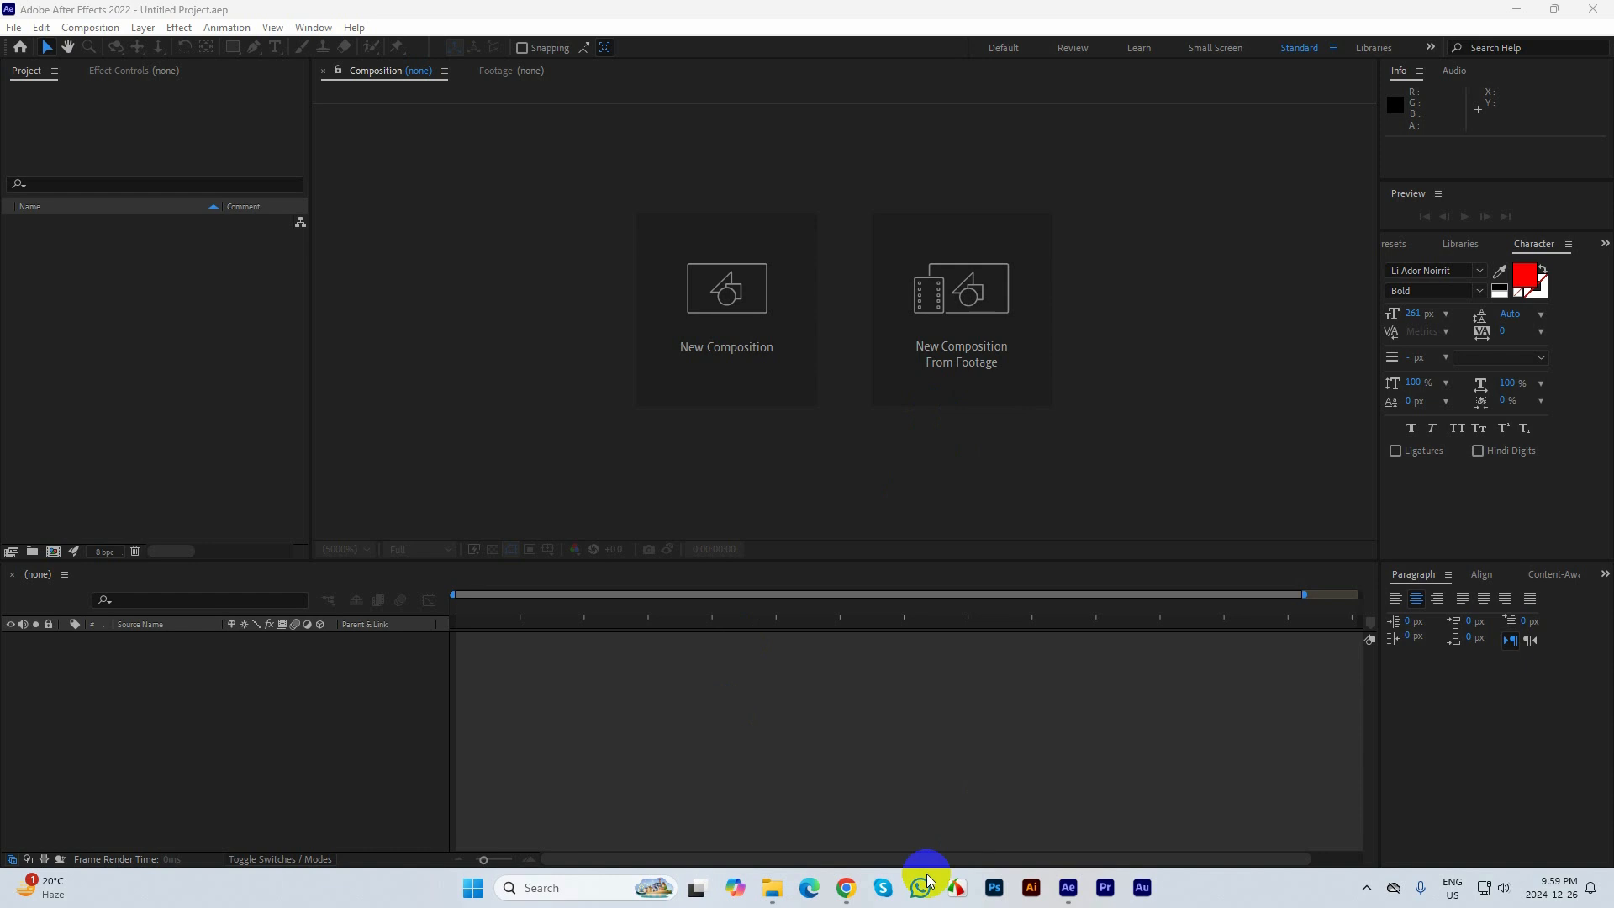
Browse the Project folder in MGVE Batch-08 in File Explorer and look over its Illustrator vector files
click(773, 887)
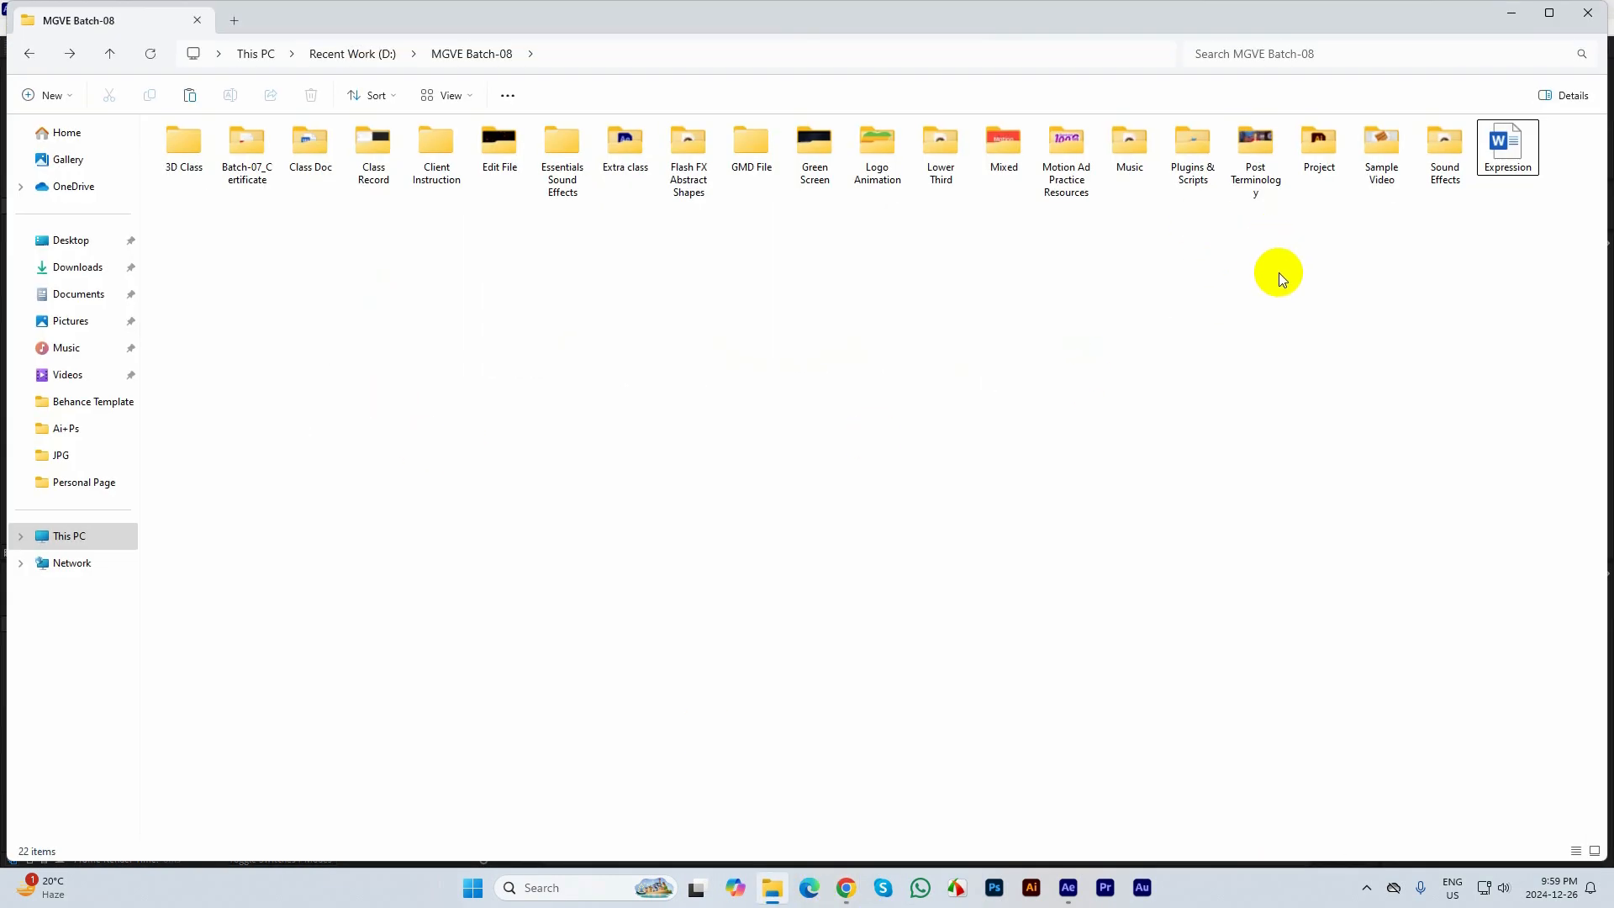
double_click(1319, 141)
right_click(1326, 147)
drag(693, 271, 248, 150)
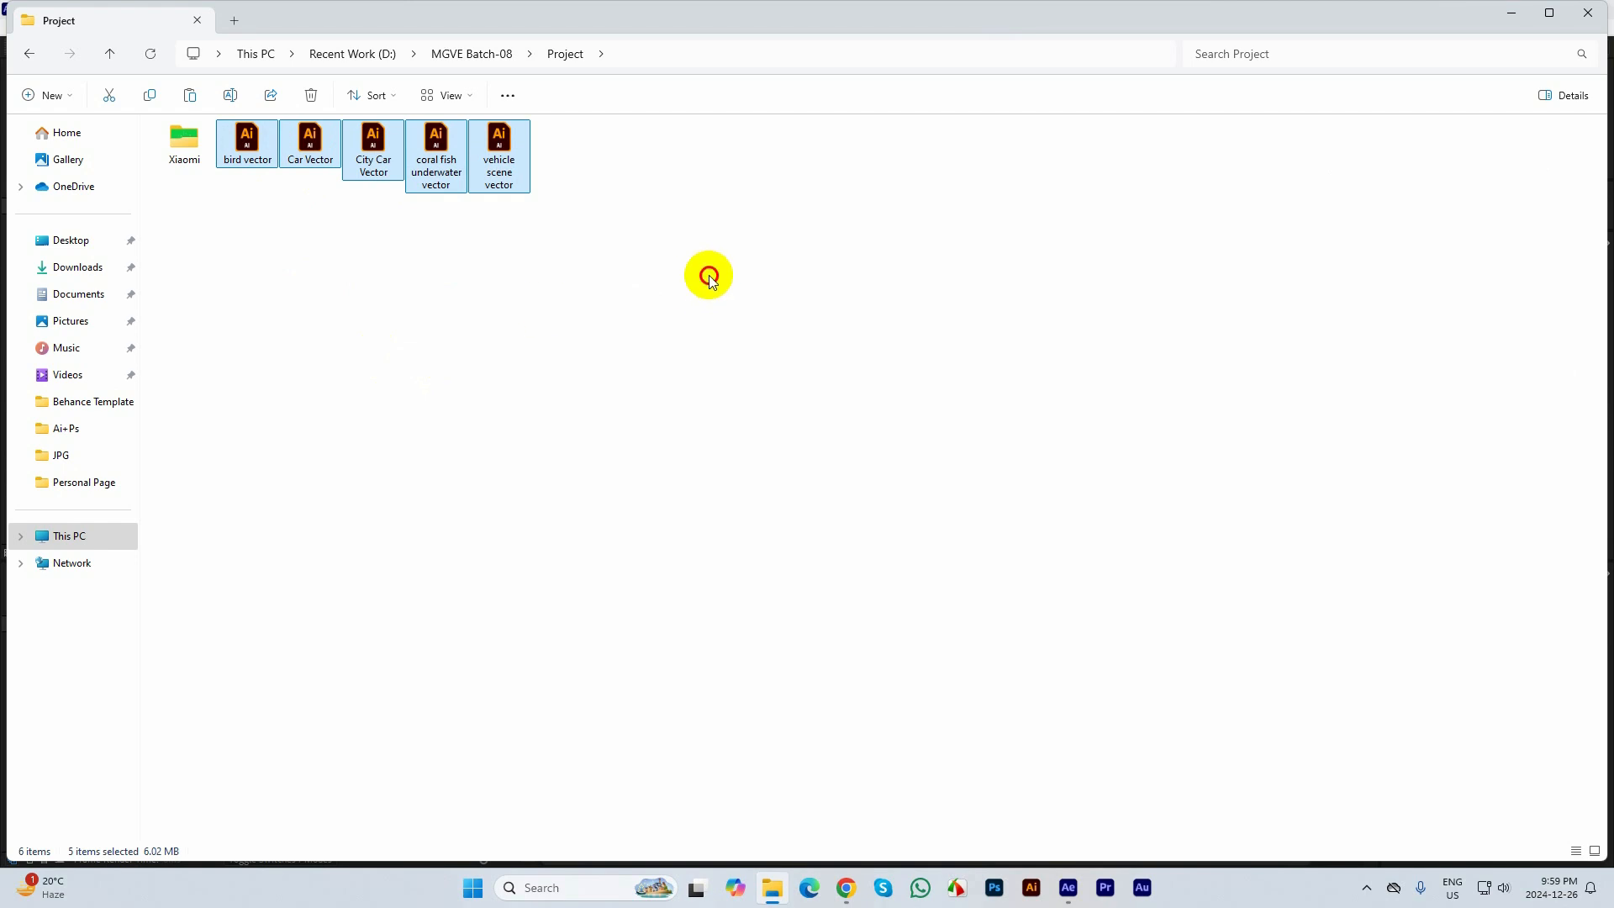
drag(709, 275, 240, 140)
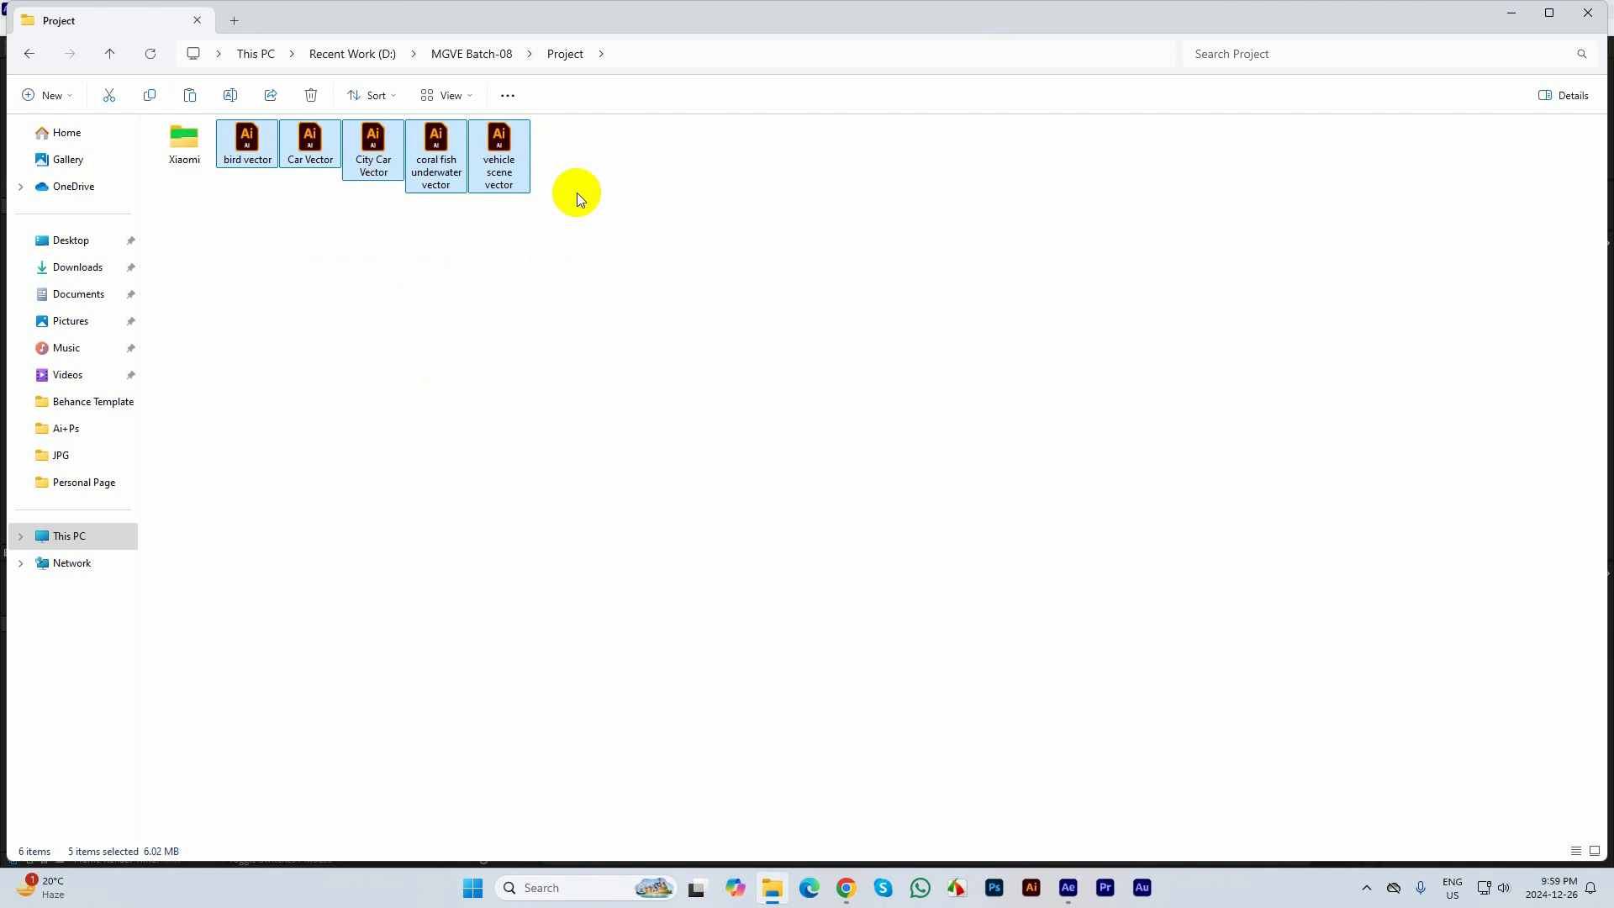
click(117, 59)
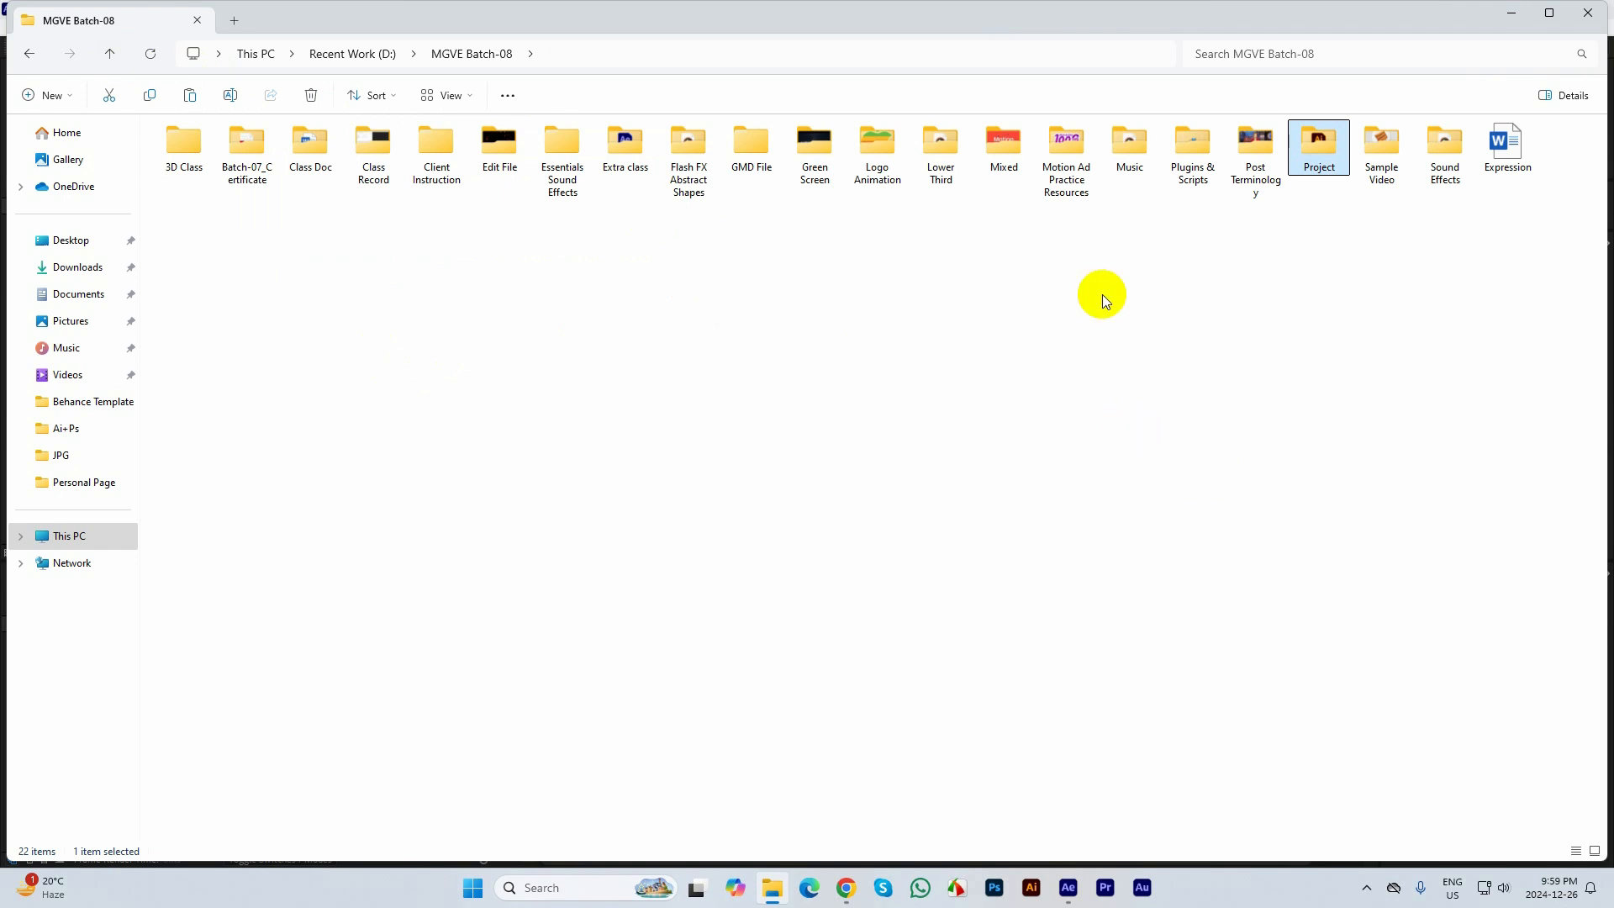
Open the Motion Ad Practice Resources folder in MGVE Batch-08 and look over its files
double_click(1064, 150)
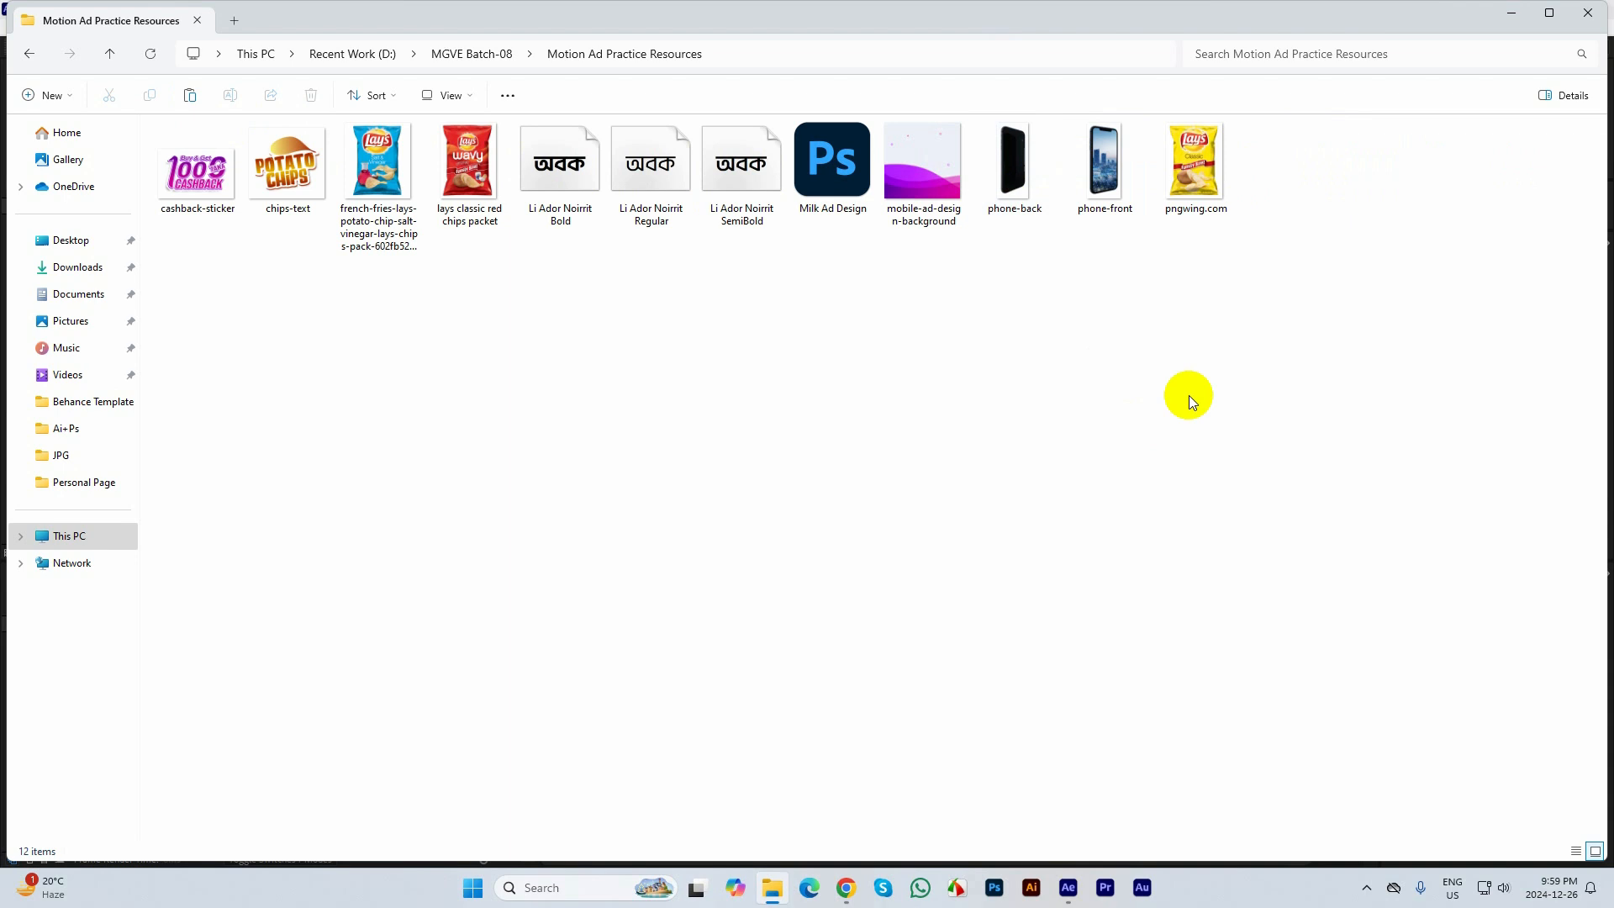
drag(1416, 438, 180, 145)
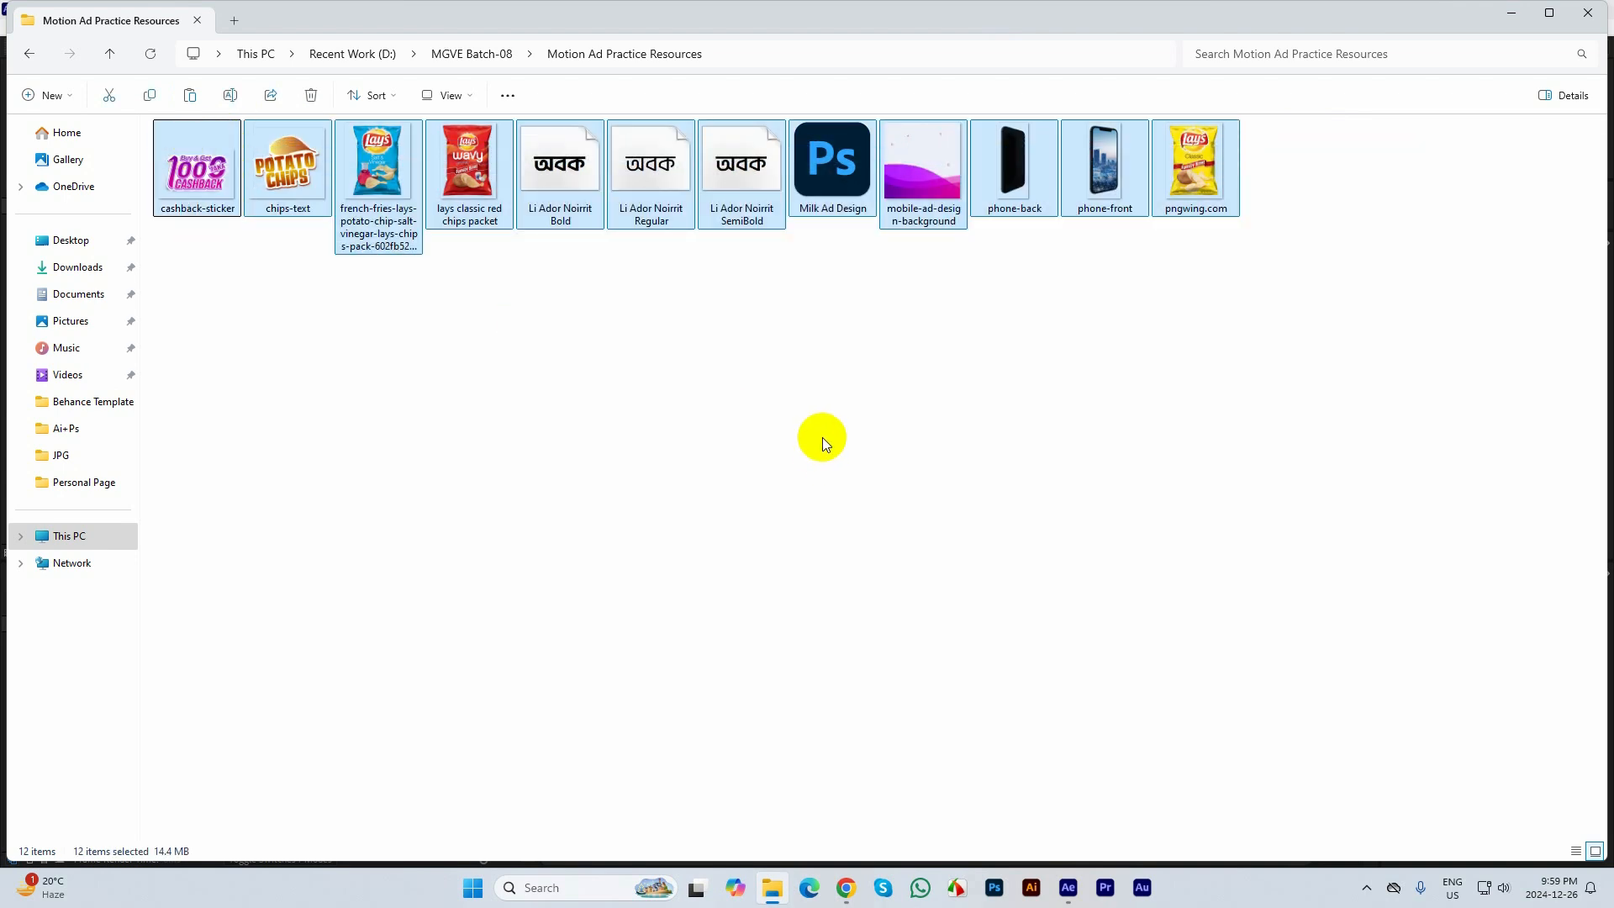
click(824, 436)
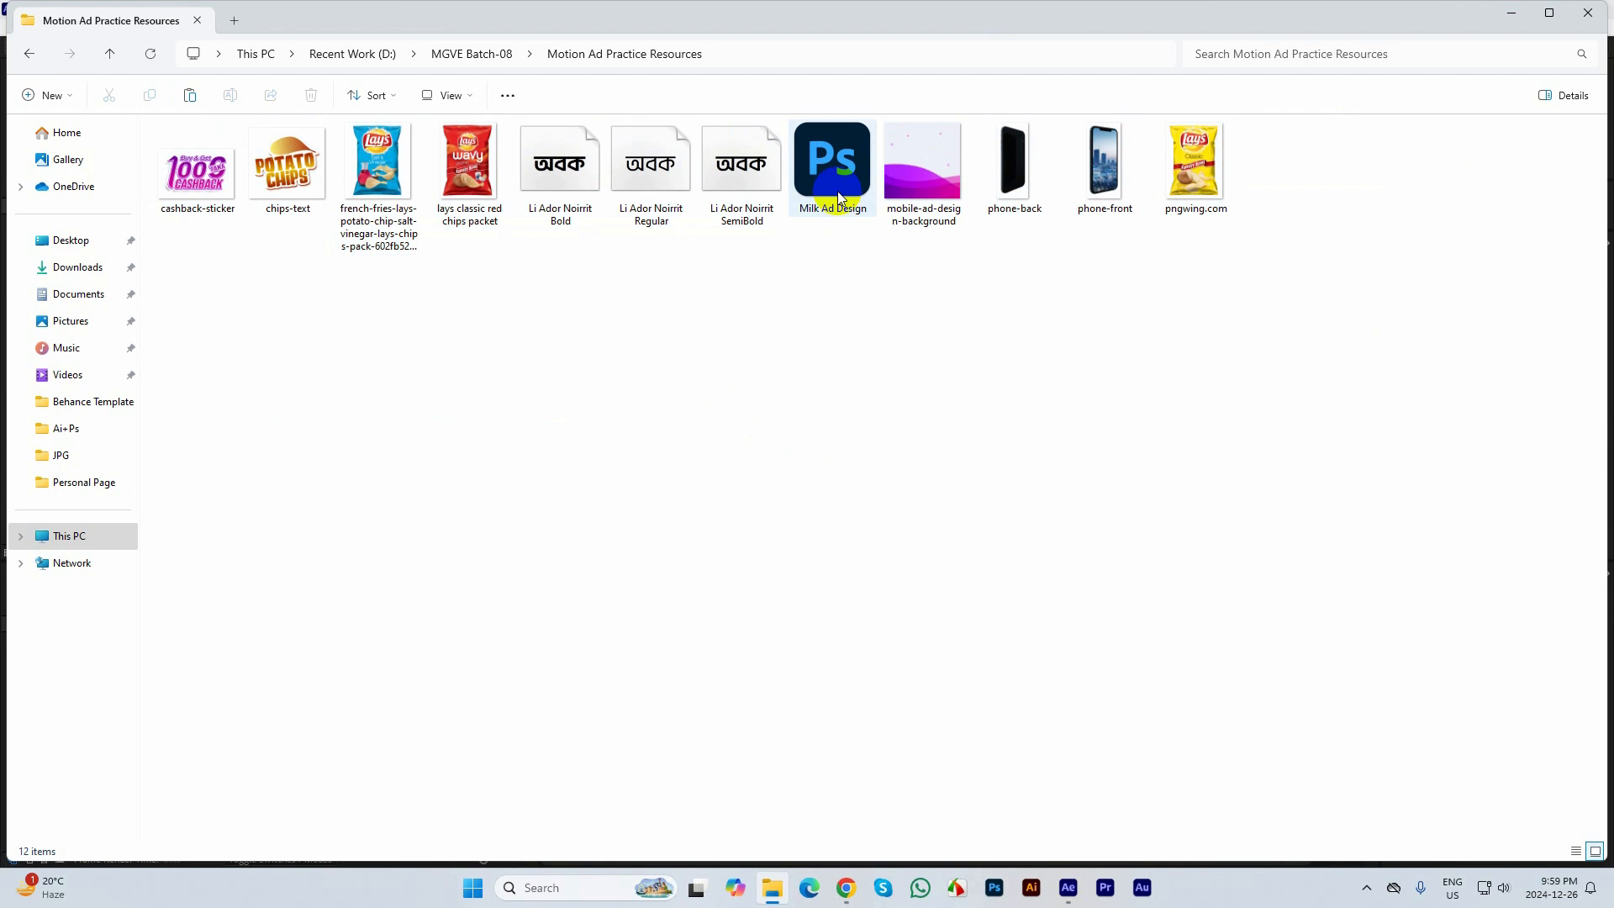
View the Milk Ad Design file in Photoshop, close it and return to the resources folder
click(833, 177)
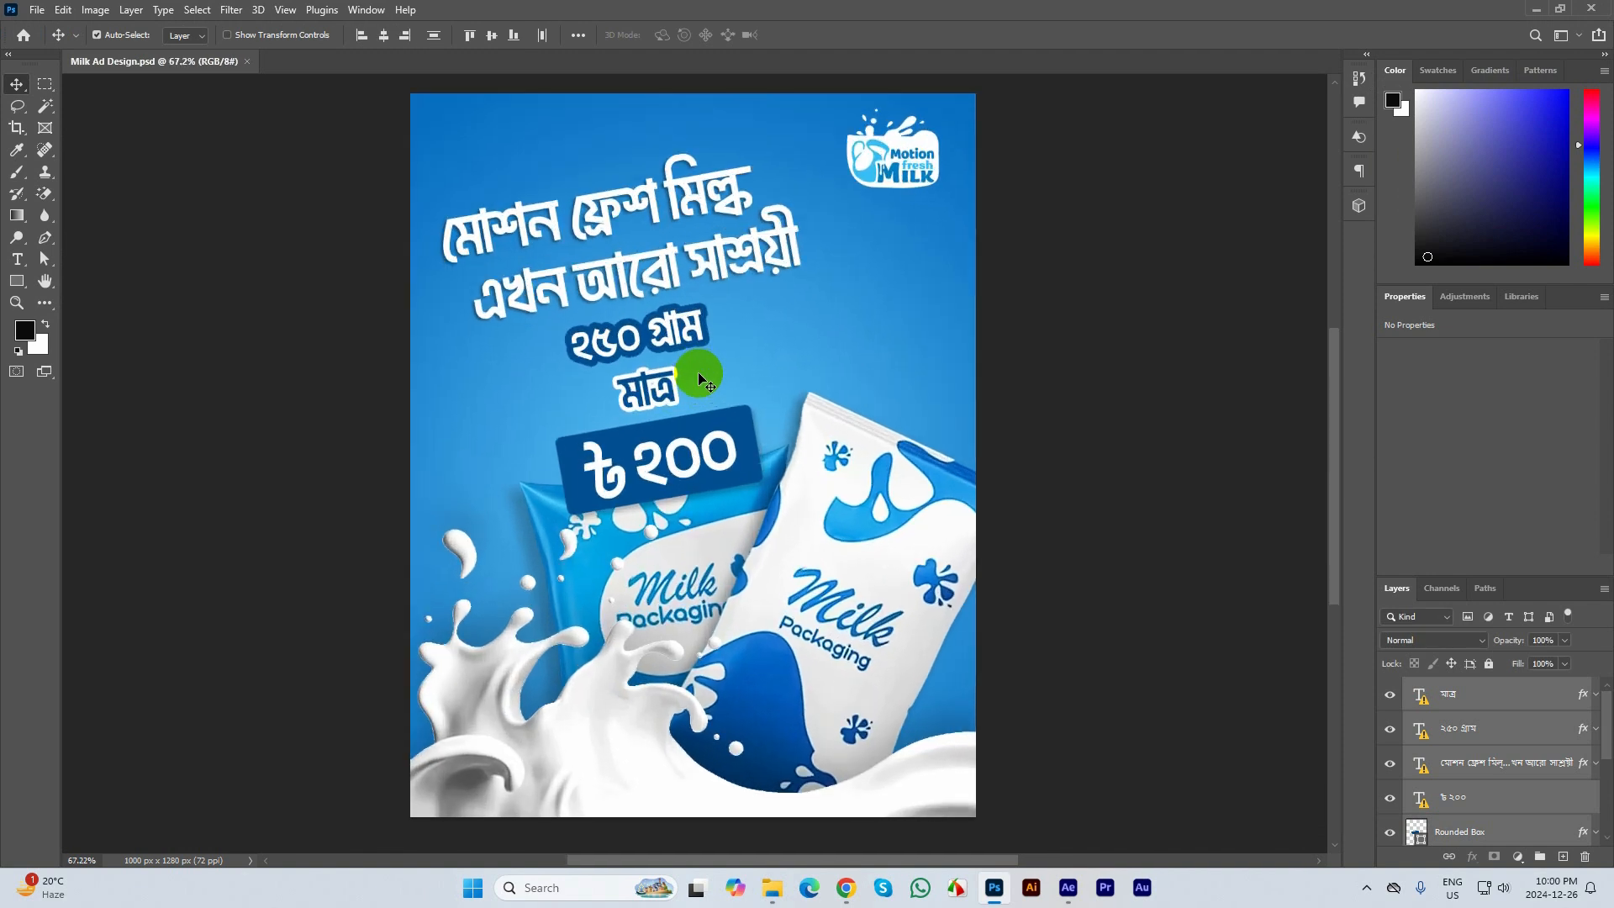
click(249, 62)
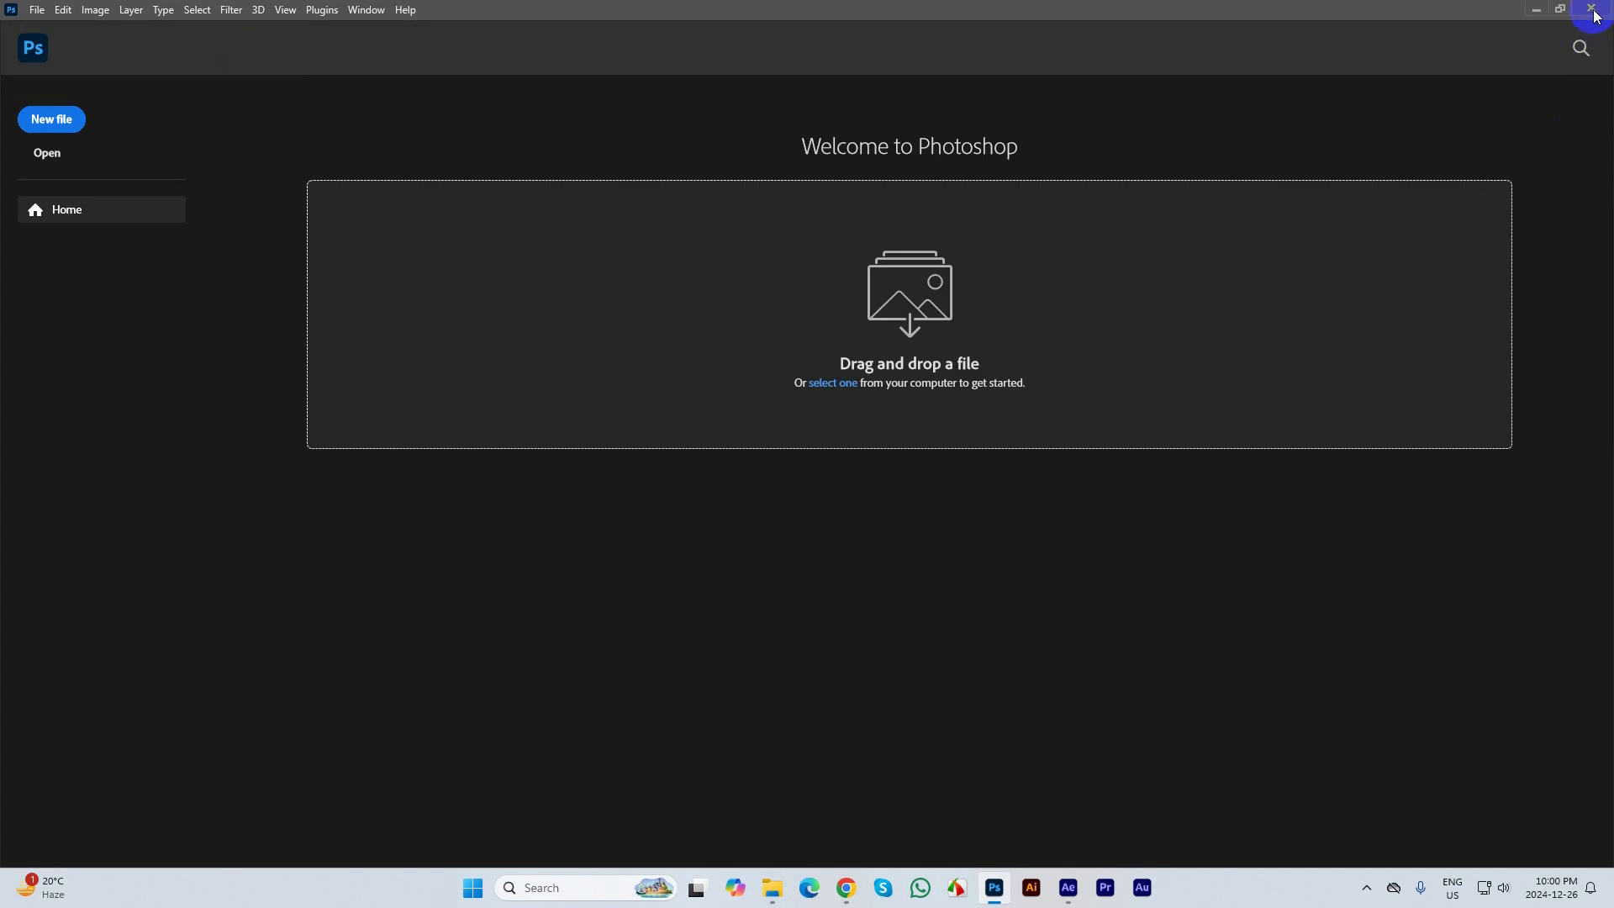
click(1536, 9)
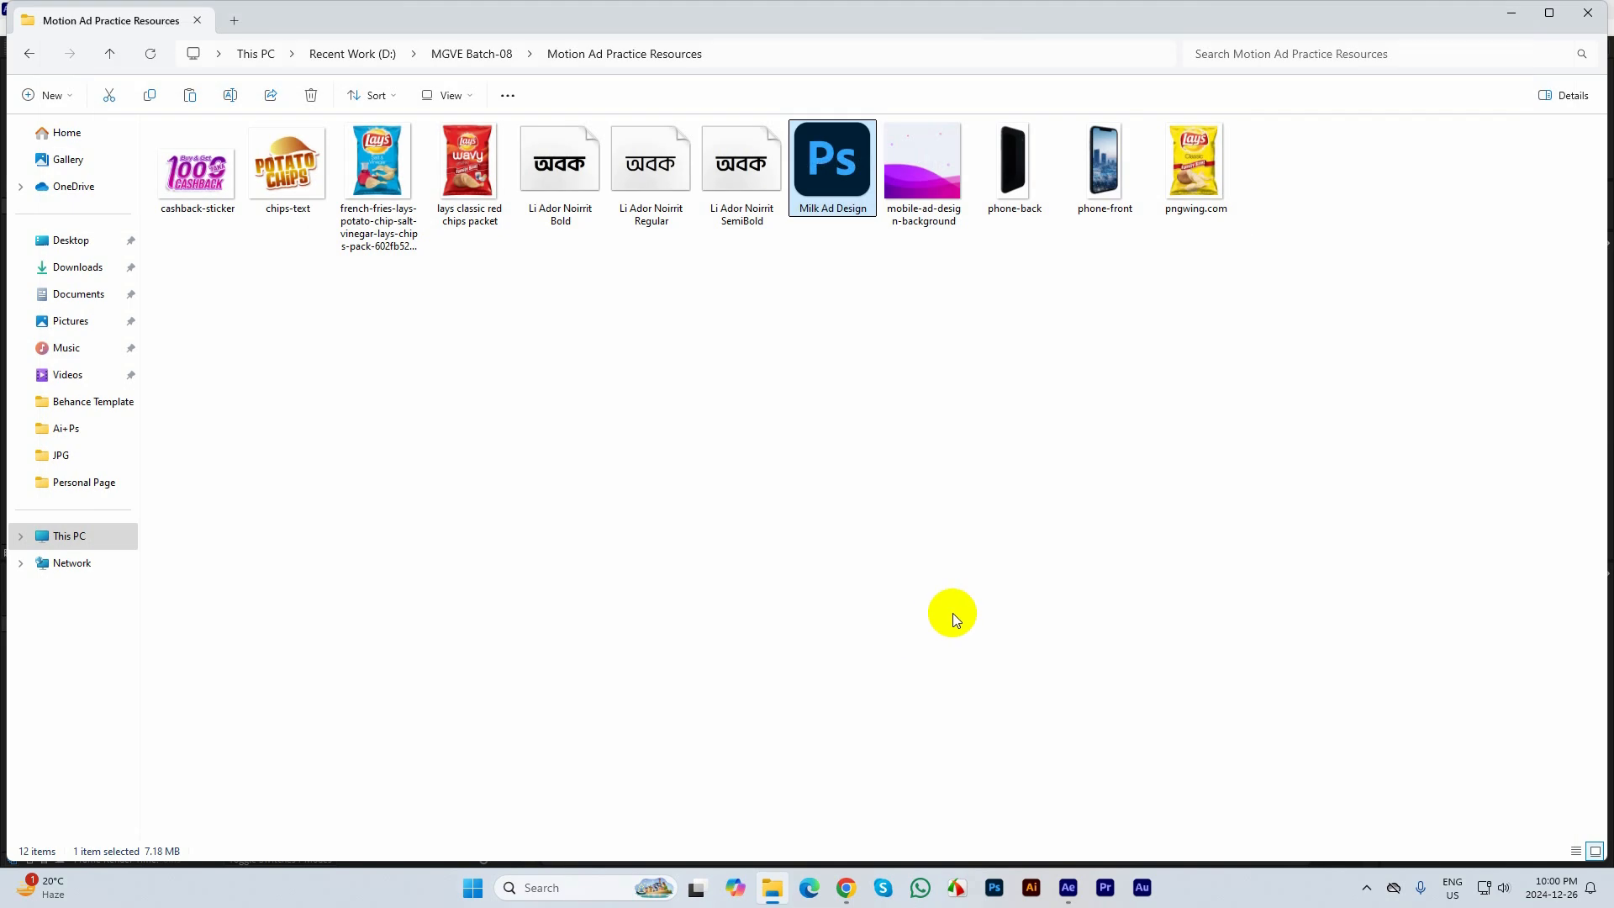
drag(1434, 456, 184, 164)
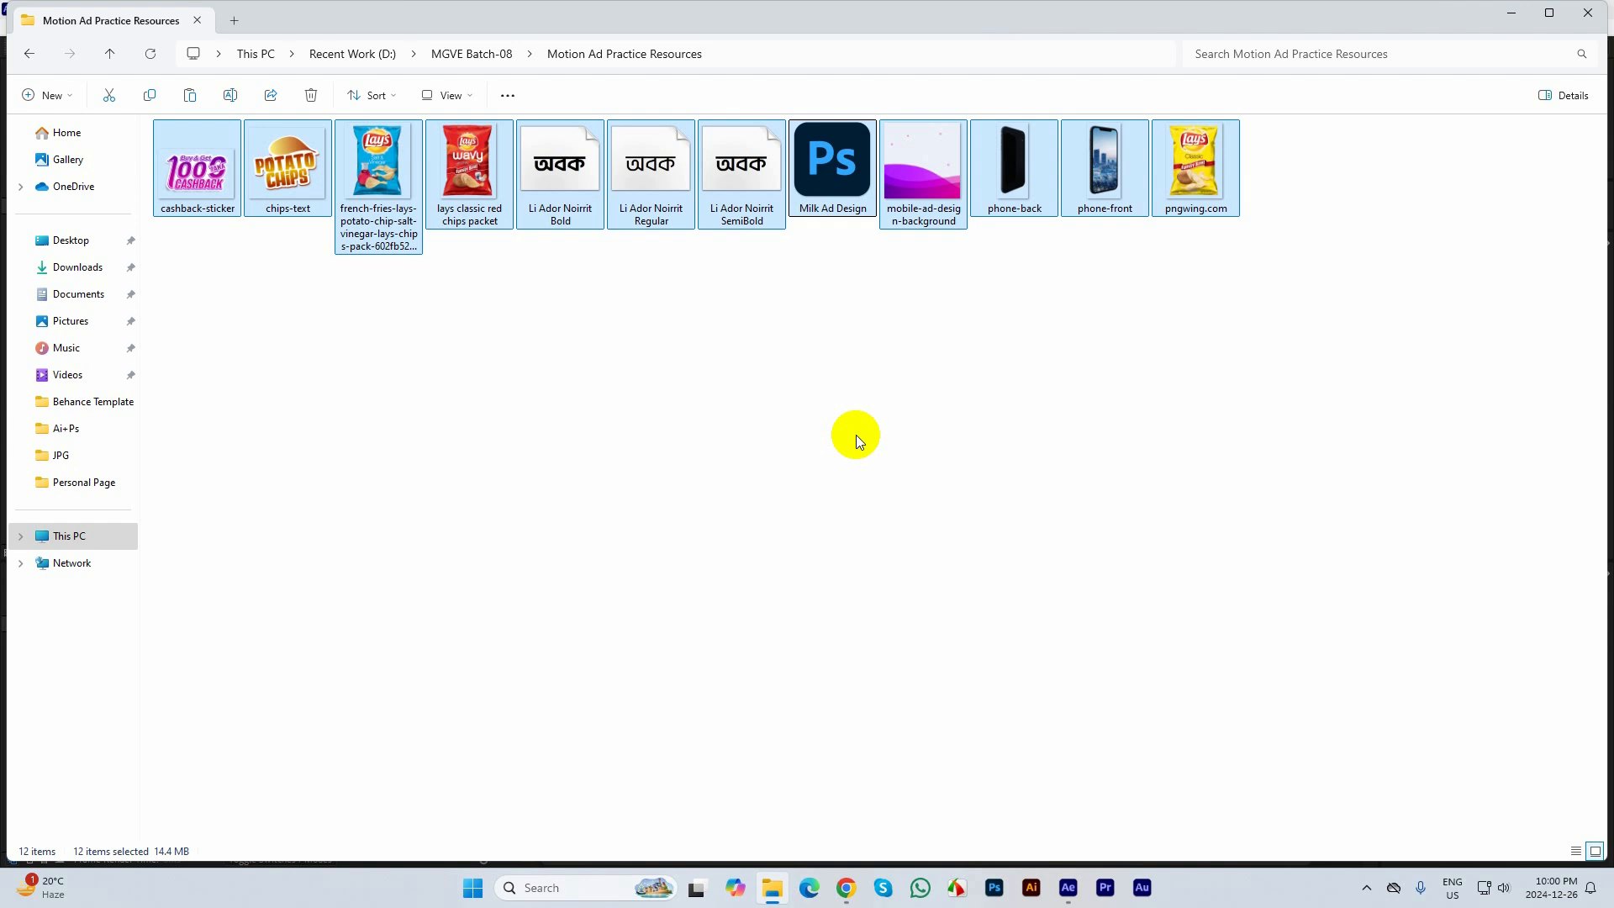
click(1138, 432)
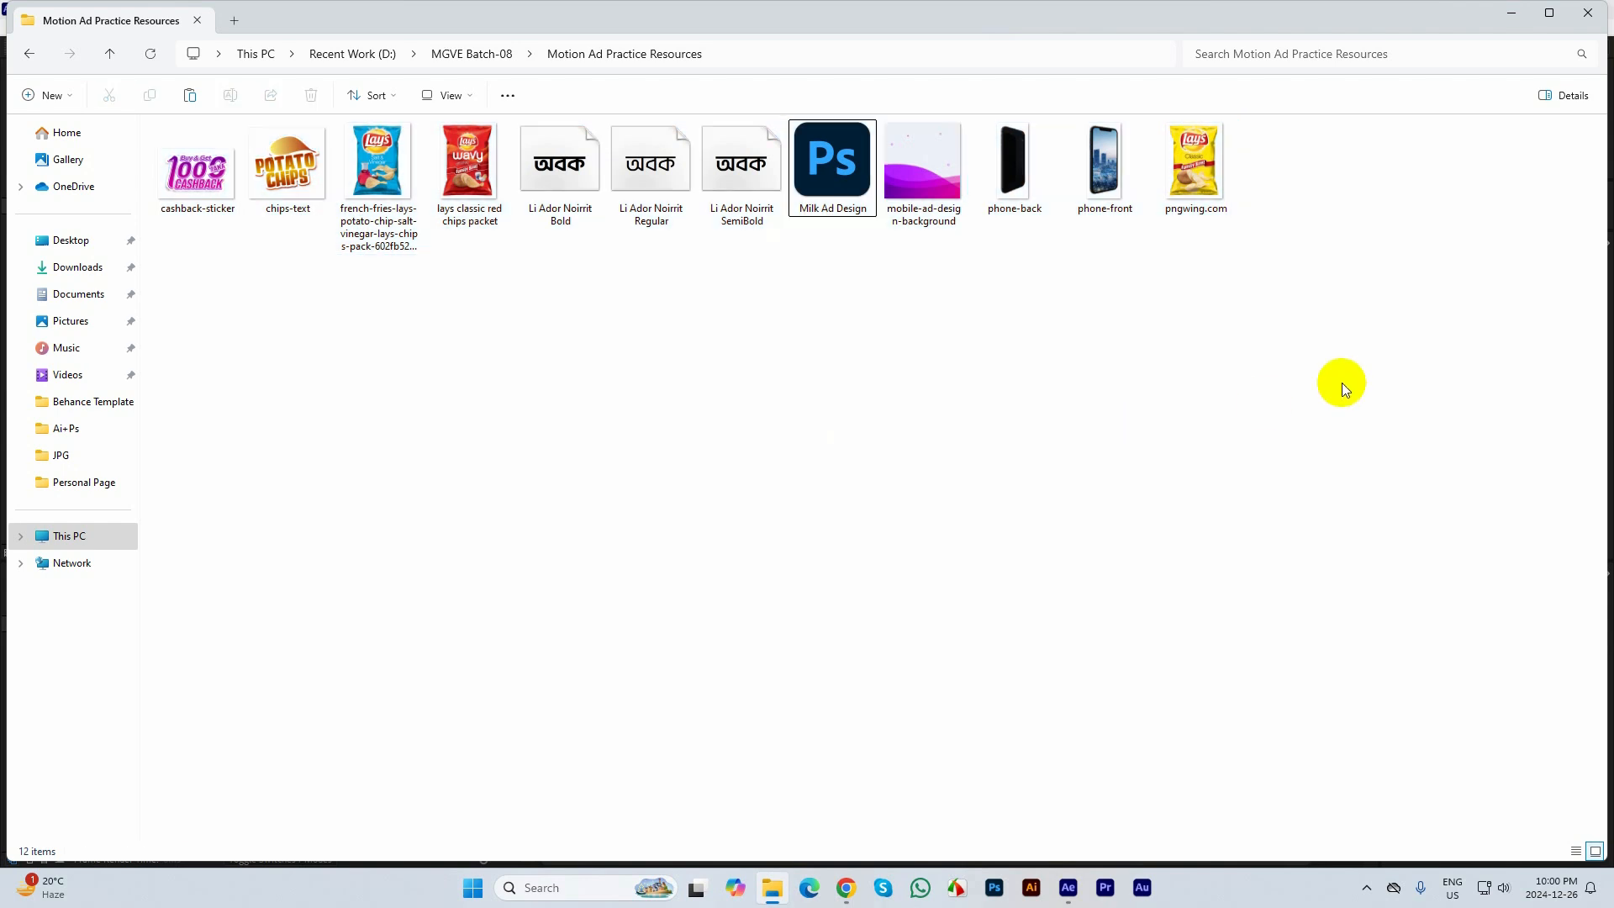
Import chips-text, the french-fries Lays packet, lays classic red chips packet and pngwing.com images into the After Effects project
click(1191, 191)
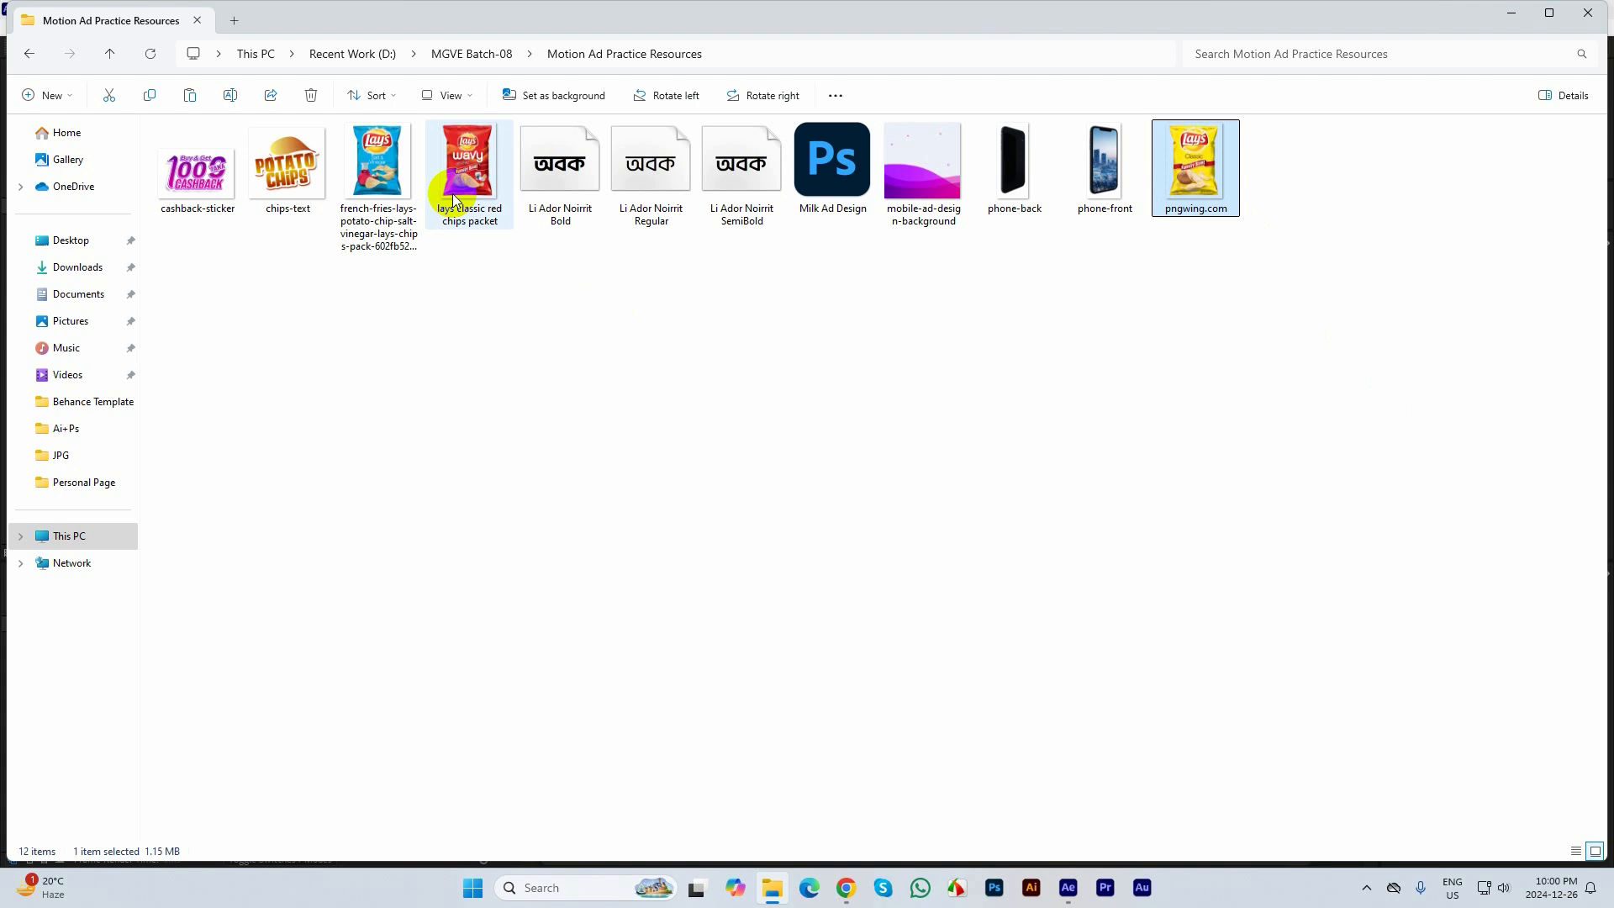
drag(184, 240, 445, 158)
ctrl+click(207, 190)
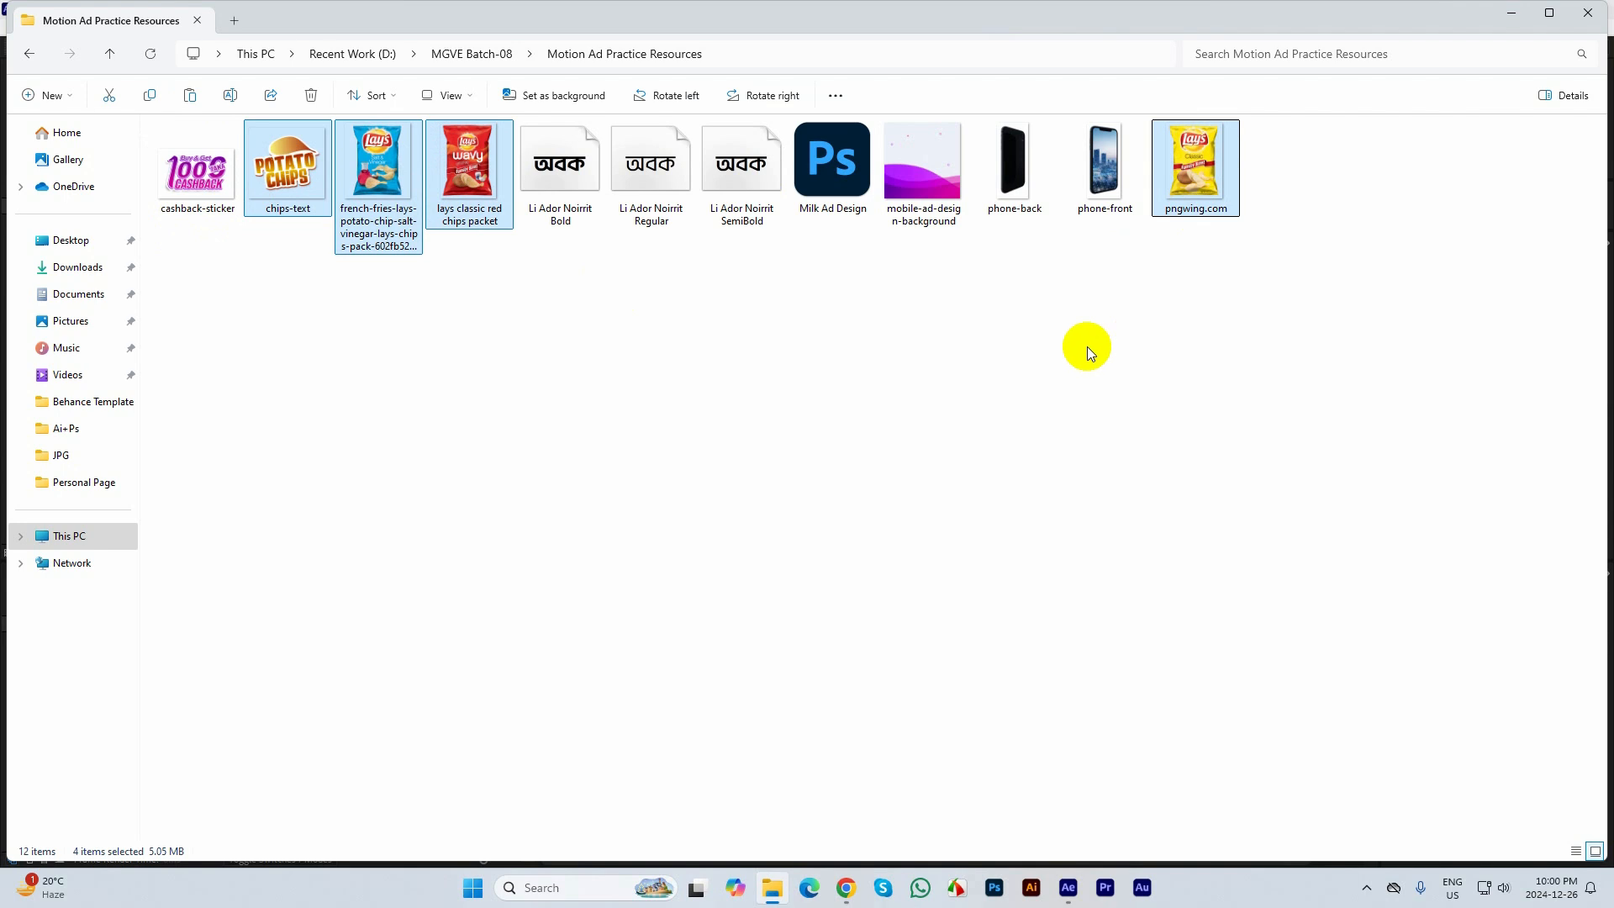
drag(458, 178, 92, 389)
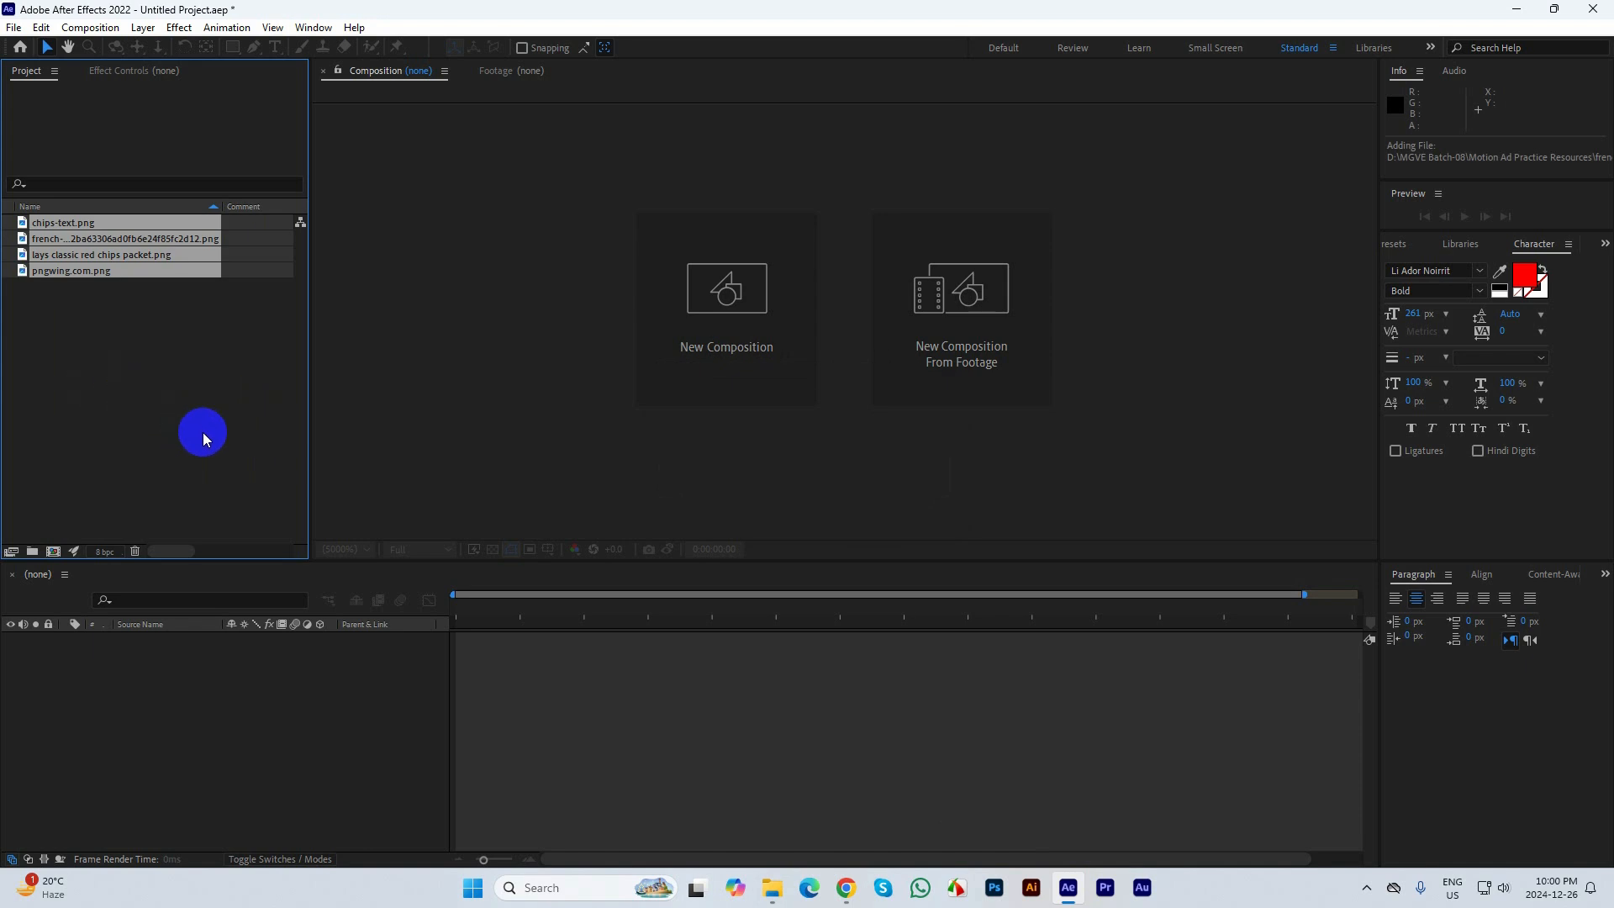
Create a composition with the aspect ratio unlocked, a width of 1080 px and a duration of 0:00:05:00
click(54, 552)
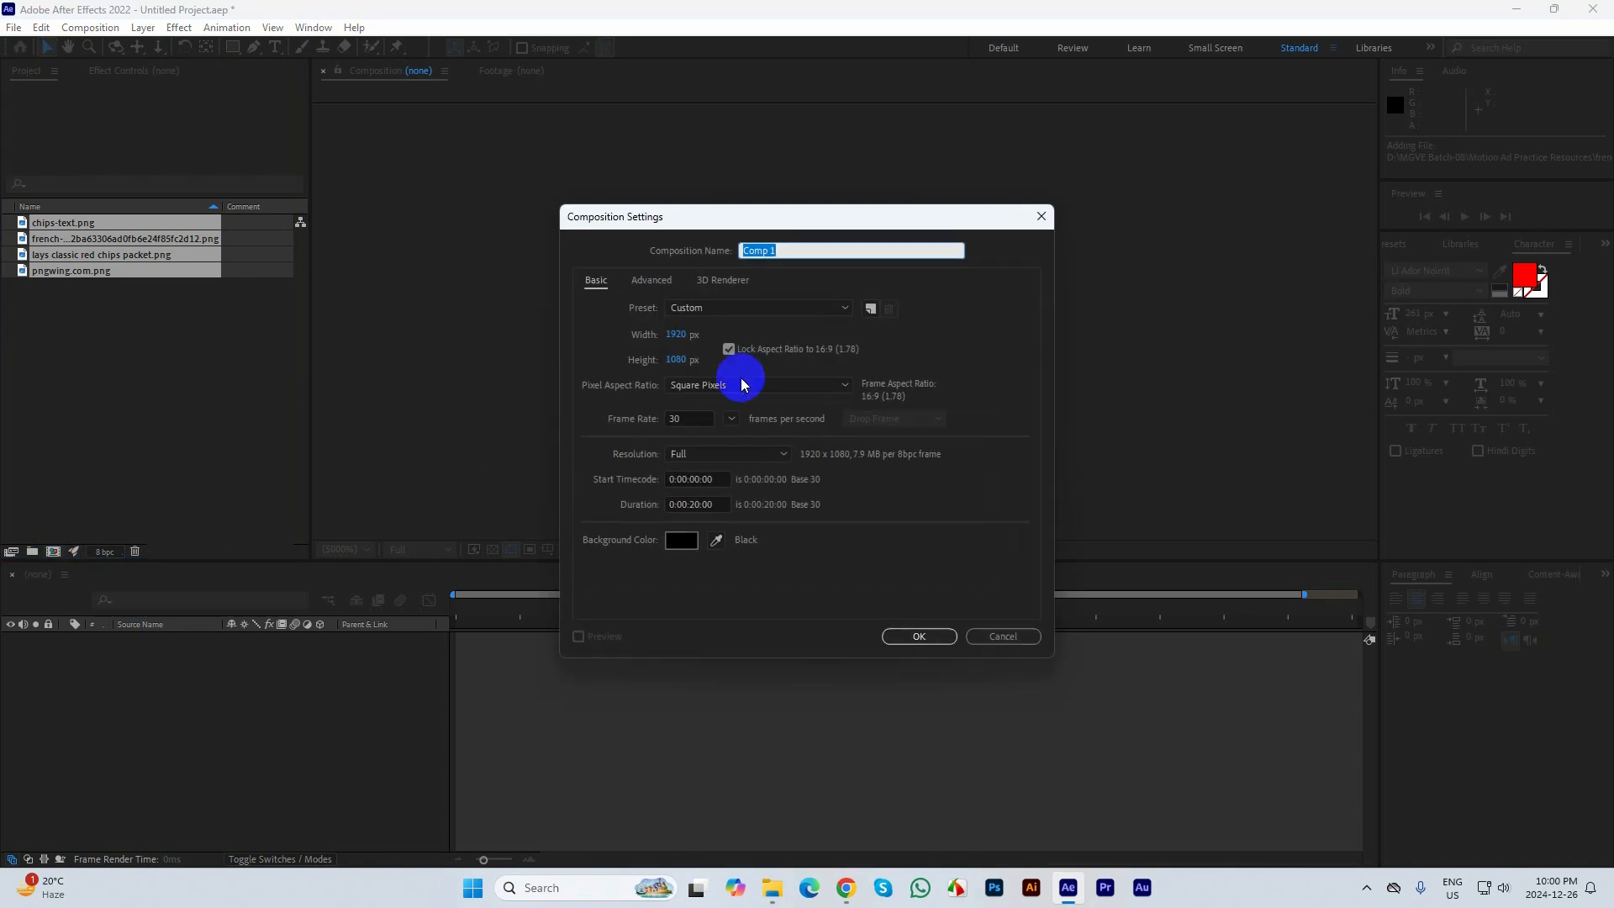
click(676, 334)
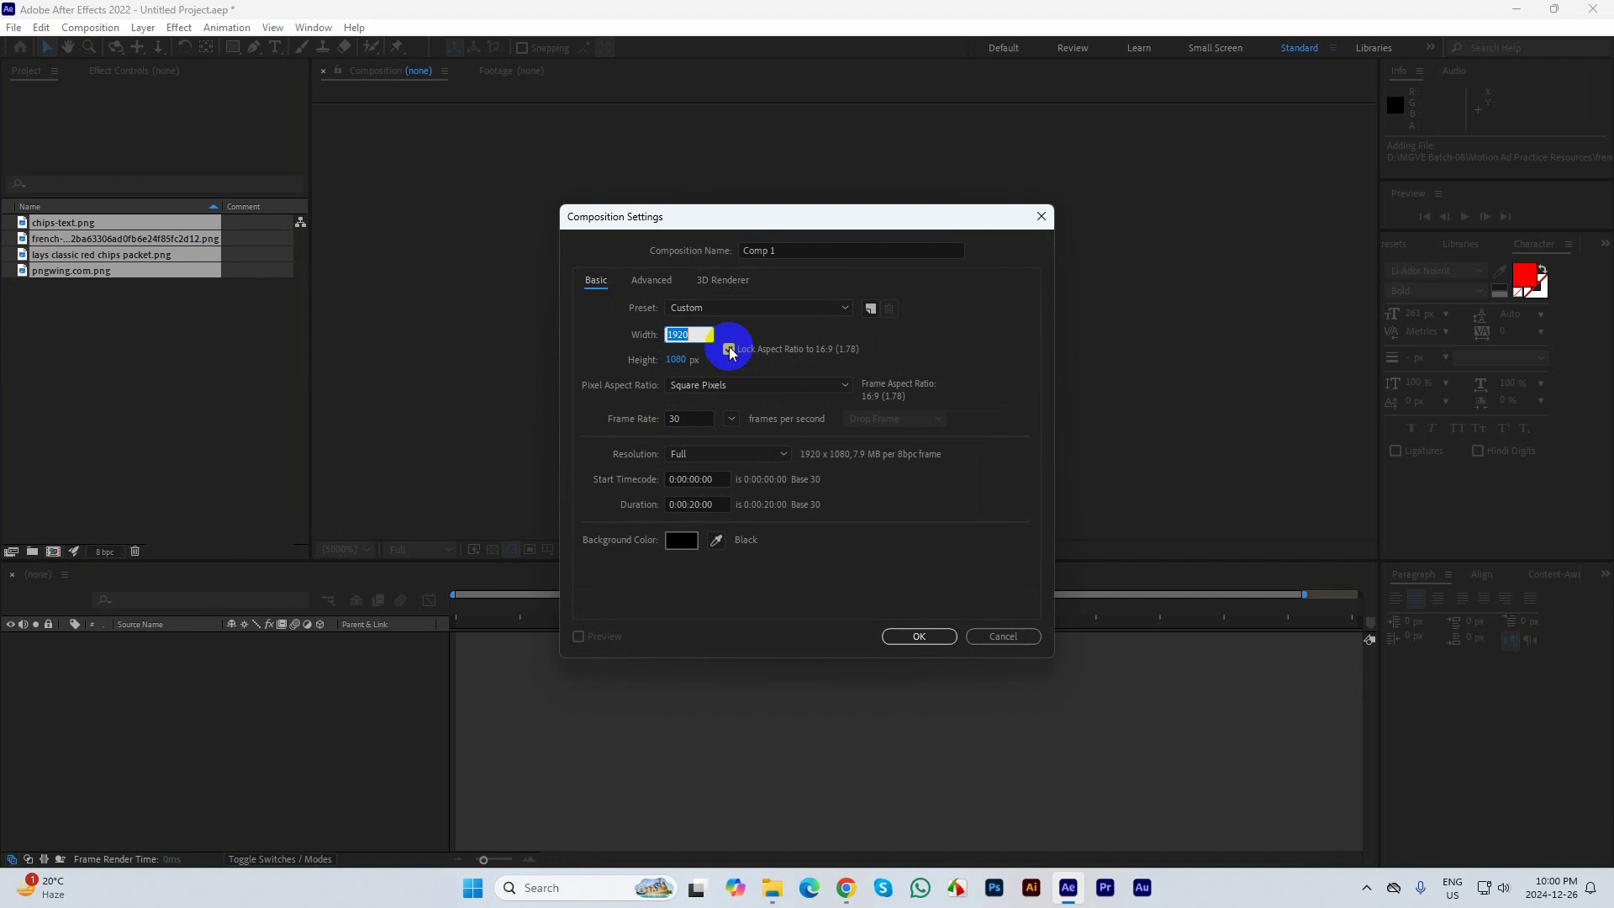
click(729, 349)
click(681, 333)
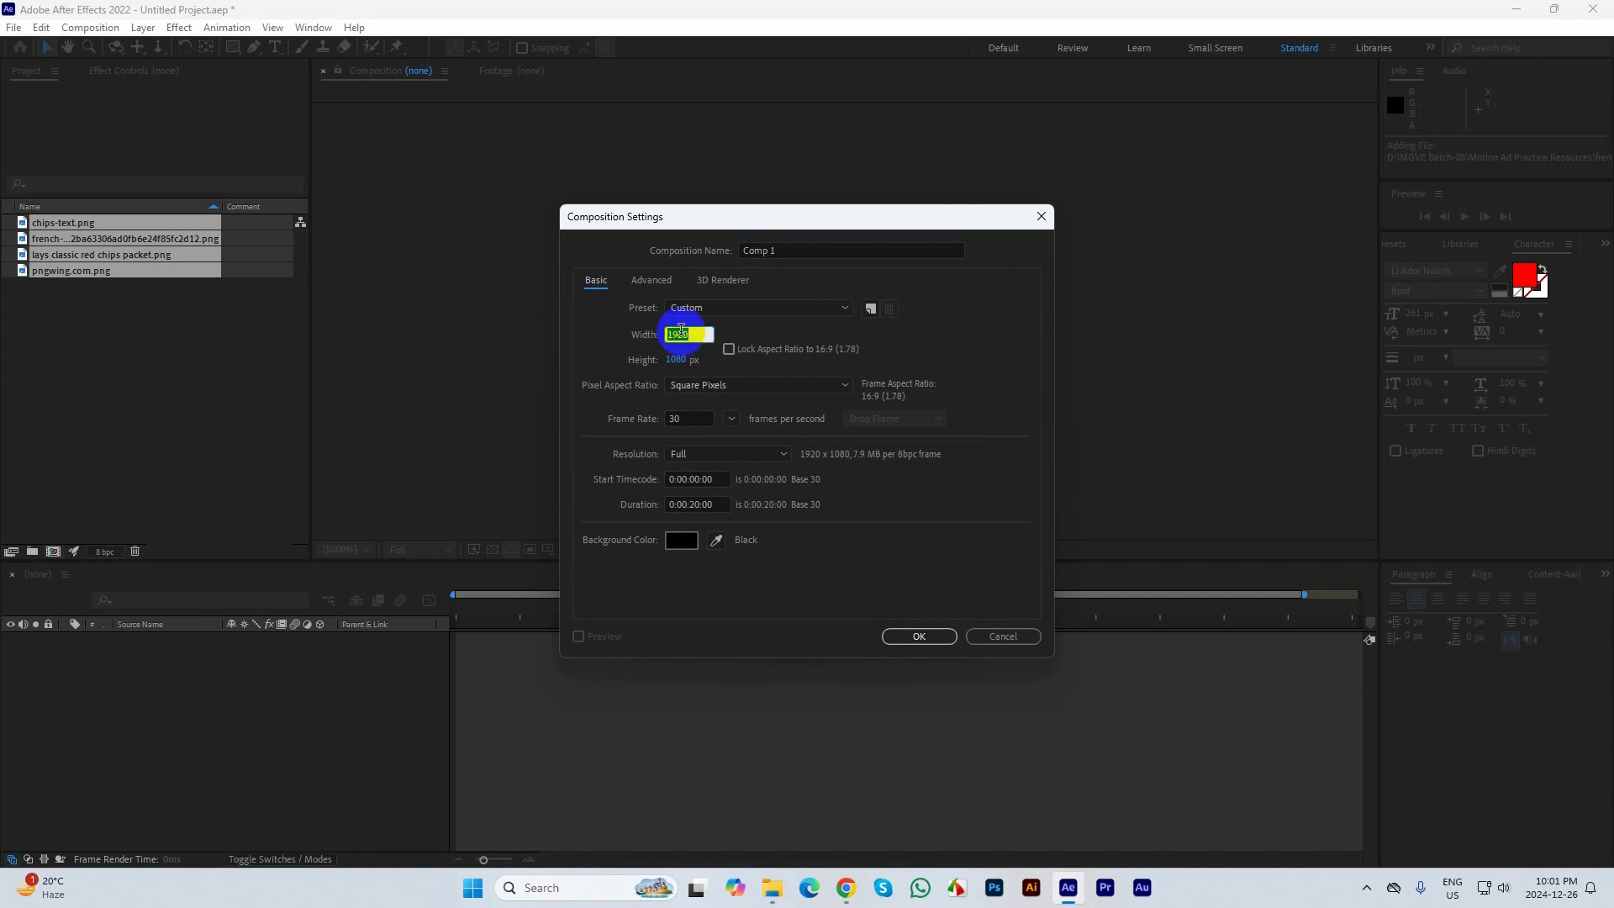
text(1080)
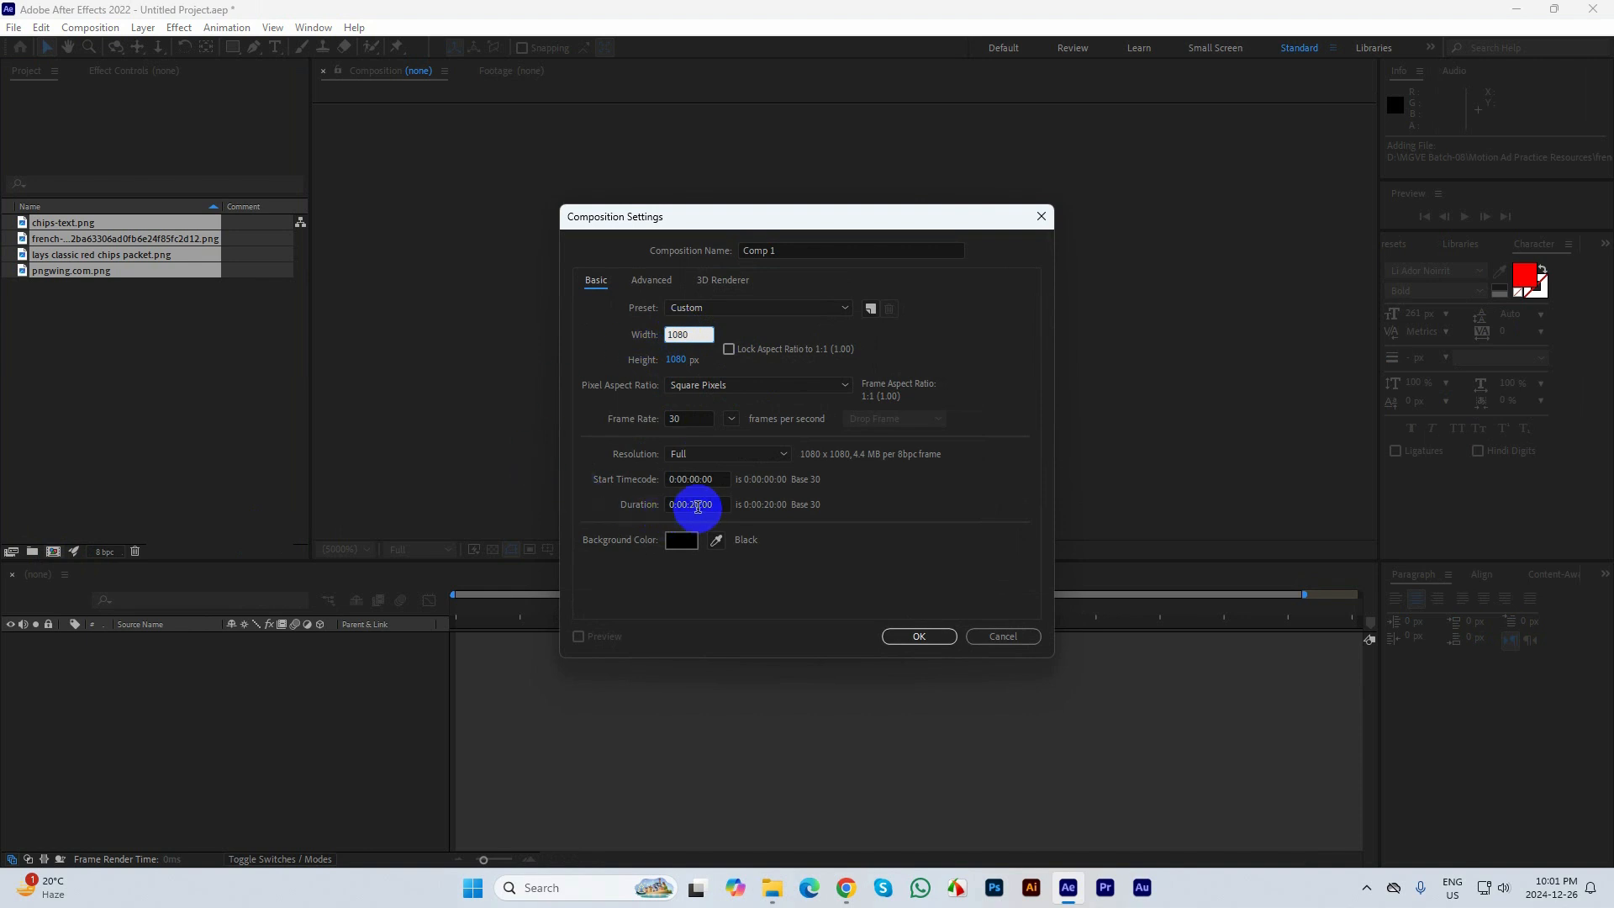
click(697, 505)
key(BackSpace)
key(BackSpace)
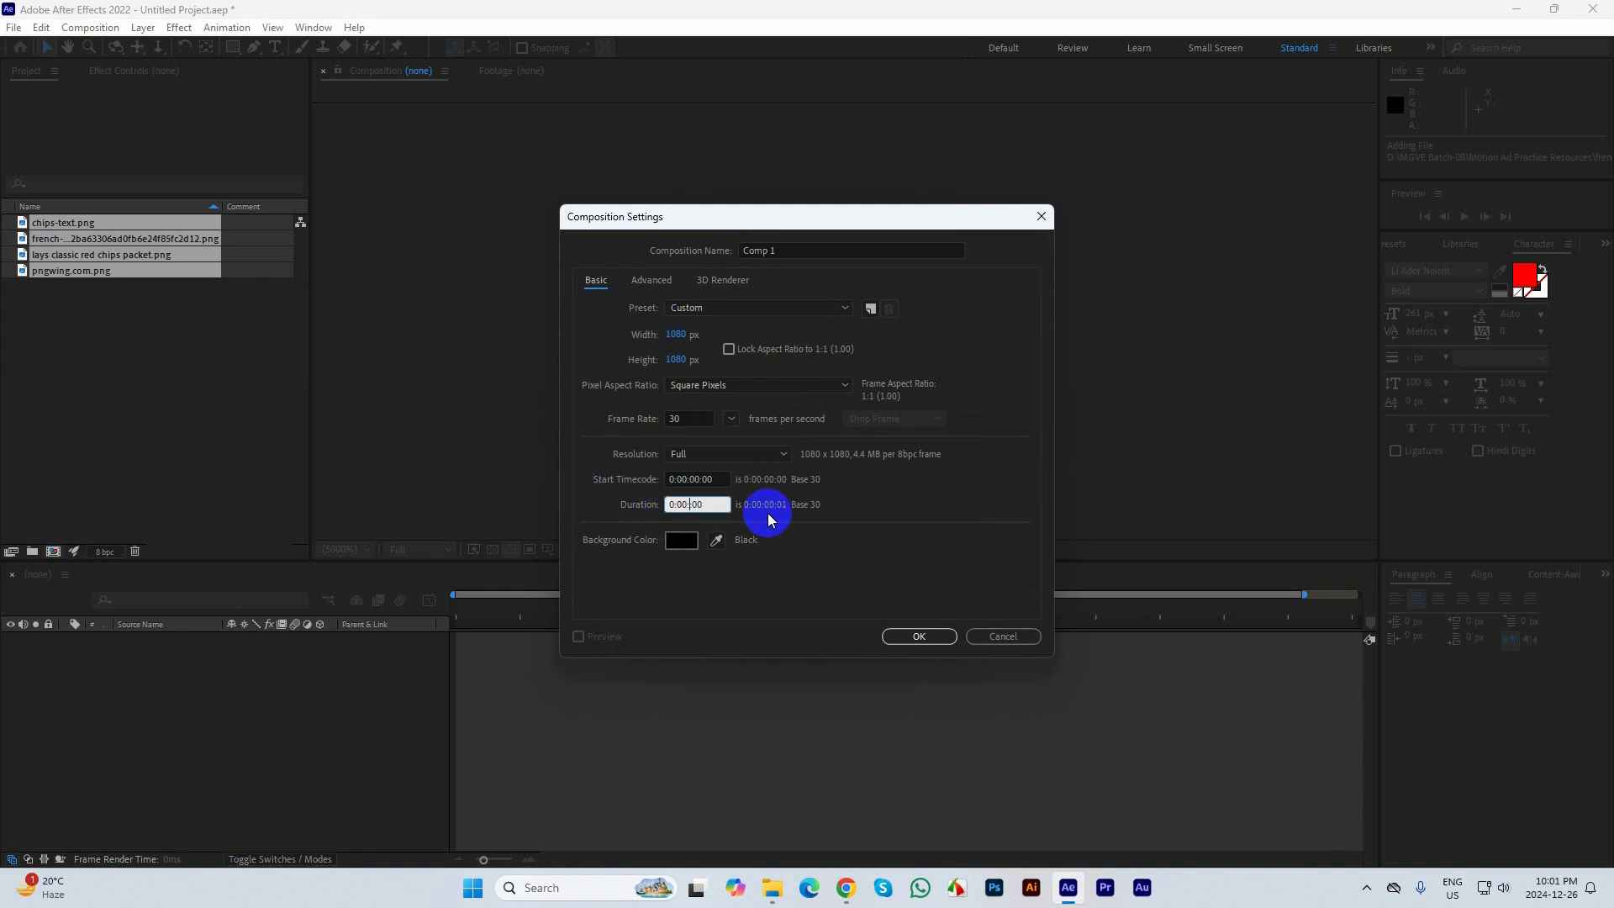
text(05)
click(915, 636)
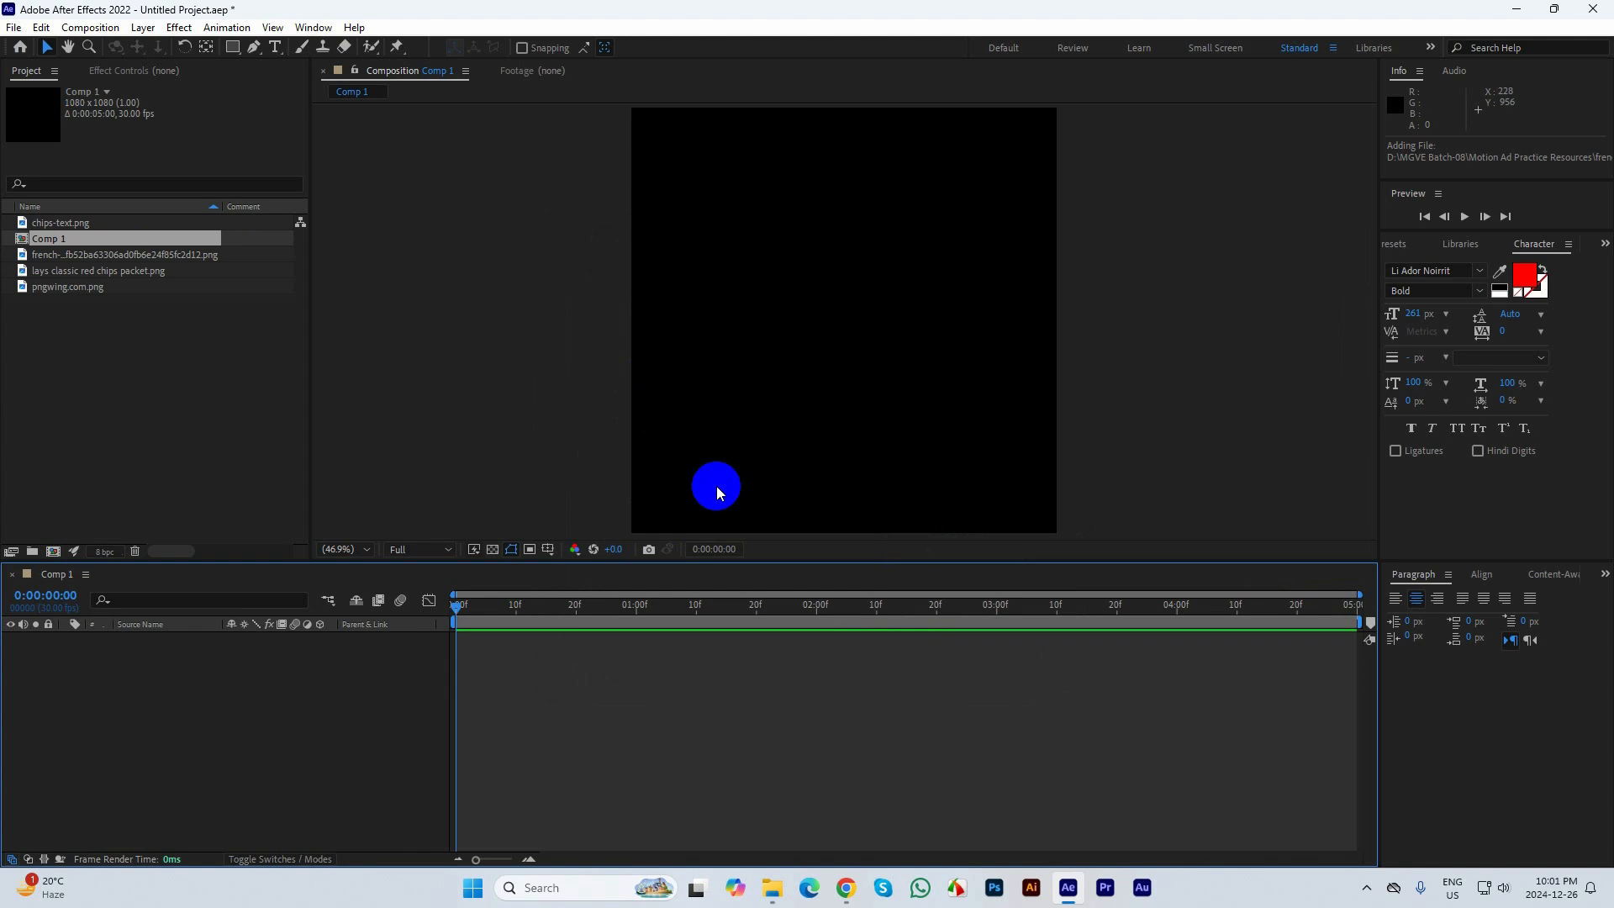
Change the composition's background color to white (FFFFFF)
key(ctrl+k)
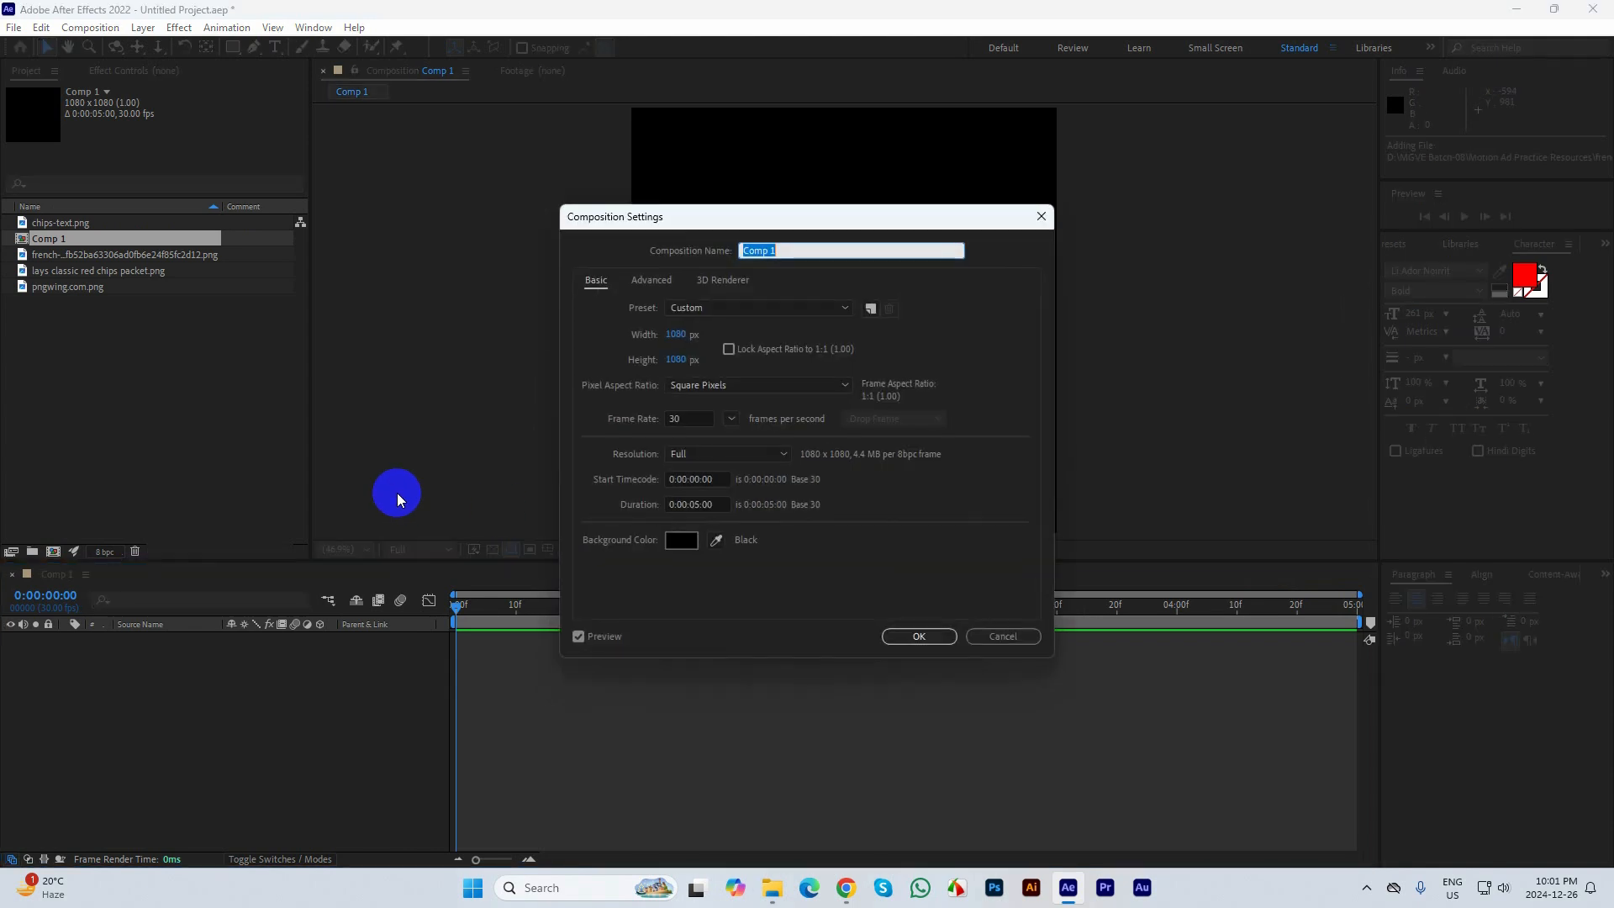
click(681, 540)
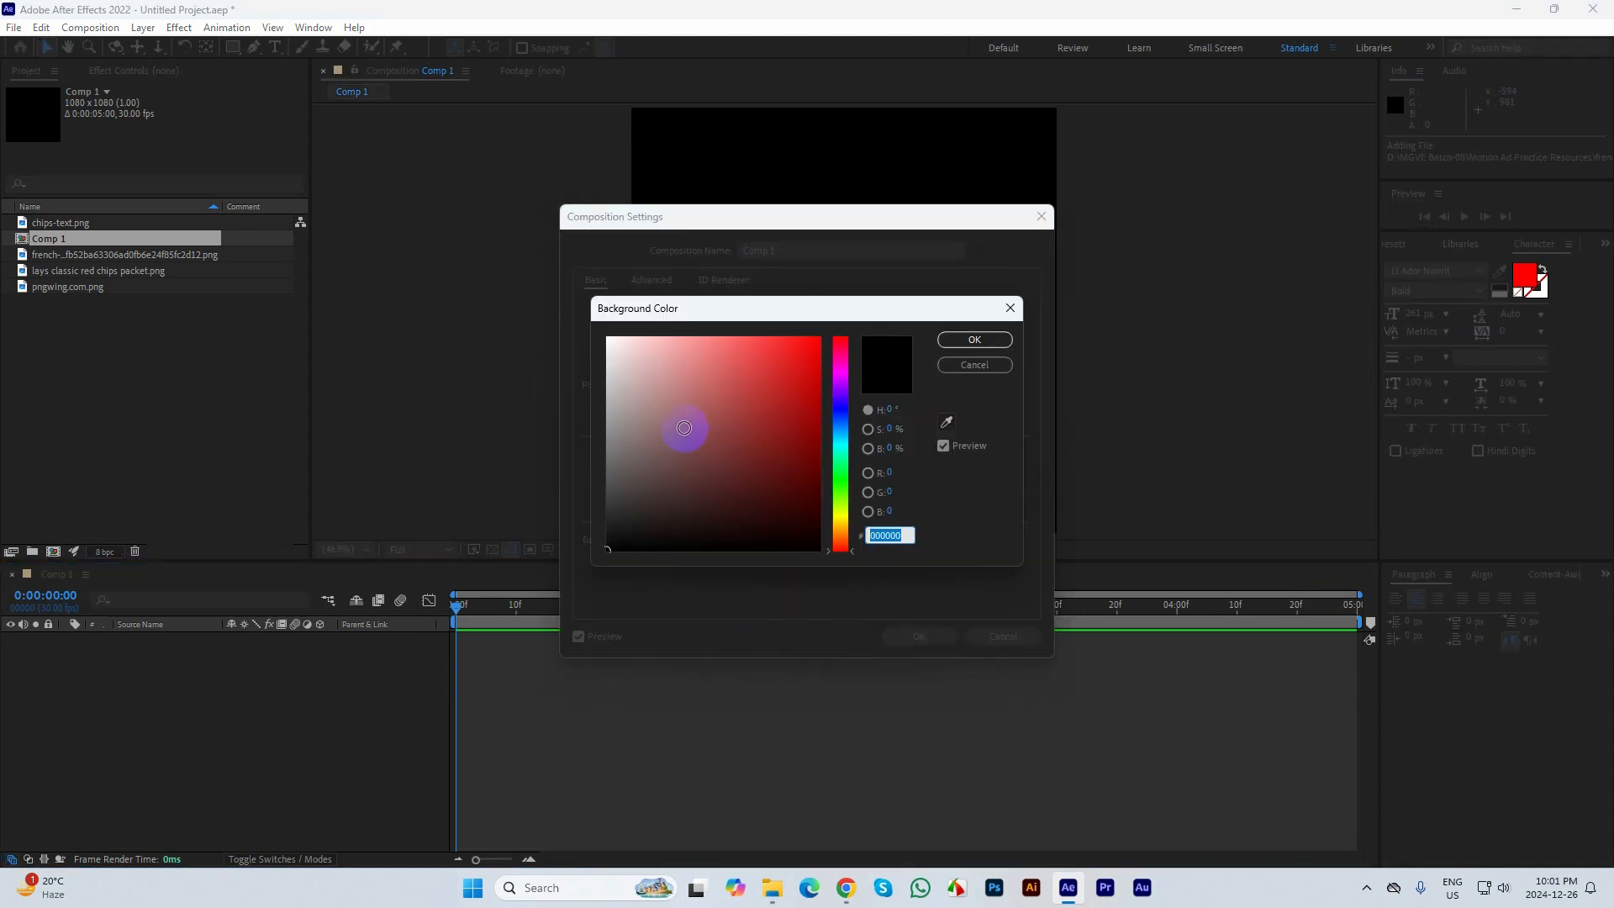
drag(653, 382, 540, 289)
click(971, 345)
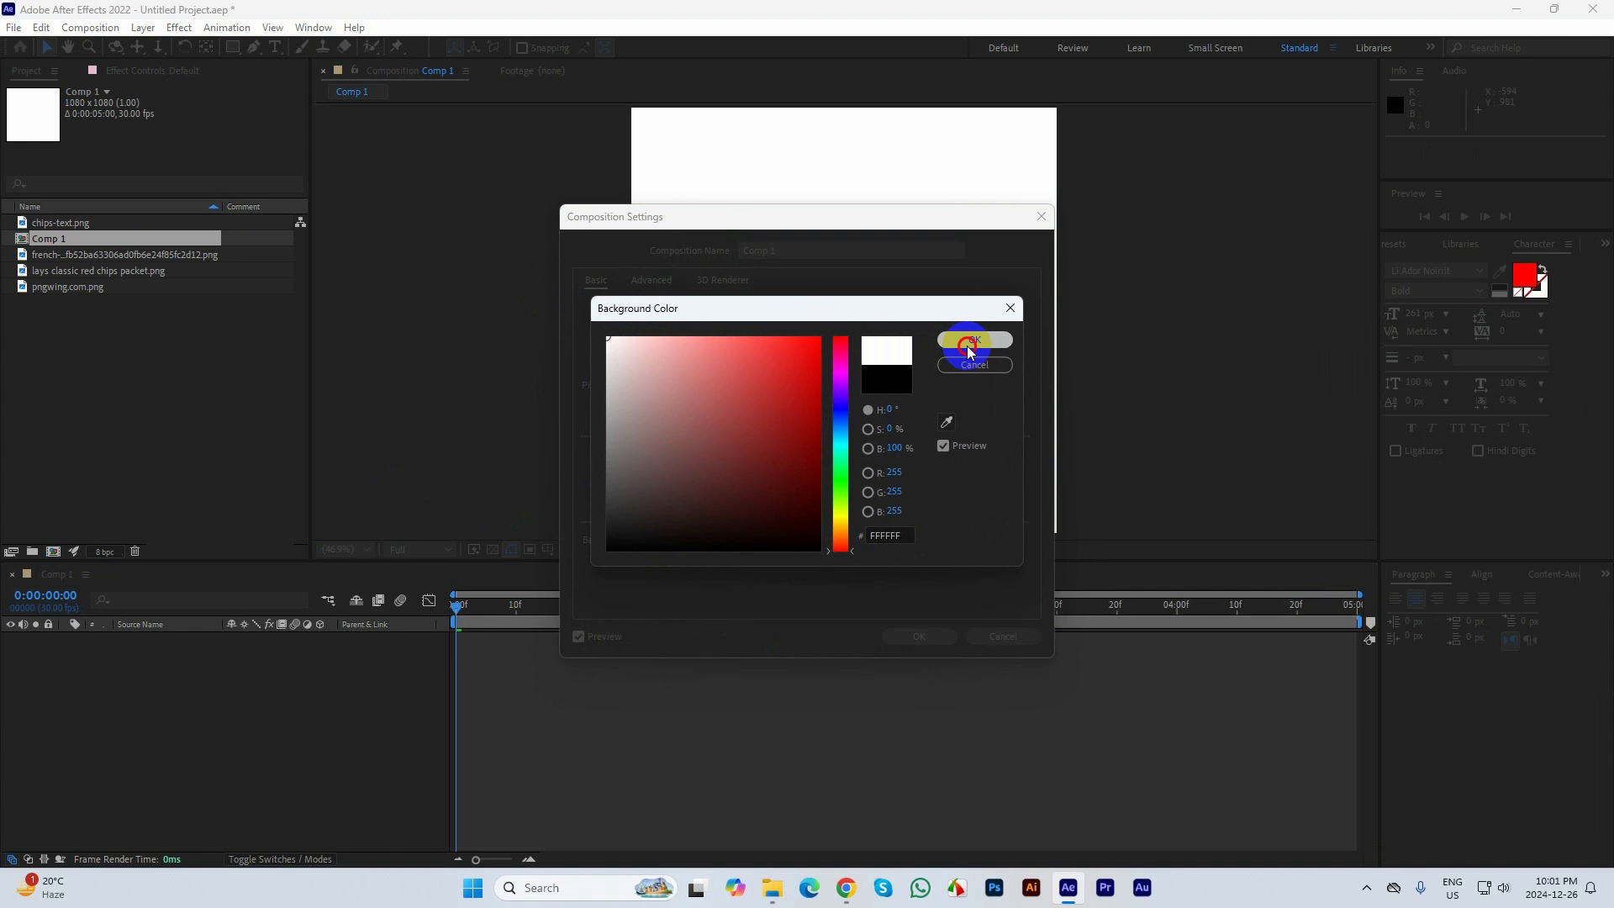
click(919, 636)
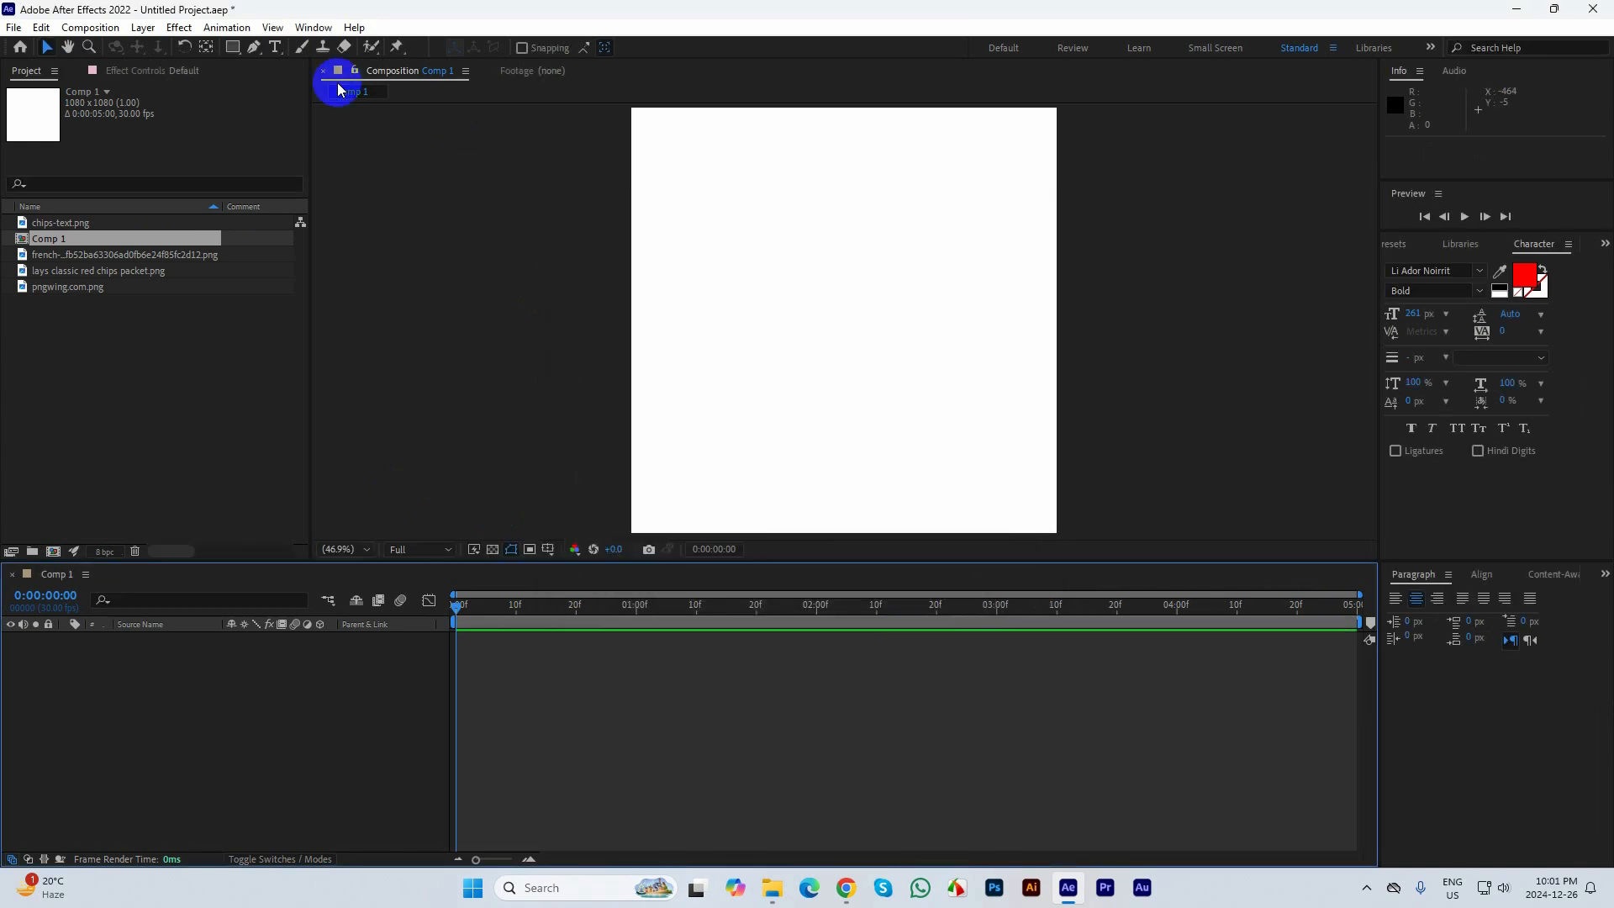
Add a pale yellow solid layer at the composition's 1080 × 1080 px size
click(145, 28)
mouse_move(167, 48)
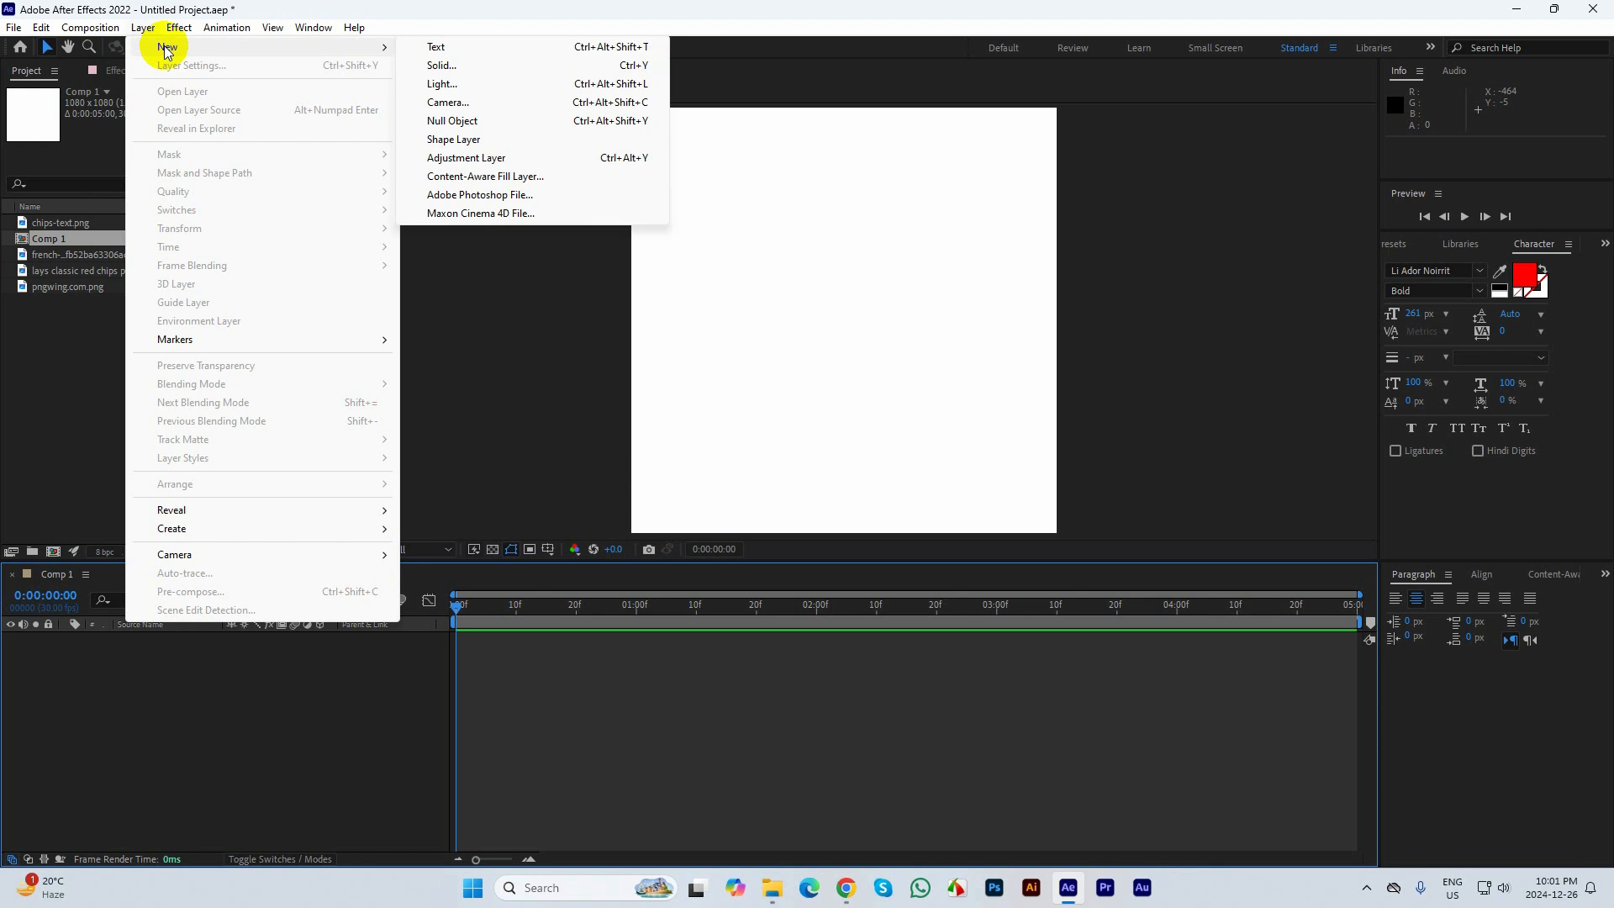
click(457, 77)
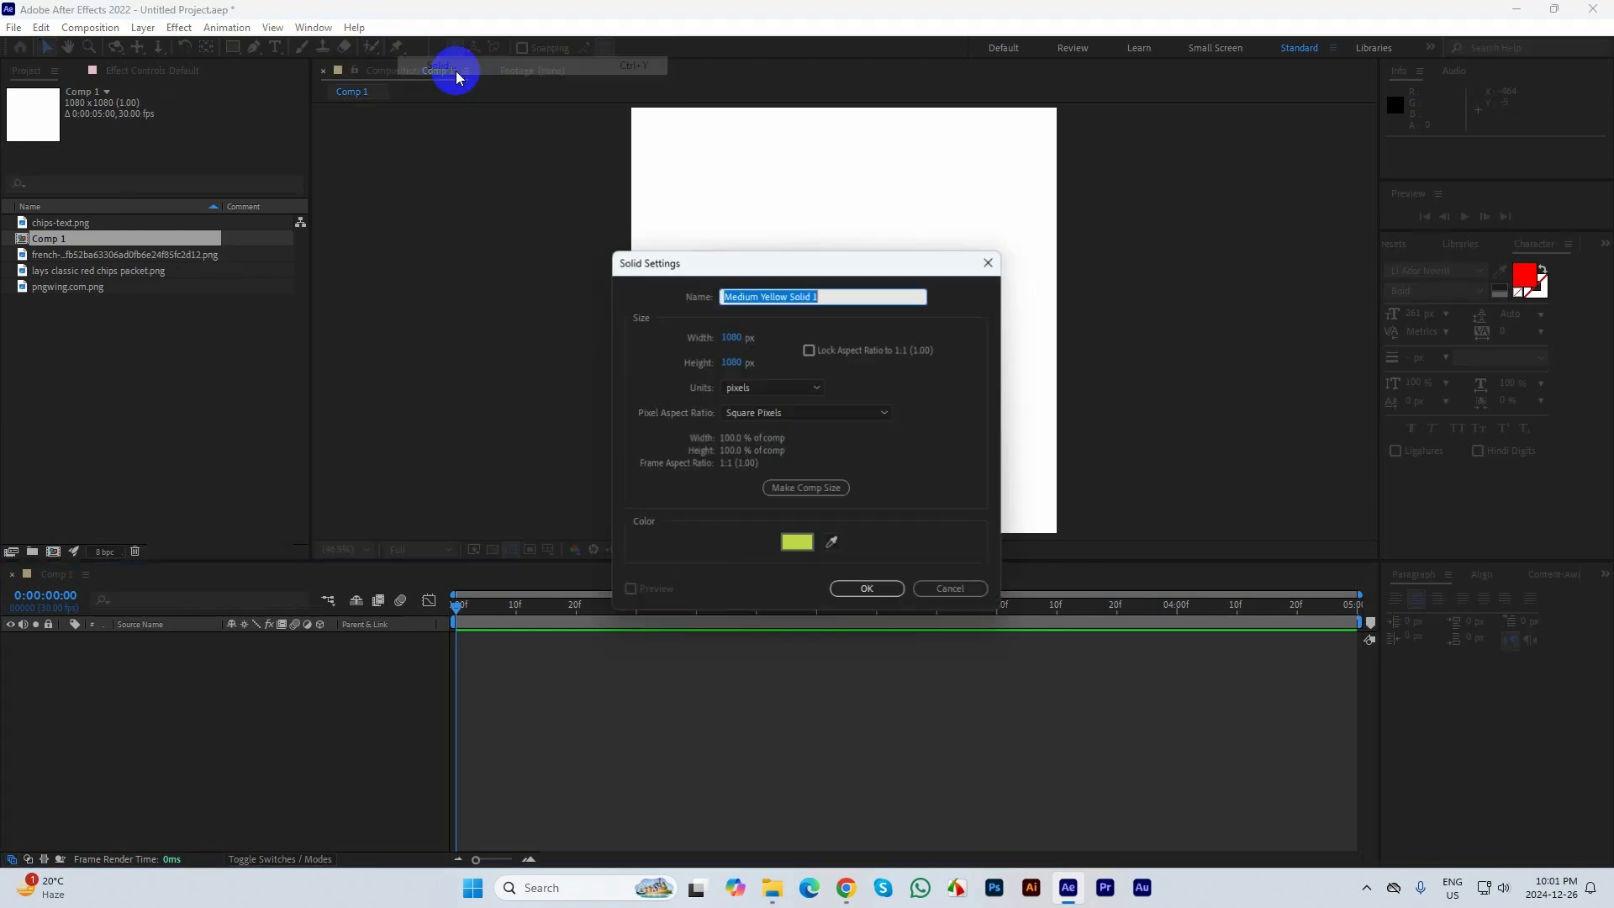
click(800, 545)
click(633, 340)
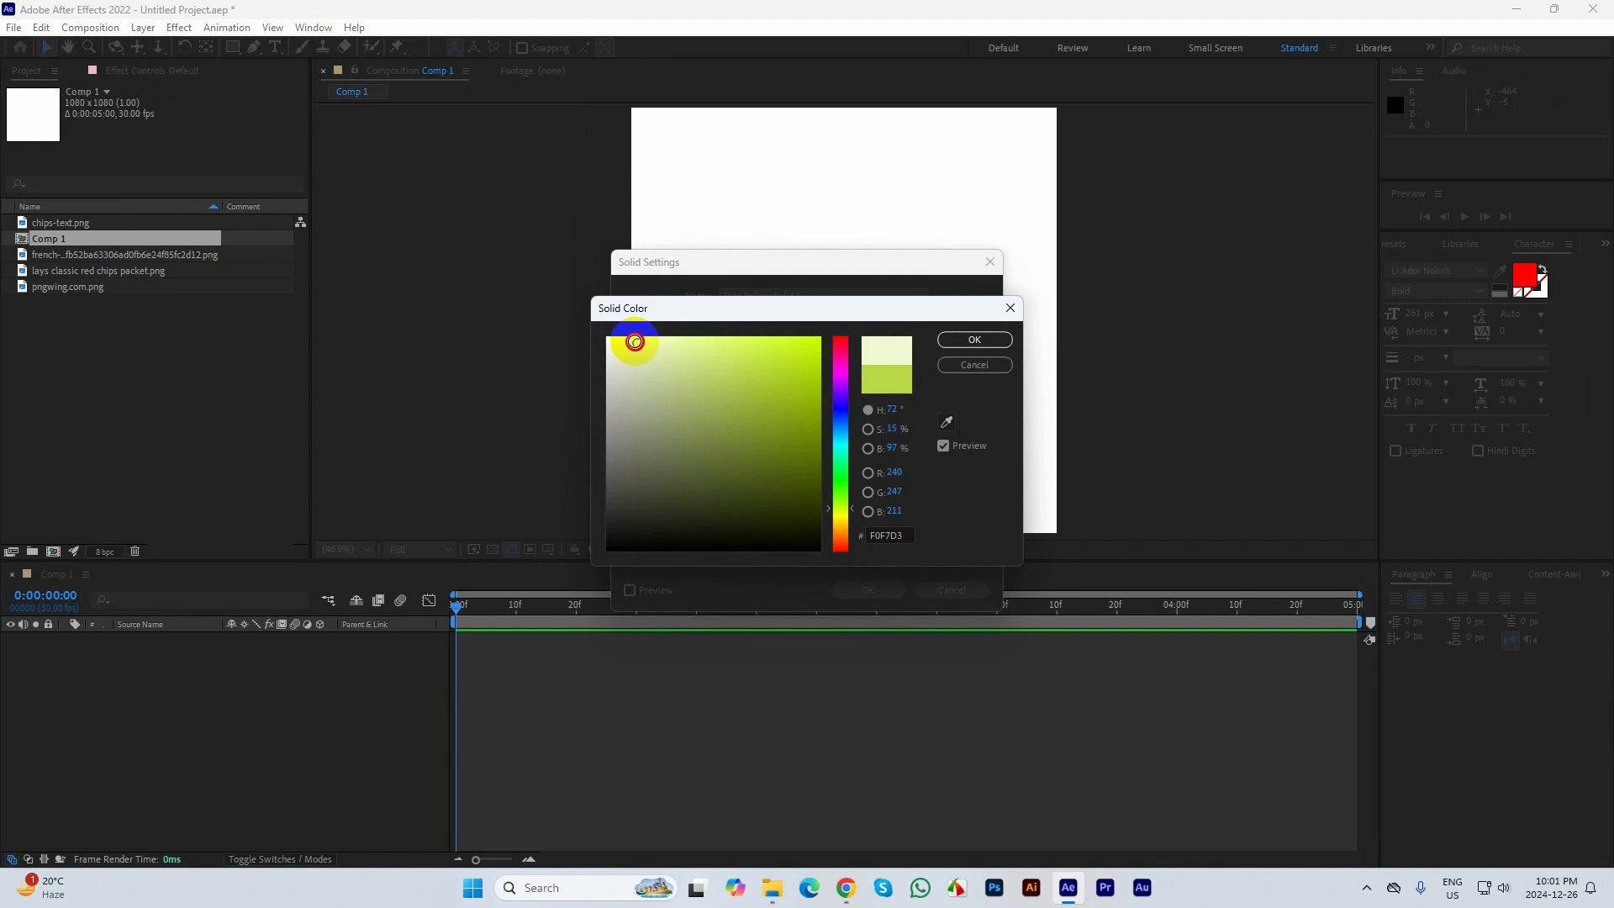
click(974, 339)
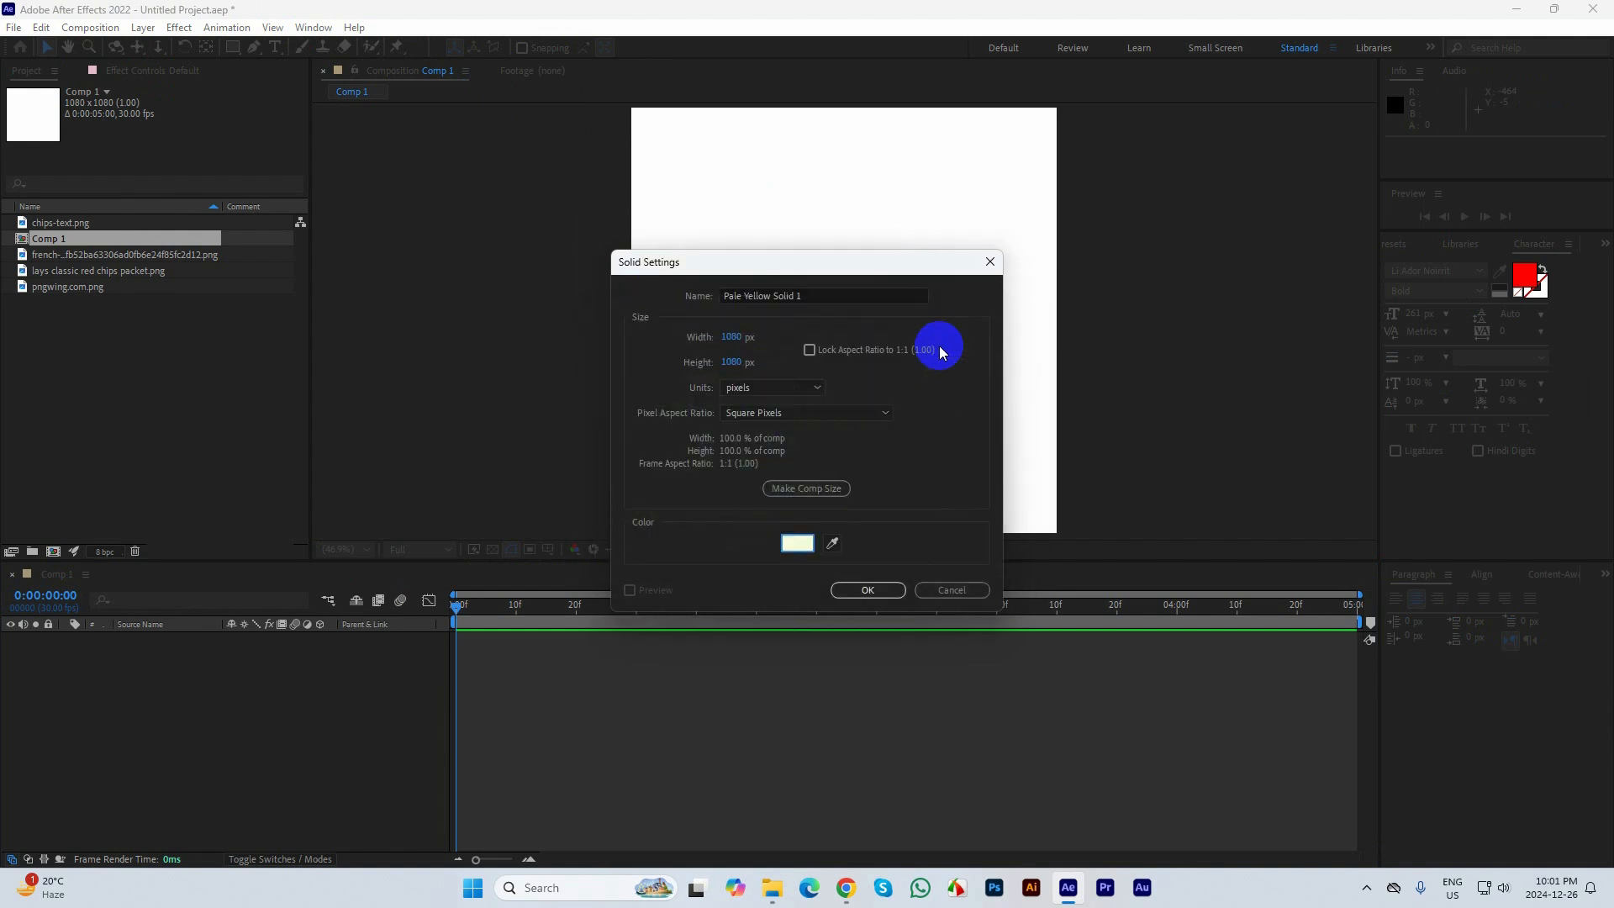
click(874, 589)
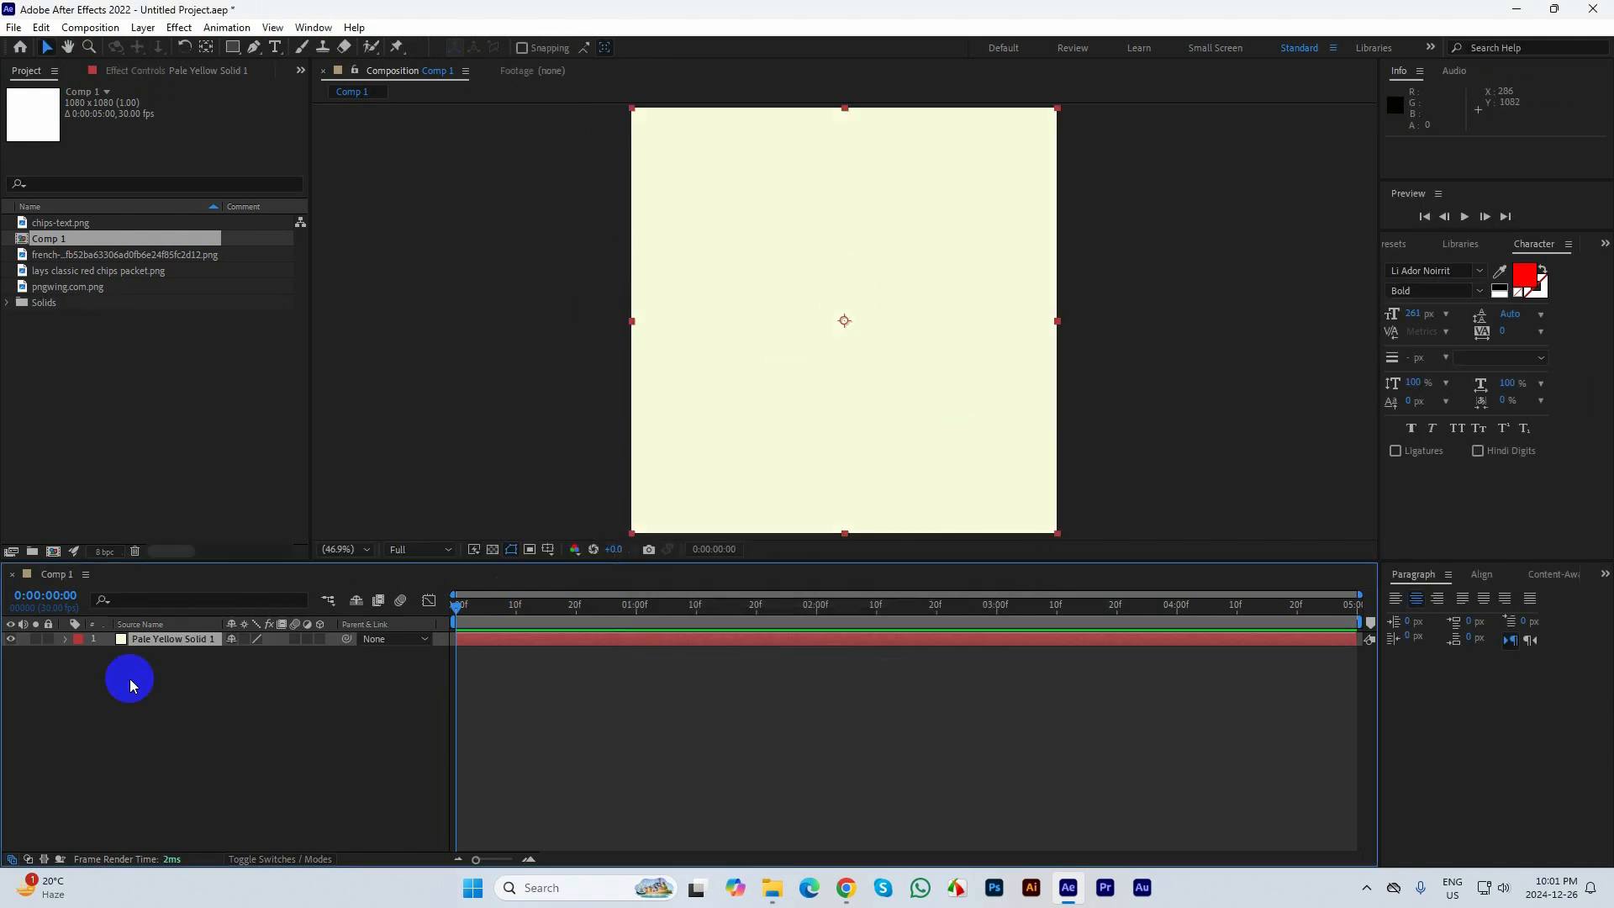
click(214, 683)
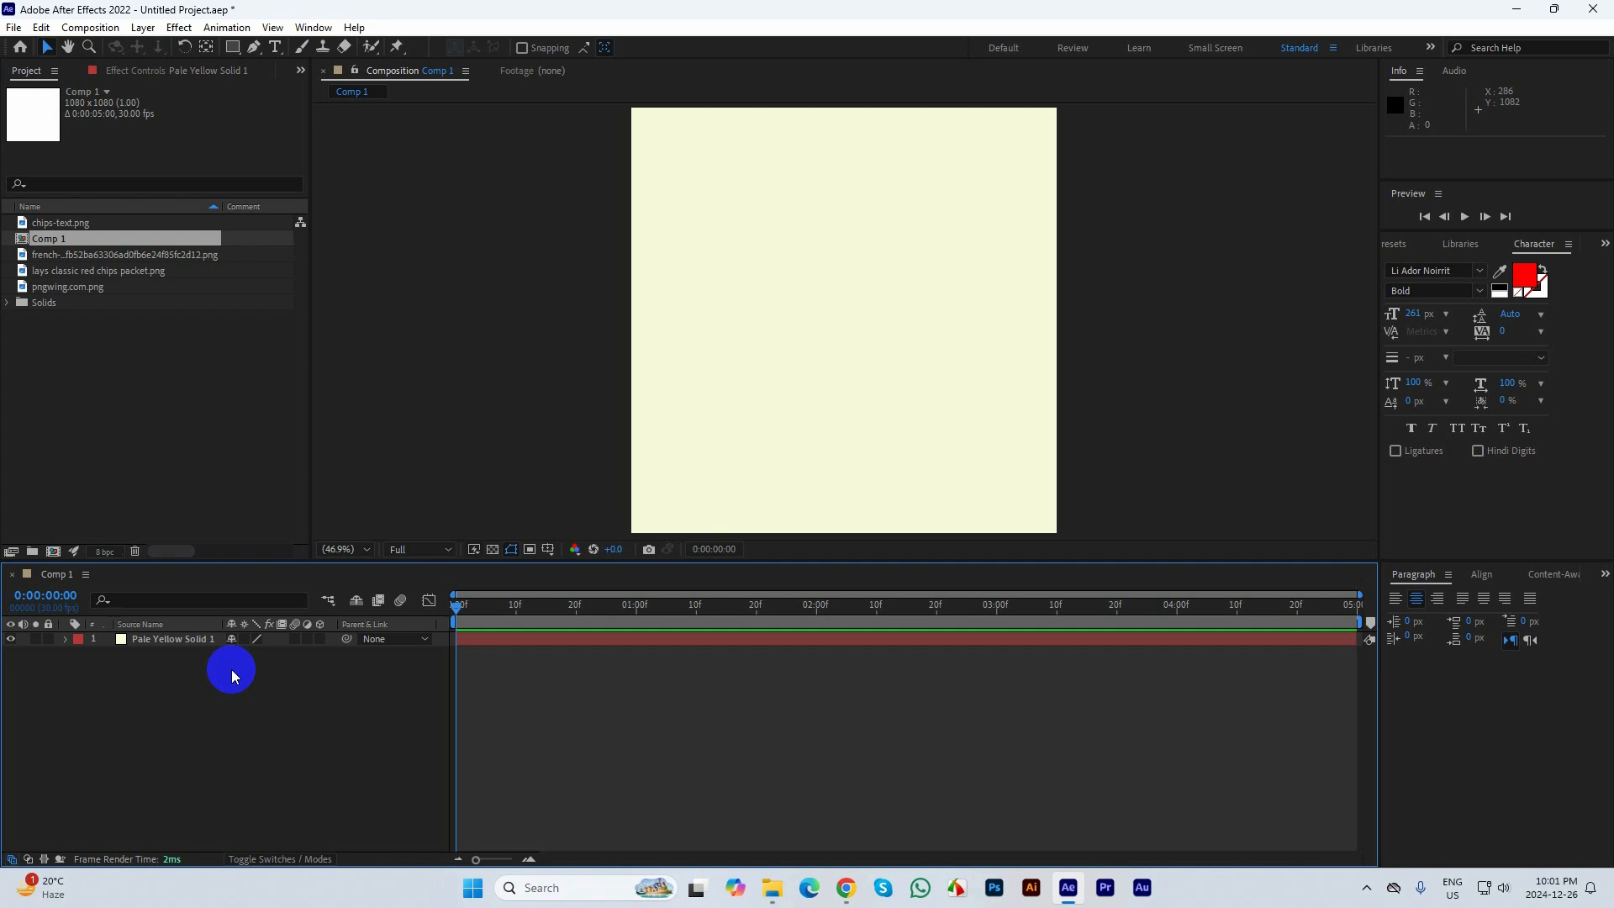
Check the thumbnails of the imported chips text and chips packet images in the project
click(64, 223)
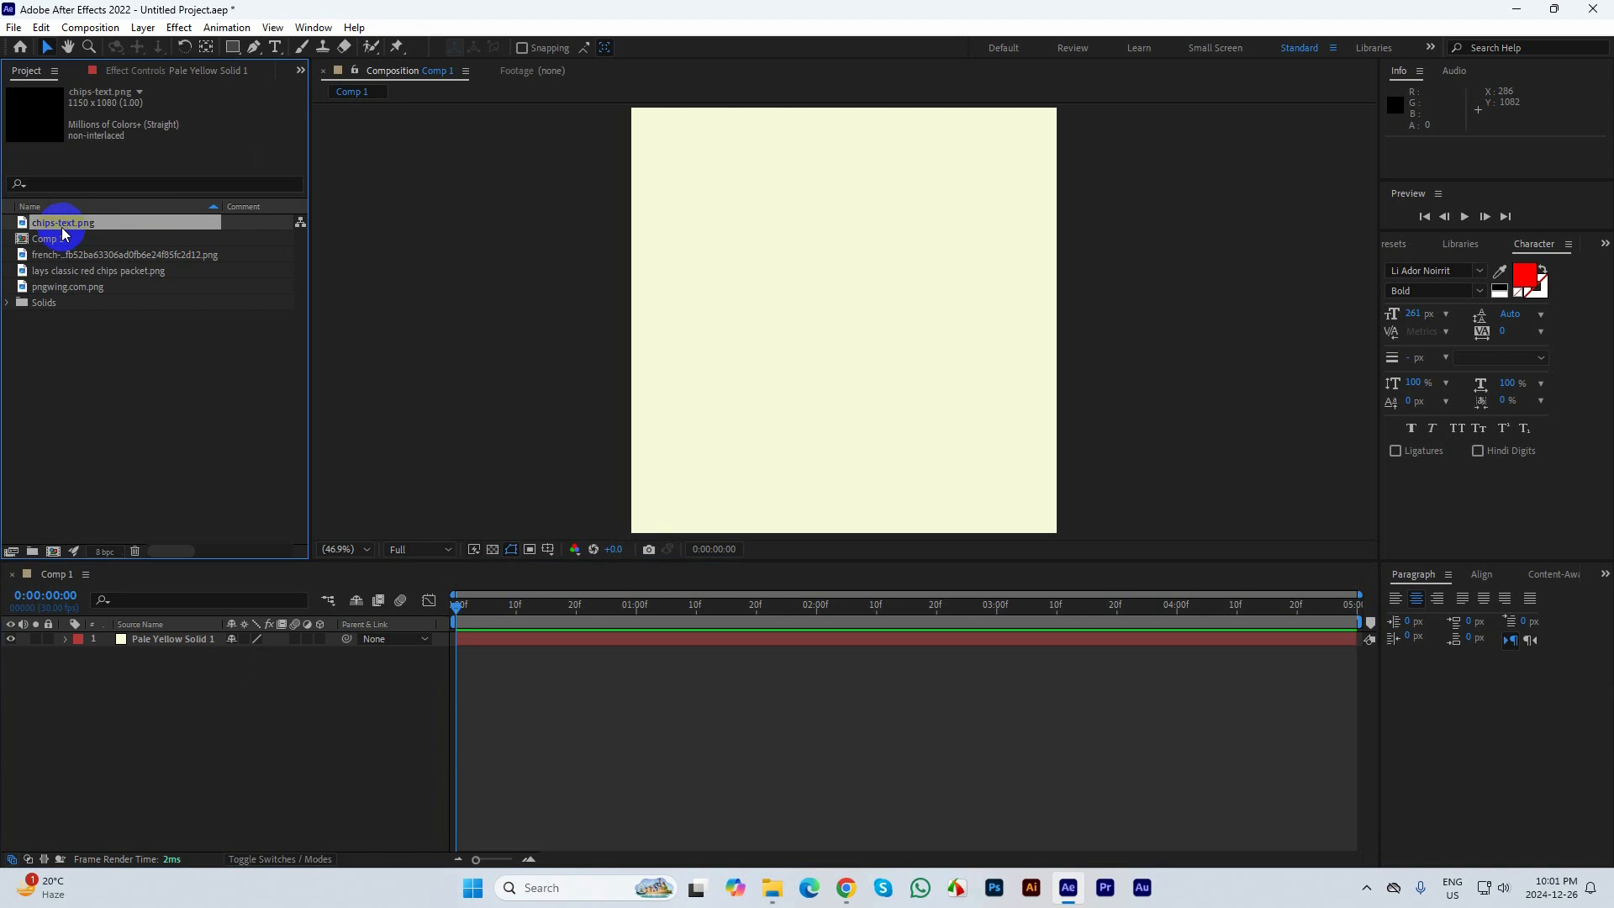
click(60, 254)
click(61, 270)
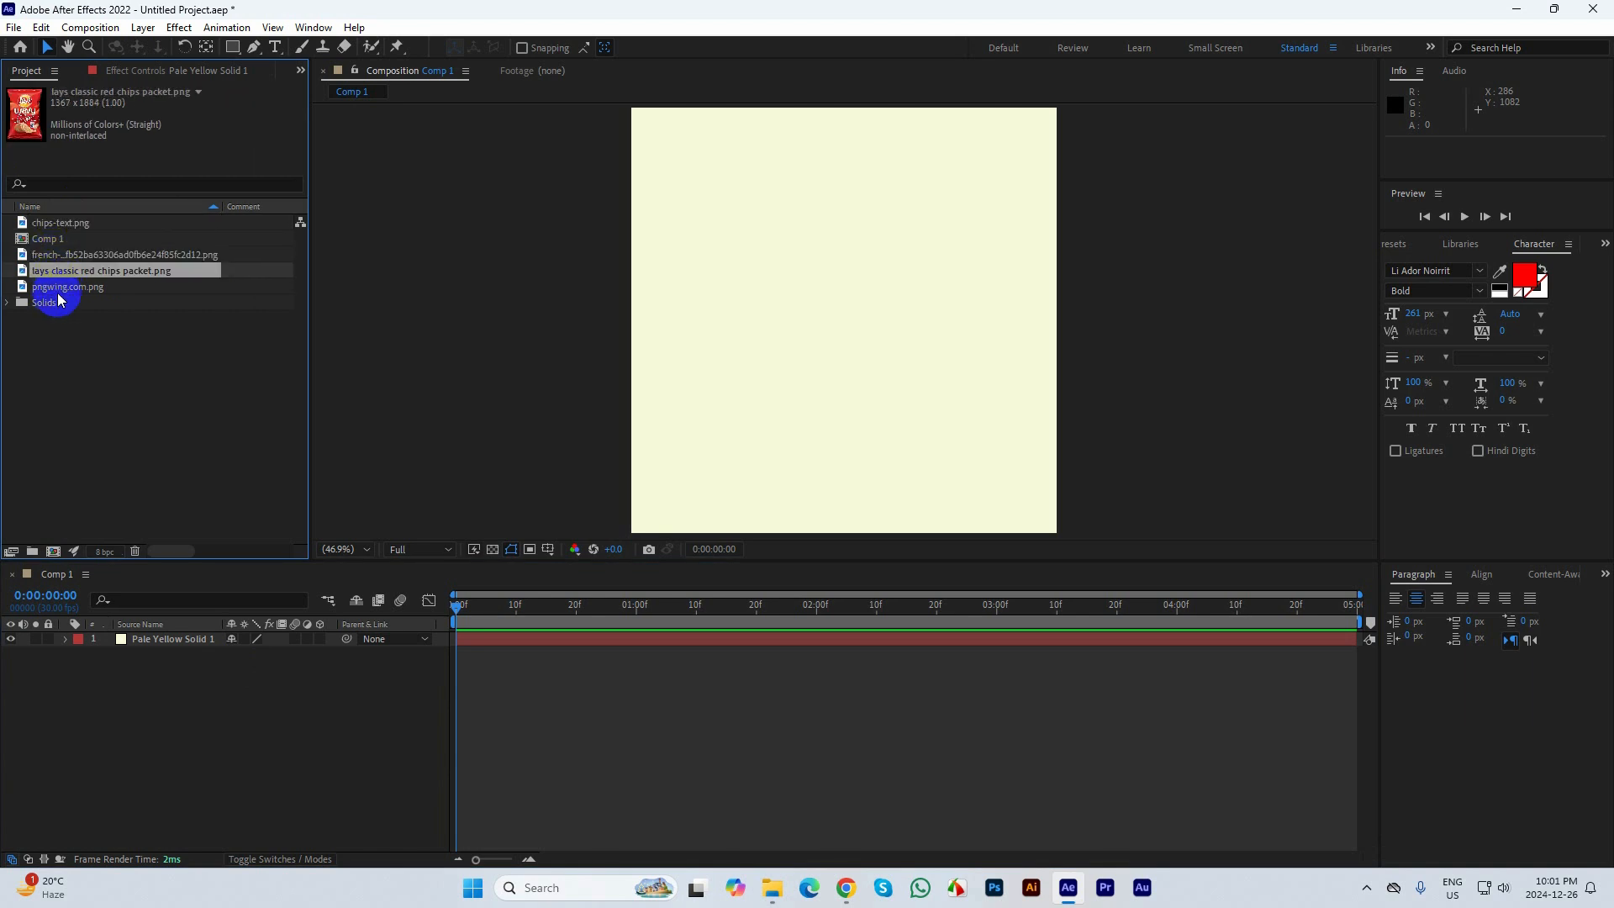
click(55, 288)
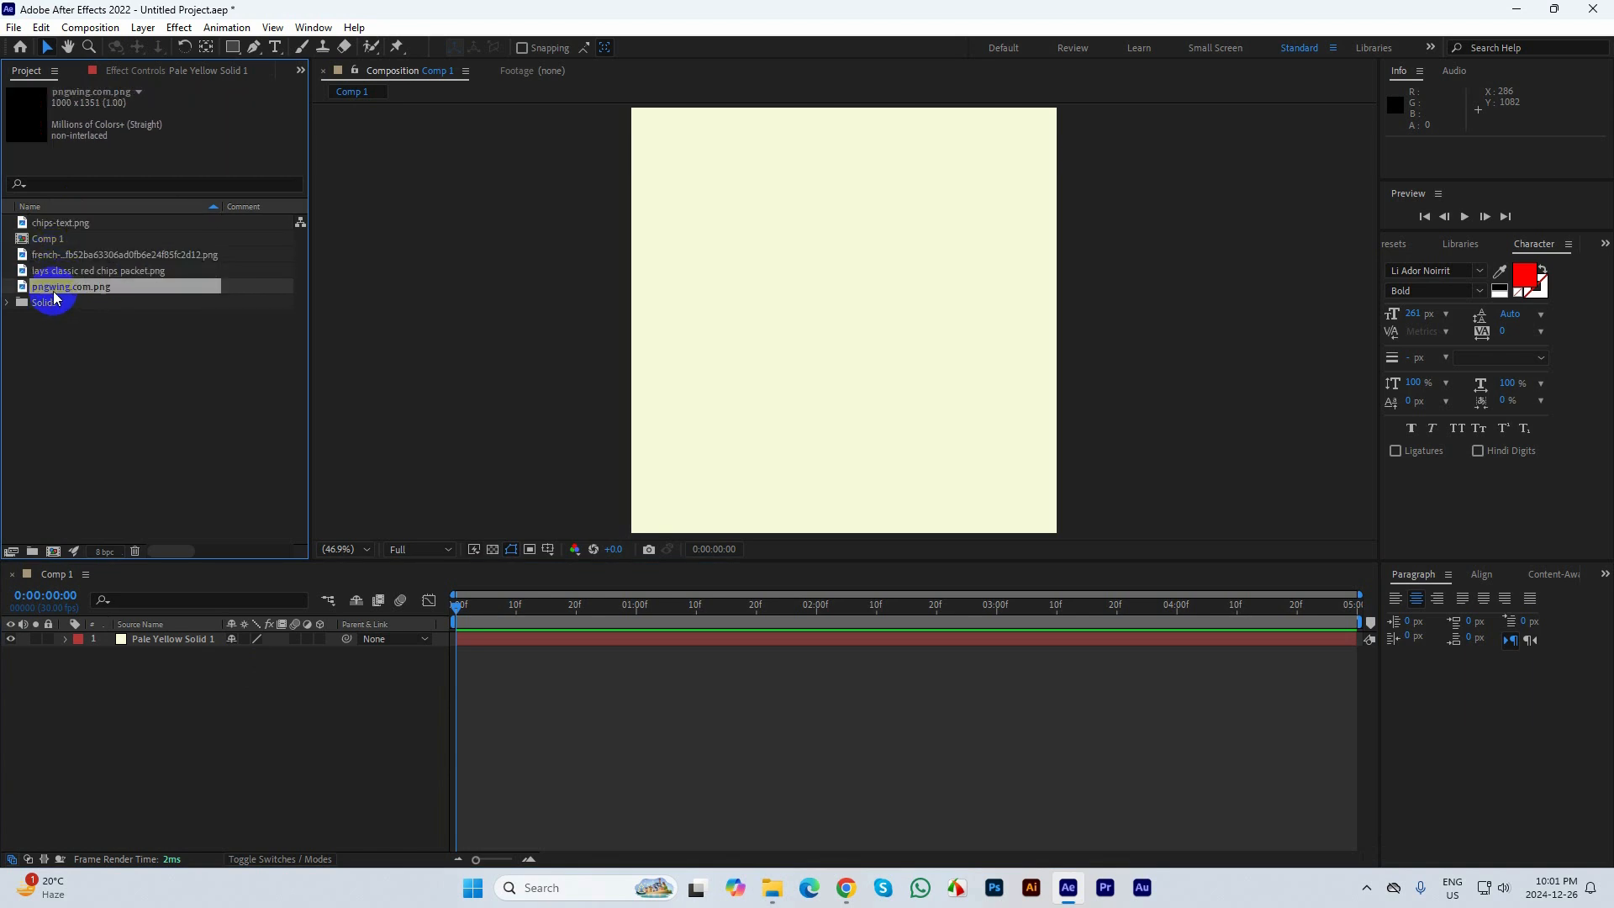
click(47, 226)
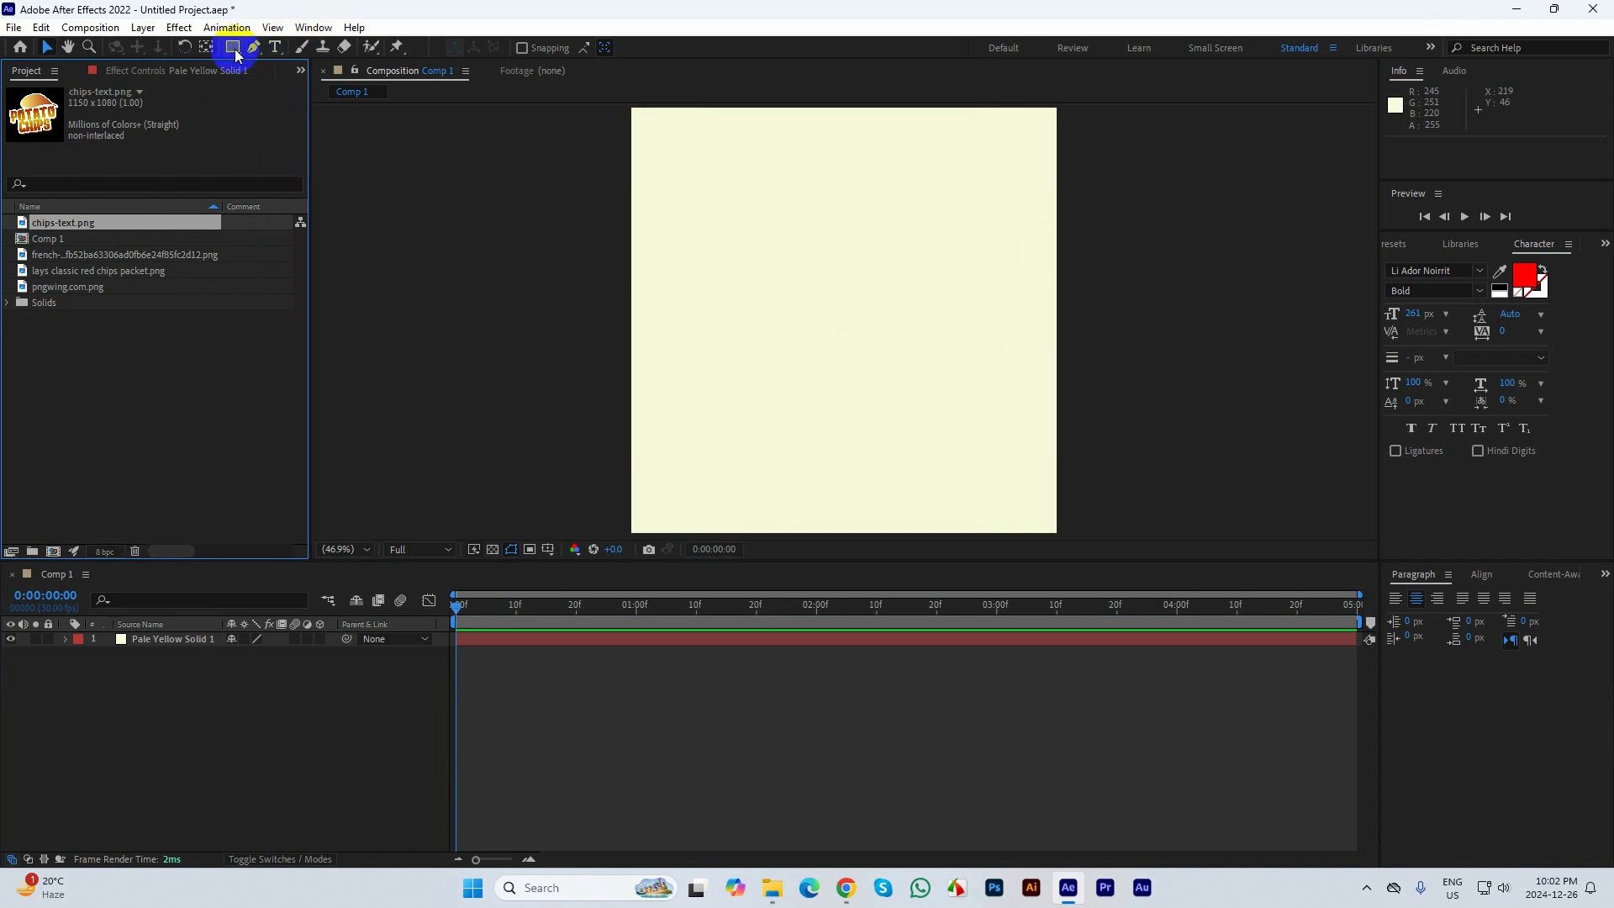
Draw a pinkish-red circle about 115 px wide in the upper-left part of the composition as a new shape layer
drag(236, 55, 290, 84)
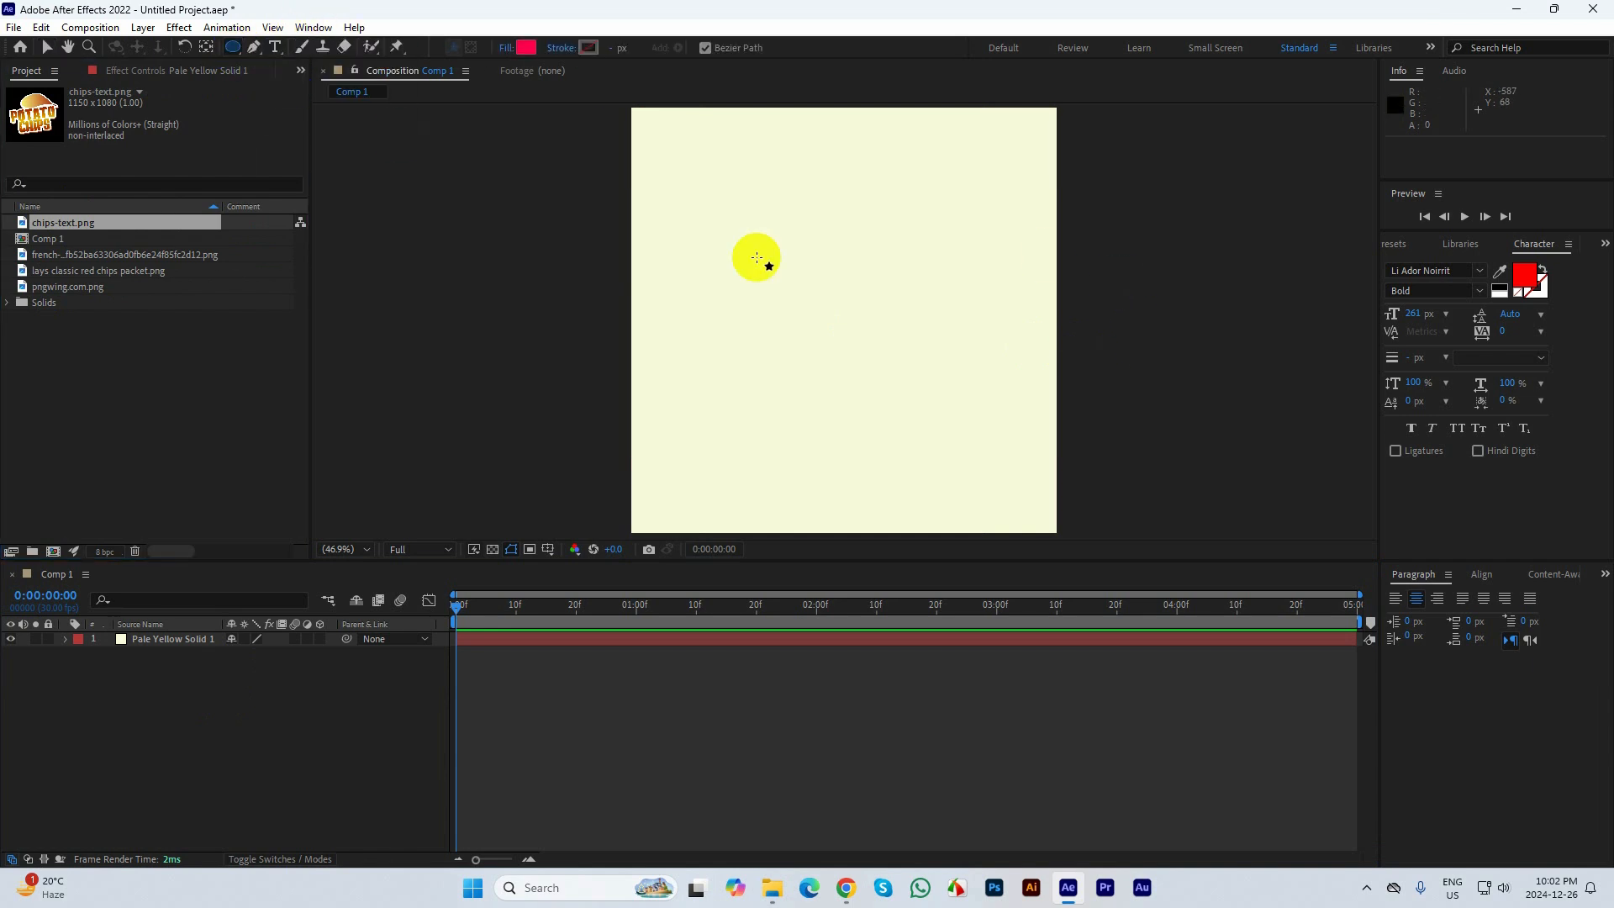
drag(724, 222, 770, 268)
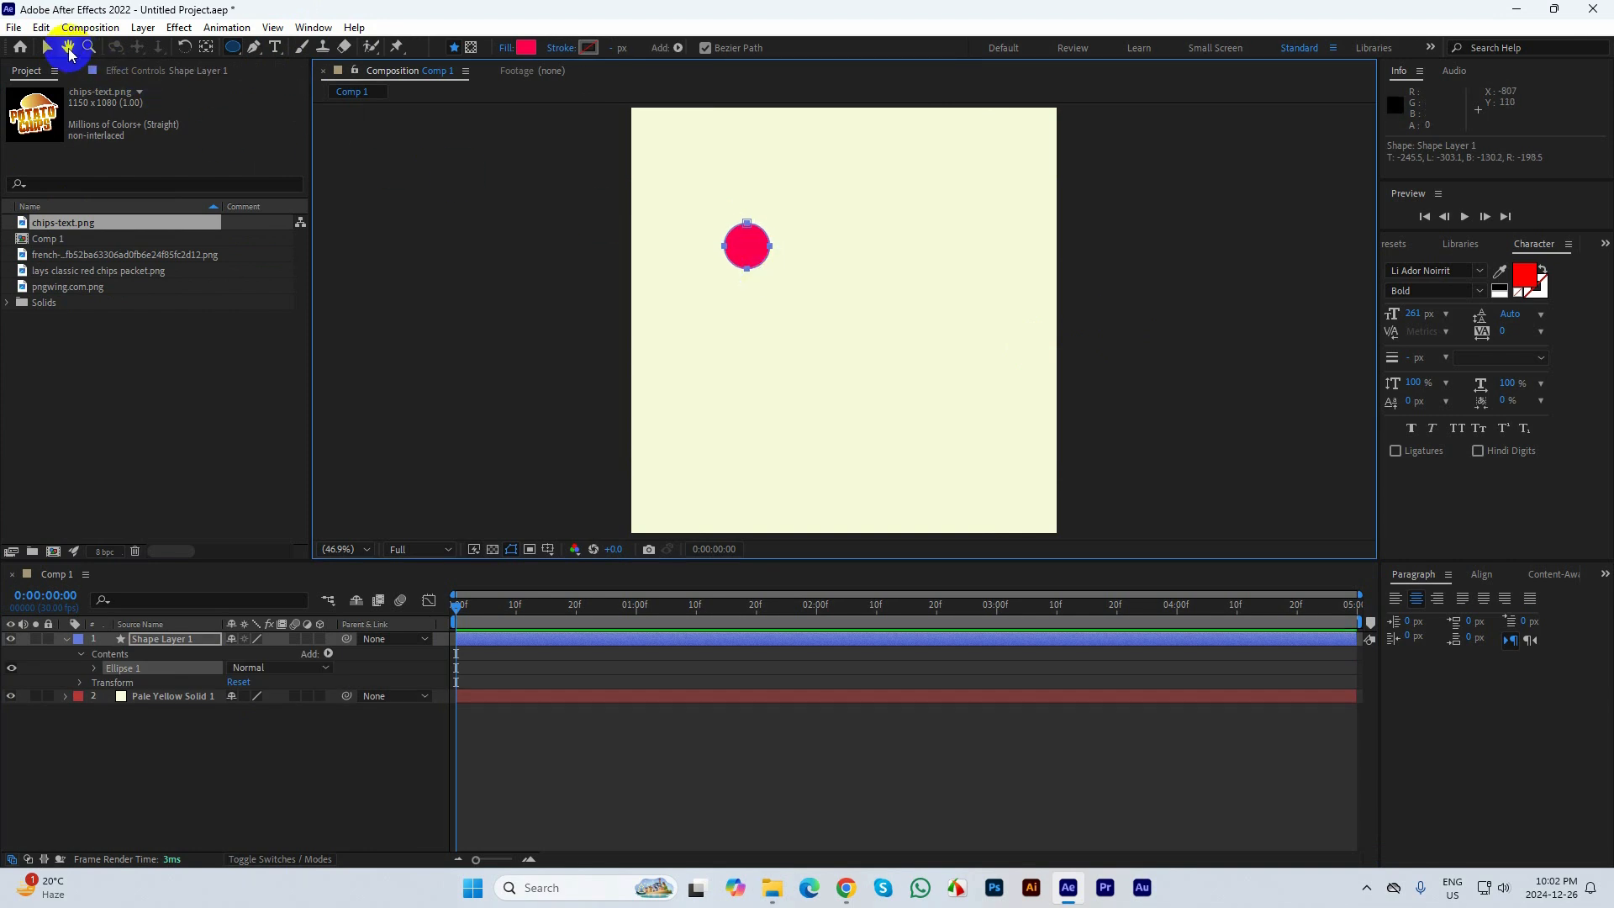
click(47, 47)
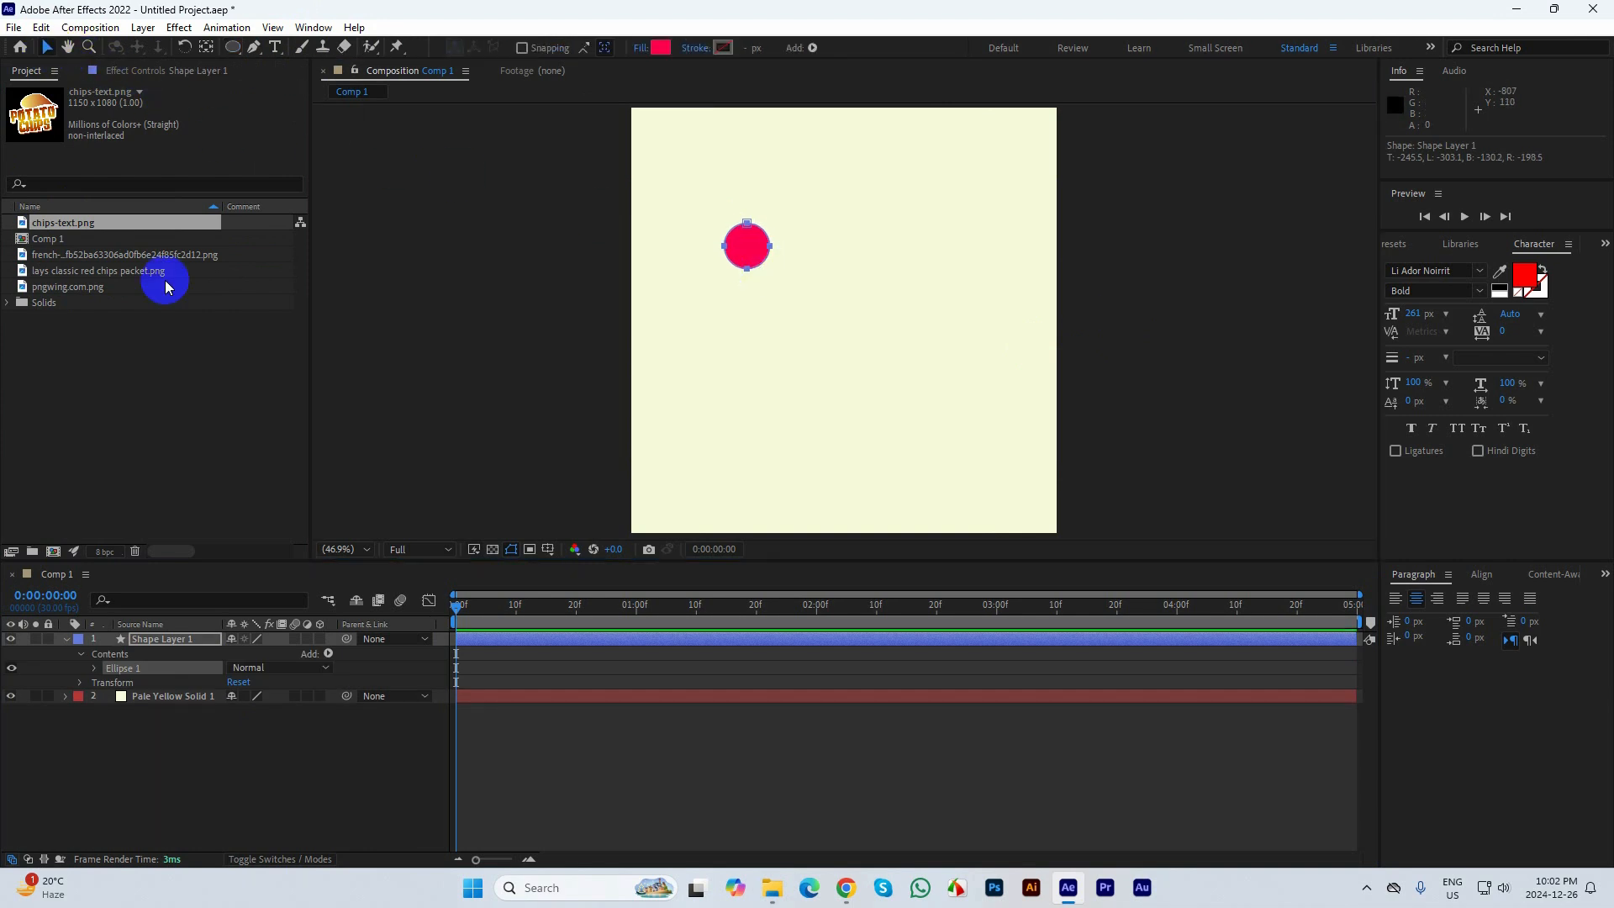
click(67, 646)
click(173, 692)
Move the circle up and left to about 213, 320 px and center its anchor point on the shape
drag(746, 250, 712, 233)
click(612, 224)
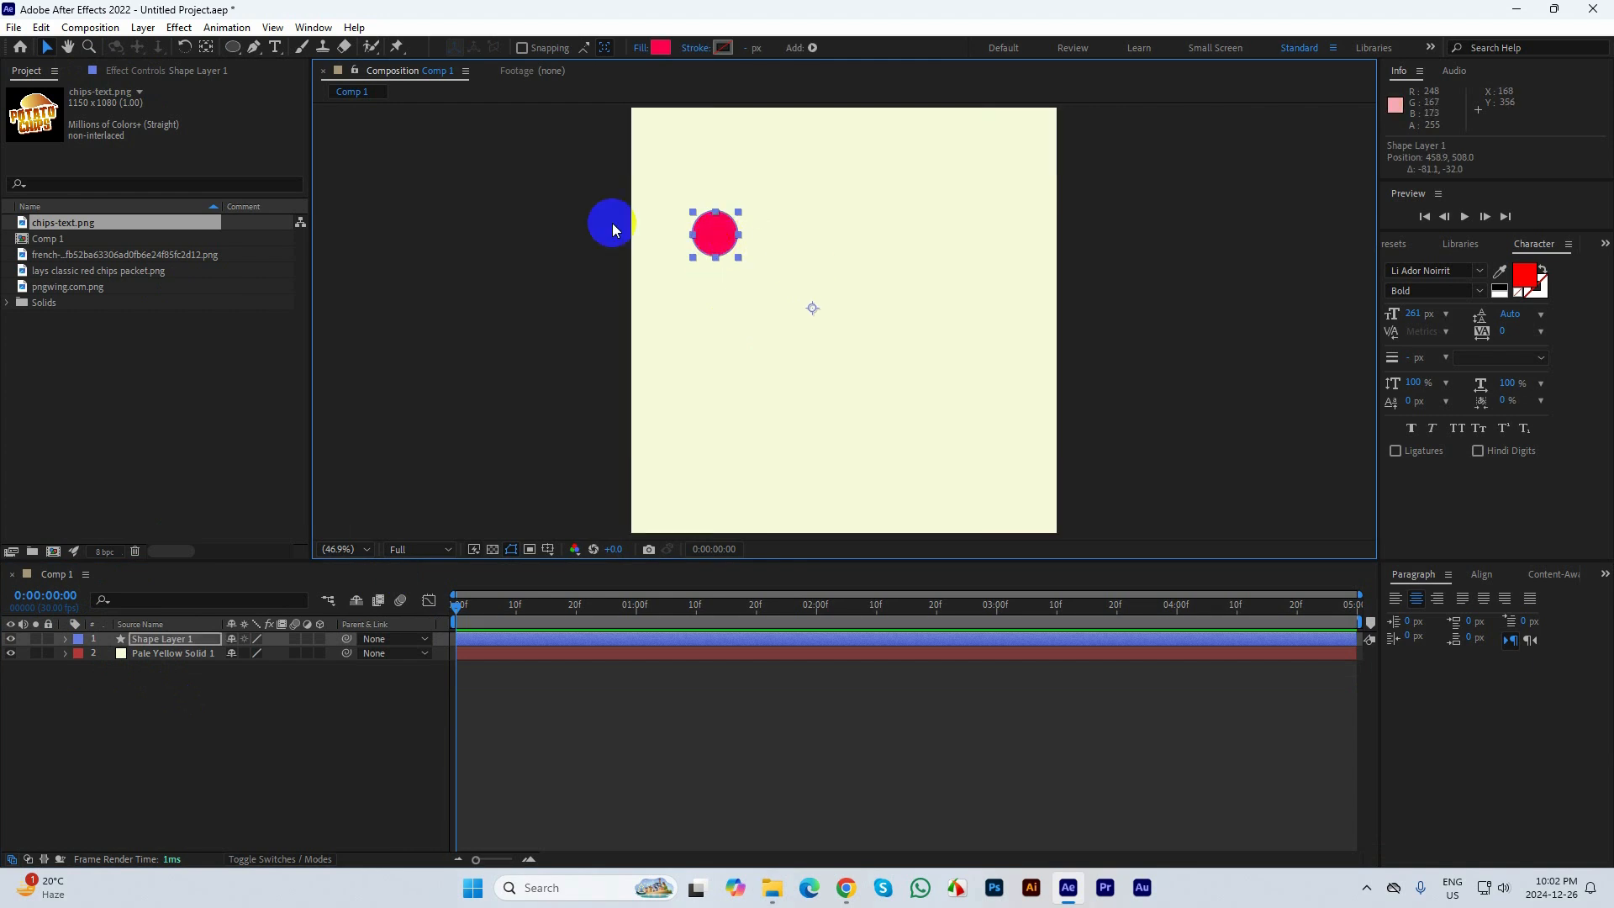
click(208, 48)
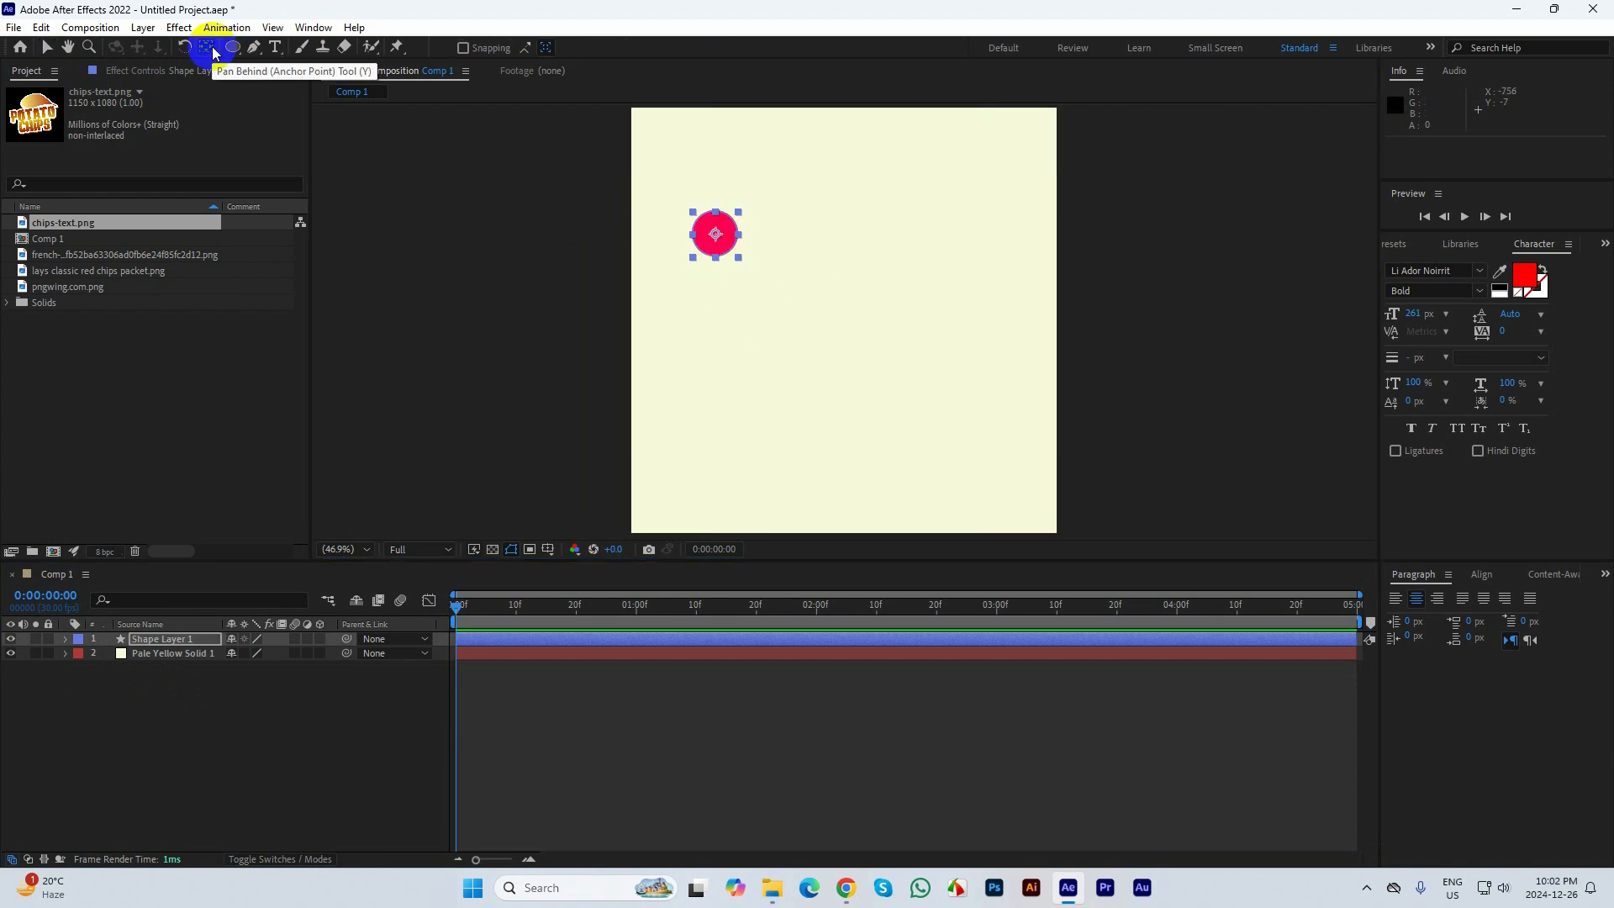
click(729, 279)
key(v)
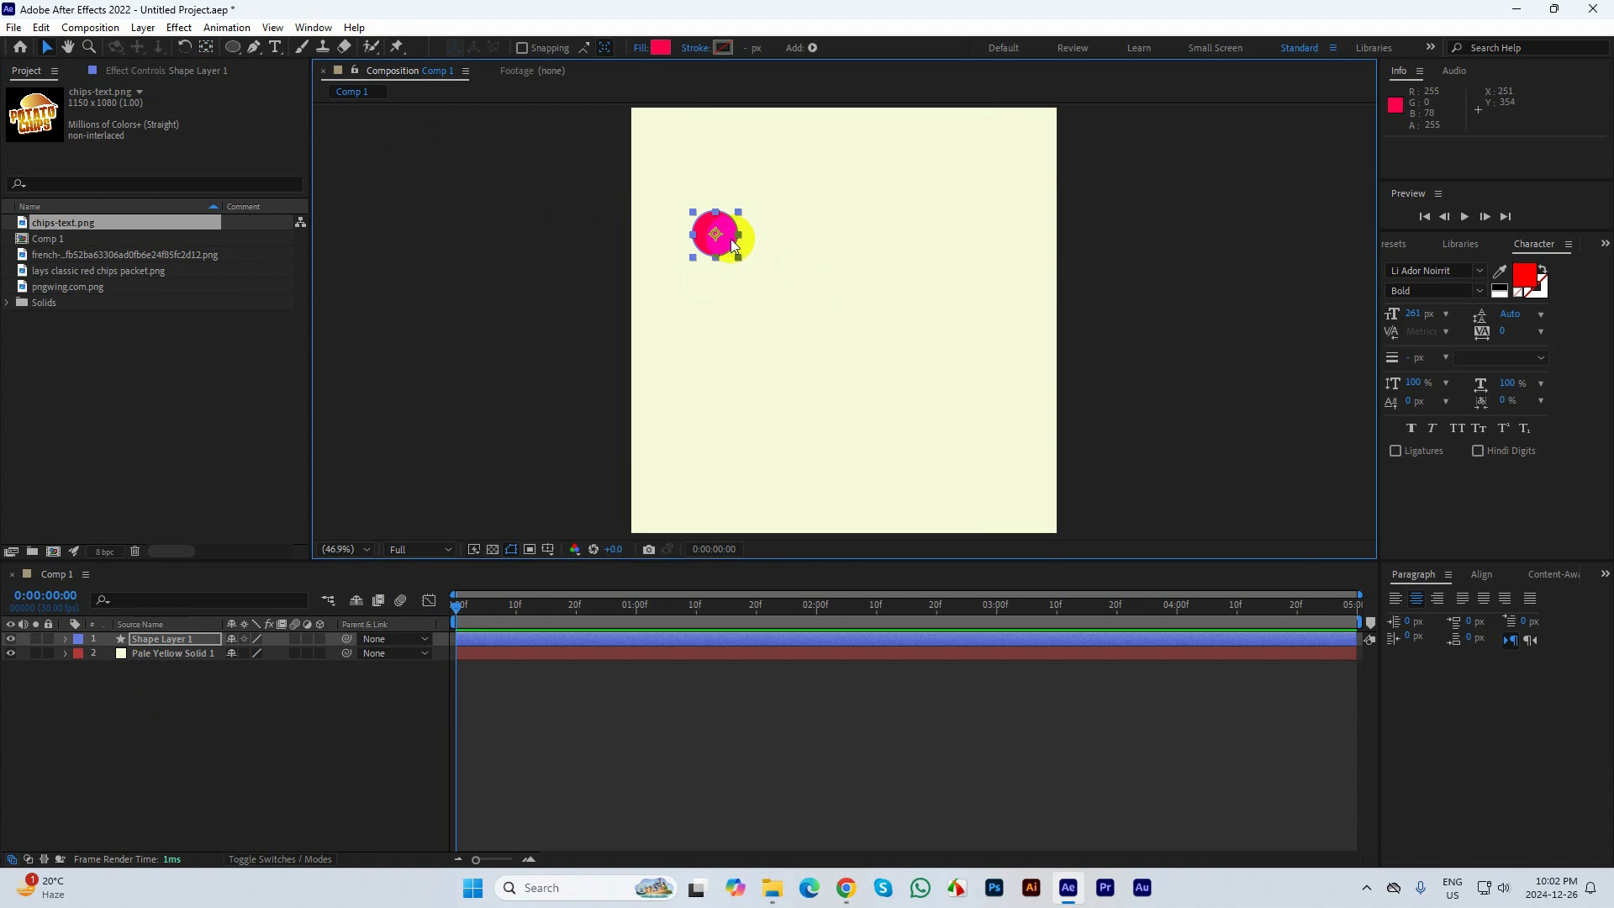
Duplicate the circle's shape layer three times
click(478, 644)
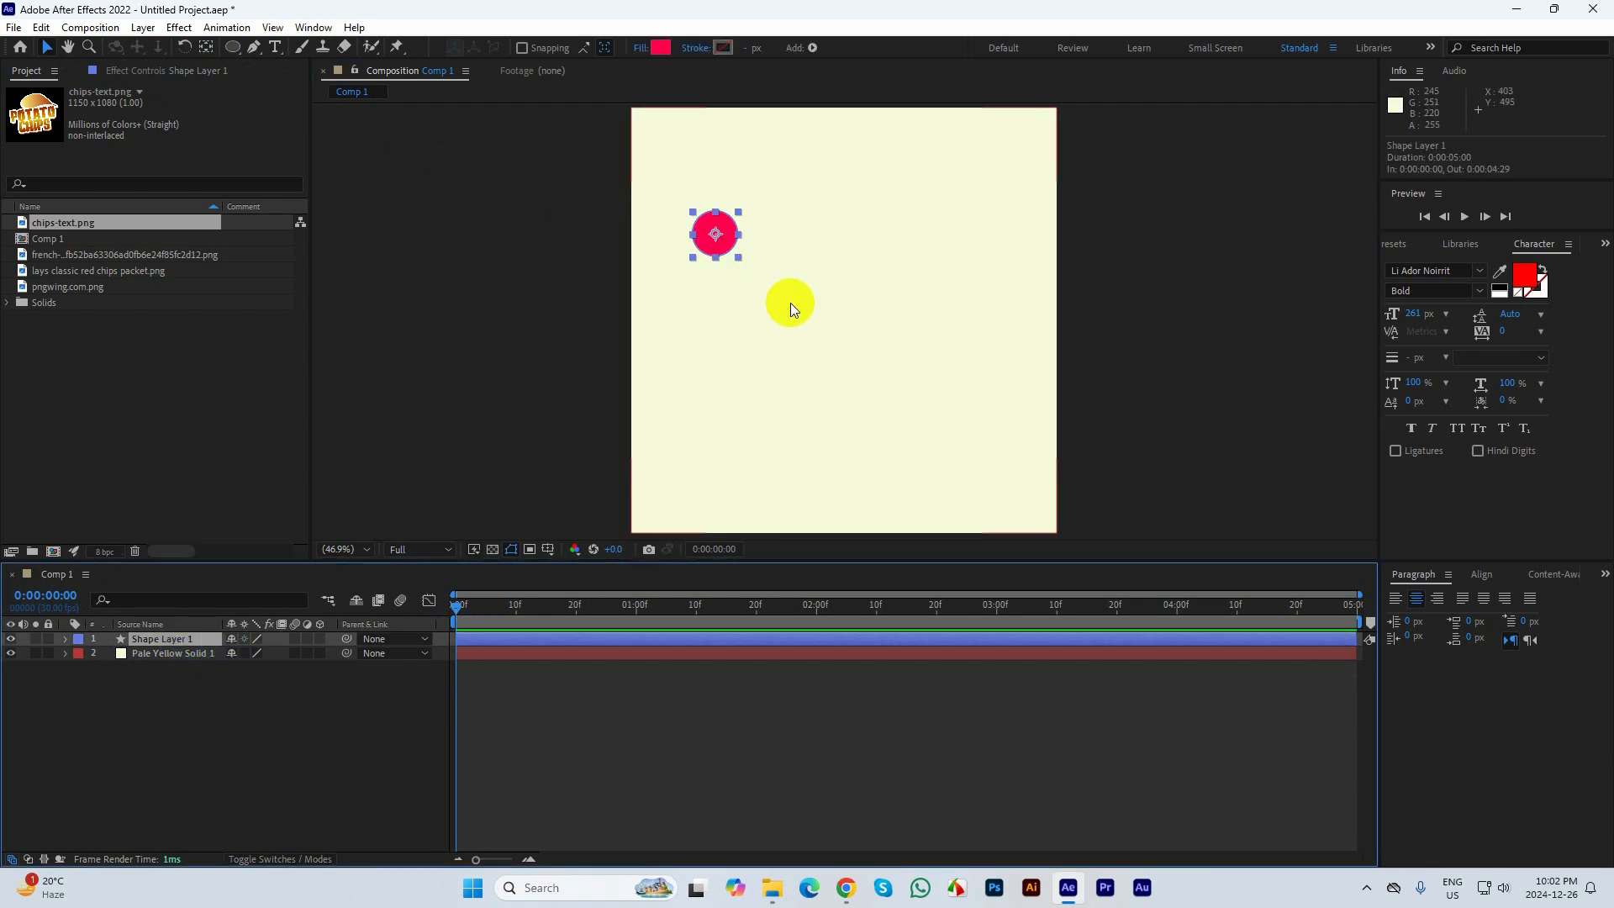
key(ctrl+d)
key(ctrl+d)
key(ctrl+d)
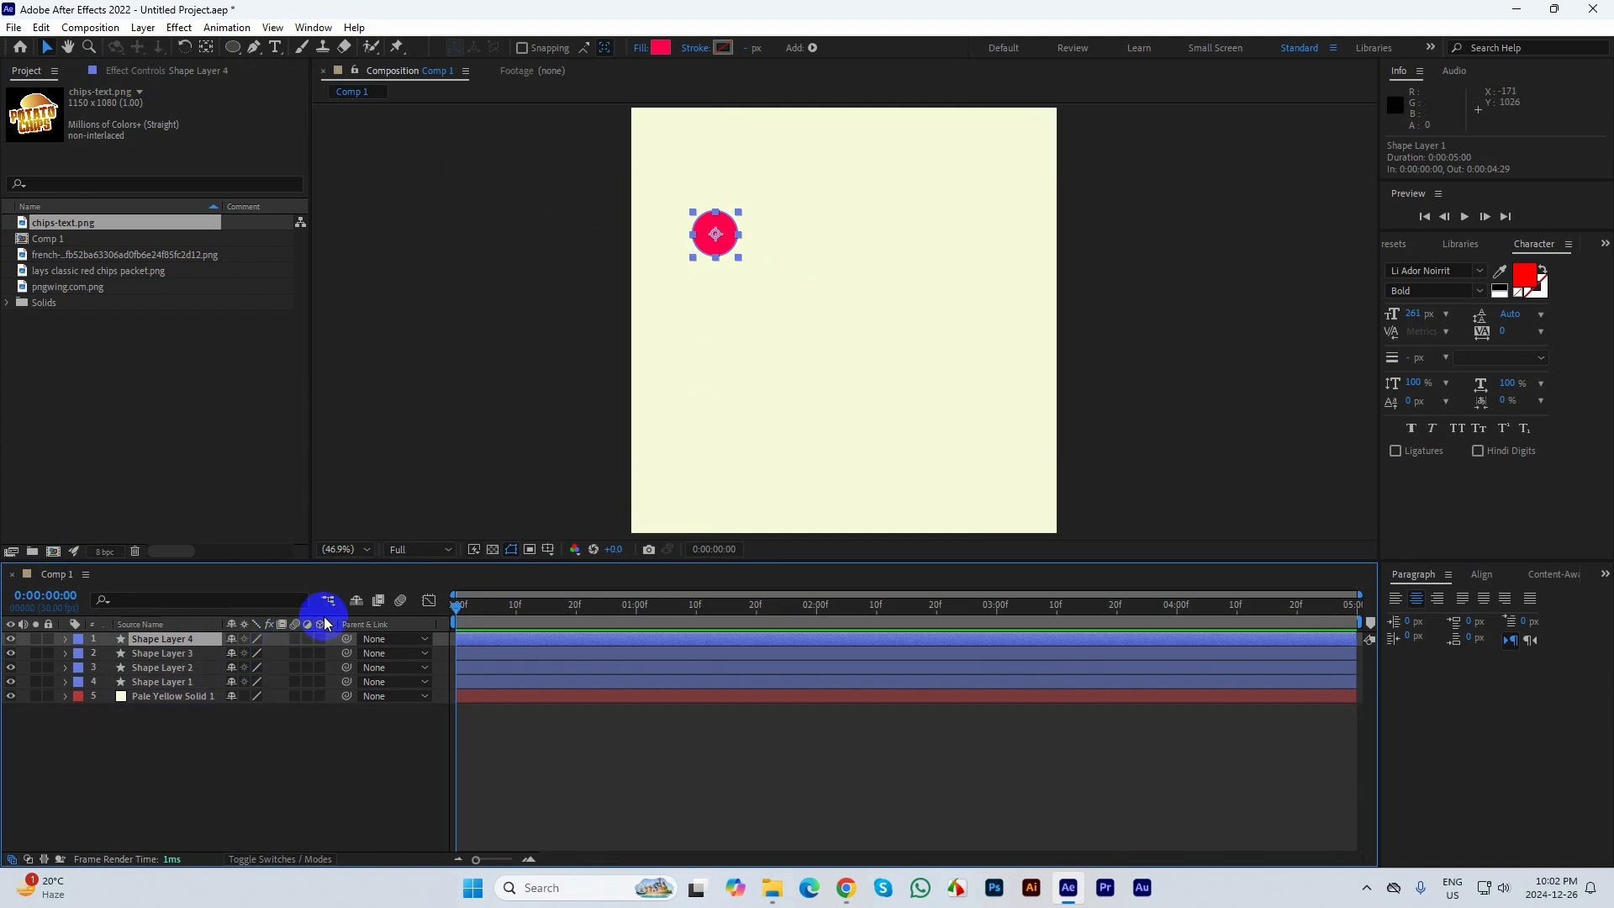
Arrange the three duplicates in a vertical column below the original circle, at about 484, 642 and 792 px vertically
drag(721, 232, 702, 370)
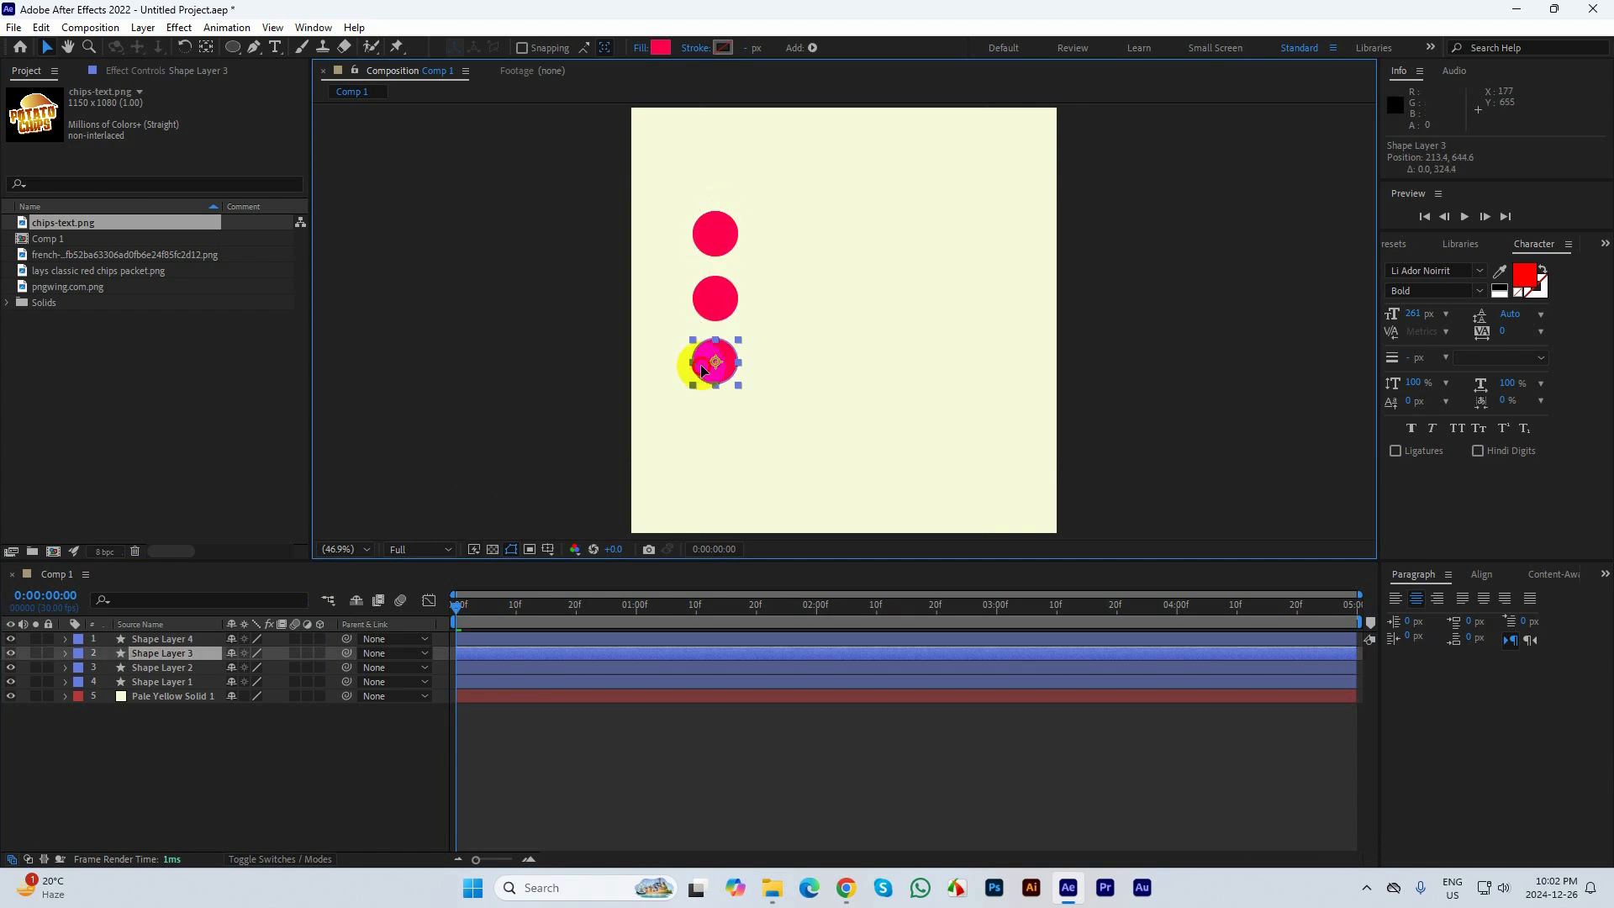
drag(706, 242, 701, 434)
click(717, 244)
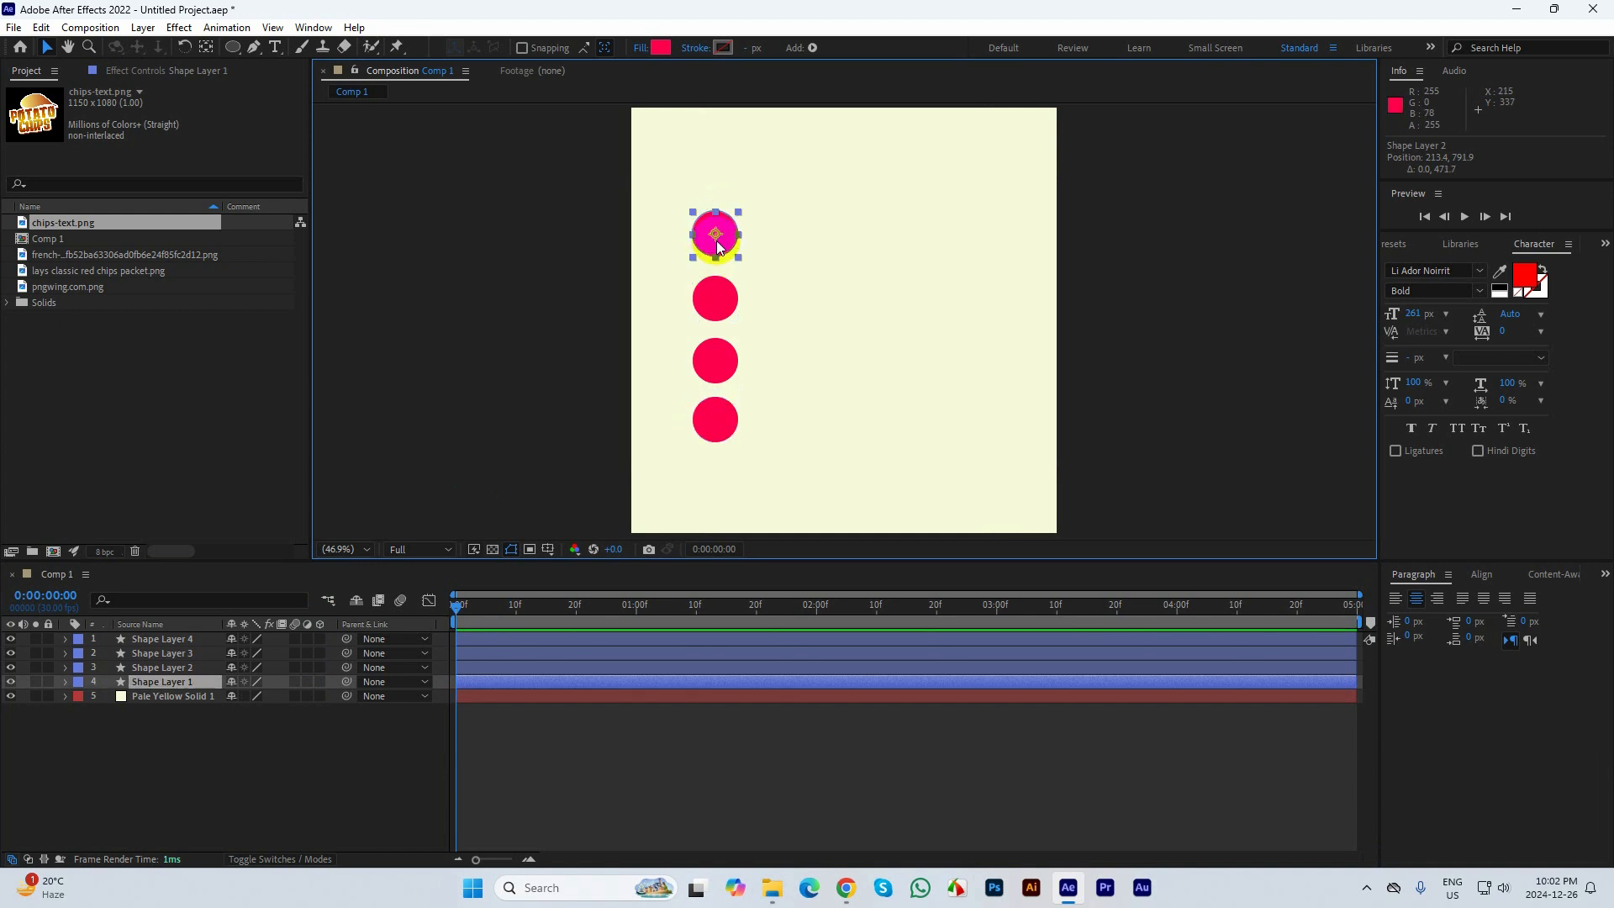
Change the fill color of the second circle from the top to purple (CC00FF)
click(715, 294)
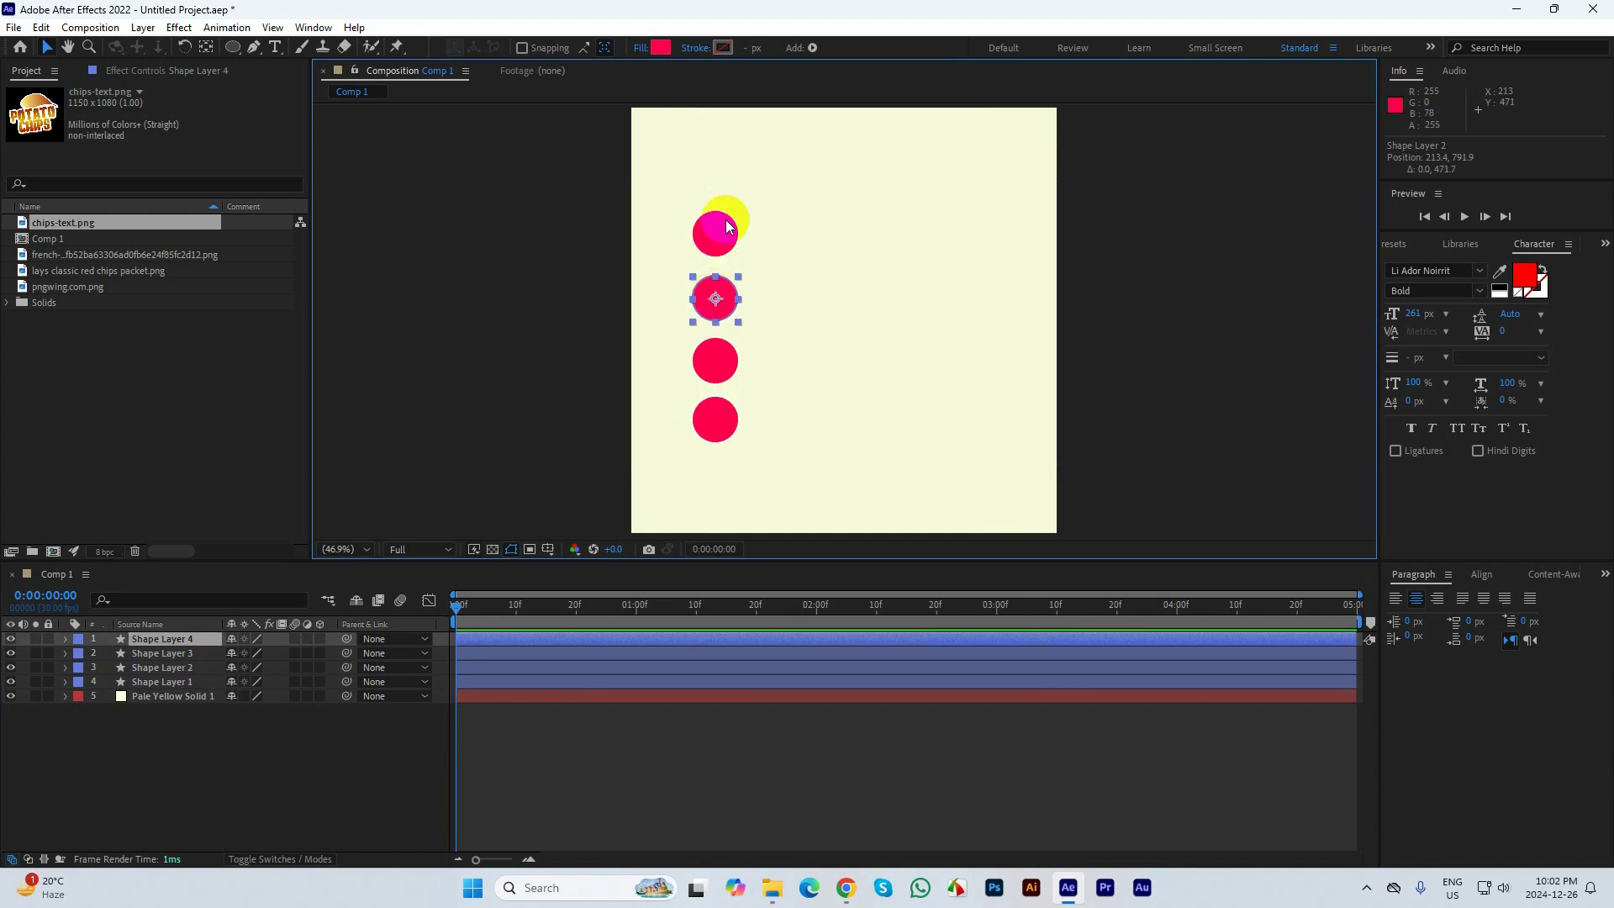
click(660, 51)
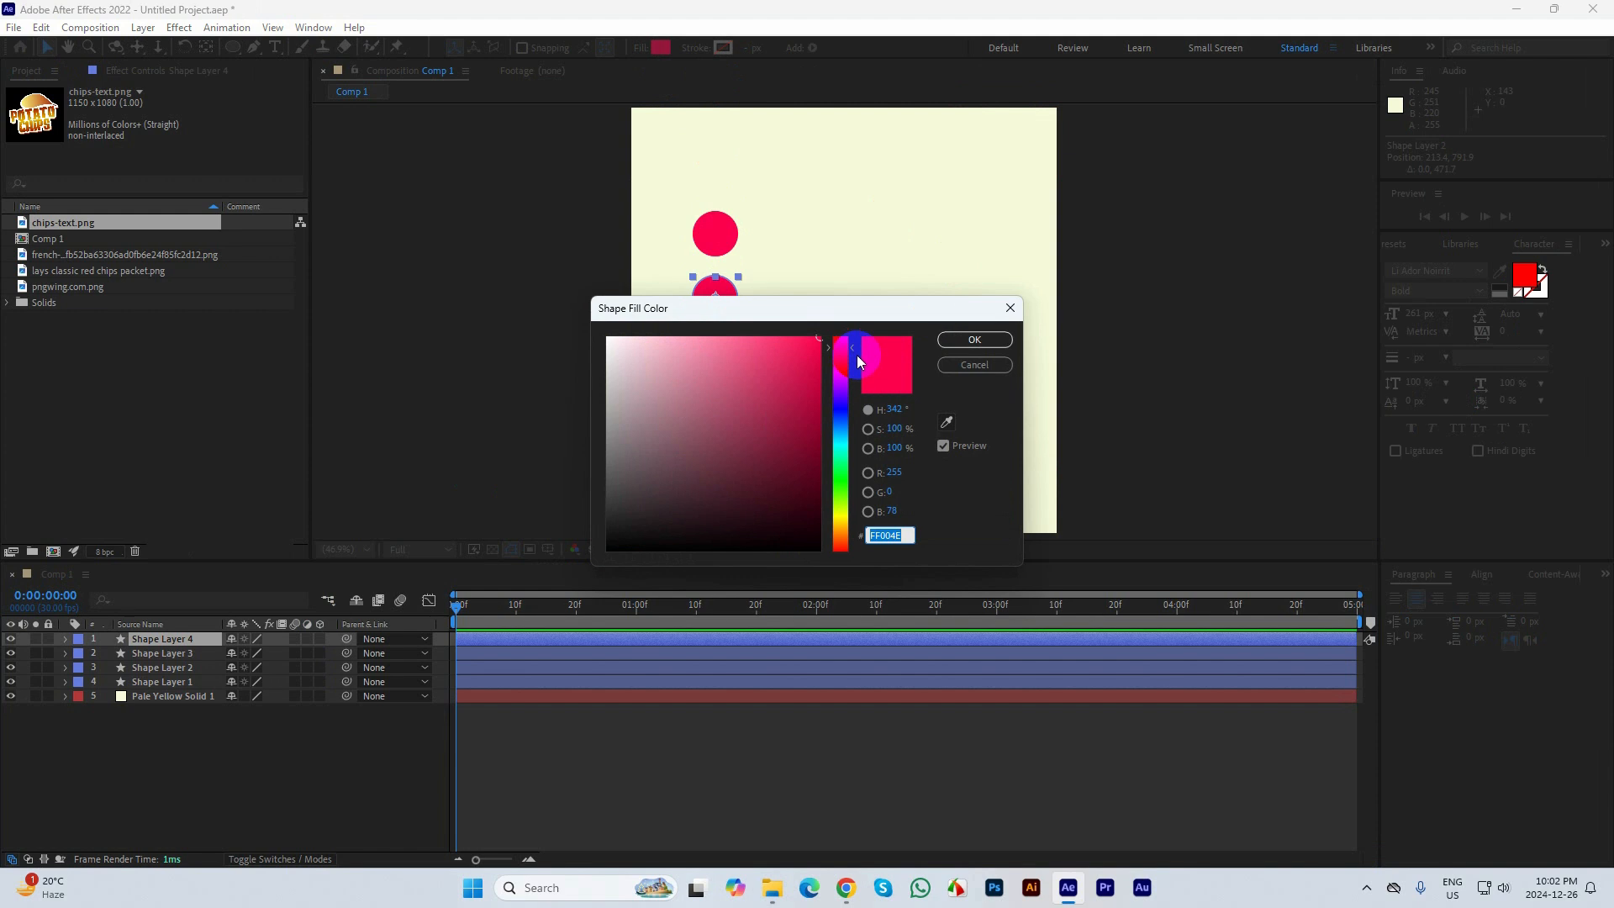
drag(854, 348, 850, 379)
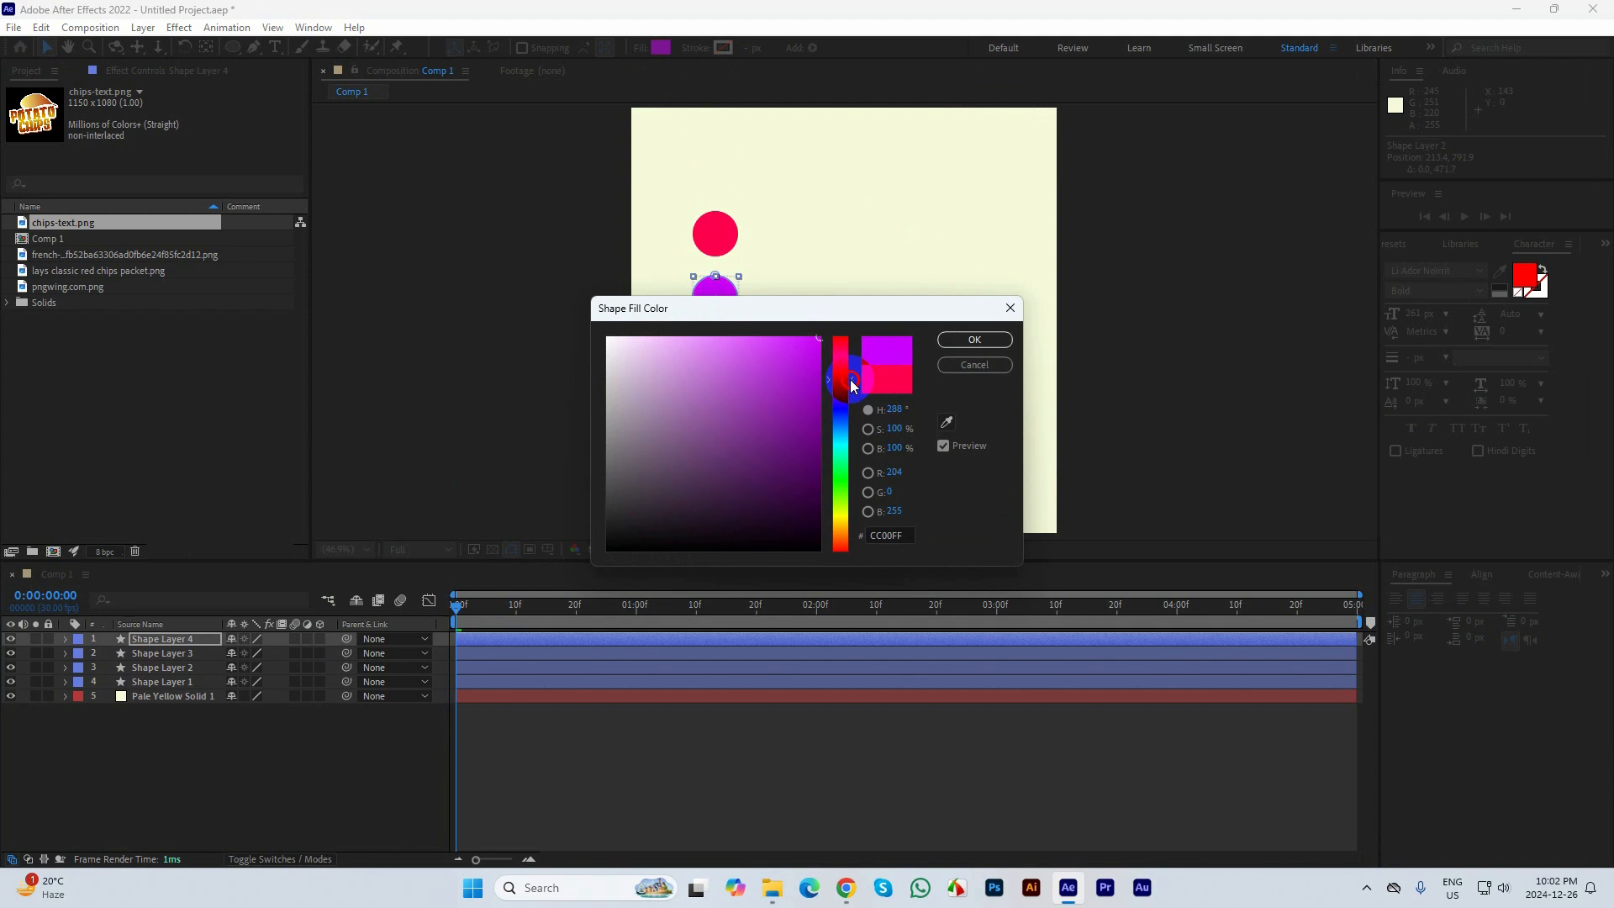
click(977, 342)
Change the fill color of the third circle from the top to sky blue (00CCFF)
click(710, 370)
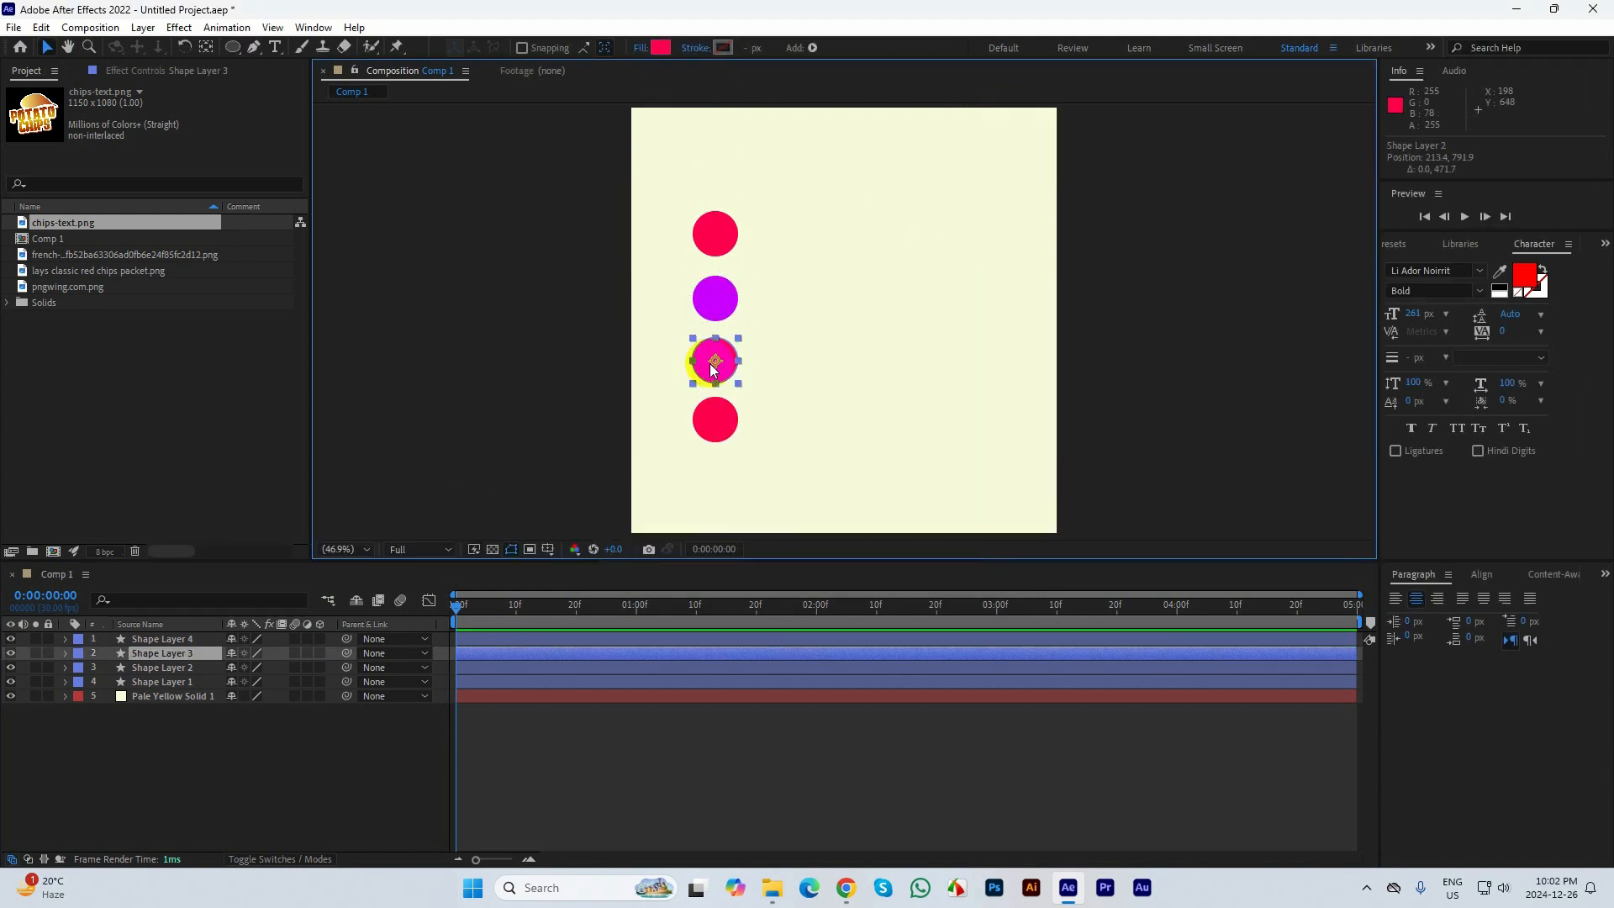
click(660, 48)
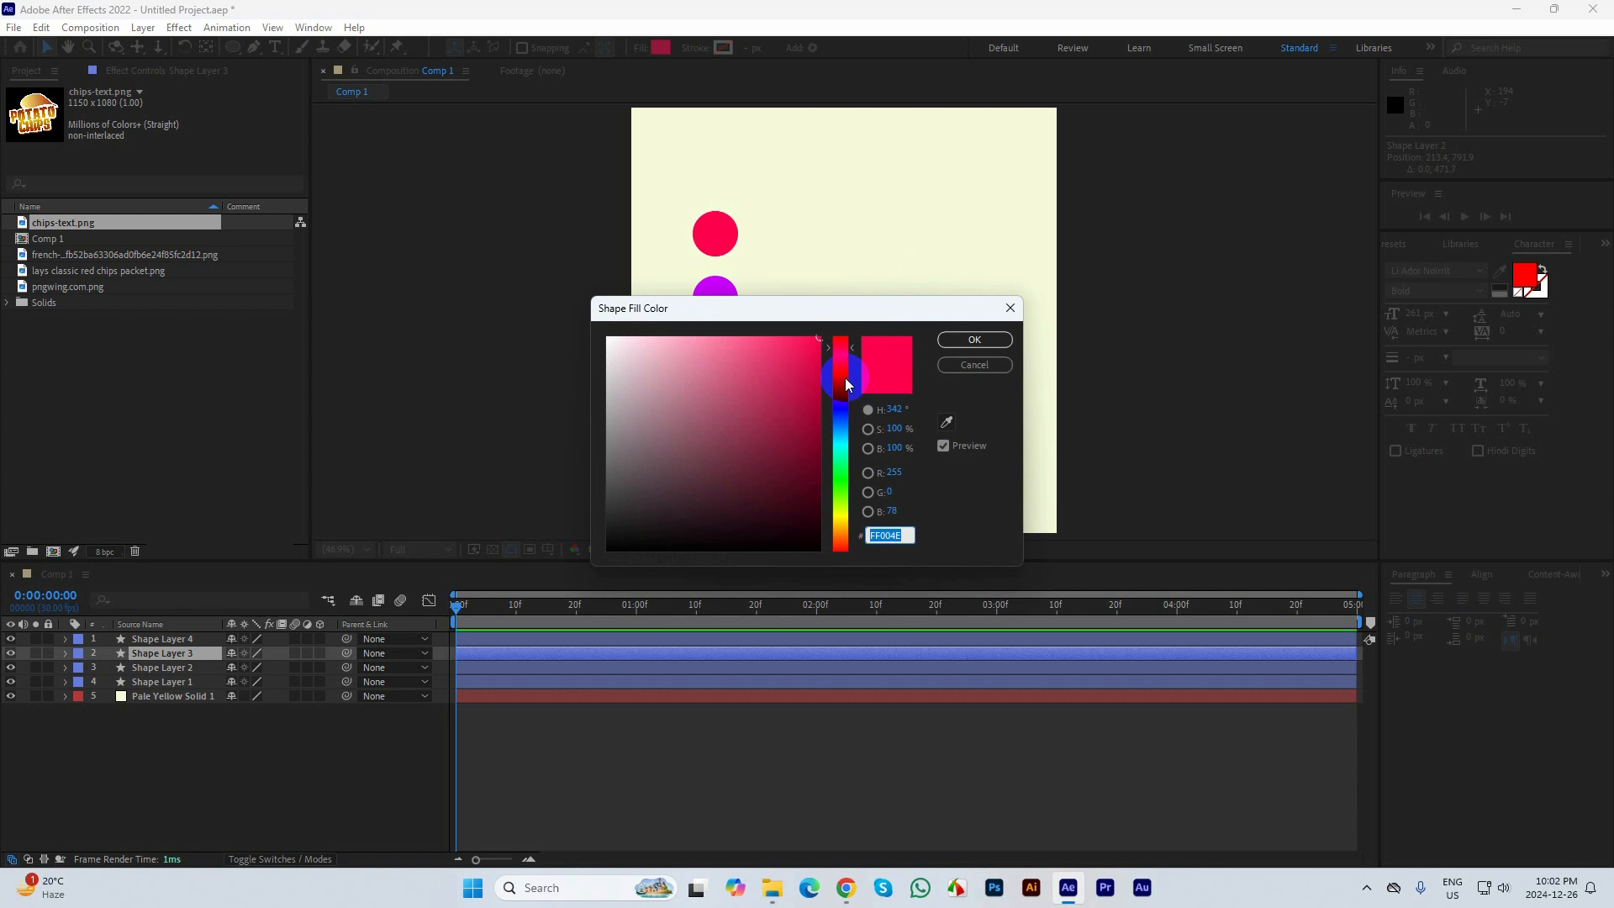
drag(843, 375, 841, 442)
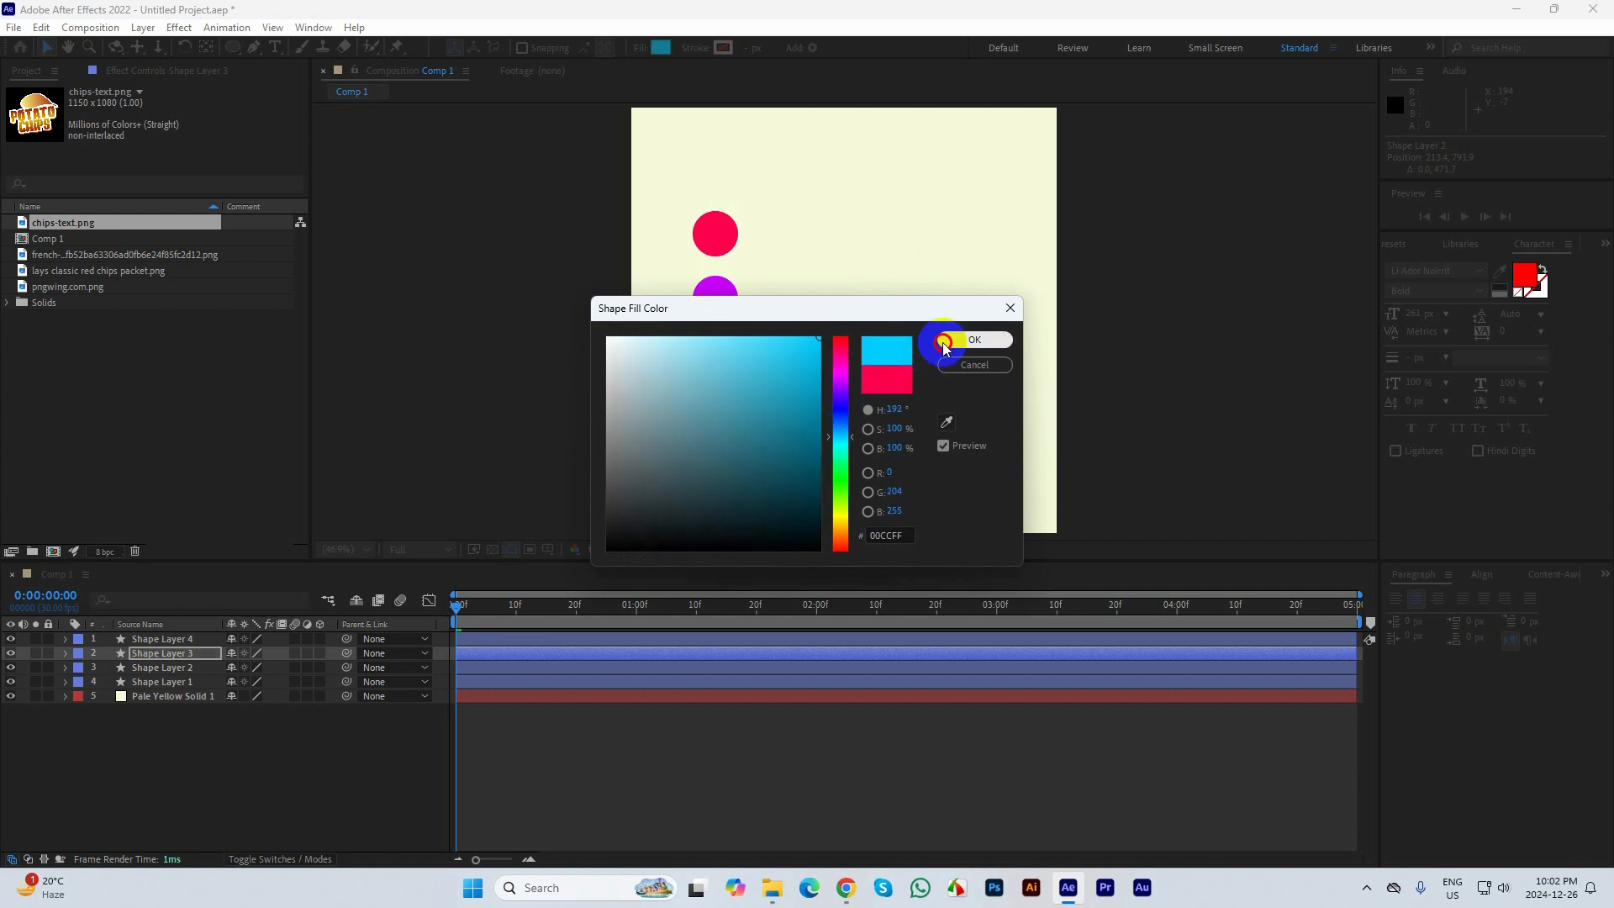
click(974, 340)
Change the fill color of the lowest circle to bright green and deselect everything
click(713, 424)
click(659, 47)
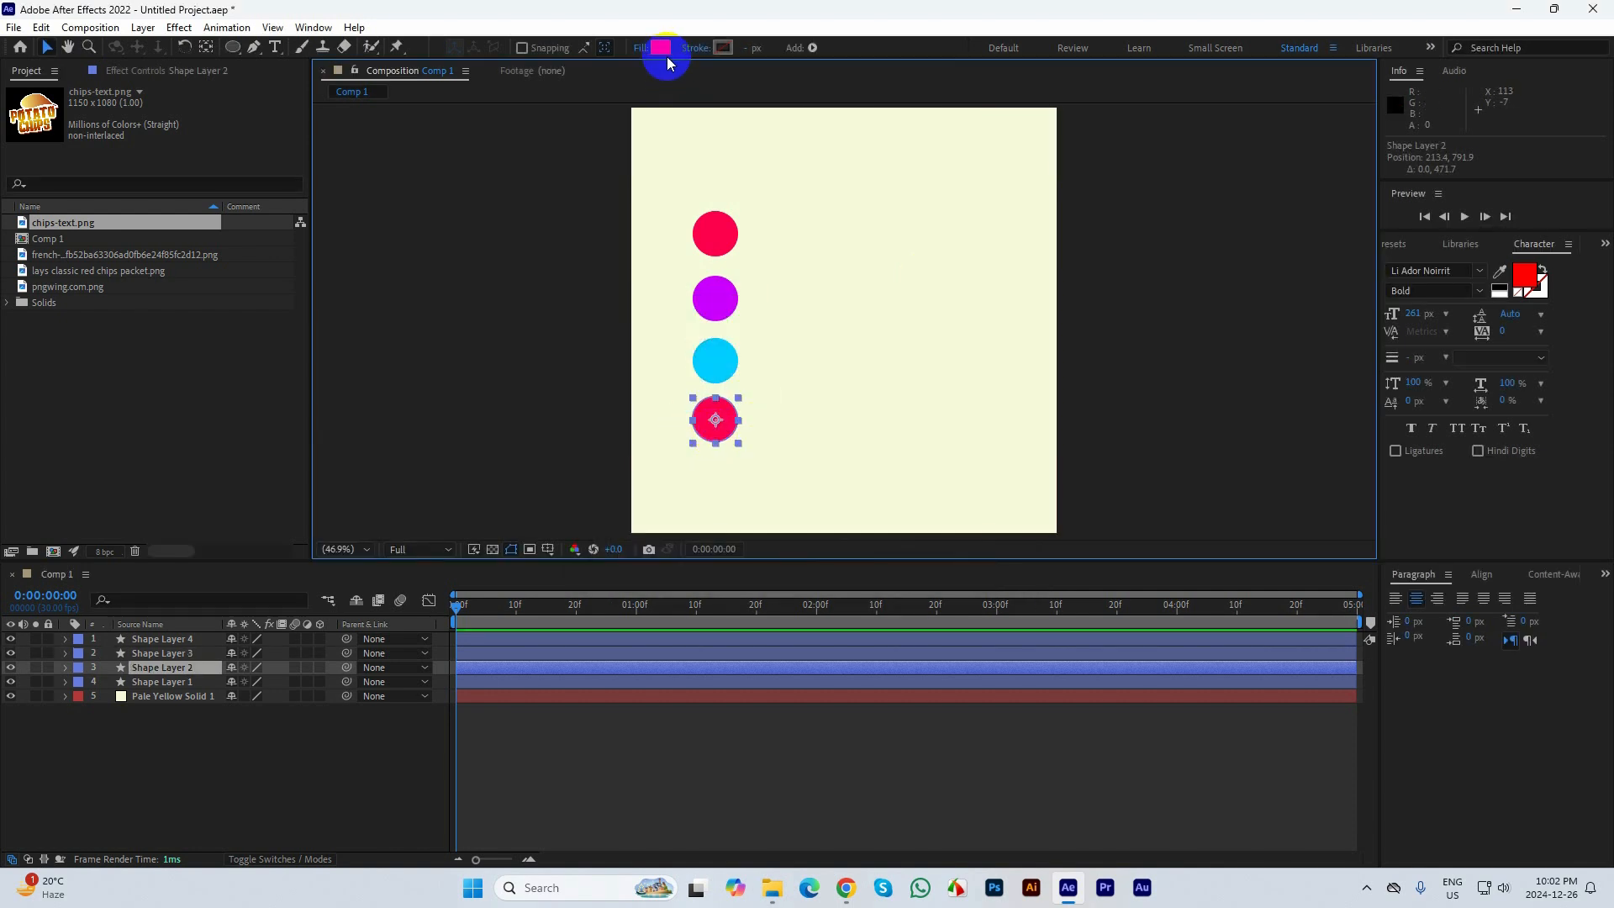
drag(851, 354, 844, 487)
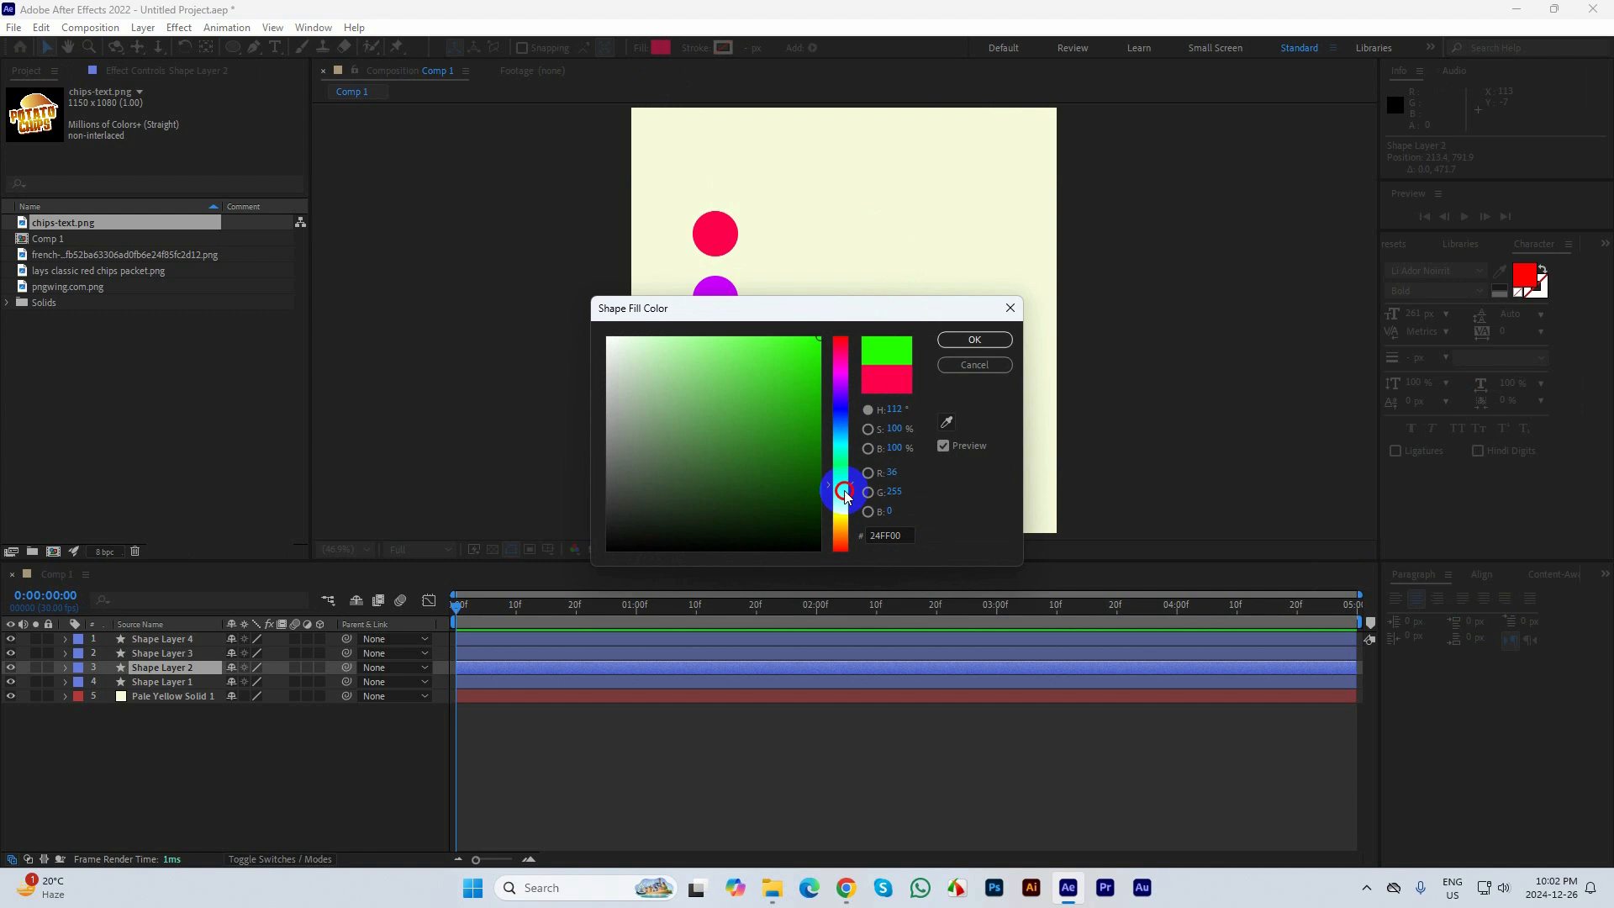
click(967, 341)
click(869, 384)
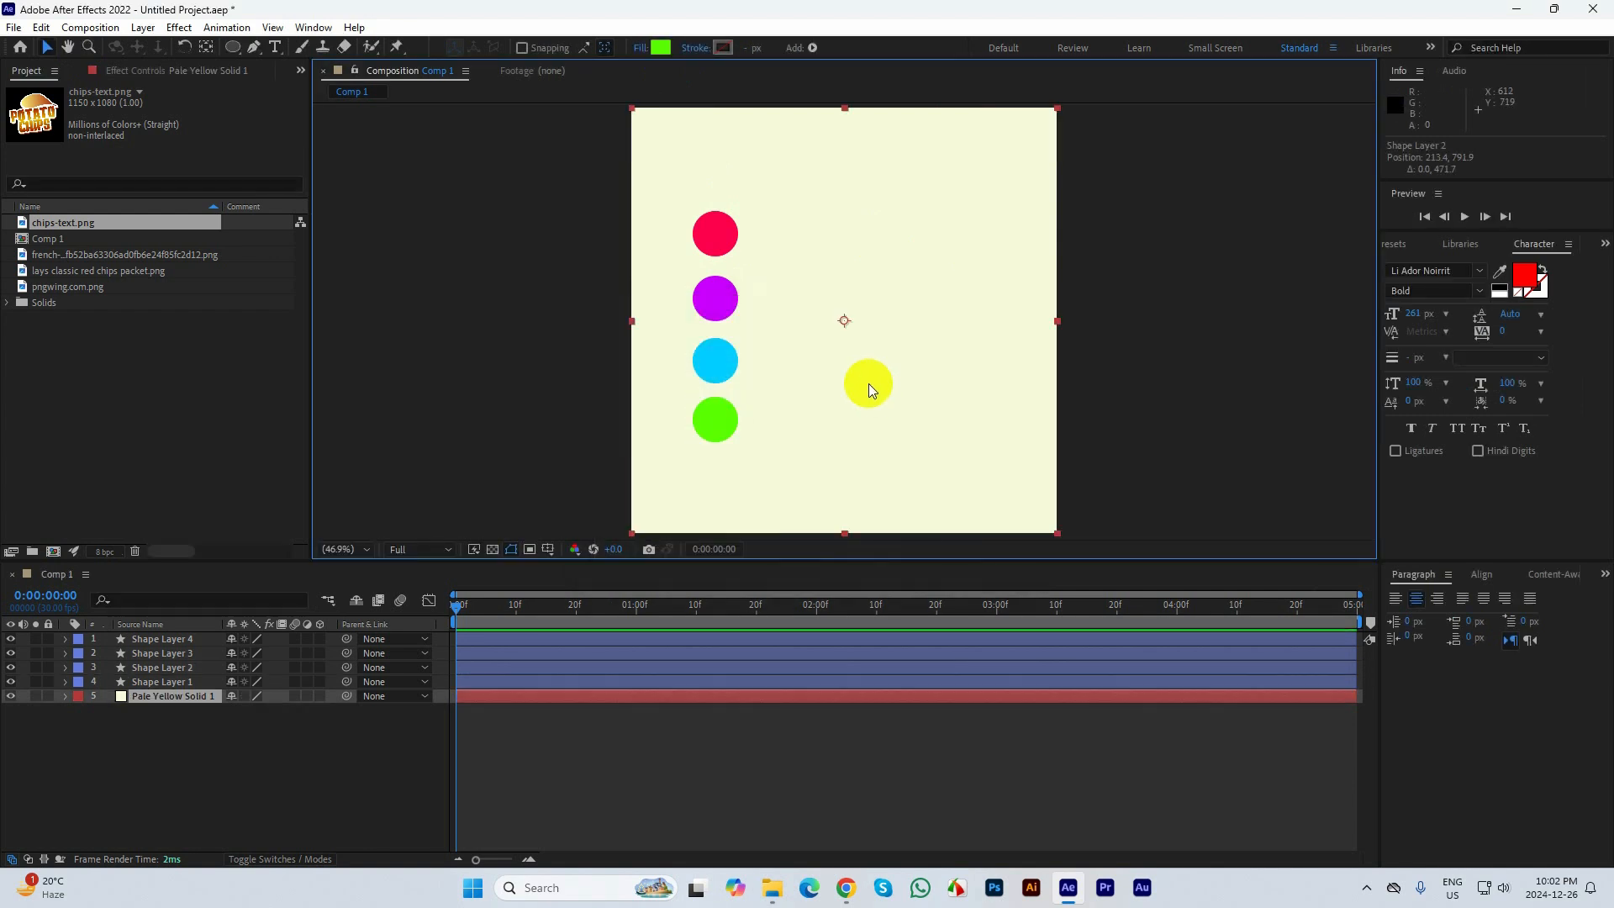
click(1264, 392)
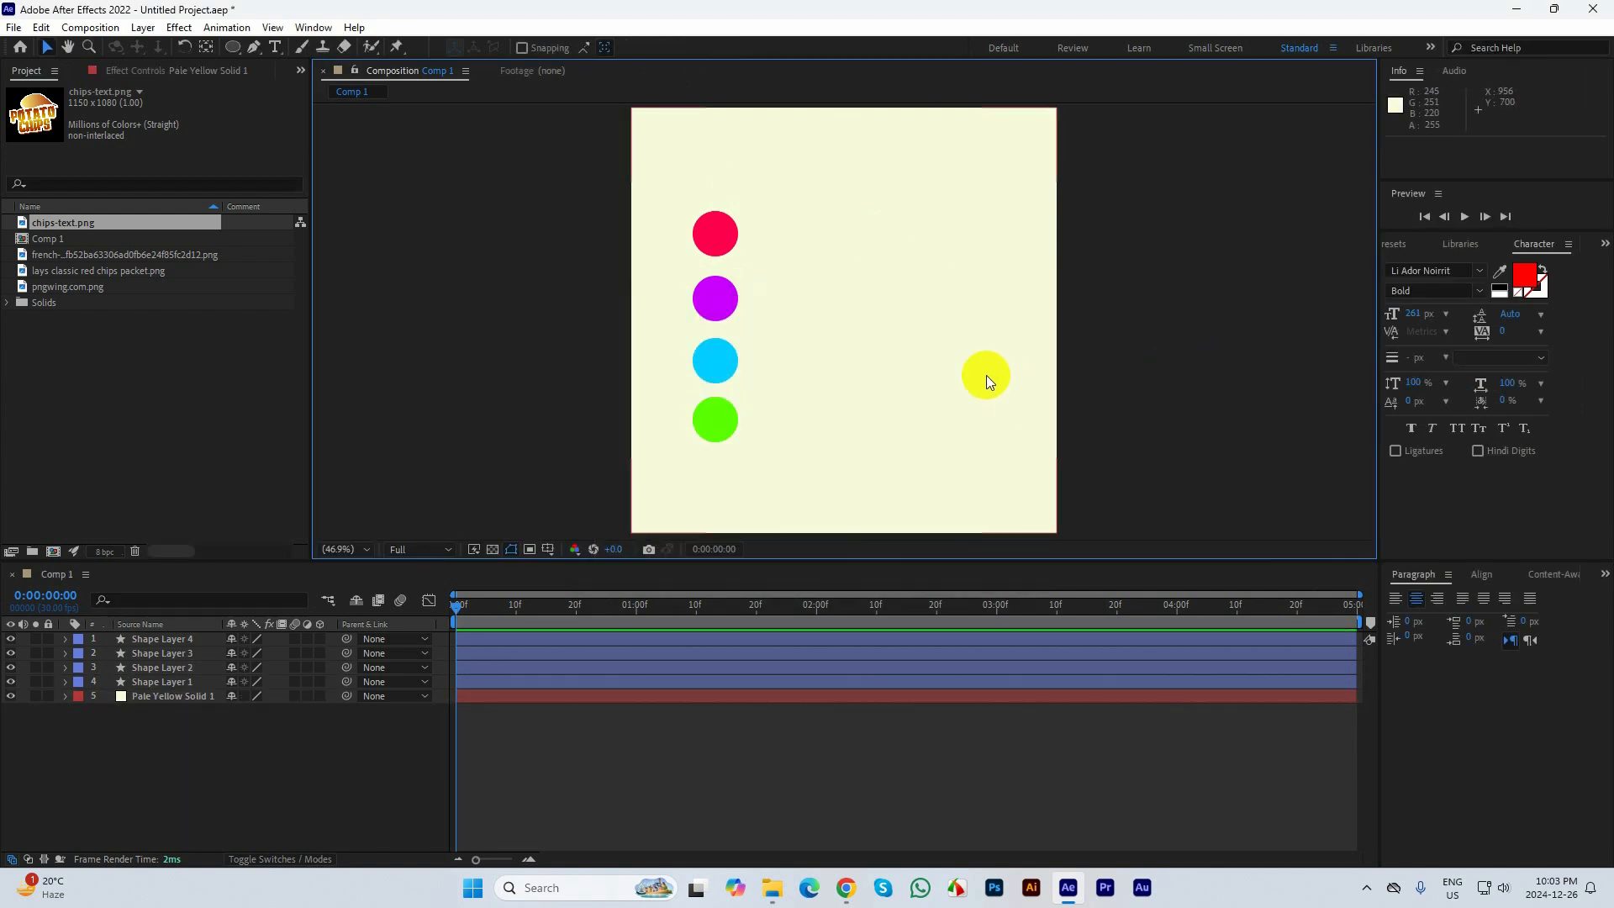
Darken the third circle's blue fill to a deep teal and deselect it
click(728, 361)
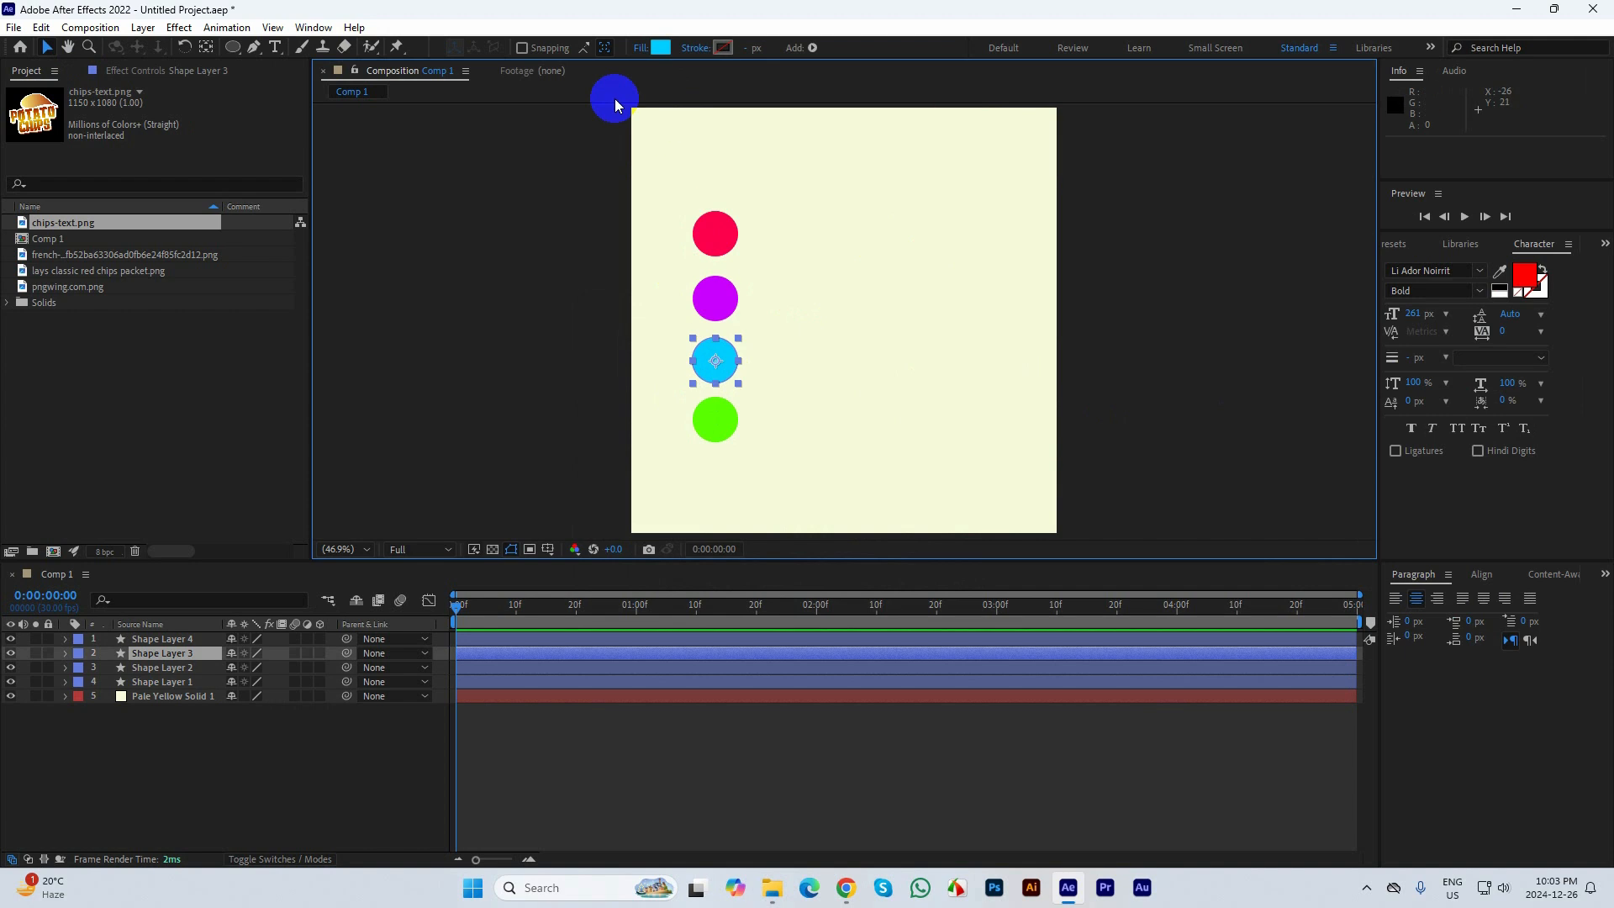
click(661, 47)
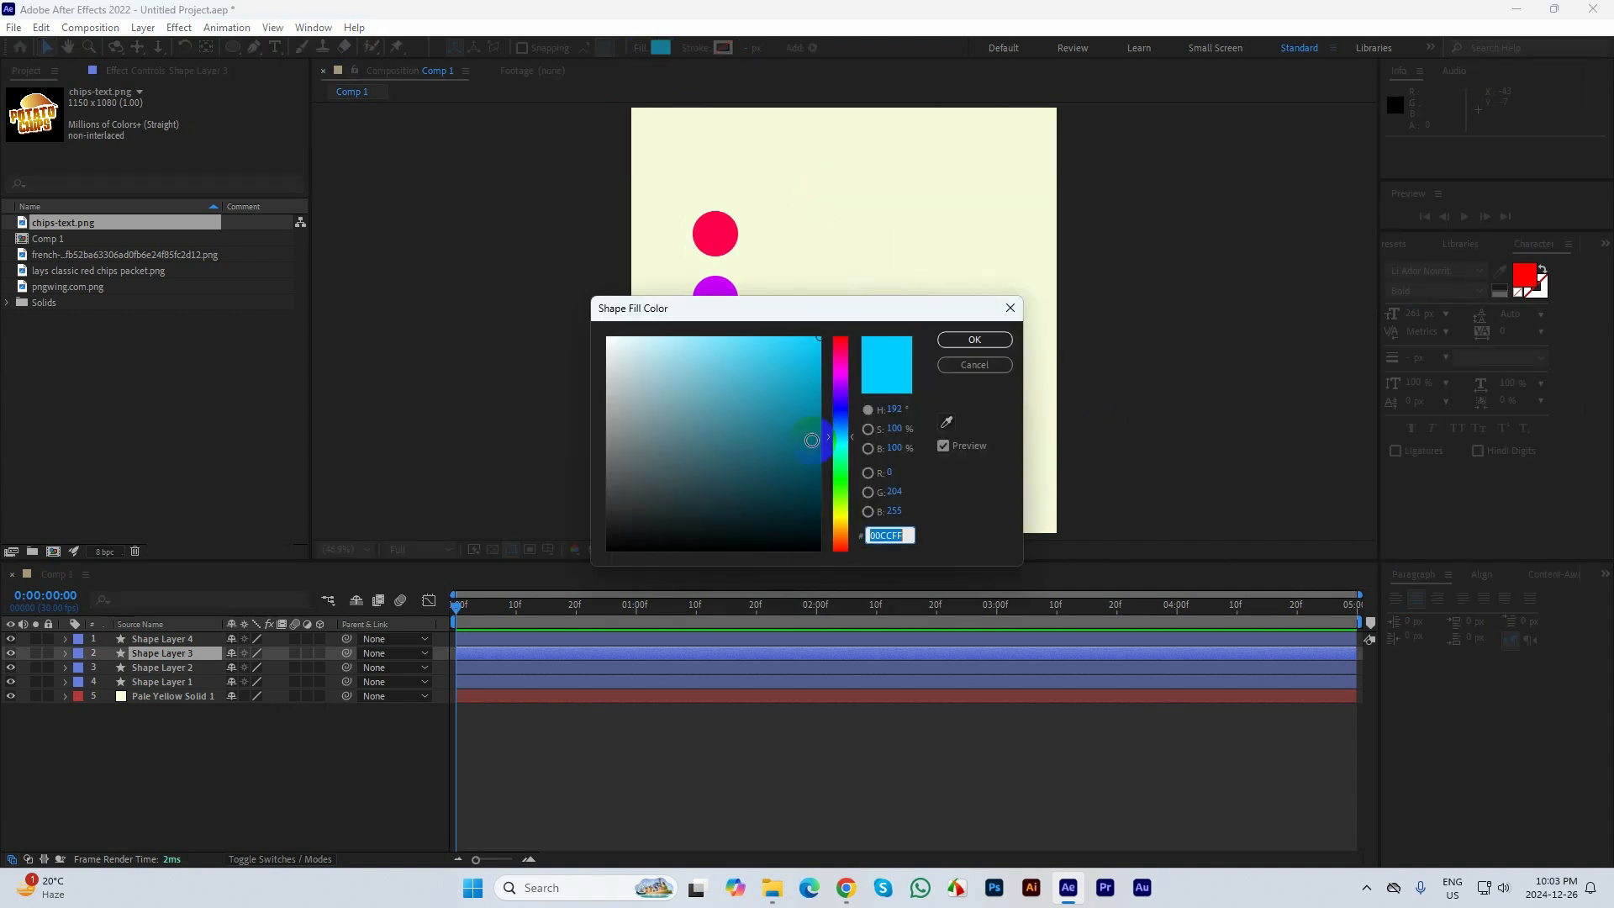
click(812, 441)
click(974, 339)
click(1084, 359)
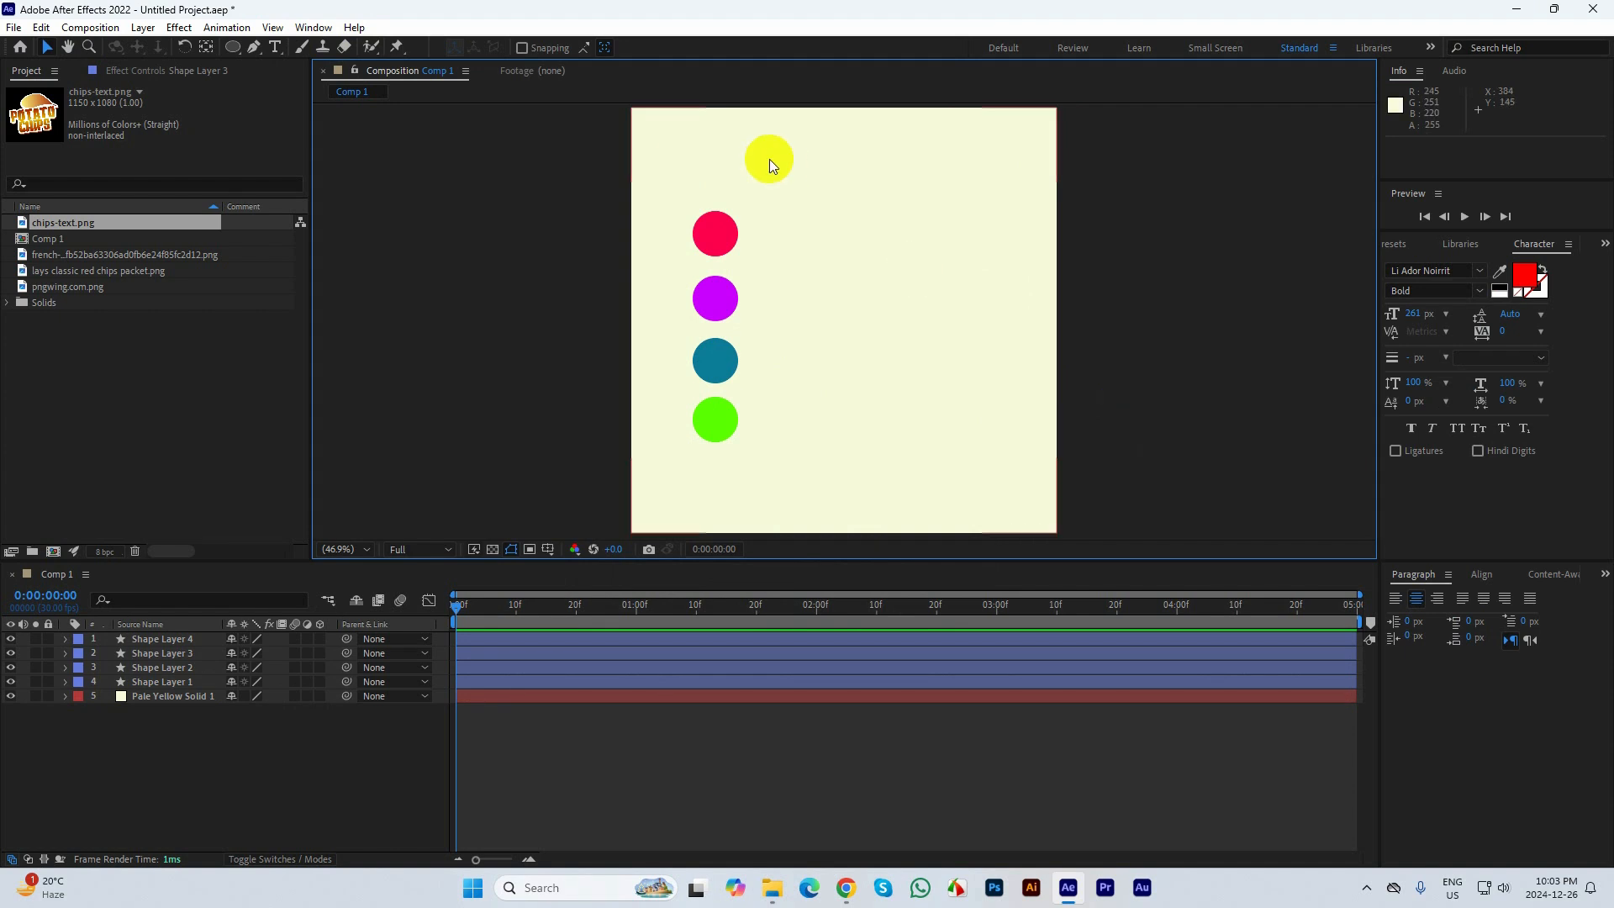
Set starting Position keyframes for all four circle layers at 0:00:00:00
click(172, 683)
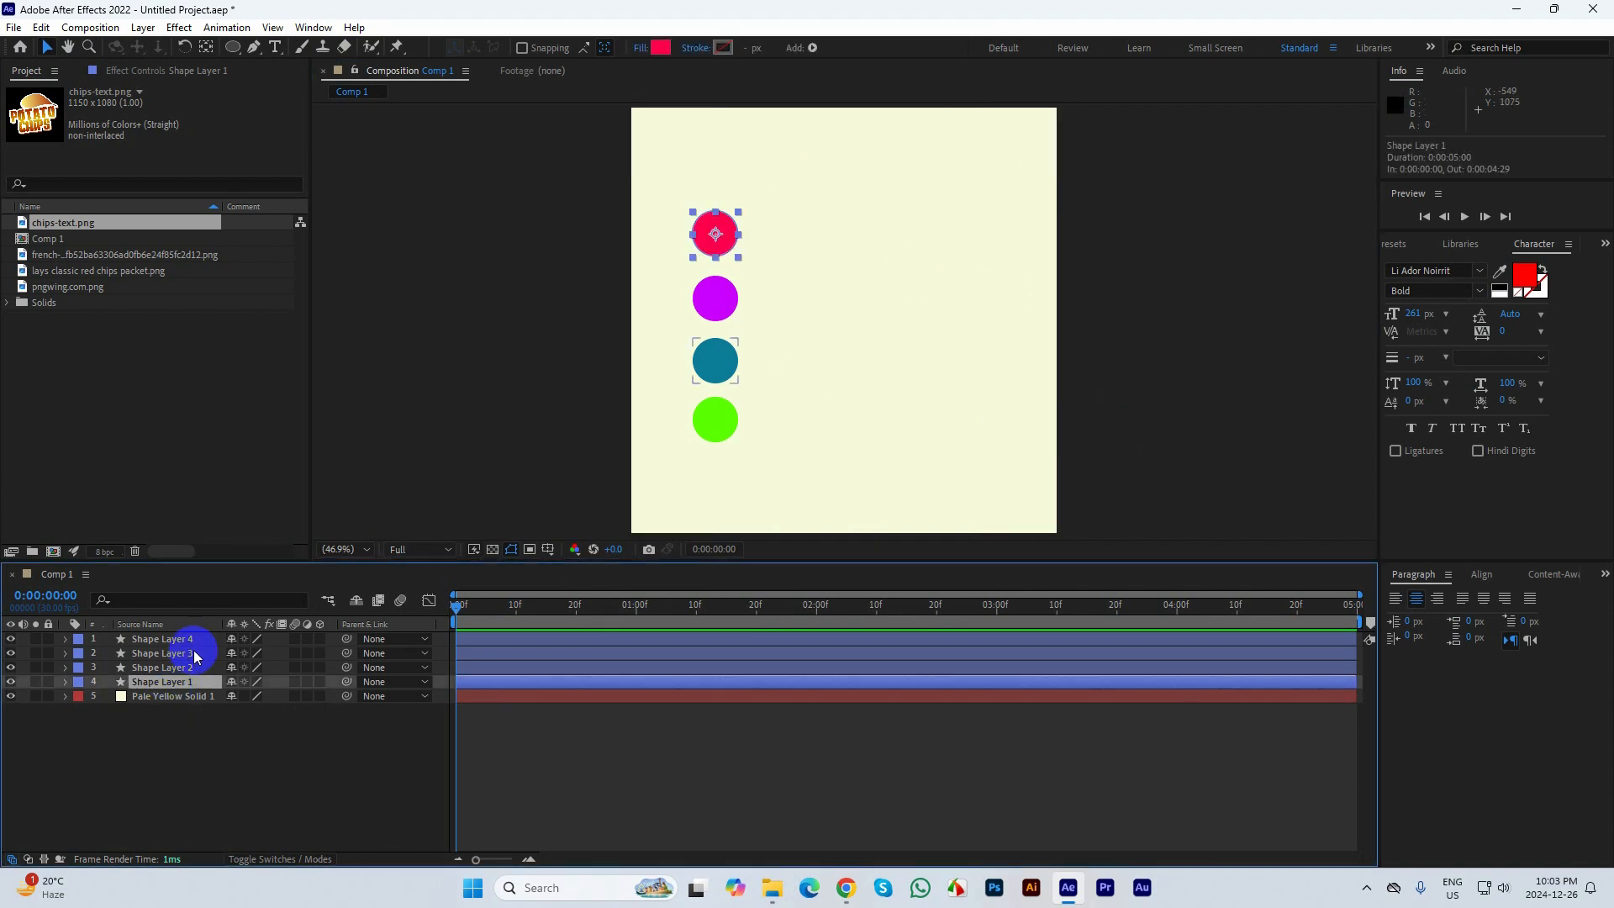
shift+click(194, 641)
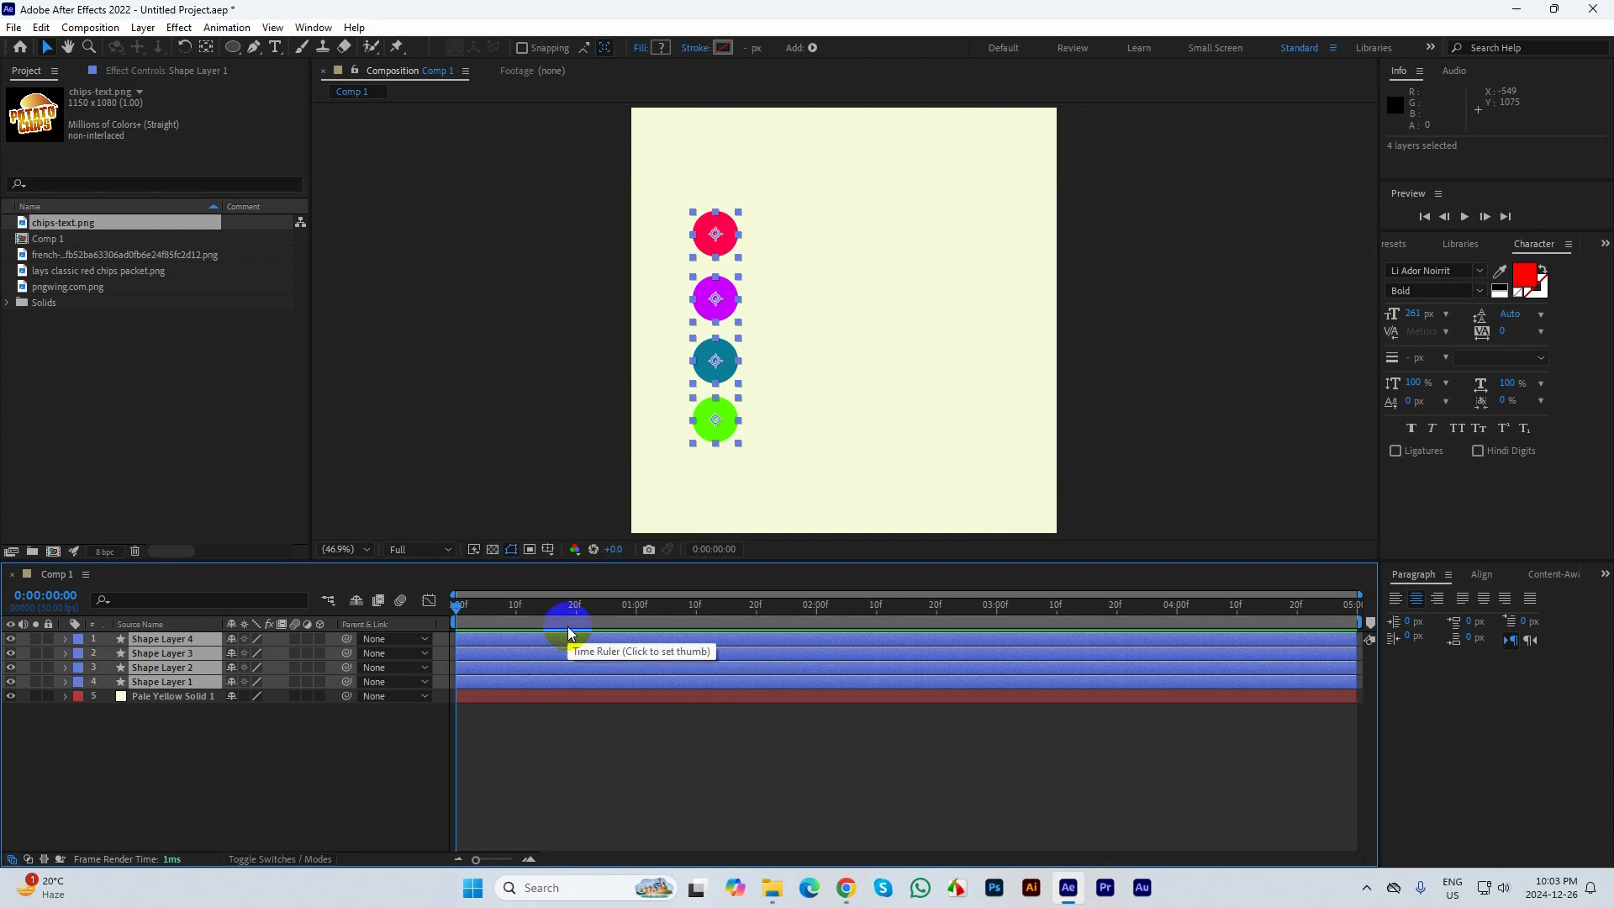
key(p)
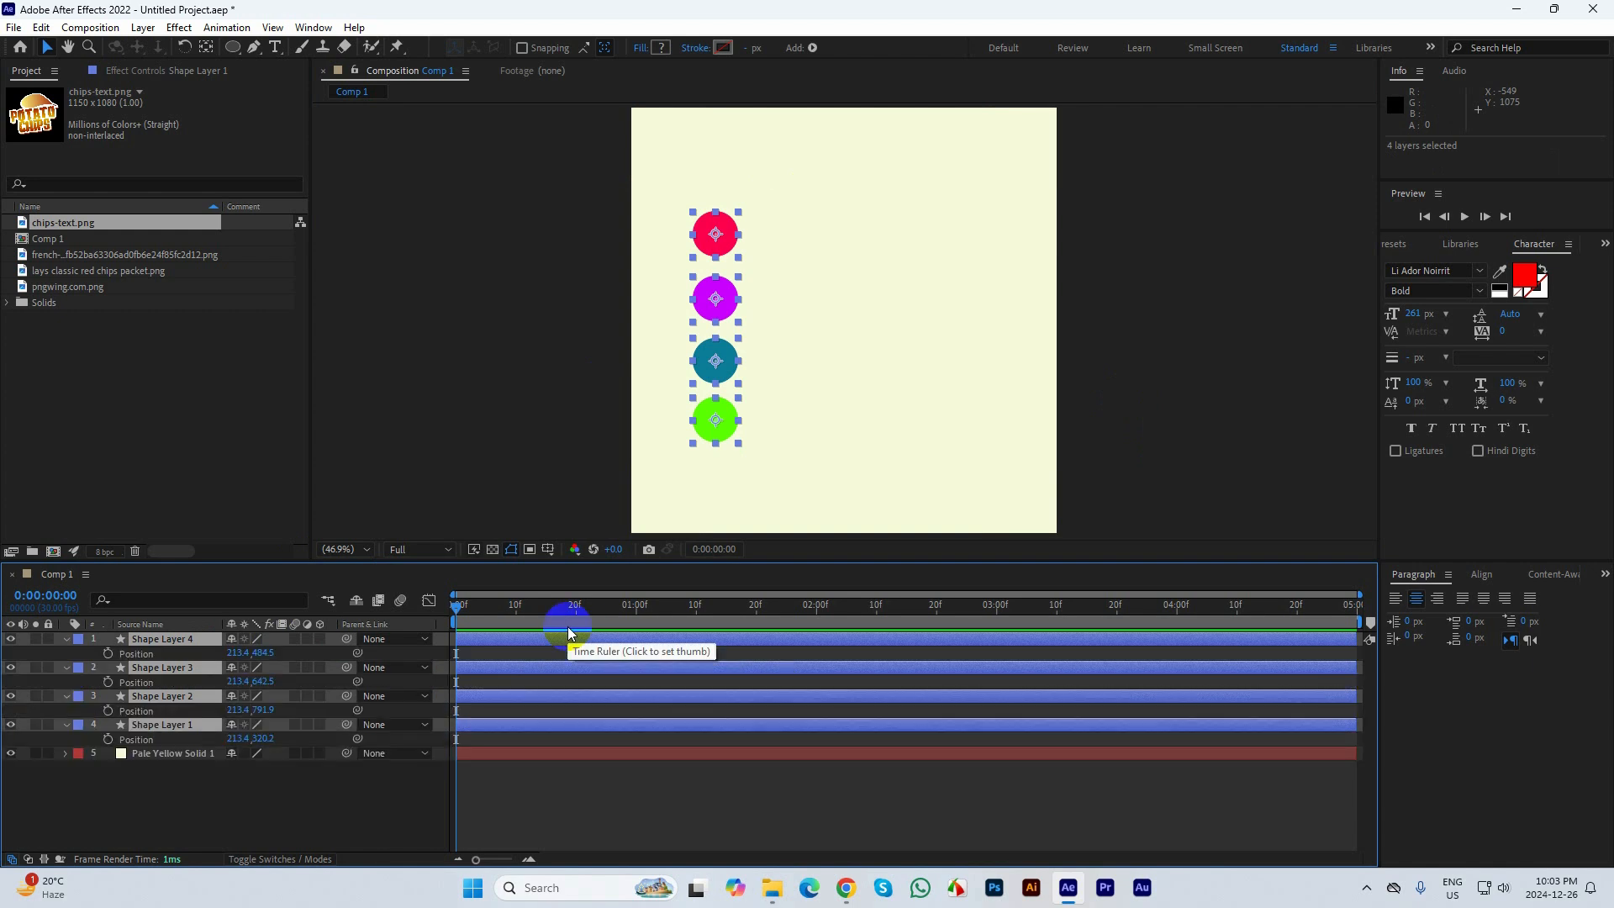
click(108, 655)
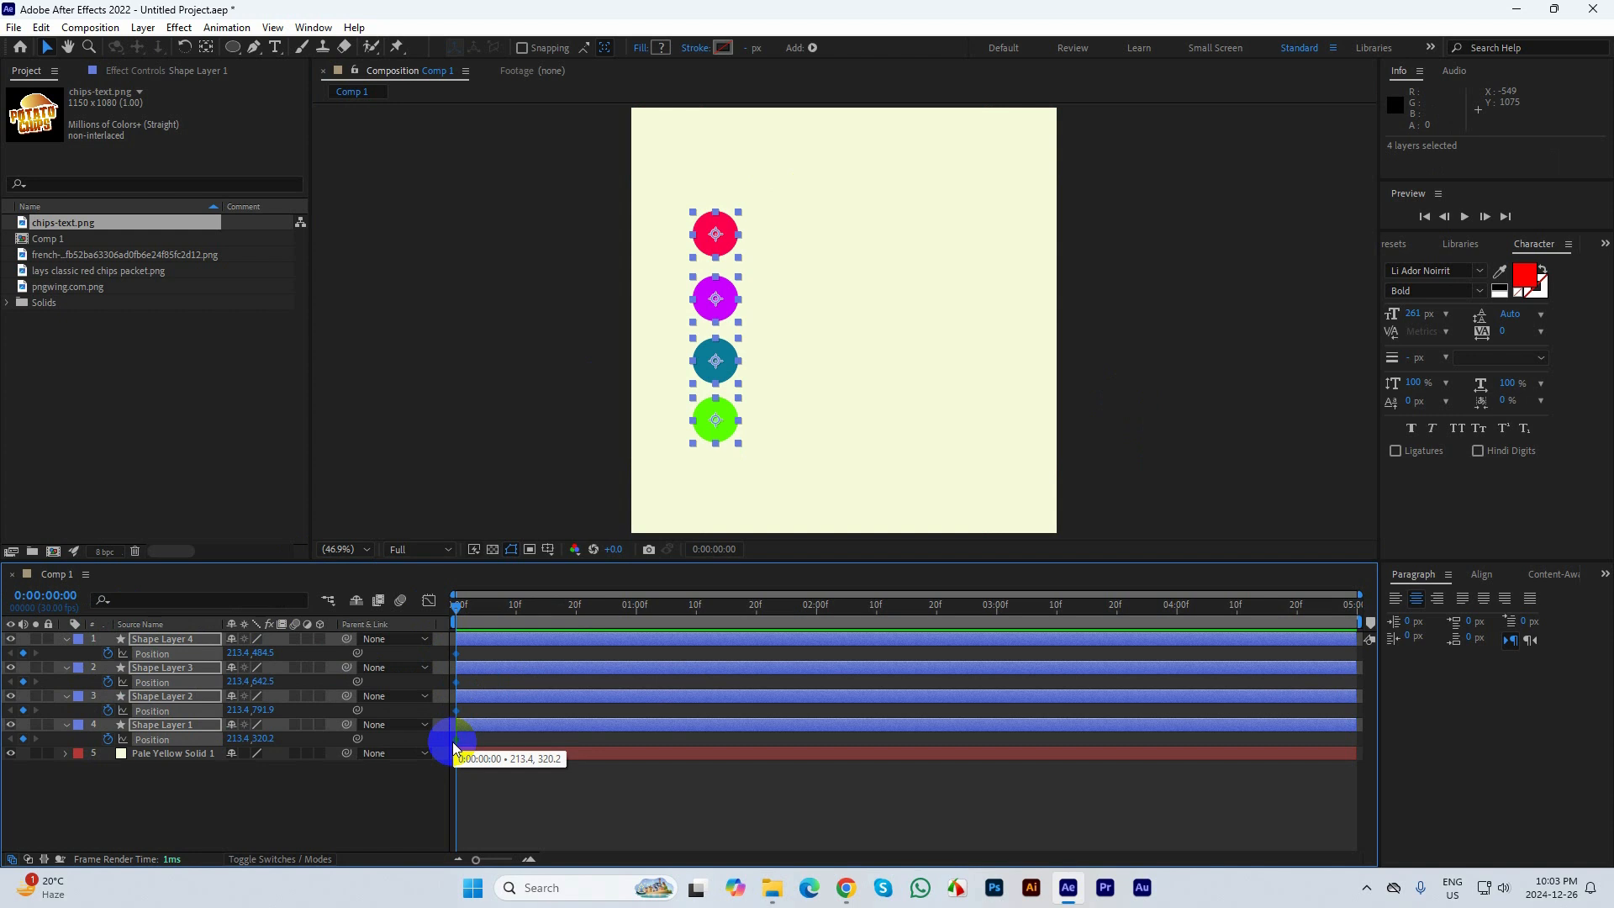
At 0:00:00:20, move all four circles horizontally to x 928.5 on the right side to set their second Position keyframes
key(shift+Page_Down)
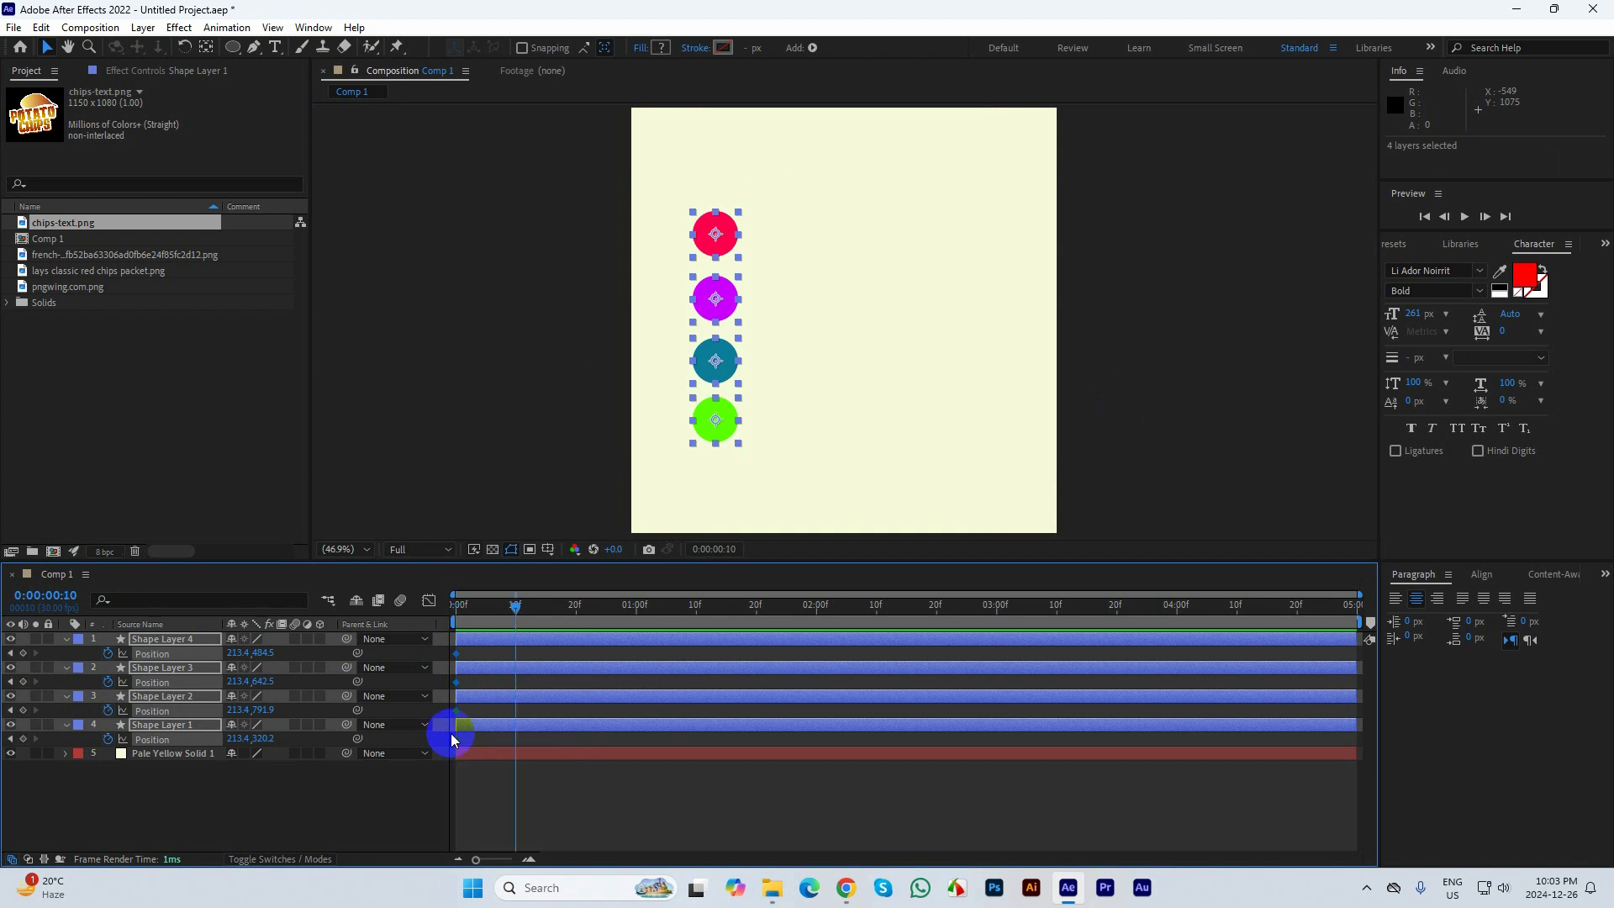
key(shift+Page_Down)
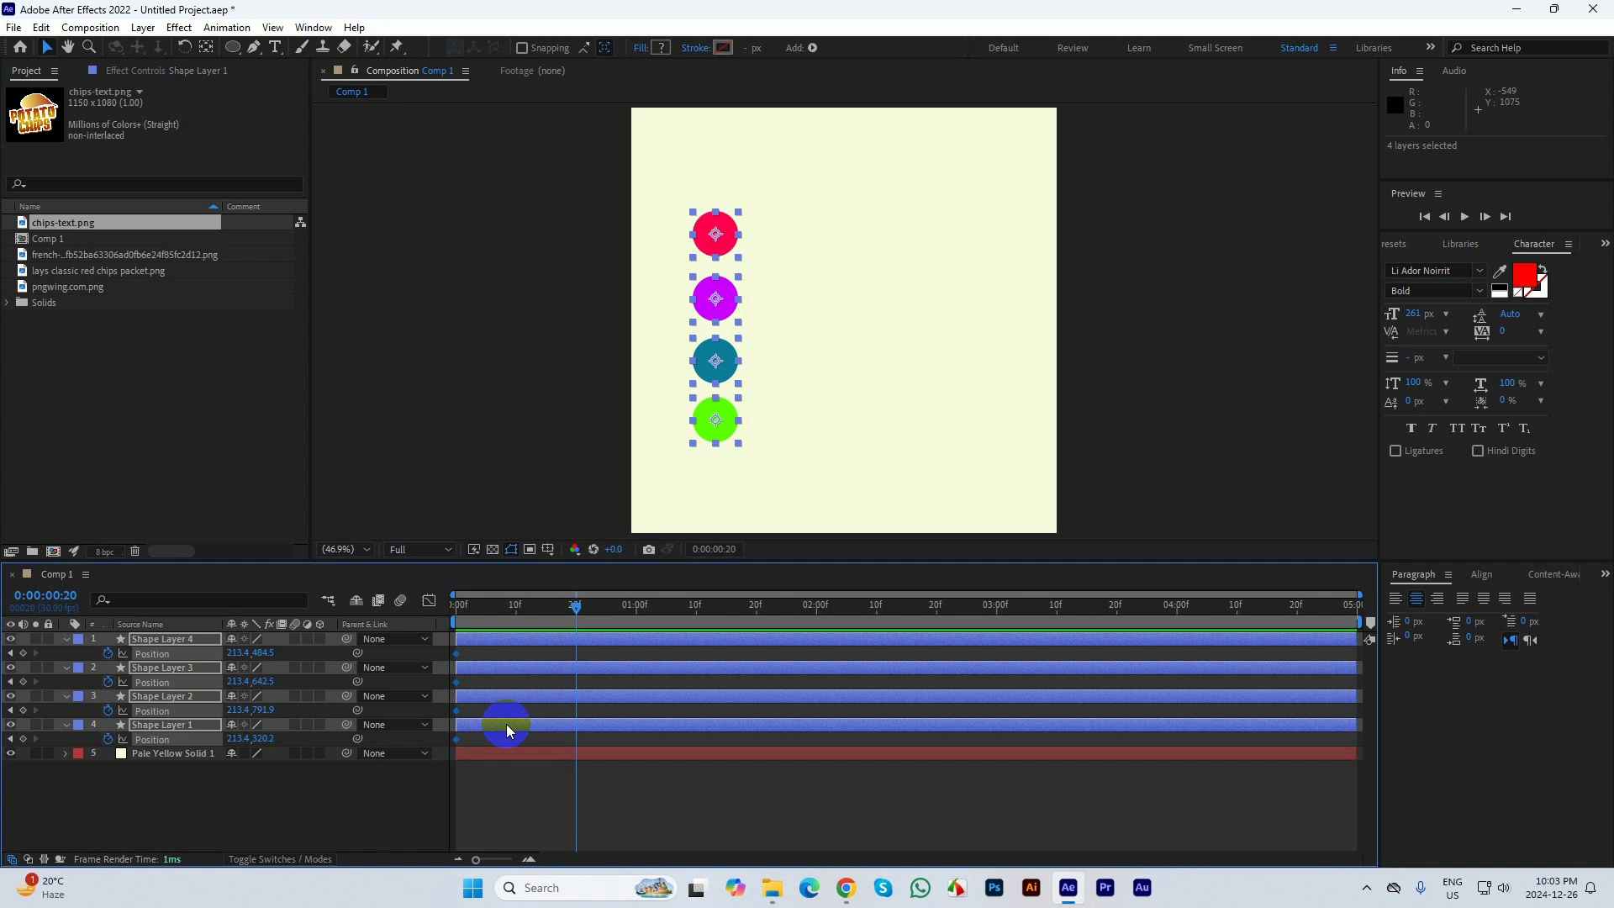
drag(739, 267, 1012, 275)
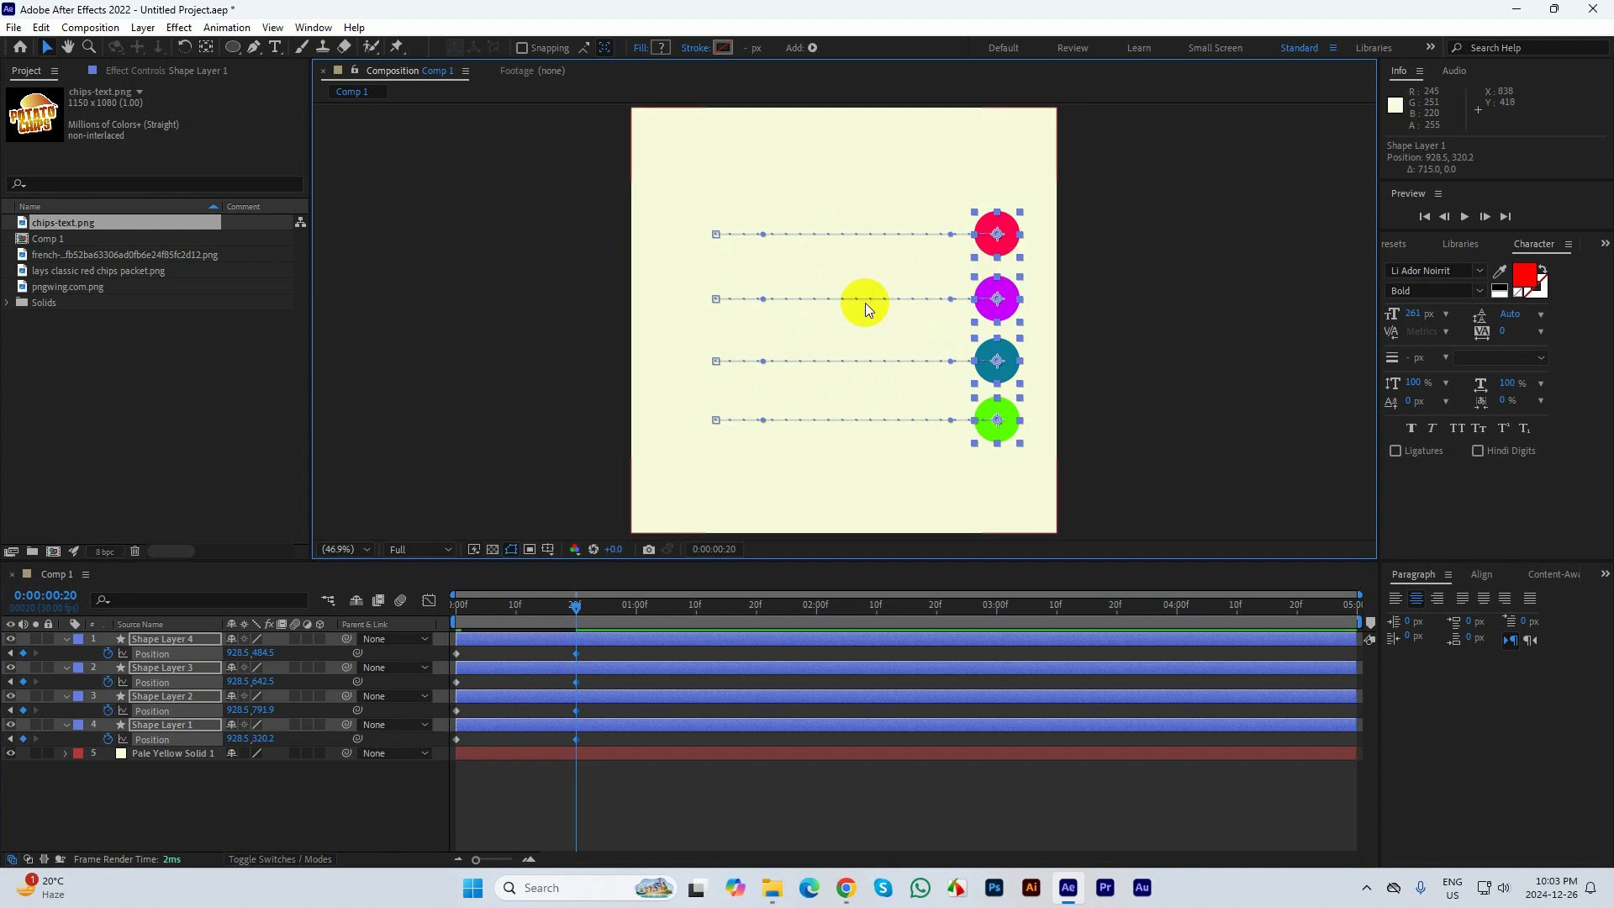
At 0:00:00:00, shift all four circles' starting positions left to x 125.9
click(571, 603)
drag(573, 614, 433, 617)
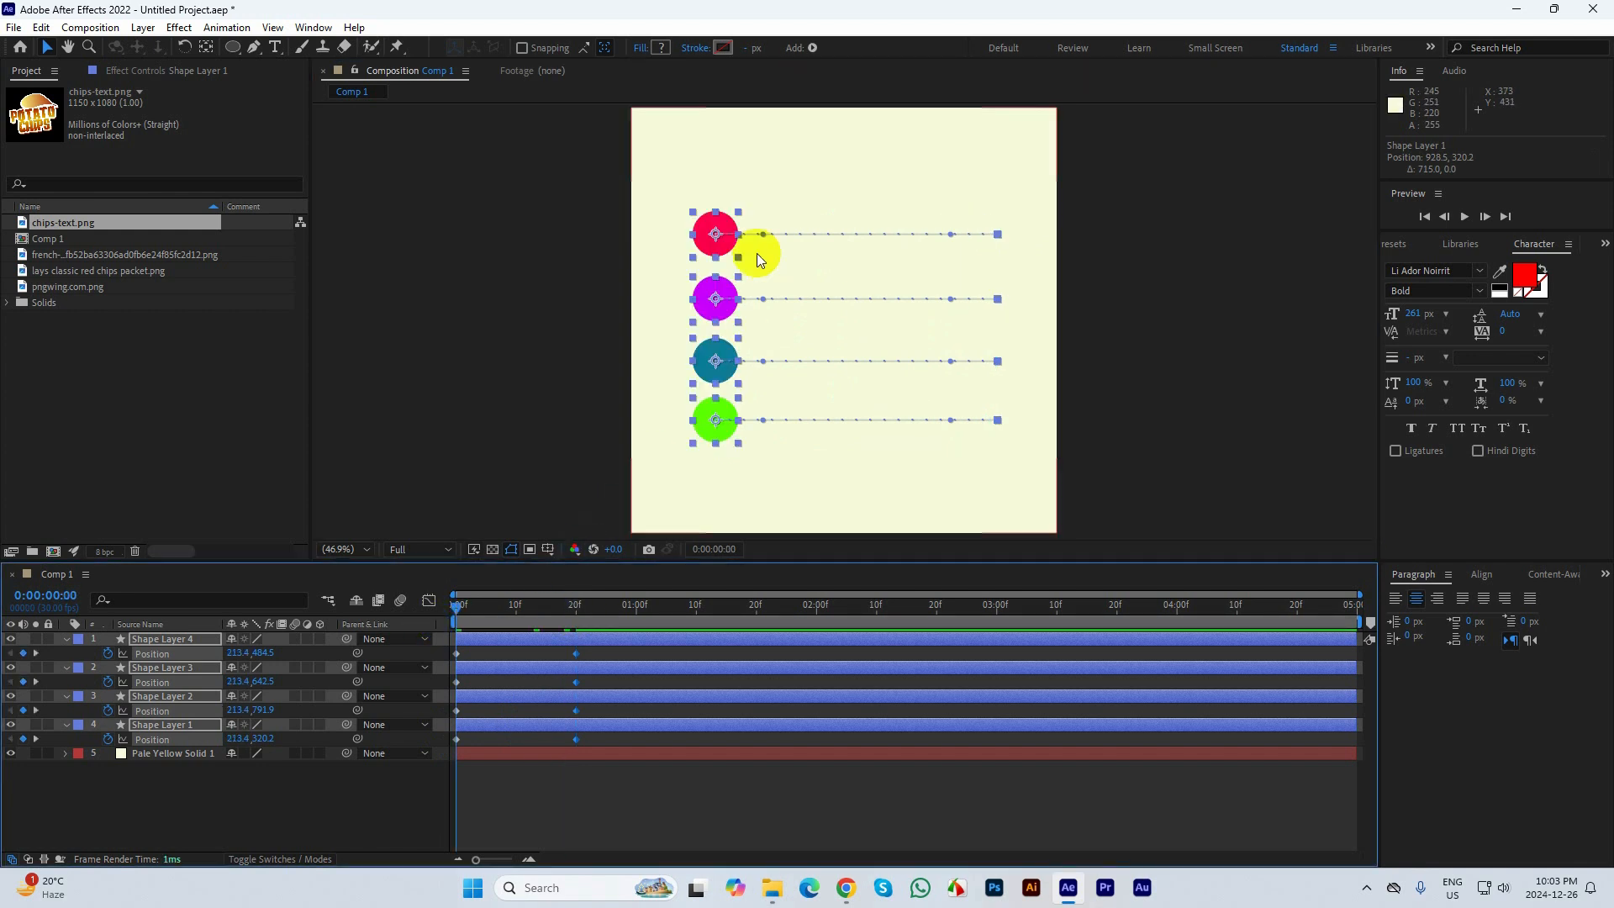
drag(731, 235, 696, 238)
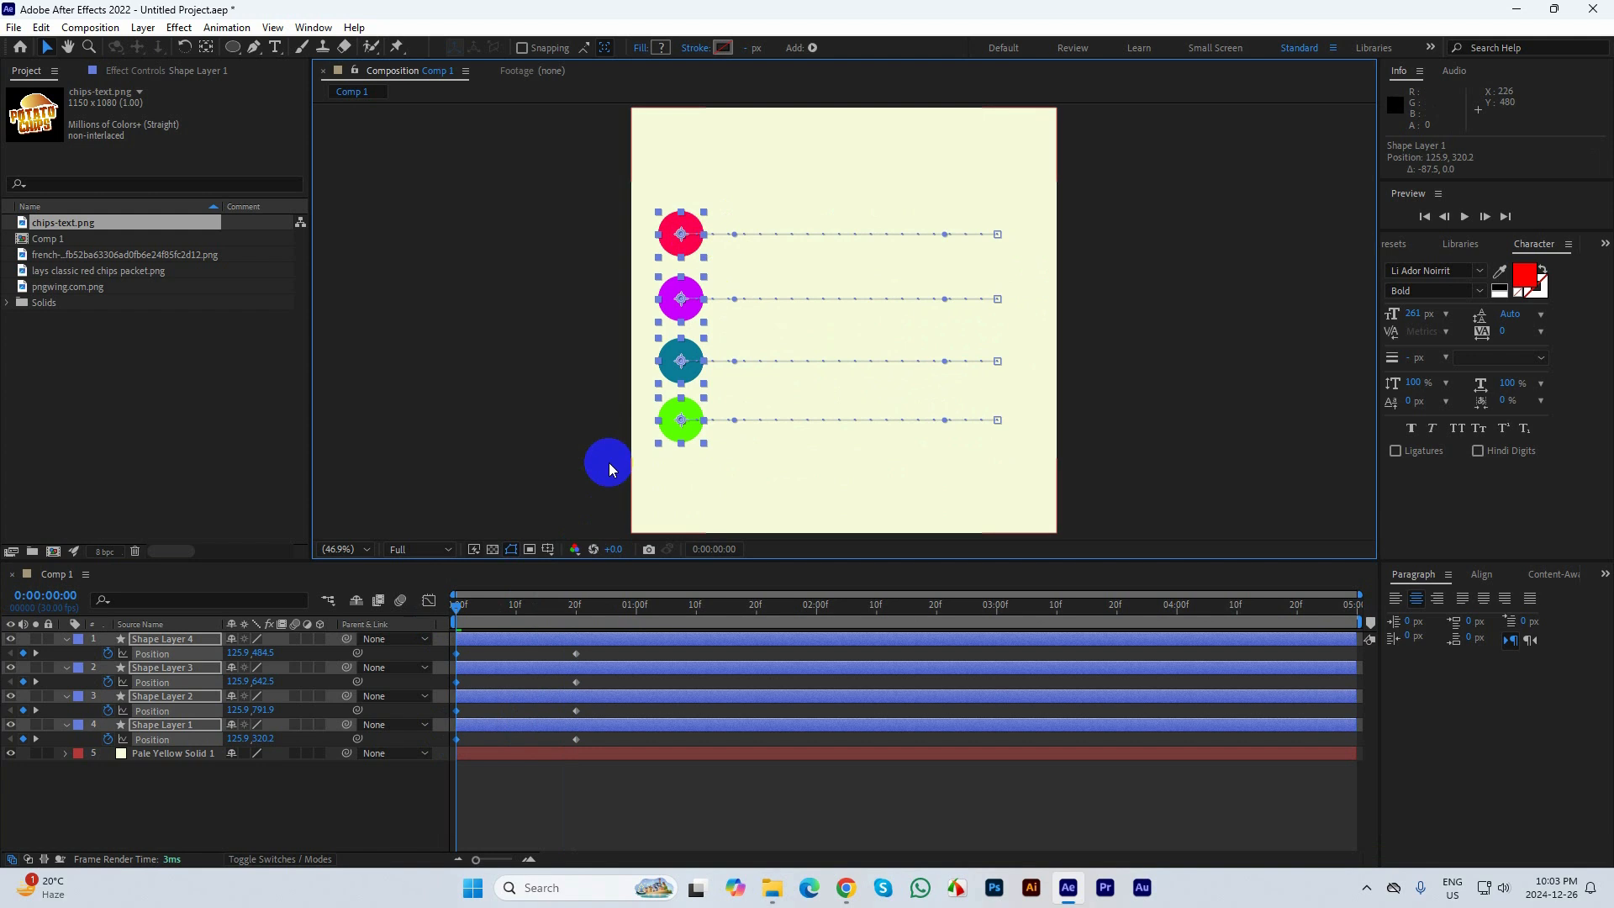
At 0:00:00:20, shift all four circles' end positions right to x 960.5 and return to the timeline start
click(463, 612)
drag(492, 610, 579, 606)
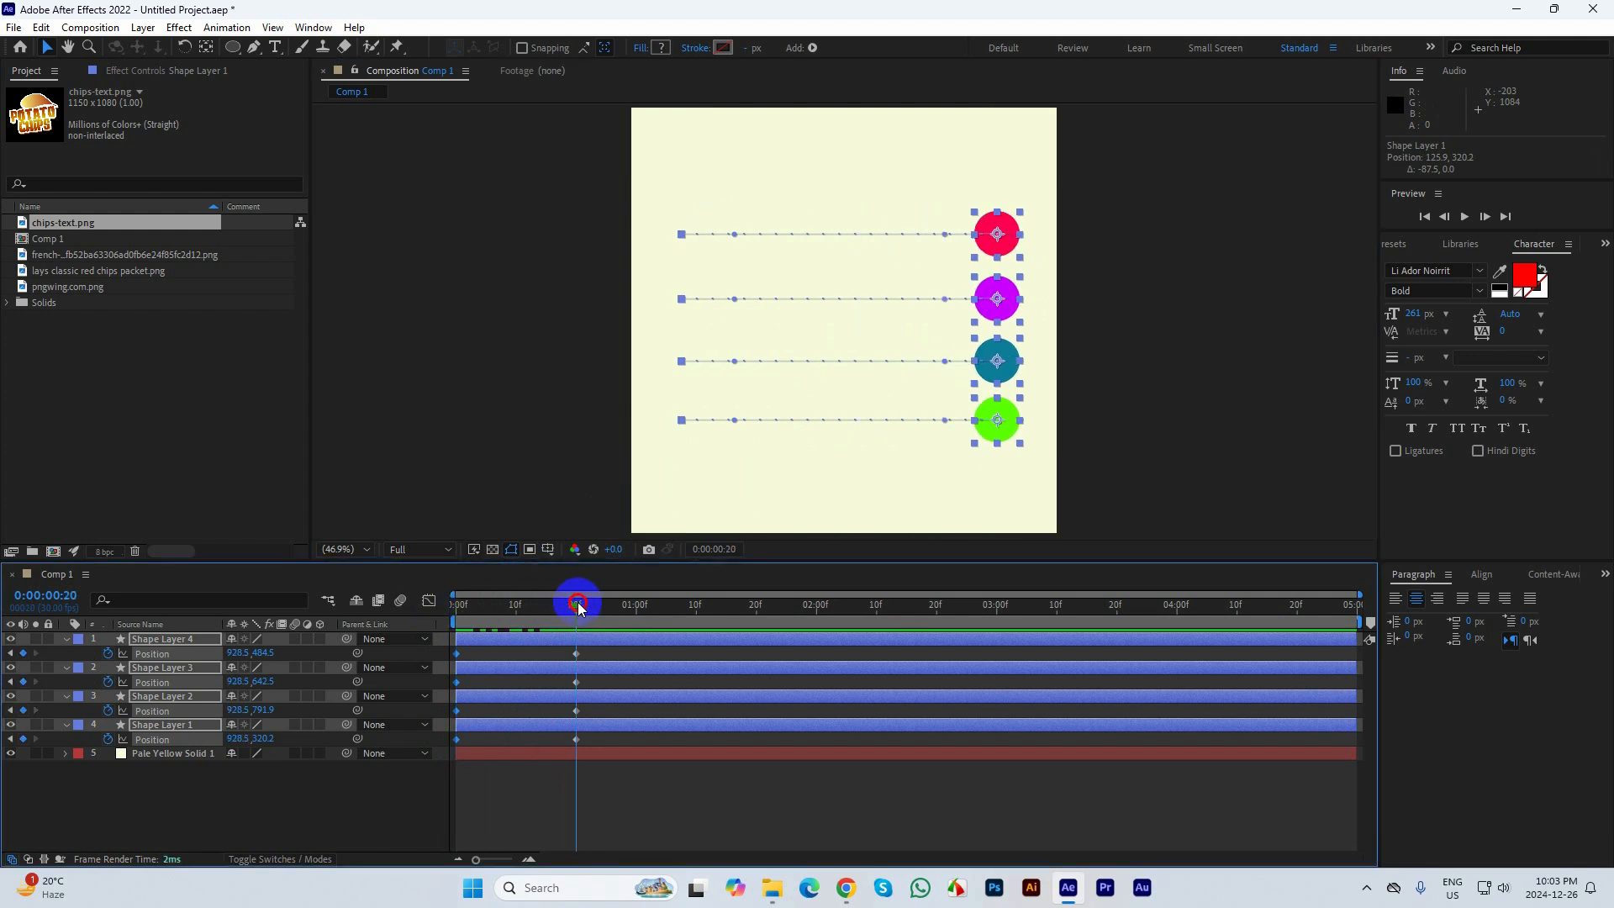
drag(1005, 235, 1018, 235)
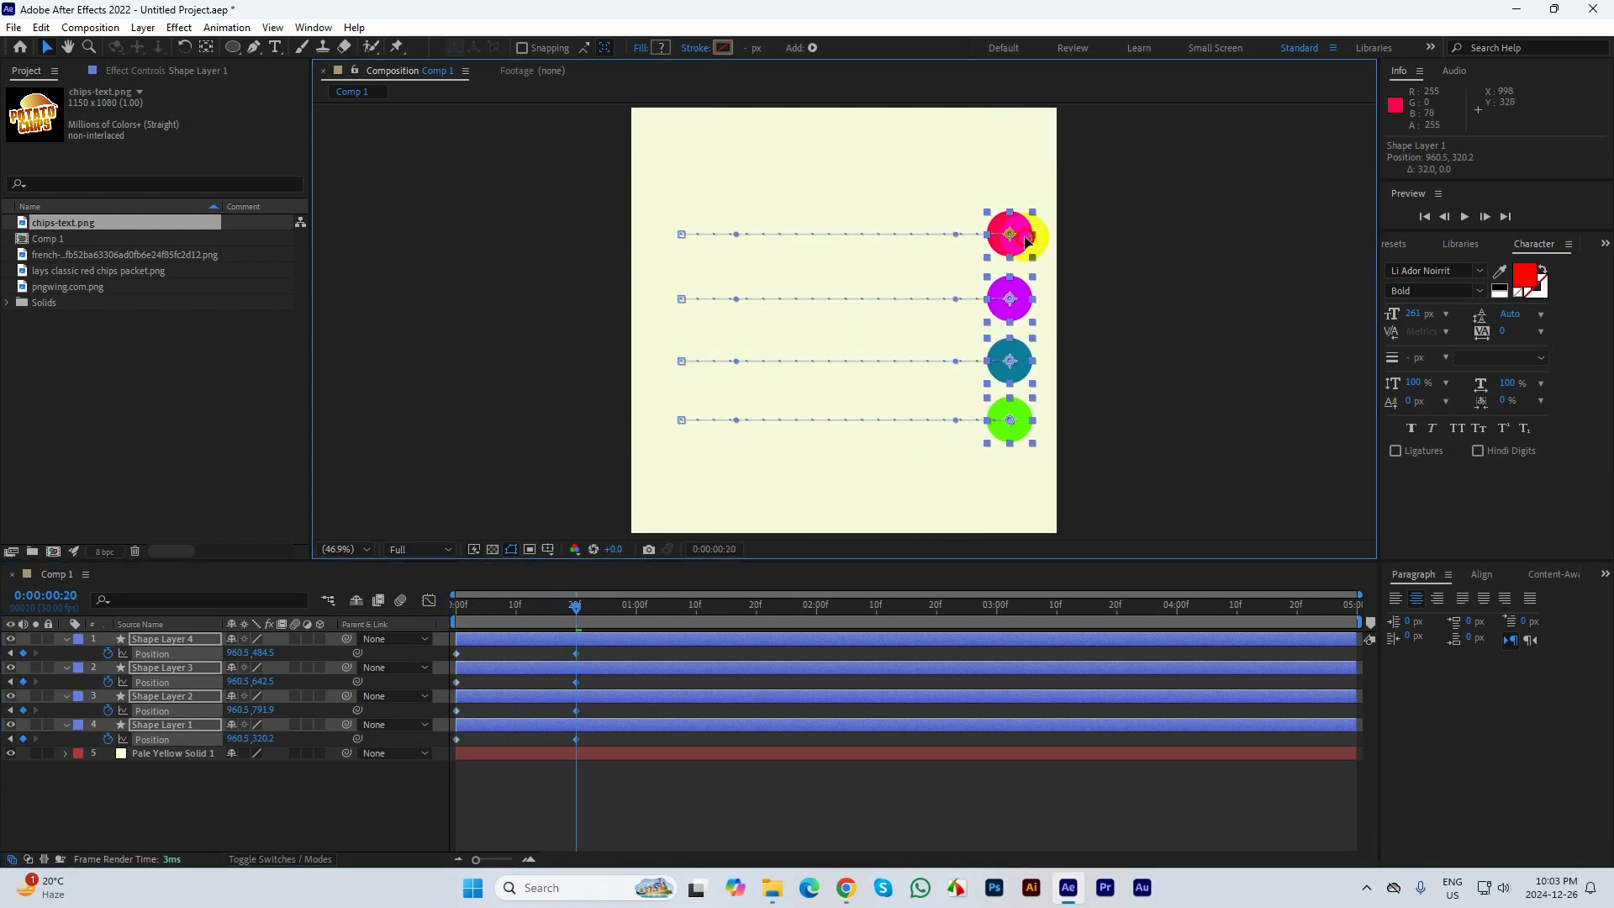
click(460, 607)
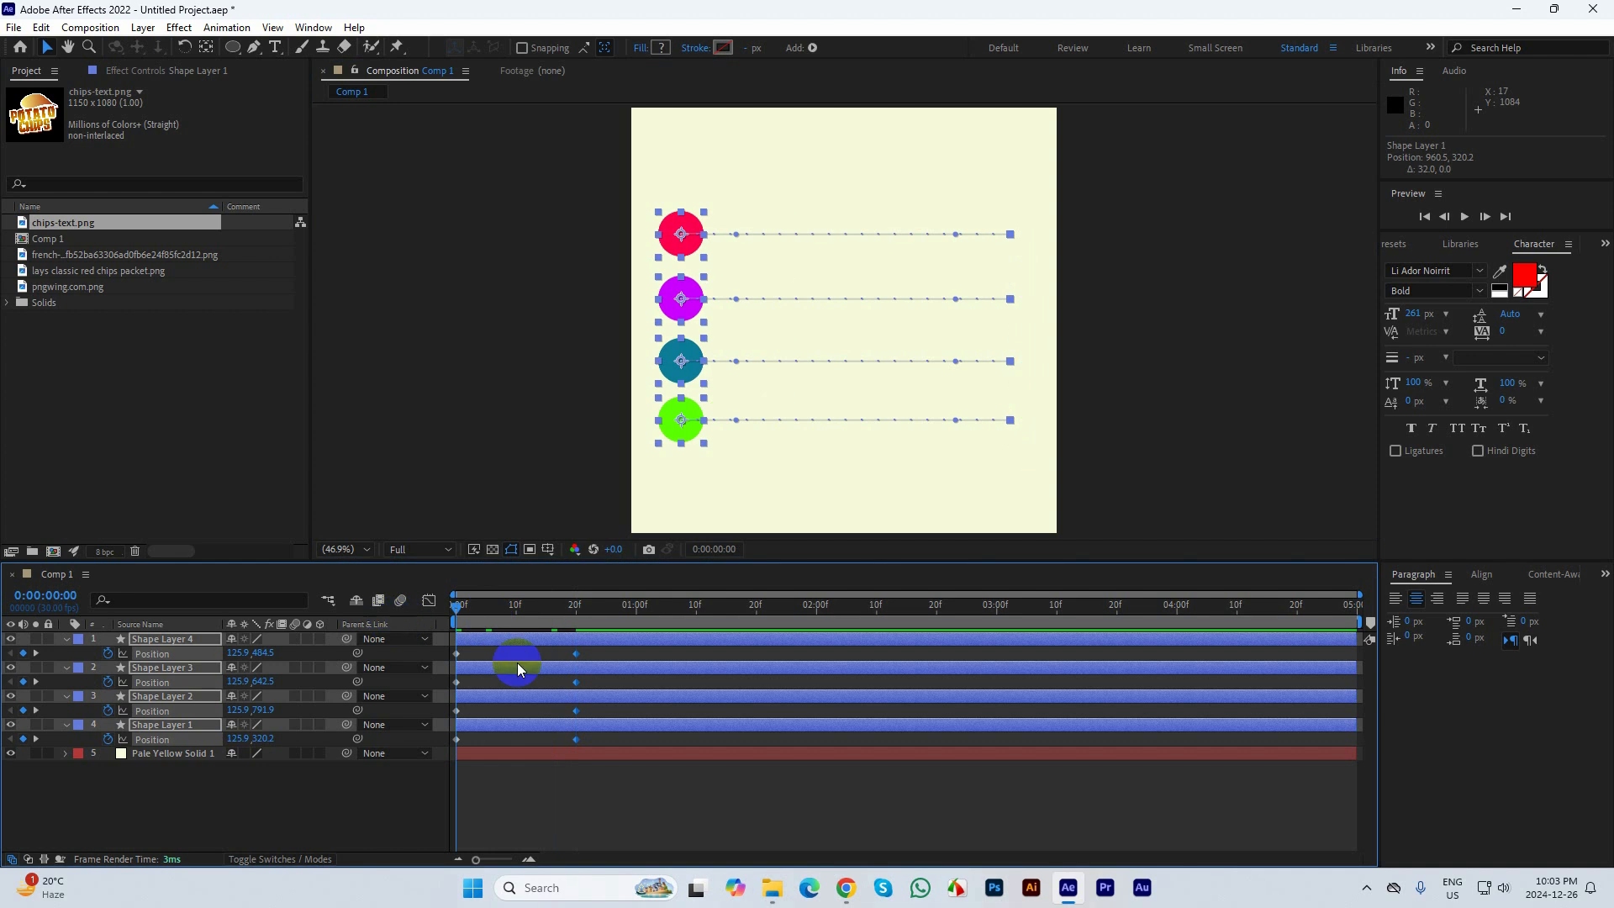
Preview the four circles' horizontal movement from the start of the timeline and stop playback
key(space)
click(649, 603)
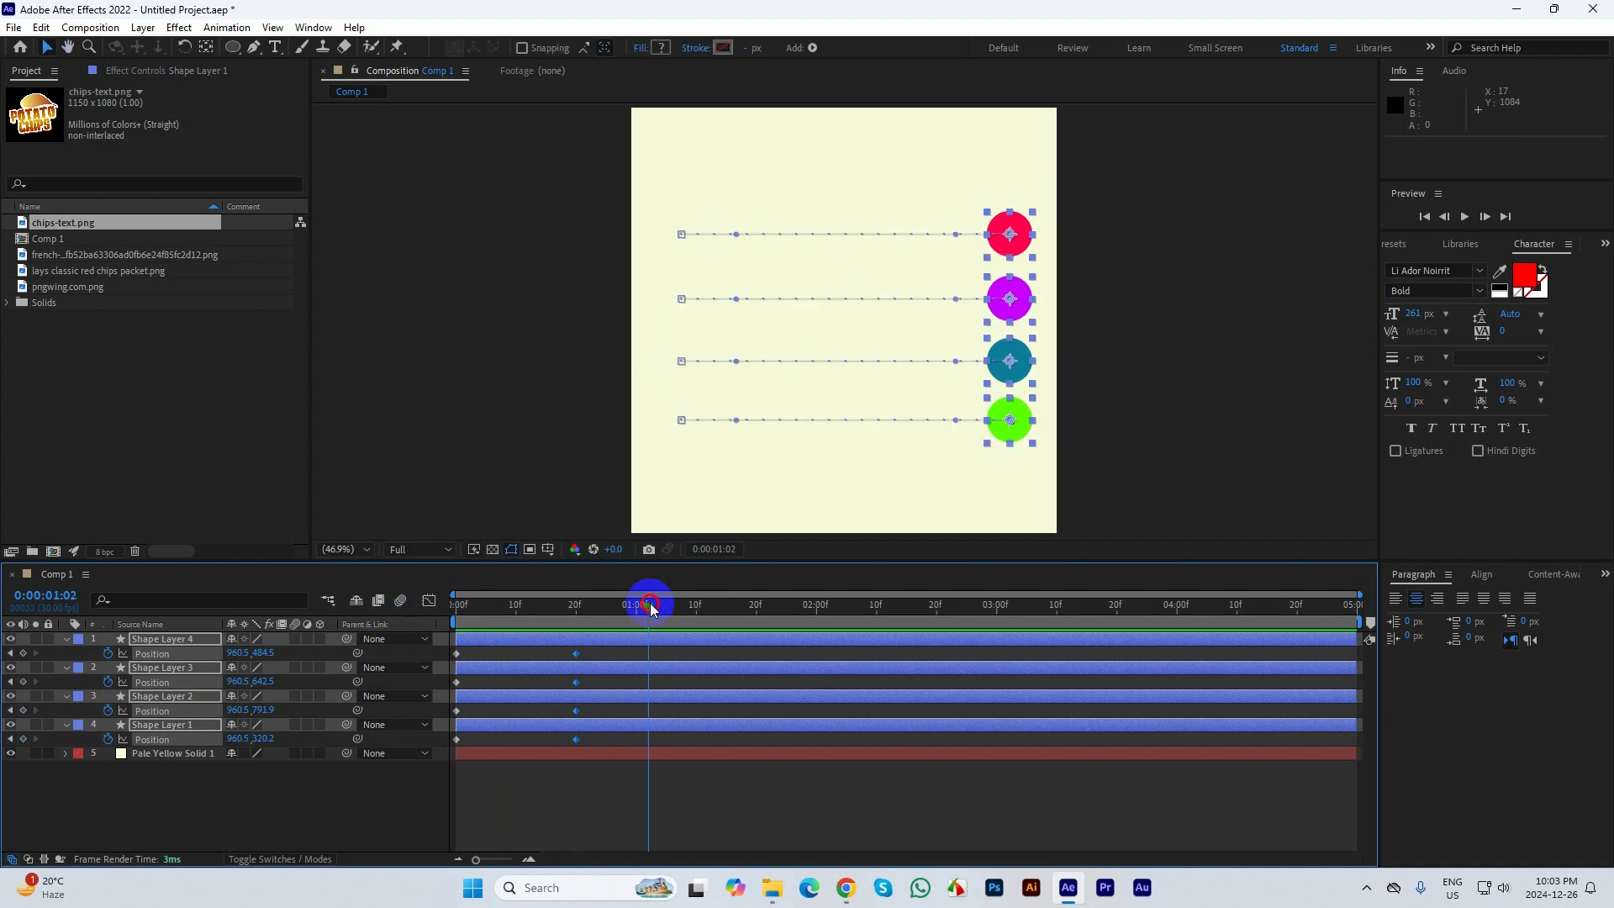
key(space)
drag(659, 599, 437, 622)
click(772, 765)
key(space)
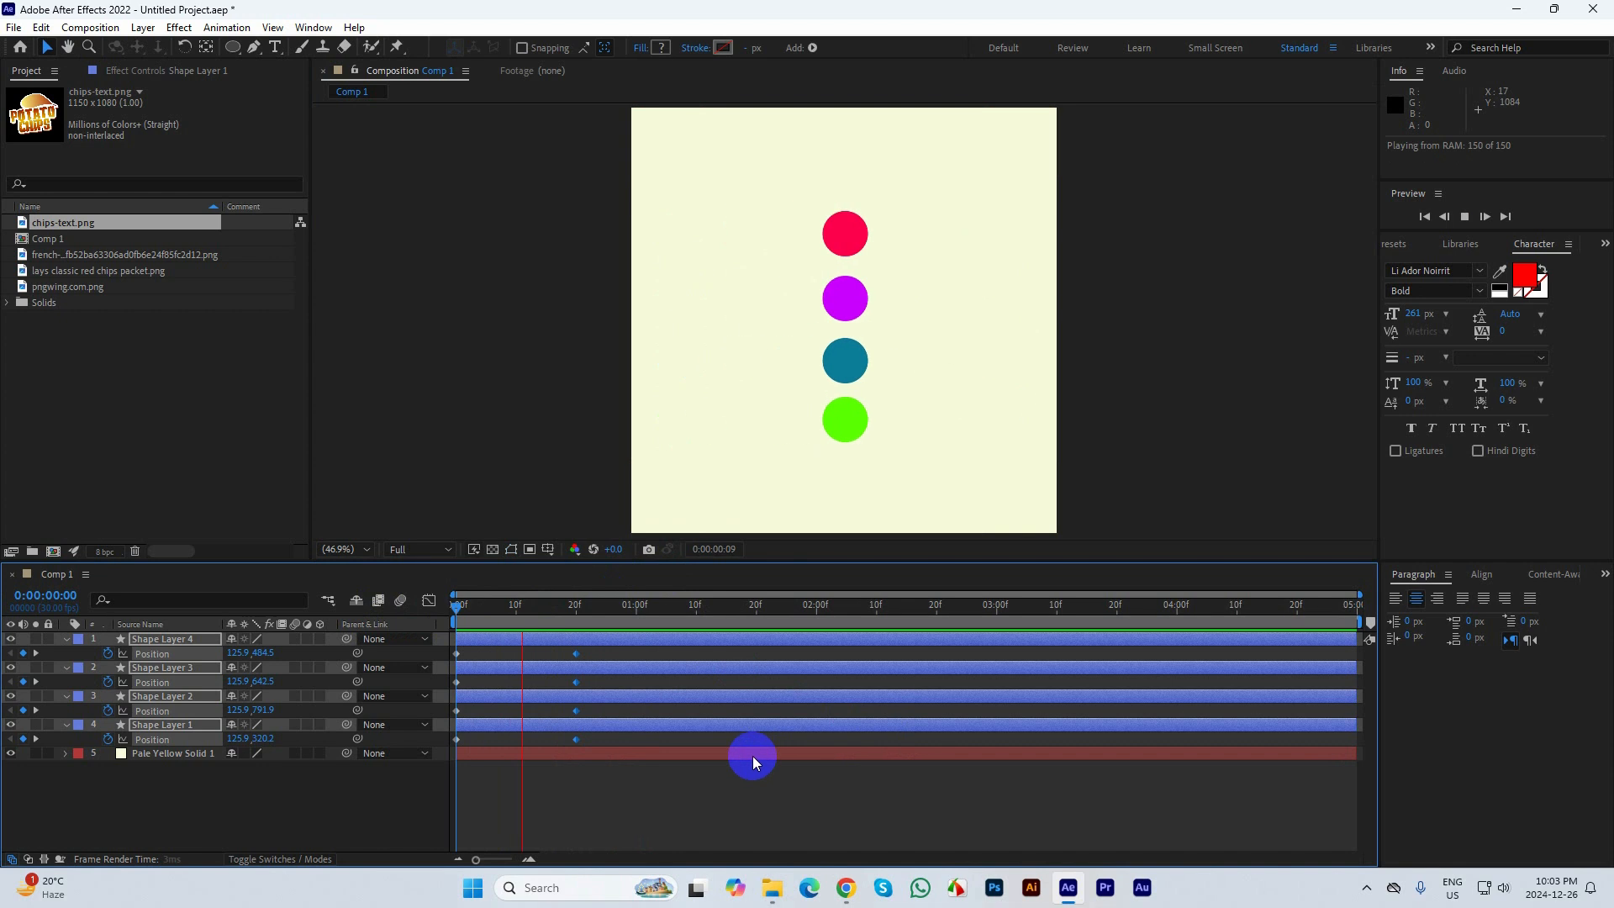
click(654, 649)
End the work area at 0:00:01:00 and return to the start of the timeline
drag(618, 607, 637, 604)
key(n)
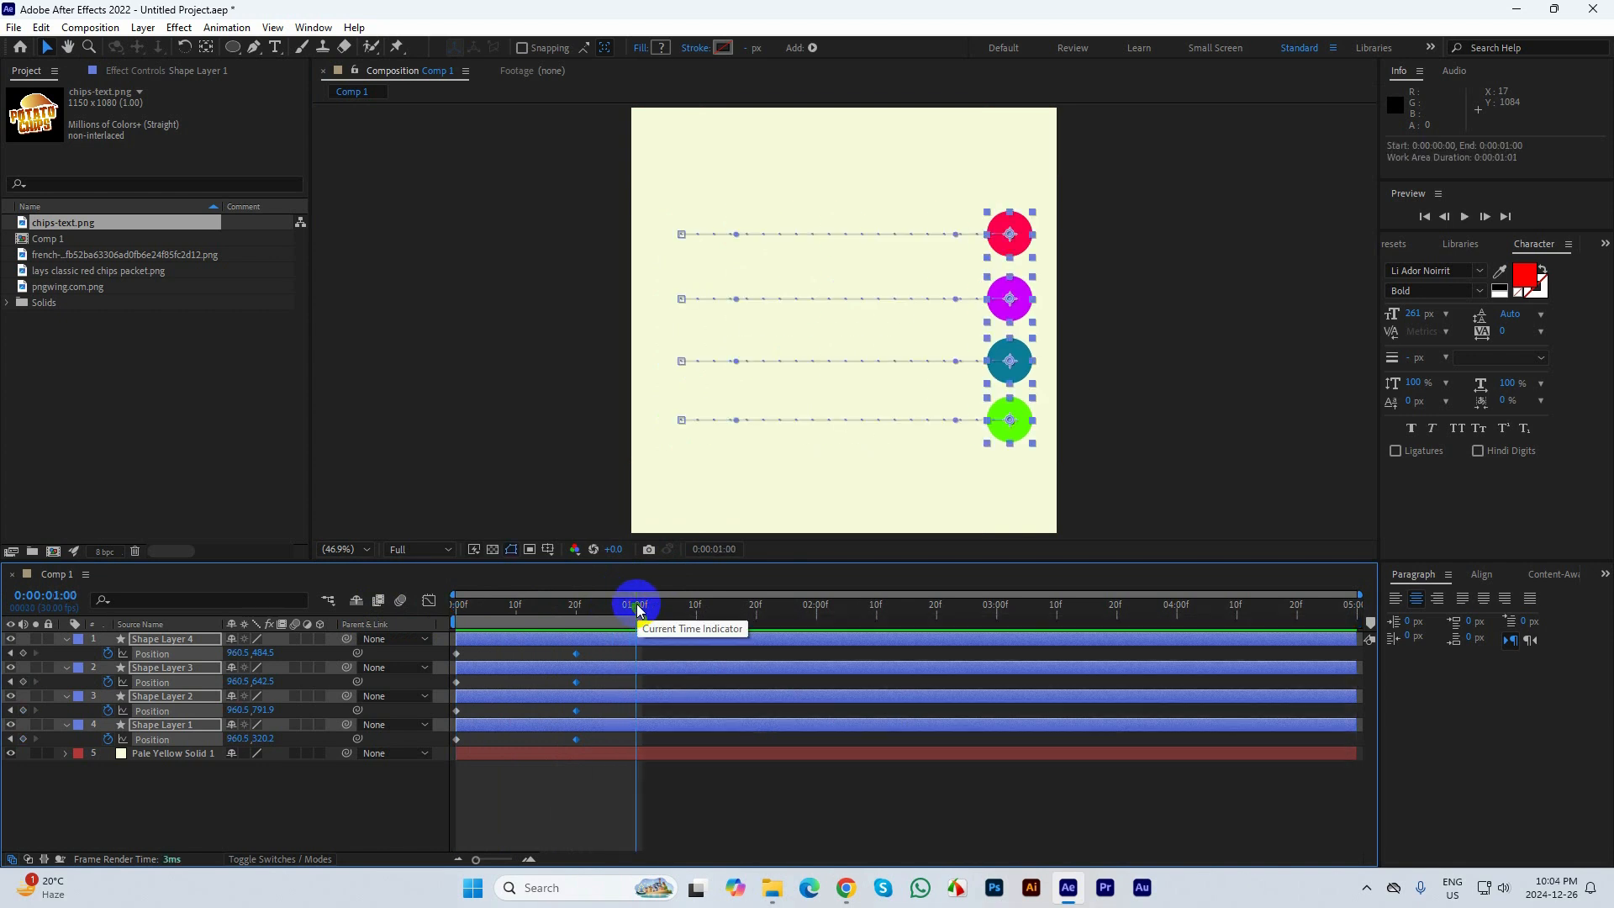
key(Home)
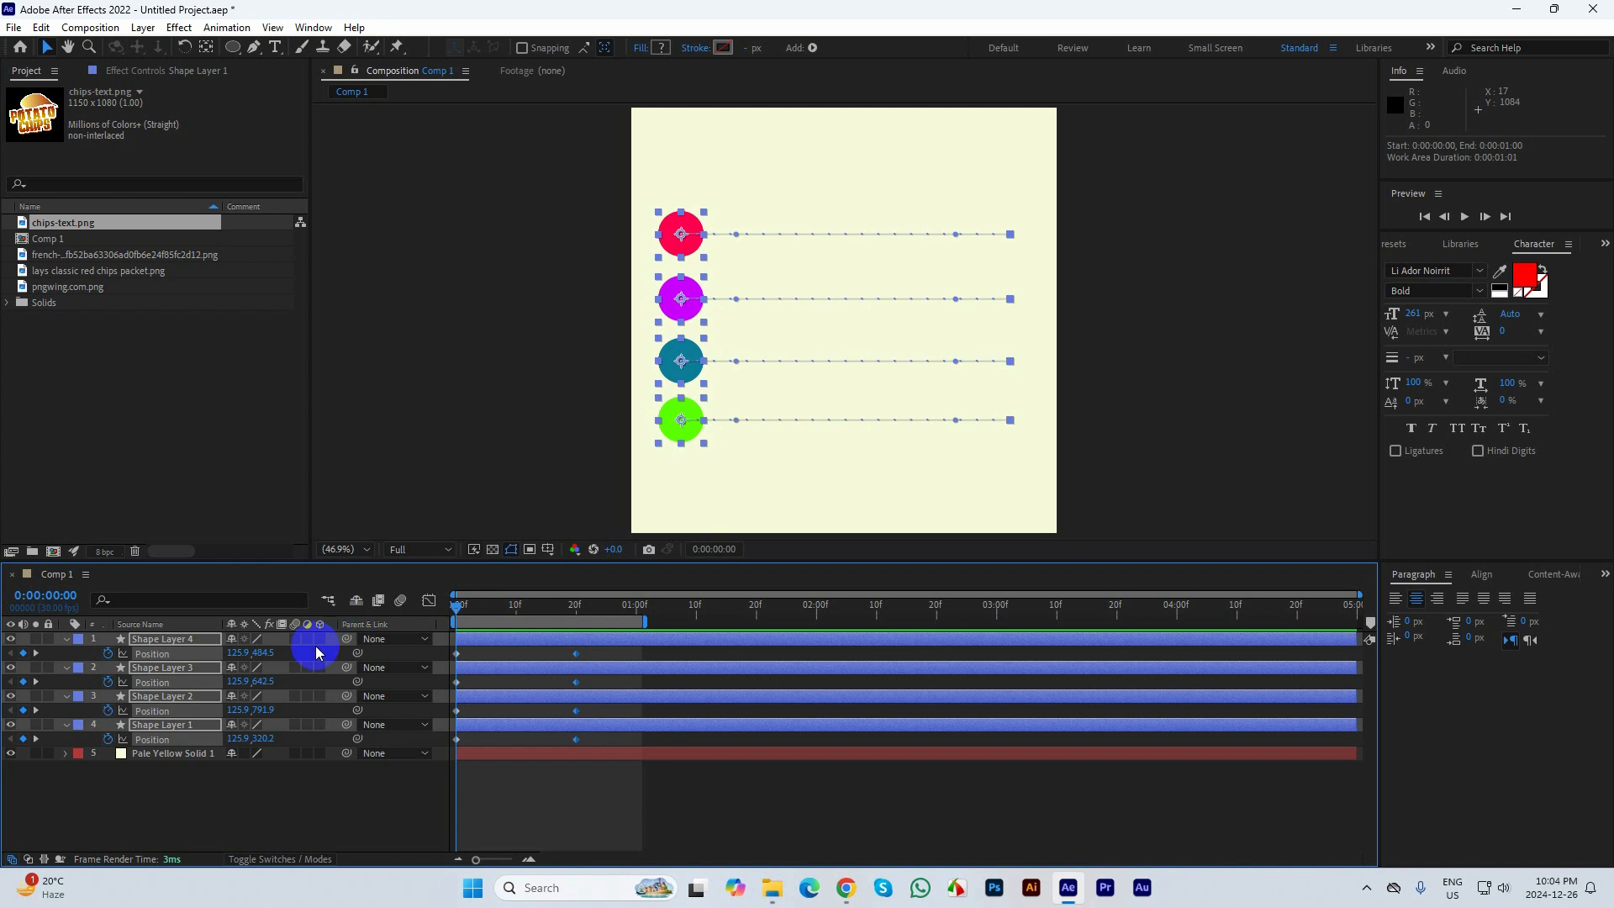
Rename the red circle's layer as "static"
click(214, 796)
click(162, 640)
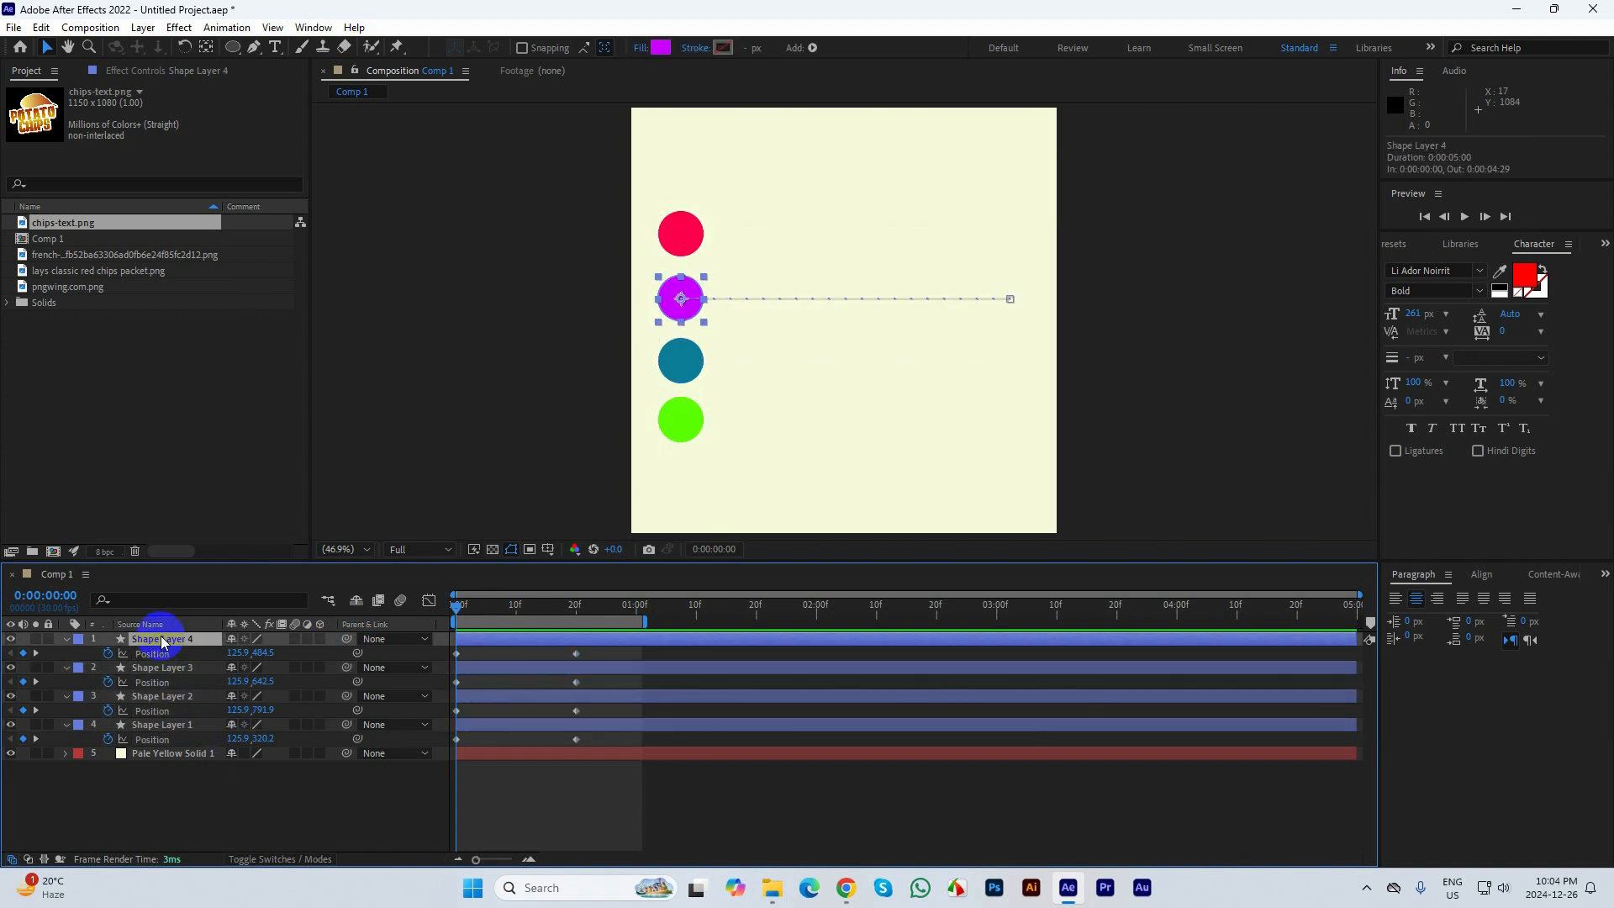
click(162, 725)
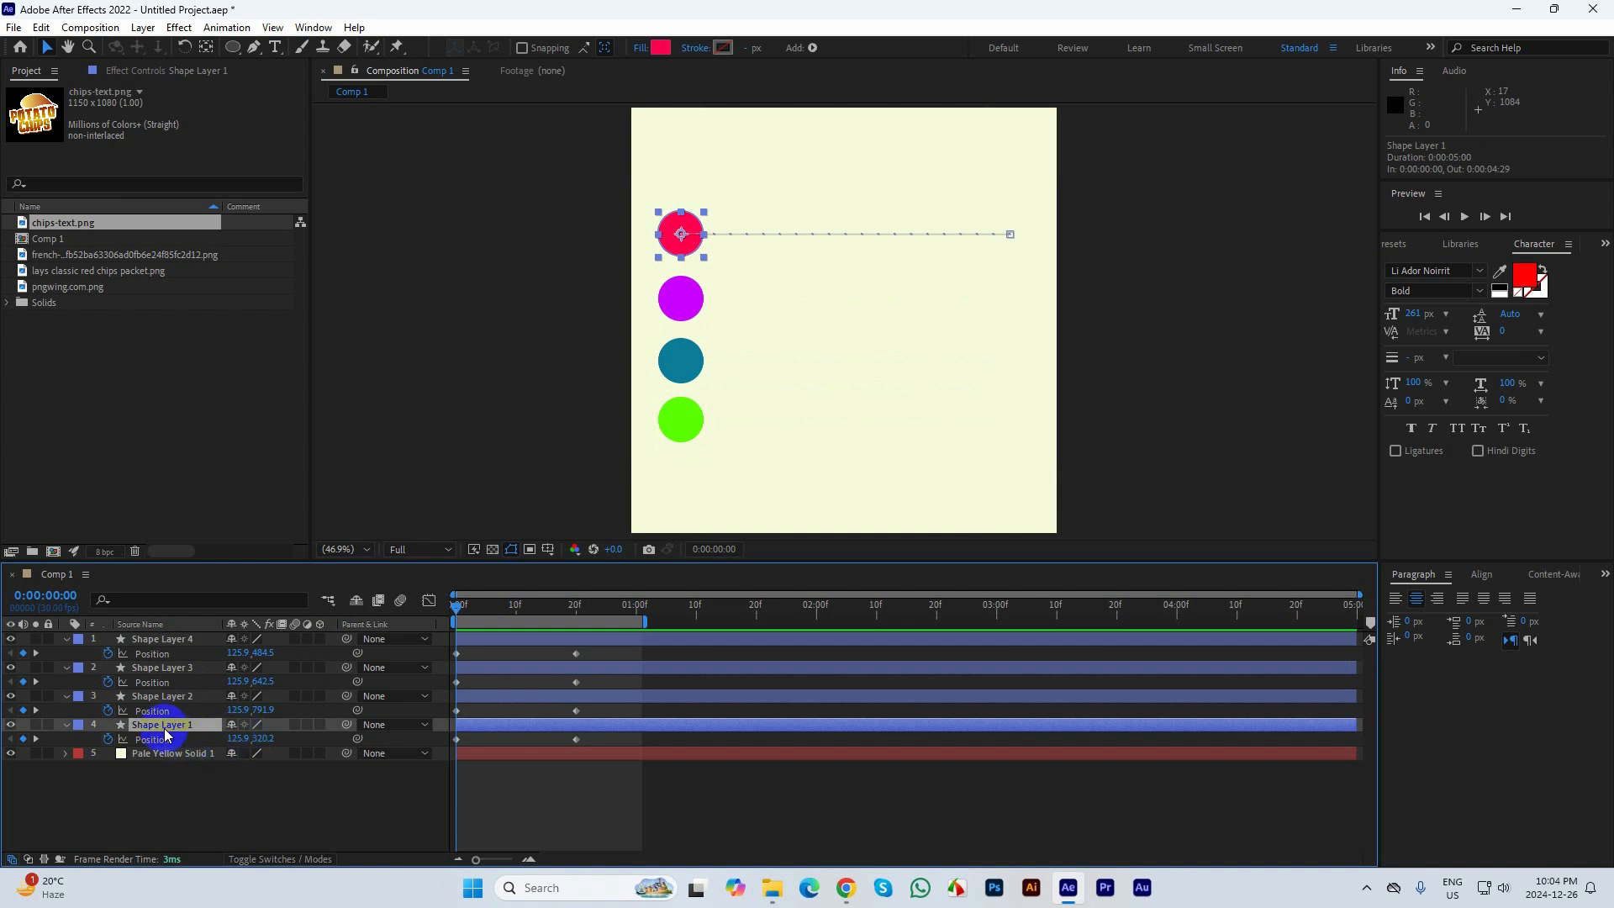
key(Return)
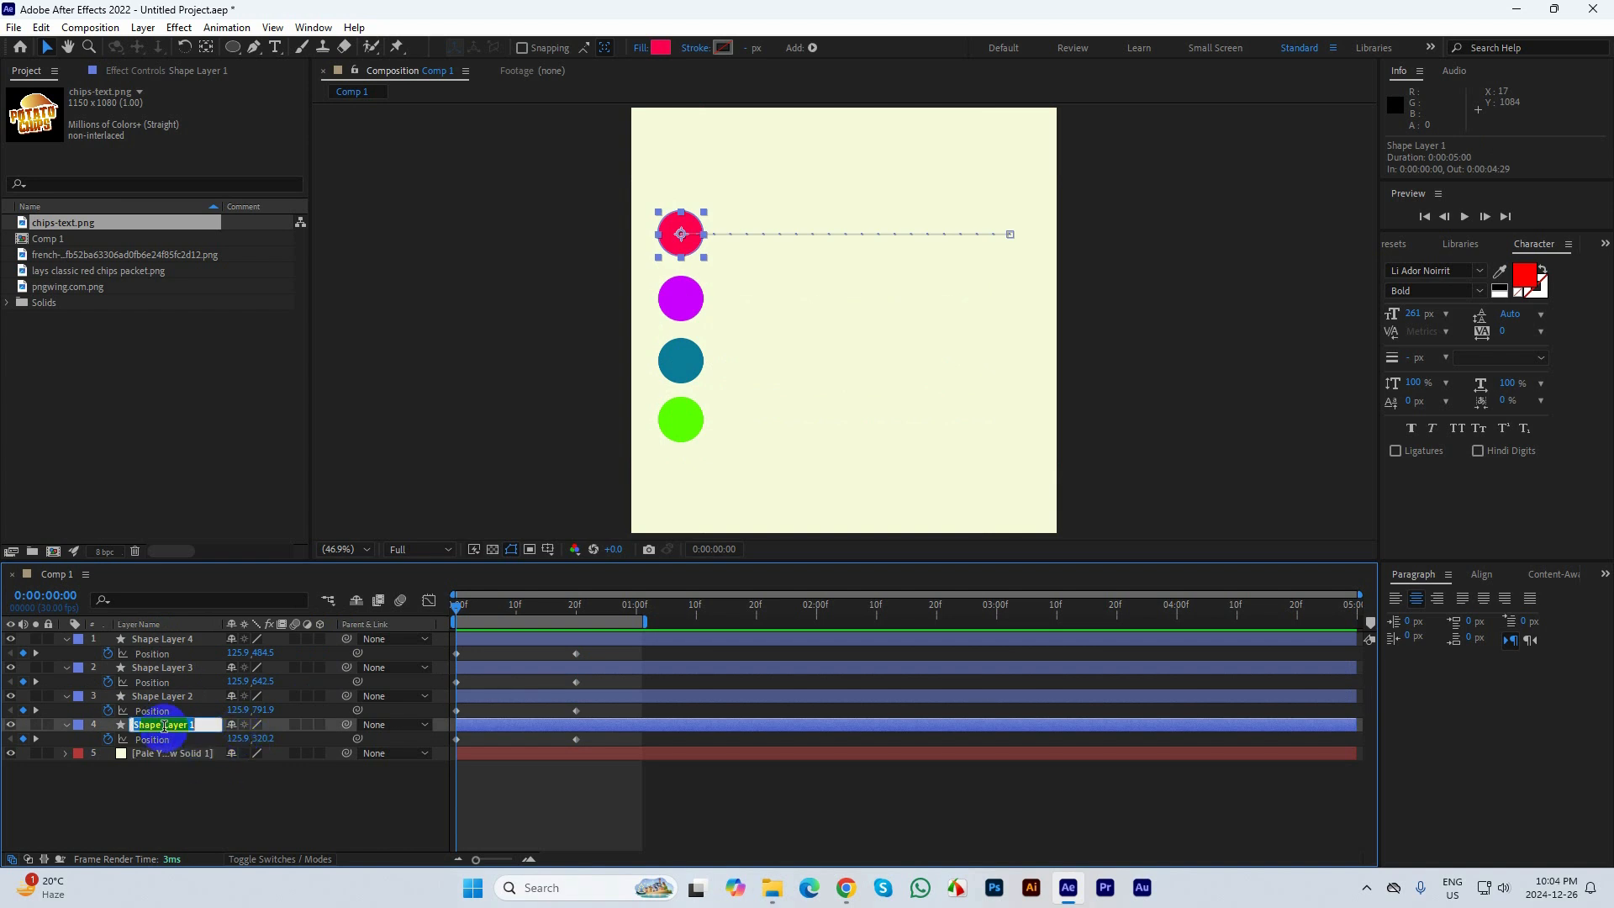
text(static)
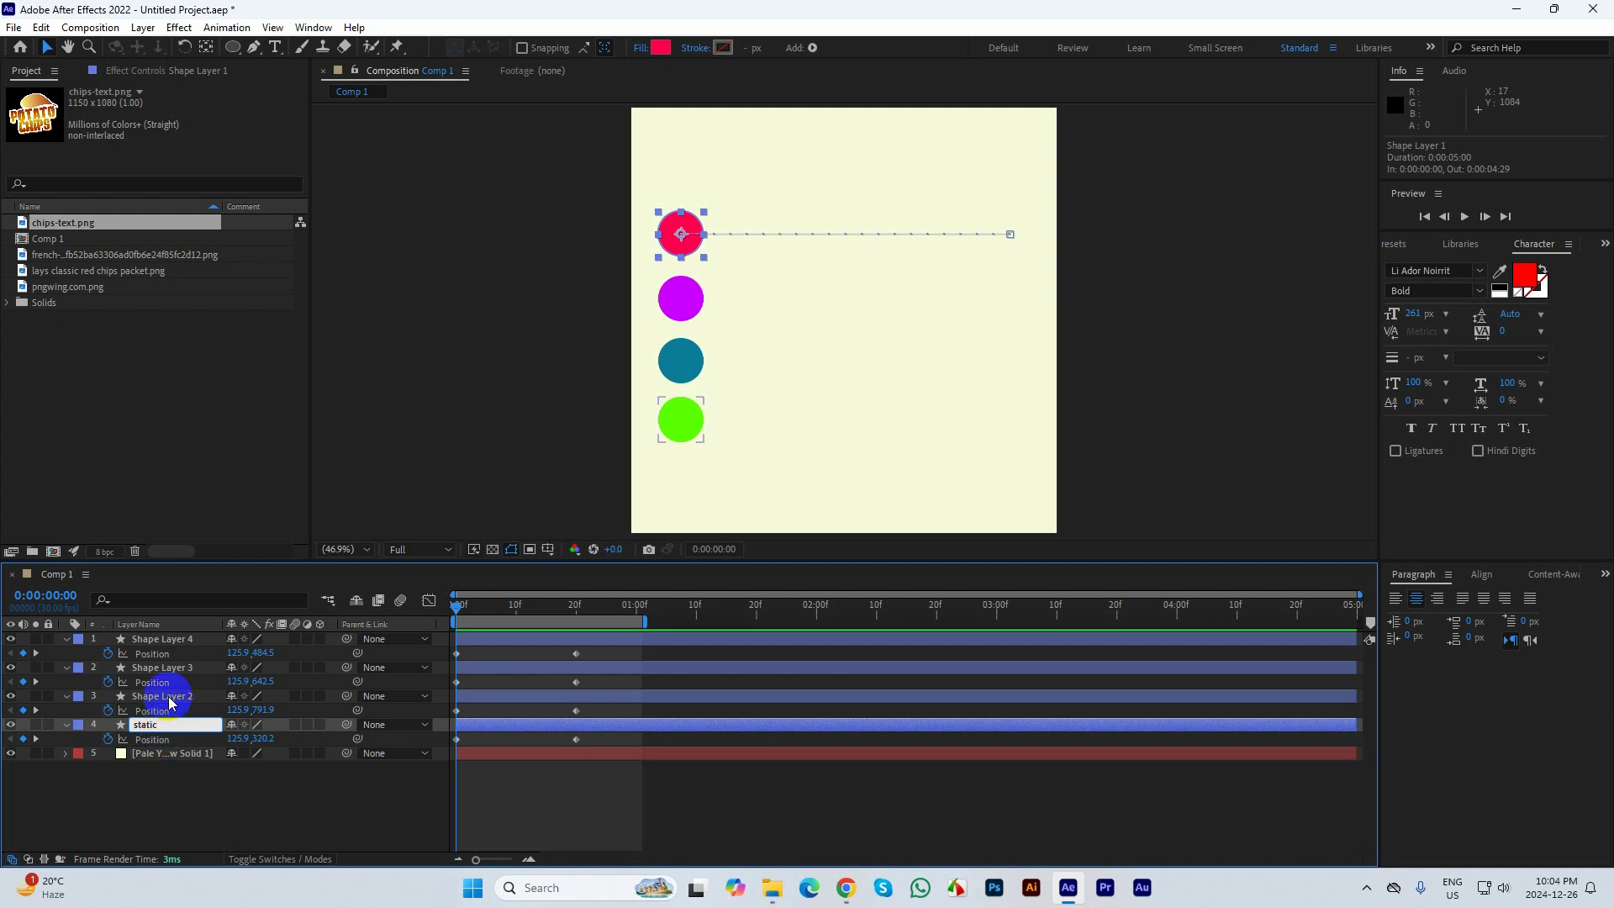
click(169, 697)
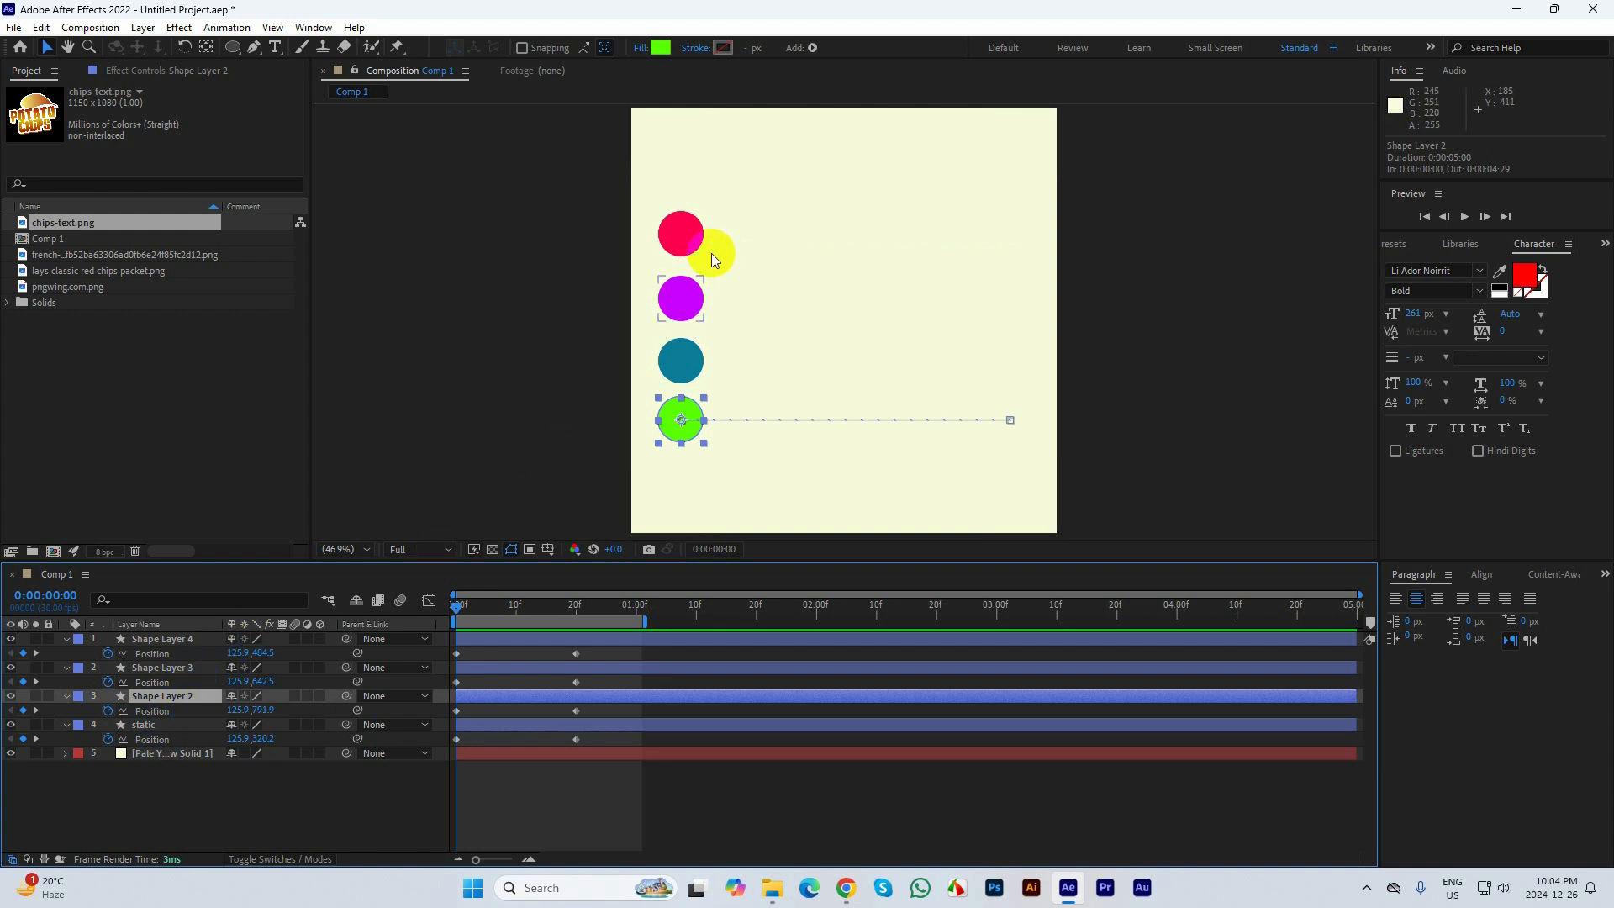
Move the purple circle's layer directly above the static layer in the layer stack
click(673, 293)
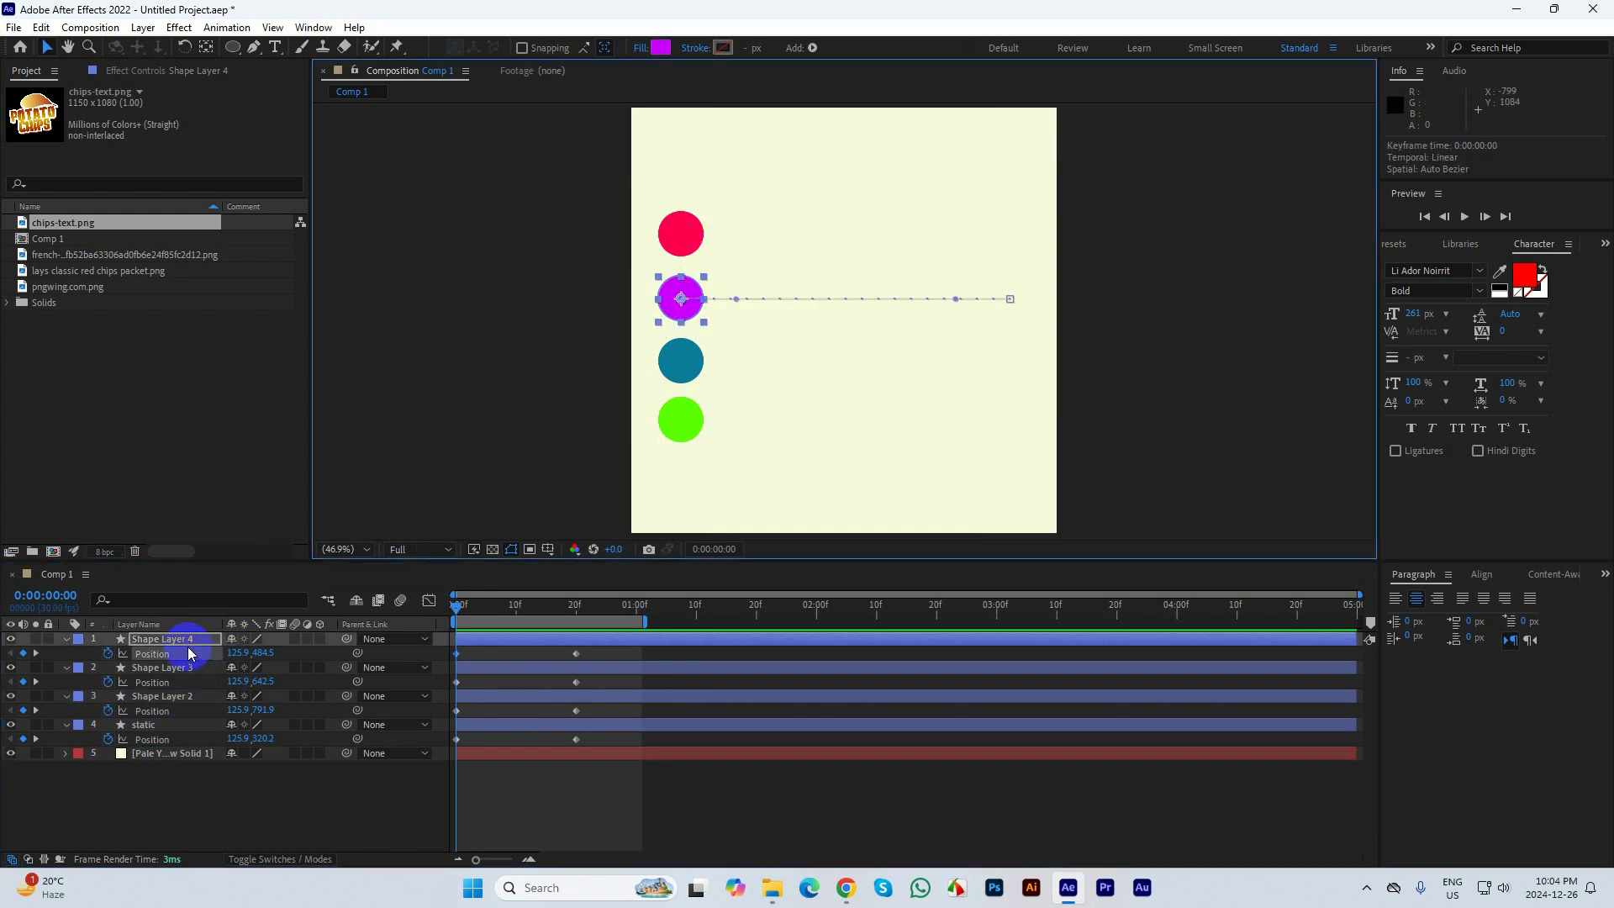
mouse_move(180, 641)
mouse_down()
mouse_move(193, 685)
mouse_move(174, 721)
mouse_move(179, 649)
mouse_up()
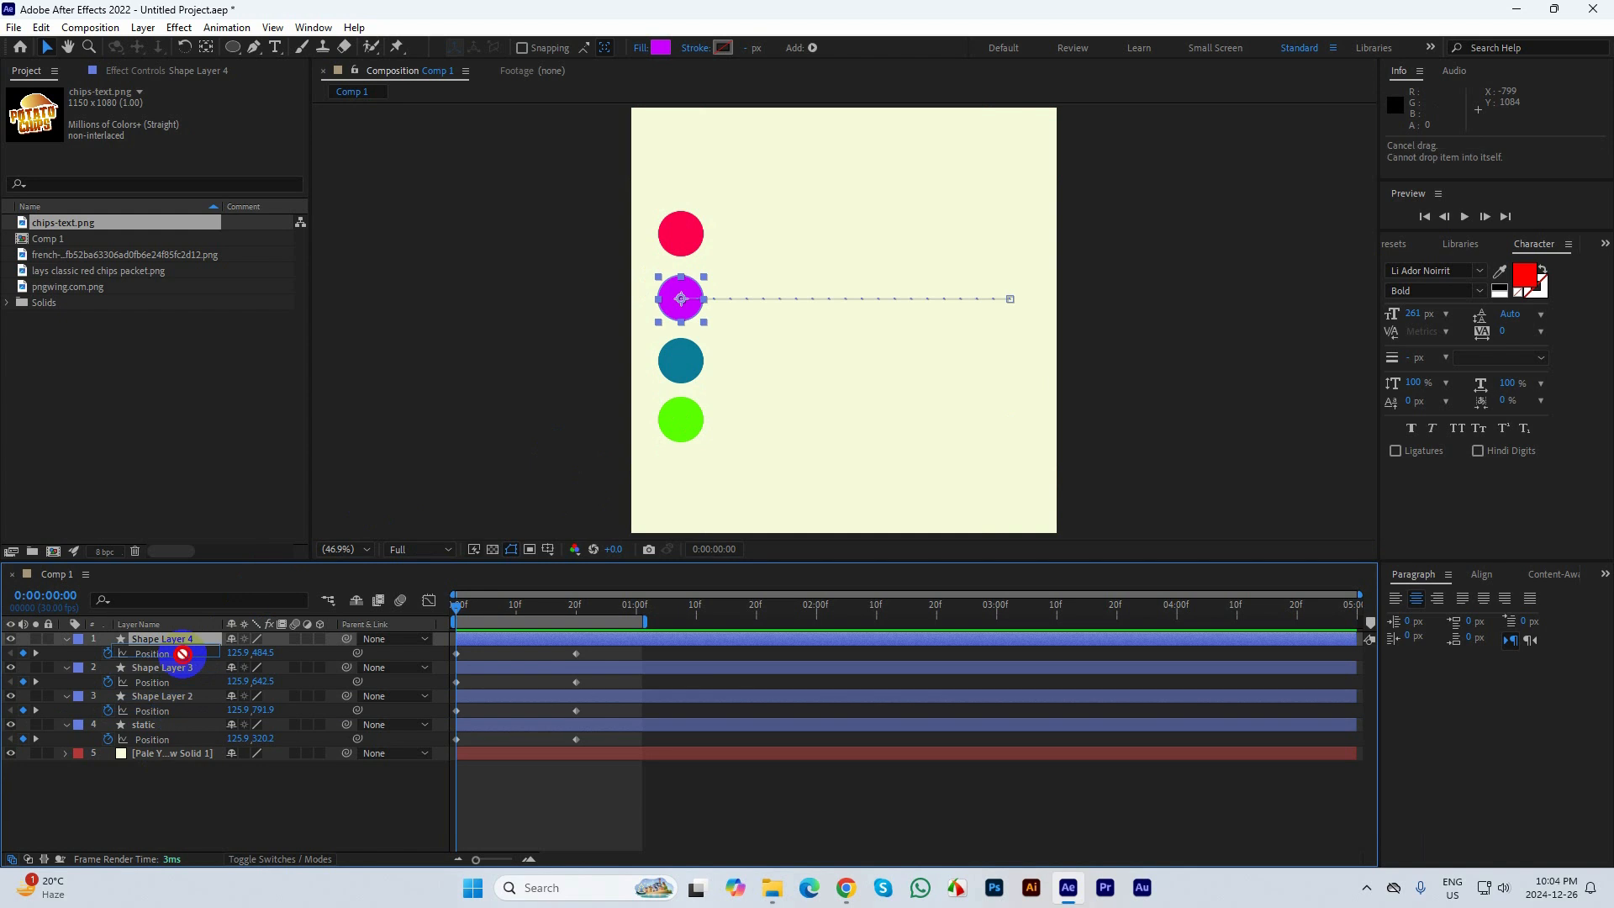
click(156, 725)
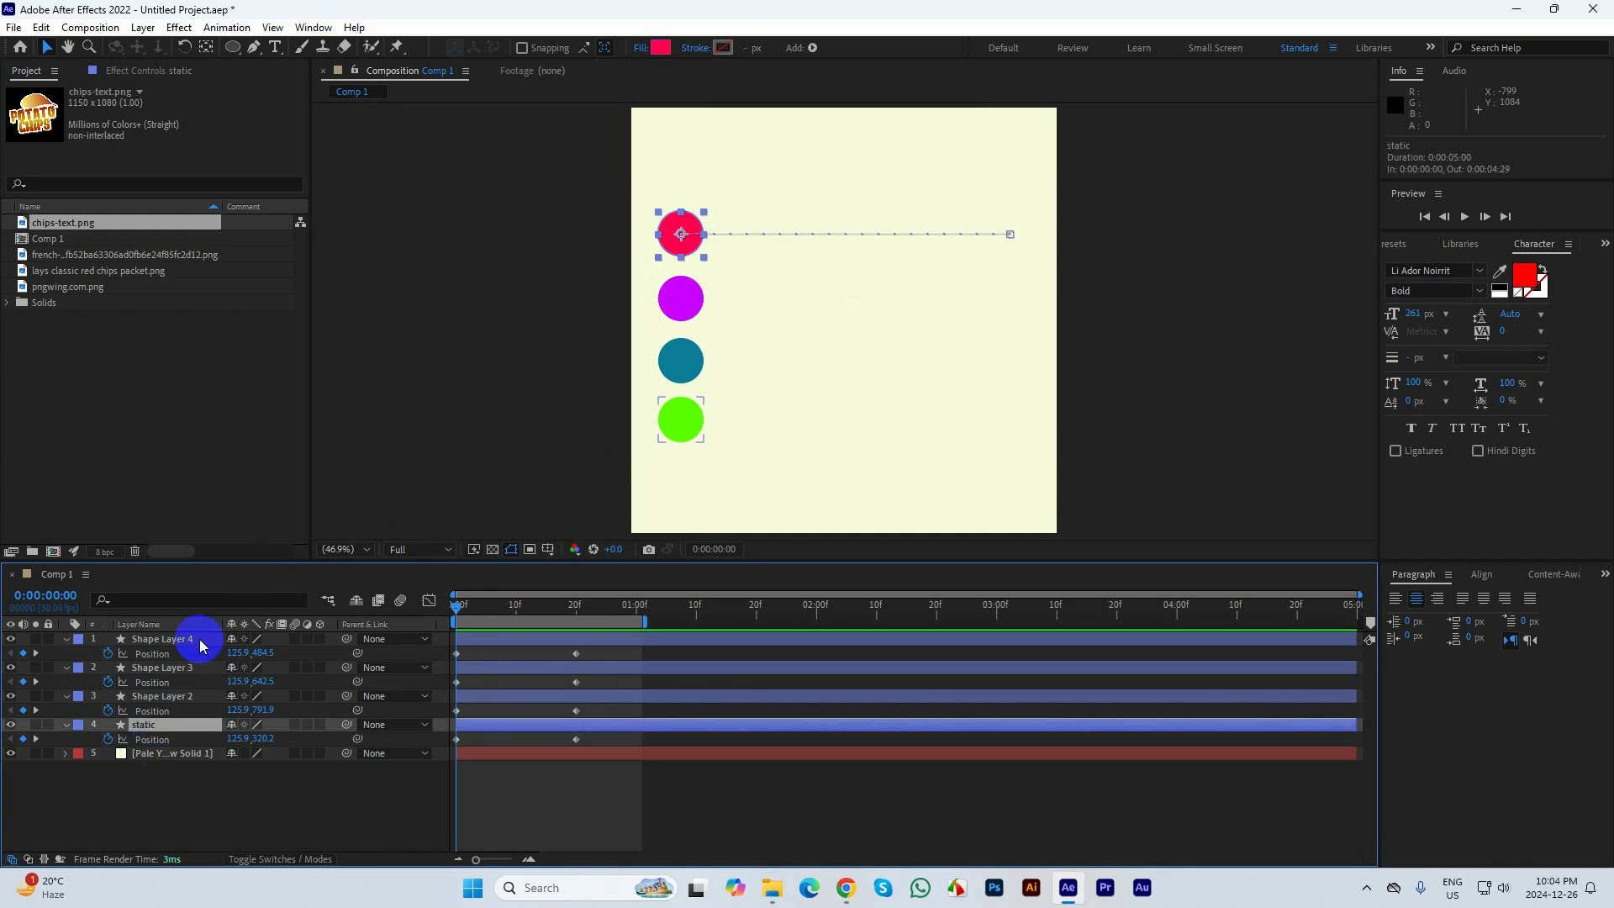
click(683, 303)
click(149, 654)
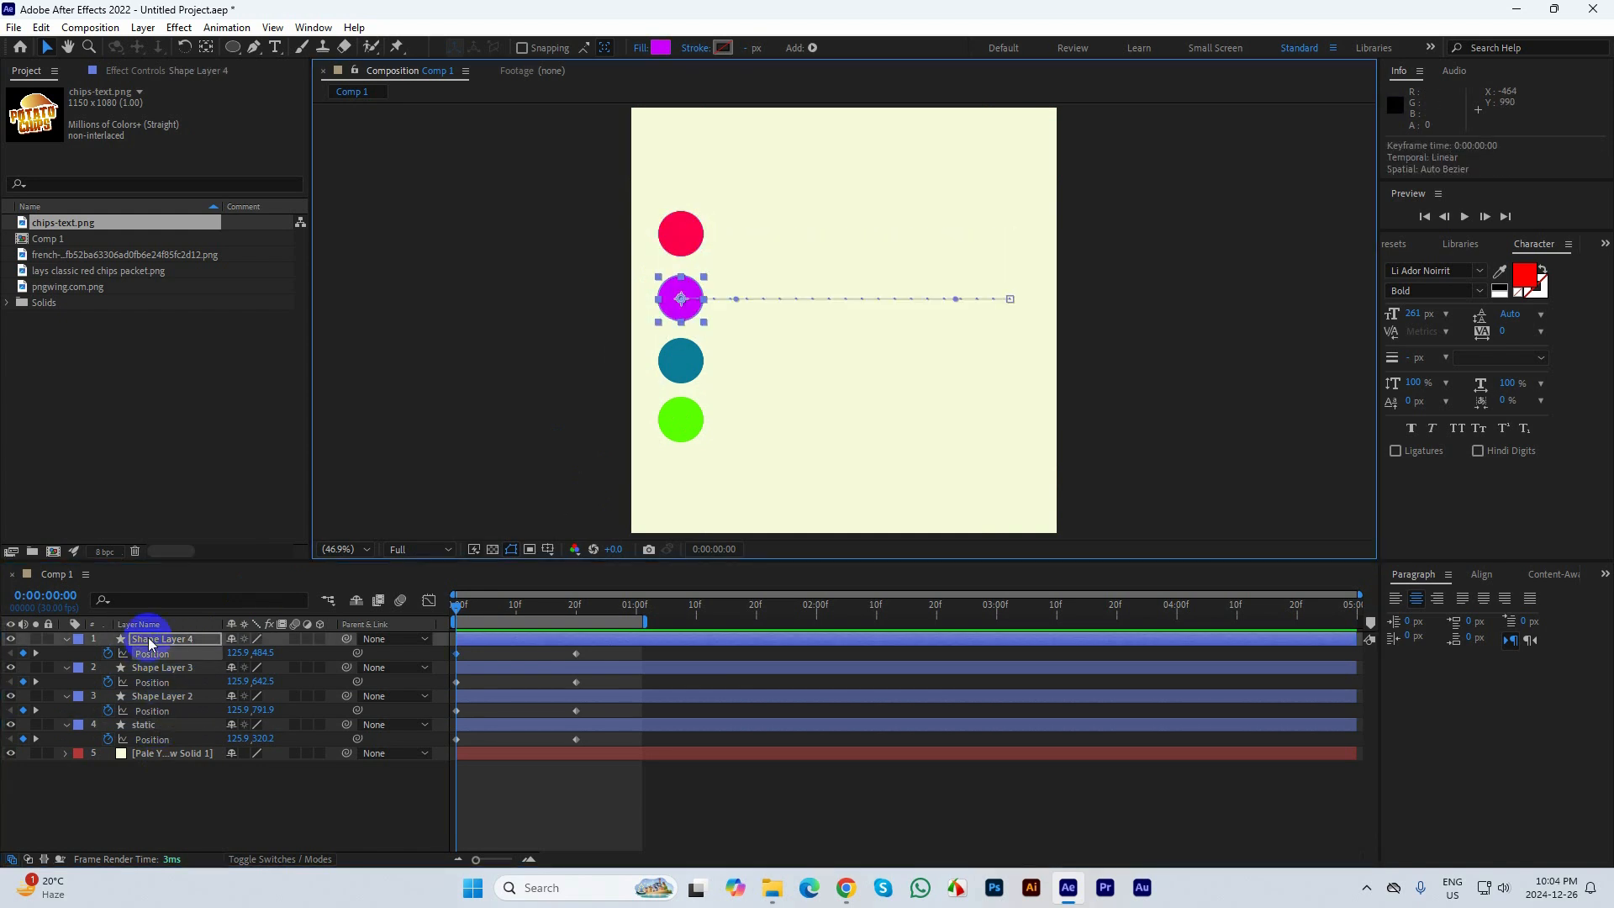
drag(150, 643, 152, 709)
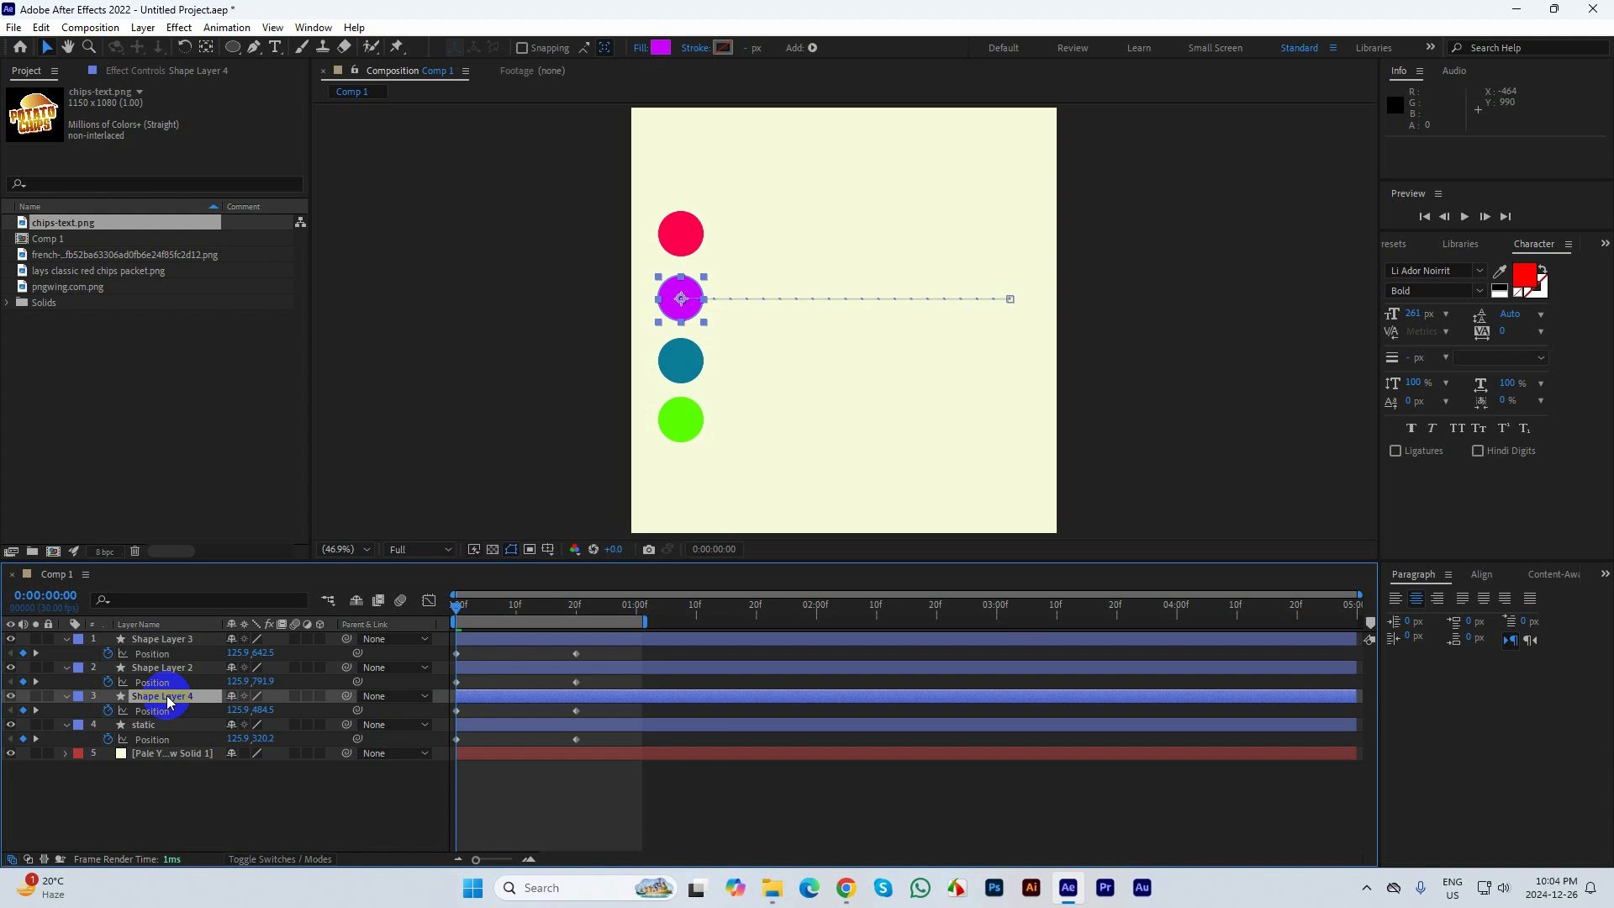
Rename the purple circle's layer as "easy ease"
key(Return)
text(easy)
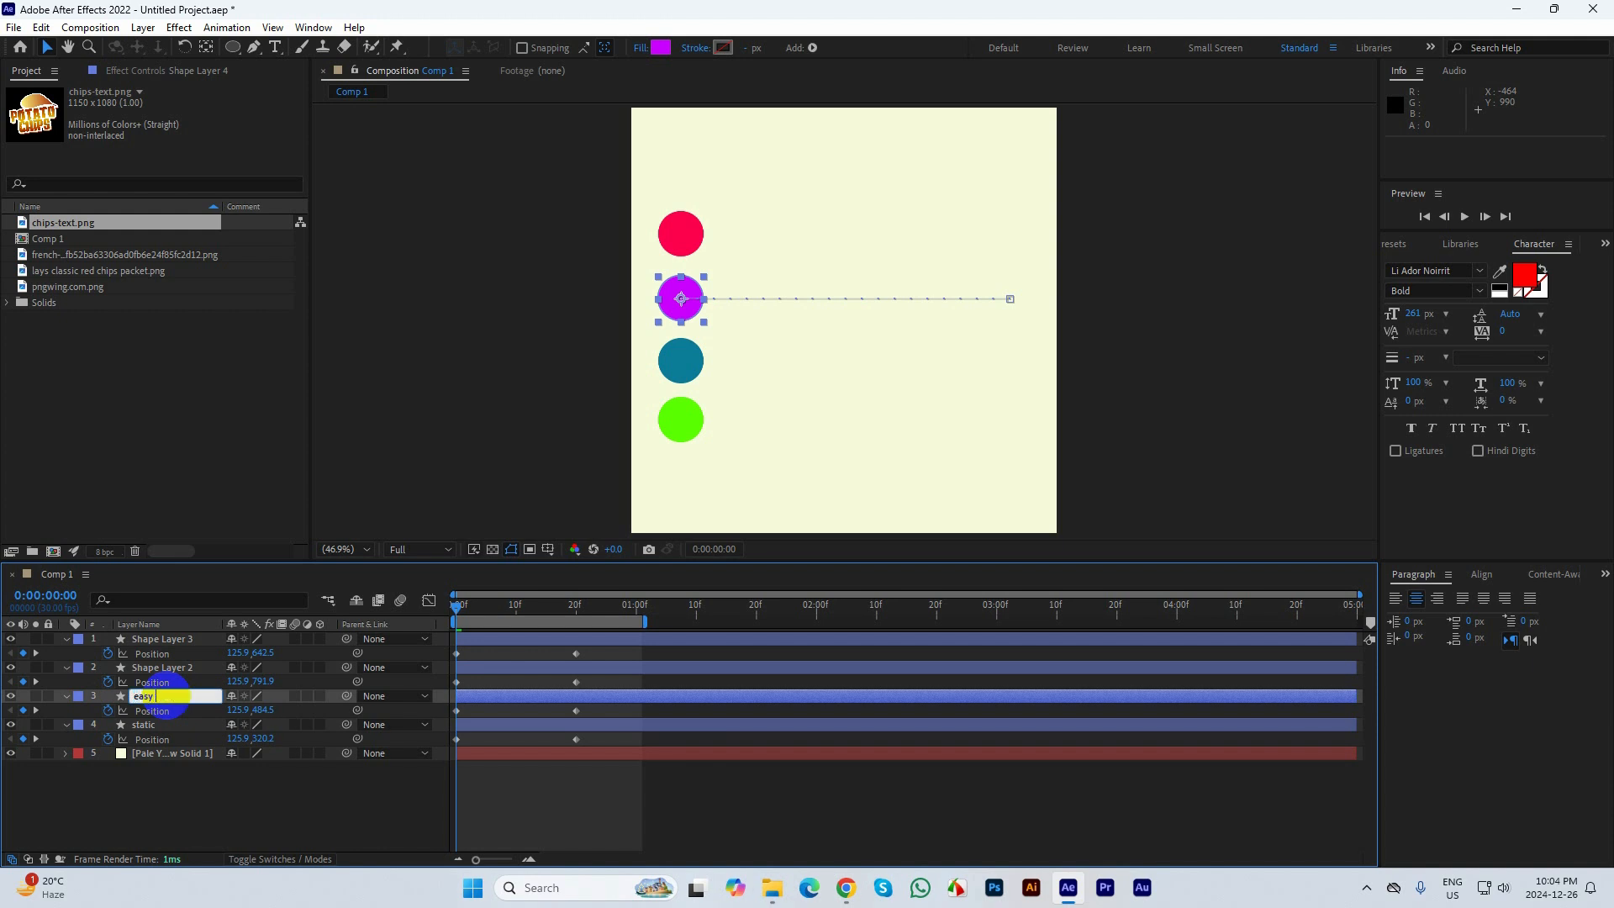
text( ease in)
key(BackSpace)
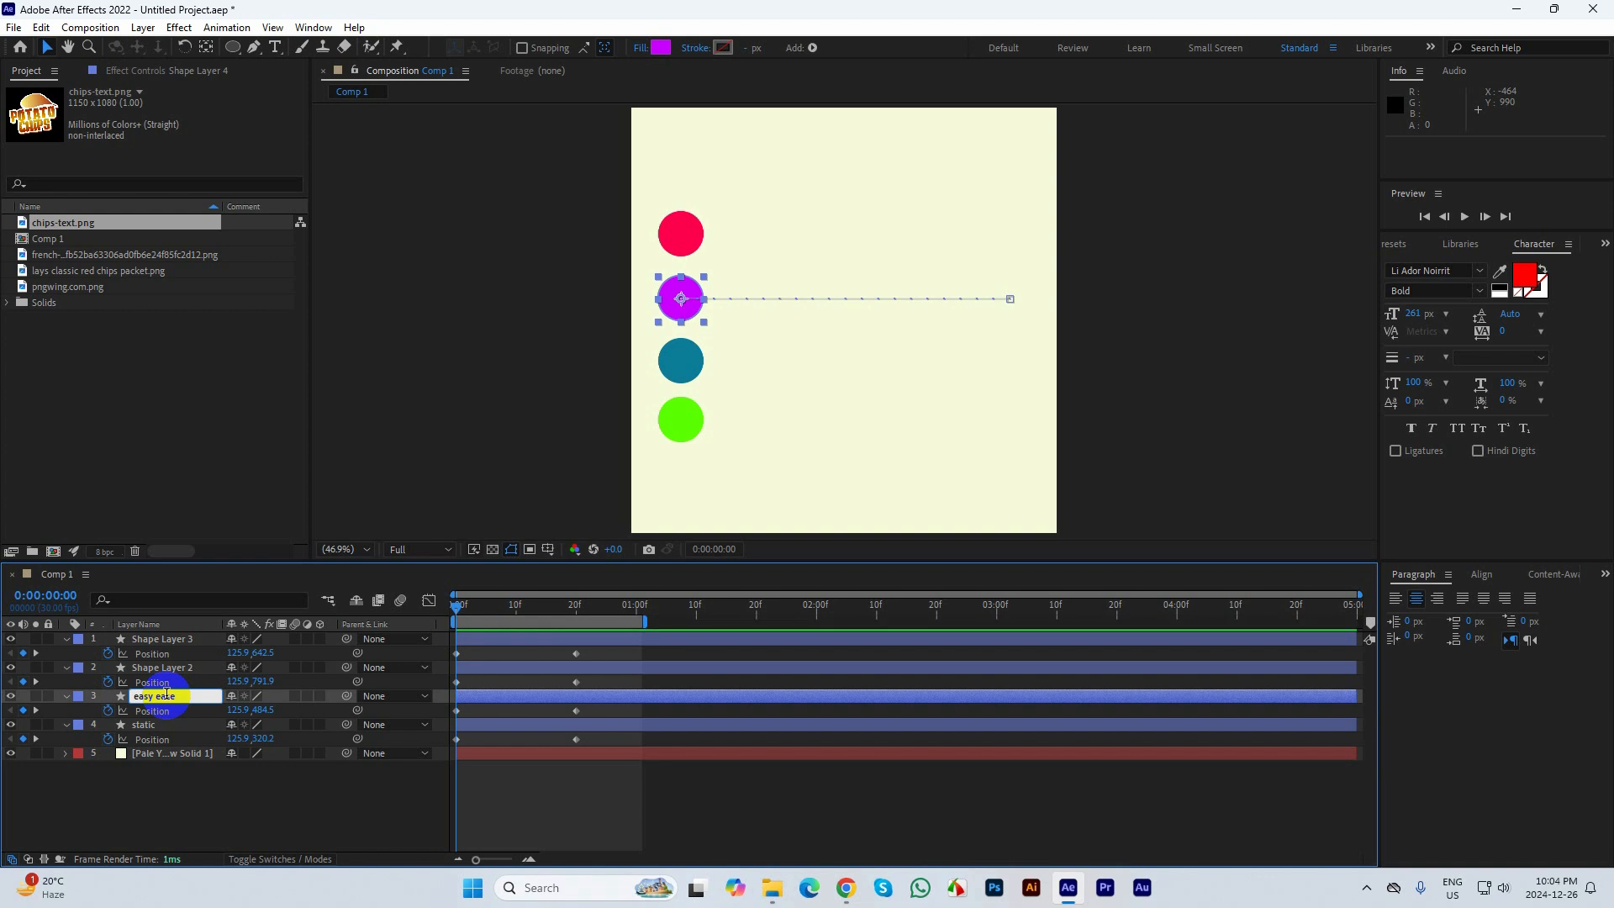
Move the teal circle's layer directly above the easy ease layer and rename it "easy ease in"
click(685, 362)
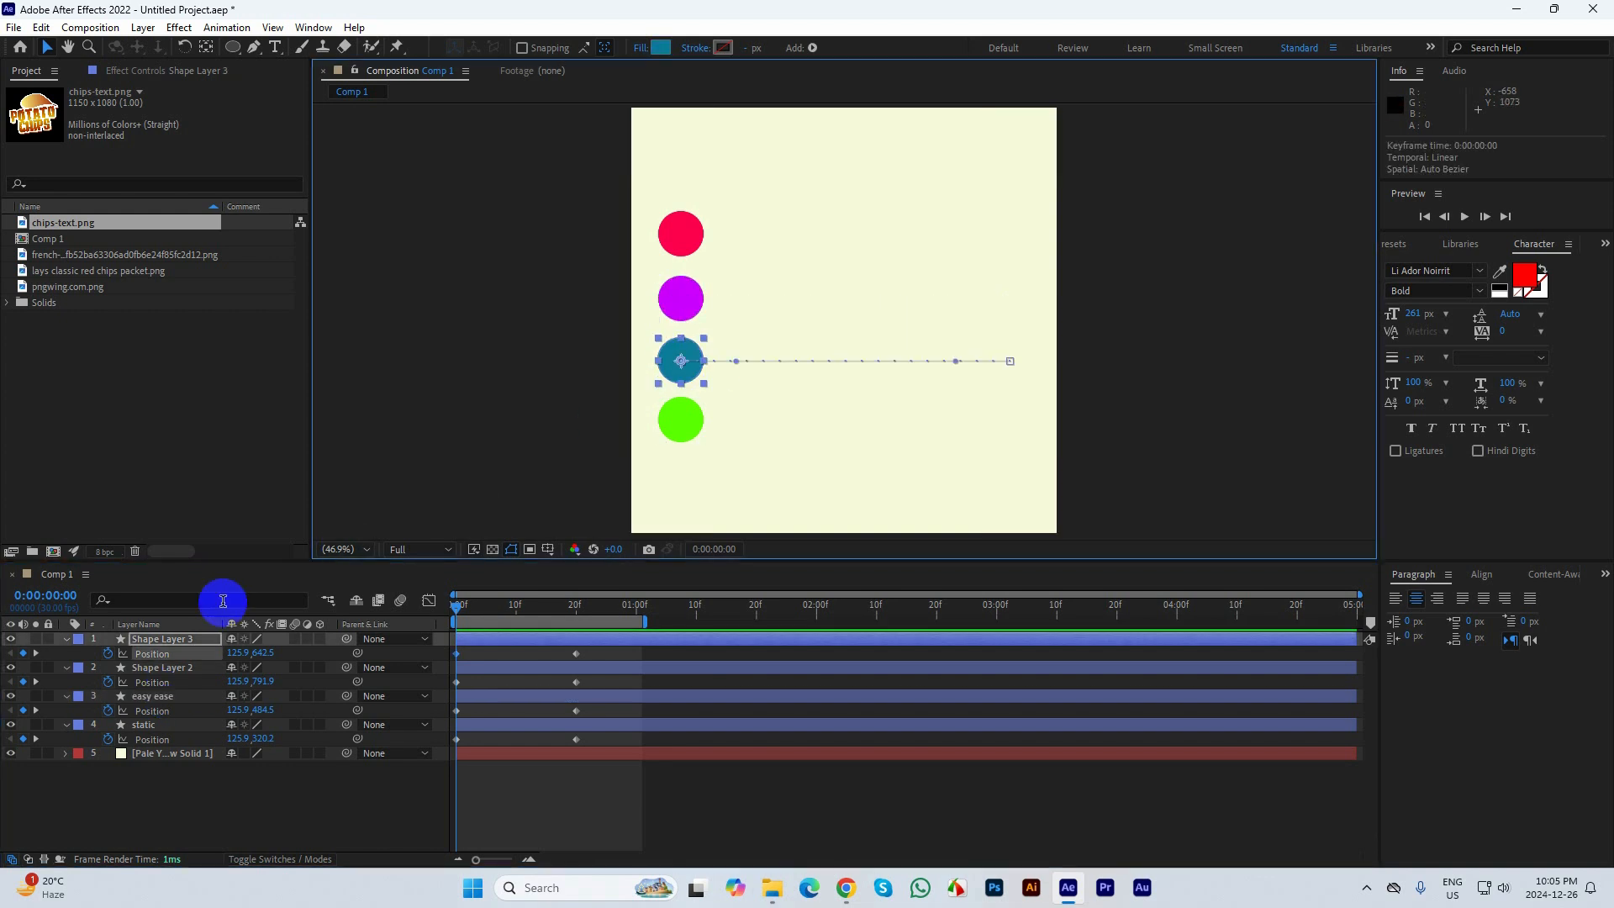
drag(155, 640, 165, 670)
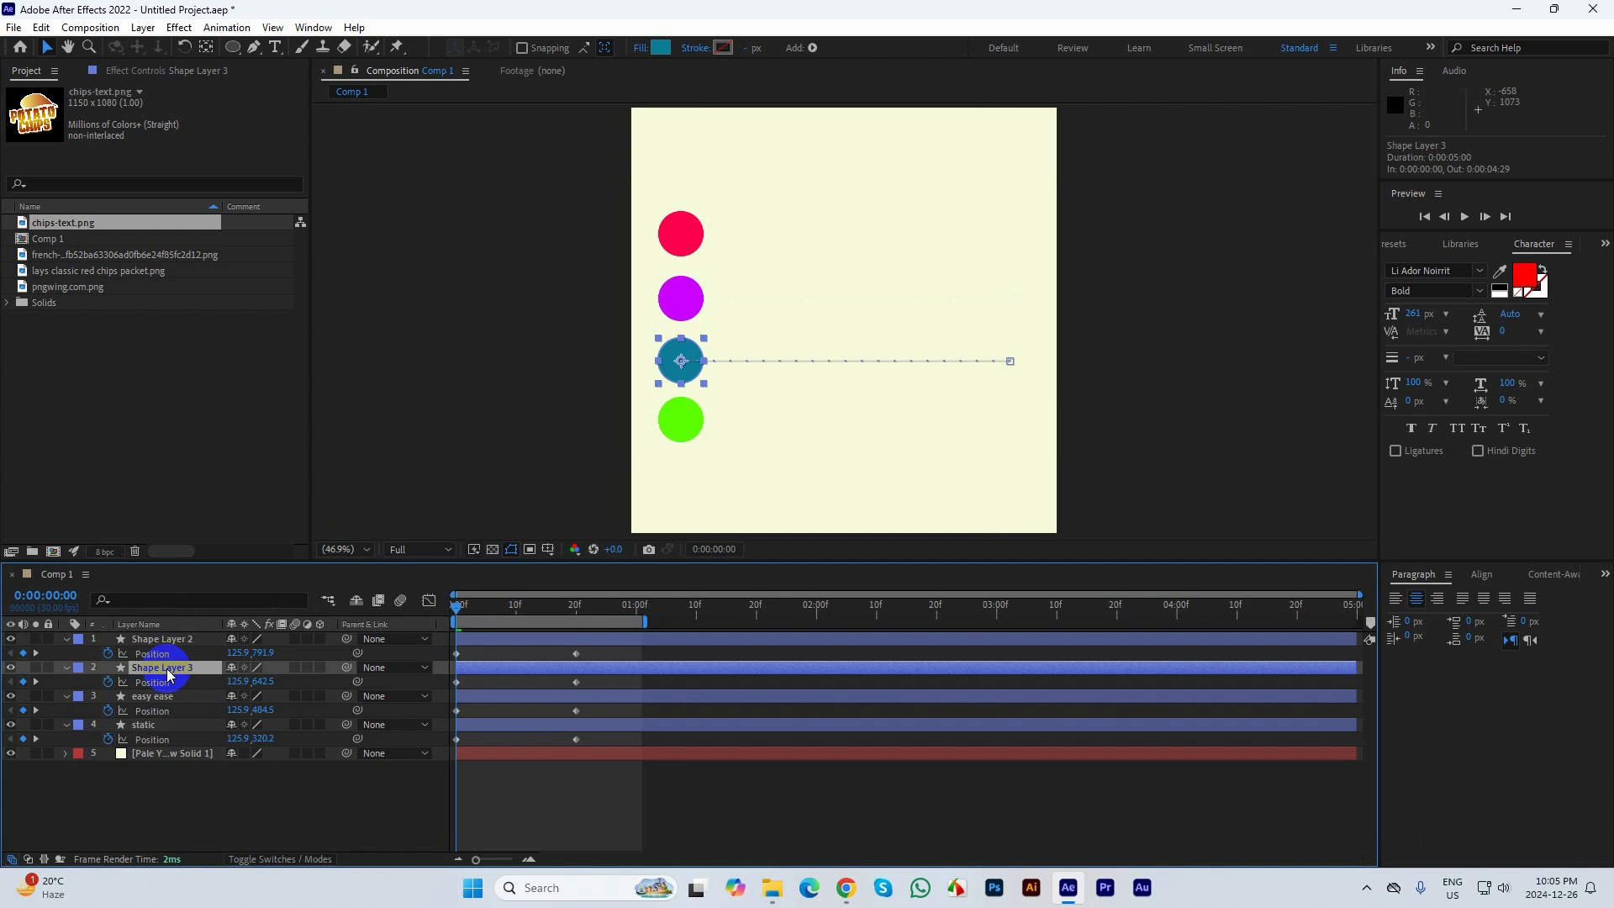
key(Return)
text(easy ease in)
key(Return)
Rename the green circle's layer as "easy ease out" and minimize the Magnifier window
click(180, 640)
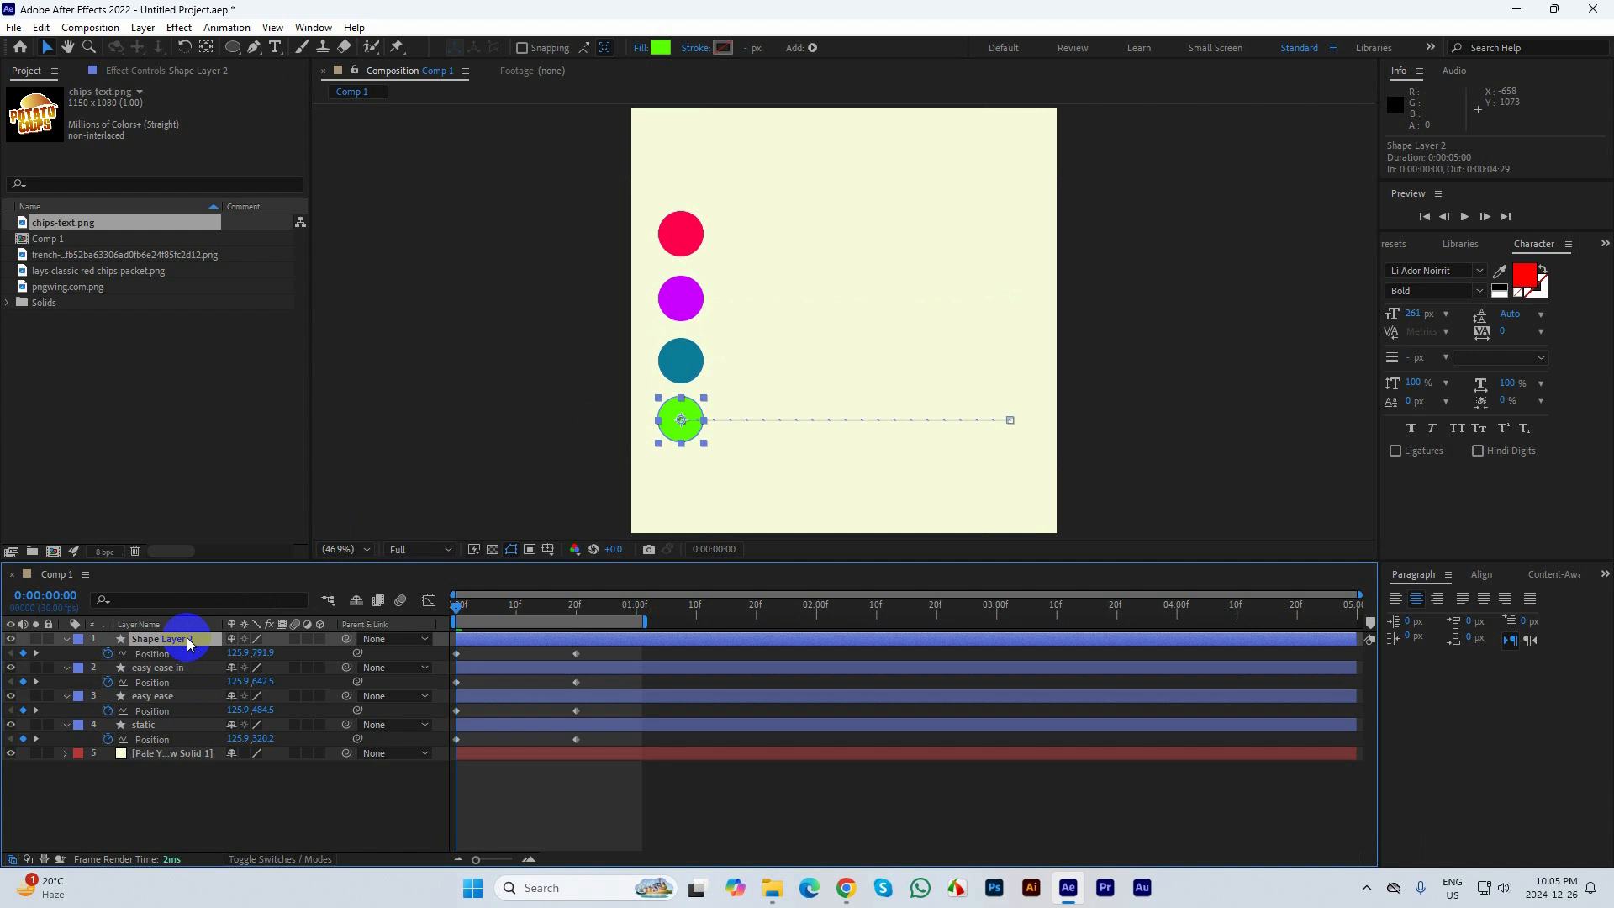
key(Return)
text(easy ea)
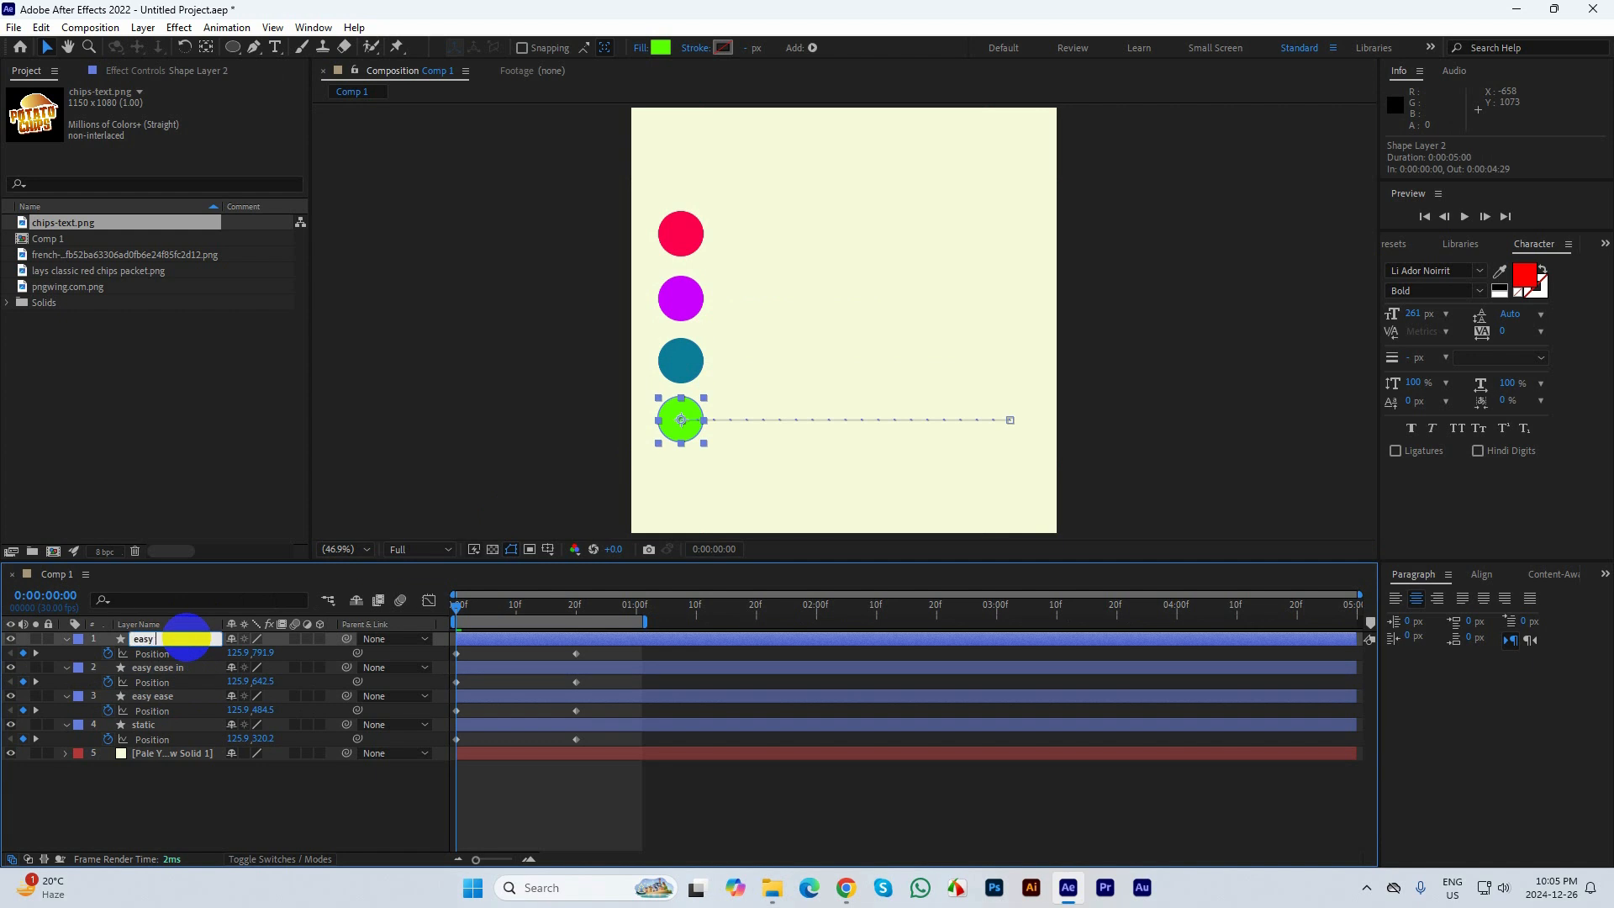
text(se out)
click(159, 795)
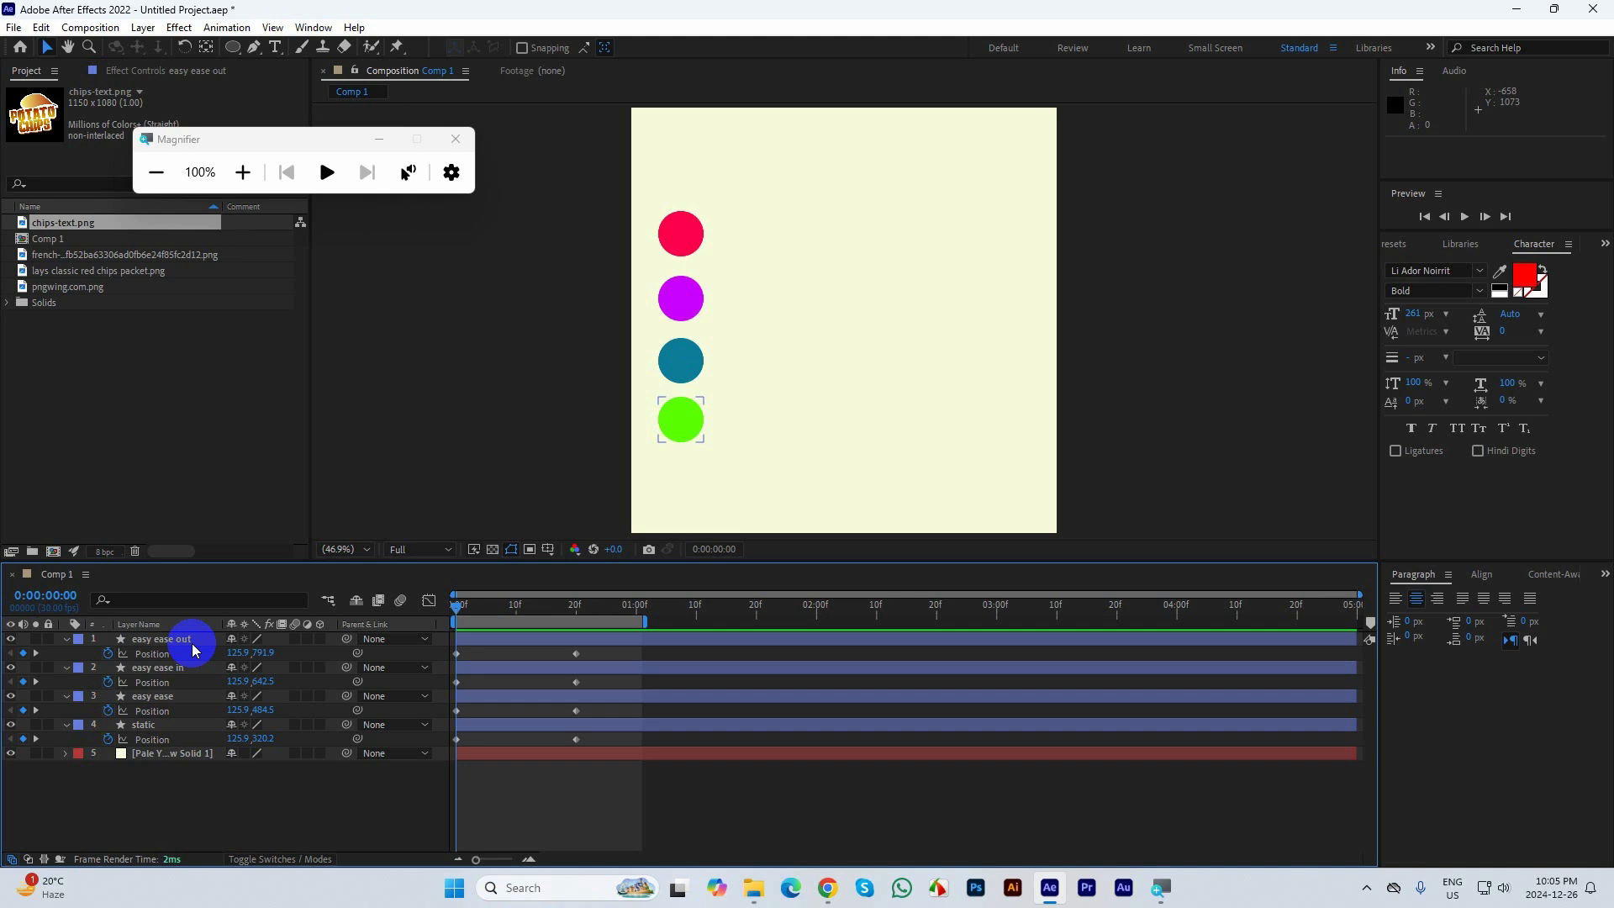
click(378, 138)
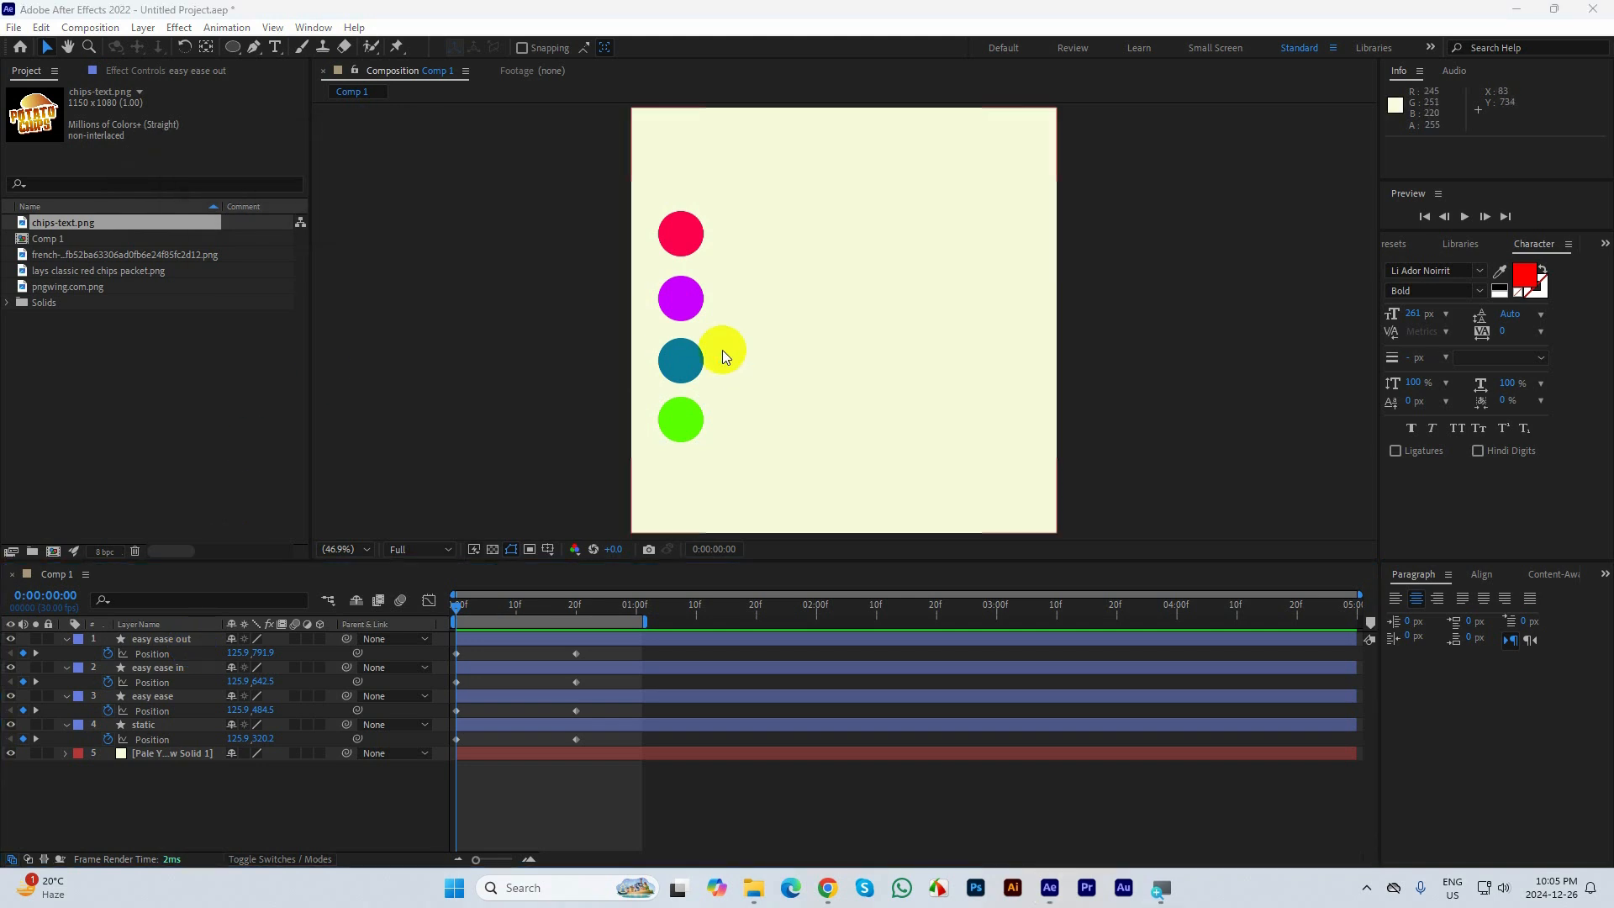
Try easing the easy ease in layer's two Position keyframes and undo it
click(682, 227)
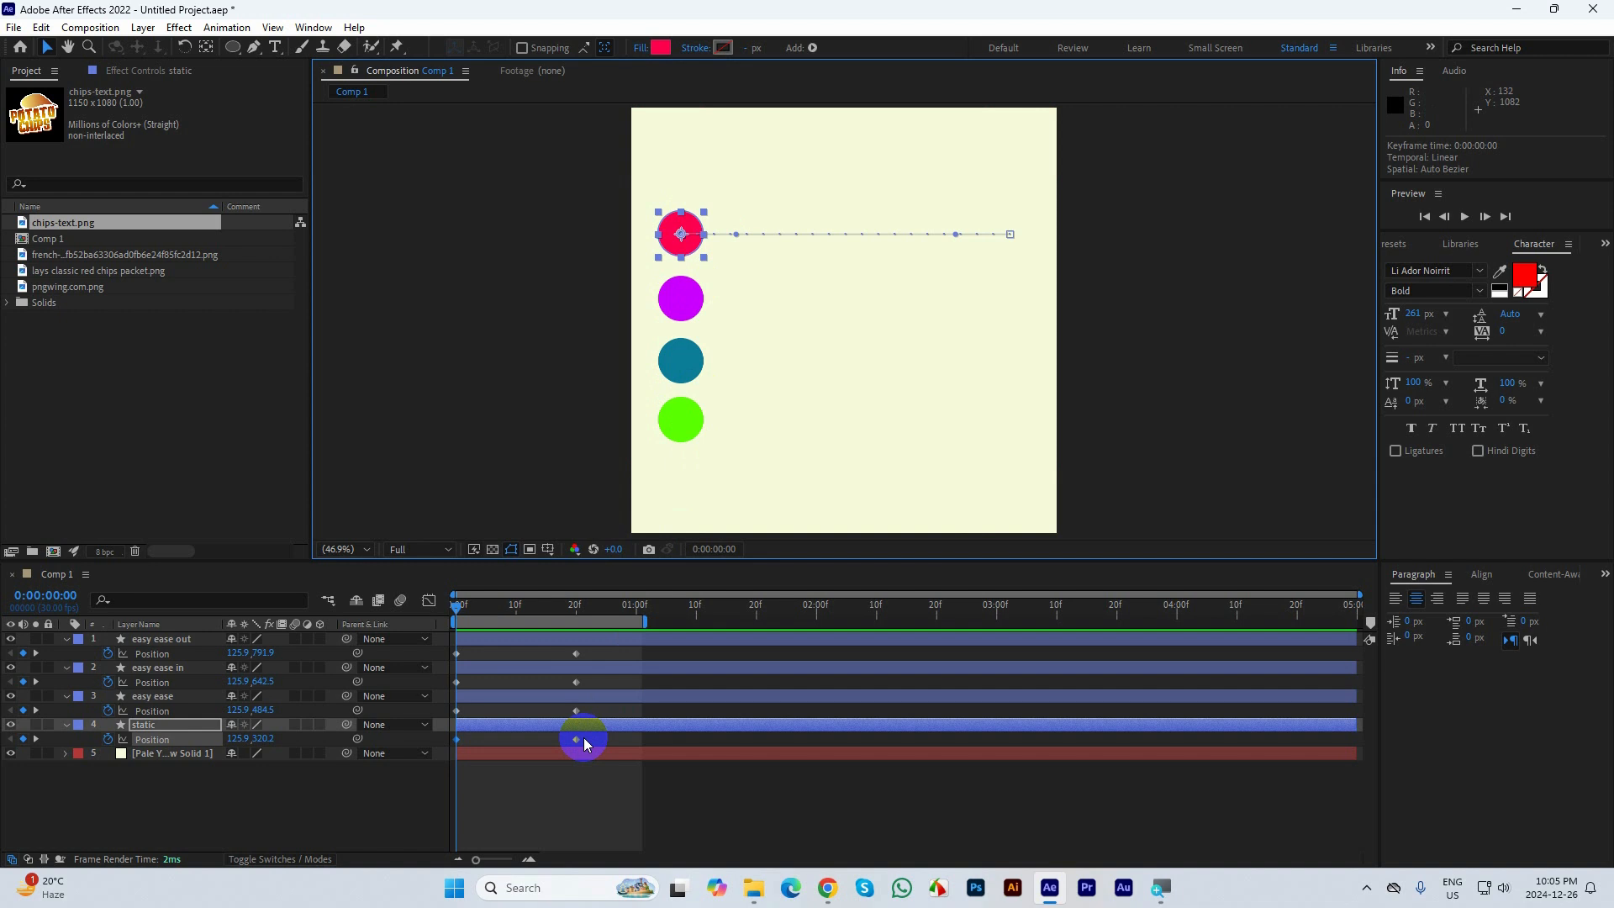
click(175, 699)
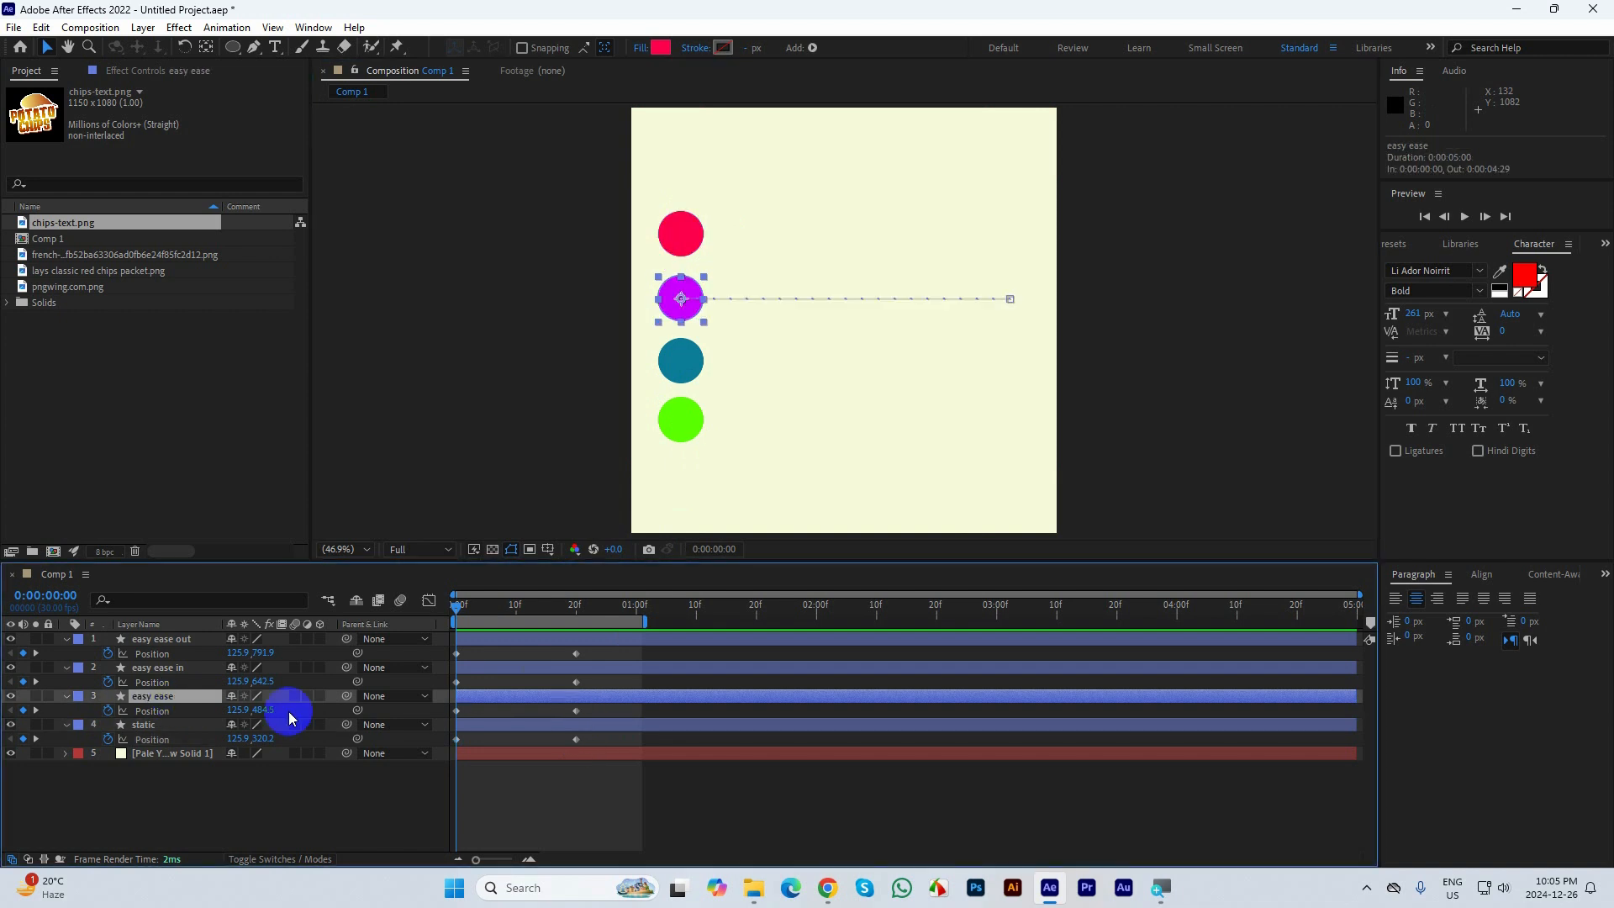
click(577, 710)
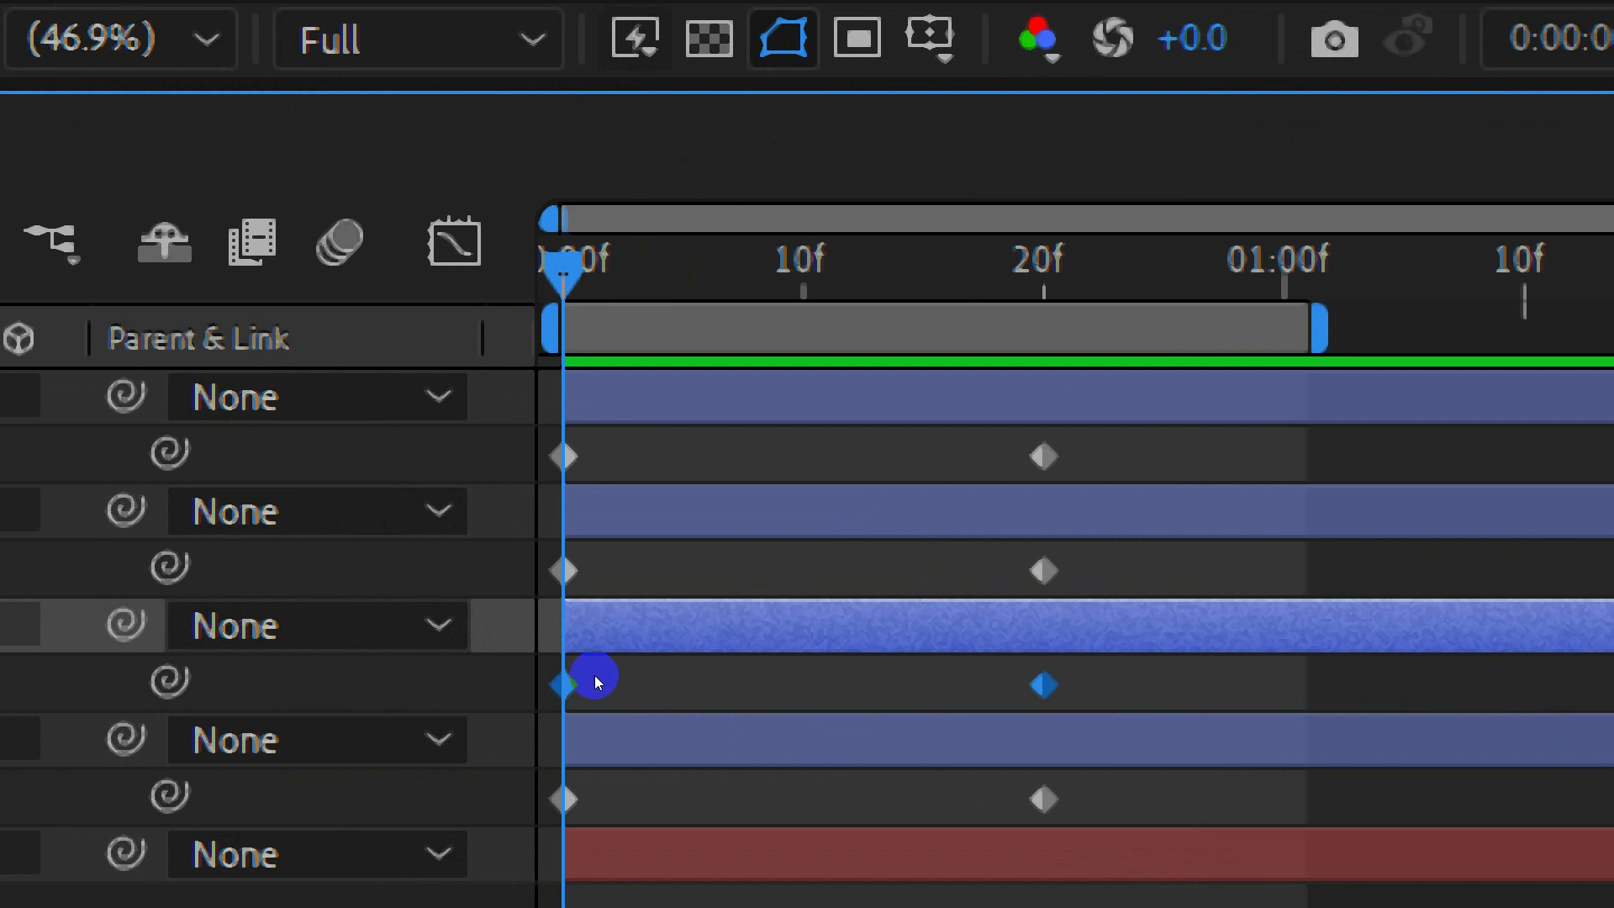
drag(1120, 686, 444, 715)
key(ctrl+z)
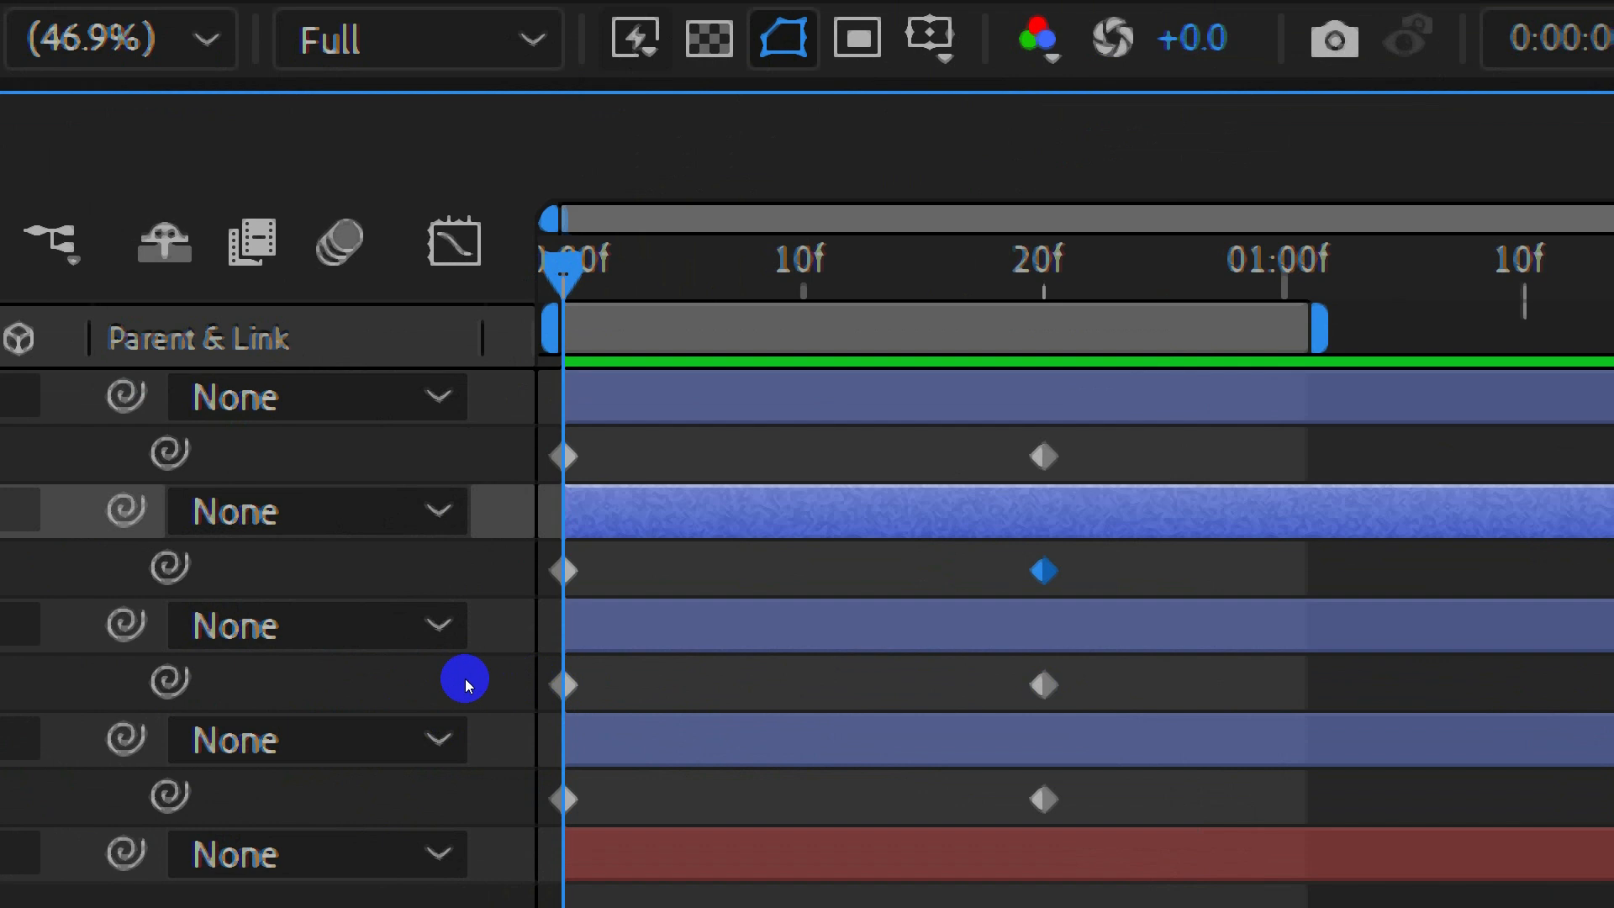
key(ctrl+z)
key(ctrl+z)
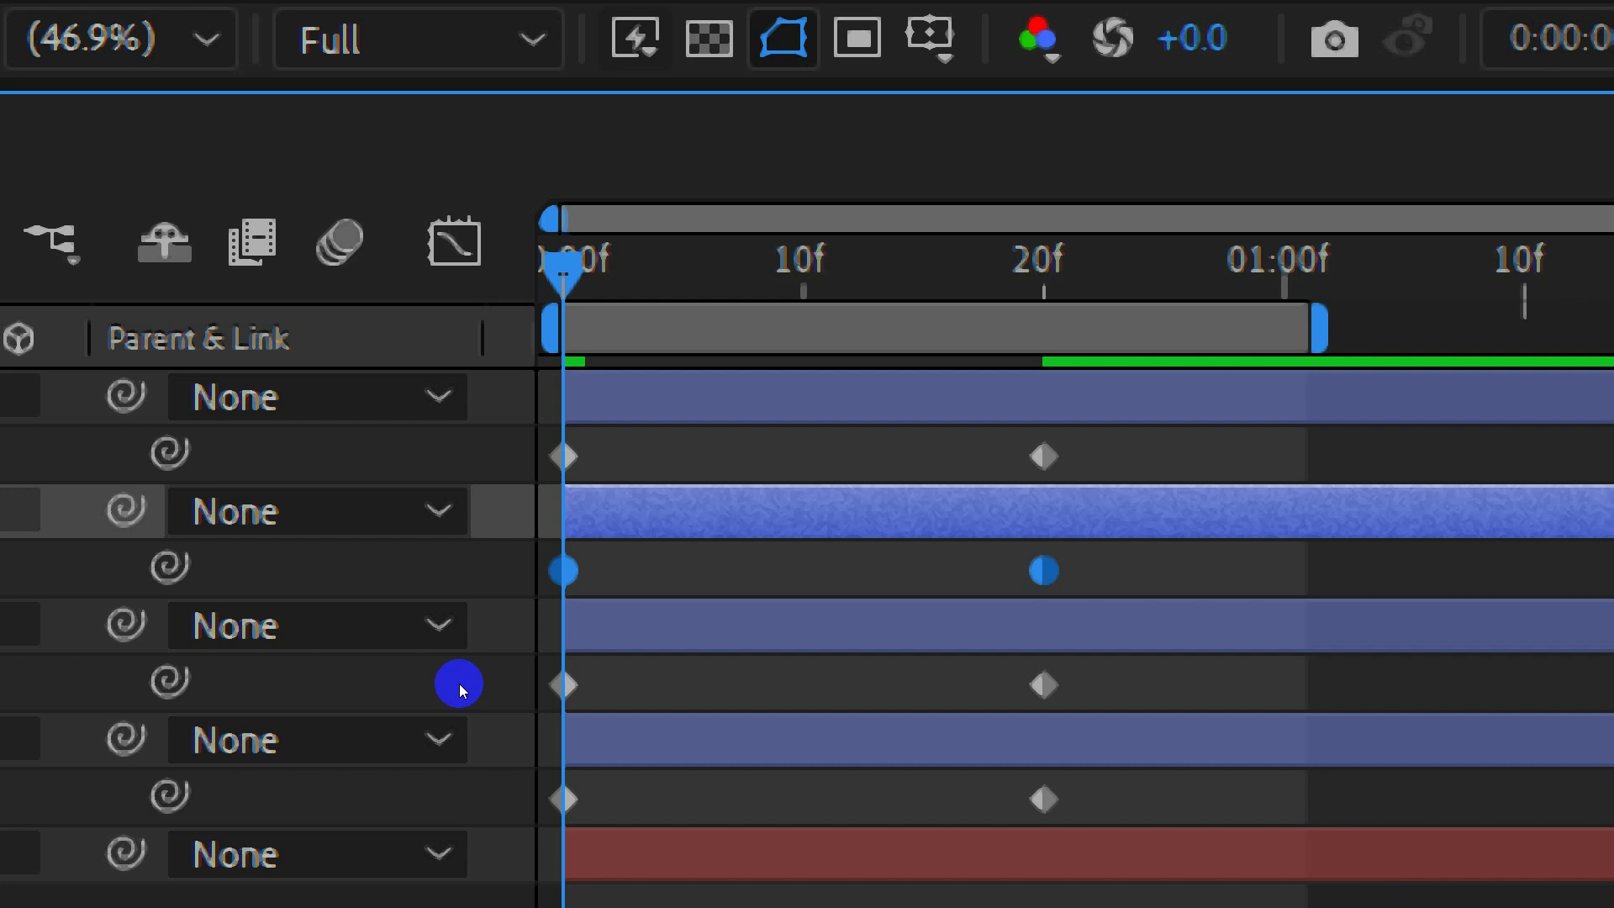
key(ctrl+z)
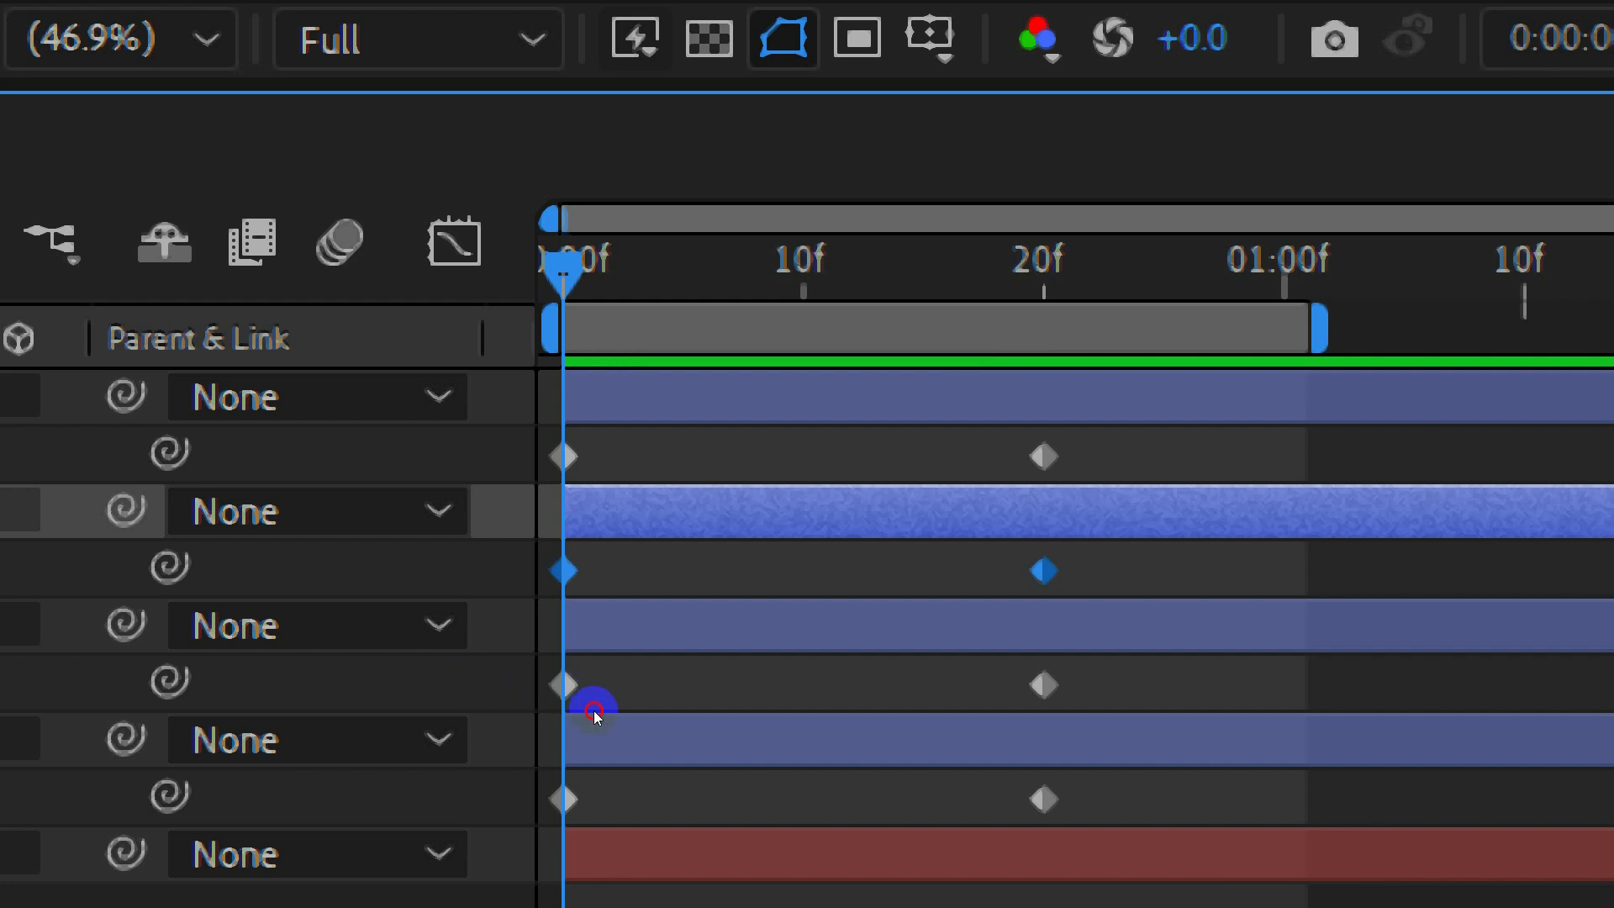
drag(1114, 682, 452, 720)
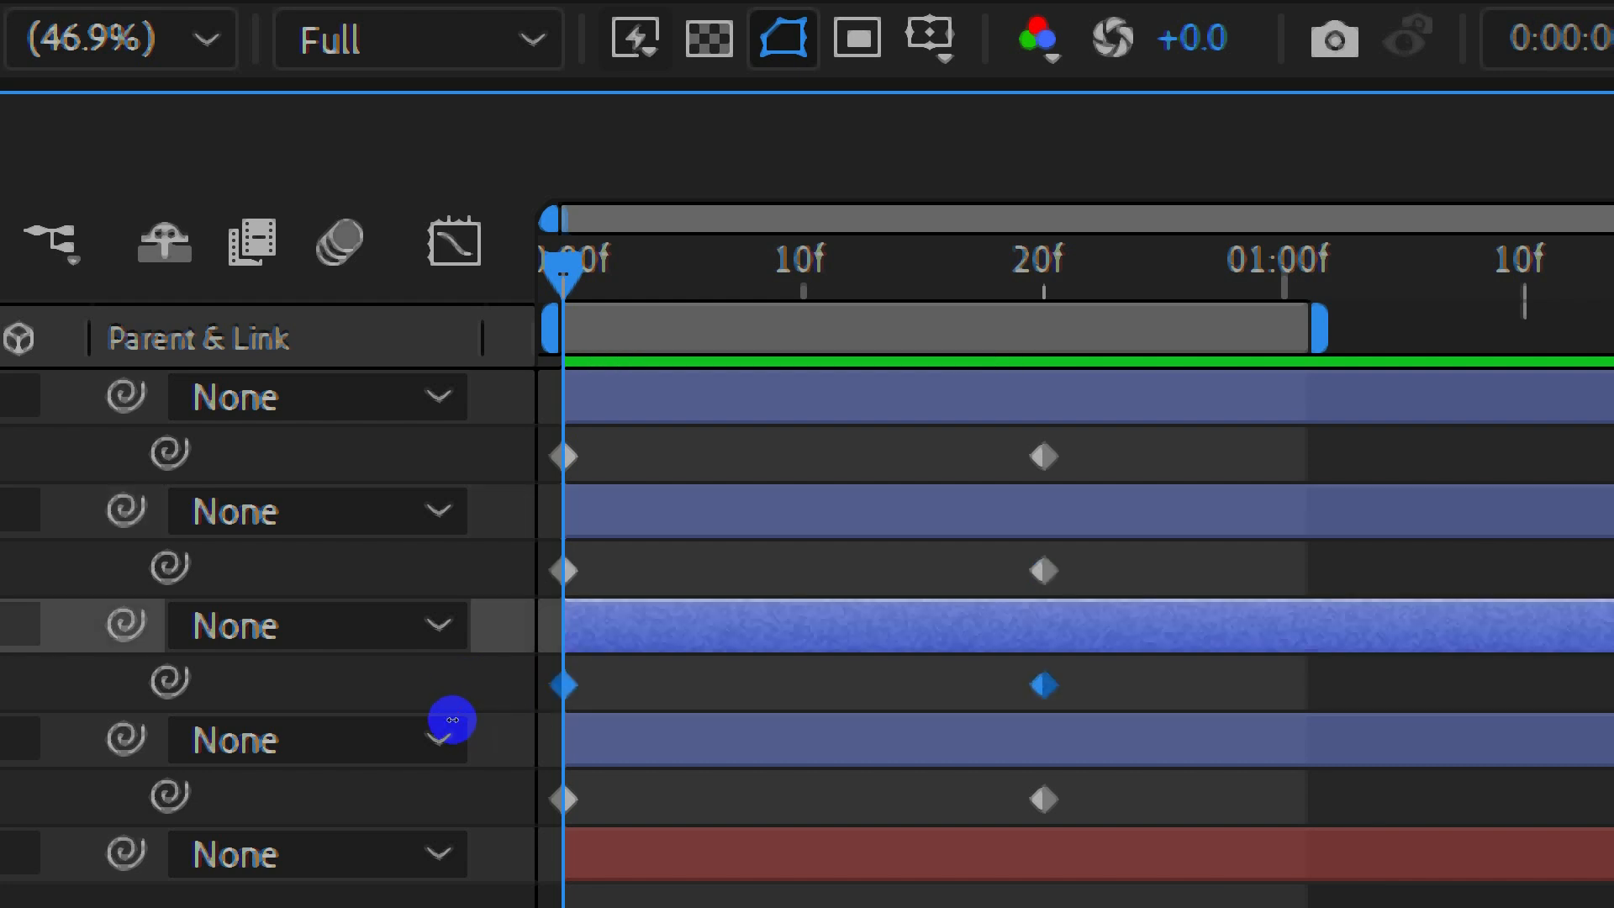
right_click(578, 714)
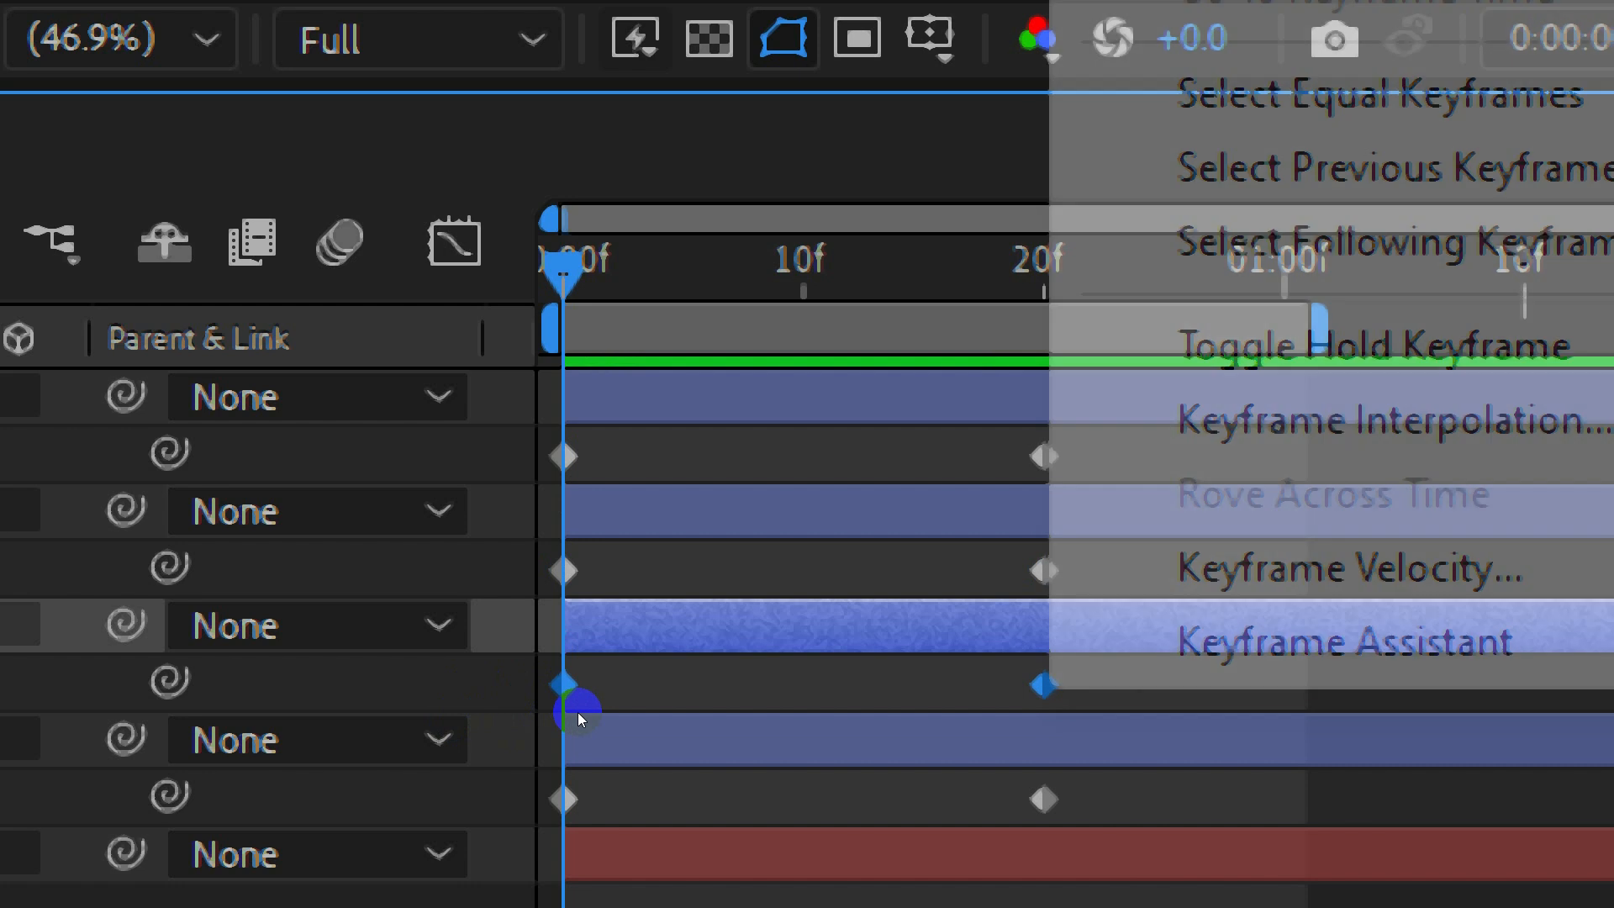
key(Up)
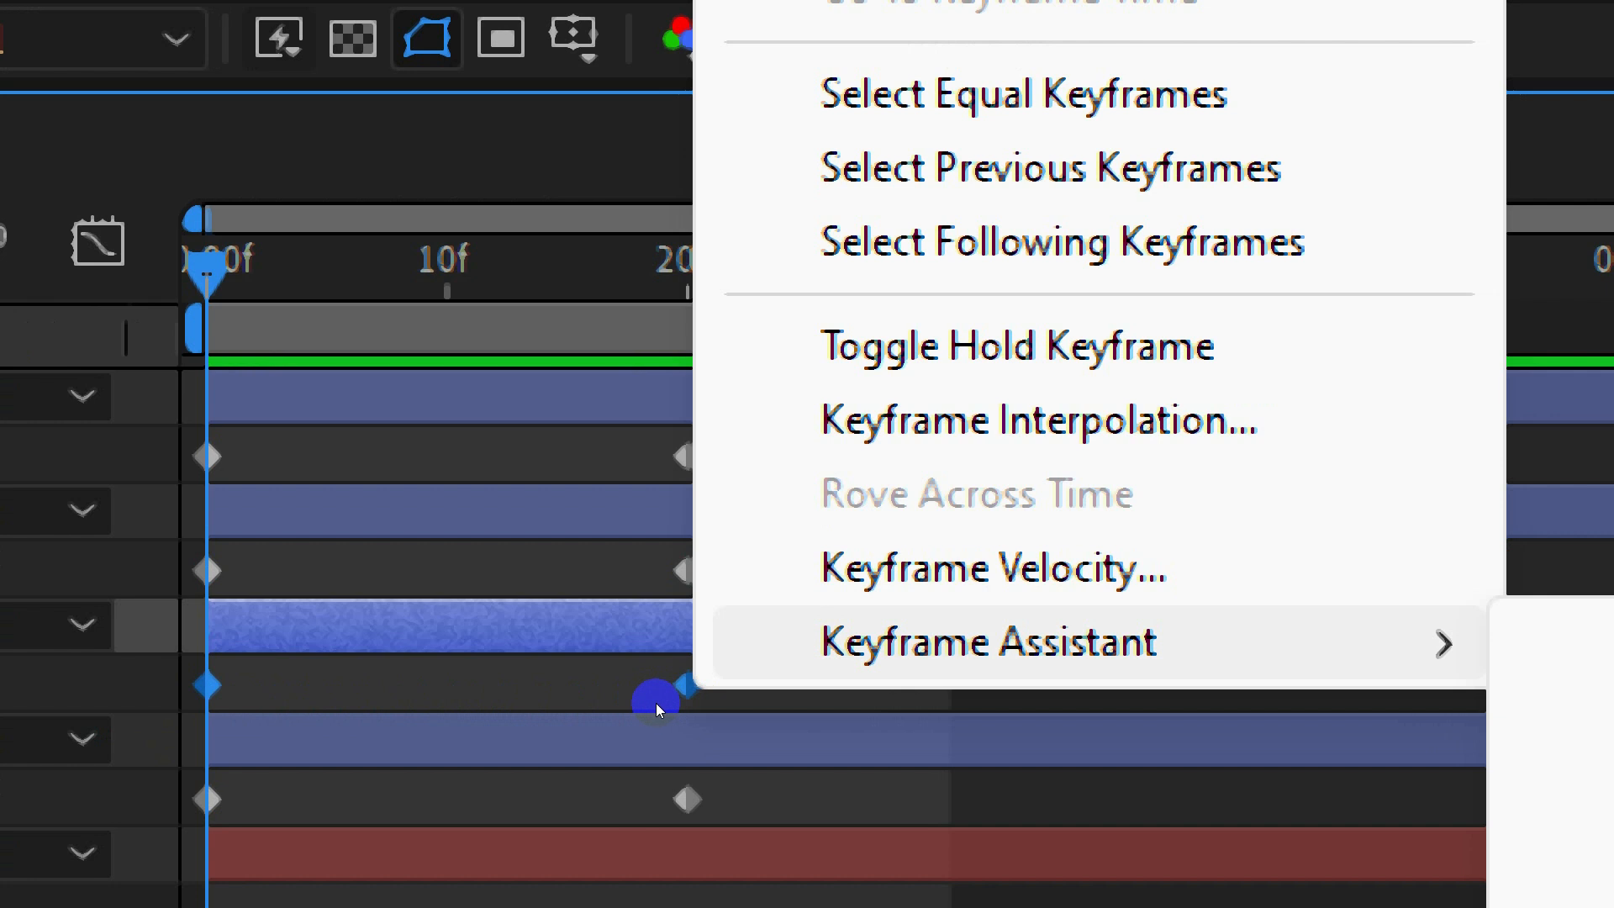
right_click(574, 712)
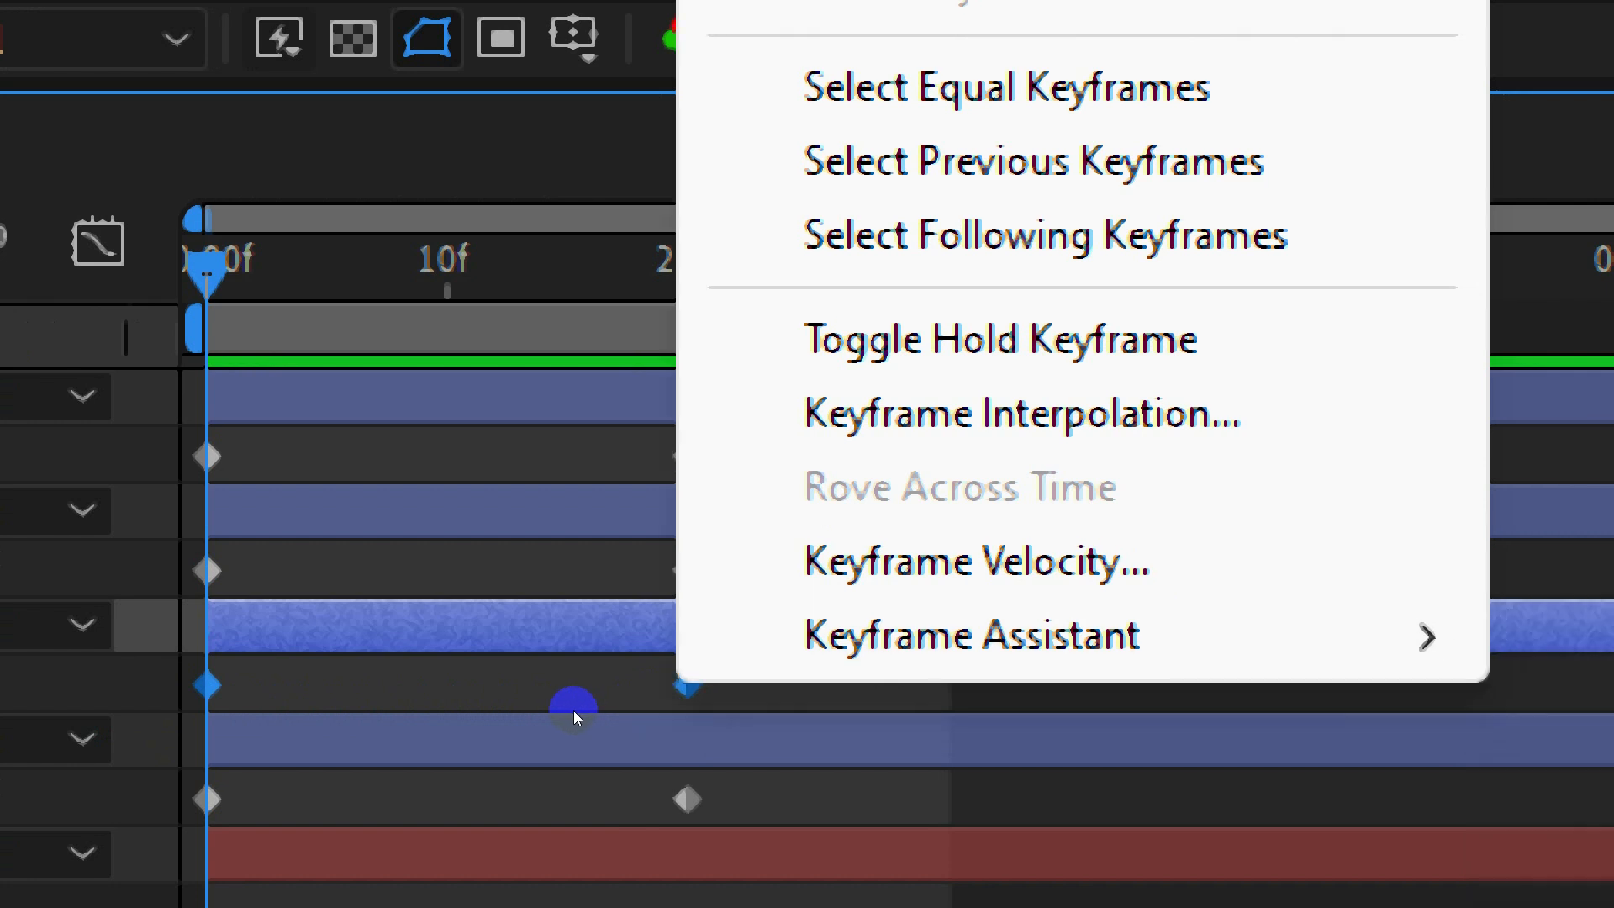
right_click(538, 710)
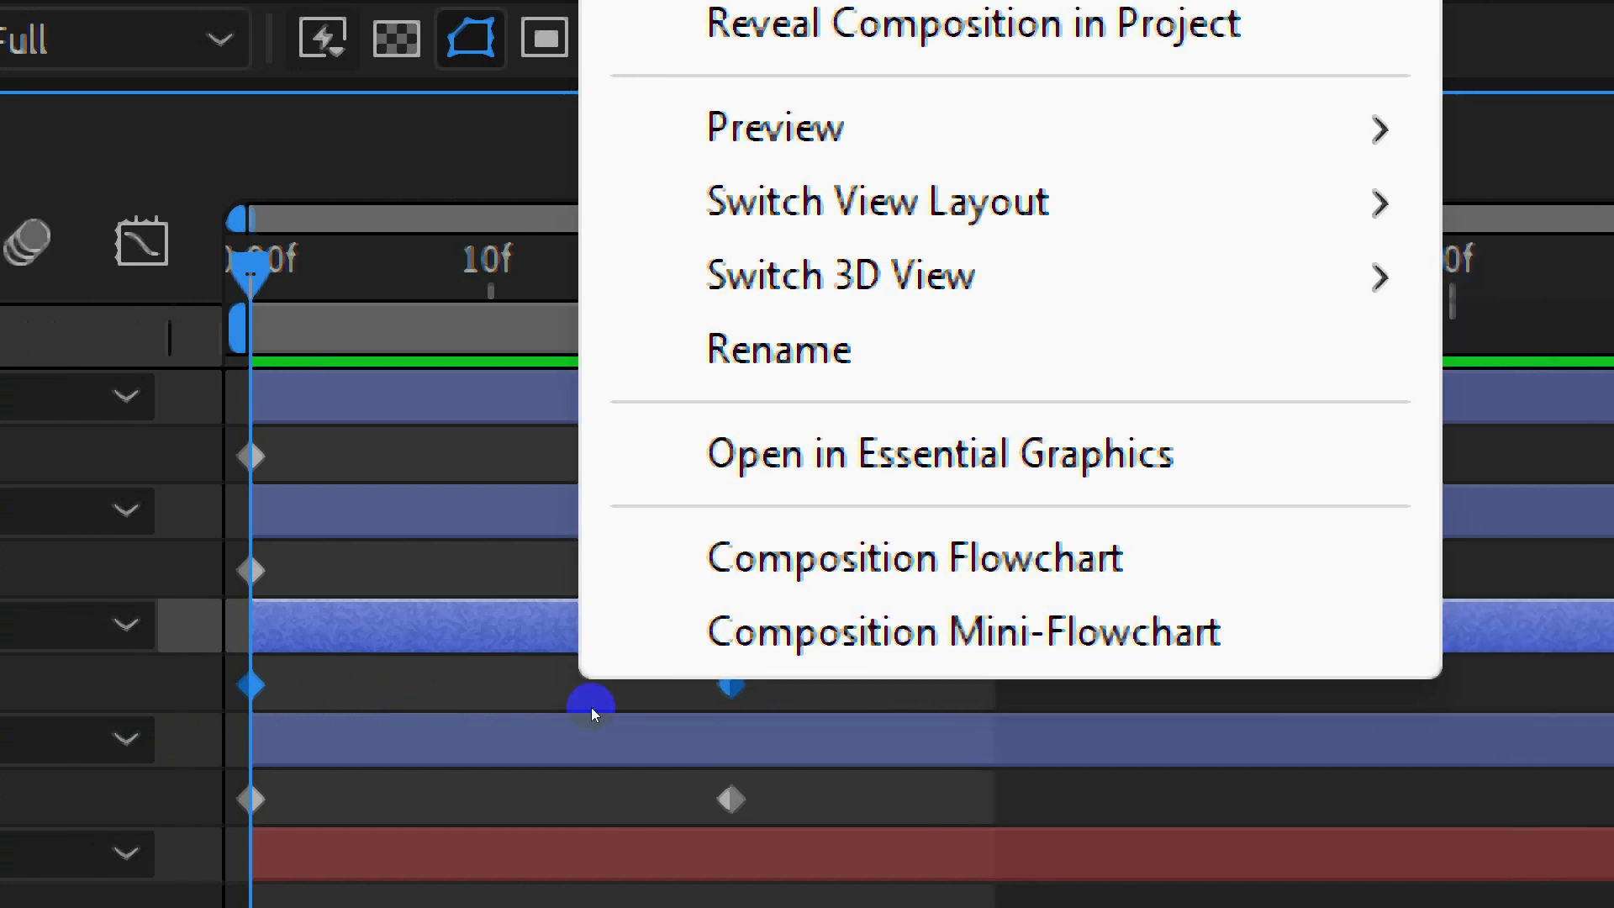
right_click(577, 713)
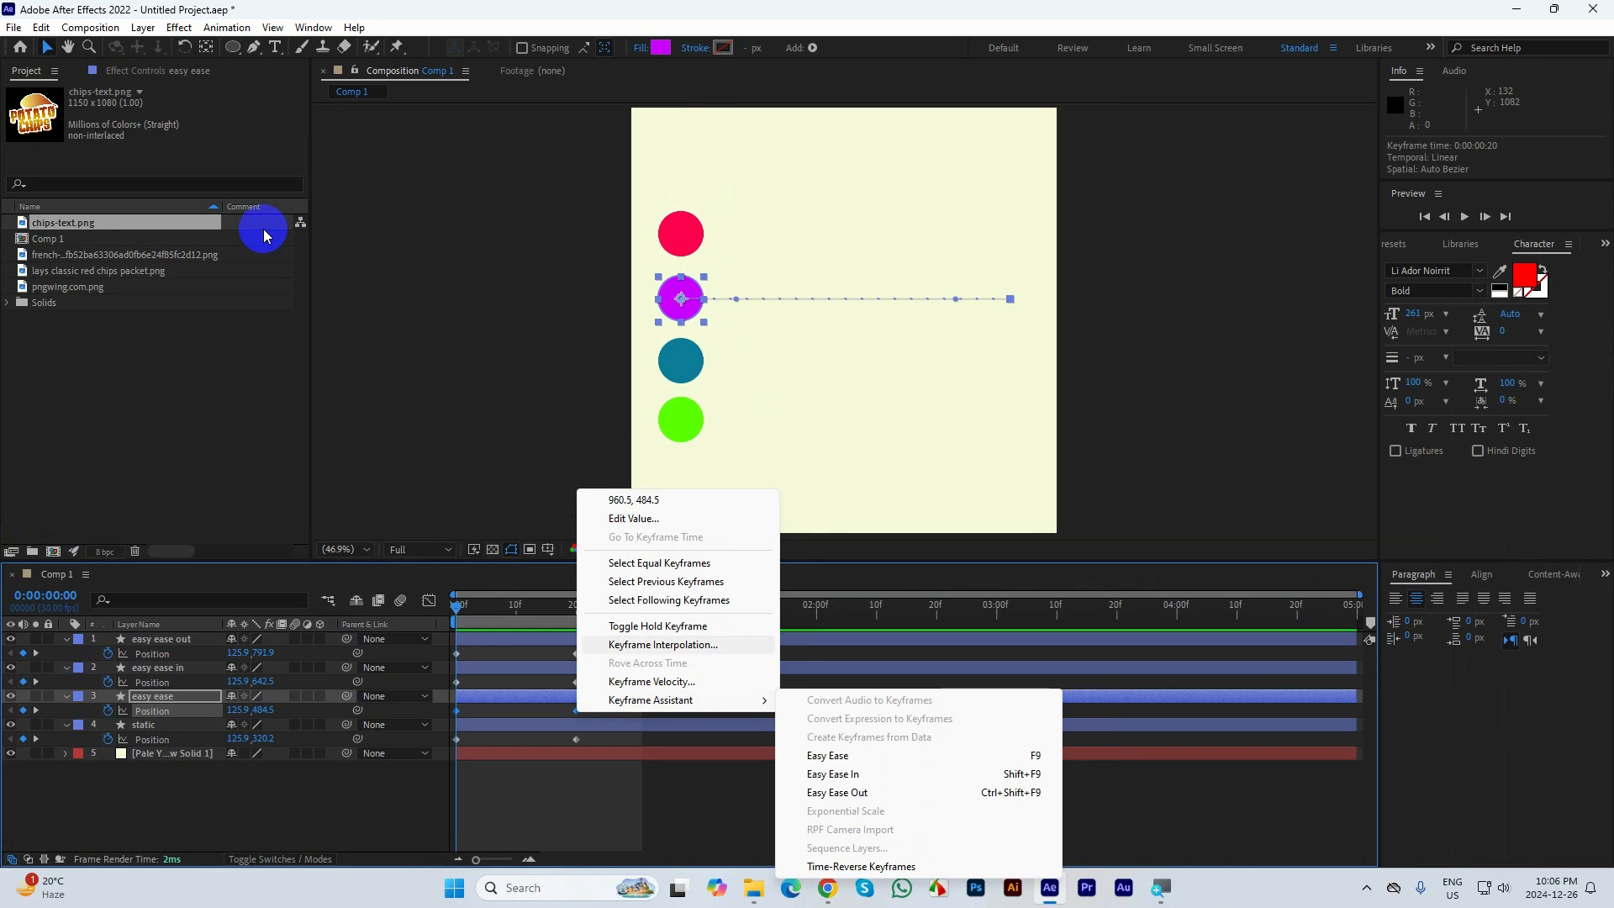
click(148, 27)
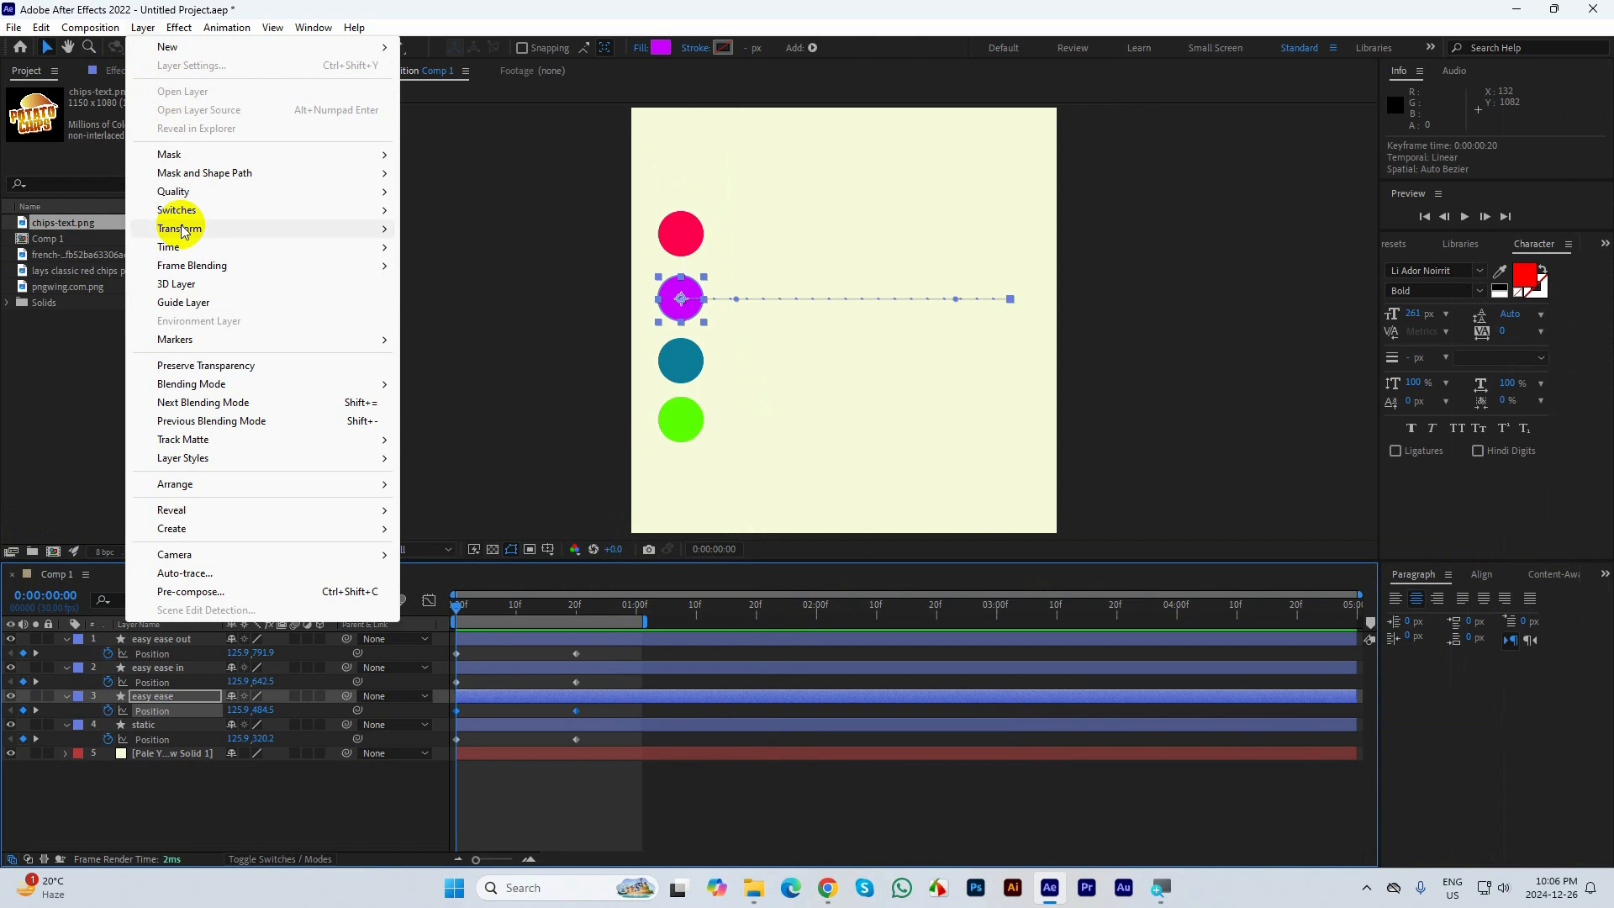
mouse_move(183, 231)
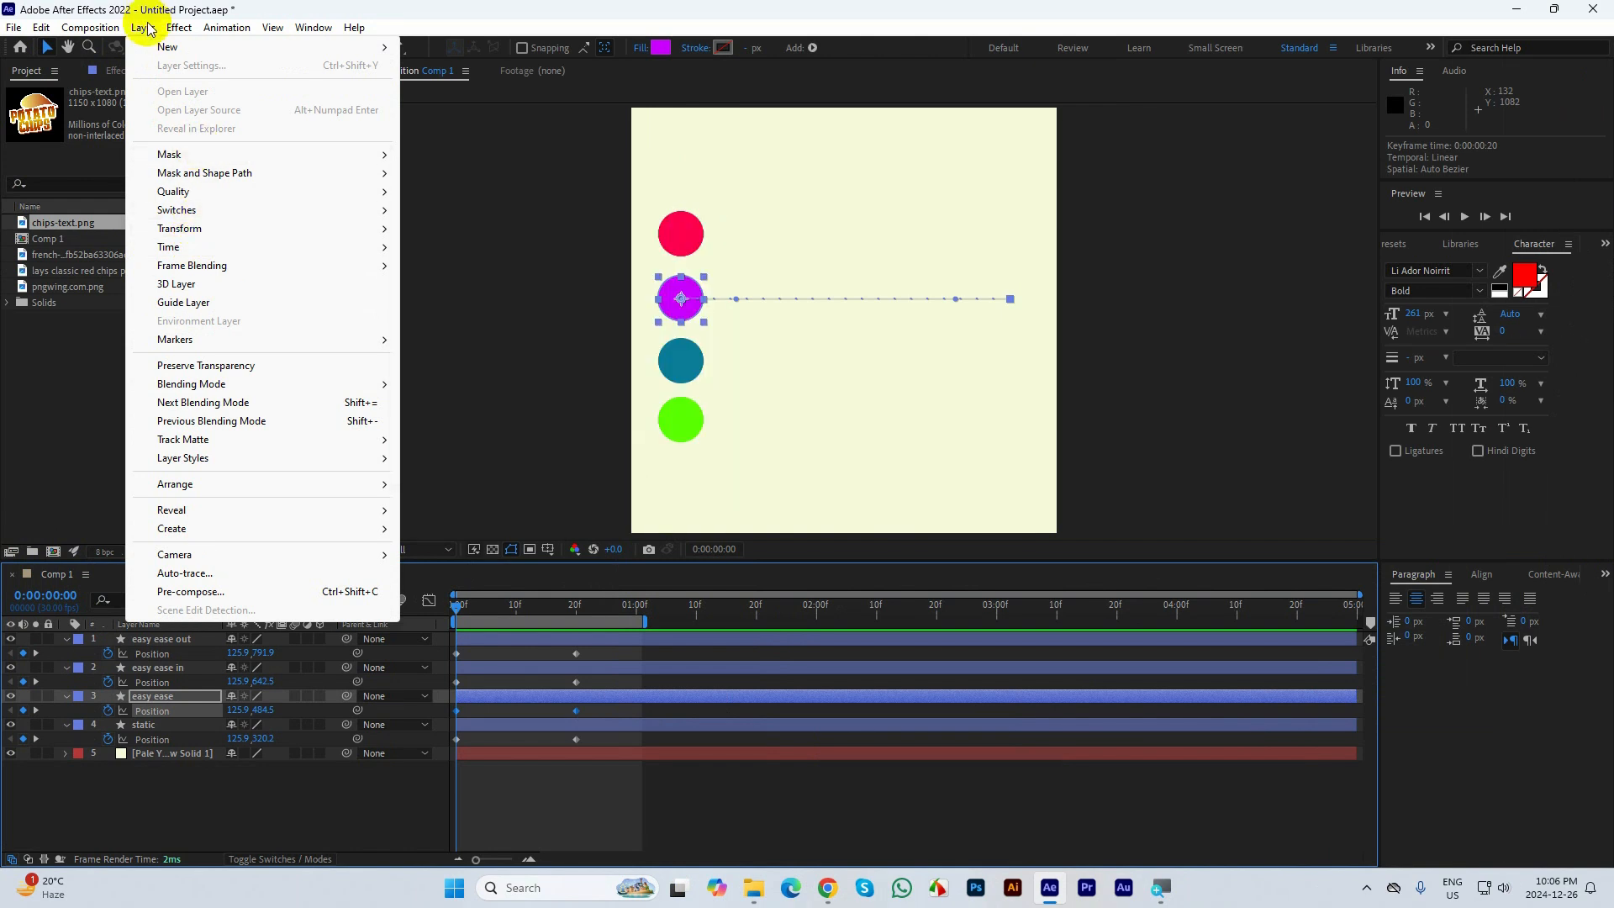
mouse_move(172, 30)
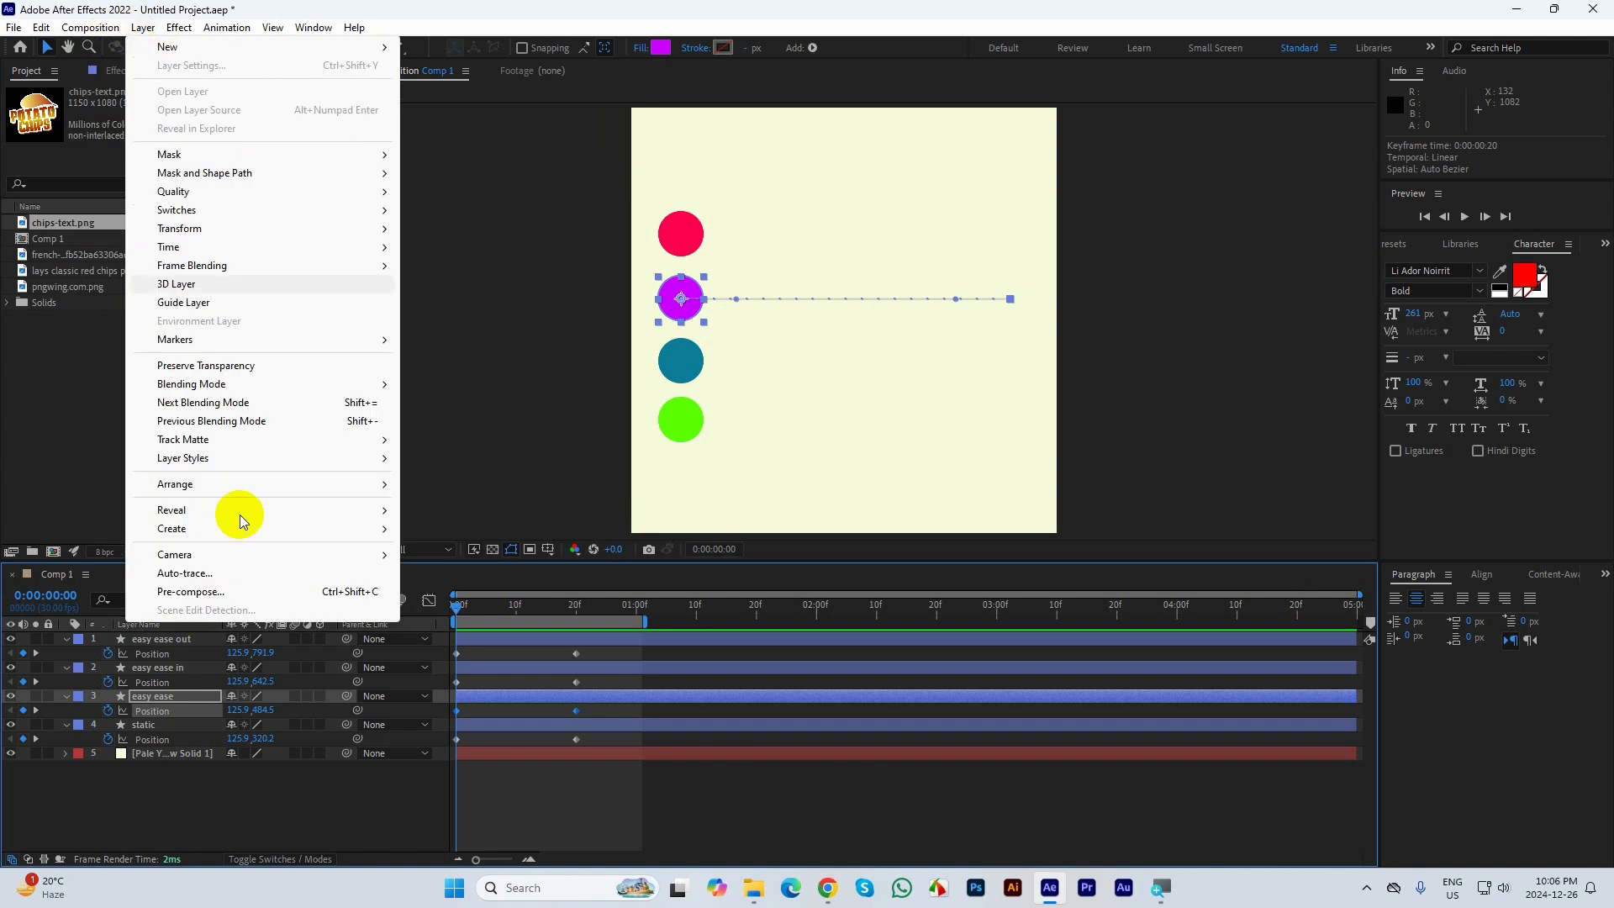
click(223, 799)
click(147, 694)
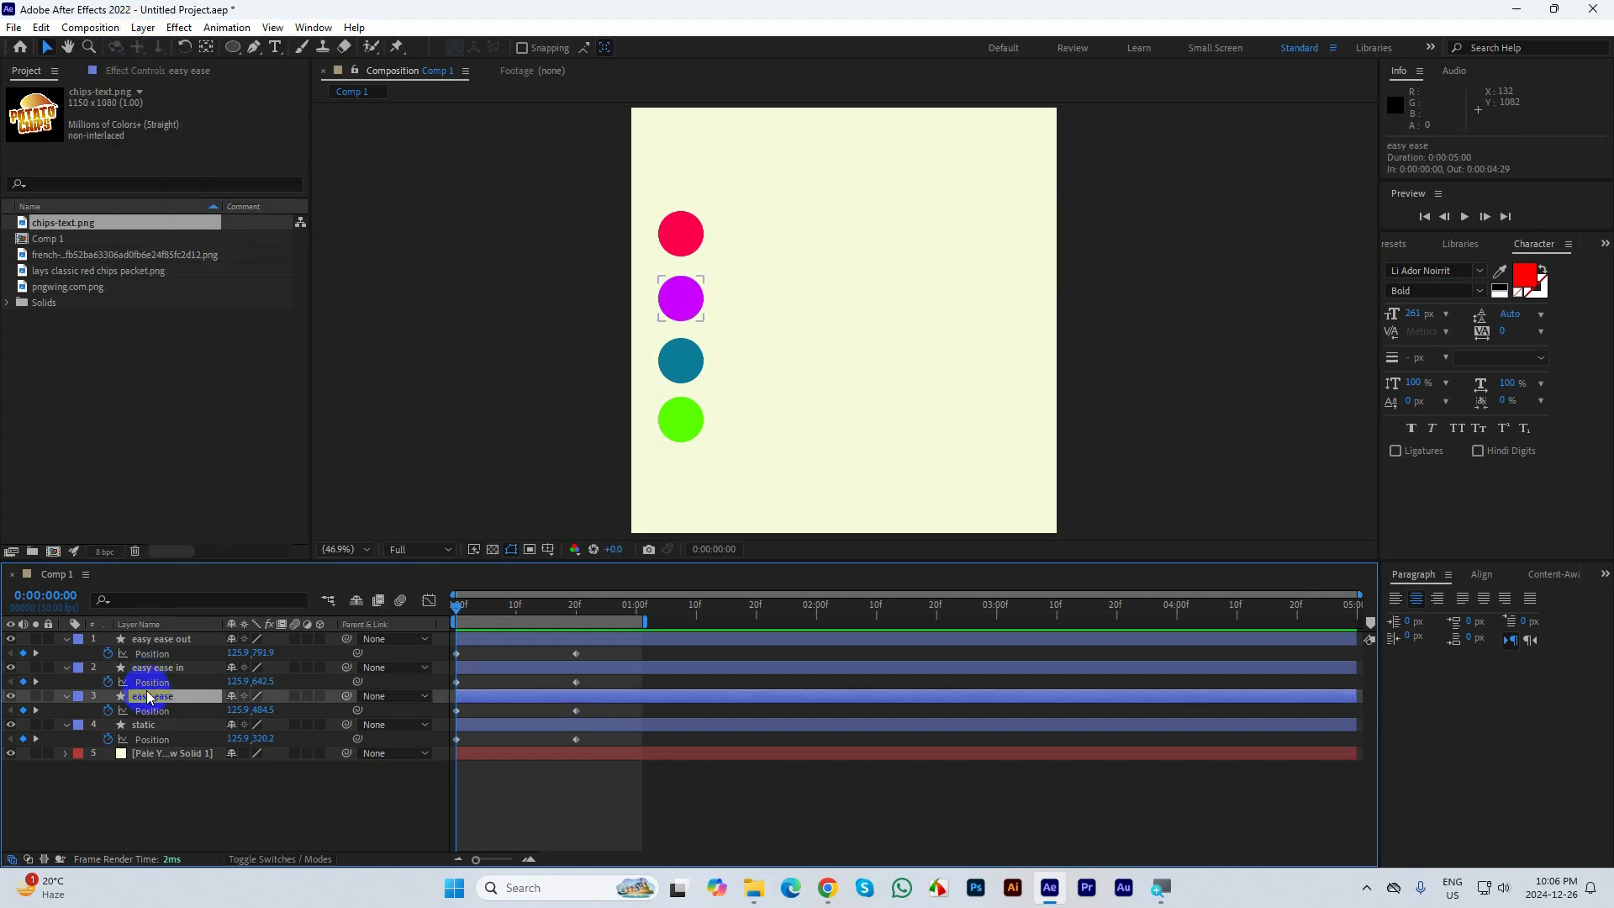
right_click(147, 695)
mouse_move(224, 455)
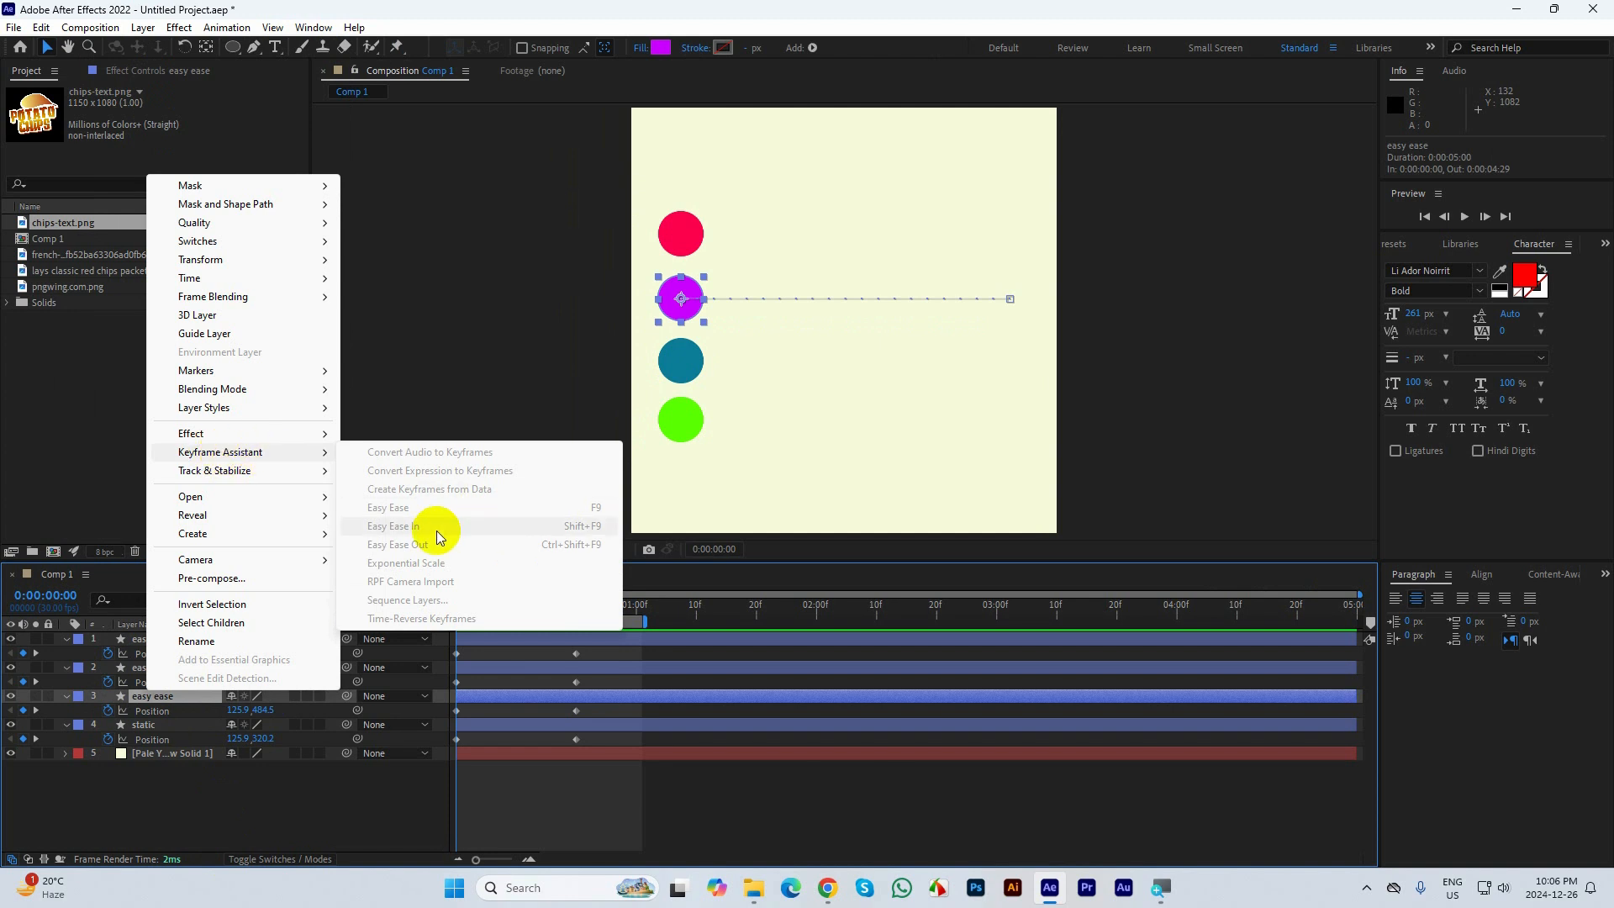
Apply Easy Ease to both Position keyframes of the easy ease layer
click(594, 709)
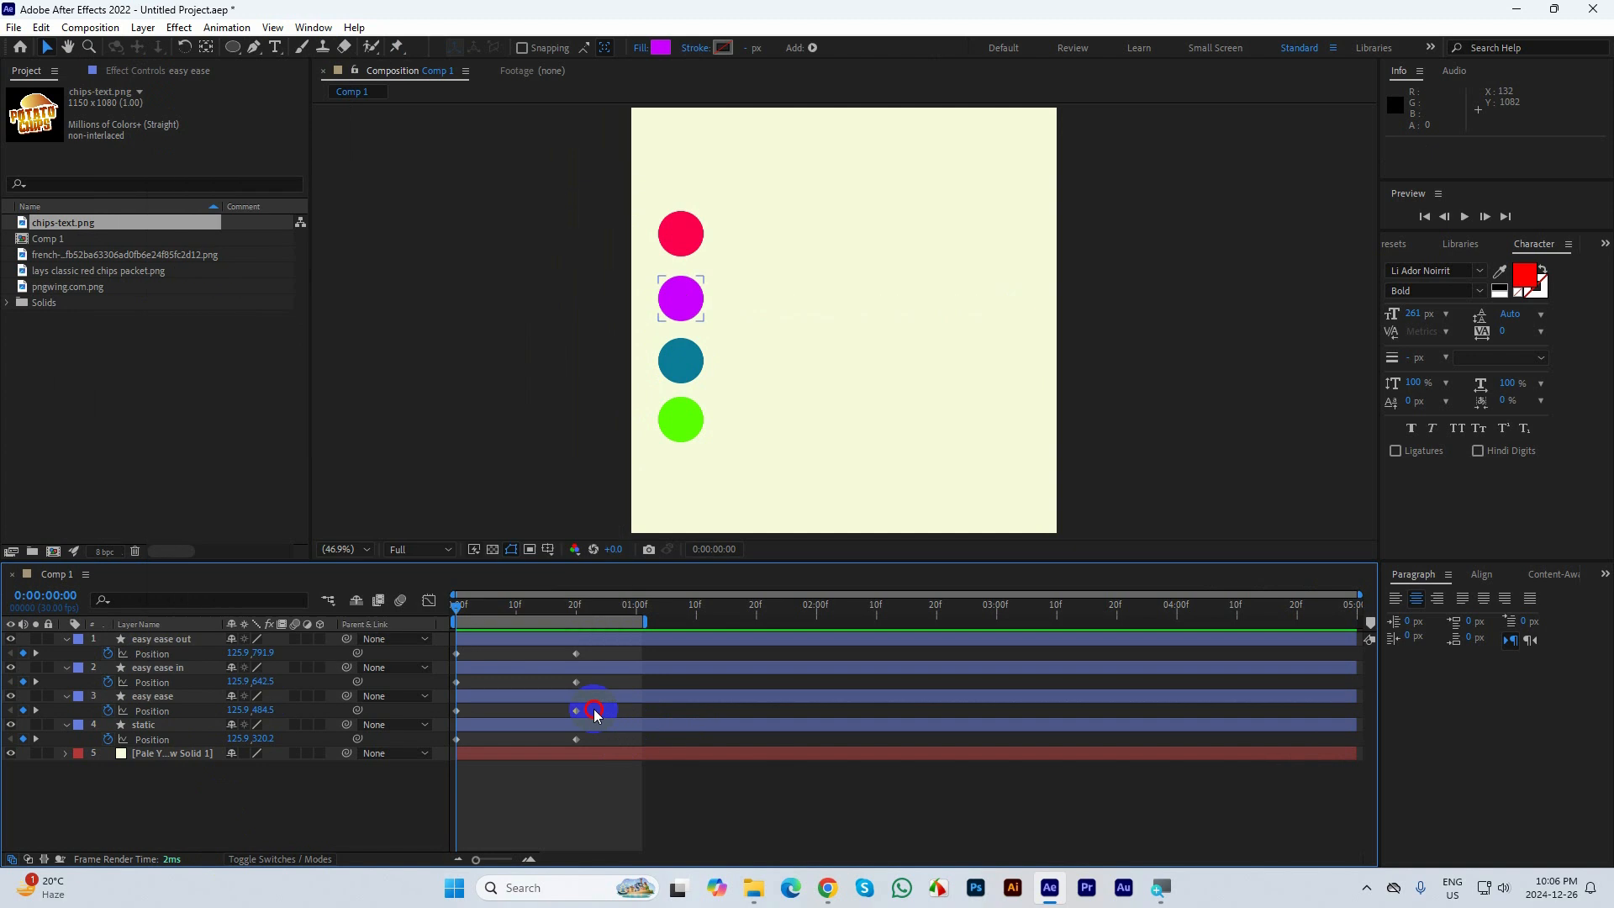
drag(593, 709, 505, 716)
right_click(575, 710)
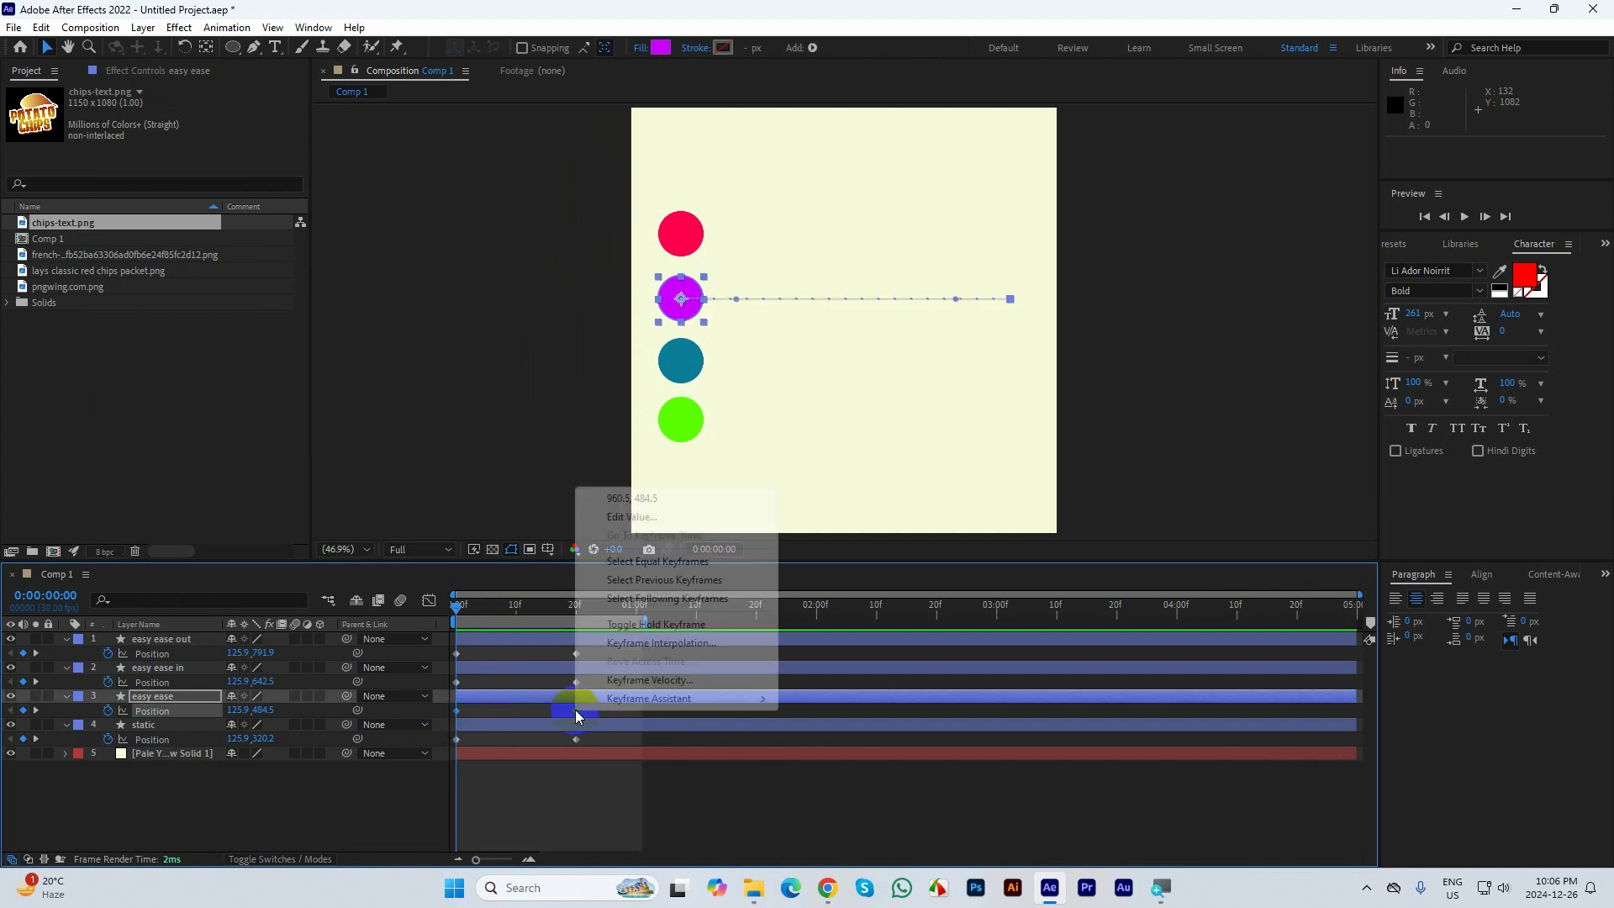
mouse_move(658, 705)
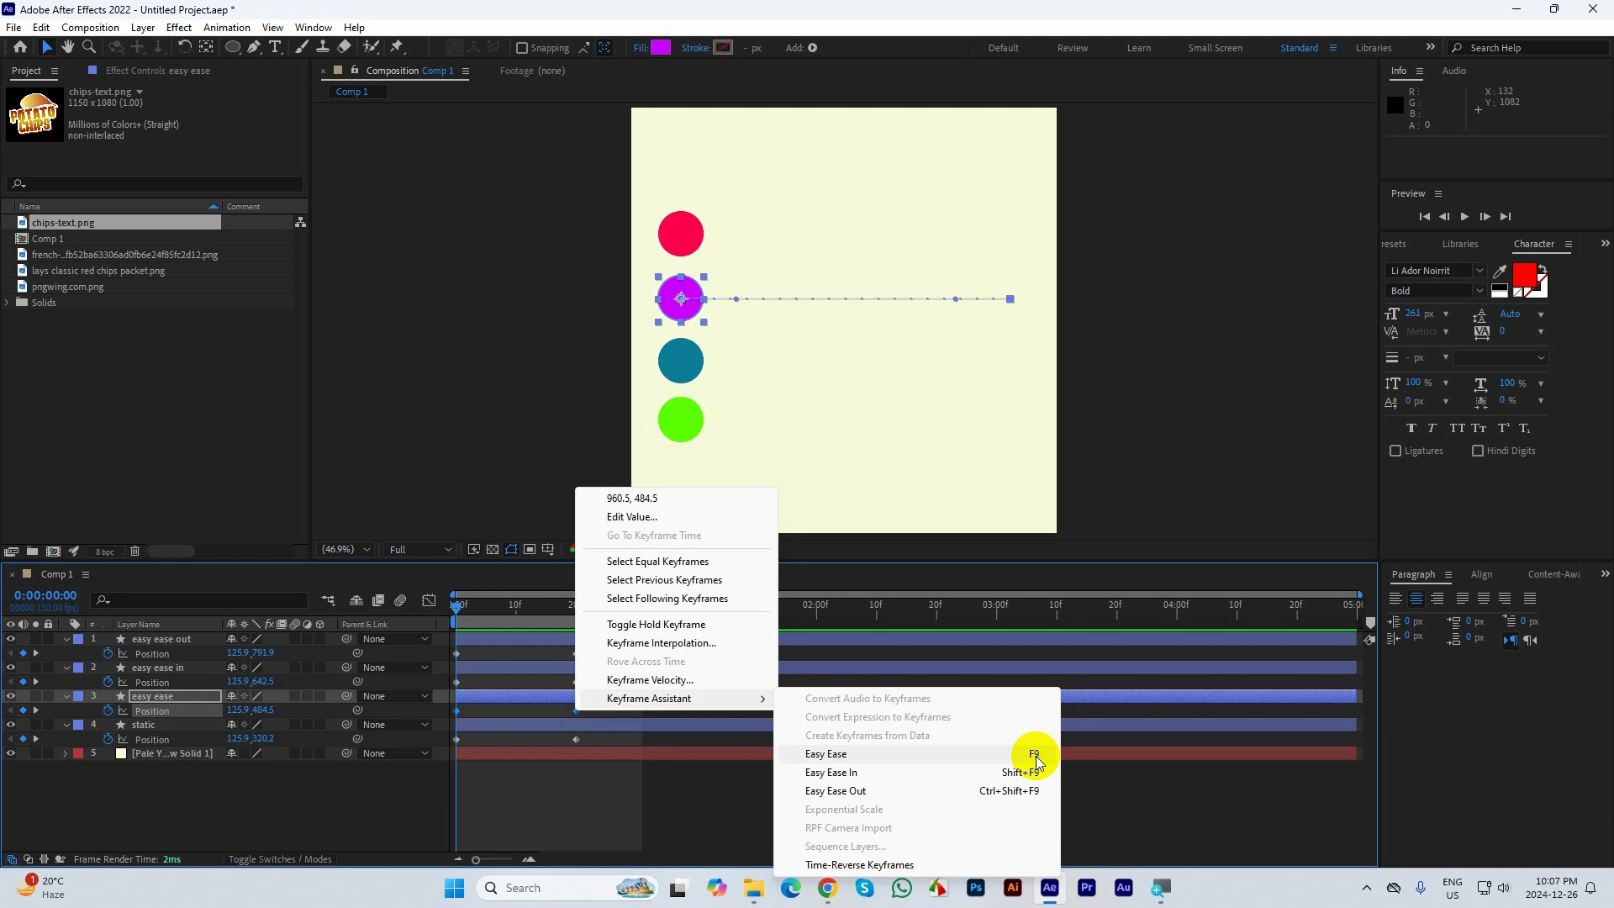
click(886, 751)
Apply Easy Ease In to both Position keyframes of the easy ease in layer
drag(622, 679, 426, 686)
click(575, 681)
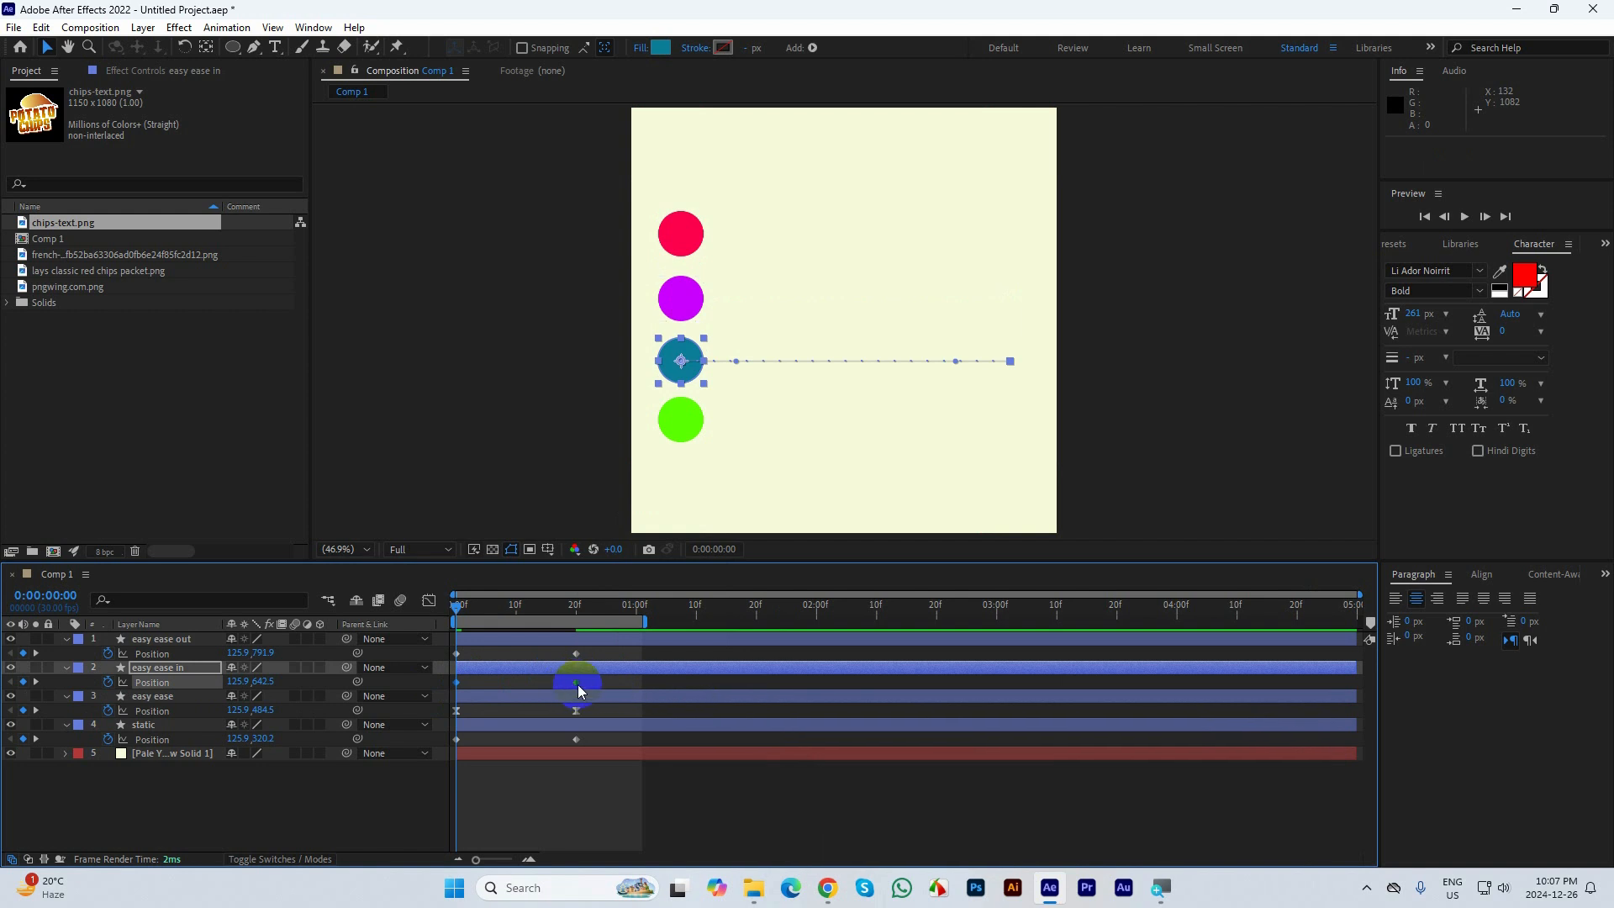
right_click(577, 685)
click(659, 673)
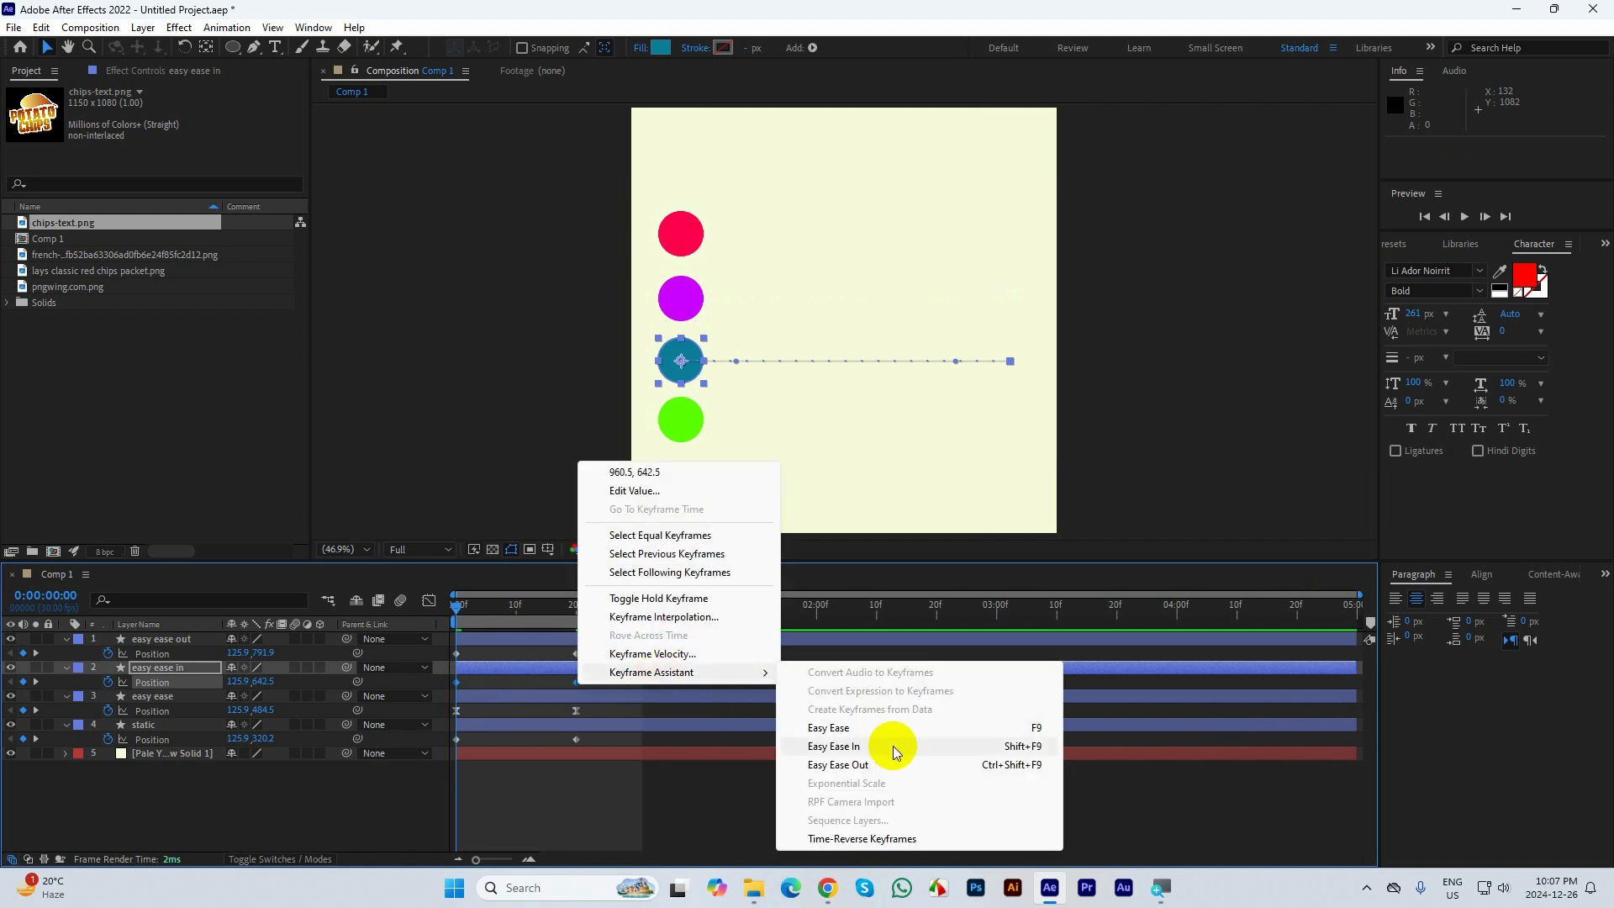
click(893, 745)
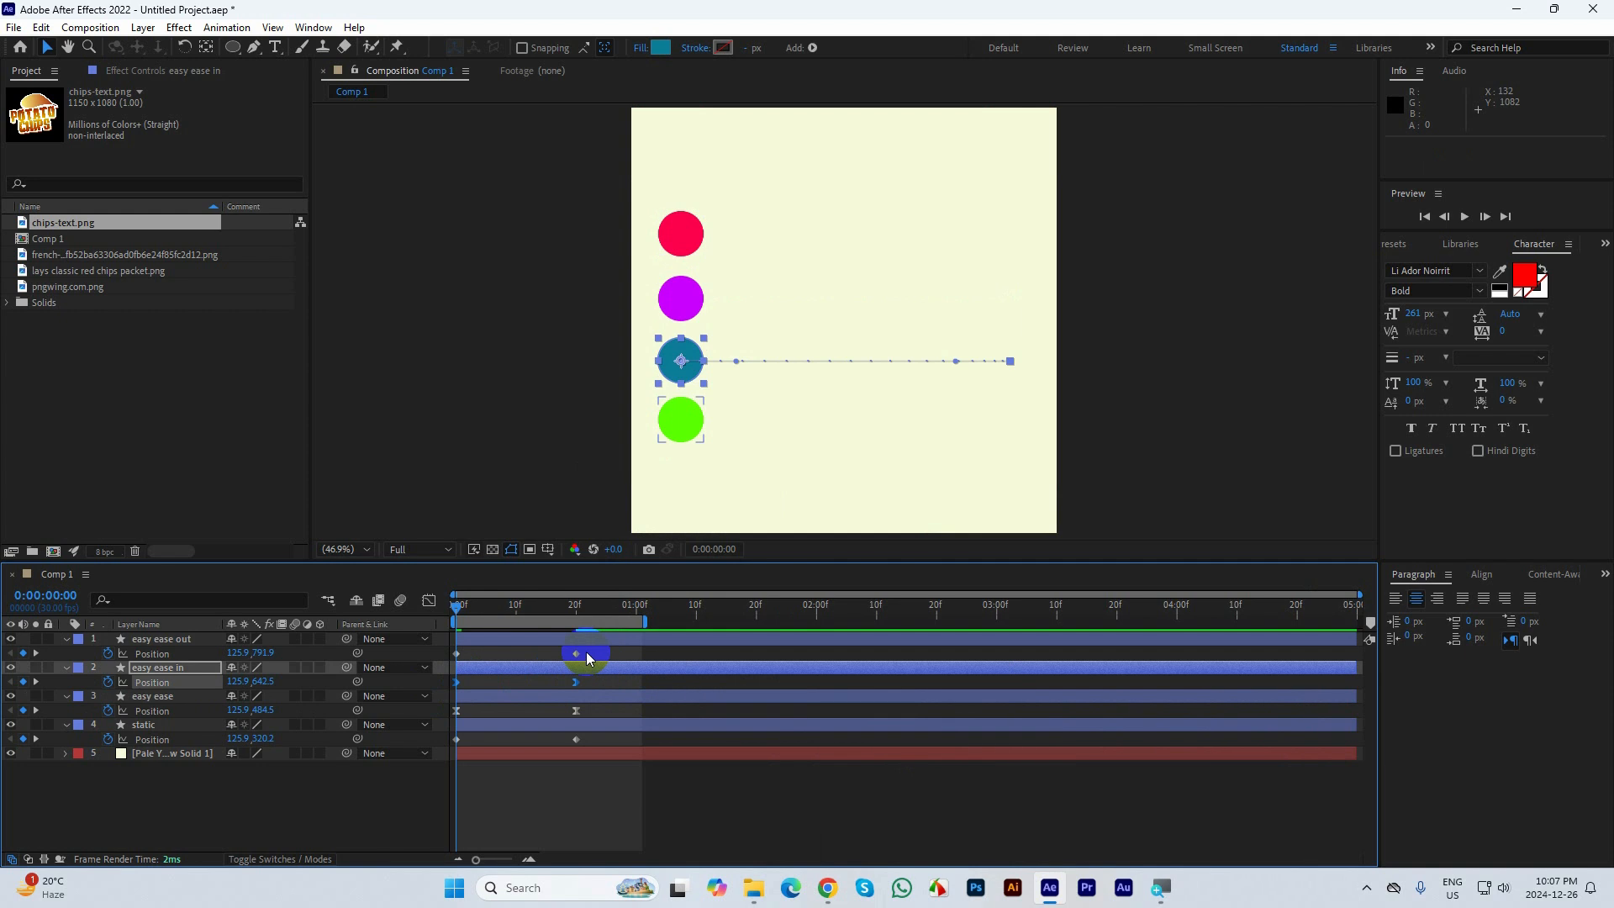
Apply Easy Ease Out to both Position keyframes of the easy ease out layer
drag(587, 652, 470, 667)
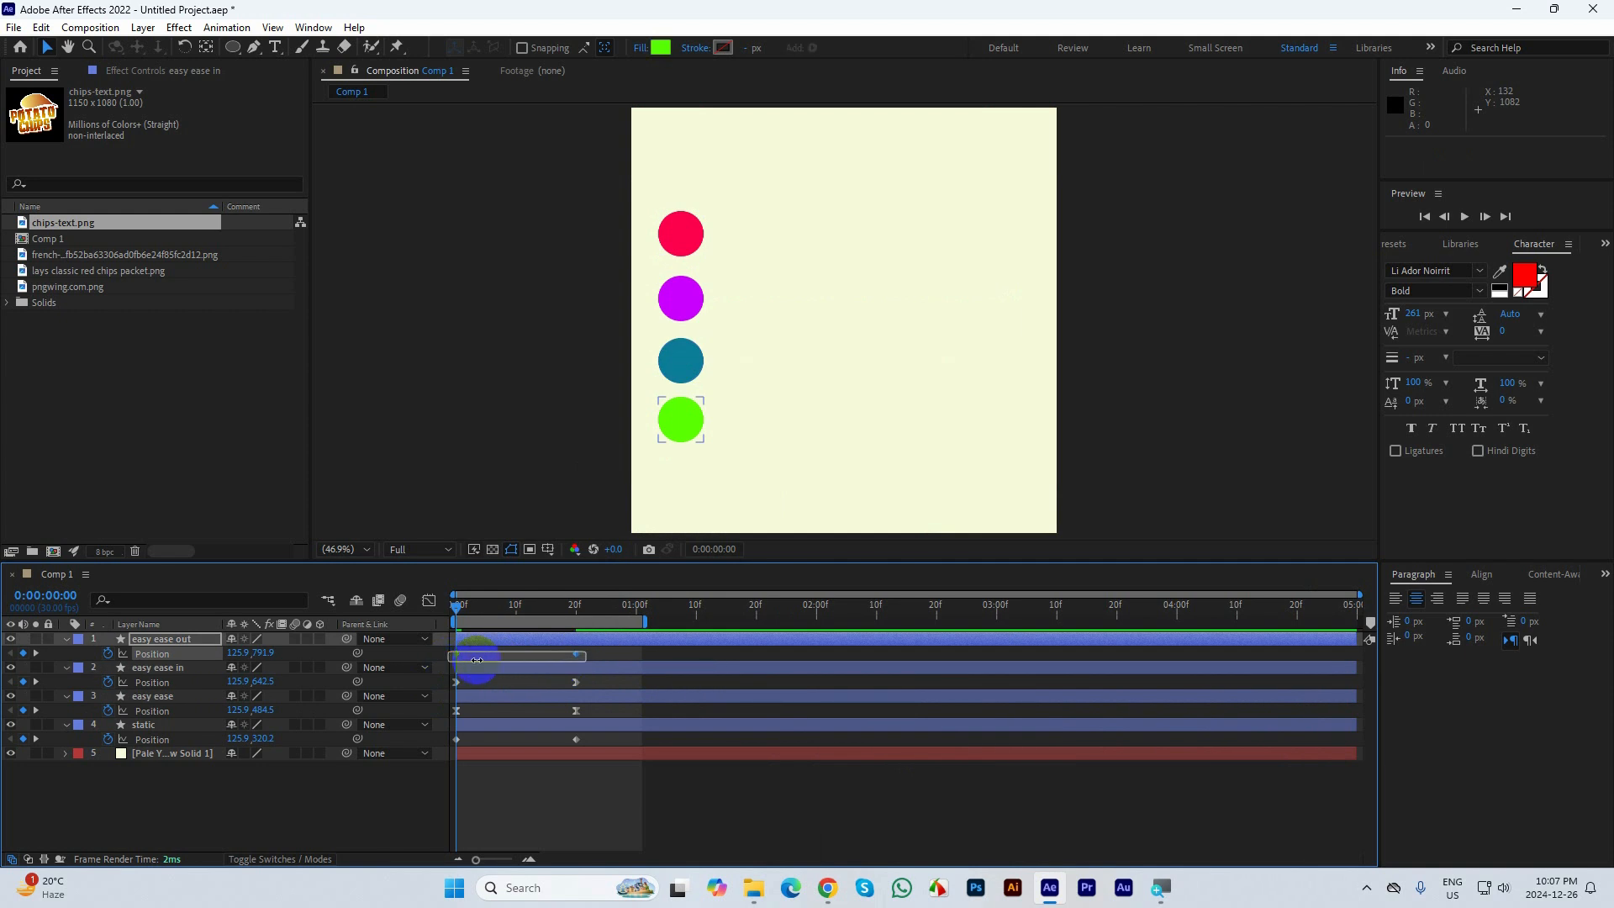
right_click(575, 653)
click(647, 641)
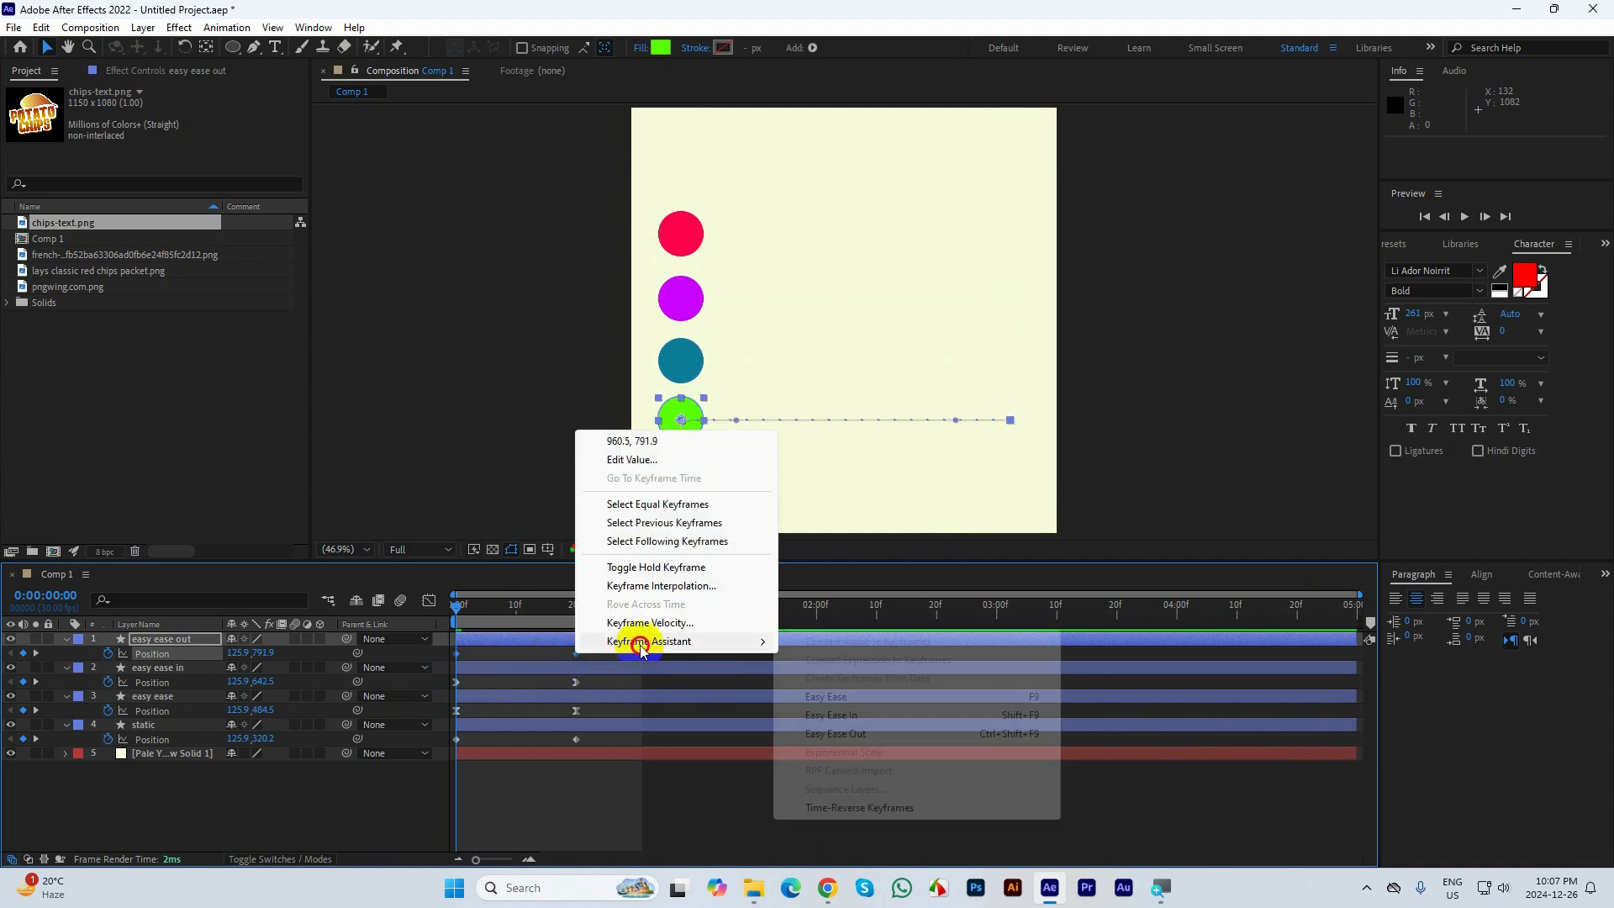
click(988, 737)
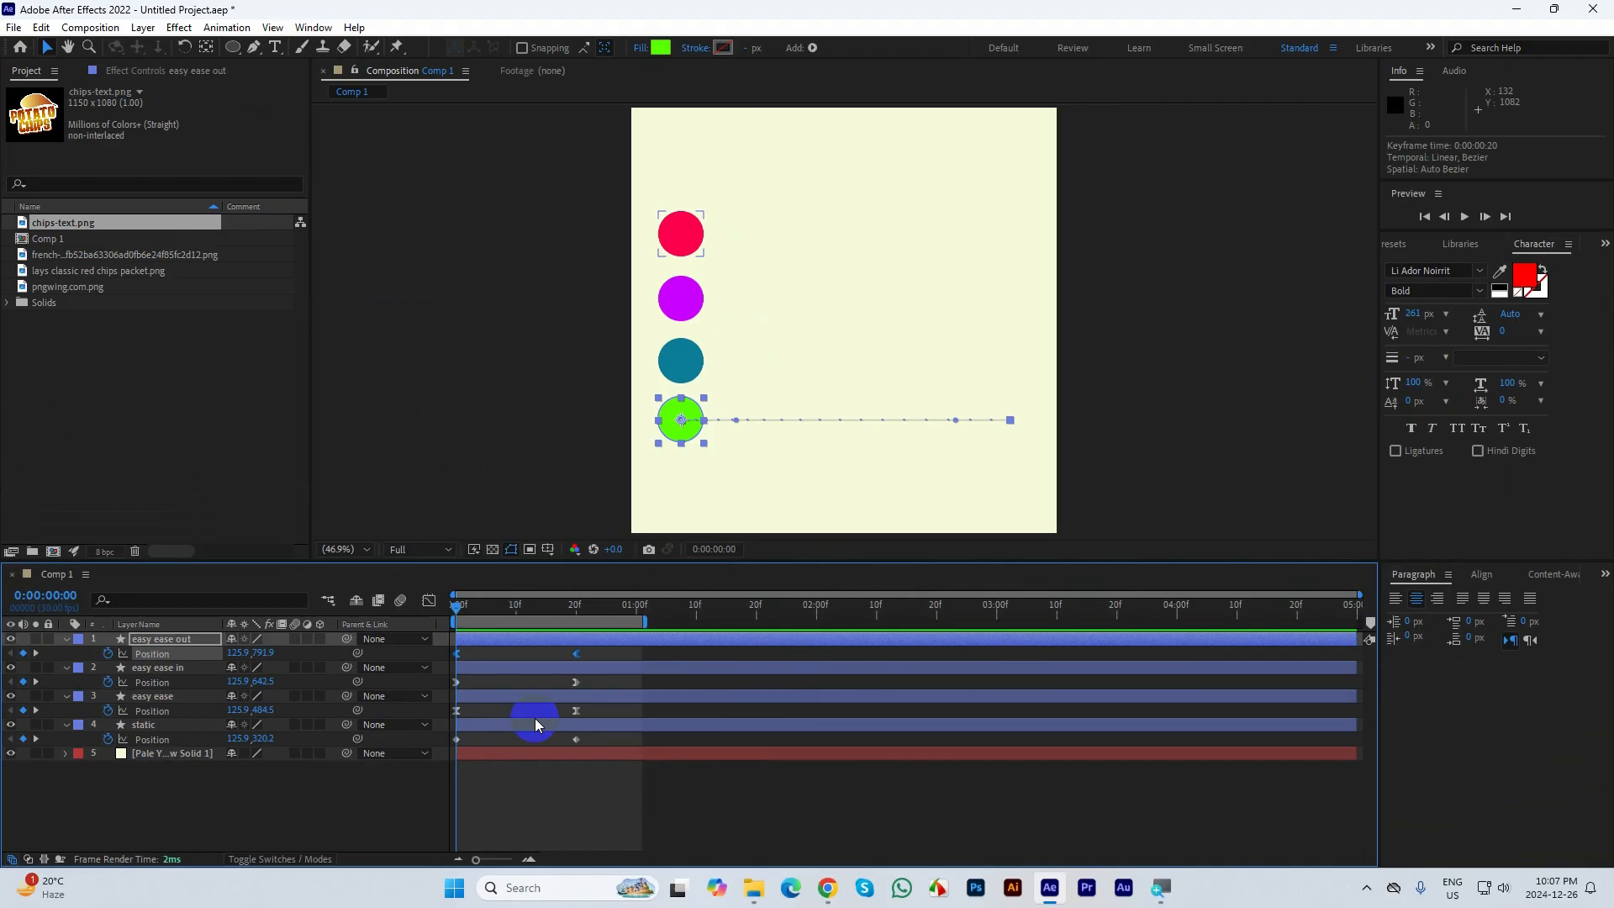
Deselect the layers and play the preview to compare the motion of the four circles
click(1111, 475)
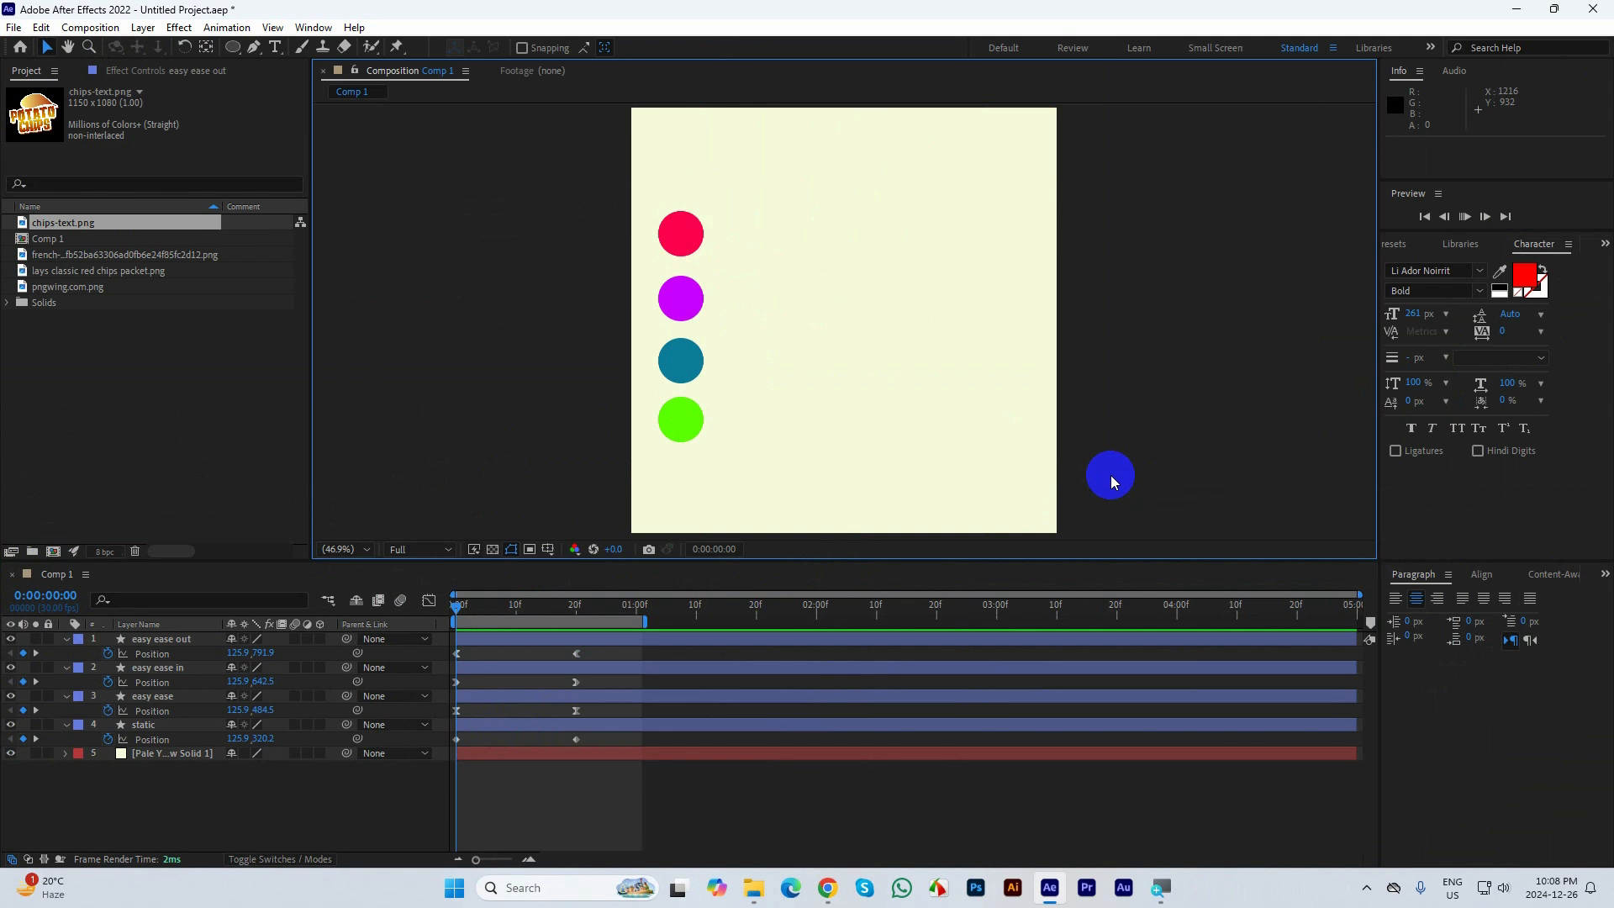
key(space)
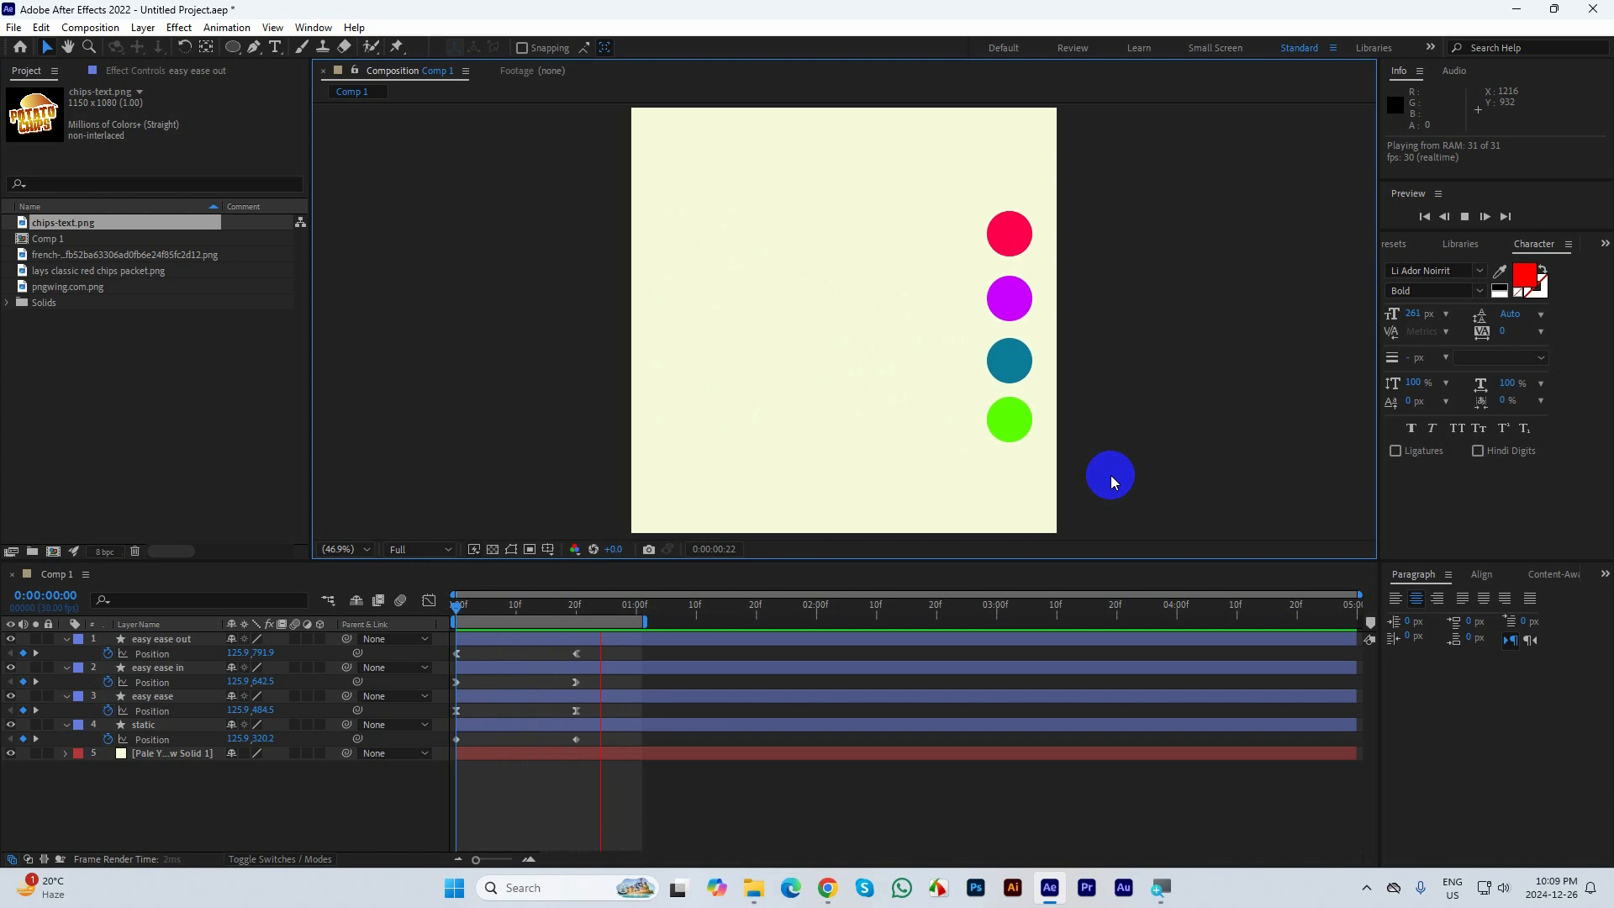
key(space)
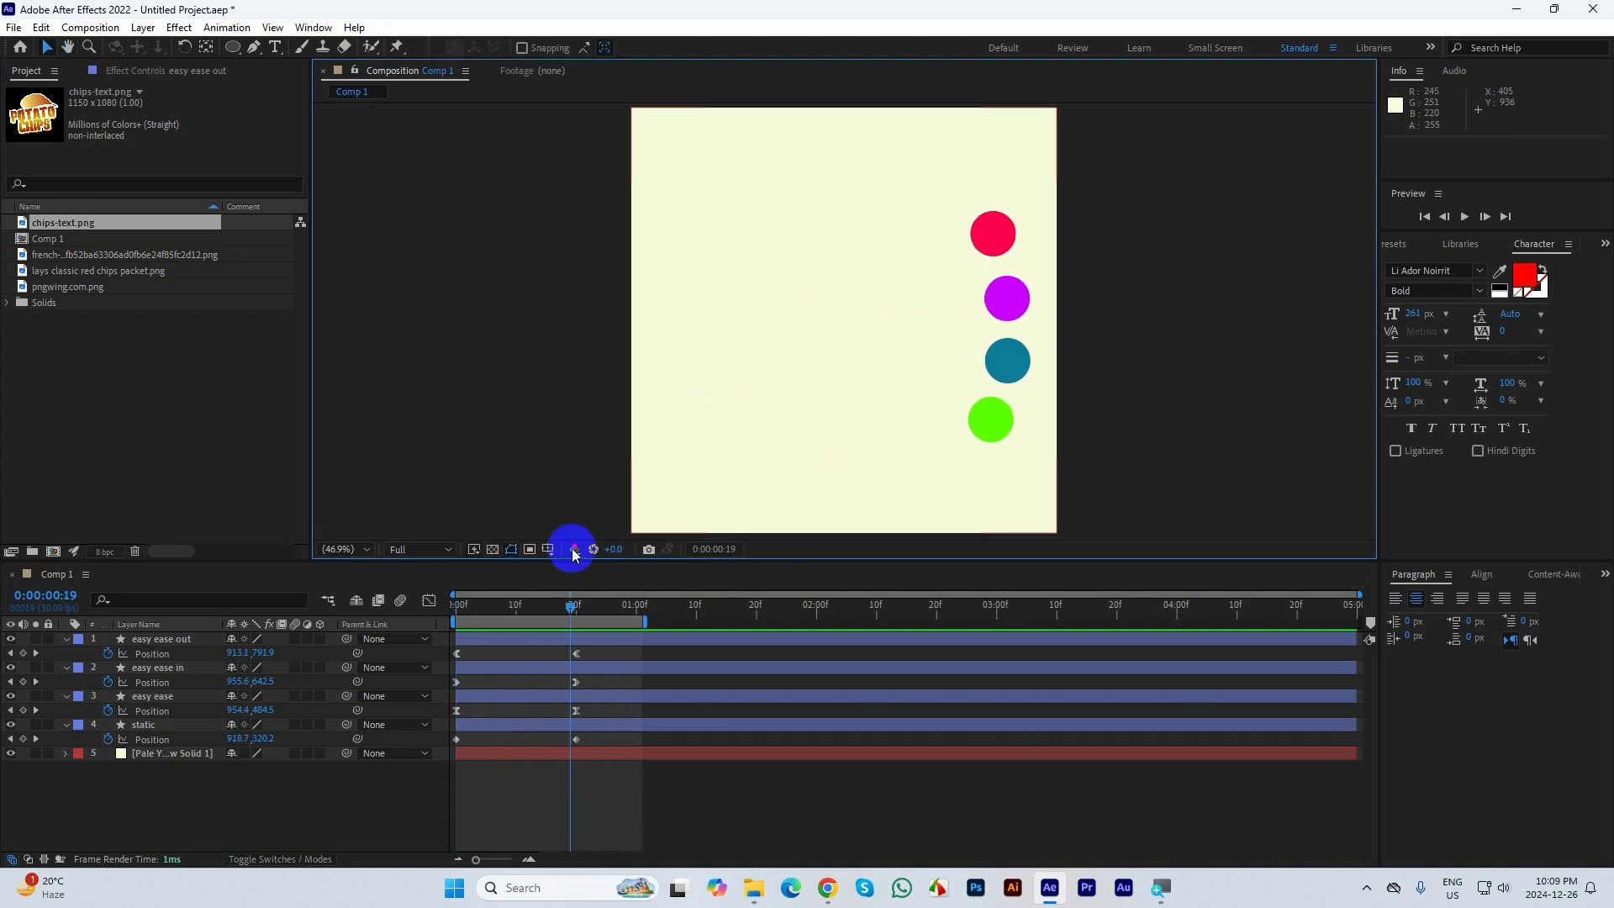
Delete the four circle layers from static to easy ease out, leaving only the pale yellow solid
click(167, 737)
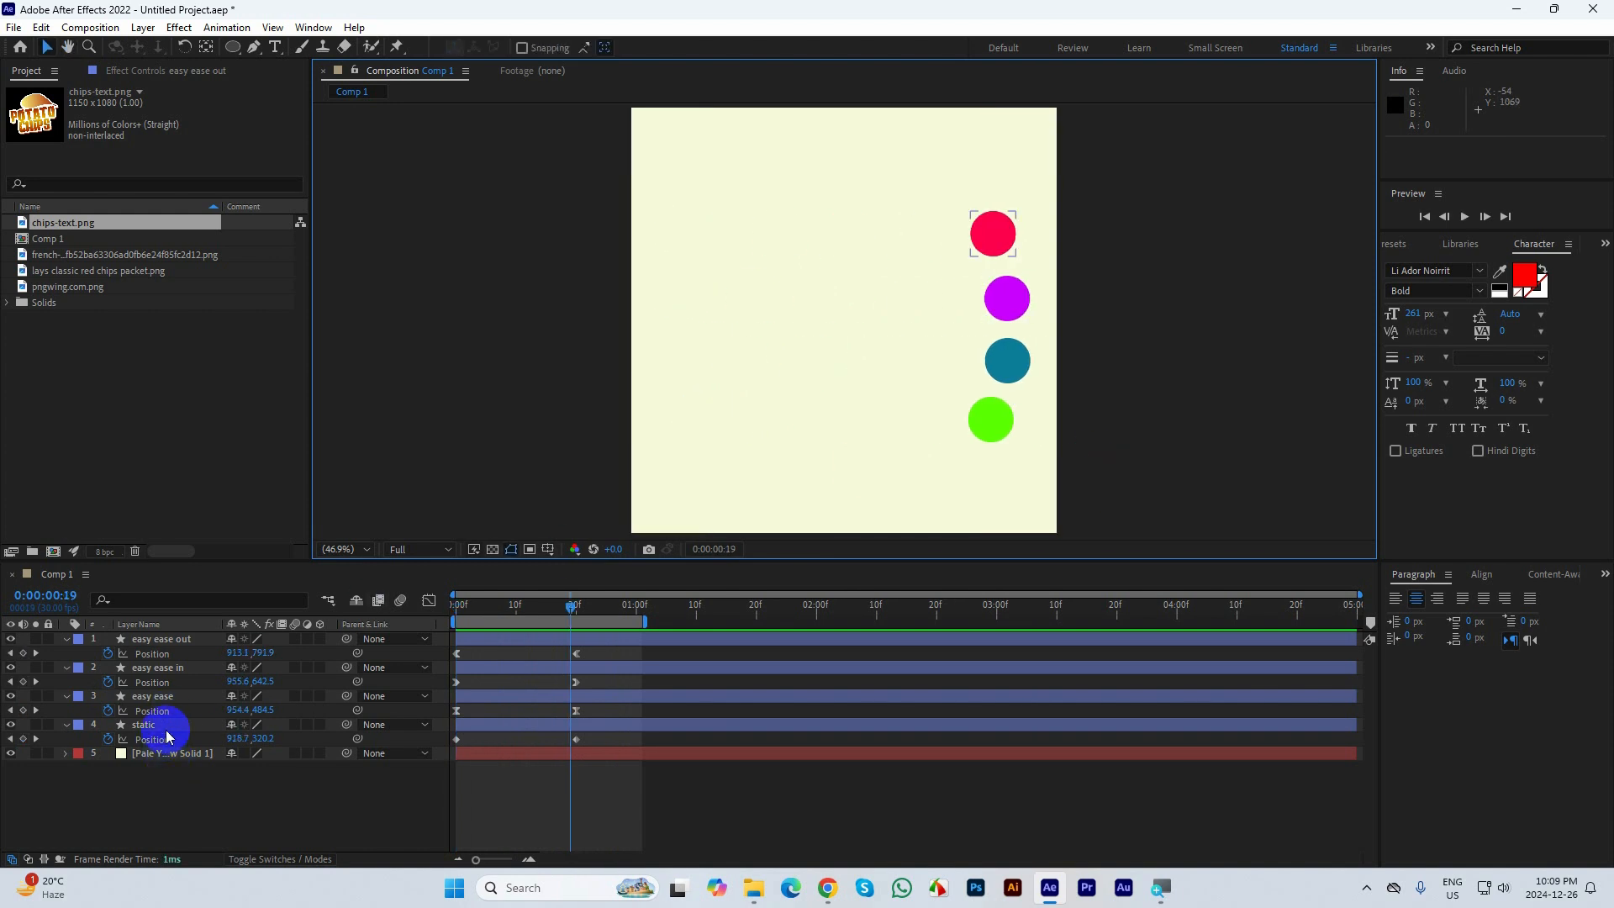
shift+click(180, 640)
key(Delete)
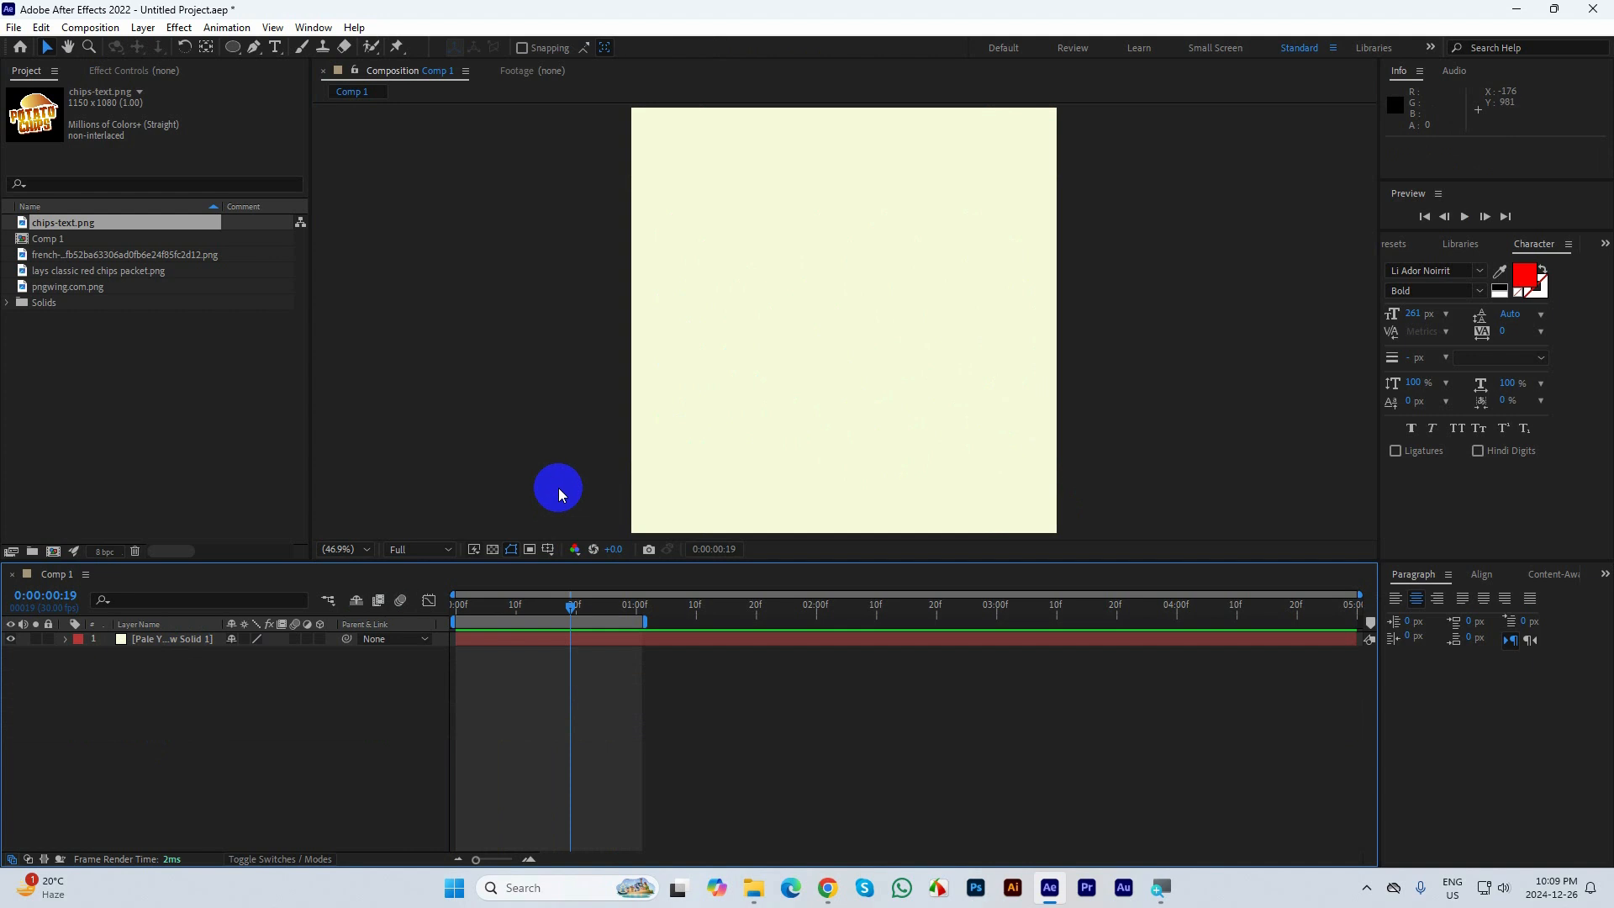
Try adding the blue Lays packet image to Comp 1 both centred and off-centre, deleting each placed copy
click(45, 257)
drag(46, 263, 160, 639)
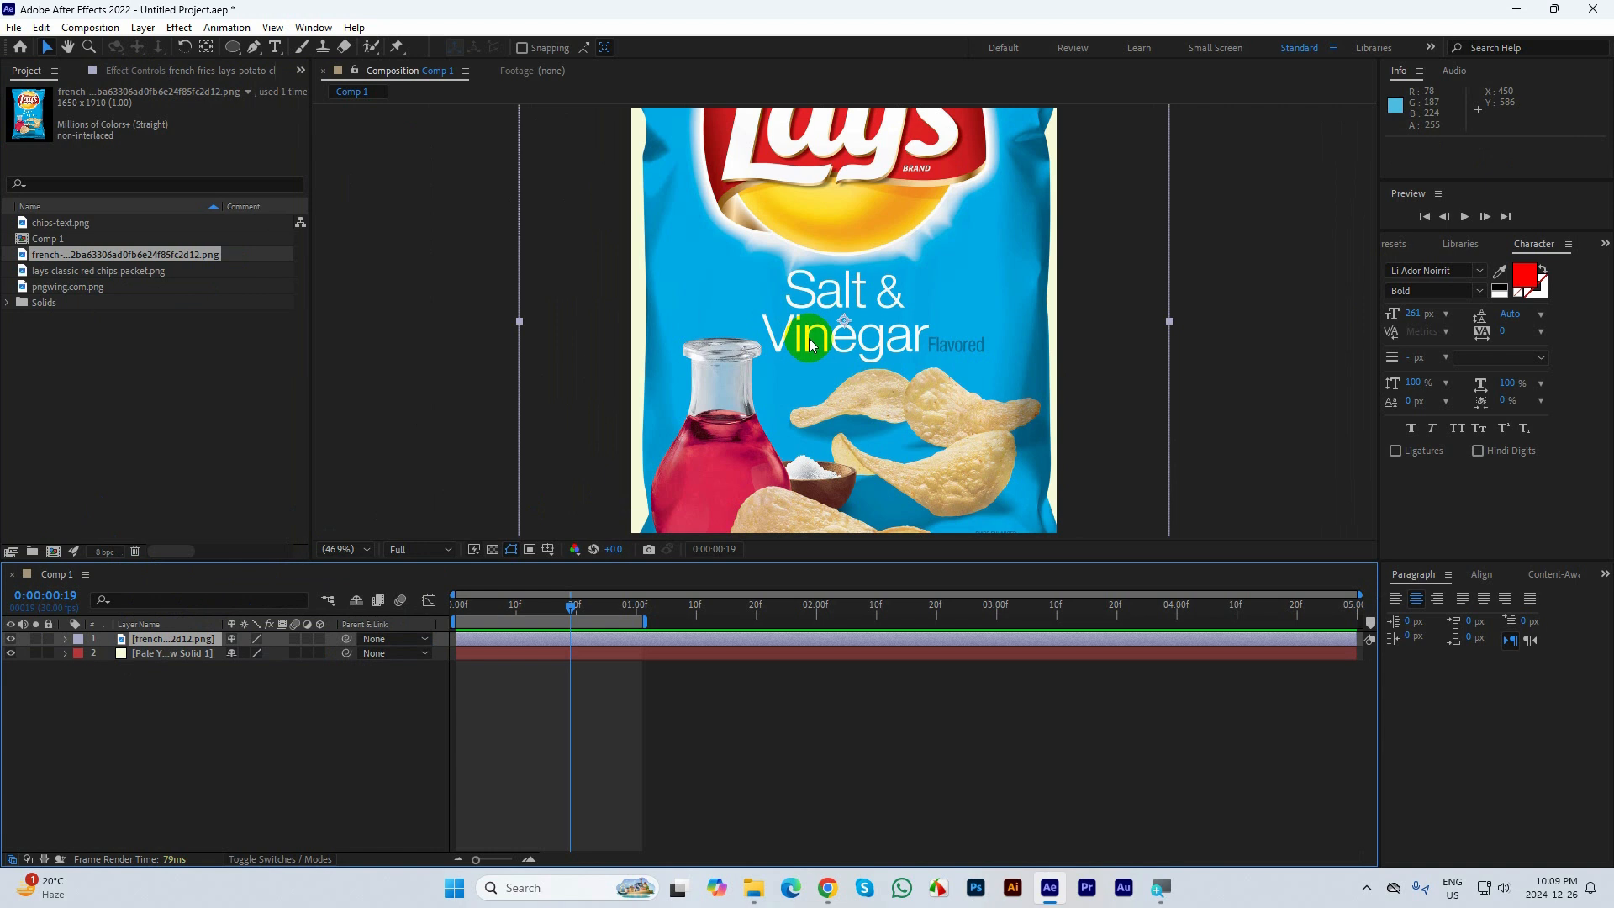
key(Delete)
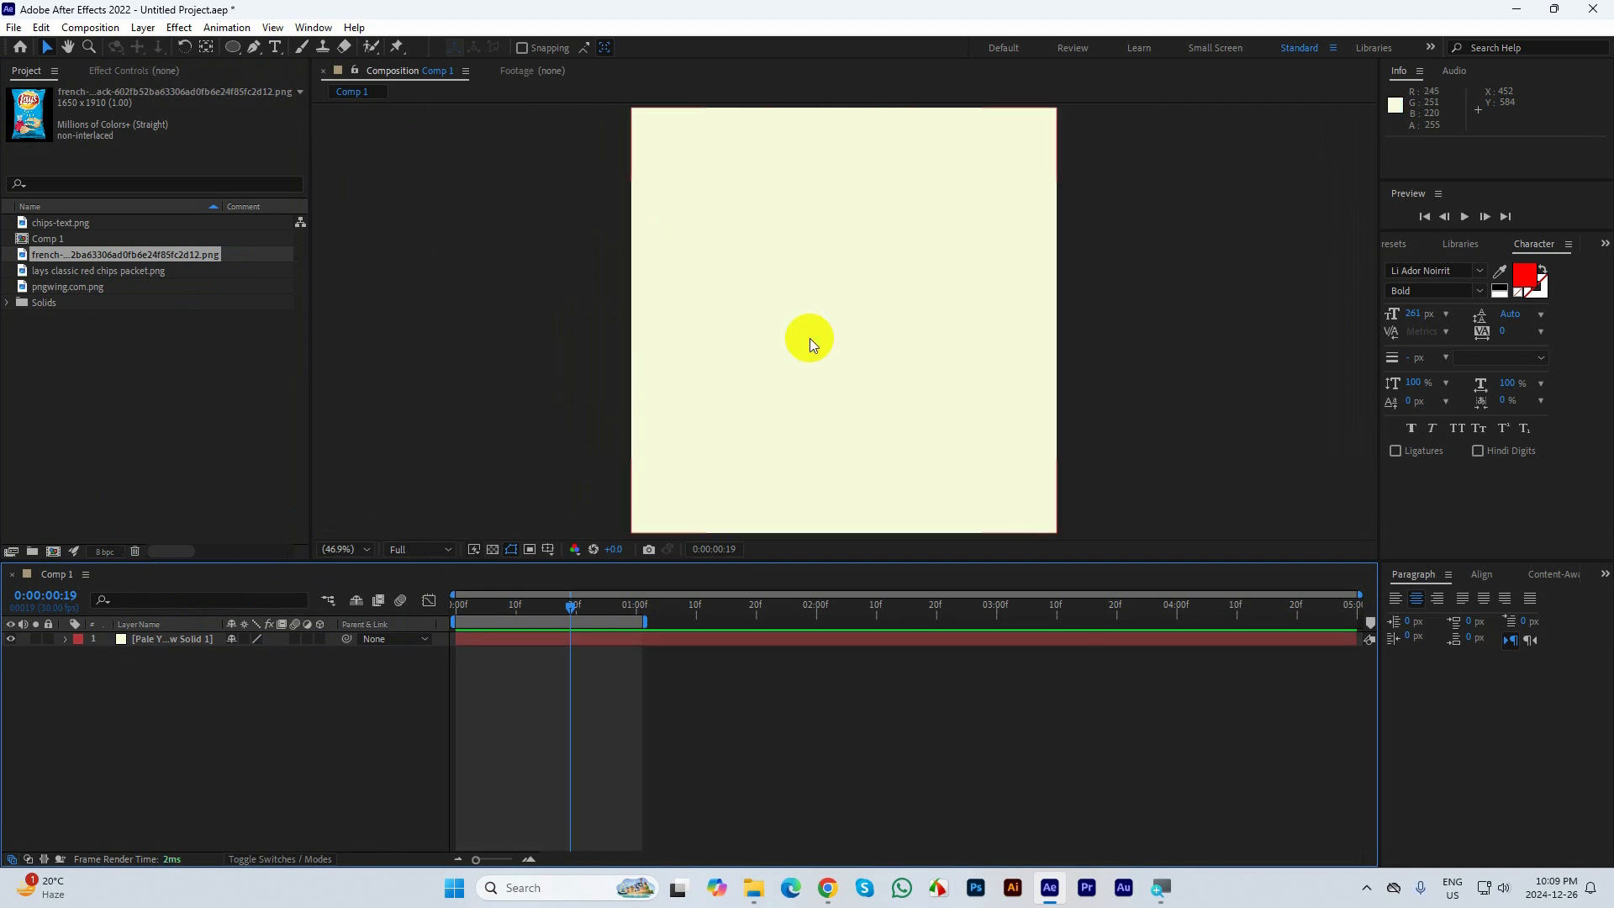
drag(38, 261, 654, 136)
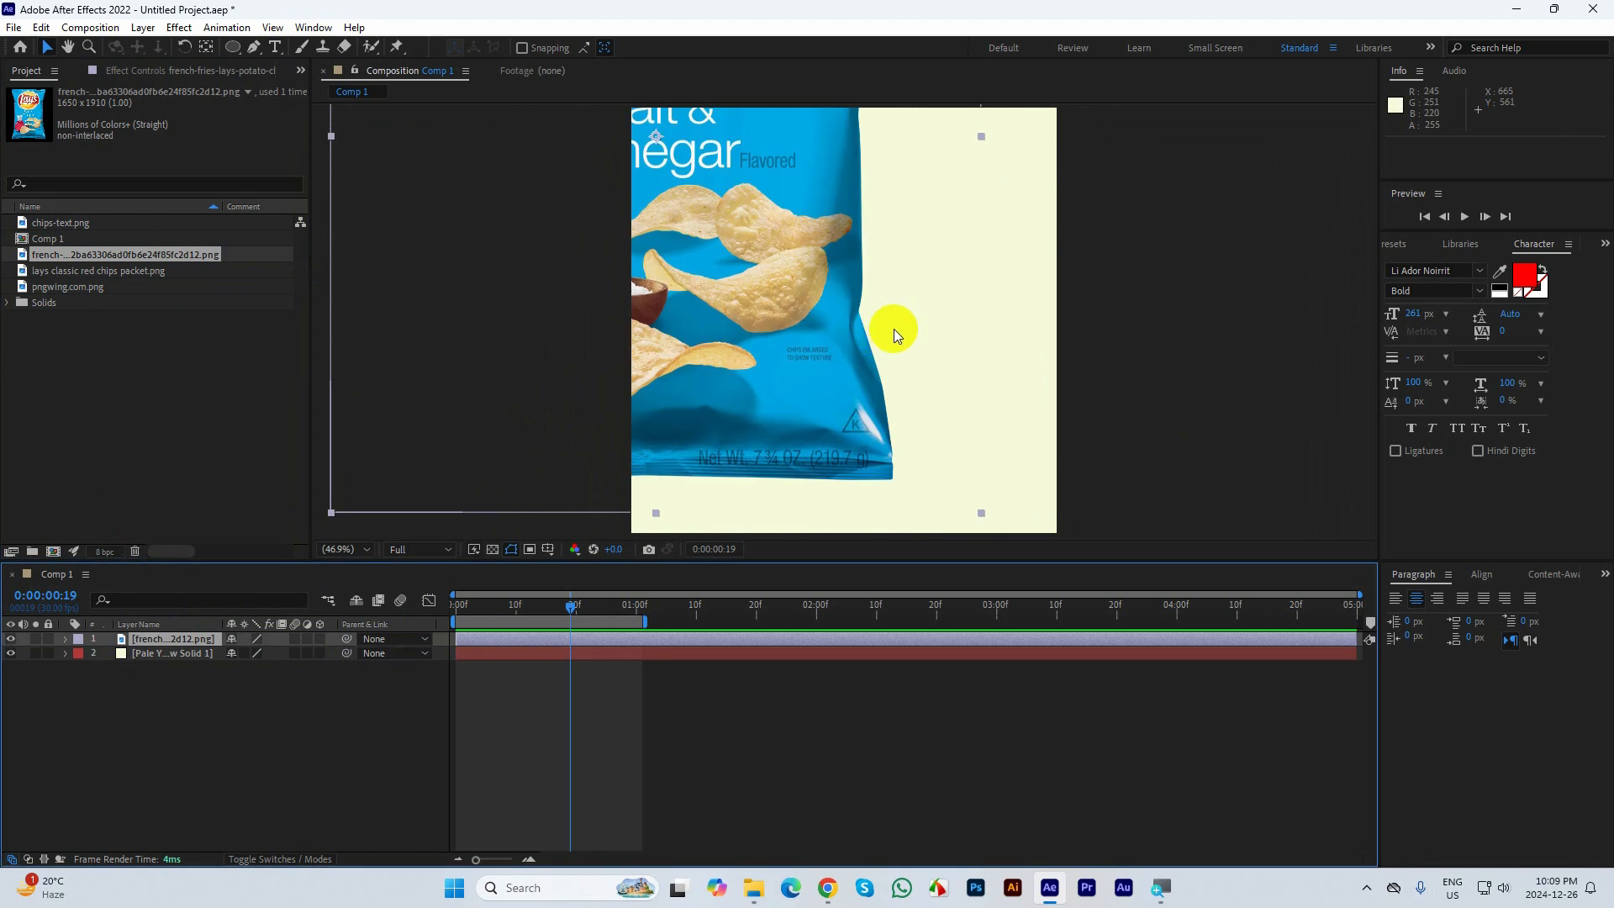
key(Delete)
Add the blue Lays packet image centred above the pale yellow solid and scale it down to 29%
drag(72, 258, 164, 640)
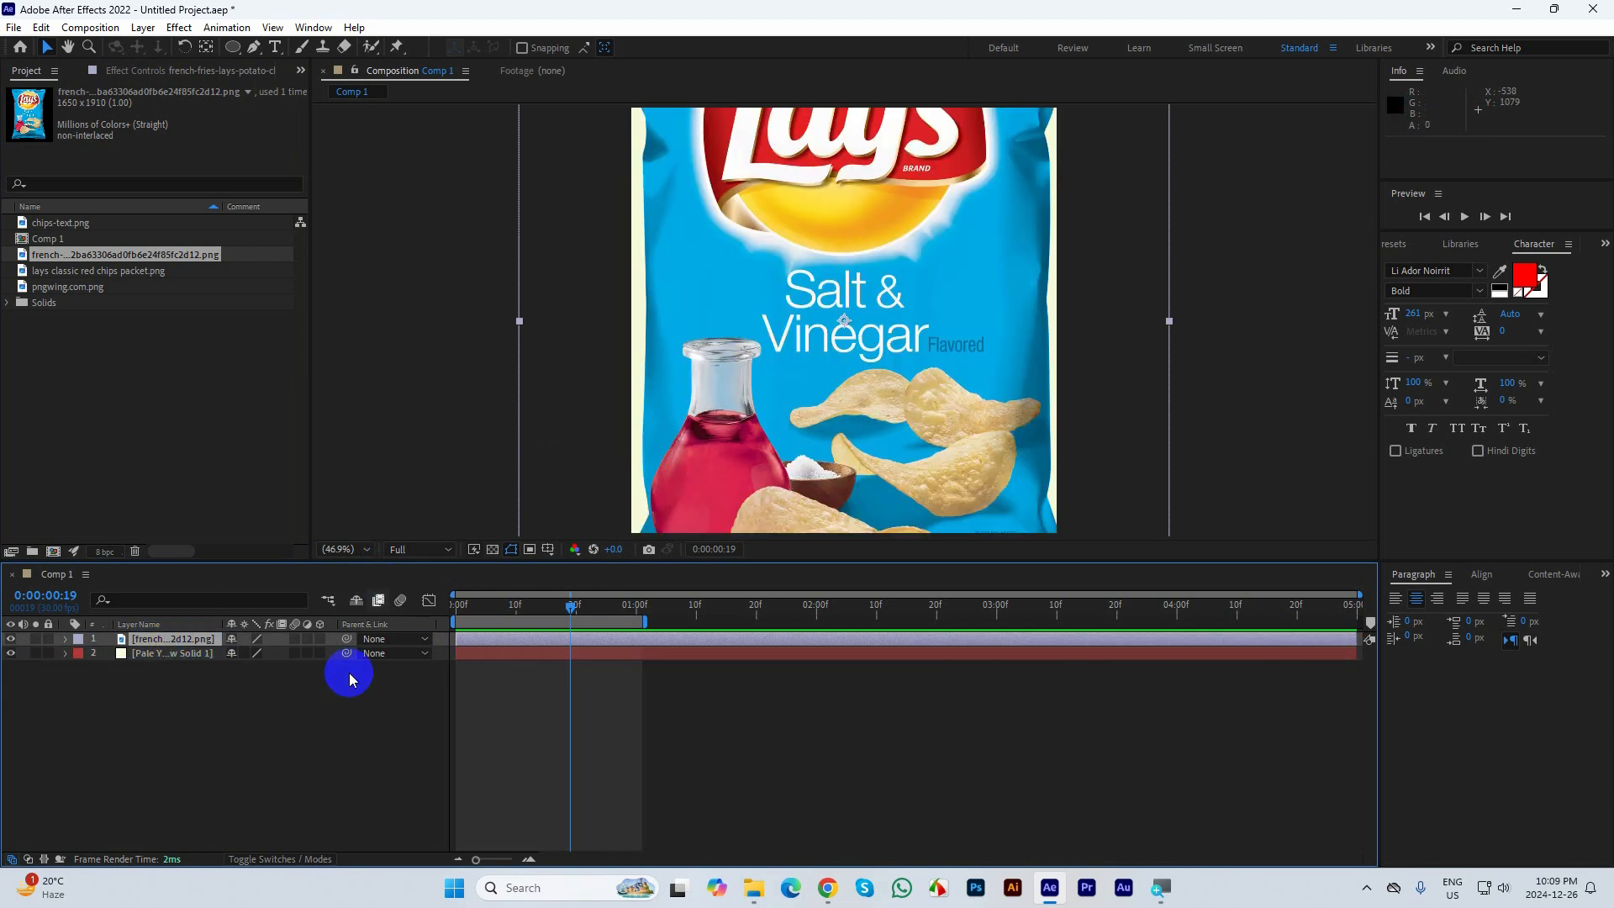
key(s)
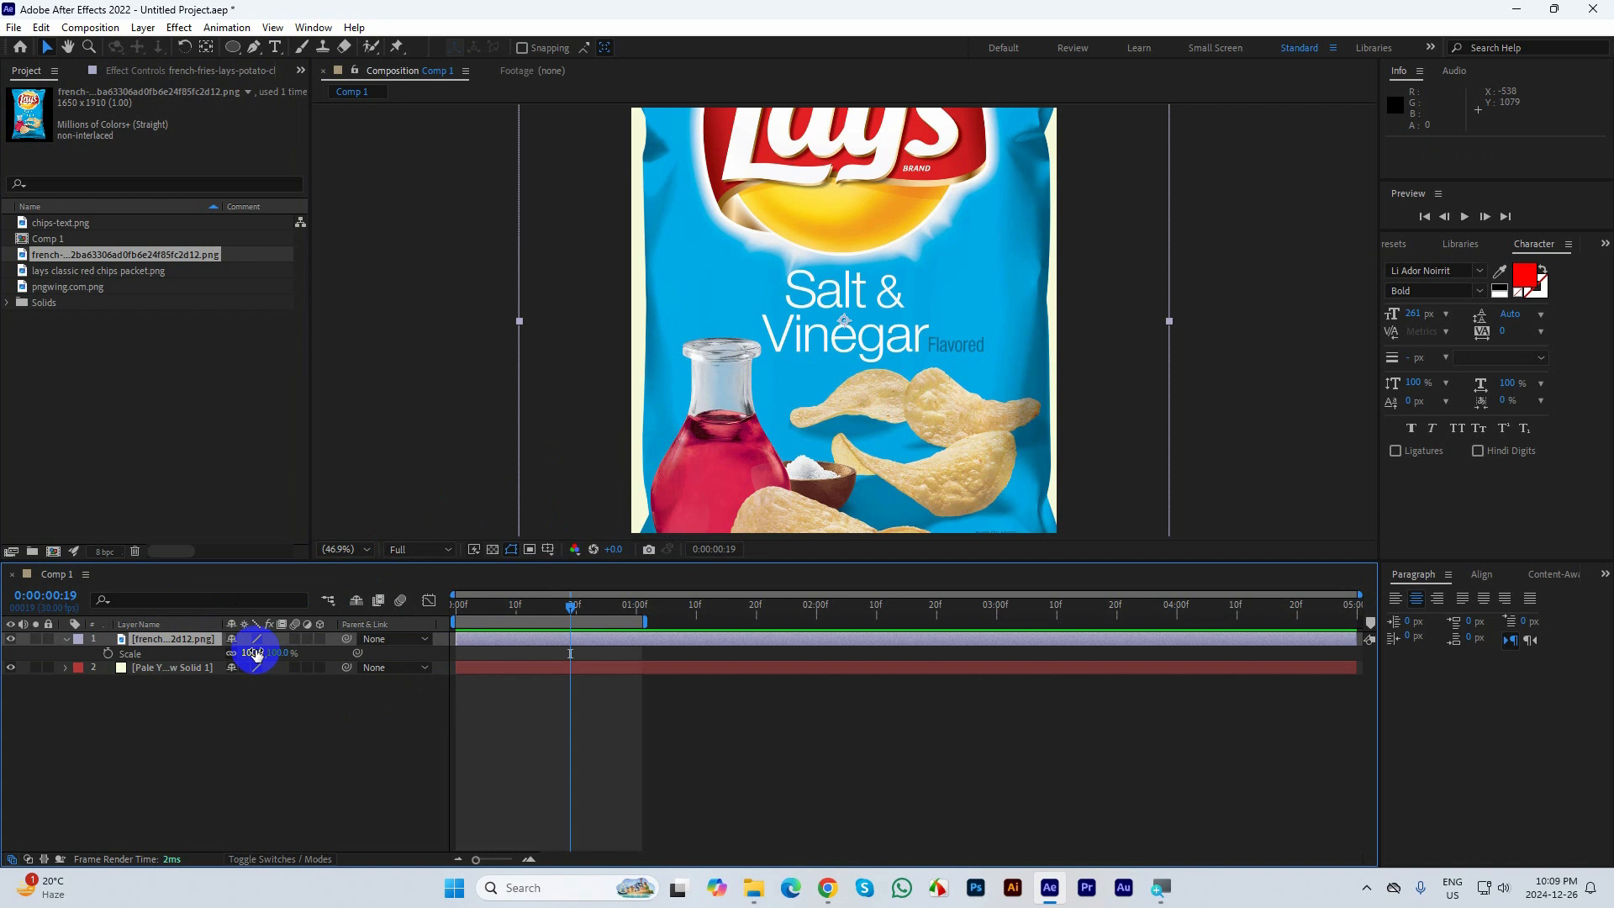
drag(252, 653, 214, 667)
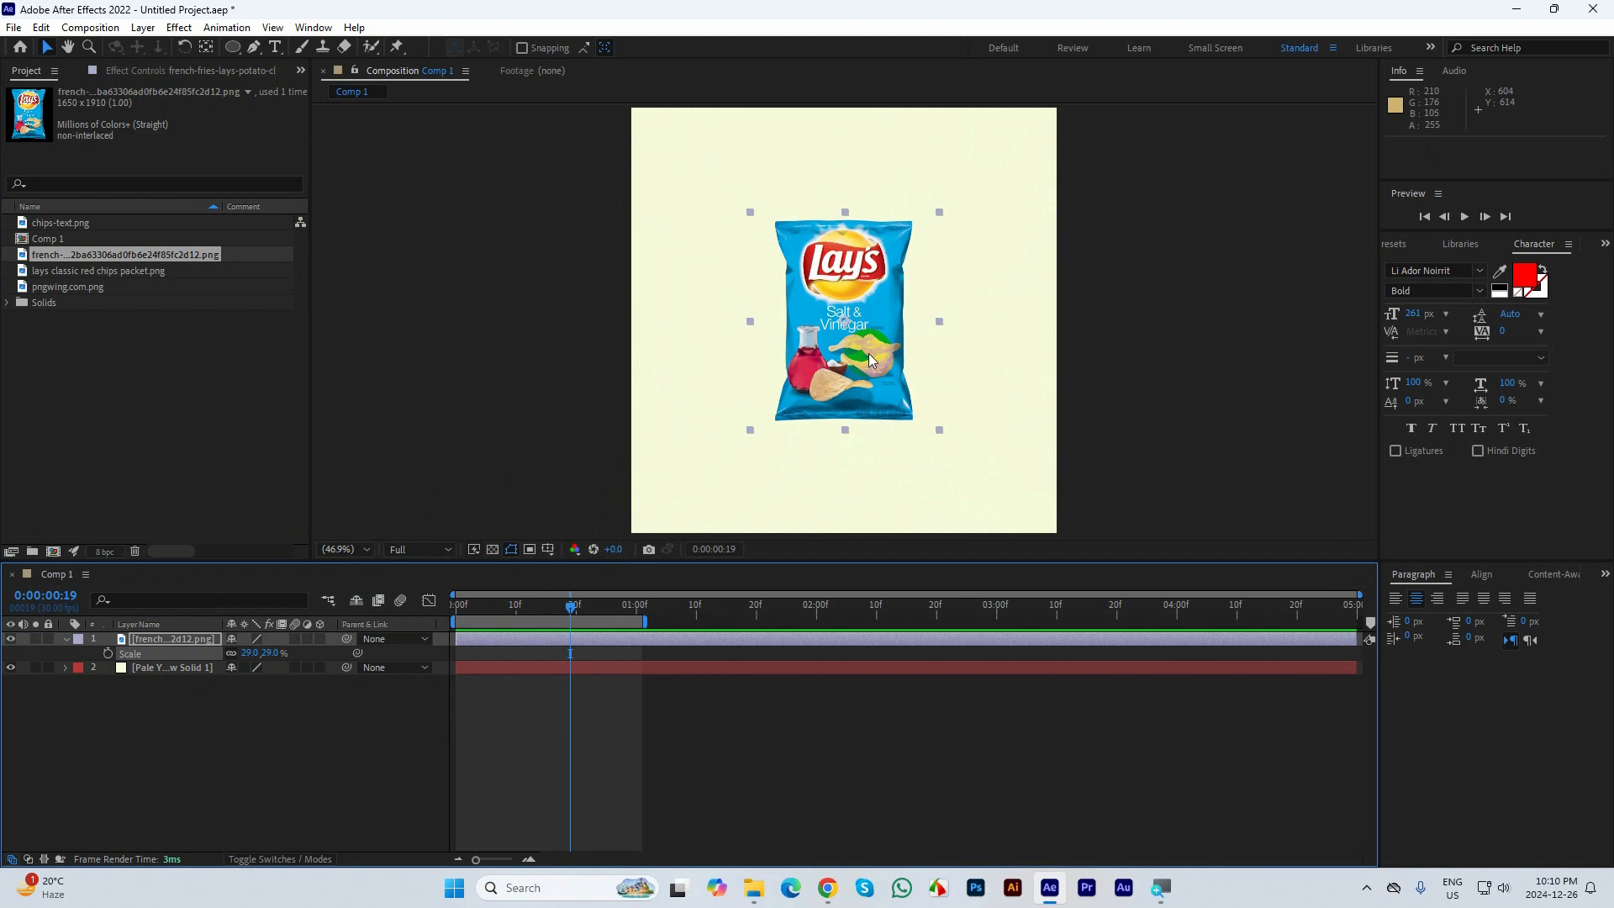
Move the packet slightly down and left to about 514, 600, set its scale to 35% and deselect it
mouse_move(838, 375)
mouse_down()
mouse_move(786, 388)
mouse_move(859, 380)
mouse_up()
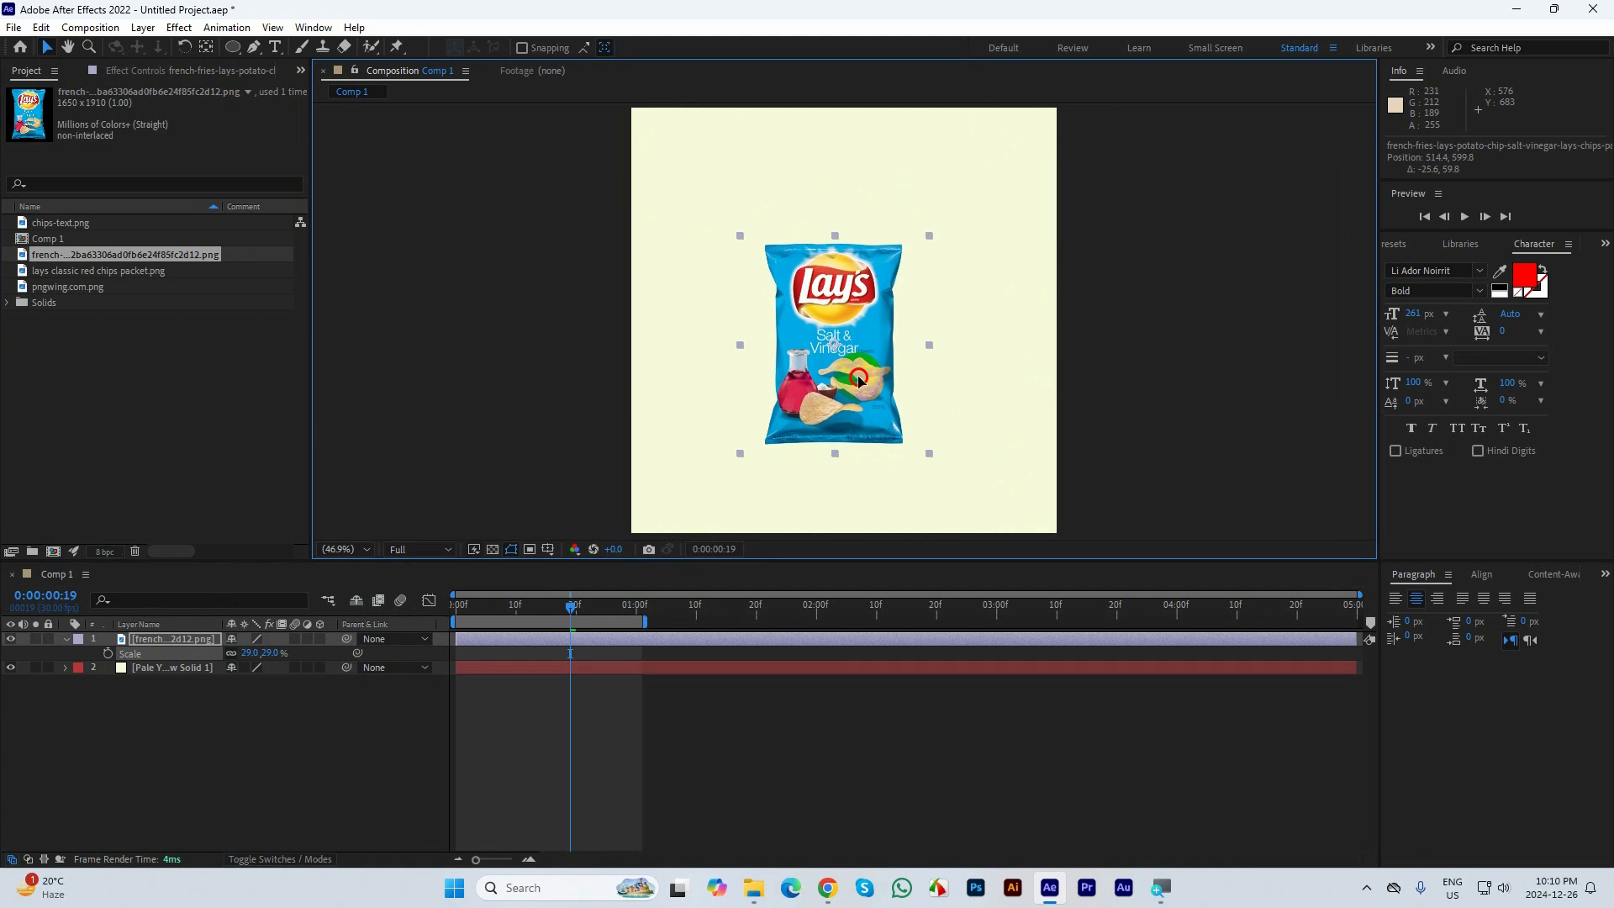
click(249, 653)
text(3)
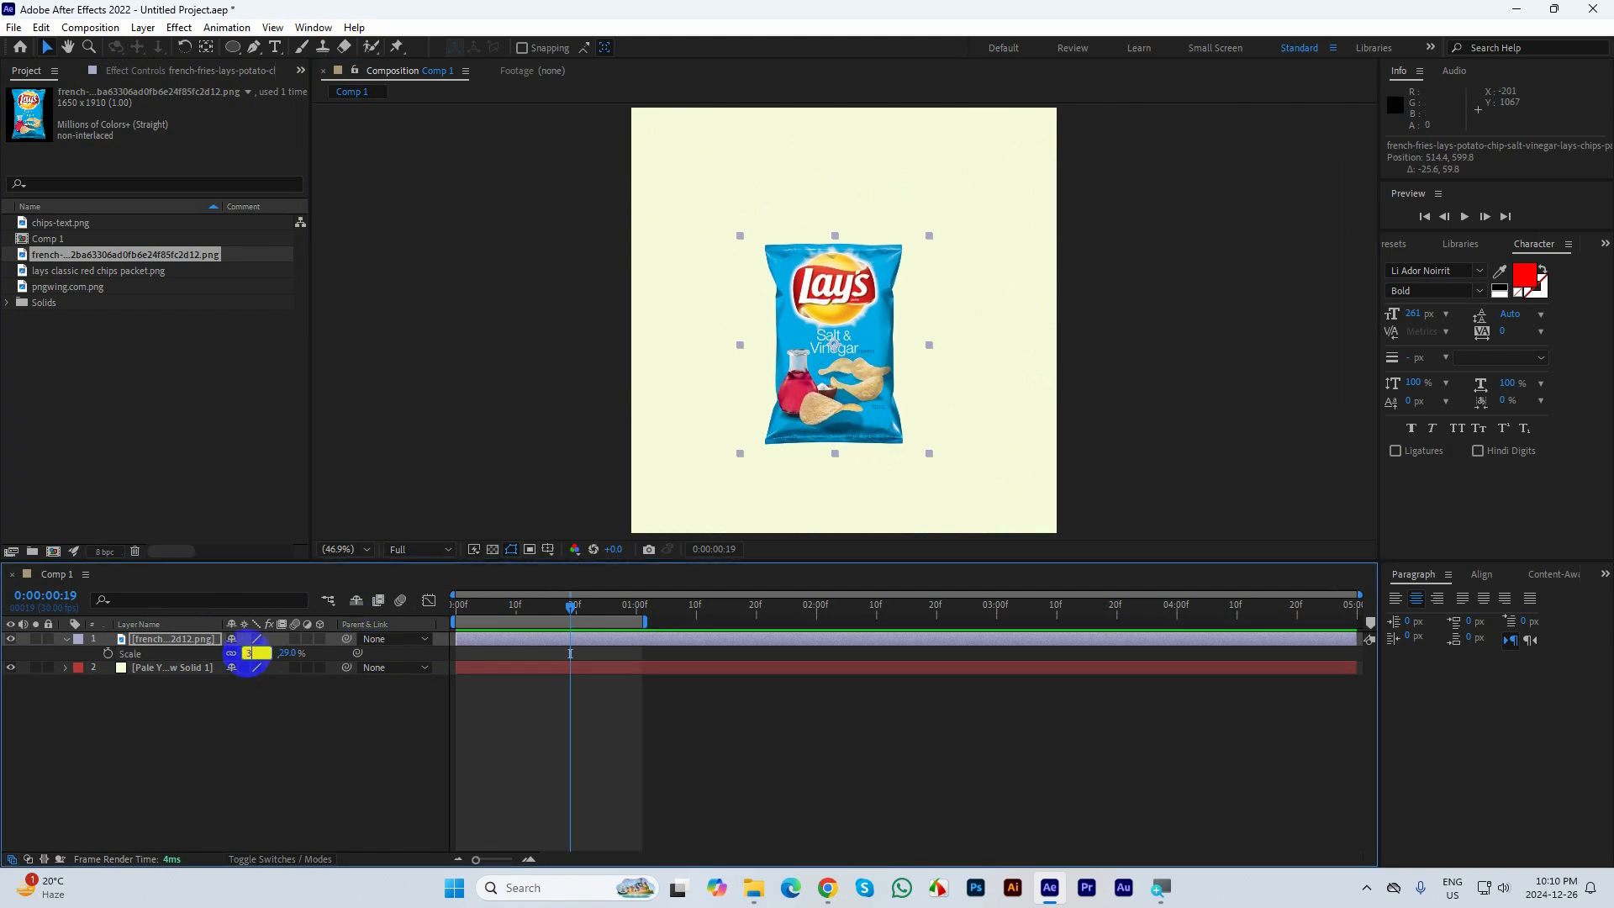
text(5)
key(Return)
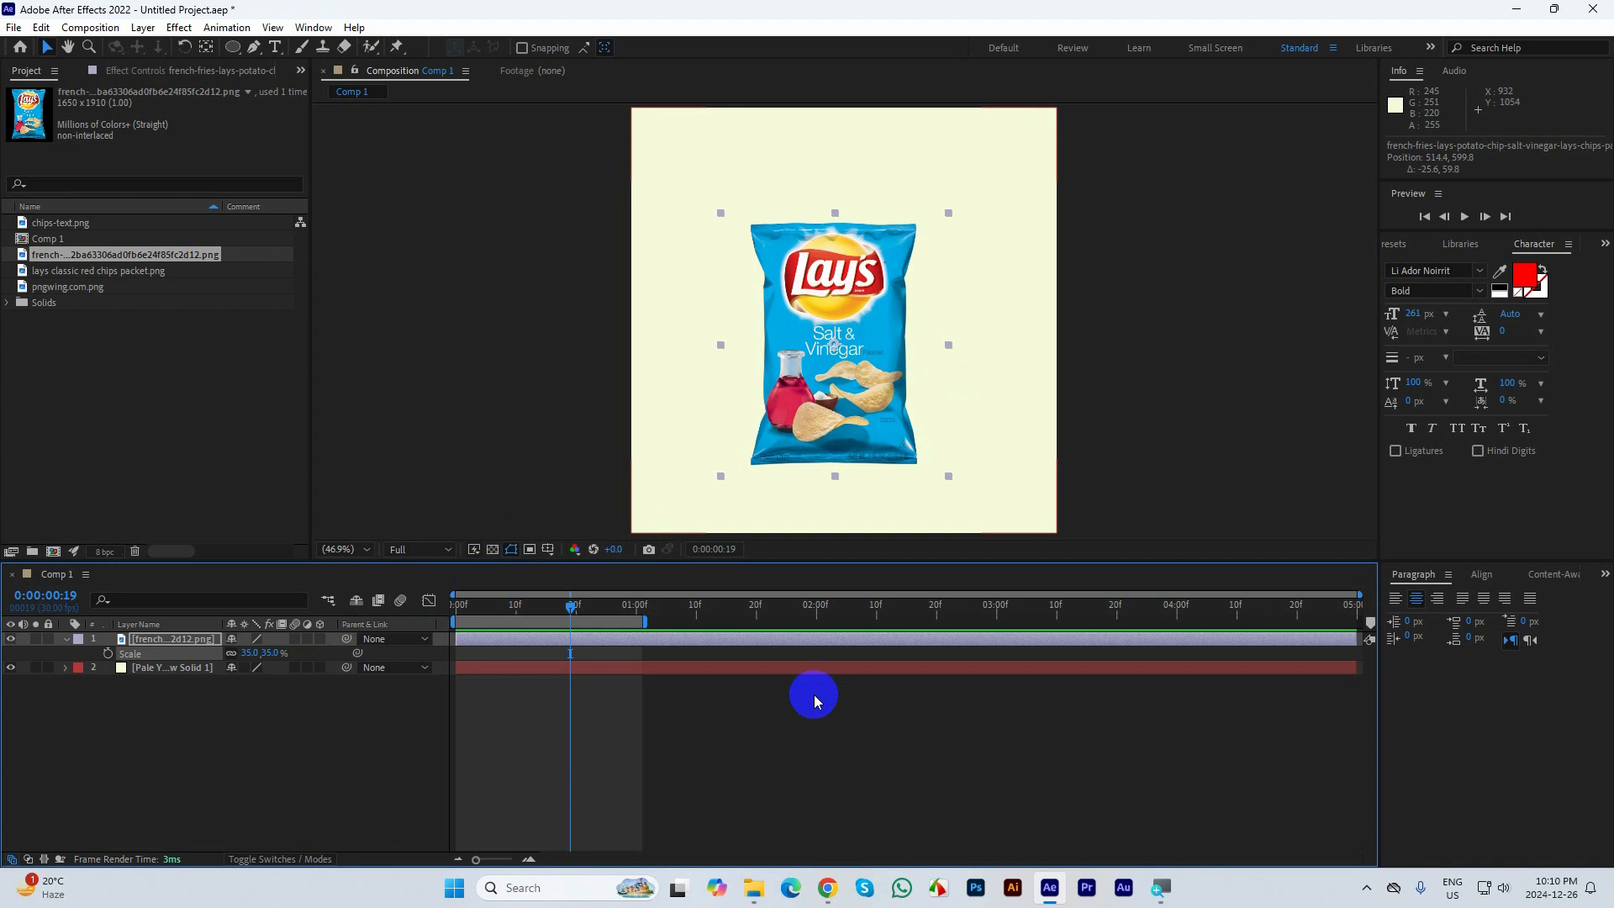
click(773, 759)
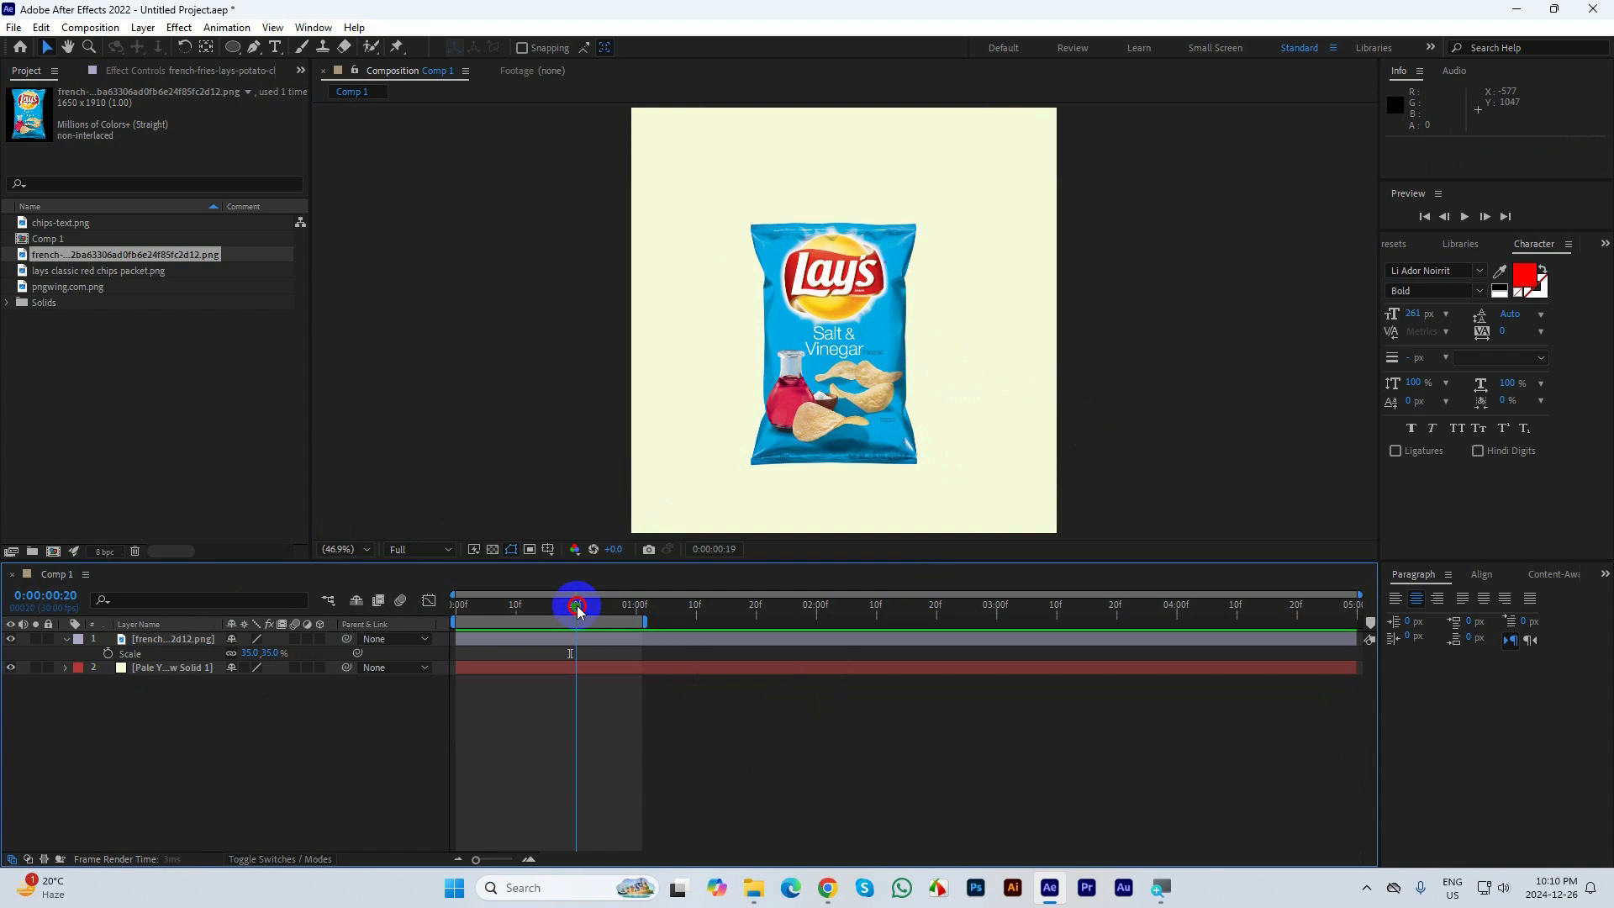
Go to the first frame and reveal the Position property of only the blue Lays packet layer
drag(578, 605, 449, 609)
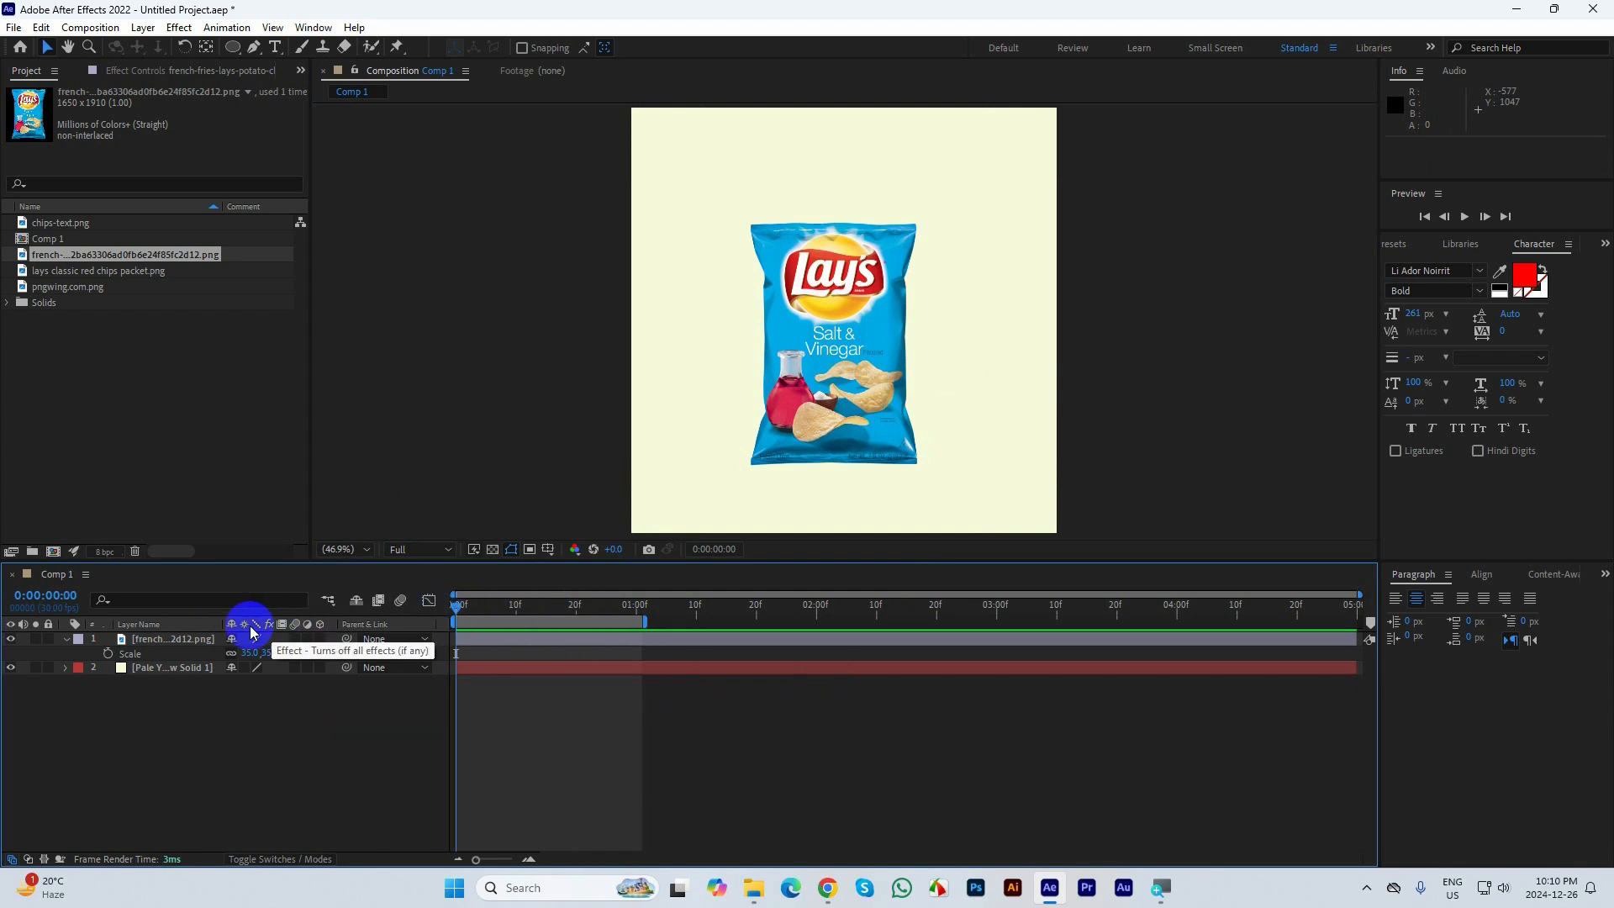
key(p)
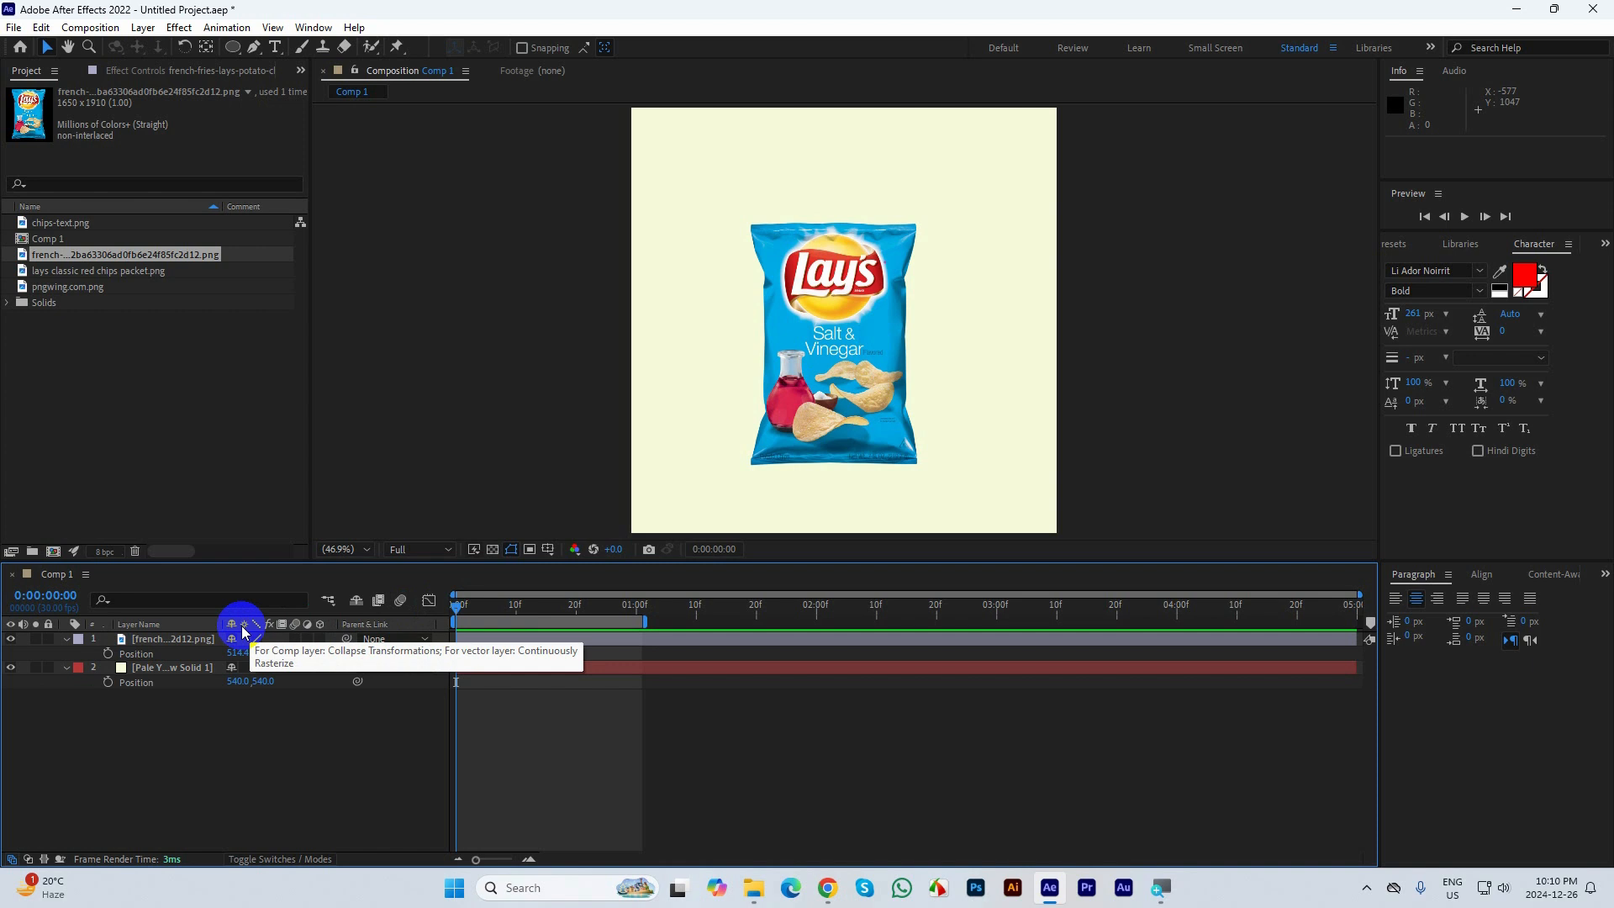
click(185, 639)
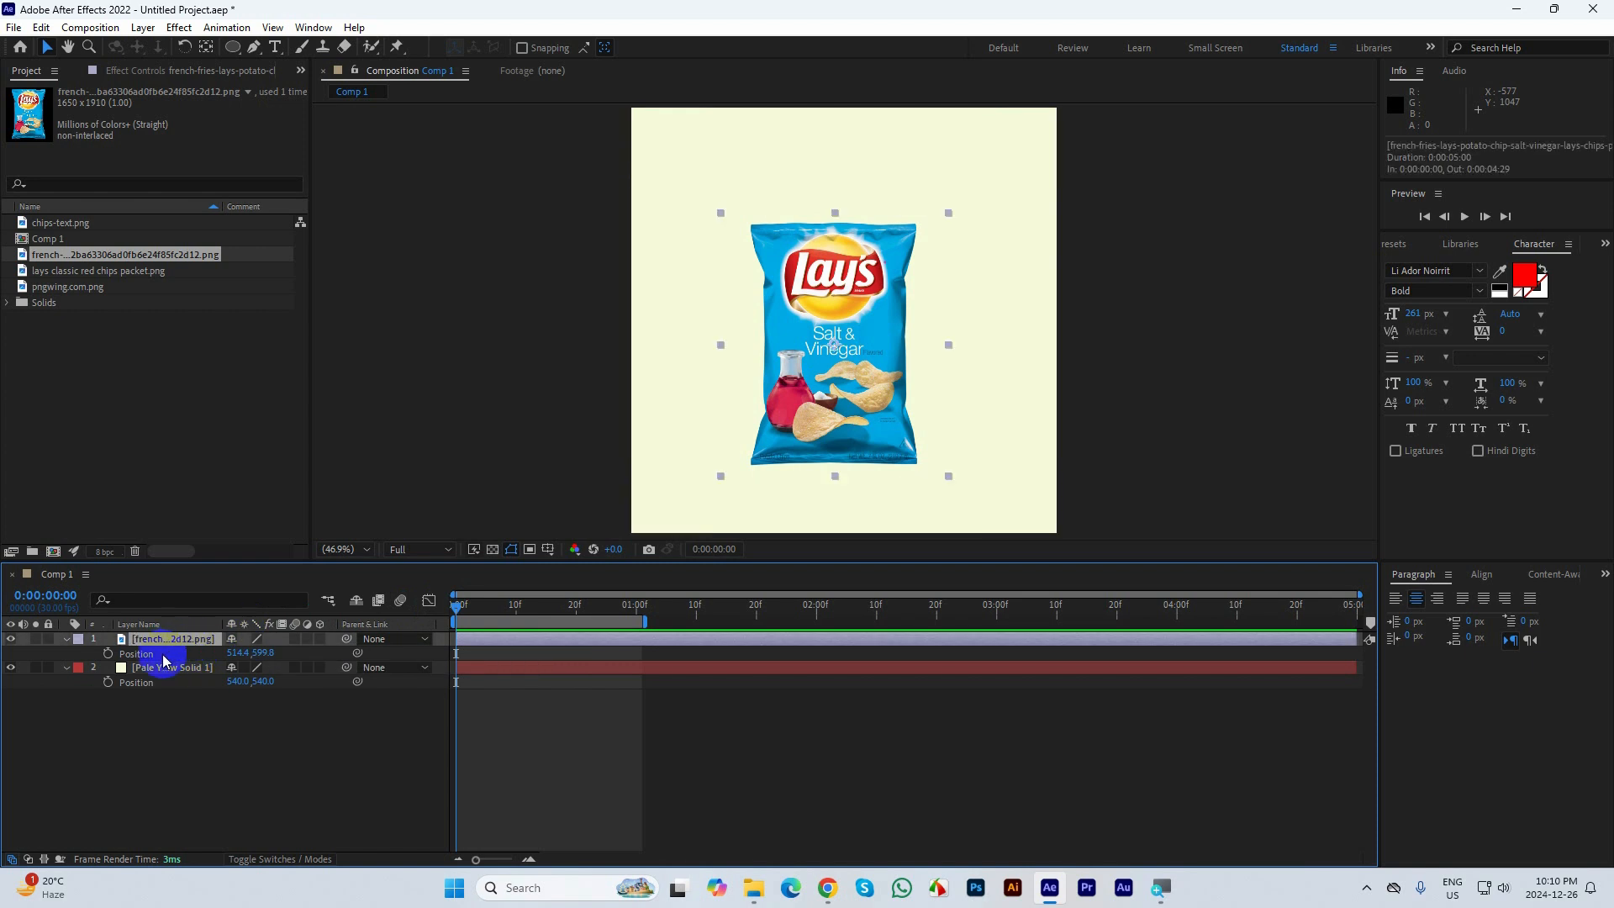
click(164, 666)
key(p)
click(171, 641)
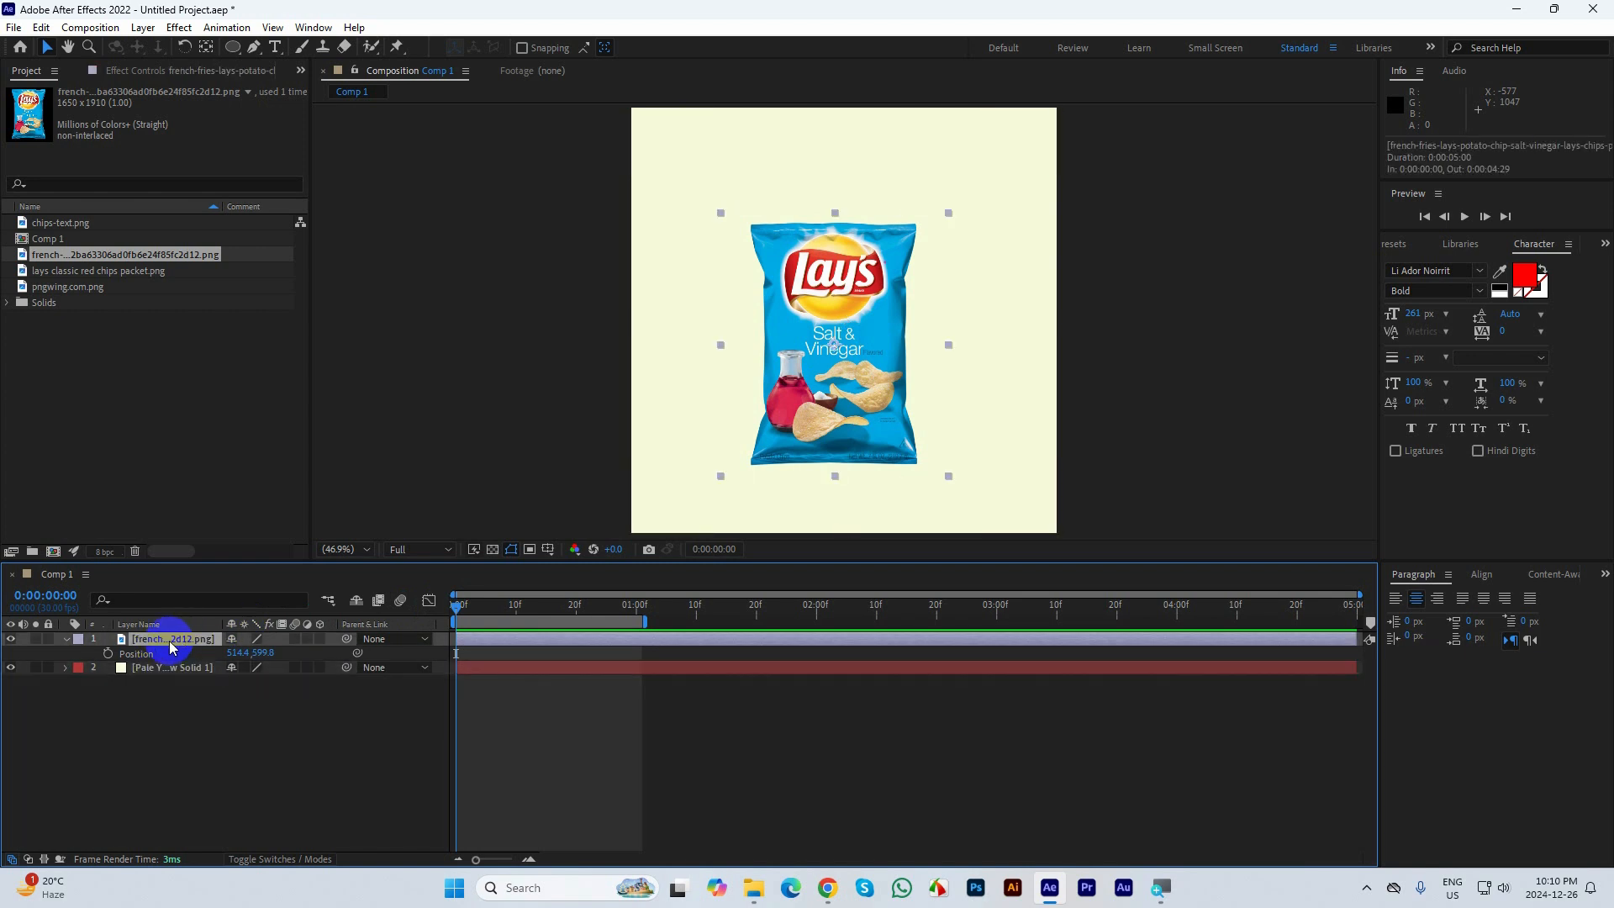
Add packet Position keyframes at 0:00:00:00 and 0:00:00:20, undoing the layer's accidental time shift
click(106, 658)
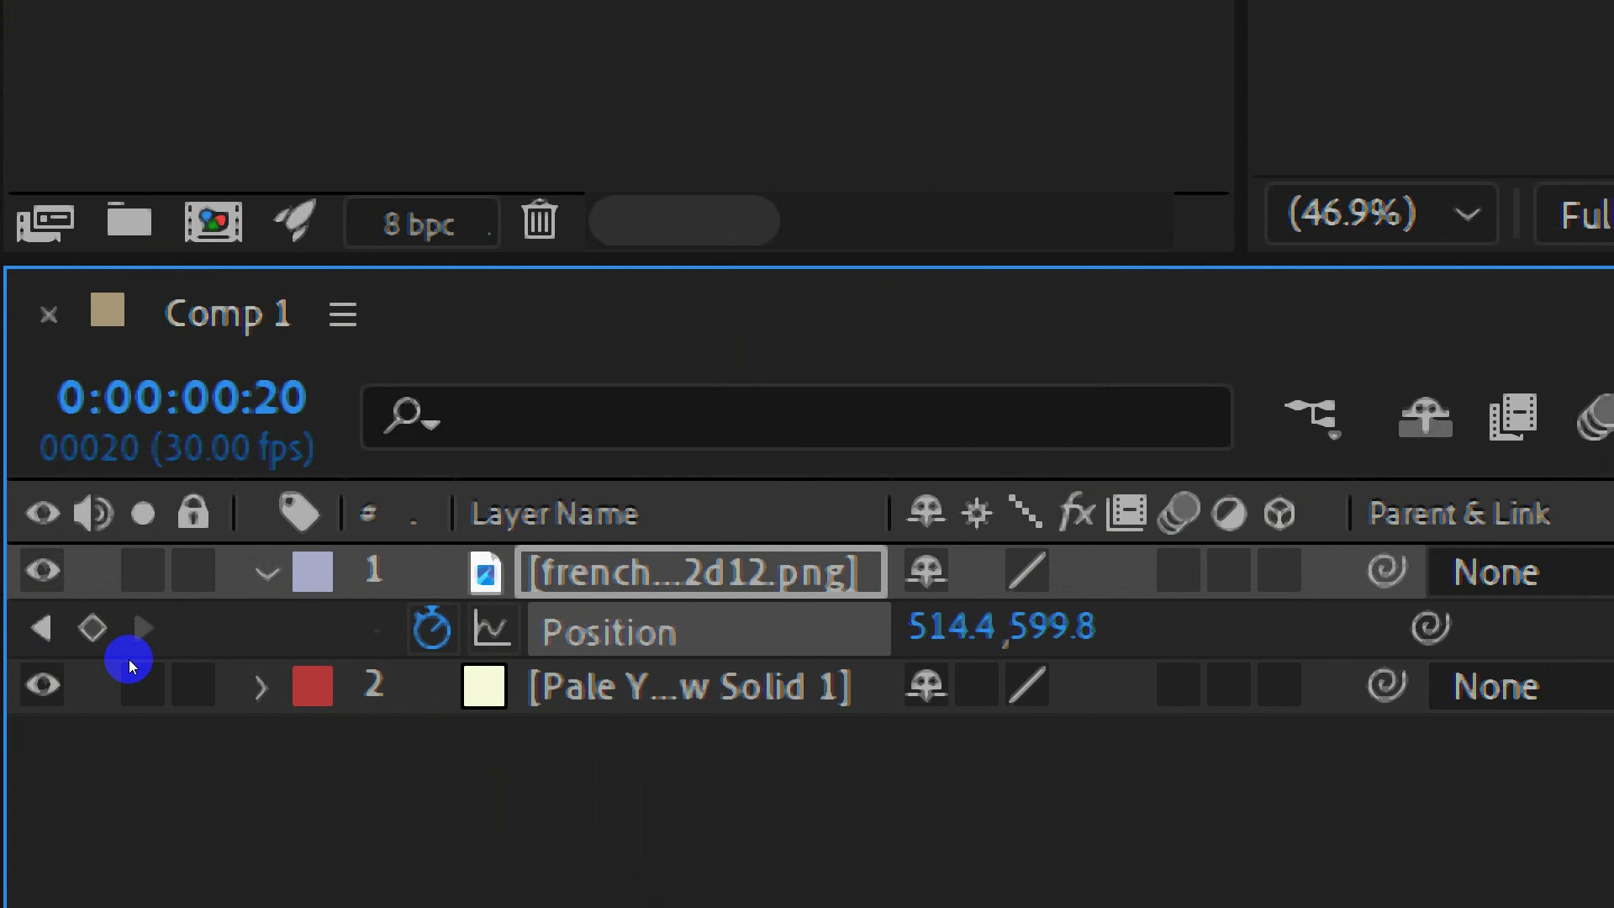
key(alt+shift+p)
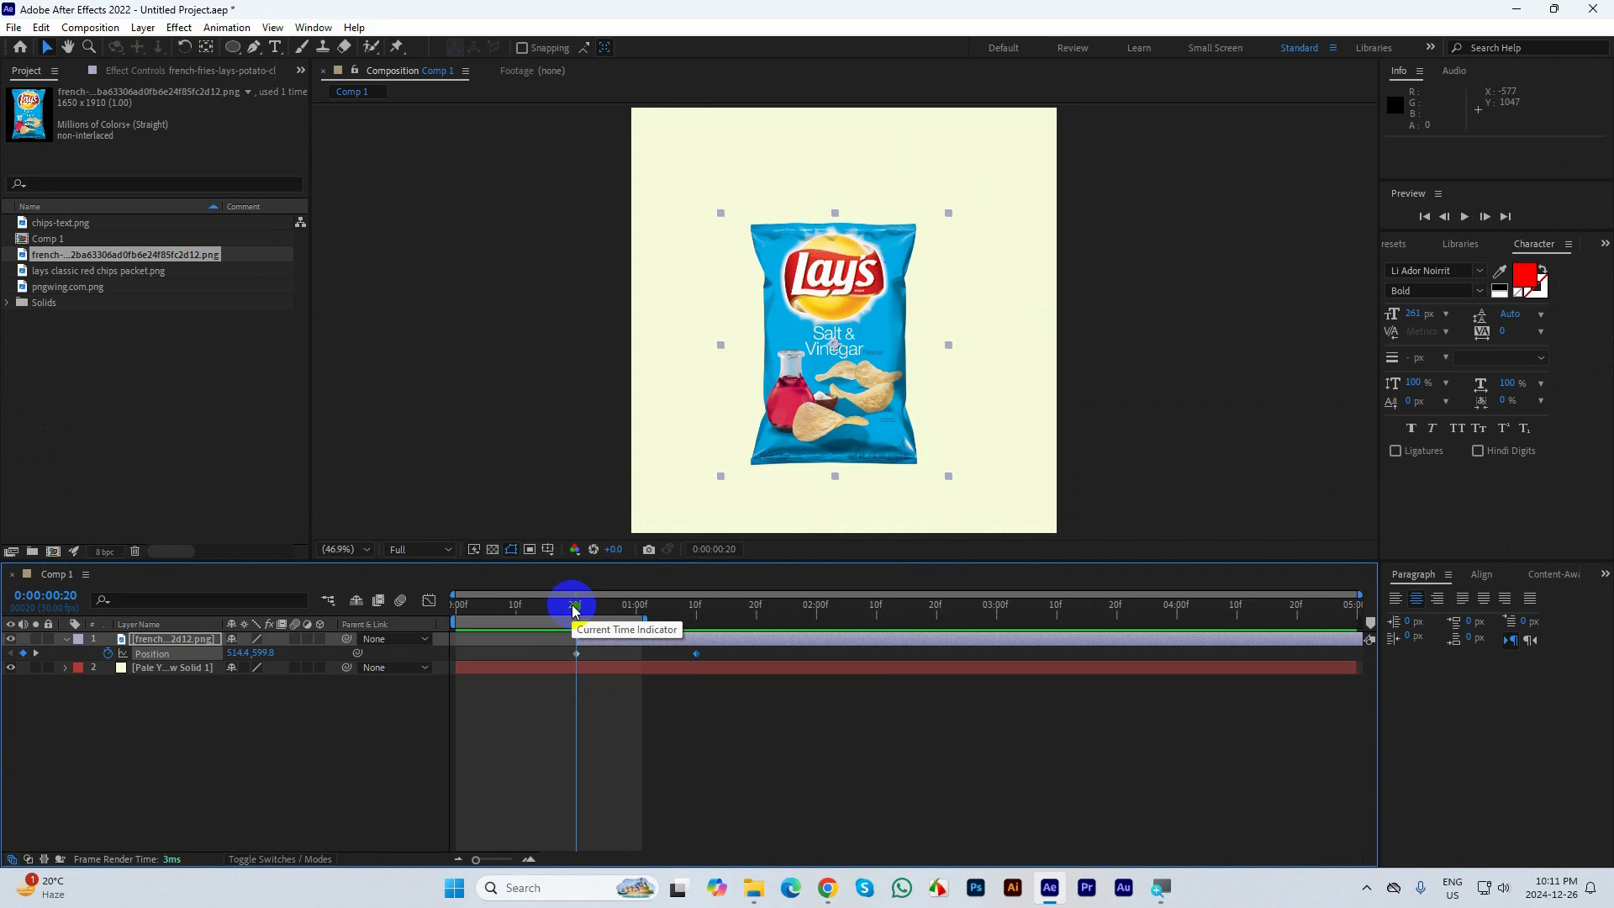
key(ctrl+z)
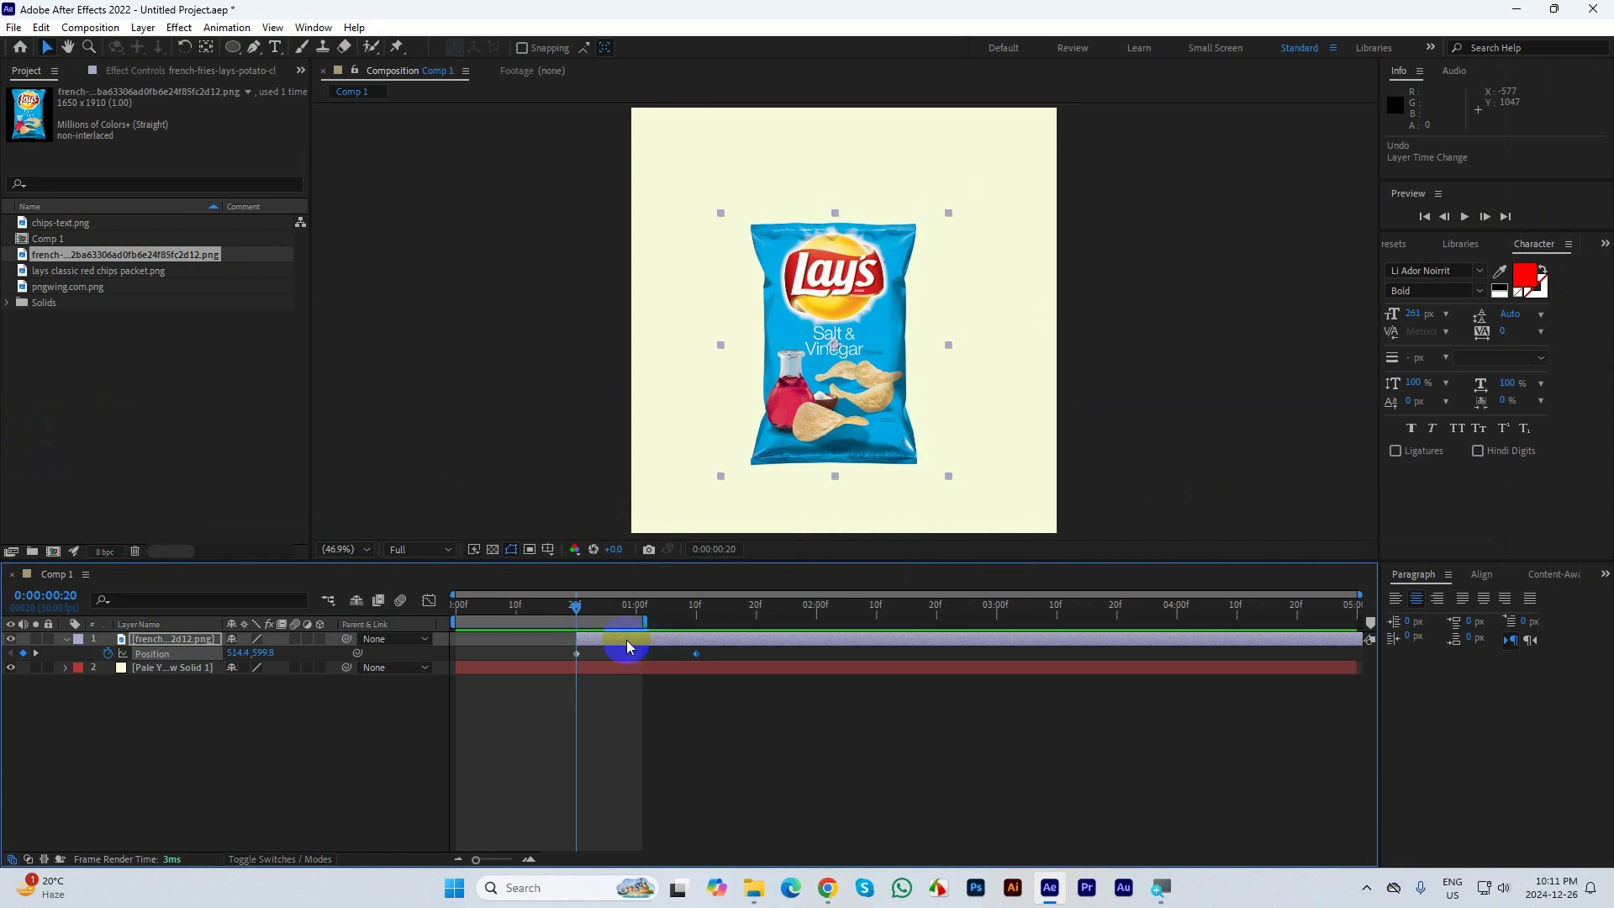
key(ctrl+z)
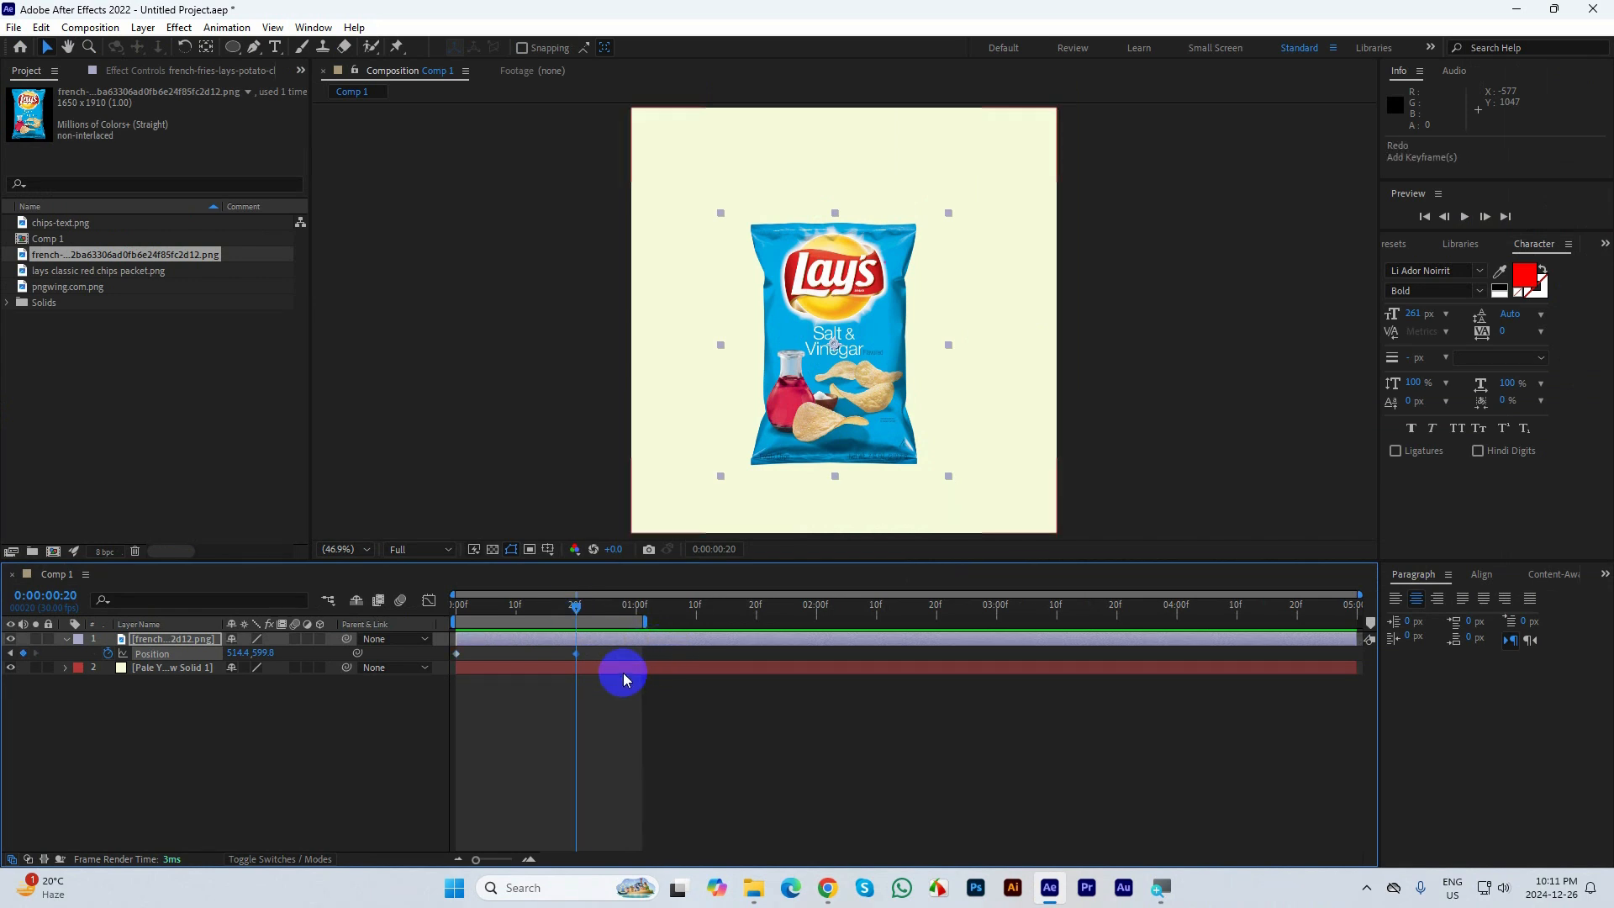
At the first Position keyframe, move the packet horizontally out of the frame's left side to about -314, 600
click(576, 653)
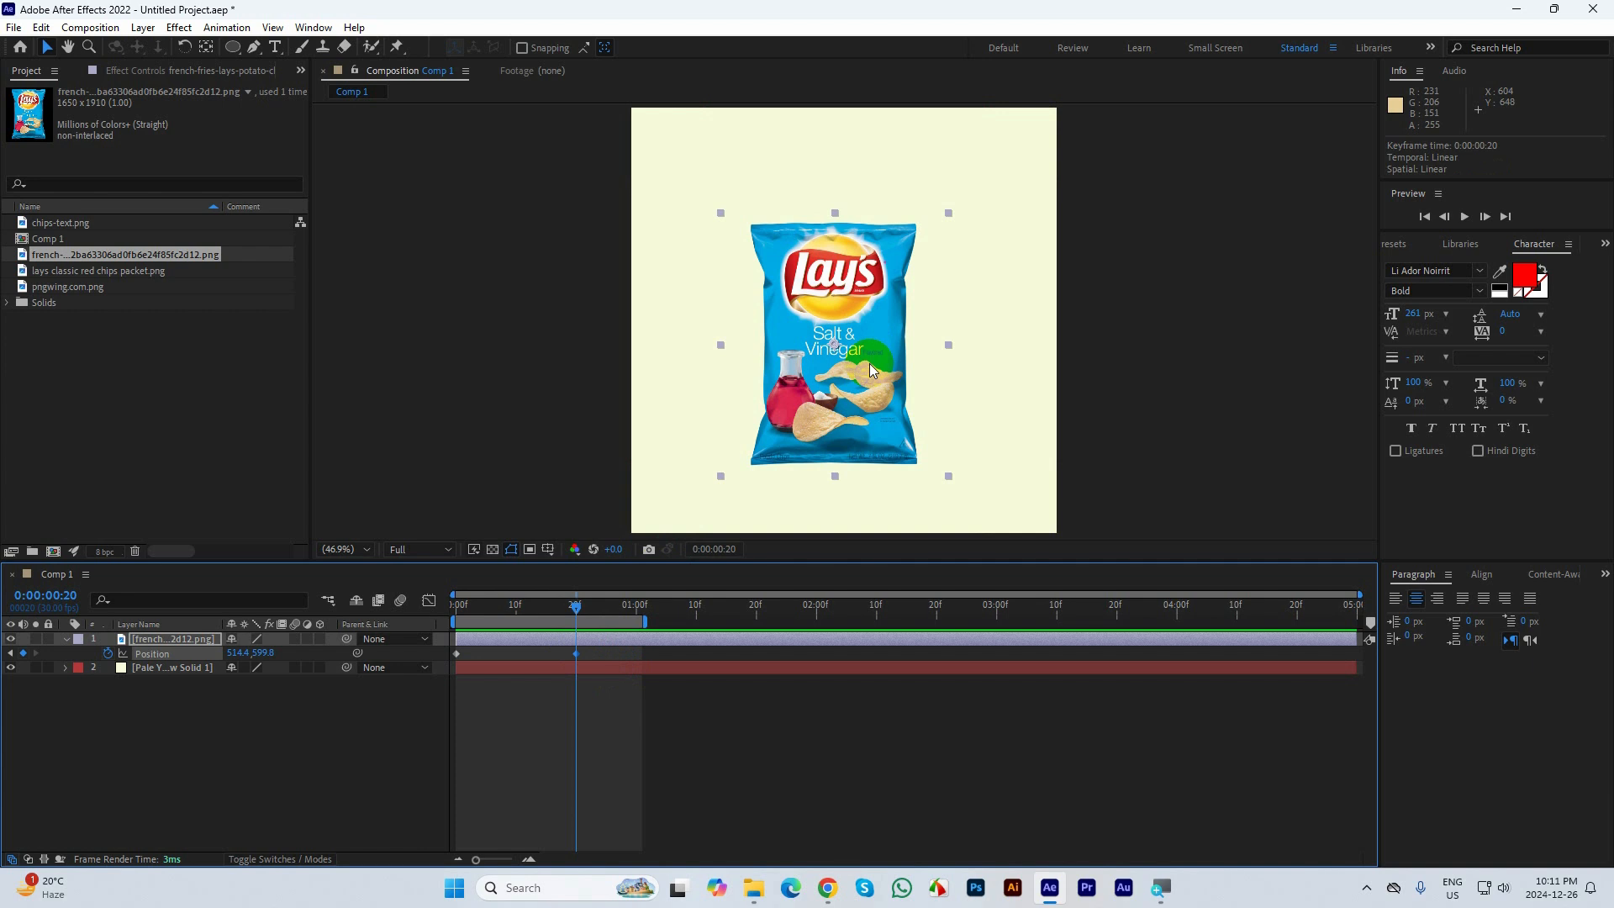
click(500, 632)
key(Home)
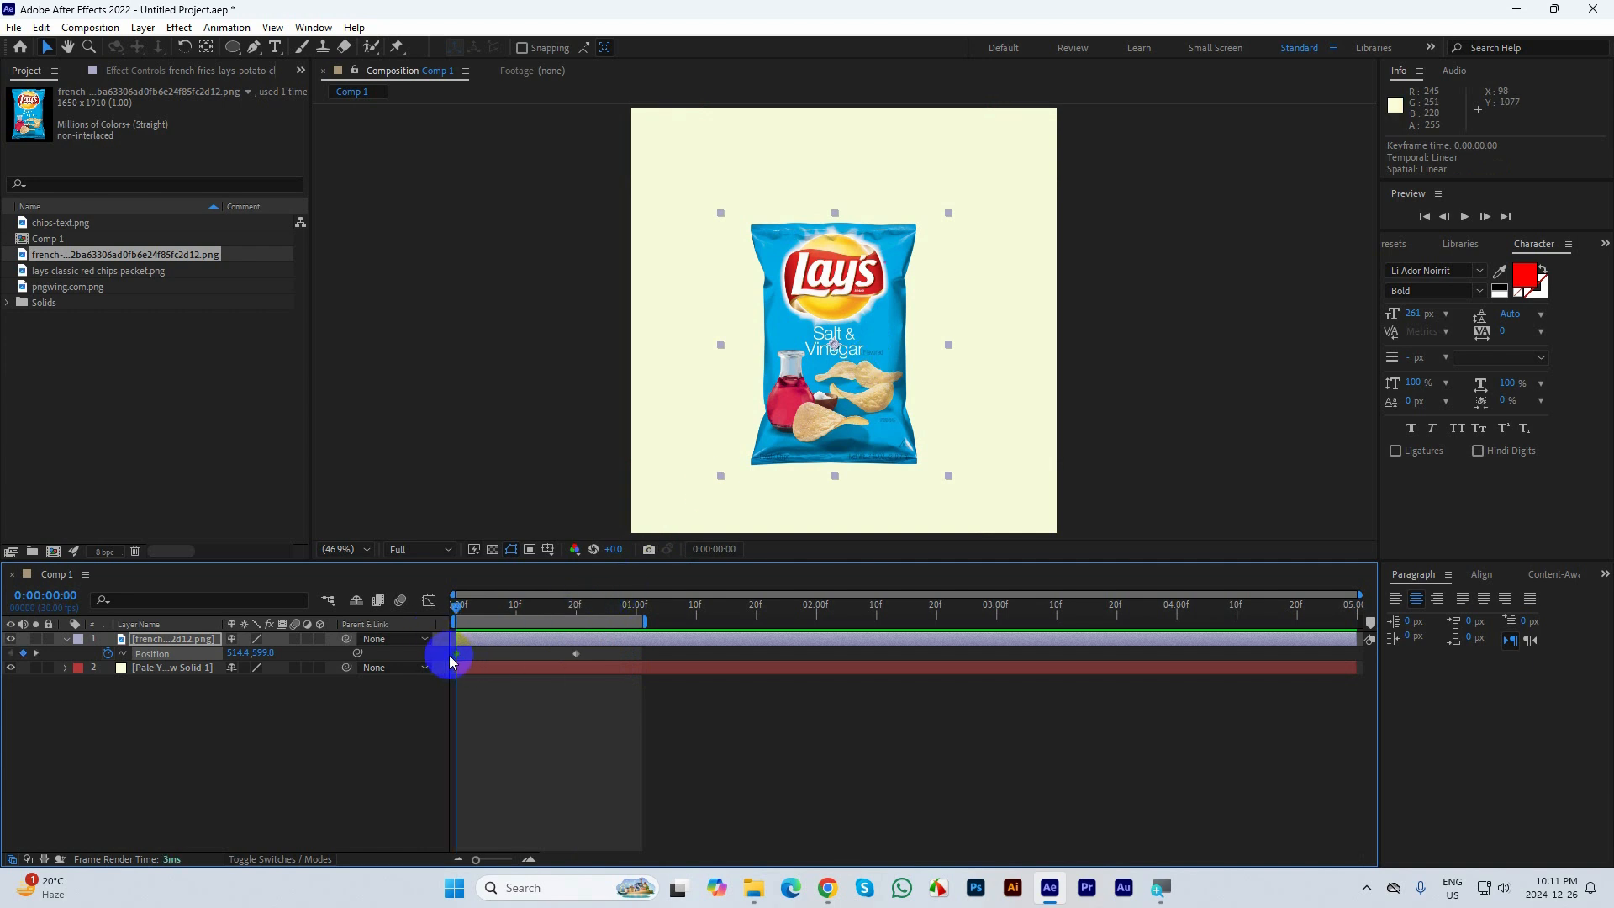
click(457, 655)
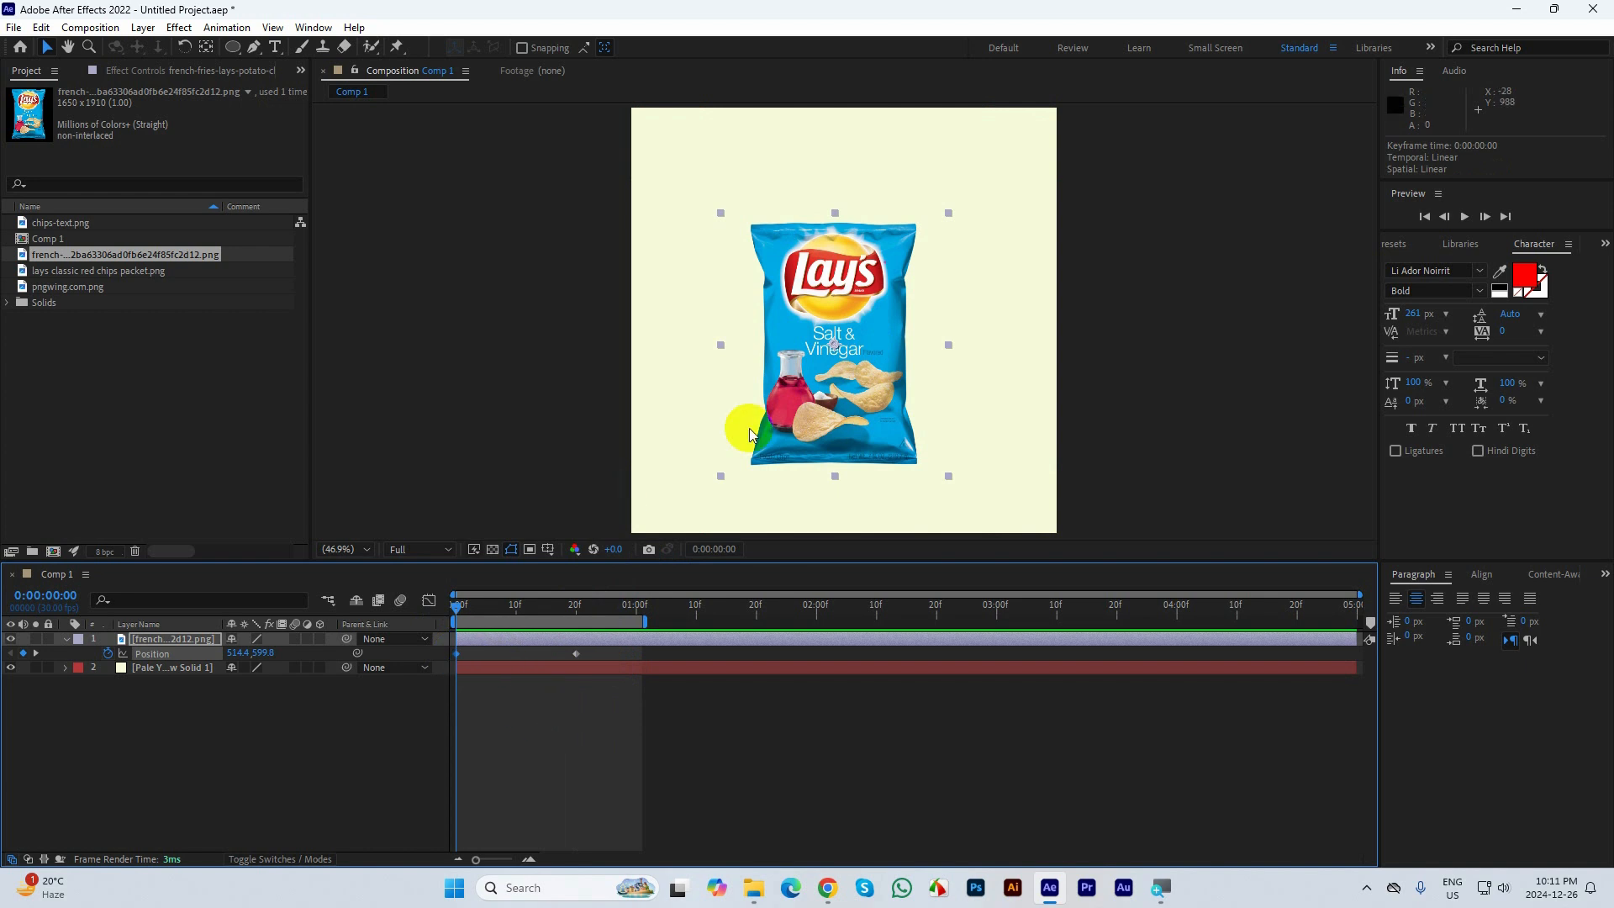
click(879, 418)
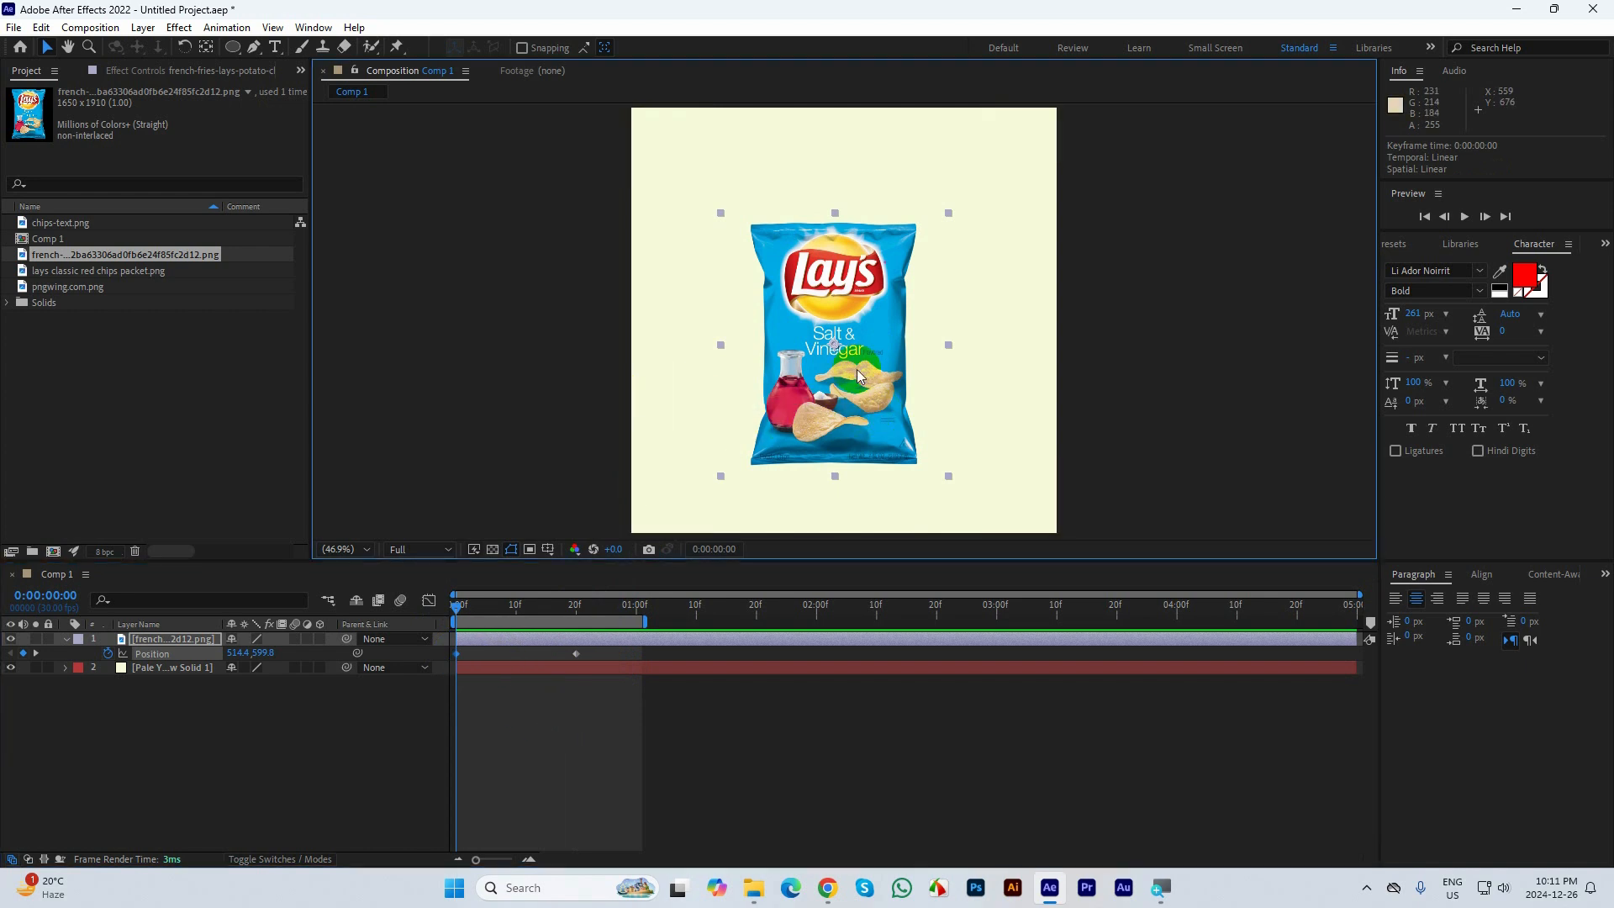
drag(857, 362, 542, 350)
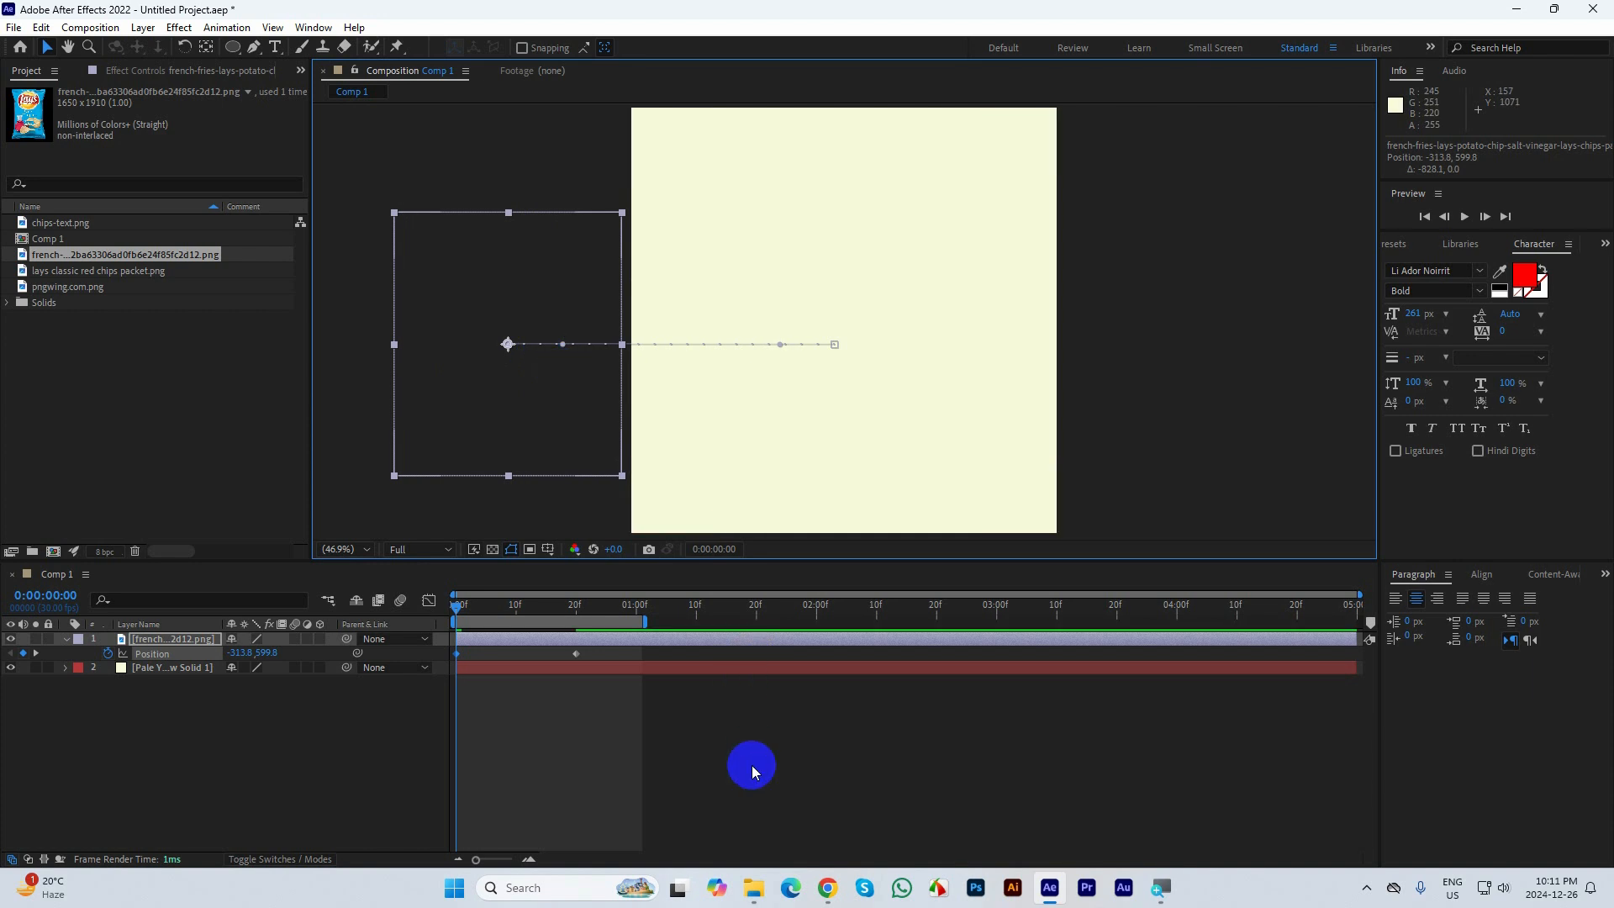
Play back the packet's slide-in animation several times from the first frame to check its linear motion
key(space)
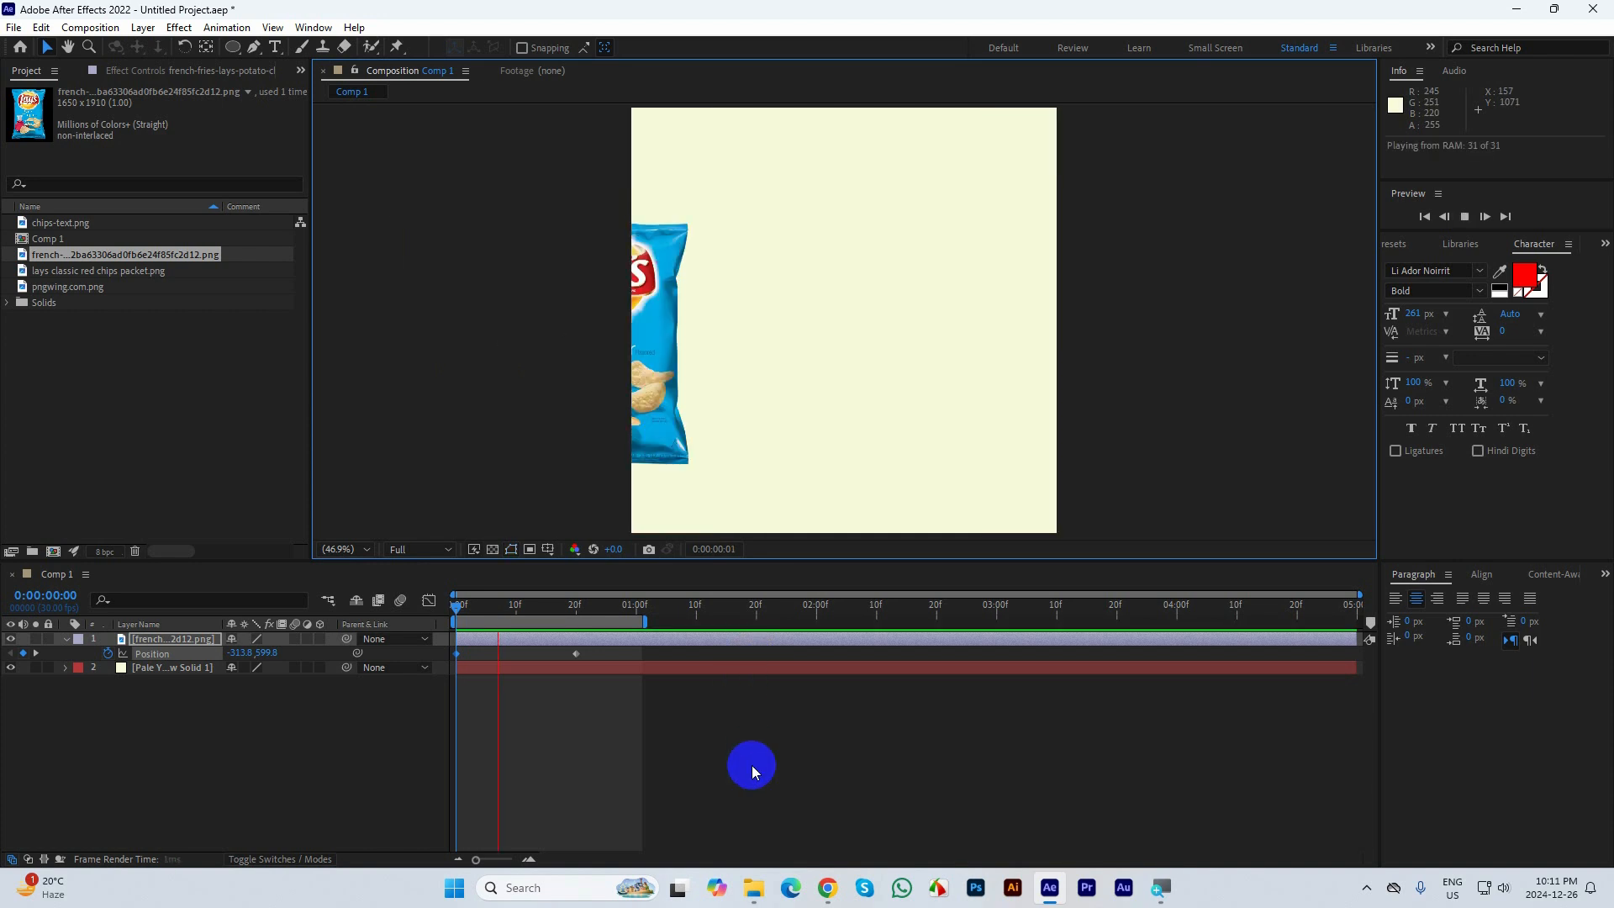
click(414, 602)
key(space)
key(space)
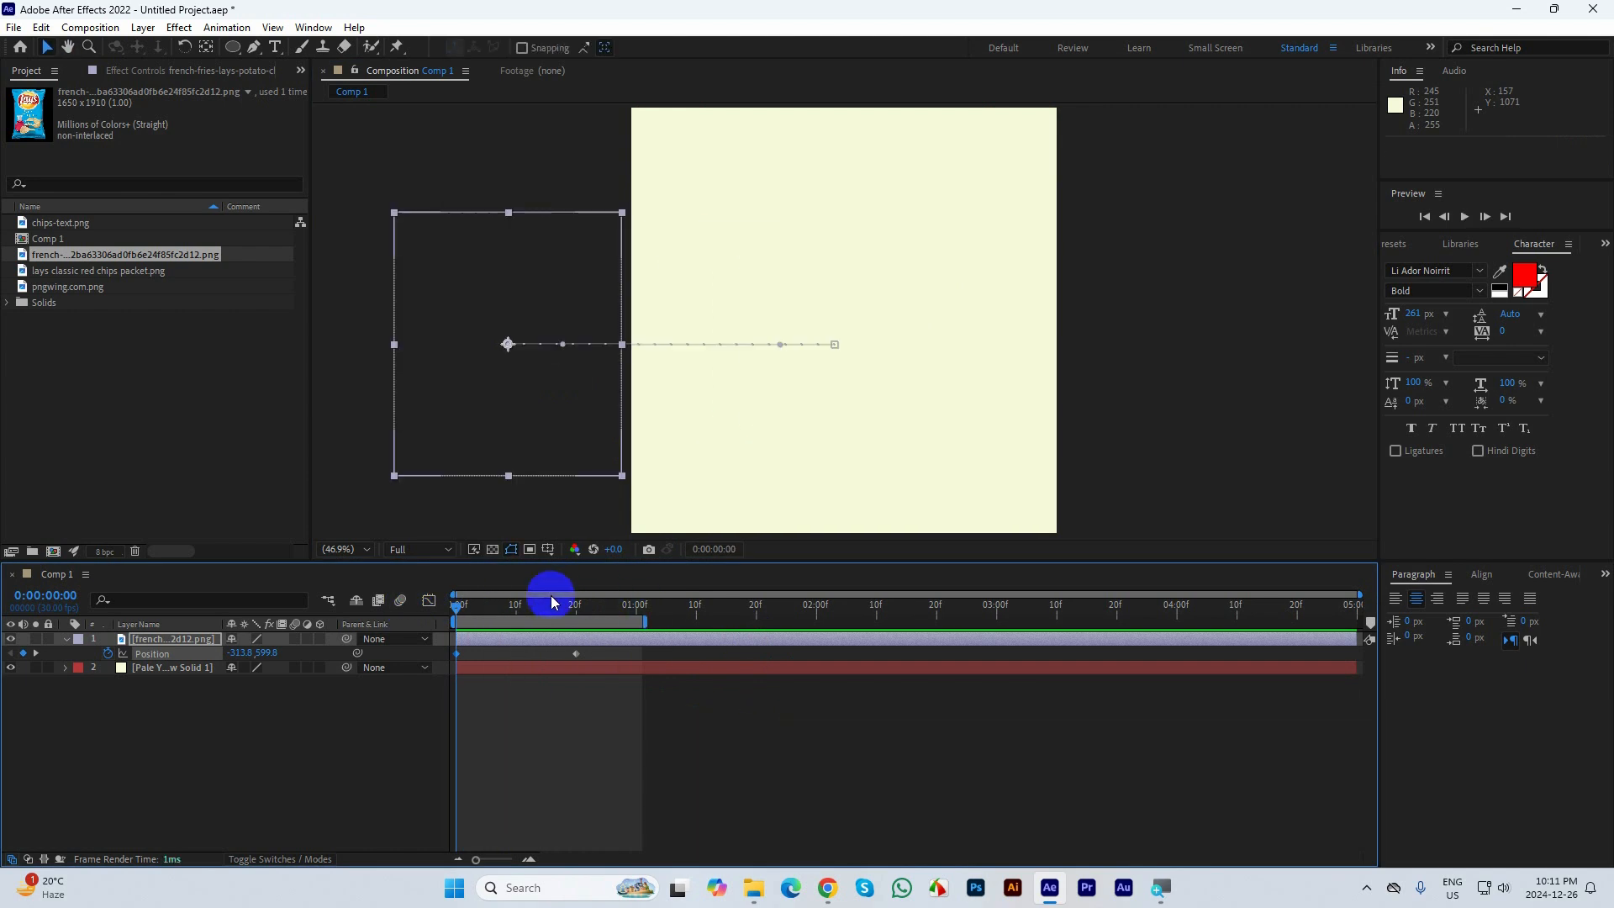
click(634, 640)
key(space)
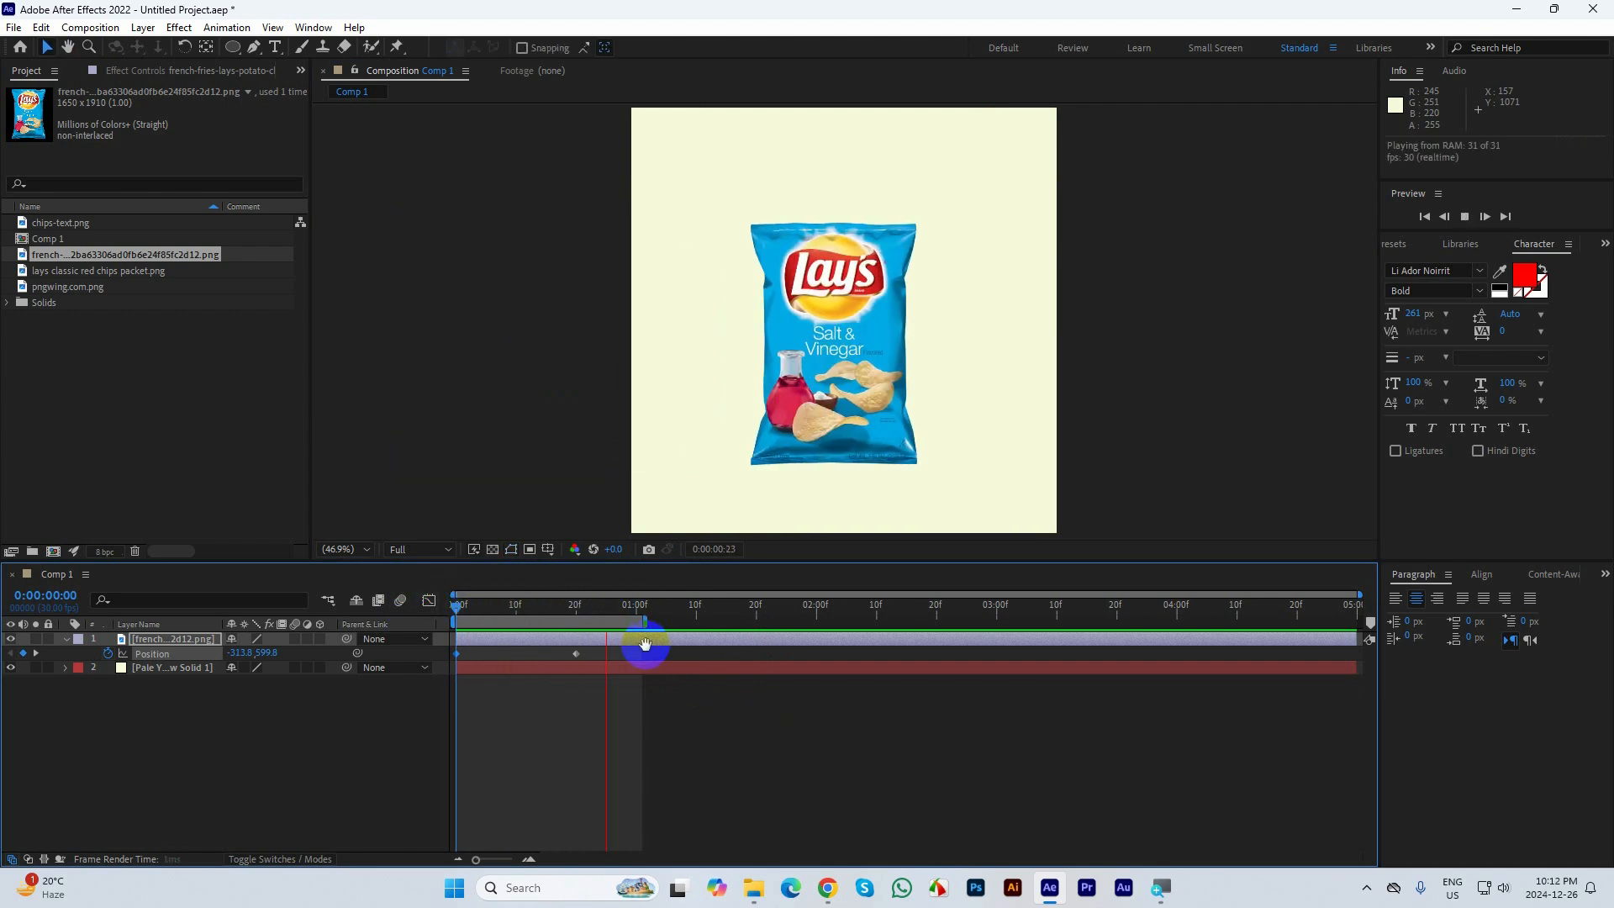
click(626, 581)
key(space)
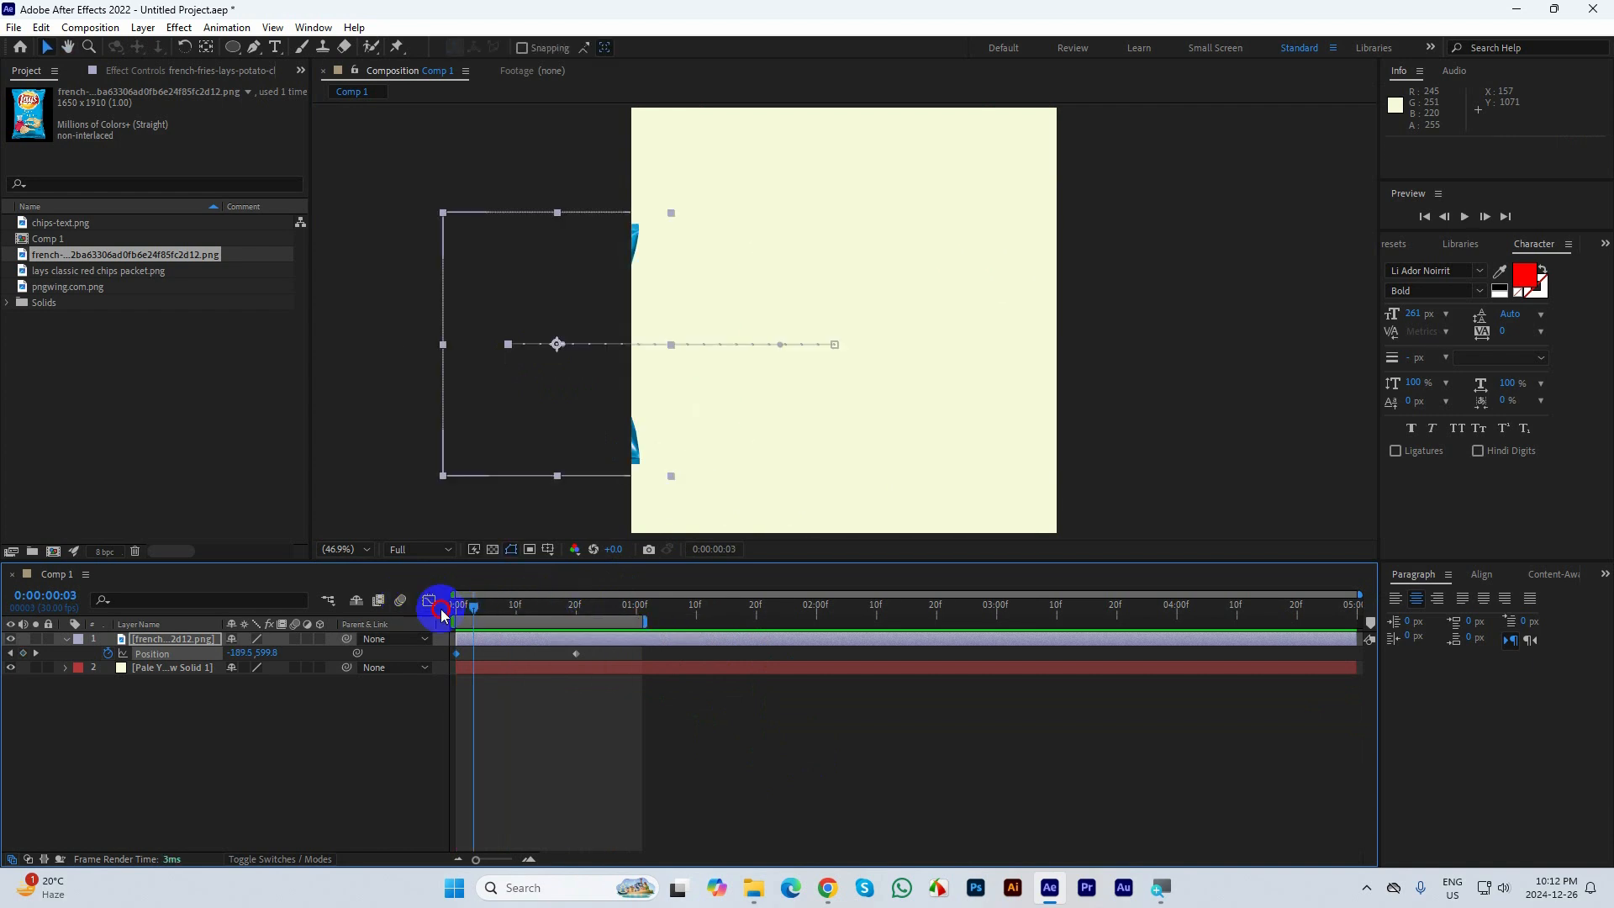
key(space)
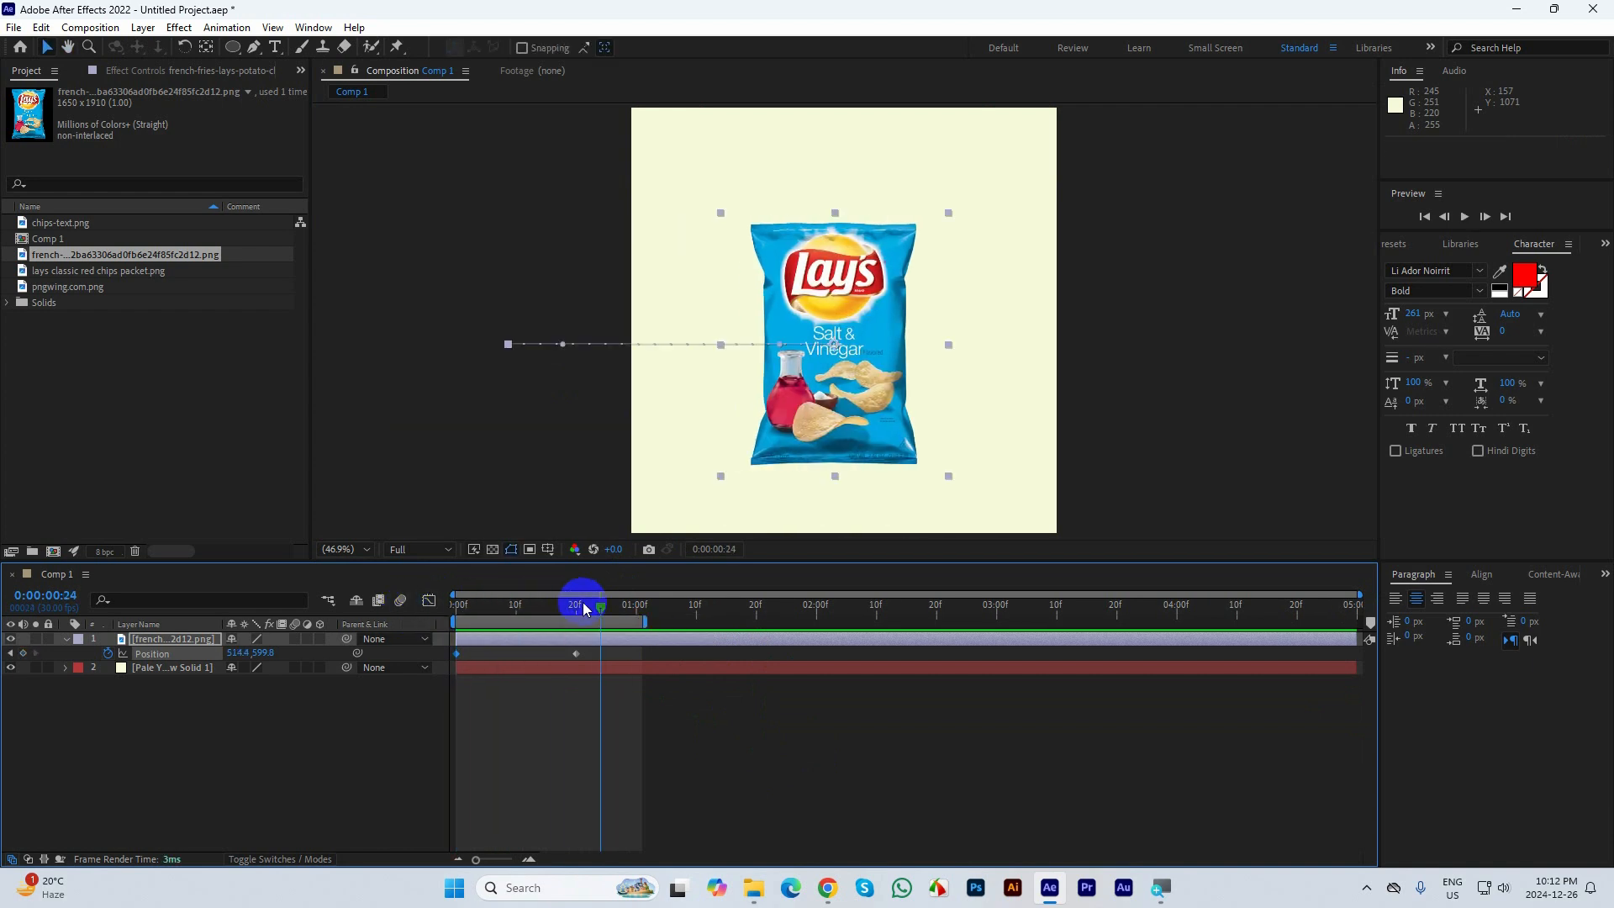
click(533, 643)
key(space)
key(space)
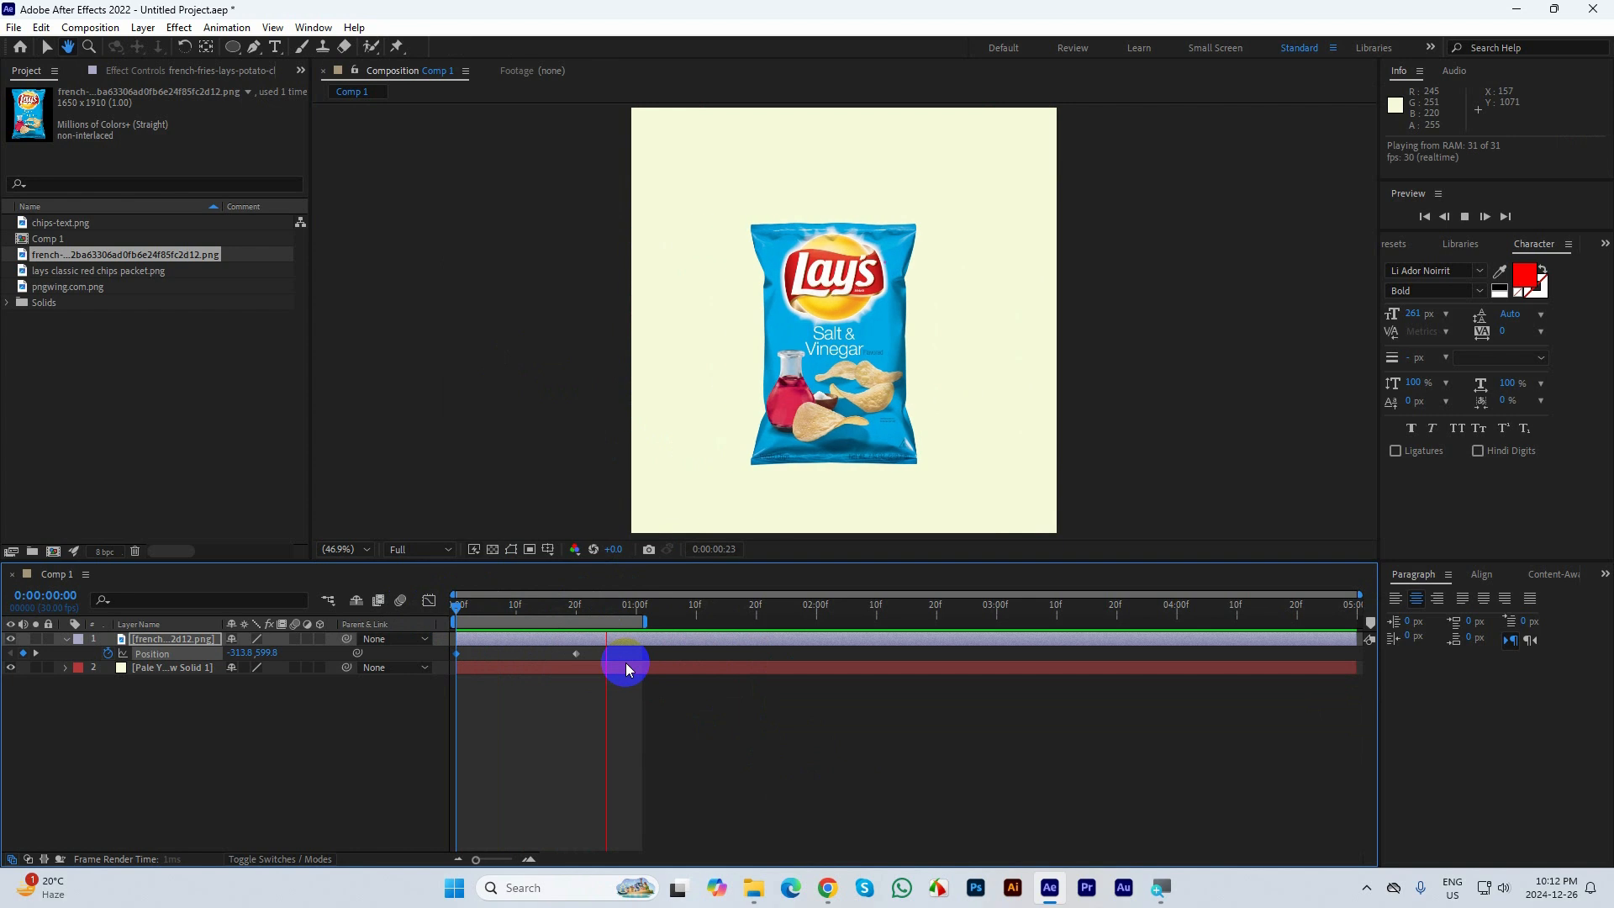
Apply Easy Ease to both packet Position keyframes and preview the motion from the first frame
drag(618, 648, 439, 662)
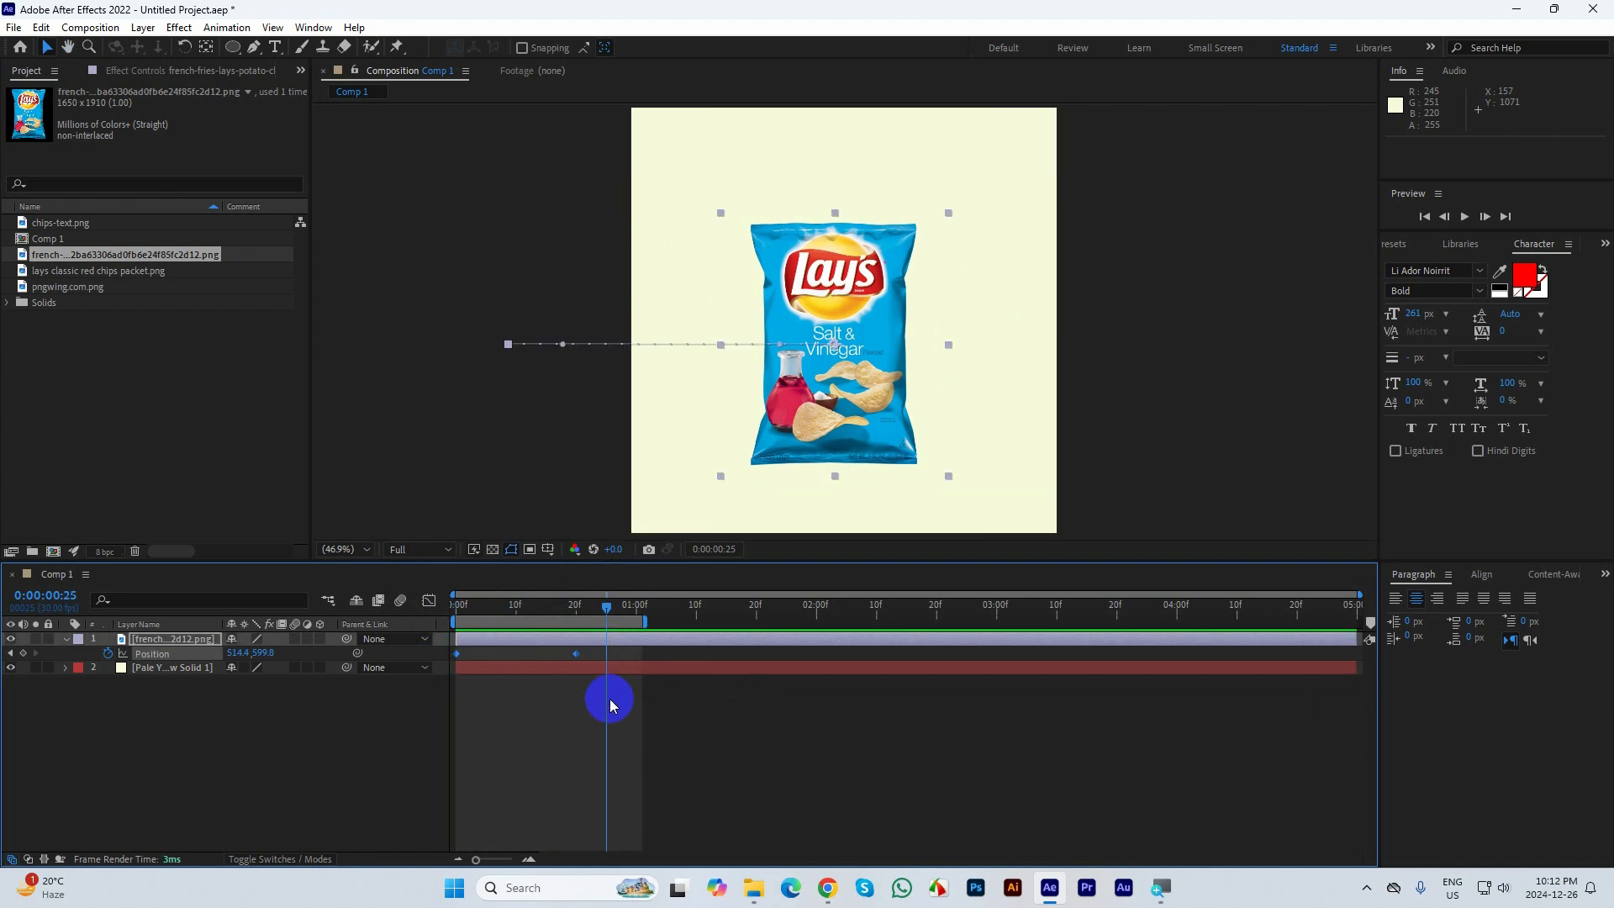
key(F9)
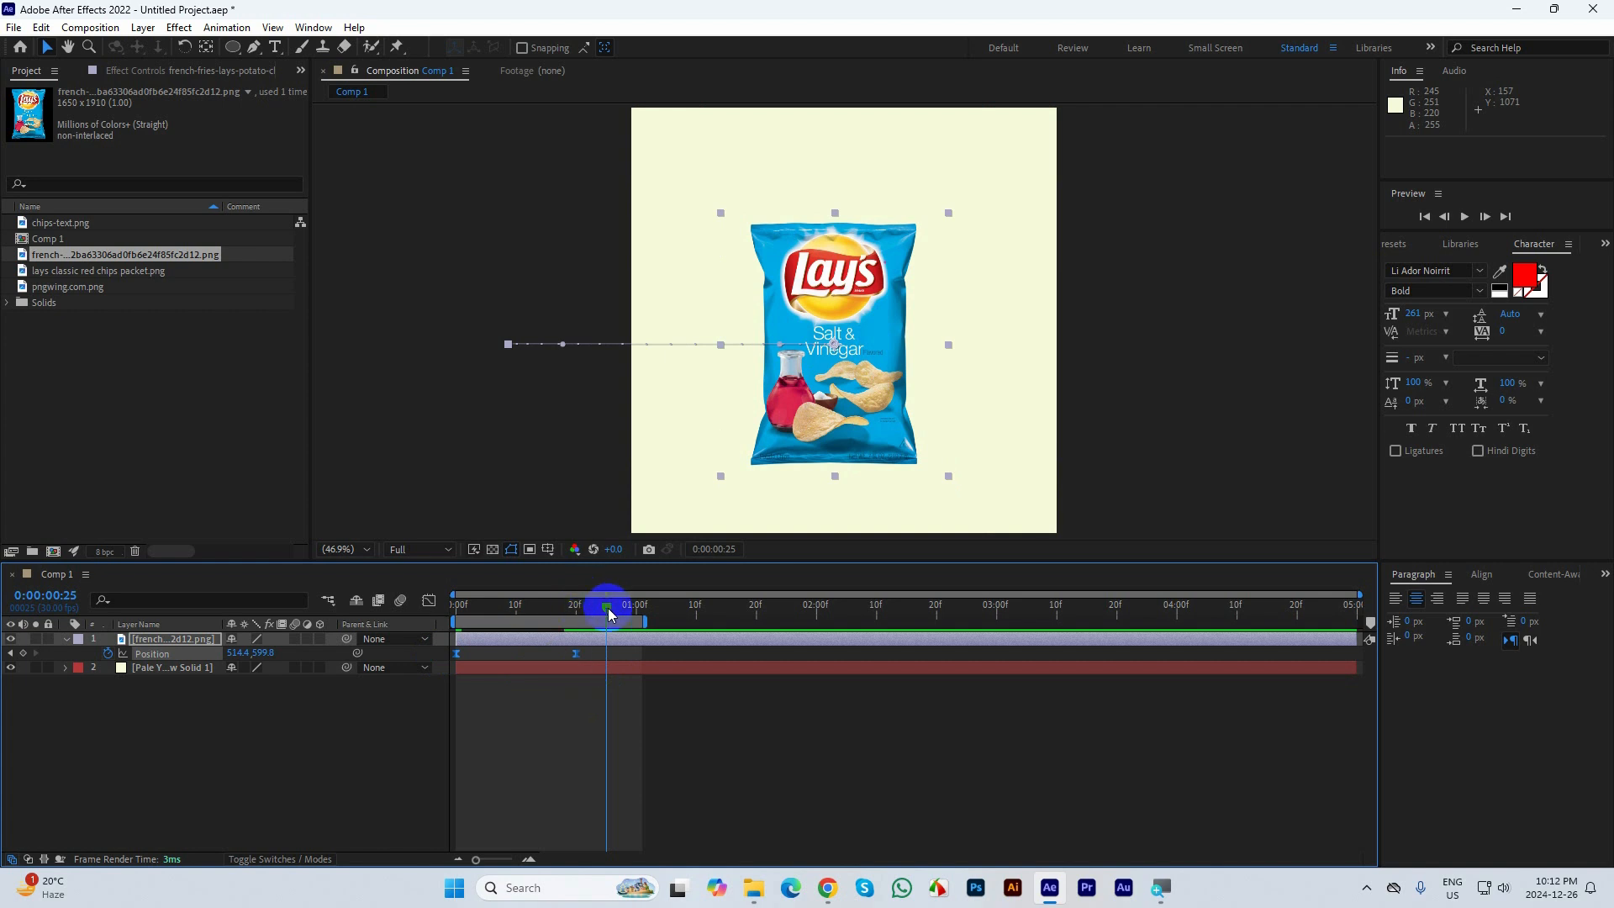
drag(607, 607, 456, 607)
key(space)
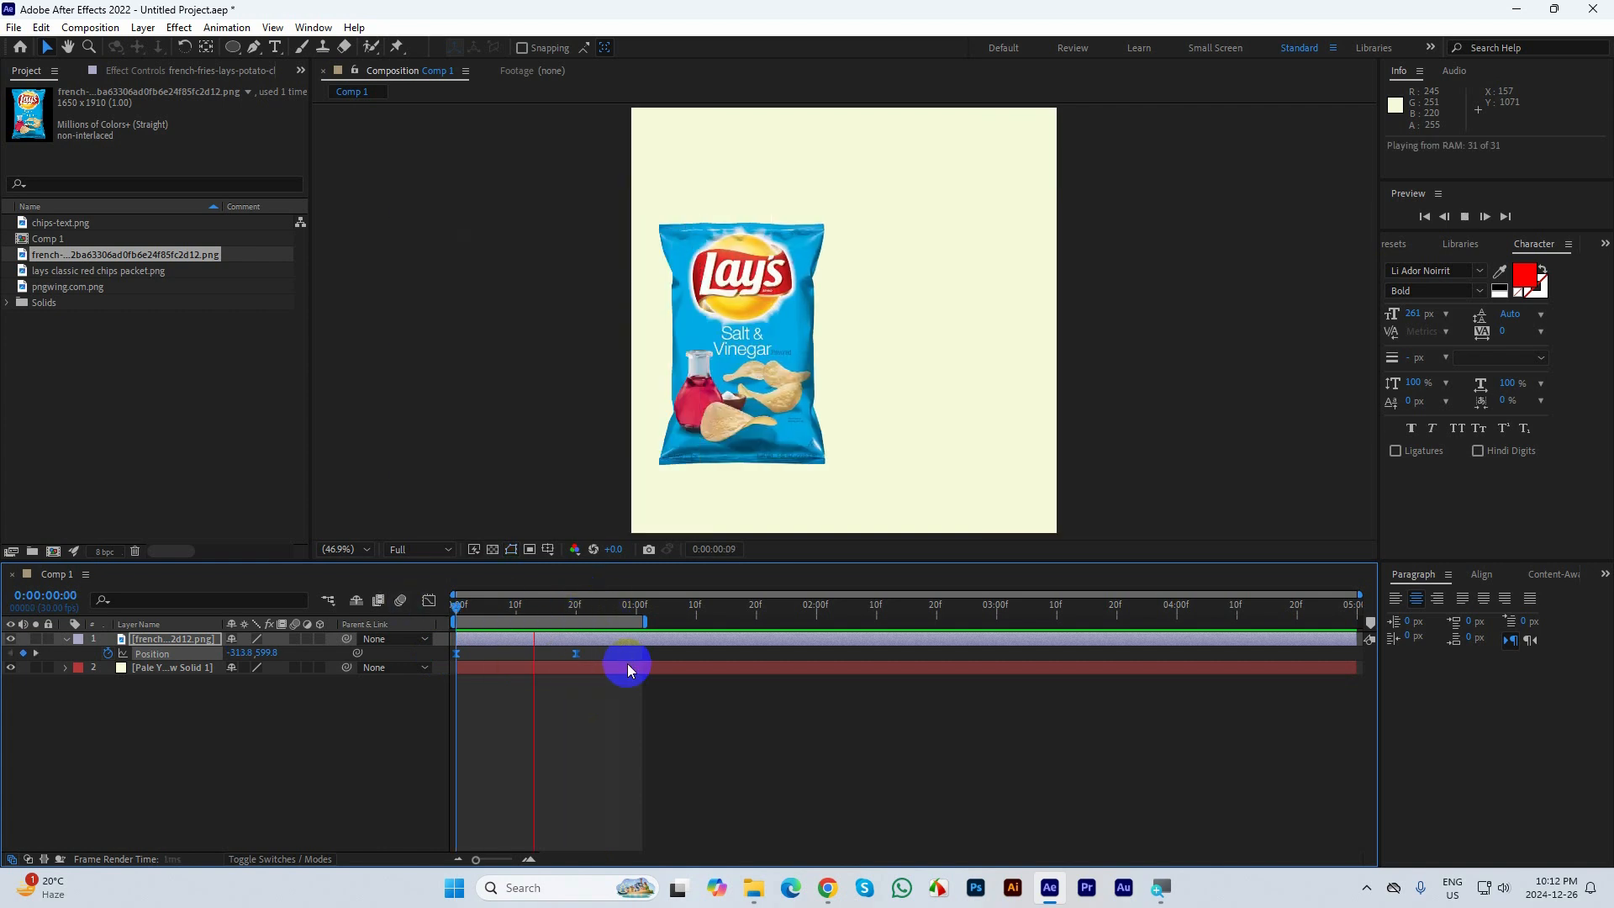
key(space)
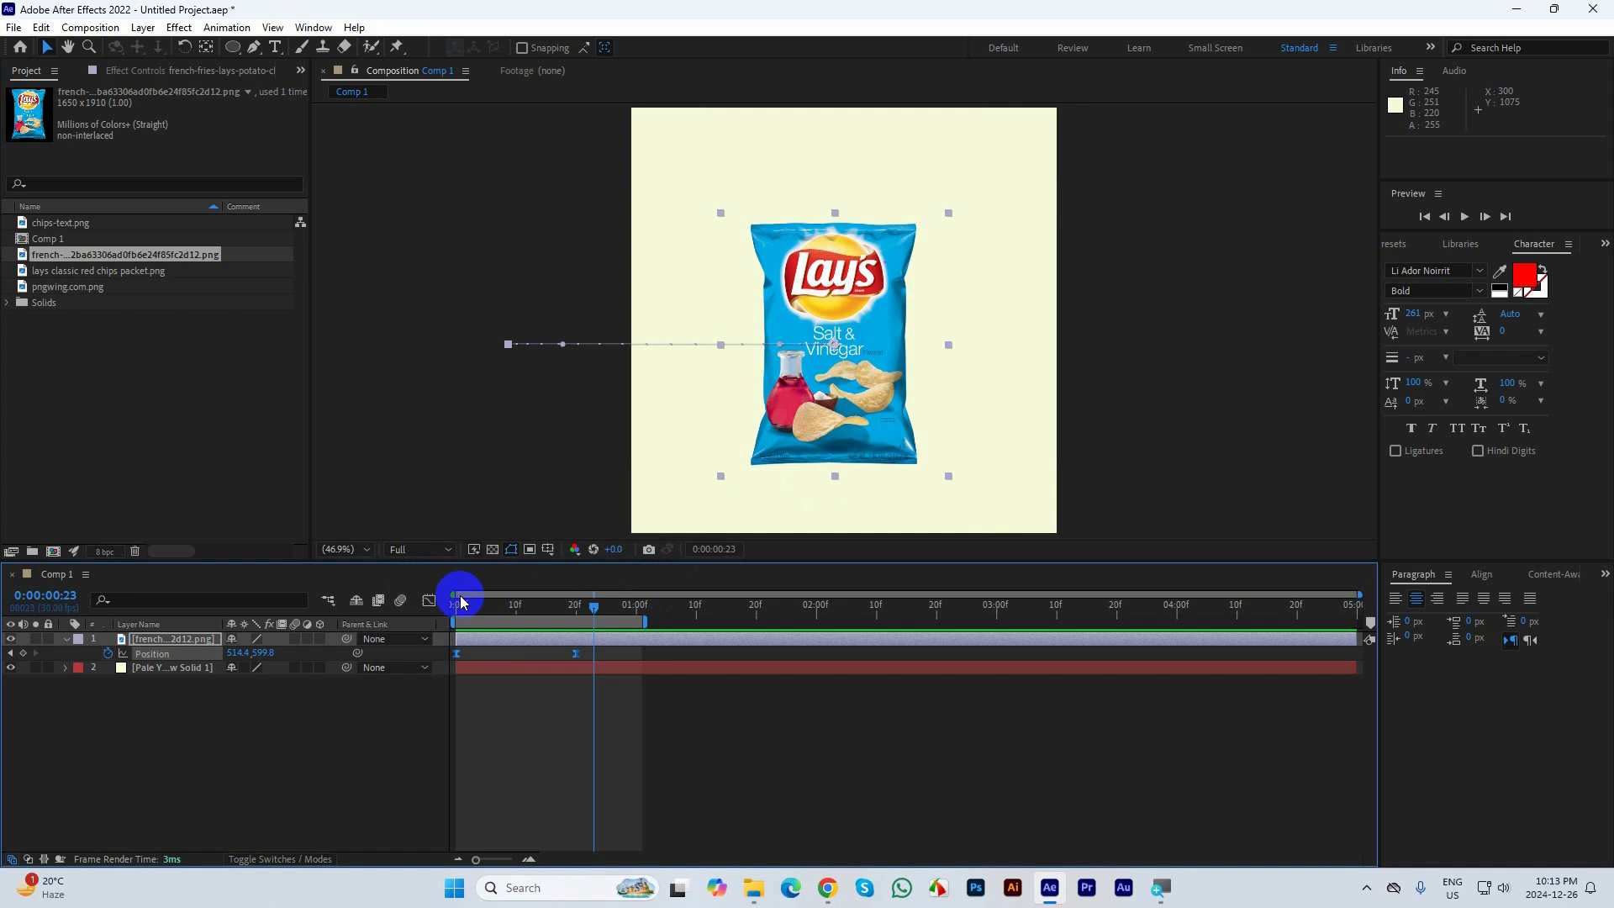
Select the packet's two Position keyframes, return to the first frame and show their curve in the Graph Editor
drag(607, 658, 443, 659)
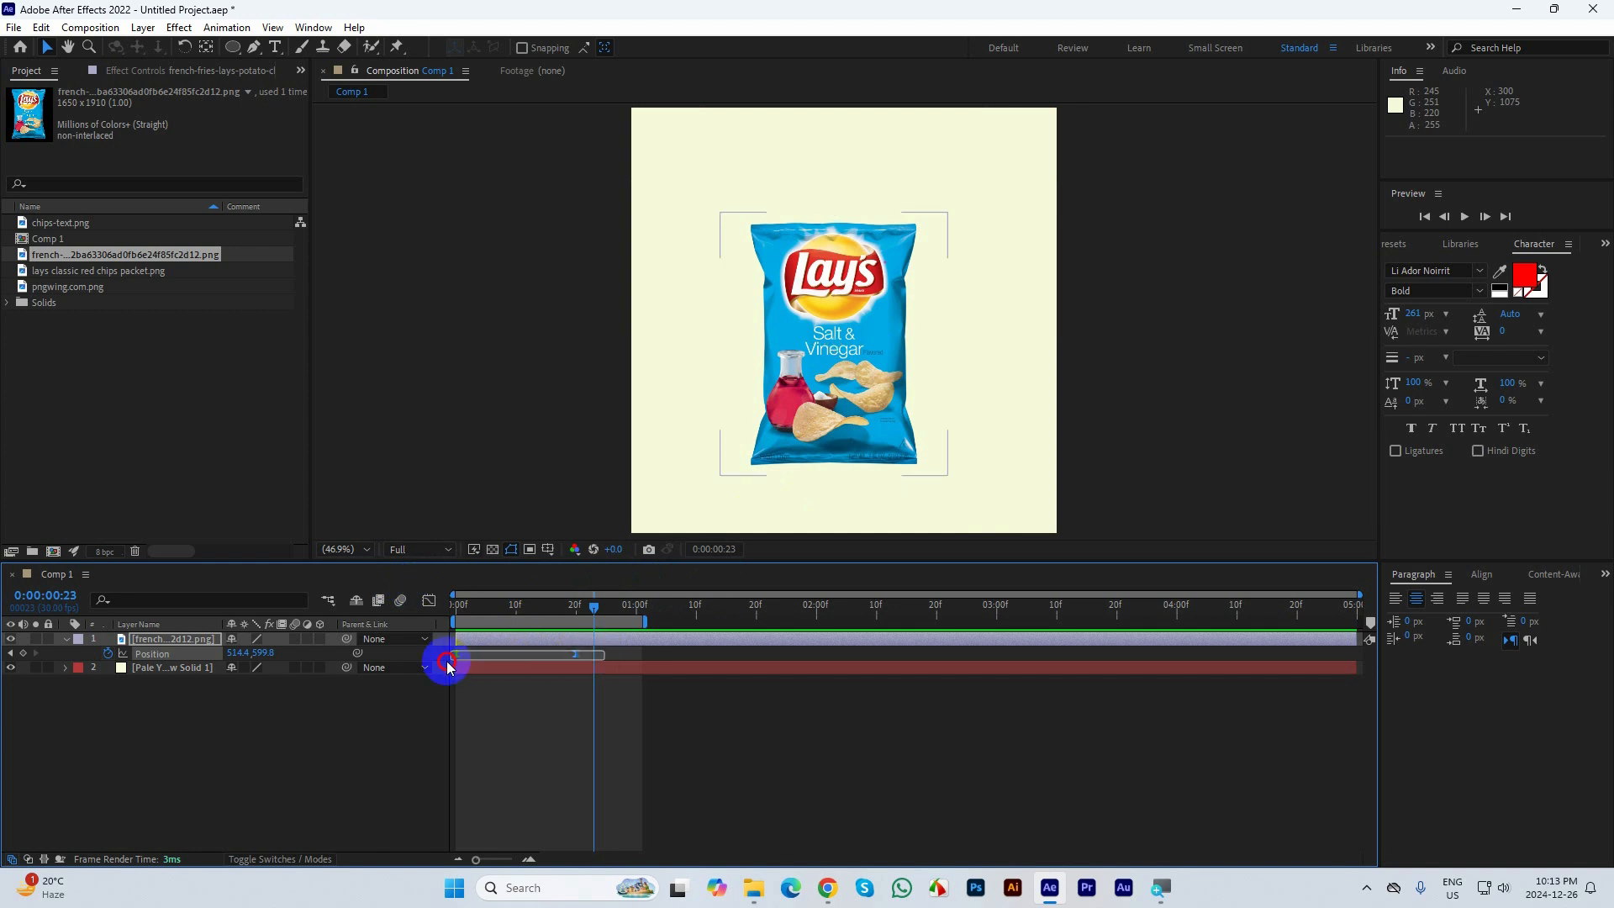
drag(595, 608, 452, 622)
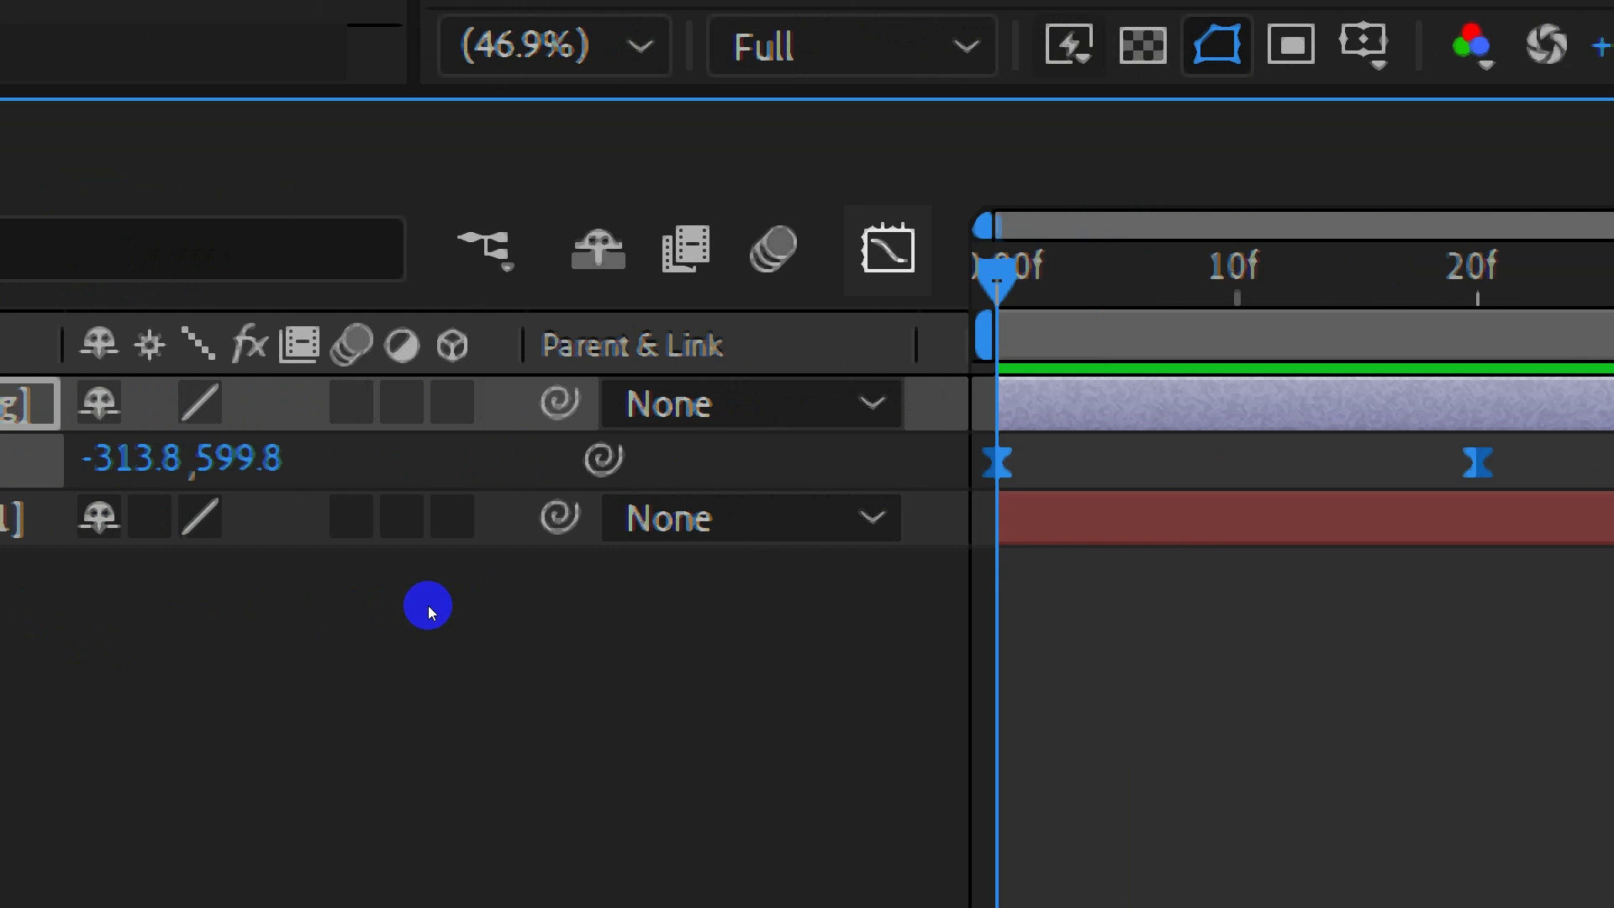
key(shift+F3)
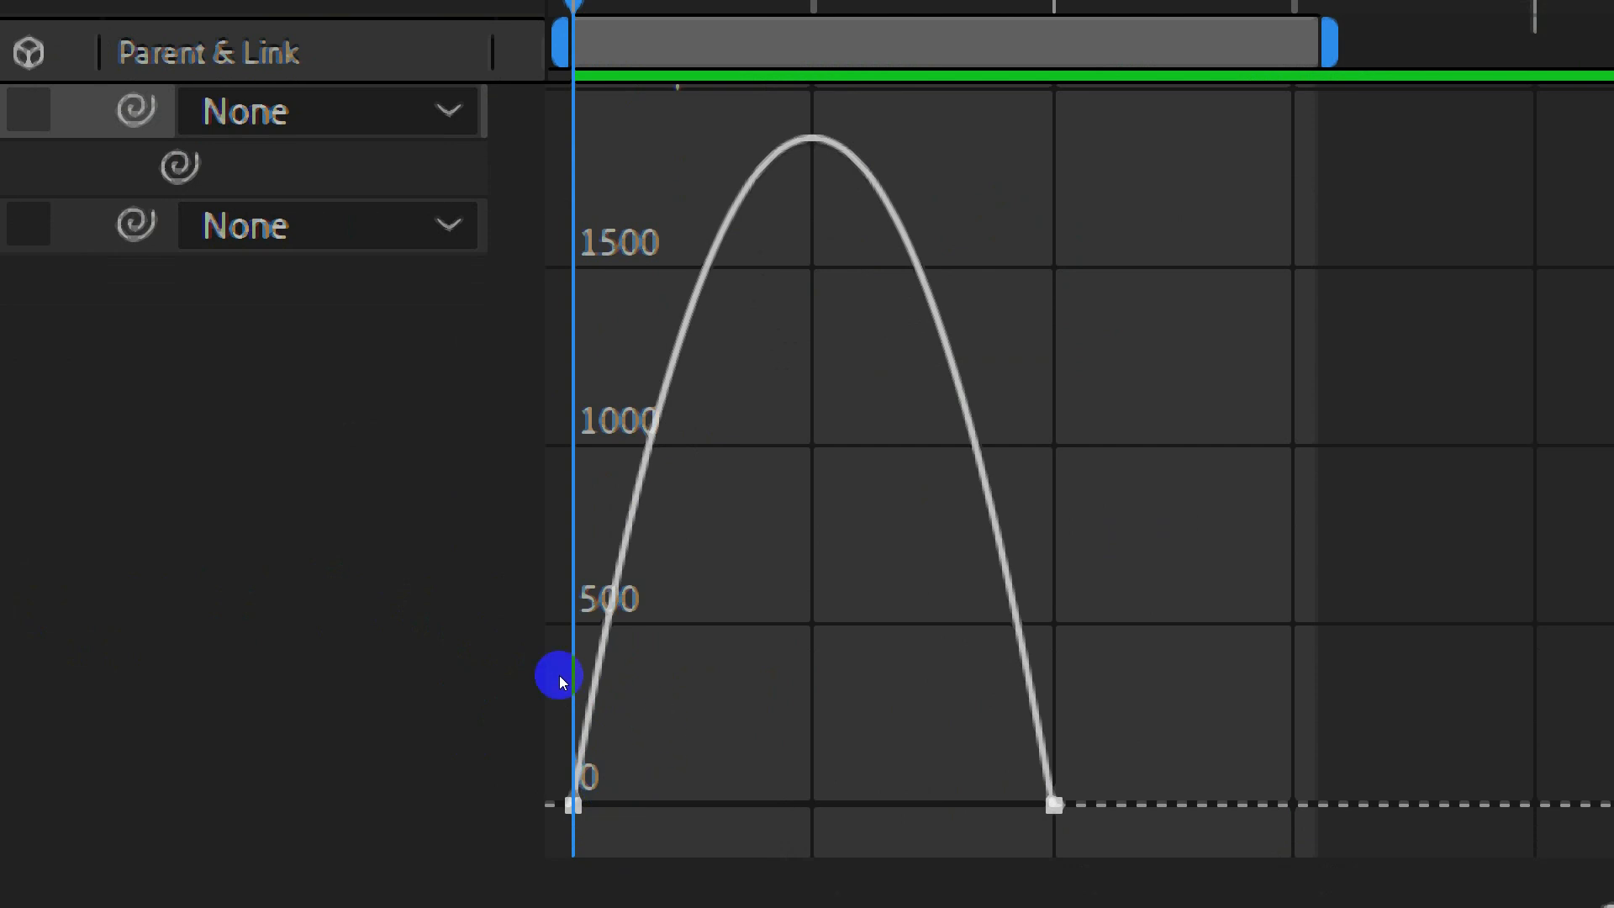
click(403, 723)
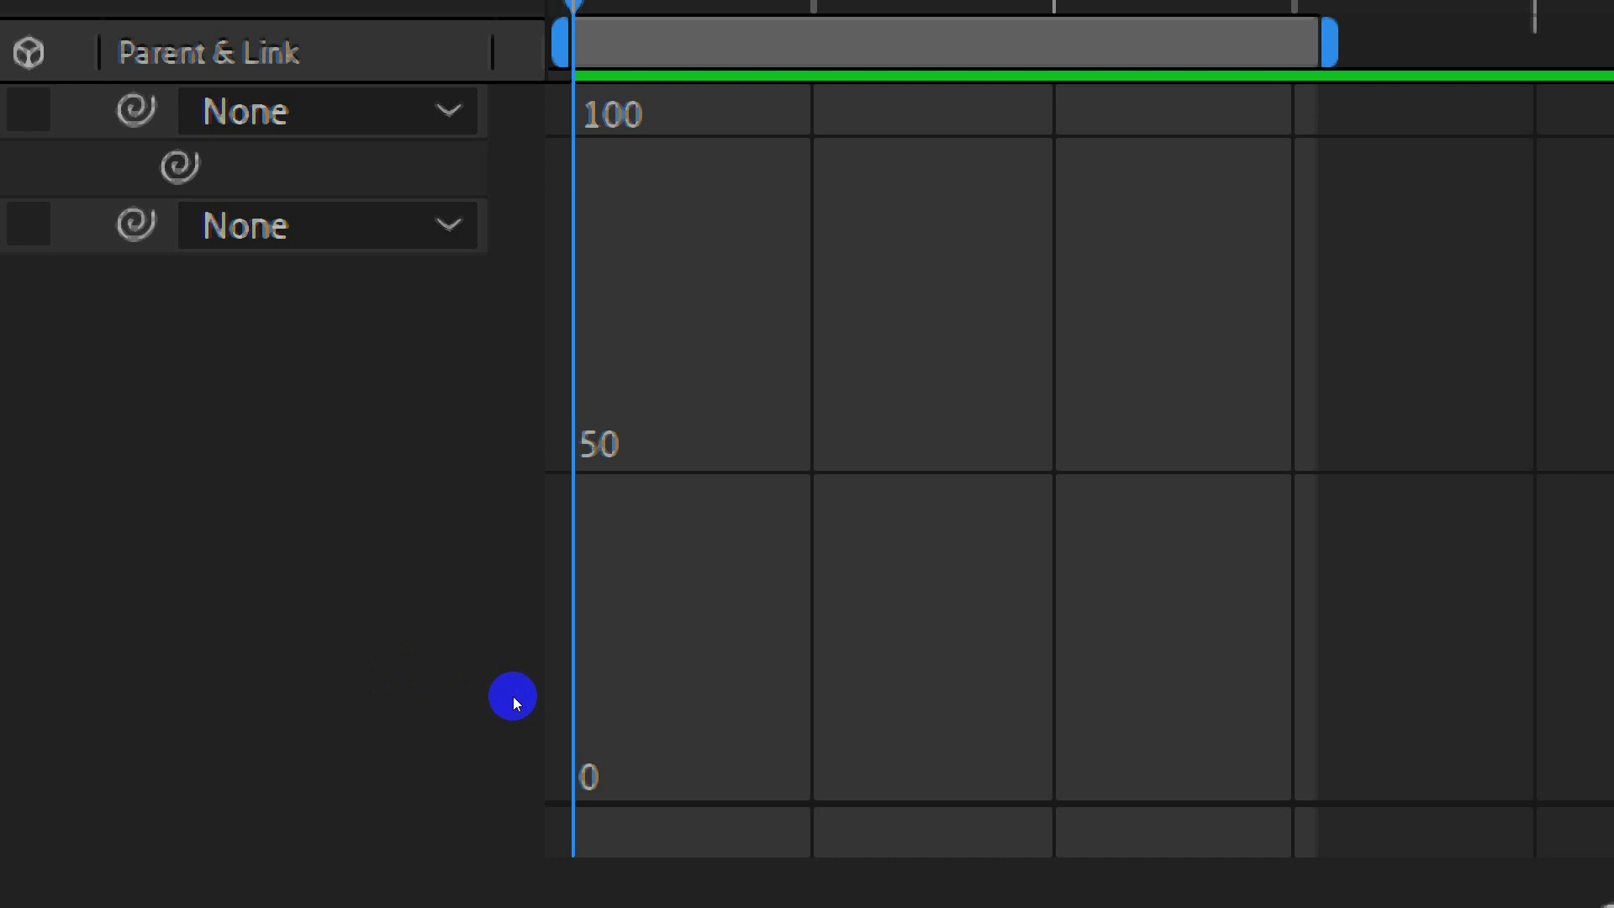
key(shift+F3)
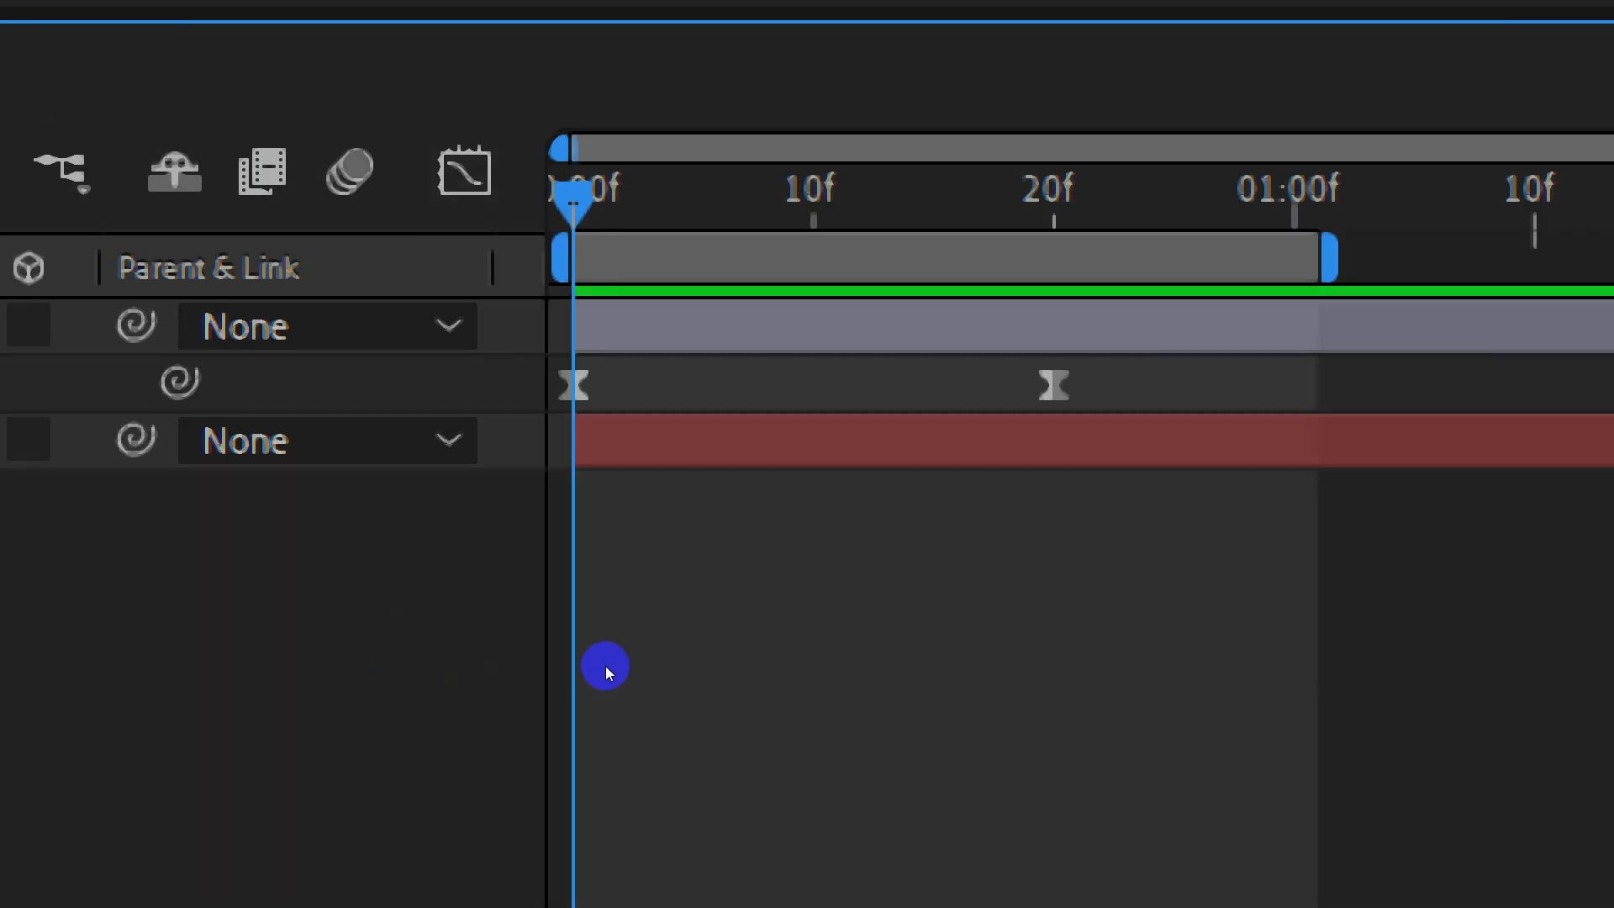
key(ctrl+Down)
key(shift+F3)
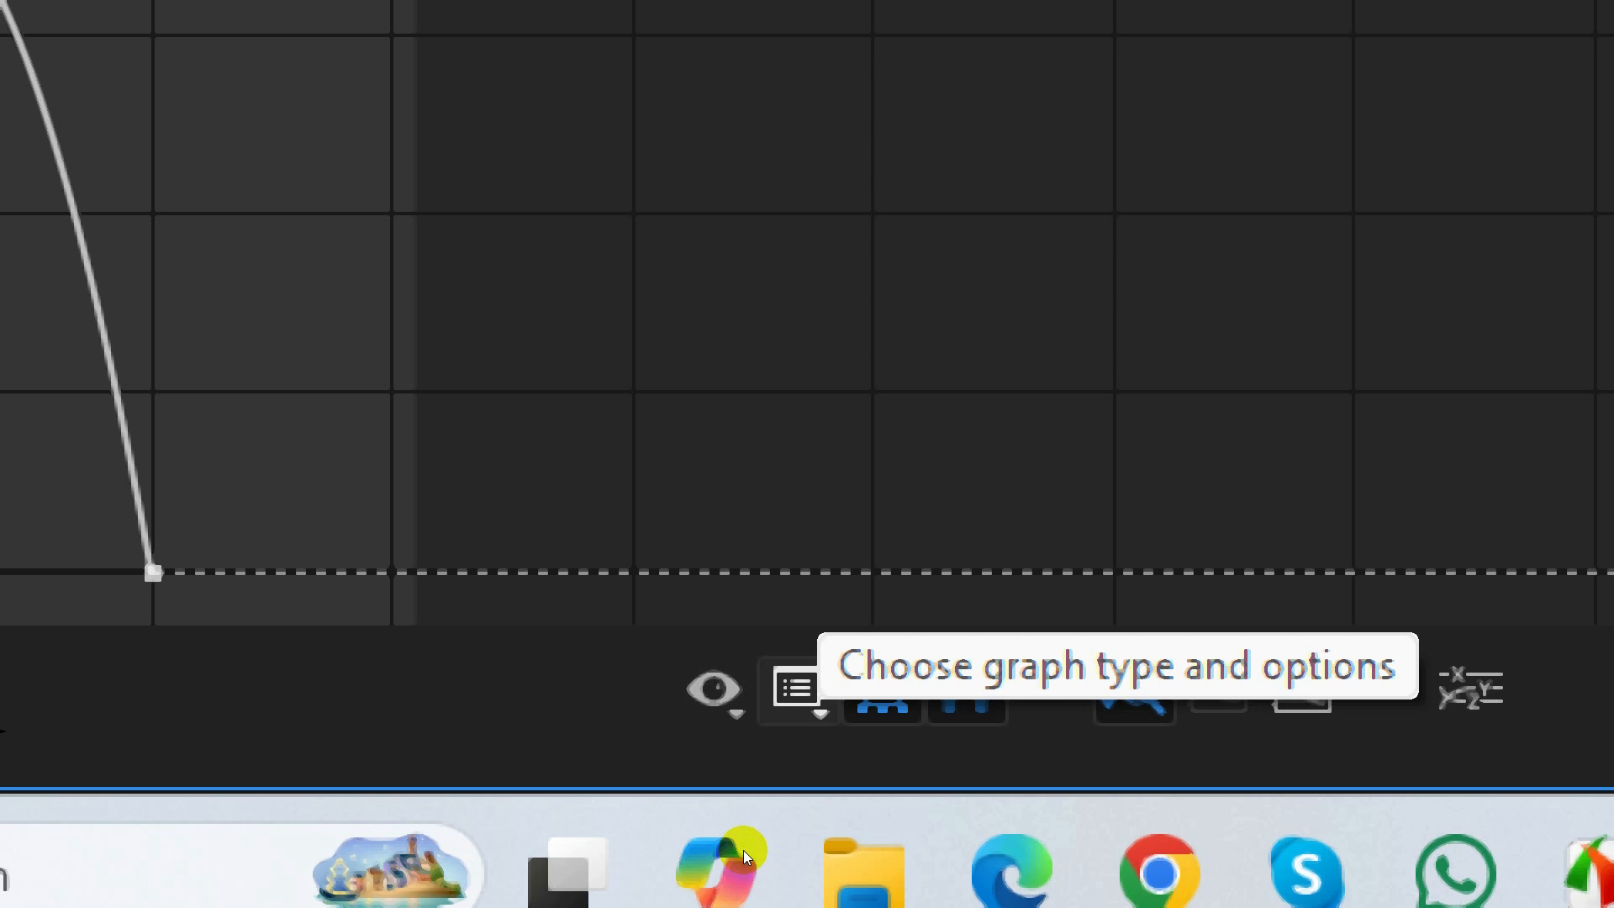
Compare the graph type options and switch the packet's Position curve from the speed graph to Edit Value Graph
click(796, 687)
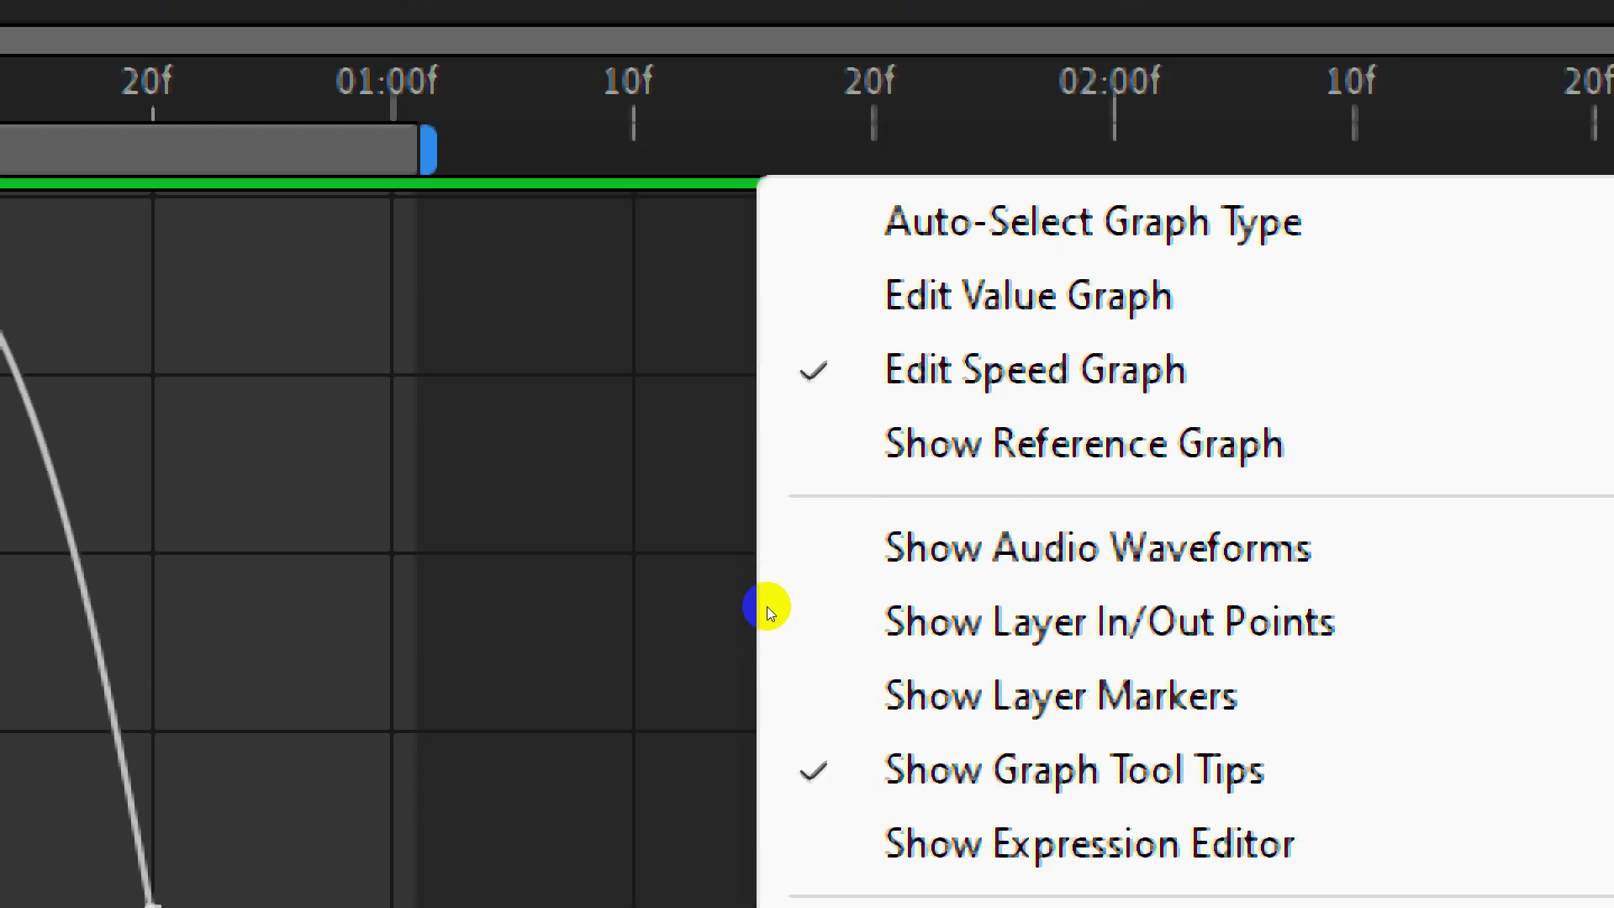
key(Down)
key(Down)
key(Down)
key(Up)
key(Up)
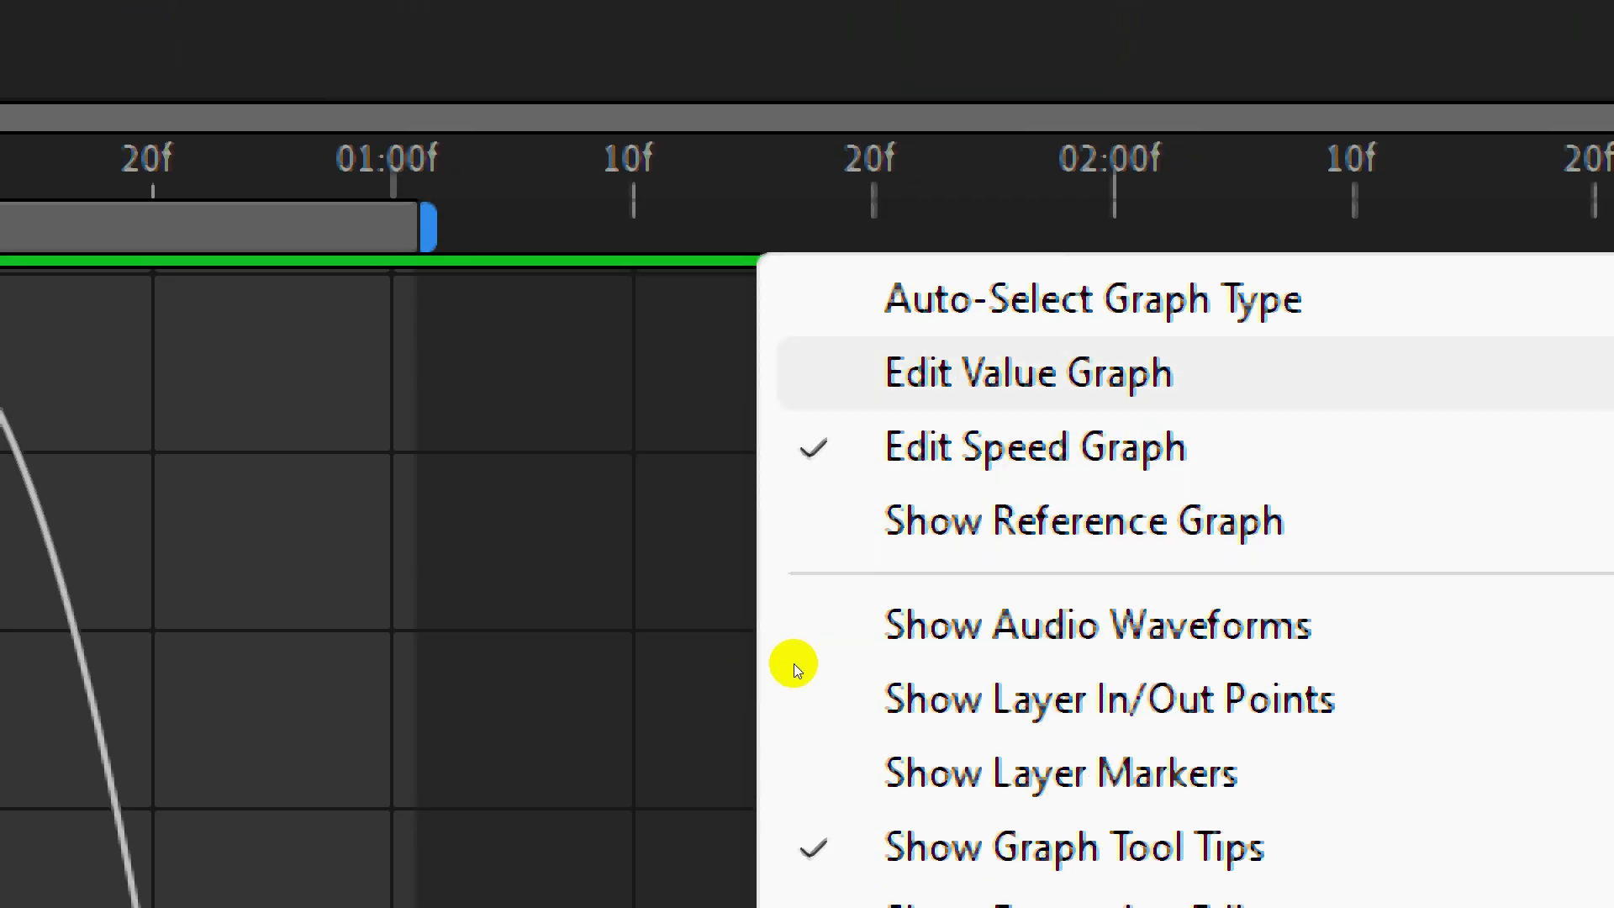
key(Down)
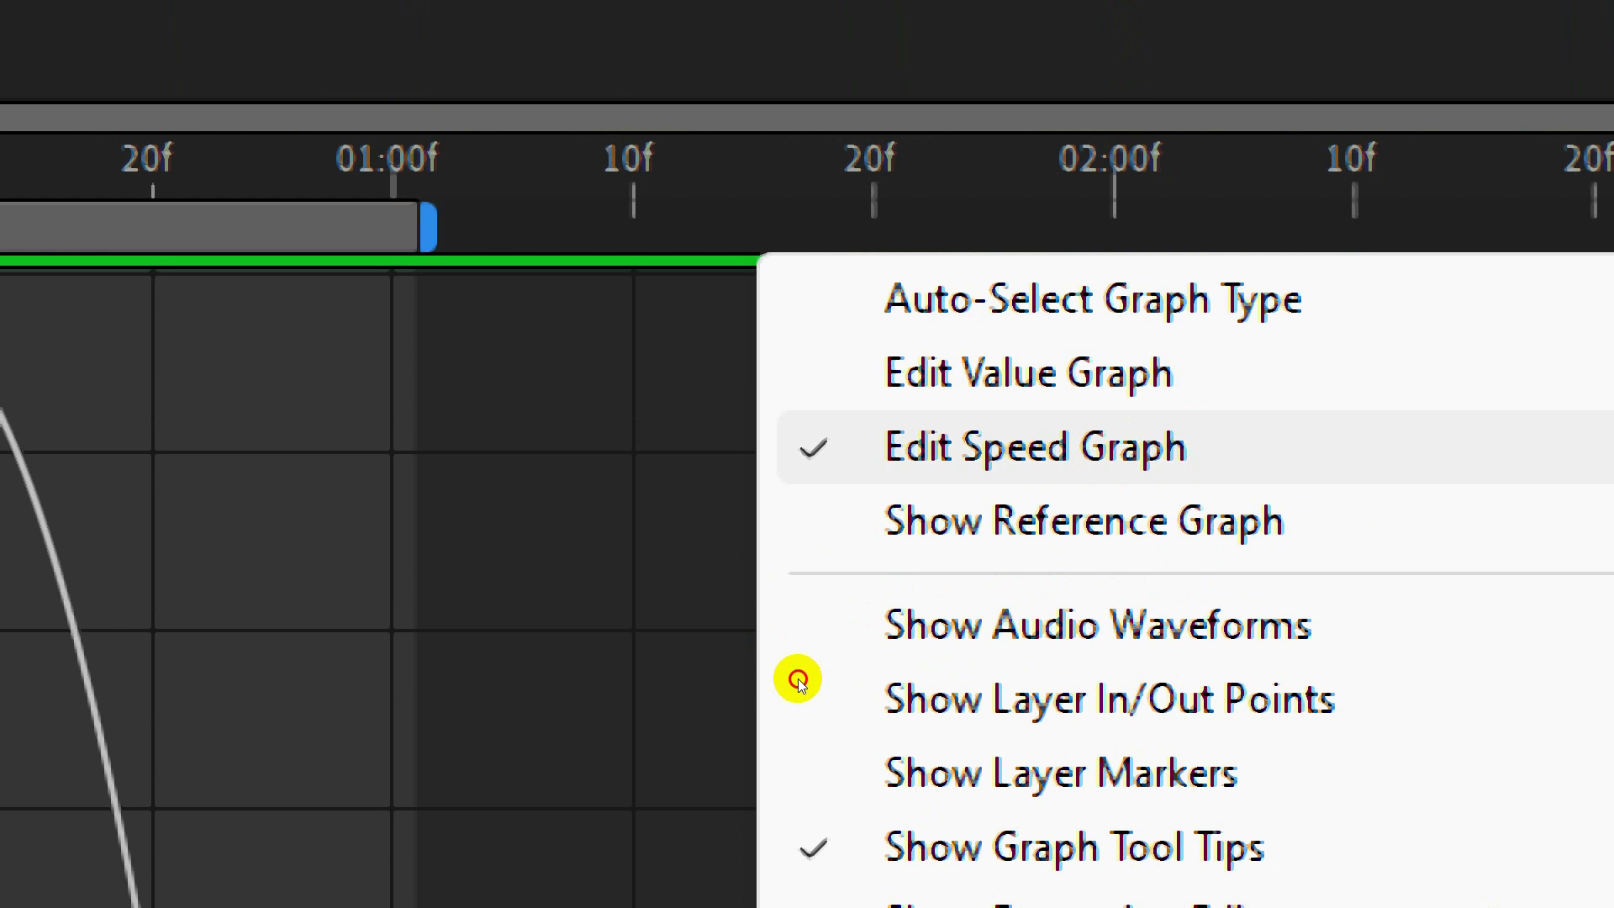
click(799, 679)
click(744, 851)
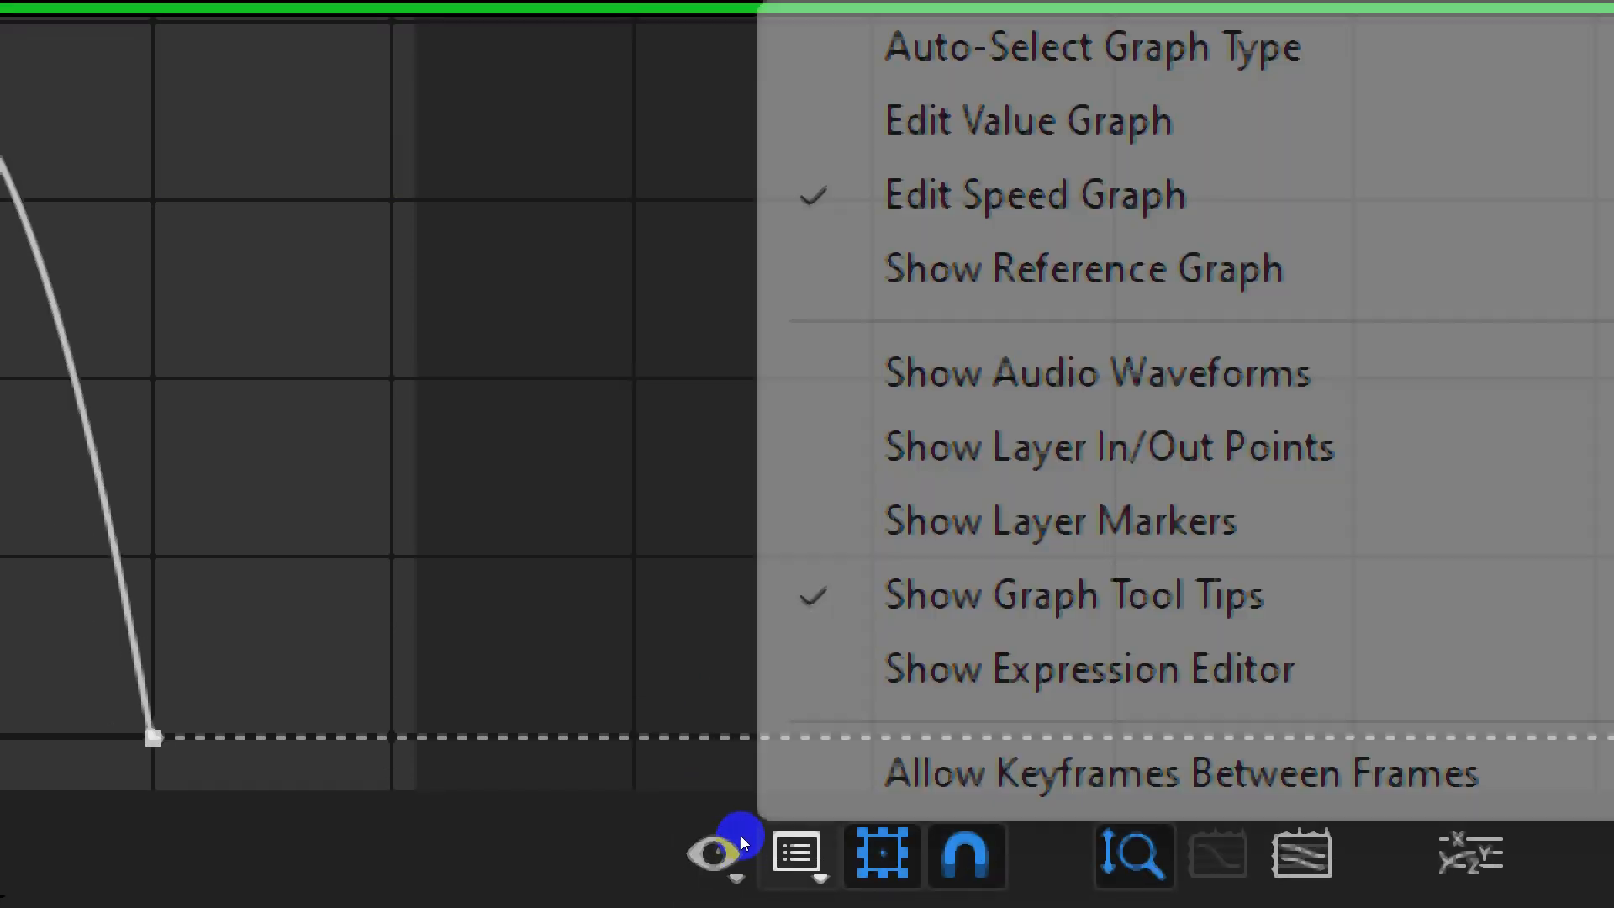
key(Up)
key(Return)
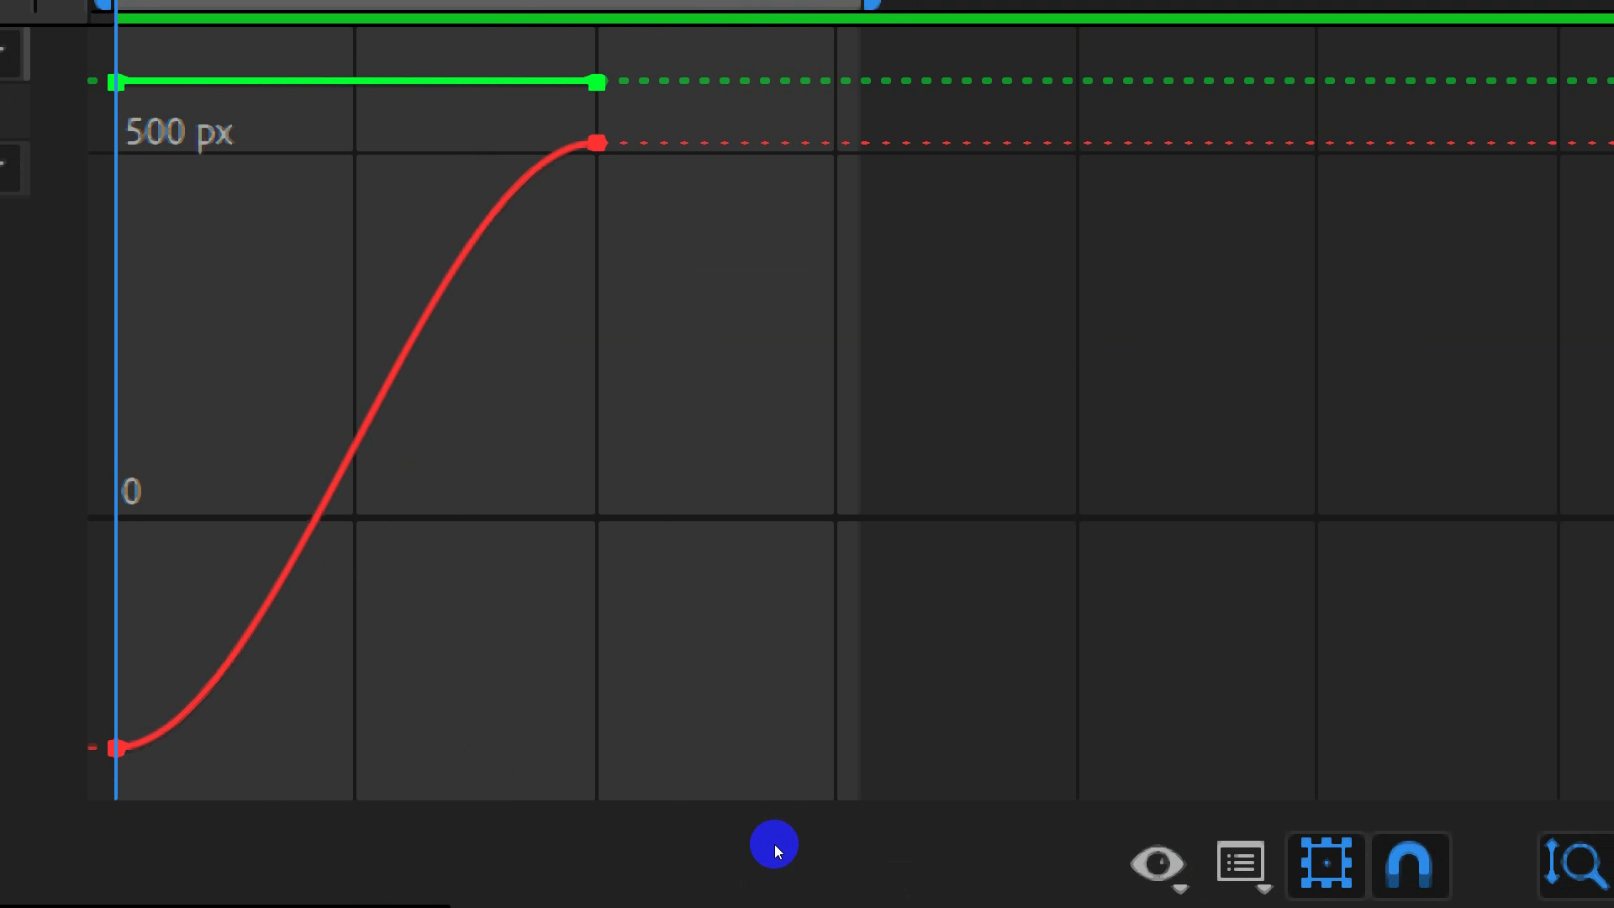
Switch the packet's Position curve in the Graph Editor to Edit Speed Graph
click(830, 854)
key(Down)
key(Down)
key(Down)
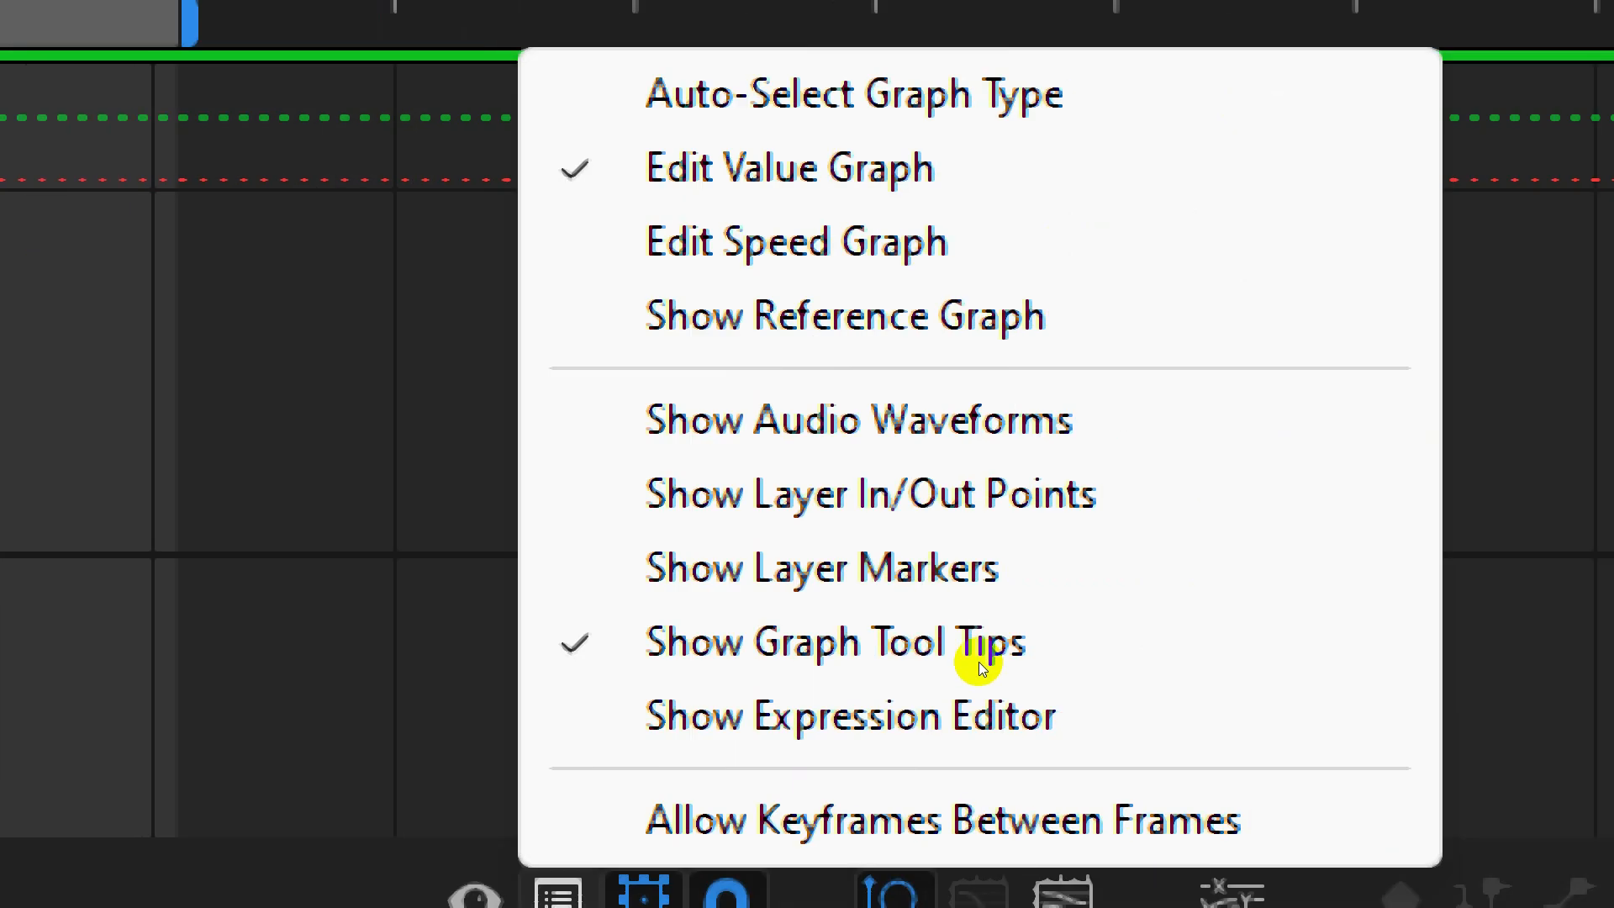
key(Up)
key(Down)
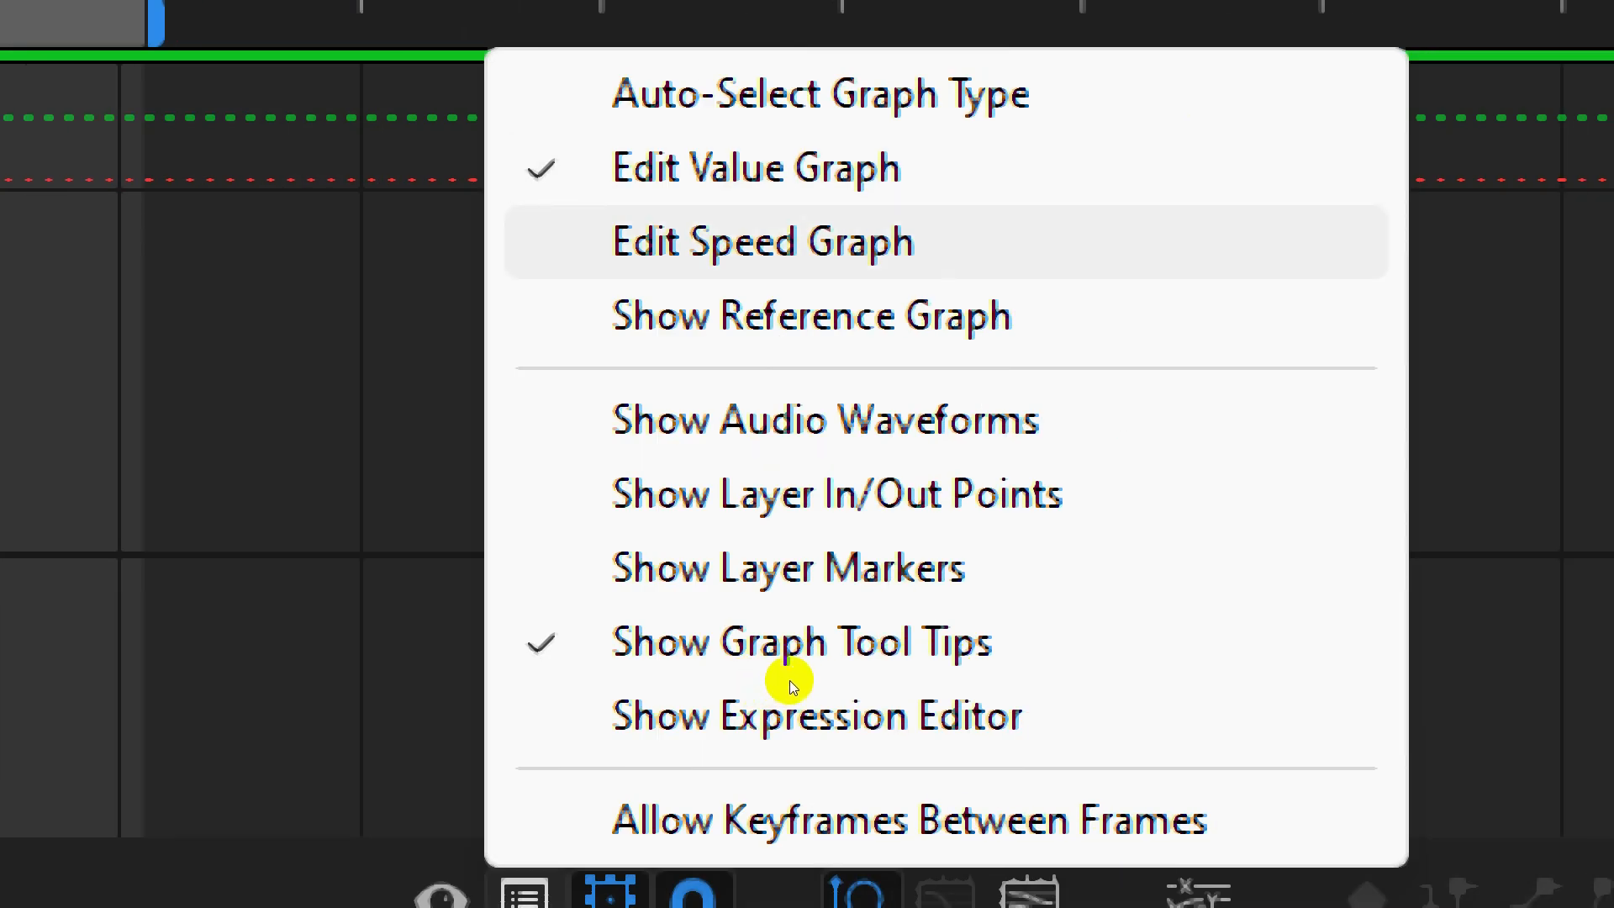
key(Return)
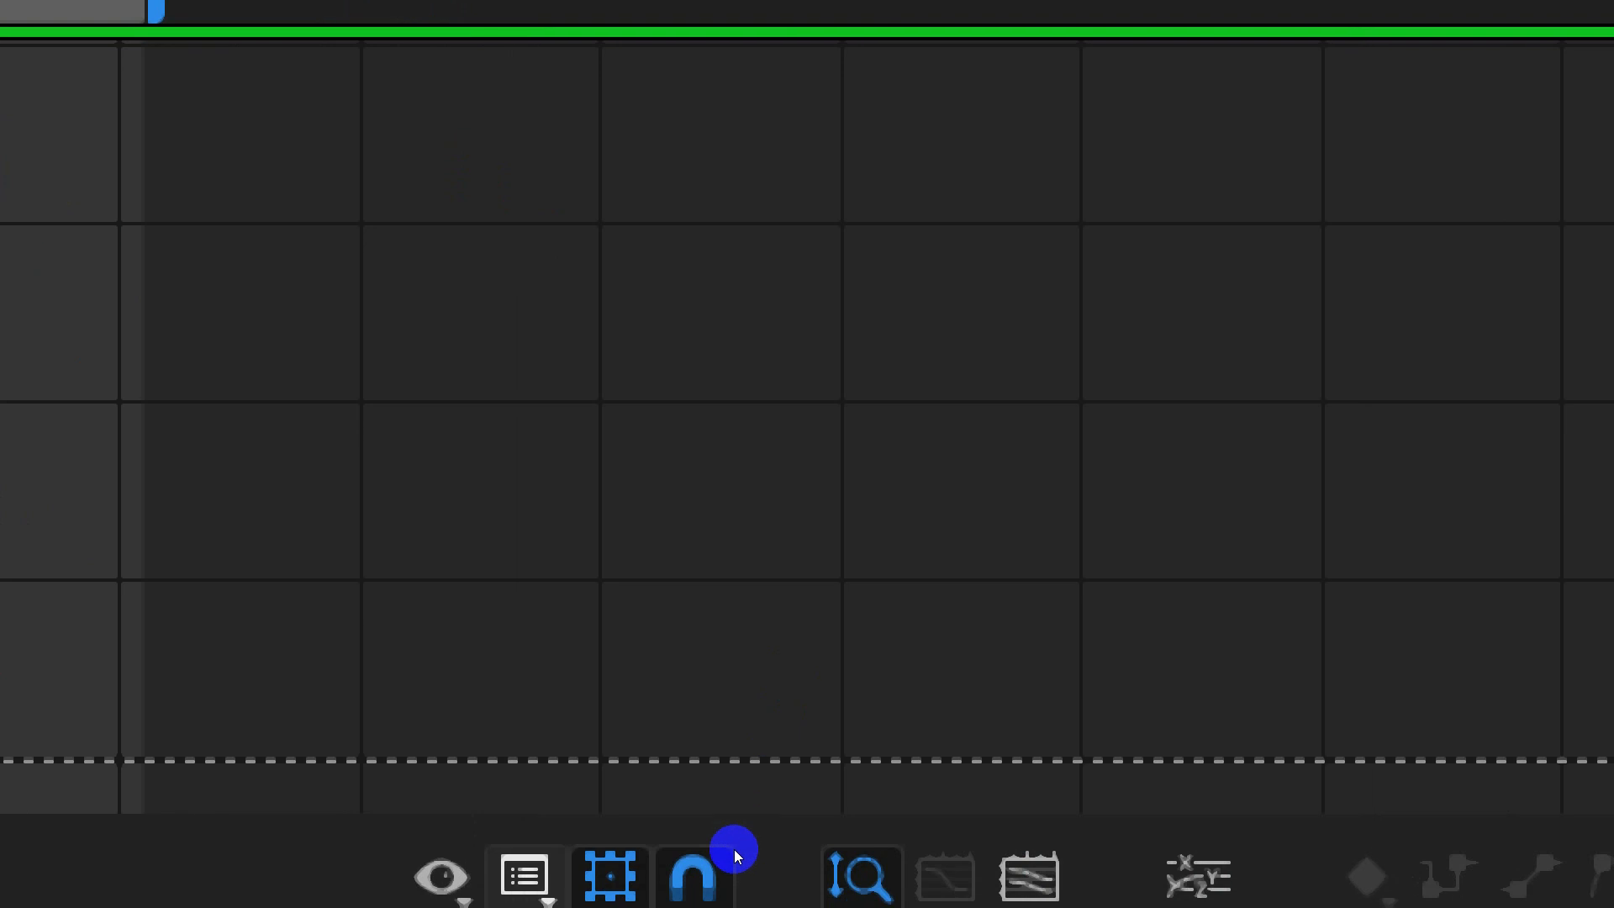
click(734, 842)
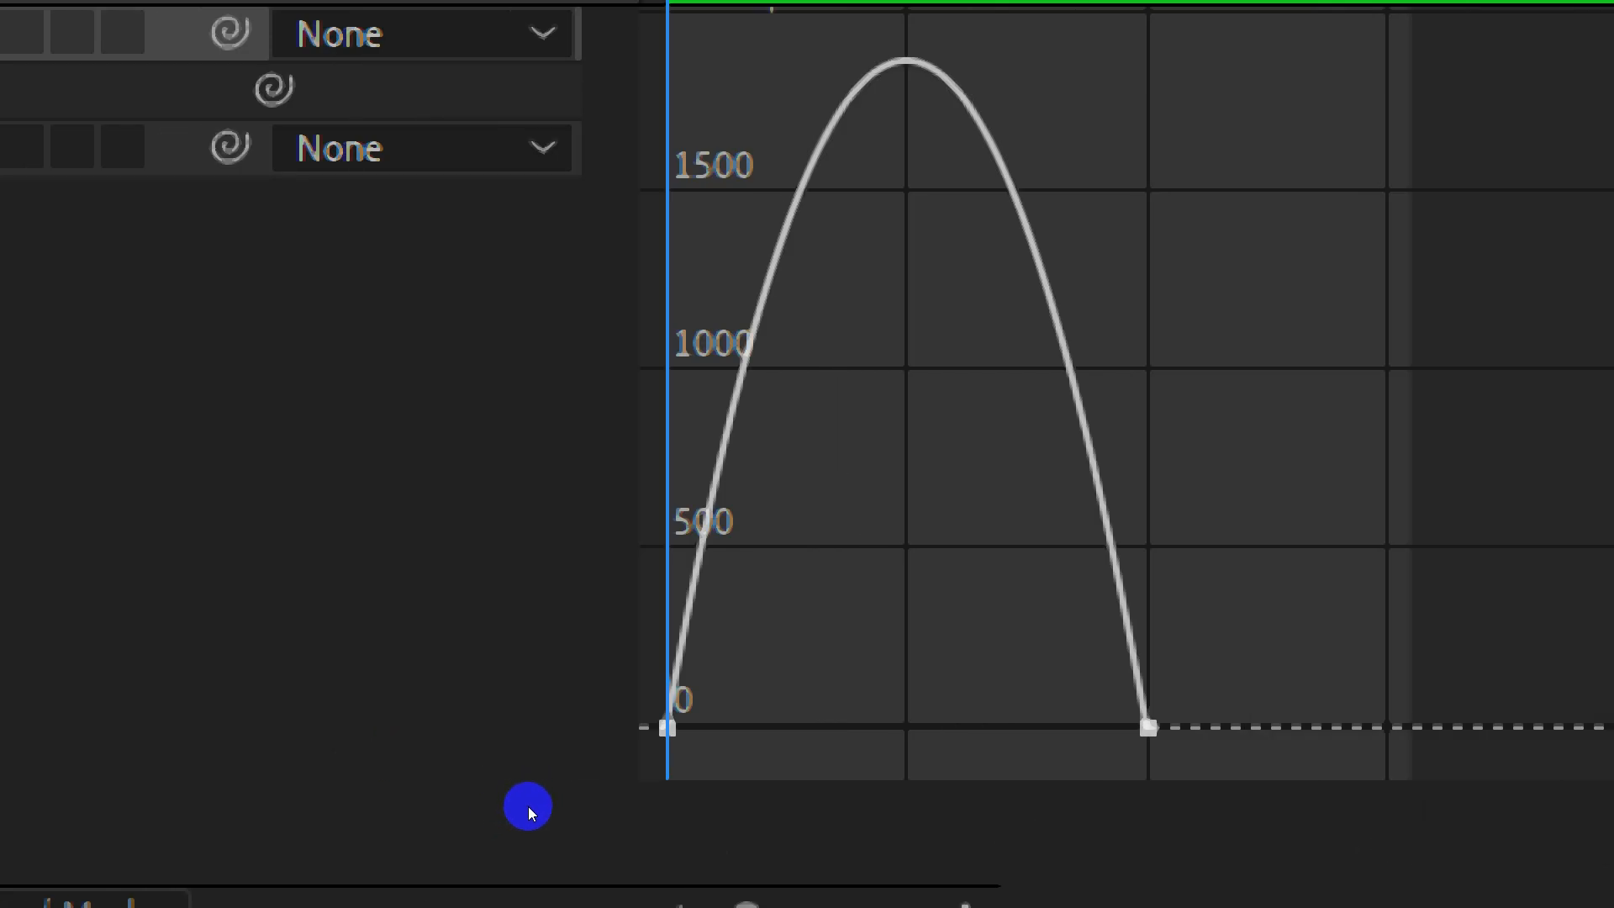
Select both Position keyframes, pull their influence handles so the speed peaks late in the move, and preview from the first frame
key(ctrl+a)
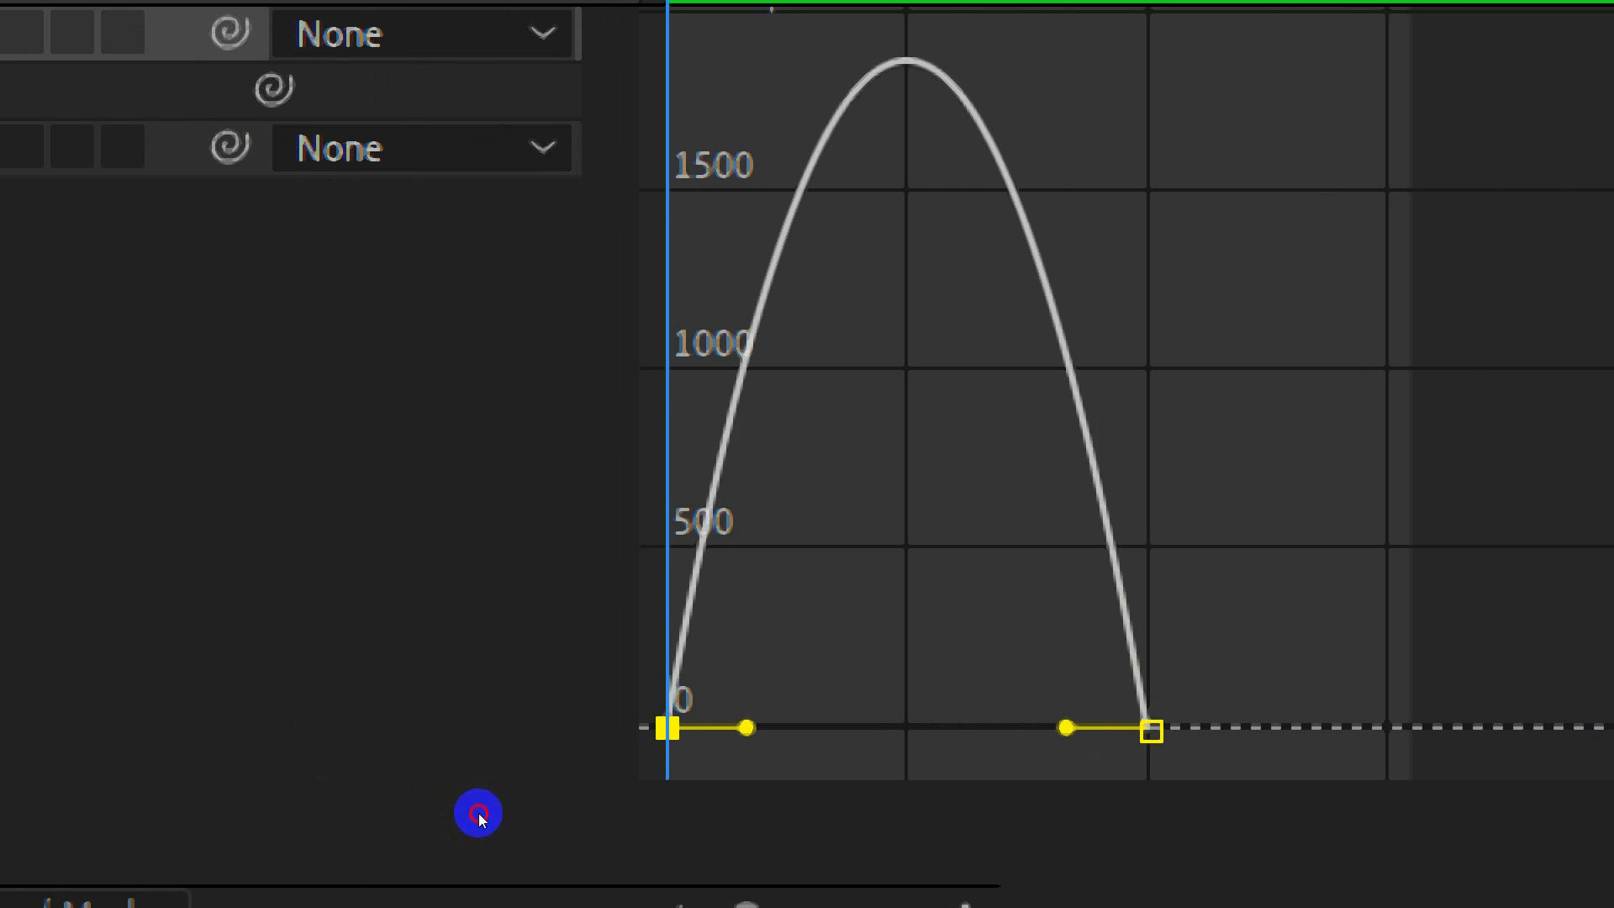
drag(479, 811, 504, 785)
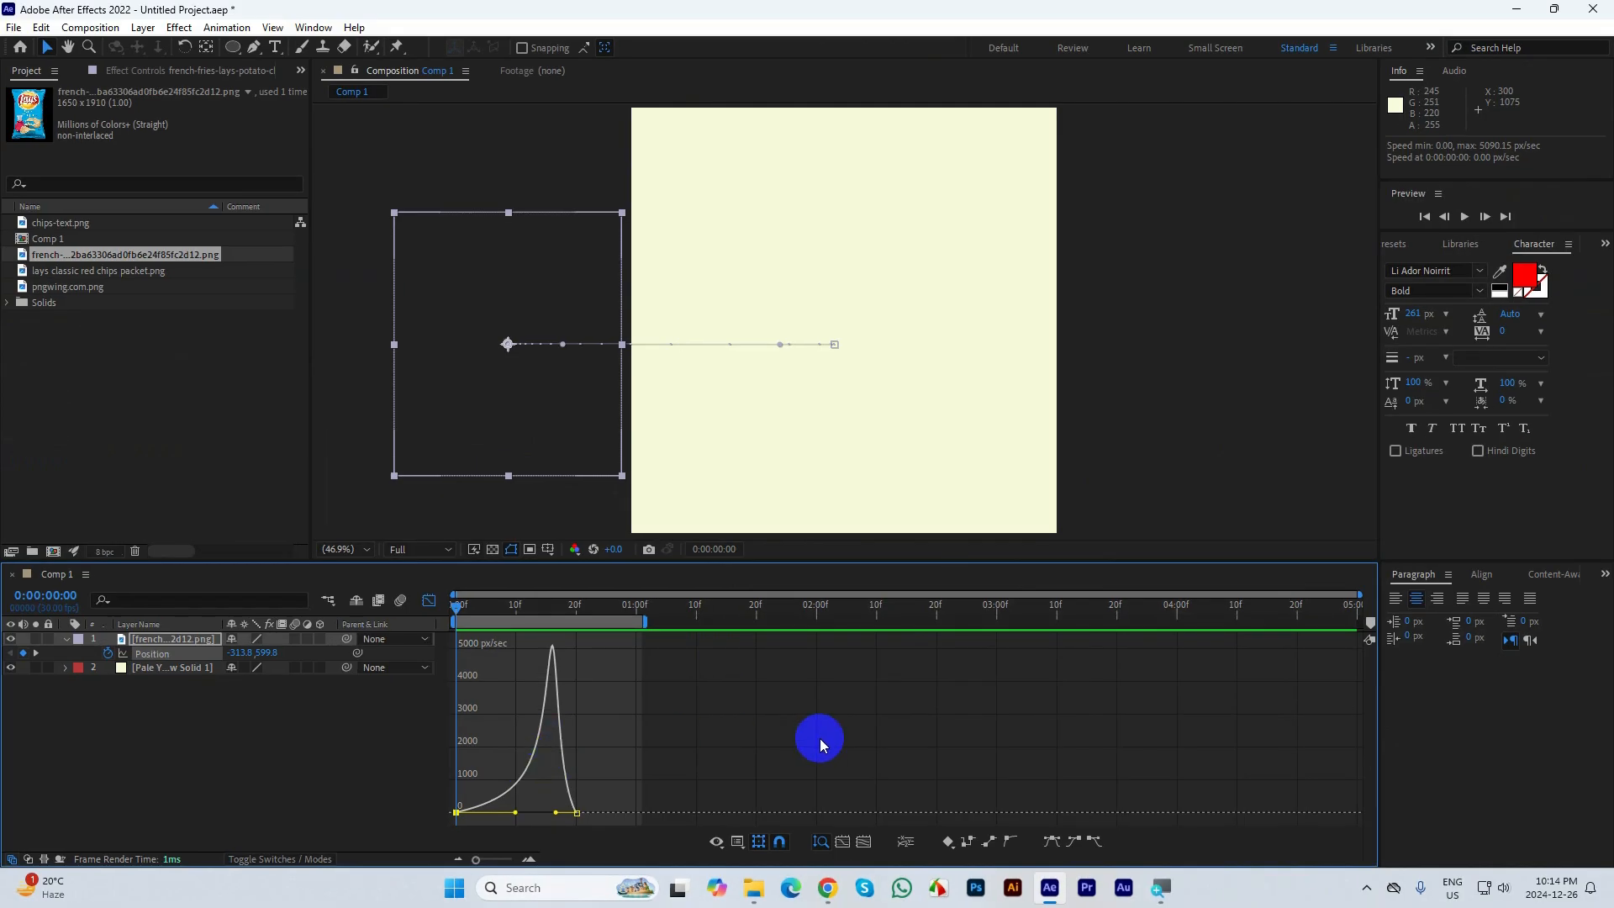
key(space)
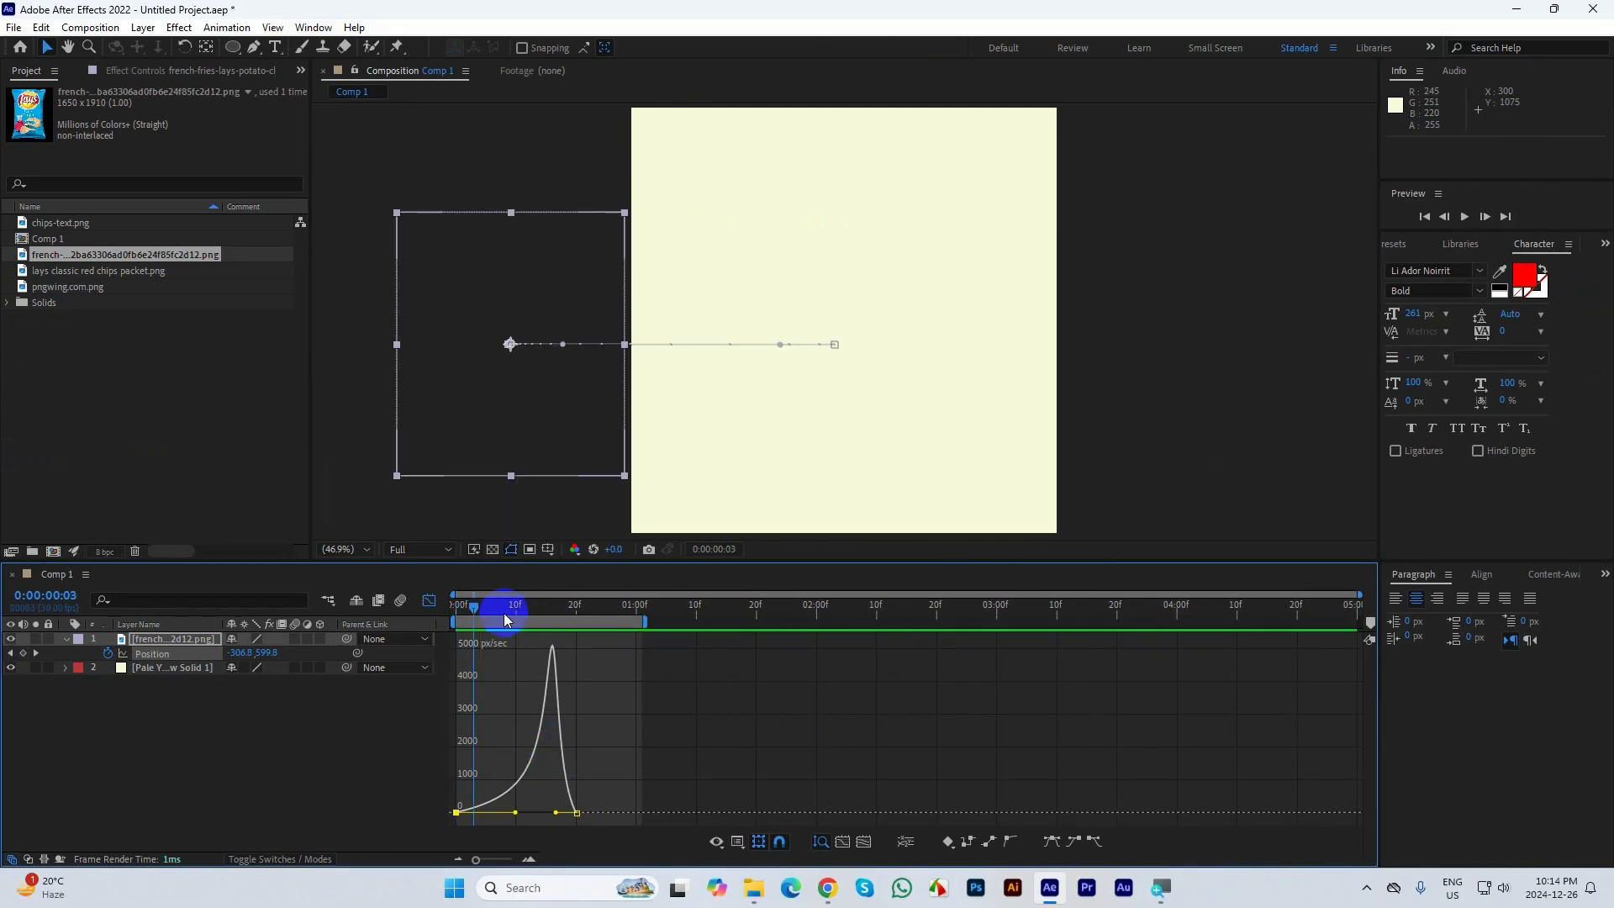
drag(504, 608, 389, 602)
key(space)
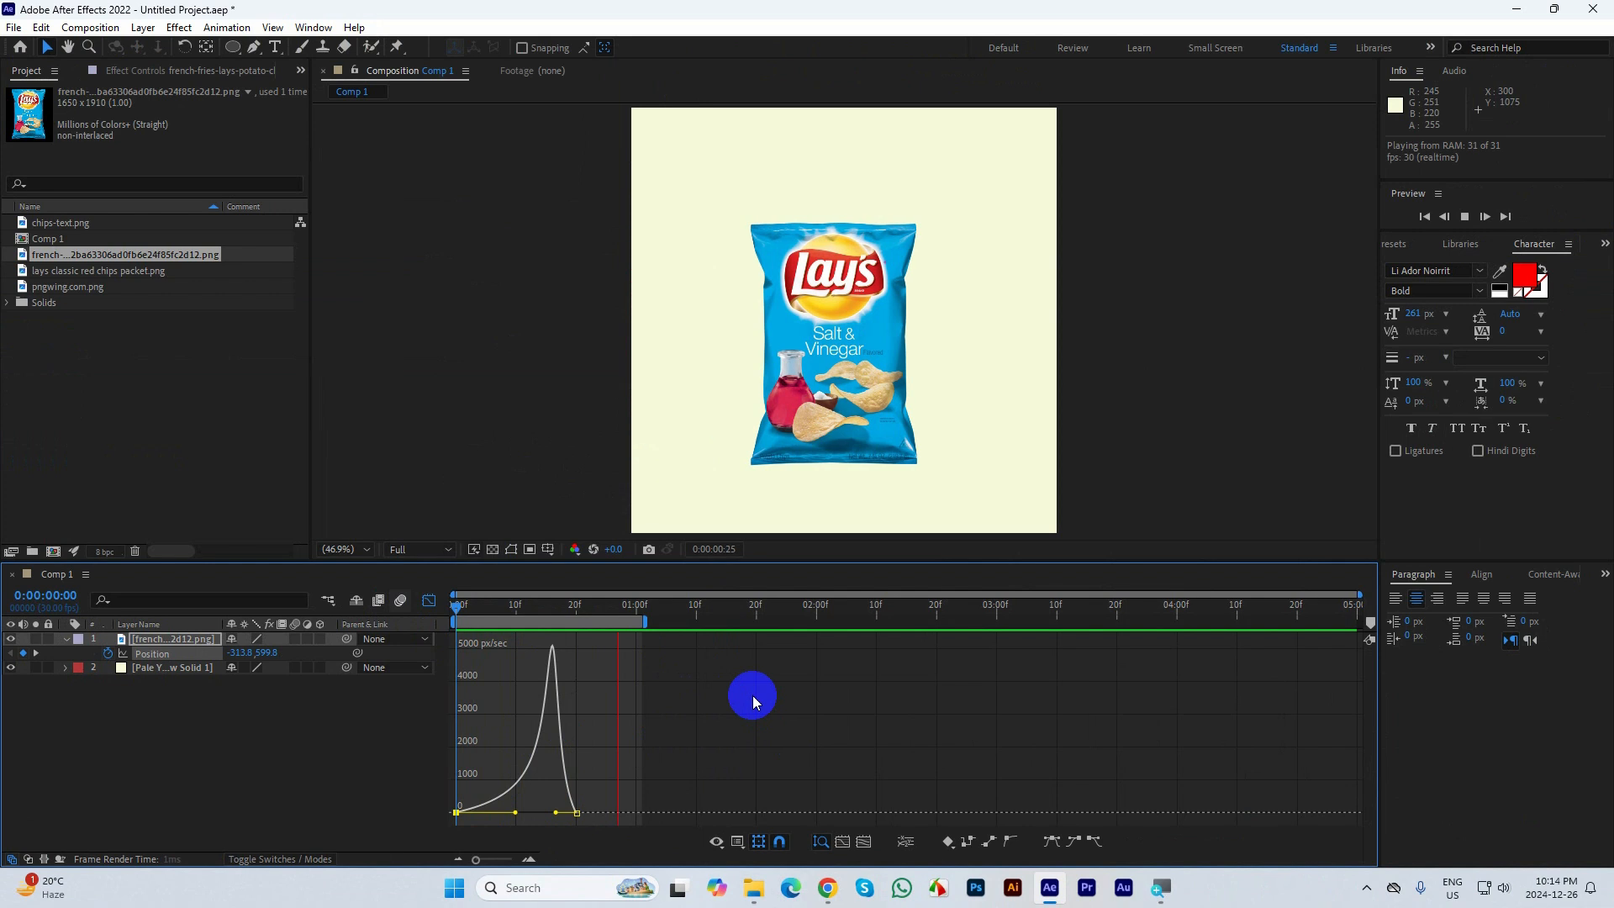
key(space)
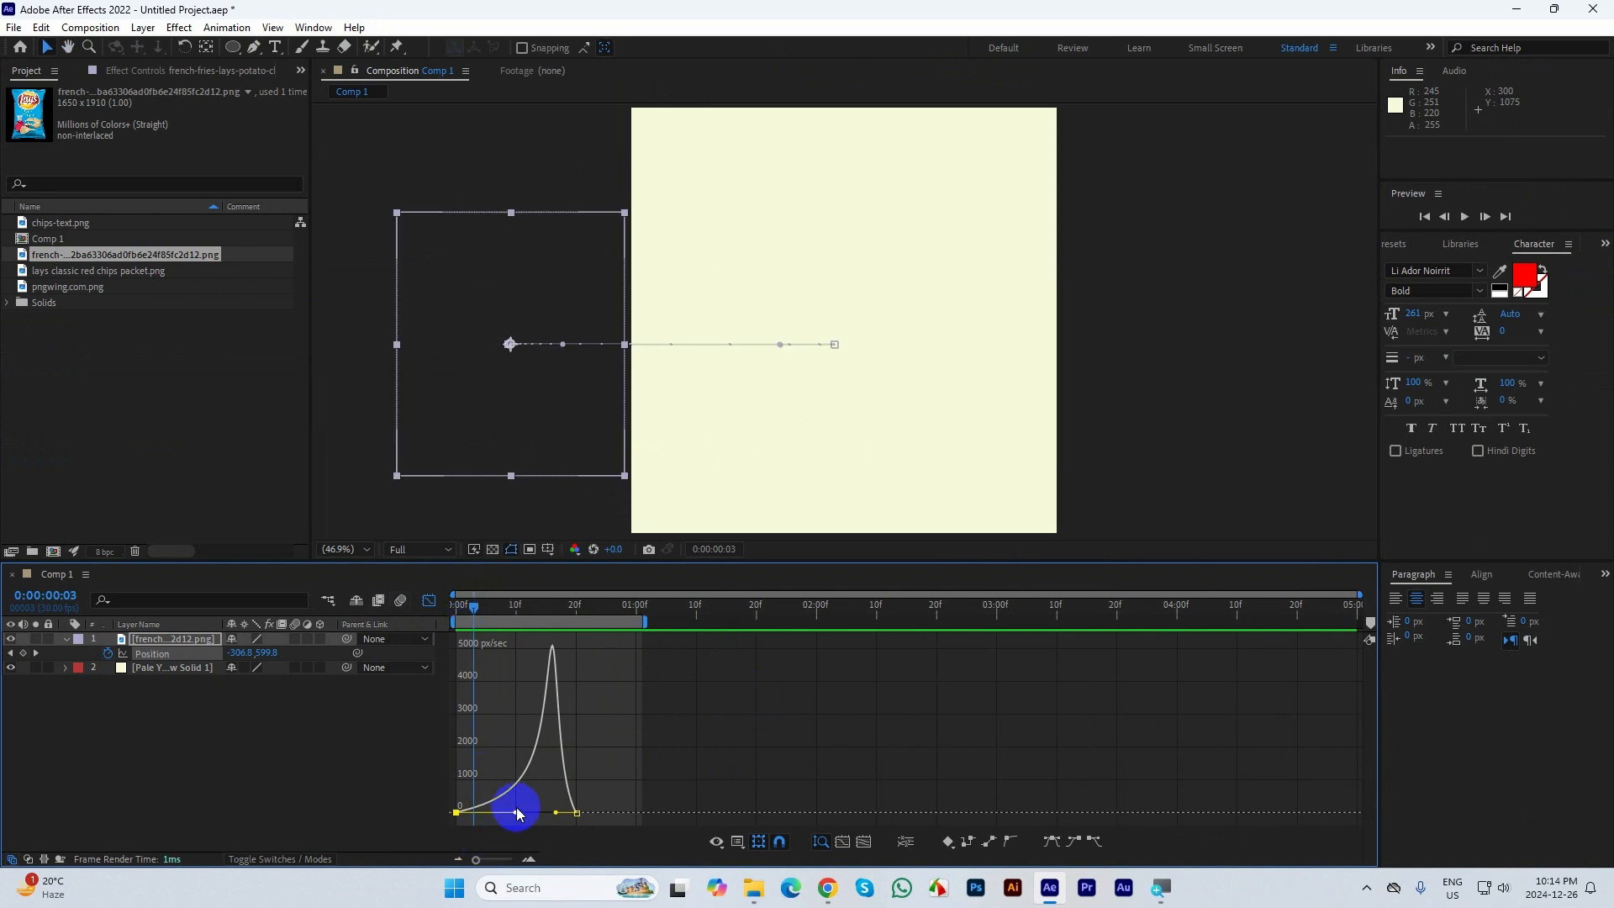
Reshape the packet's speed curve with the influence handles for a sharp early peak and long ease-out, and preview the motion
drag(514, 808, 477, 812)
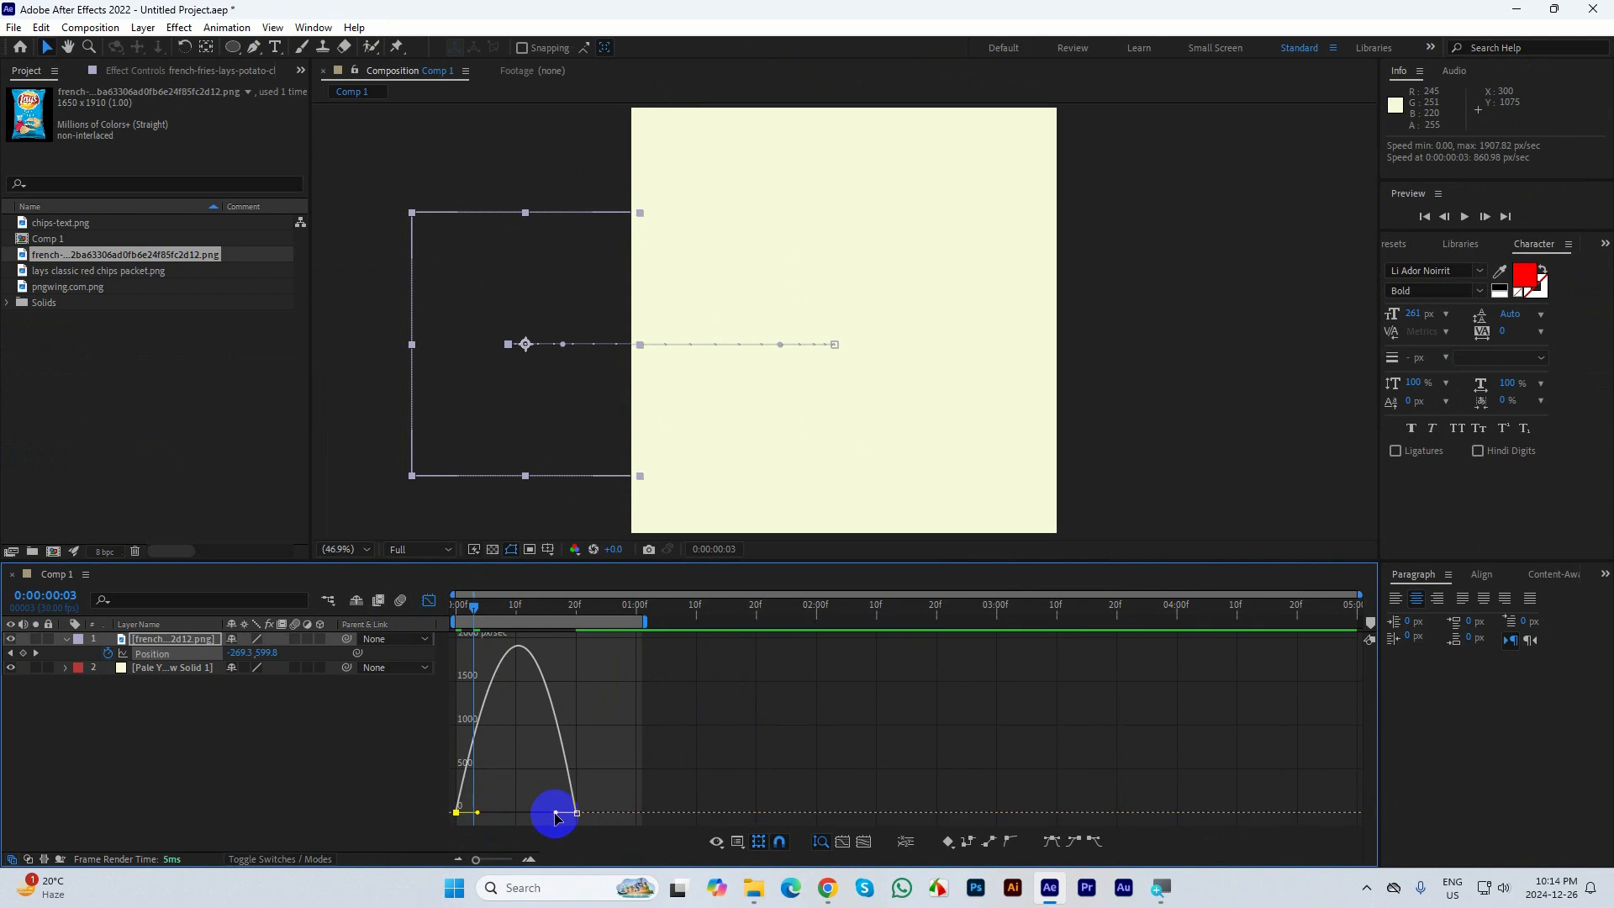
drag(552, 816, 519, 814)
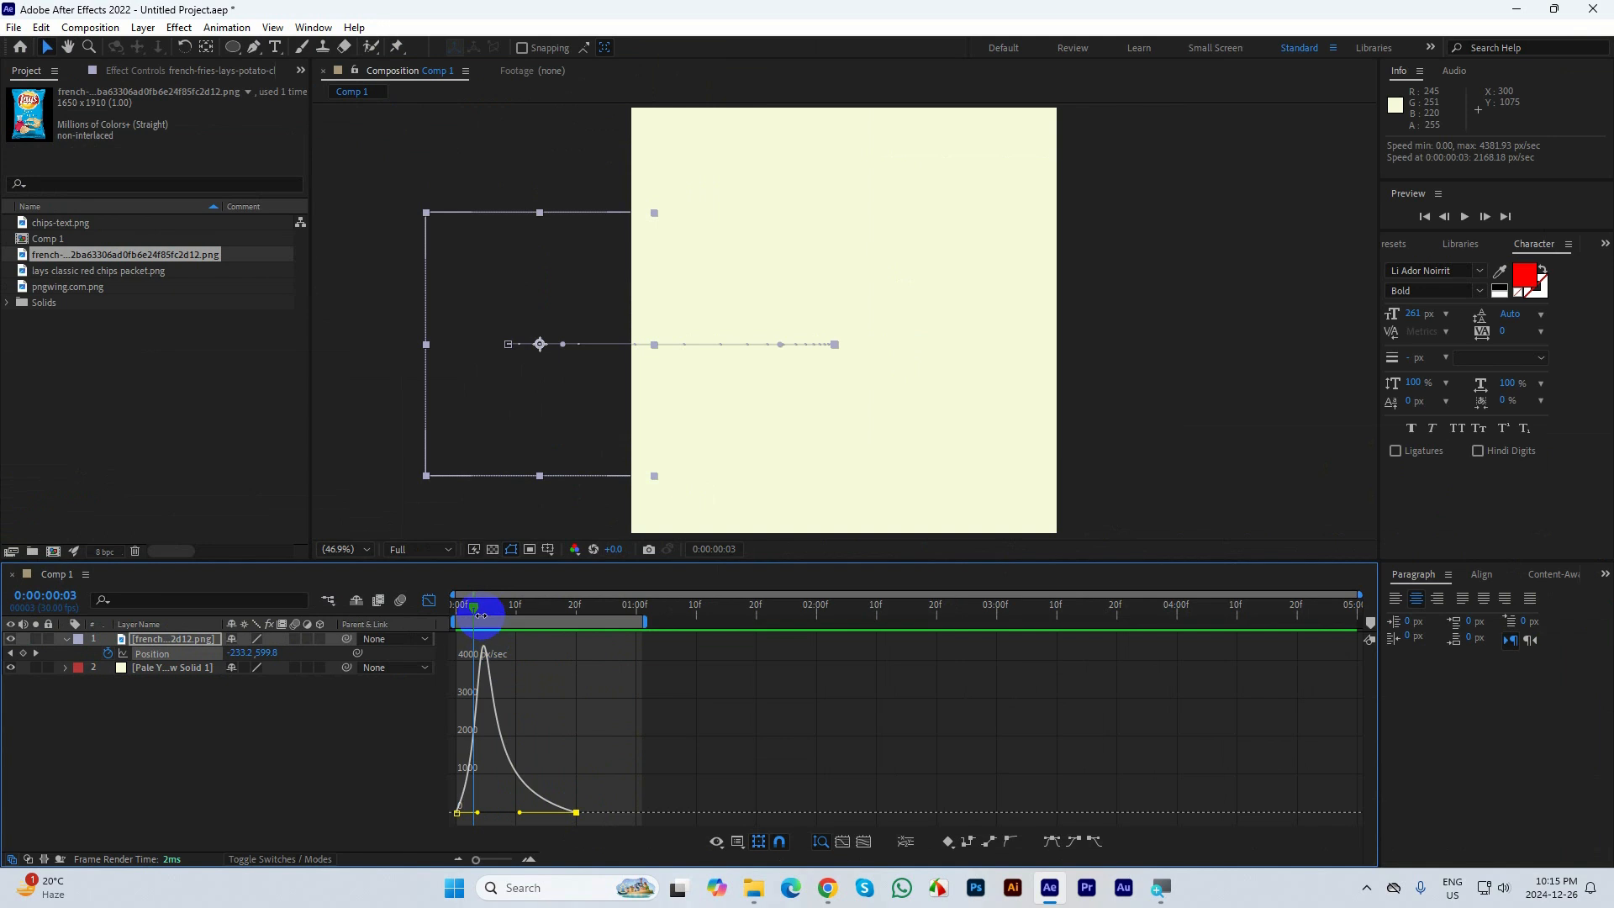
drag(477, 605, 423, 606)
key(space)
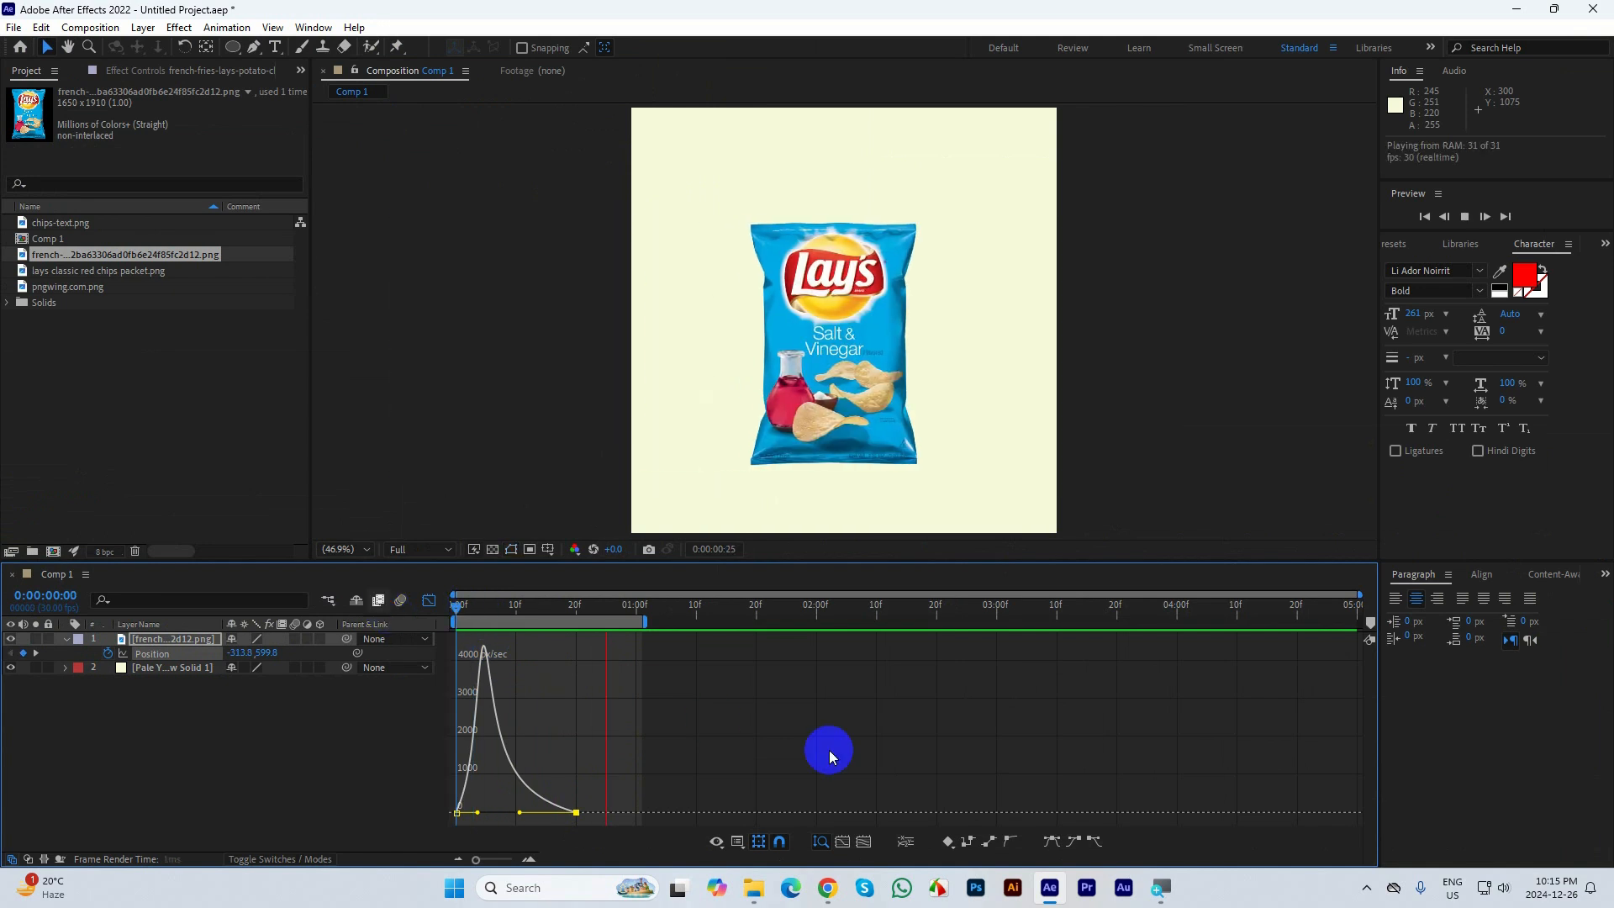
key(space)
key(space)
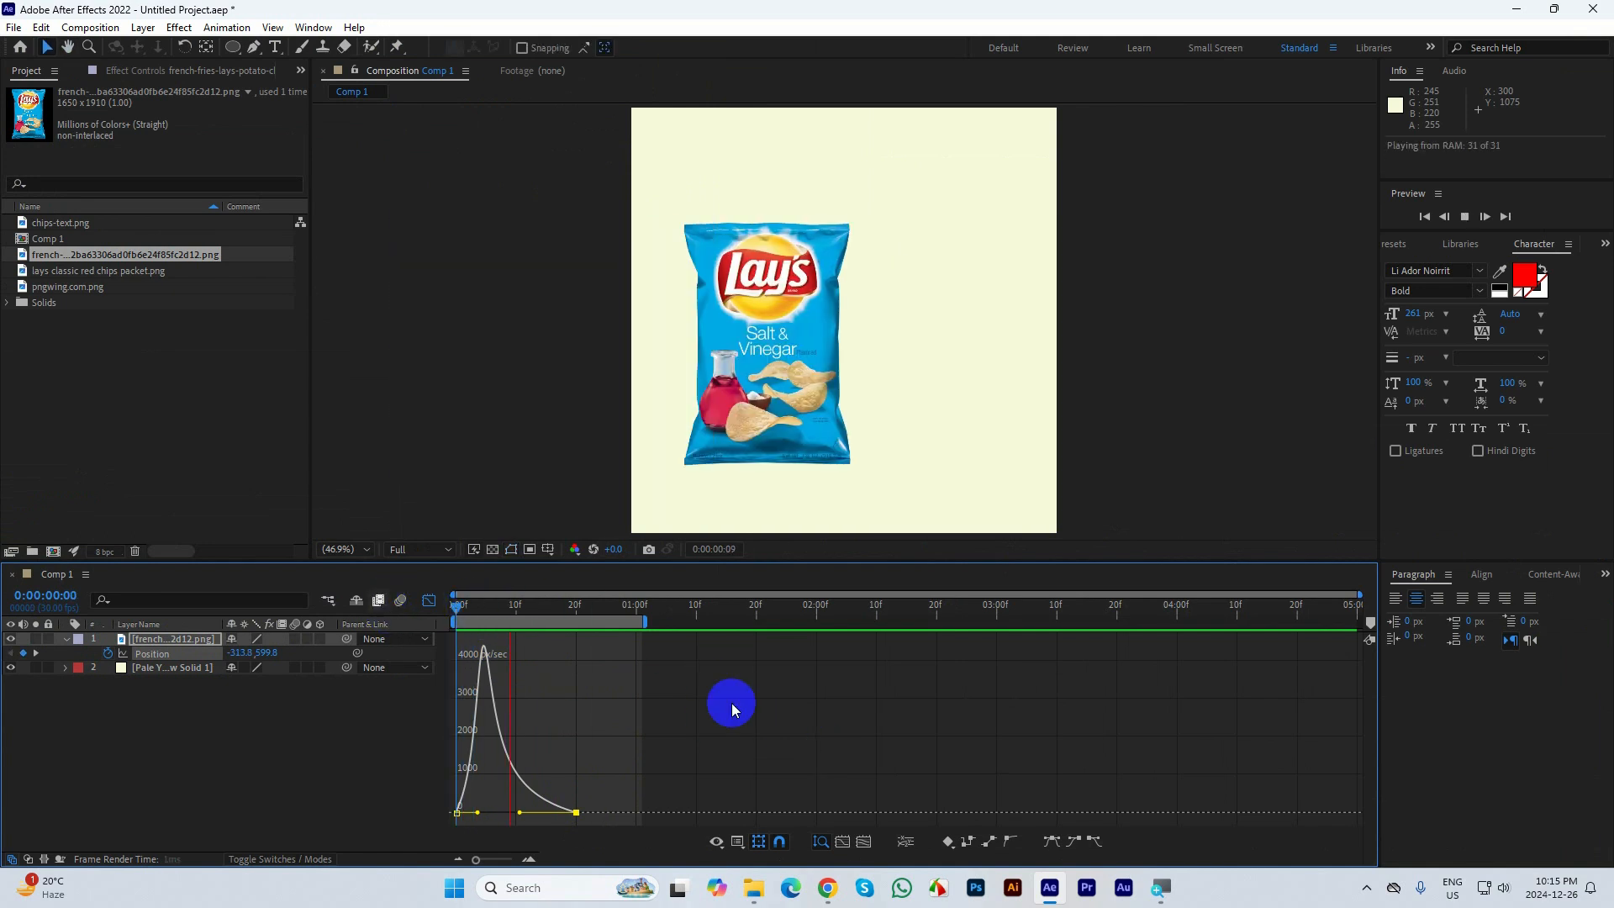
key(space)
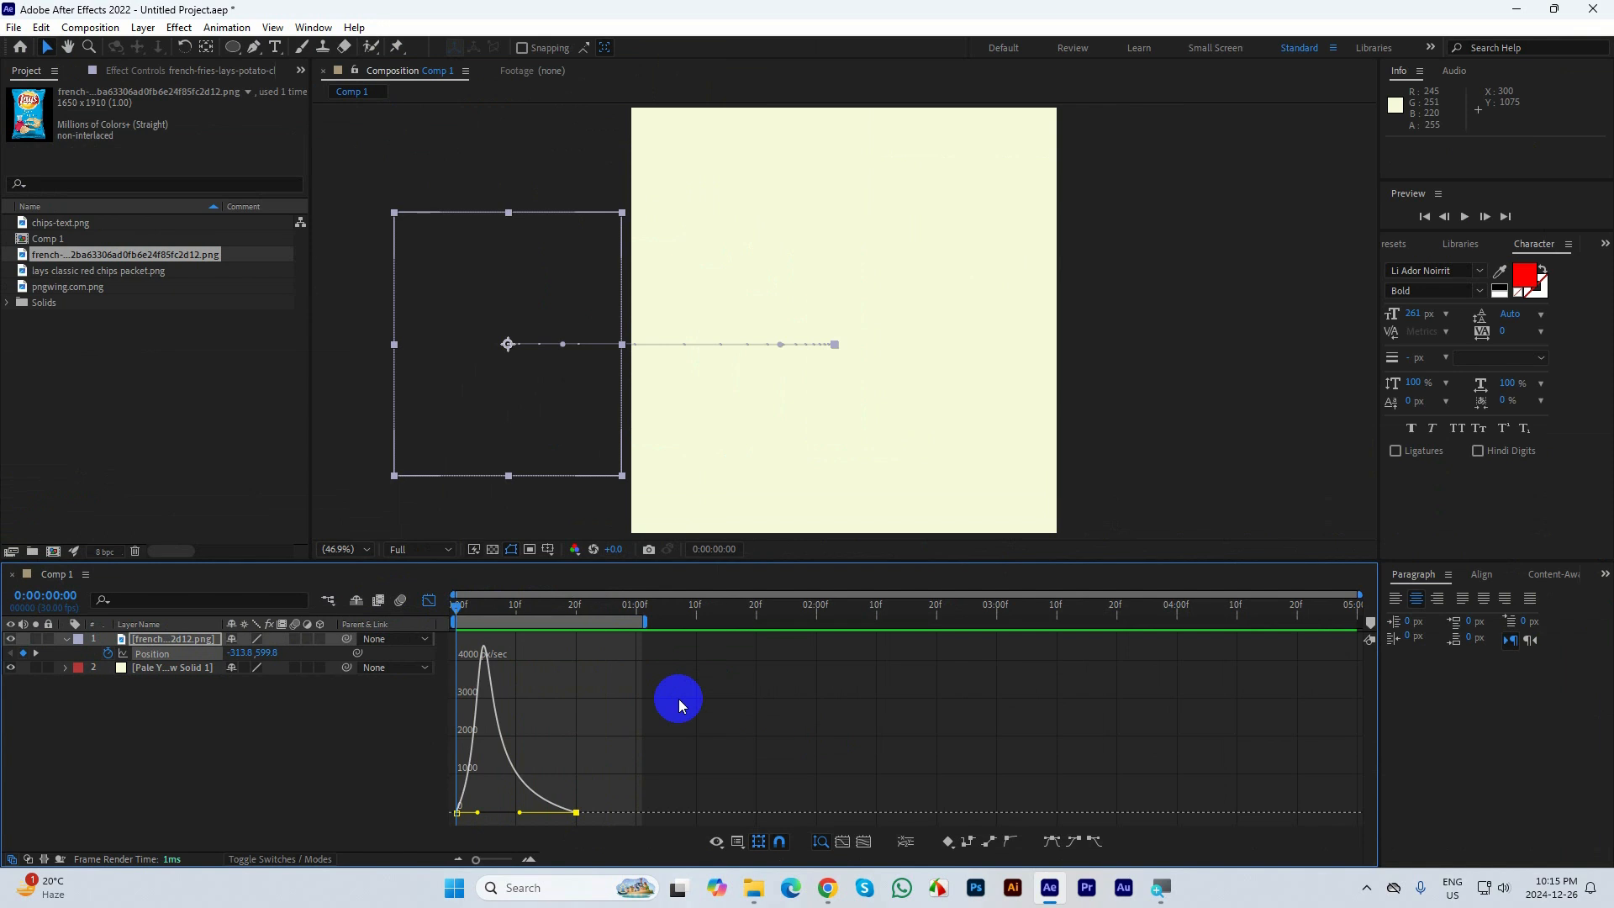
key(space)
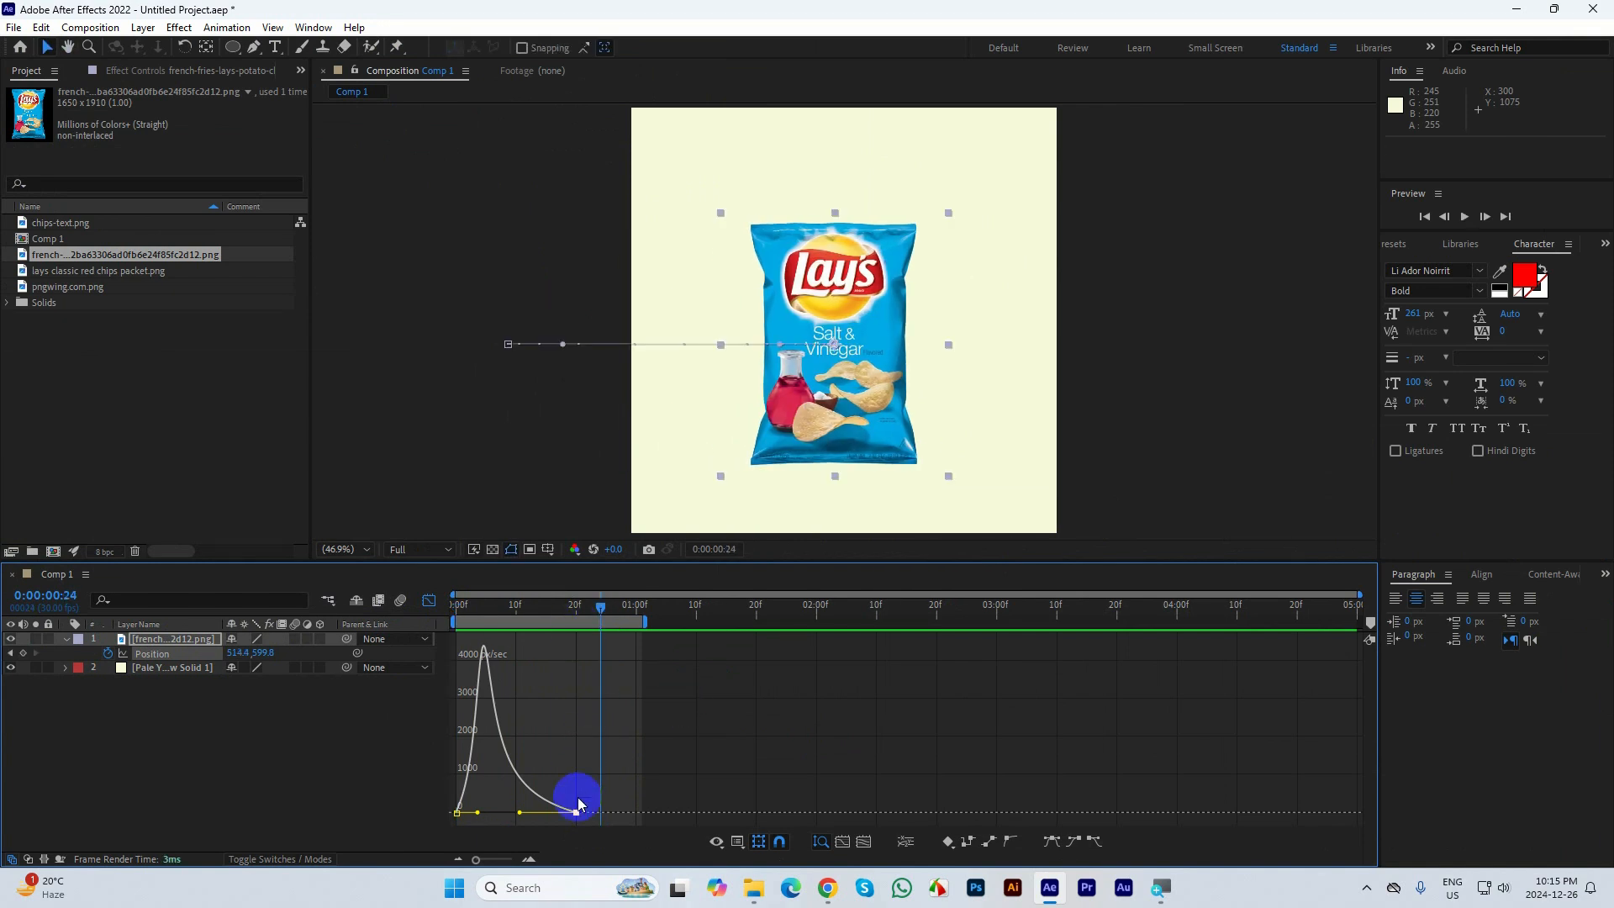
Close the Graph Editor, extend the work area to 0:00:02:00, move the packet's last Position keyframe to 0:00:01:00 and preview
click(429, 600)
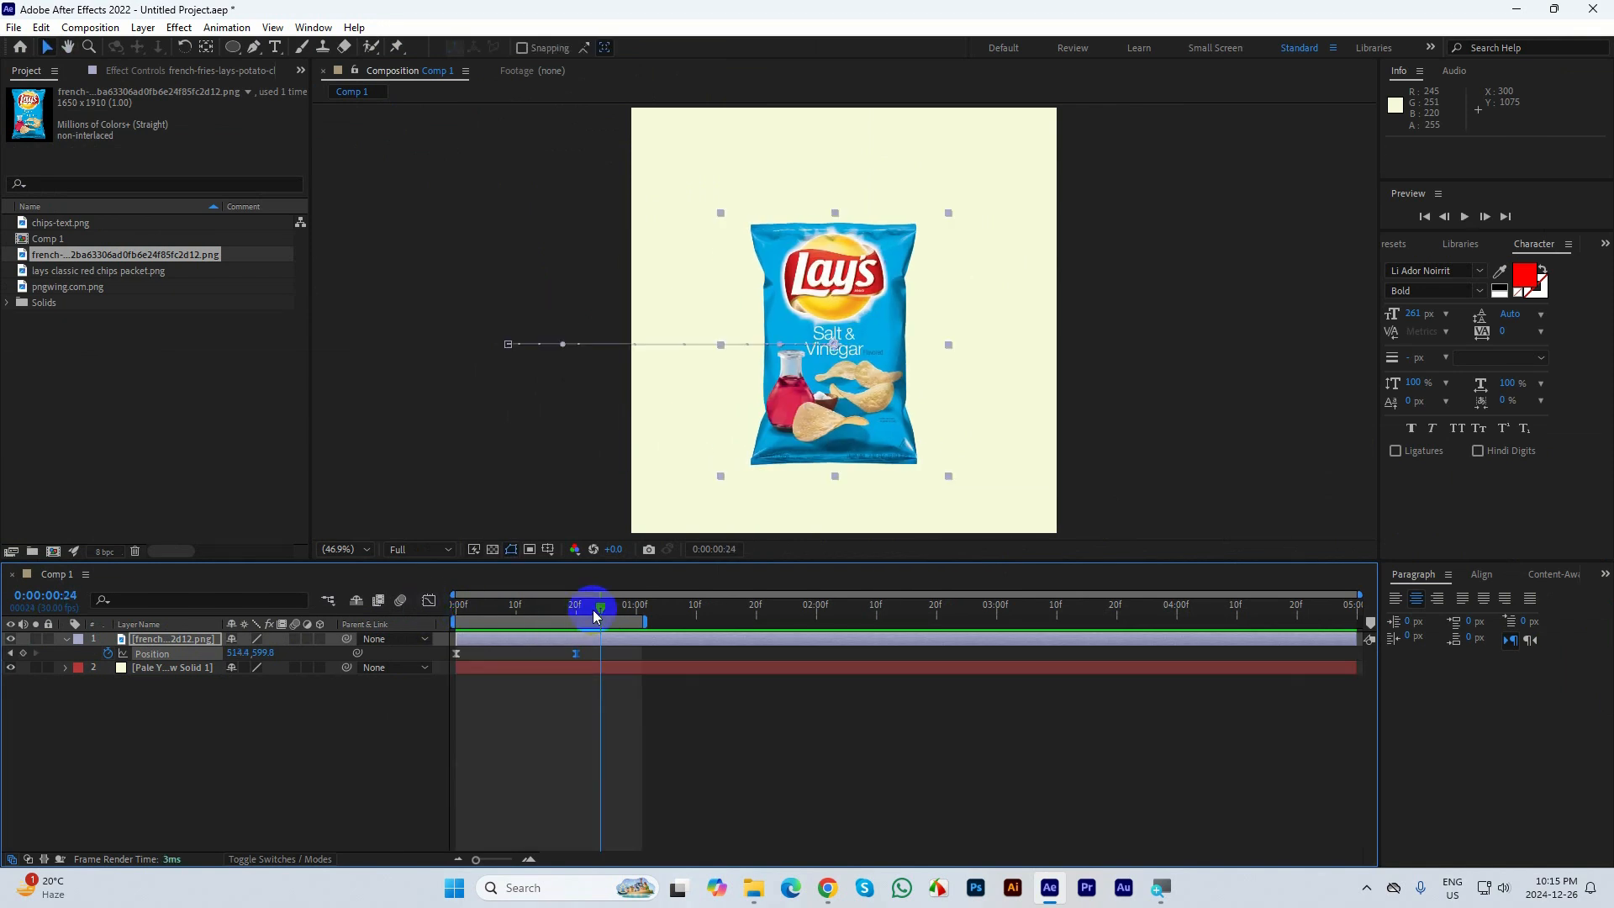
drag(599, 611, 823, 635)
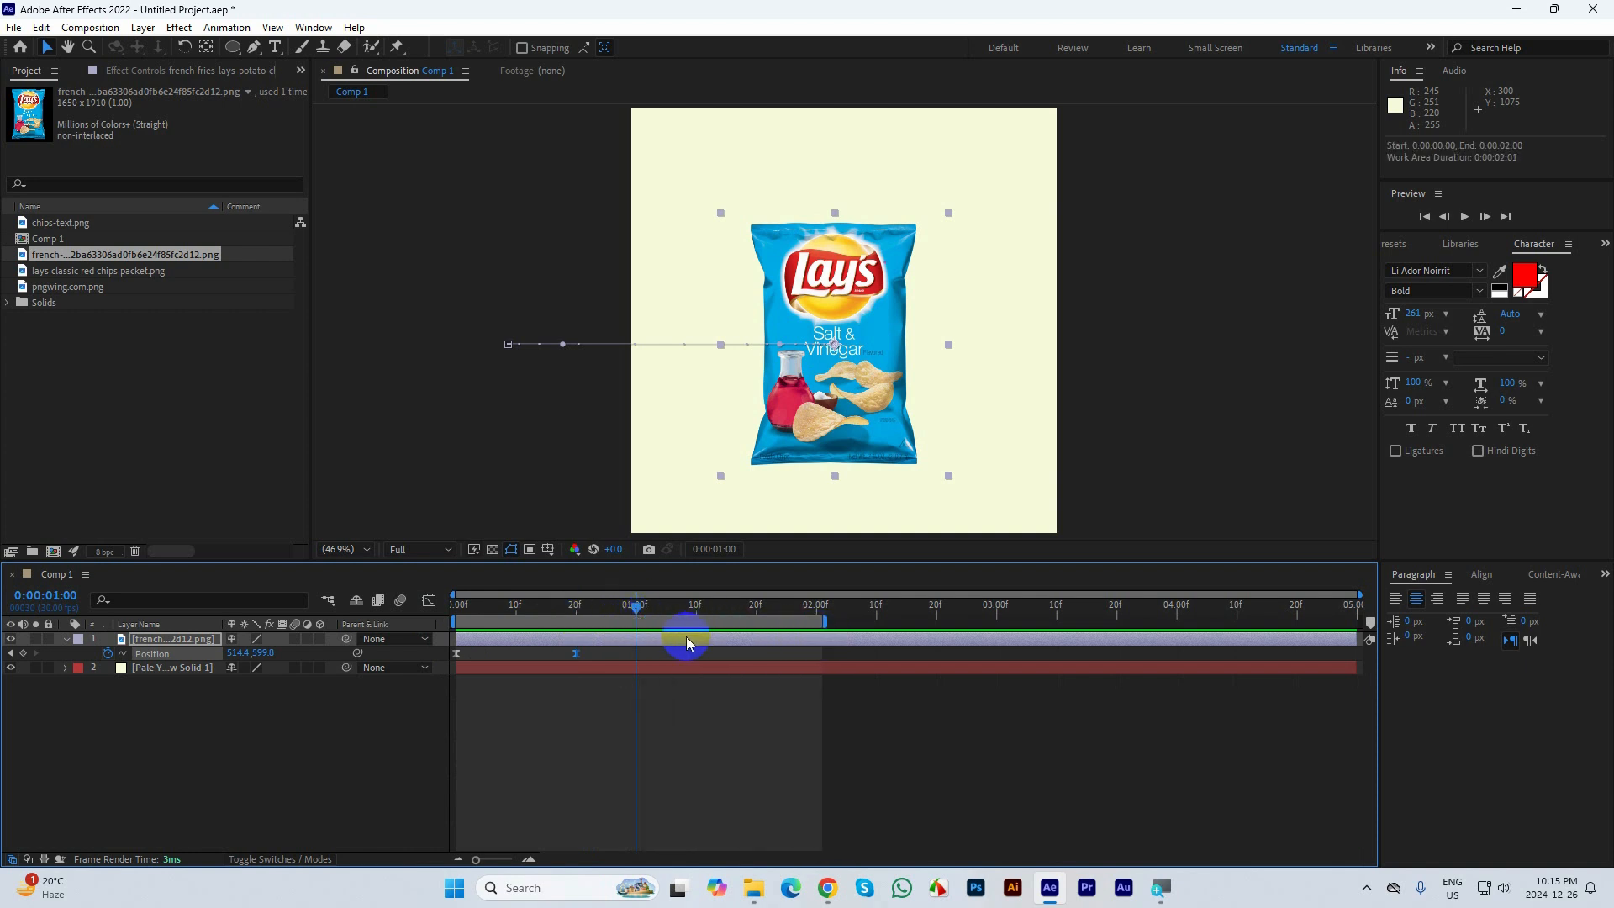
drag(579, 655, 636, 654)
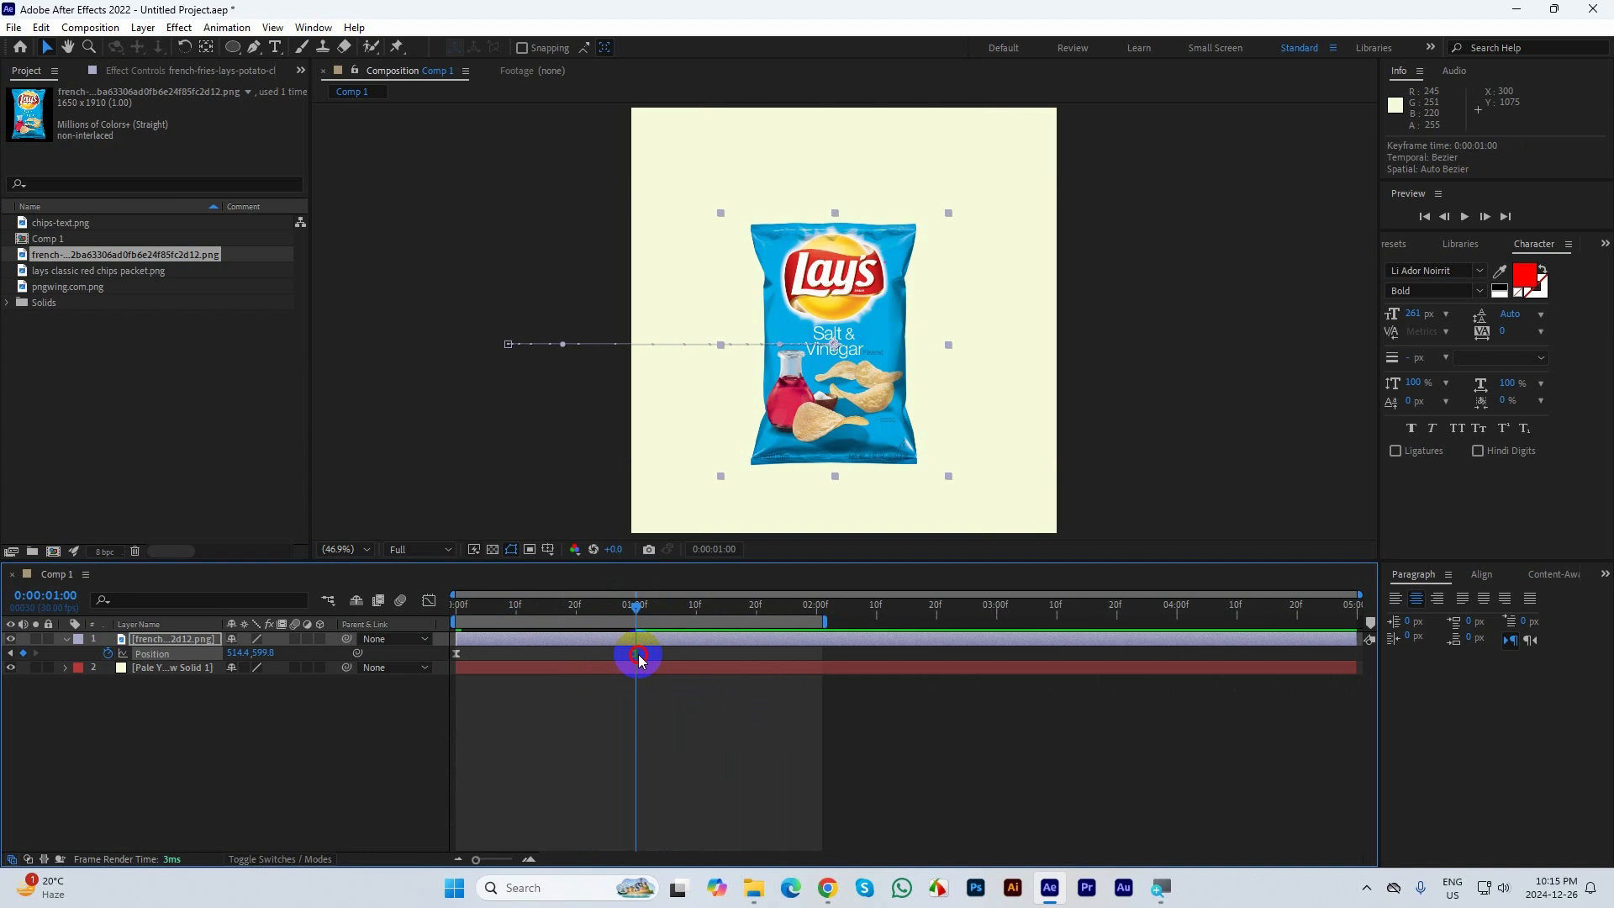
key(space)
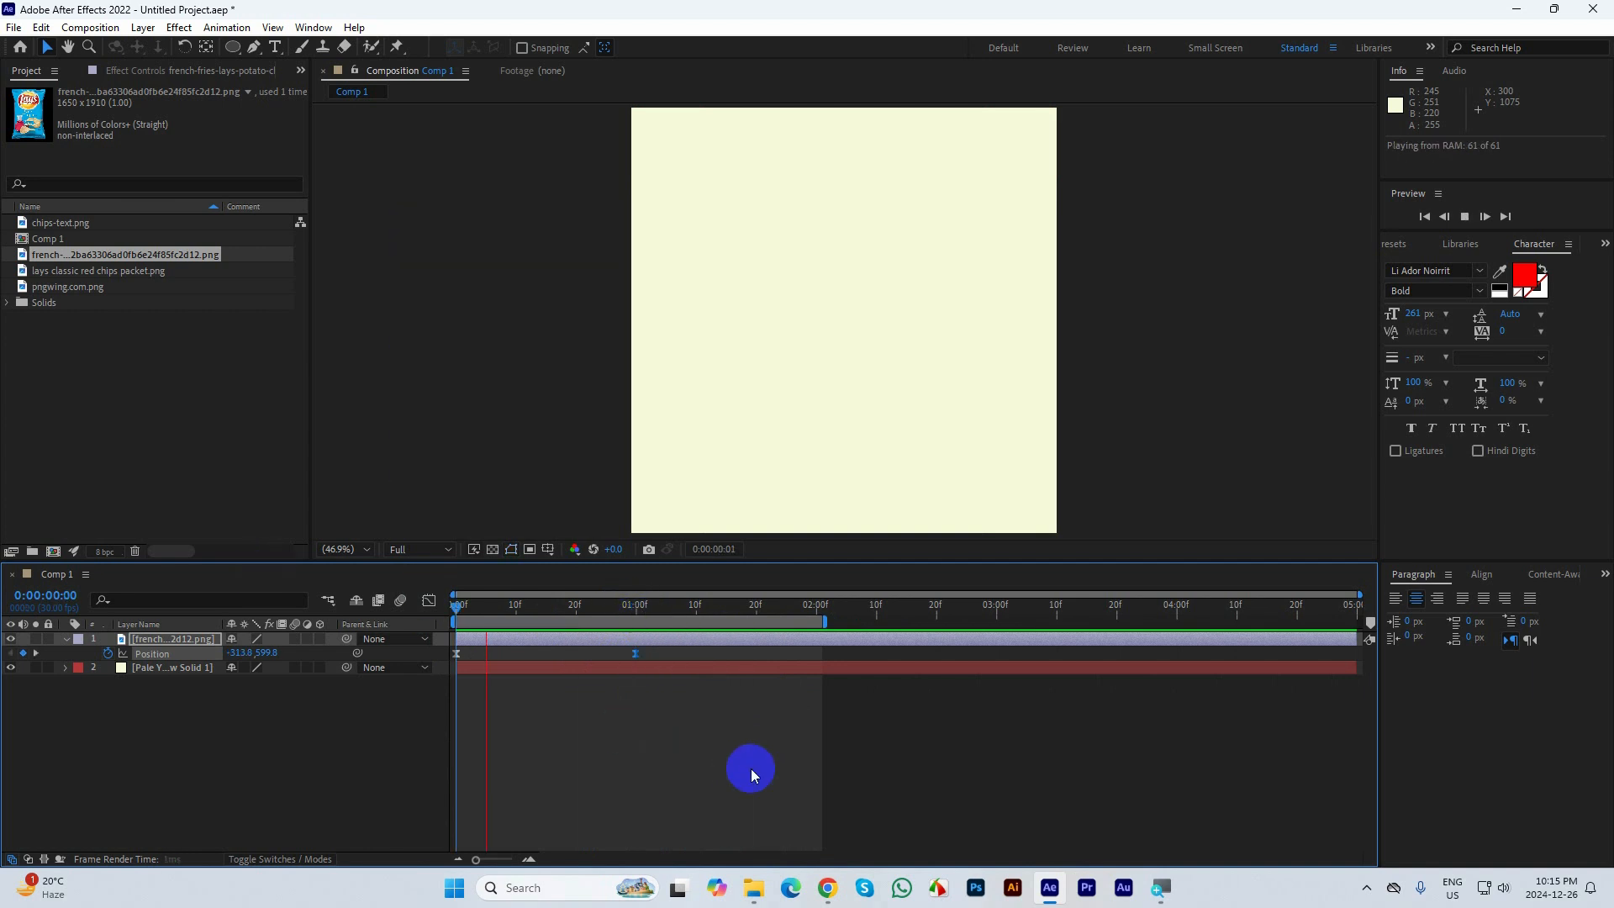
key(space)
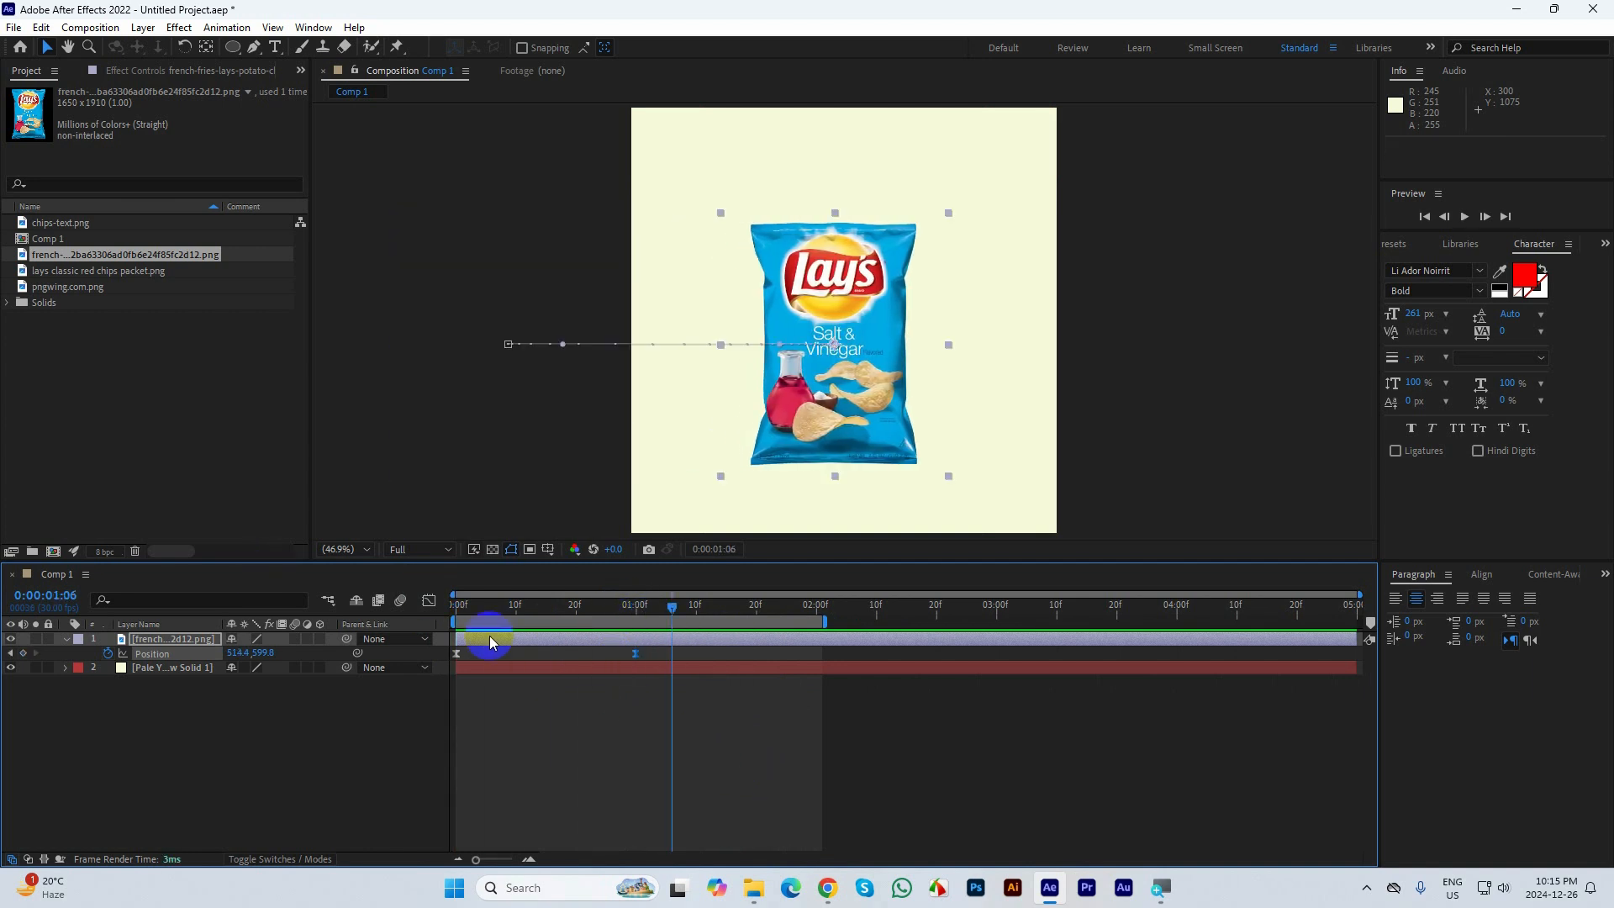
Adjust the speed curve's influence handles for a sharper early peak across the one-second move, and preview it from the first frame
click(430, 601)
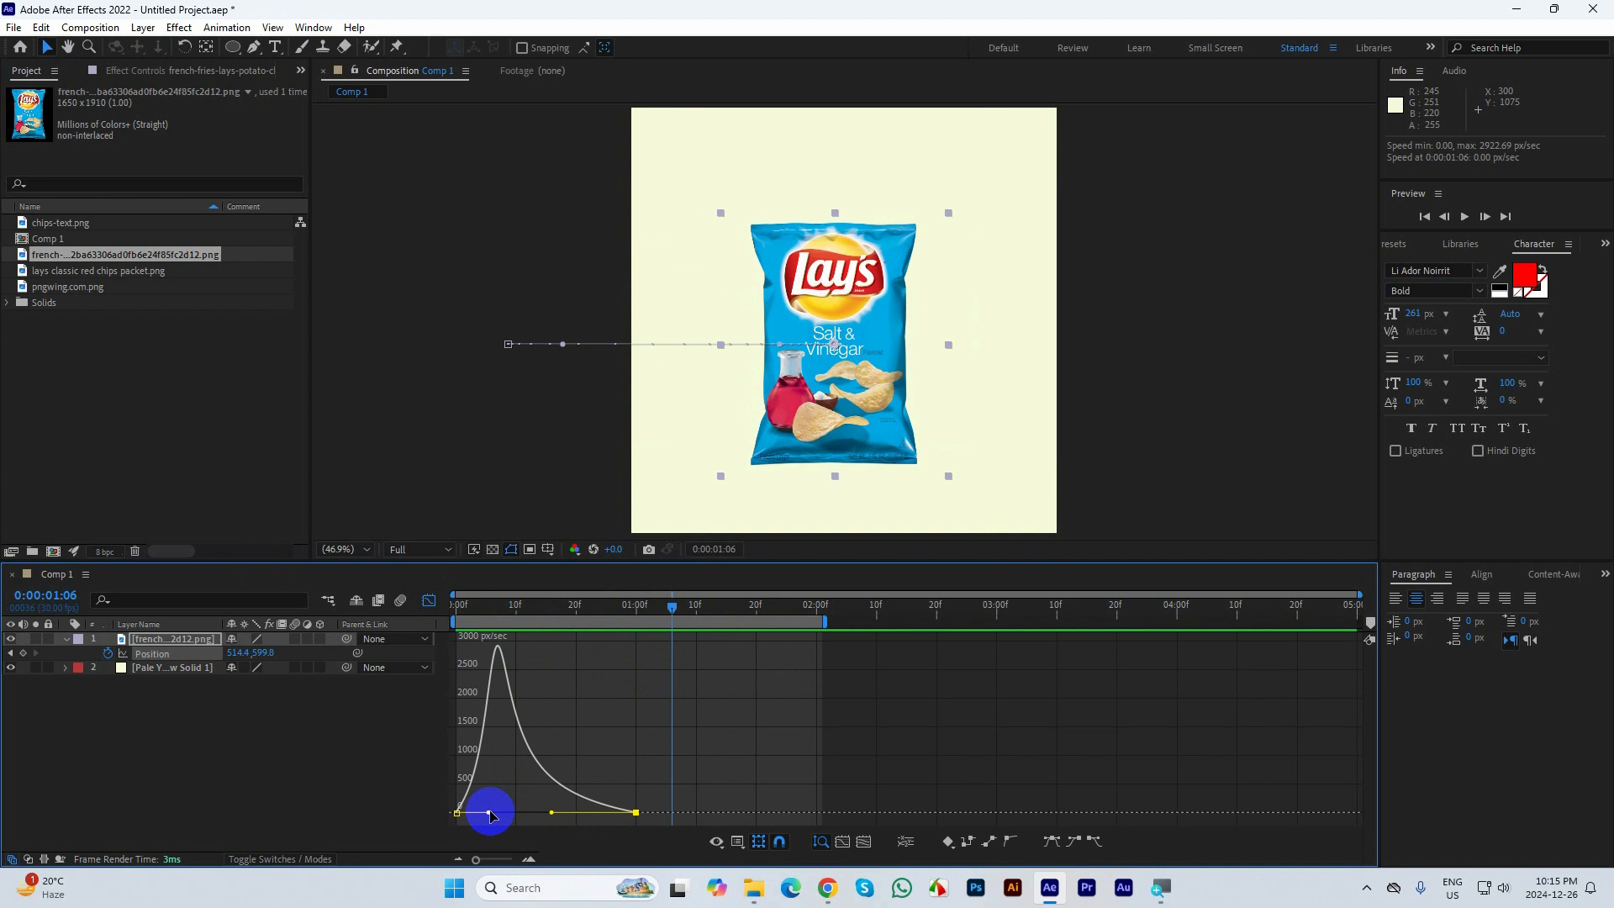
drag(487, 812, 550, 816)
click(427, 602)
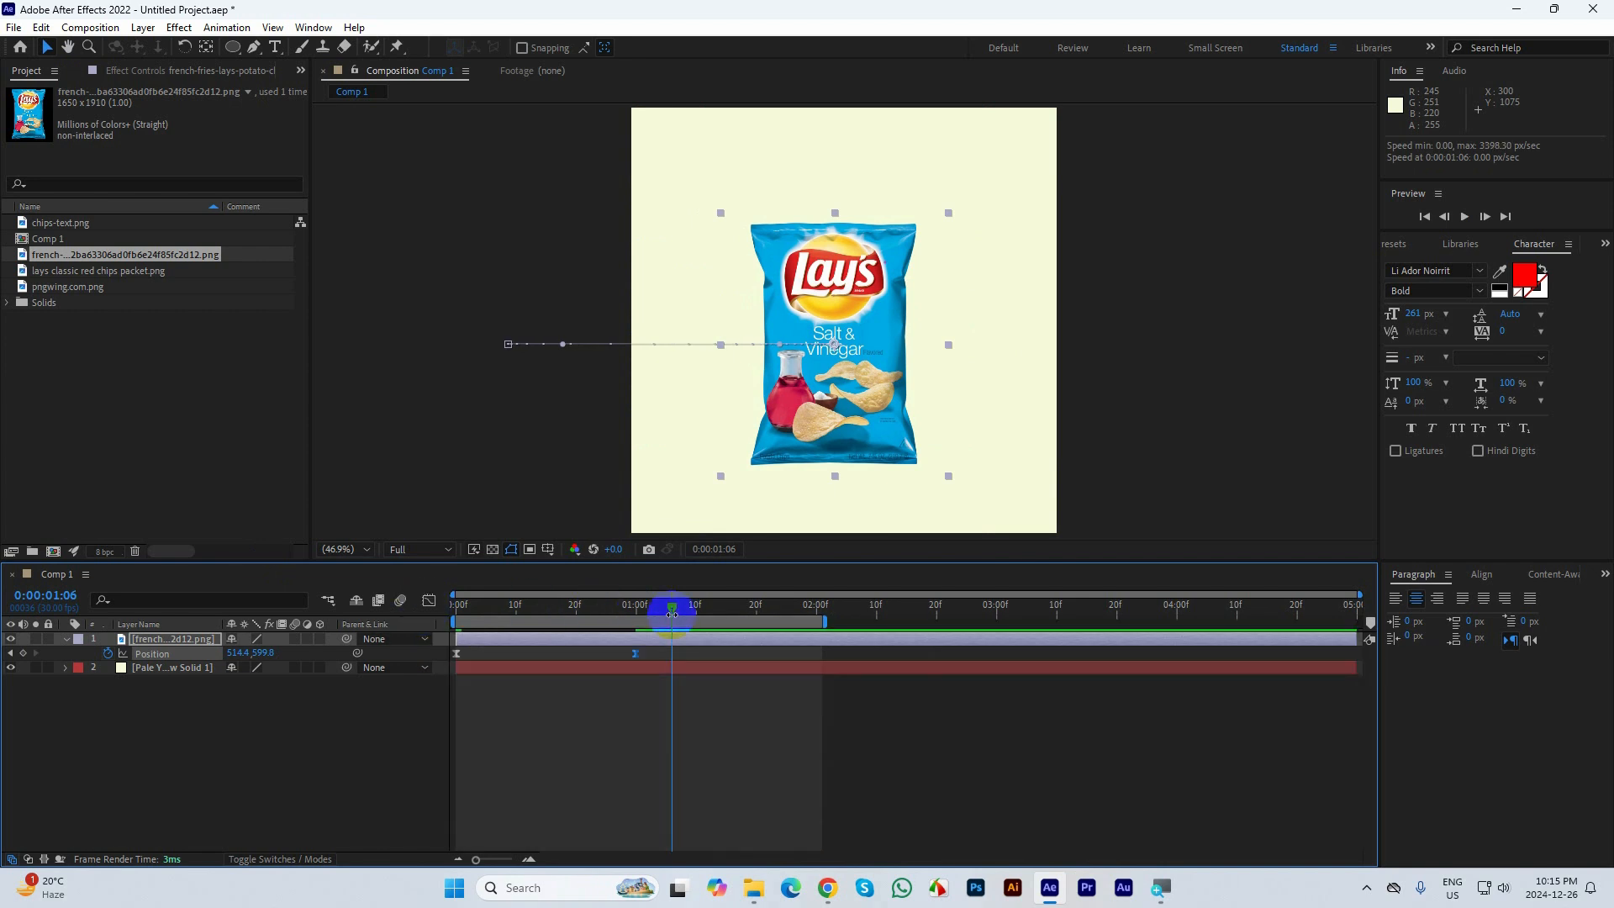
drag(673, 607, 313, 596)
key(space)
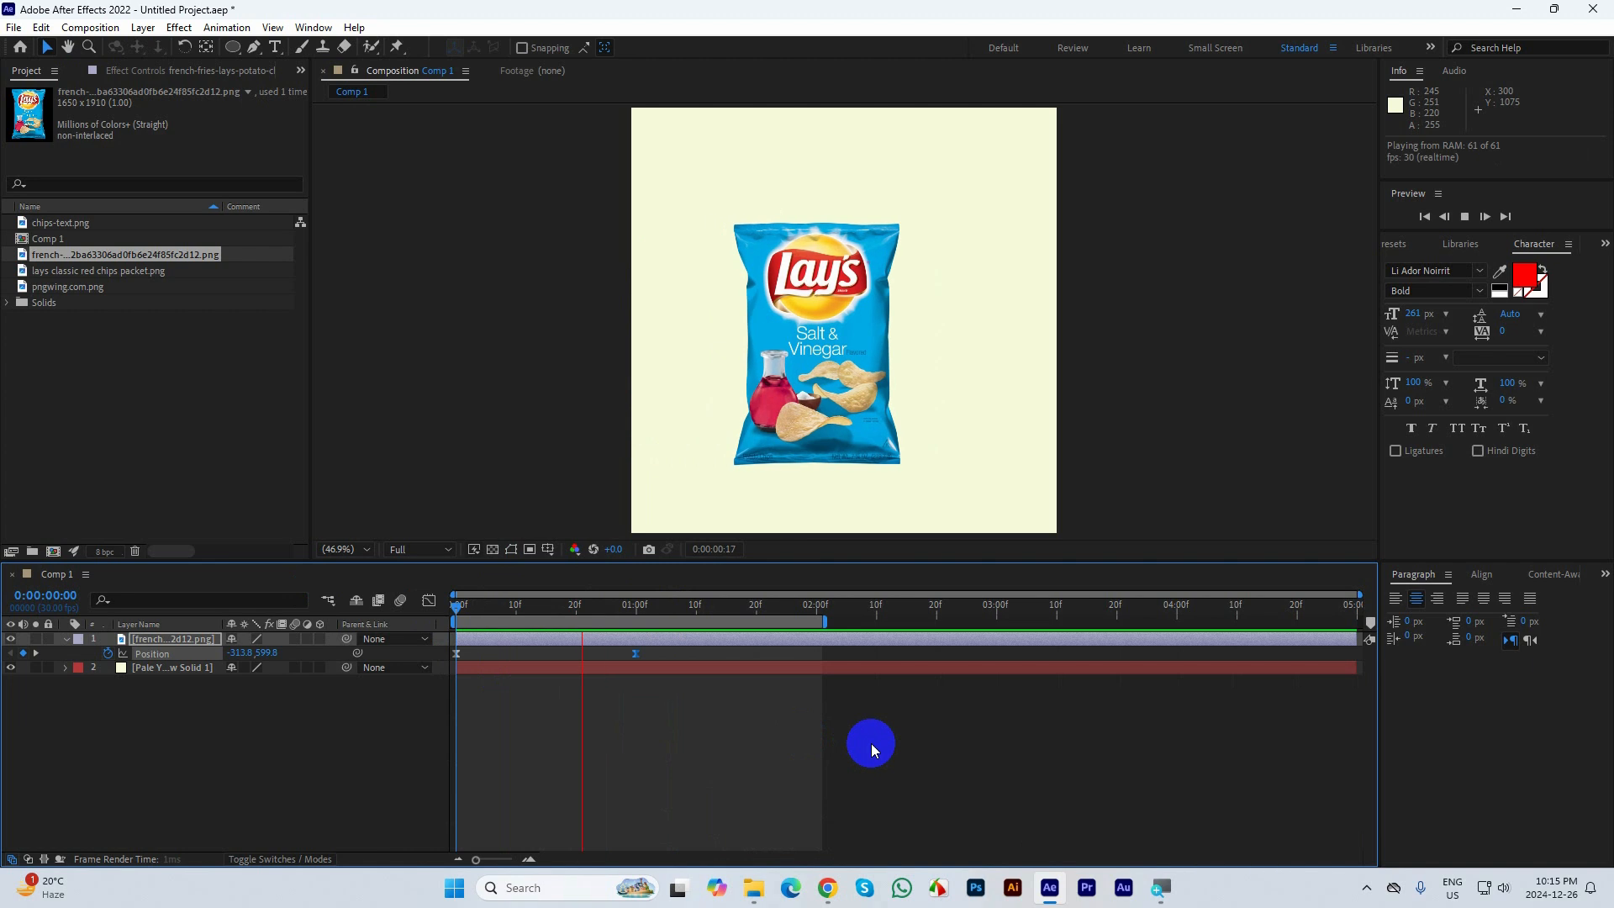
key(space)
drag(687, 604, 421, 592)
key(space)
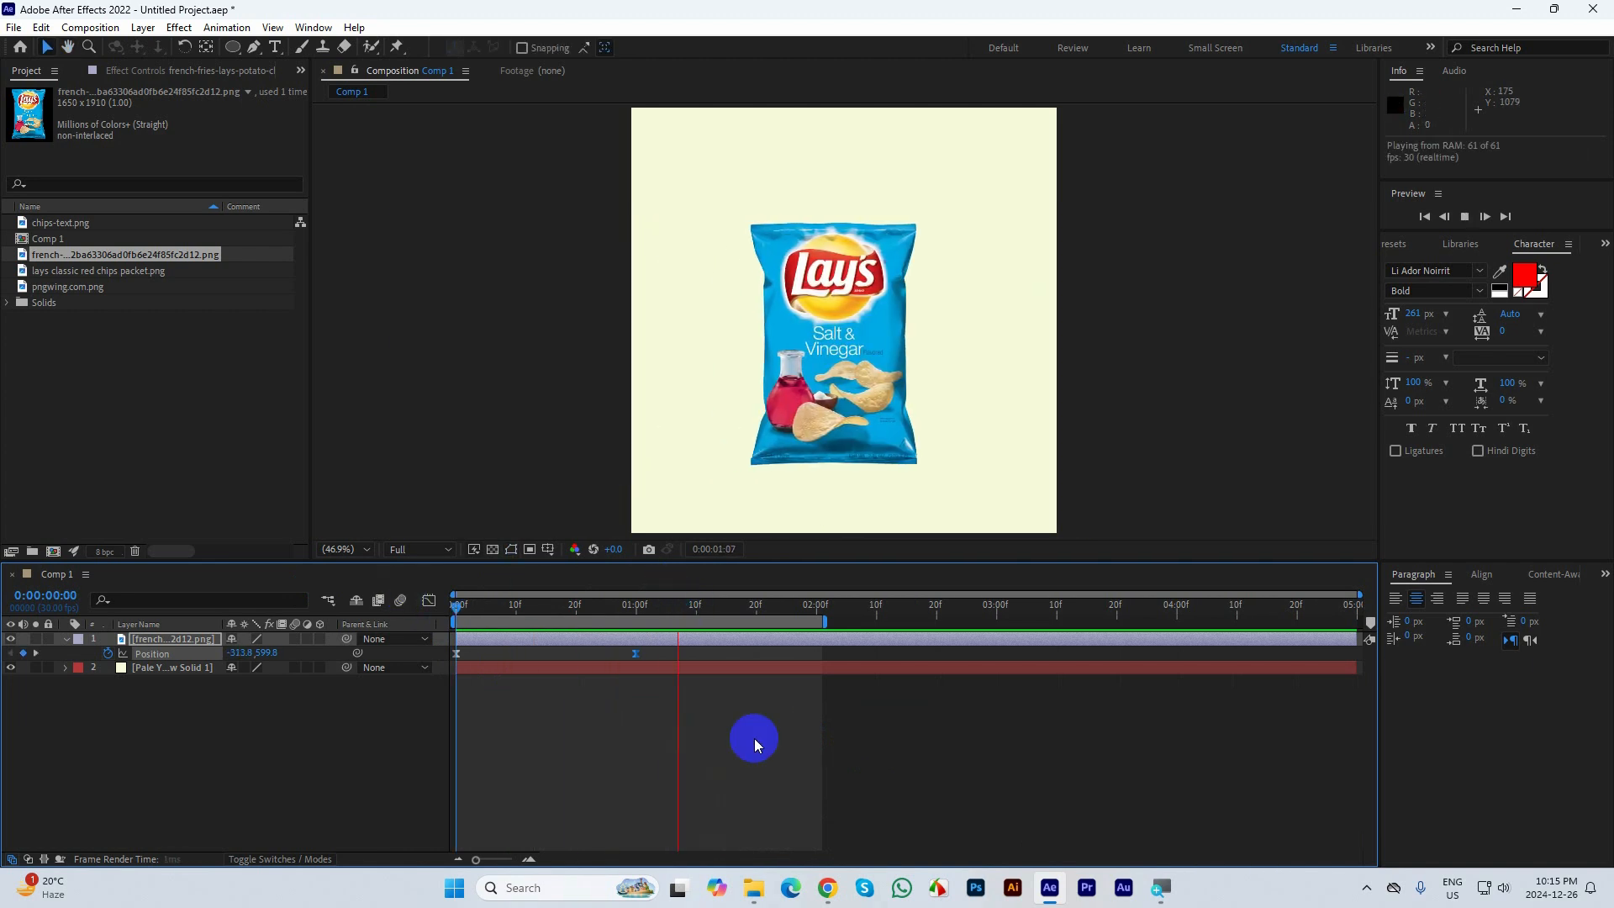
click(760, 498)
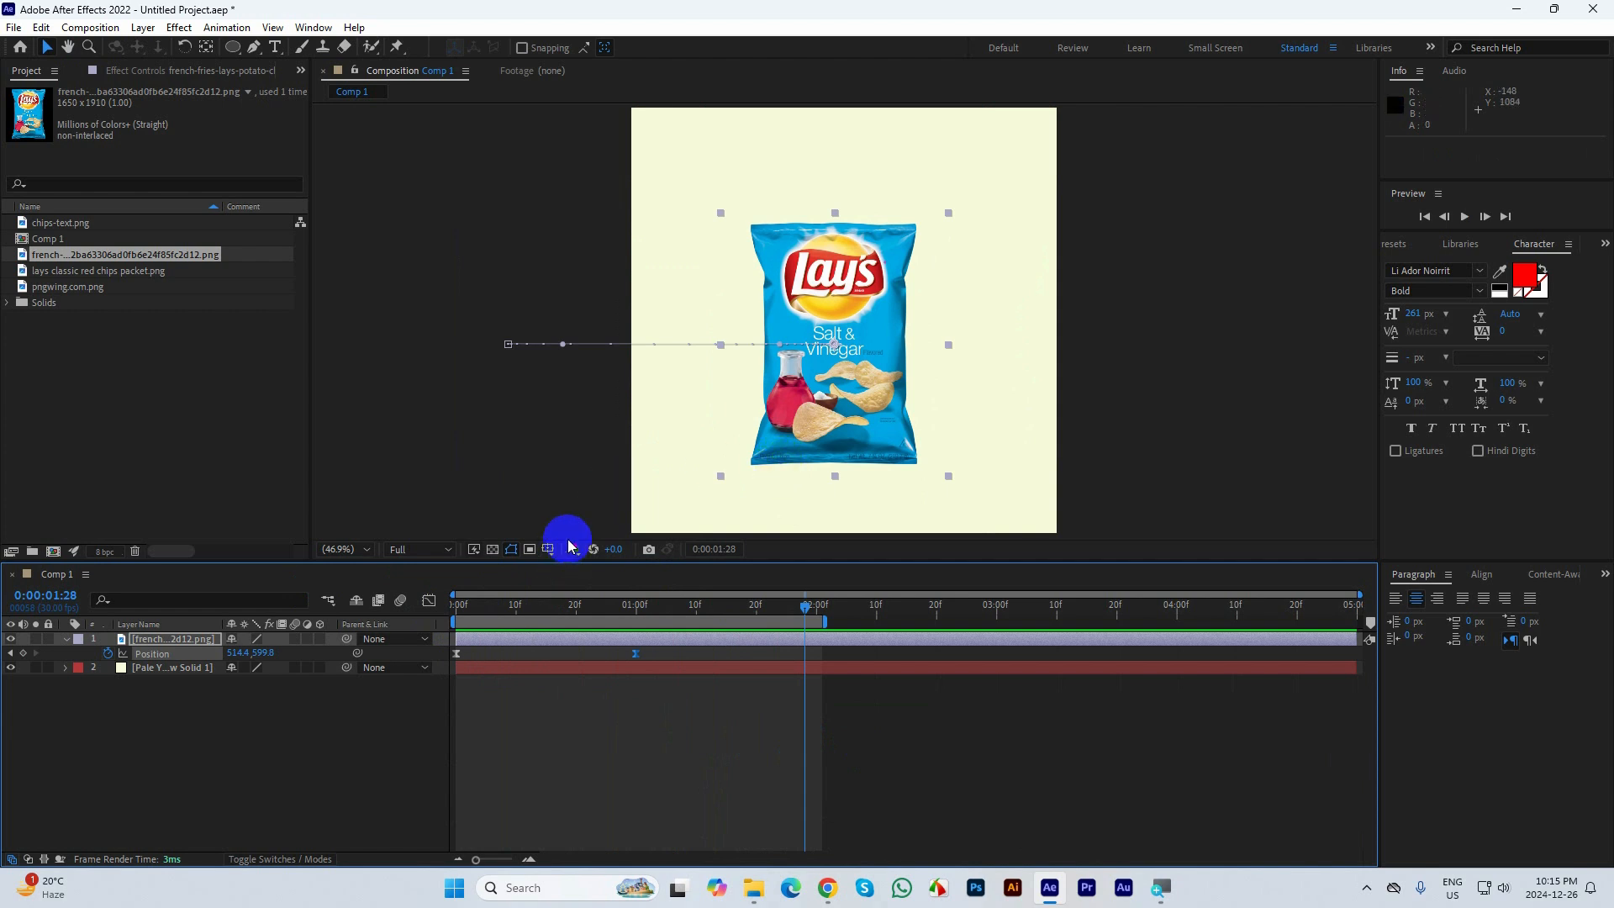
Add chips-text.png above the packet layer, scale it to 34% and place it over the packet's lower-right corner at about 636, 828
click(124, 375)
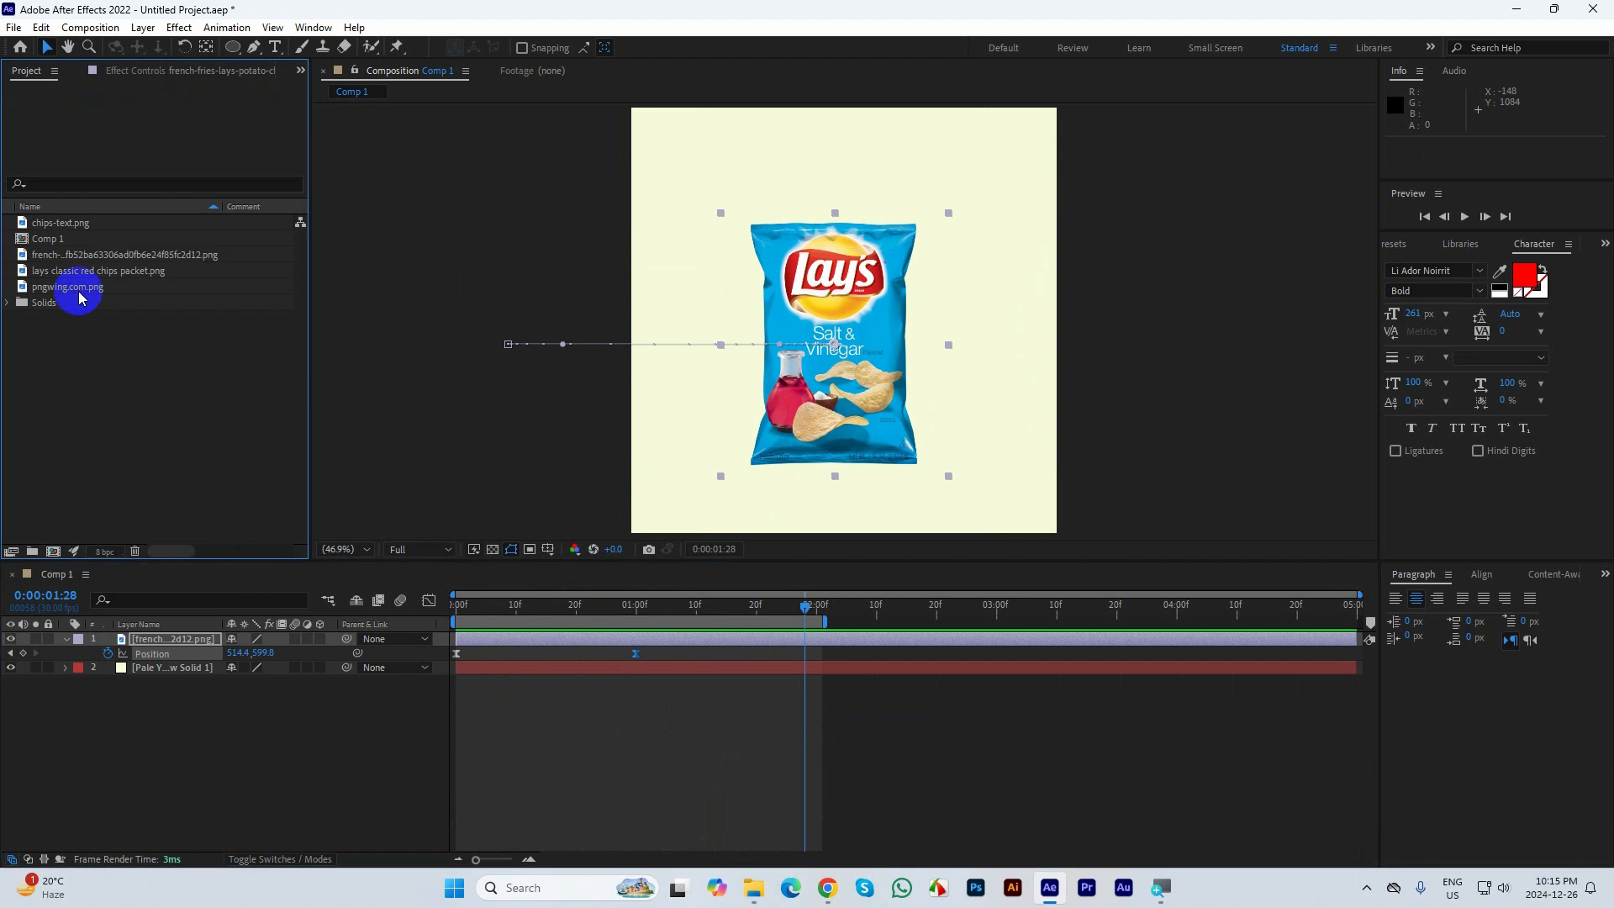
click(50, 223)
drag(42, 227, 190, 622)
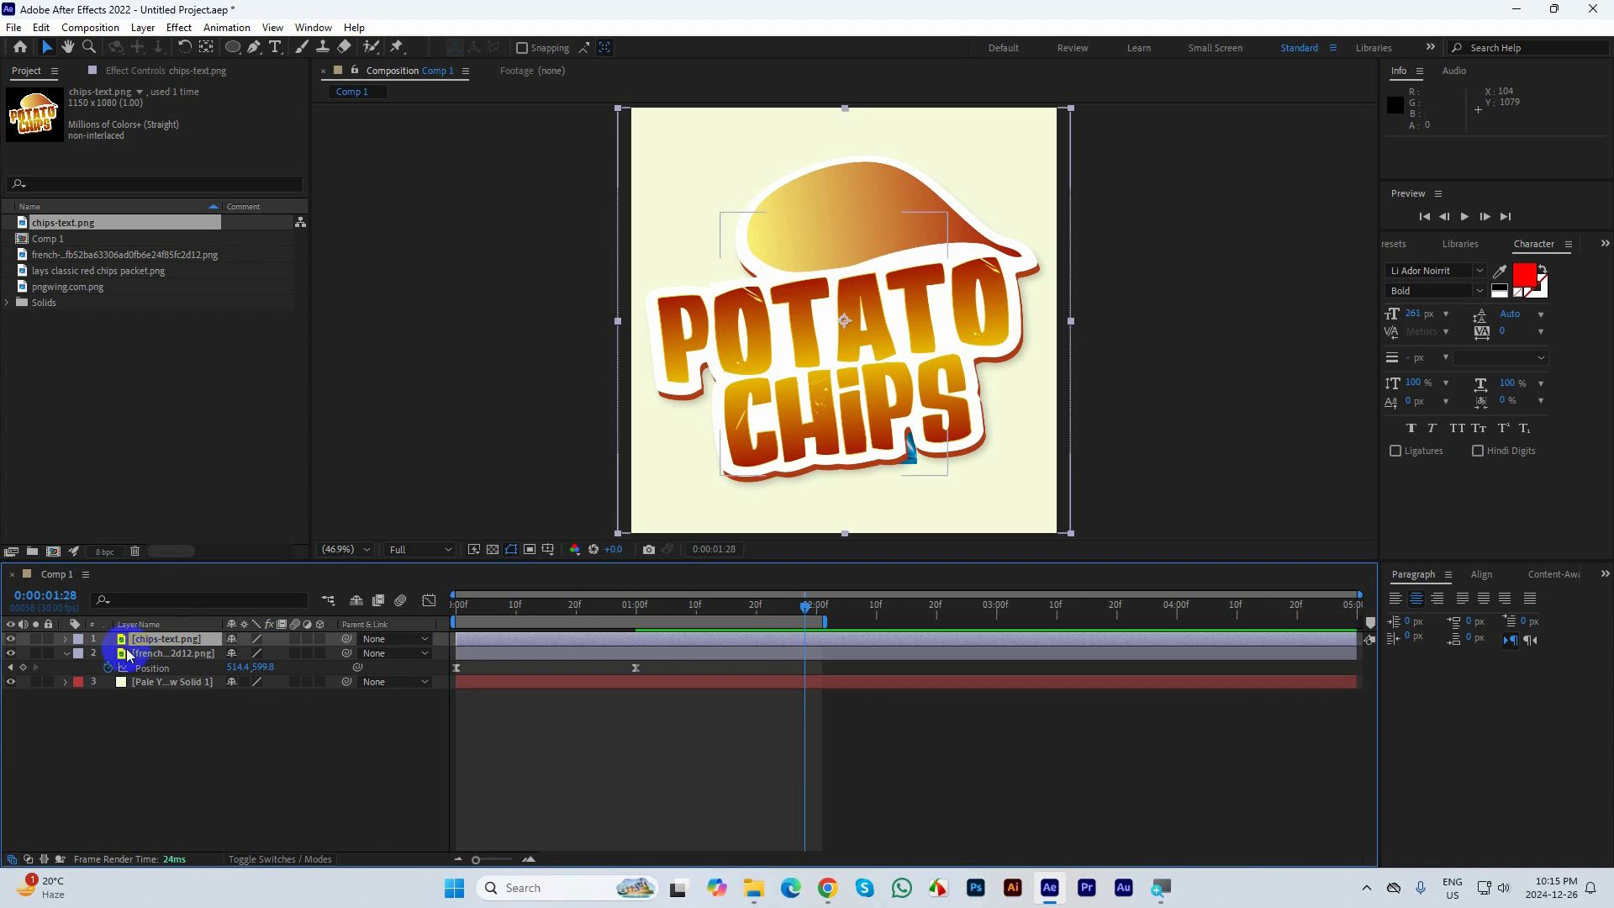
key(s)
mouse_move(250, 653)
mouse_down()
mouse_move(210, 666)
mouse_move(252, 631)
mouse_up()
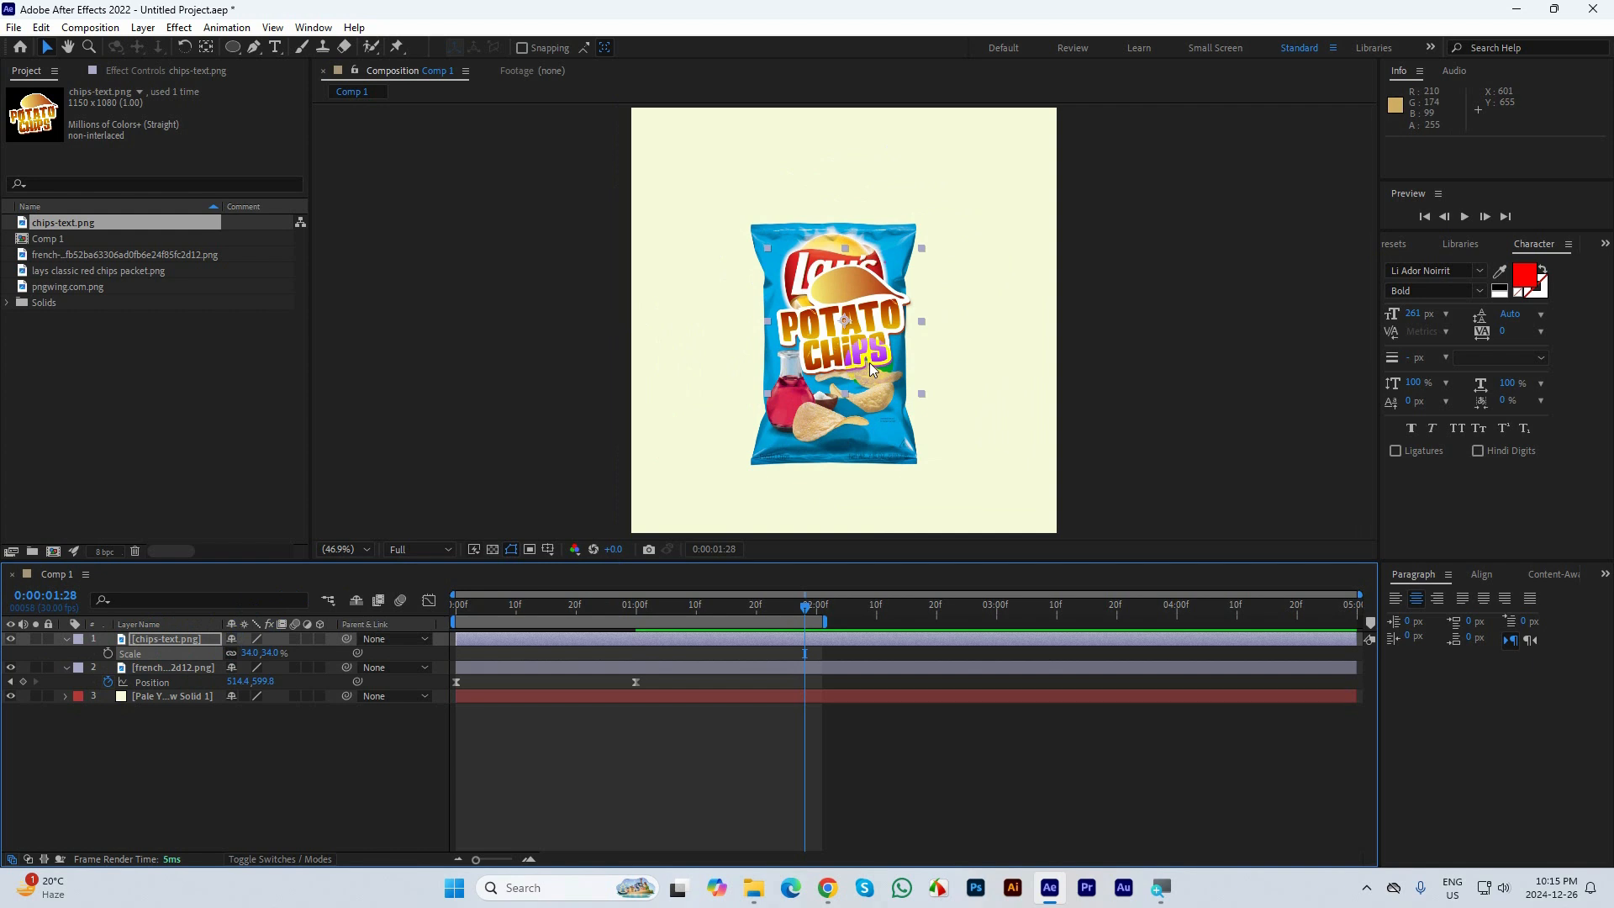
drag(870, 362, 907, 470)
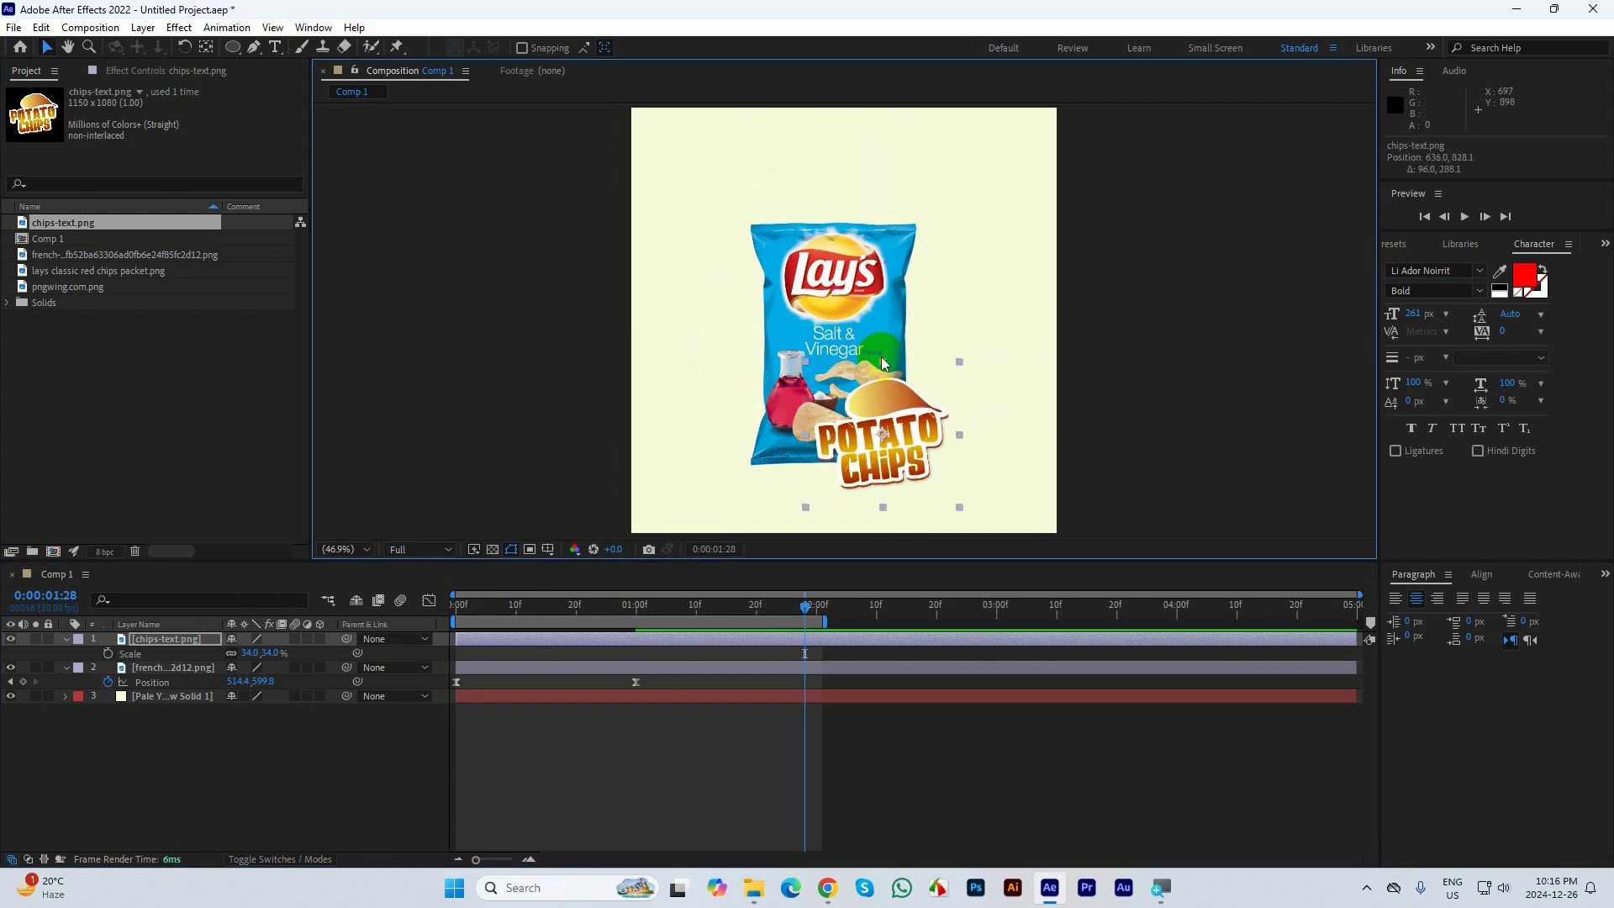
At the first frame, move the packet's whole motion path straight up to a Y position of about 531.5 and preview it
click(854, 288)
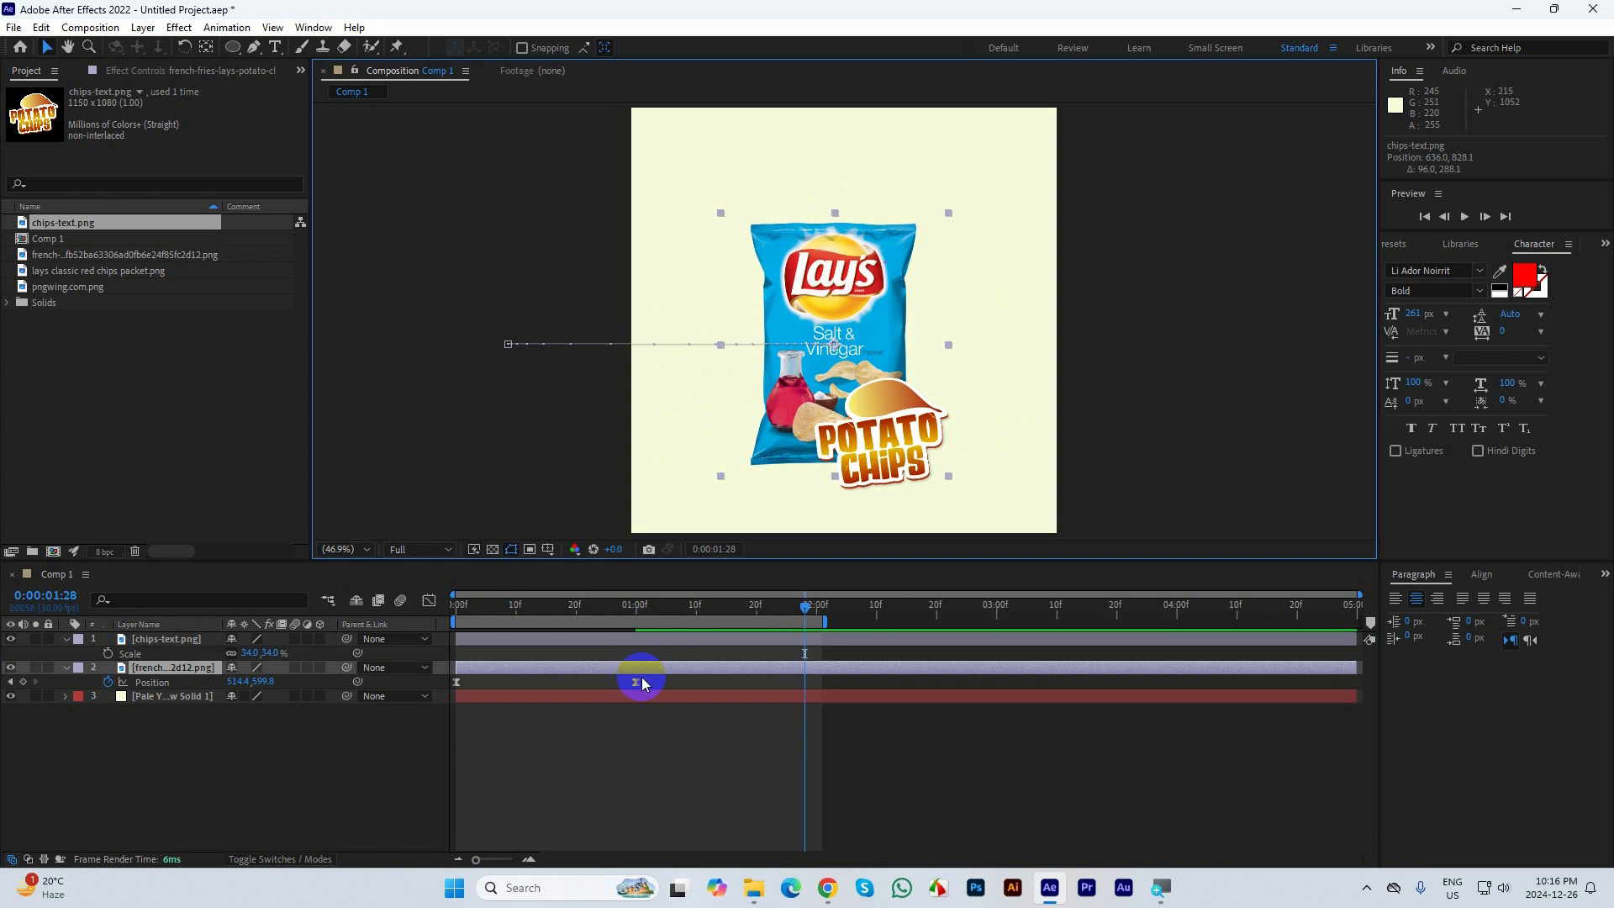
drag(805, 605, 412, 611)
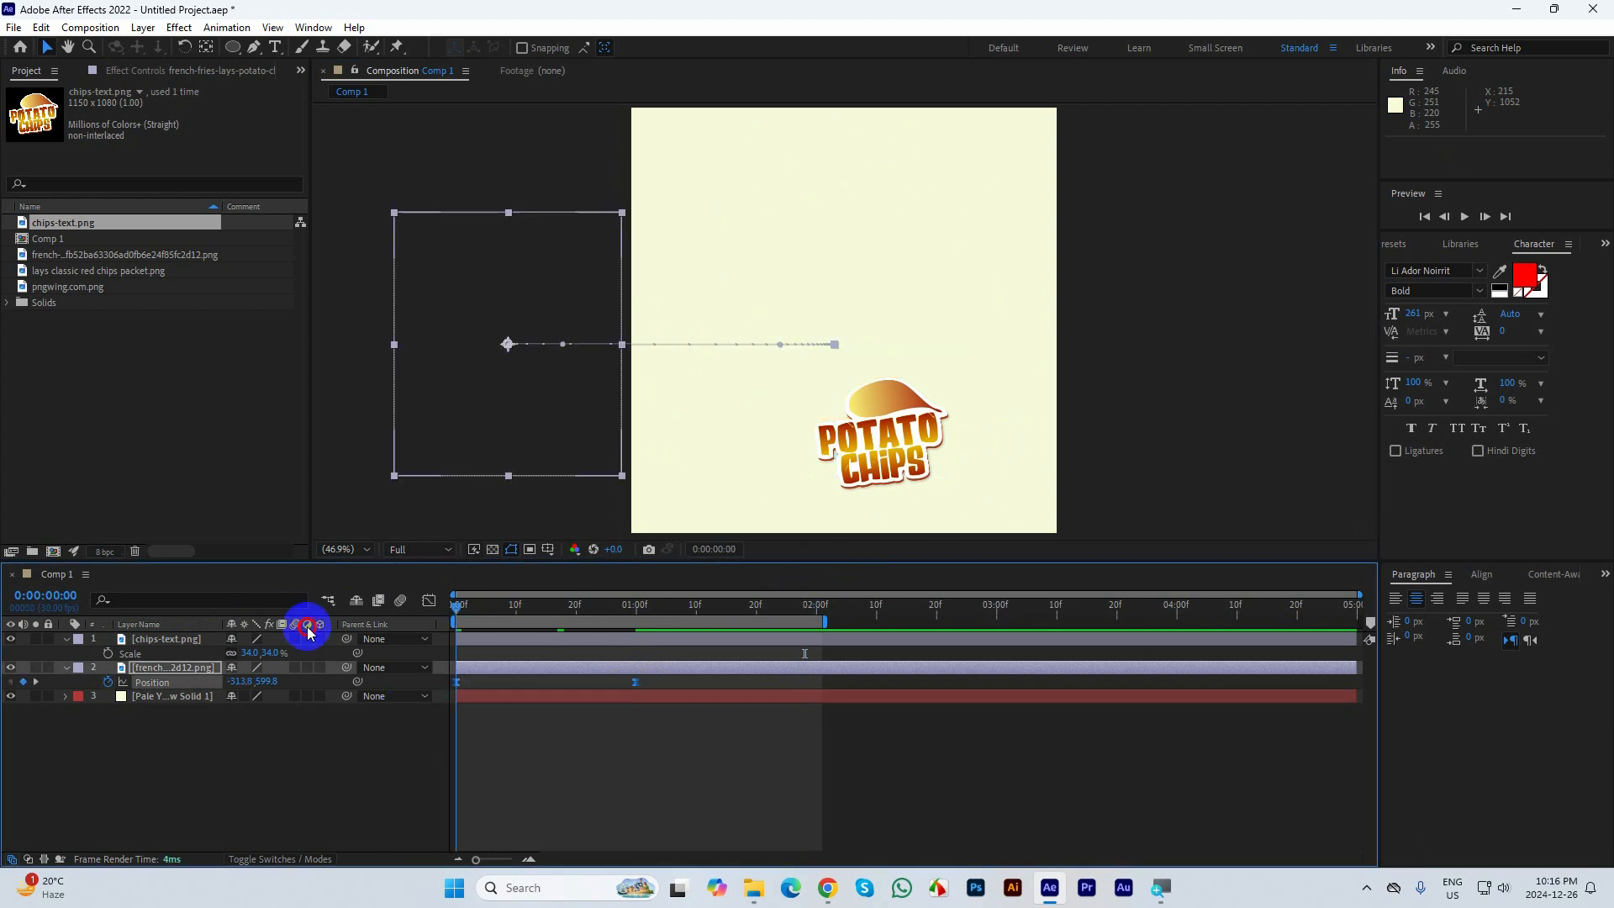
click(508, 345)
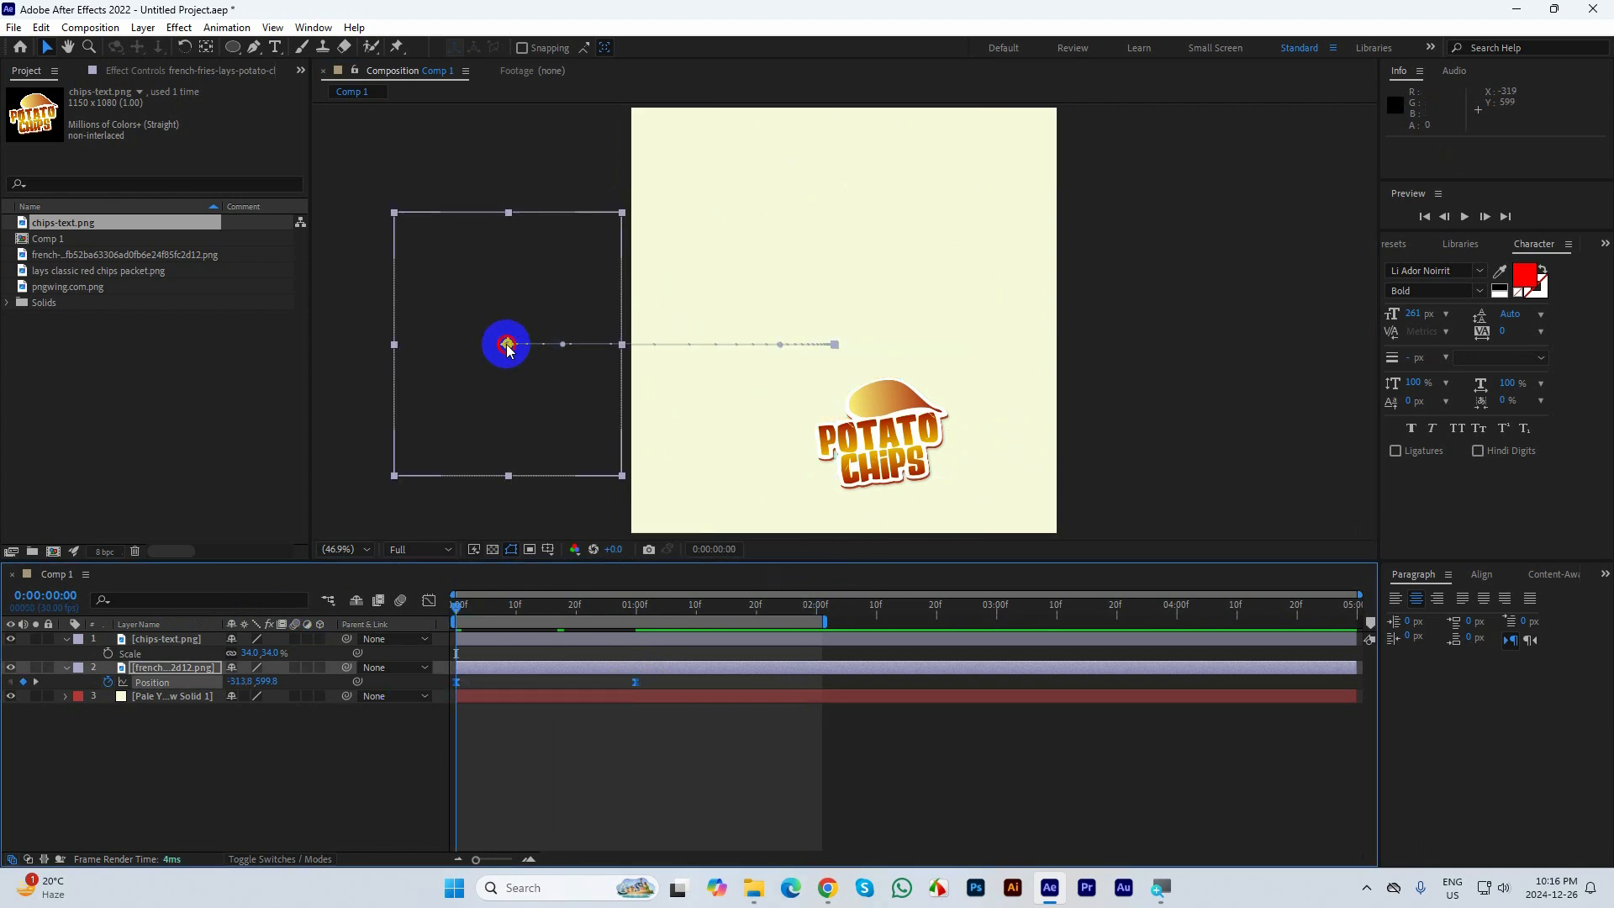
drag(508, 345, 508, 318)
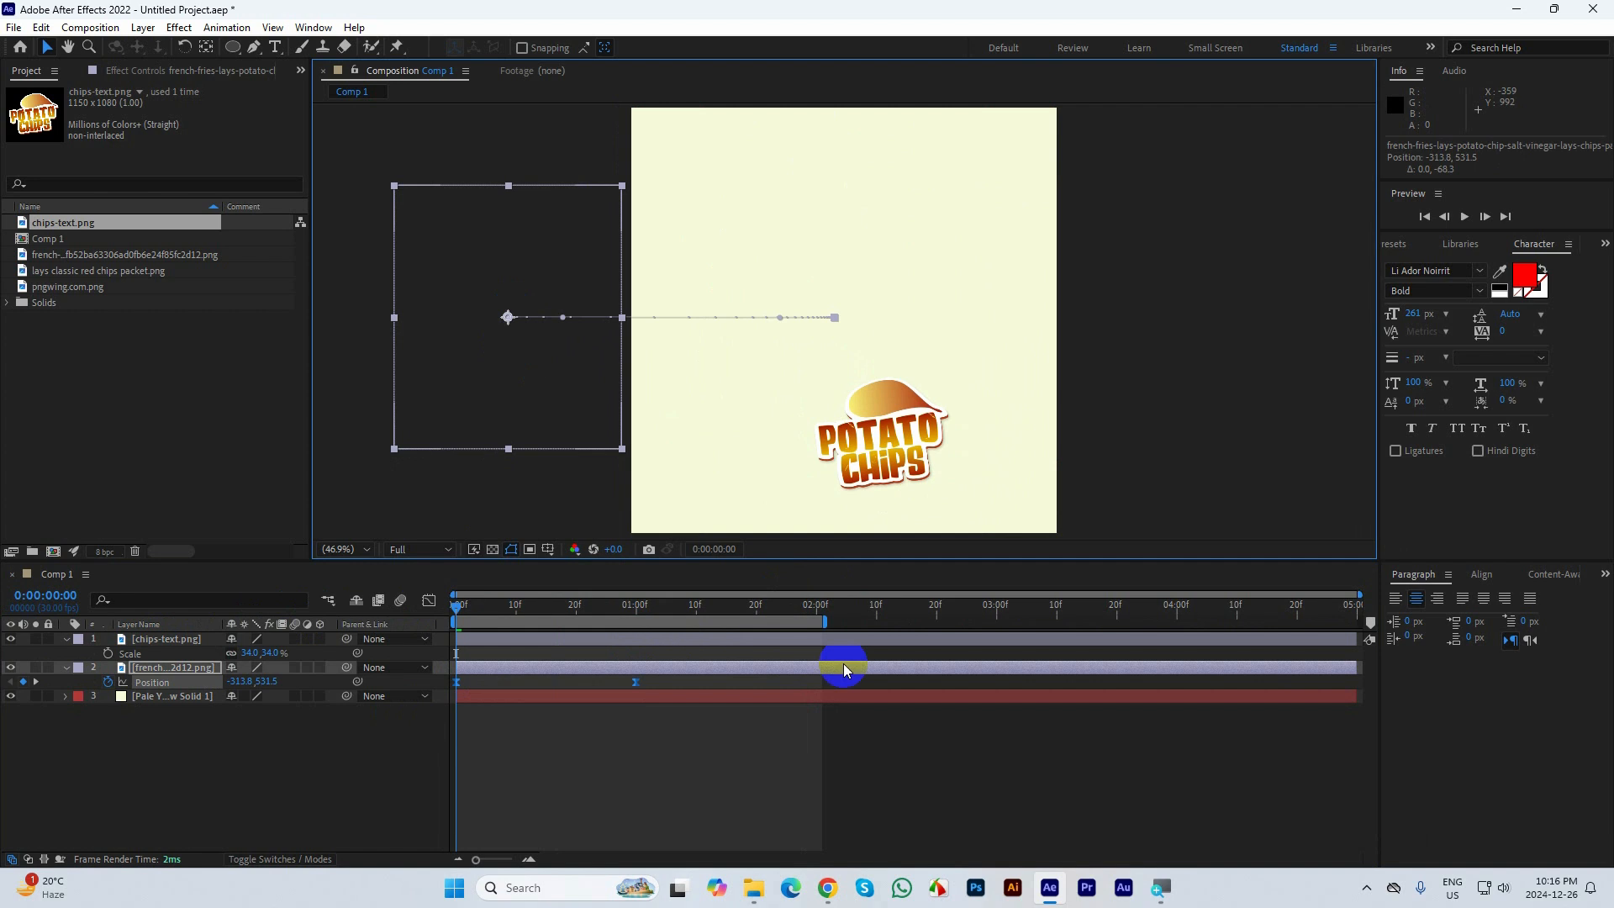
key(space)
key(space)
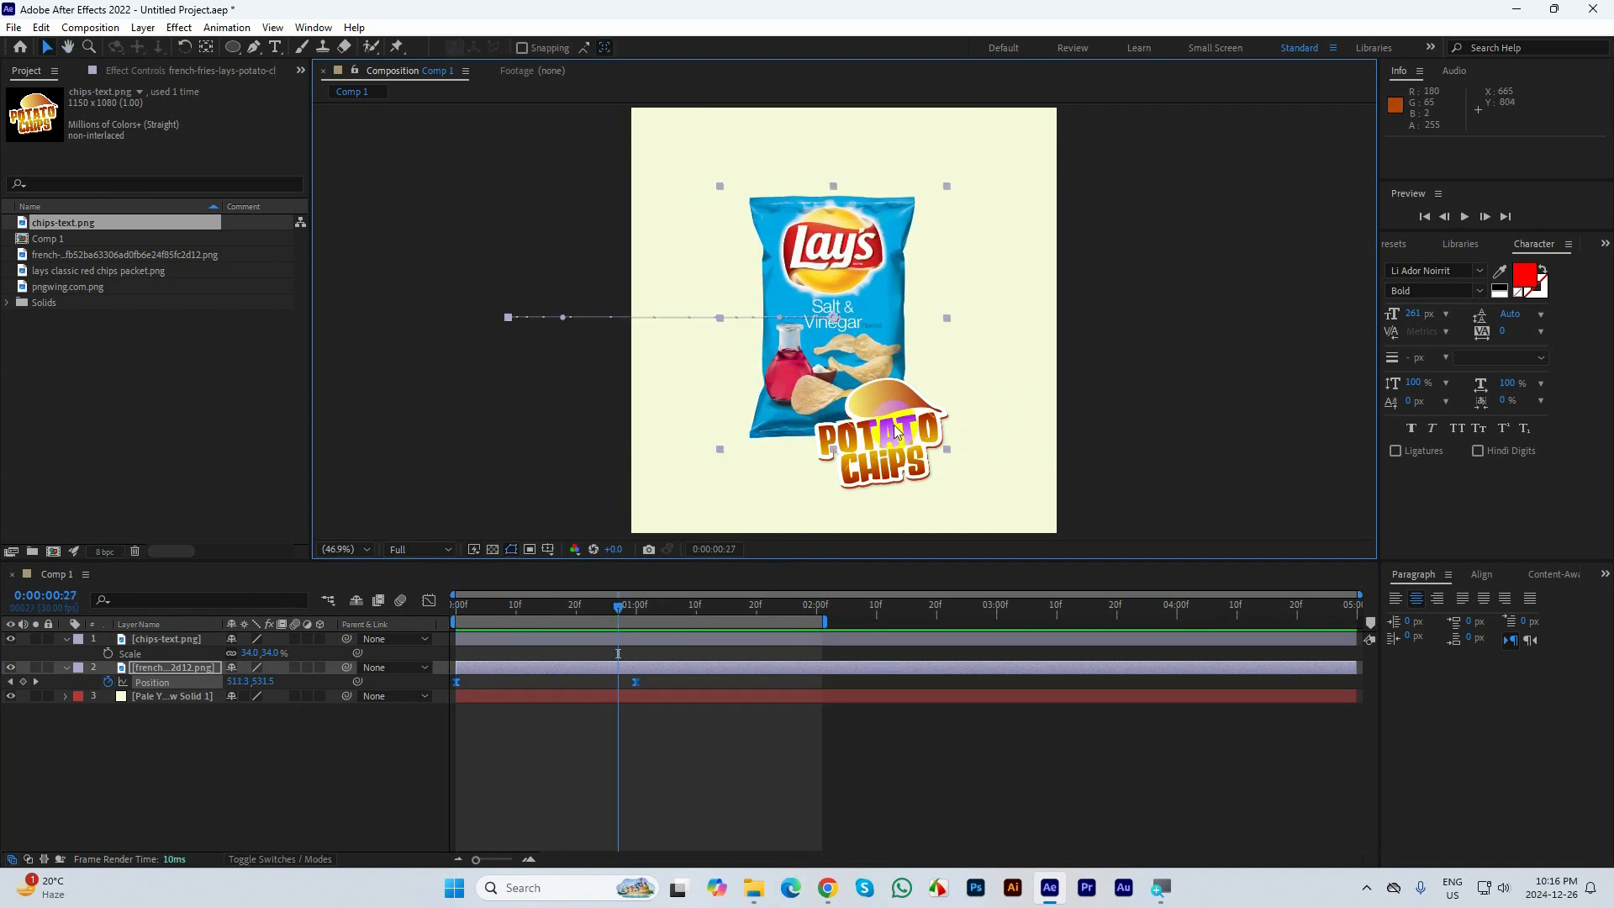
Move the Potato Chips logo straight up about 19 px to position 636, 808.9
drag(895, 427, 883, 434)
click(889, 739)
key(ctrl+z)
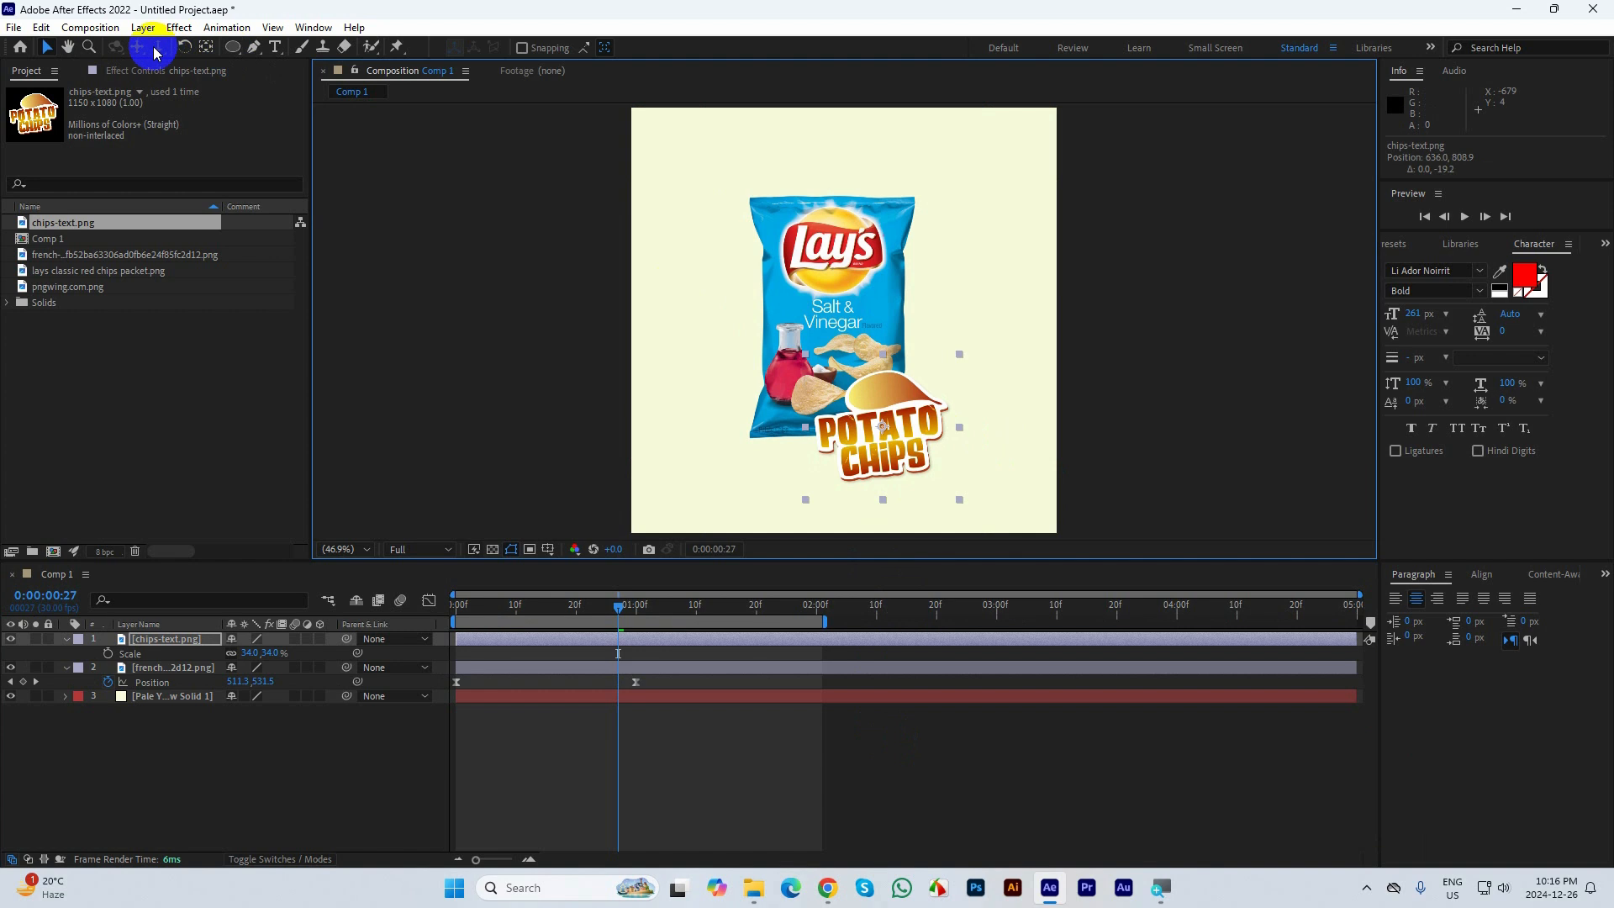
Enable scale keyframing on the Potato Chips logo at 0:00:00:24 and add a second 34% scale keyframe at 0:00:01:14
click(209, 49)
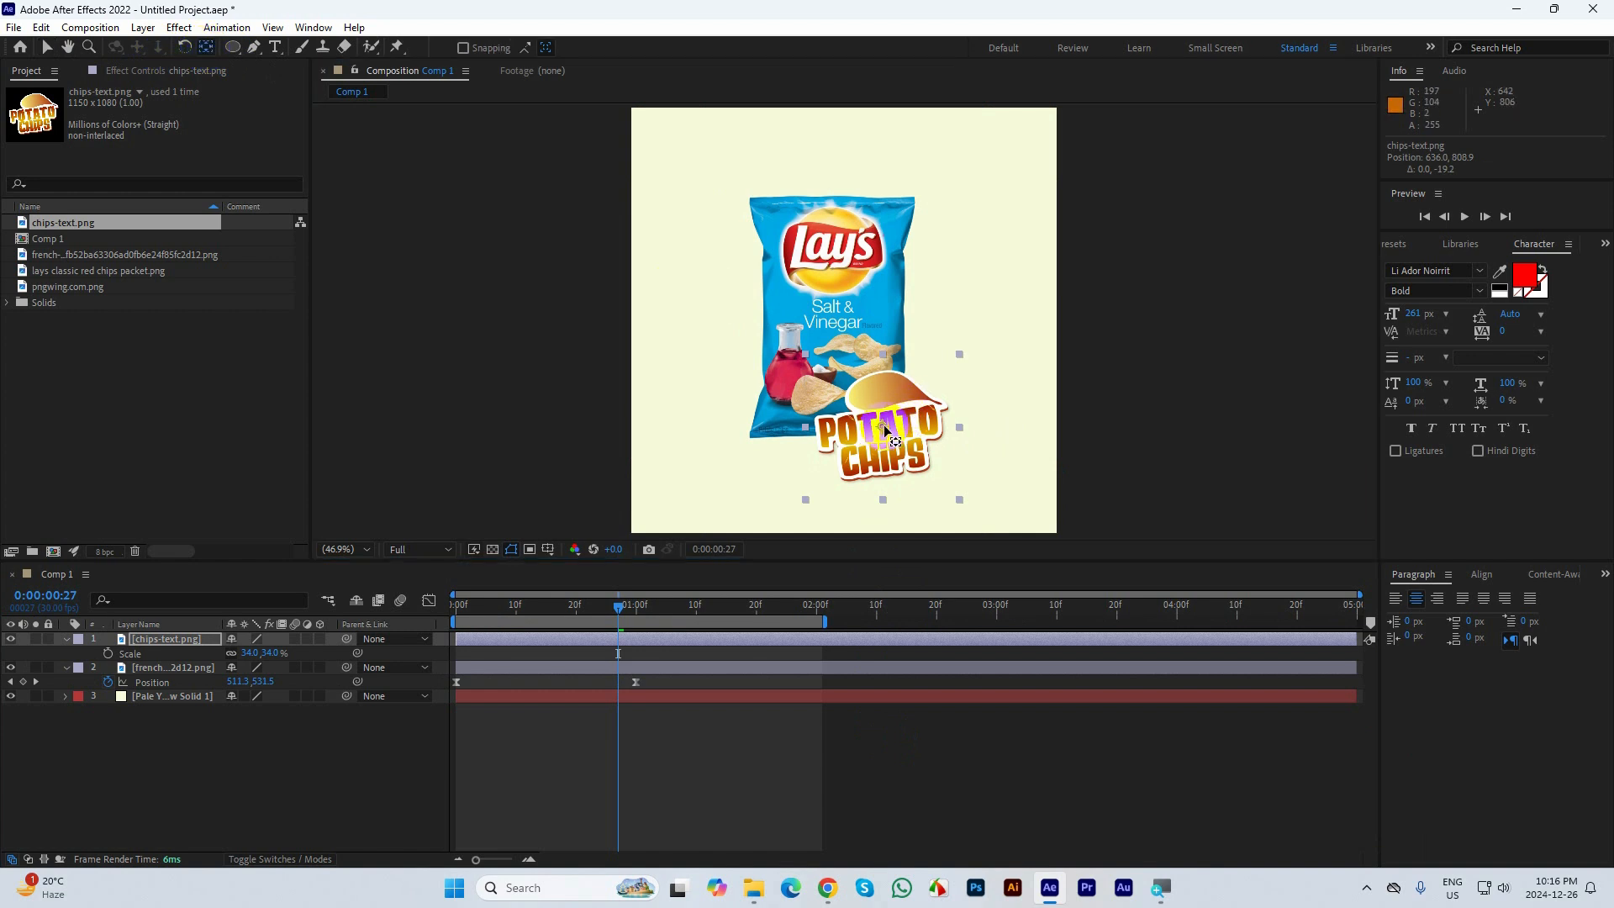
click(46, 48)
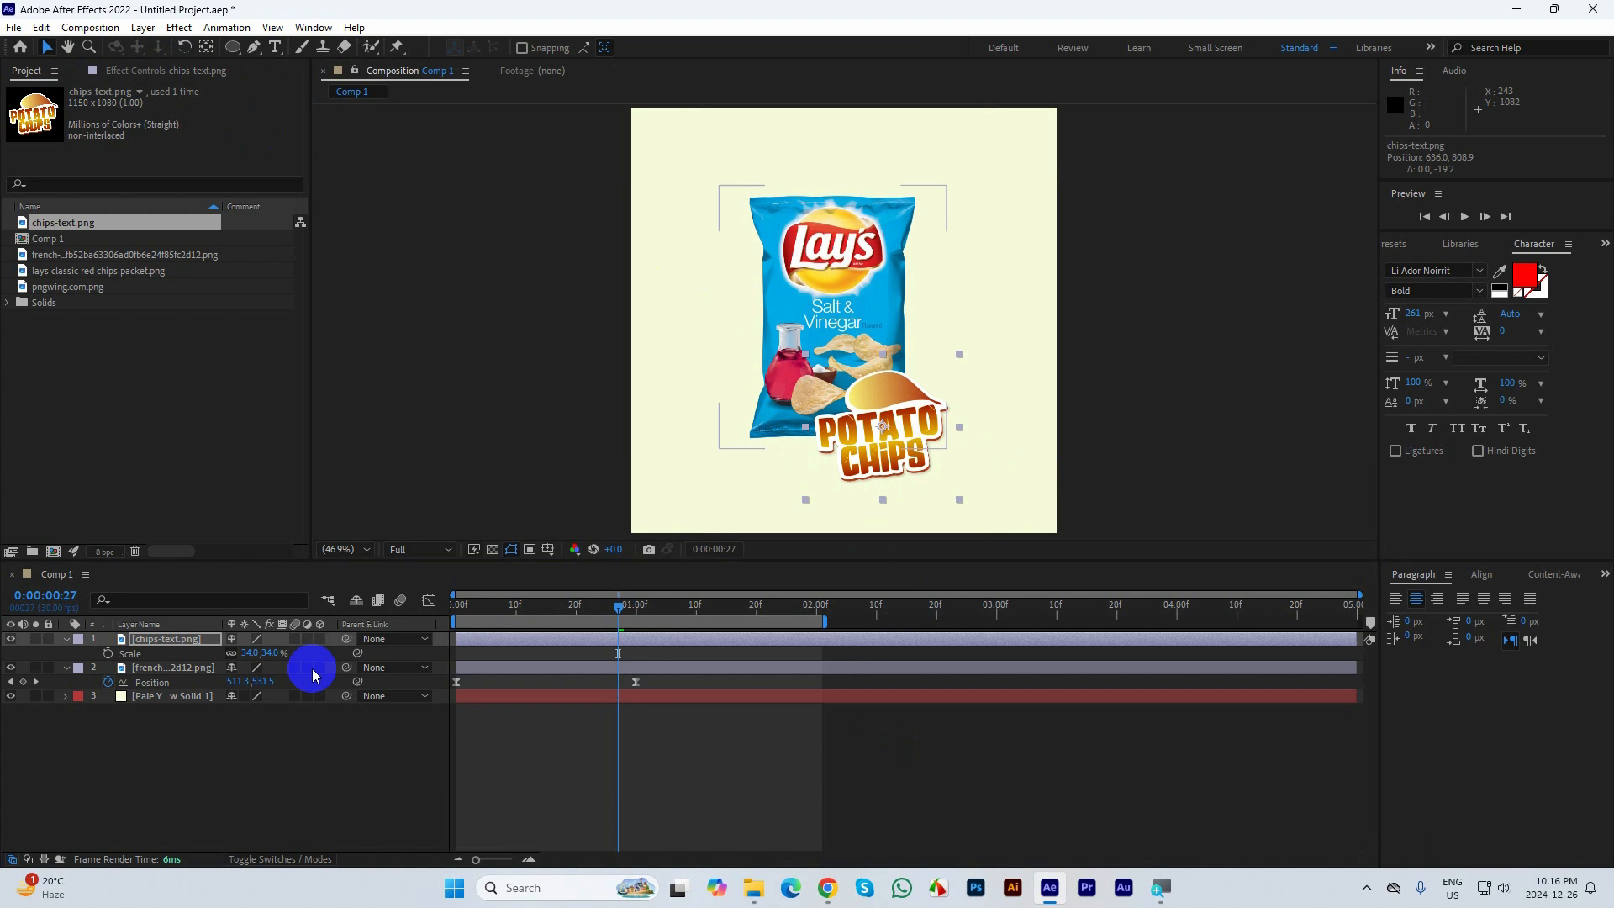
drag(622, 607, 602, 644)
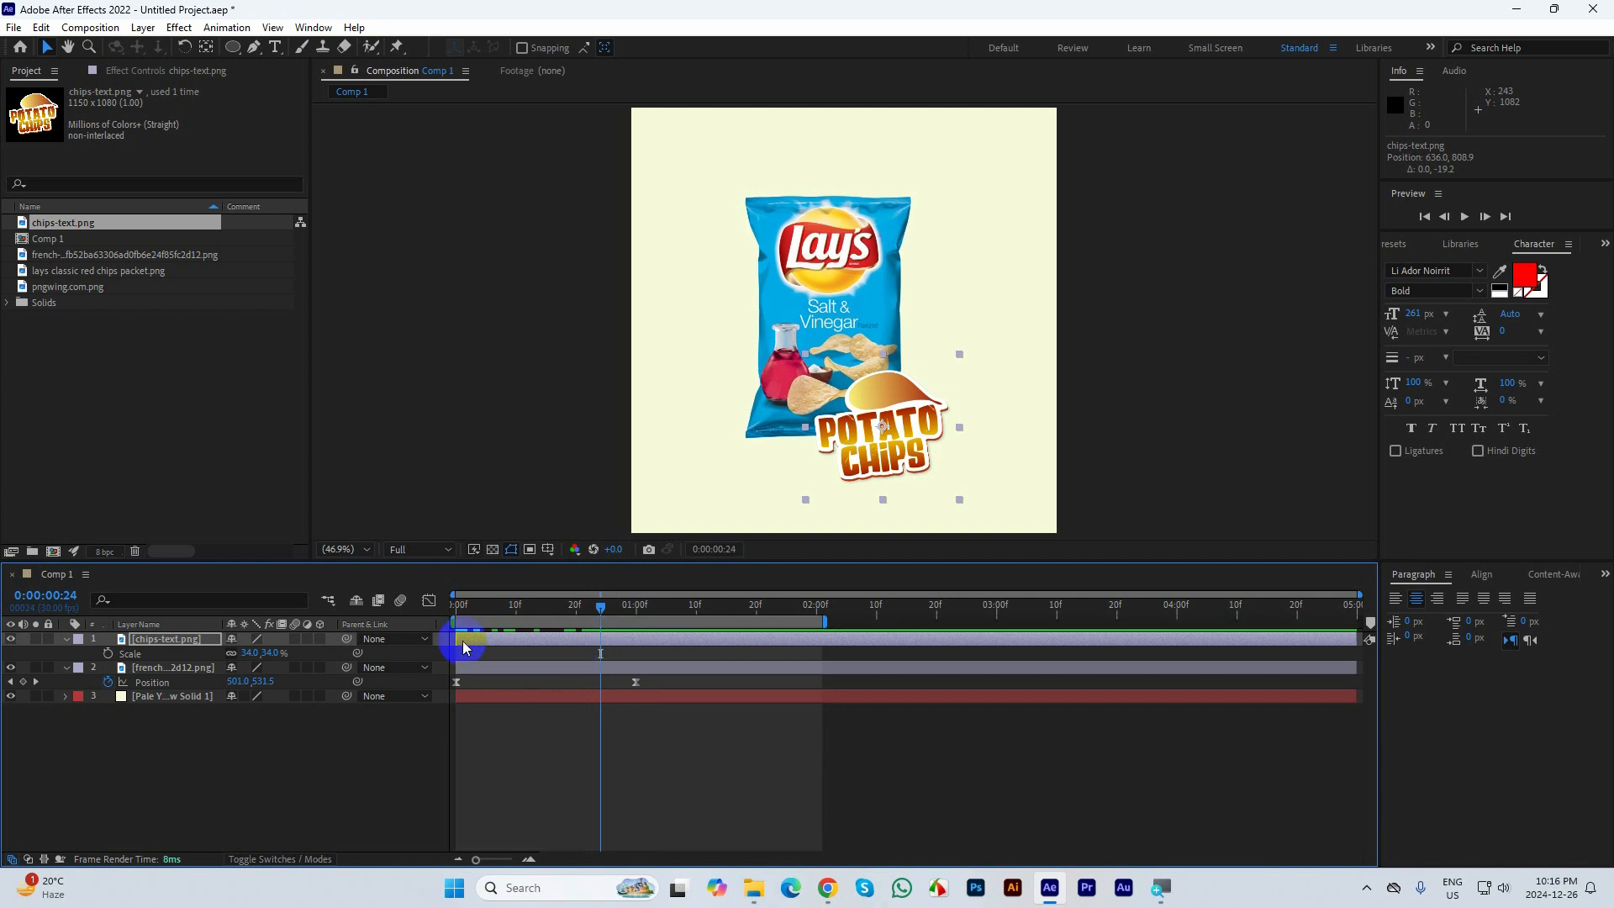
click(107, 654)
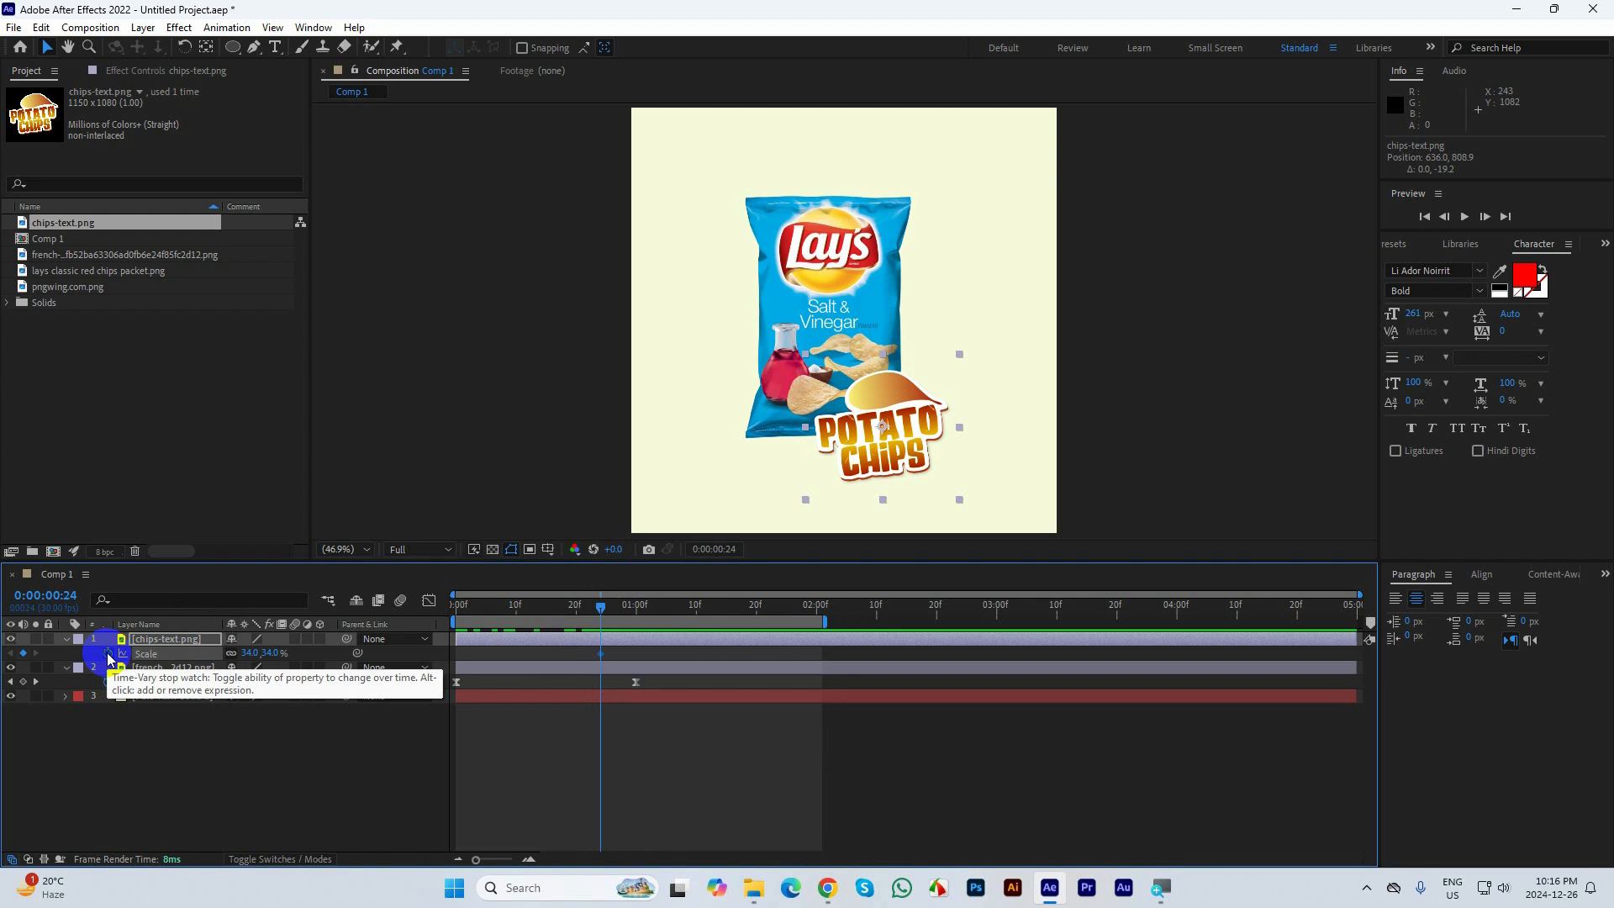
click(634, 765)
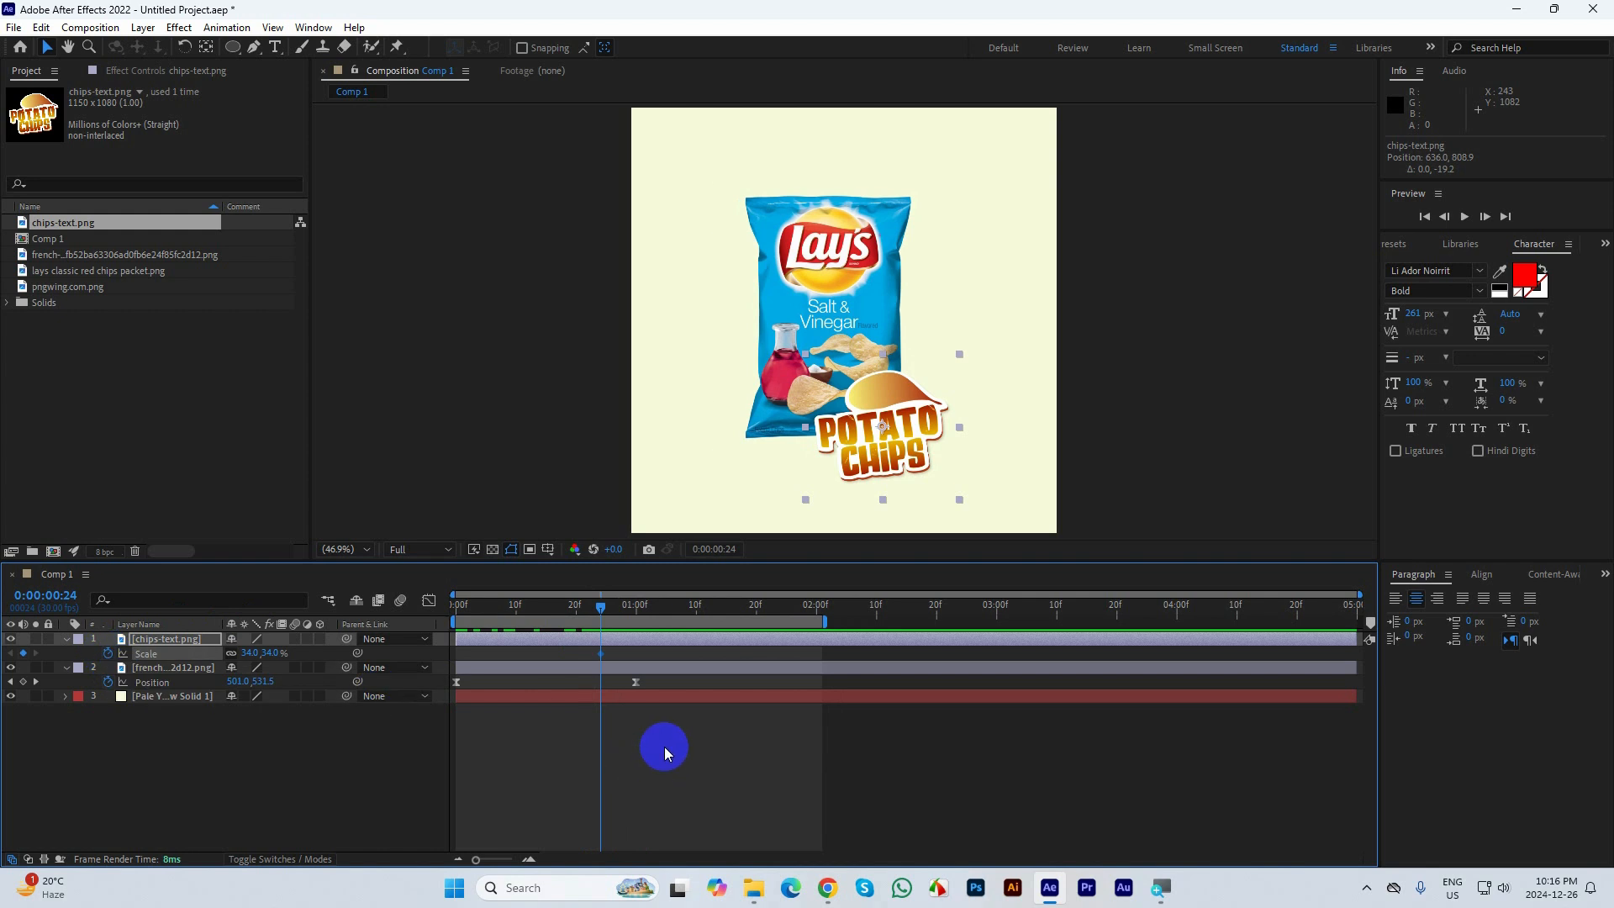
key(space)
key(space)
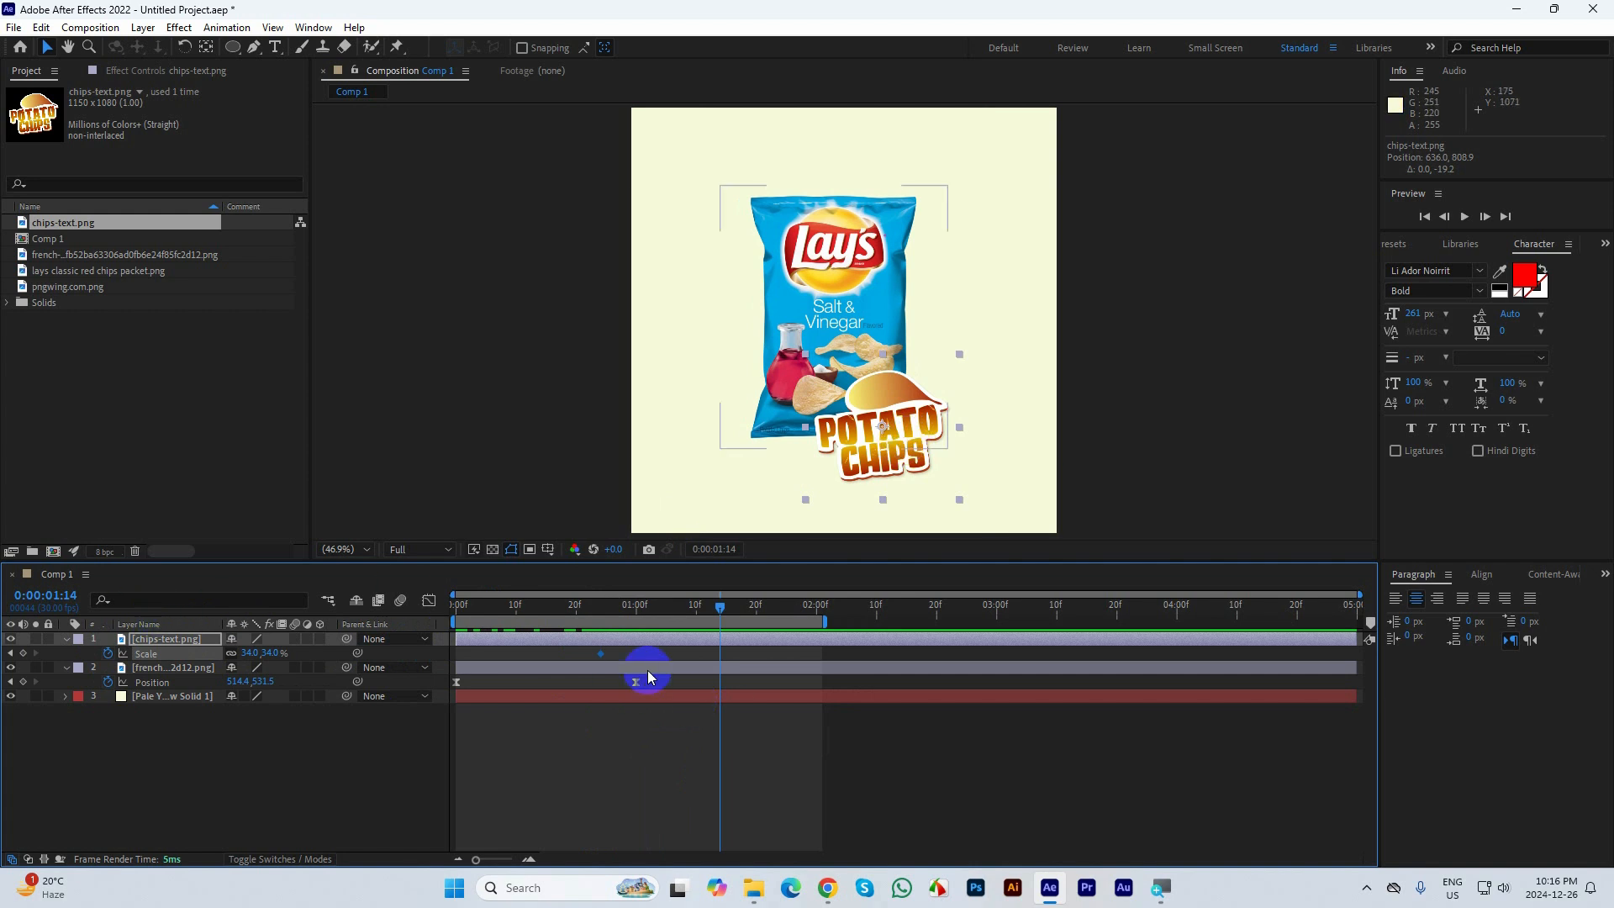
click(23, 653)
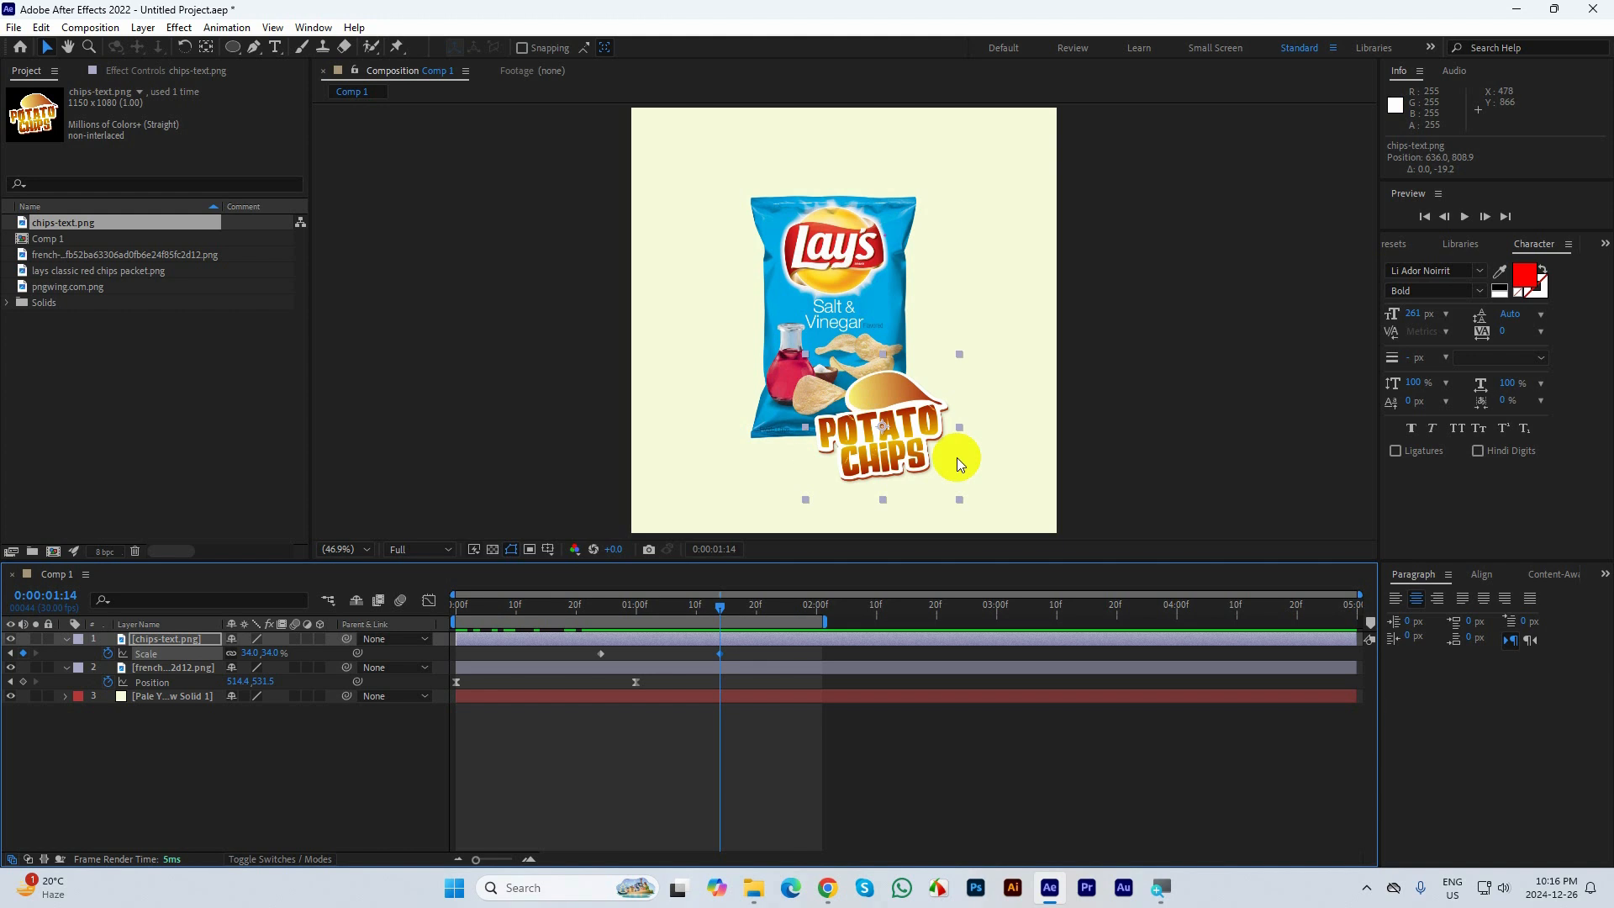
Set the logo's scale to 0% at the 0:00:00:24 keyframe and preview the pop-in from the first frame
drag(724, 607, 602, 625)
click(407, 659)
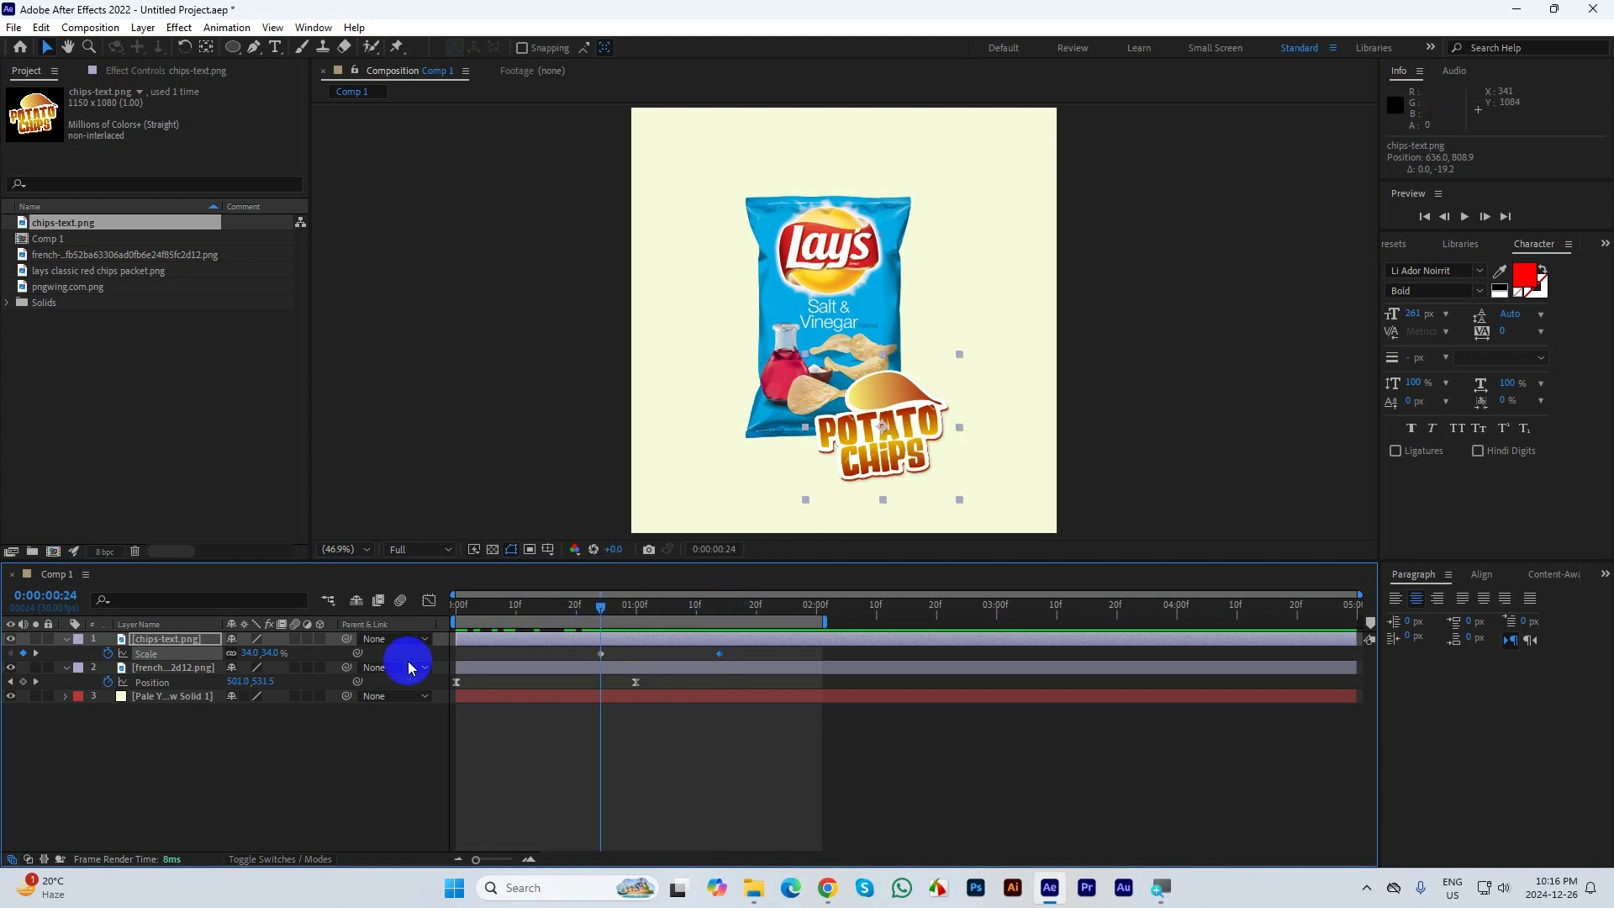
click(260, 654)
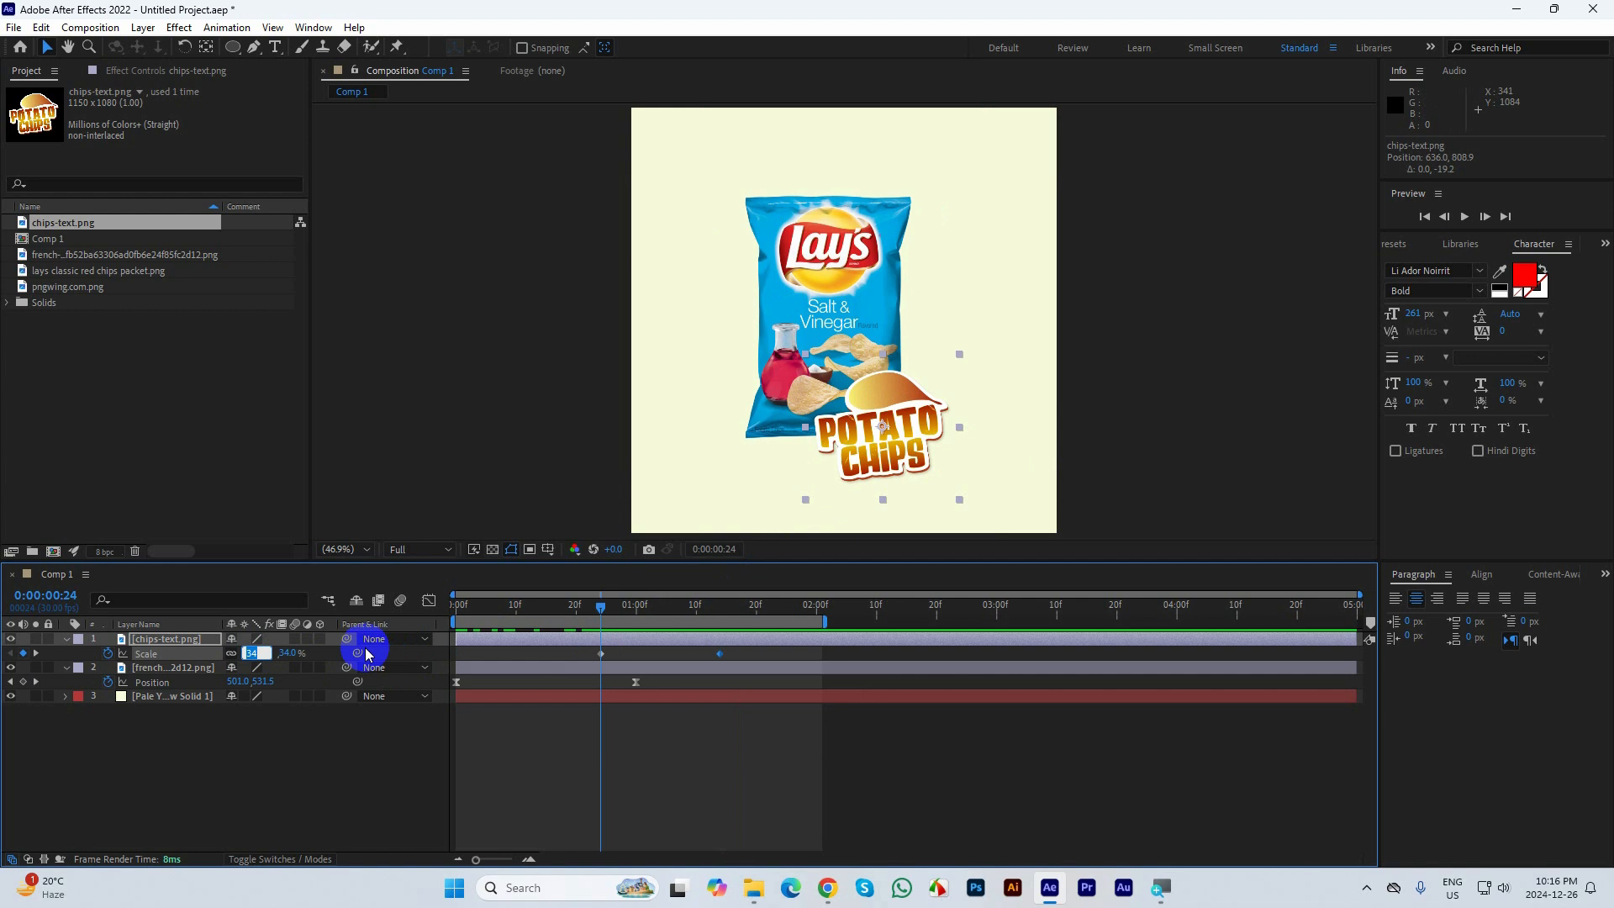
text(0)
click(540, 661)
drag(602, 604, 378, 605)
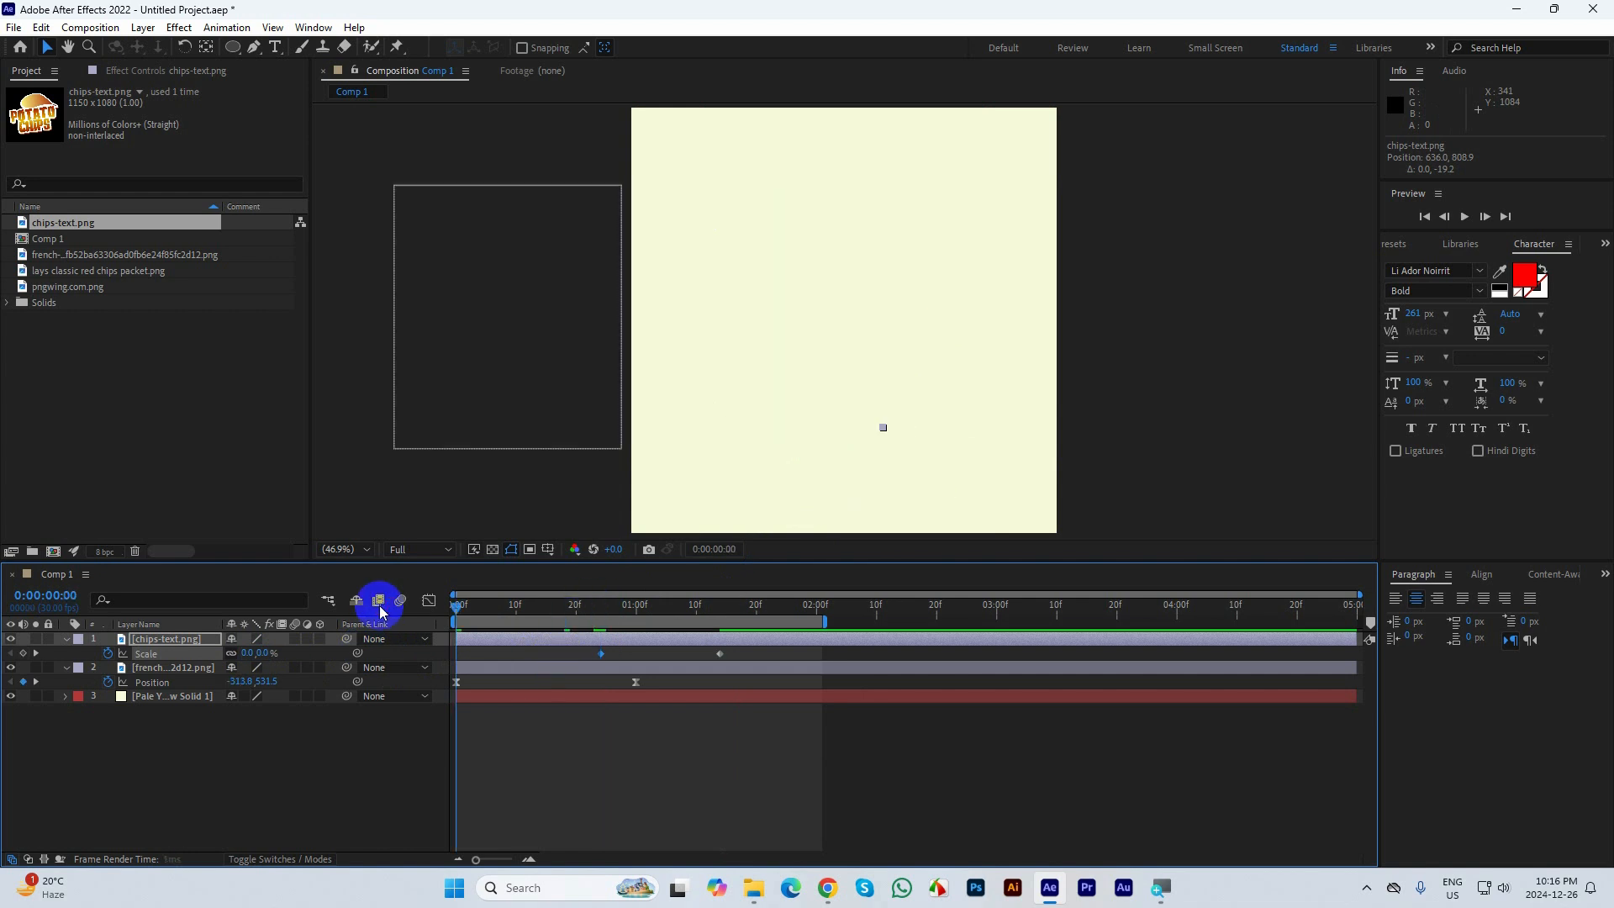
key(space)
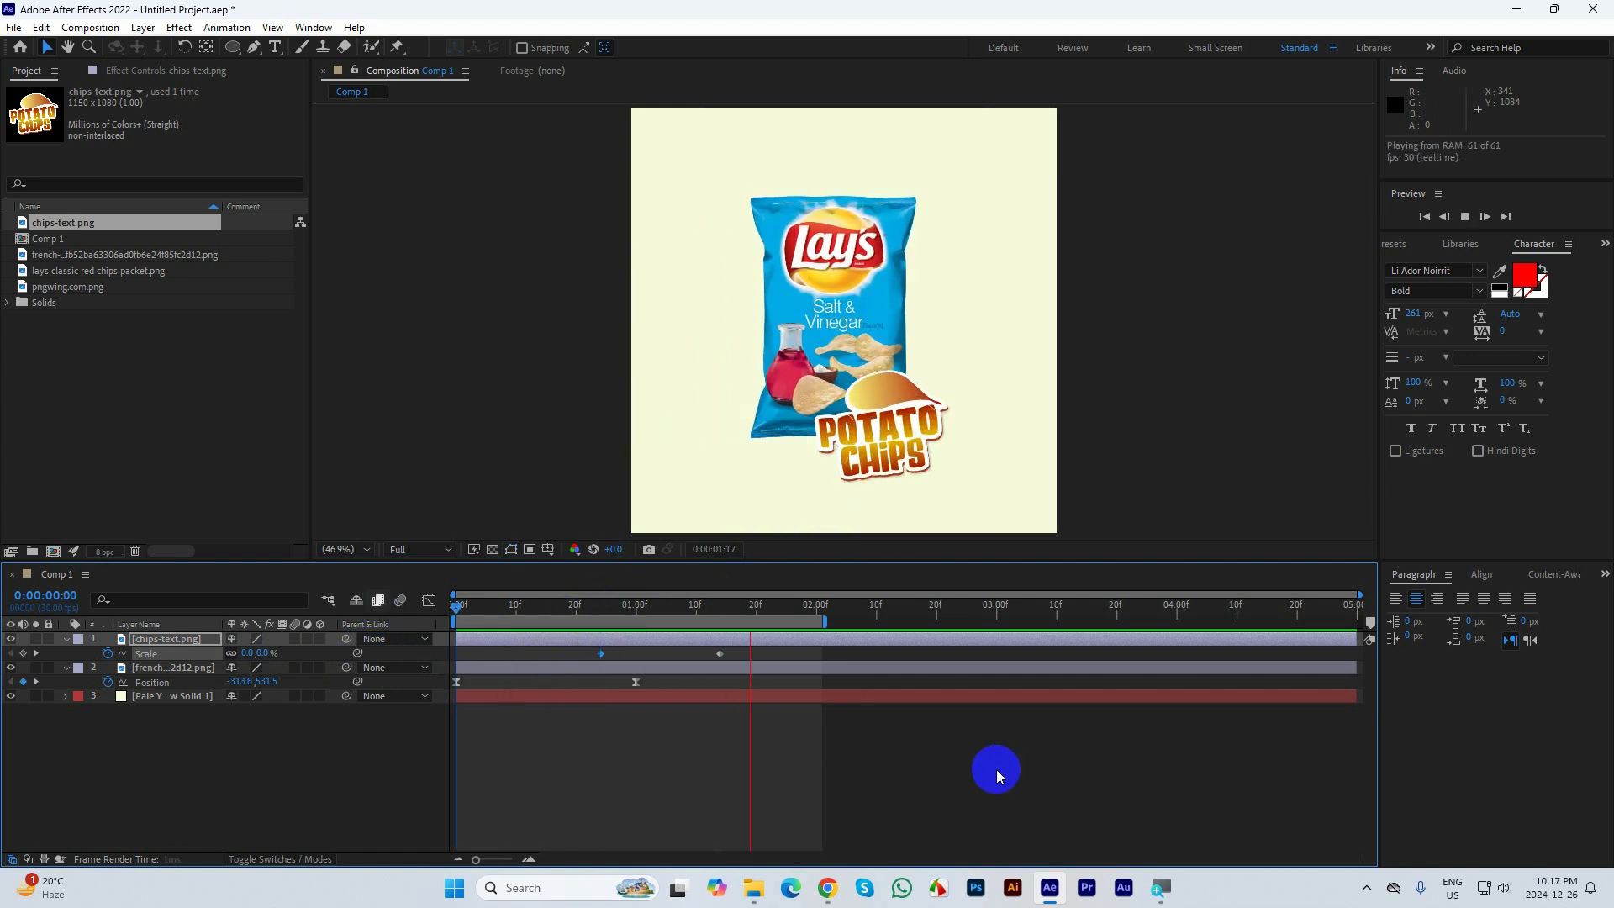
click(999, 770)
drag(791, 602, 383, 595)
click(788, 689)
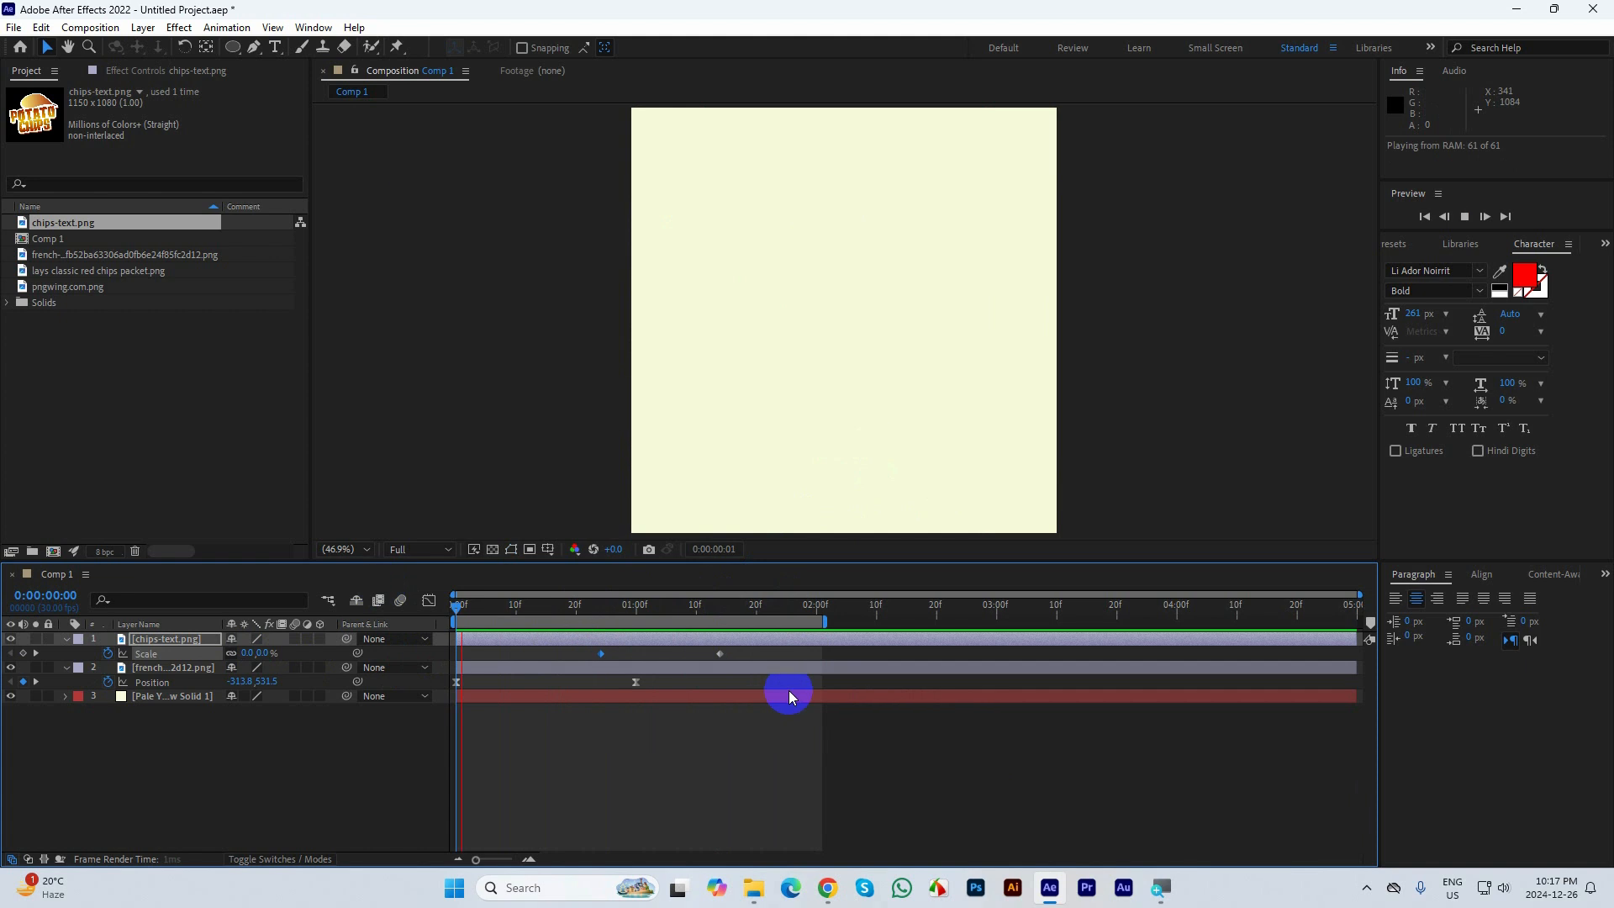
key(space)
Apply Easy Ease to both of the logo's scale keyframes
click(749, 622)
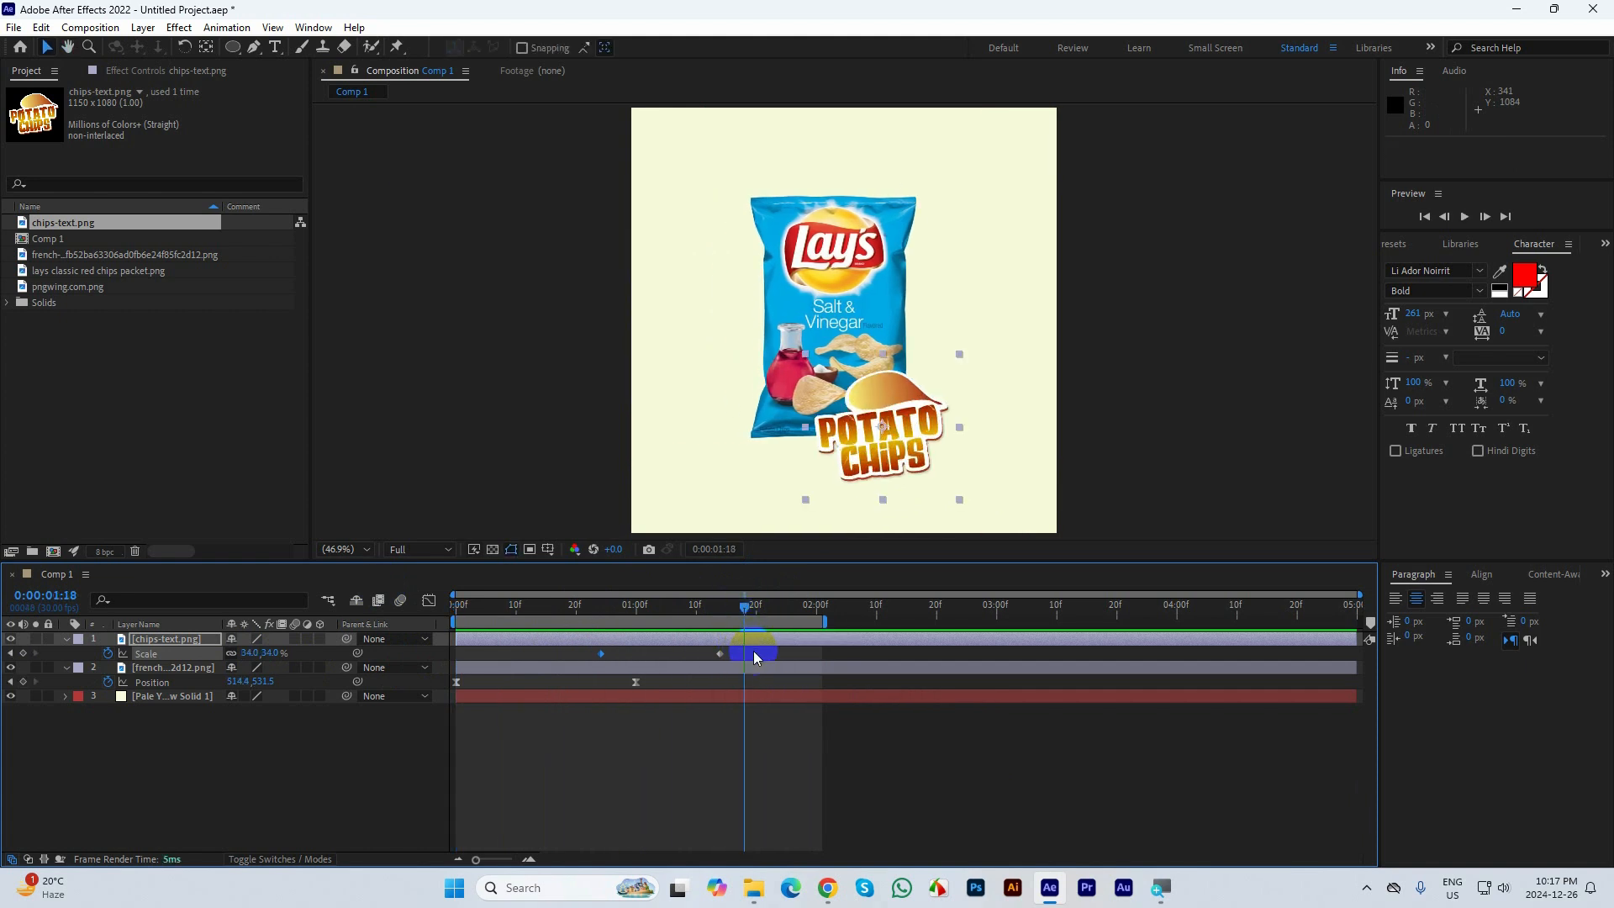
drag(764, 652, 582, 666)
key(F9)
right_click(719, 653)
mouse_move(783, 641)
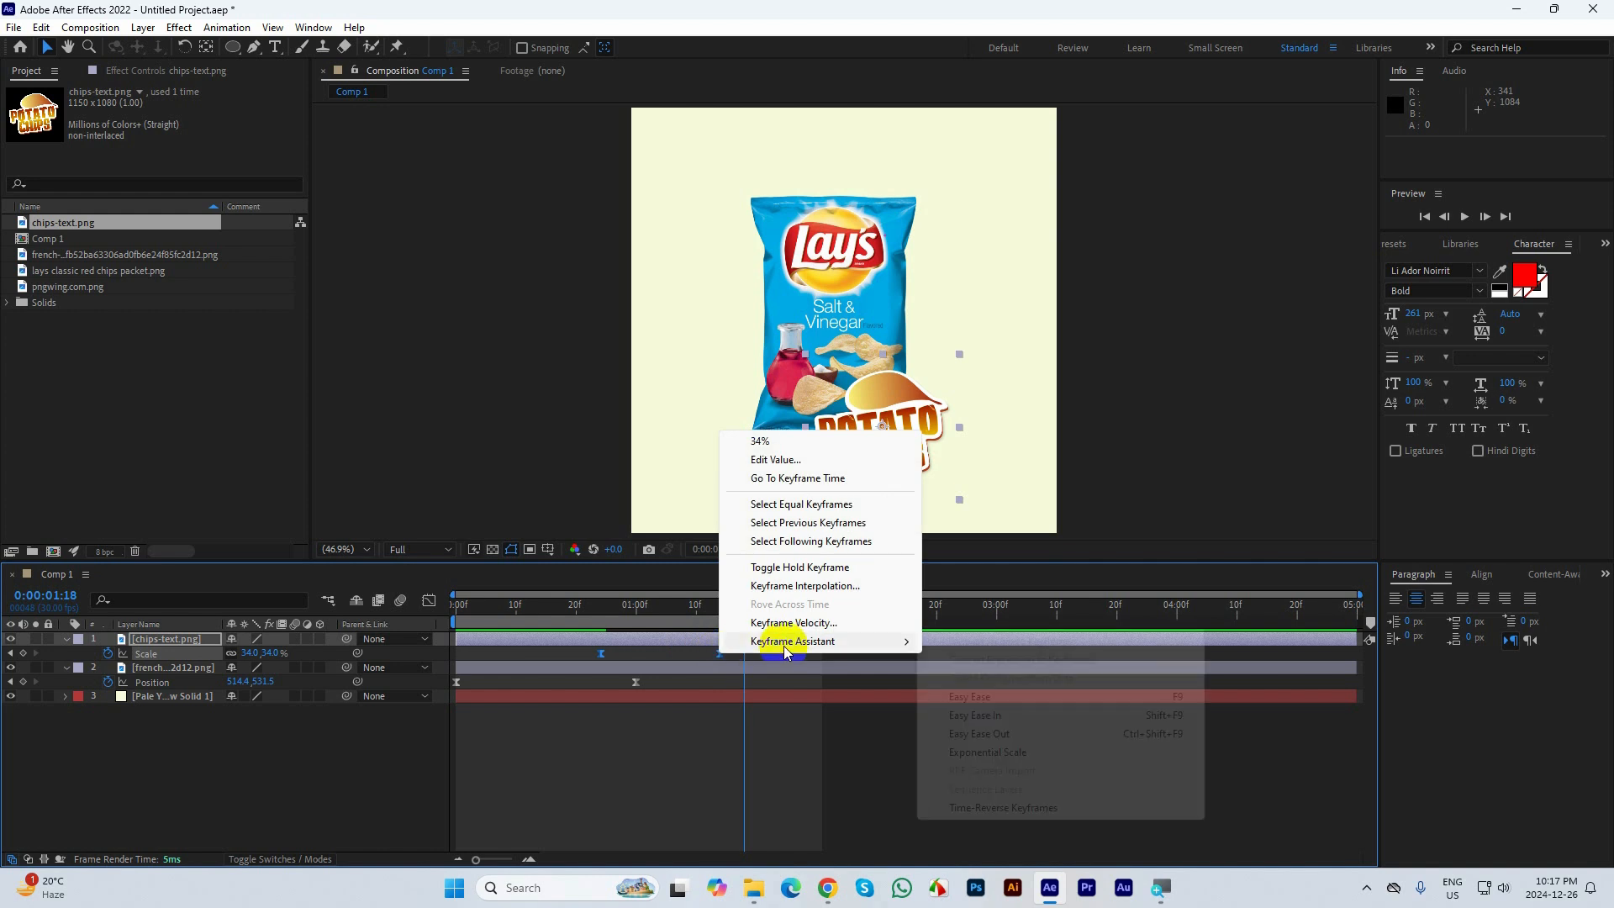
Lengthen the end keyframe's incoming influence on the logo's scale speed curve for an early peak, and preview from the first frame
click(429, 602)
click(721, 808)
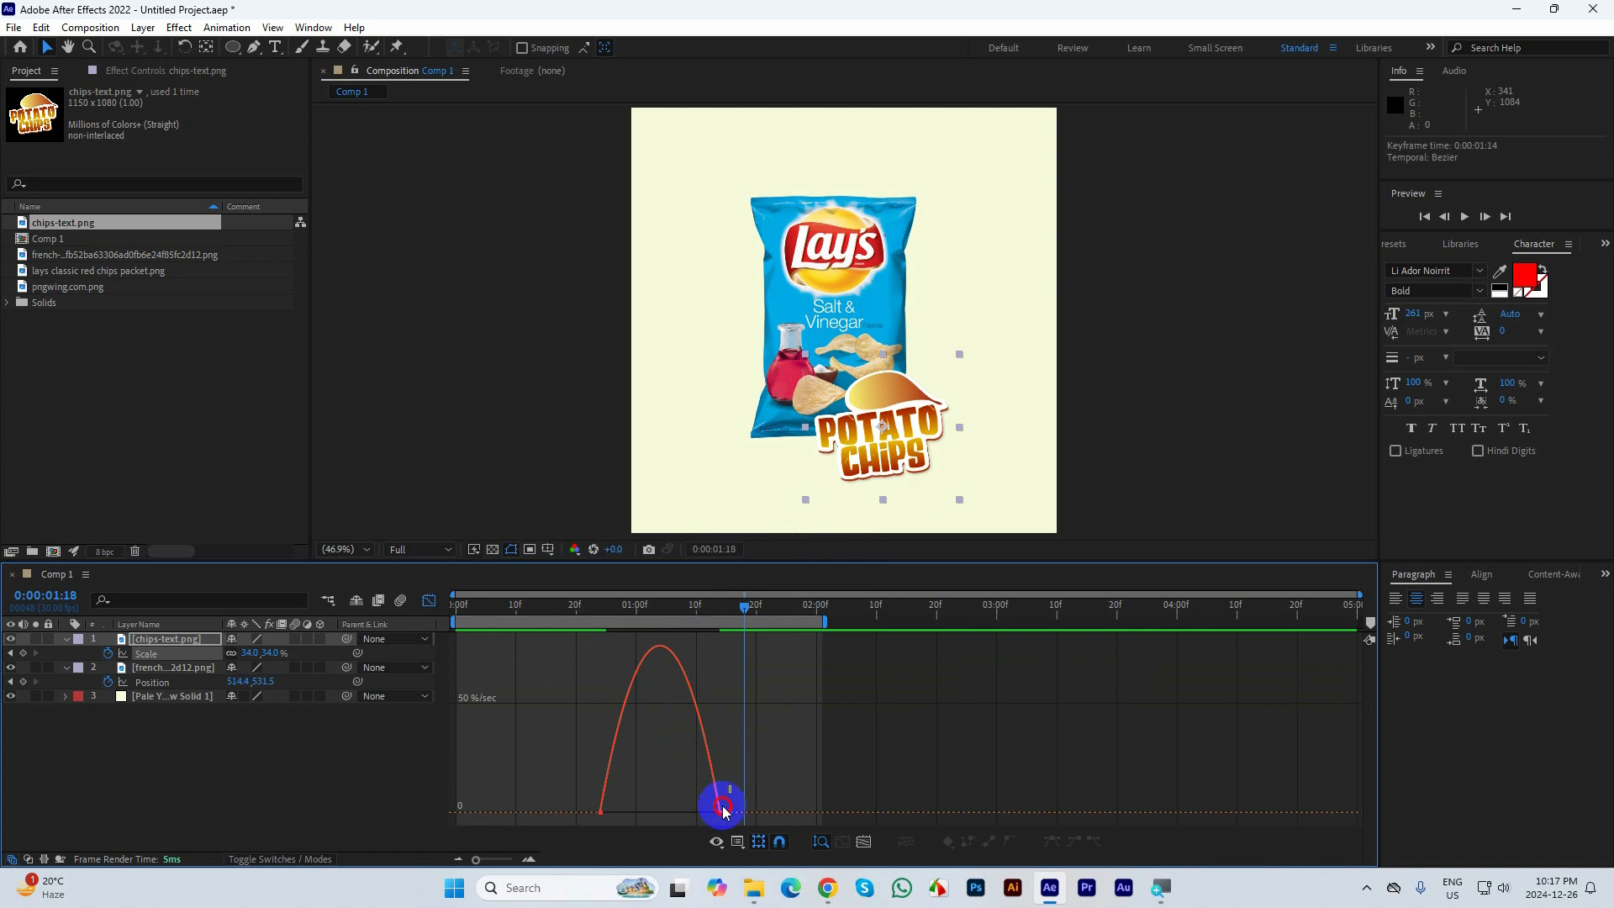
click(711, 812)
drag(699, 813, 669, 812)
drag(749, 603, 487, 620)
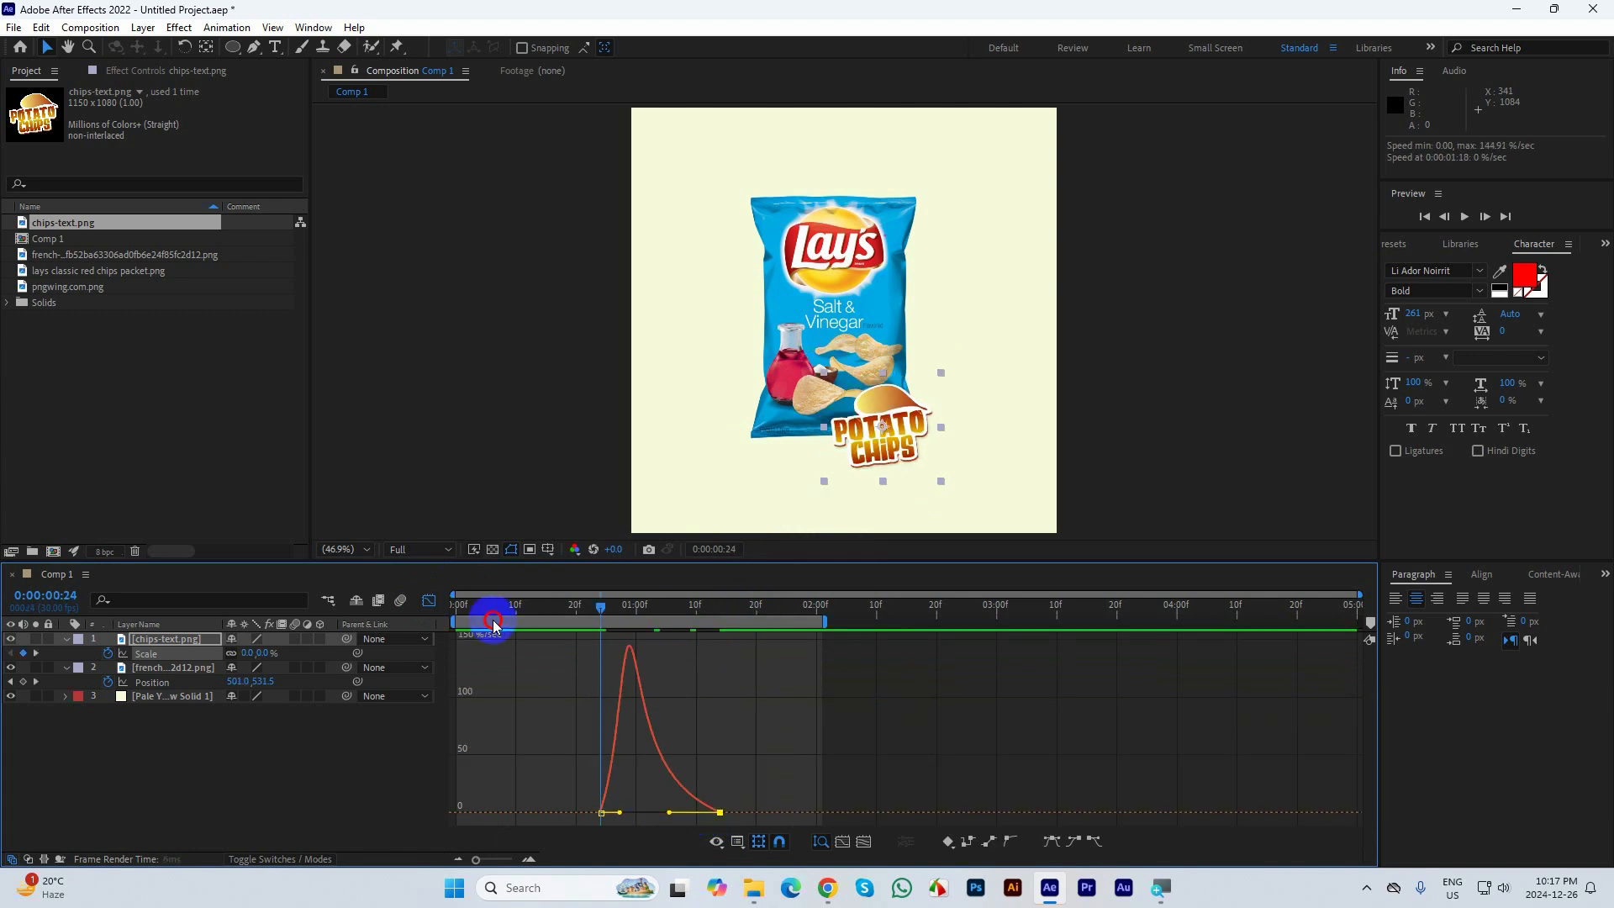
key(space)
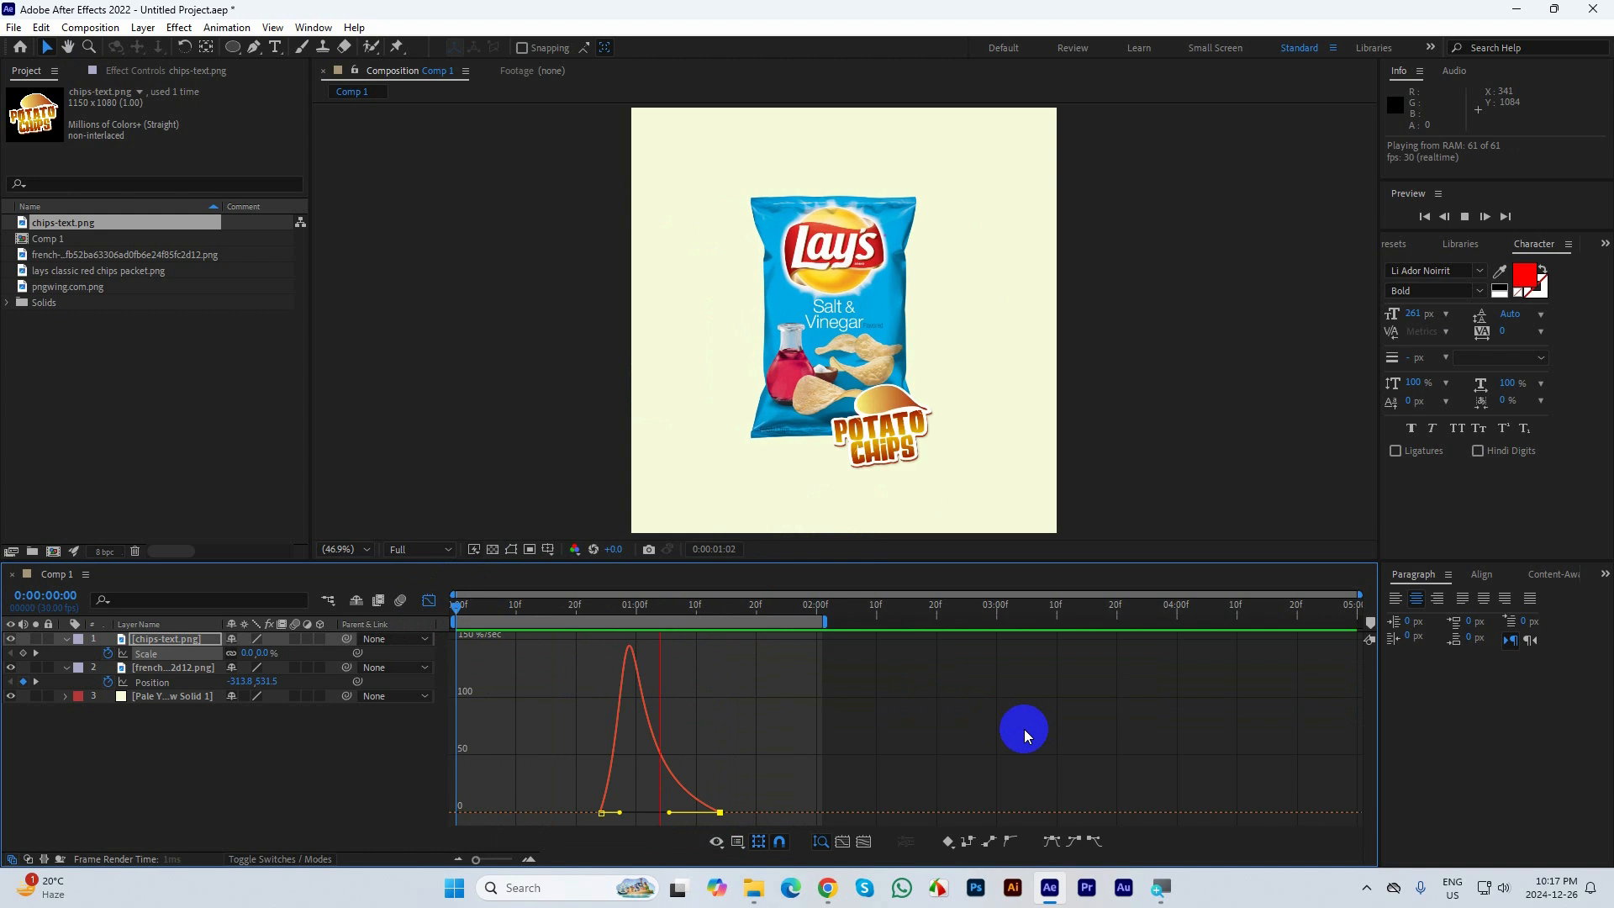
key(space)
key(space)
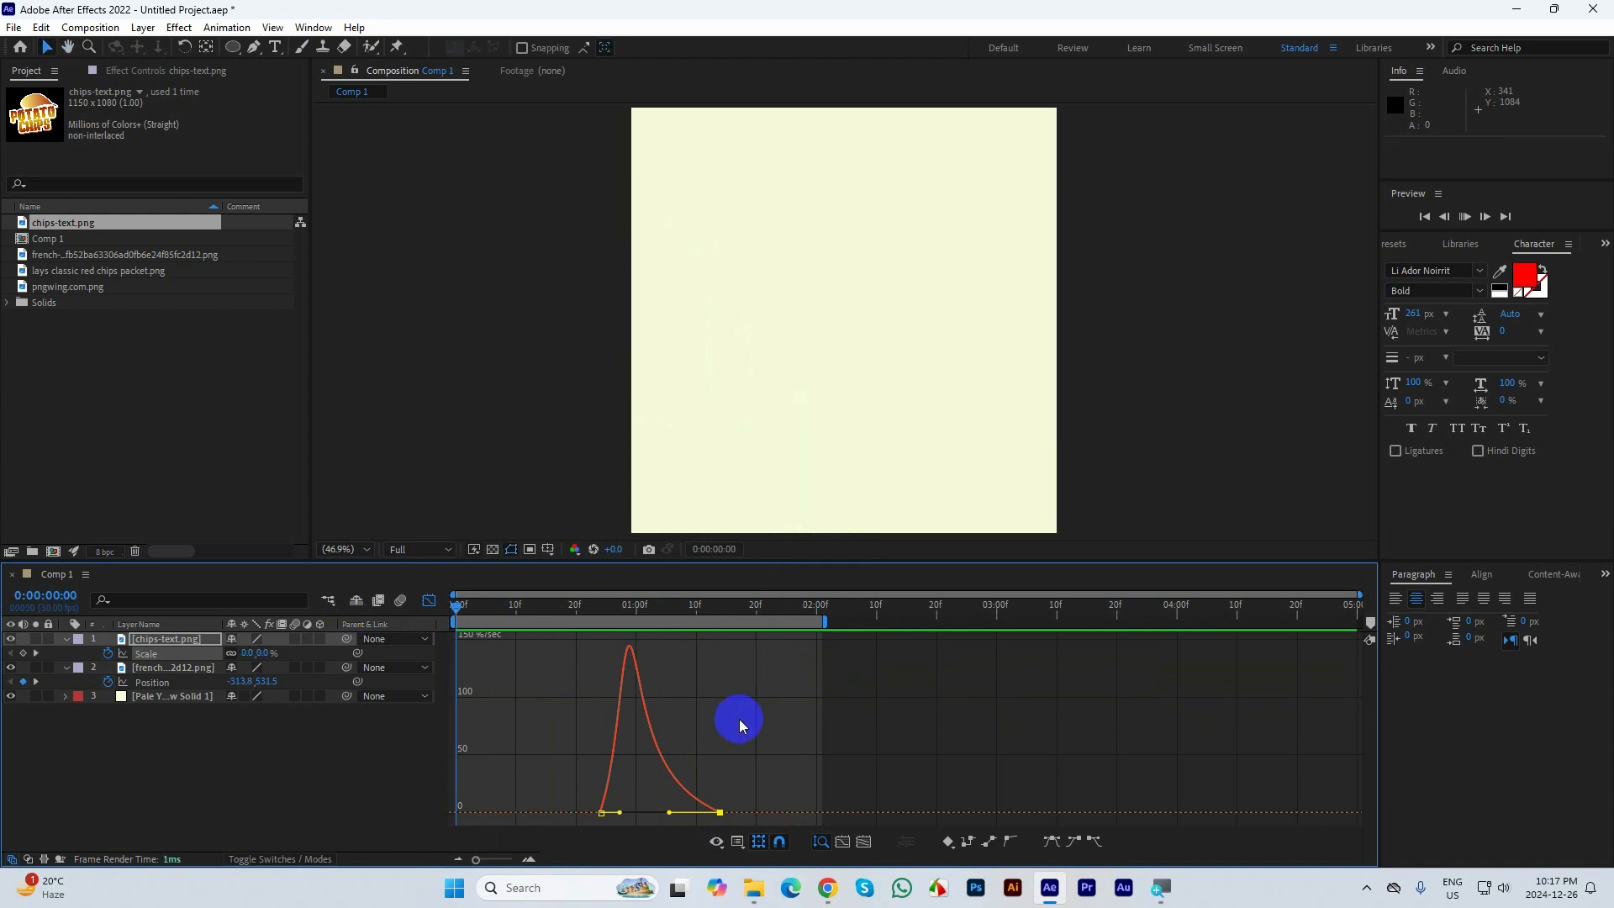
key(space)
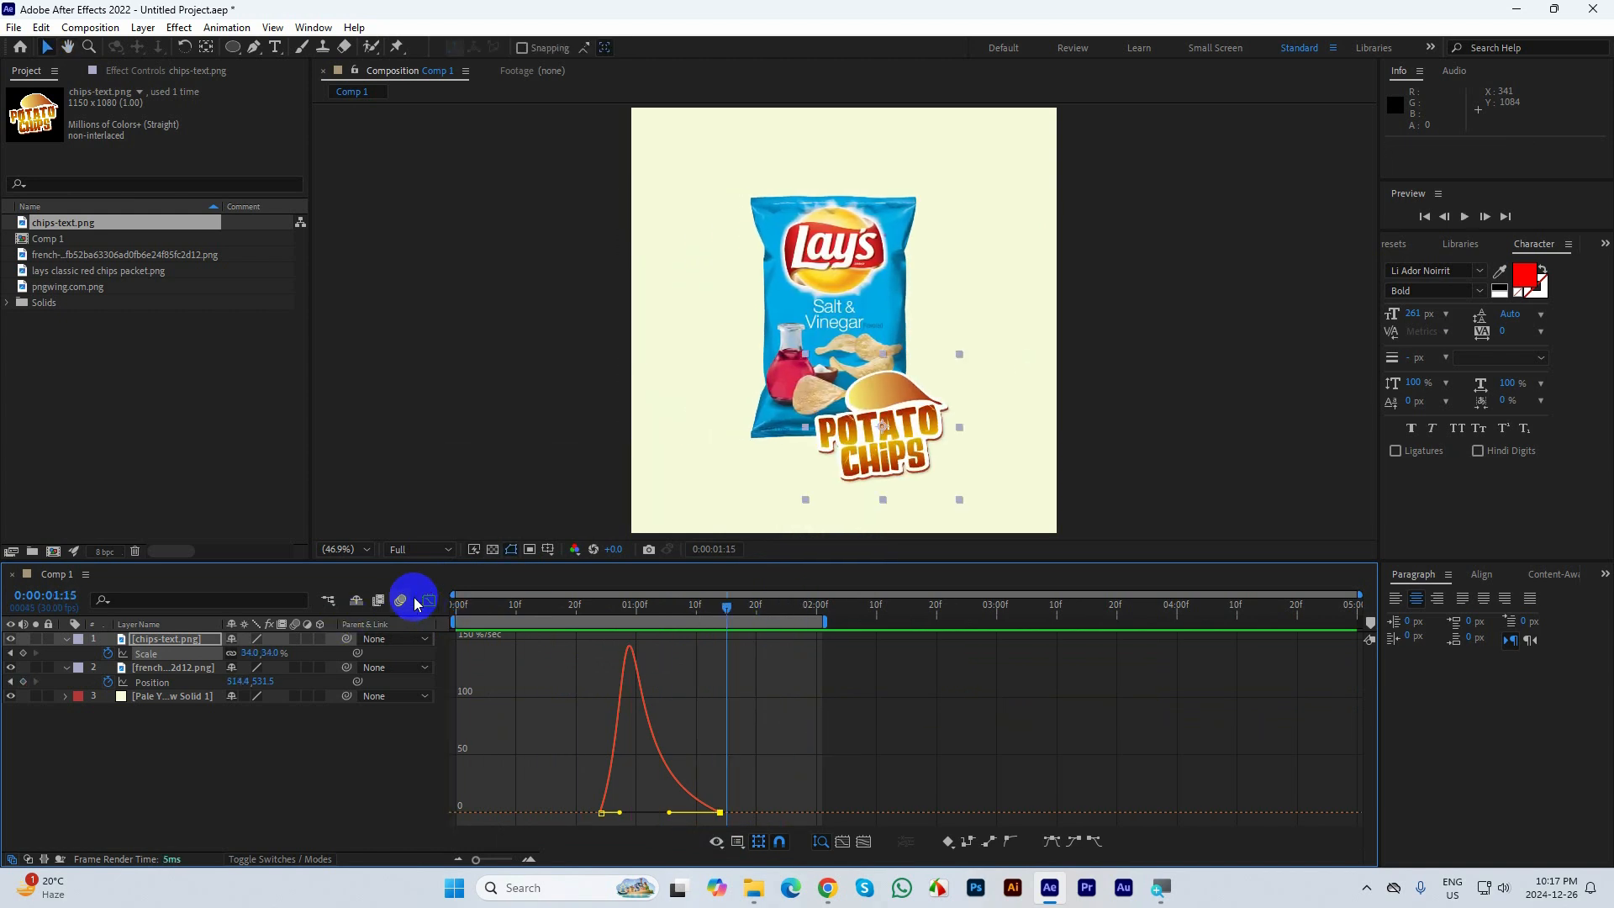
Shift both of the logo's scale keyframes about five frames earlier and preview the animation from the first frame
click(428, 600)
drag(733, 658, 432, 612)
key(space)
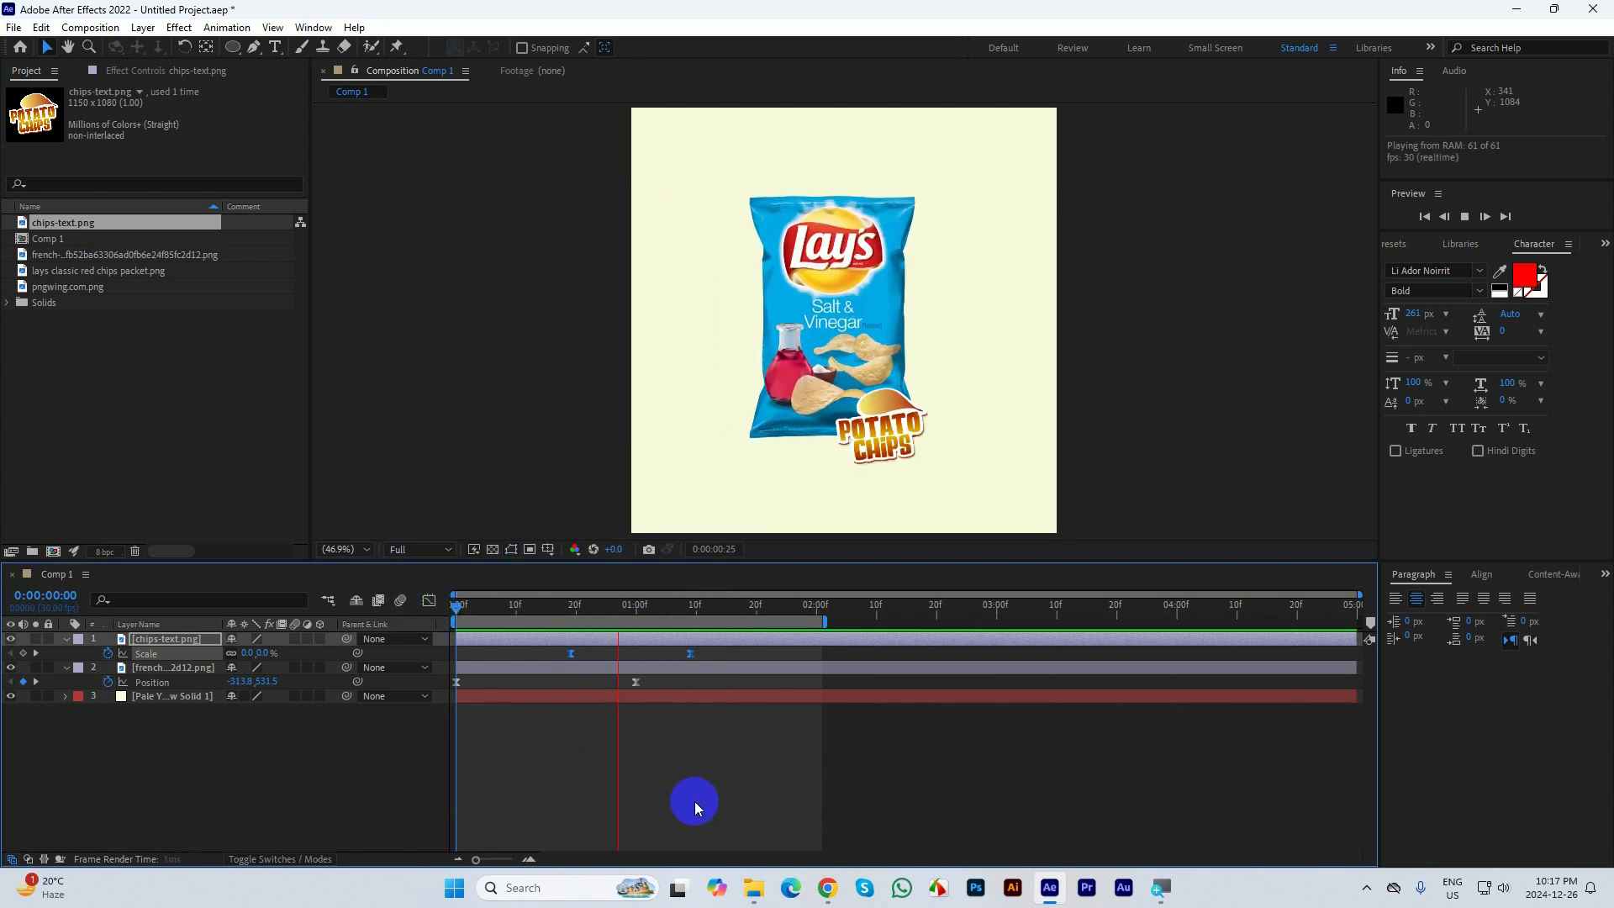
click(759, 628)
drag(773, 608, 353, 598)
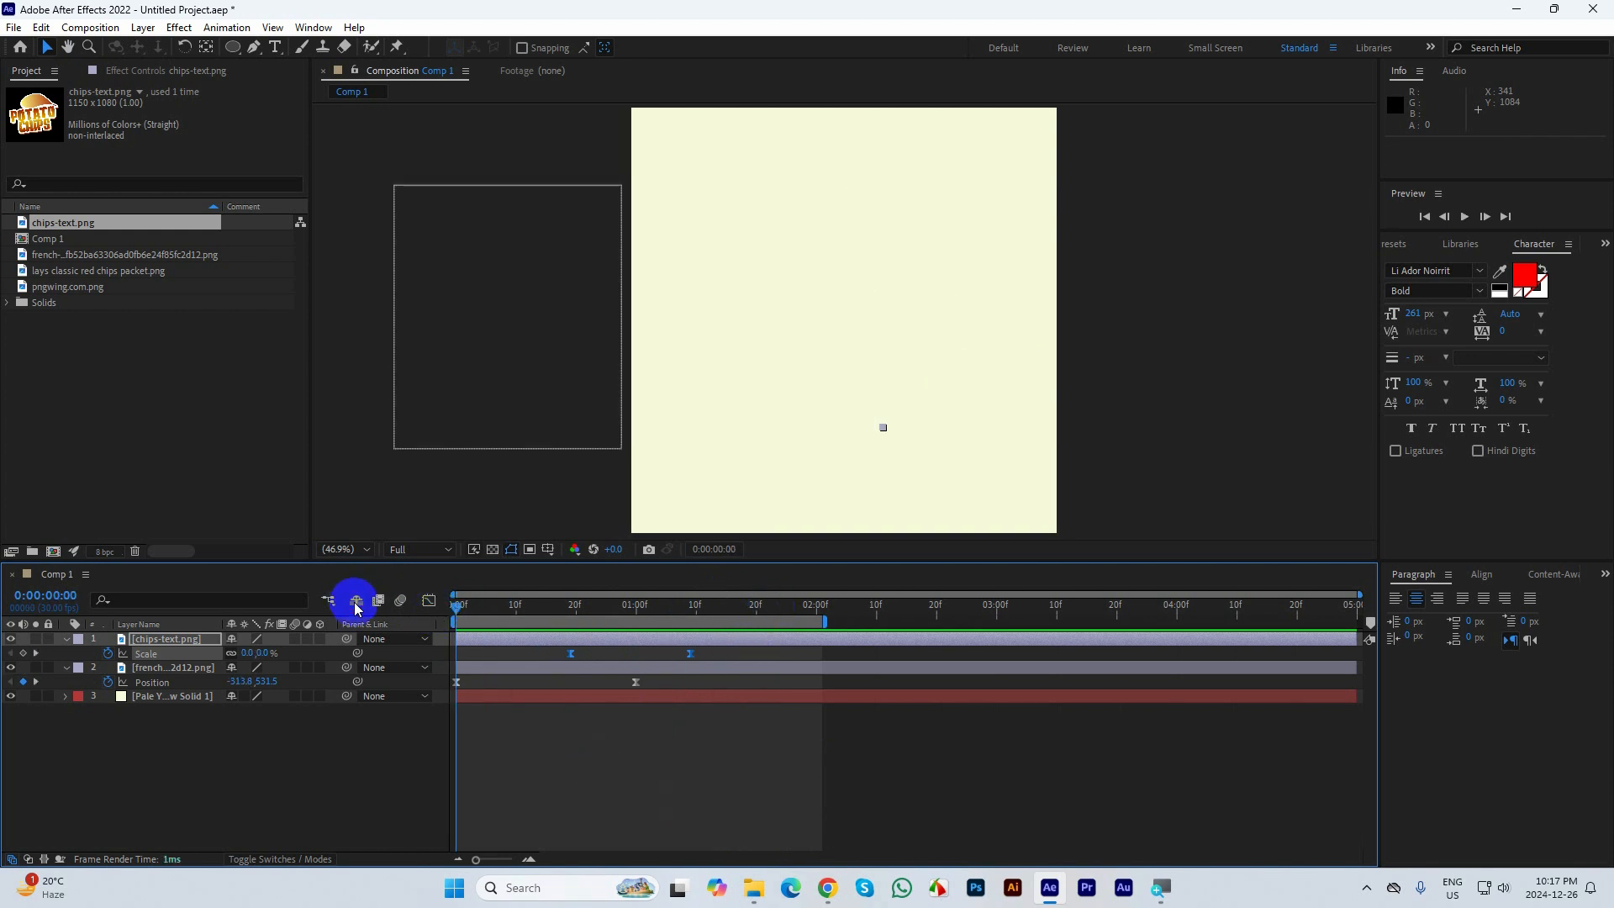
key(space)
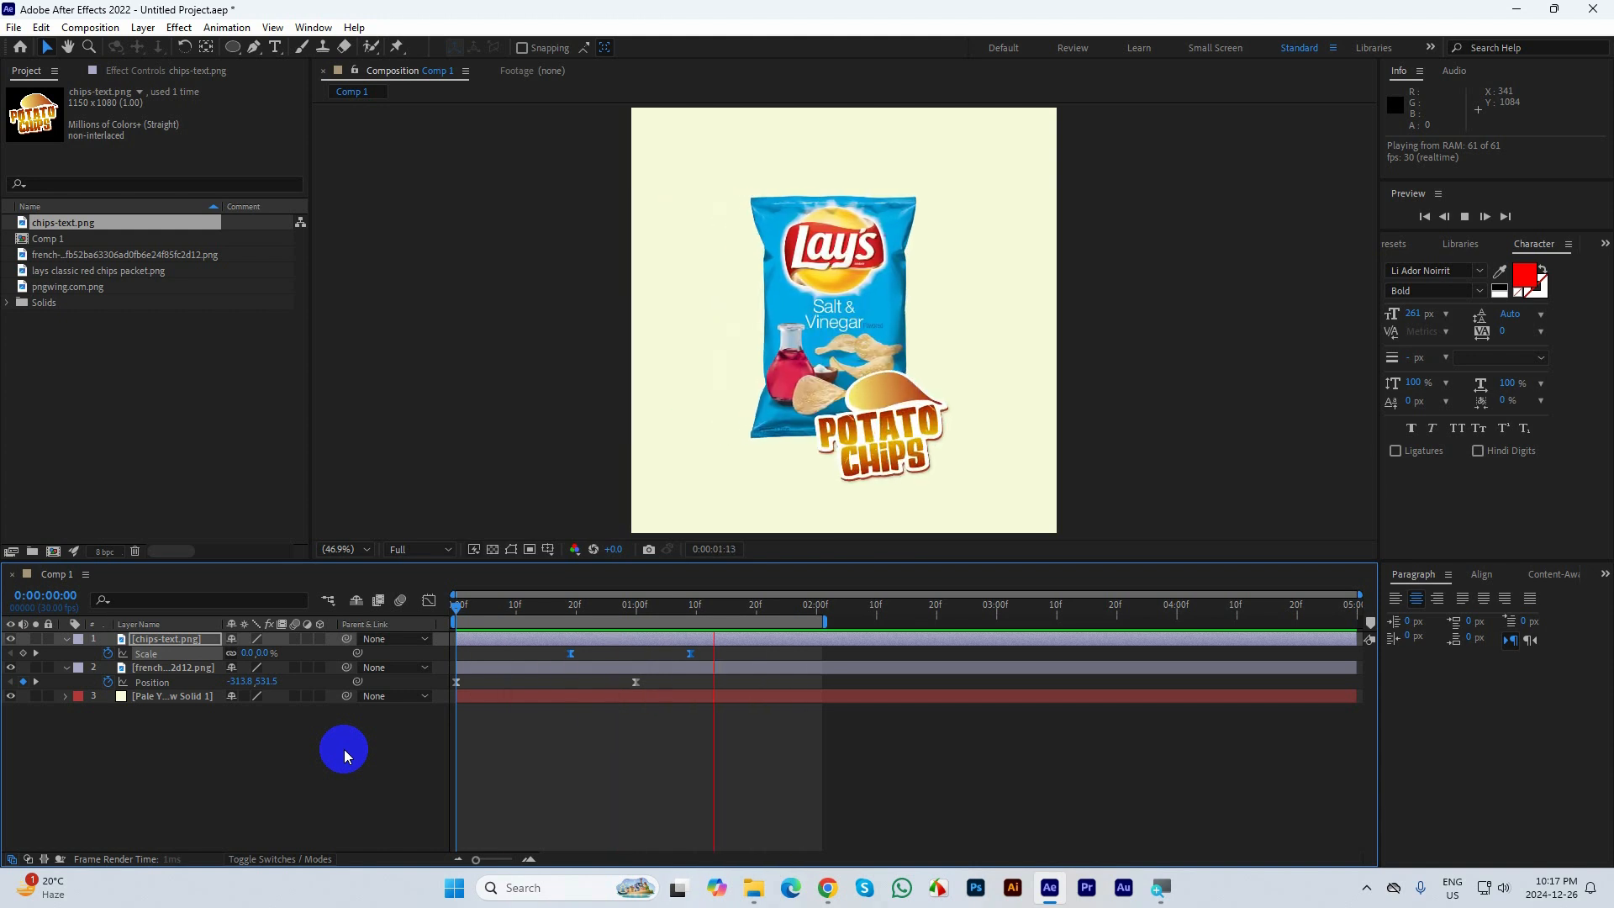
Stop the preview and collapse the displayed properties of the logo and packet layers
click(74, 645)
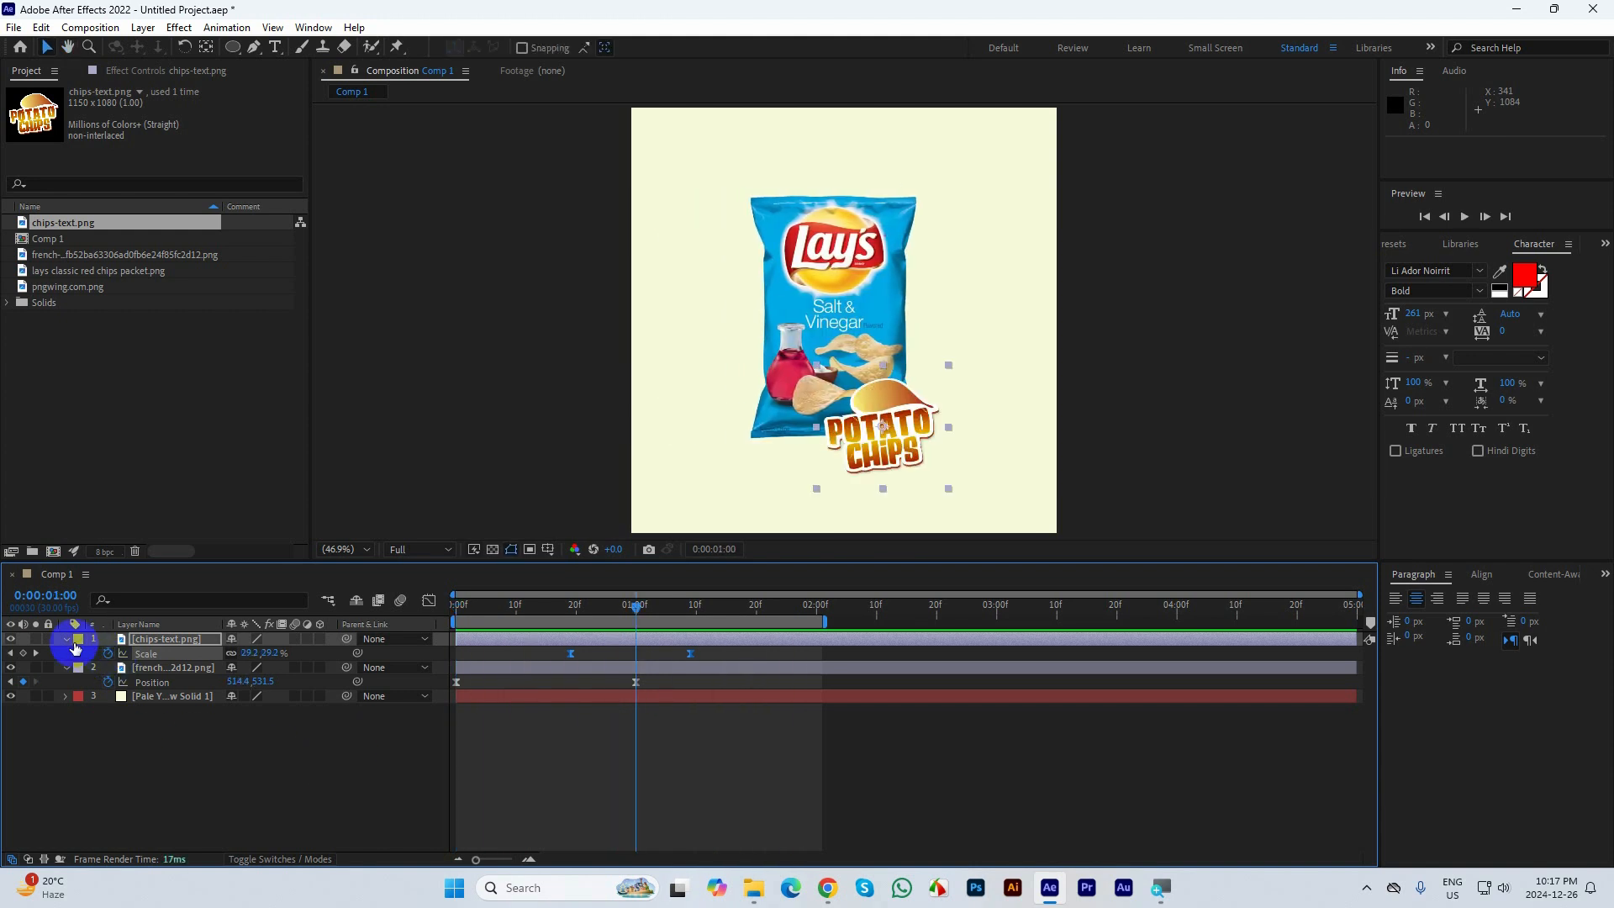
click(64, 641)
click(65, 667)
click(144, 727)
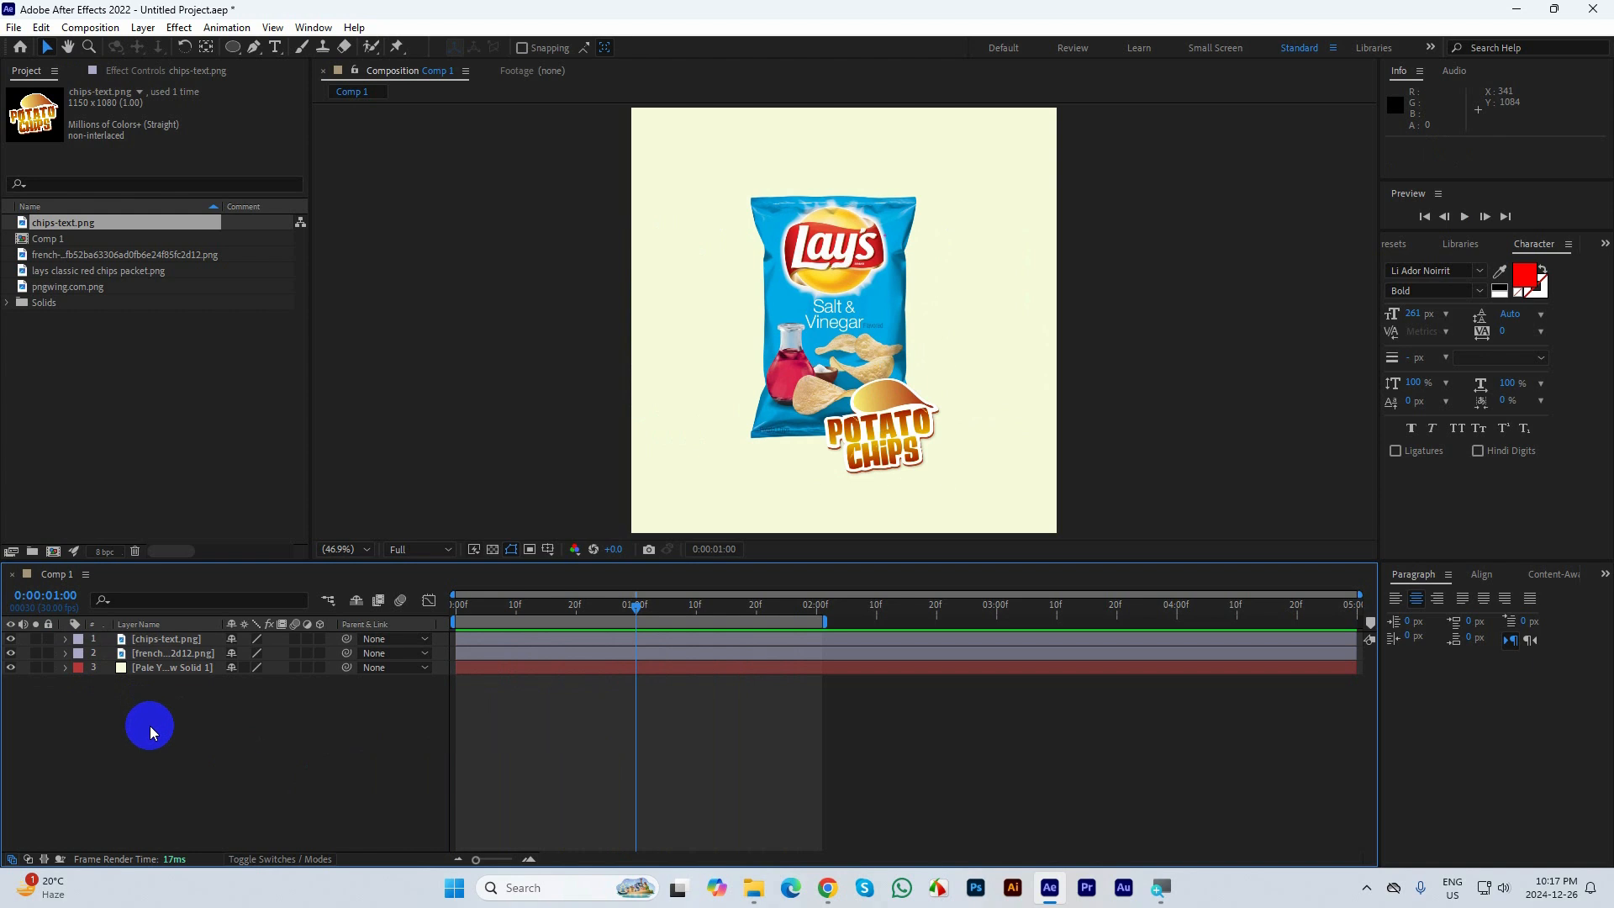
Create Comp 2 at 1080 × 1080 px, 30 fps and five seconds, and add lays classic red chips packet.png to it
click(52, 551)
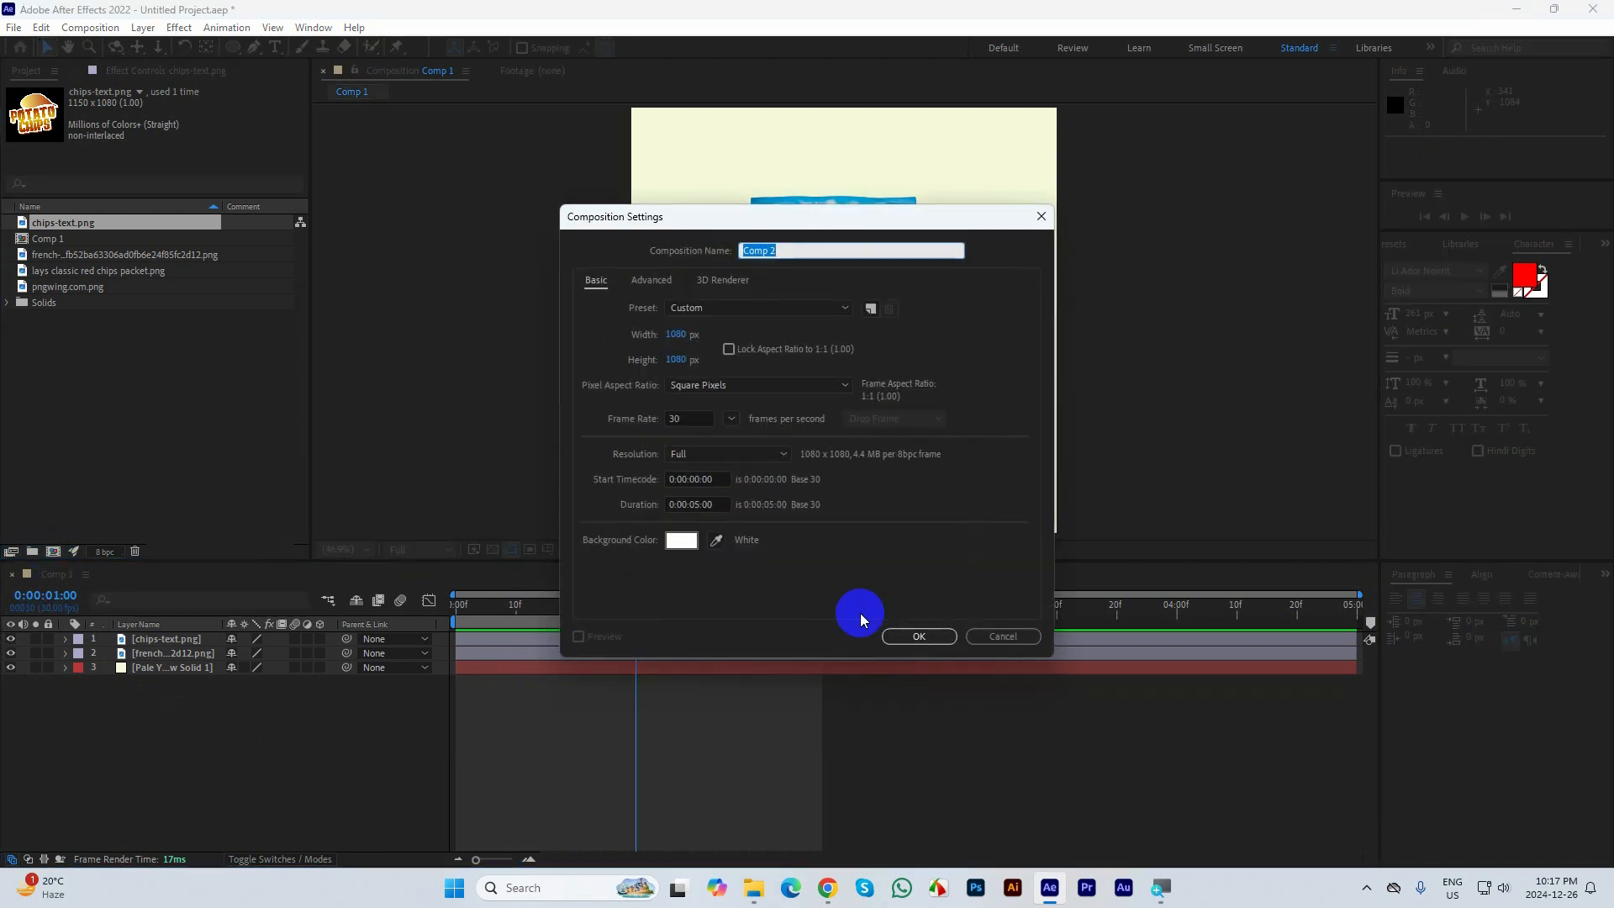
click(924, 637)
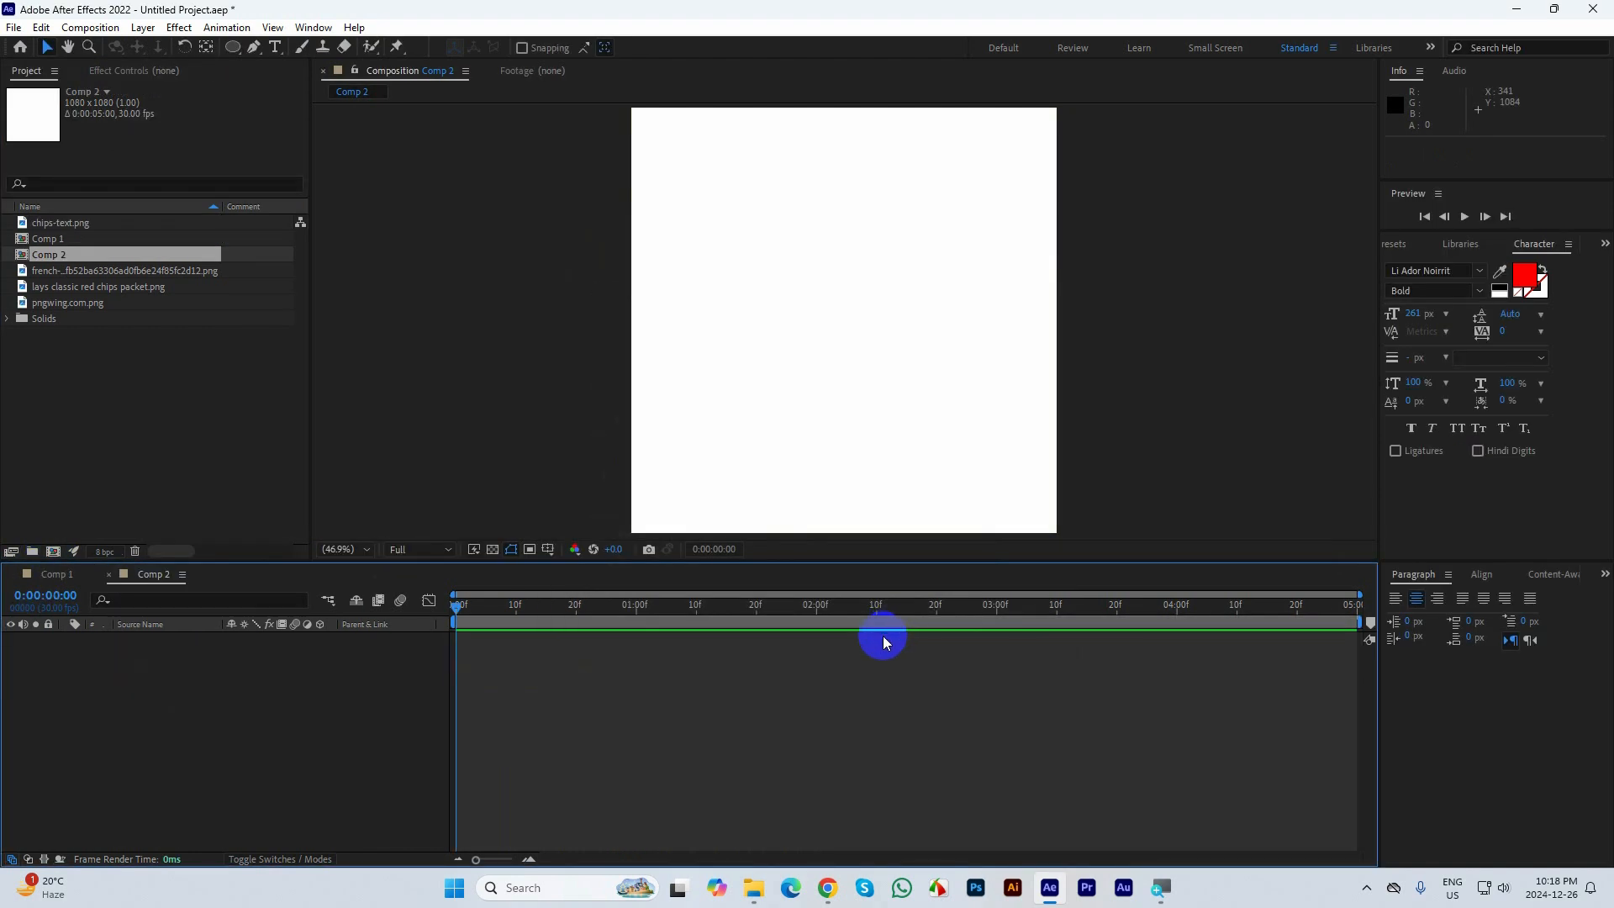
click(61, 271)
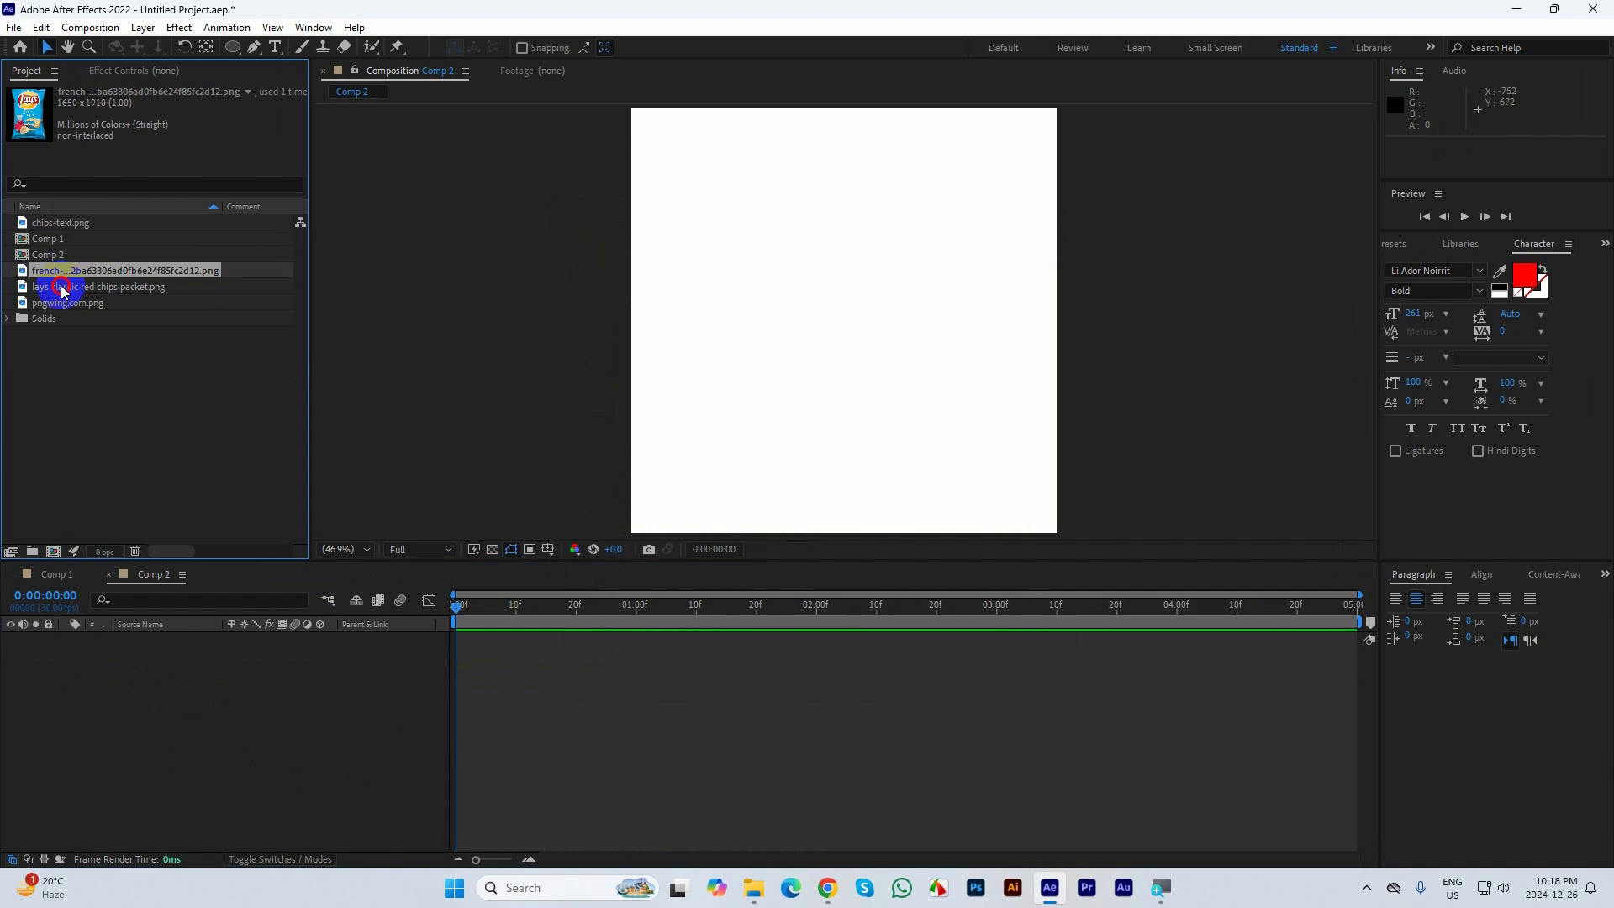
click(62, 288)
drag(59, 290, 140, 660)
click(164, 643)
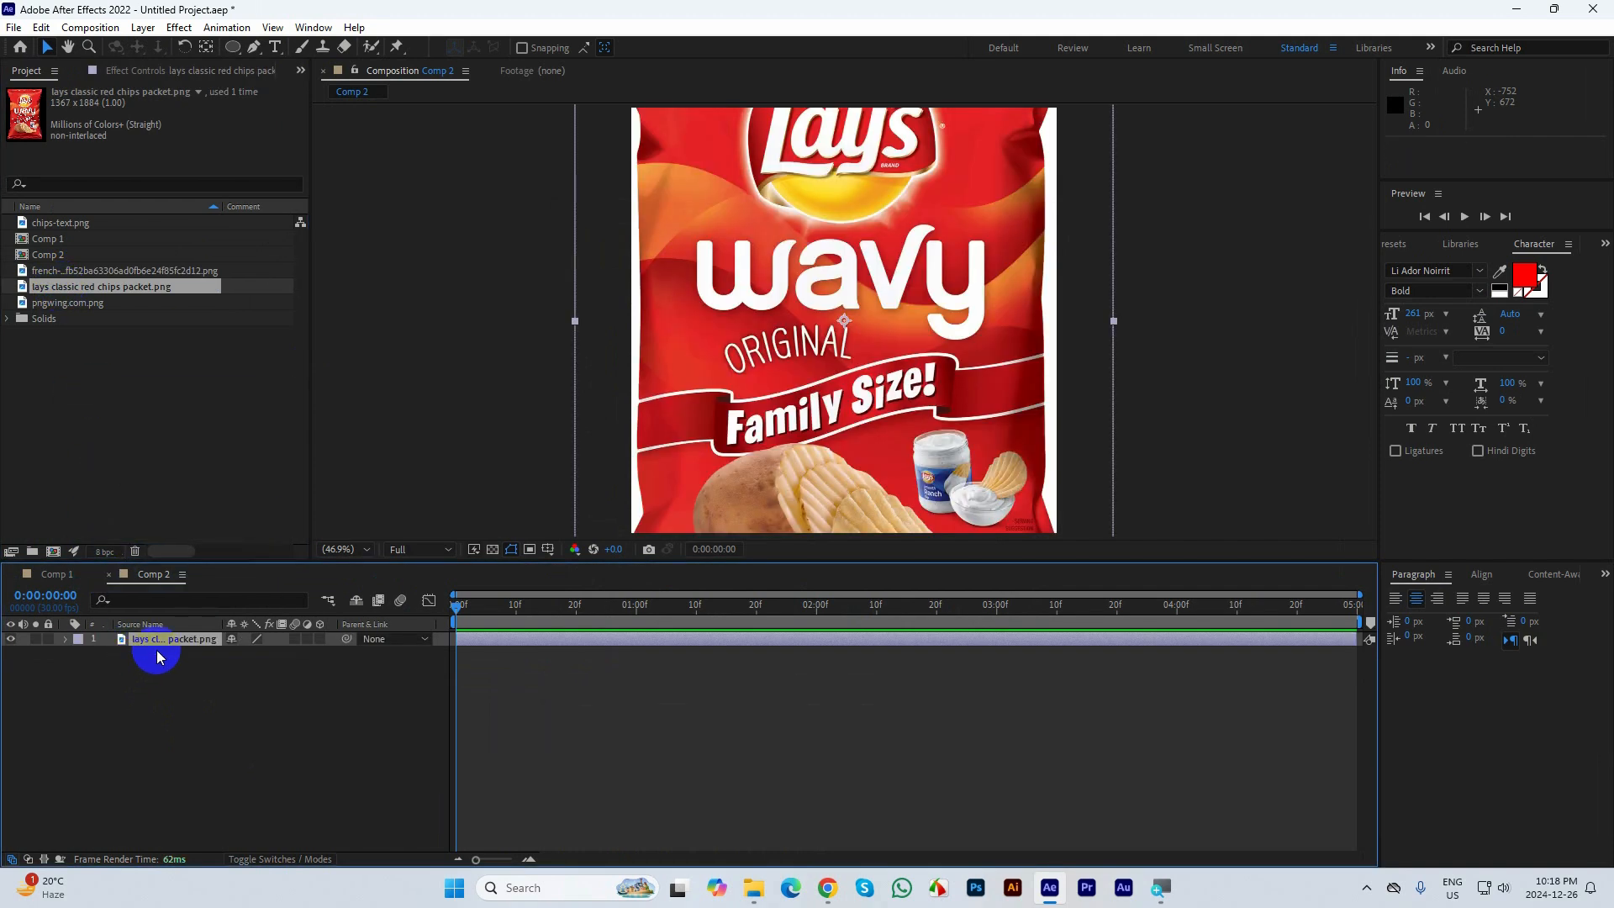
Scale the red packet to 40% and move it down and left to about 420.5, 619
drag(263, 661, 215, 660)
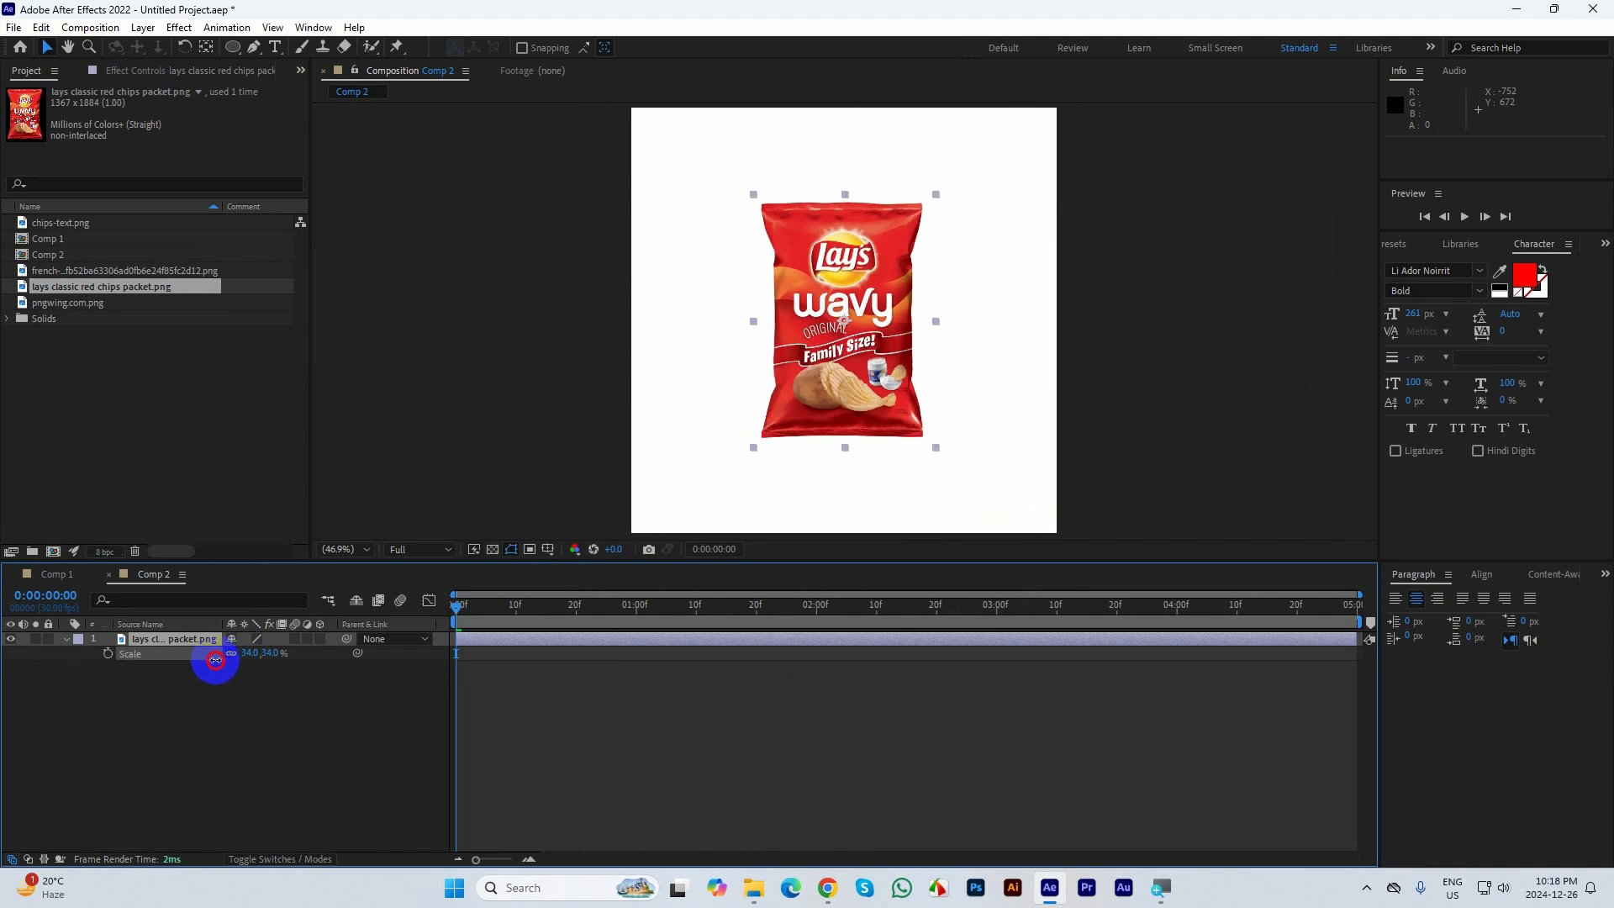
text(30)
key(Return)
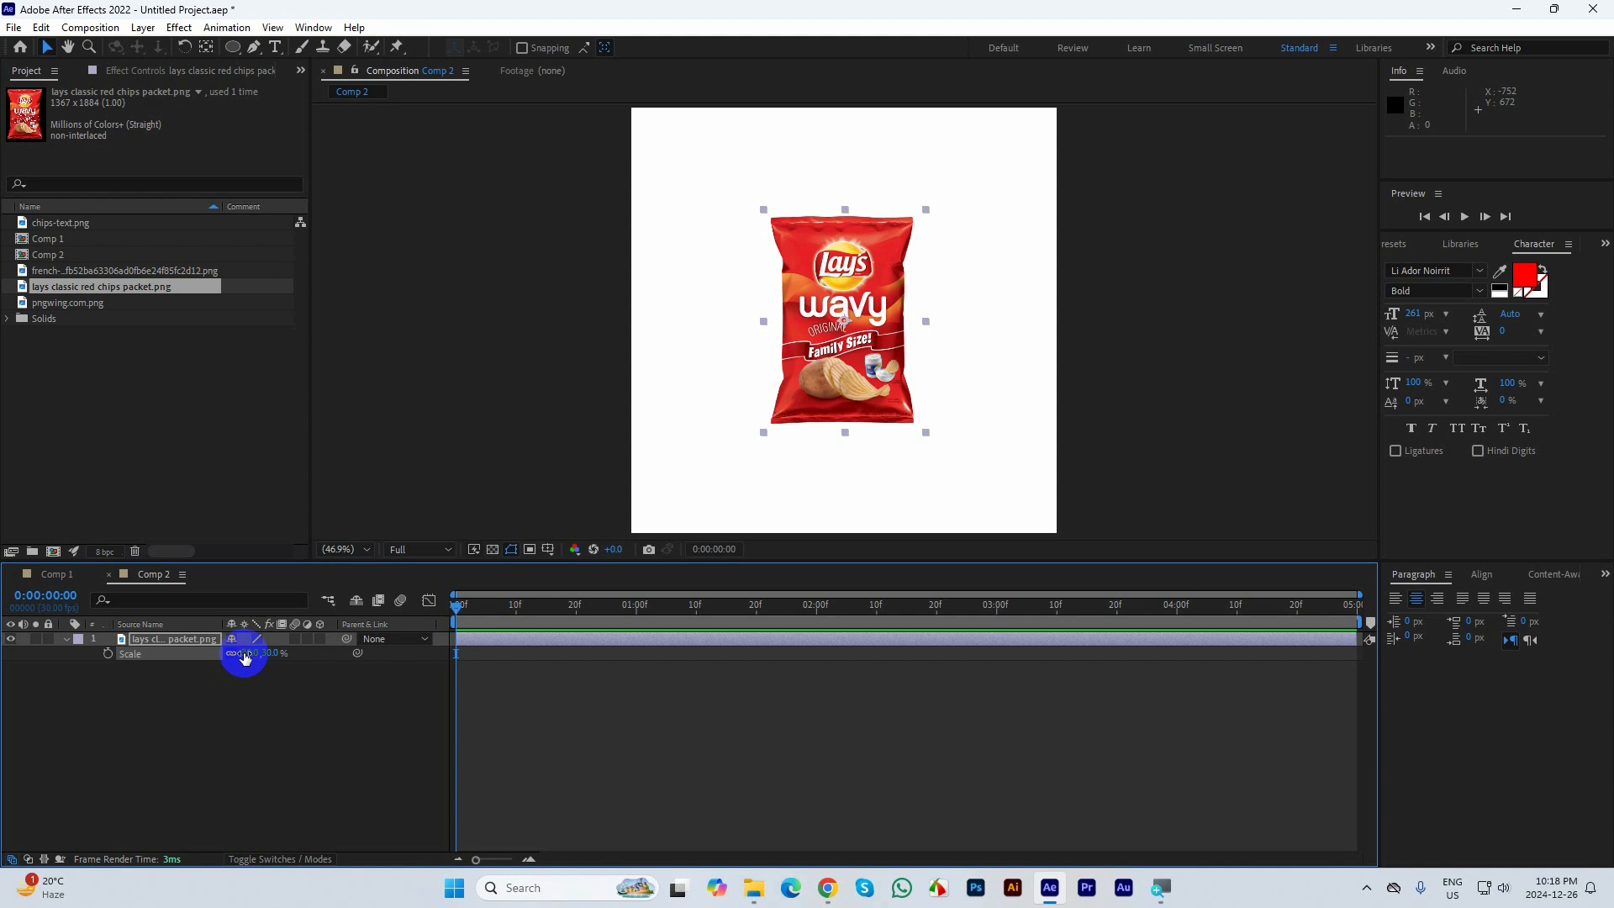
key(Return)
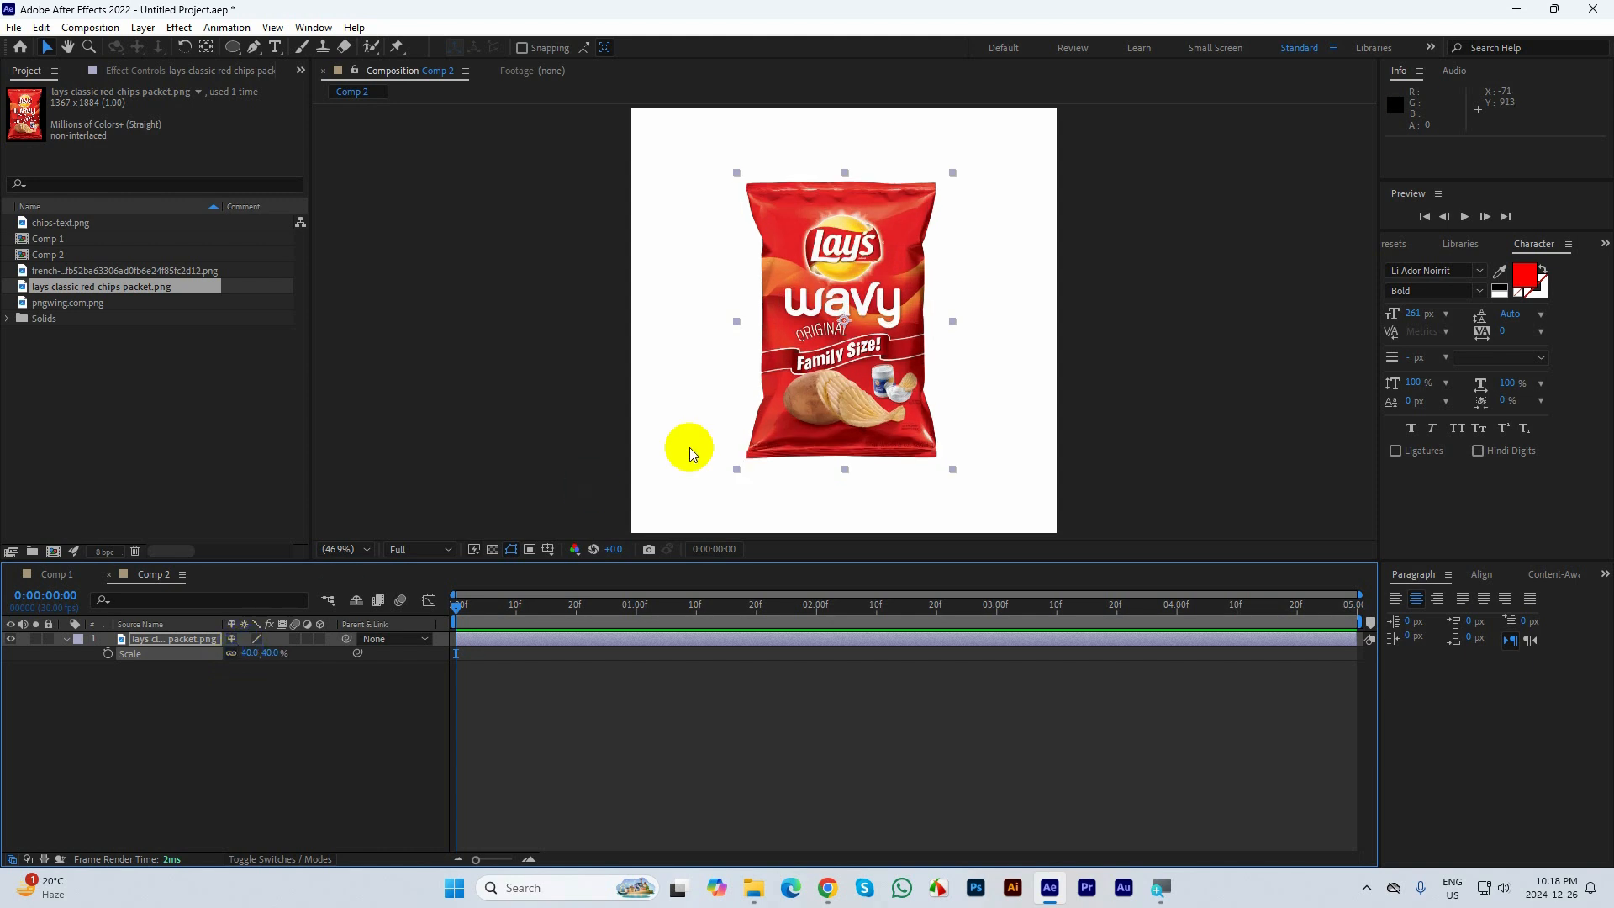
drag(819, 399, 771, 429)
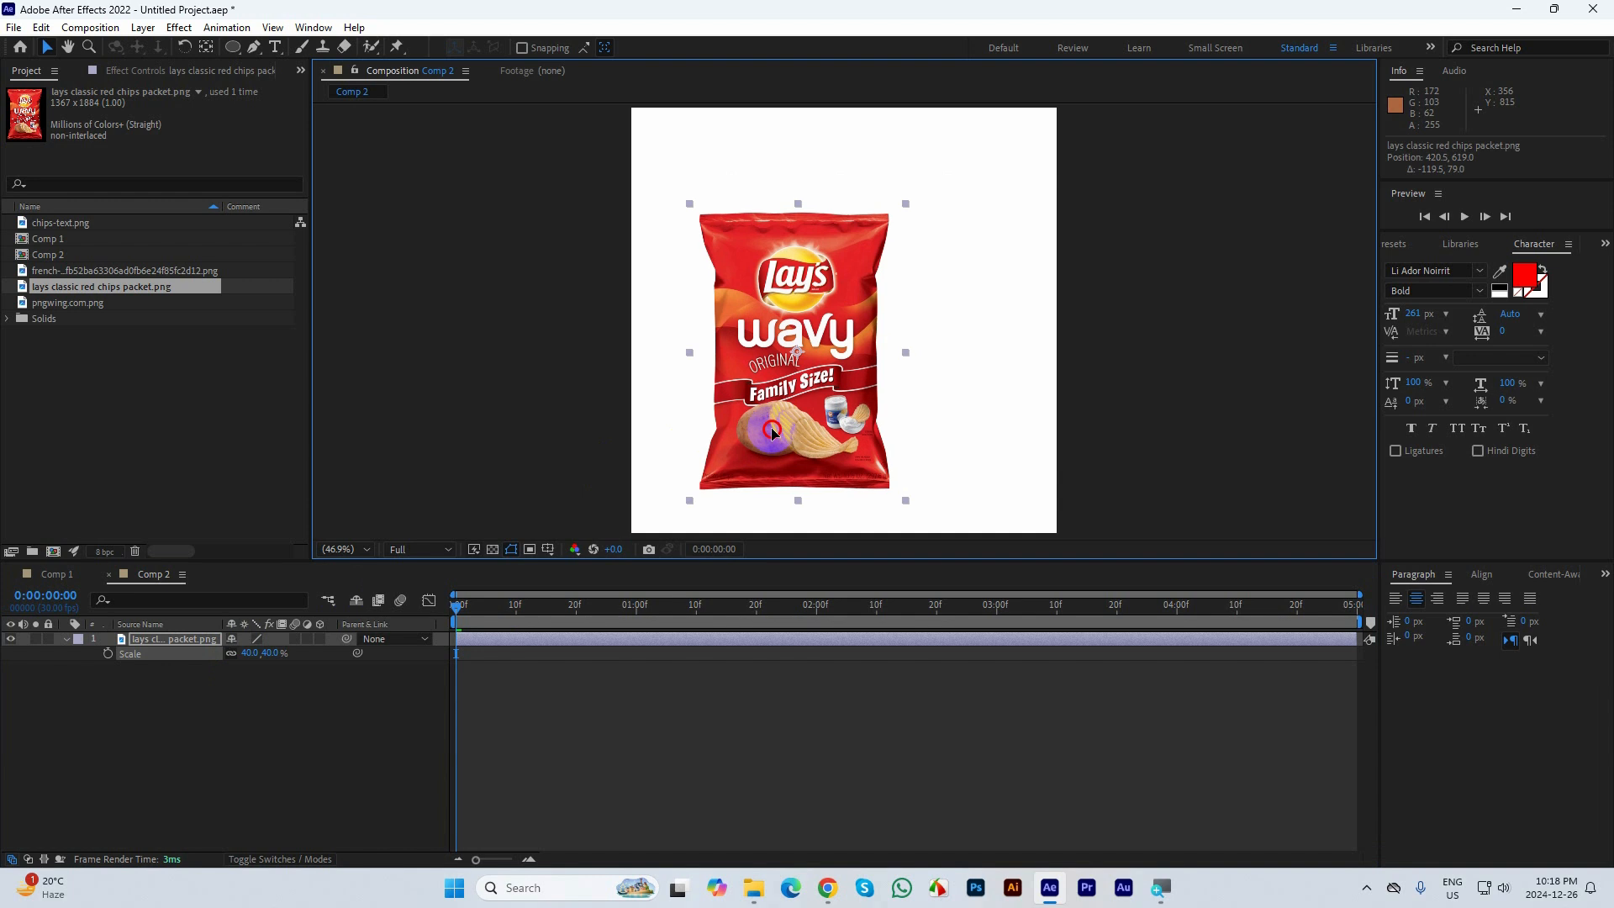
mouse_move(60, 277)
mouse_down()
mouse_move(133, 547)
mouse_move(137, 648)
mouse_move(148, 639)
mouse_up()
click(63, 303)
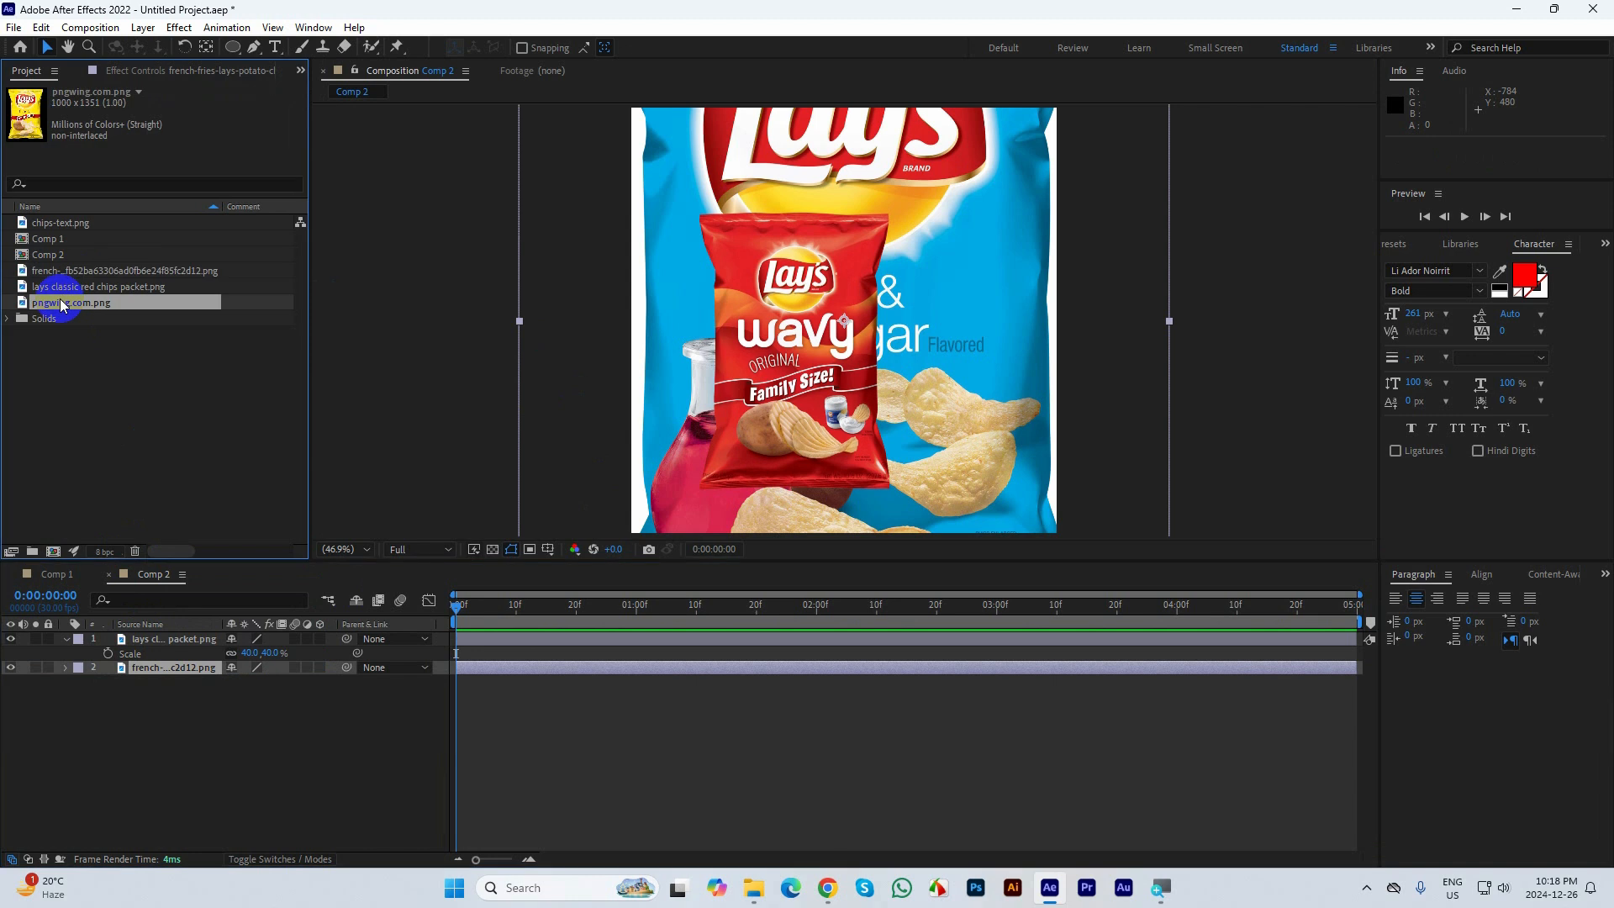
click(56, 575)
click(141, 576)
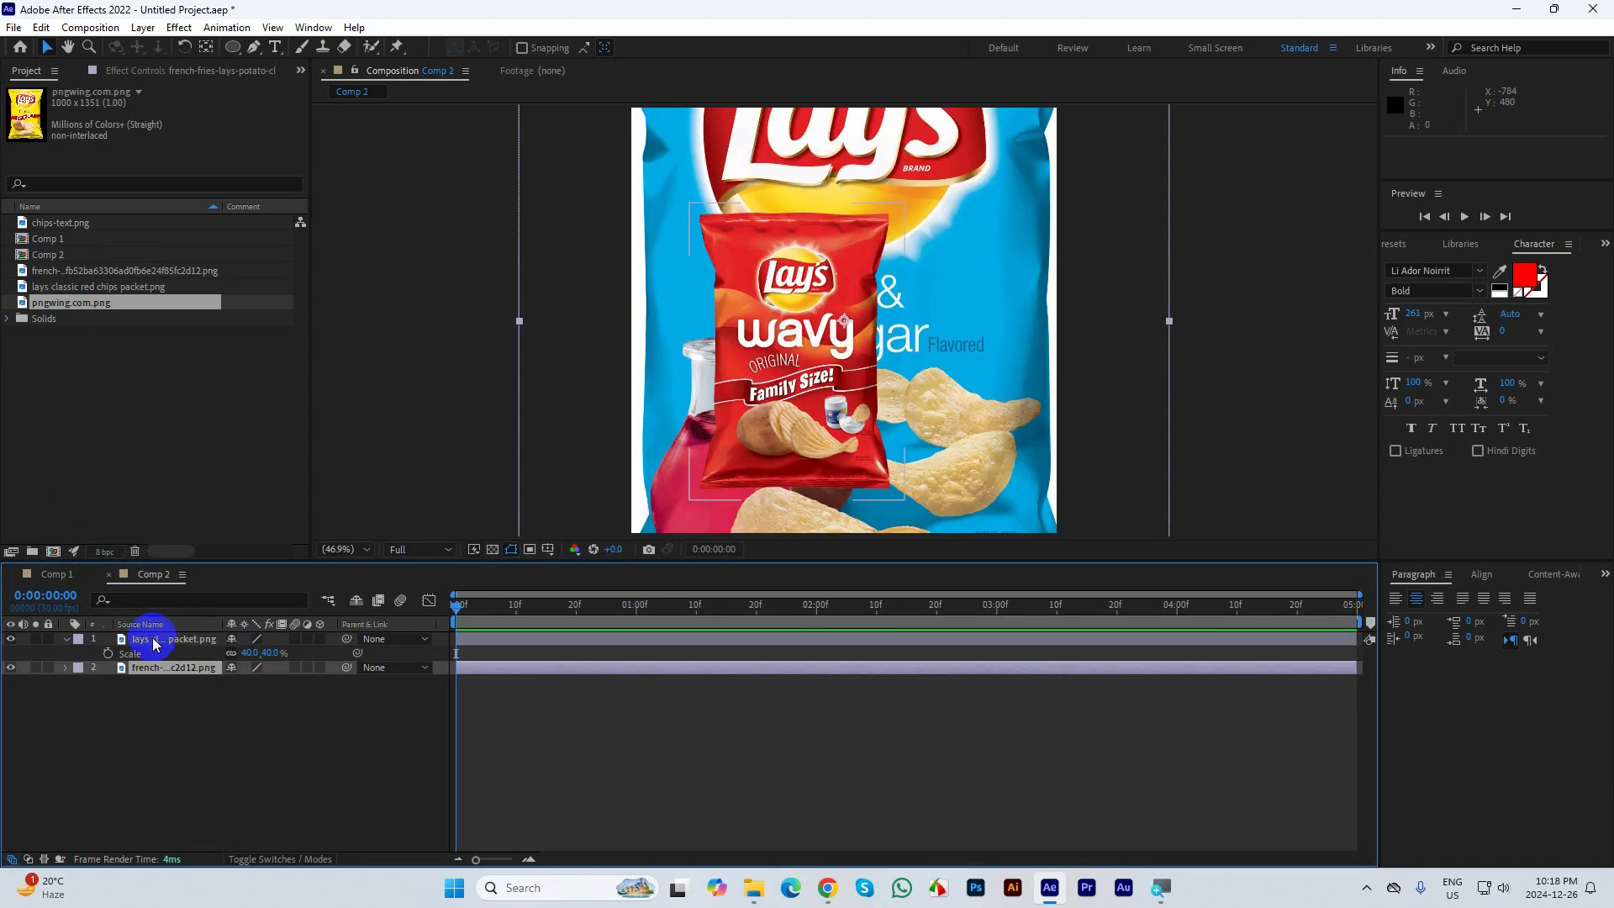
key(Delete)
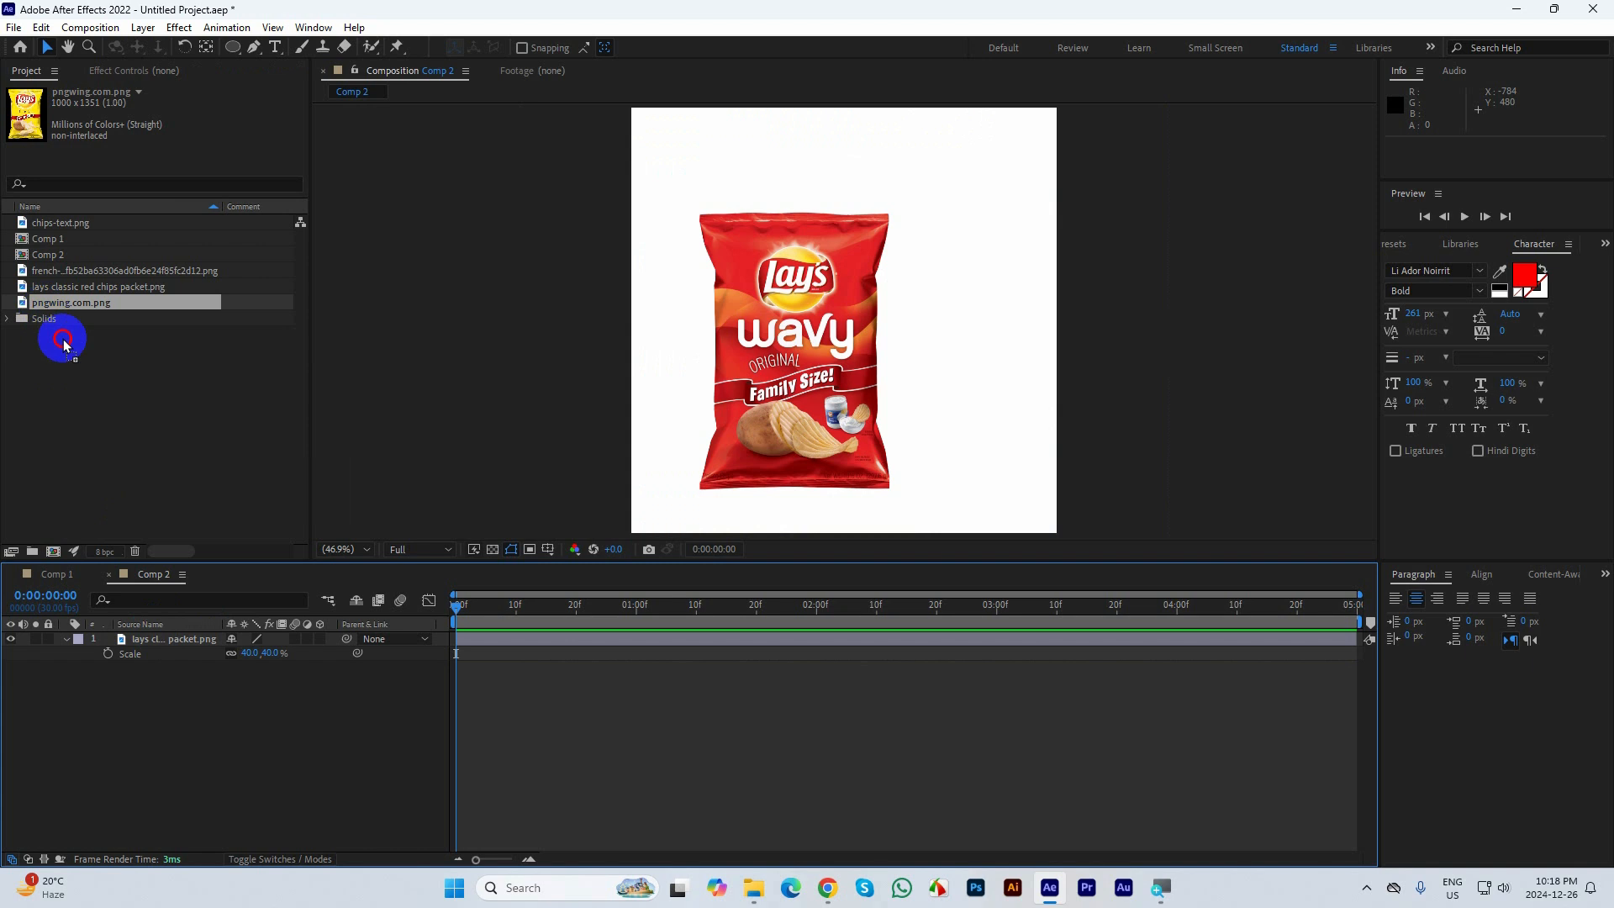
Add pngwing.com.png to Comp 2 above the red packet and scale it to 40%
drag(65, 345, 149, 634)
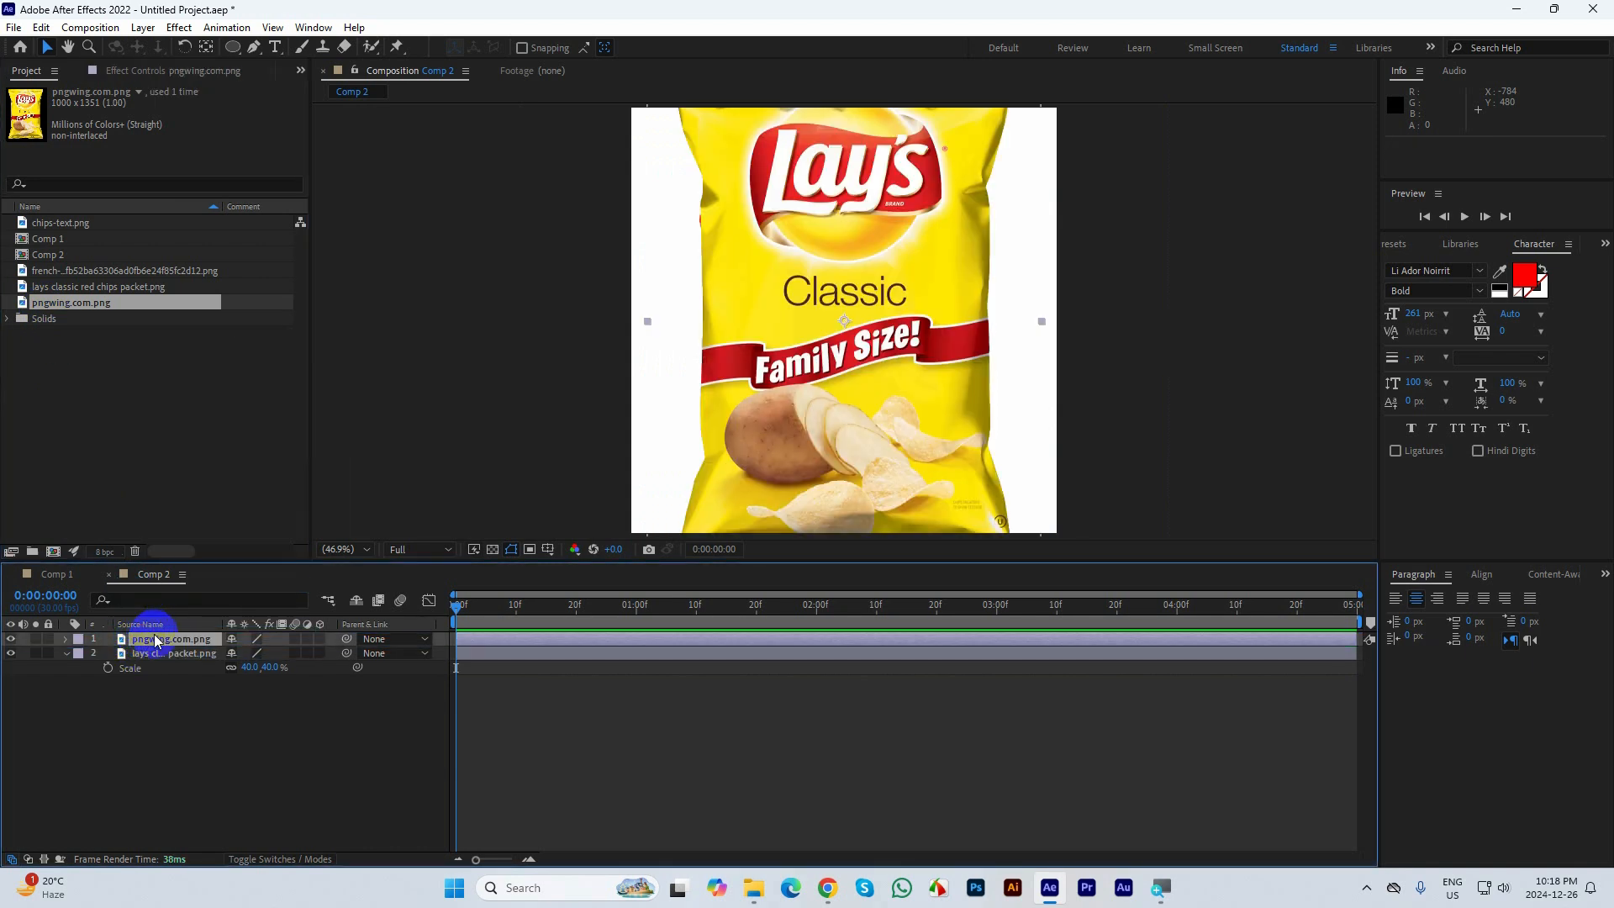
key(s)
drag(246, 654, 223, 655)
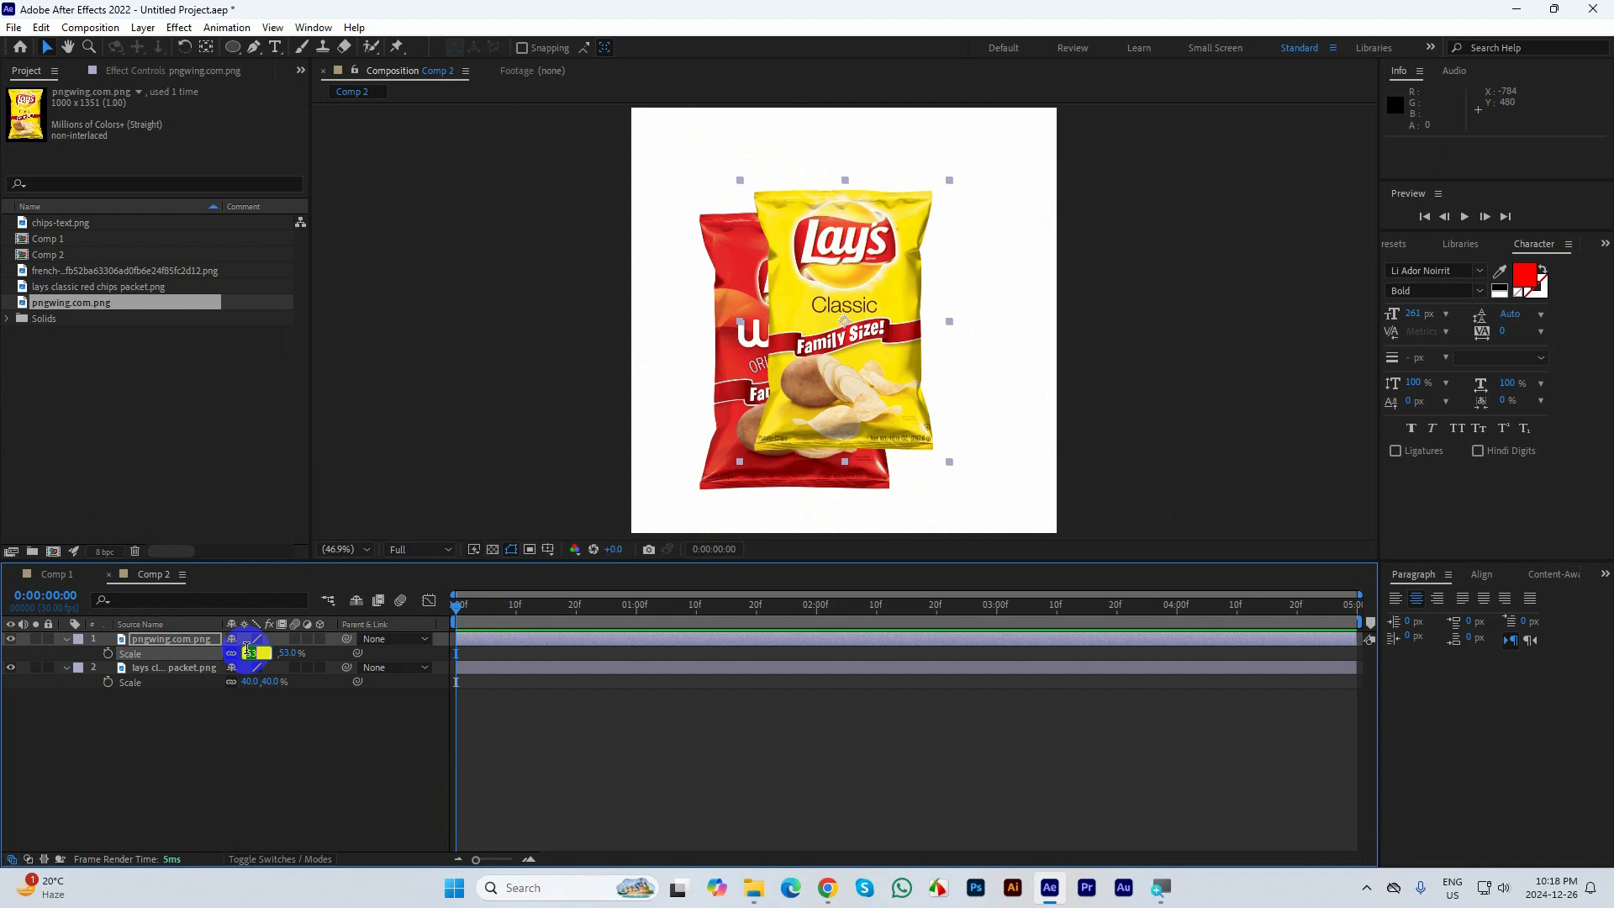
text(40.0,40.0)
key(Return)
Scale the yellow packet to 45% and place it over the red packet's lower right side at about 663.8, 691.5
drag(876, 331, 917, 395)
click(251, 653)
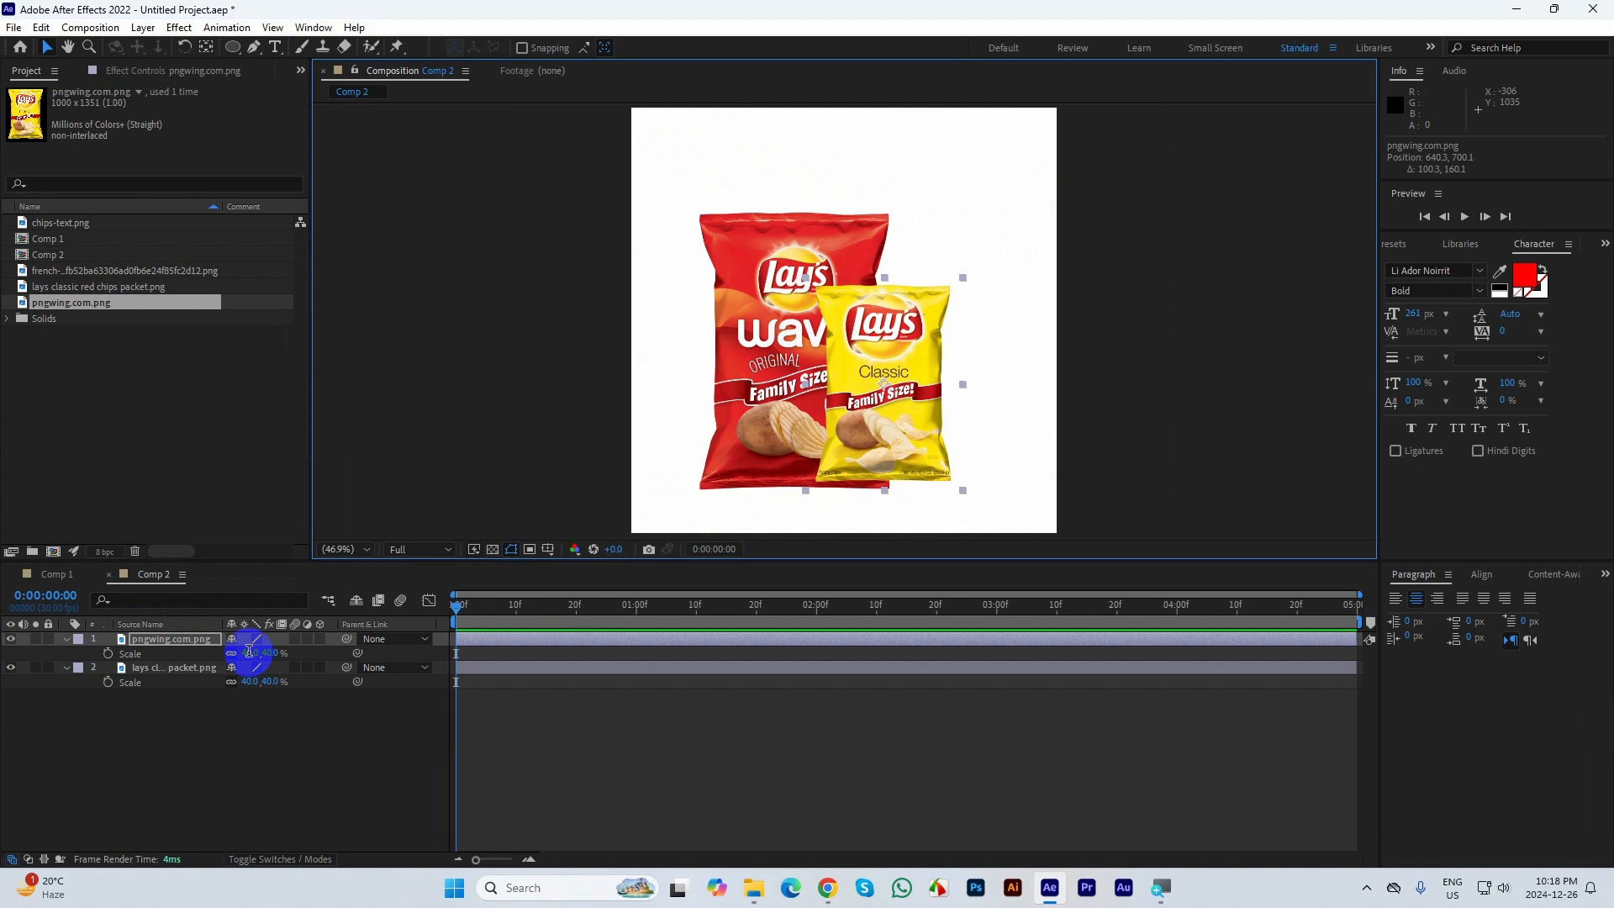
text(45)
key(Return)
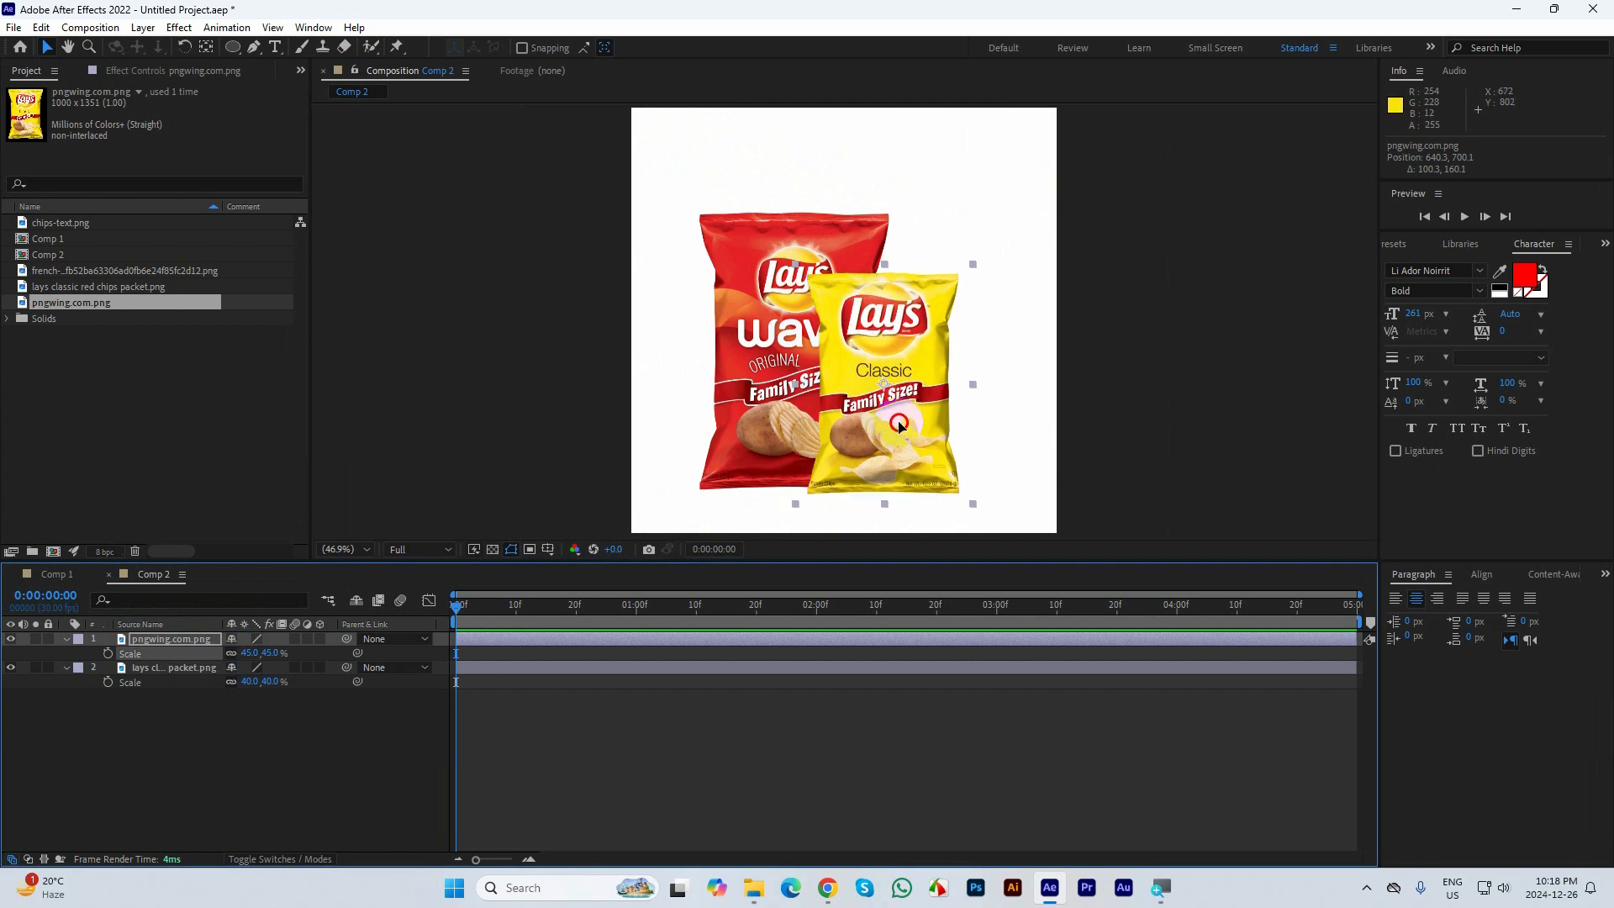
drag(896, 426, 905, 420)
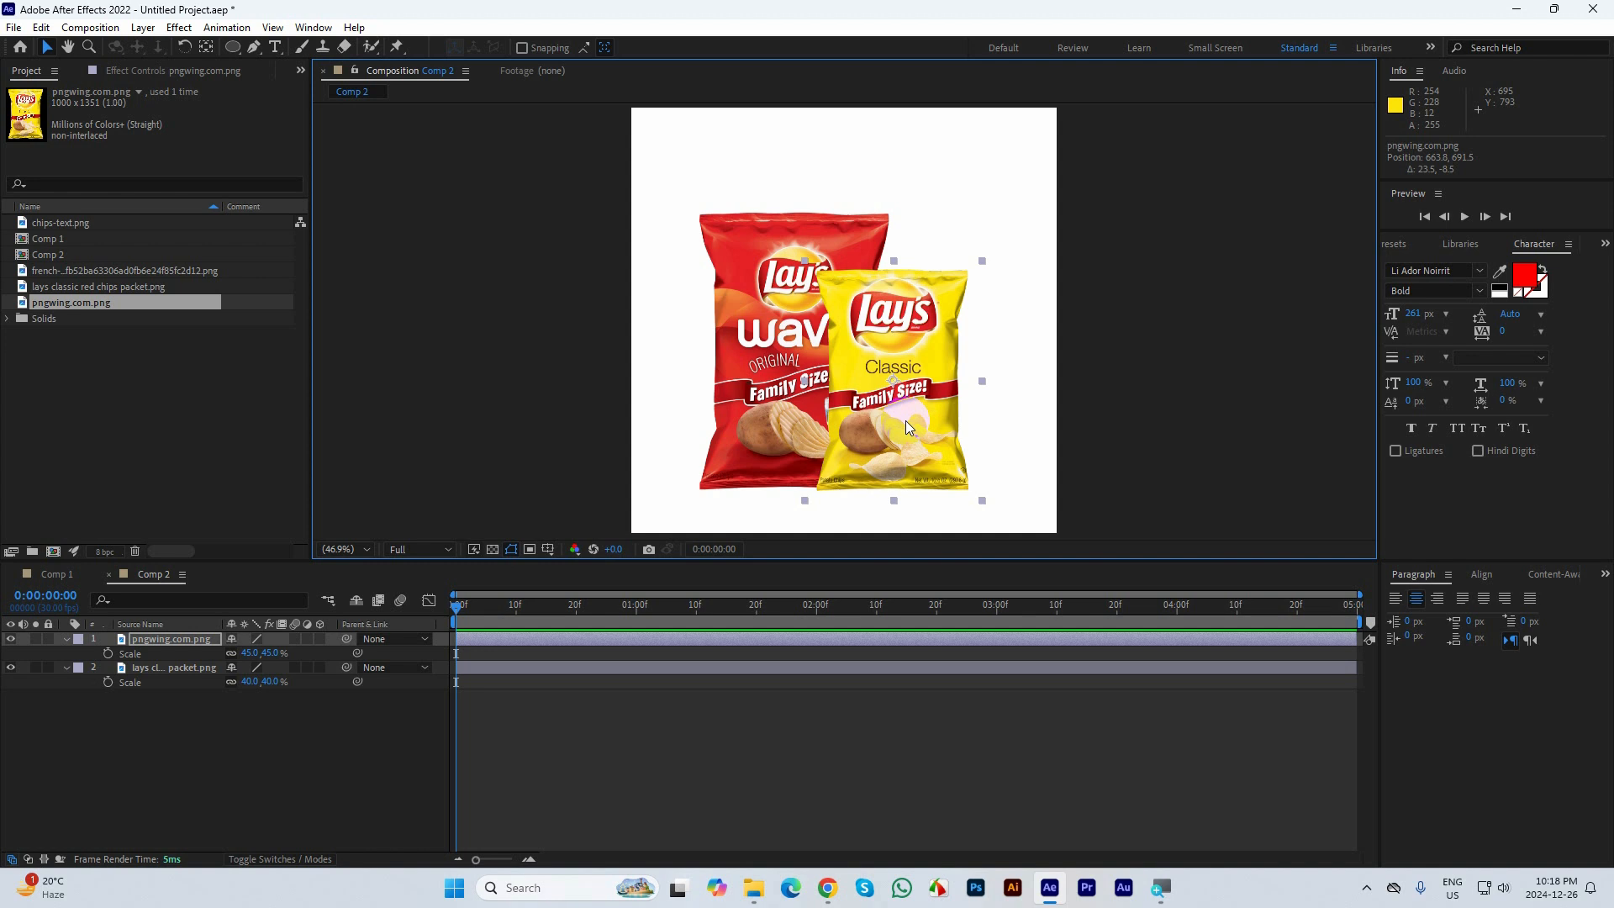
Select both packet layers, show their Position and start Position keyframes at the first frame
click(481, 669)
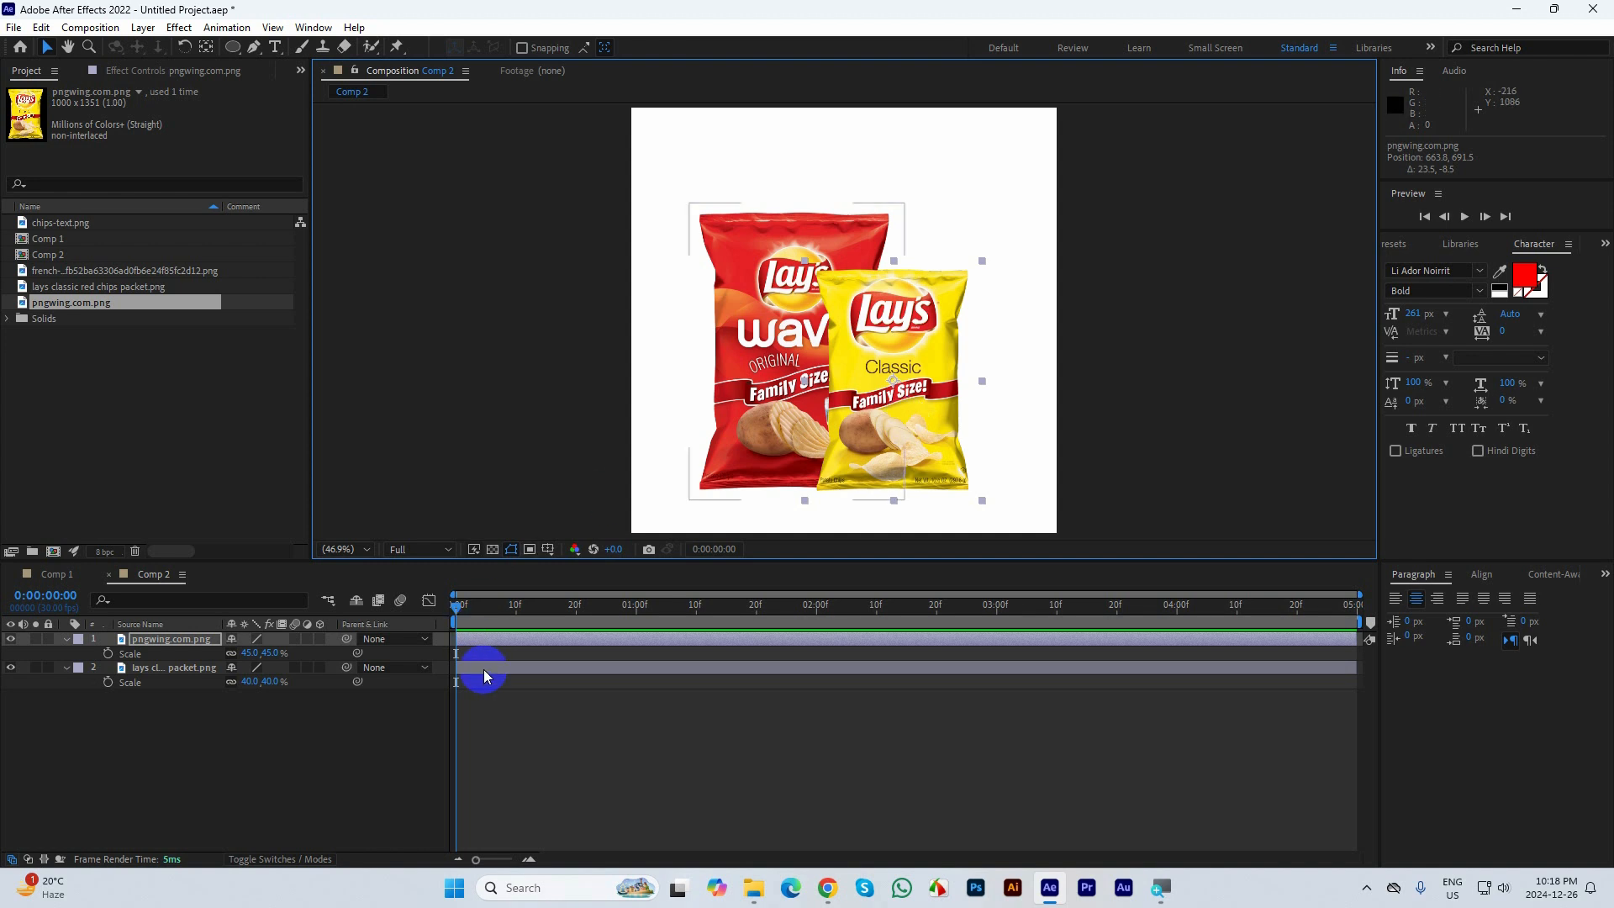
click(483, 646)
drag(209, 714, 160, 643)
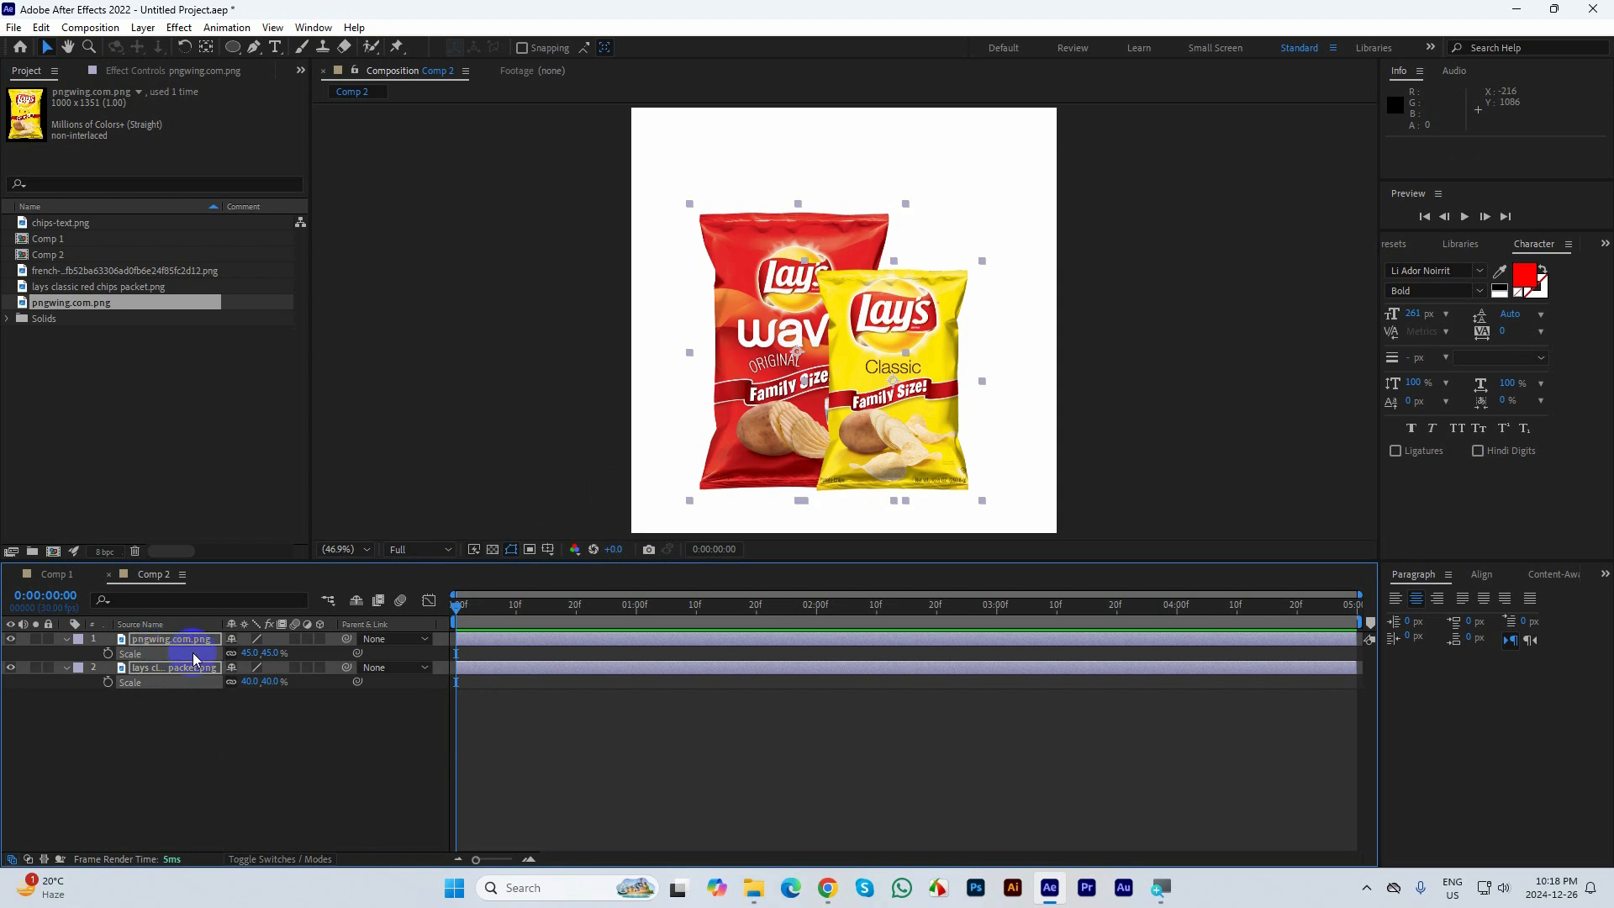
click(265, 681)
key(p)
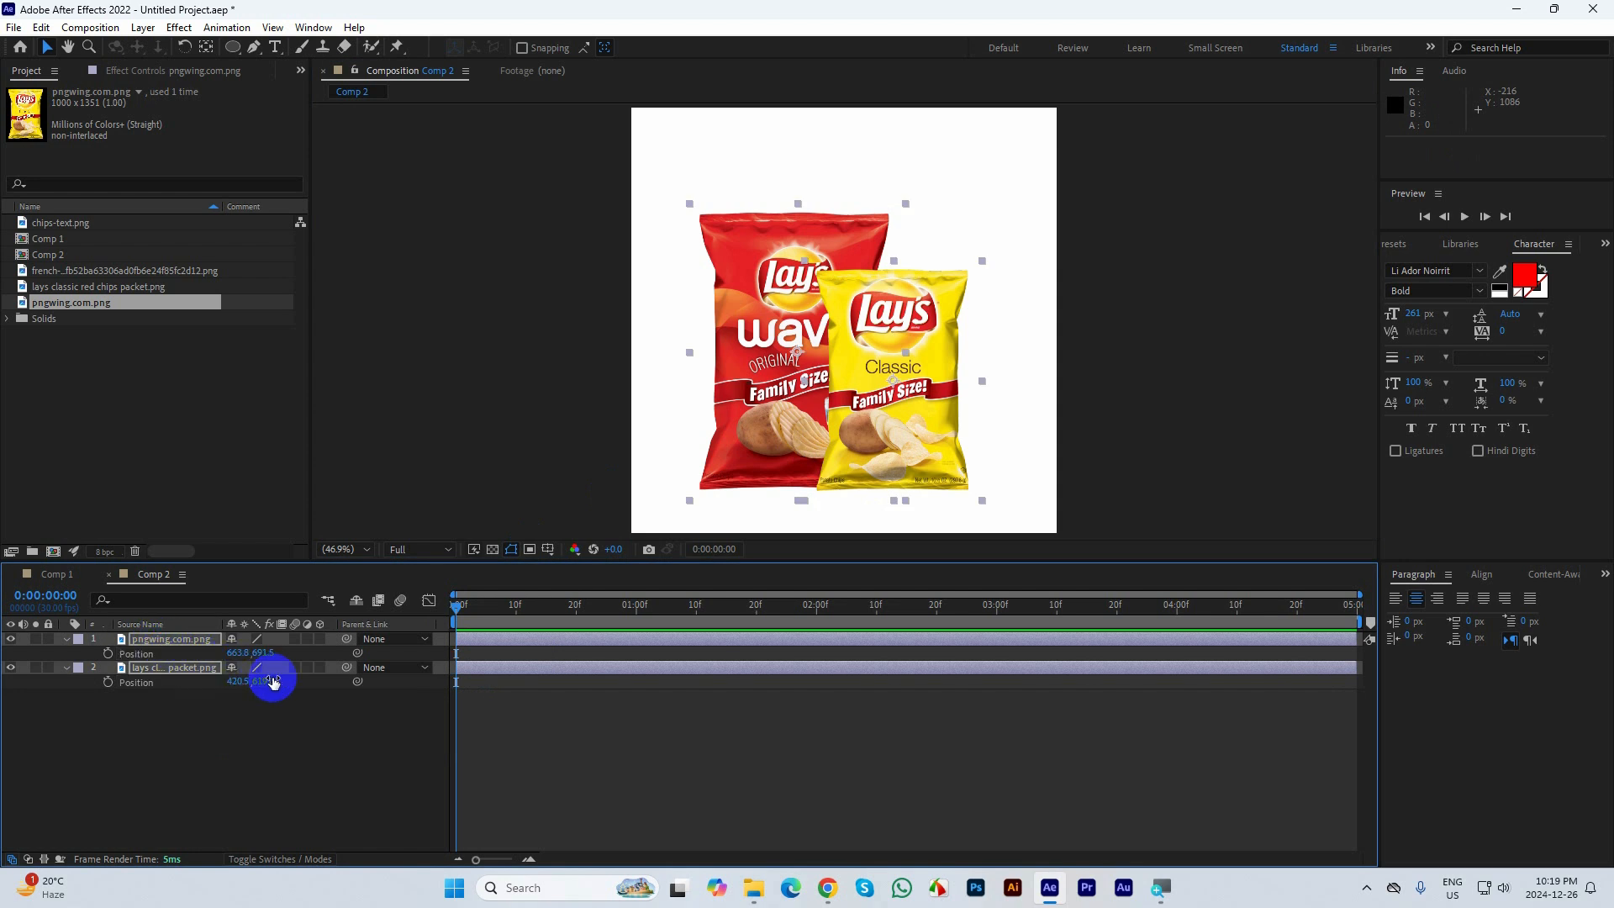
click(111, 682)
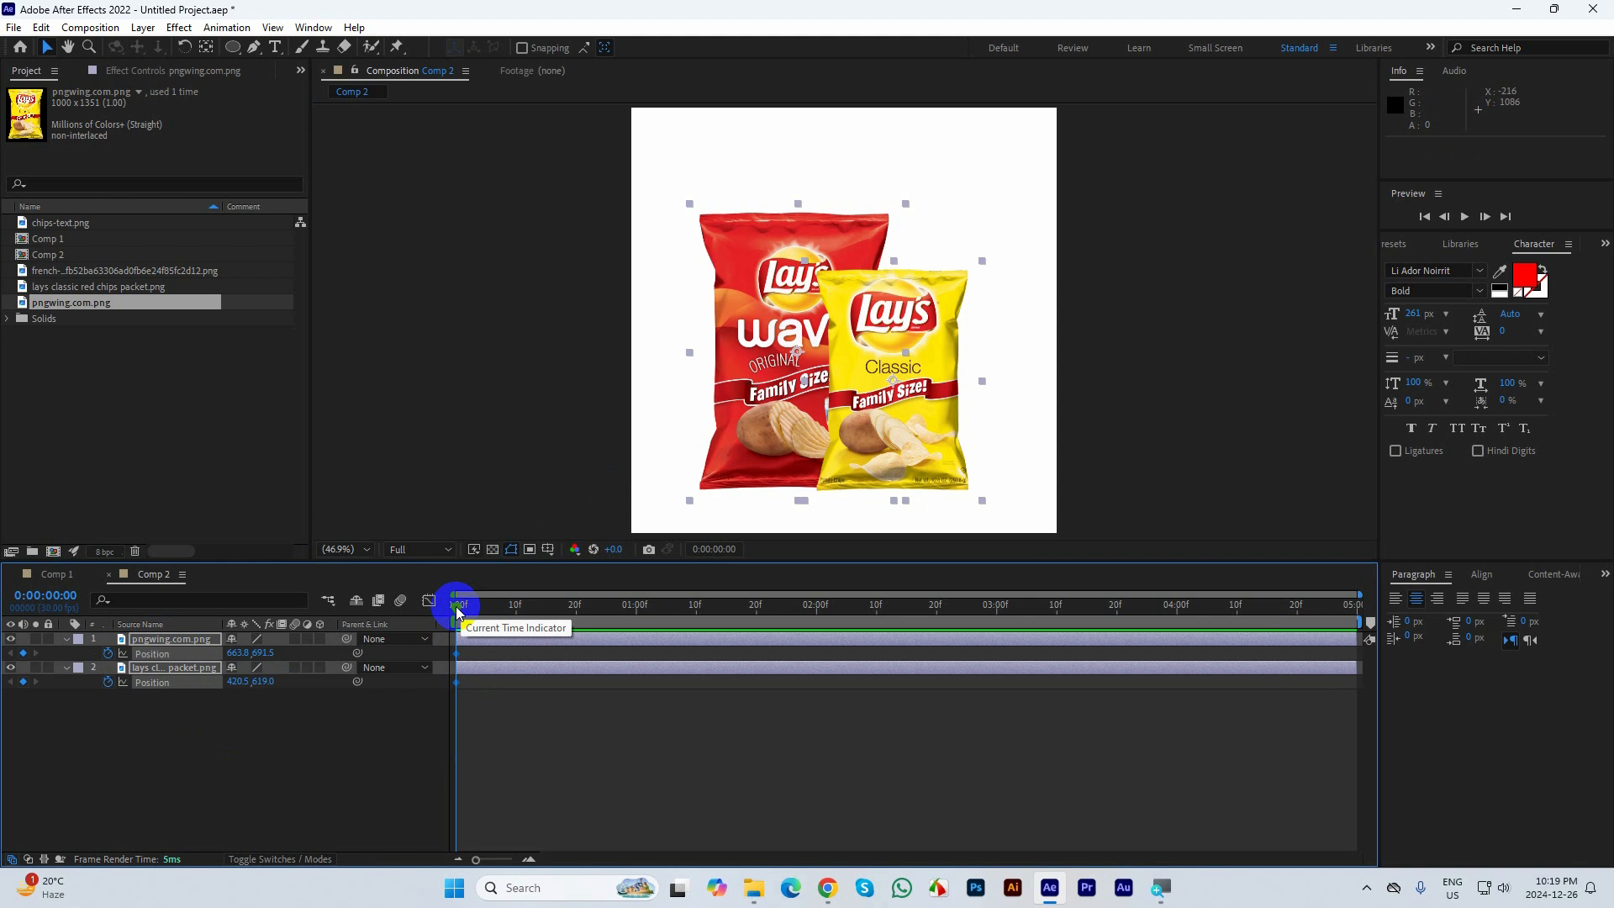
Add Position keyframes to both packet layers at the one-second mark
key(space)
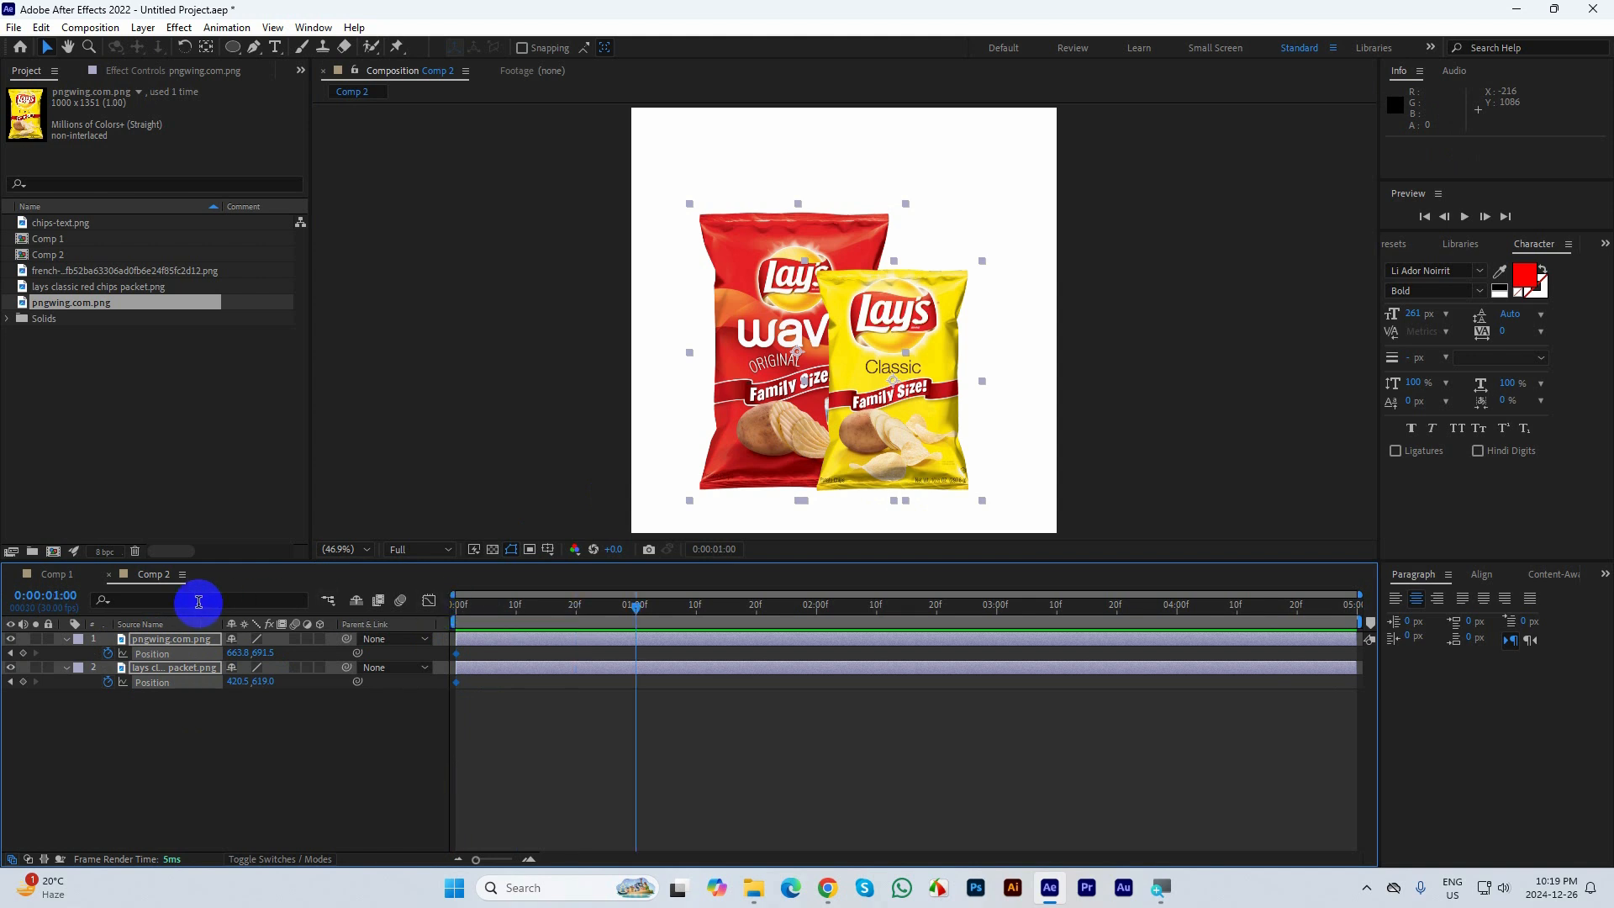
click(22, 653)
click(23, 682)
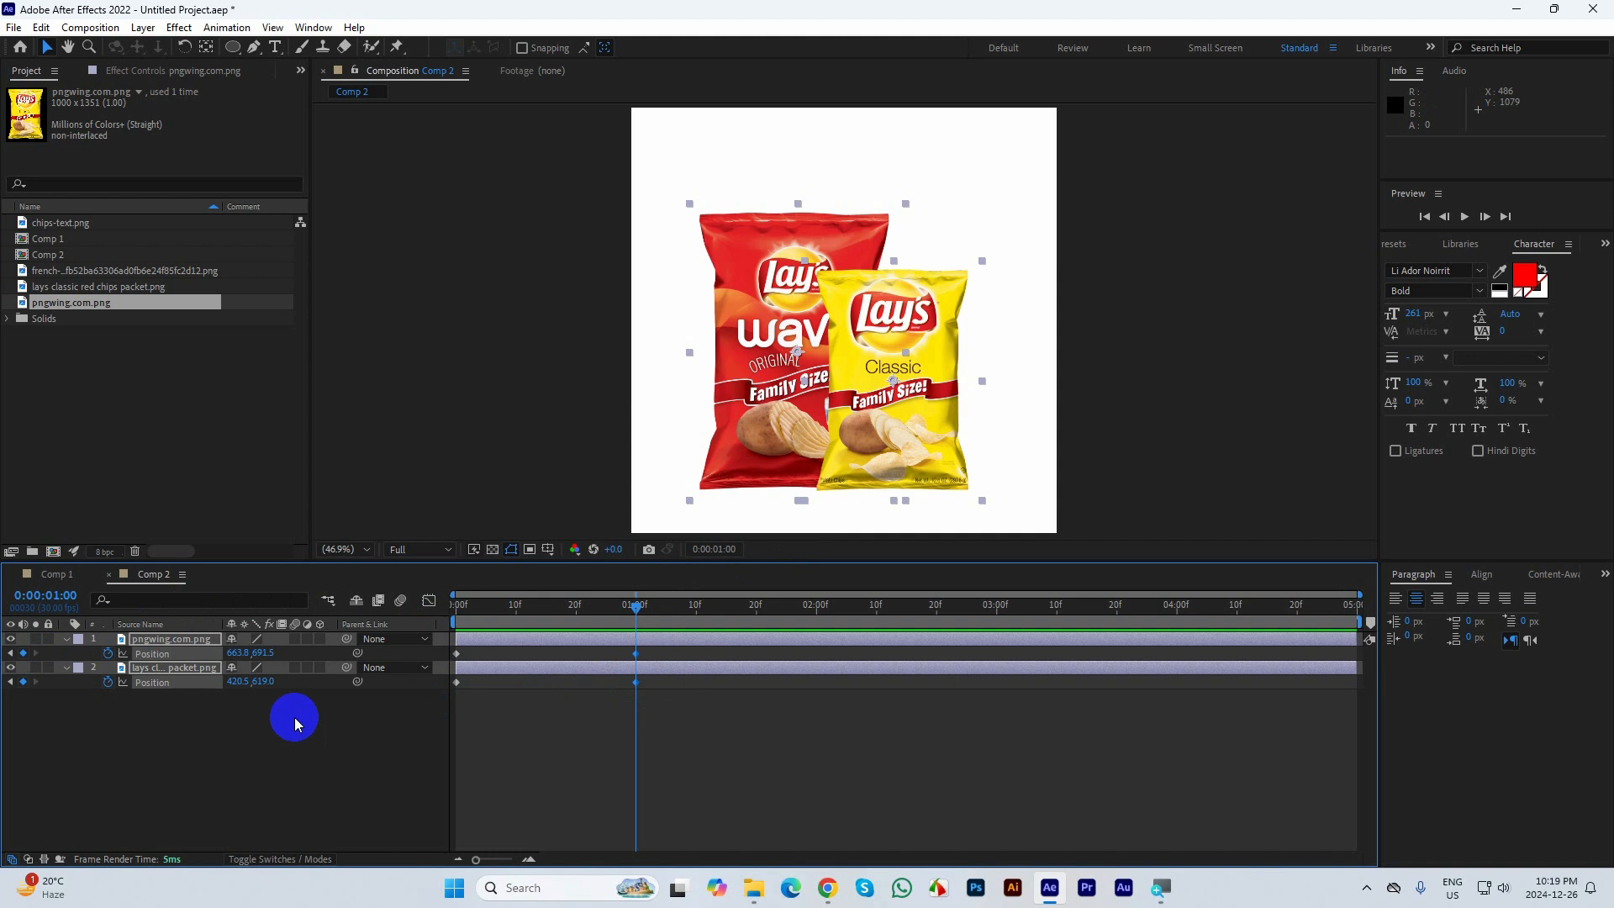
Show Rotation alongside Position for both packets and set their rotation to -15°
key(shift+r)
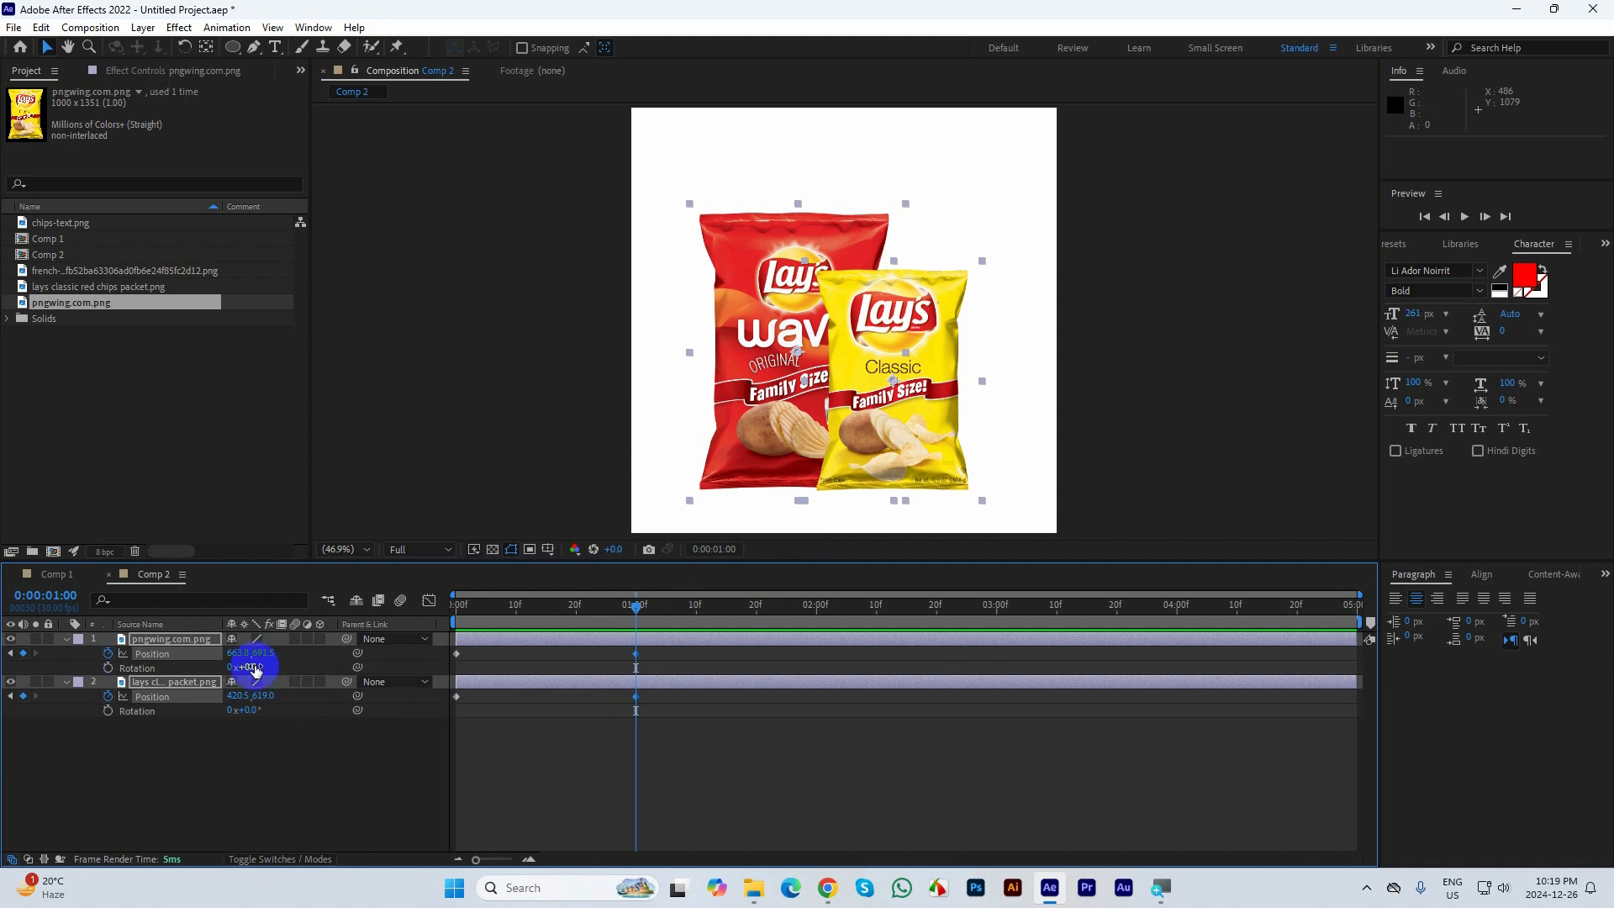
drag(254, 666, 243, 666)
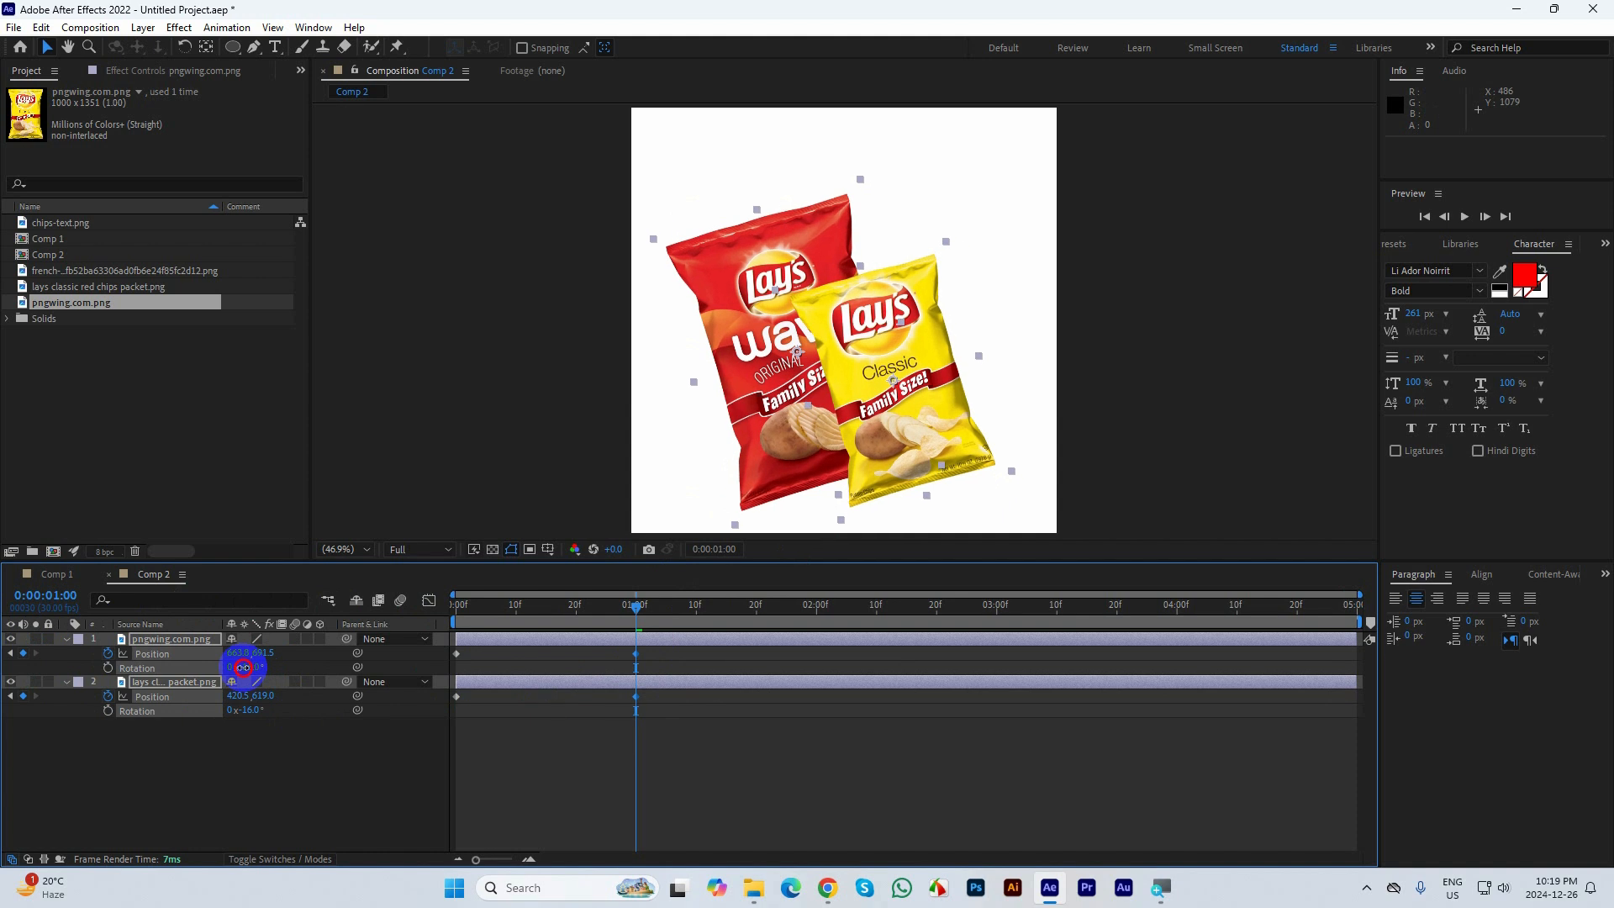
drag(243, 666, 244, 665)
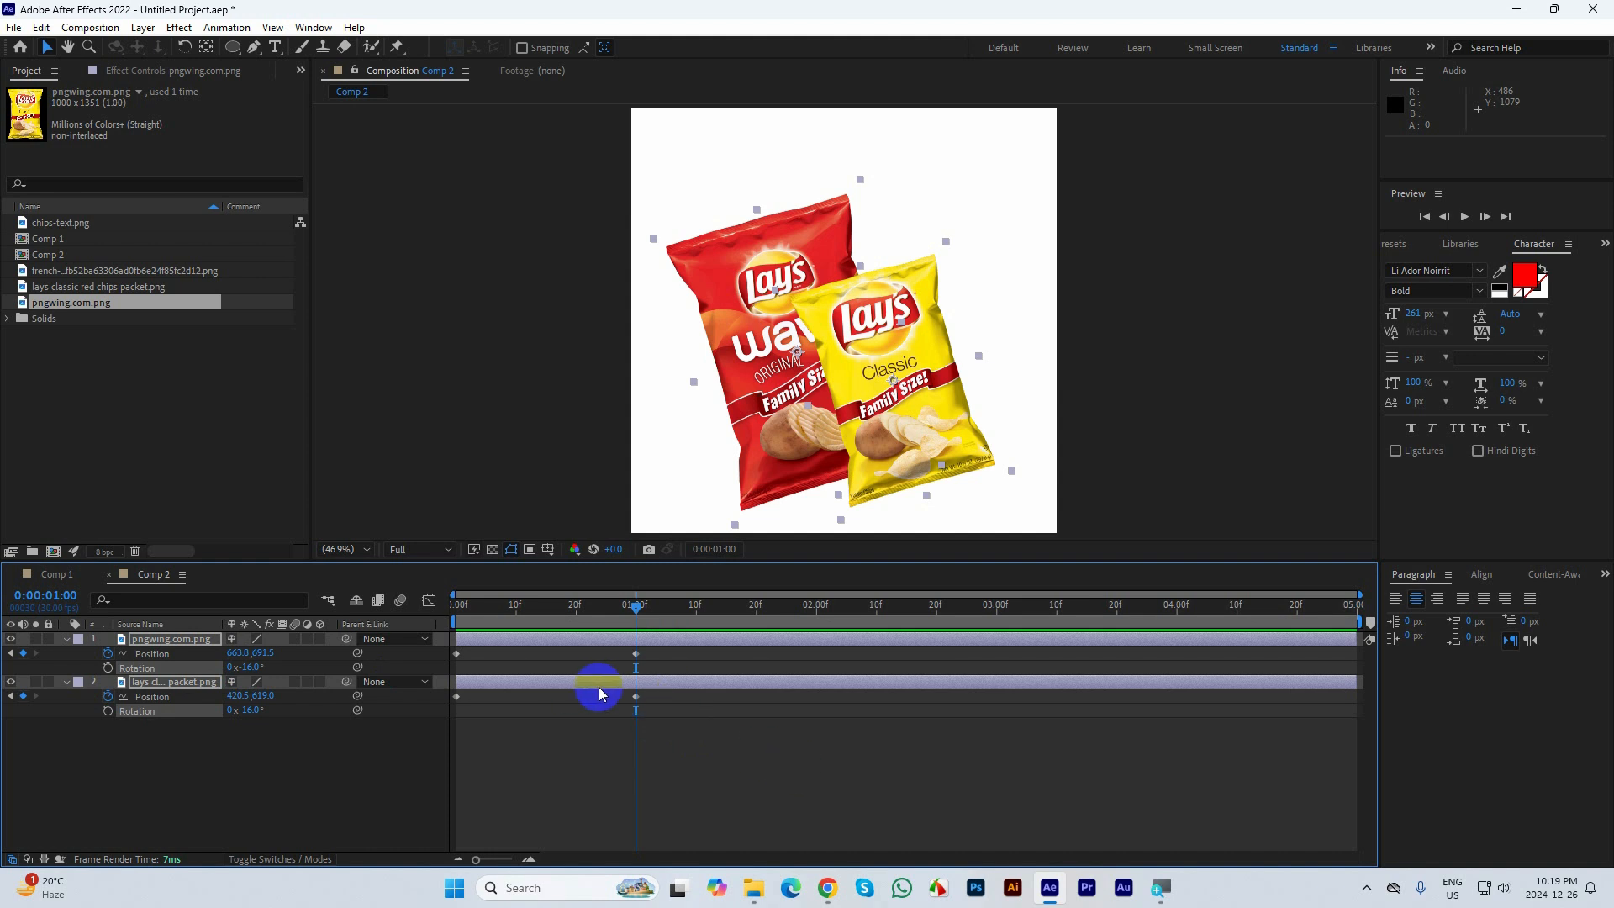
click(250, 668)
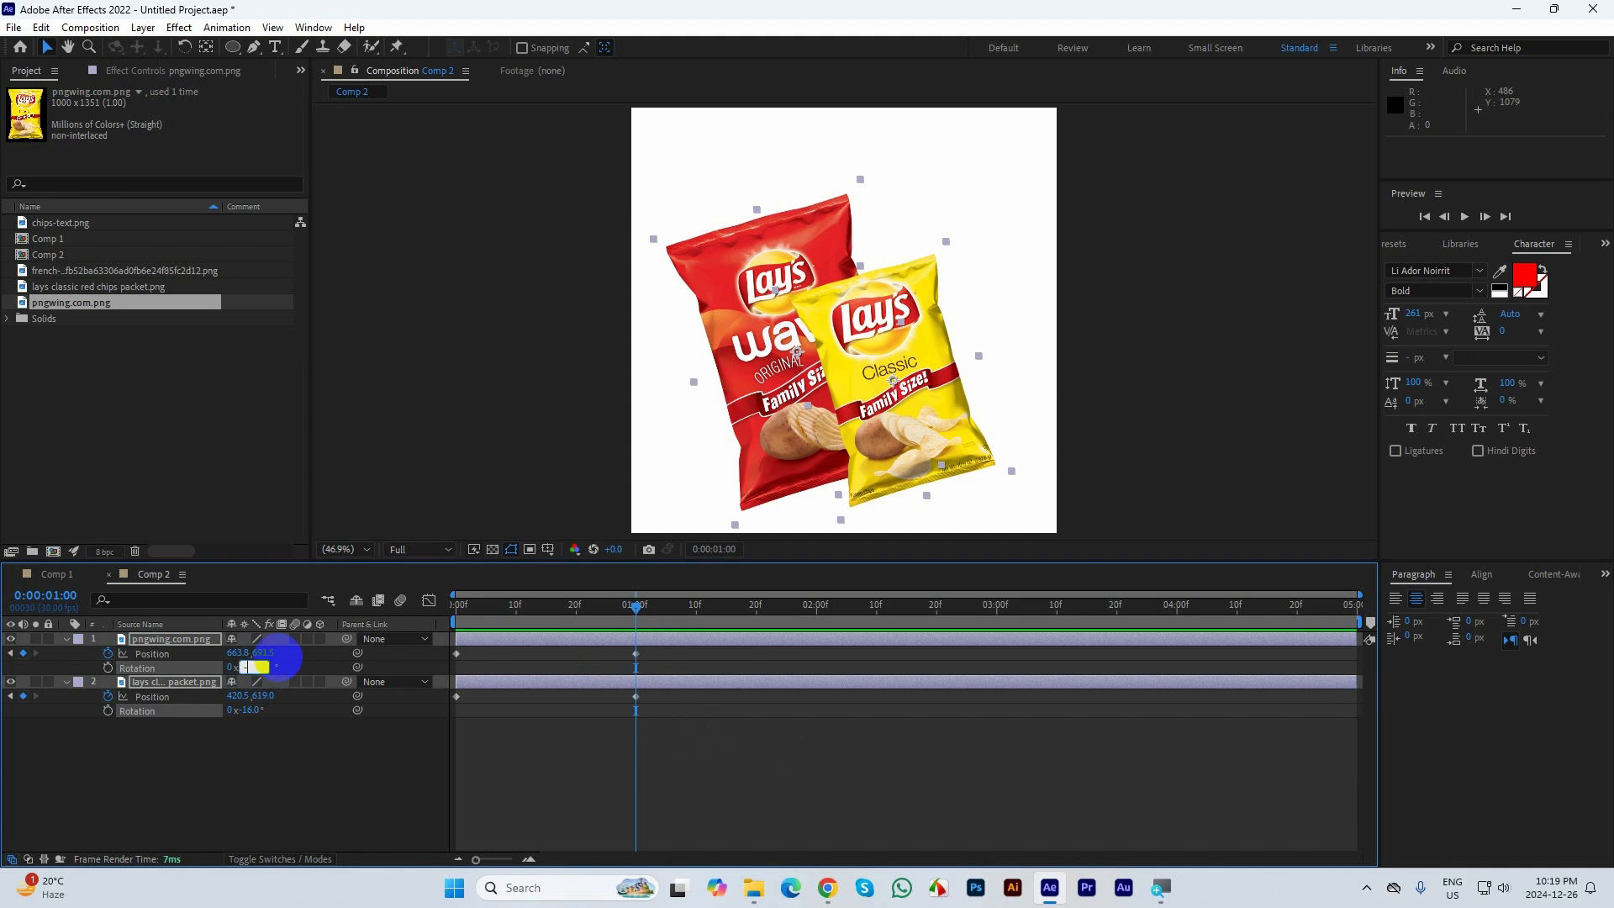
text(-15)
key(Return)
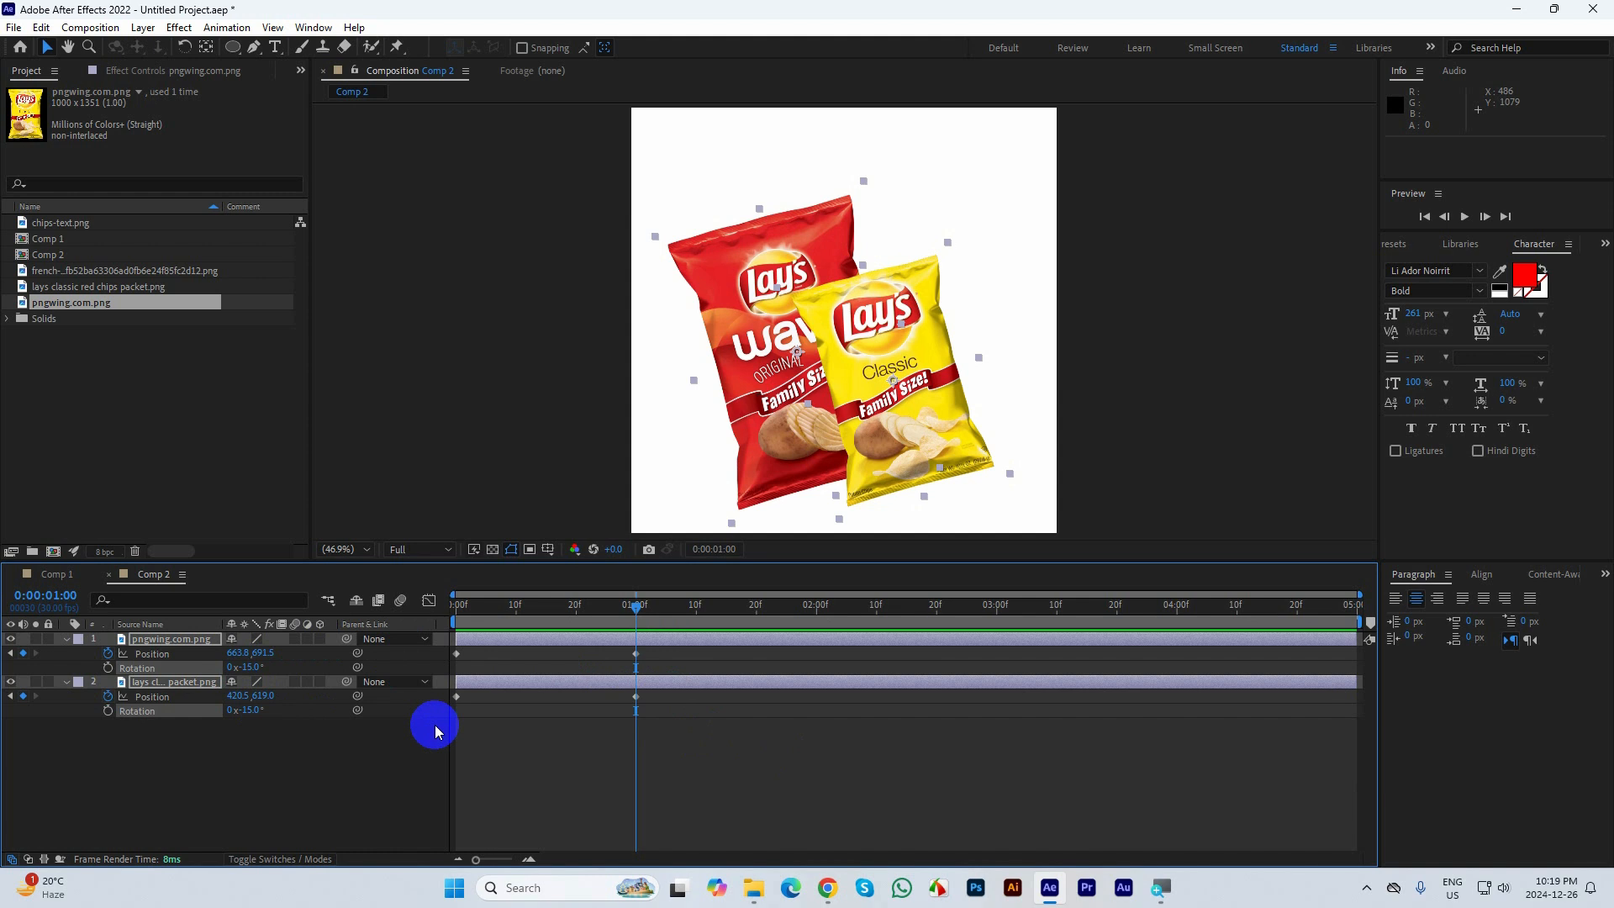
At the first frame, move the red packet outside the canvas, down and left to about -355.5, 1235
click(632, 606)
drag(632, 605, 432, 587)
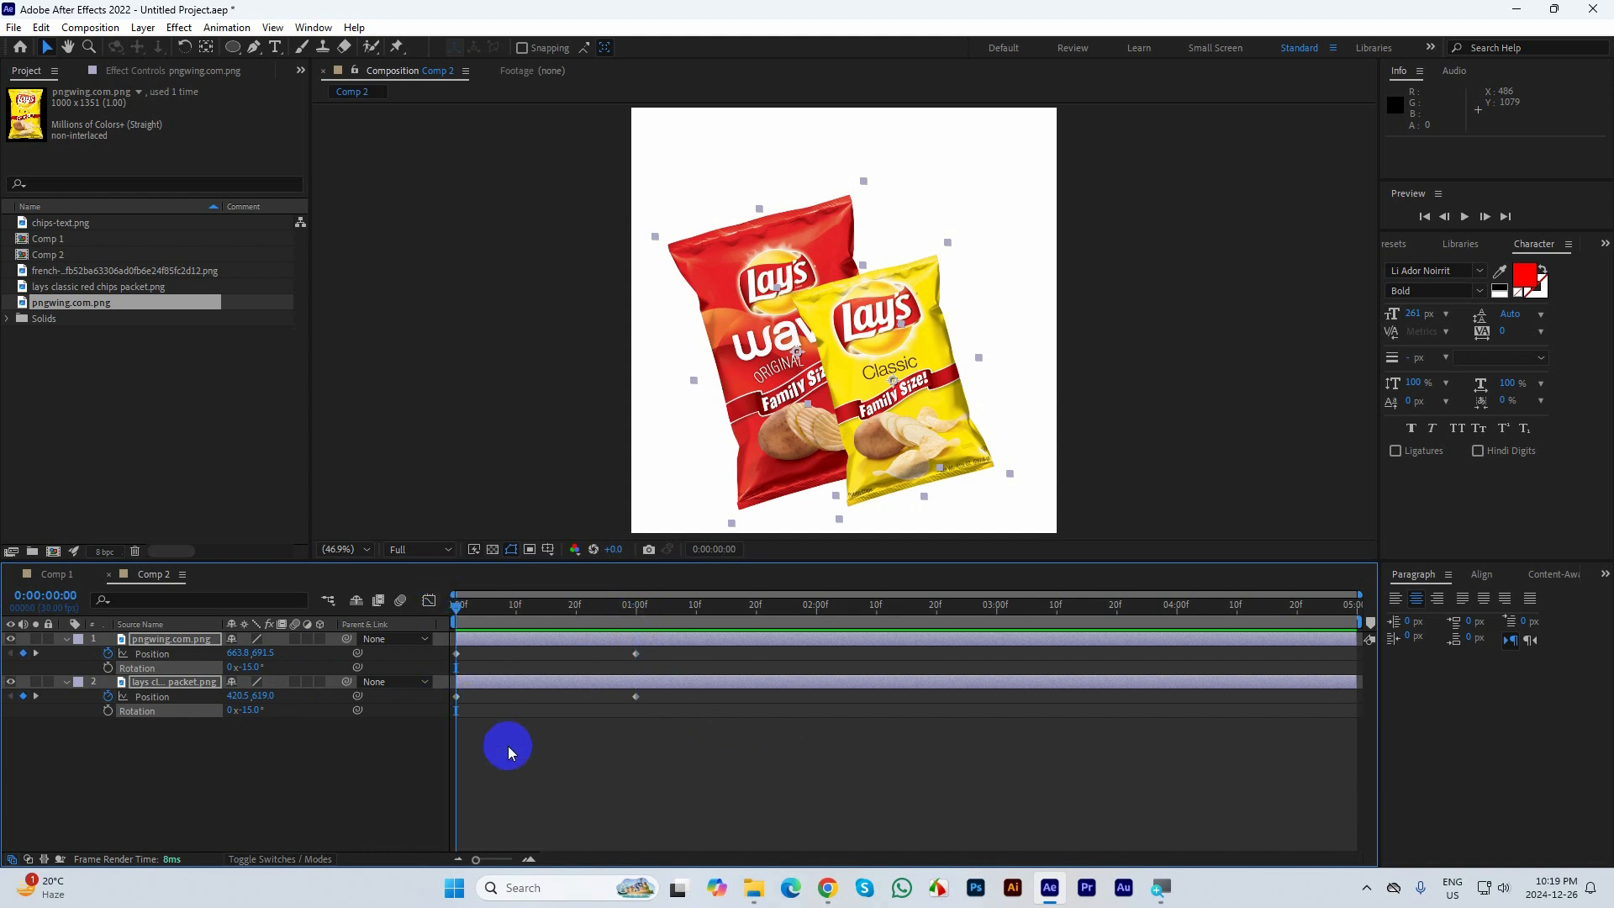
click(242, 740)
click(788, 401)
click(456, 696)
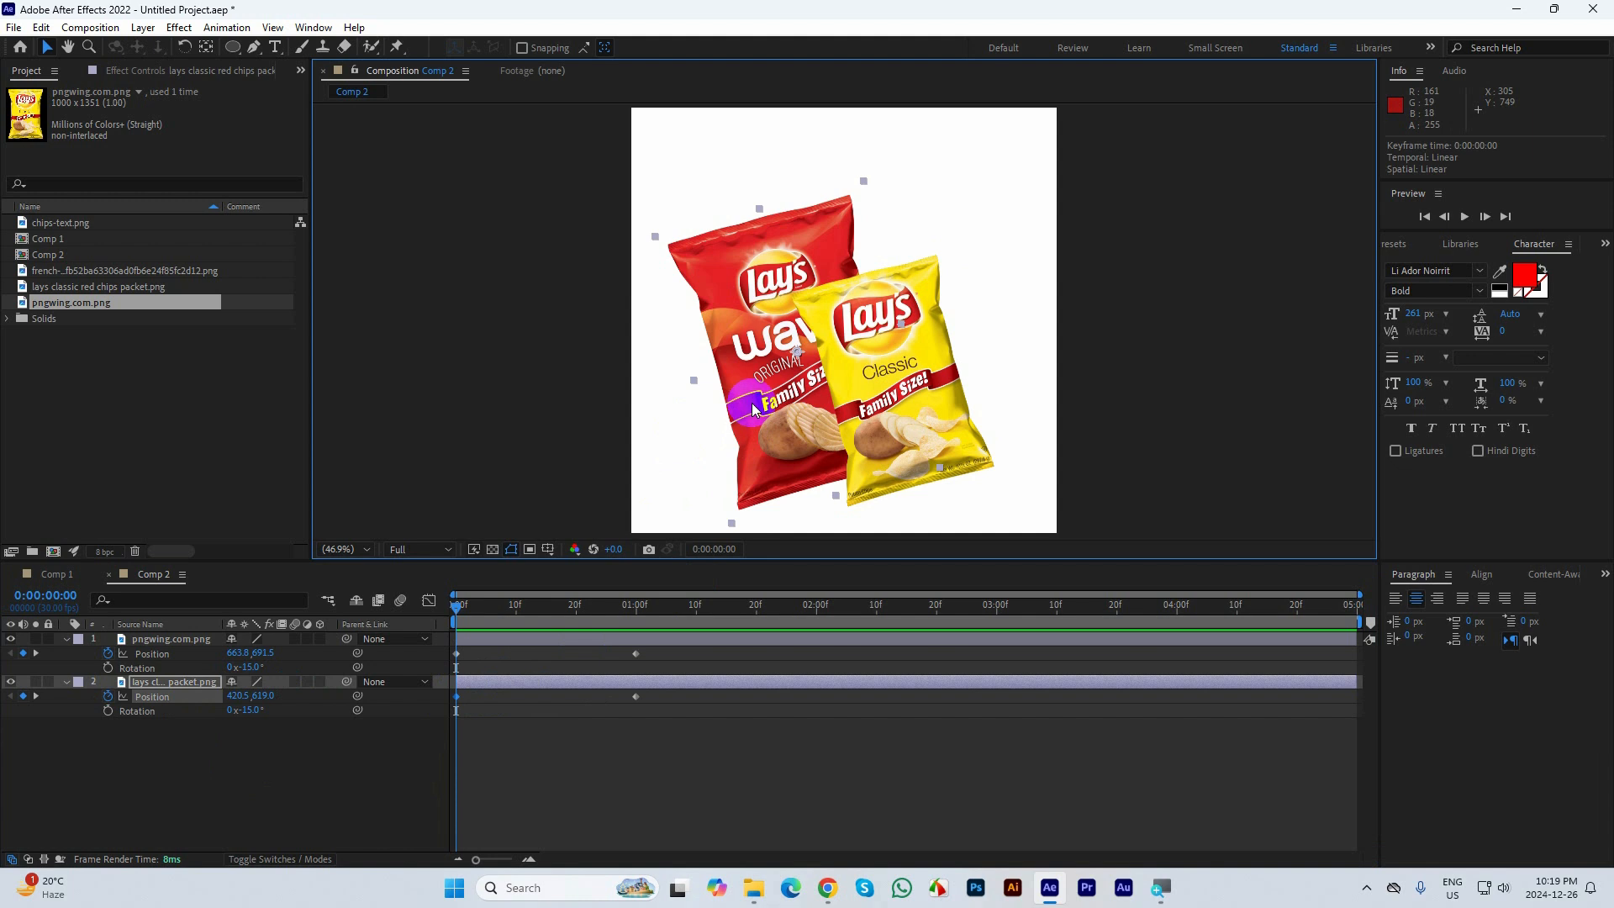
key(comma)
key(comma)
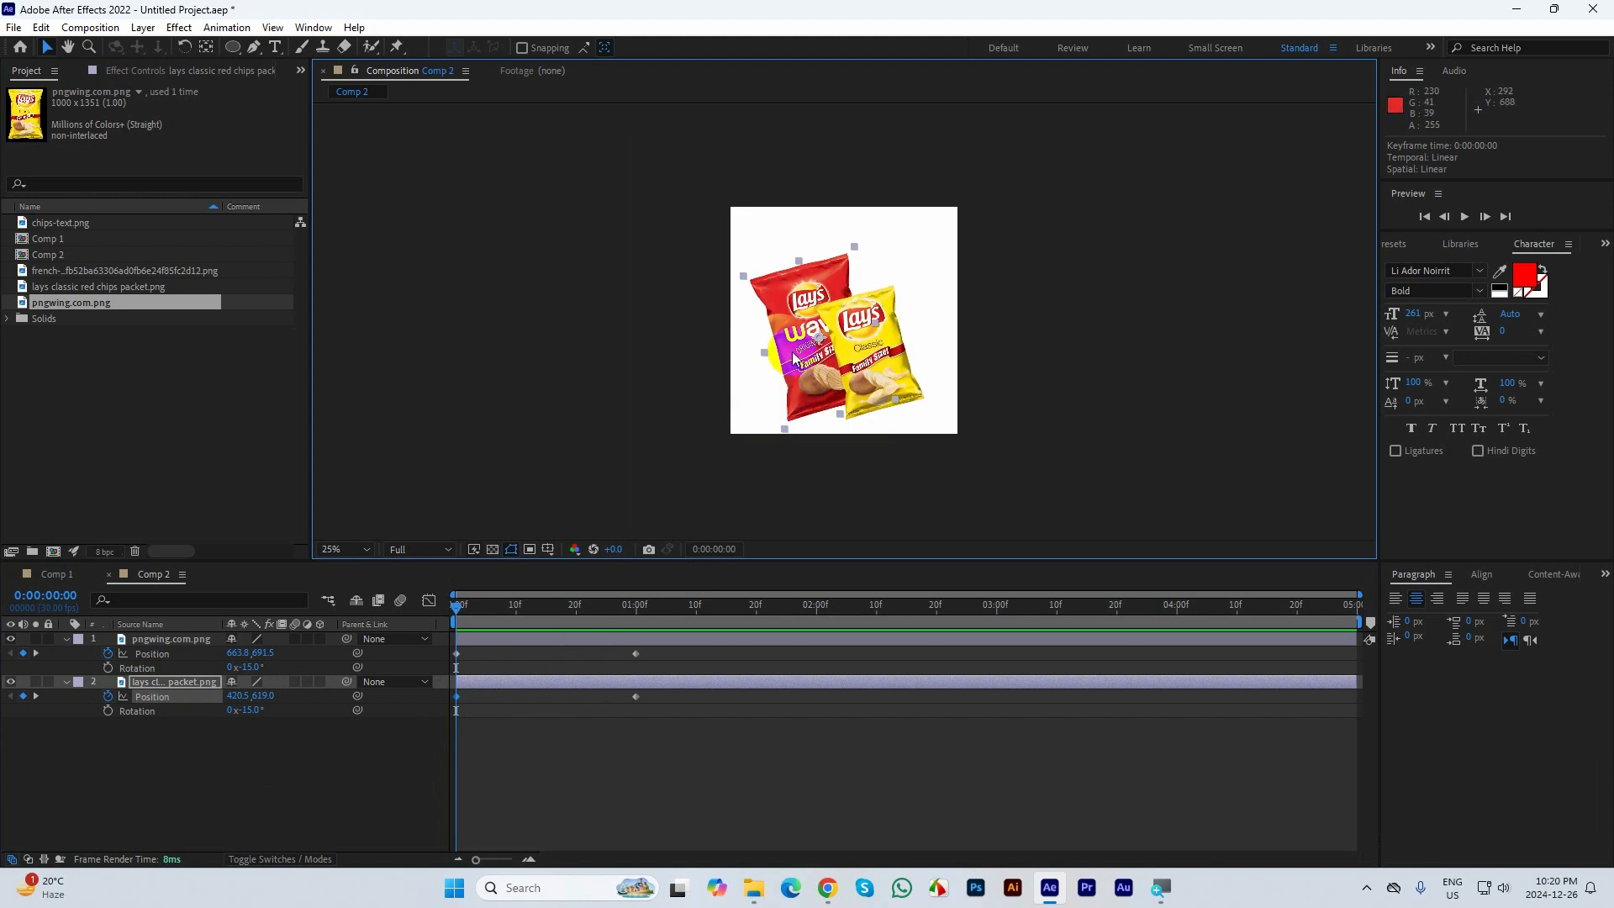
drag(793, 357, 643, 477)
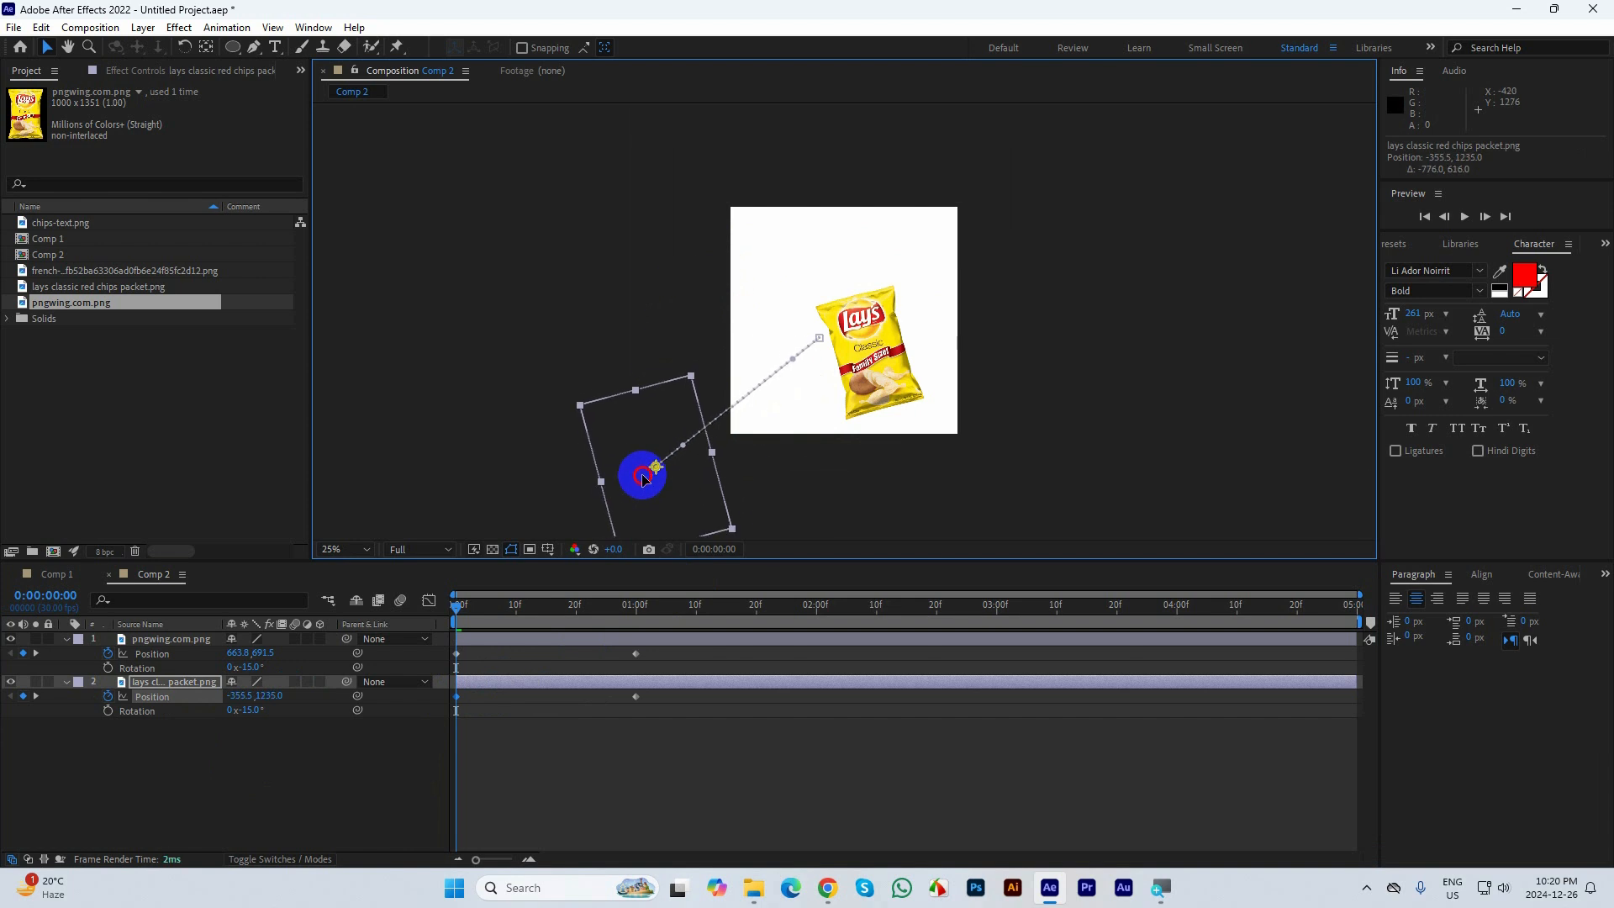
click(248, 667)
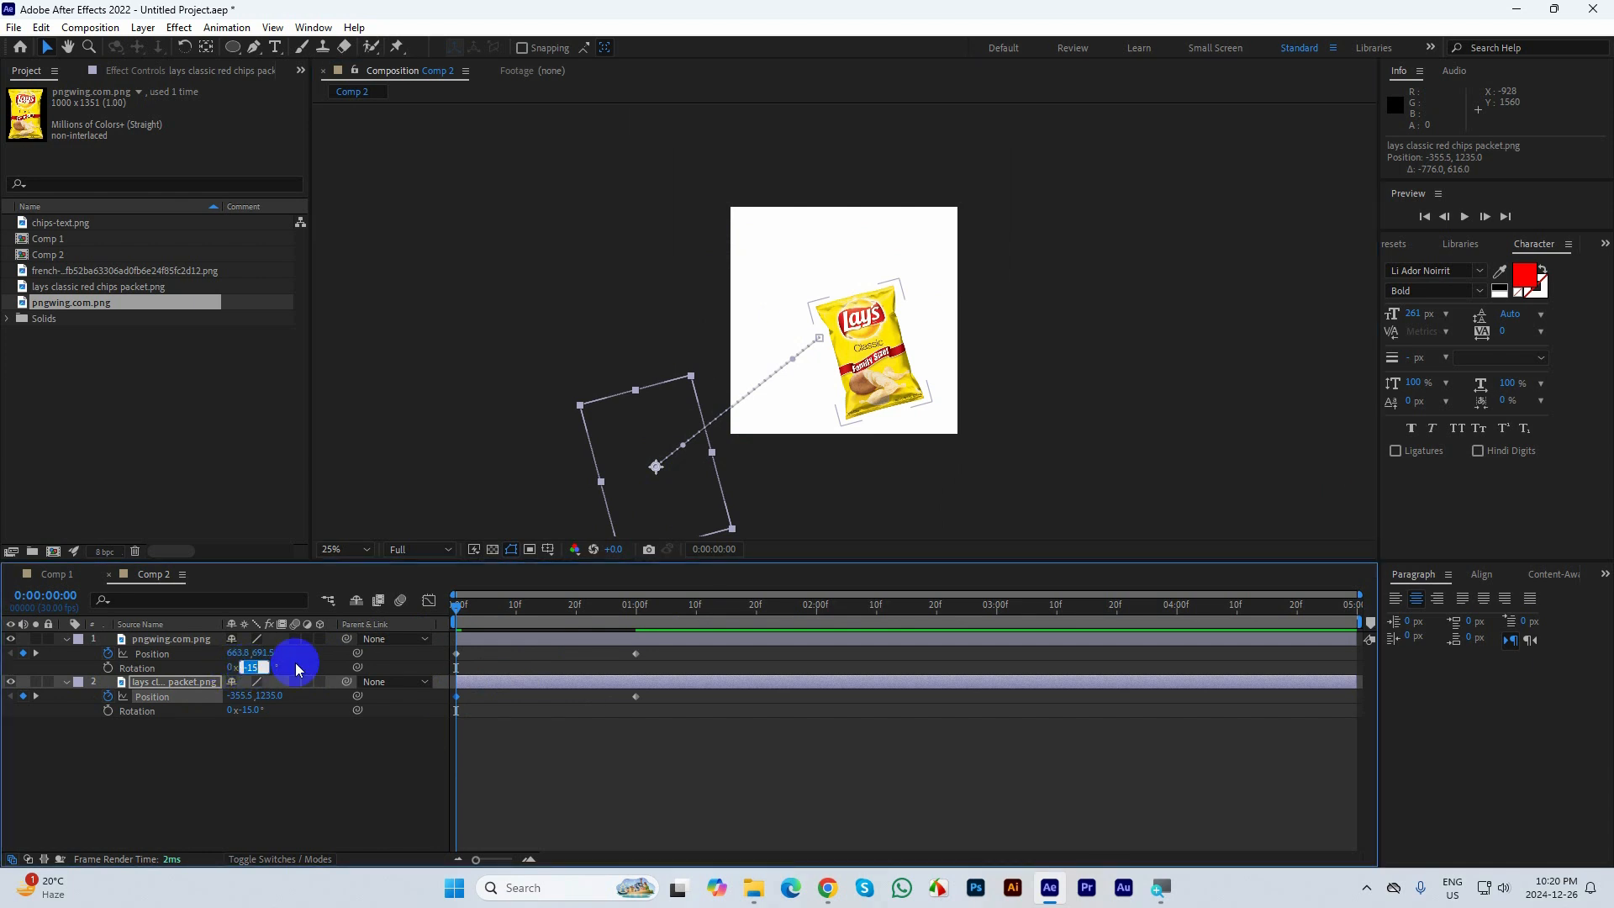
text(0)
key(Return)
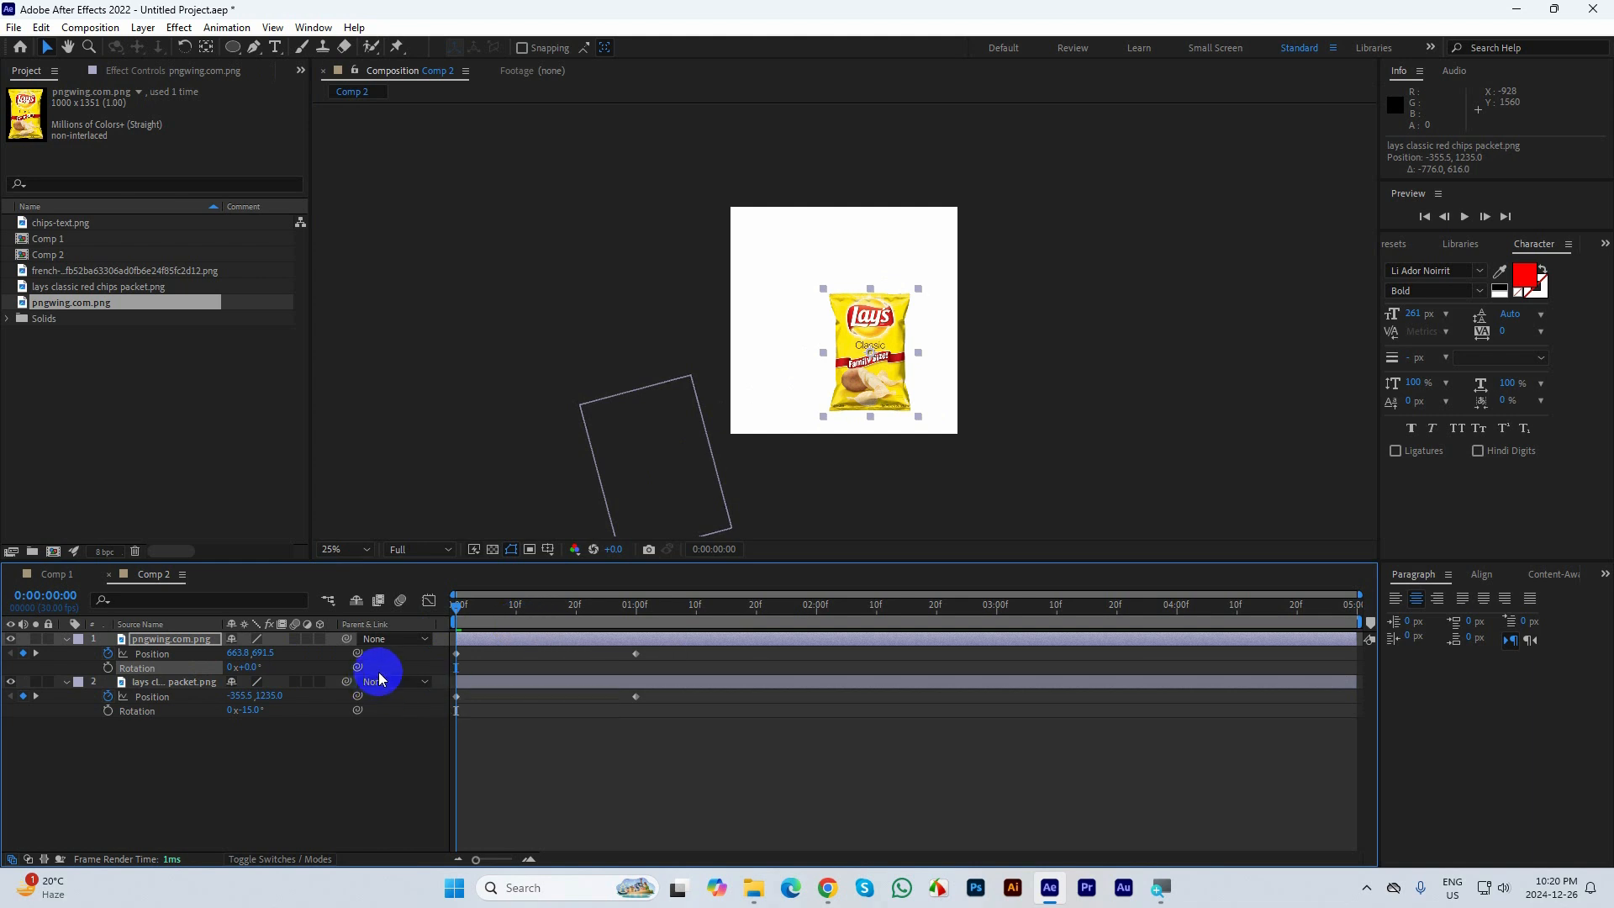
key(ctrl+z)
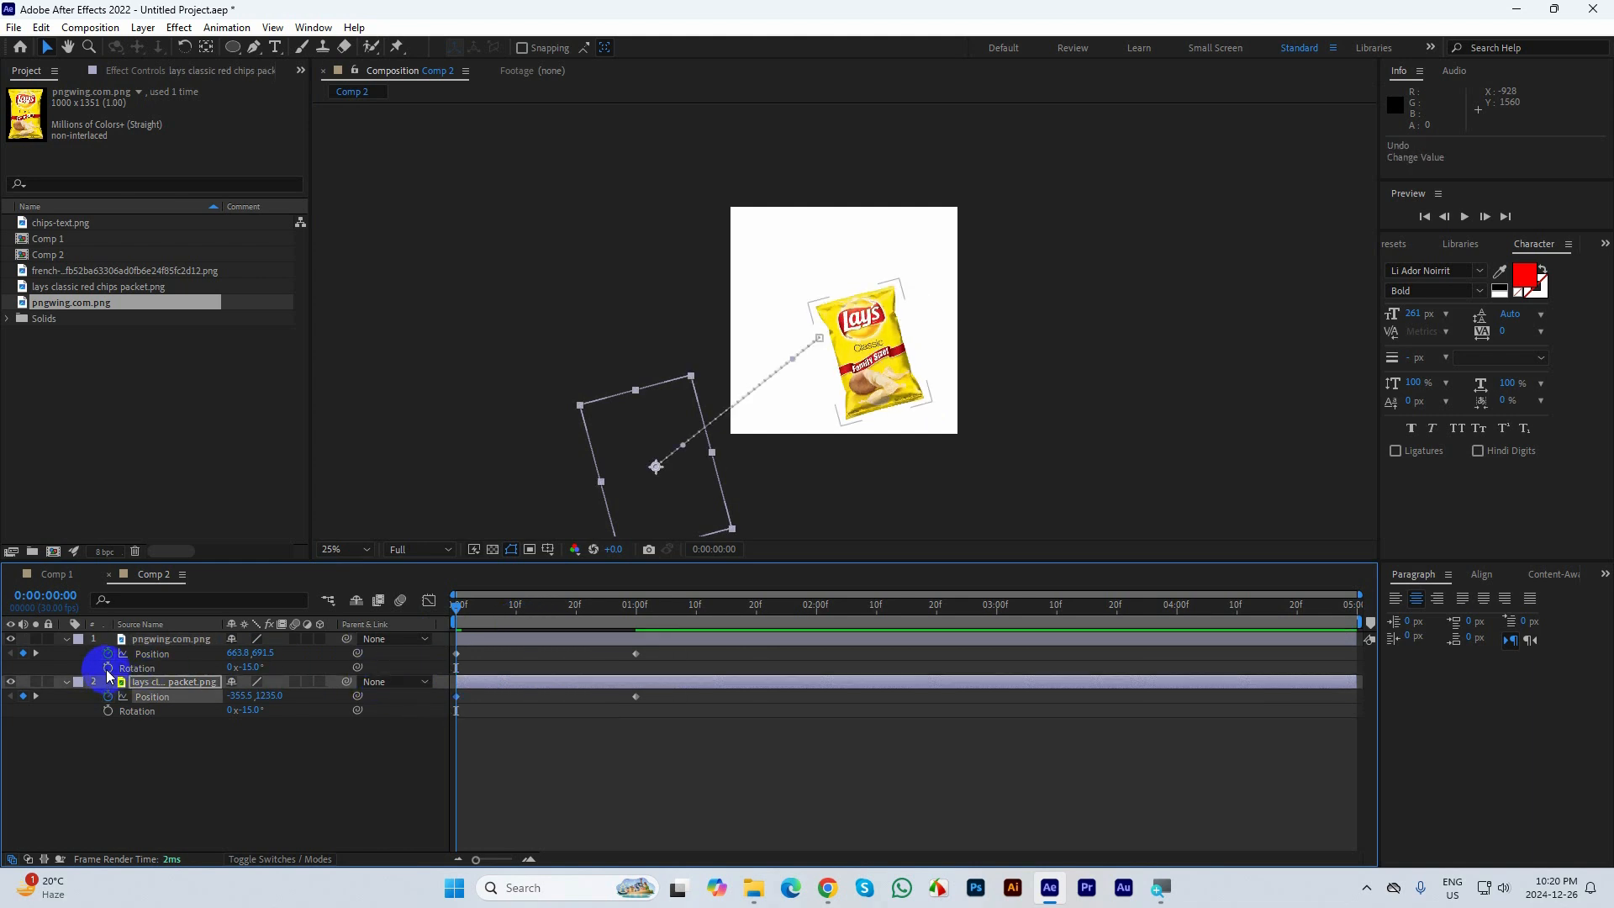
Add Rotation keyframes to both packets at the first frame and at one second
click(107, 667)
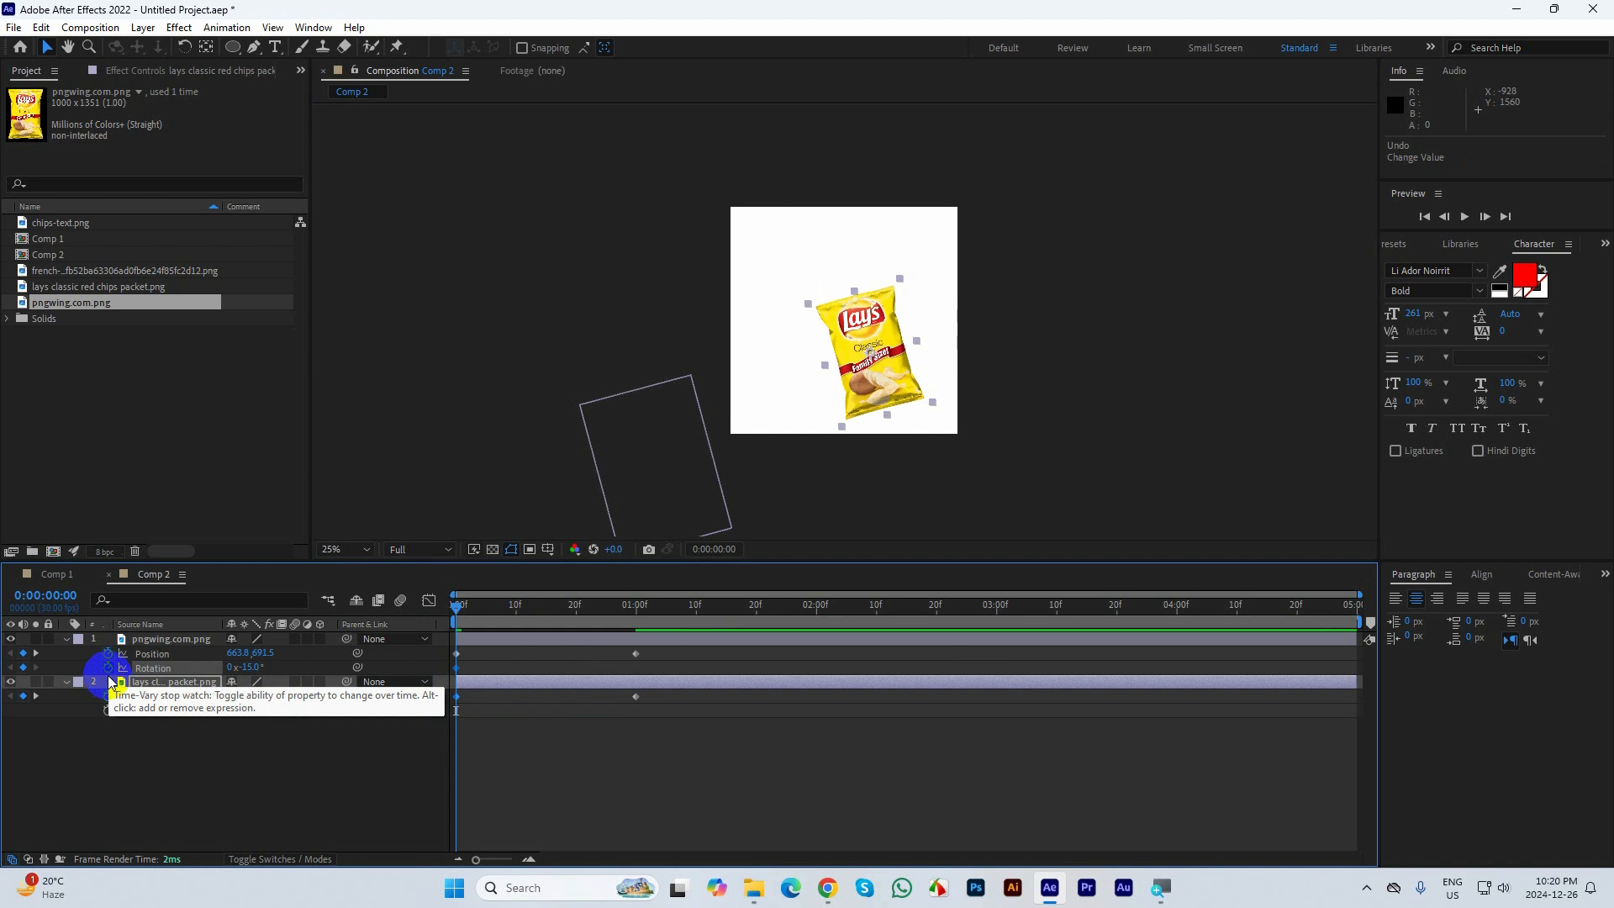
click(108, 710)
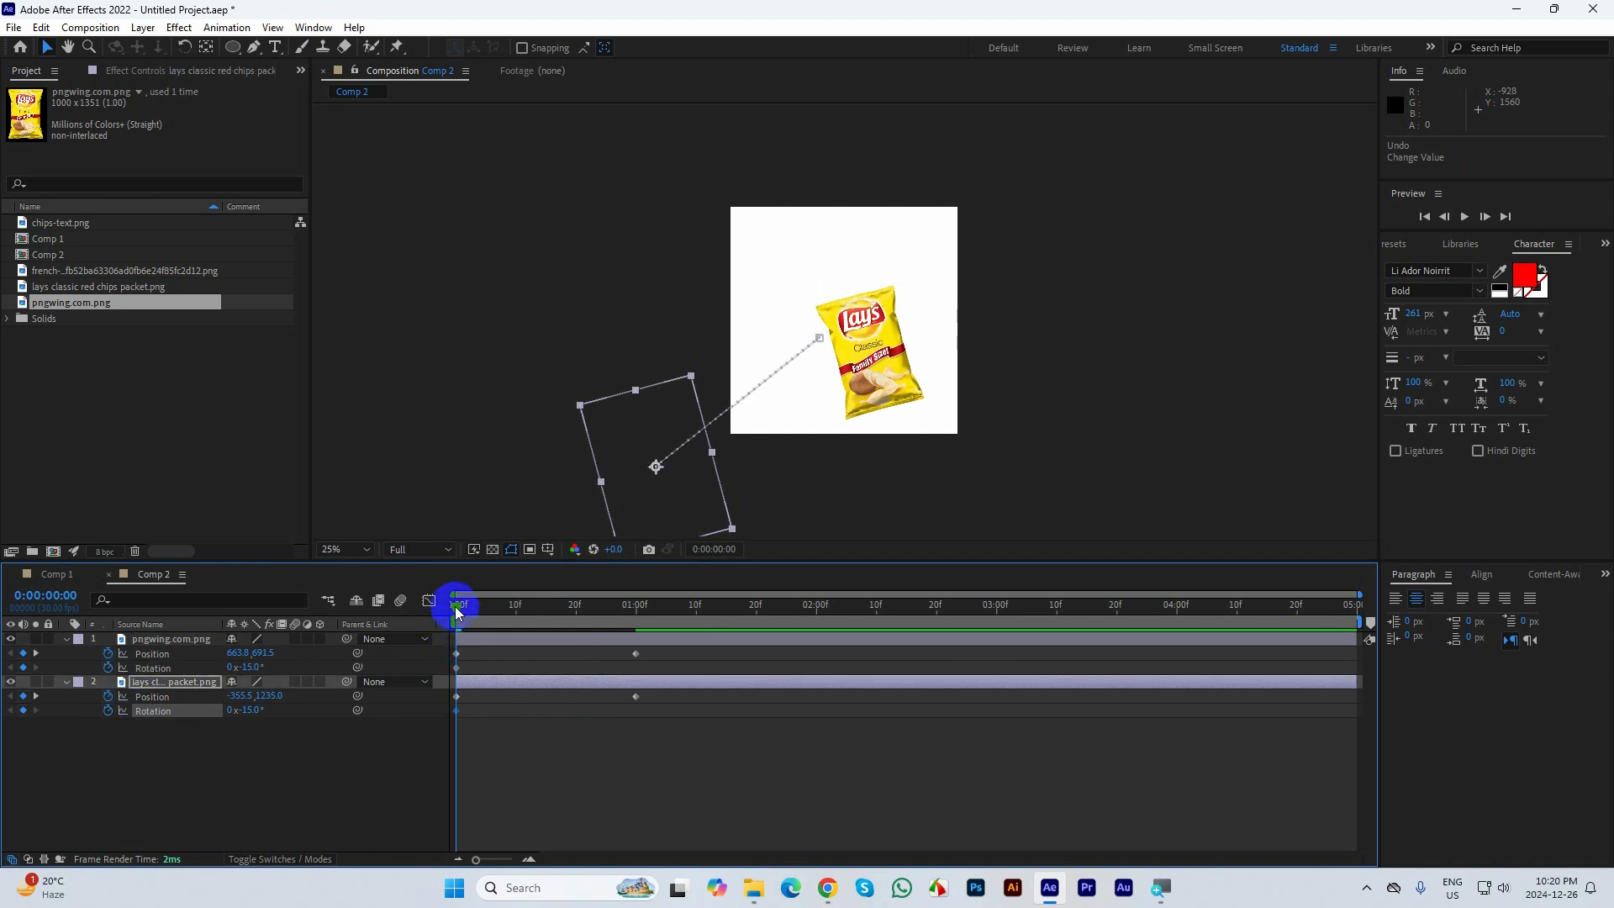
drag(456, 606, 637, 624)
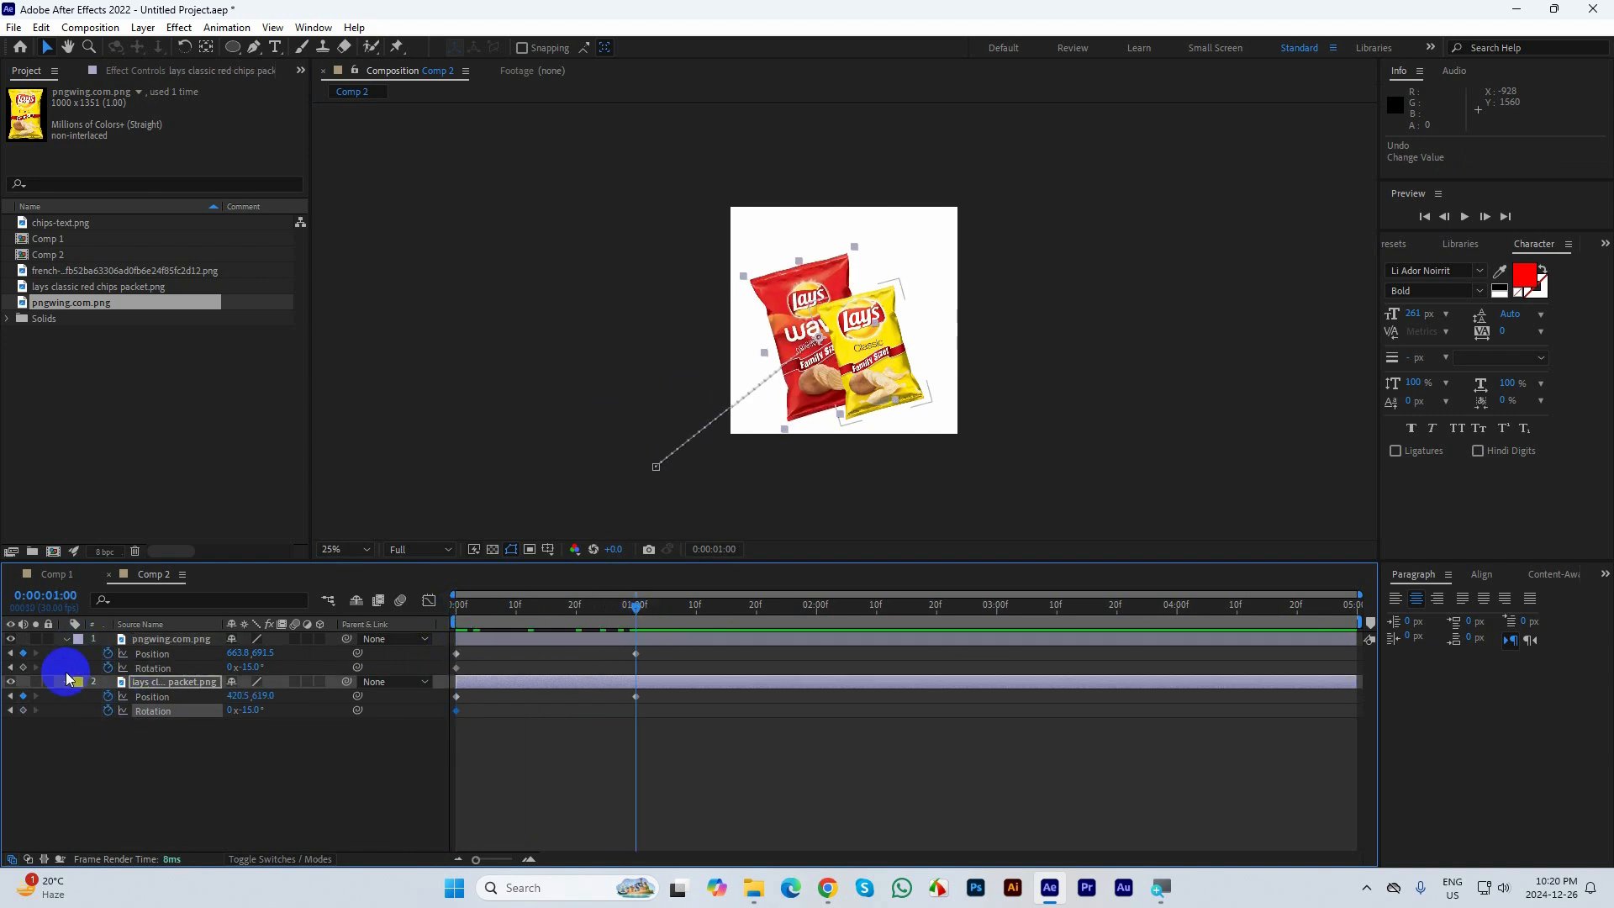
click(24, 668)
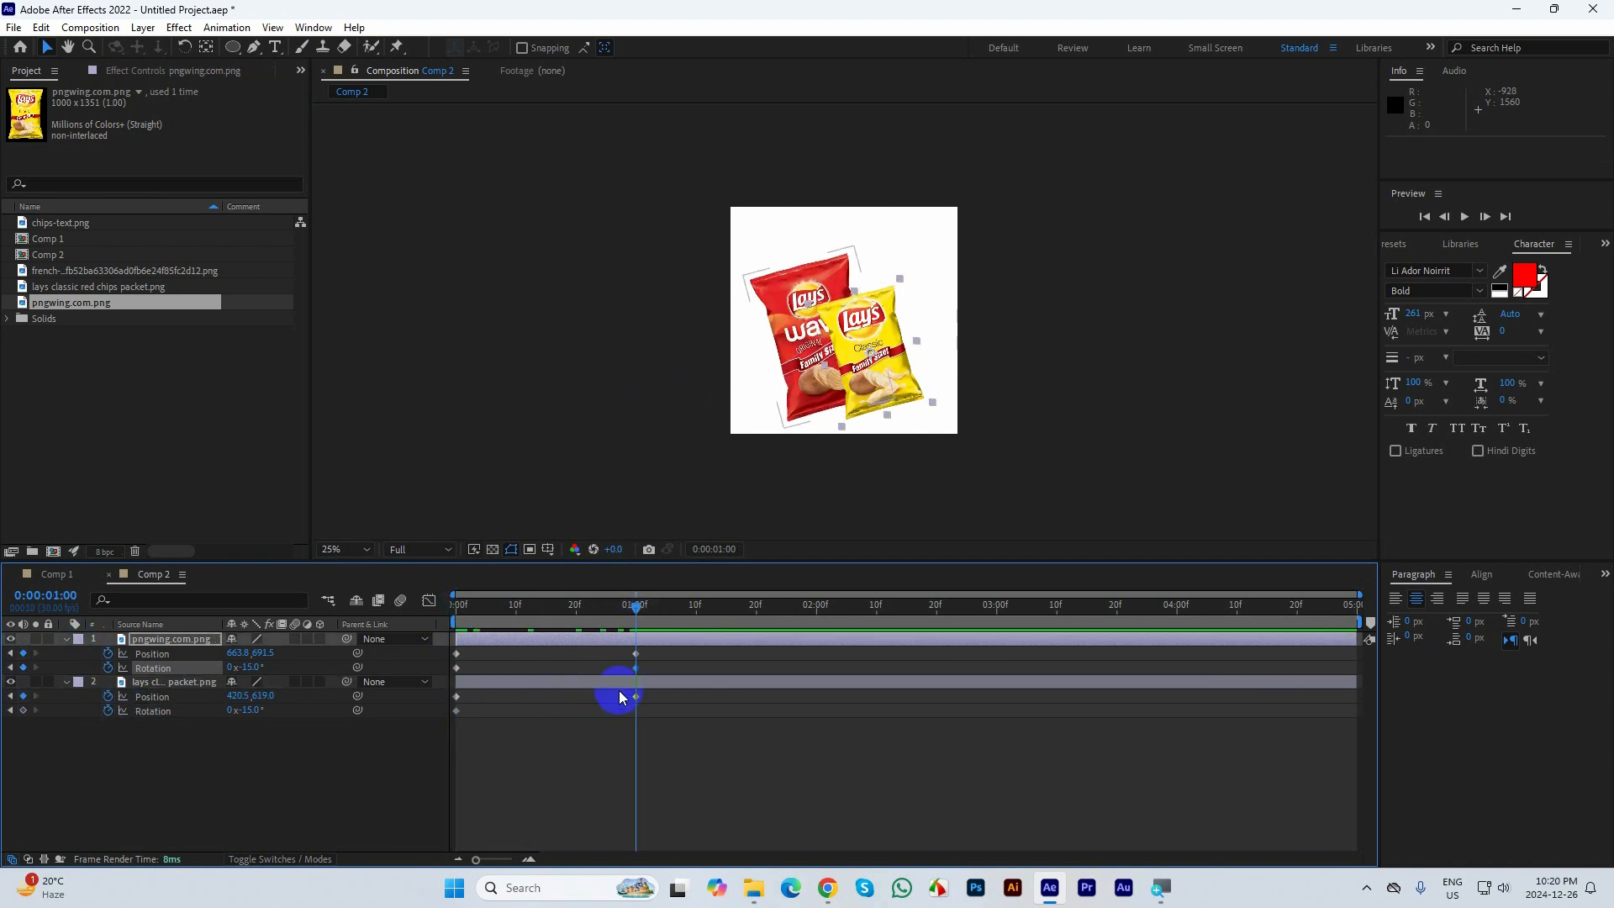
click(23, 710)
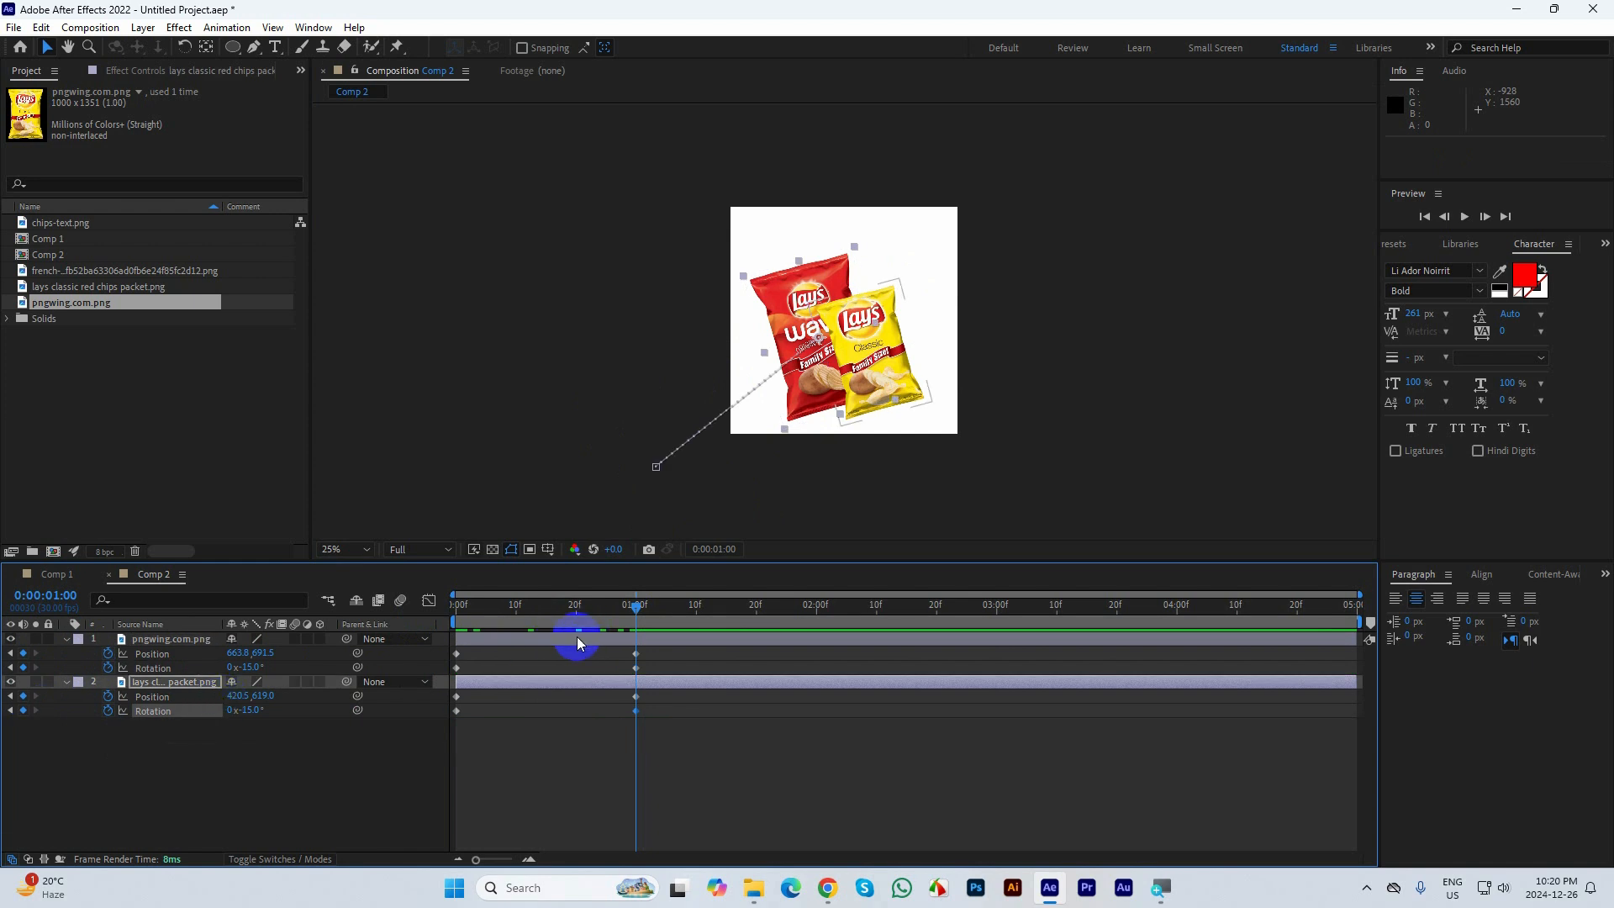
Set the rotation of both packets to 0° at the first frame
drag(475, 604, 431, 604)
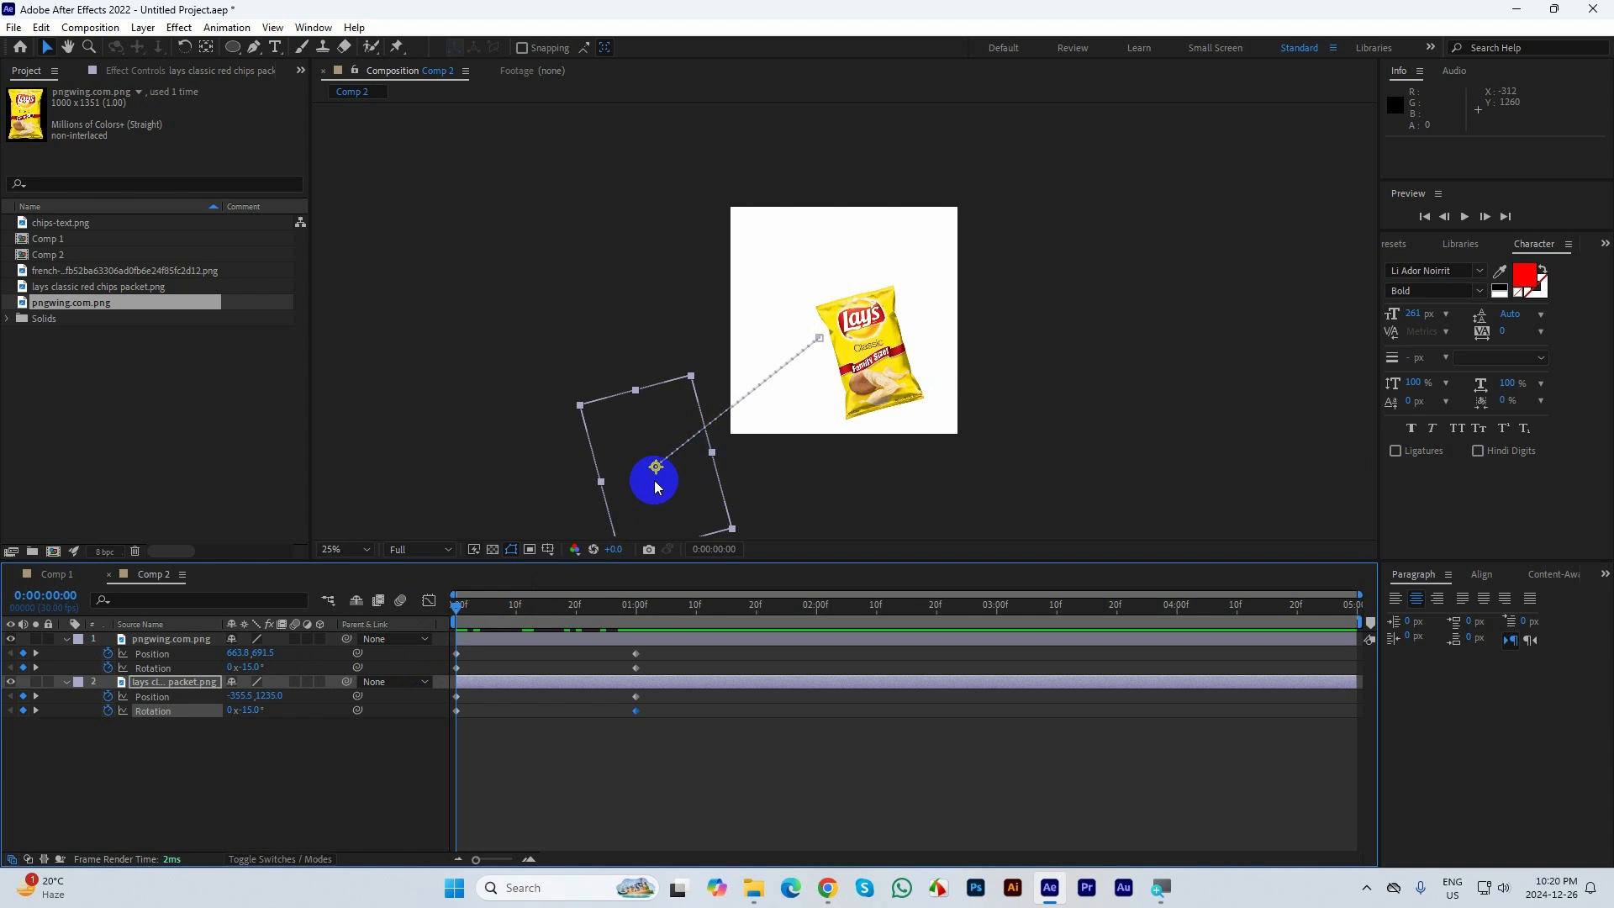
click(248, 671)
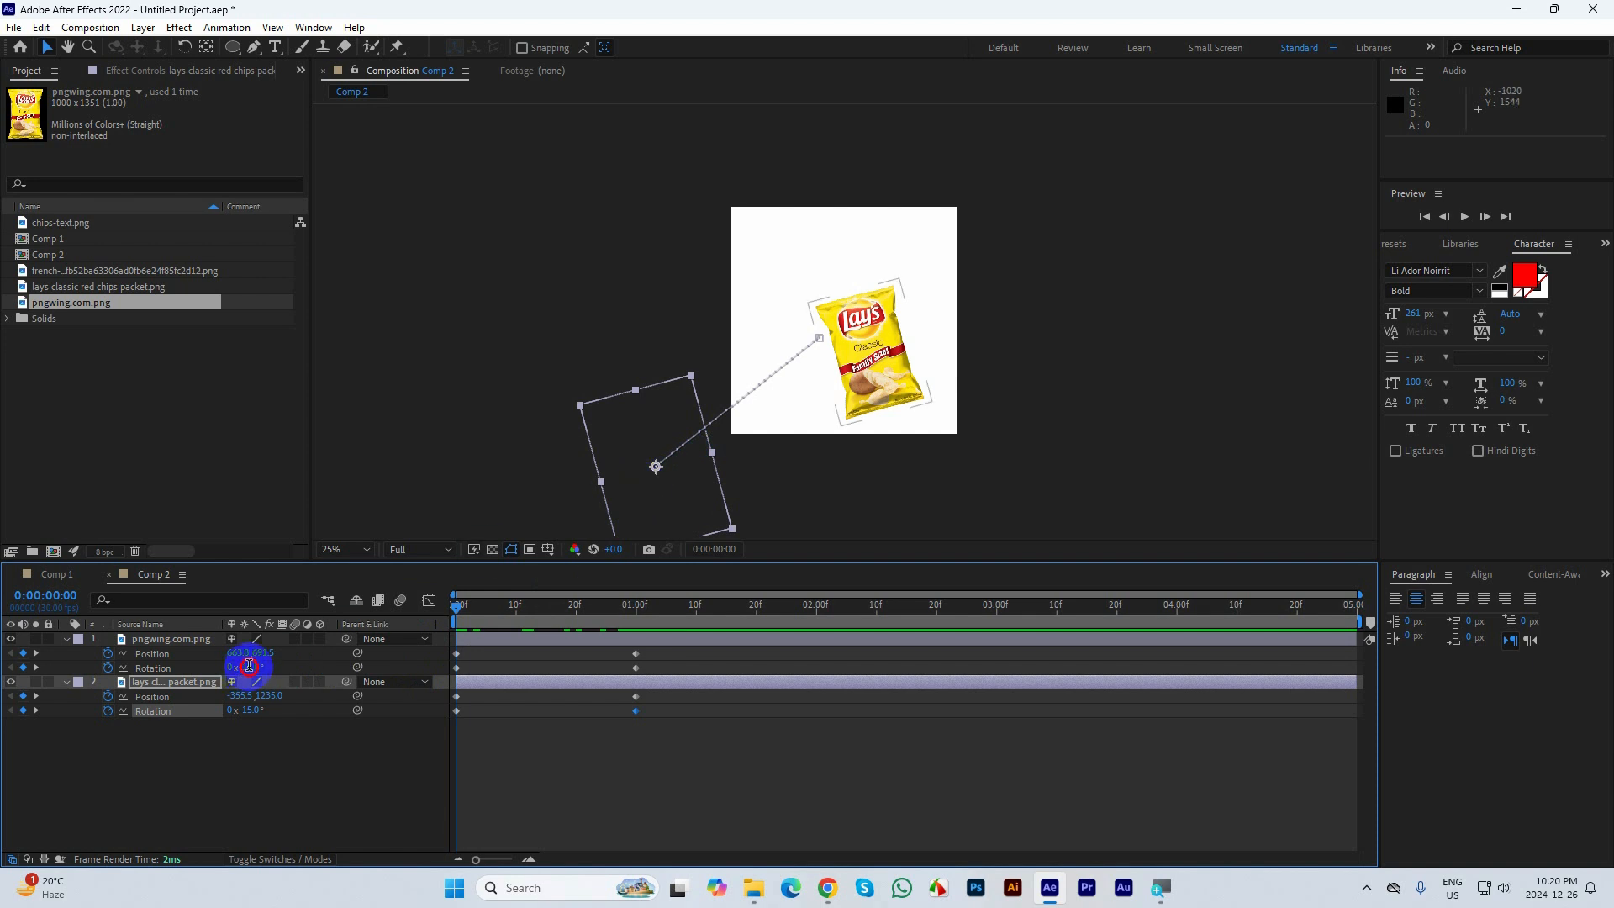
text(0)
key(Return)
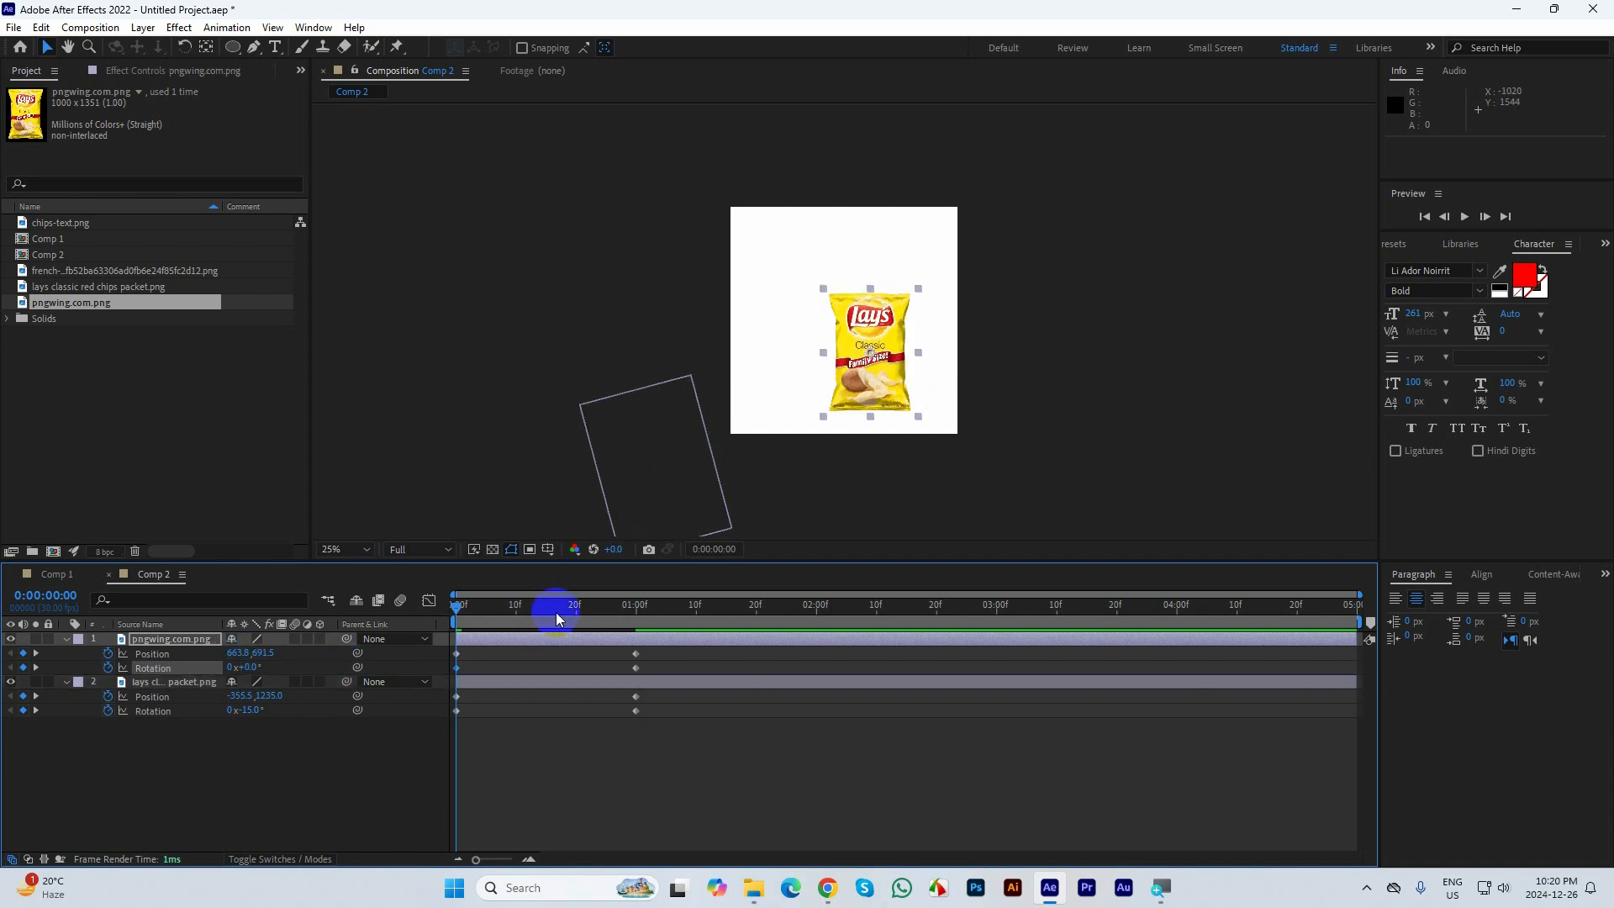
click(456, 710)
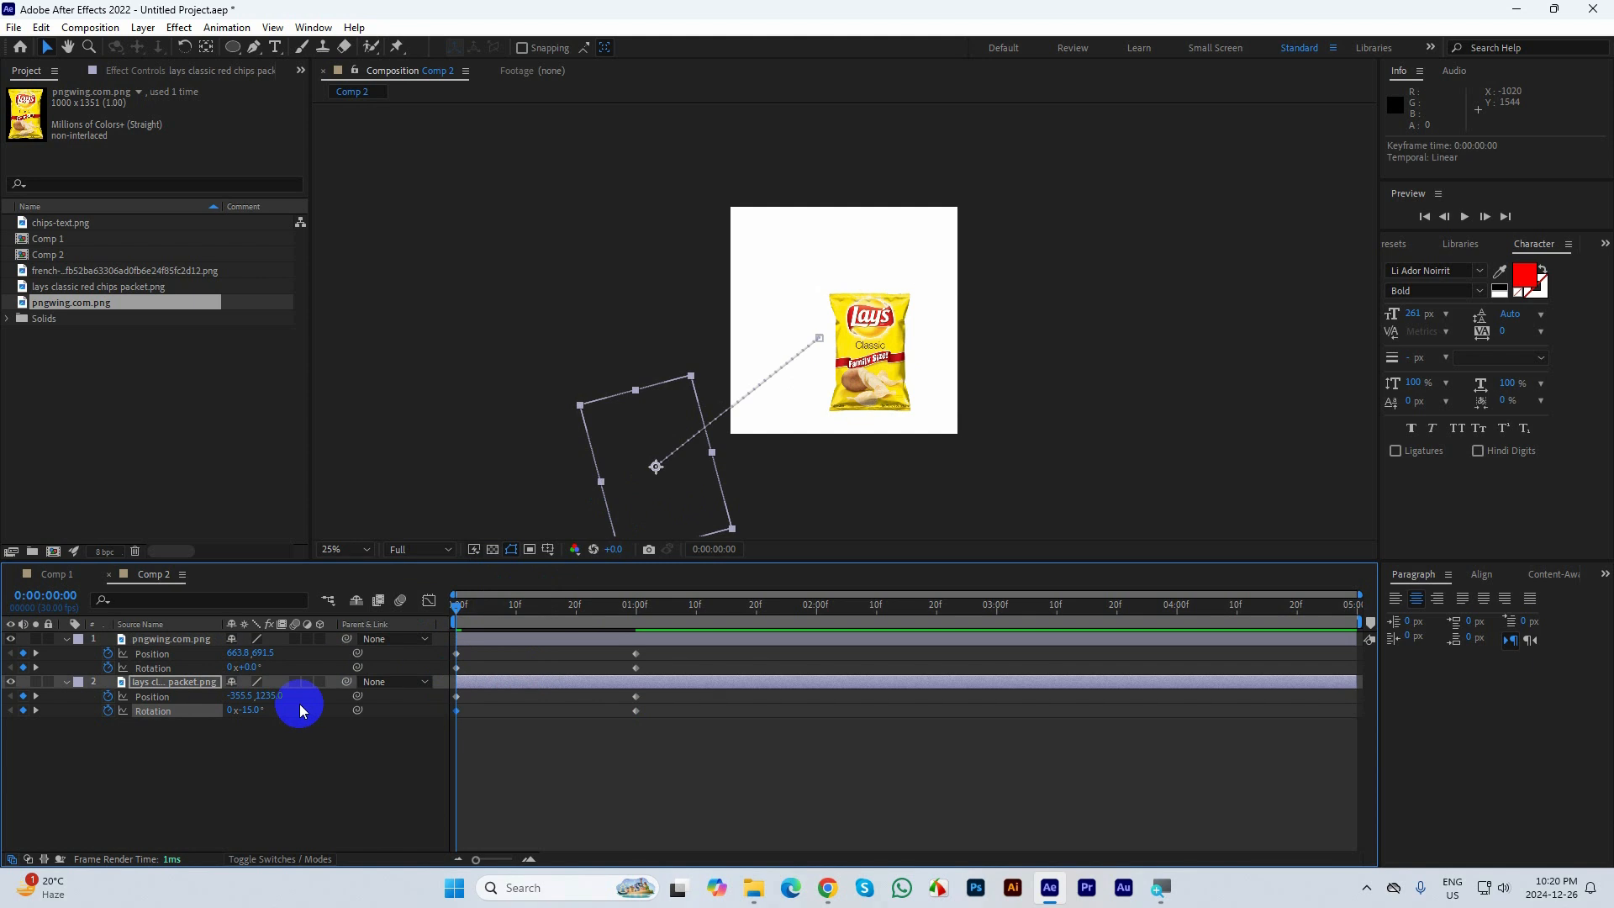
click(253, 710)
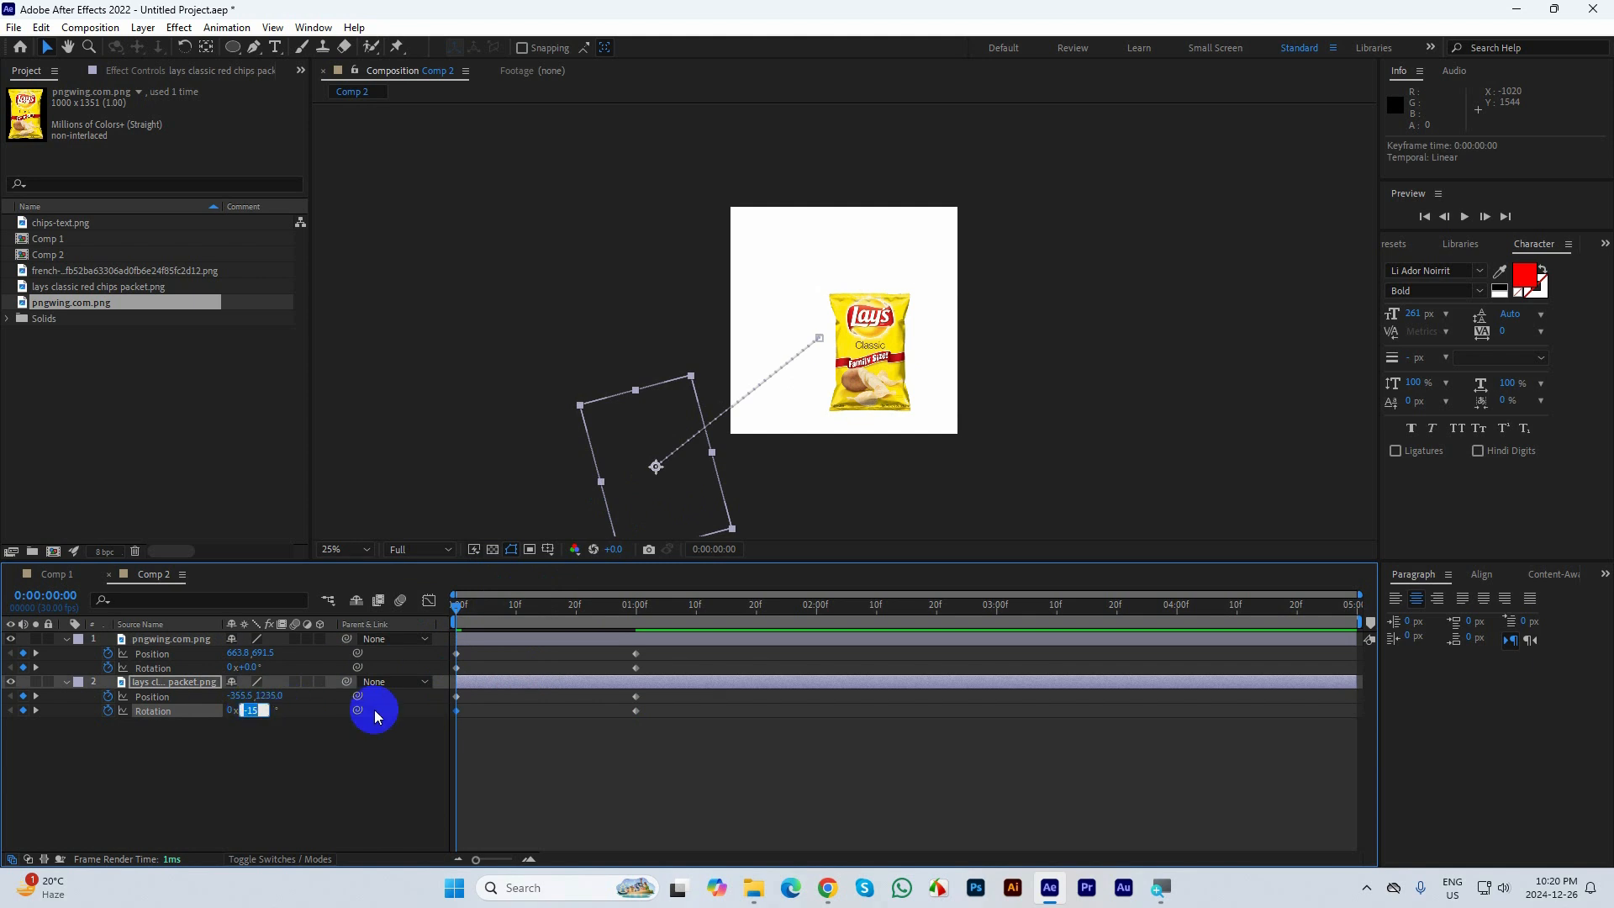
text(0)
key(Return)
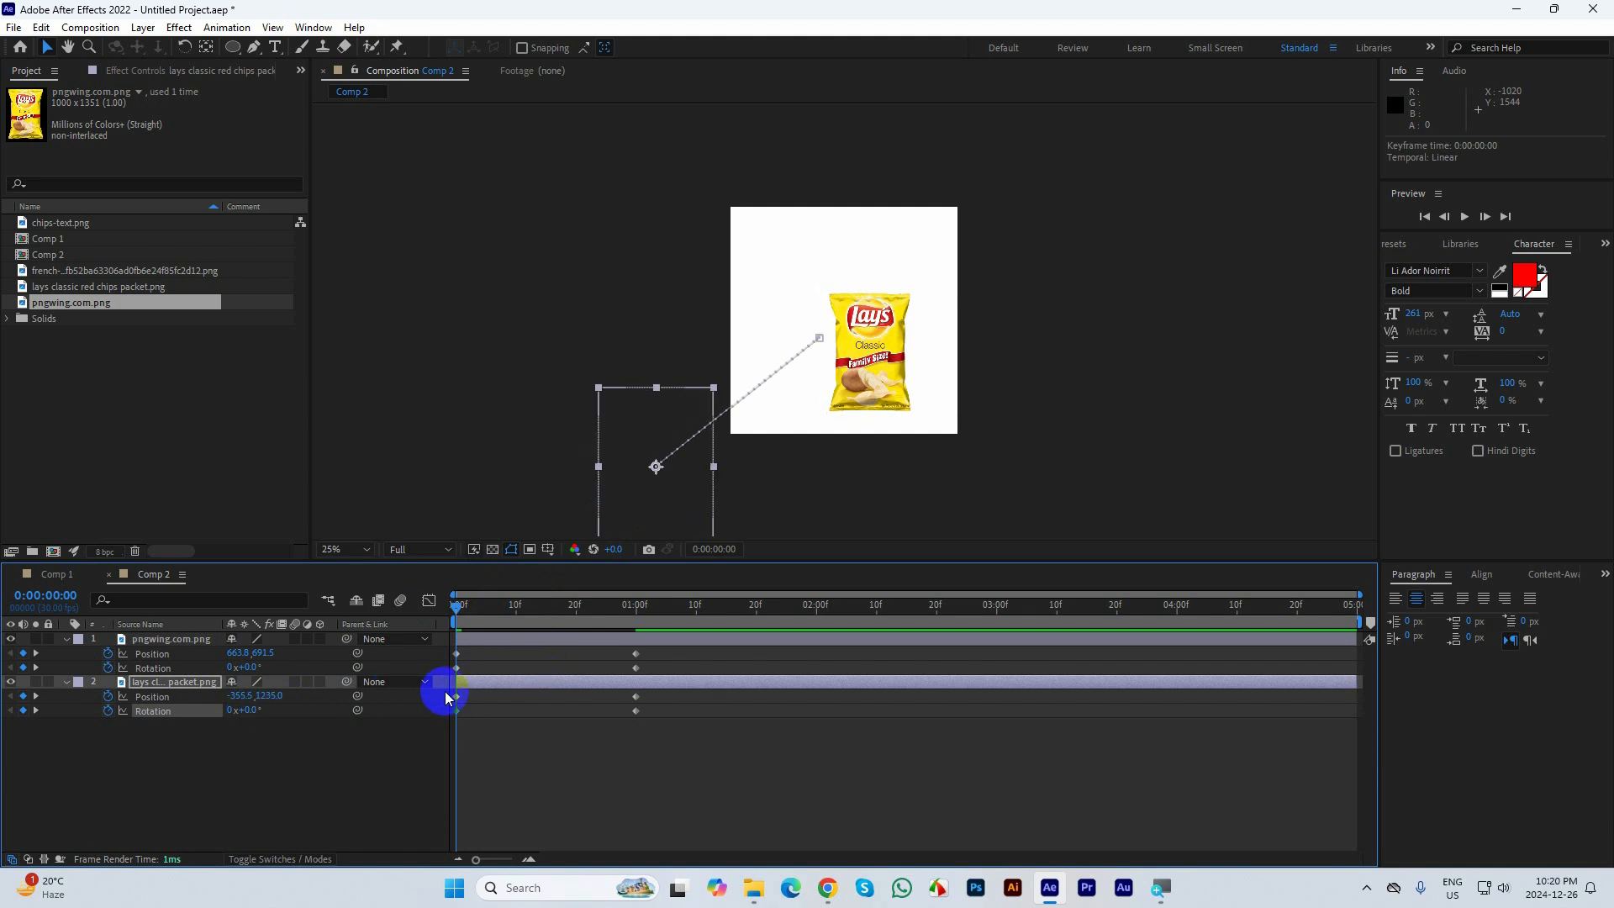
At the first frame, move the yellow packet outside the canvas, down and right to about 1380, 1291.5, and preview the motion
click(904, 365)
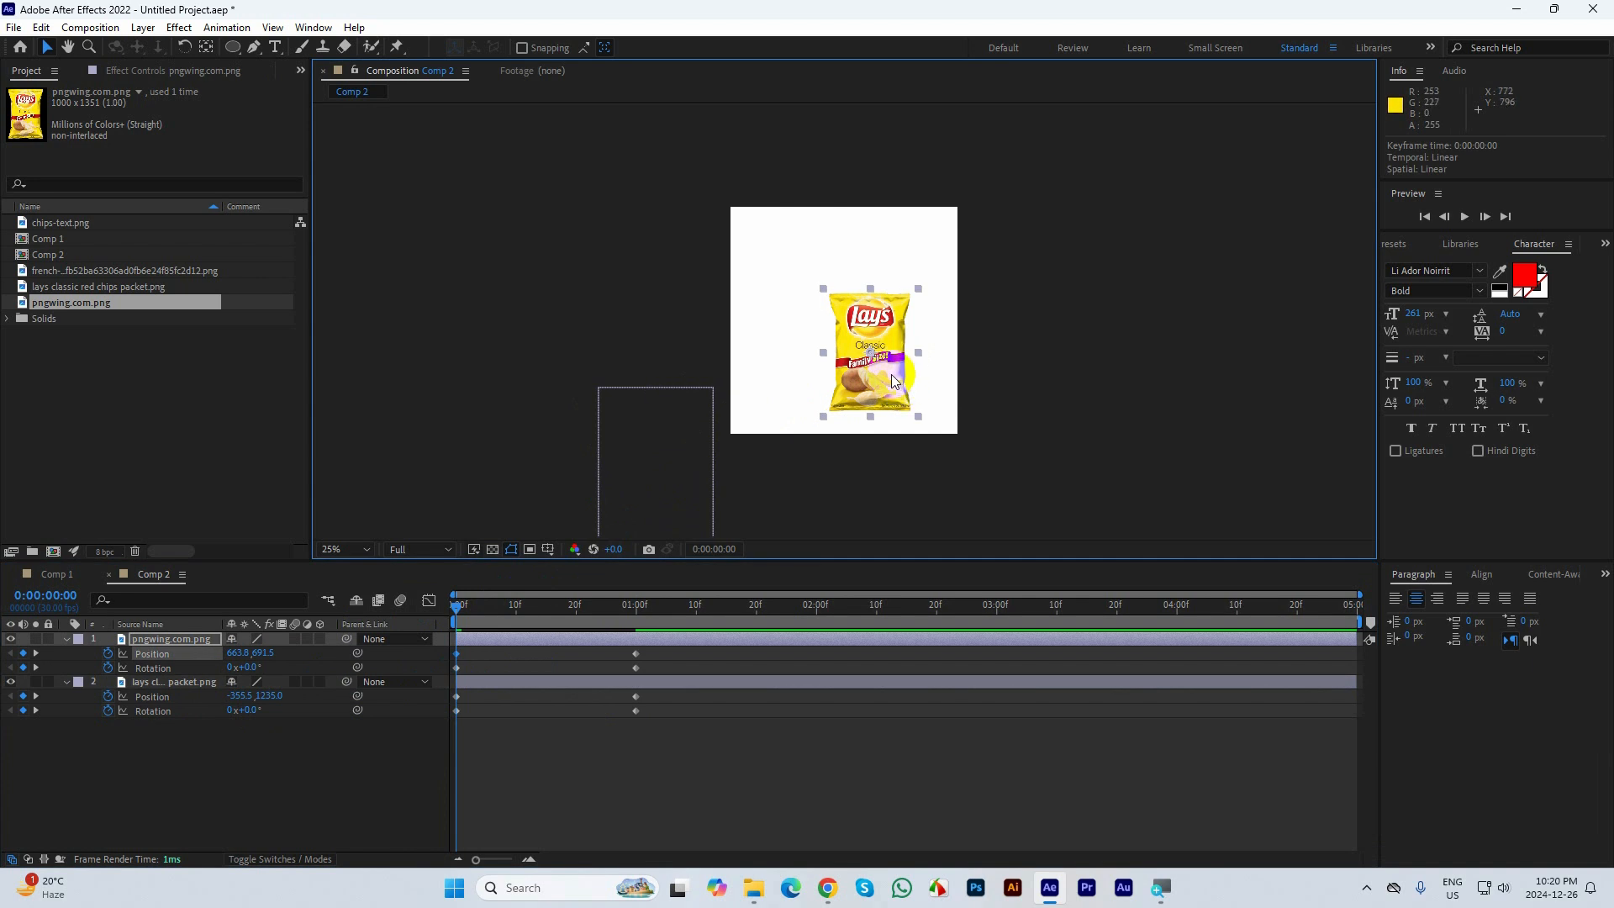
drag(895, 378, 1036, 503)
key(space)
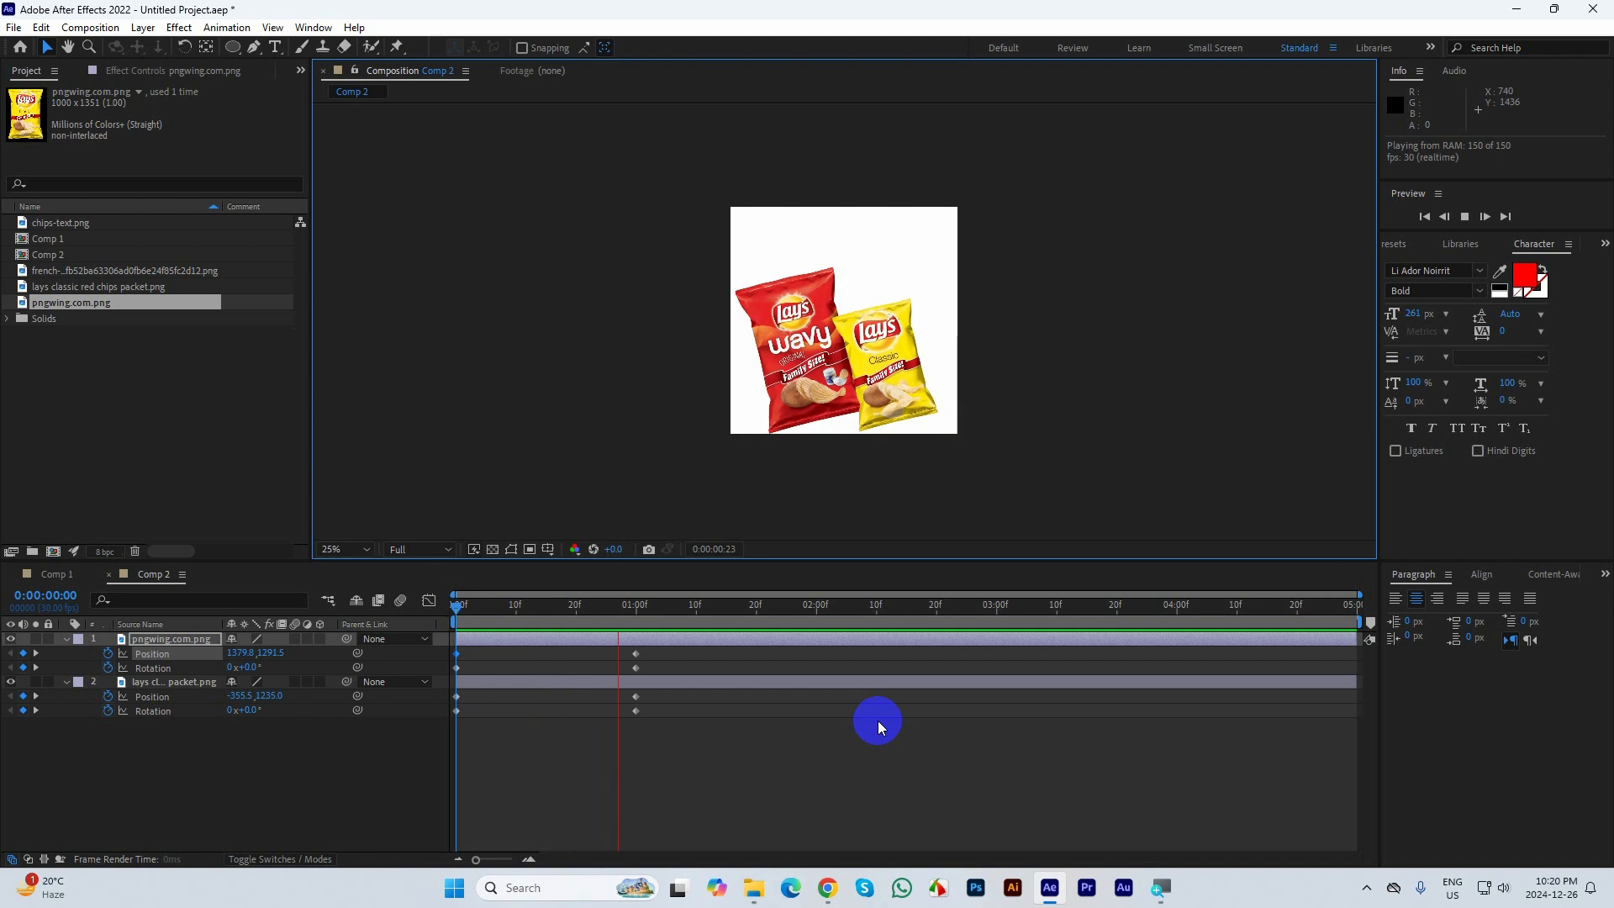
drag(714, 603, 448, 618)
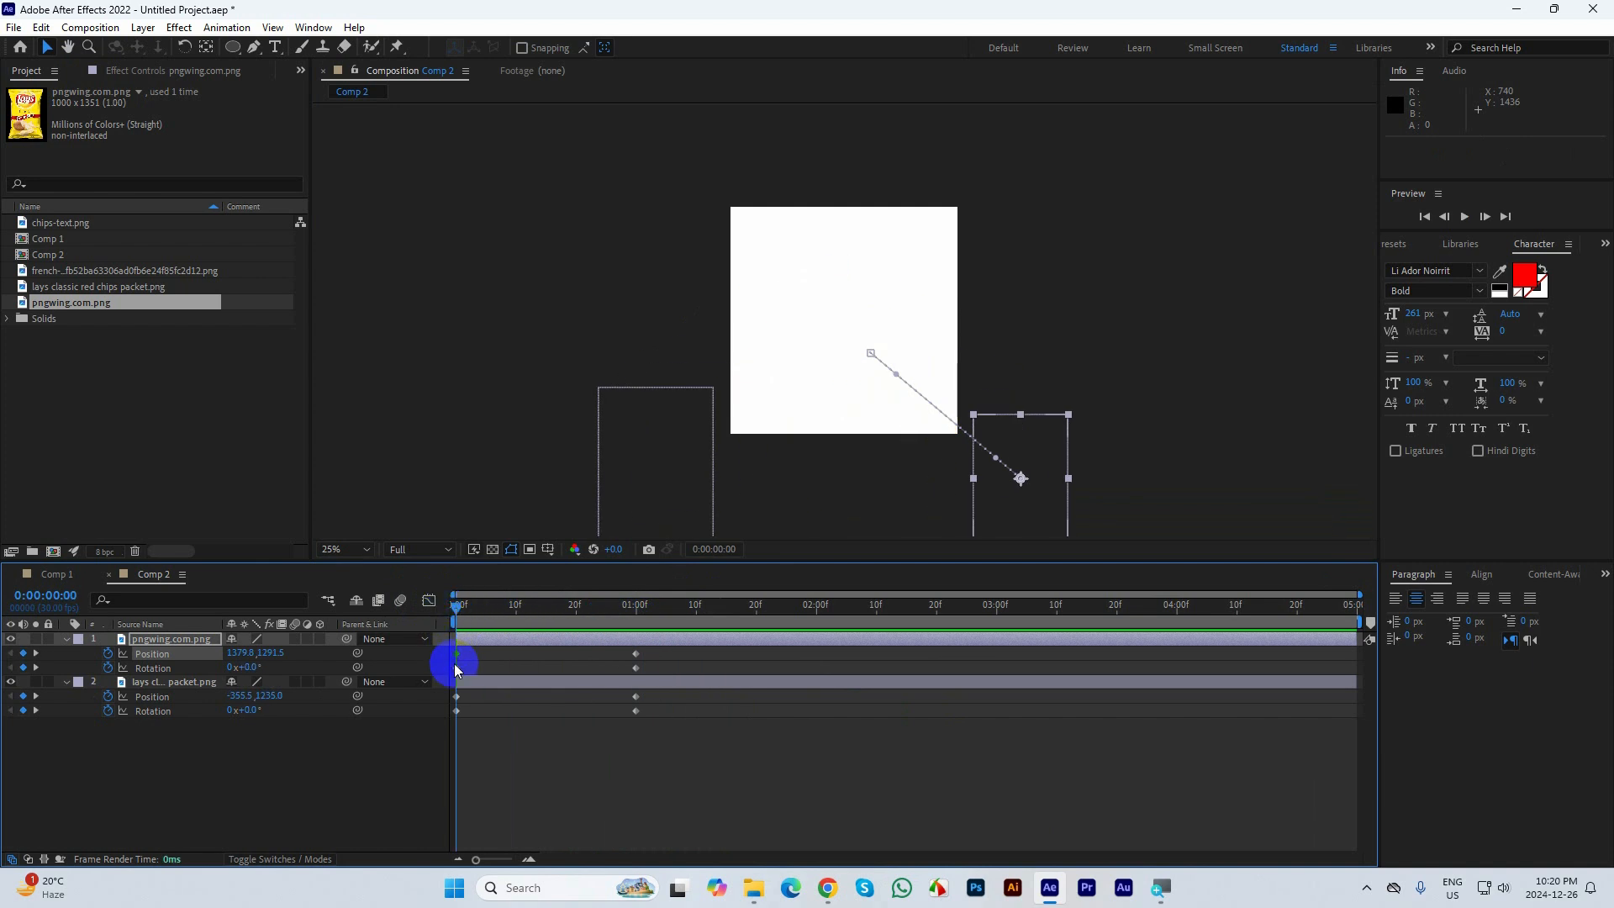
Set the rotation of both packets to 90° at the first frame
click(454, 663)
click(250, 668)
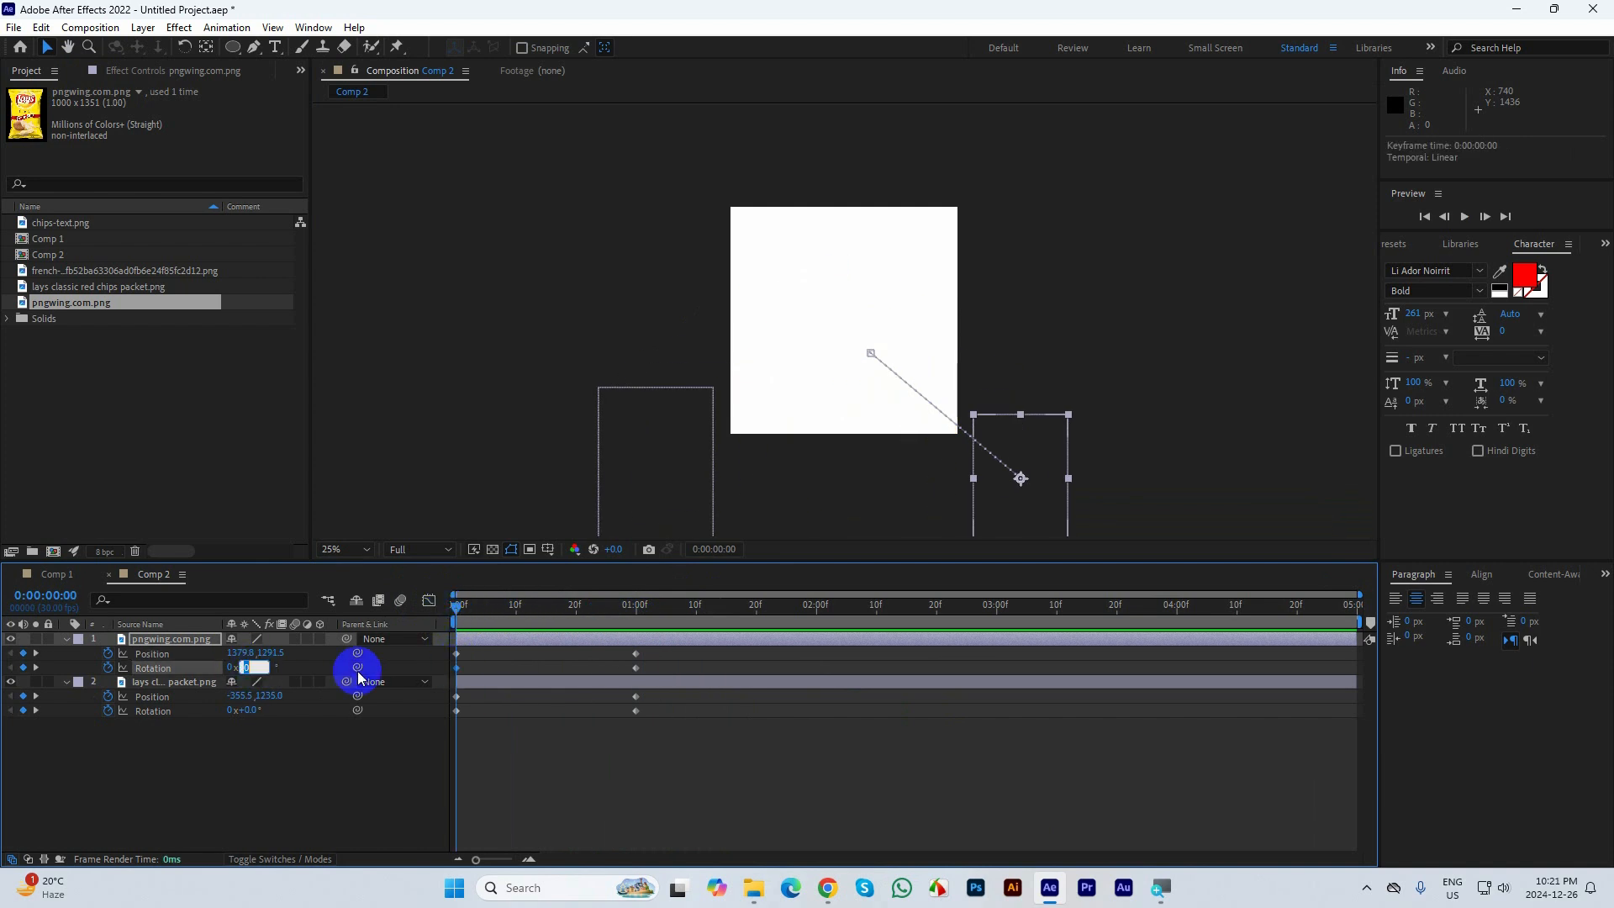
text(90)
key(Return)
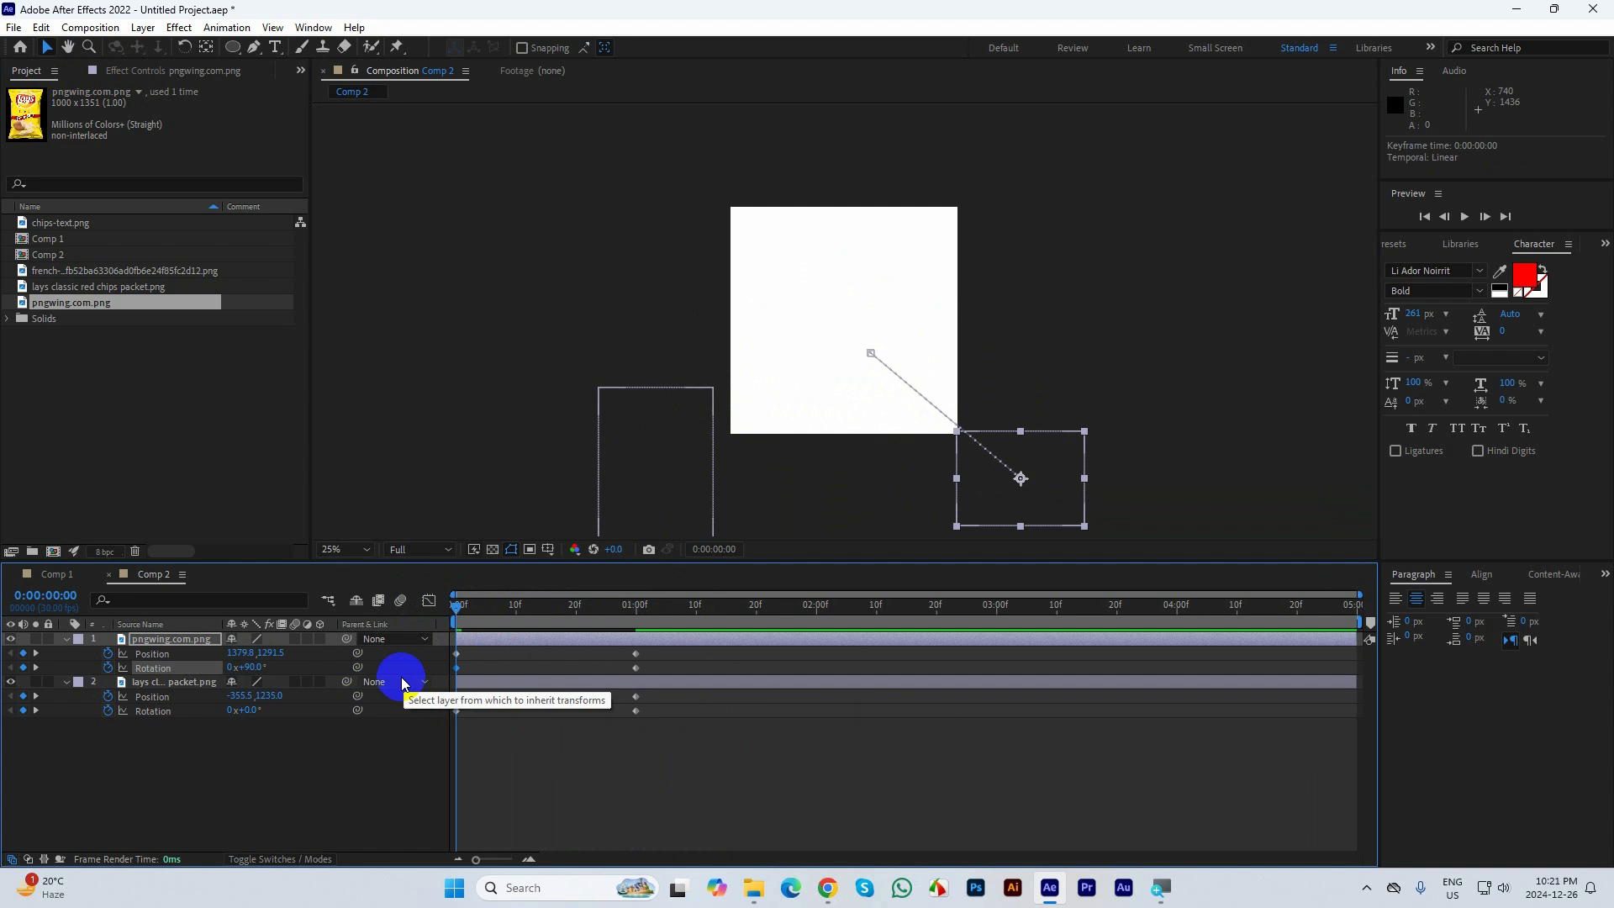
click(250, 713)
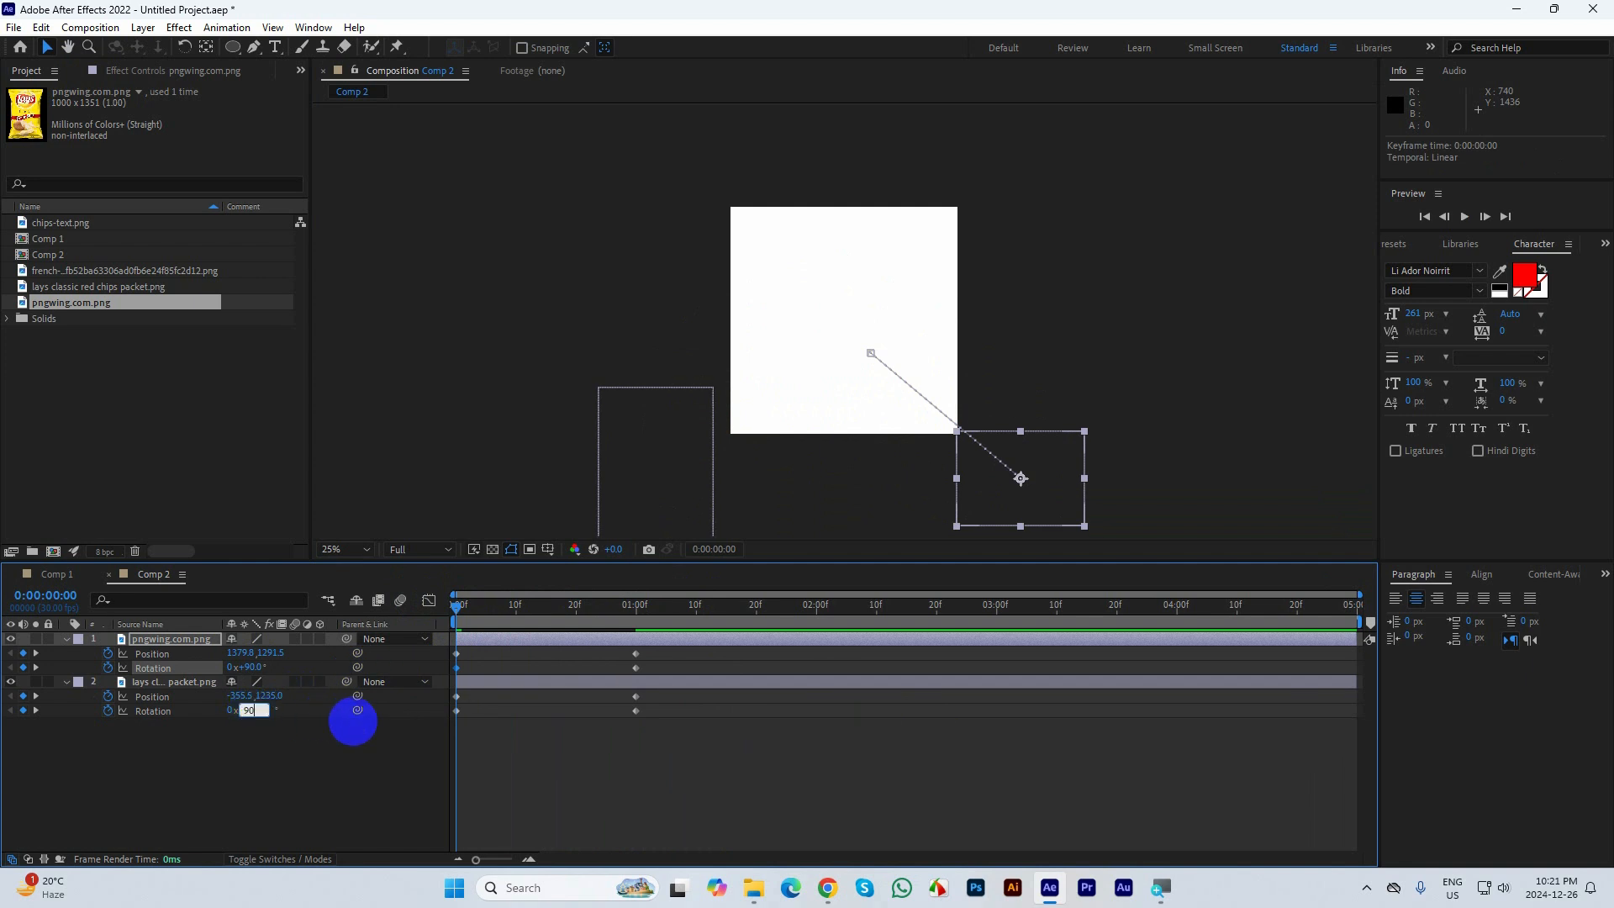
text(90)
key(Return)
Play back the composition from the start to examine how both packets slide in and rotate
key(space)
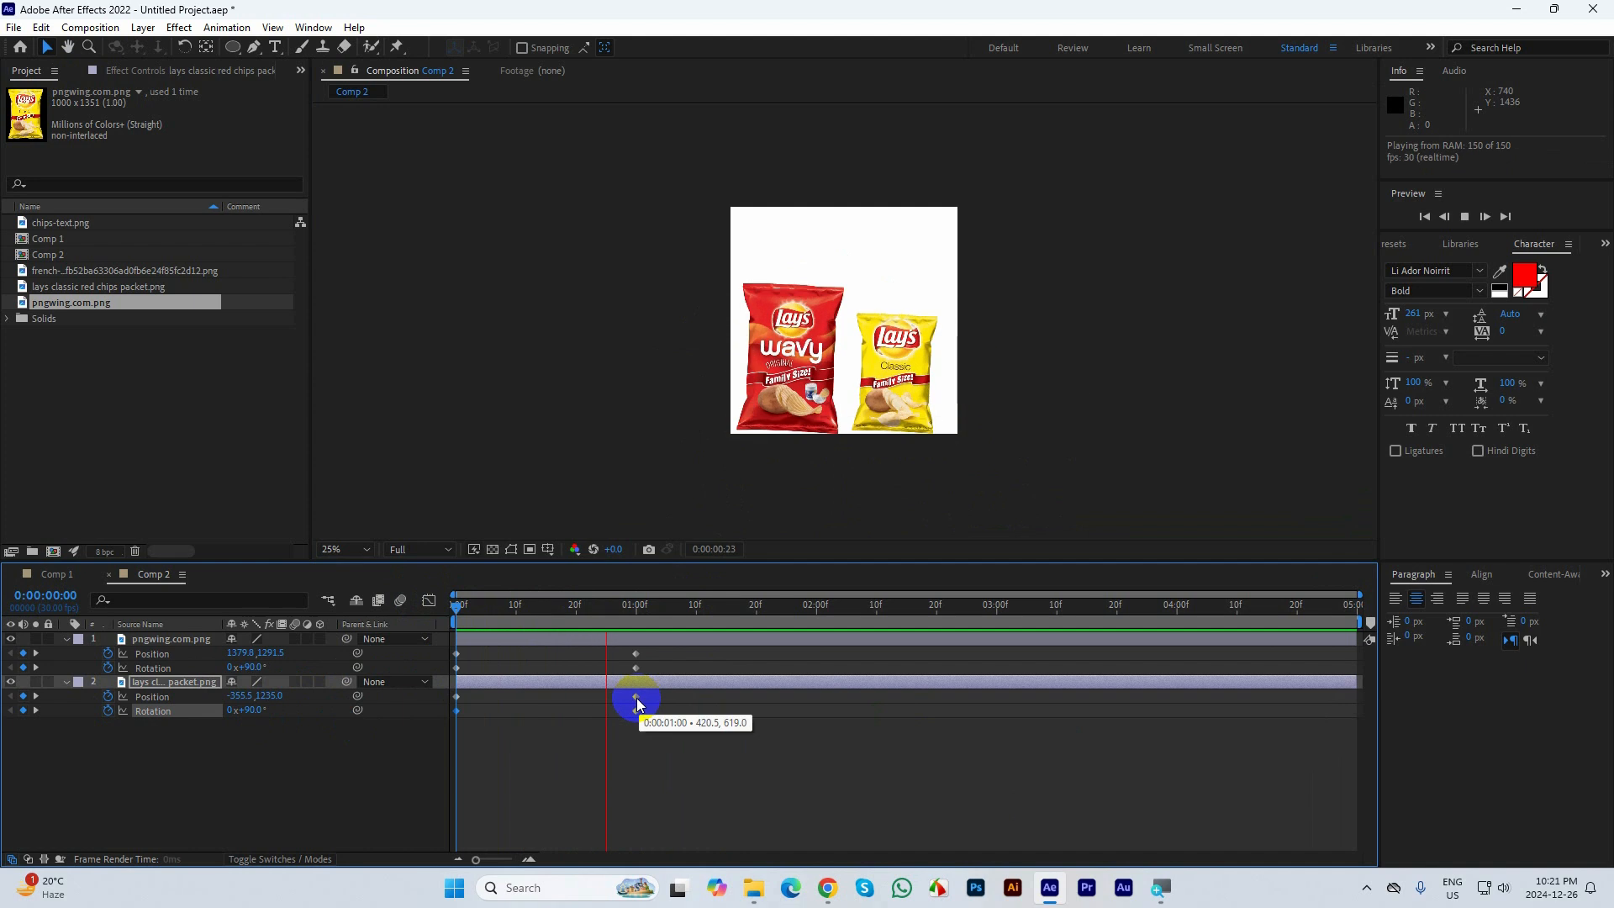
drag(731, 609, 435, 652)
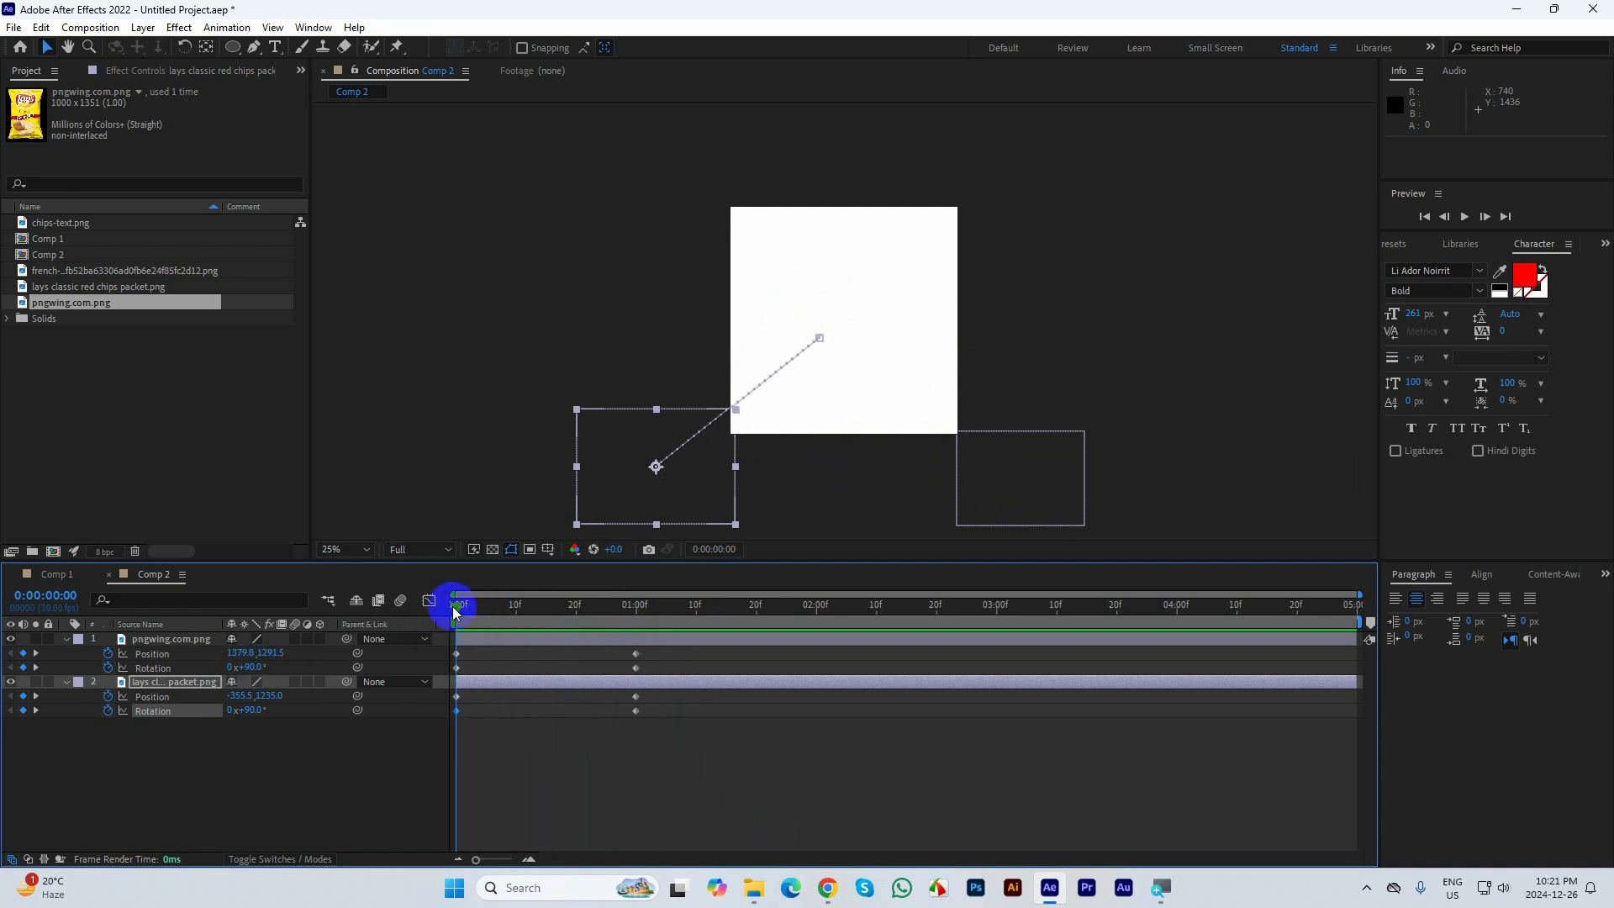
drag(452, 607, 407, 632)
scroll(840, 329, up, 2)
key(space)
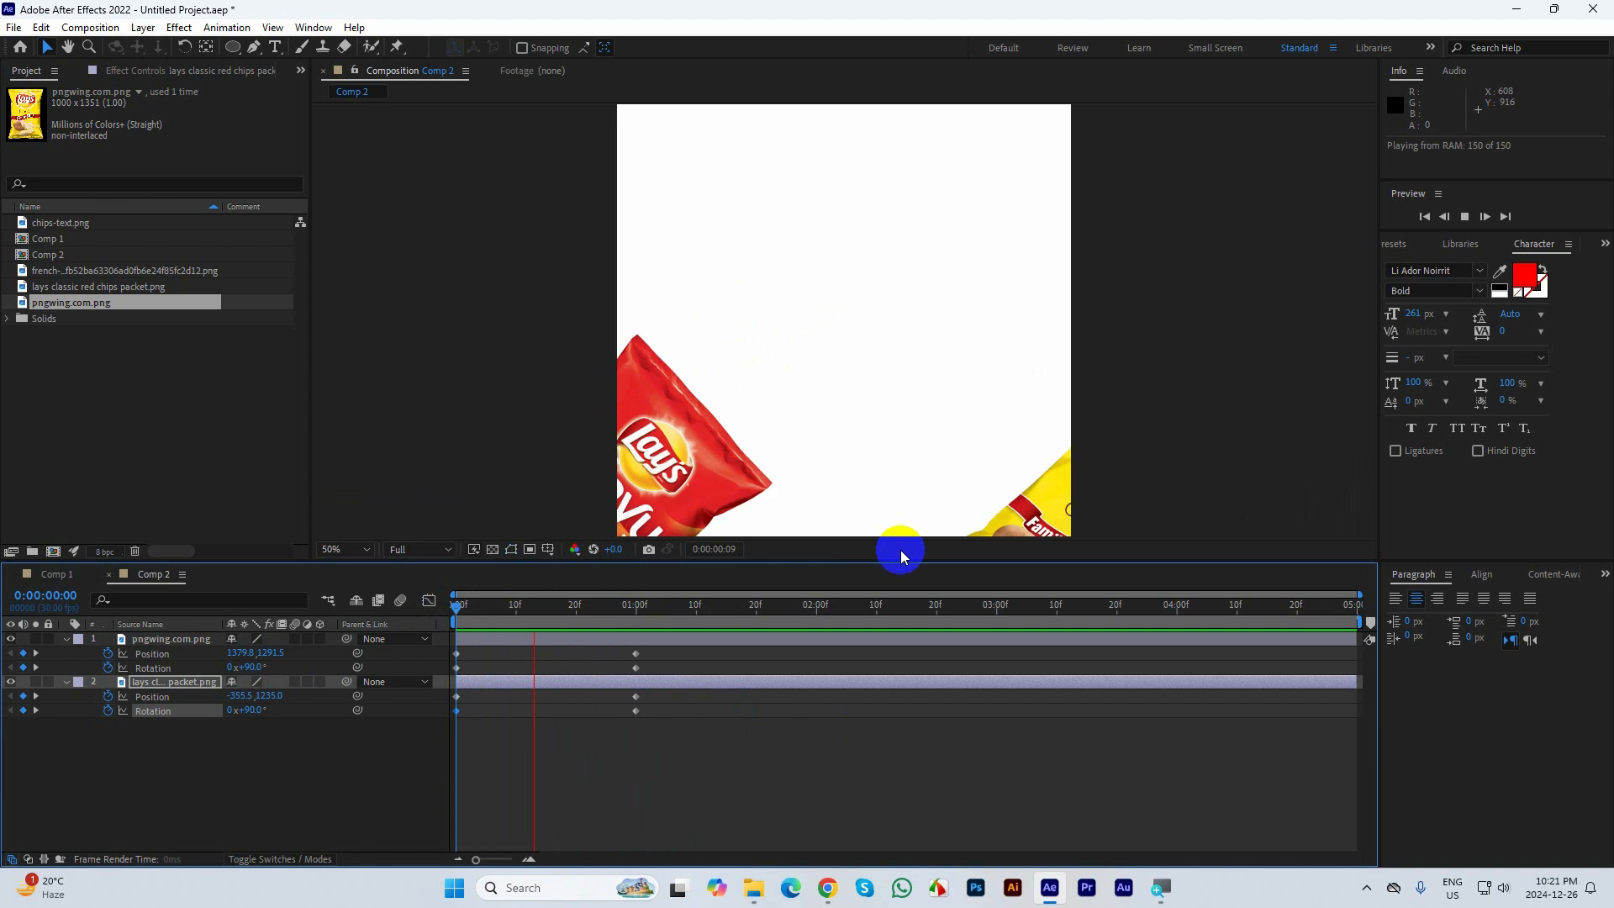
key(space)
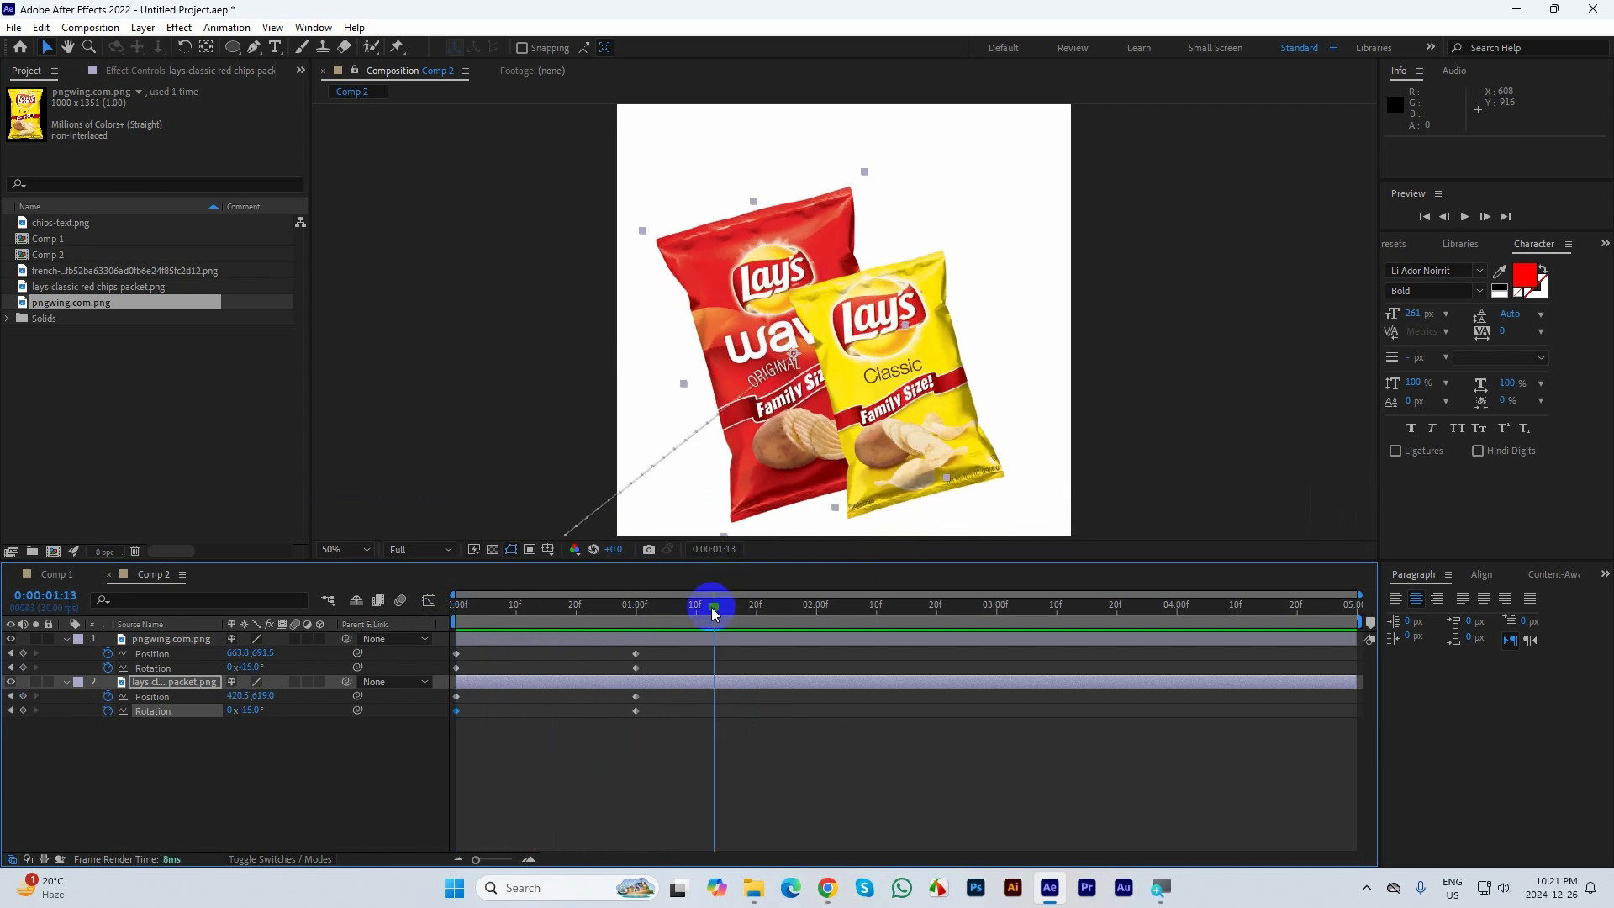
drag(713, 606, 279, 627)
key(space)
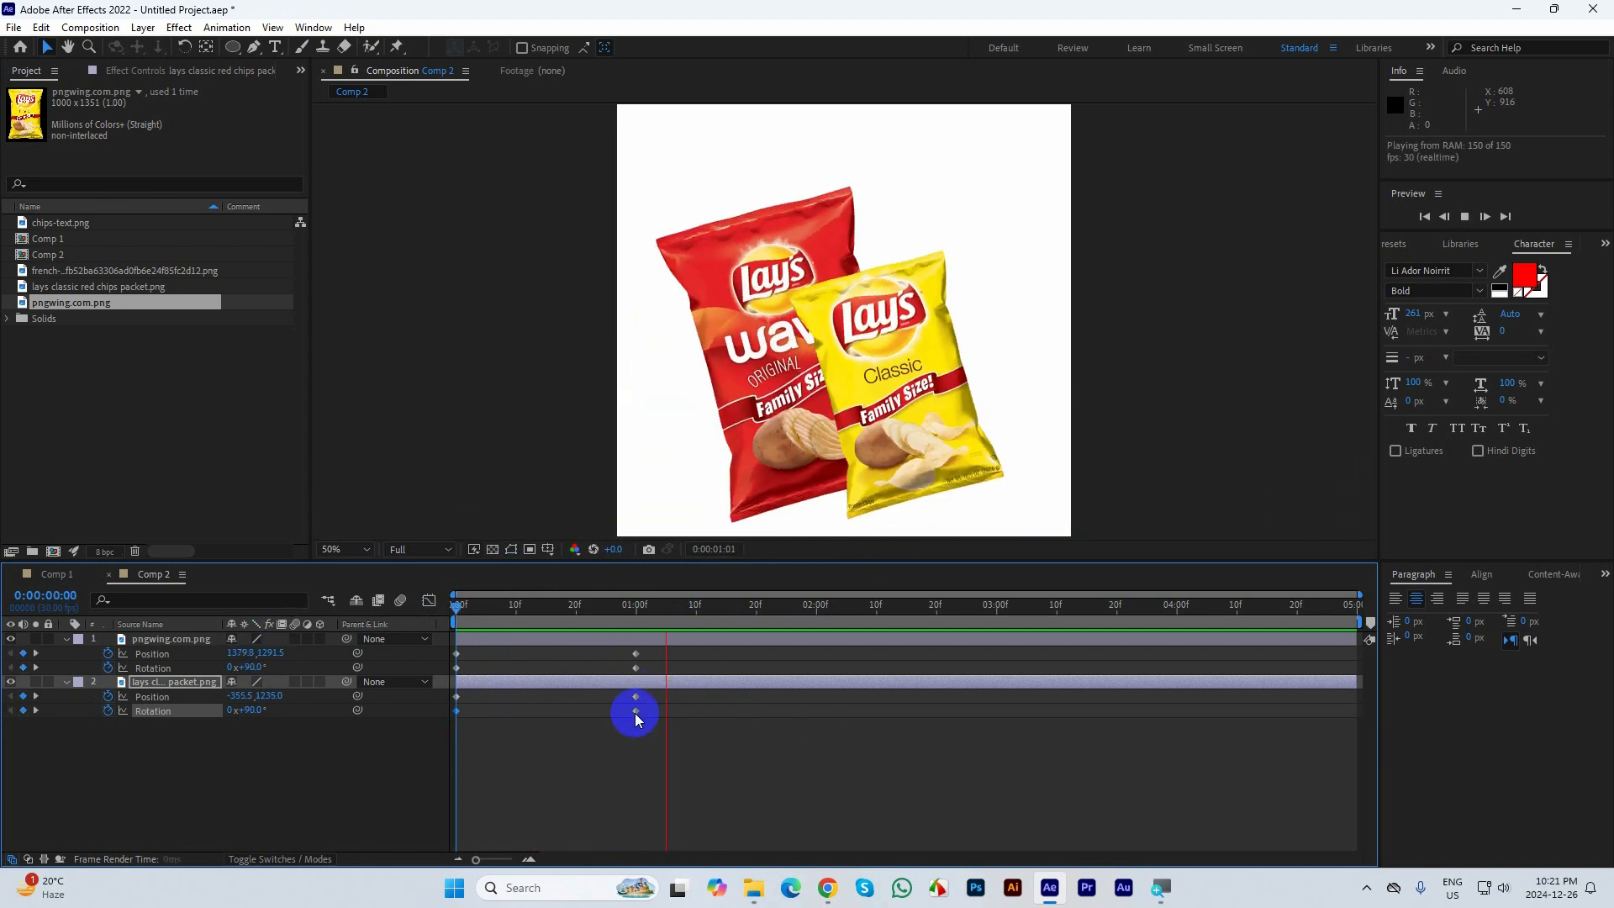
key(space)
Apply Easy Ease to all Position and Rotation keyframes of both packets, lengthen the ending handles in the speed graph, and preview
drag(725, 731, 452, 652)
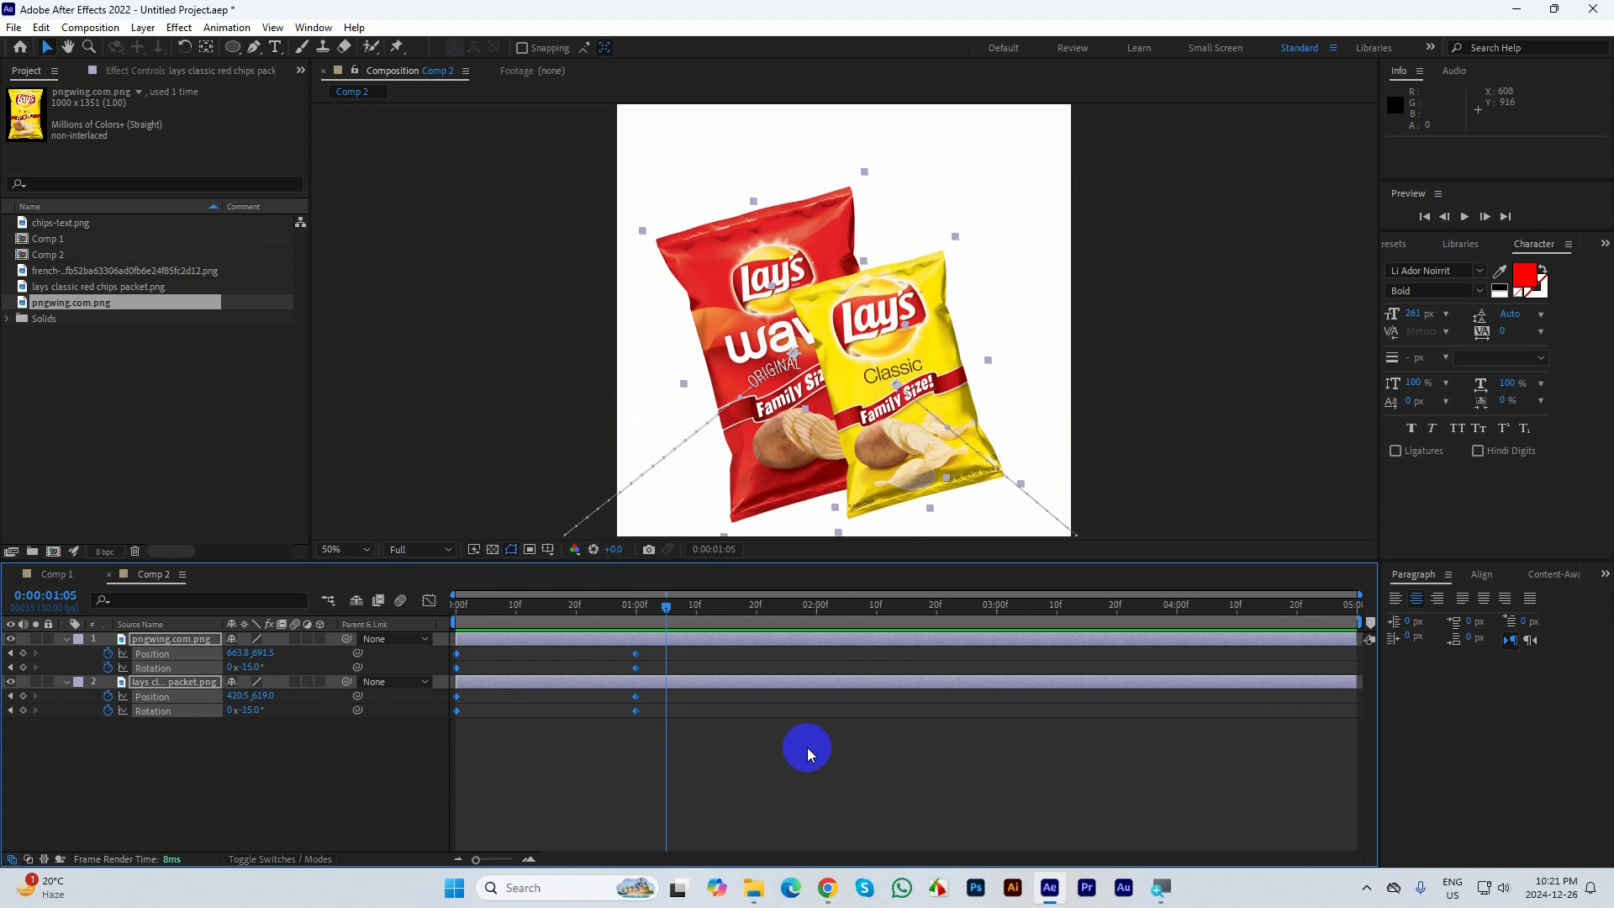
key(F9)
click(429, 600)
drag(719, 744, 559, 799)
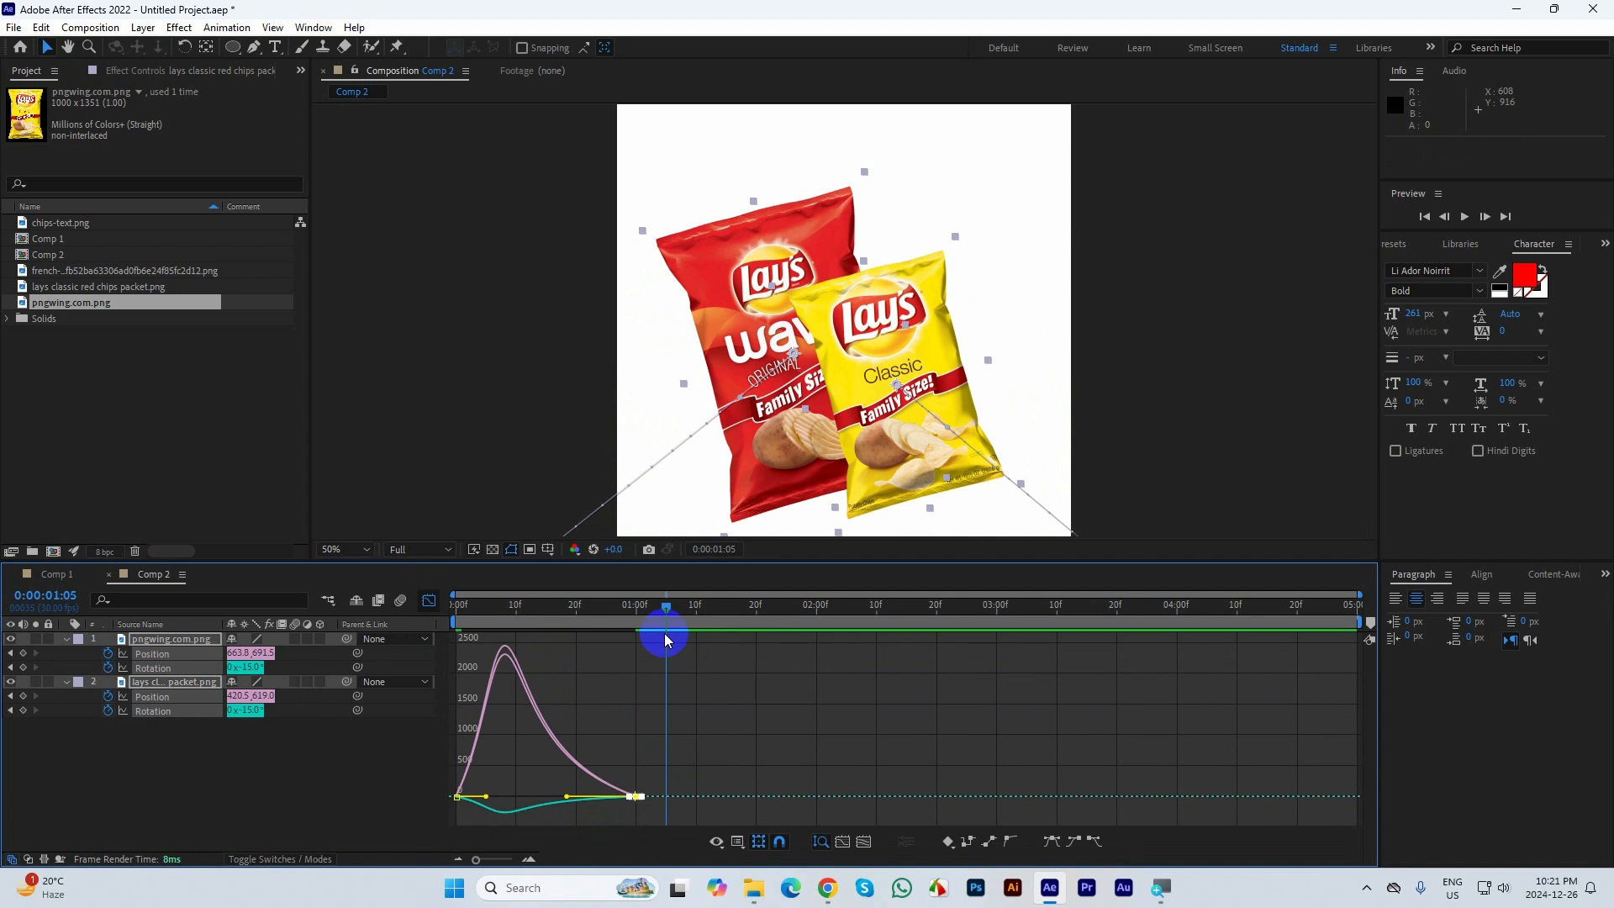
drag(663, 607, 345, 618)
key(space)
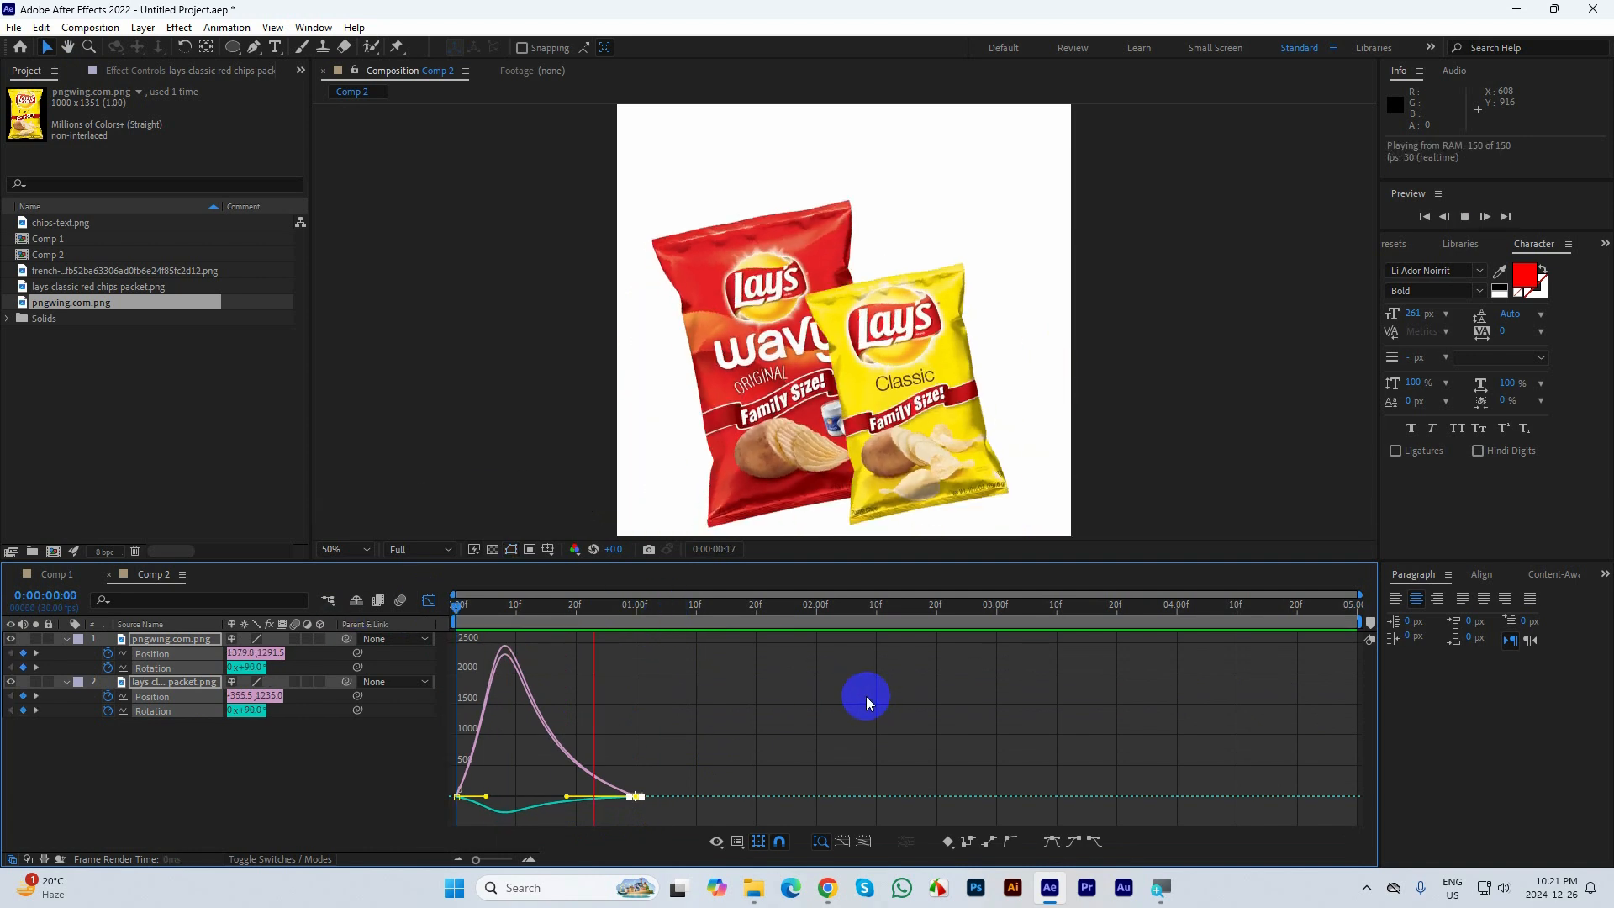
click(694, 606)
drag(694, 605, 379, 602)
key(space)
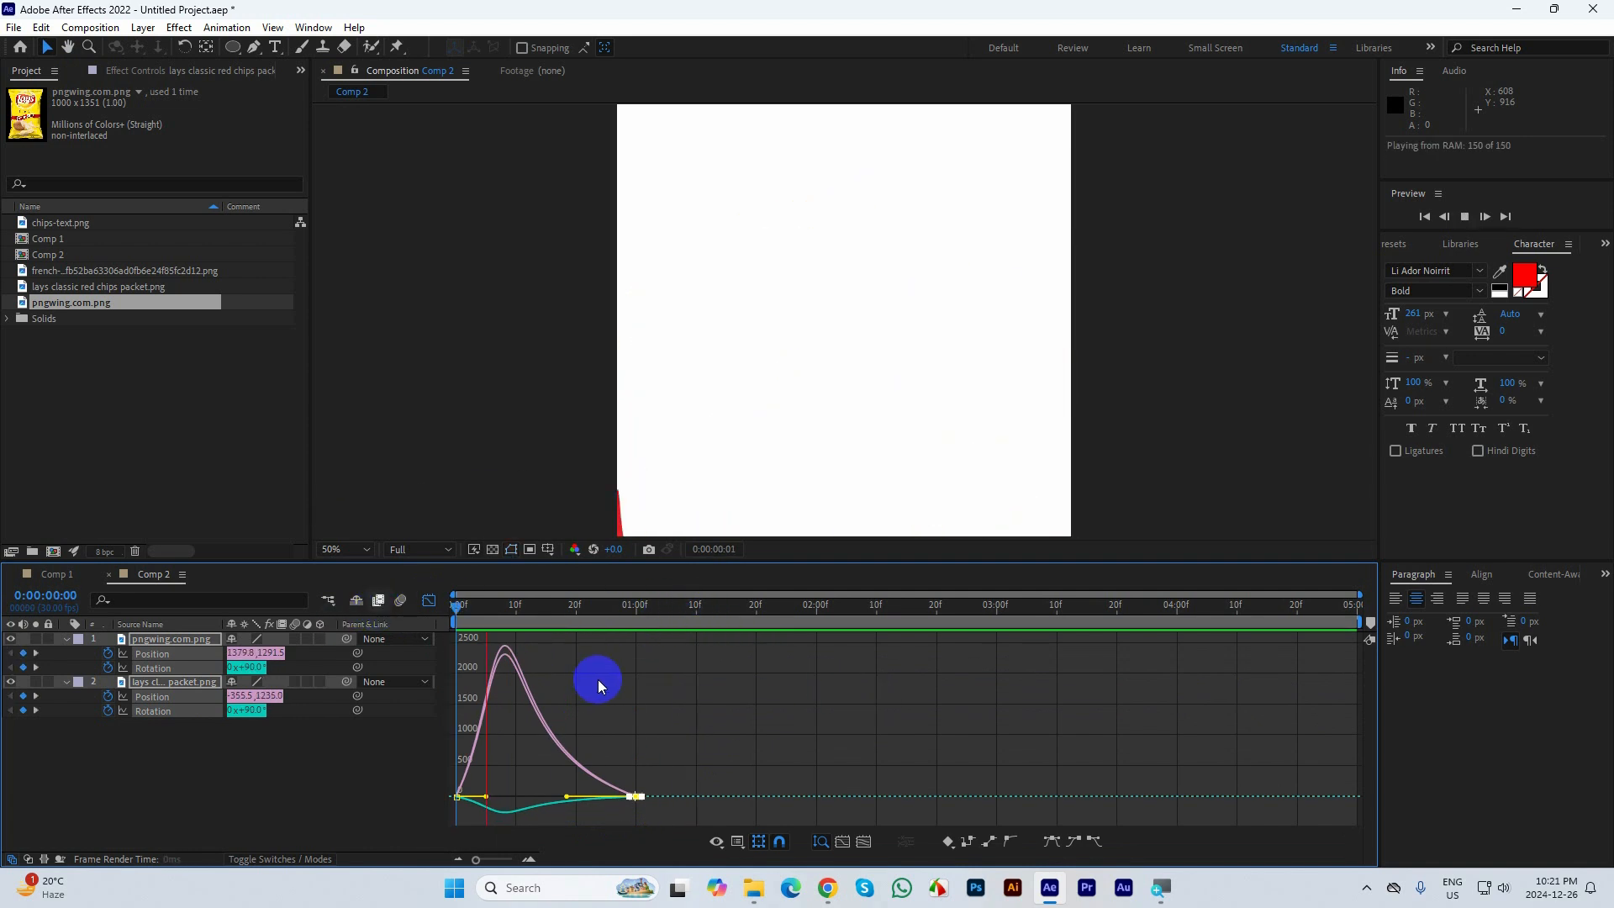
key(space)
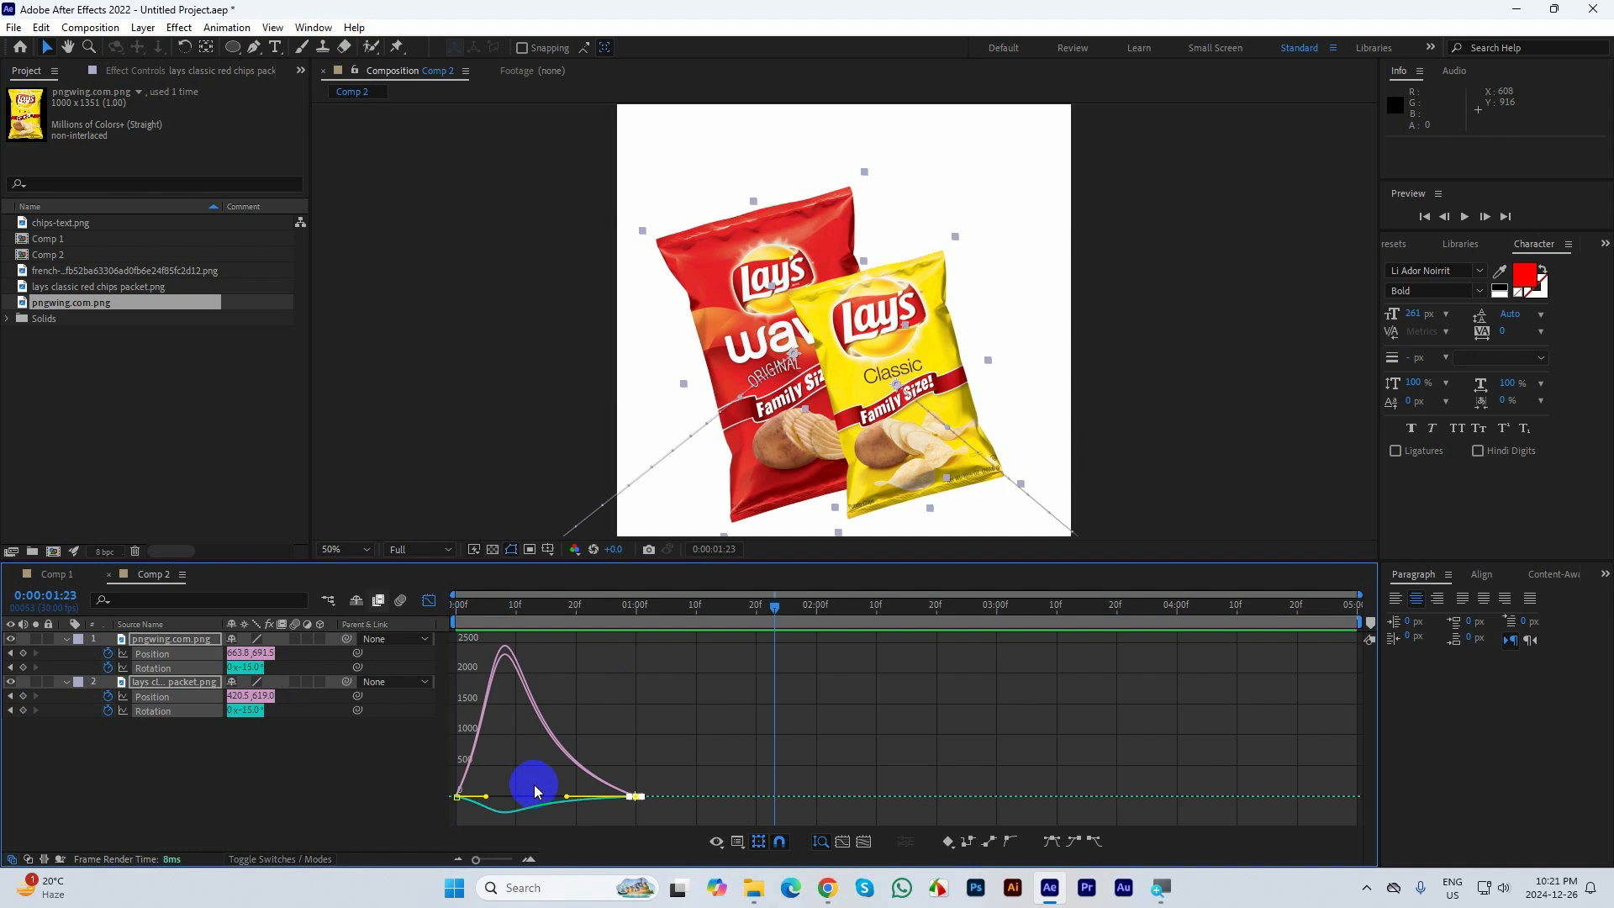
Lengthen the ending speed handles slightly more for a sharper early peak, preview, then close the speed graph and collapse both layers
drag(567, 800, 554, 797)
key(space)
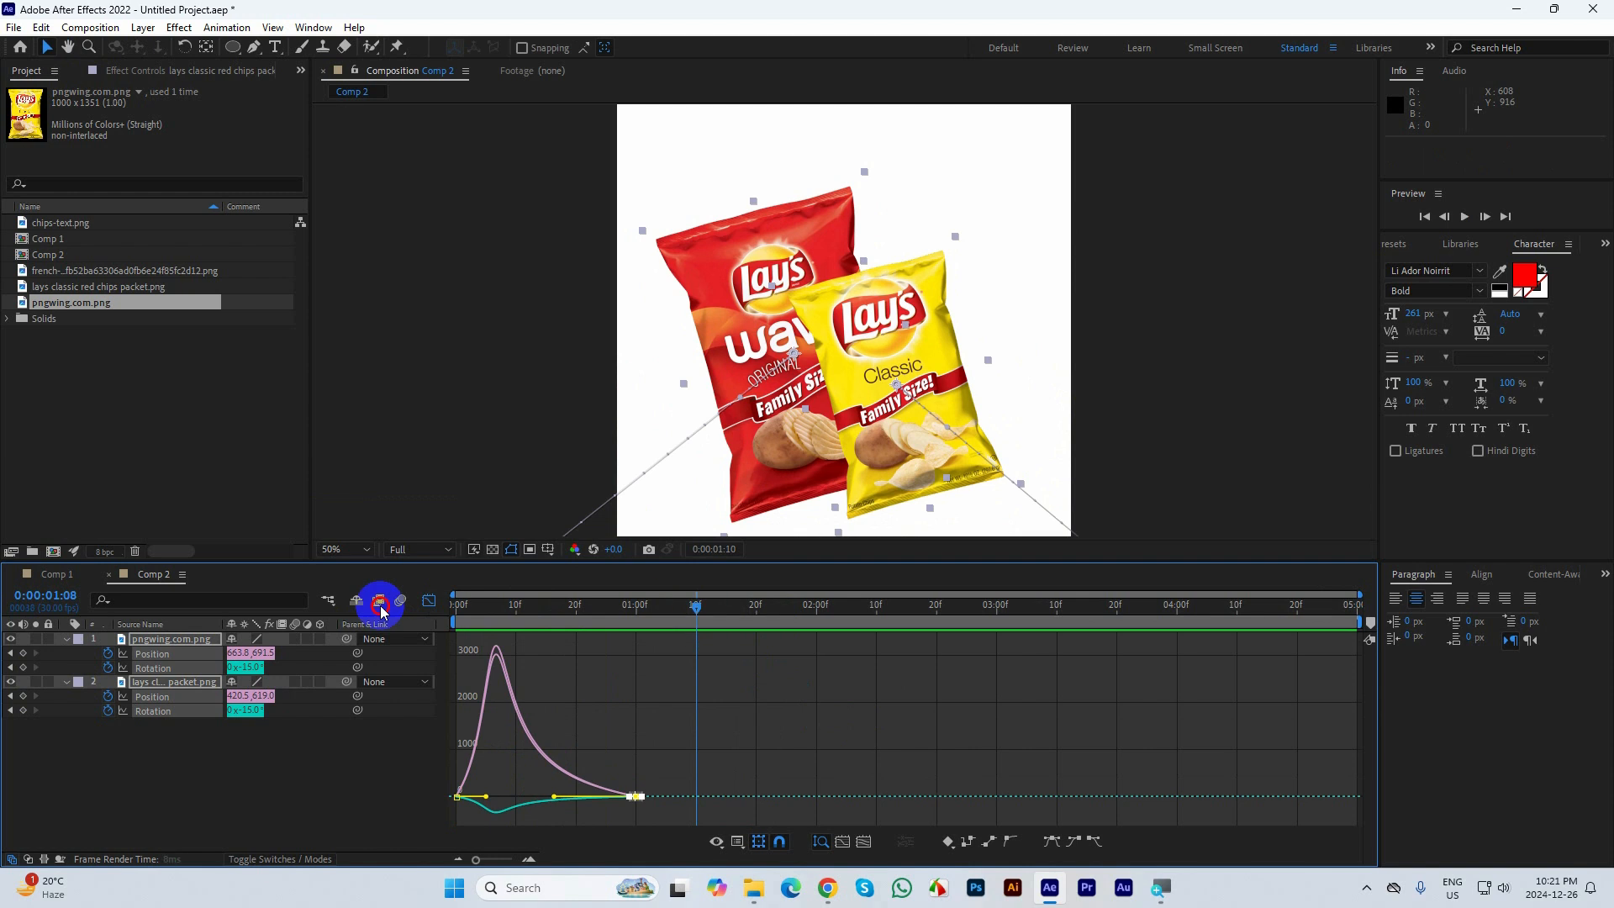
key(space)
key(space)
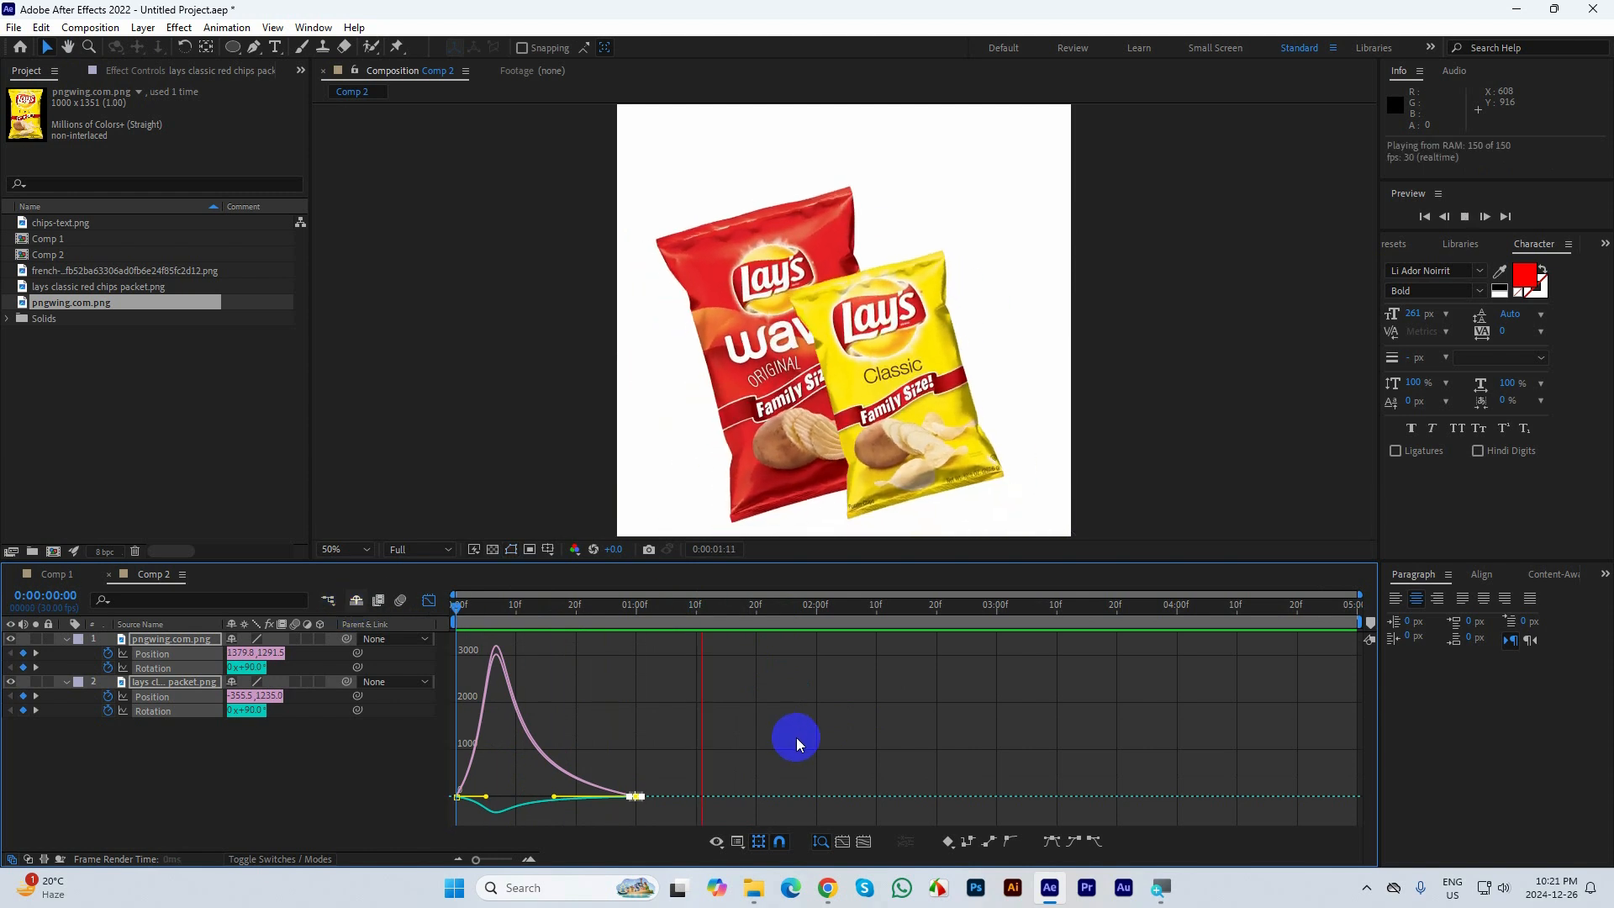
key(space)
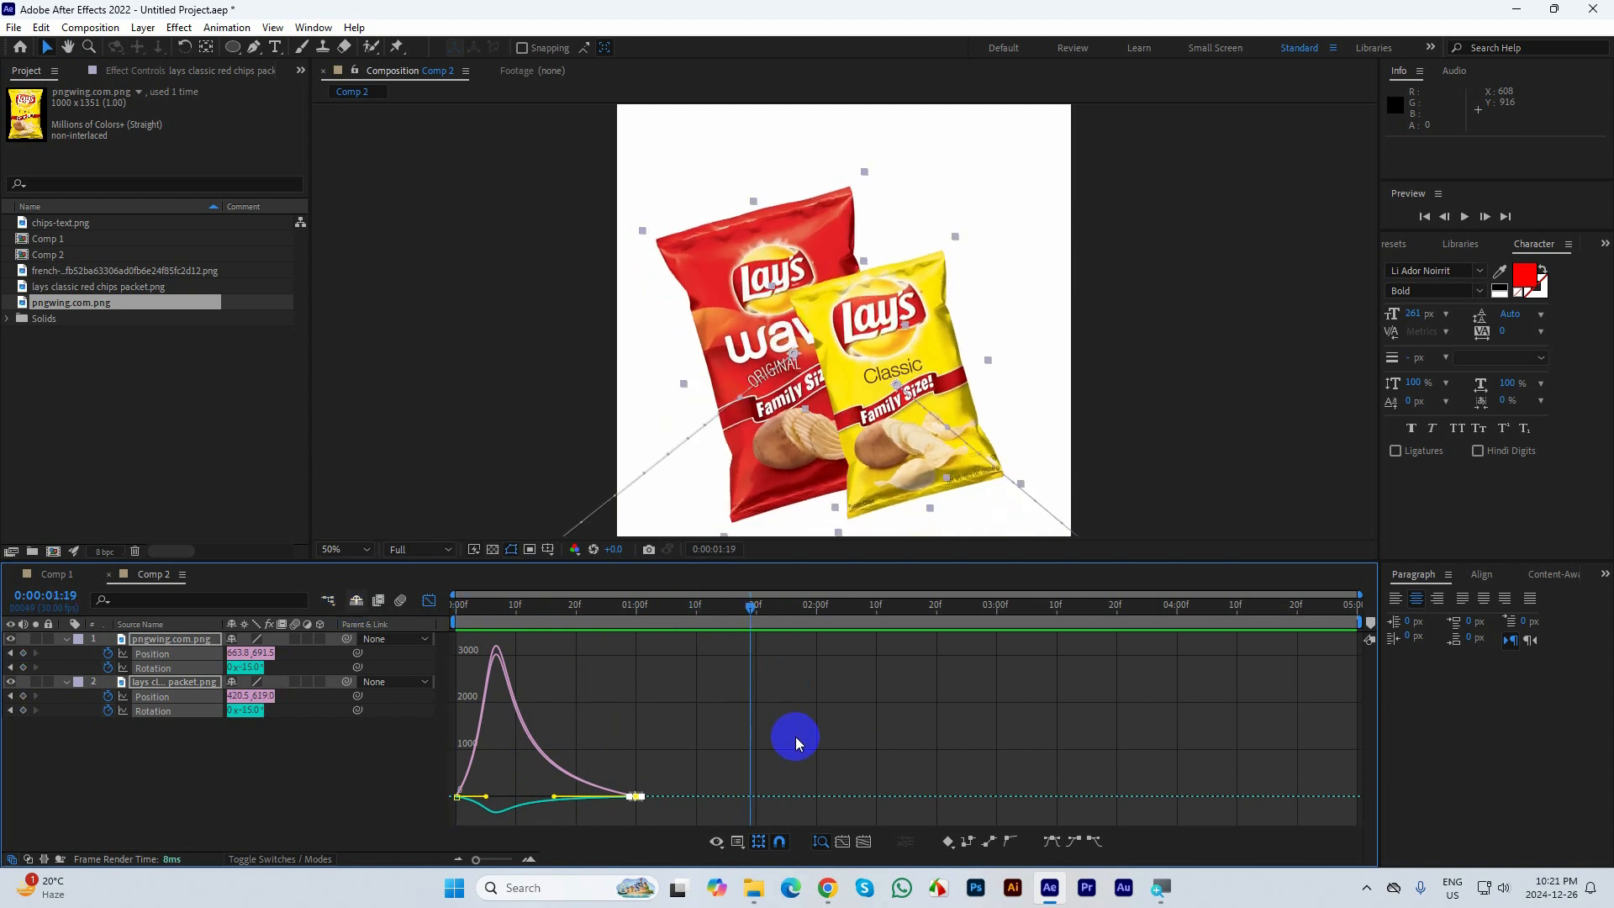
click(428, 600)
click(65, 640)
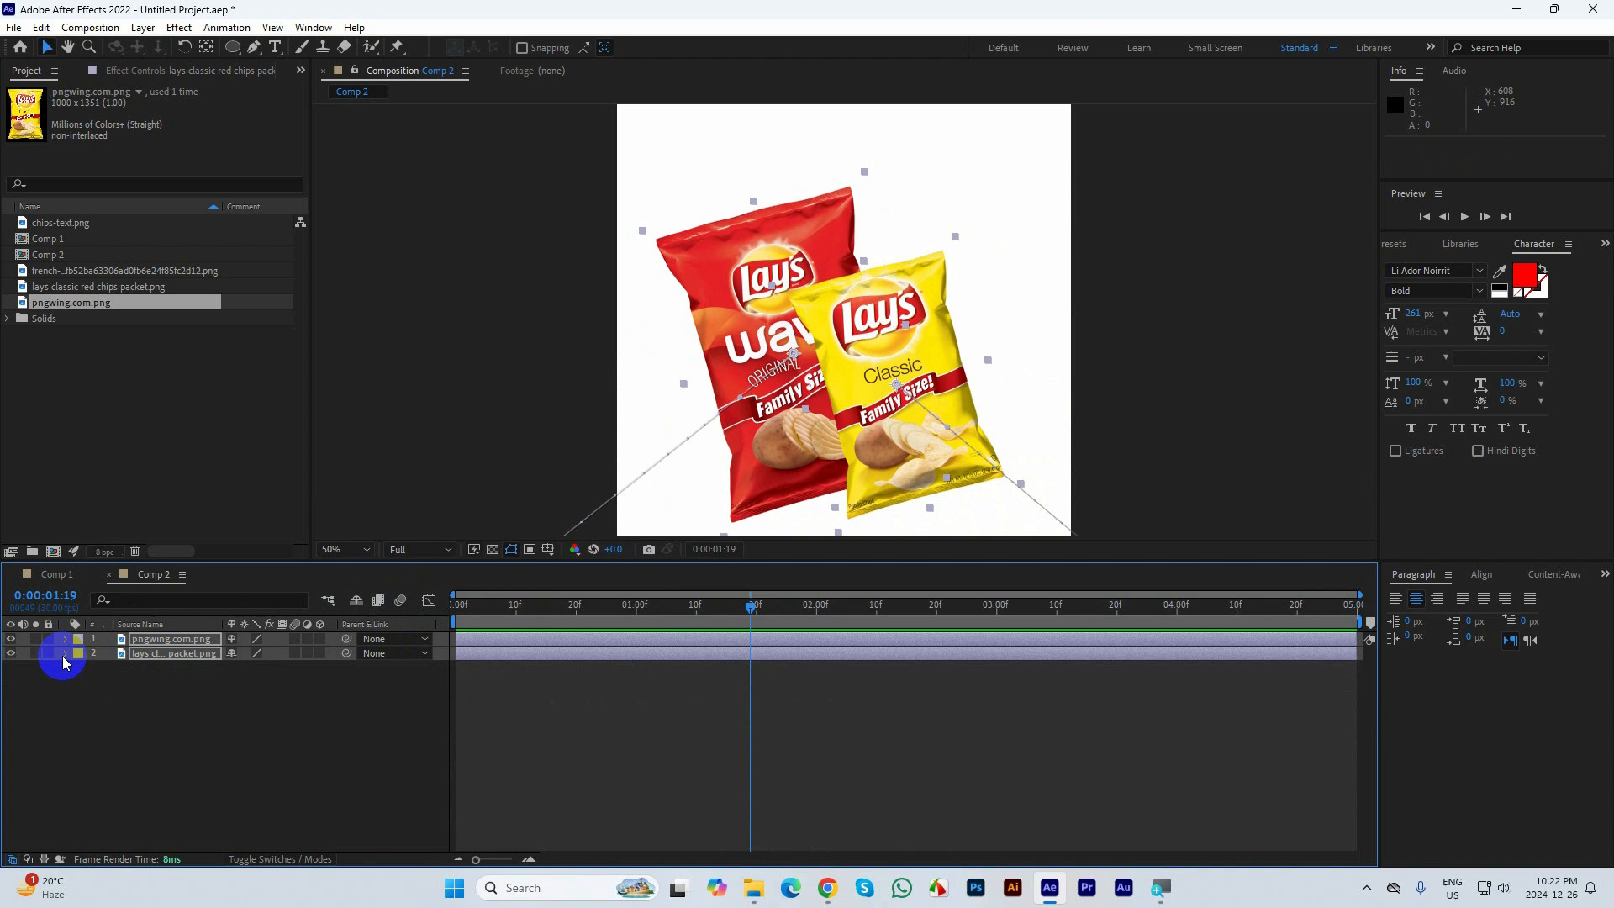
Add chips-text.png as the top layer at 40% scale, placed over the upper part of the packets at about 682, 292
click(94, 387)
click(61, 224)
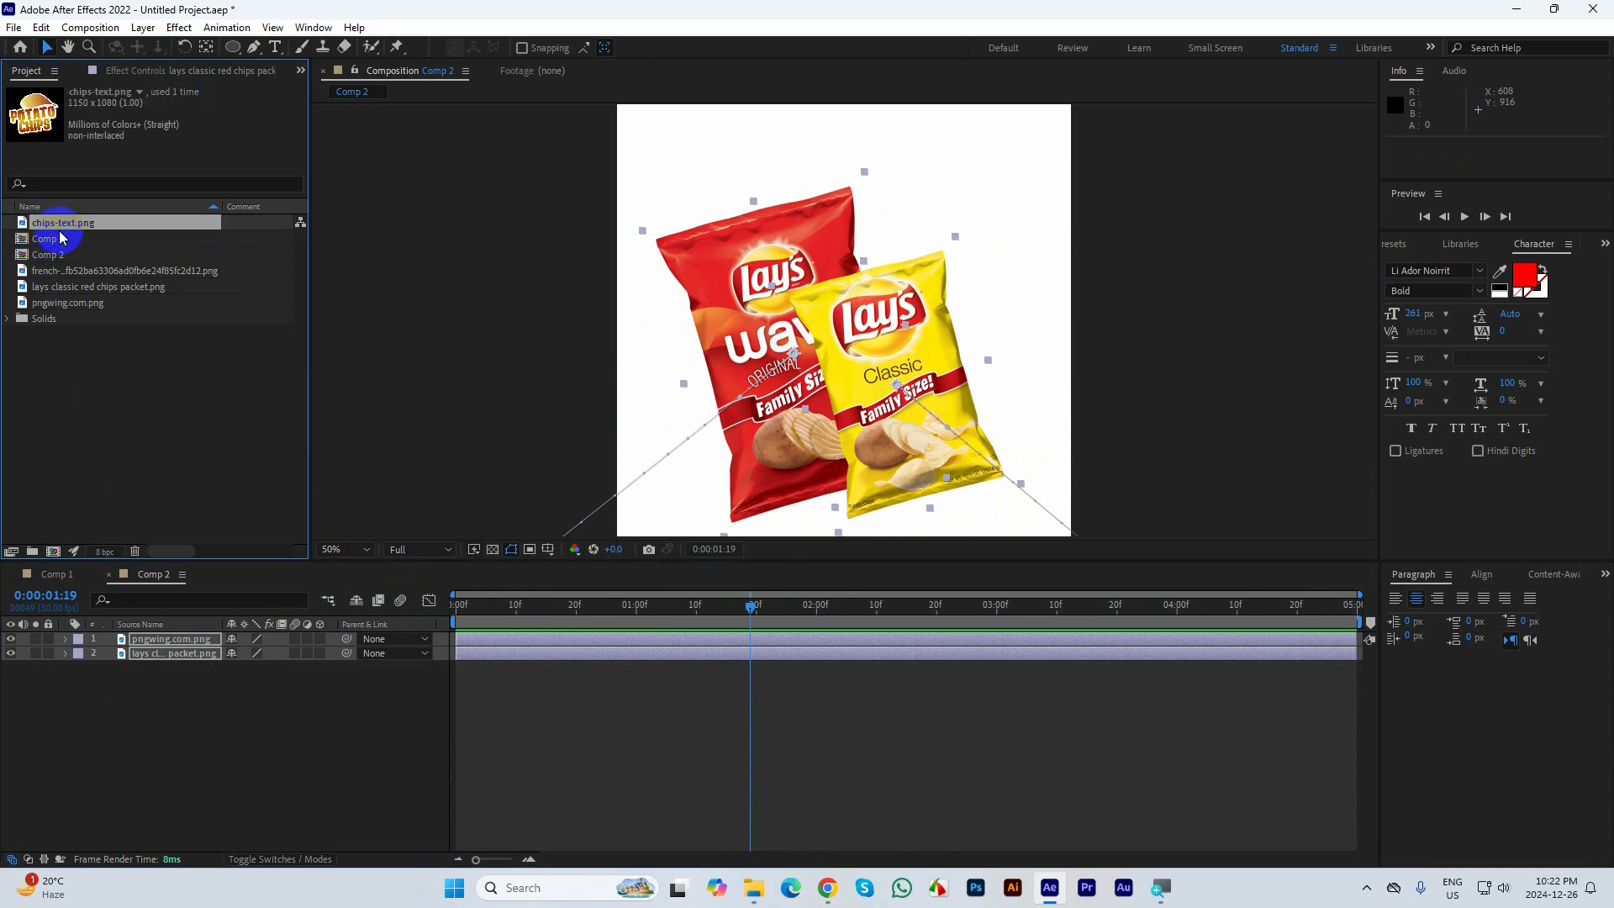
drag(62, 238, 335, 658)
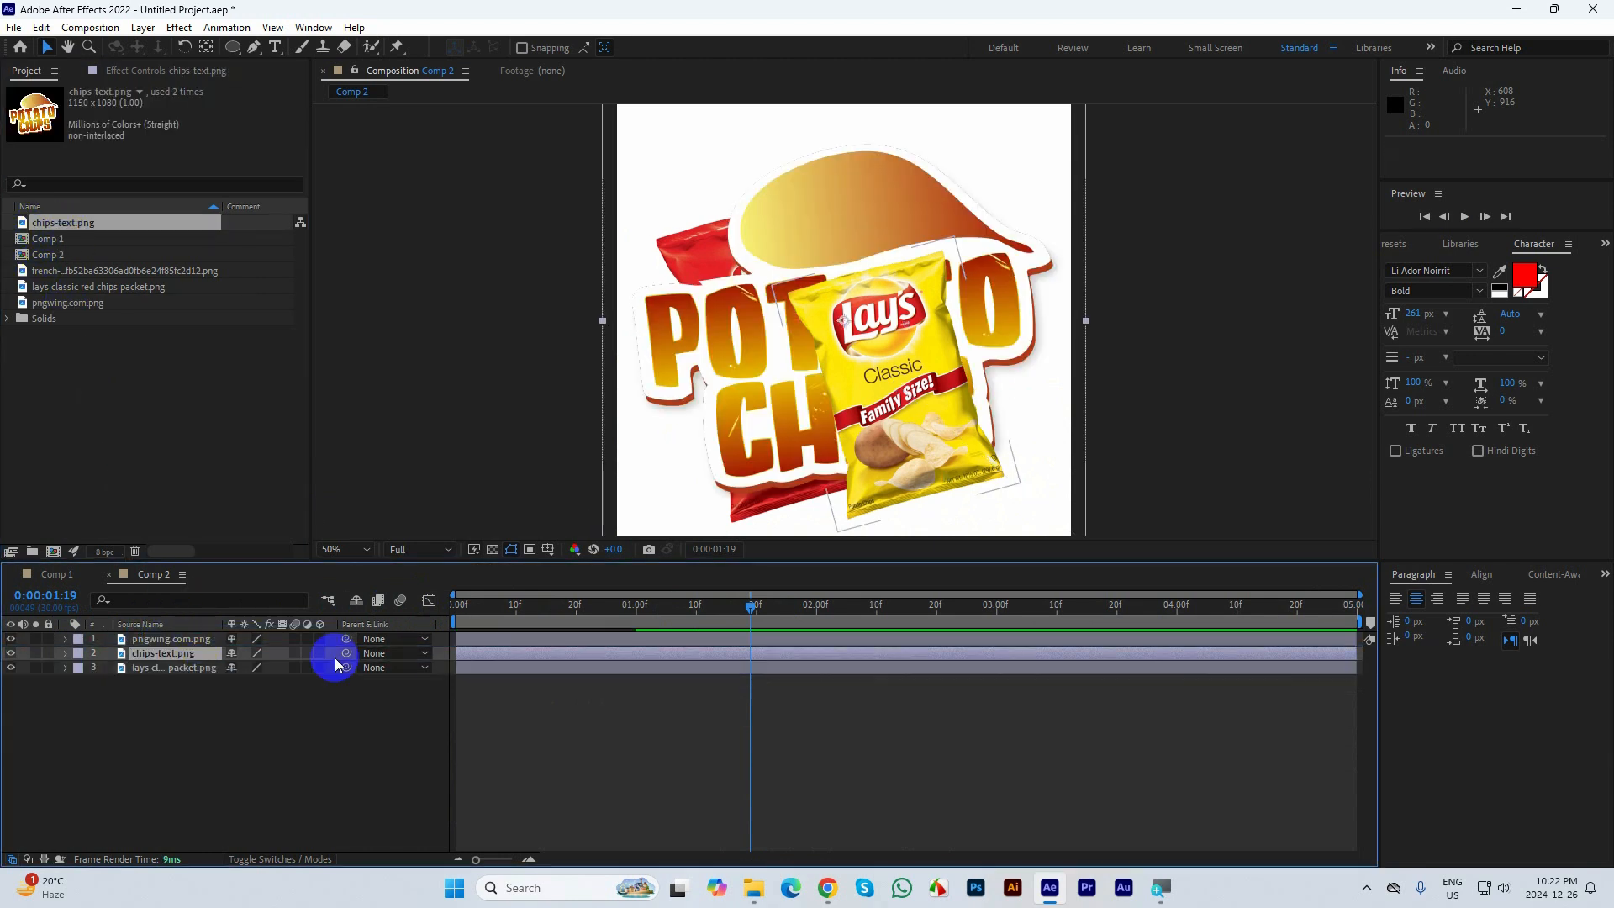
drag(174, 644, 213, 661)
key(s)
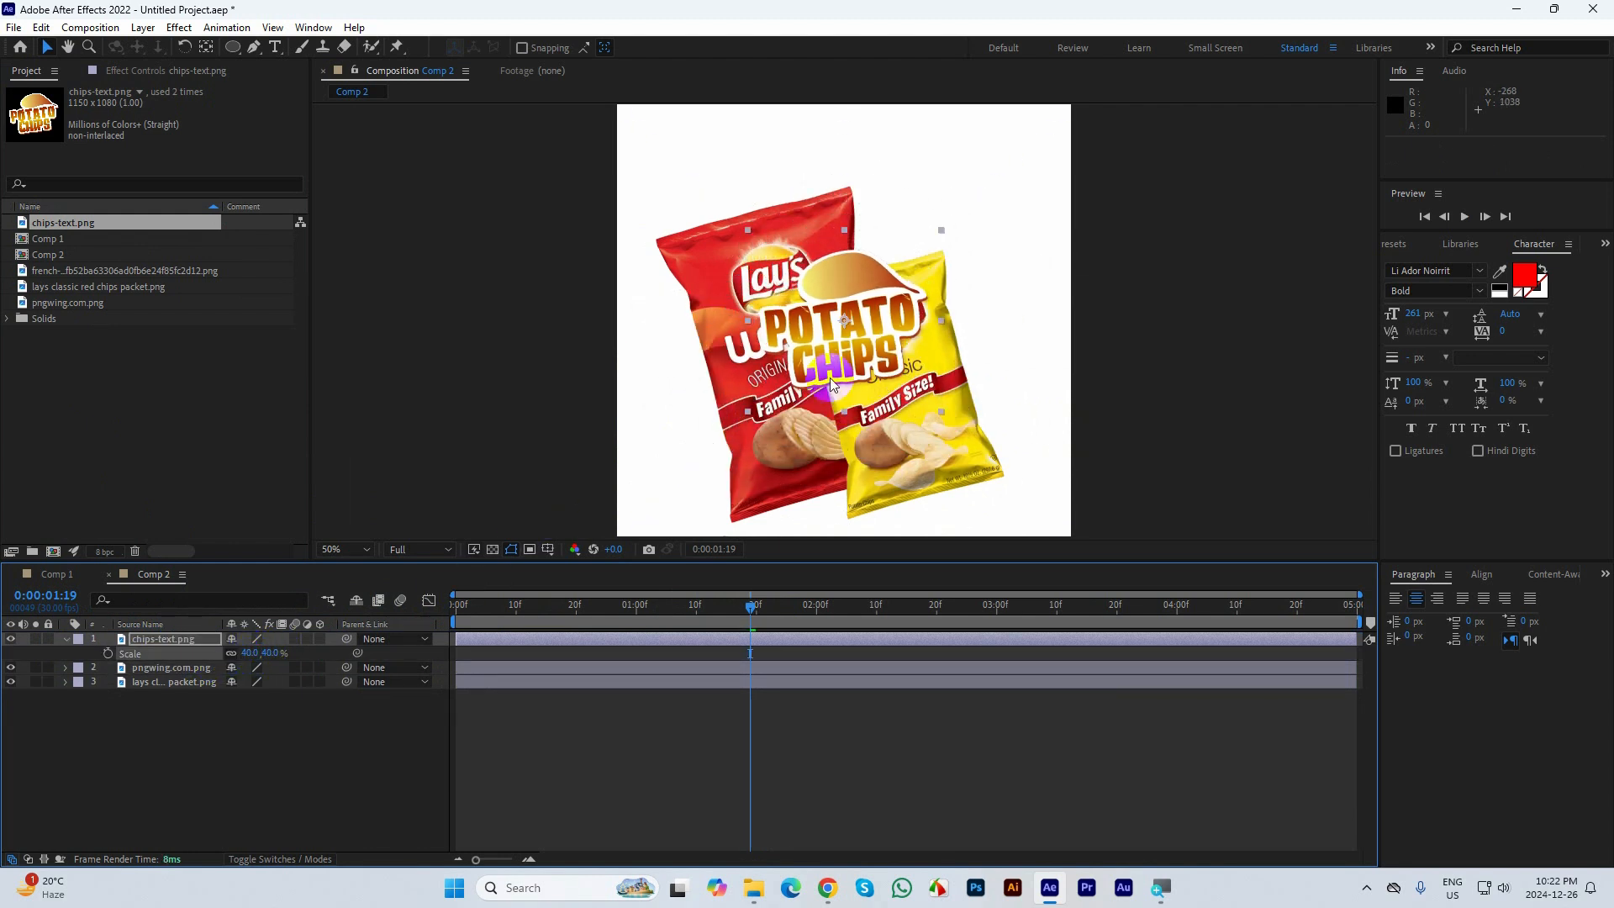
drag(870, 345, 929, 241)
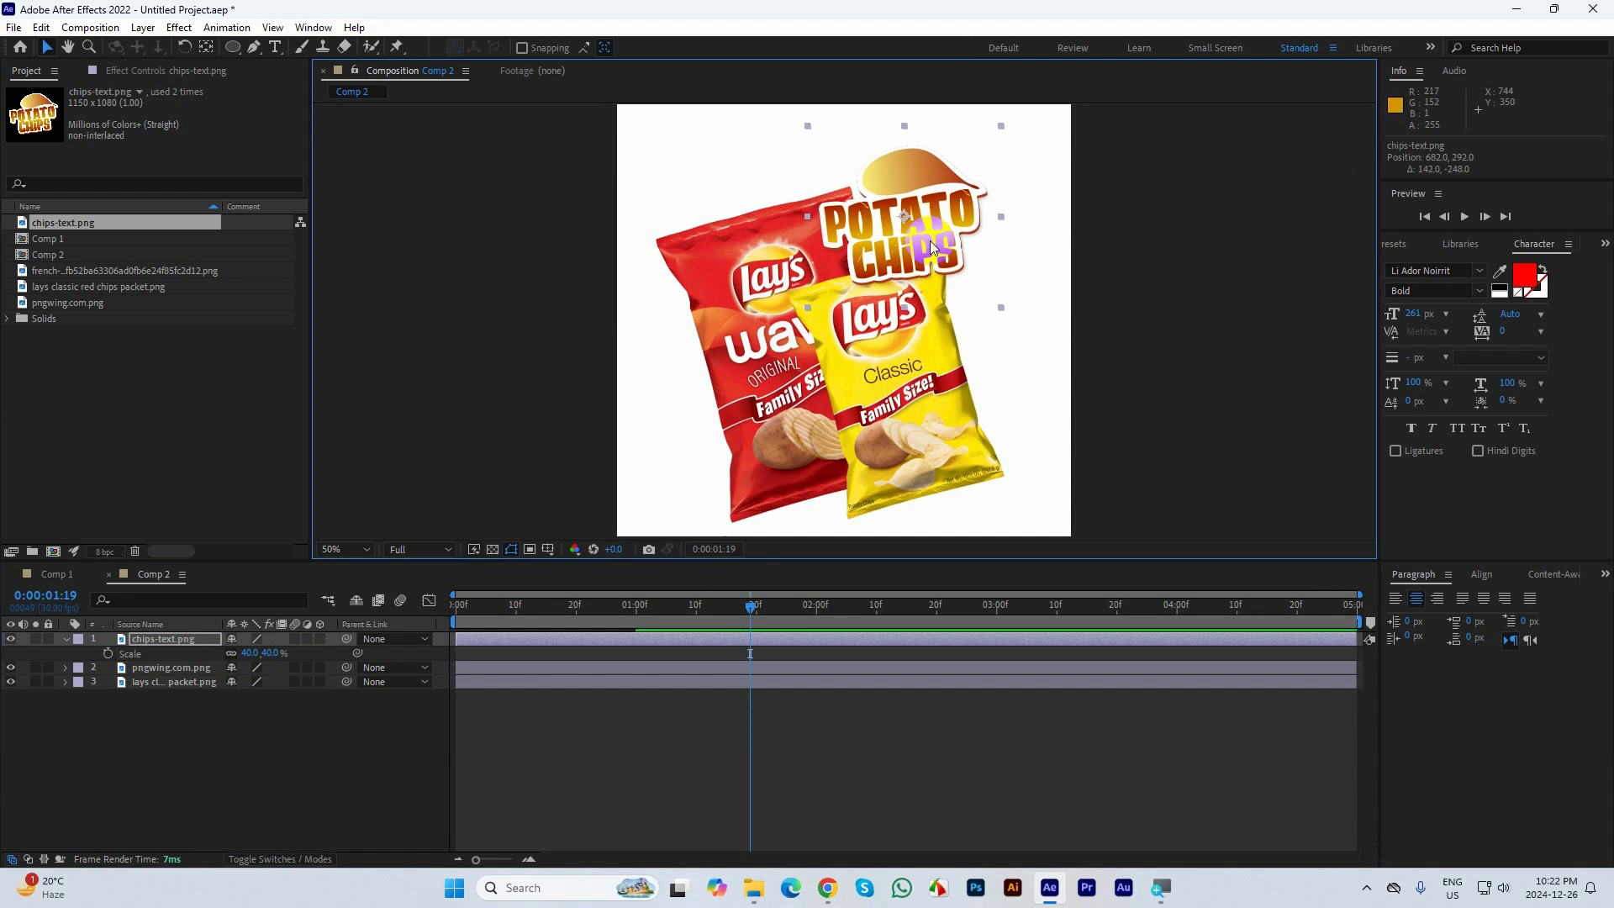
Move the anchor point of the chips text to its lower-left edge, just above the Lays logo on the yellow packet
click(207, 47)
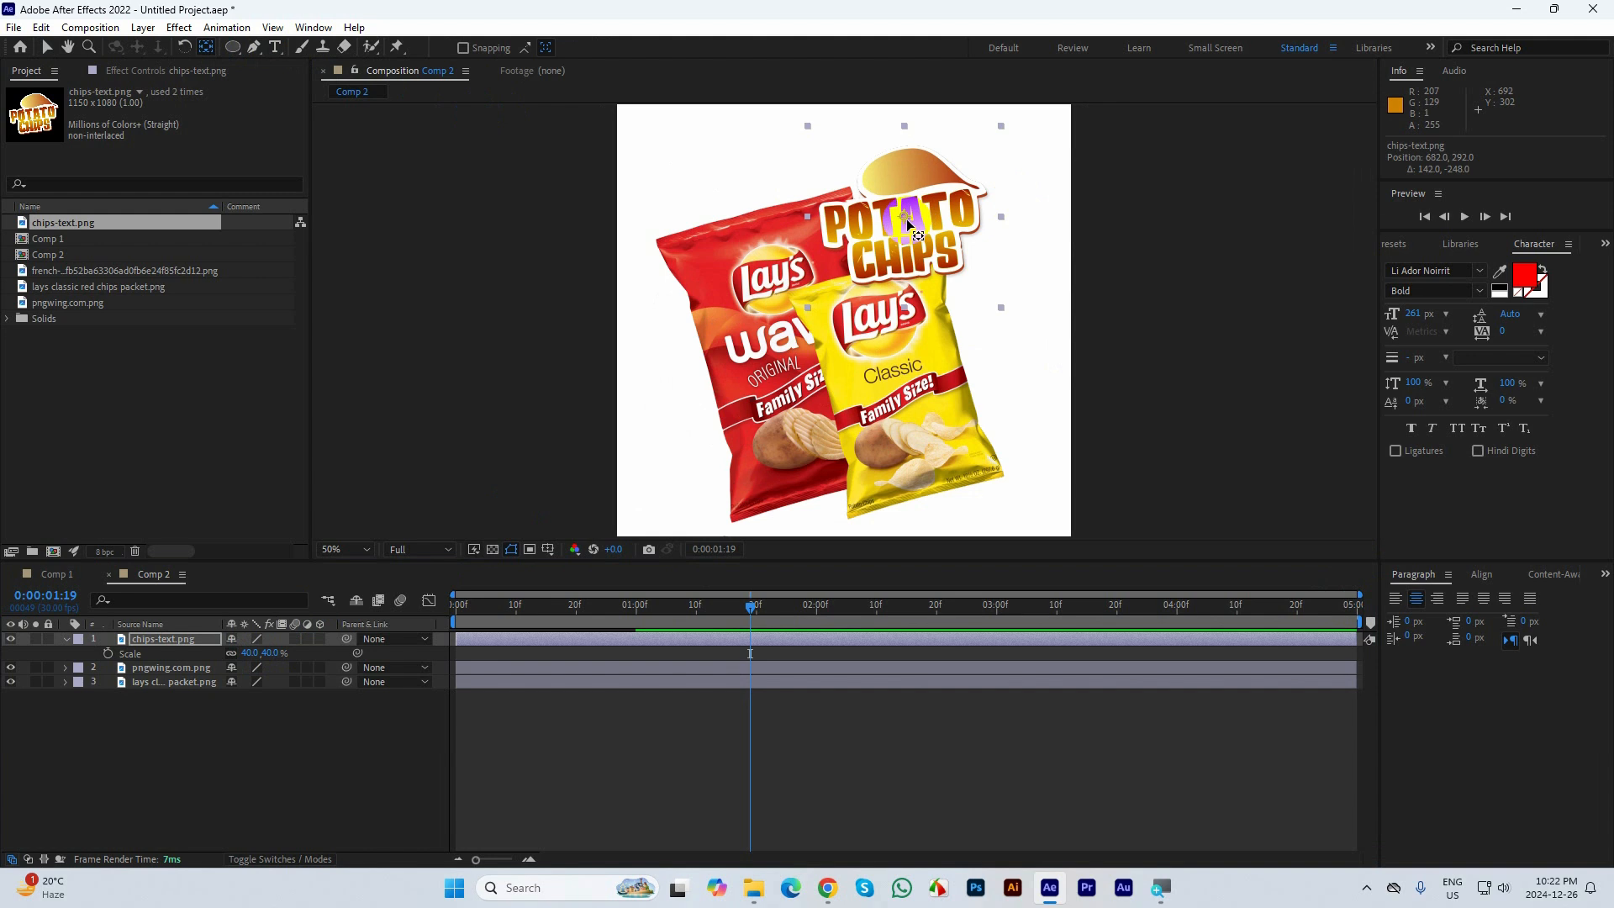
drag(906, 219, 860, 275)
drag(906, 223, 862, 285)
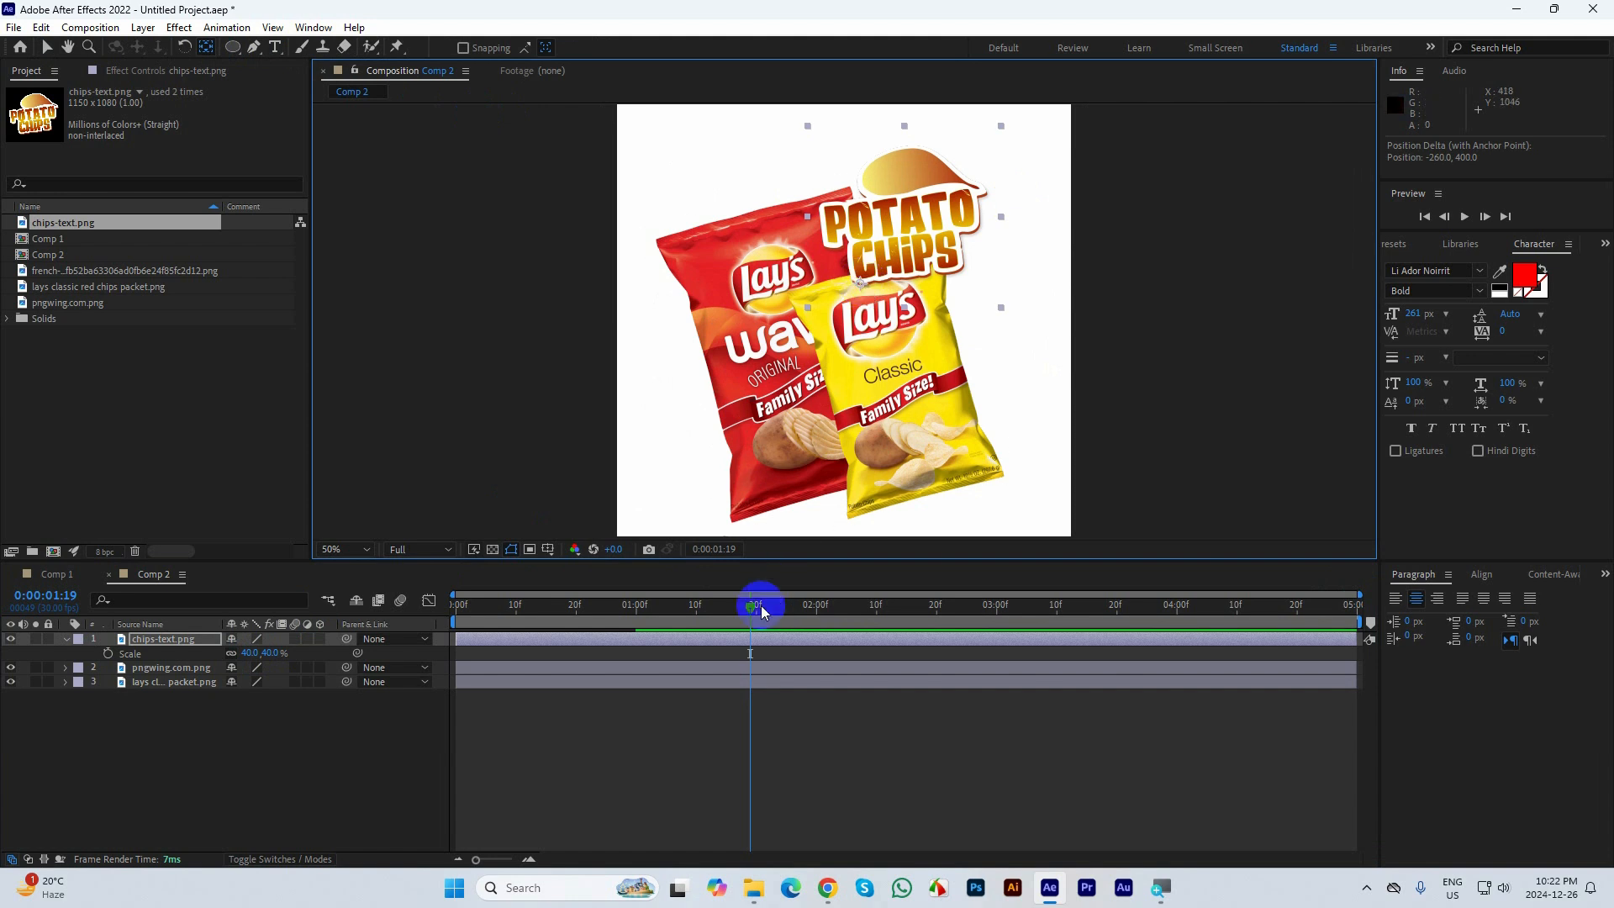
click(45, 48)
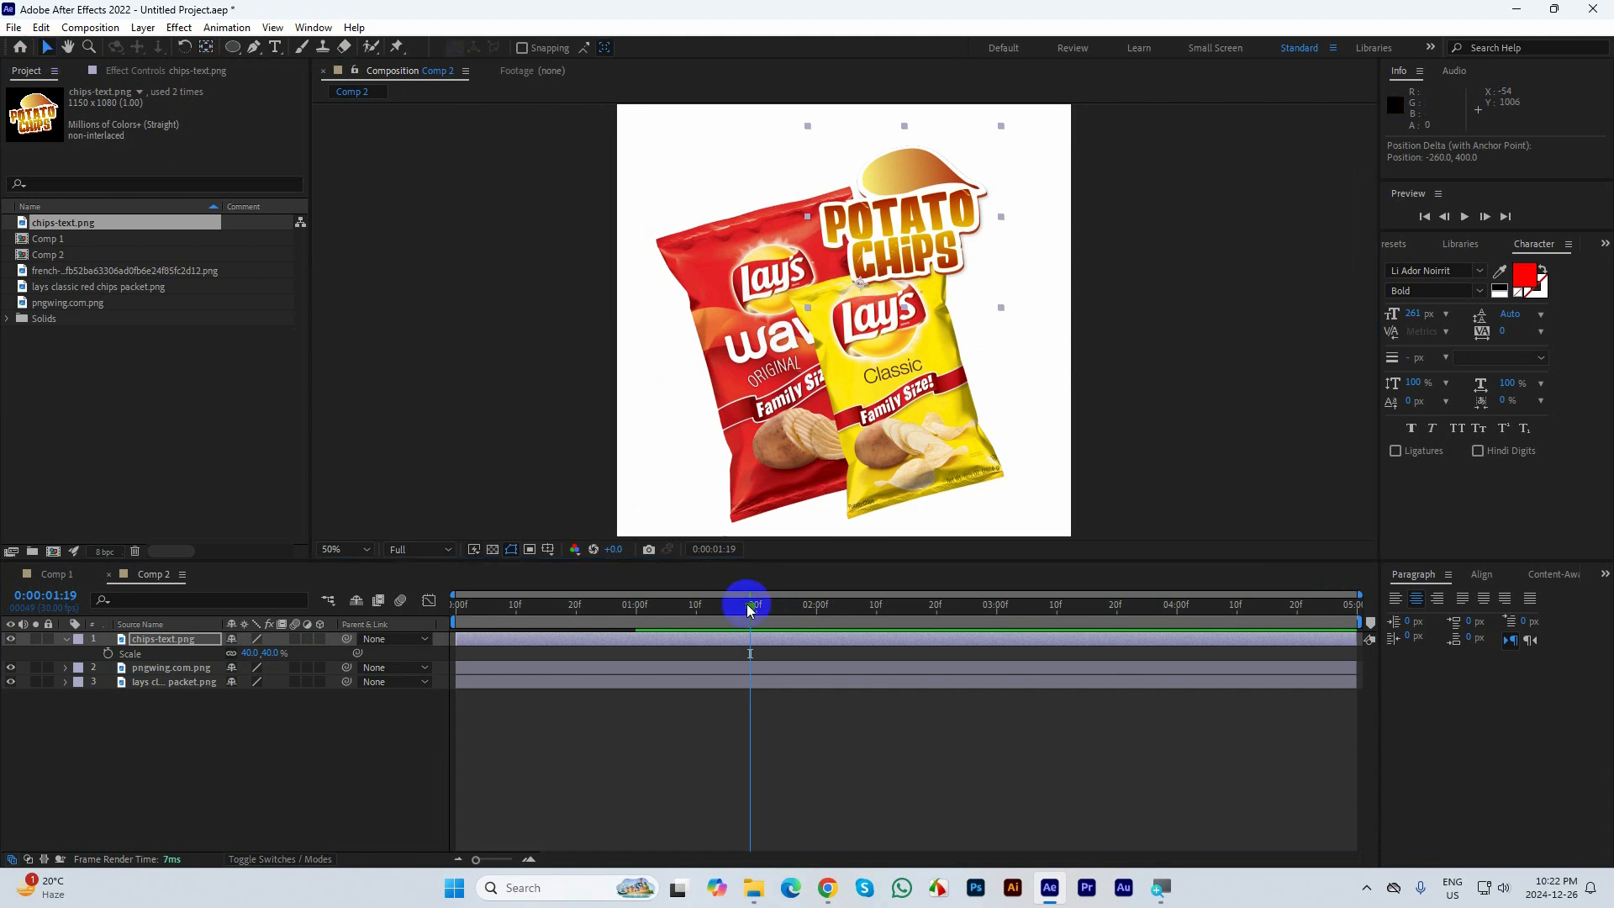
Add Scale and Rotation keyframes to the chips text at 0:00:00:20 and 0:00:01:10
drag(749, 604, 576, 598)
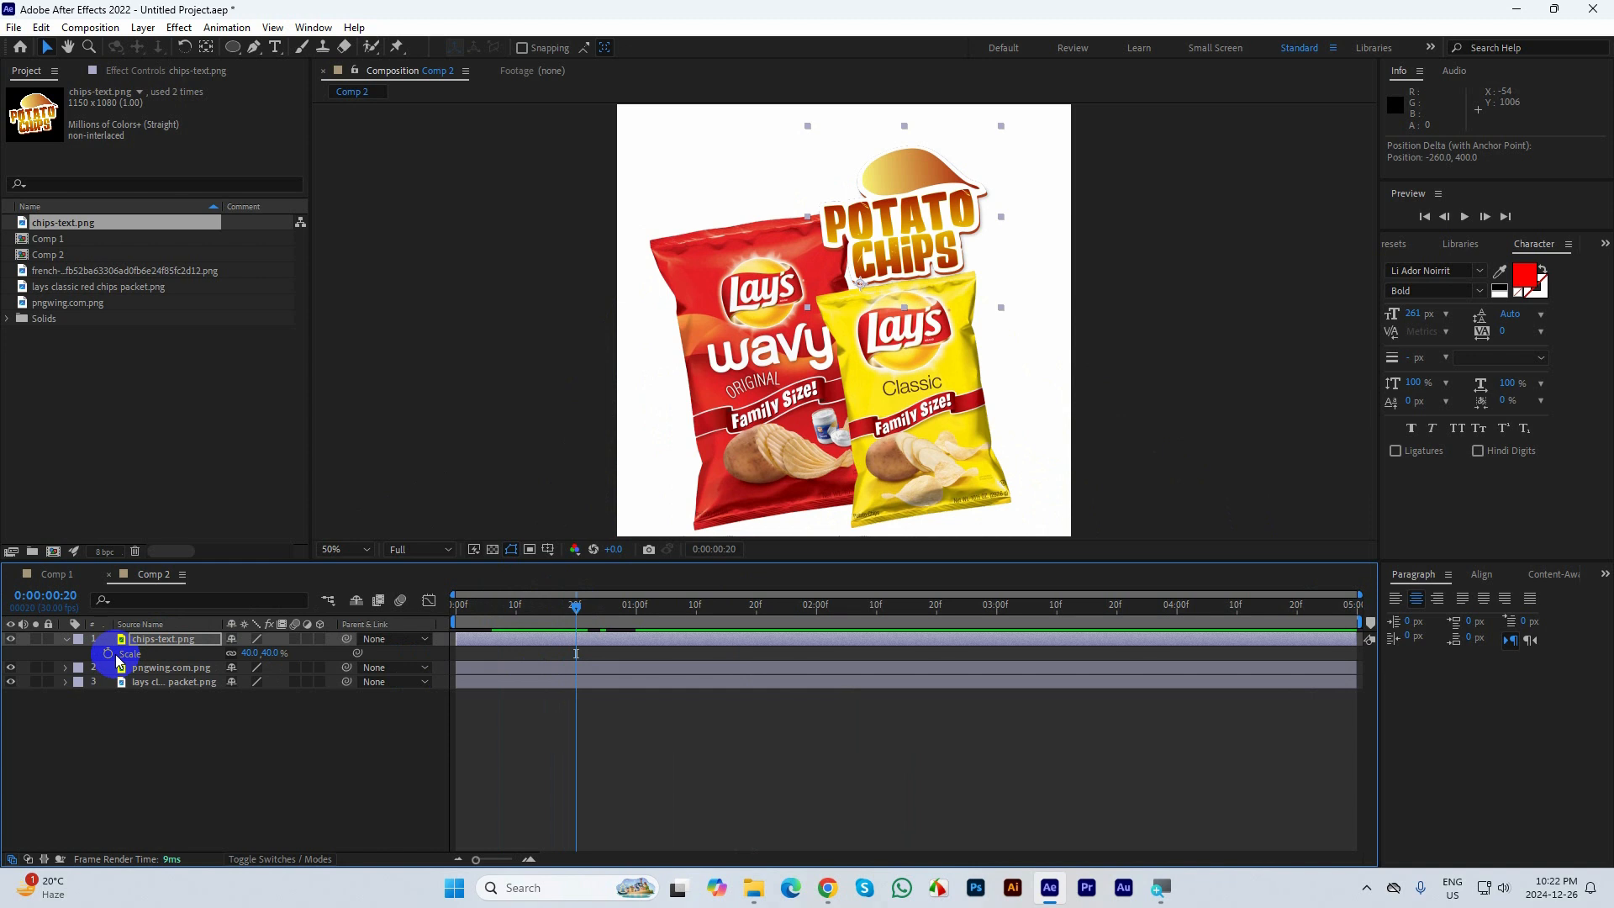
key(shift+r)
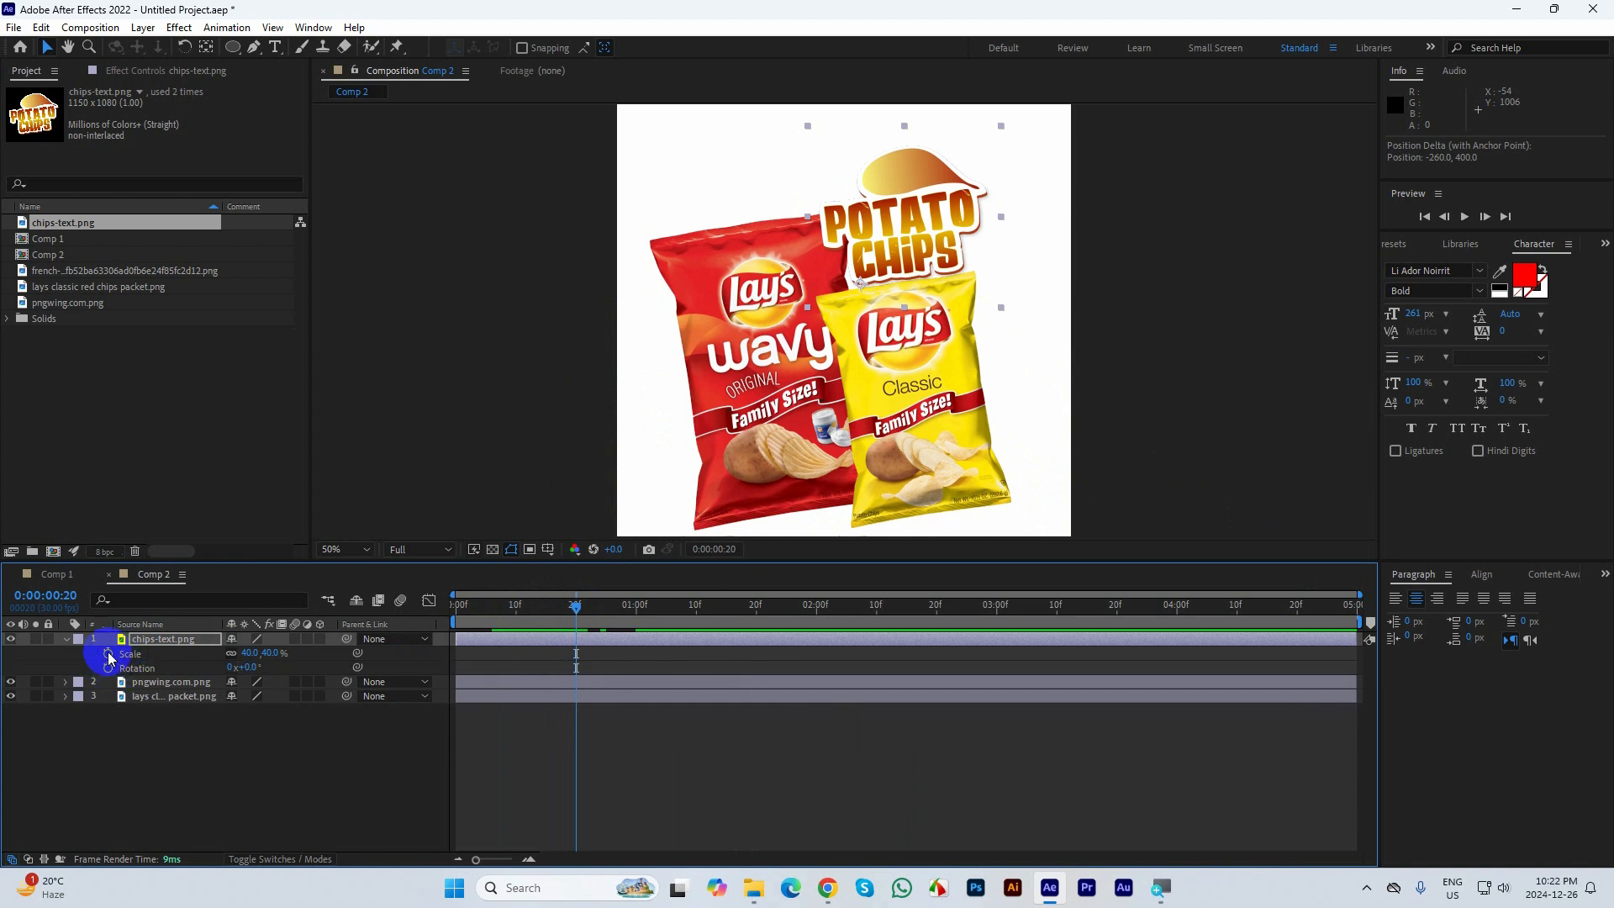
click(109, 654)
click(109, 668)
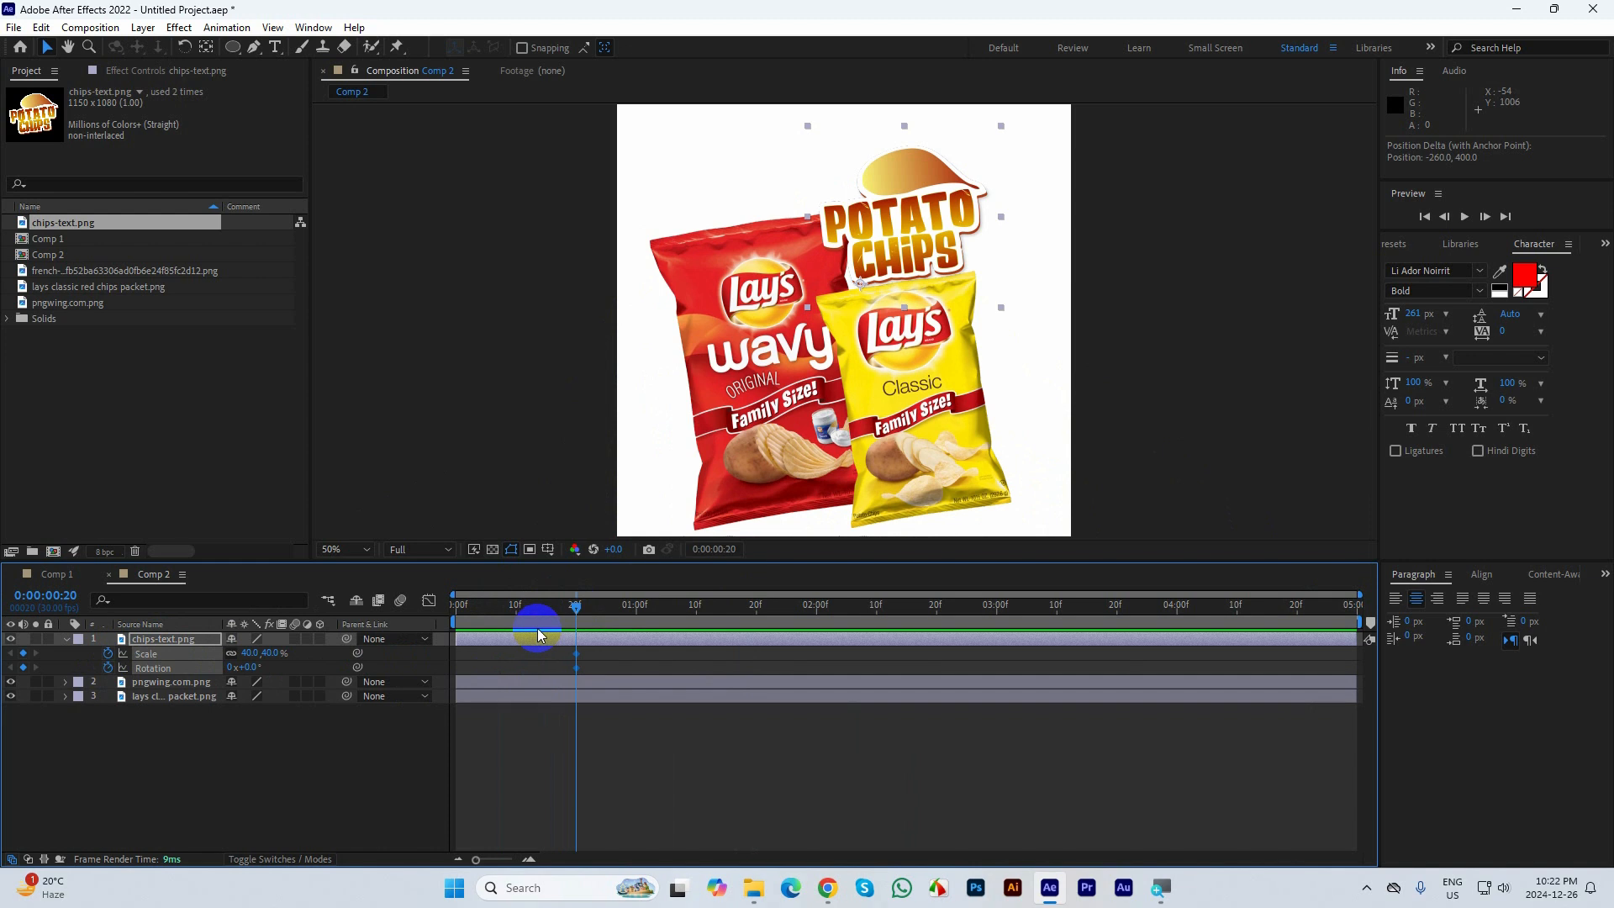
key(shift+Page_Down)
key(shift+Page_Down)
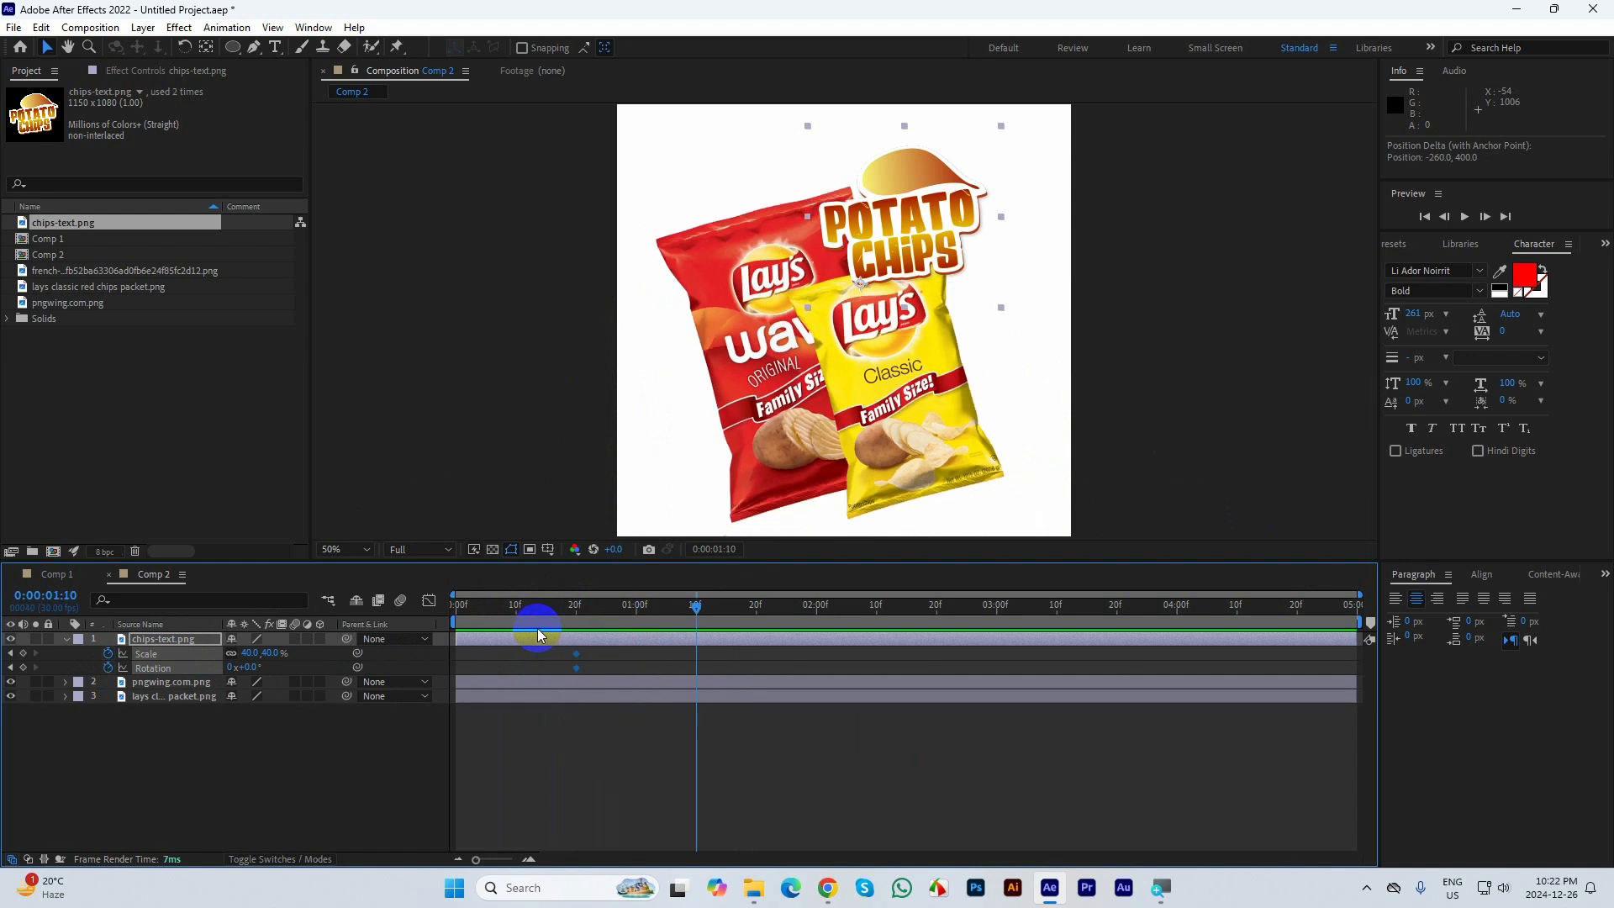
click(22, 667)
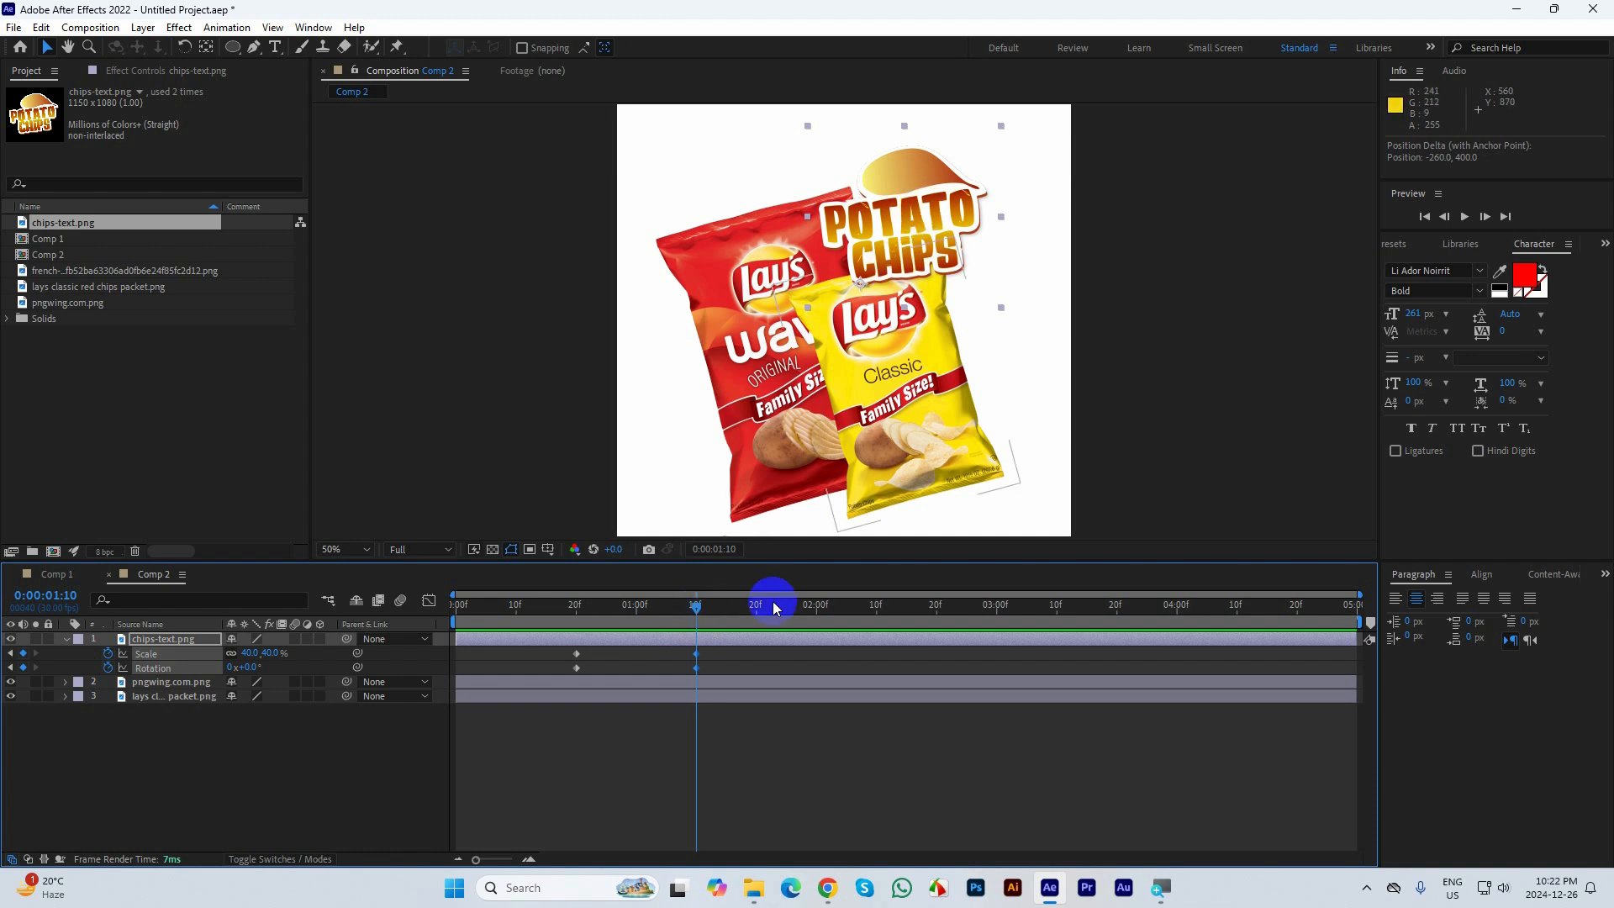
At 0:00:00:20, rotate the chips text 90° counterclockwise
drag(702, 613, 577, 624)
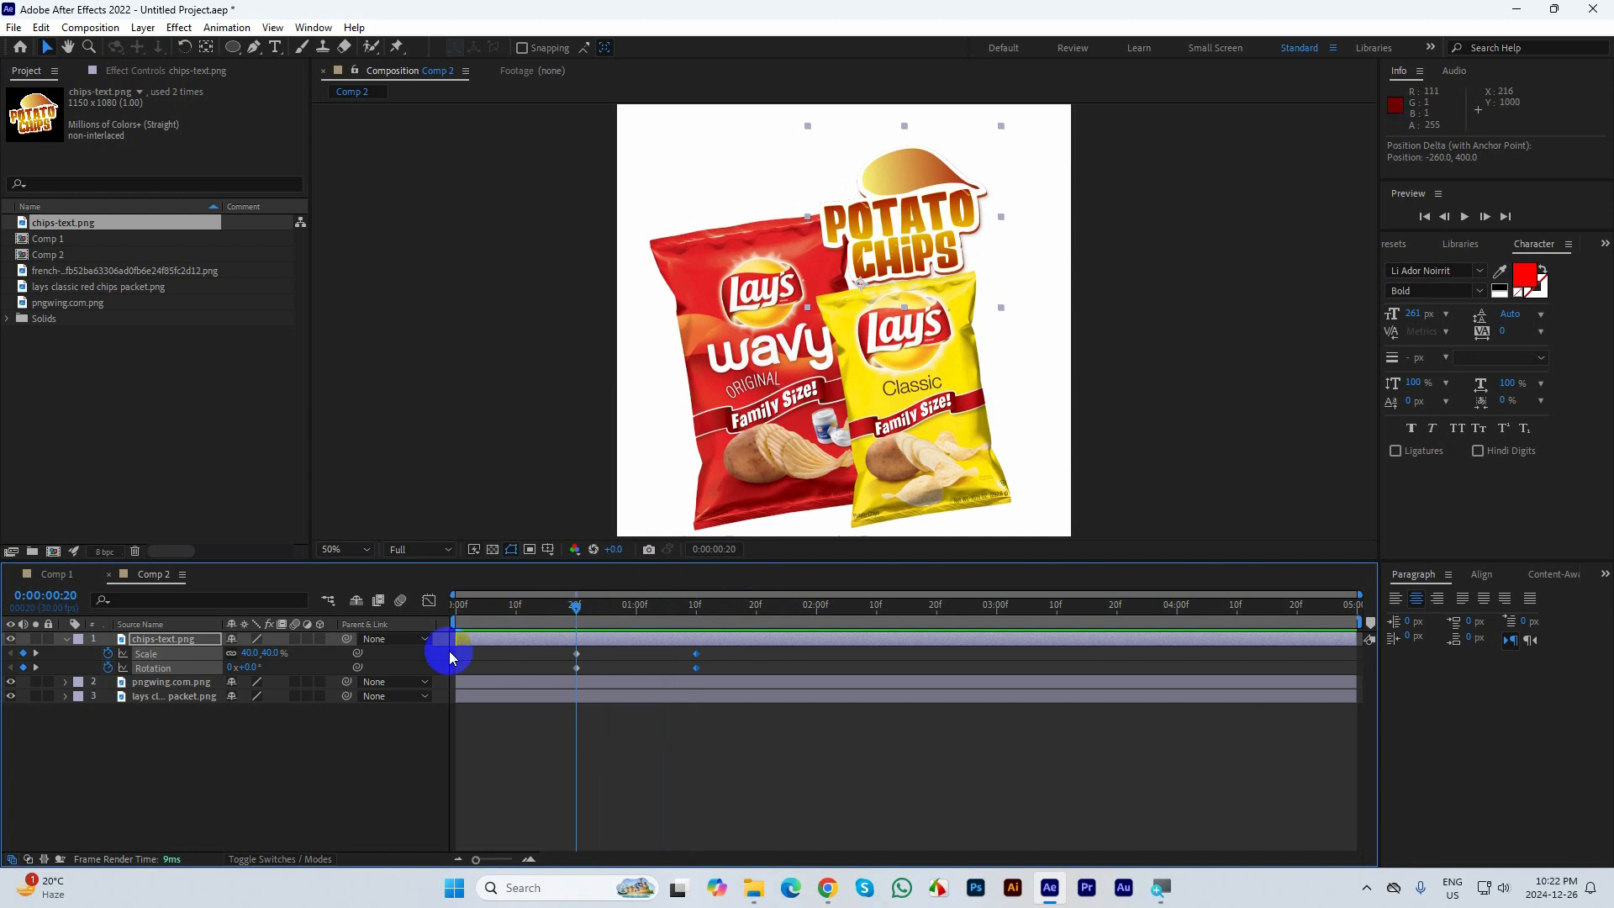
click(251, 666)
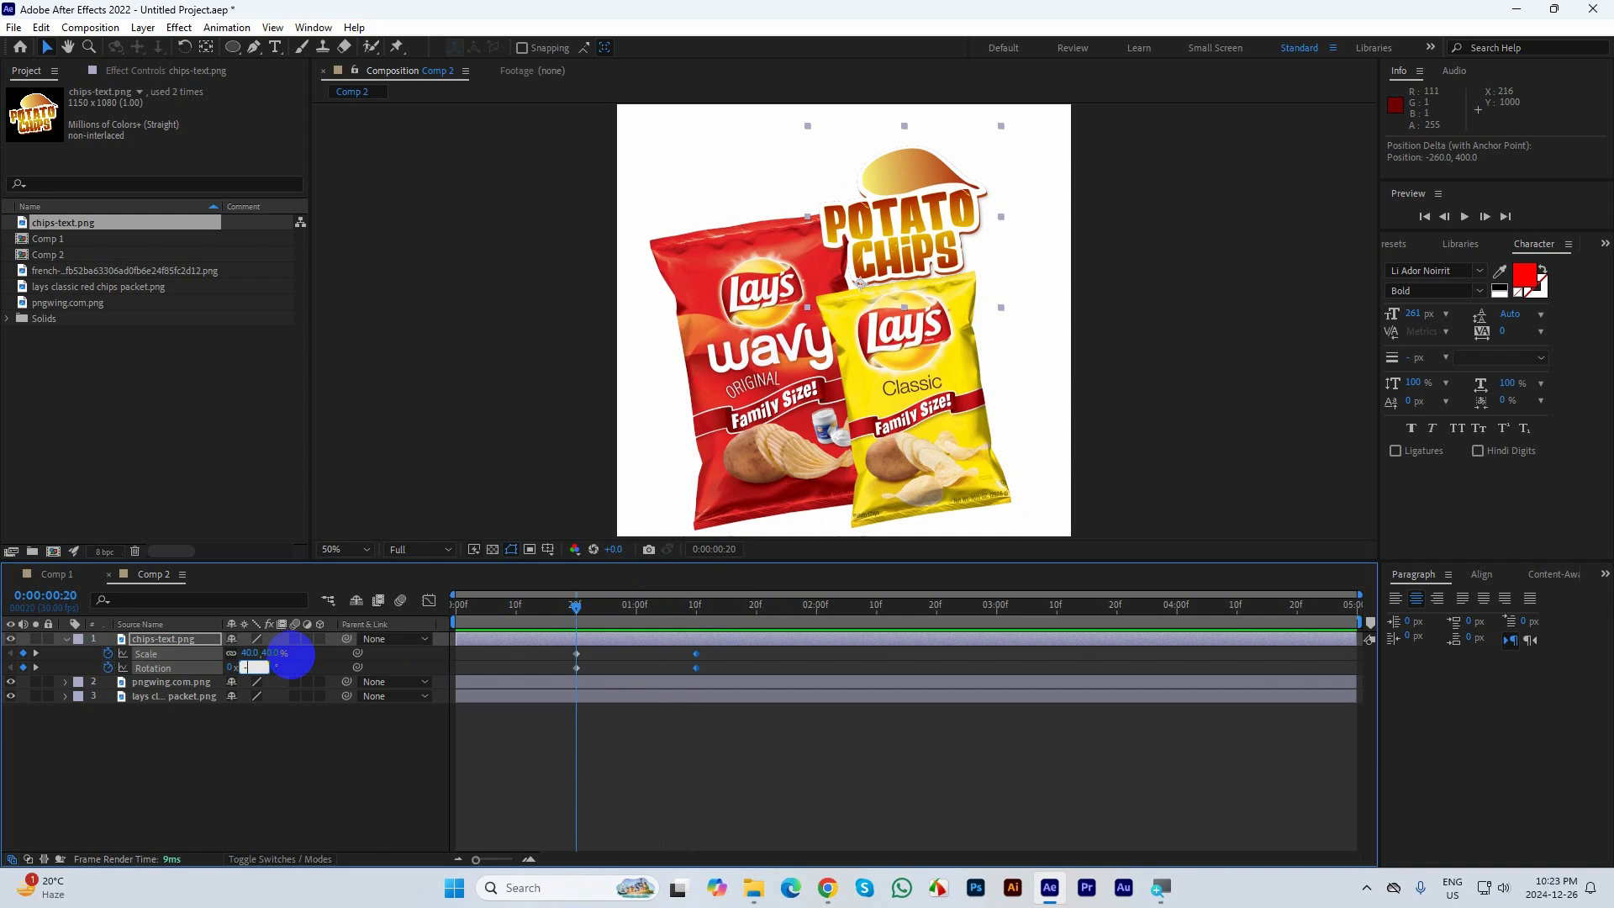
key(Return)
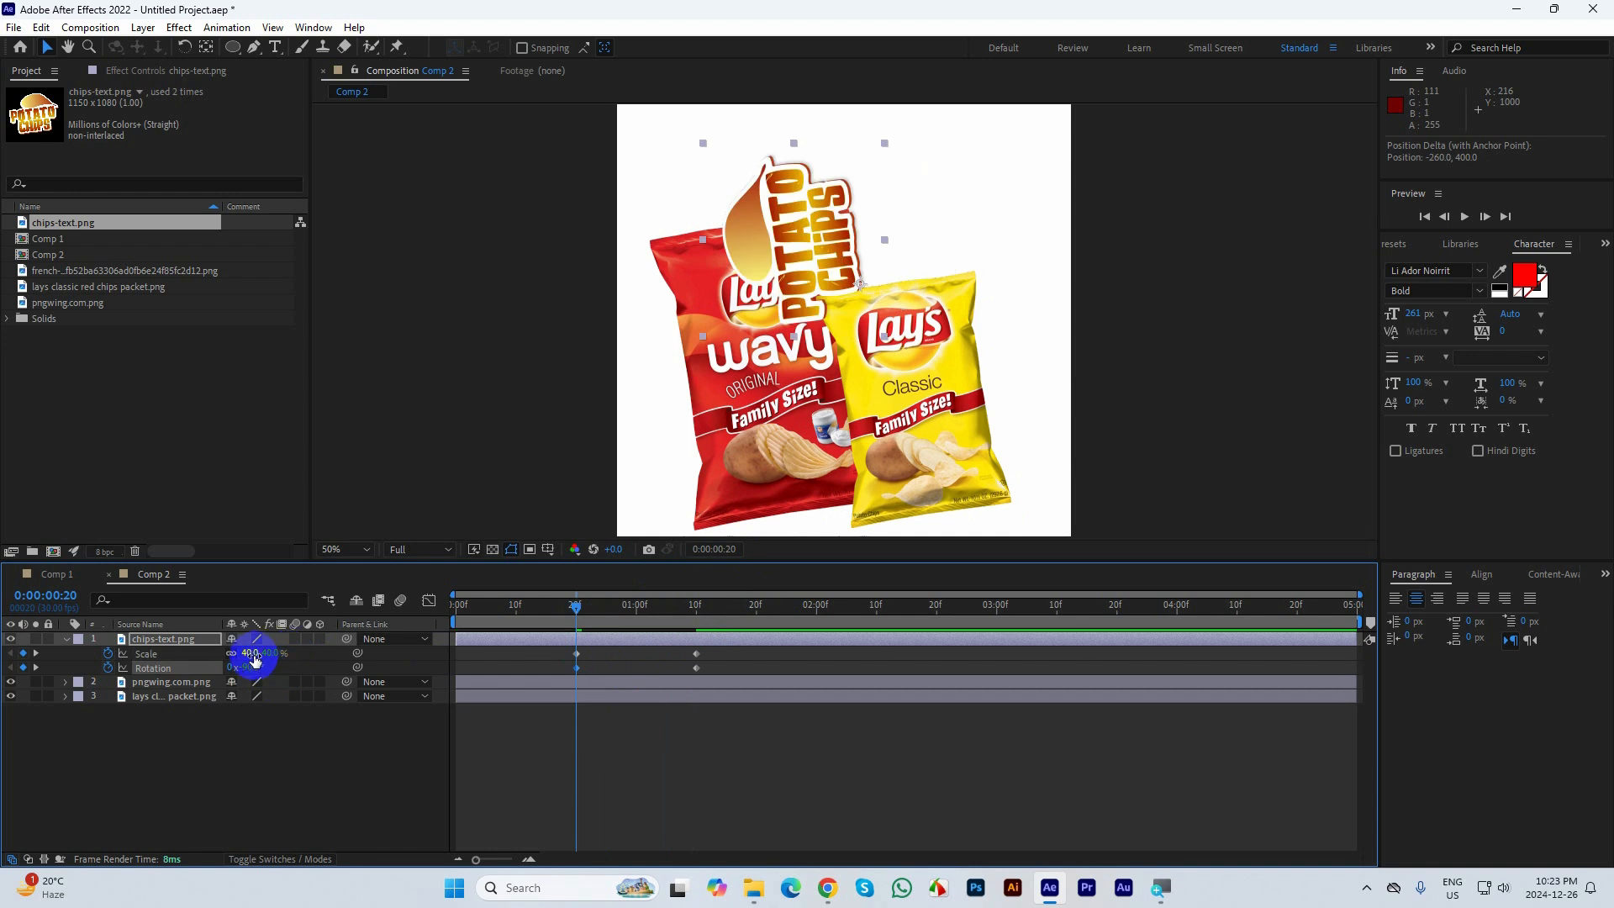
Set the chips text's scale to 0% at 0:00:00:20 and preview how it grows in
click(250, 653)
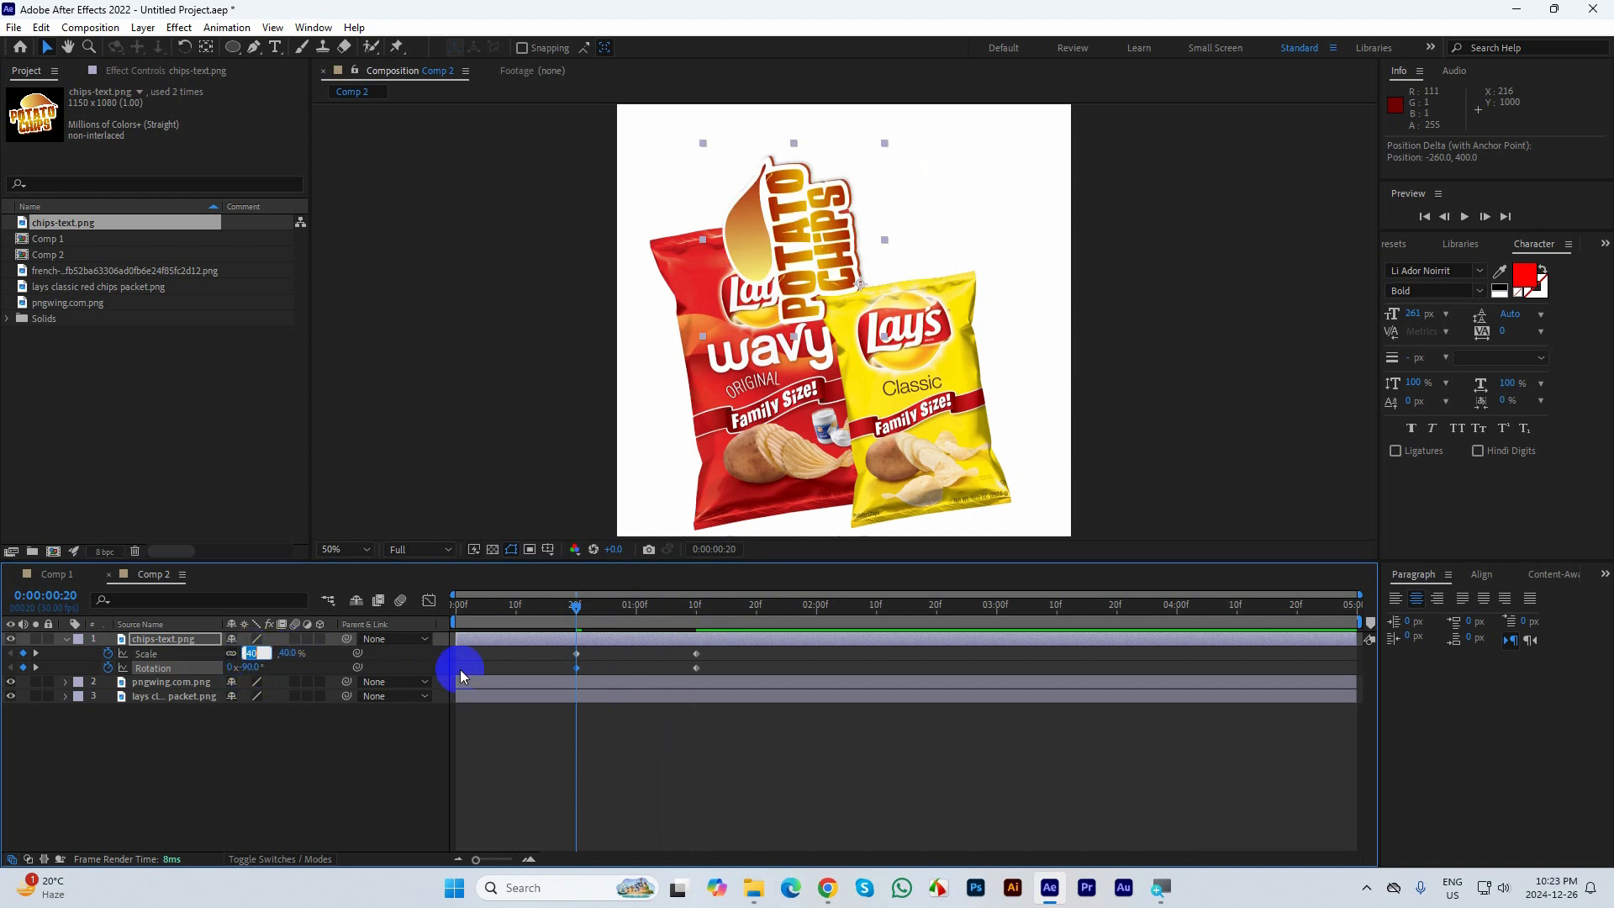
text(0)
key(Return)
drag(576, 605, 281, 594)
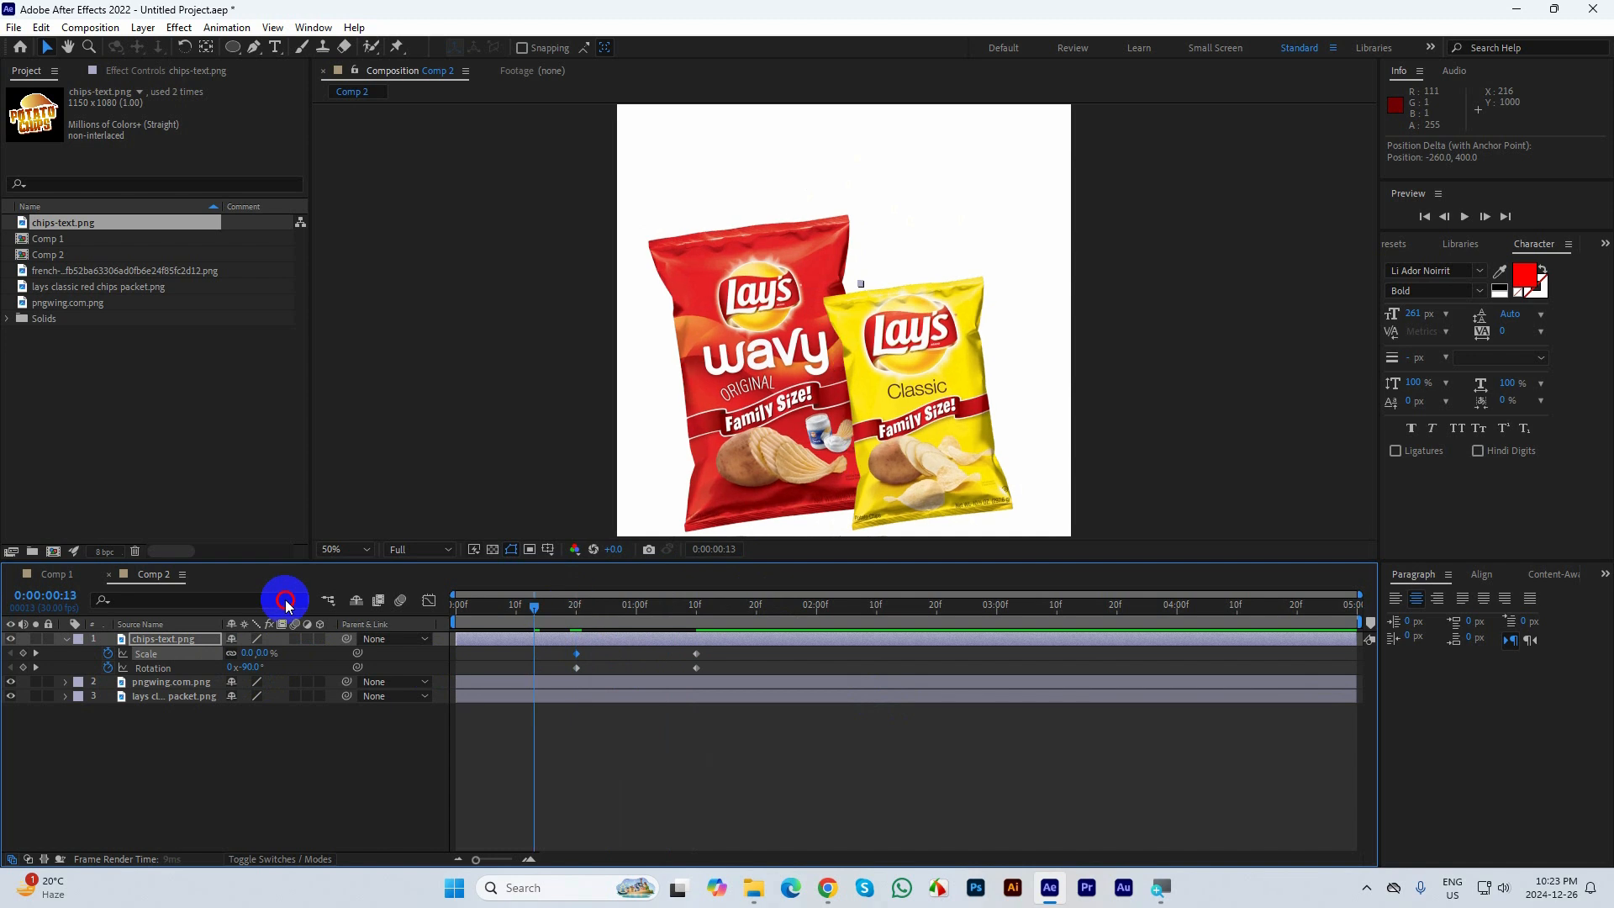
key(space)
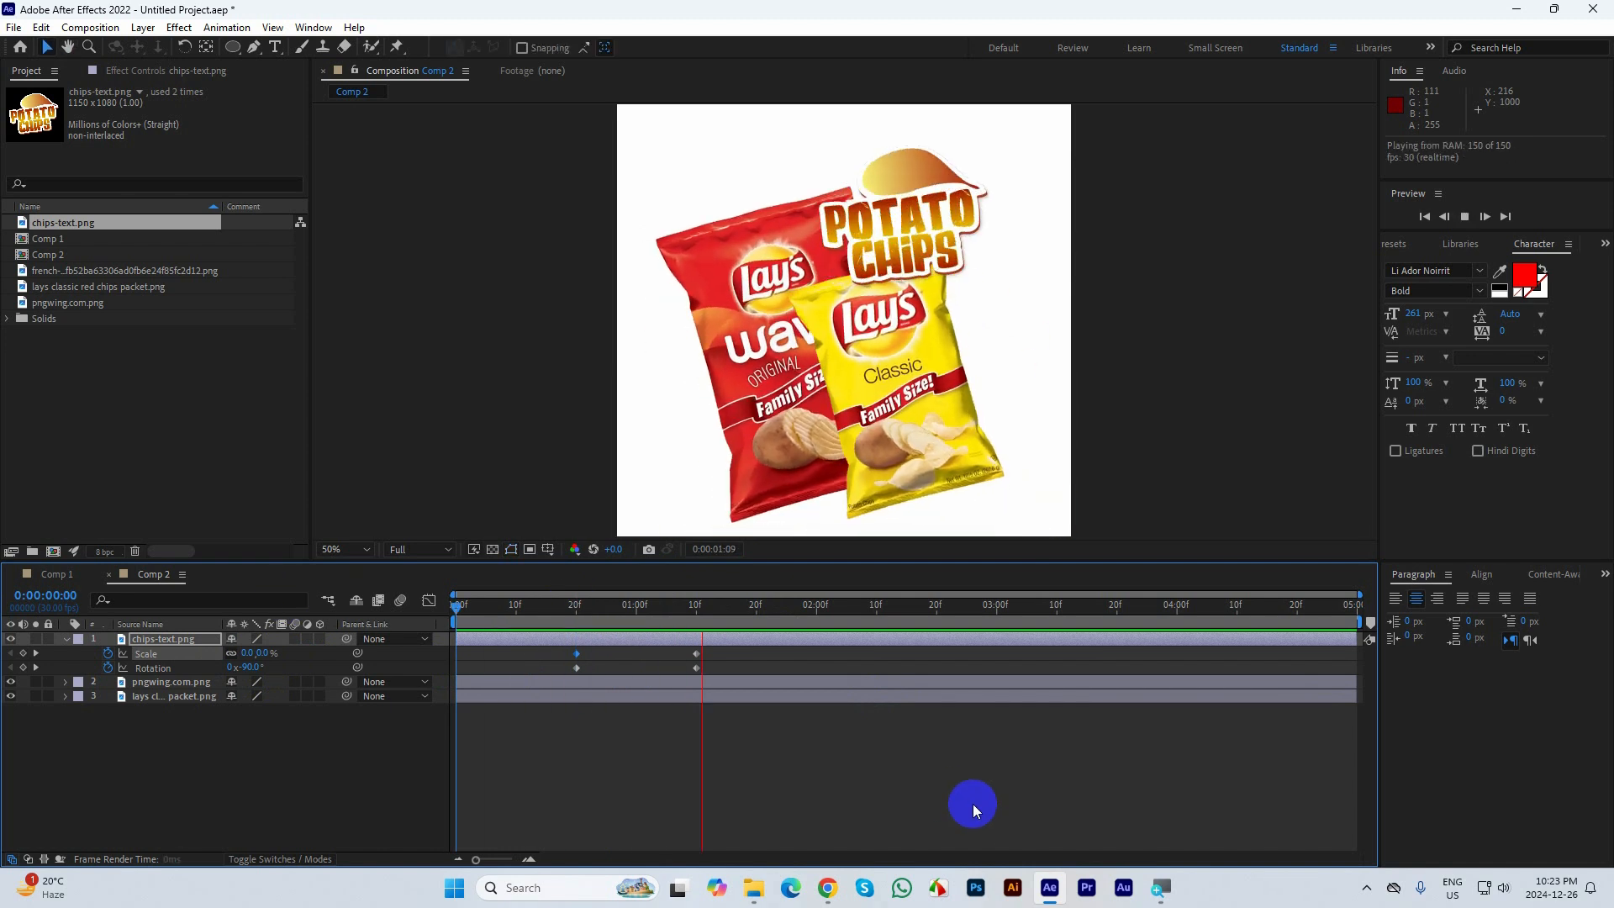
key(space)
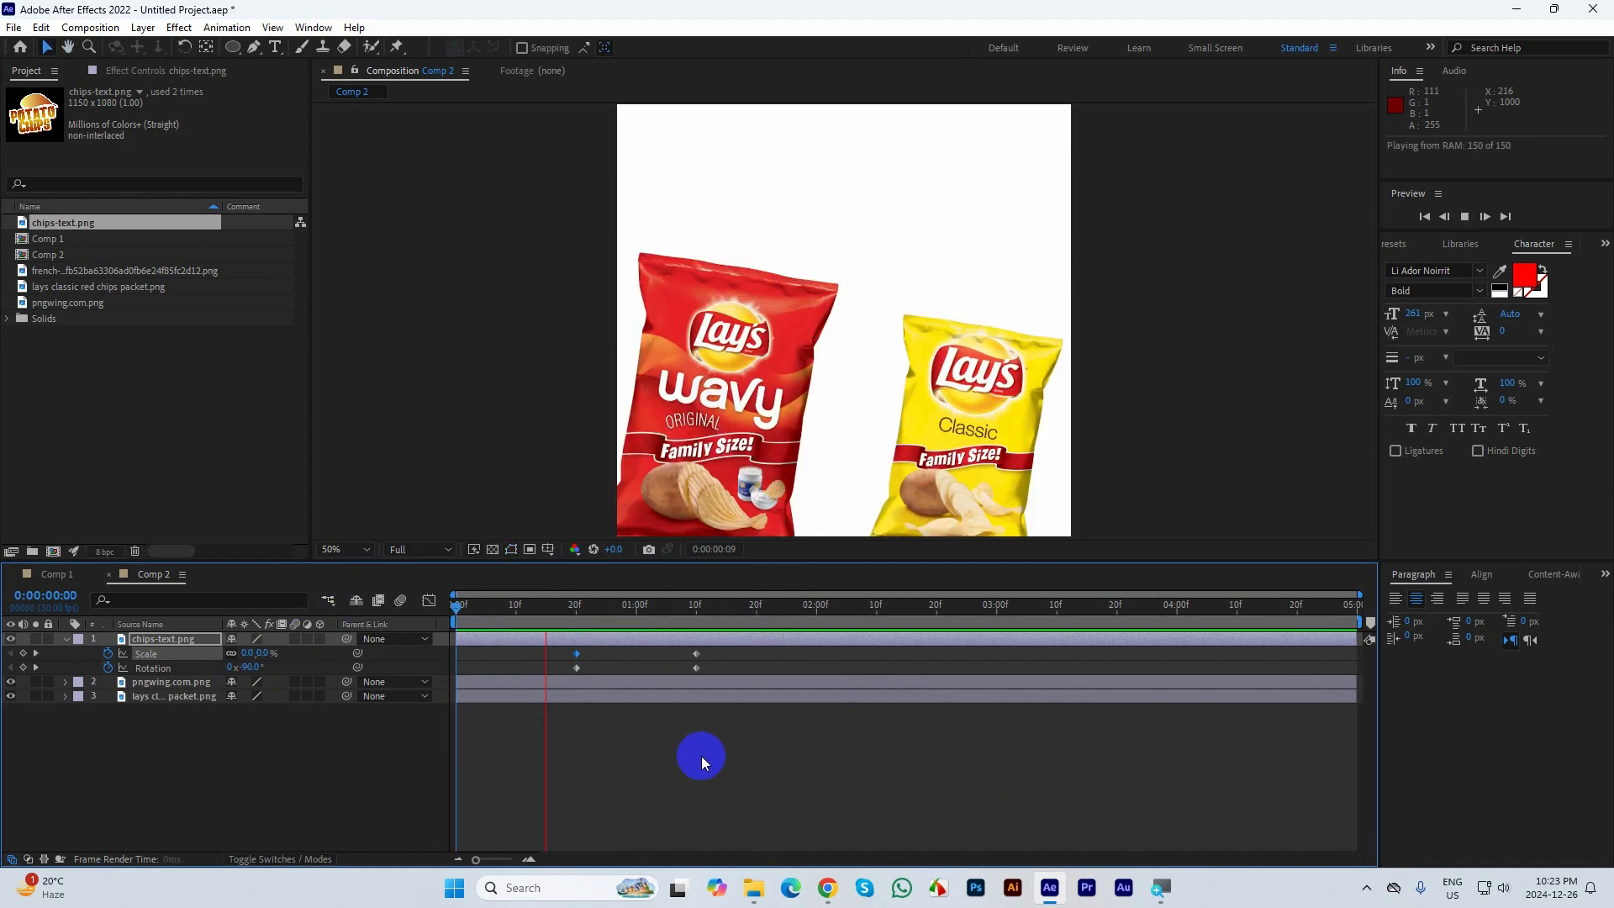
click(738, 605)
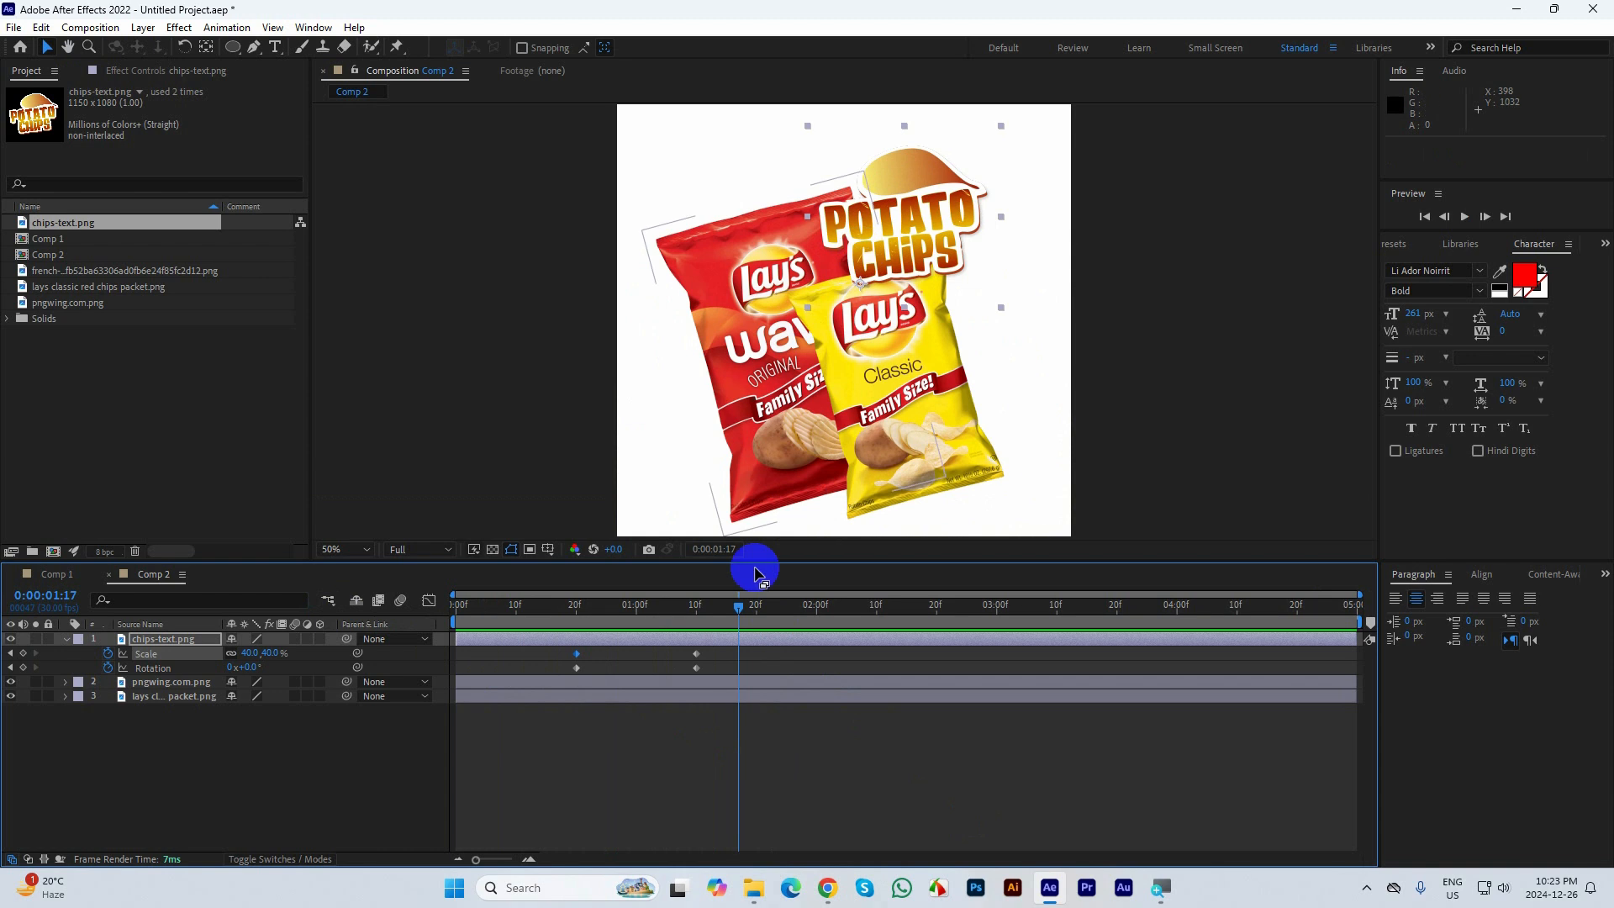
key(space)
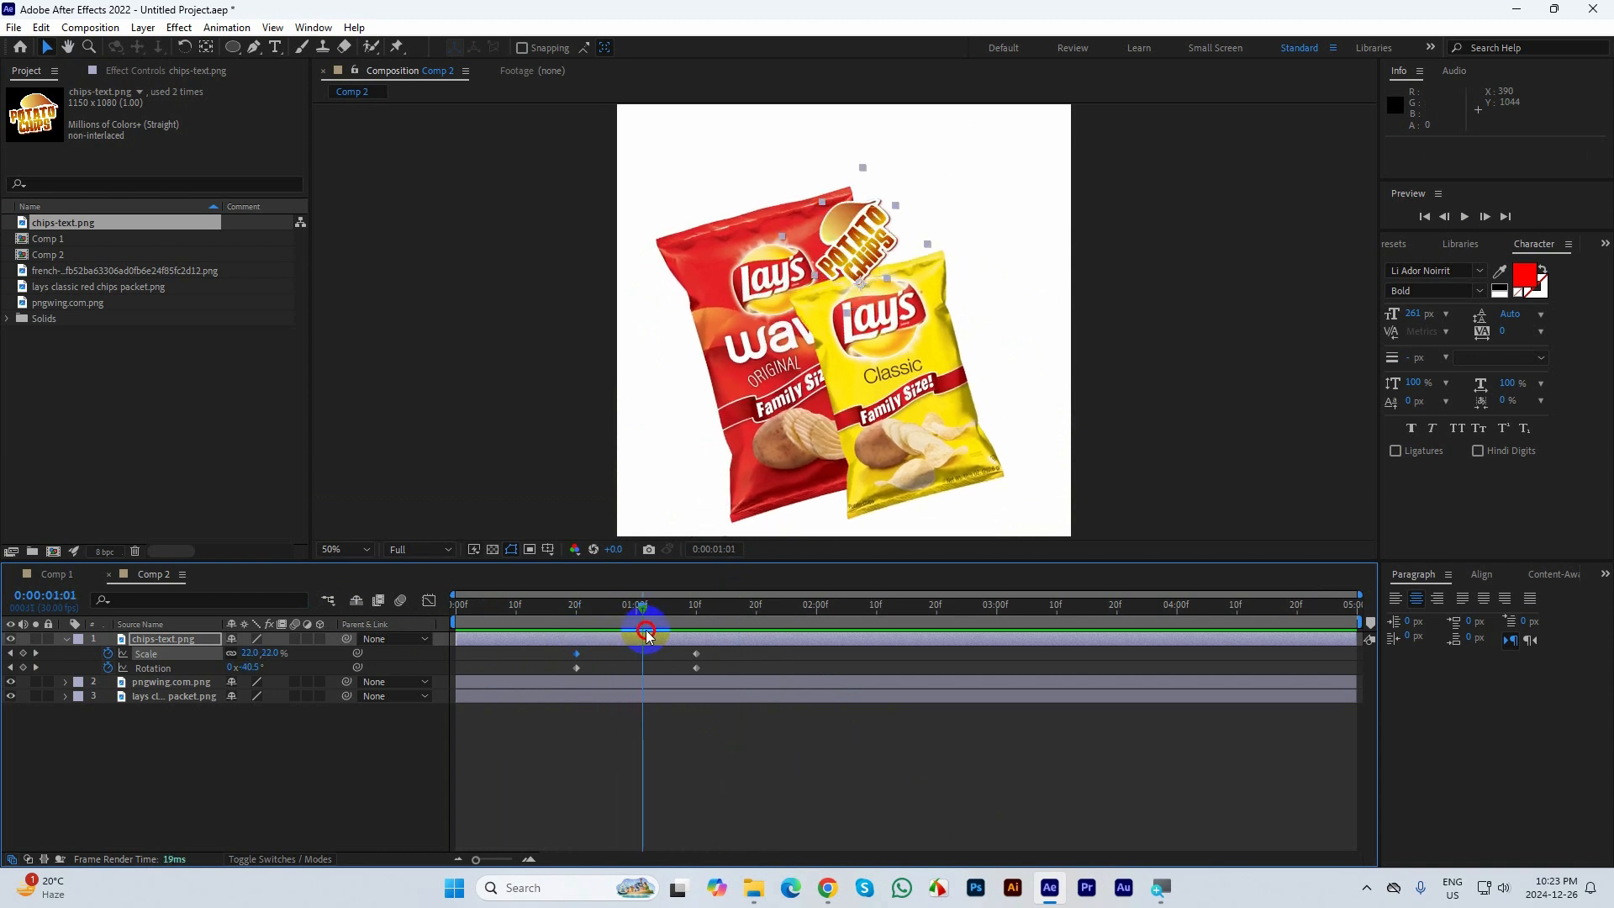
Apply Easy Ease to the chips text's Scale and Rotation keyframes and reshape their speed curves to peak early with a long ease-out
click(735, 669)
drag(736, 669, 563, 652)
key(F9)
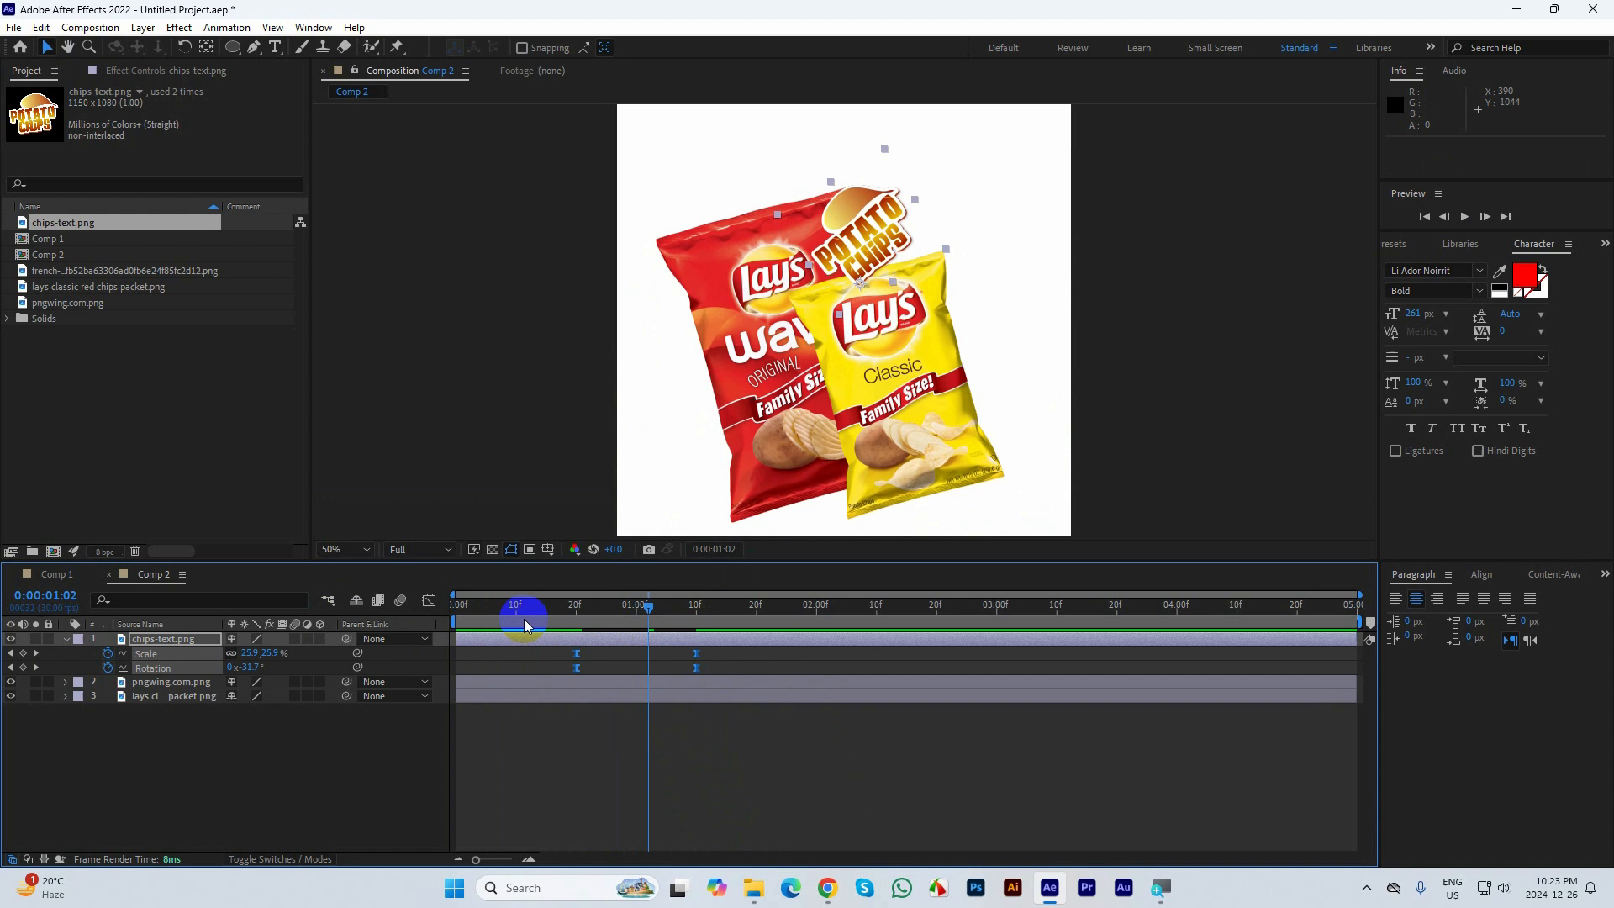
click(430, 602)
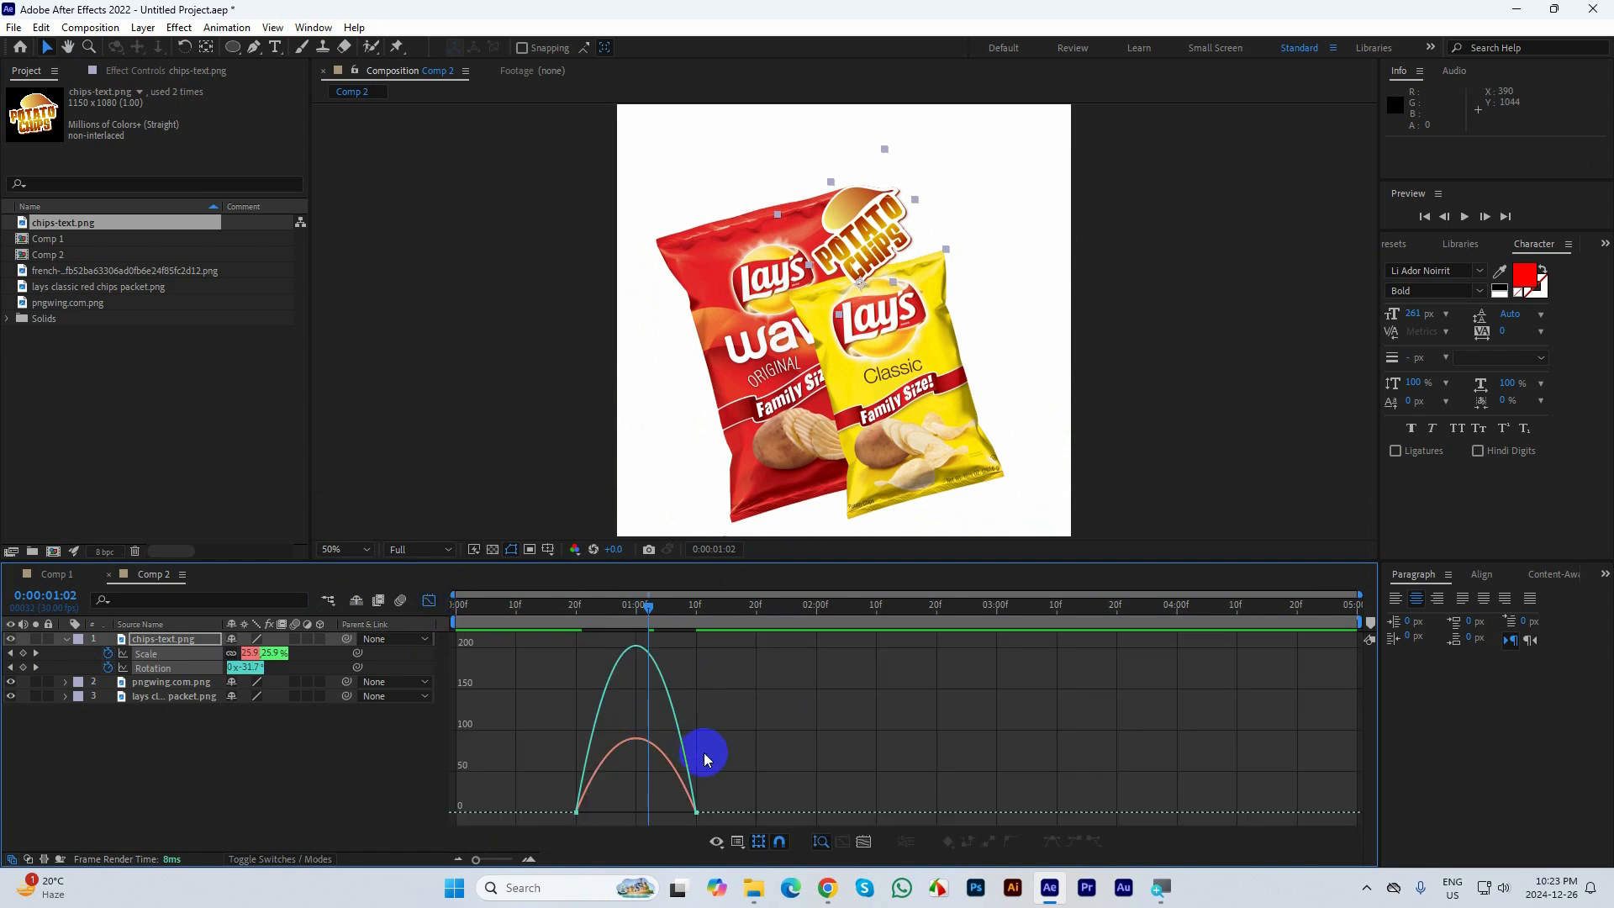
drag(727, 786, 666, 706)
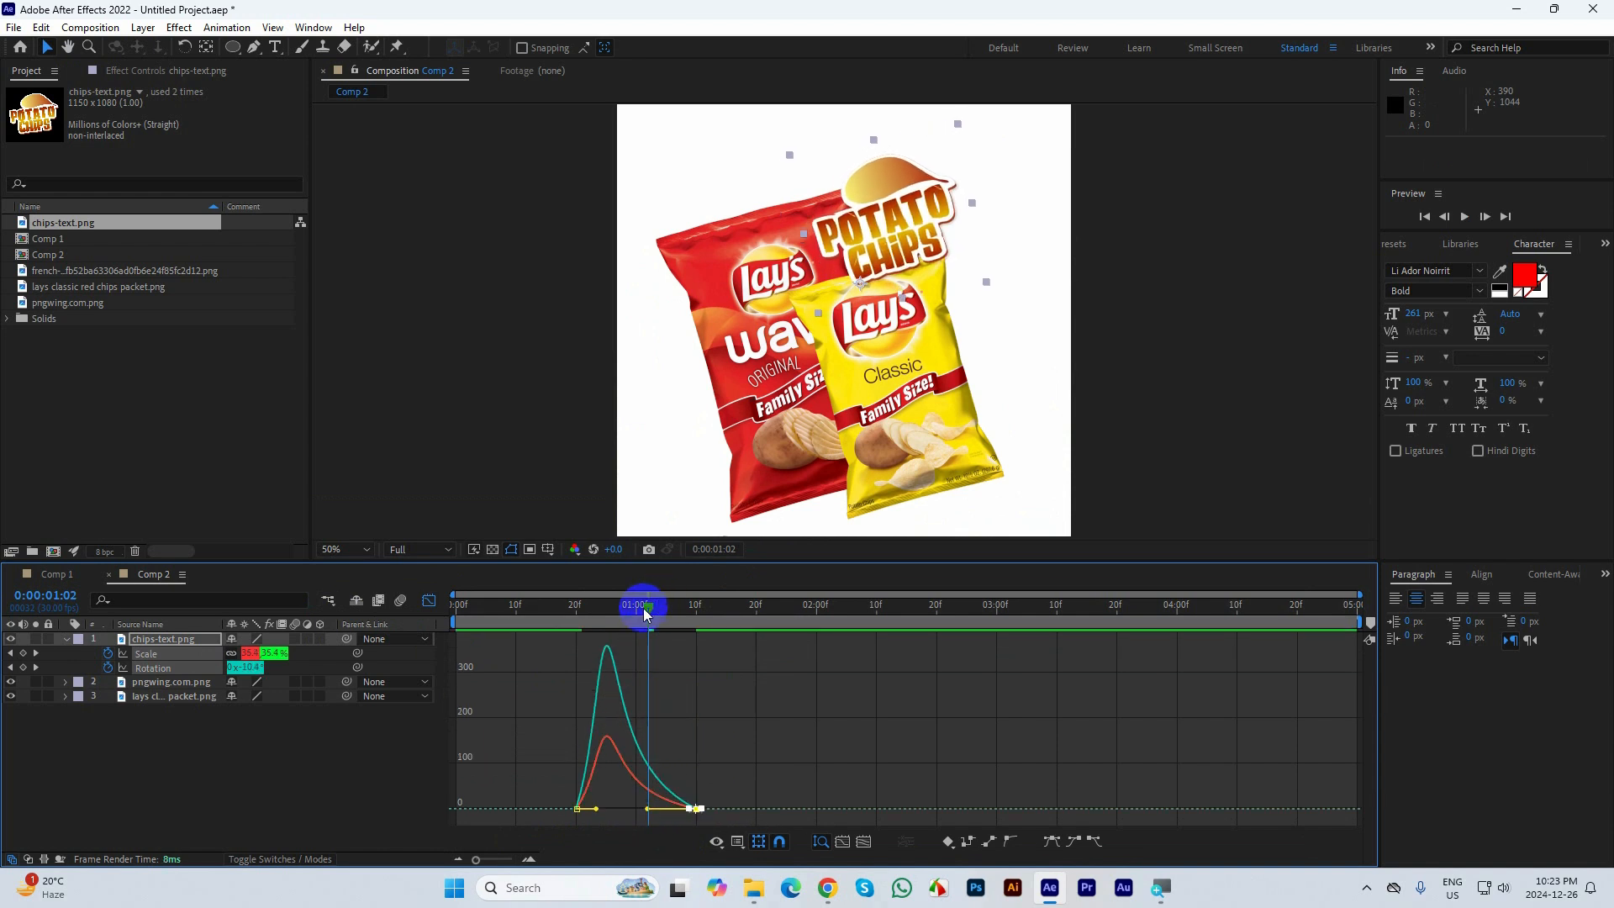
Play Comp 2 from the start to review the eased chips text motion, and leave the graph view
key(Home)
key(space)
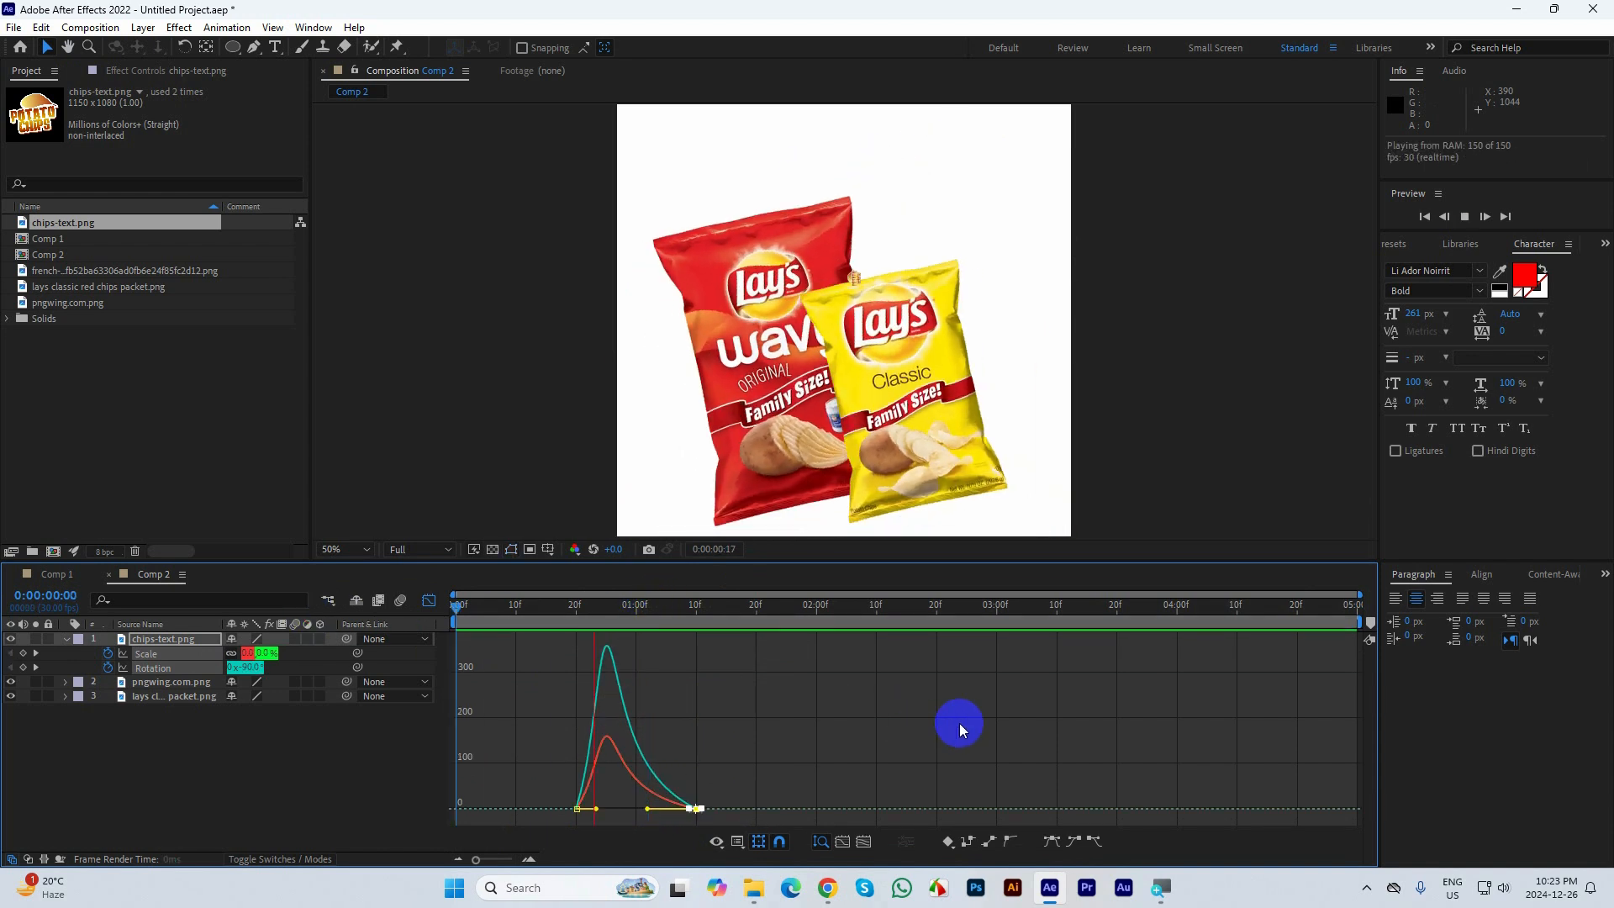
key(space)
click(488, 631)
key(Home)
key(space)
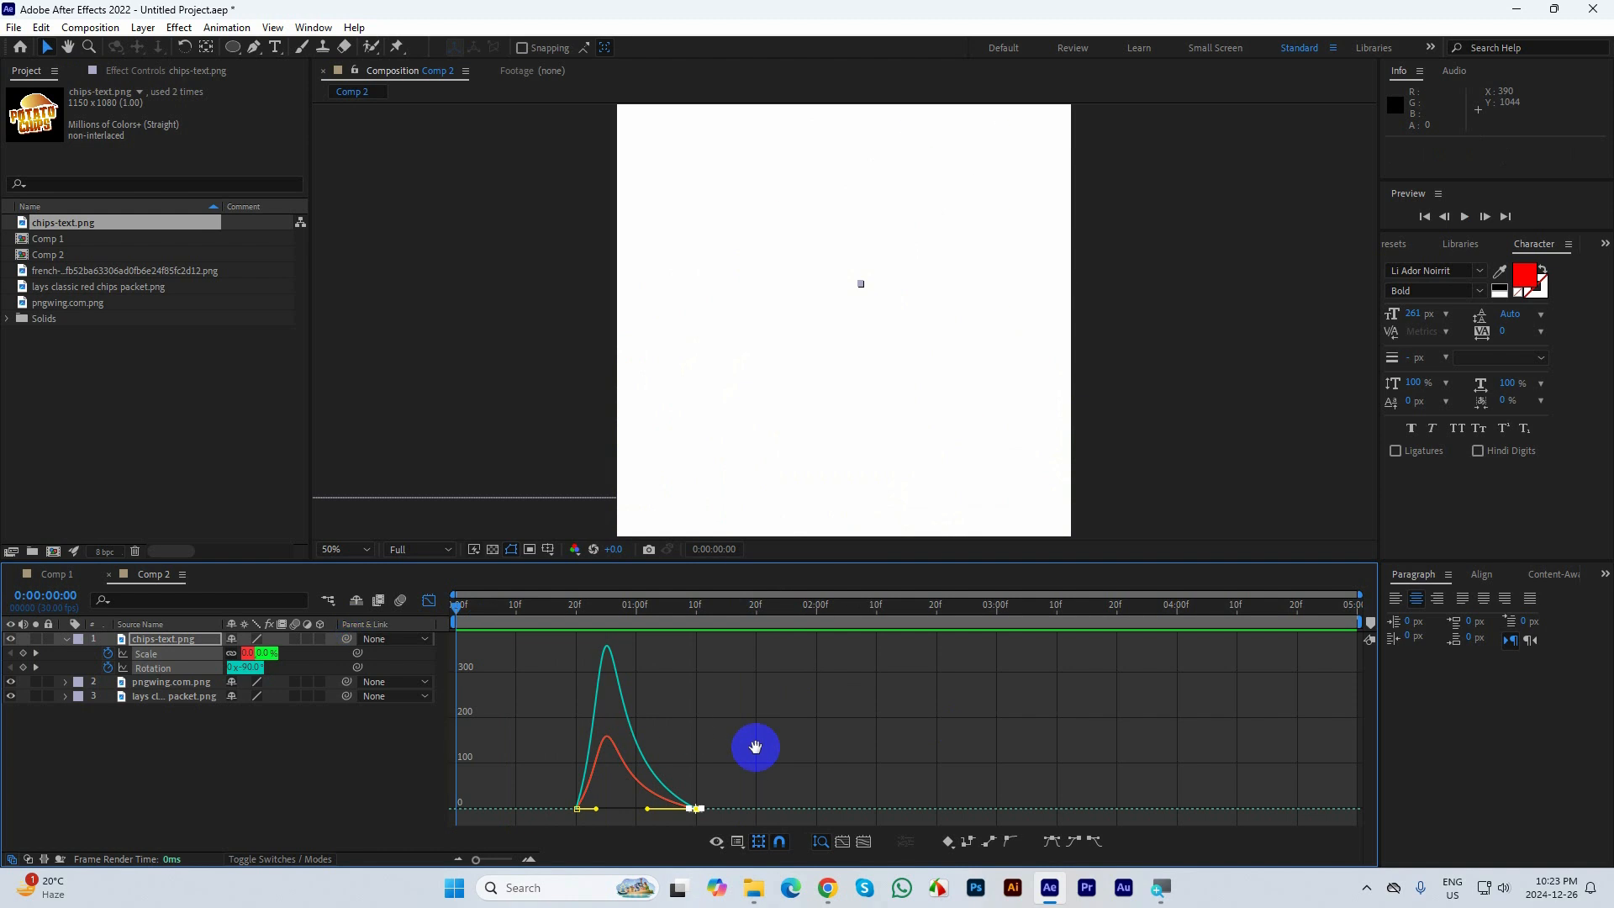
key(space)
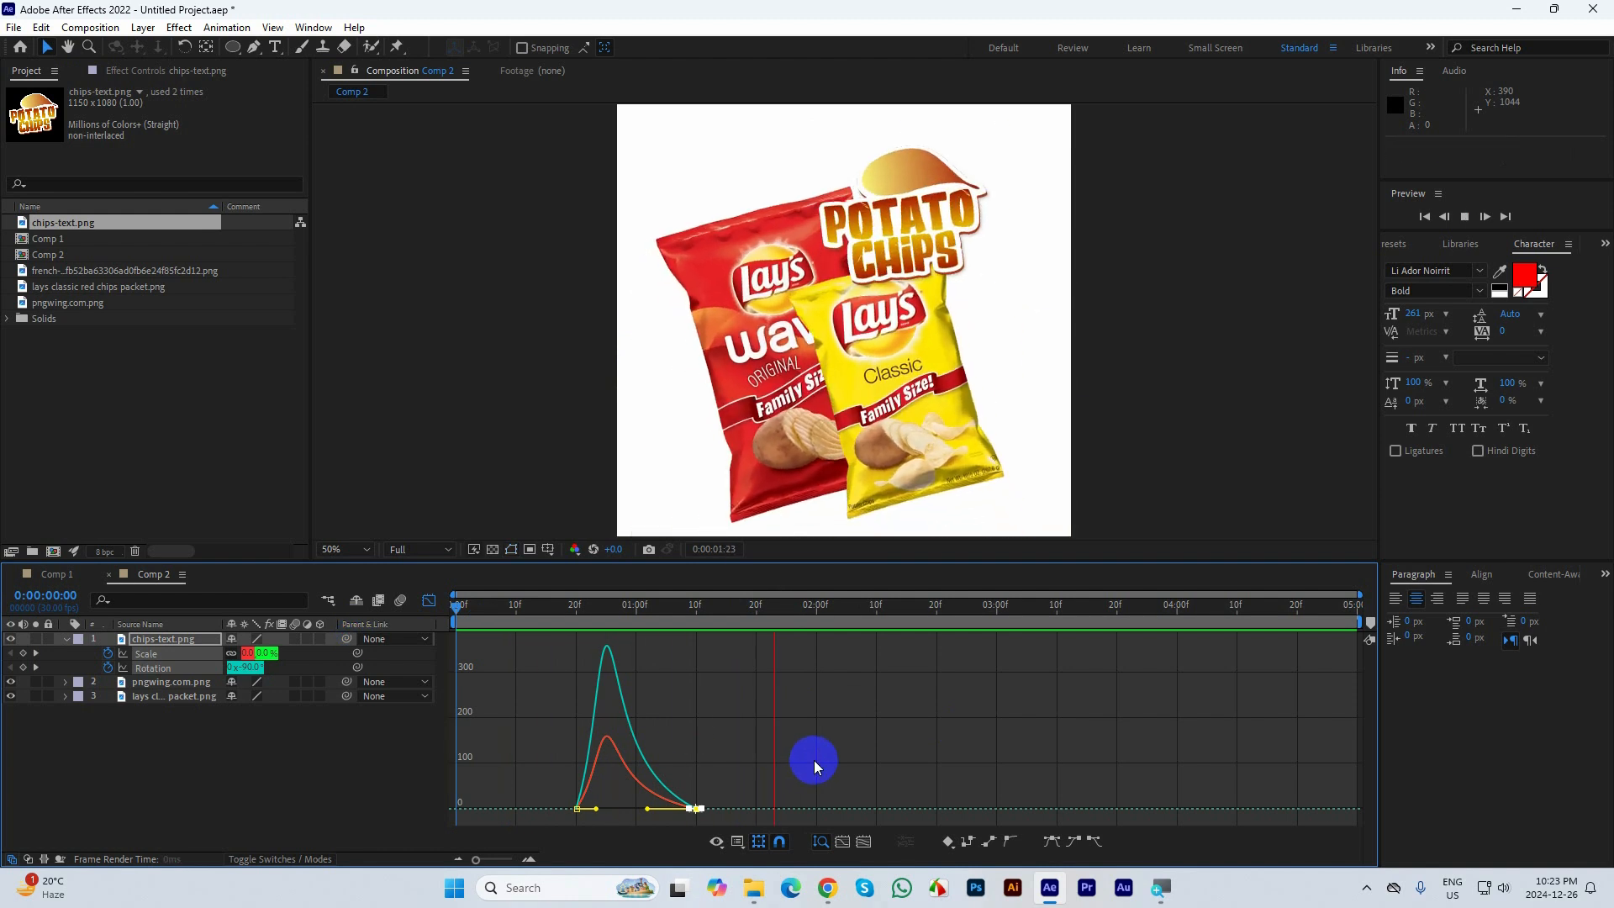
click(429, 600)
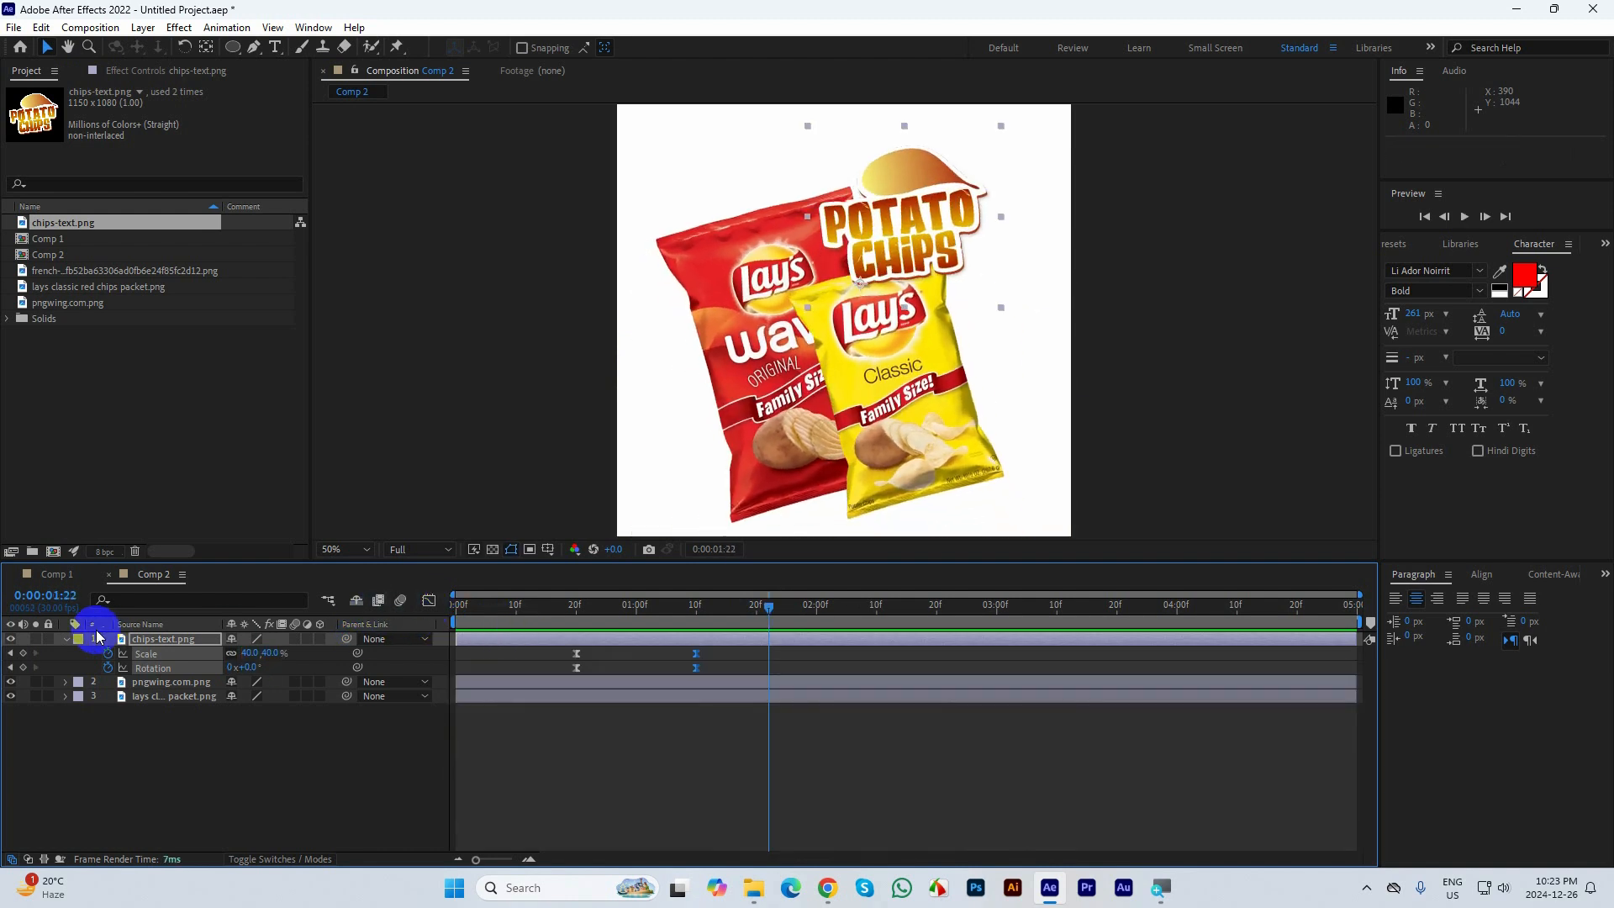
End Comp 2's work area at 0:00:02:00 and collapse the chips text layer's properties
drag(770, 611, 816, 613)
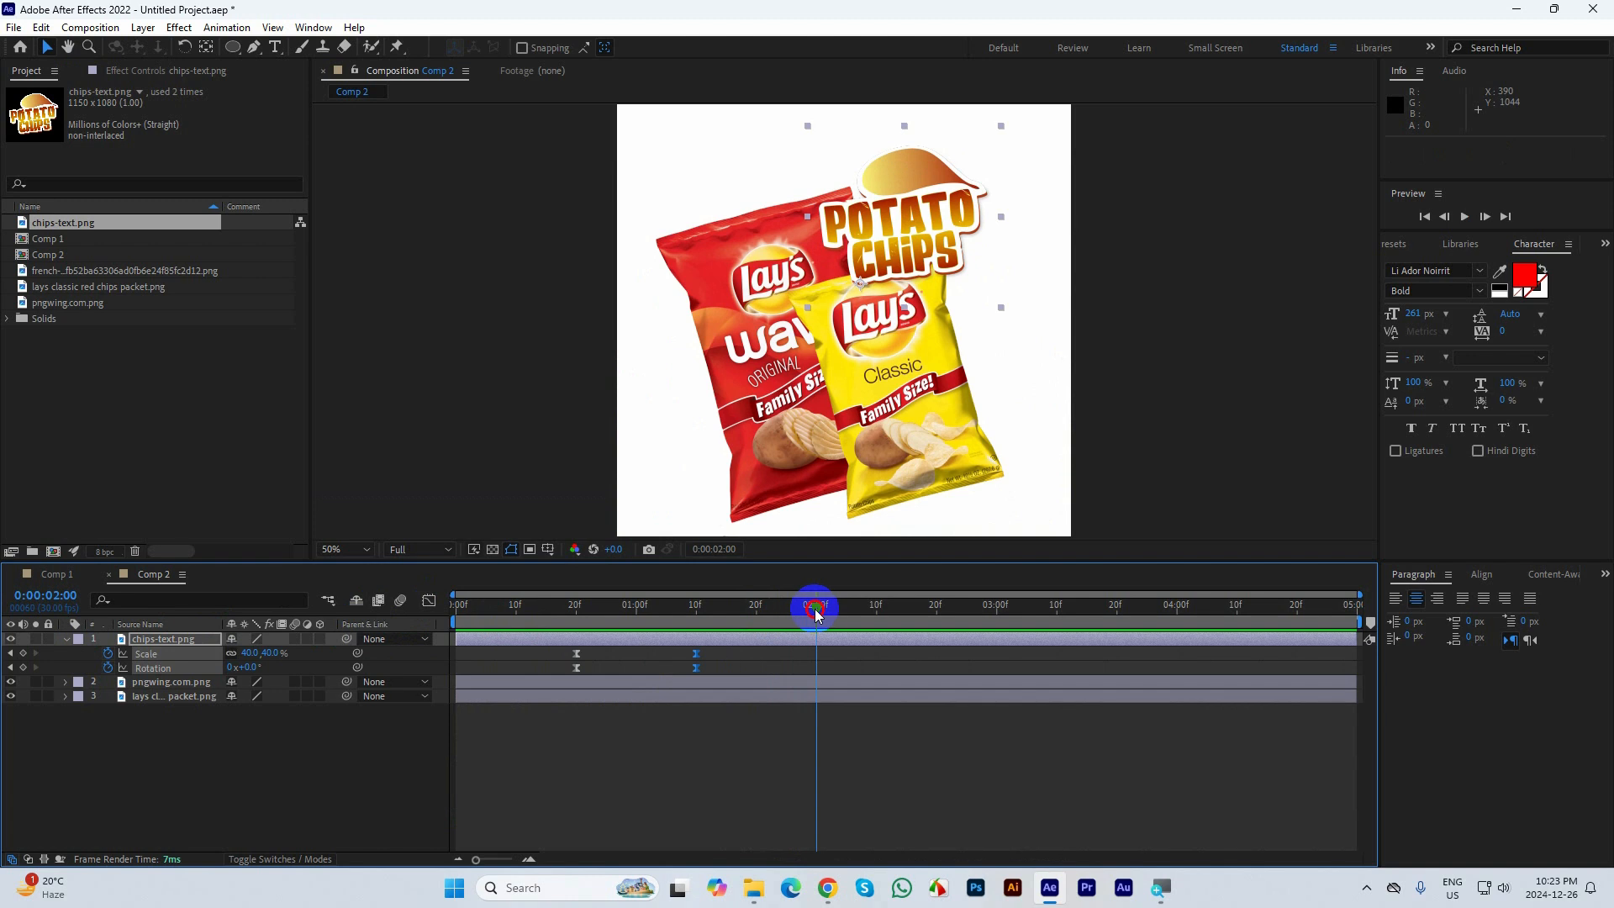
key(n)
click(72, 661)
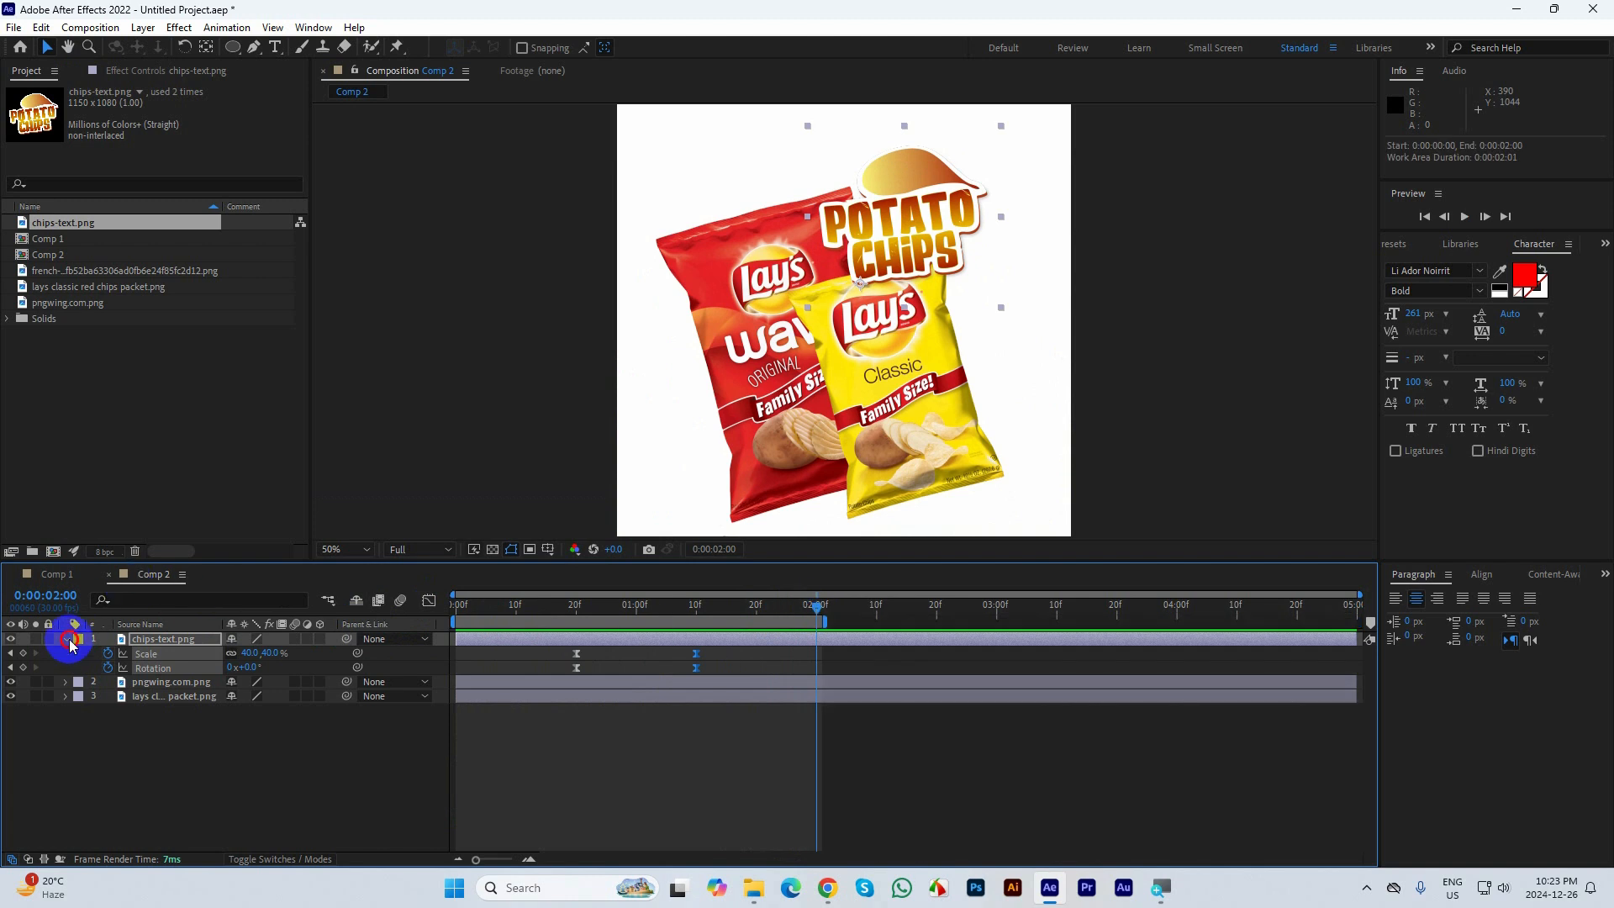
click(68, 640)
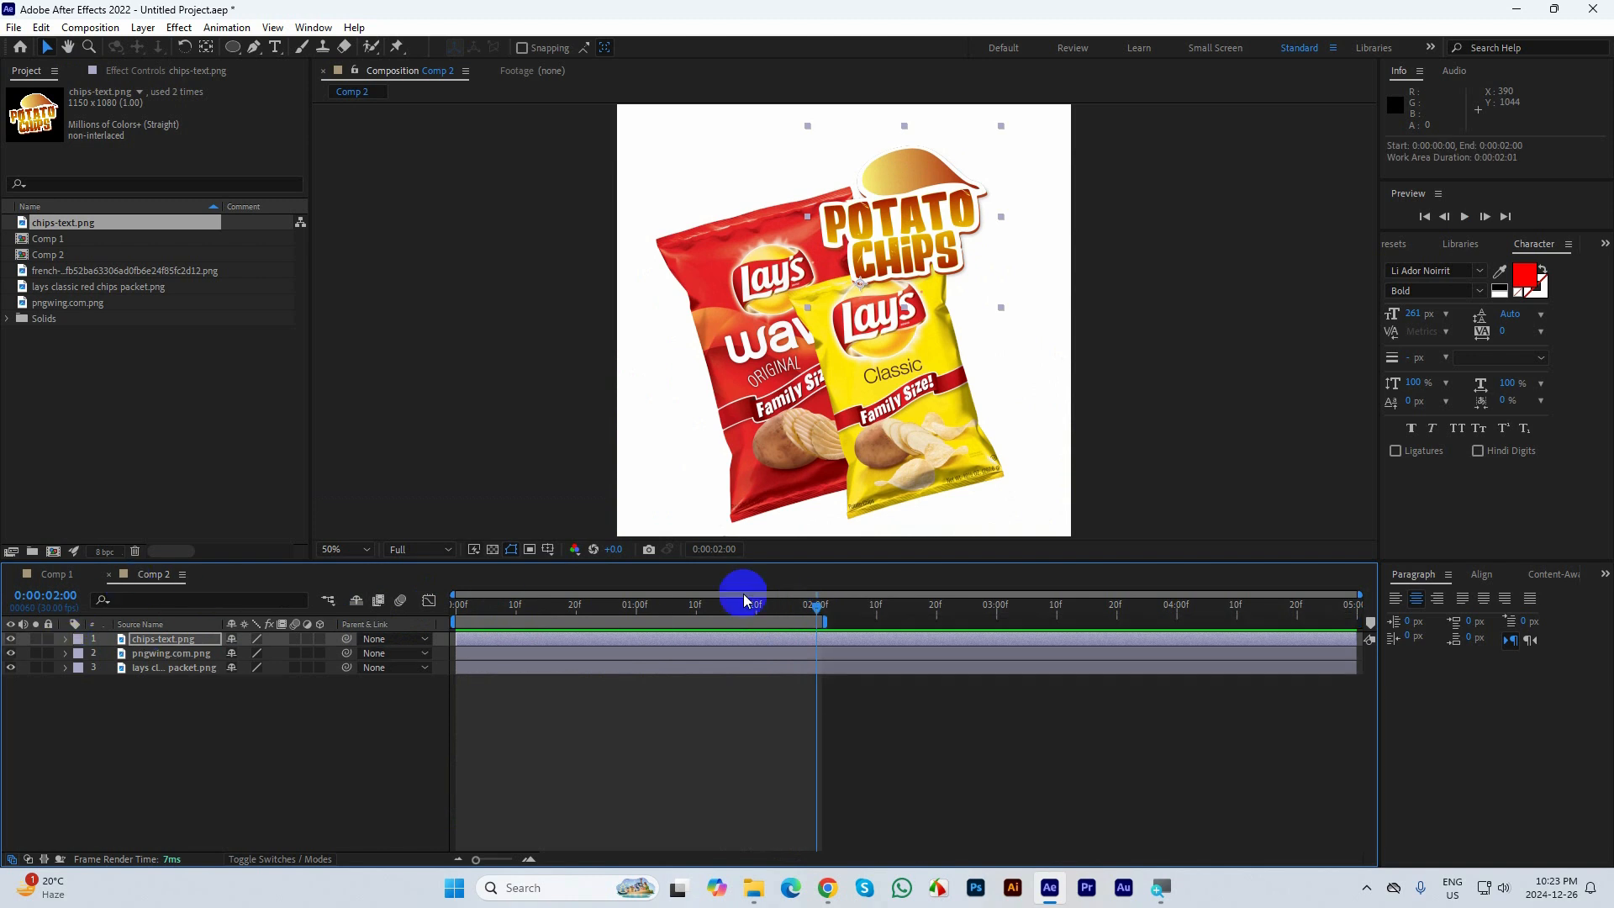
Preview the finished packet and text animations in Comp 1 and Comp 2
click(55, 575)
key(space)
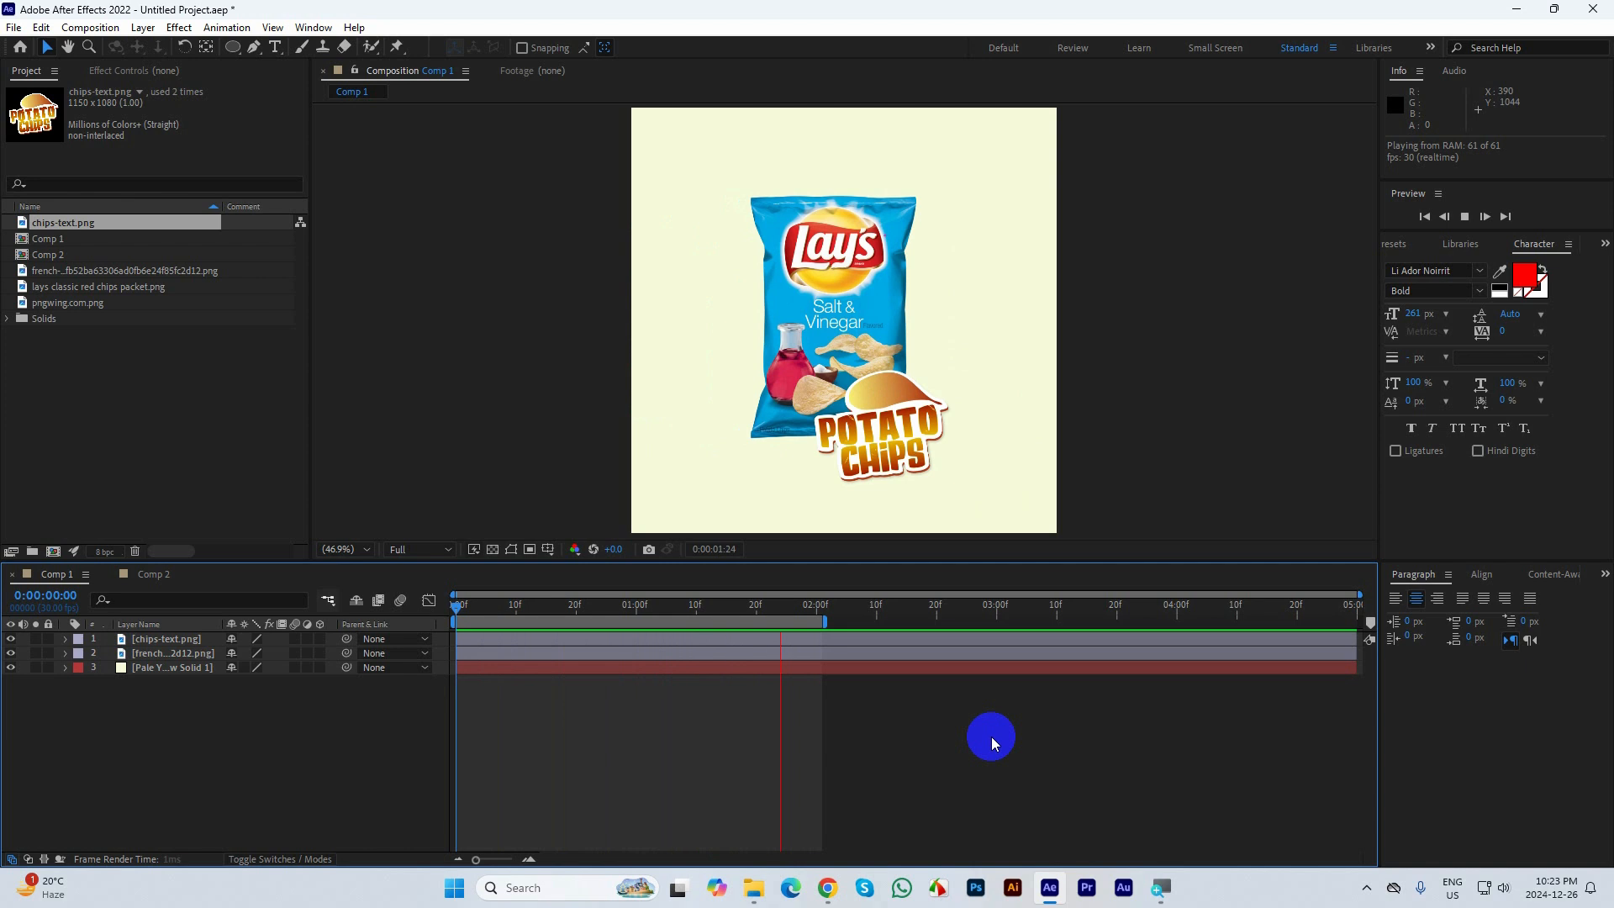
click(154, 574)
click(474, 637)
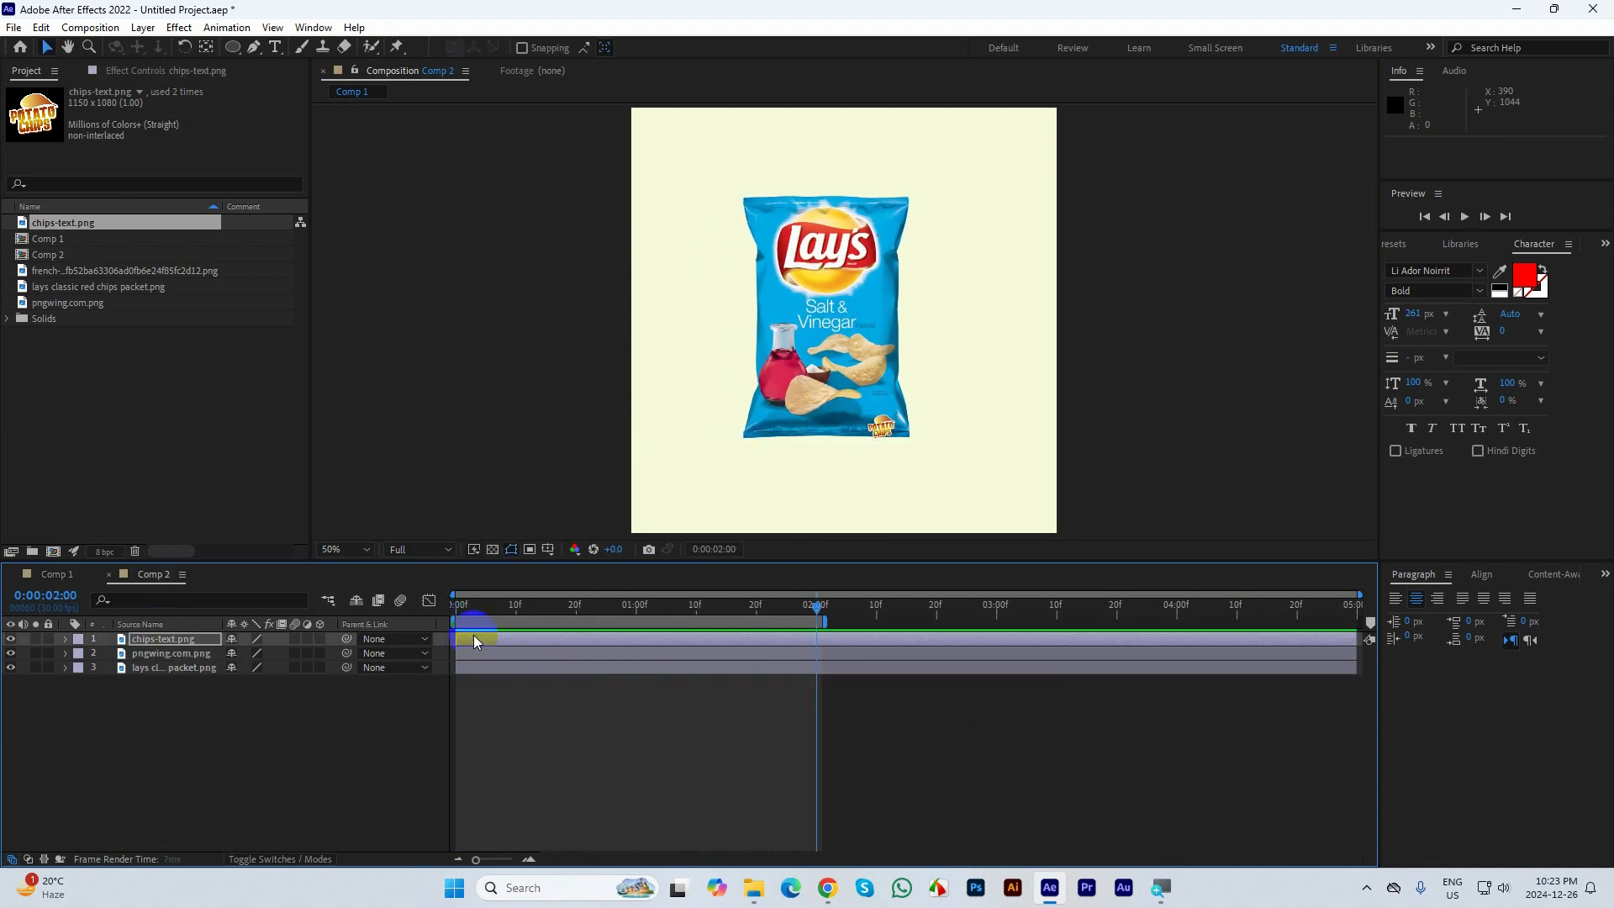
click(351, 584)
click(762, 733)
key(space)
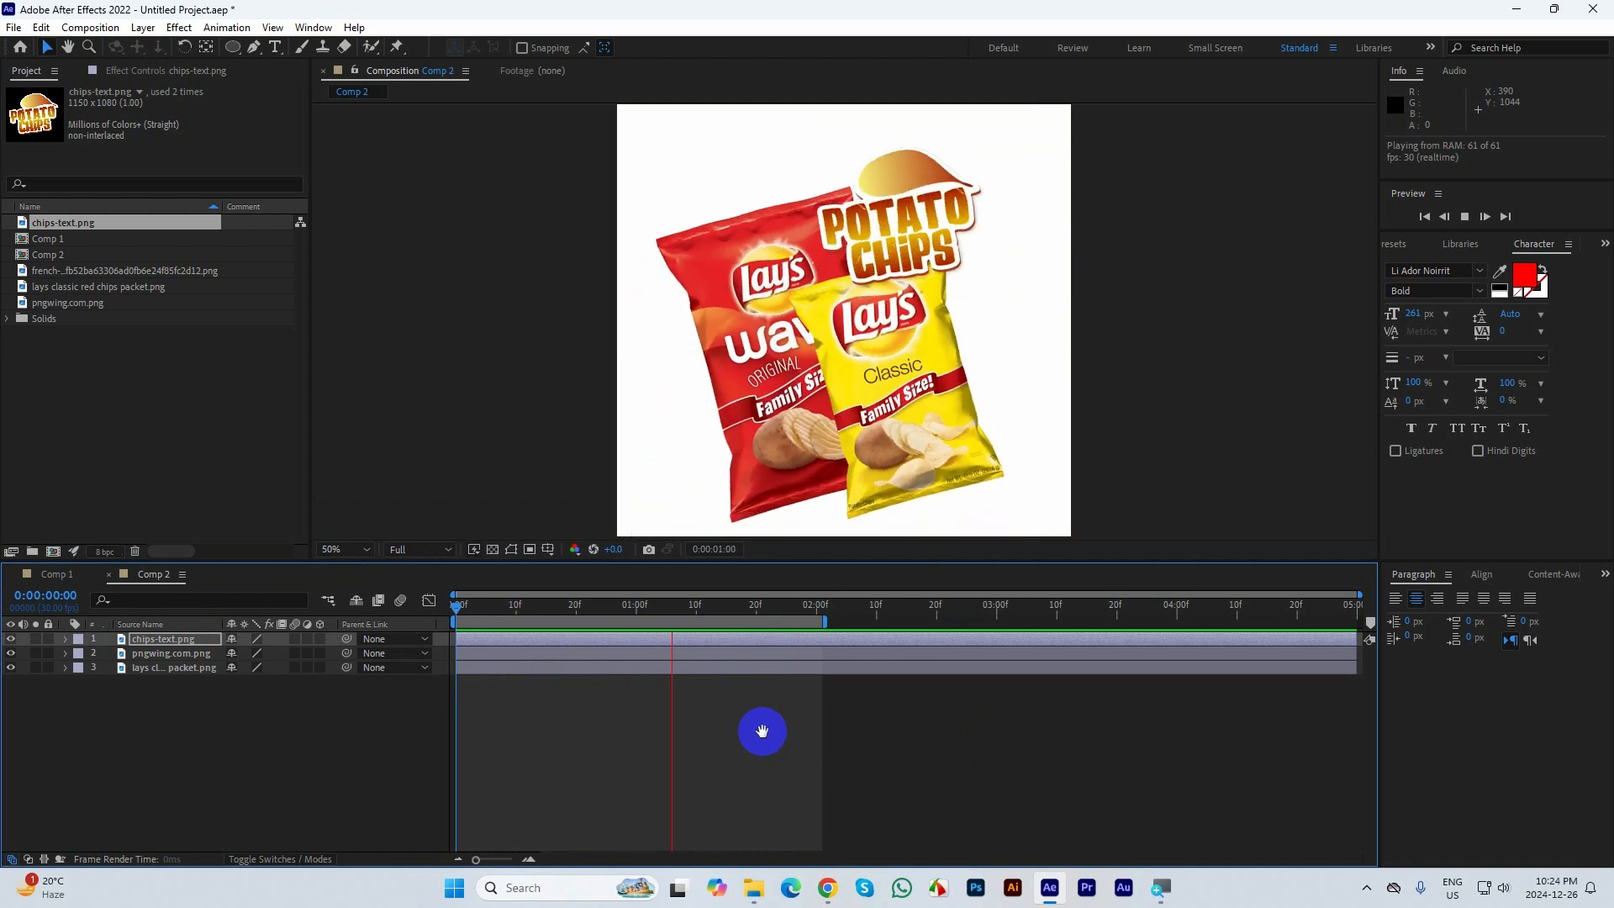
key(space)
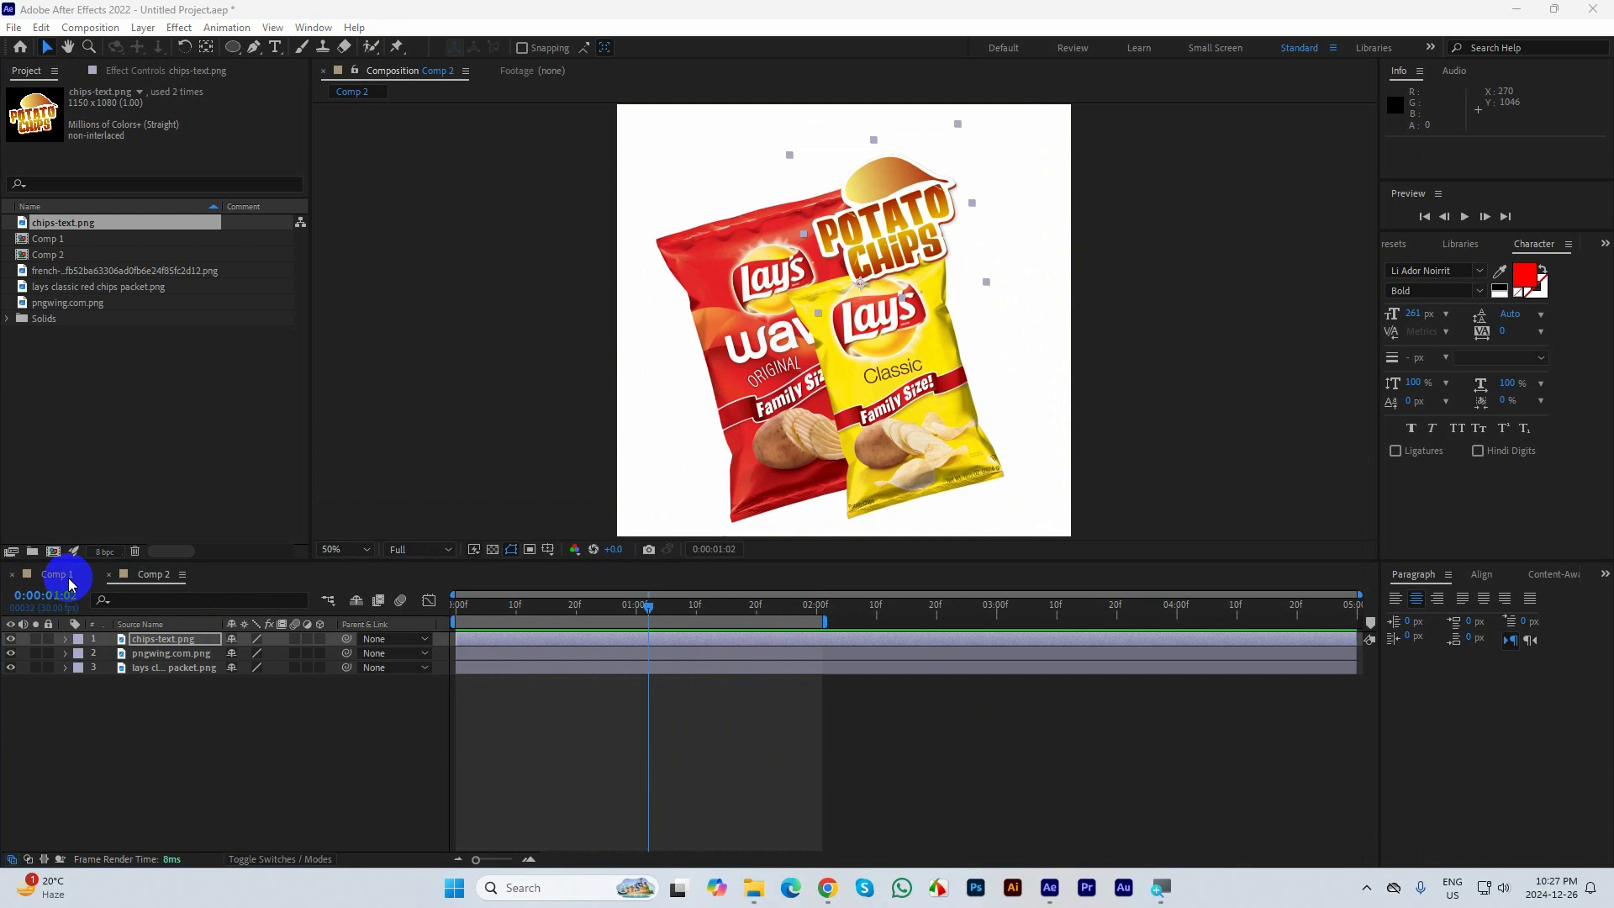
click(67, 579)
click(618, 748)
drag(595, 609, 798, 667)
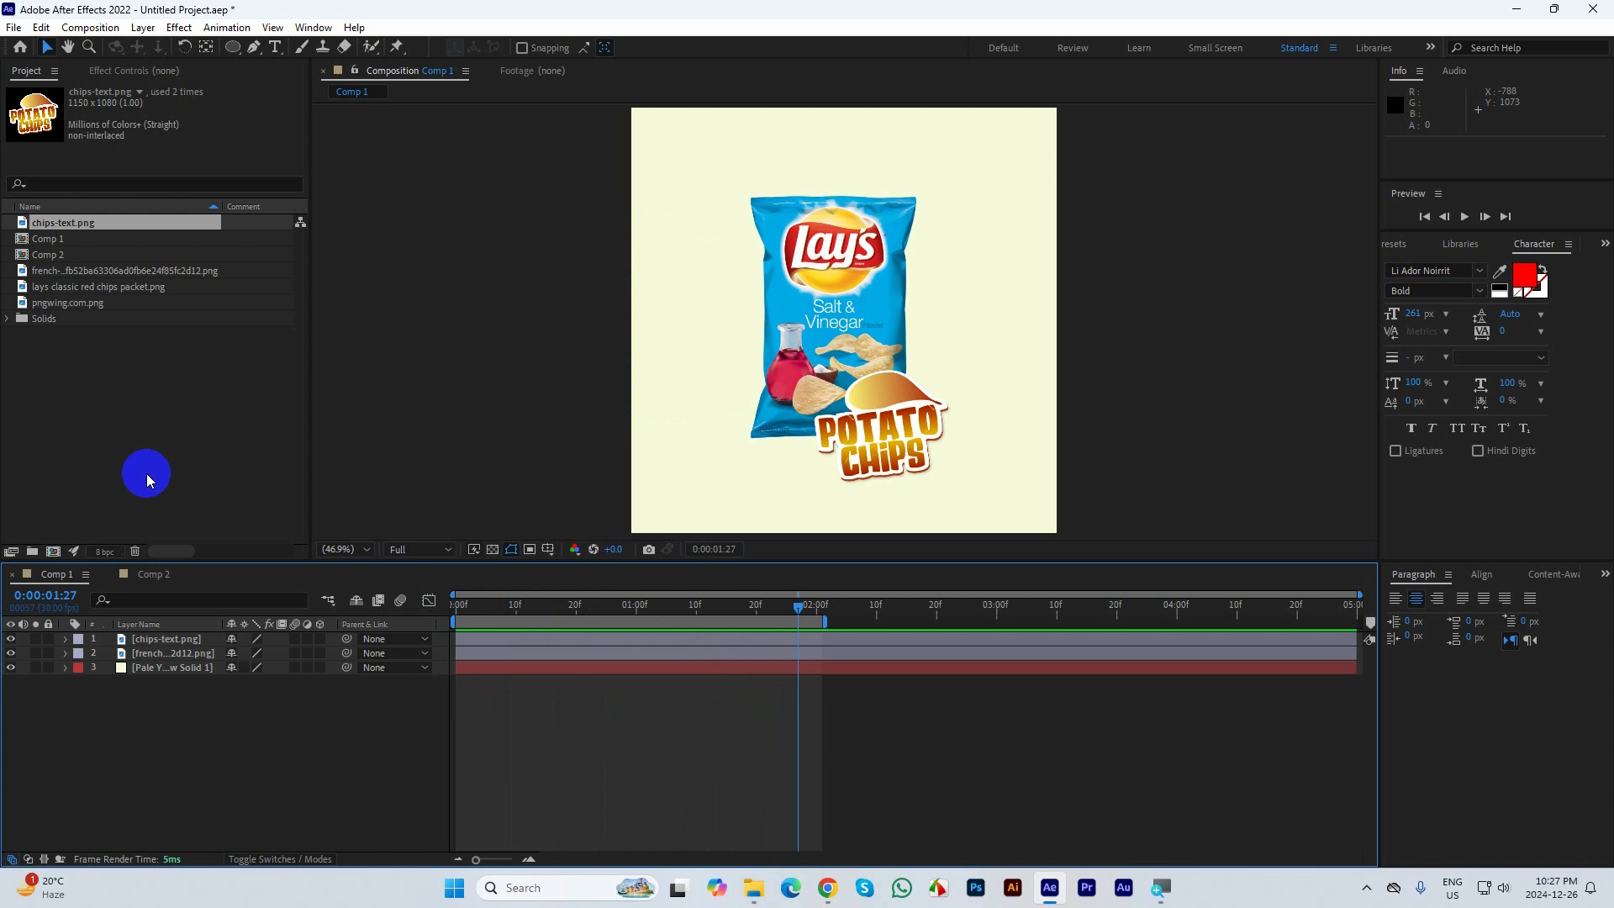
Create a third composition, Comp 3, at 1080 × 1080 px, 30 fps and 5 seconds long with a white background
click(53, 551)
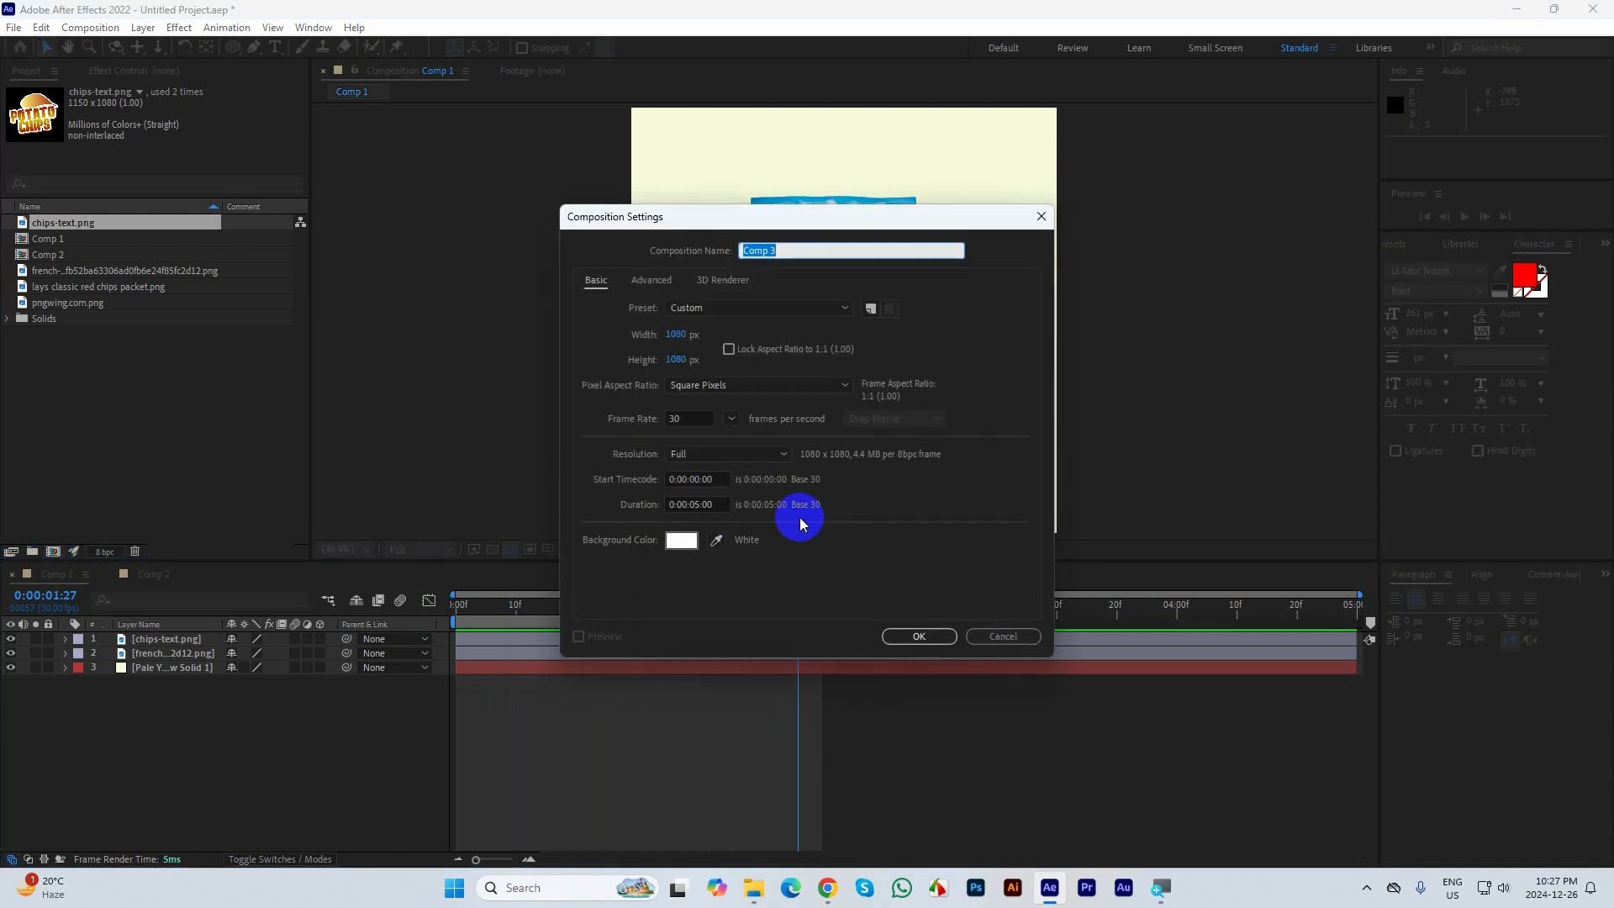
click(677, 545)
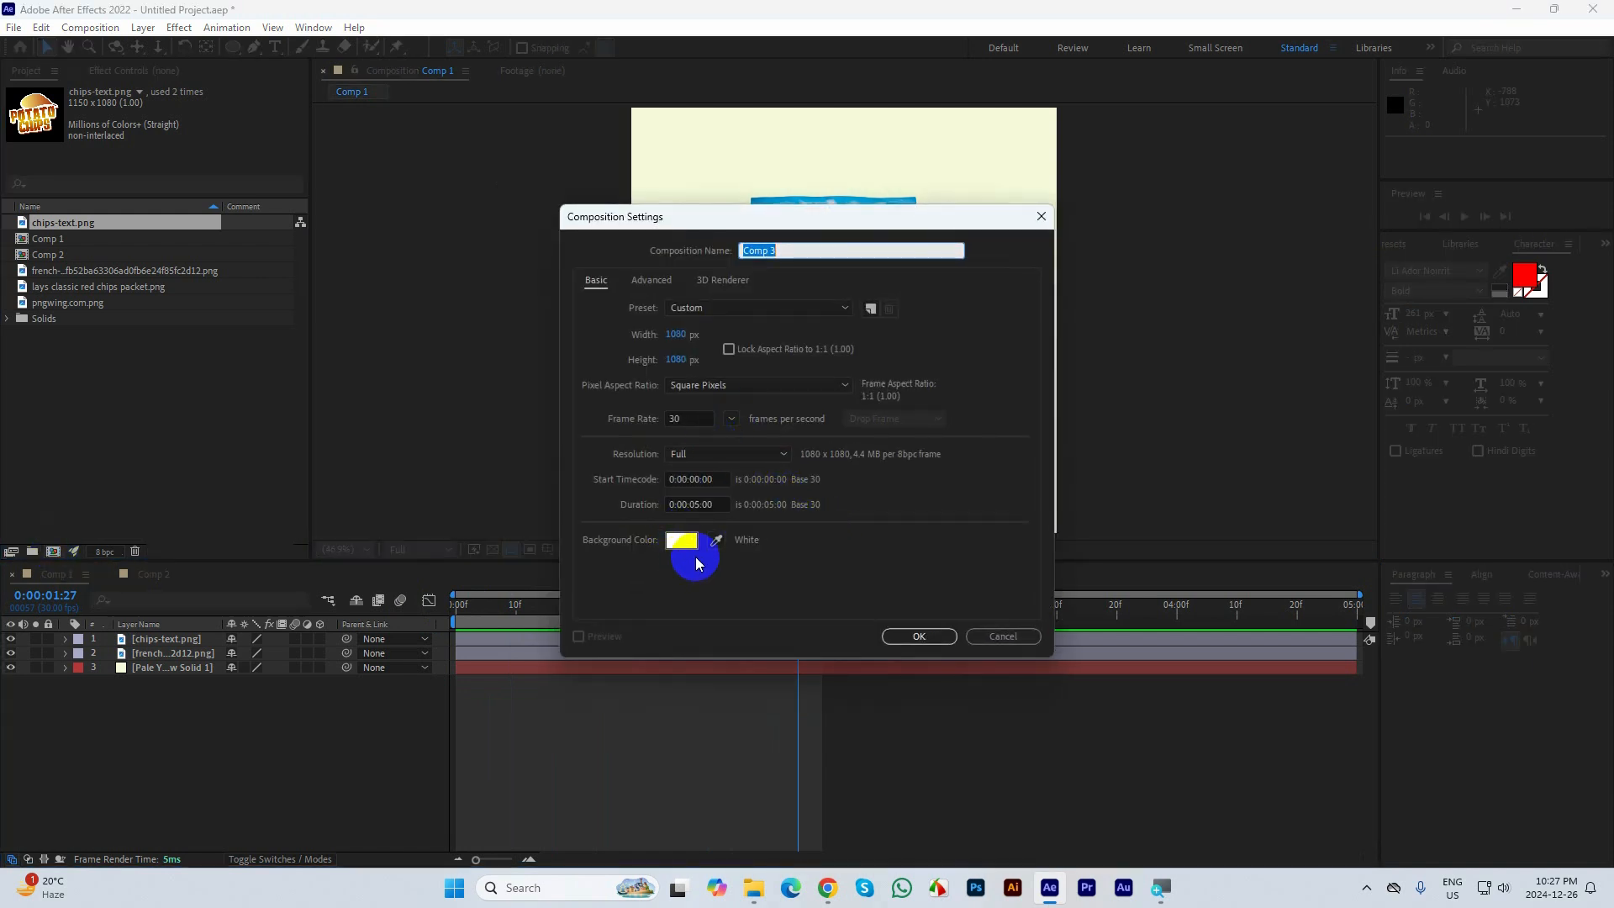
click(915, 641)
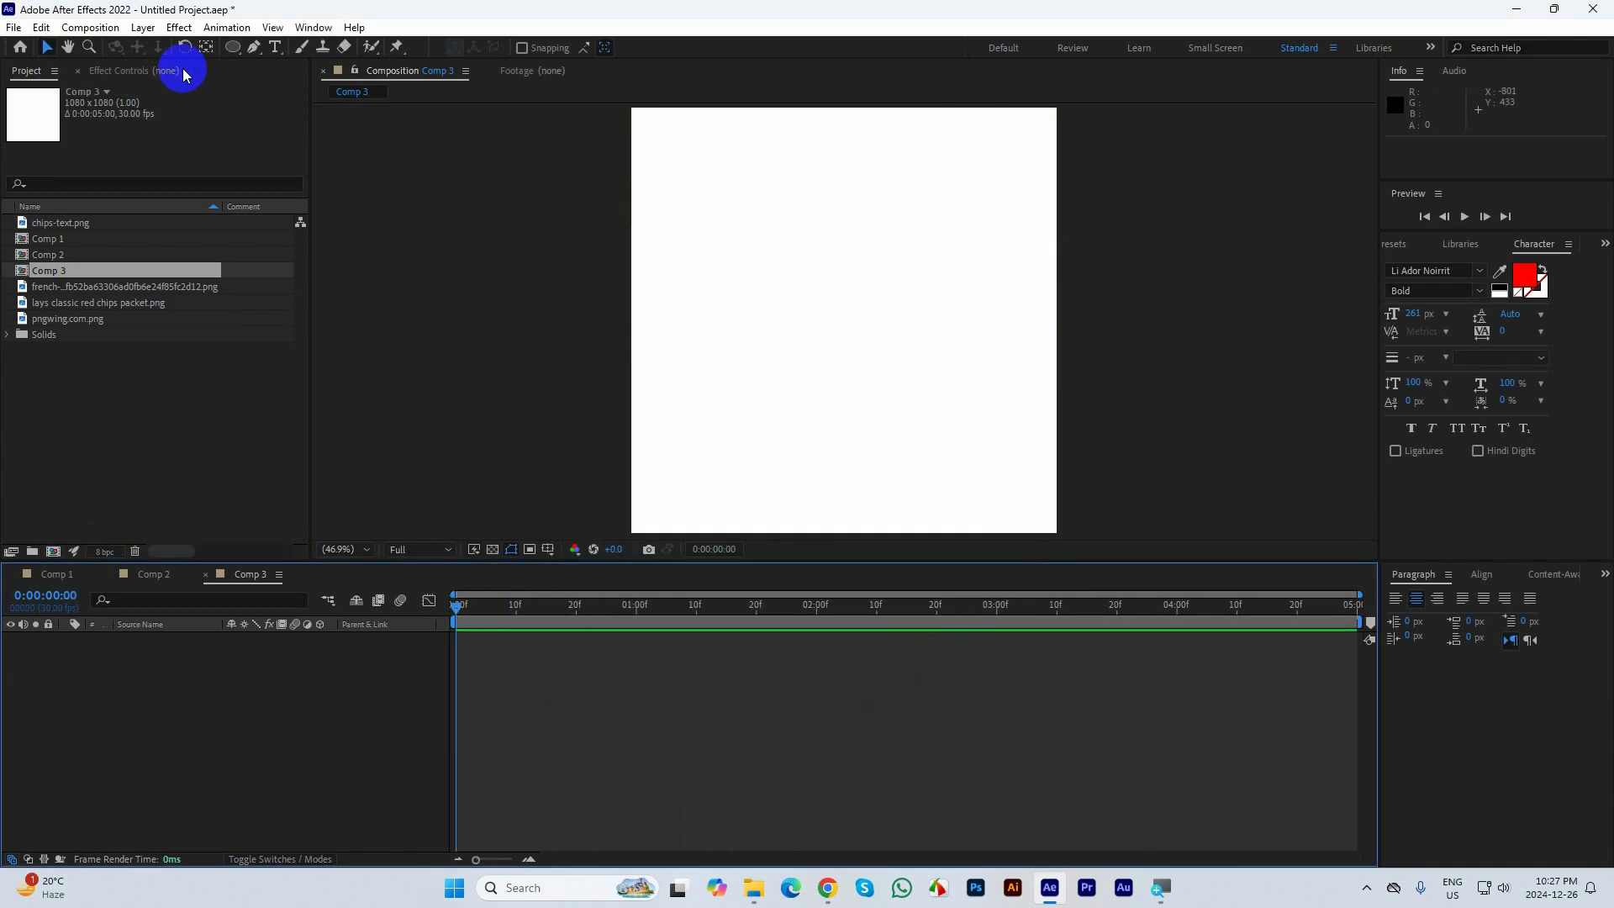
Import phone-front.png from the Motion Ad Practice Resources folder into the project
click(233, 52)
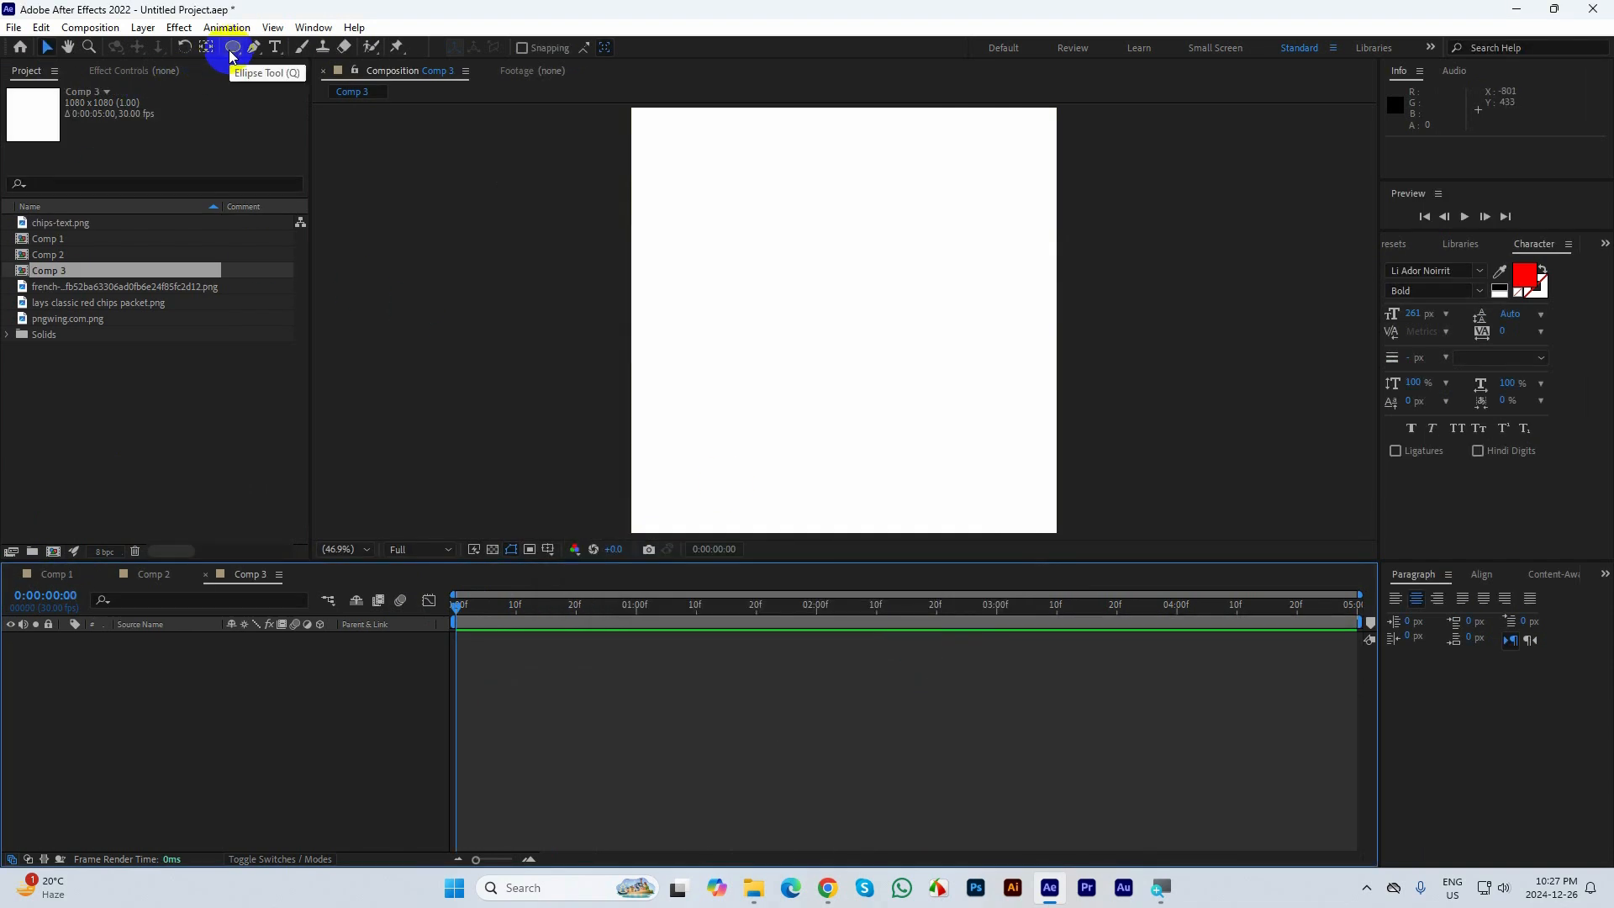
click(754, 887)
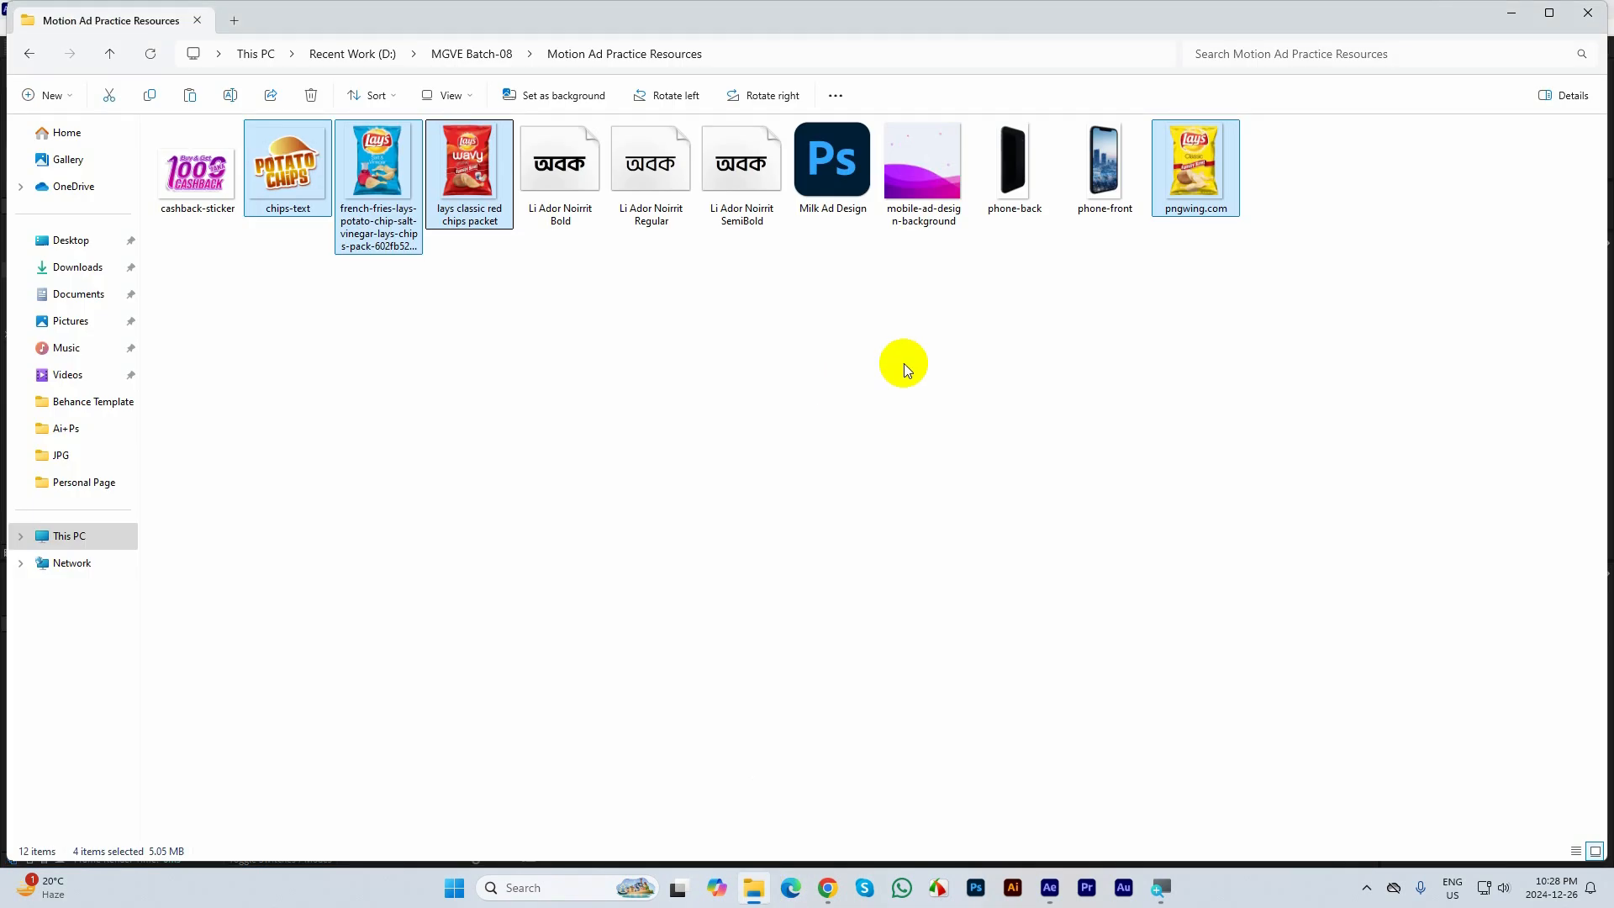
click(1097, 181)
drag(1097, 237, 1049, 878)
drag(805, 739, 143, 486)
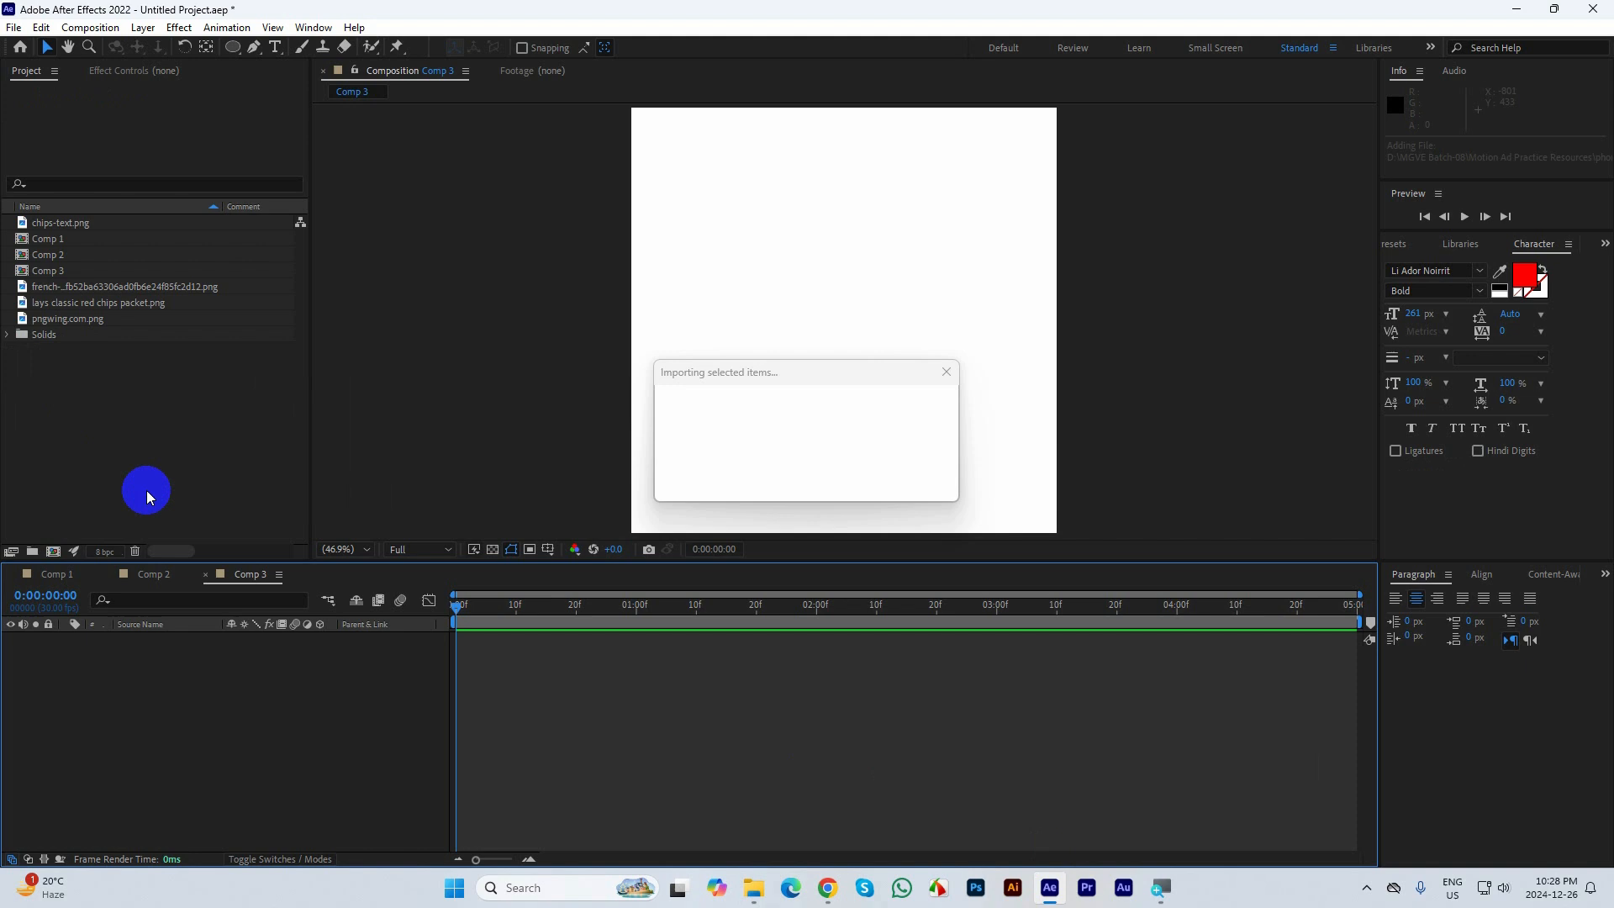
View the cashback-sticker image from the Motion Ad Practice Resources folder and close it
click(1052, 891)
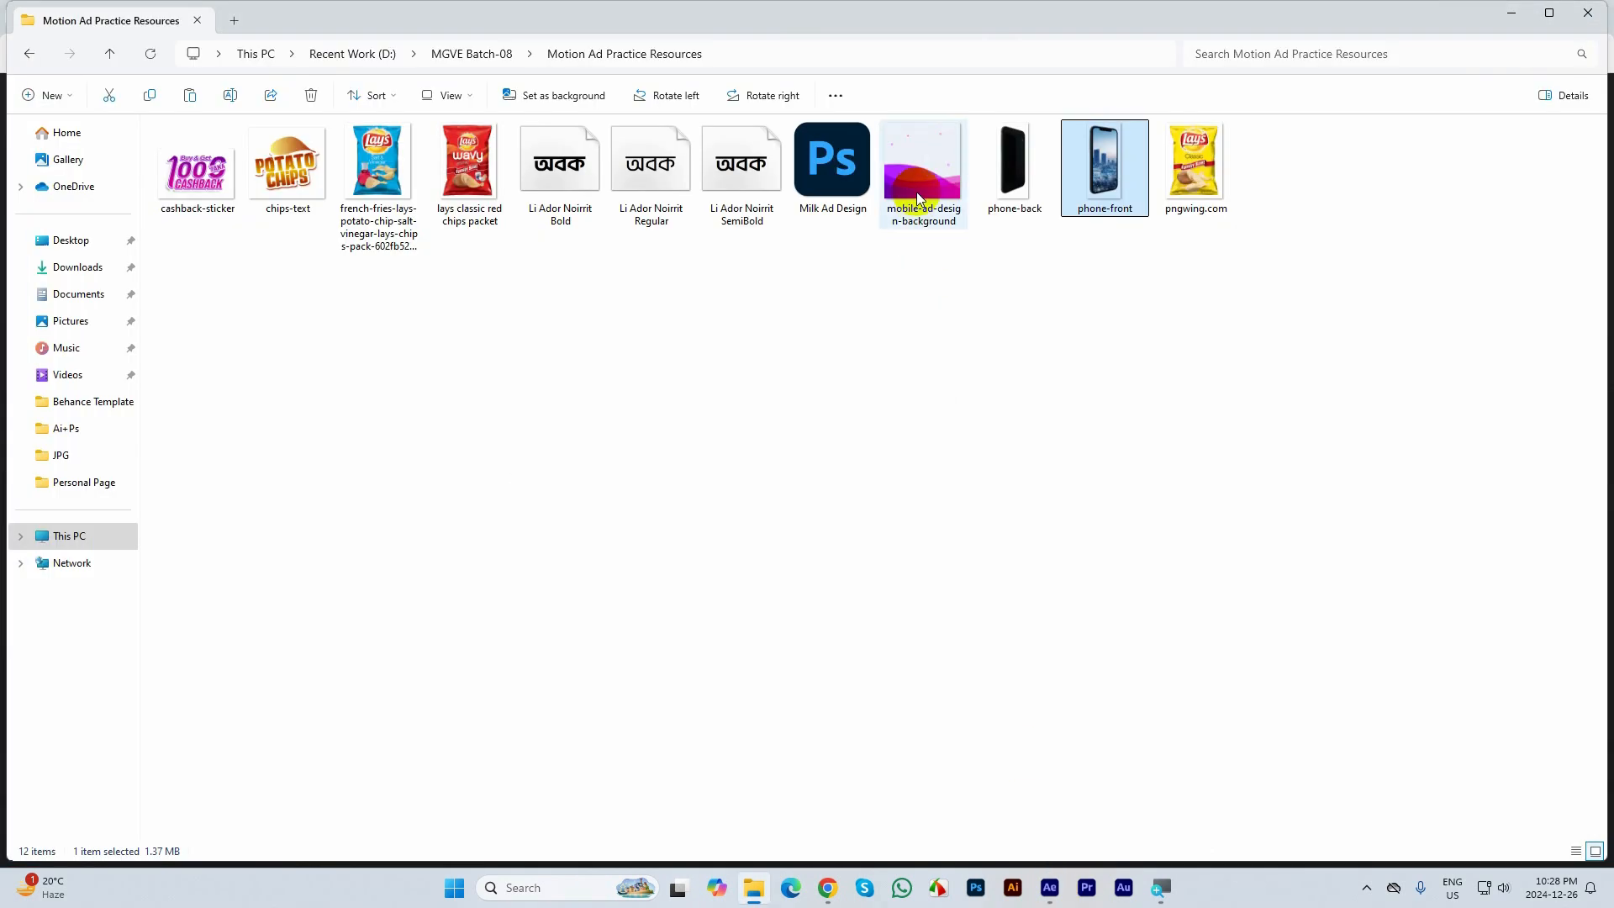
double_click(176, 166)
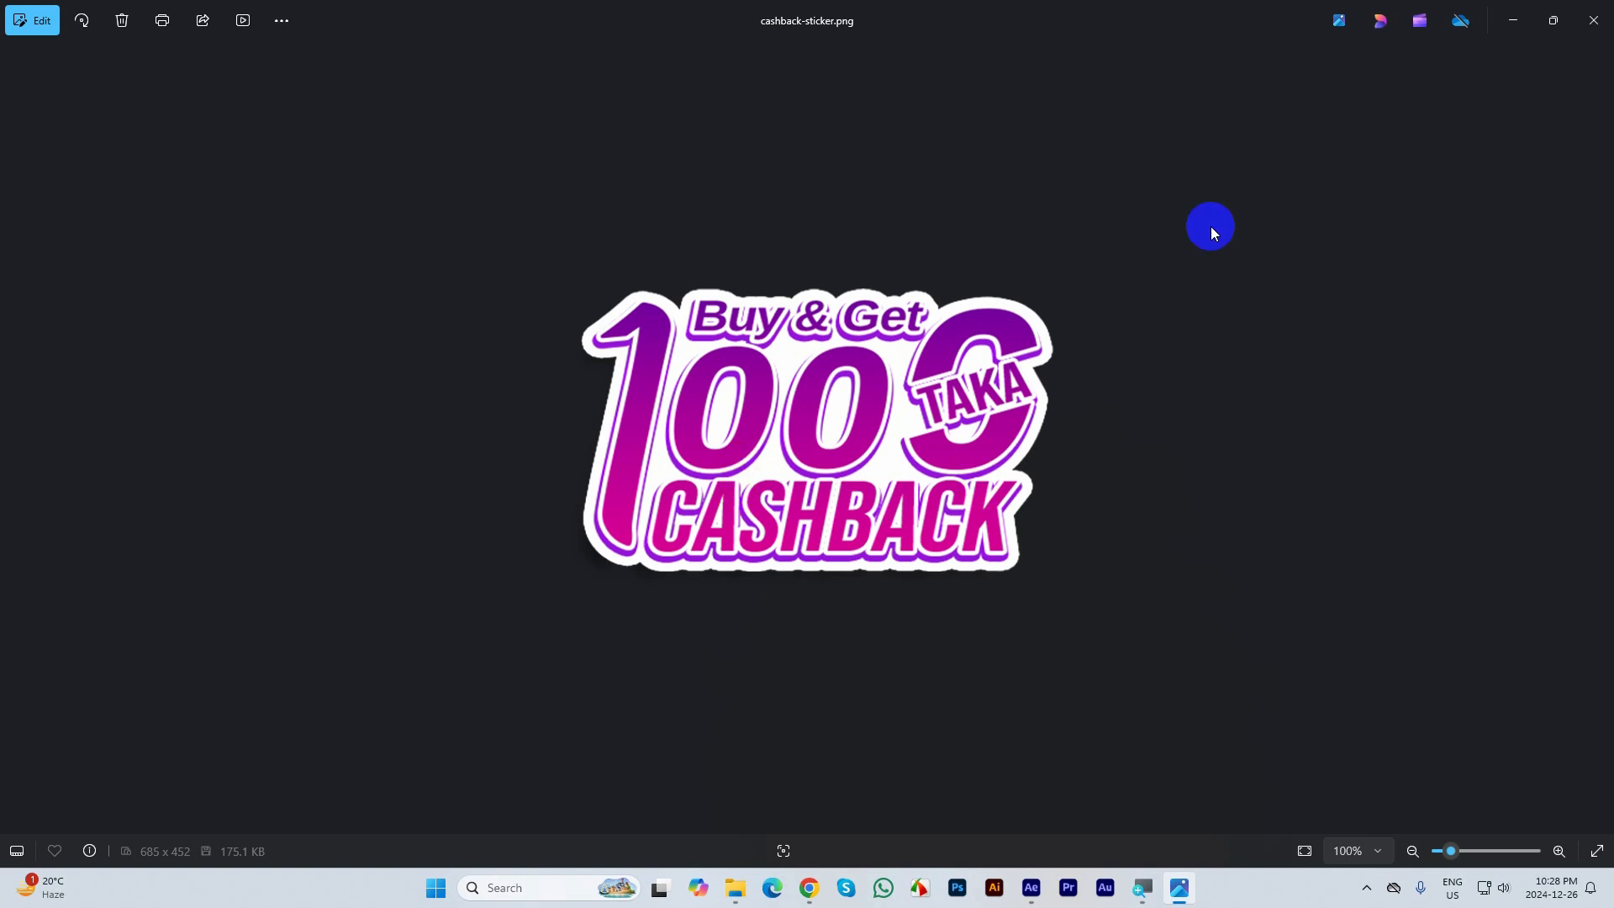
drag(1210, 227, 1258, 239)
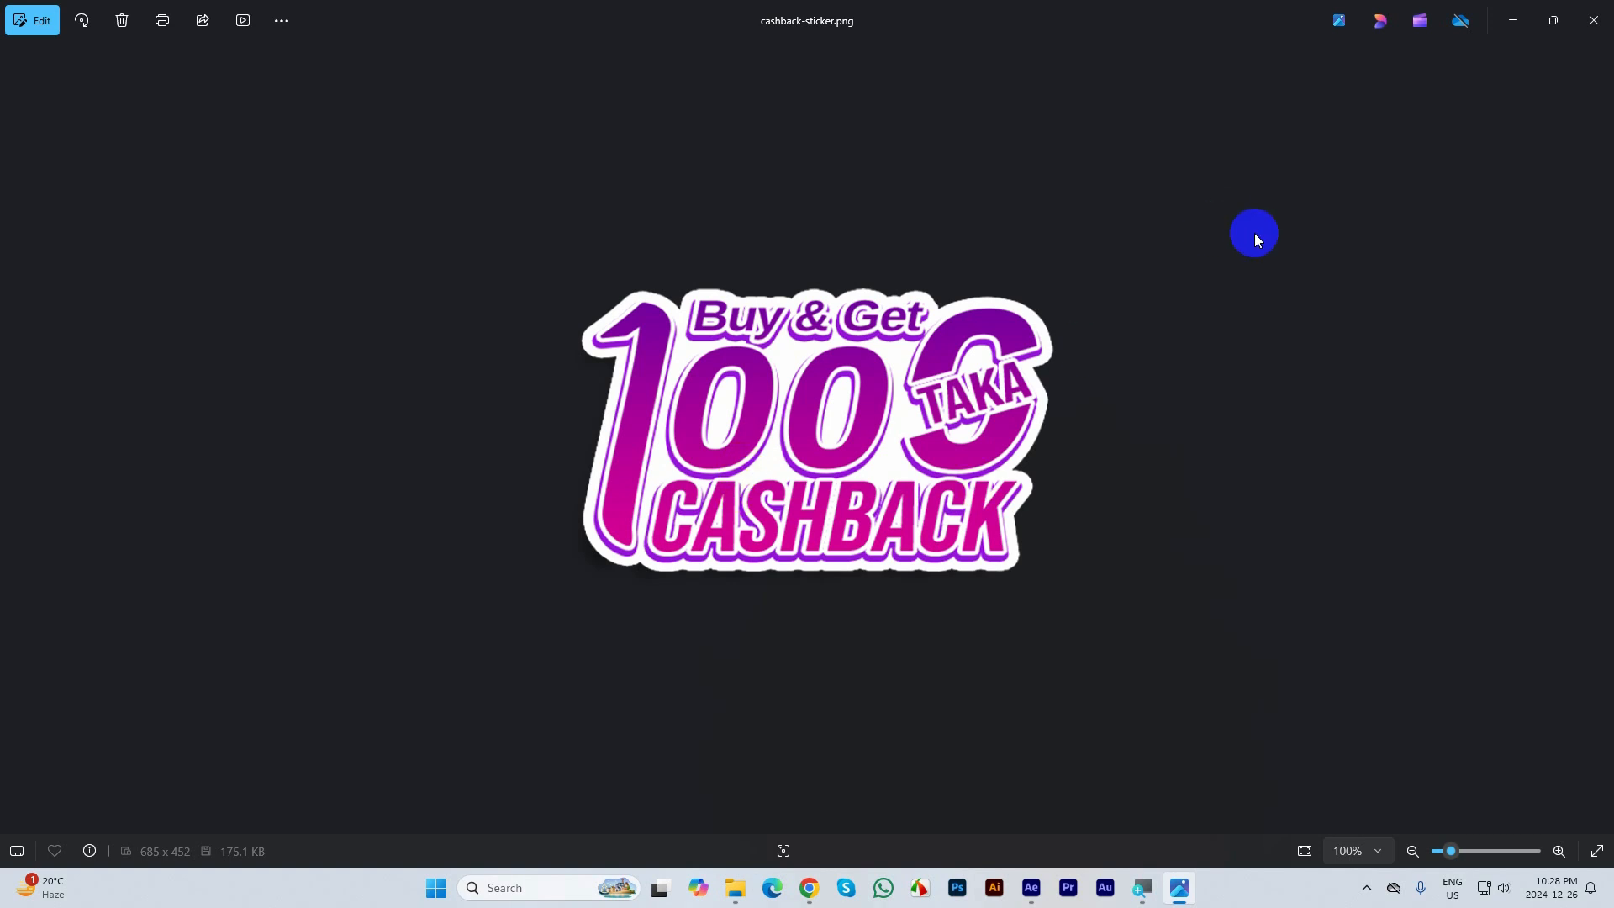
click(1596, 15)
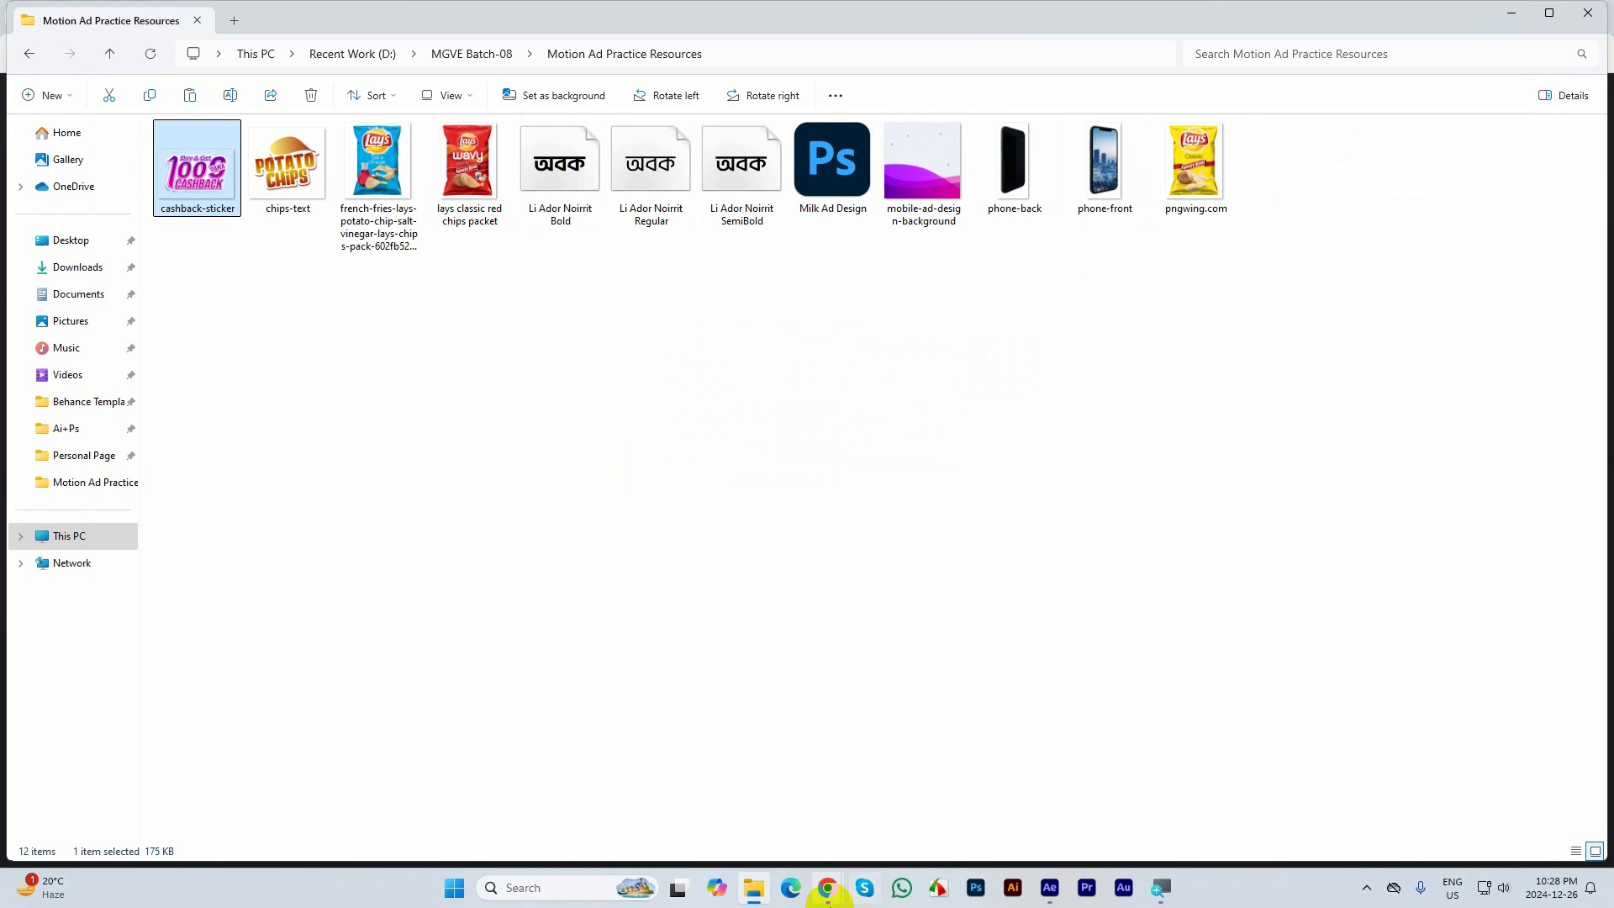
Switch back to After Effects and add phone-front.png to Comp 3 at 40% scale
click(1049, 888)
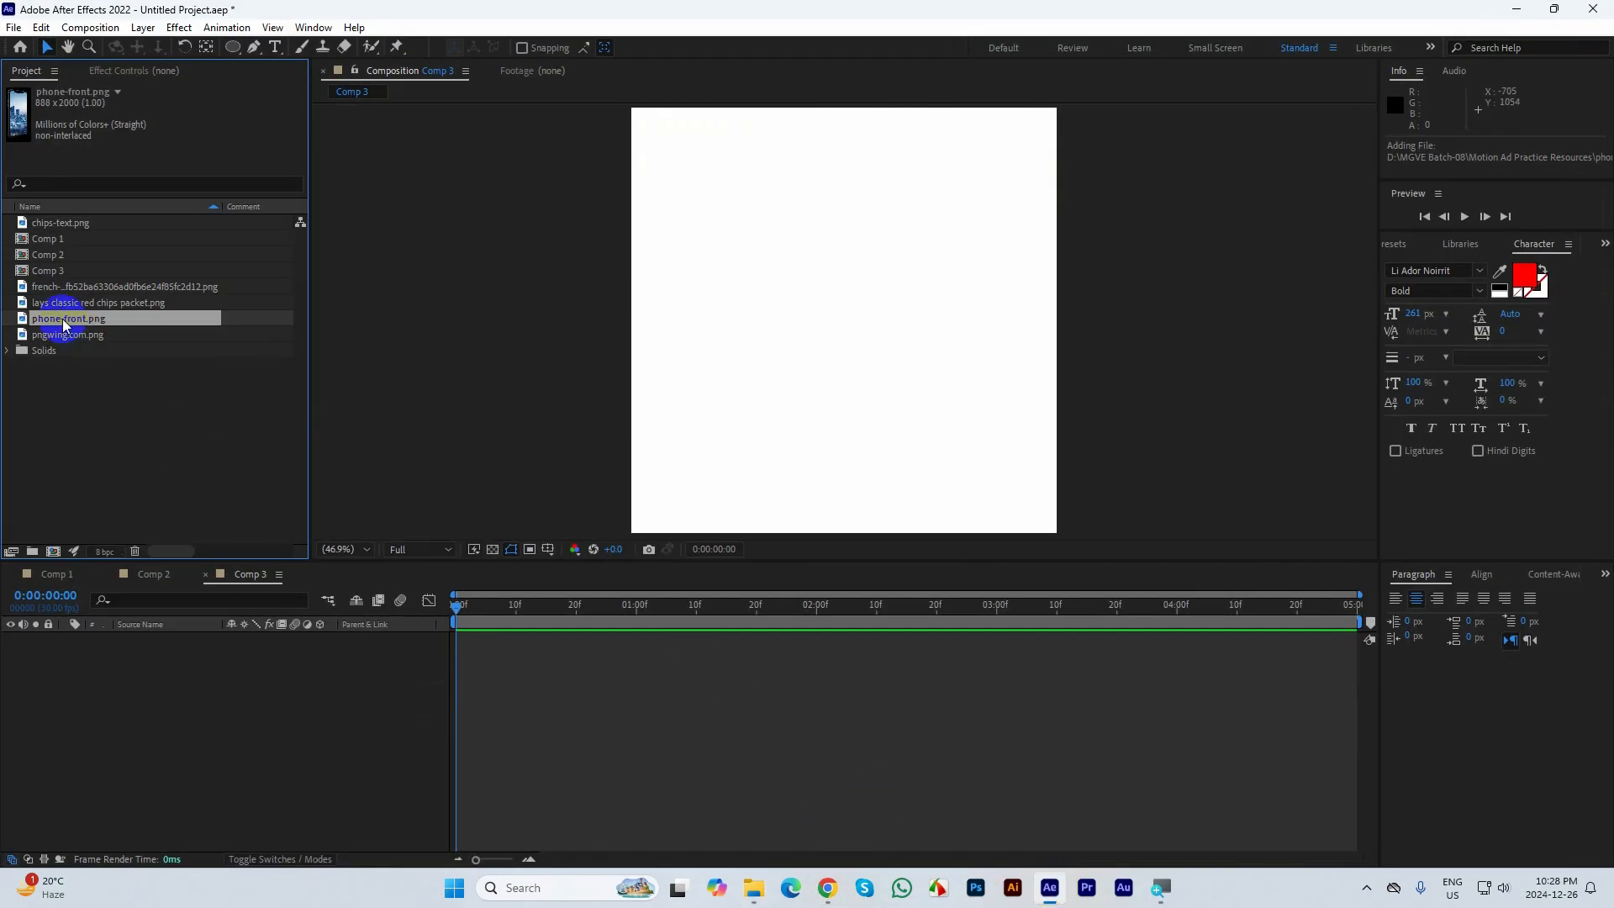
drag(58, 321, 166, 655)
key(s)
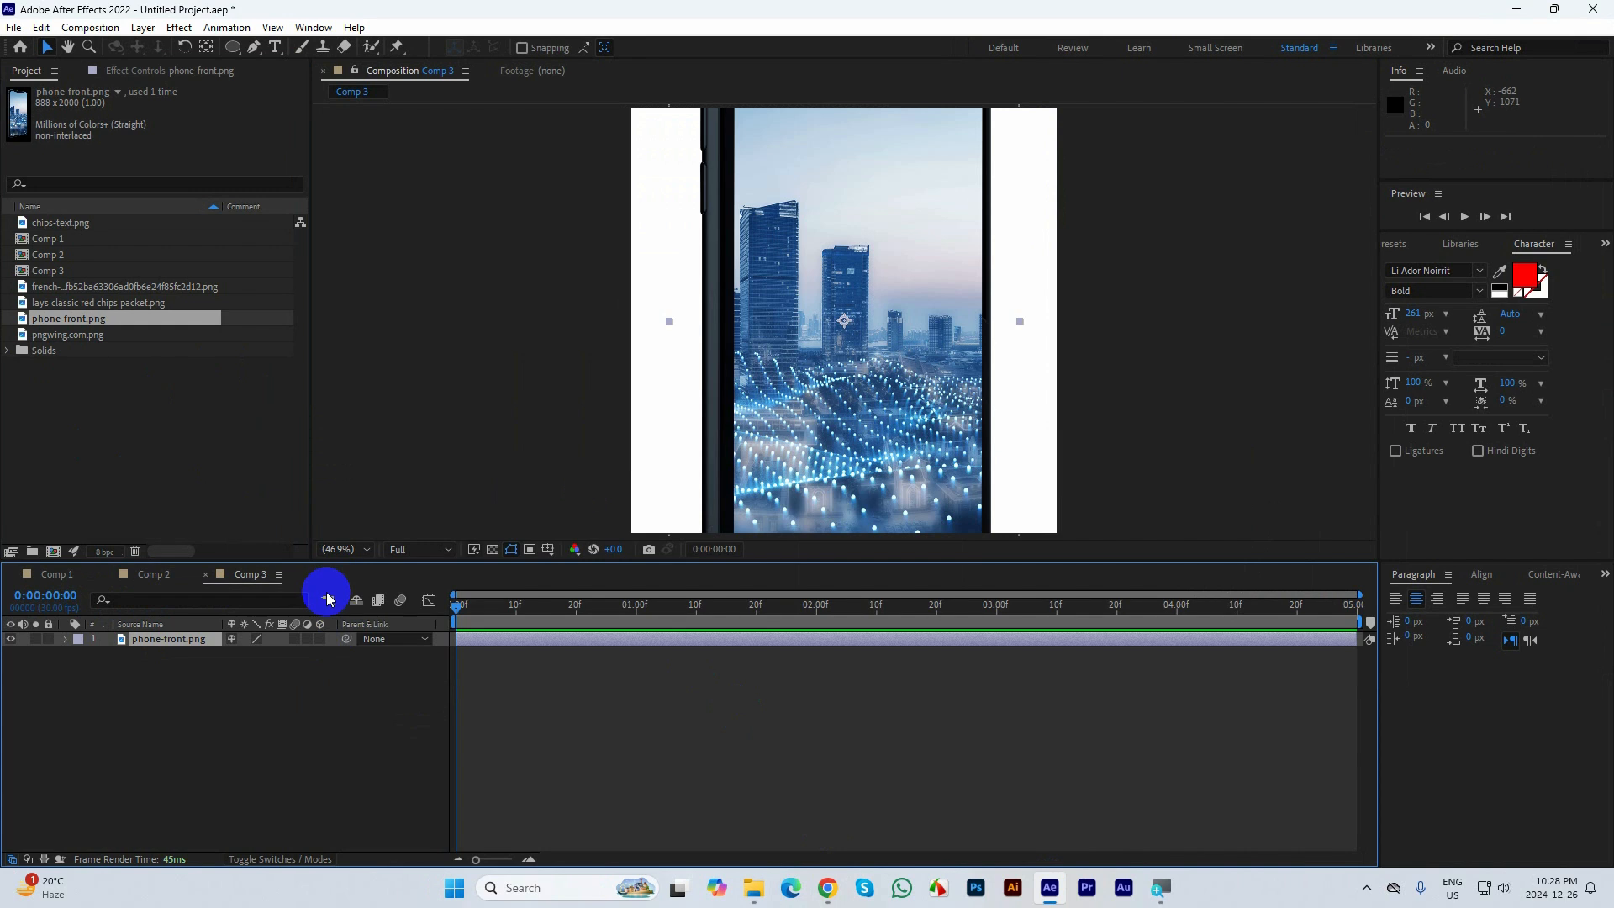
drag(271, 655, 220, 662)
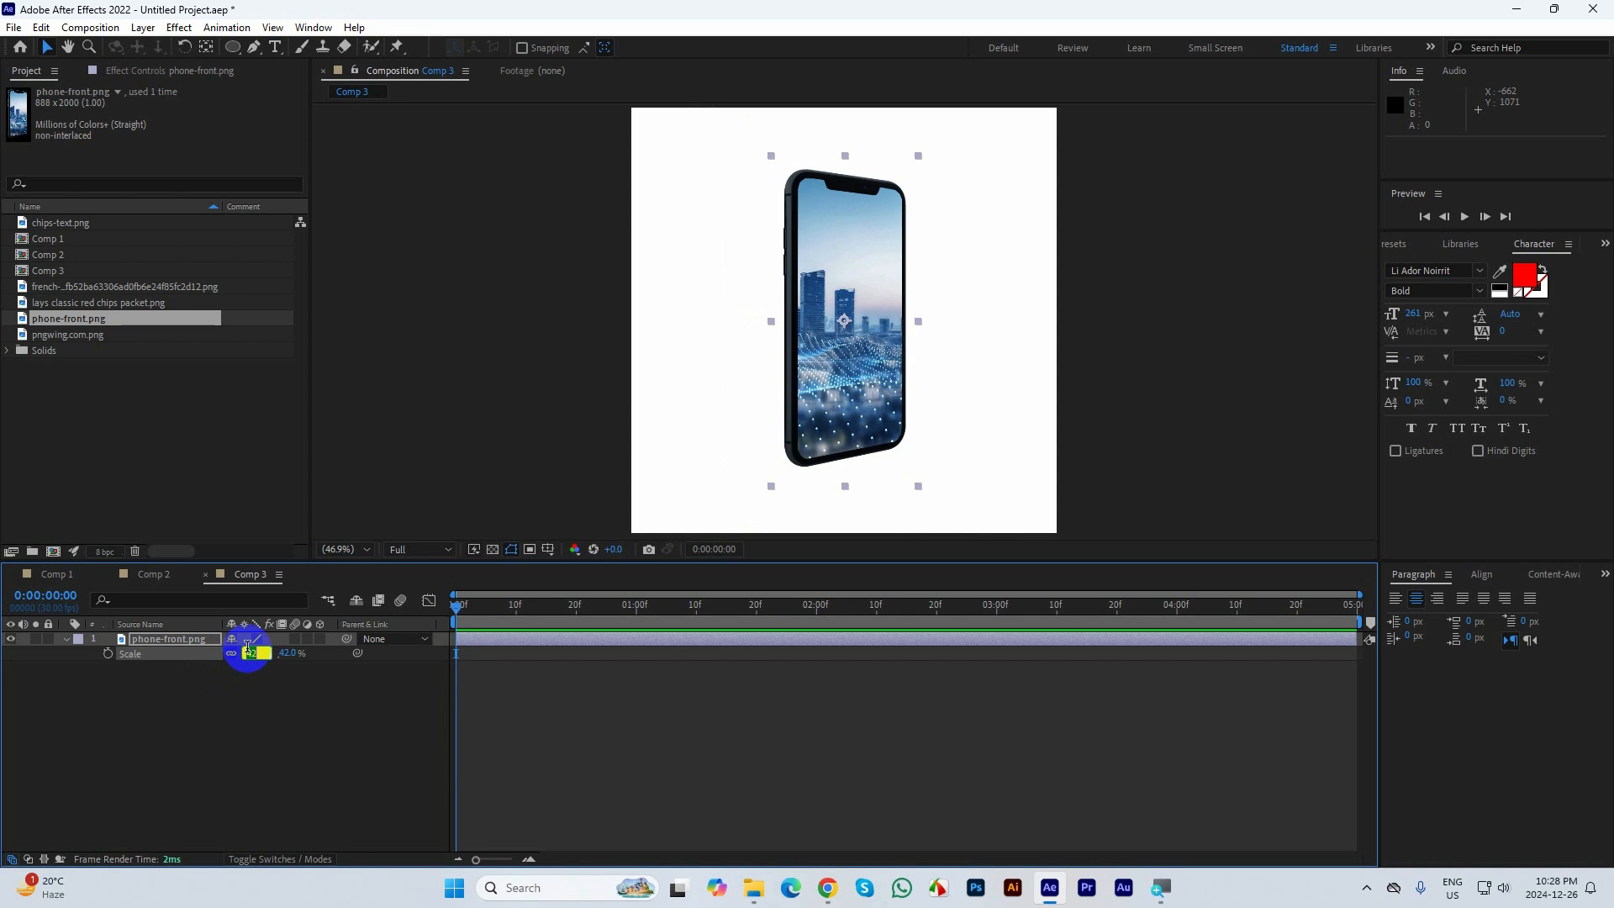
key(Return)
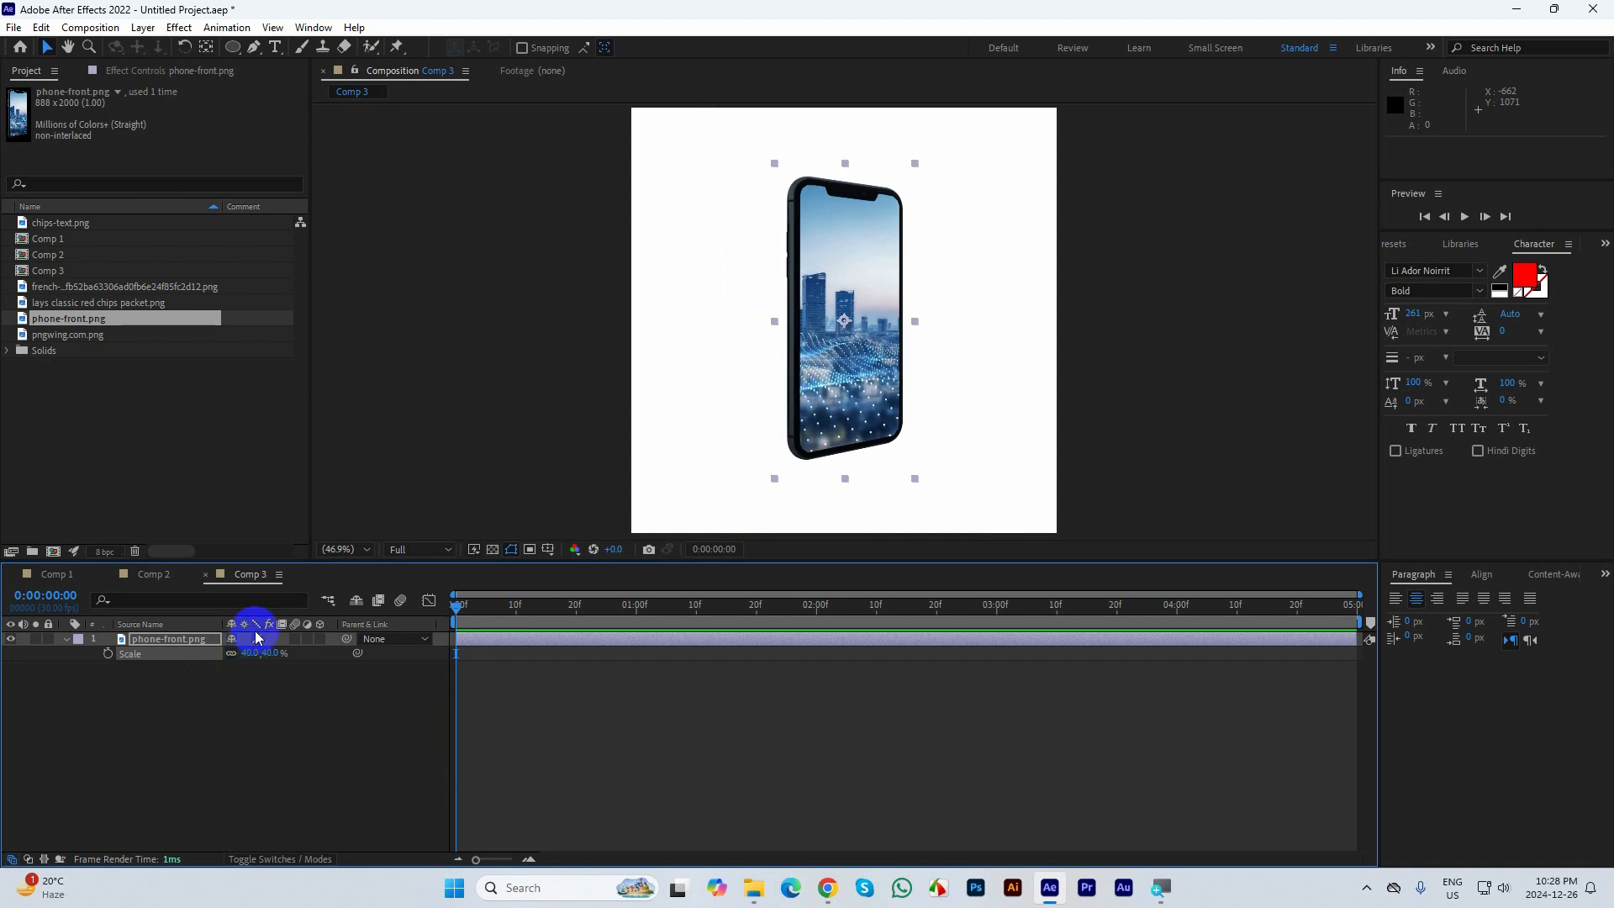
Set Position and Rotation keyframes for the phone-front.png layer at 0:00 and at 1:00
key(p)
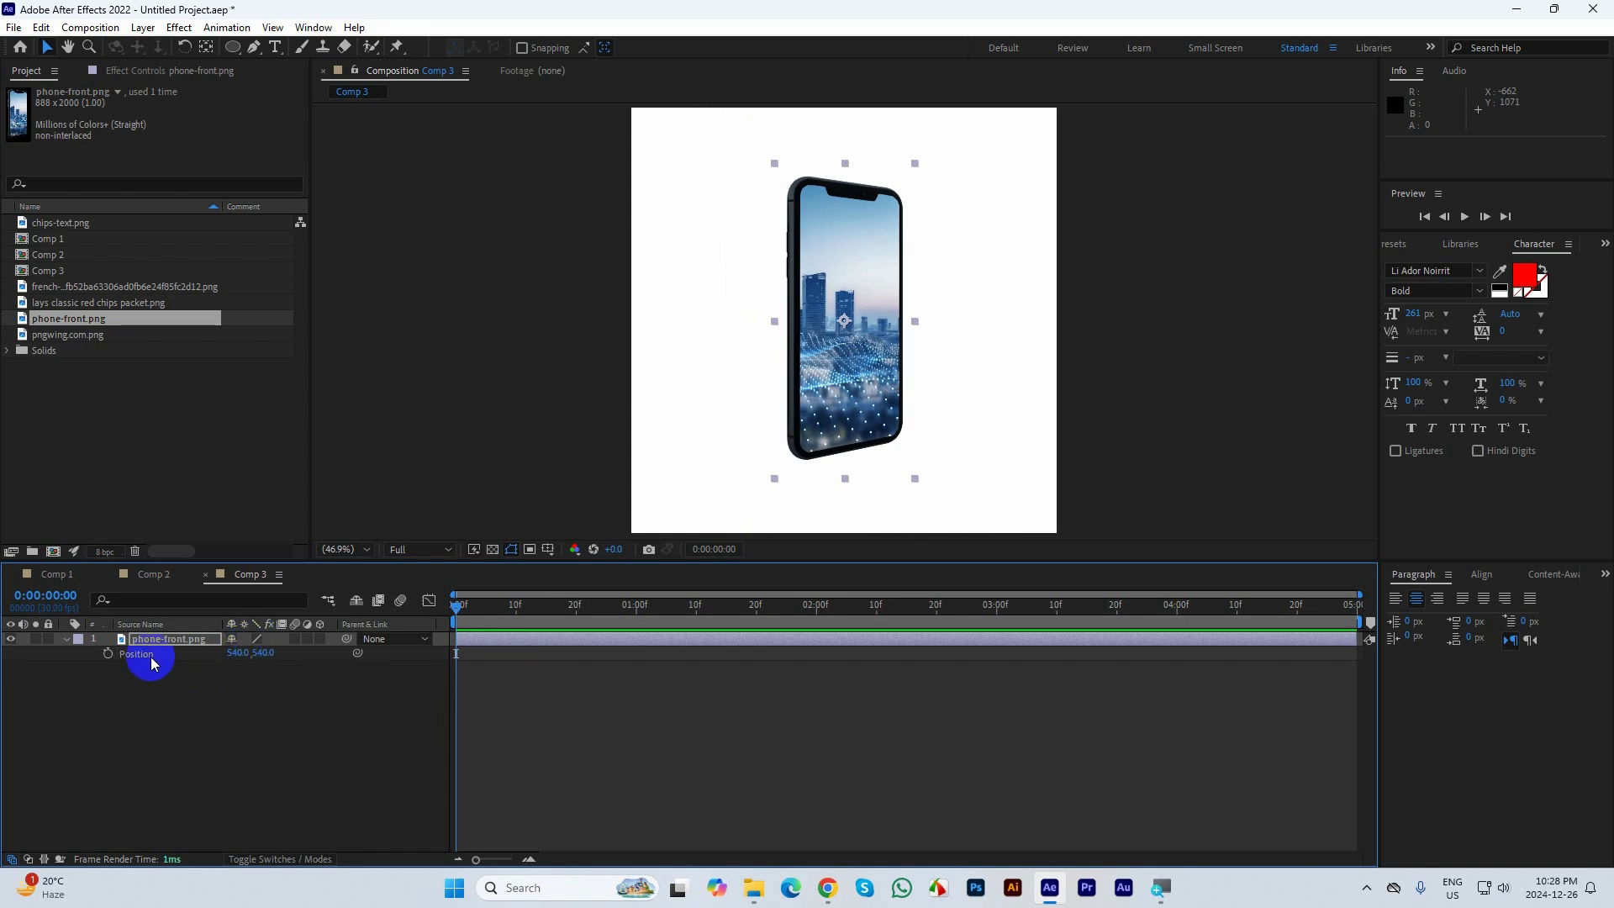
click(108, 653)
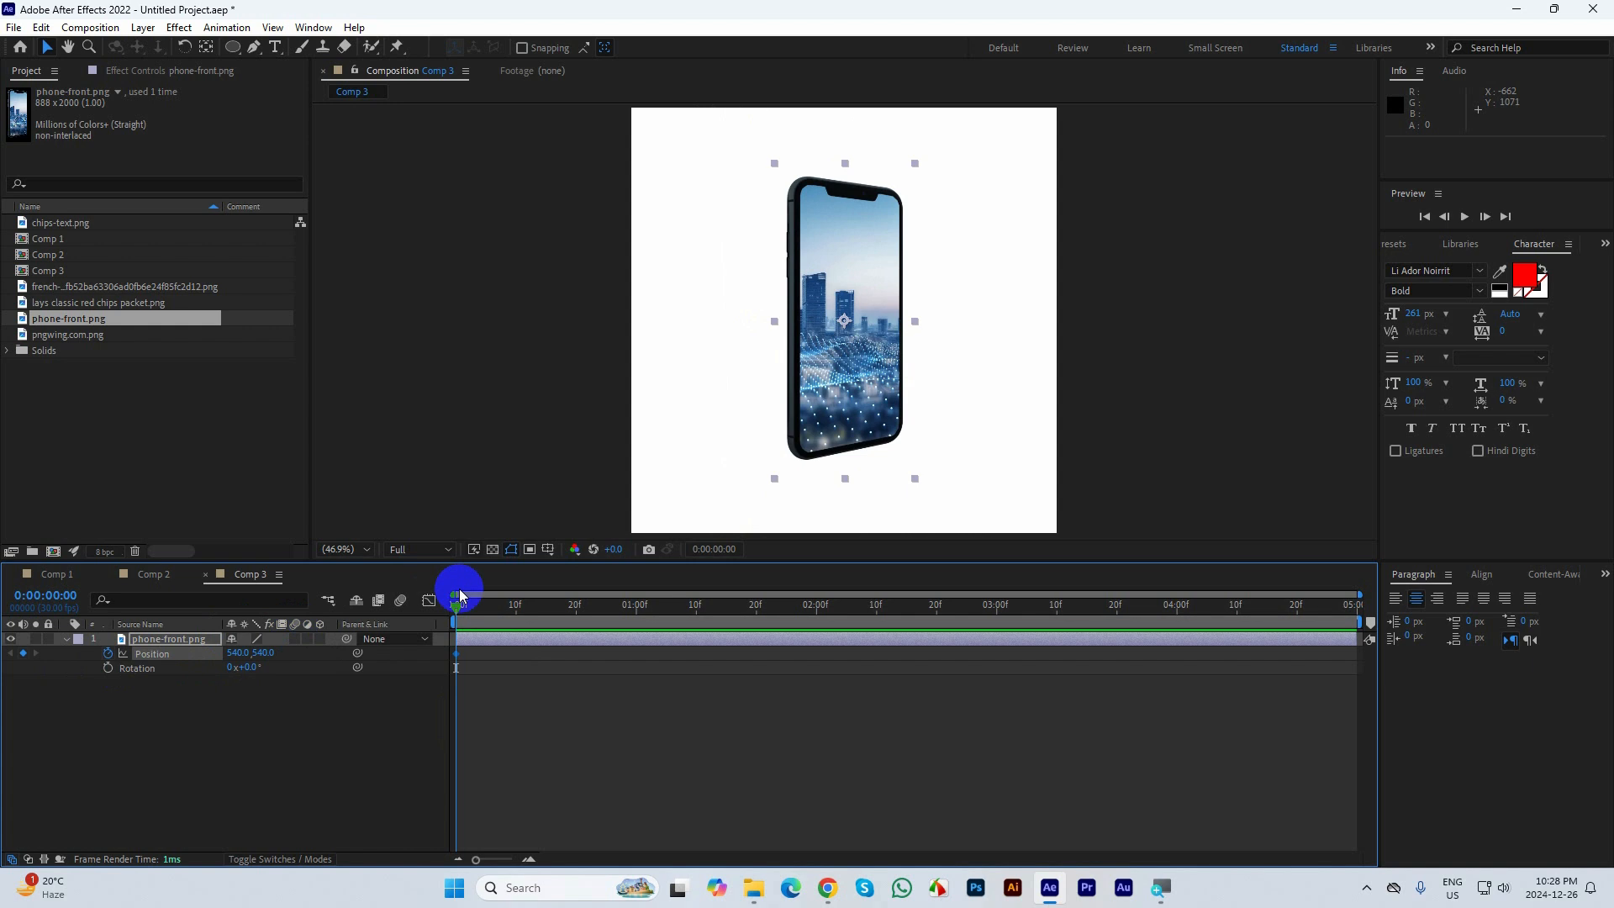
click(108, 668)
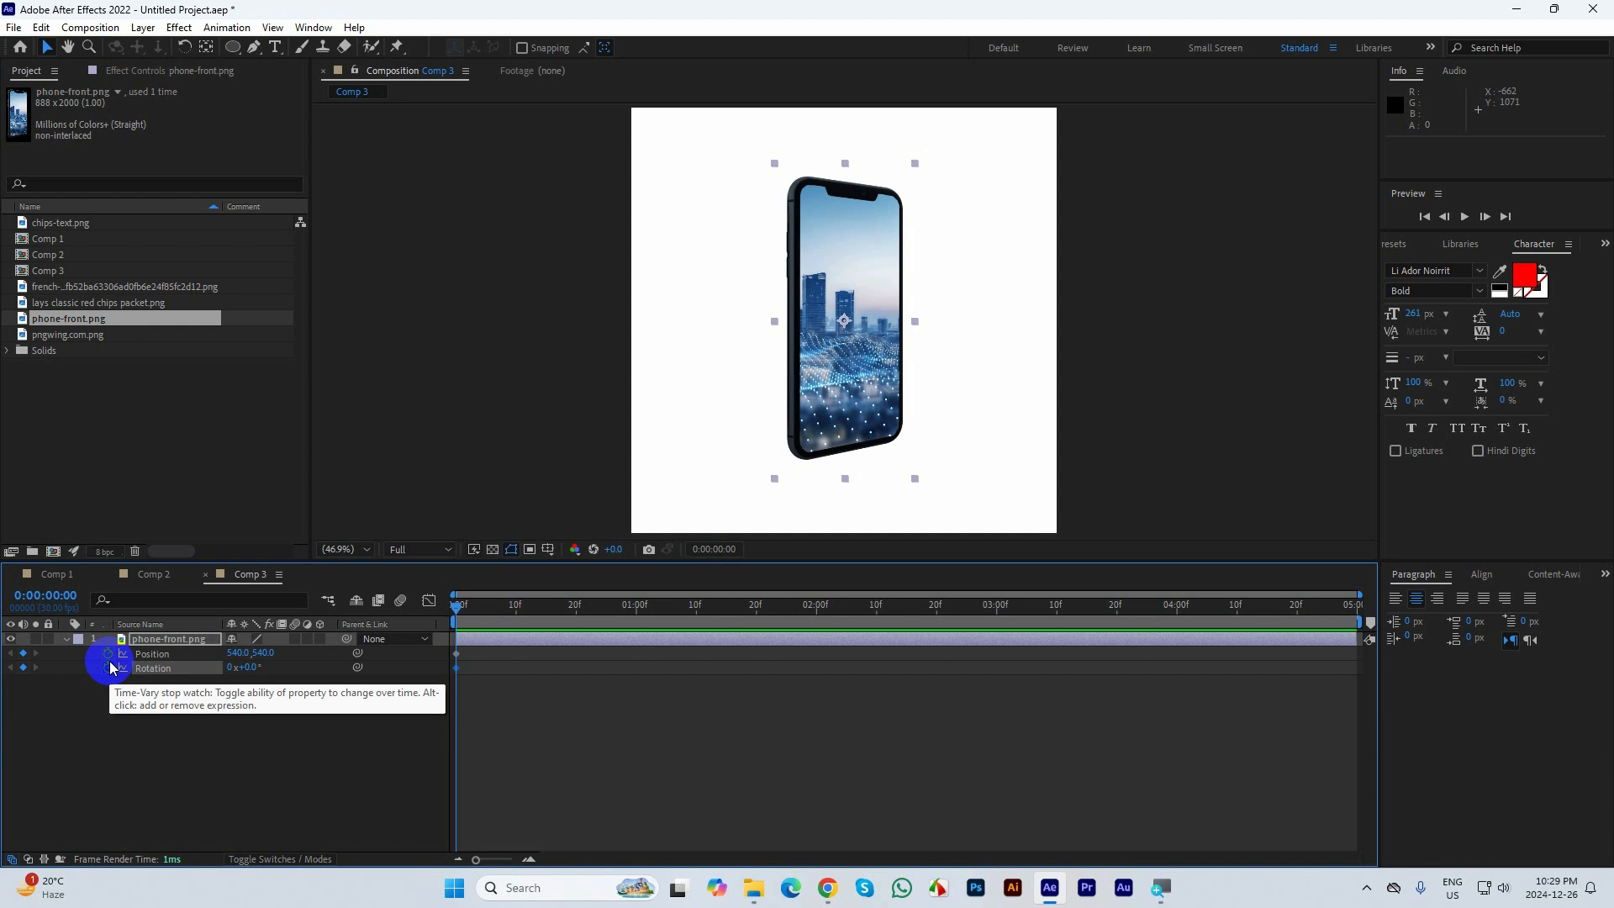
click(464, 606)
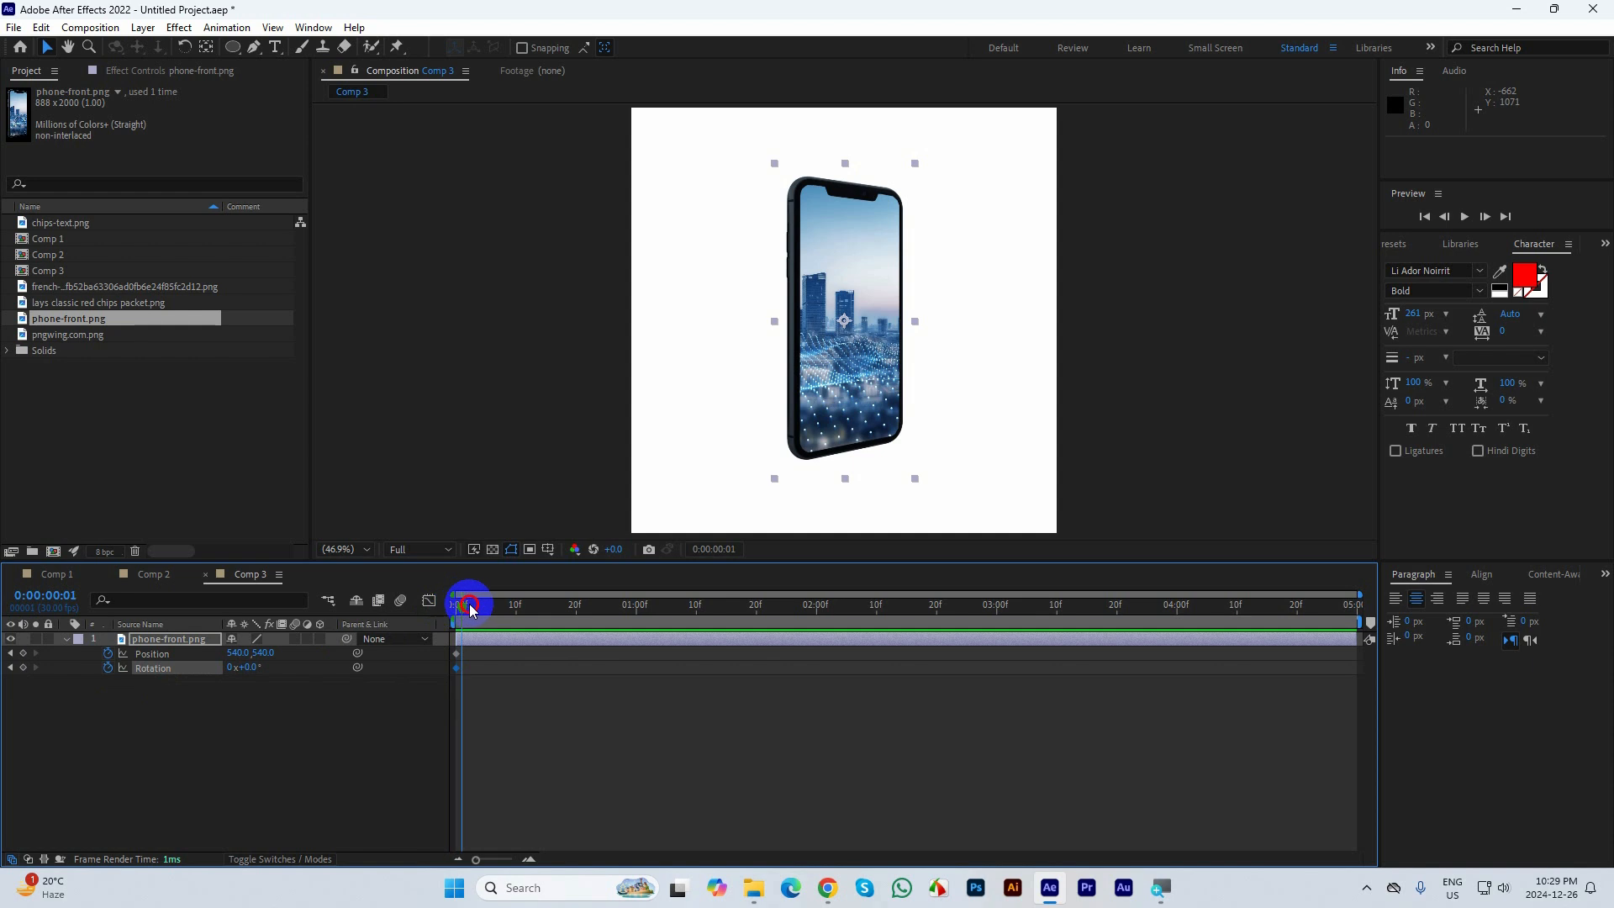
drag(470, 609, 644, 647)
drag(655, 645, 640, 646)
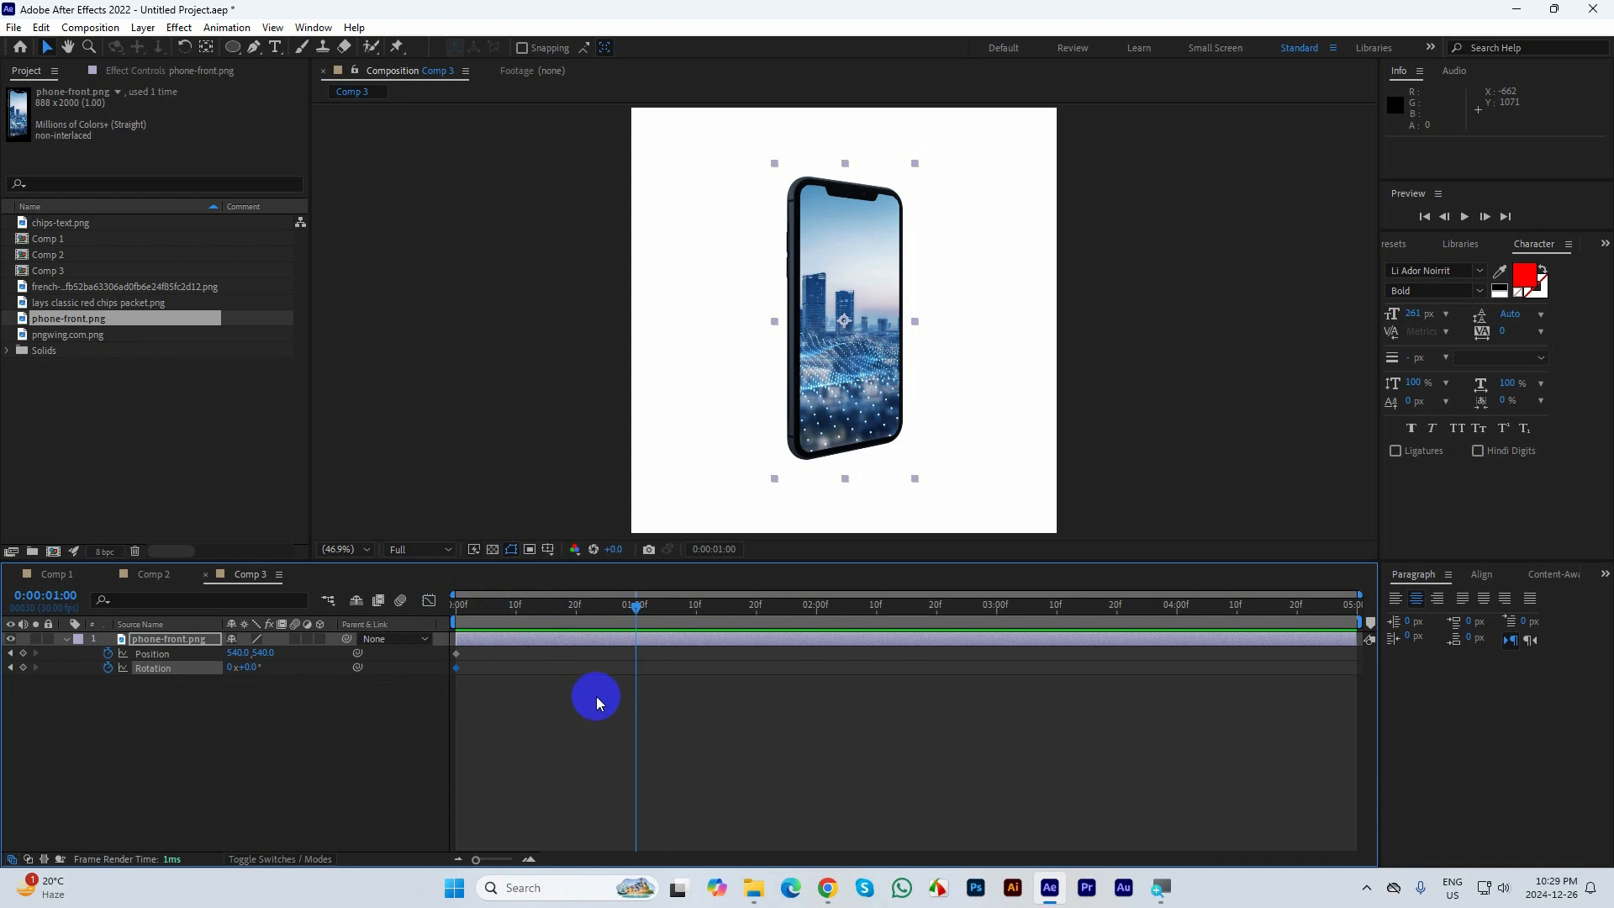
click(23, 653)
click(607, 631)
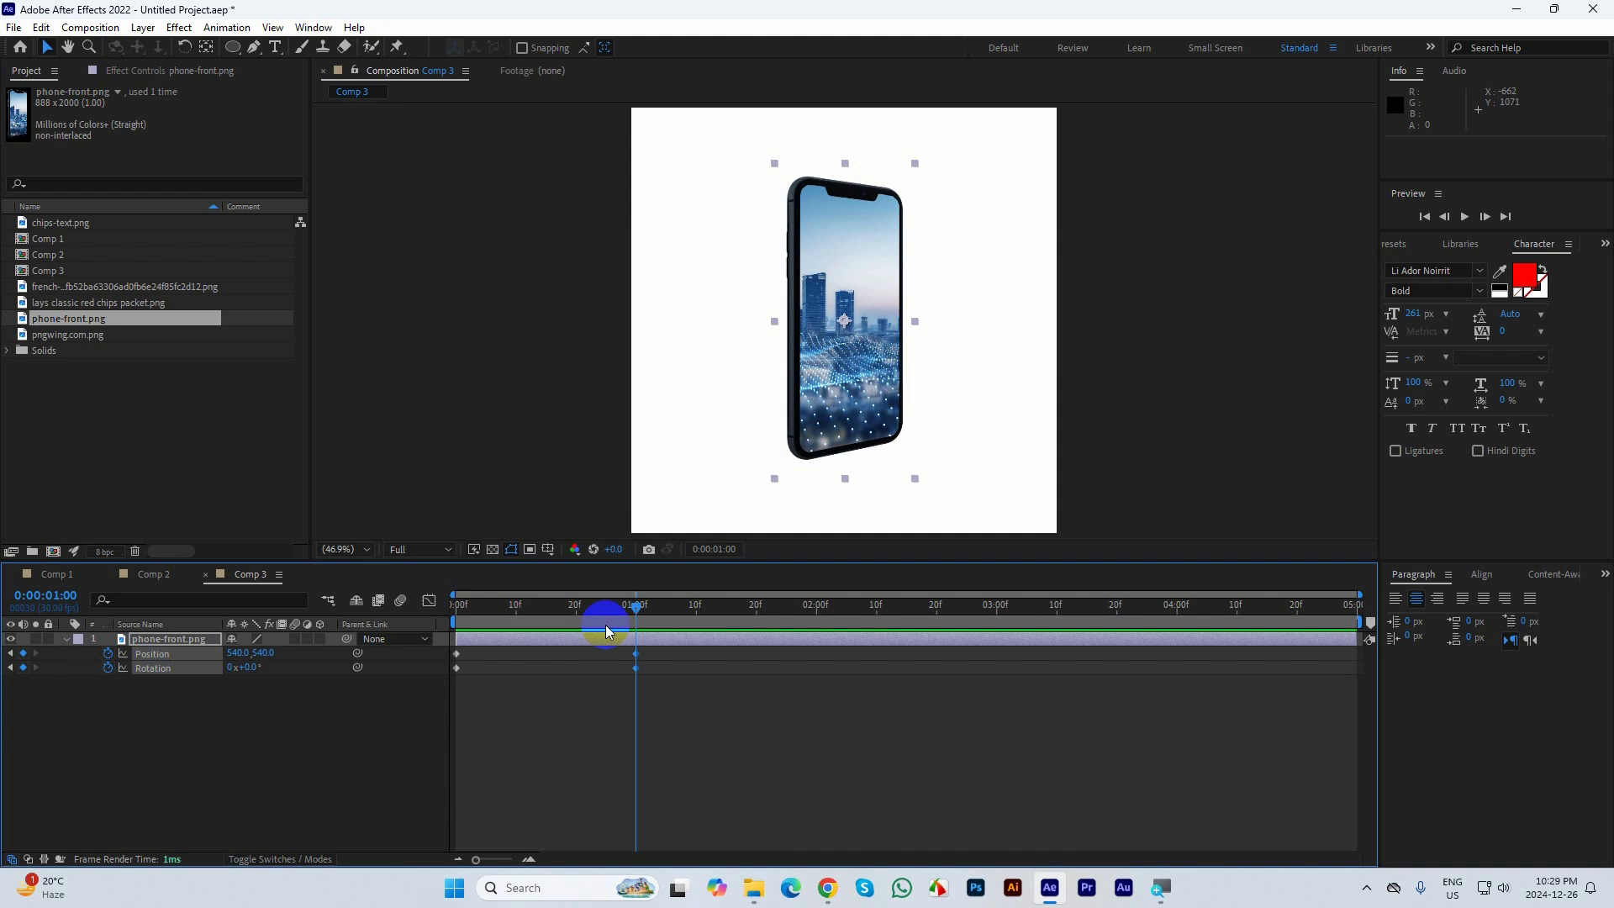
At 0:00, move the phone straight down below the canvas to position 540, 1512
drag(648, 607, 458, 607)
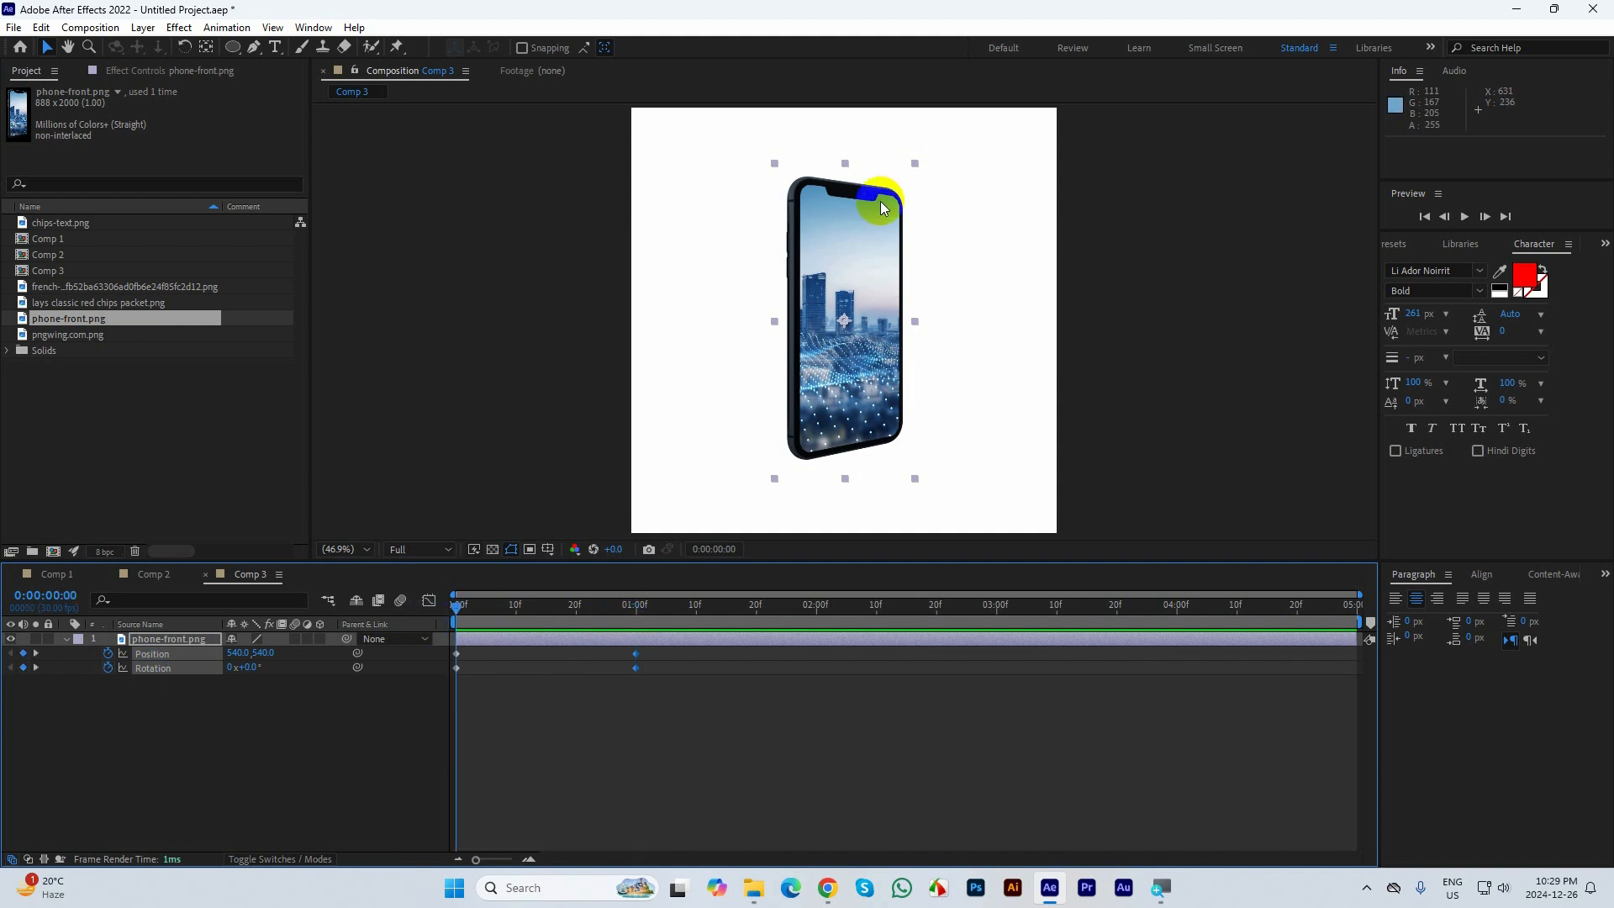
scroll(880, 206, down, 2)
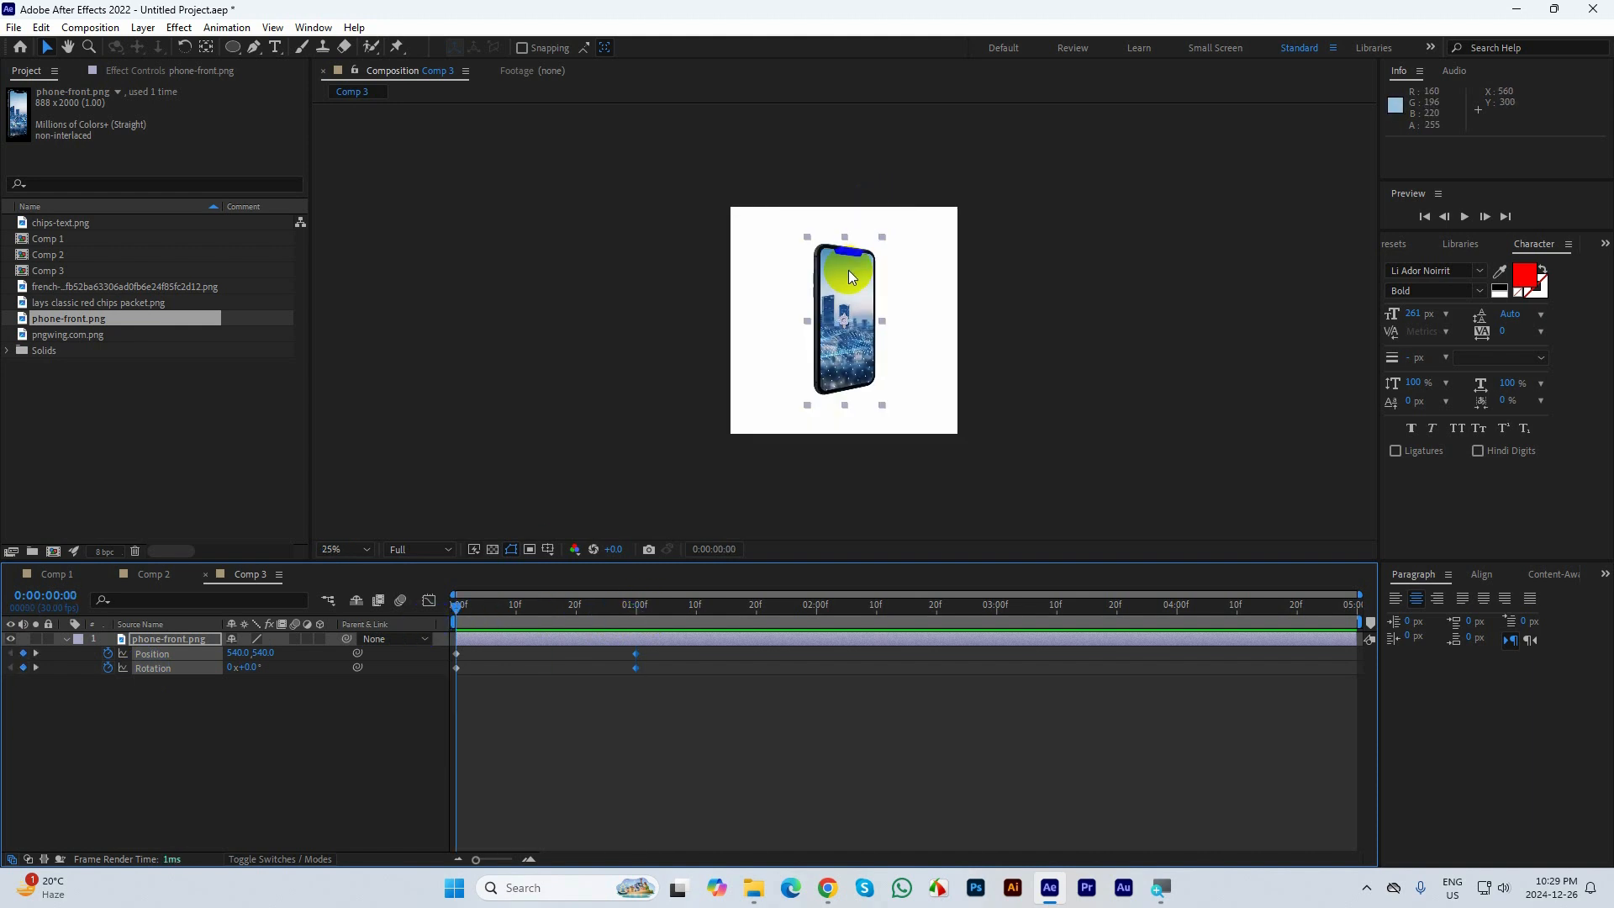
mouse_move(849, 303)
mouse_down()
mouse_move(840, 468)
mouse_move(652, 451)
mouse_move(836, 458)
mouse_move(851, 477)
mouse_move(883, 198)
mouse_move(890, 317)
mouse_up()
key(period)
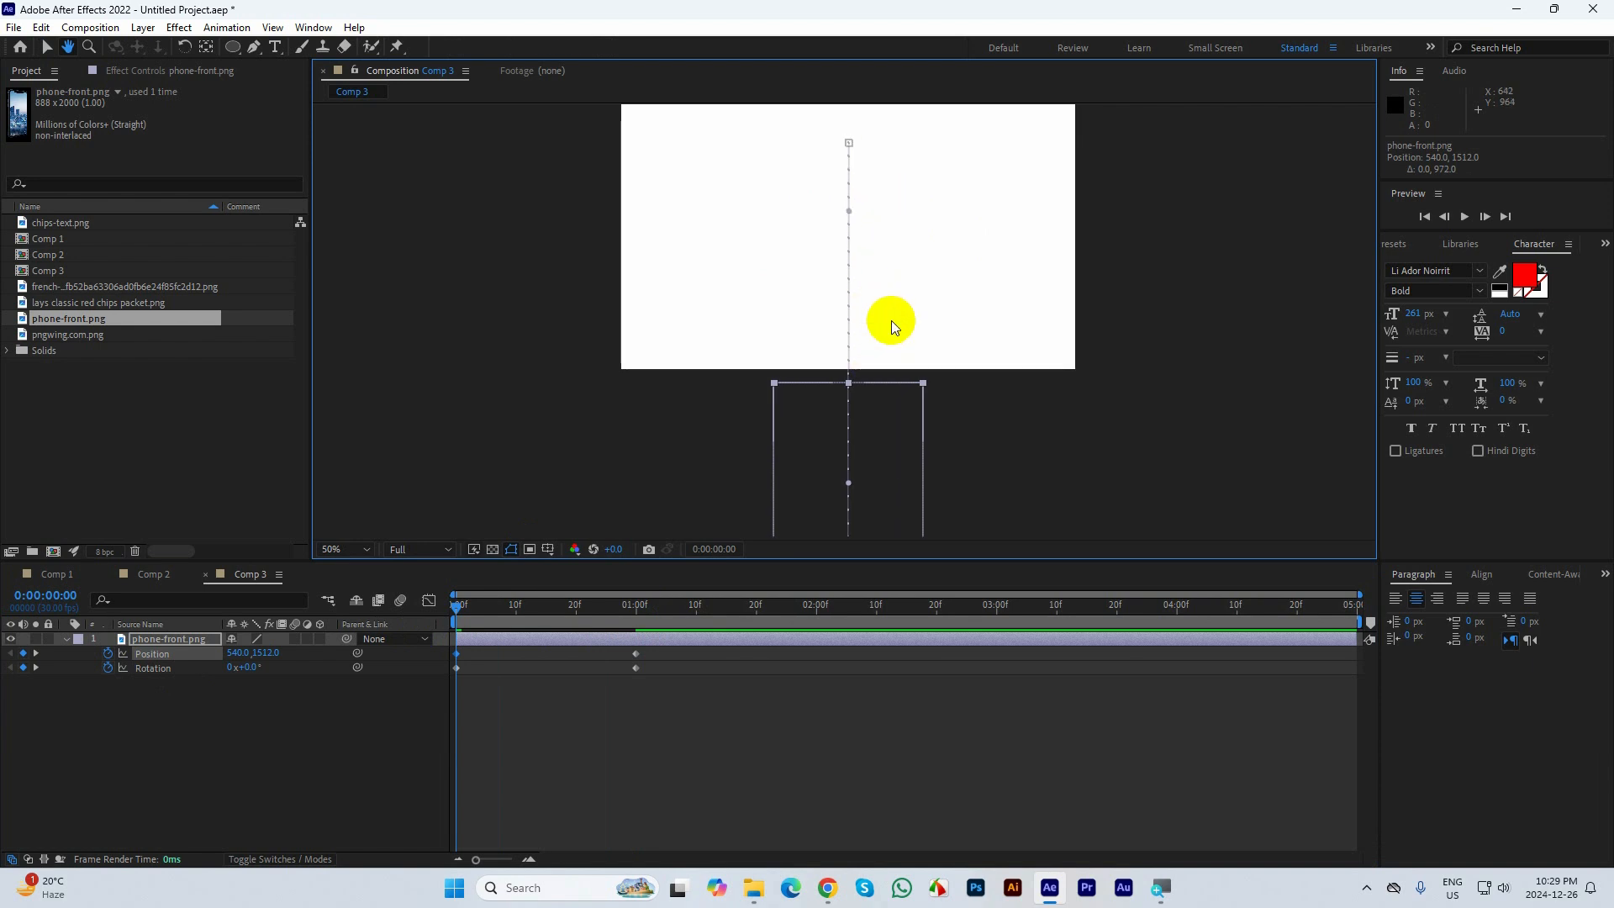
Bend the phone's motion path into a leftward curve using the handles of both position keyframes, and preview the animation
key(v)
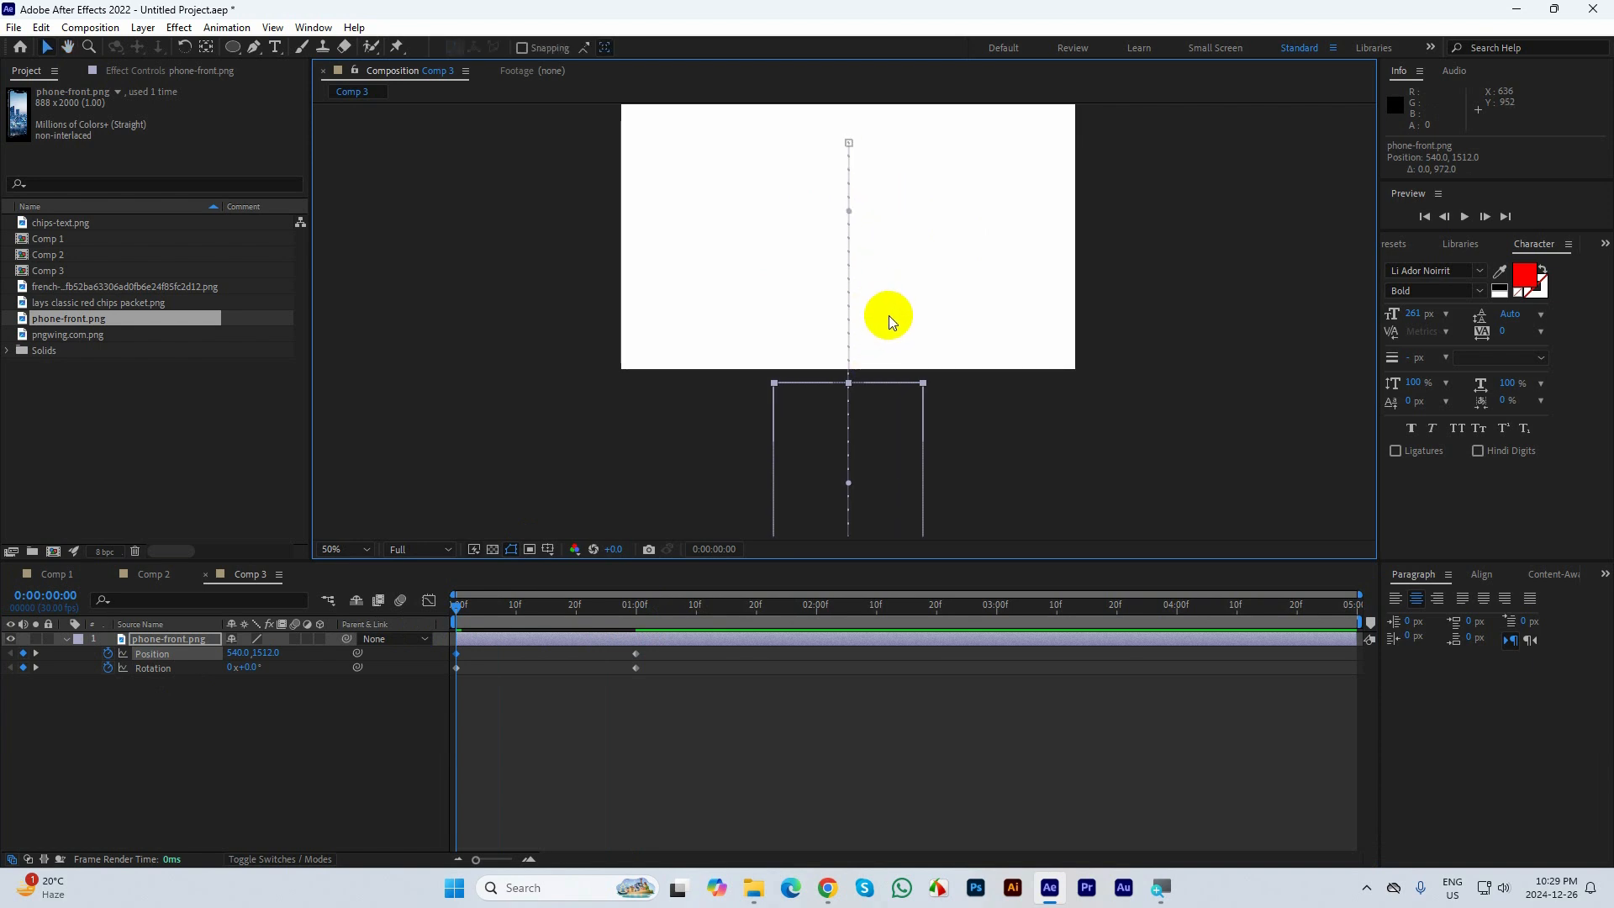
drag(854, 393, 768, 455)
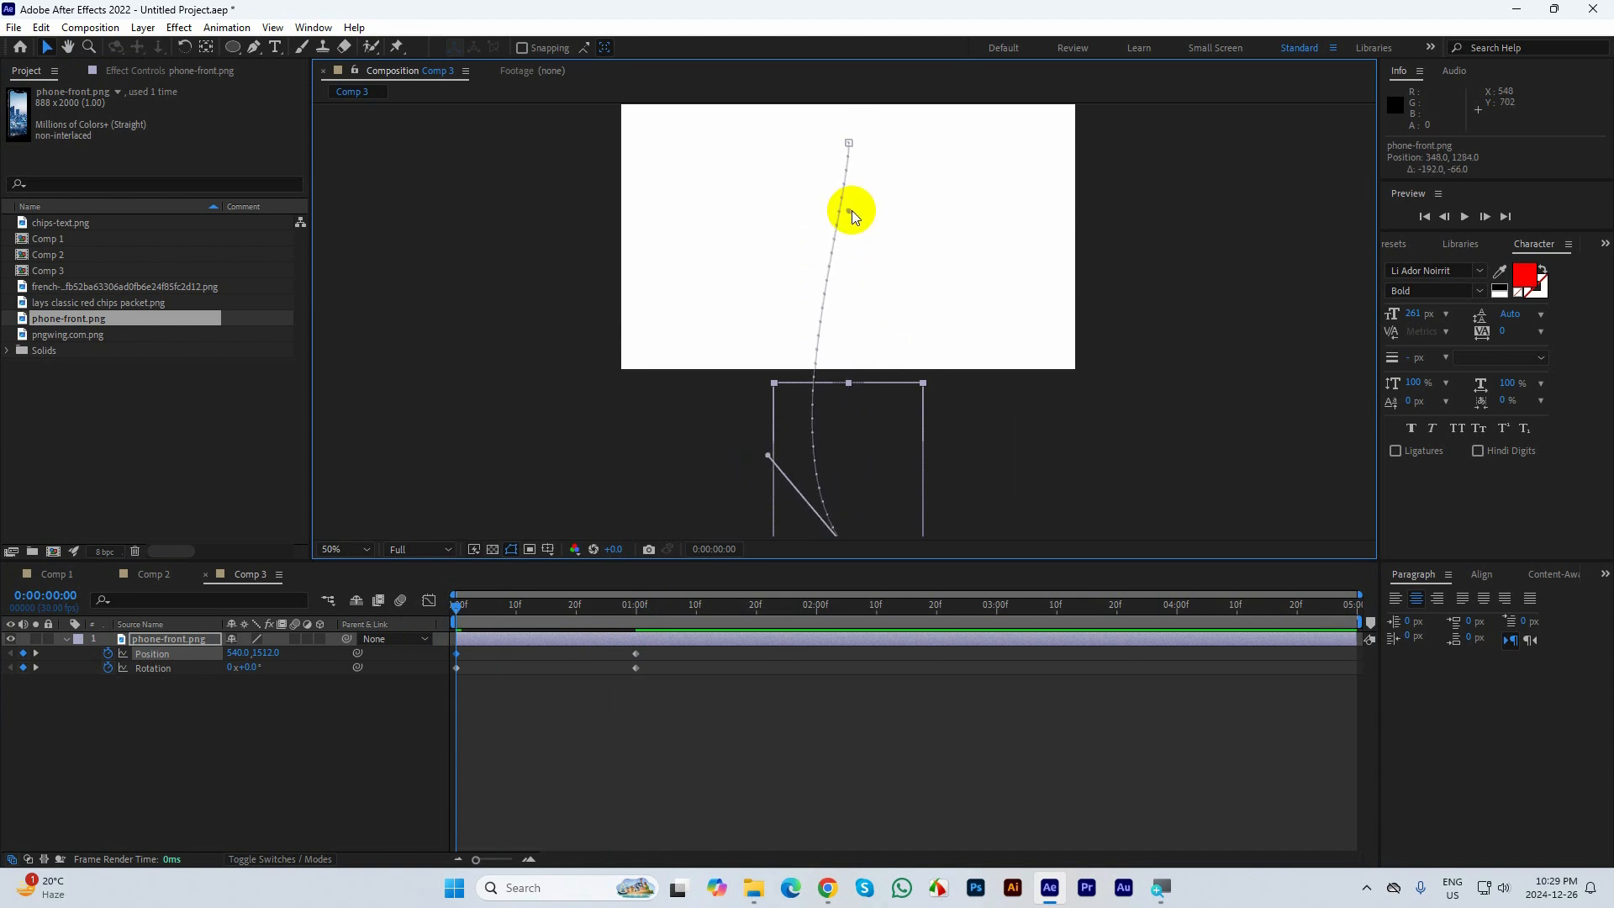
mouse_move(850, 211)
mouse_down()
mouse_move(872, 205)
mouse_move(842, 220)
mouse_up()
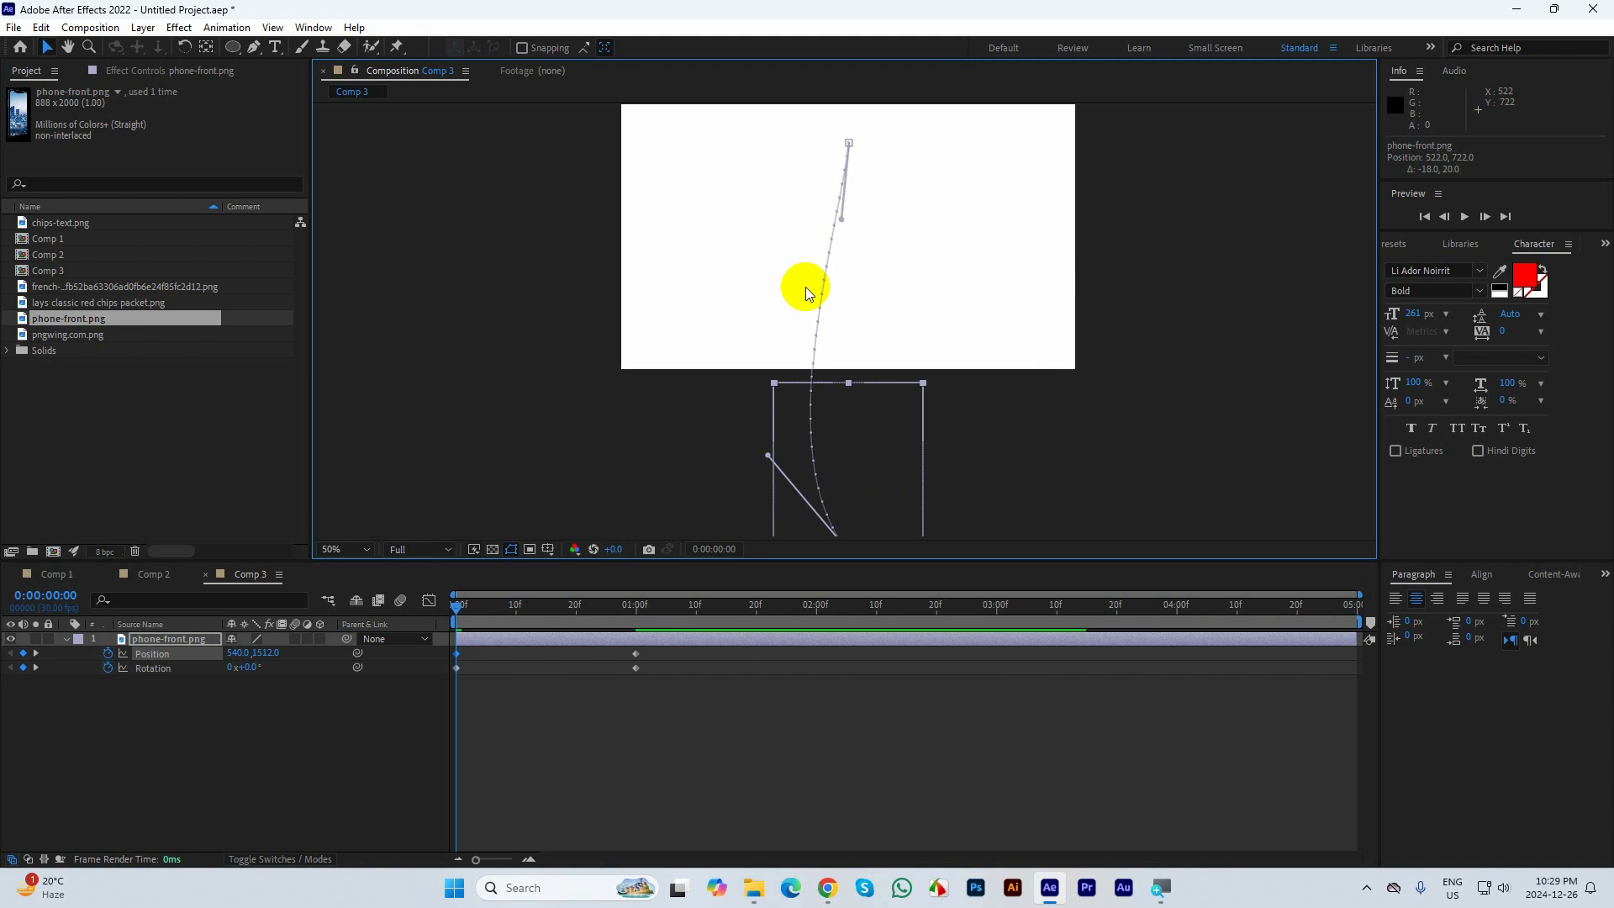
key(space)
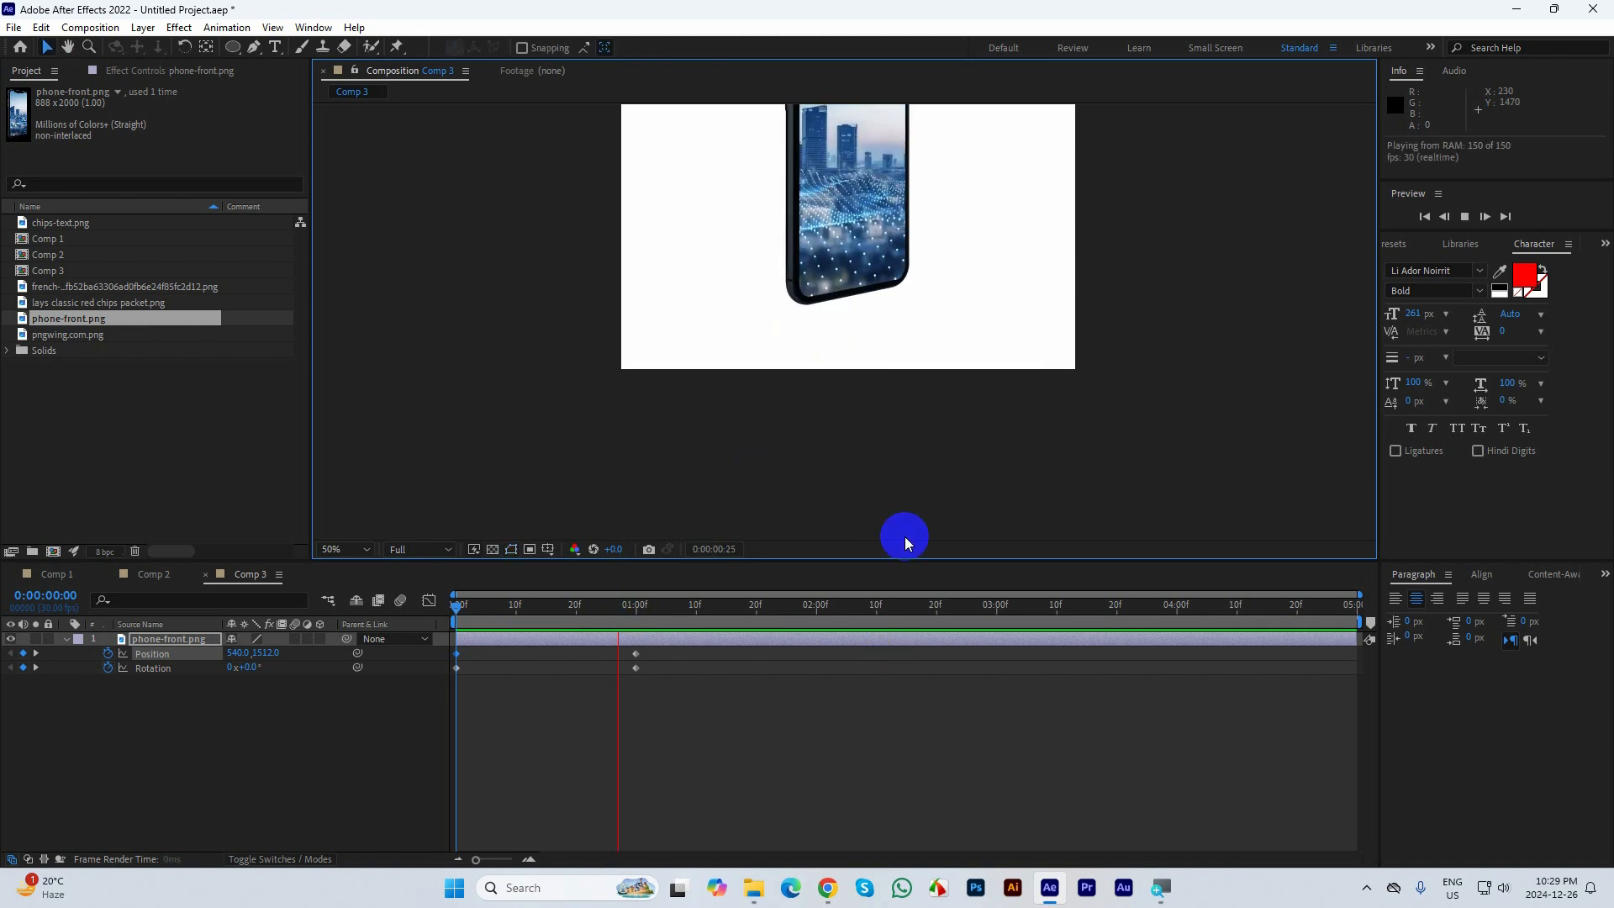
key(space)
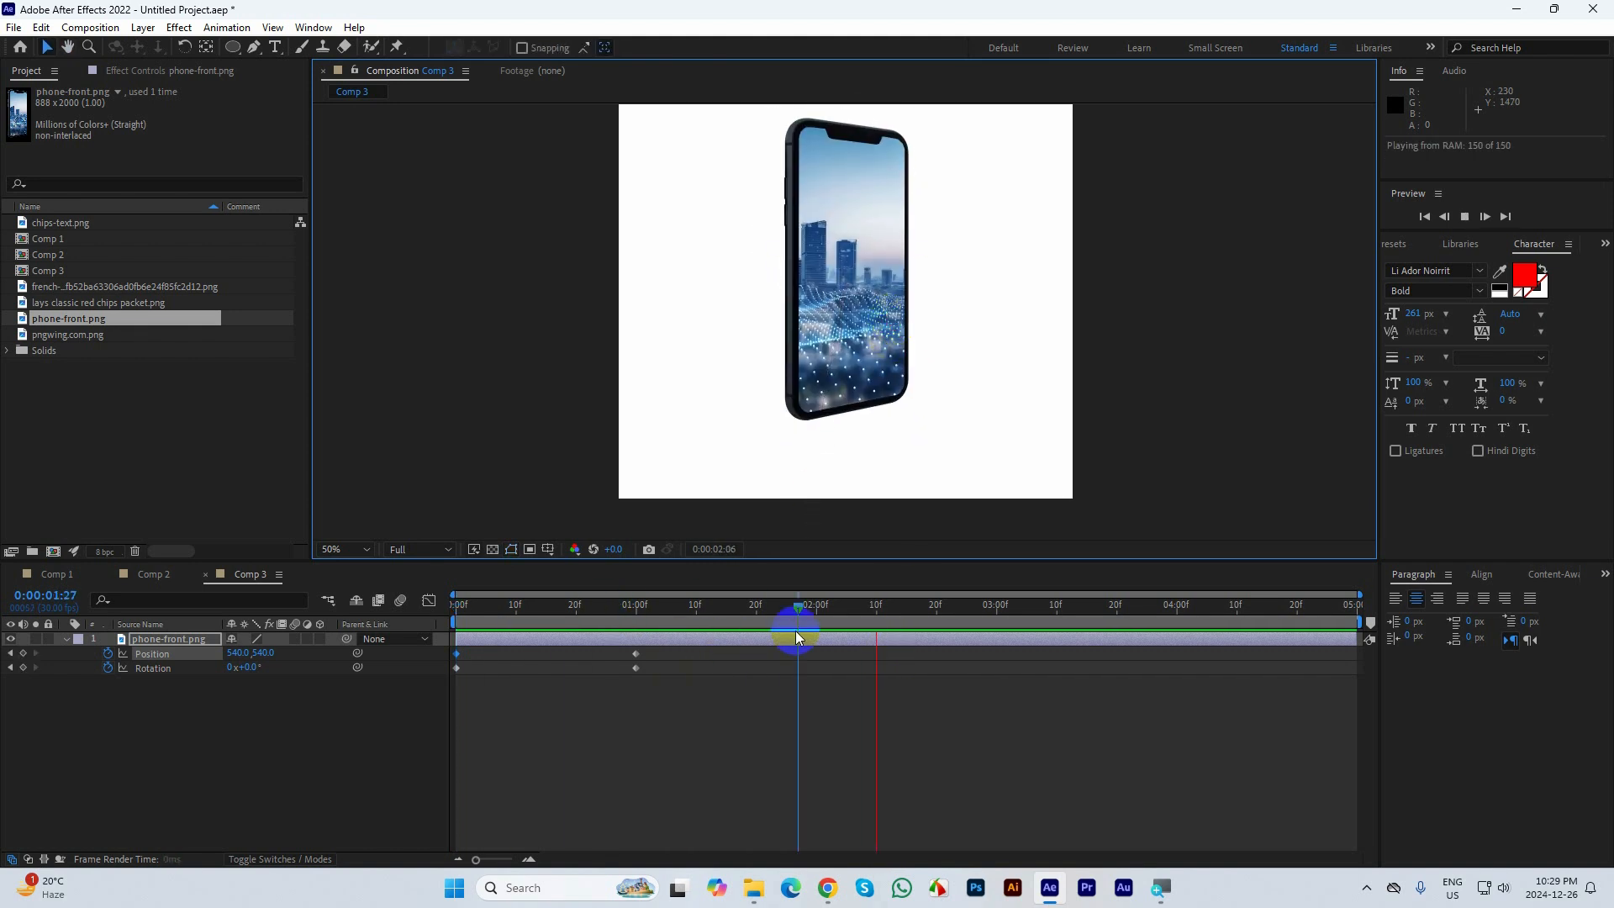
key(space)
key(Home)
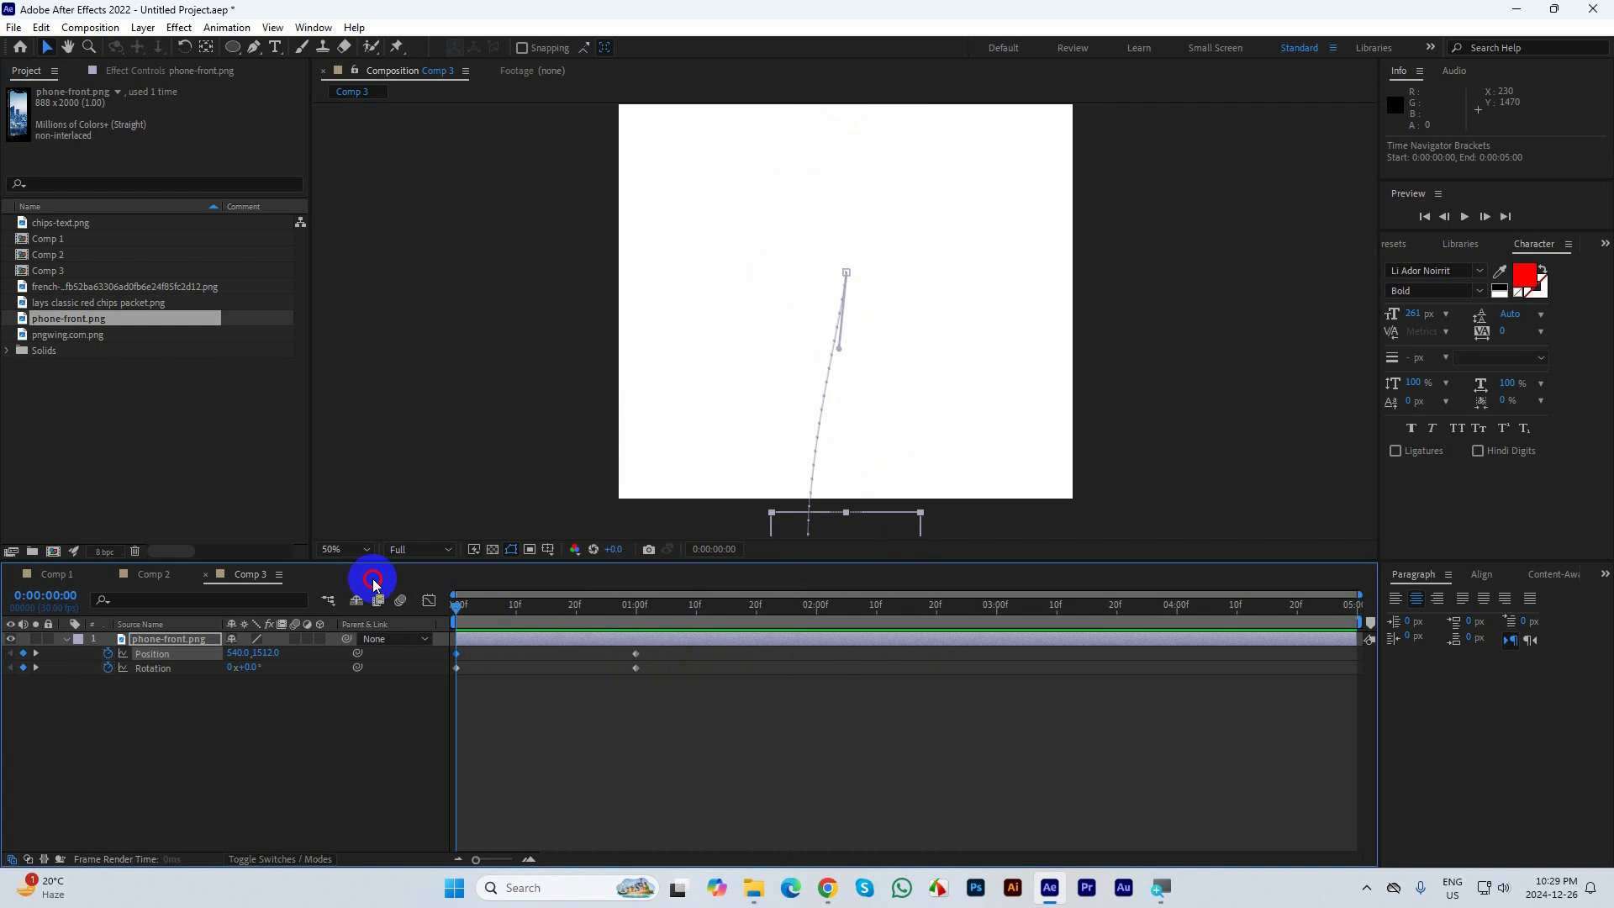
key(space)
click(501, 623)
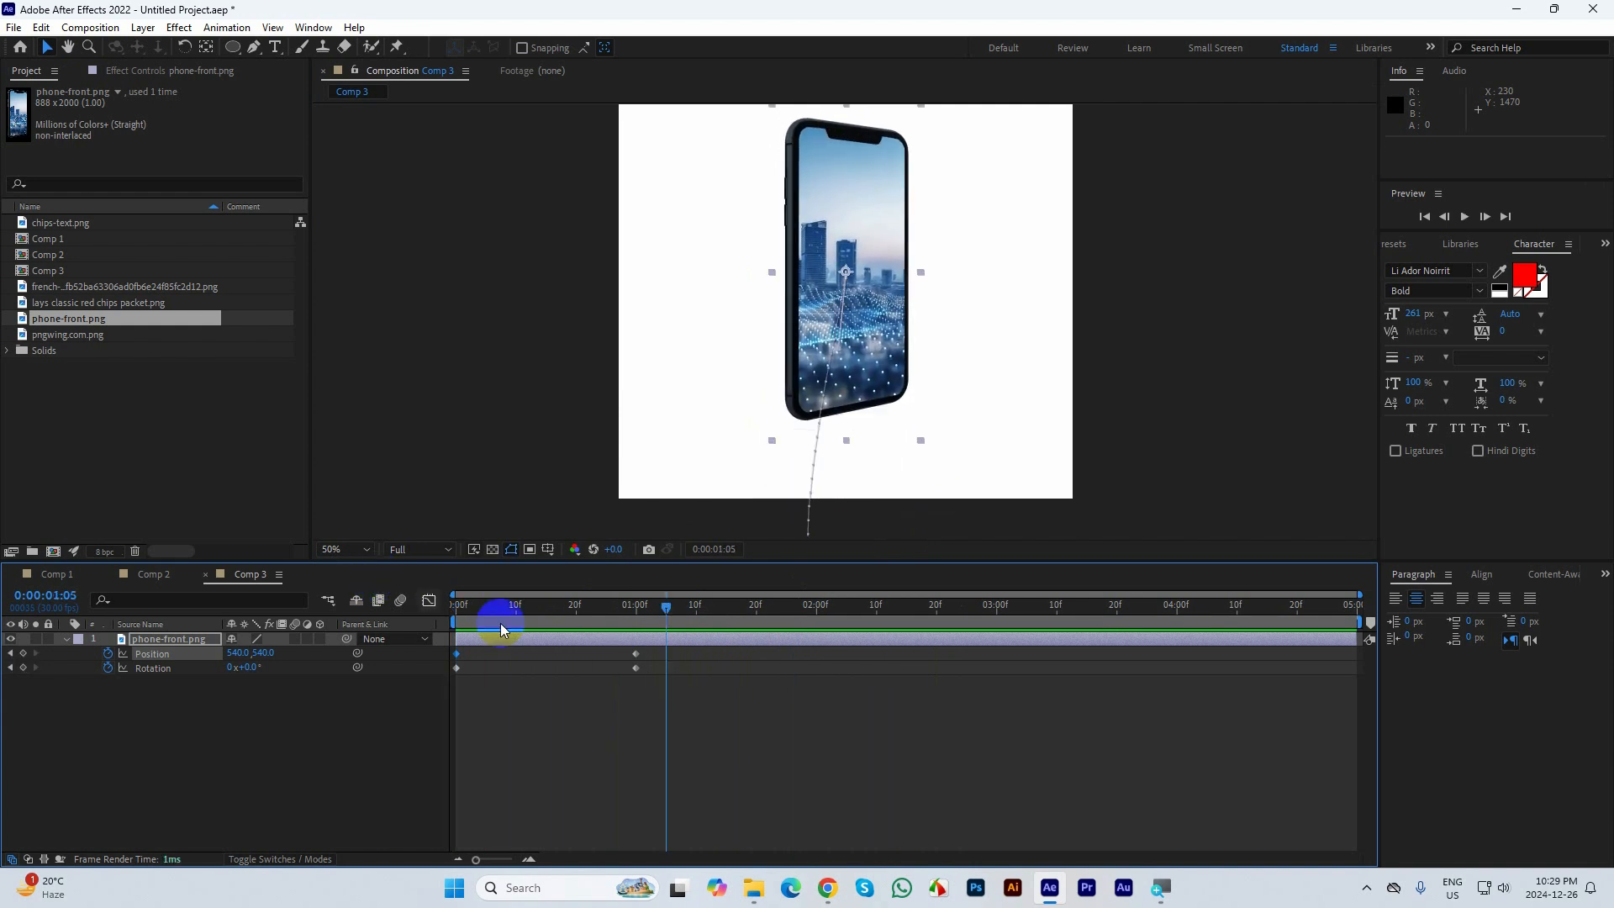
Set the phone's rotation at 0:00 to 90° and preview the entrance animation
drag(666, 605, 454, 607)
click(250, 667)
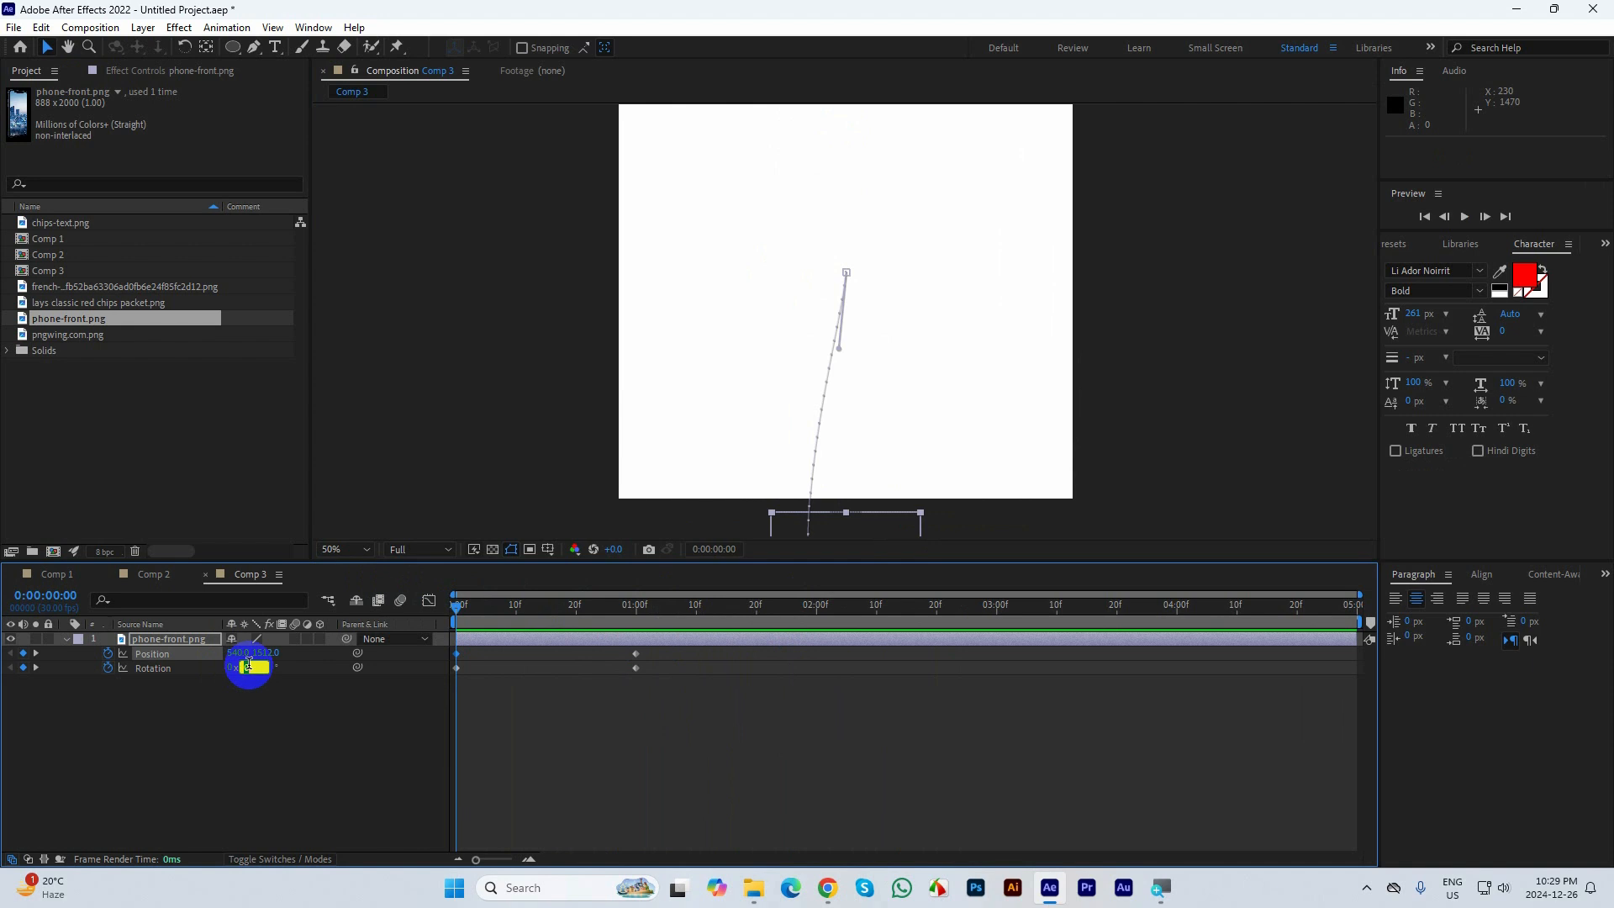
text(90)
key(Return)
key(space)
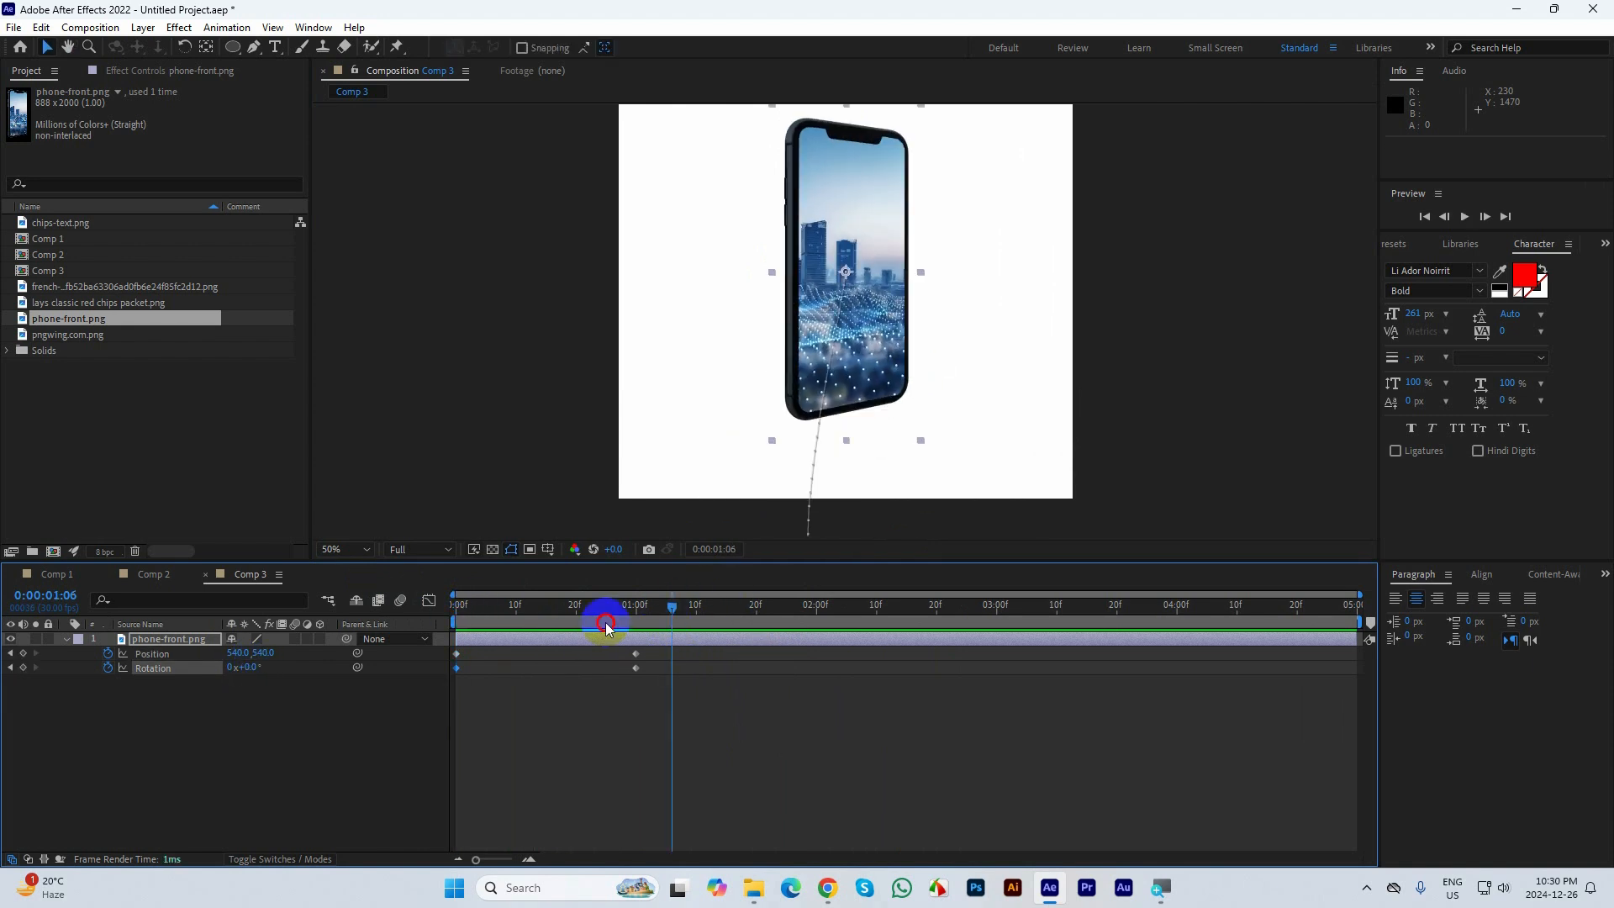
key(space)
key(space)
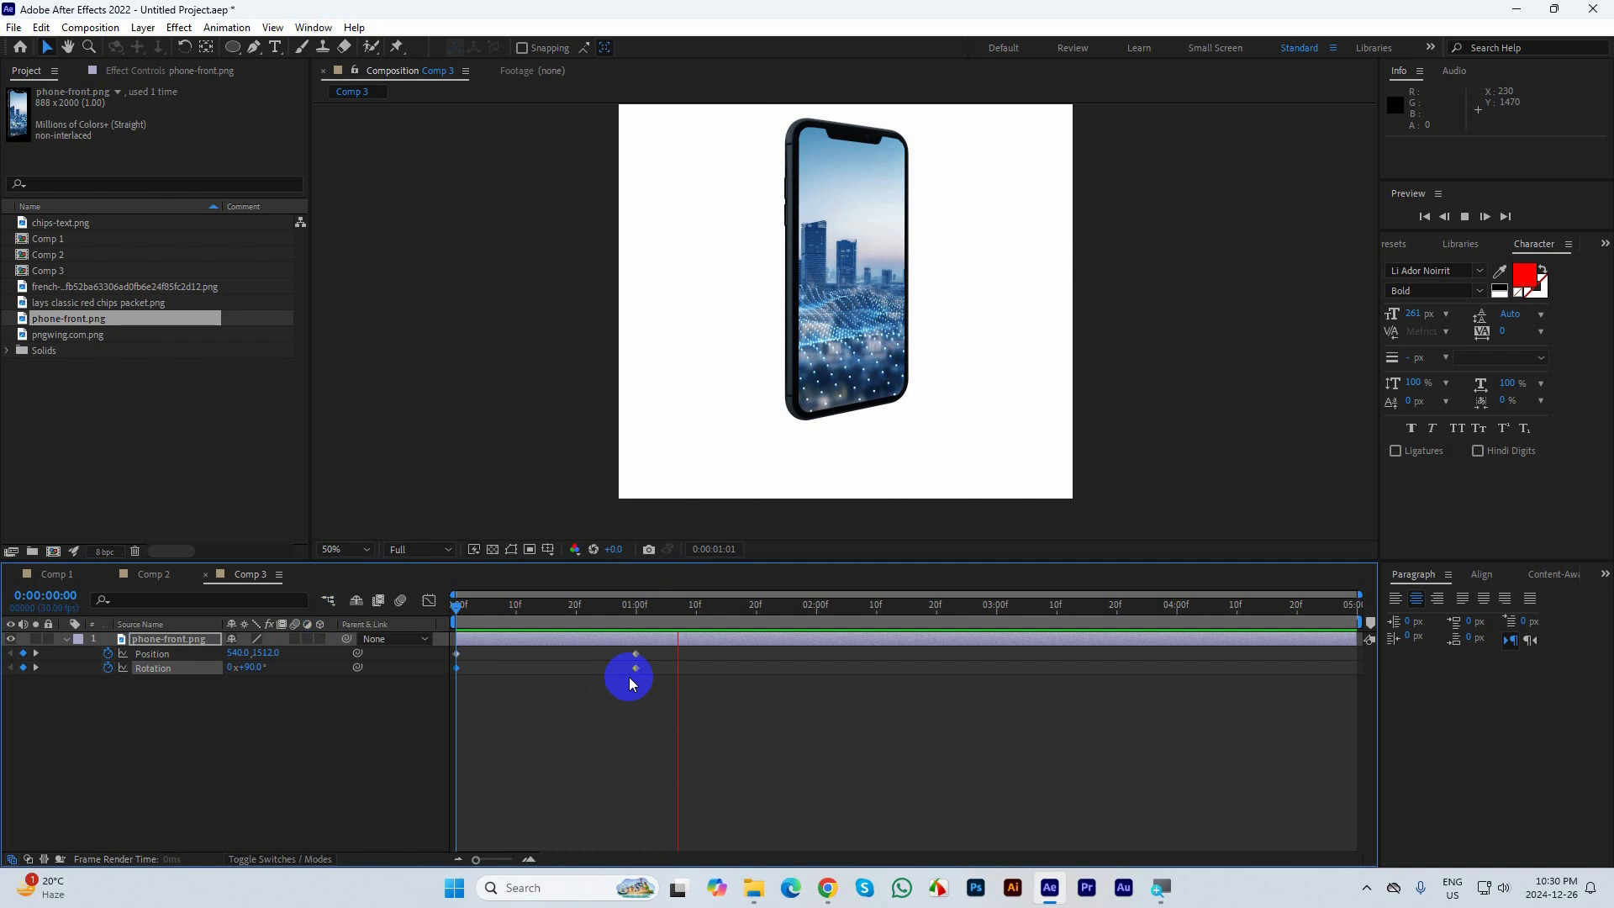
Apply Easy Ease to all four Position and Rotation keyframes and preview the motion with the speed graph displayed
drag(765, 701, 398, 657)
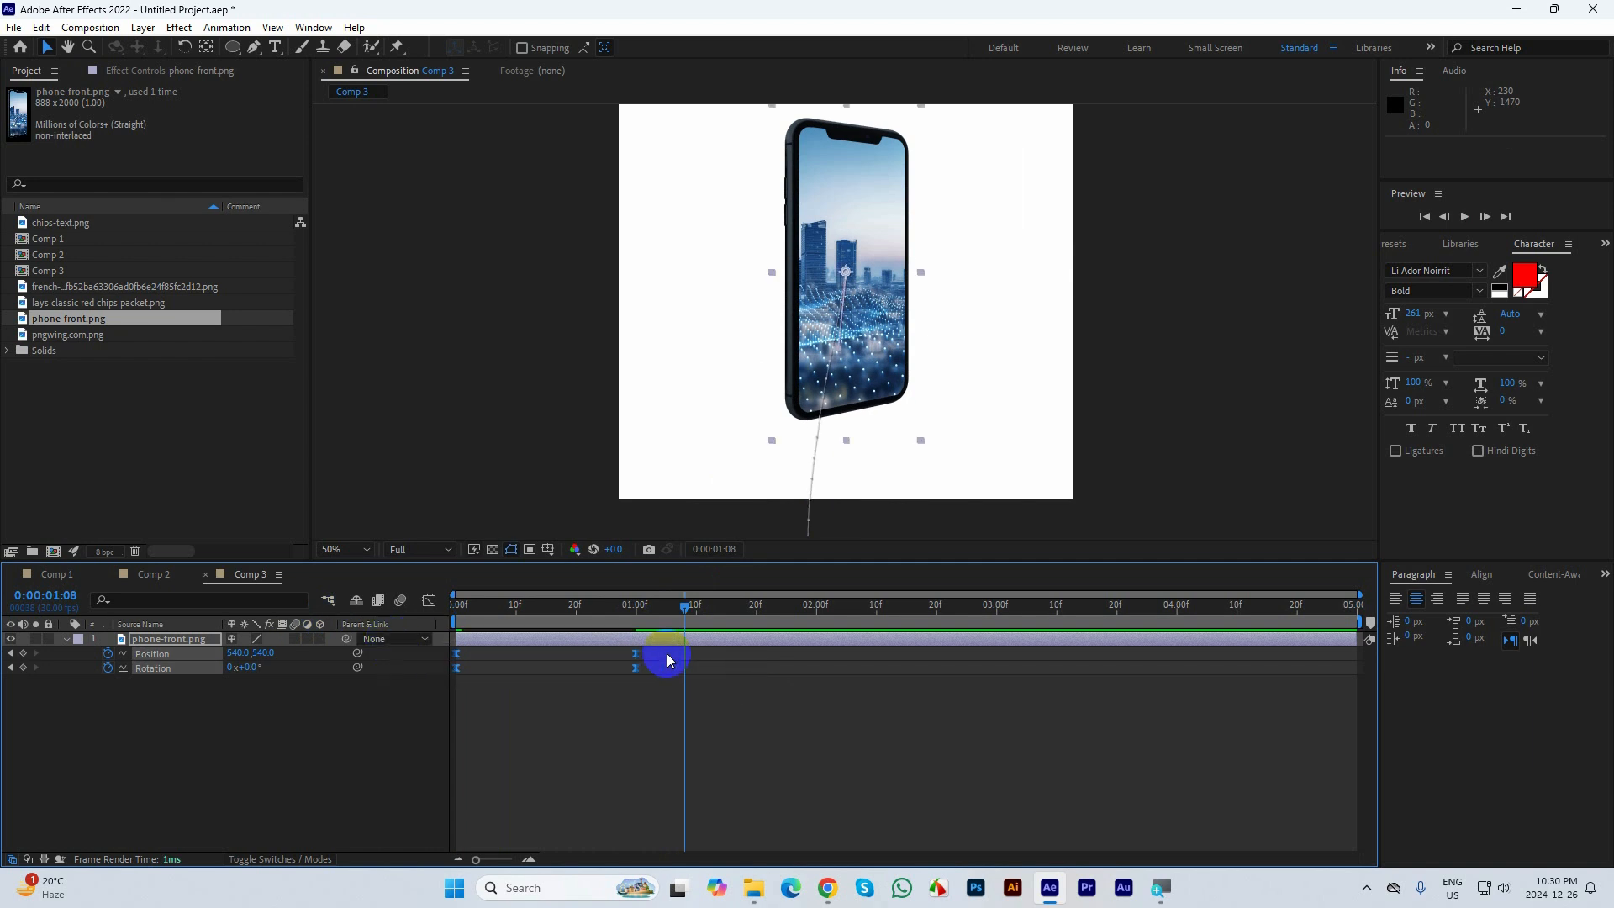
click(429, 600)
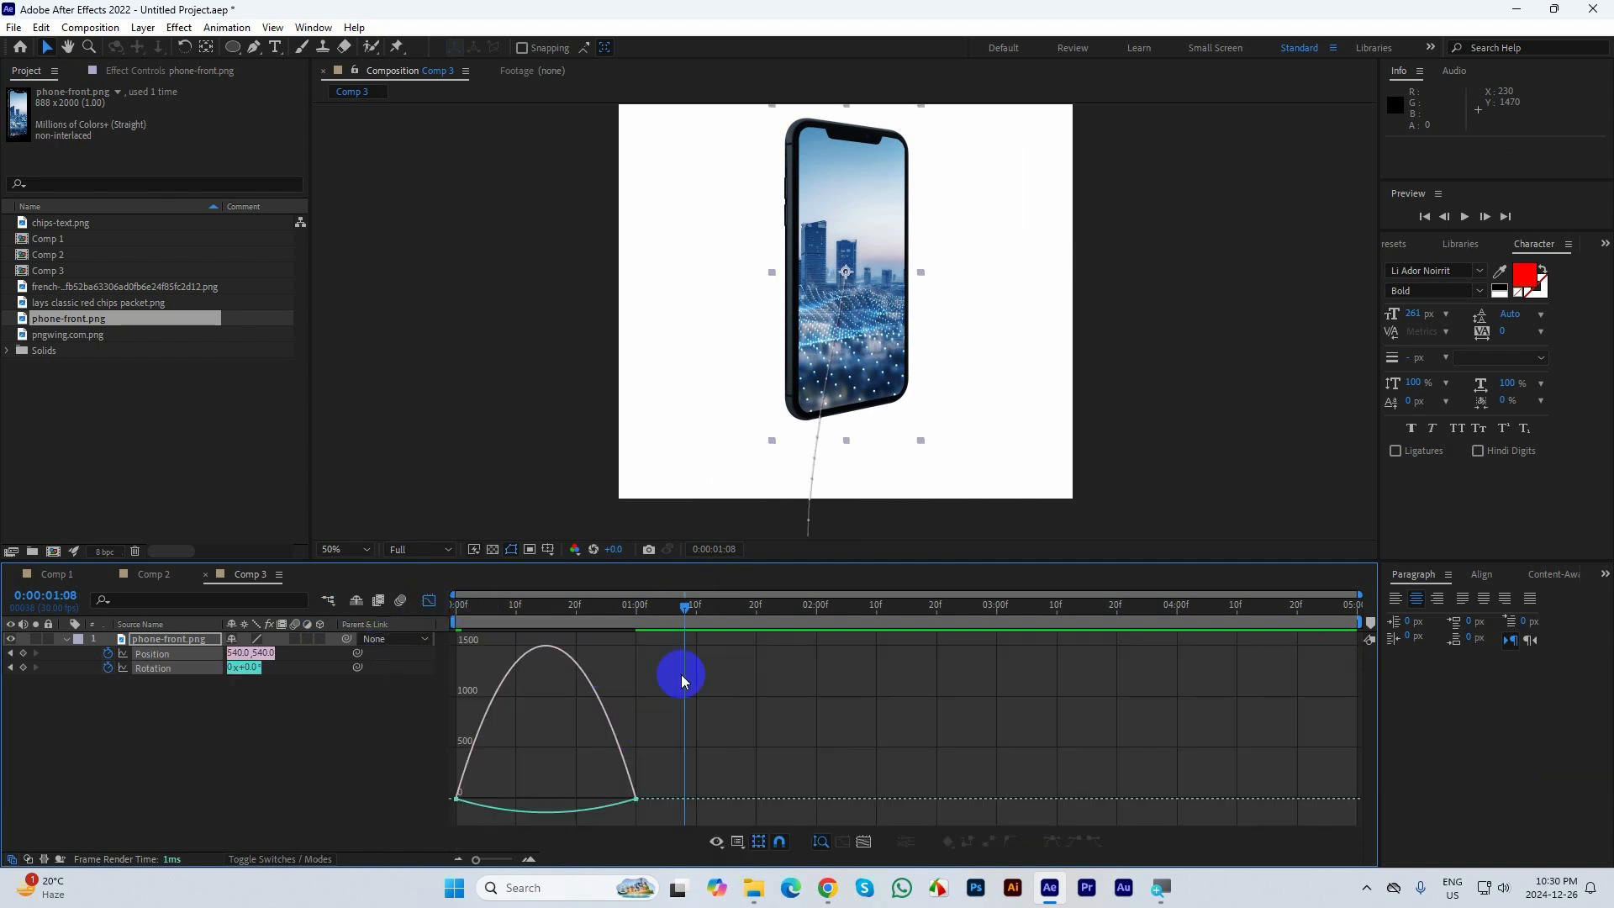
drag(685, 605, 453, 648)
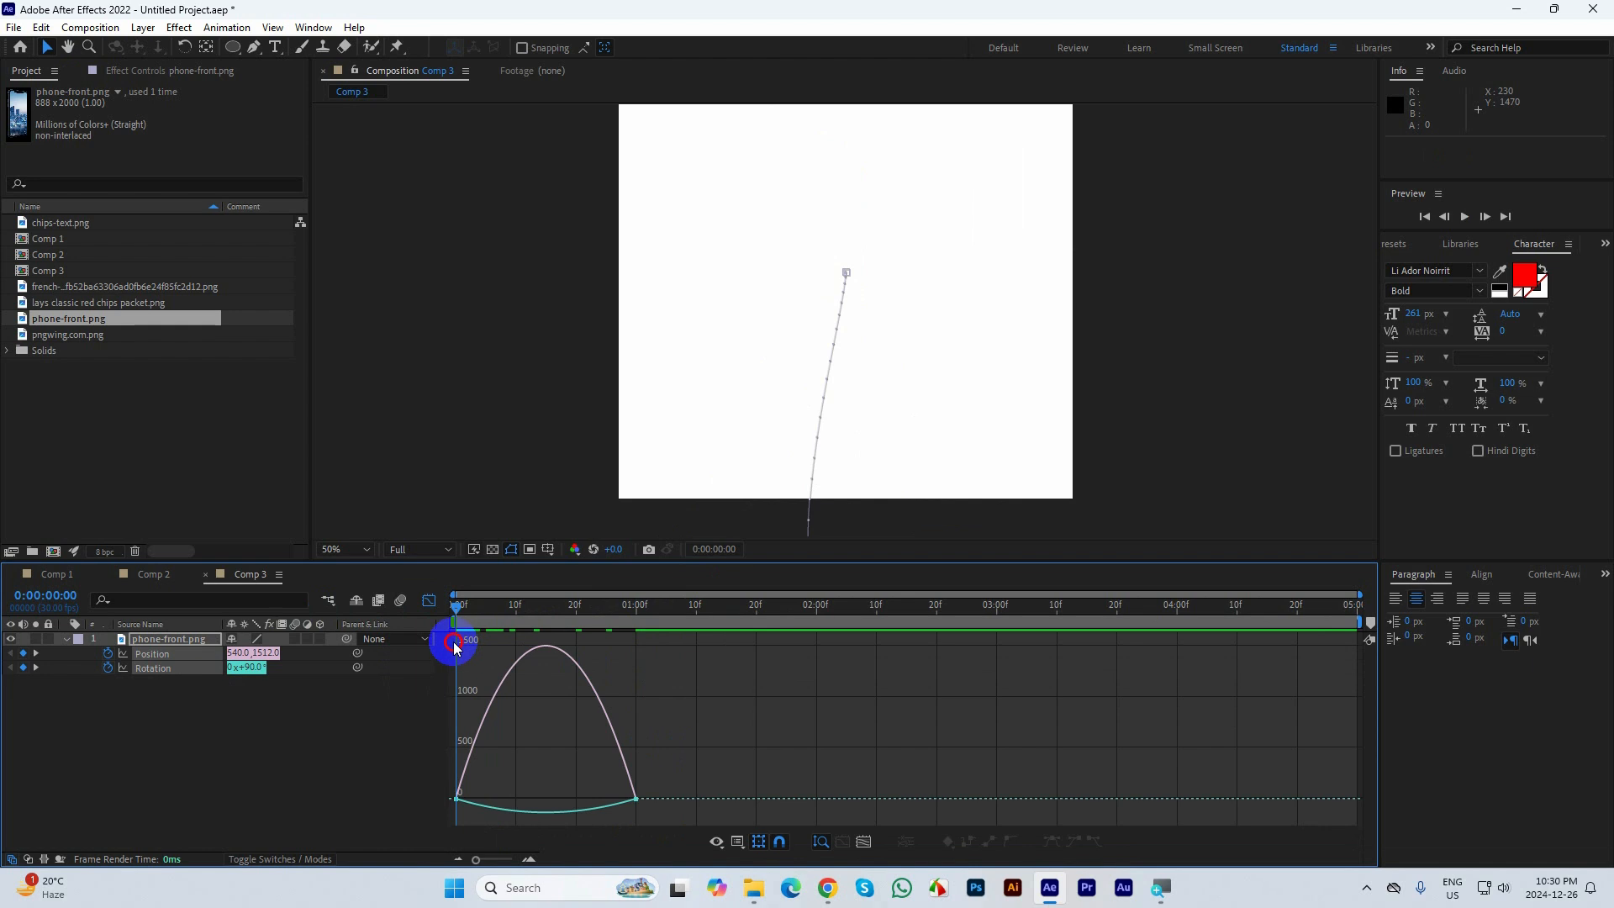
mouse_move(458, 797)
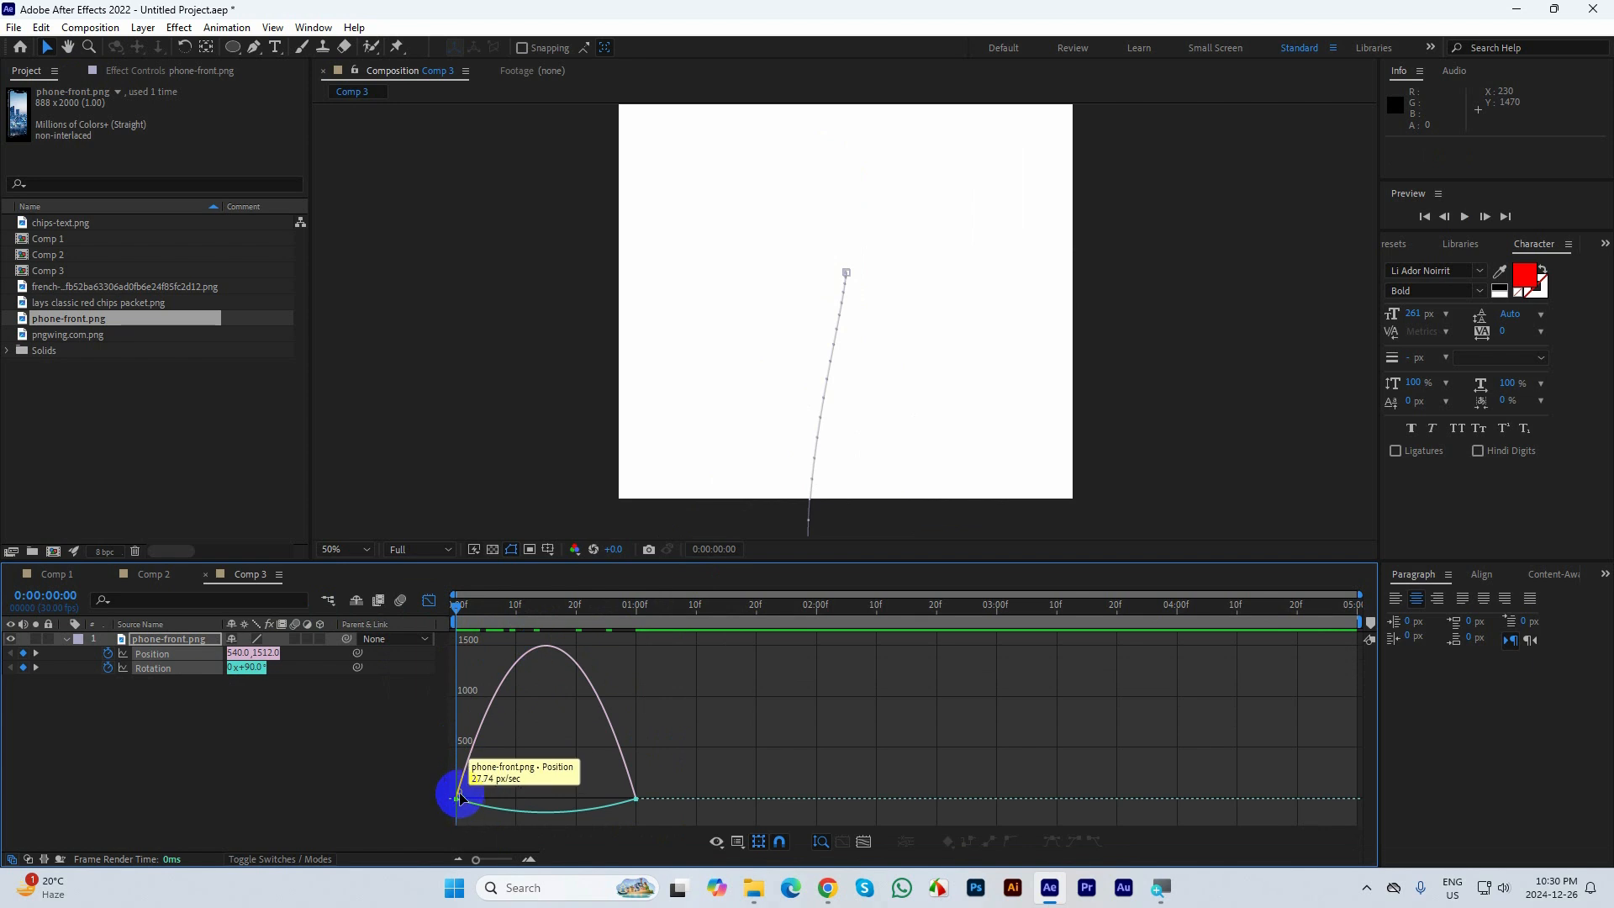
mouse_move(497, 716)
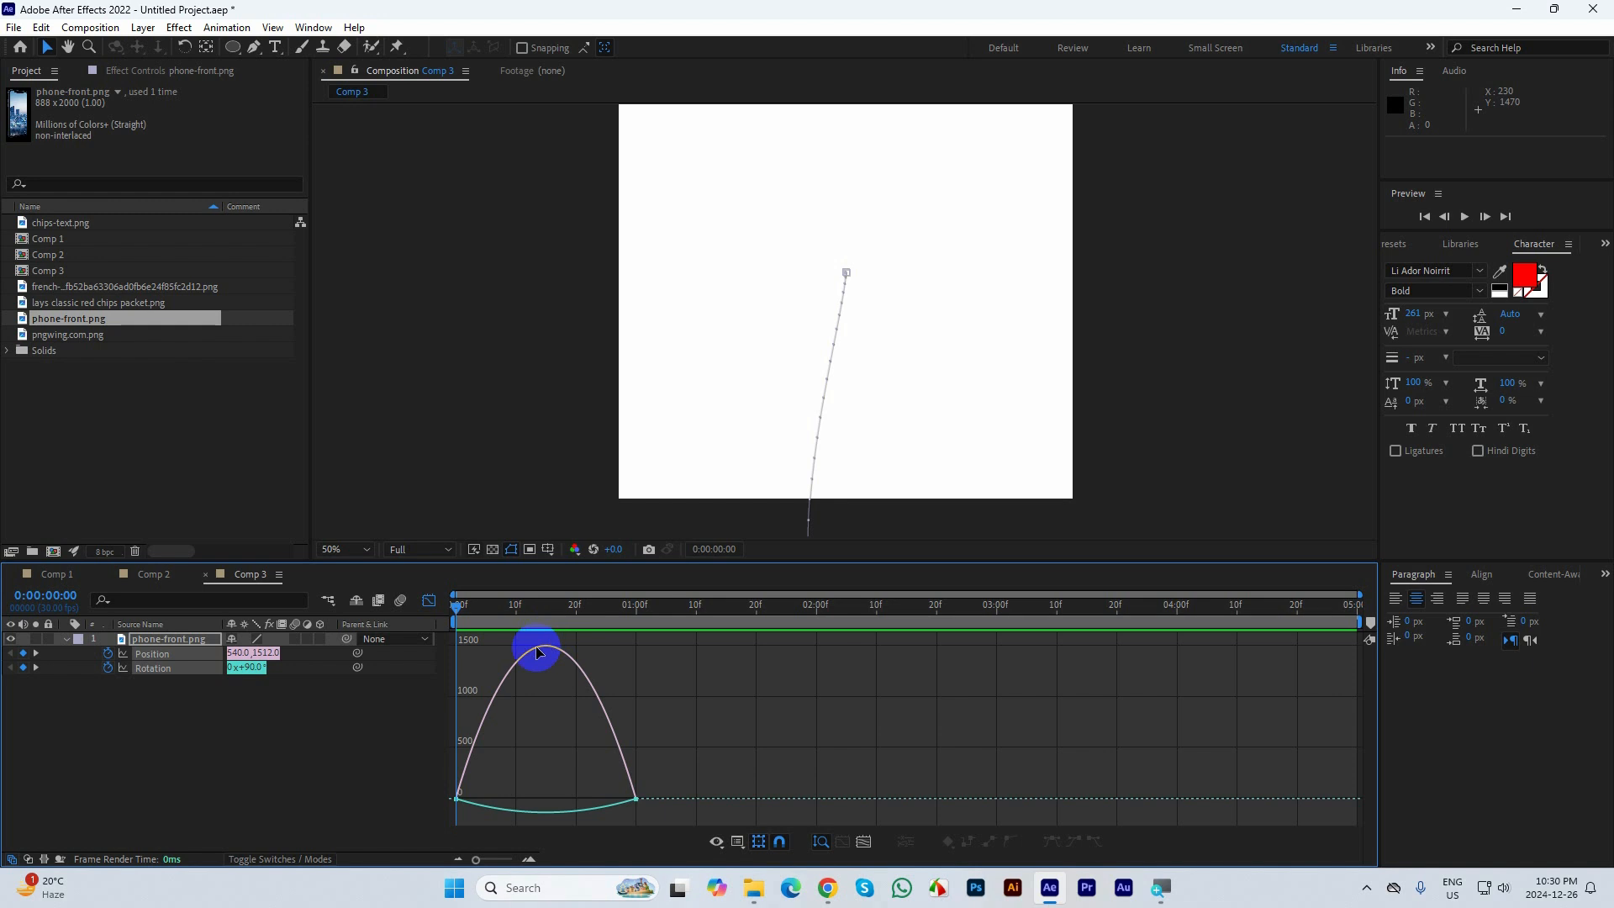
mouse_move(553, 648)
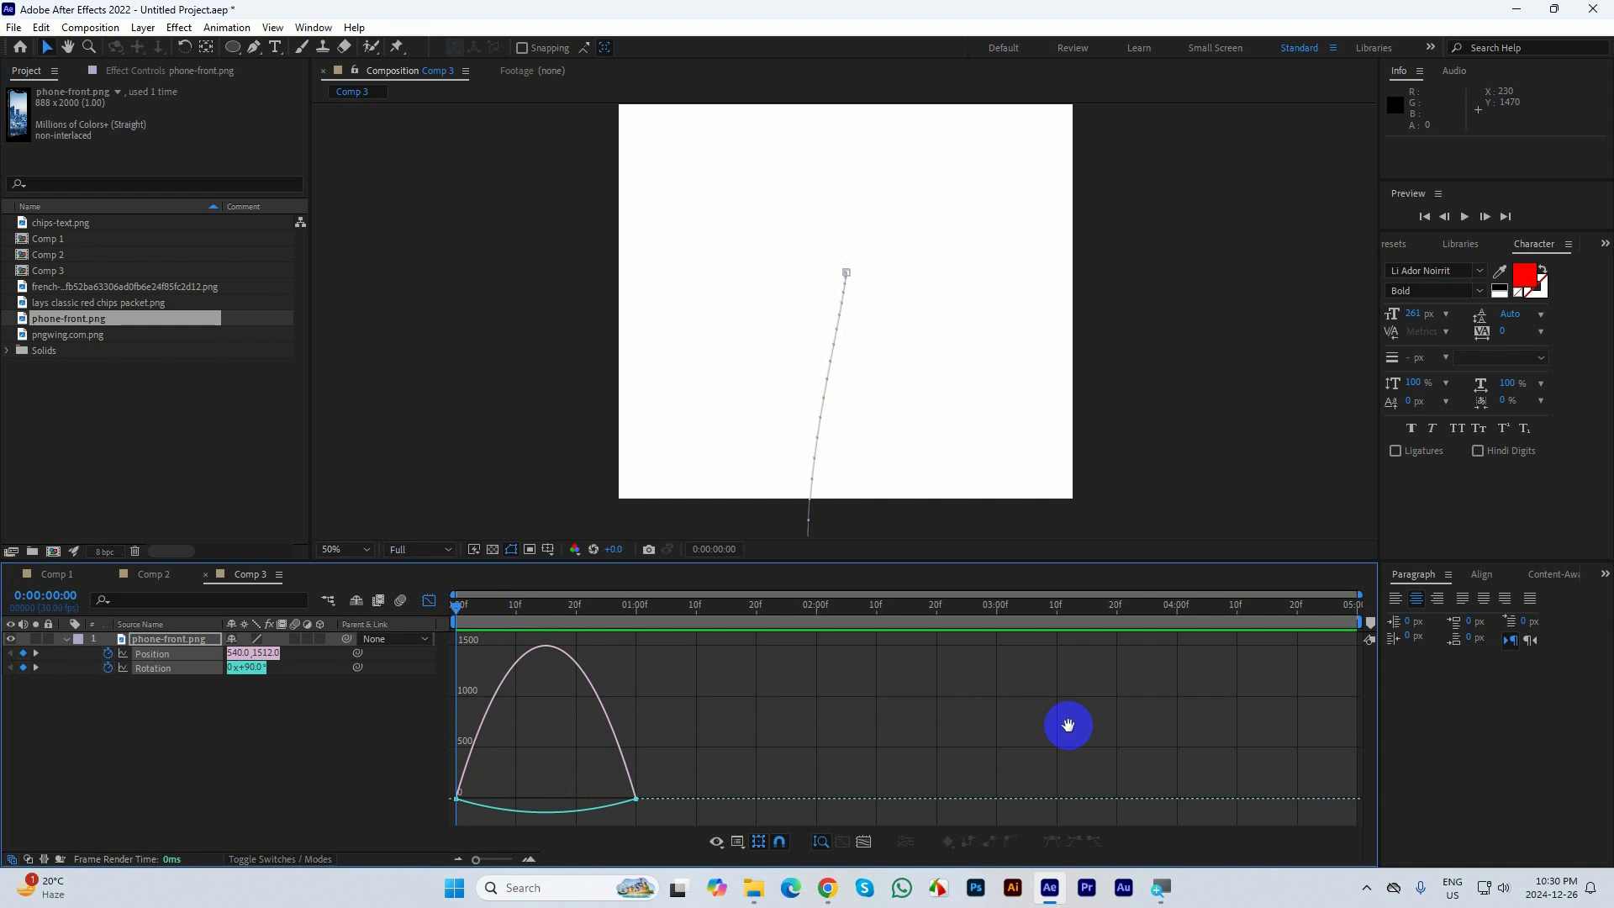
key(space)
key(space)
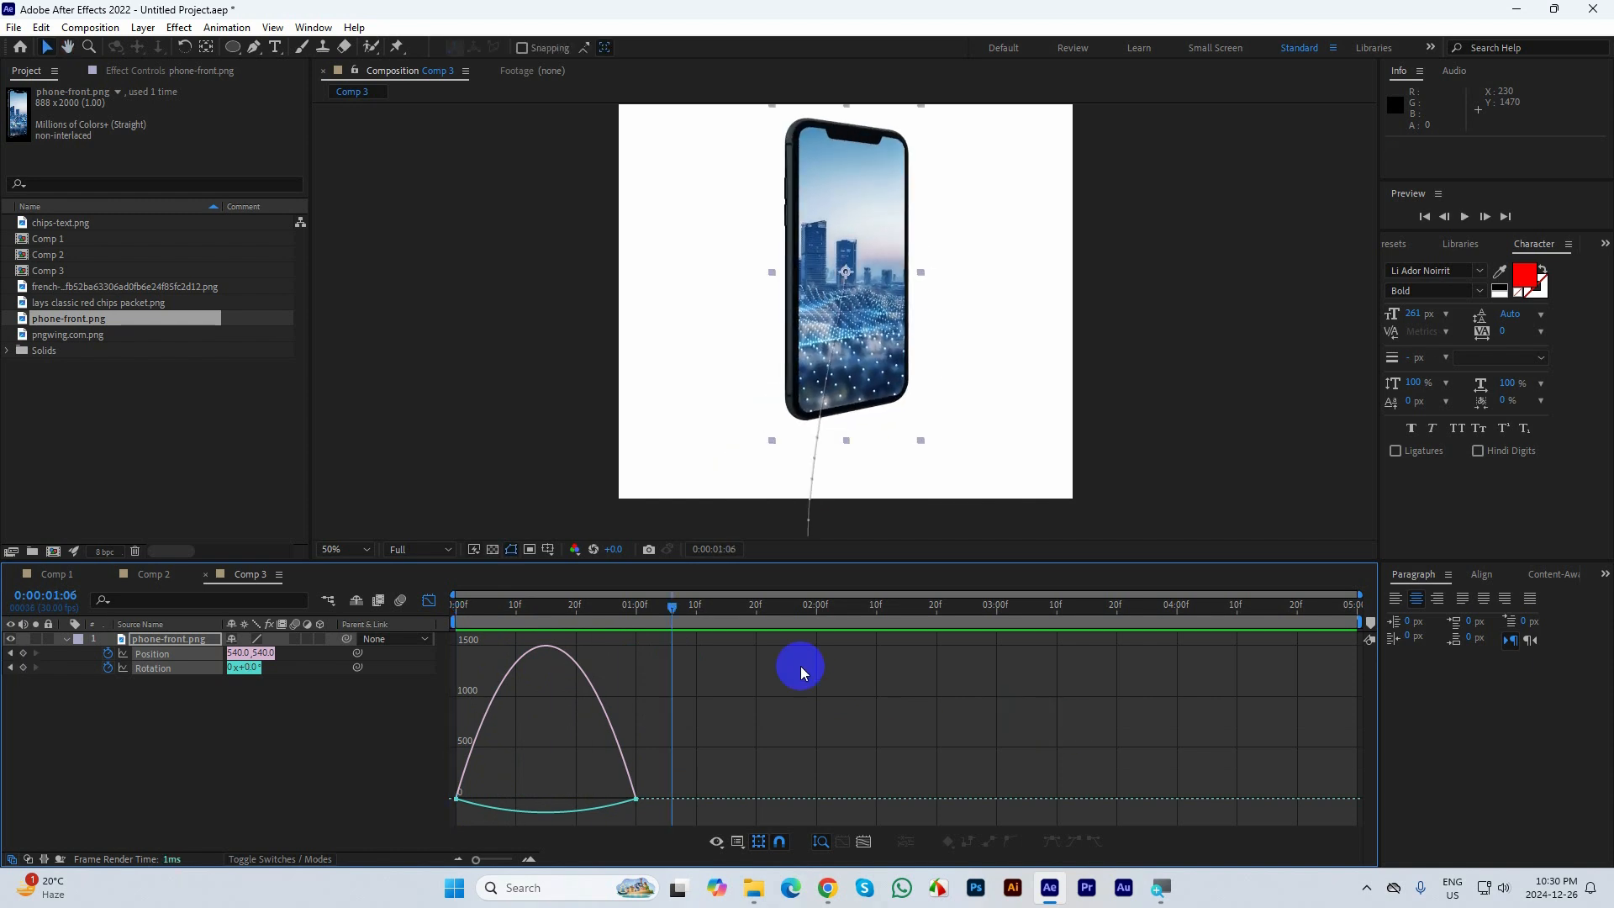
Extend the ease handles of the 1:00 keyframes toward the start so the speed peaks early, and preview the result
drag(670, 607, 440, 659)
drag(684, 768, 547, 807)
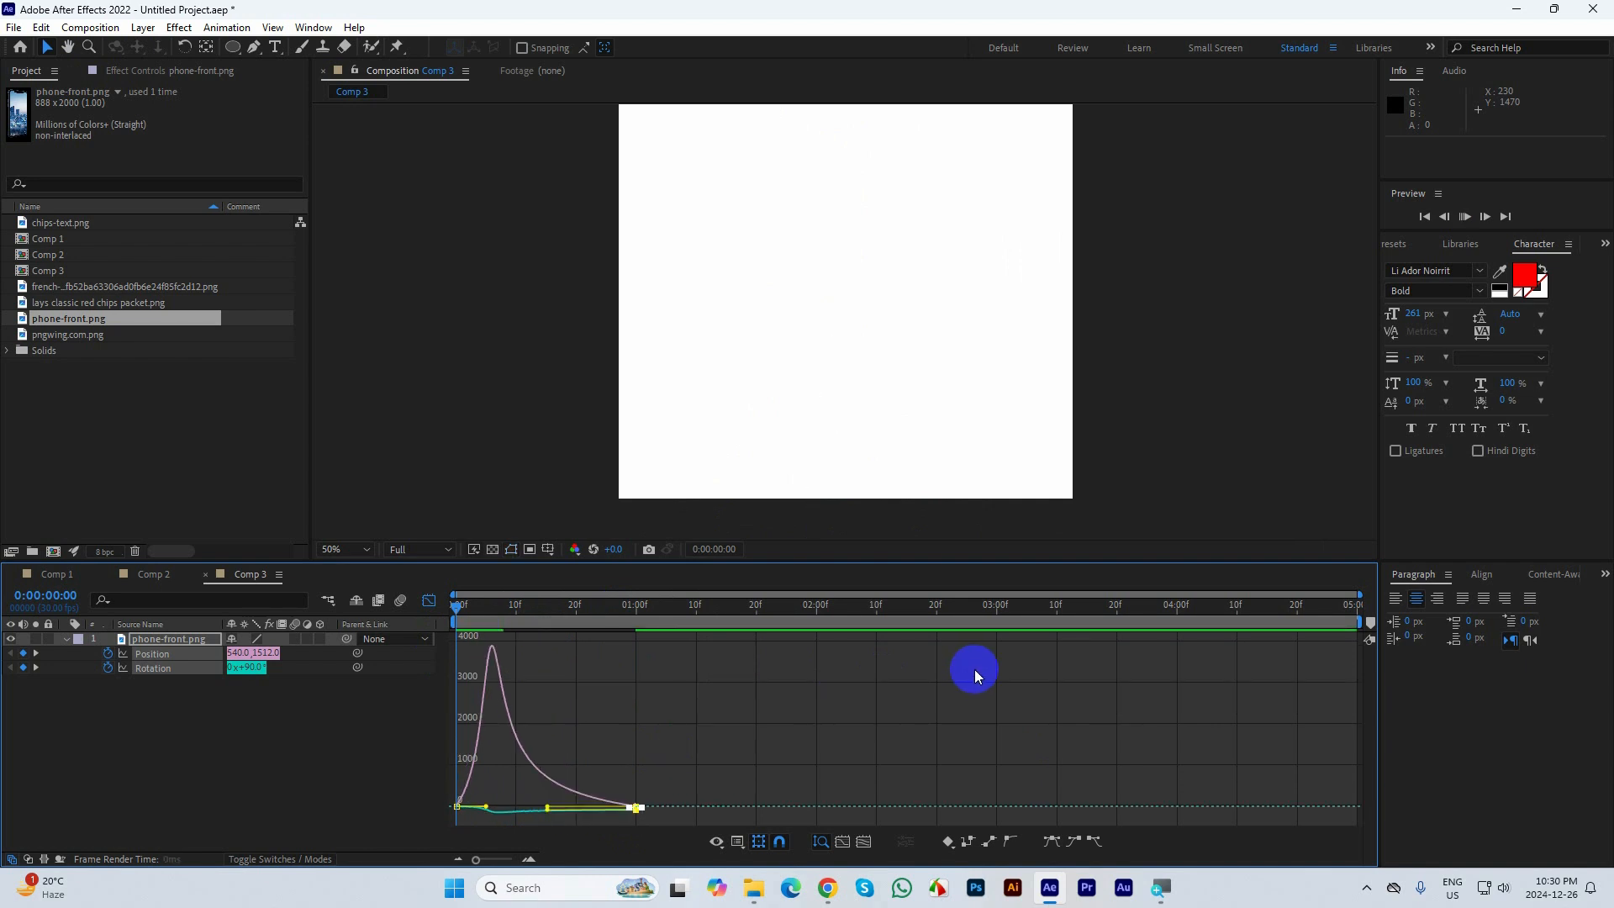
key(space)
key(space)
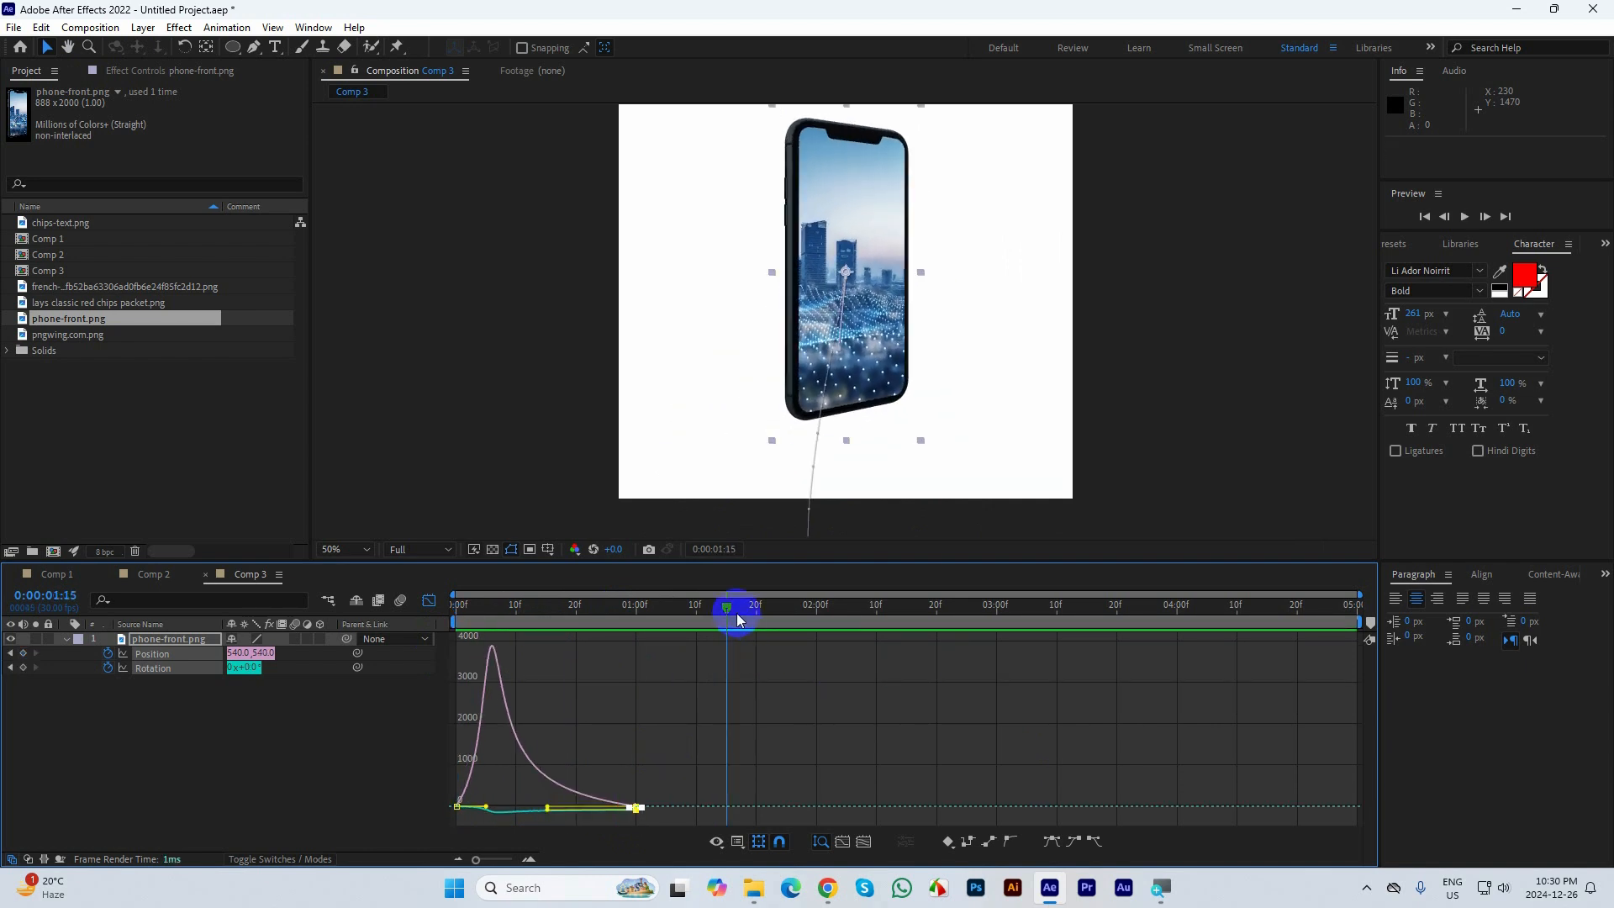
key(space)
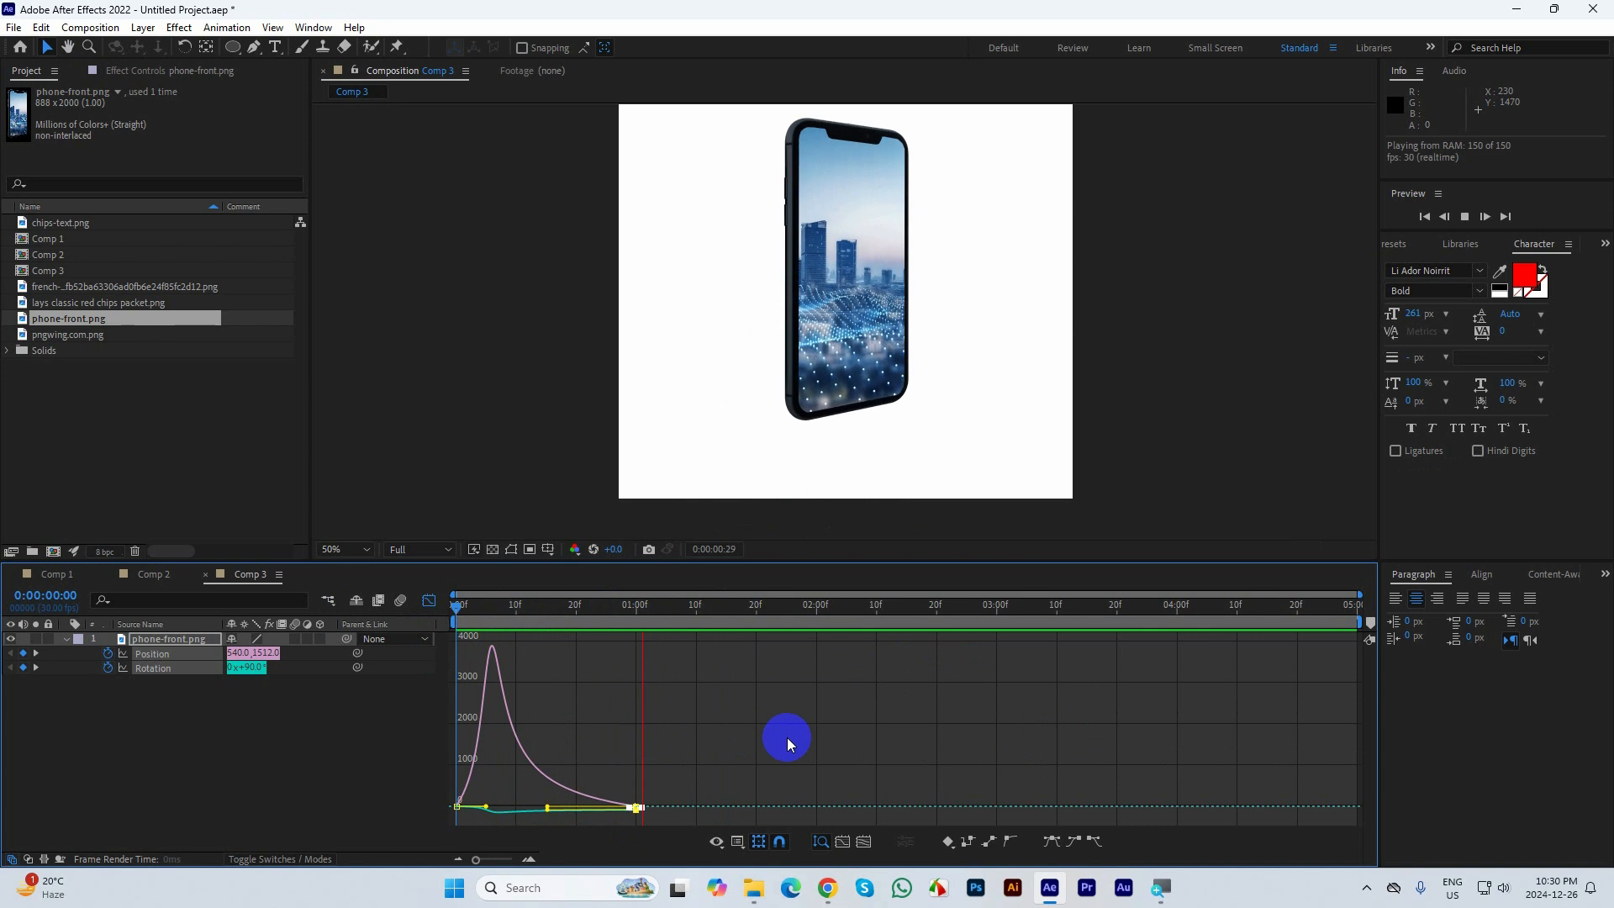
Preview the phone animation and try adjusting the ease handle of the end position and rotation keyframes in the speed graph
key(space)
drag(731, 605, 497, 656)
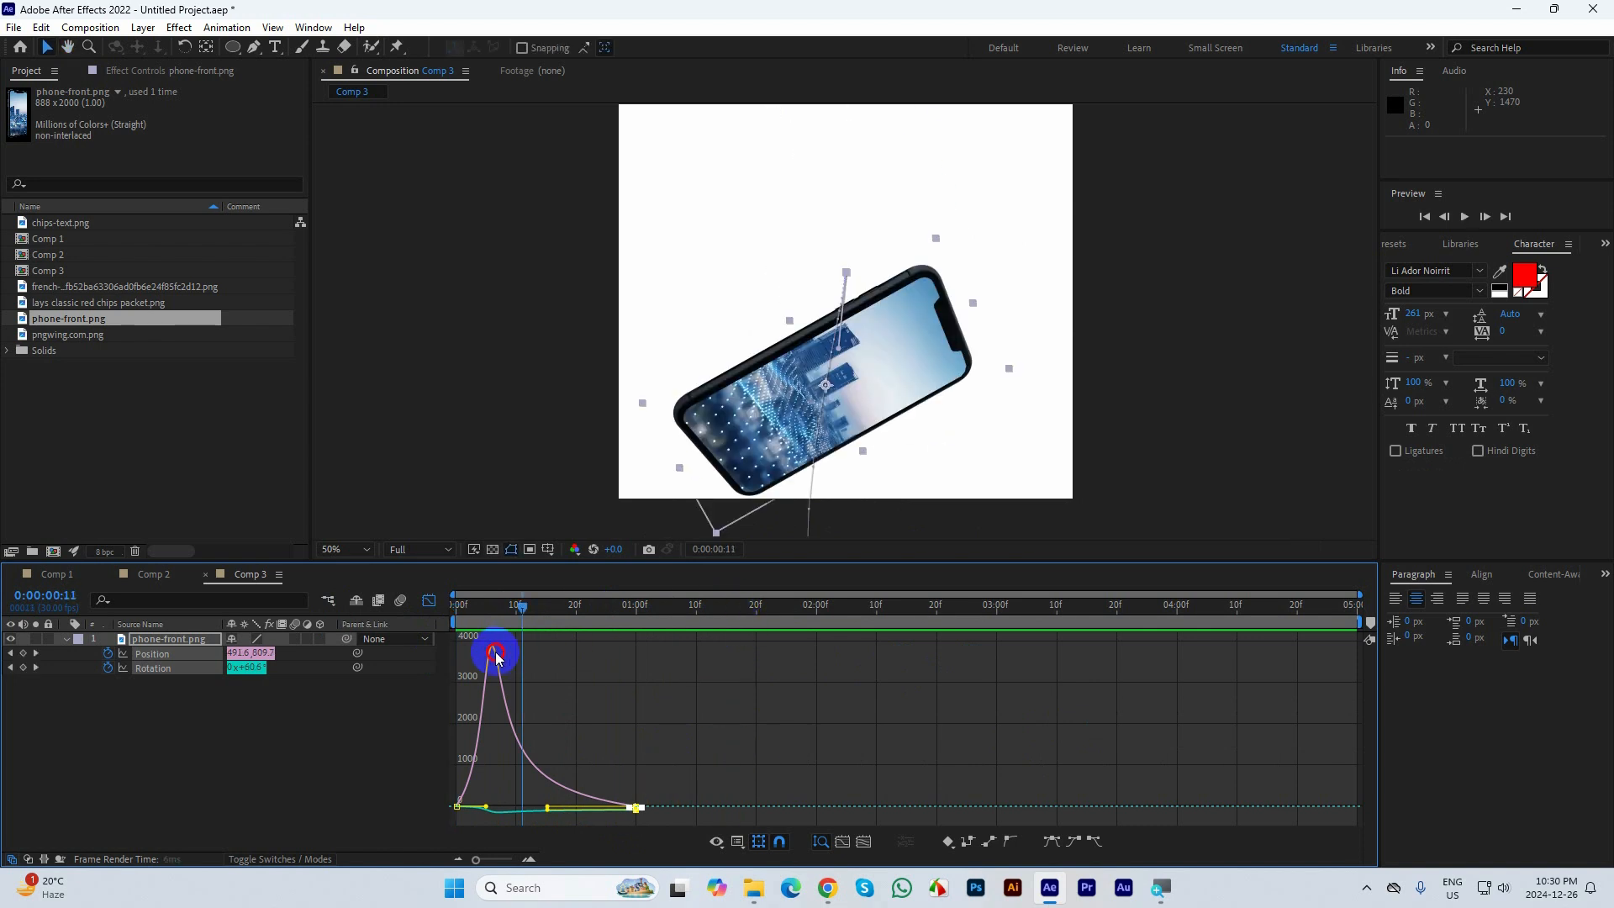
click(632, 813)
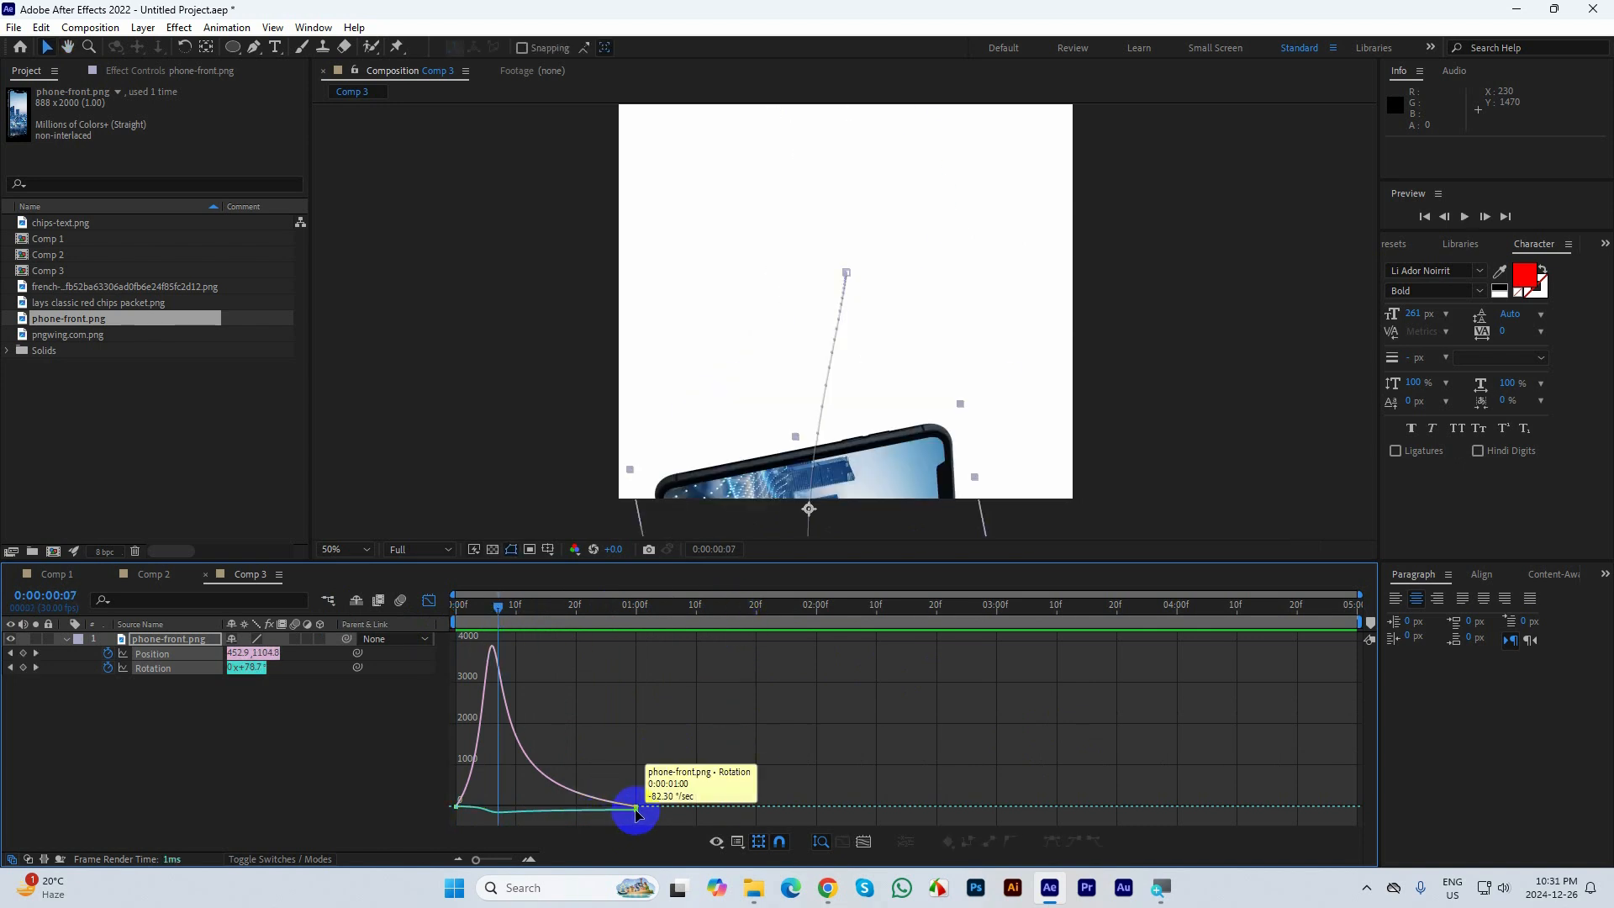
mouse_move(547, 814)
mouse_down()
mouse_move(515, 814)
mouse_move(528, 811)
mouse_up()
drag(508, 613, 711, 626)
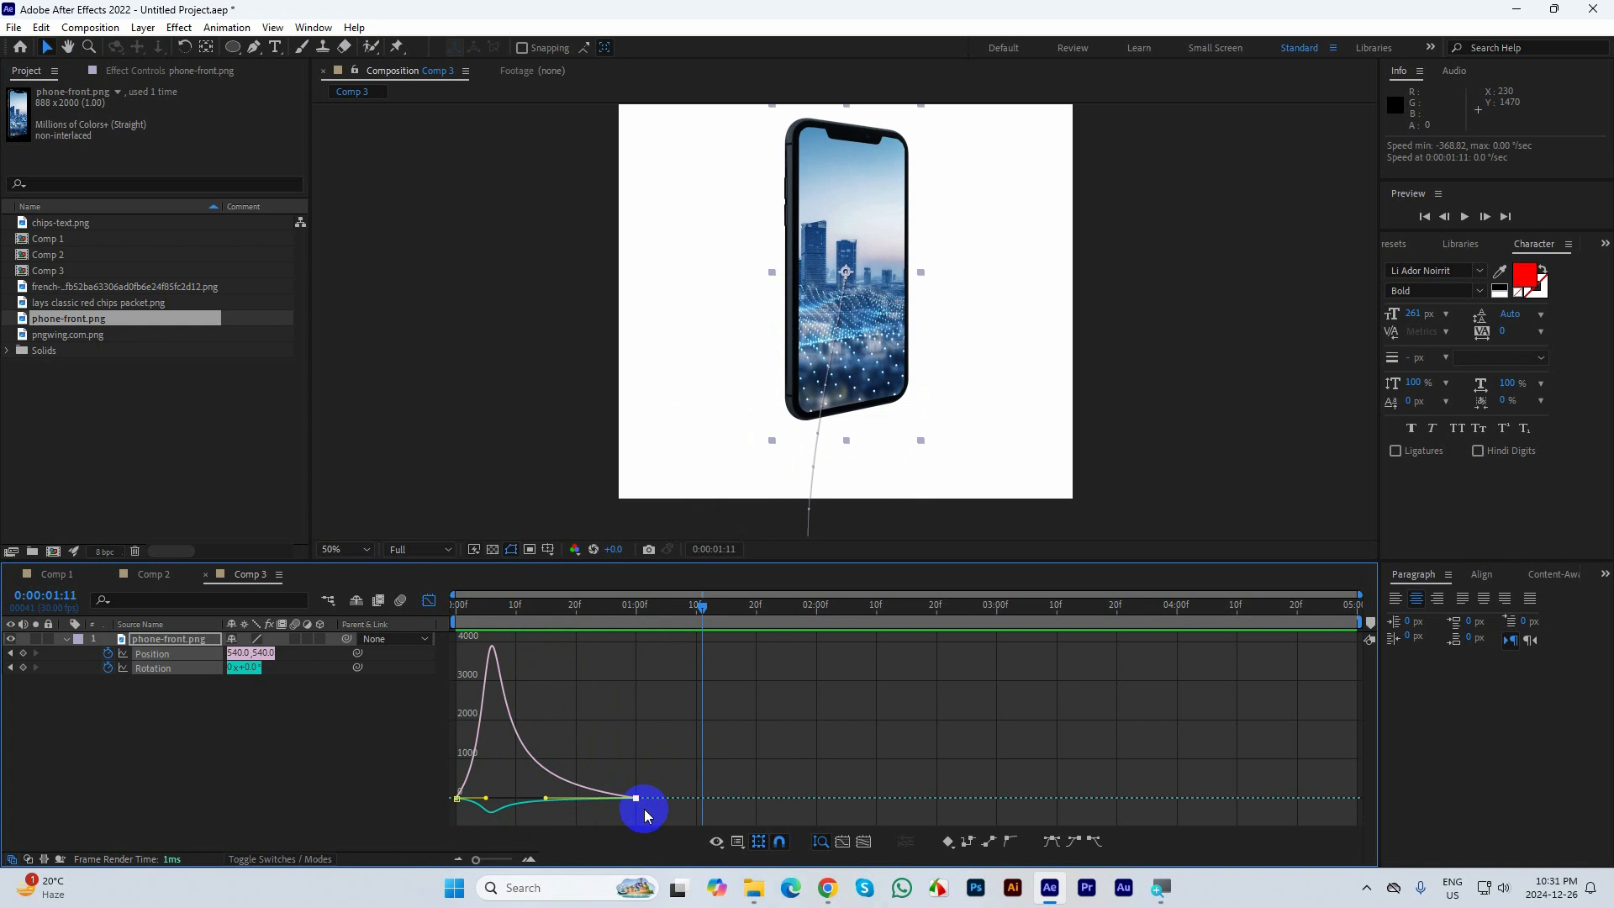
Replay the phone animation, undo the ease adjustment on the end keyframes, and deselect them
drag(645, 811, 505, 686)
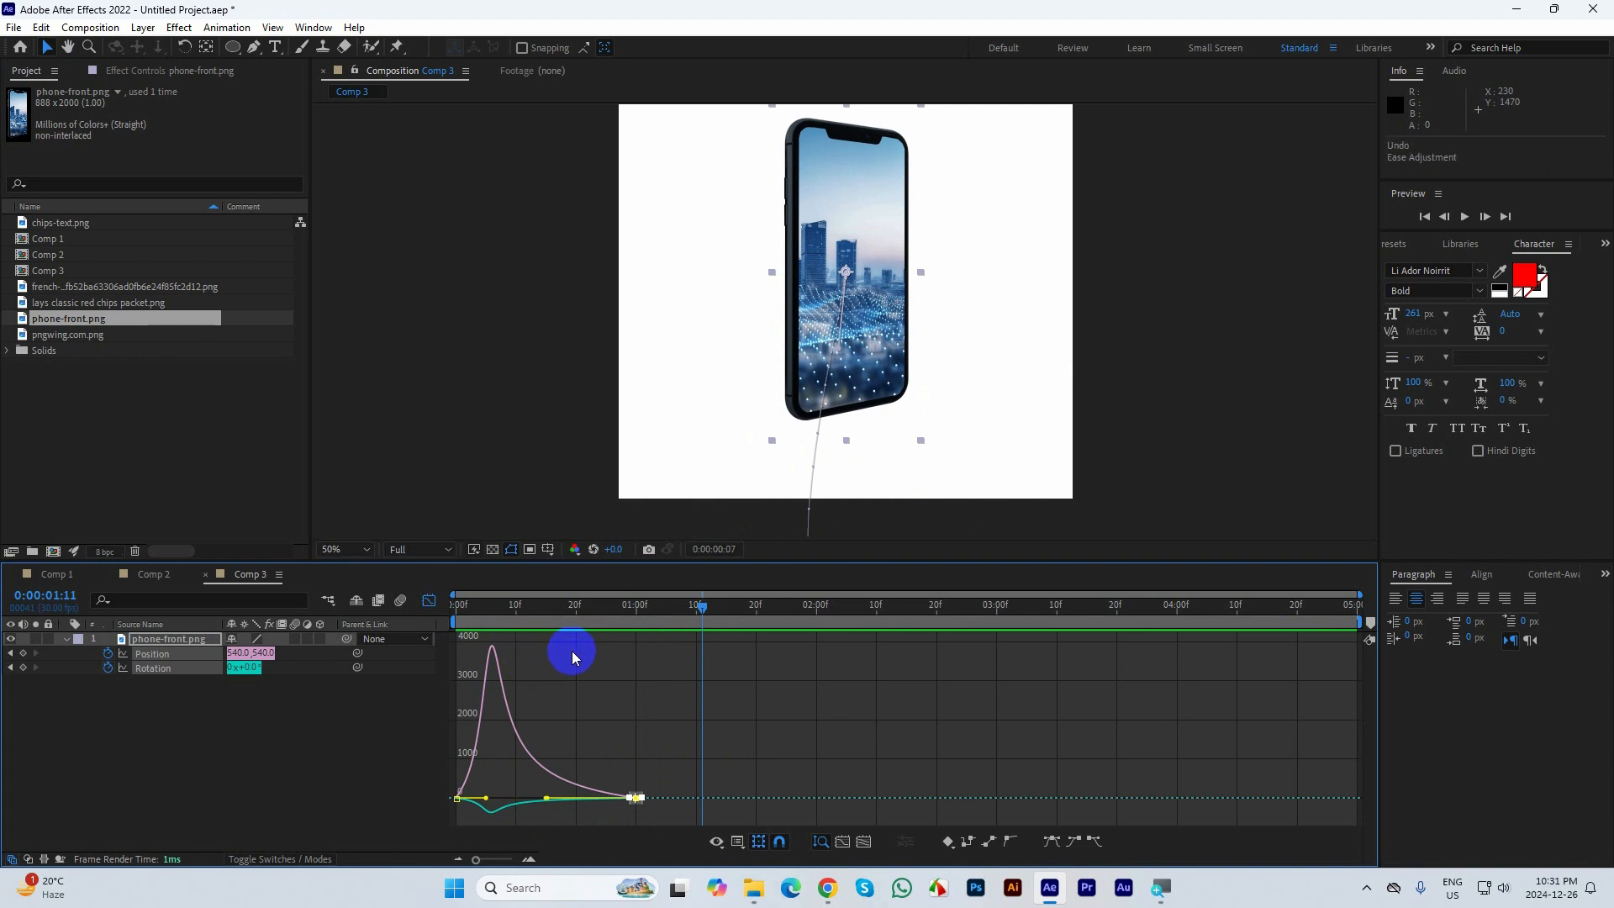
key(space)
key(ctrl+z)
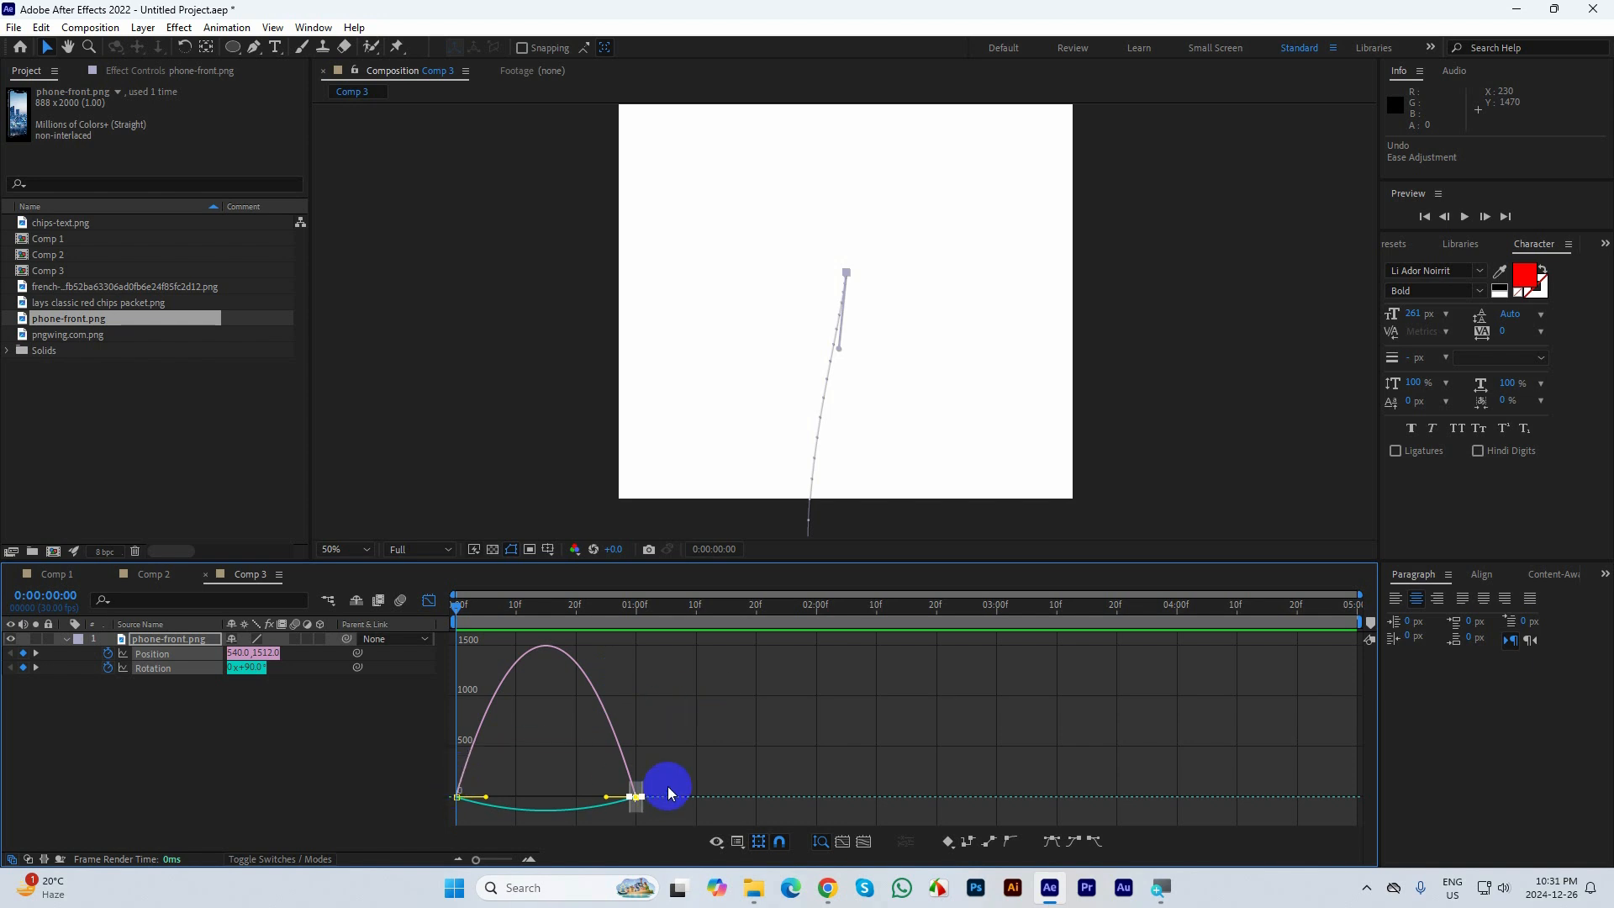
click(694, 729)
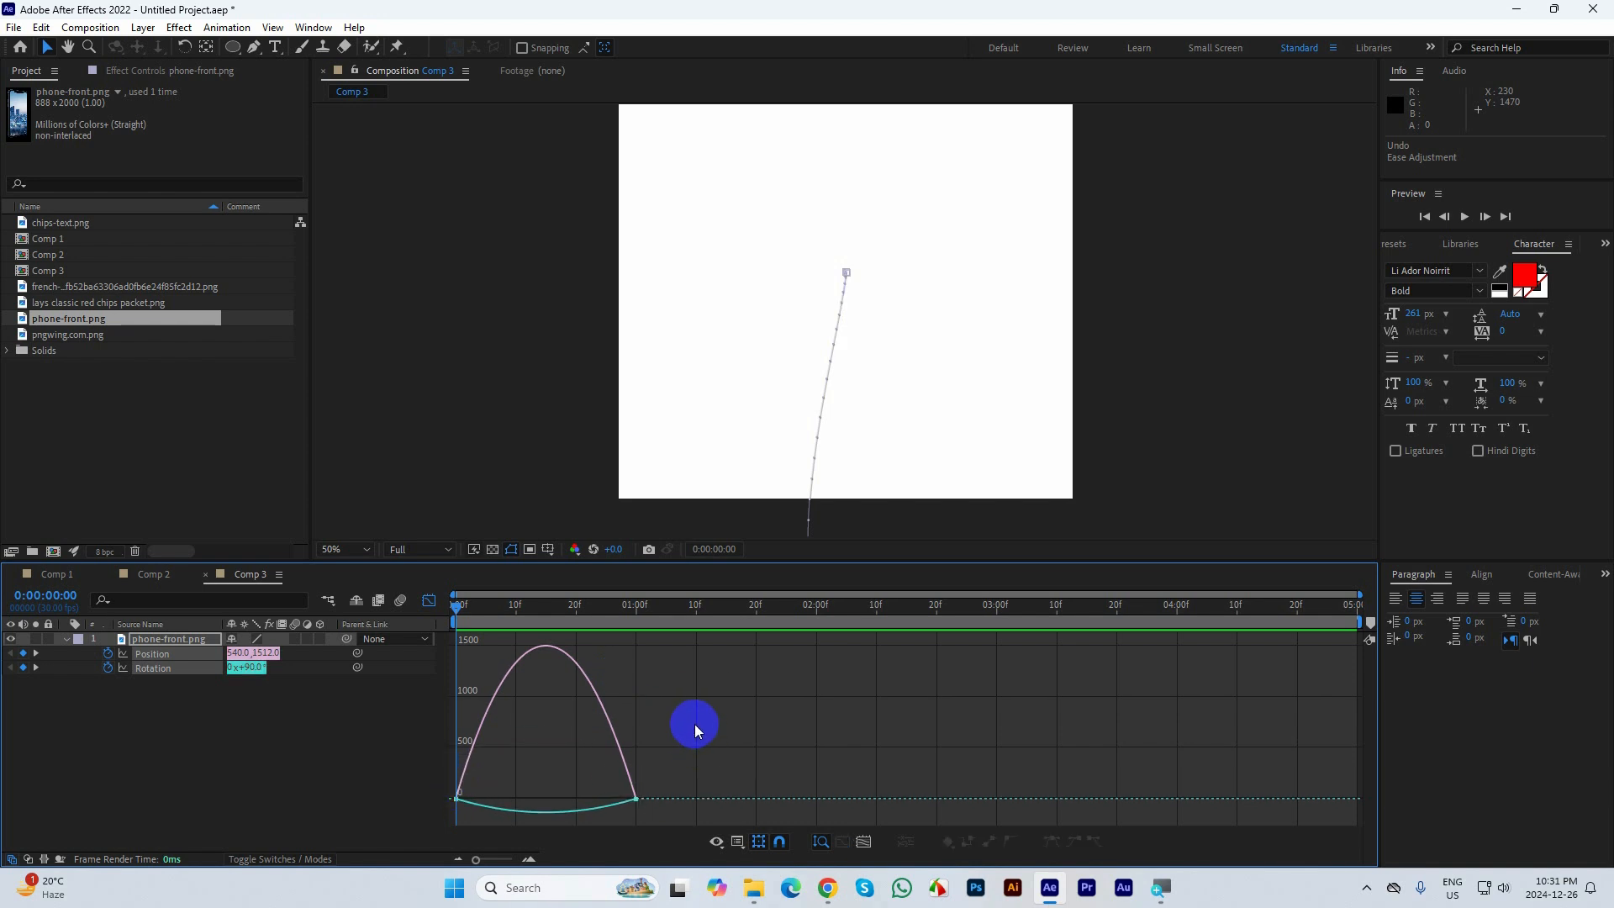
Try pulling the end keyframes' ease handle back toward the middle of the first second, and undo it
drag(684, 724, 549, 799)
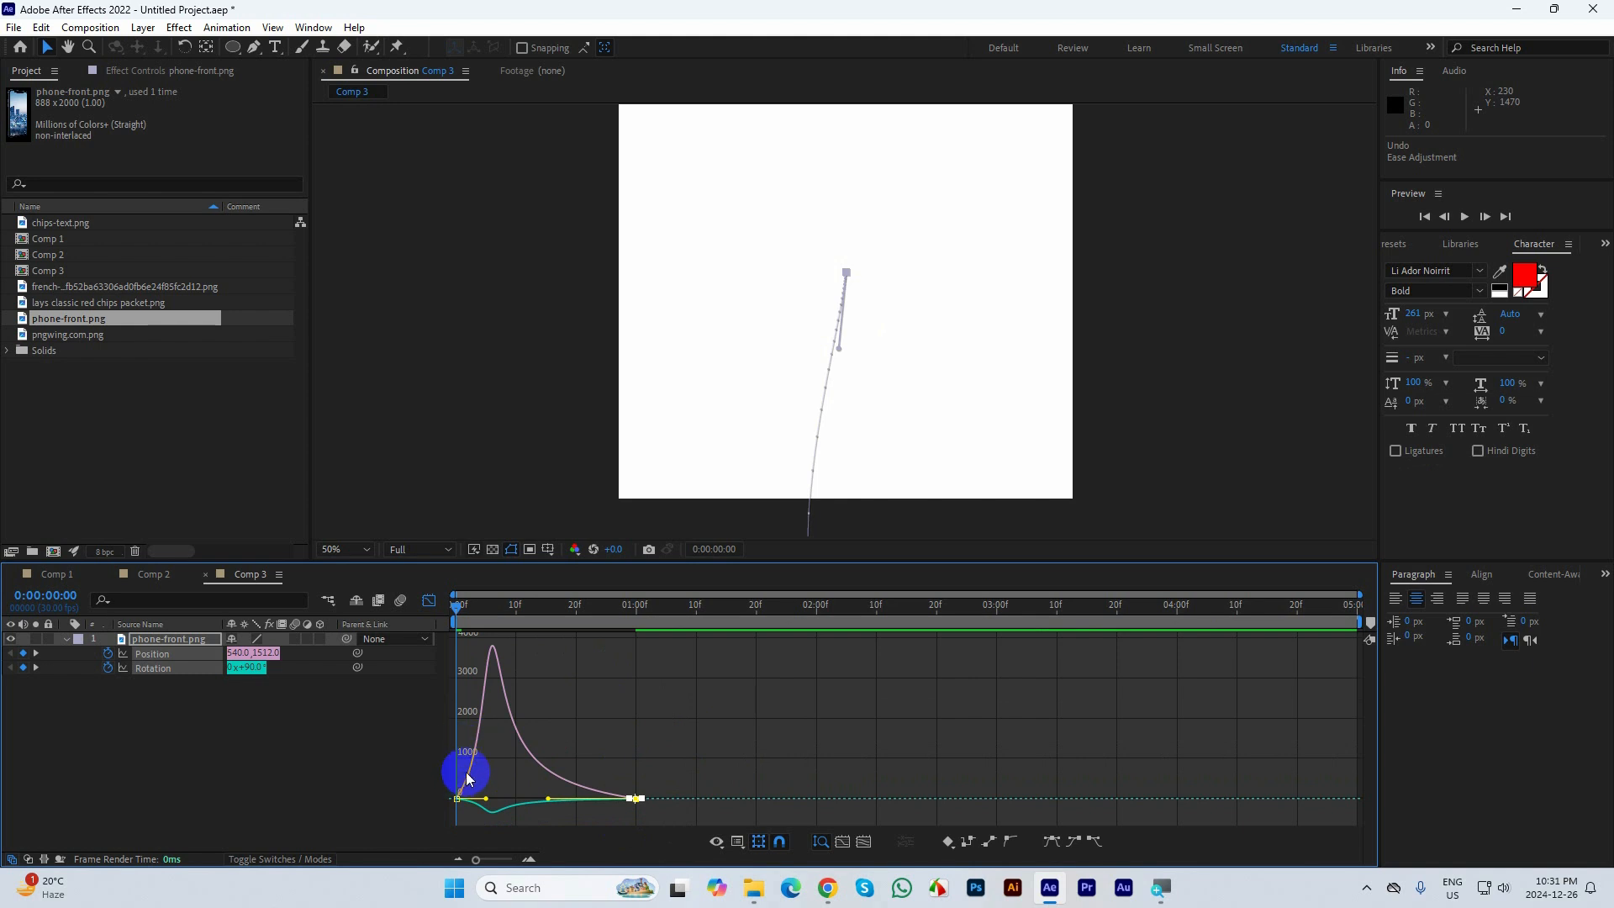
click(643, 796)
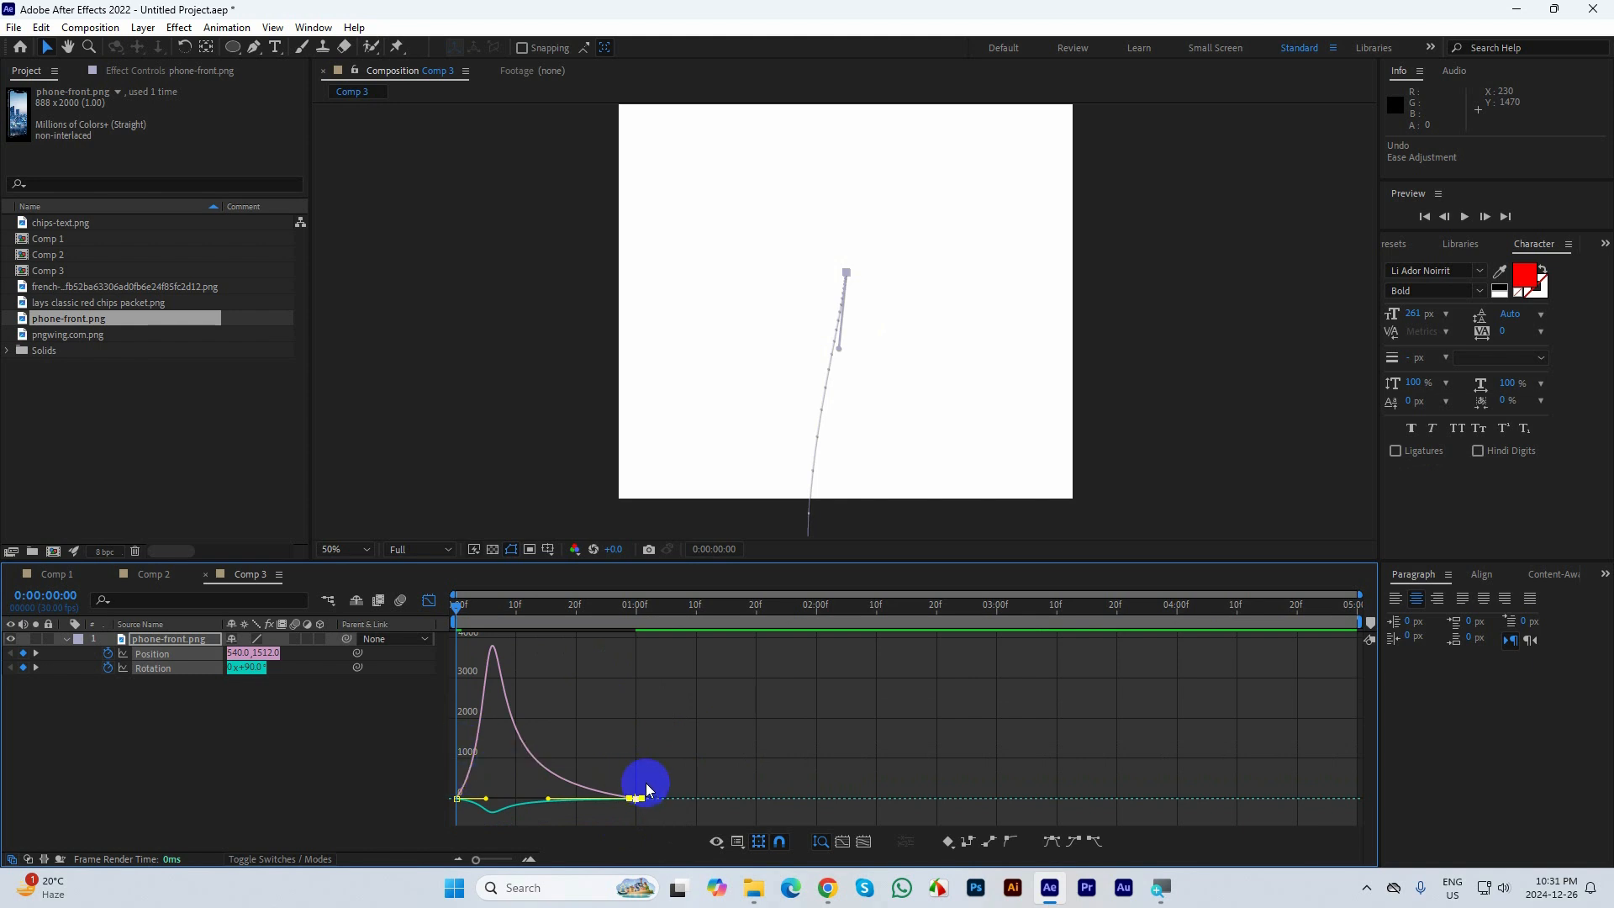
drag(648, 787, 446, 820)
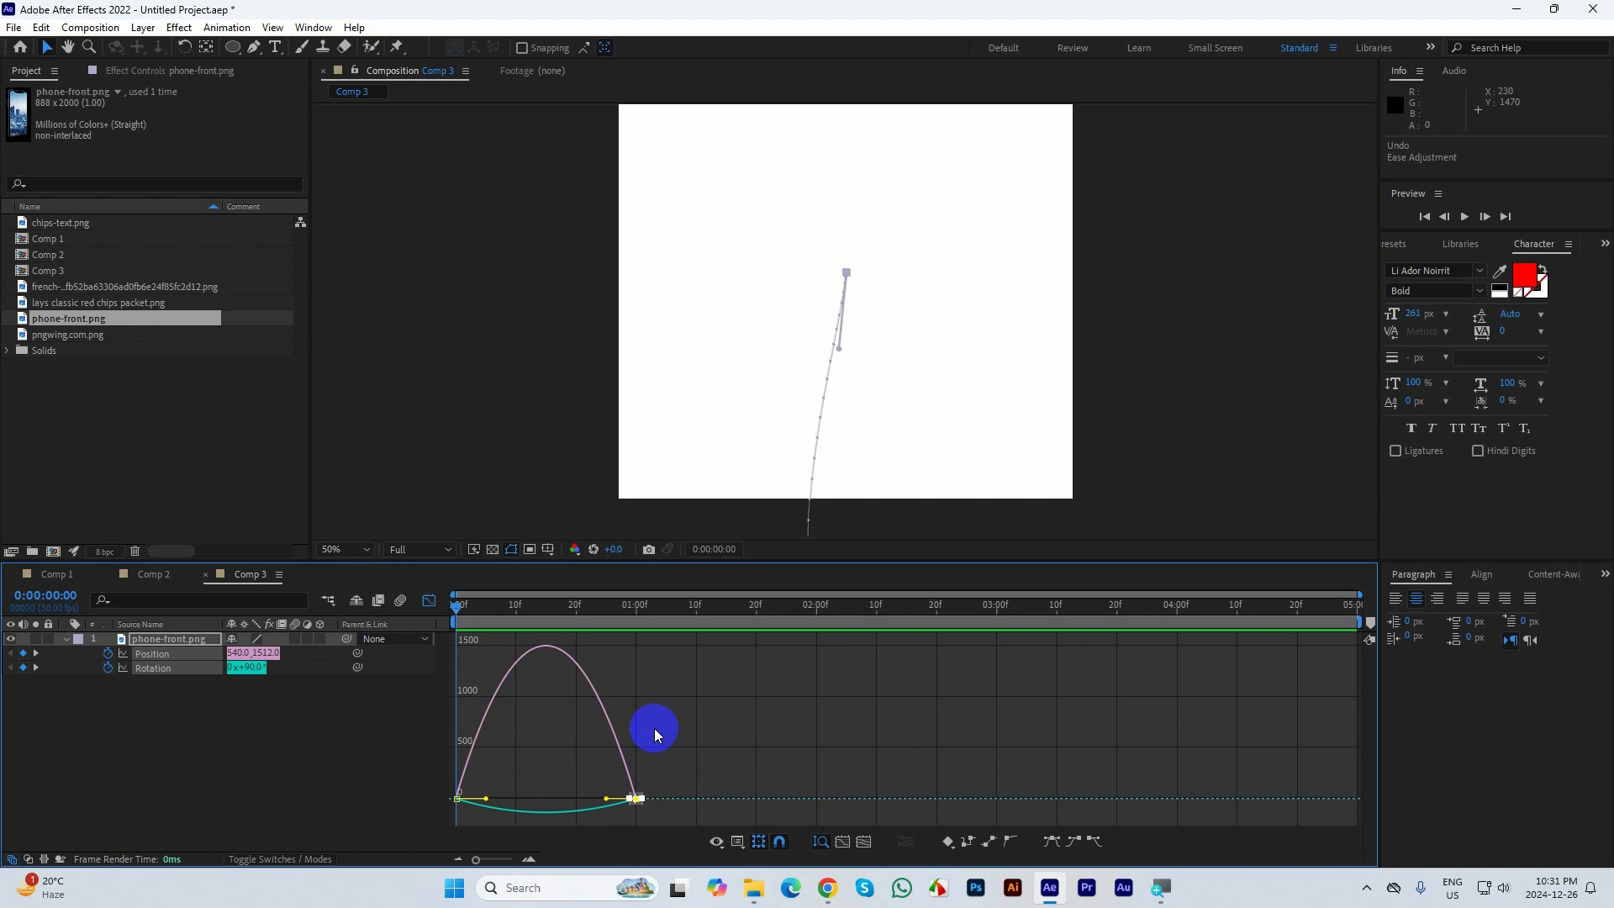
Play and scrub through the phone's entrance to review its motion with the symmetric speed curve
key(space)
key(space)
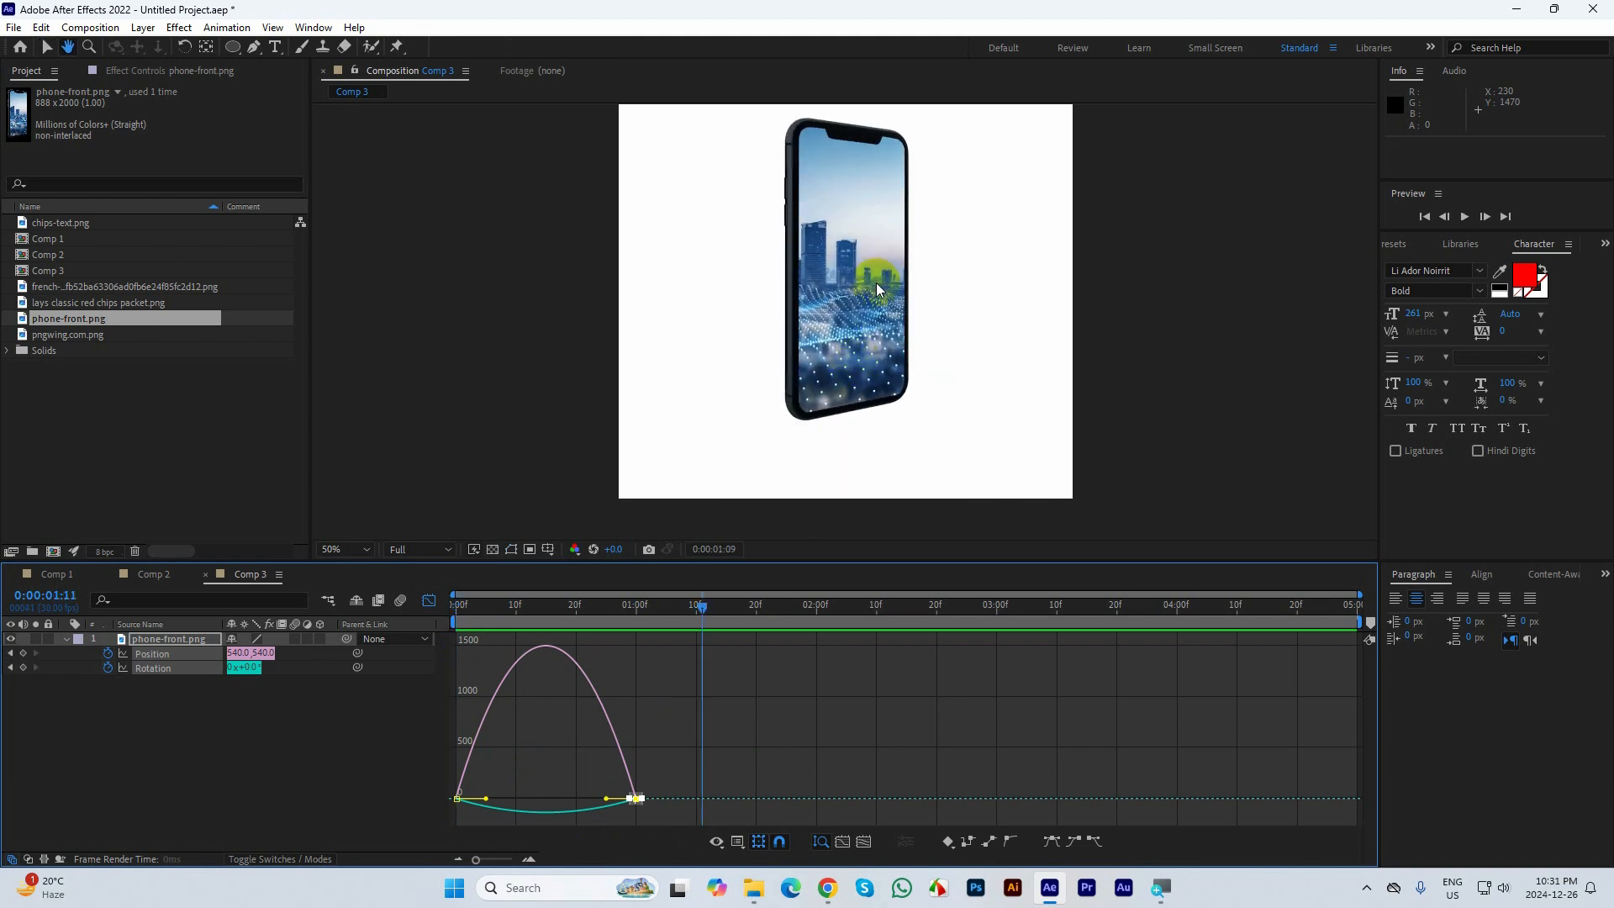
drag(703, 605, 499, 643)
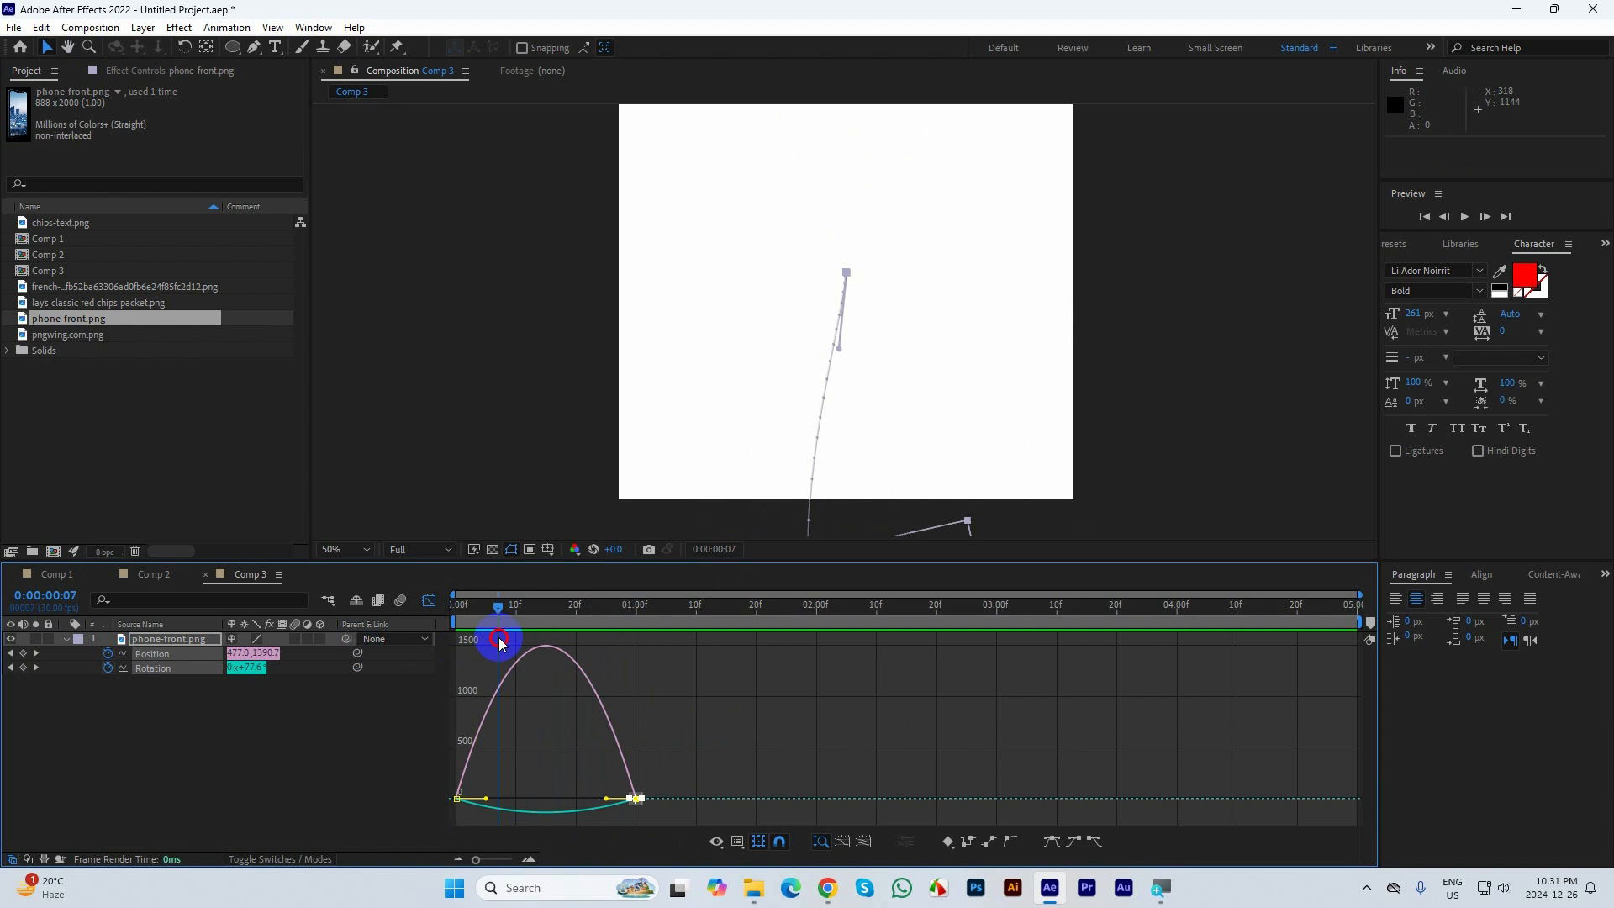
Pull the end position and rotation keyframes' ease handles back to about frame 16, creating an early speed peak, and close the graph editor
drag(691, 762, 600, 824)
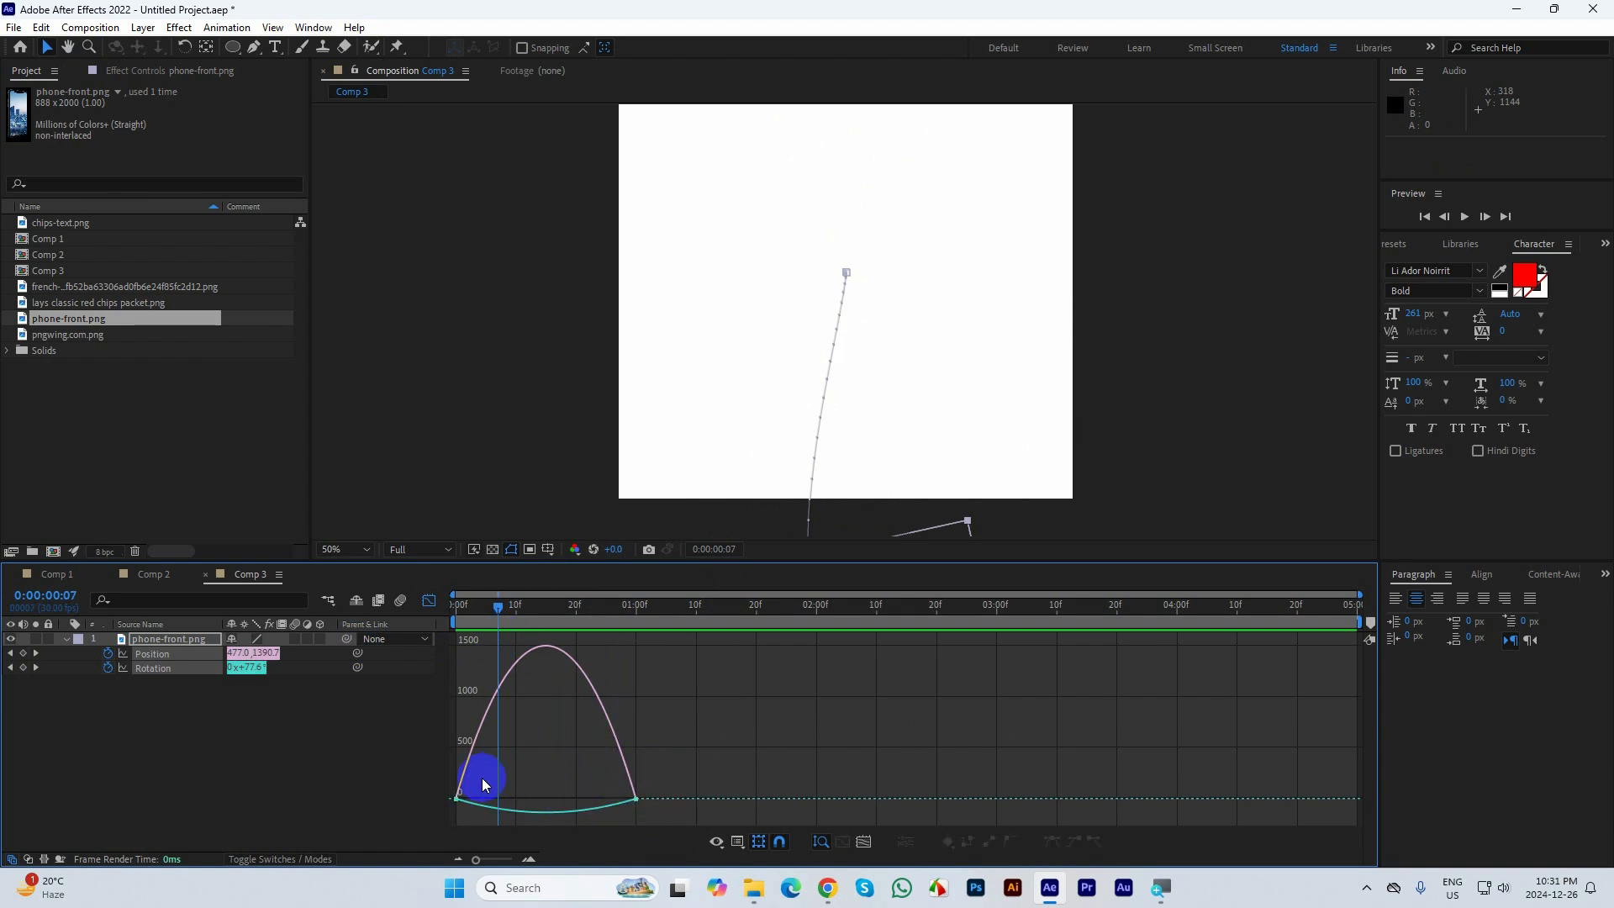
click(456, 799)
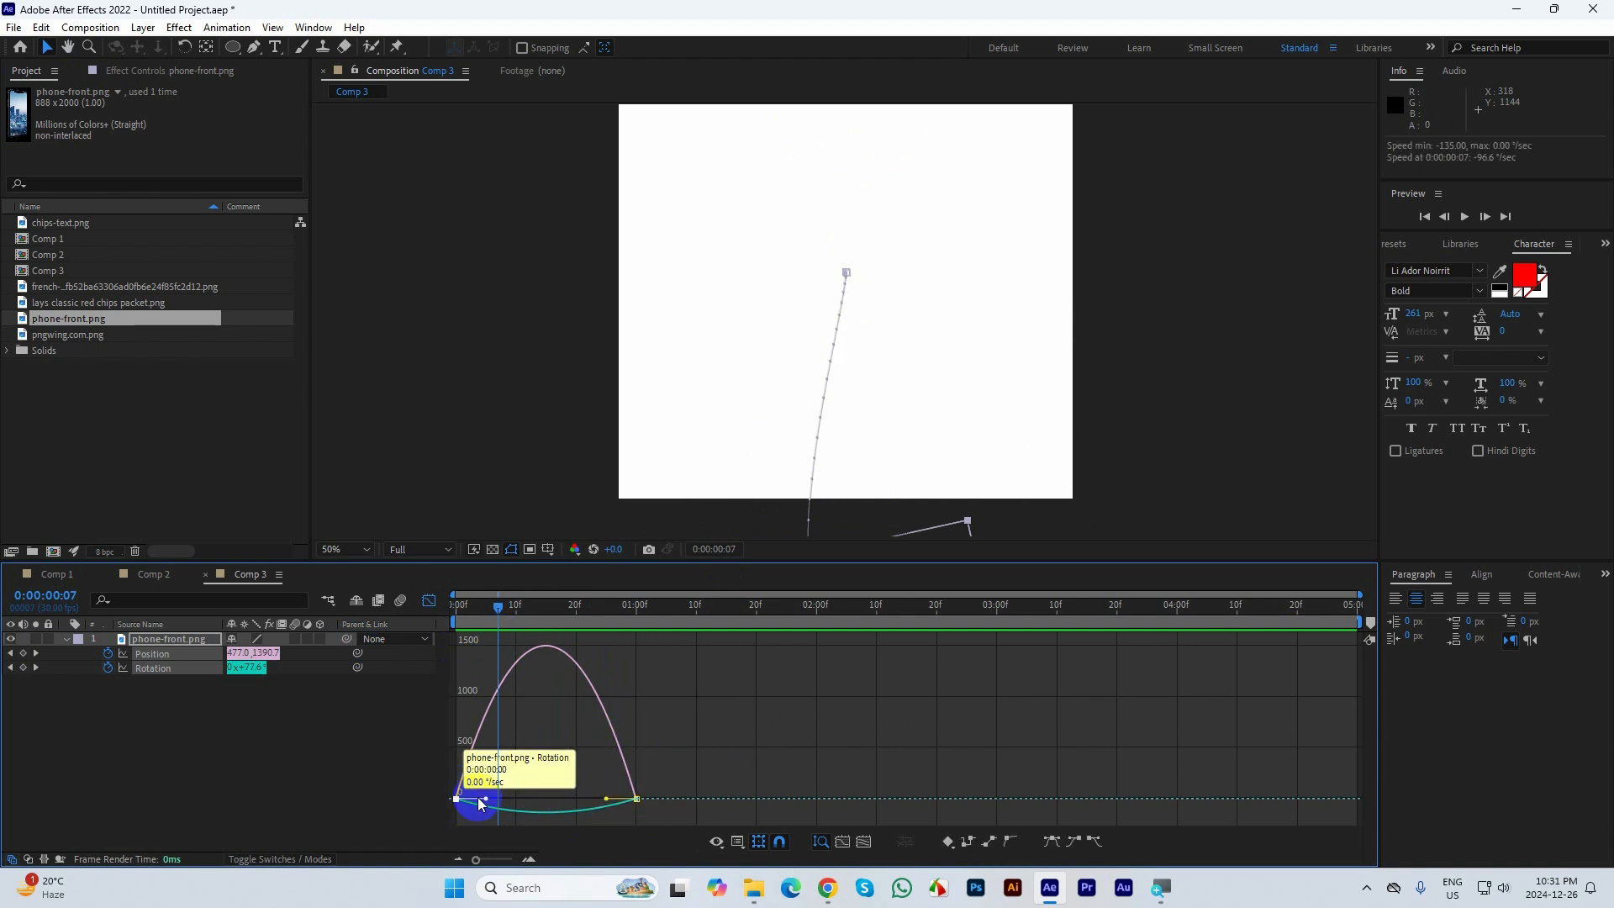
click(550, 650)
click(429, 600)
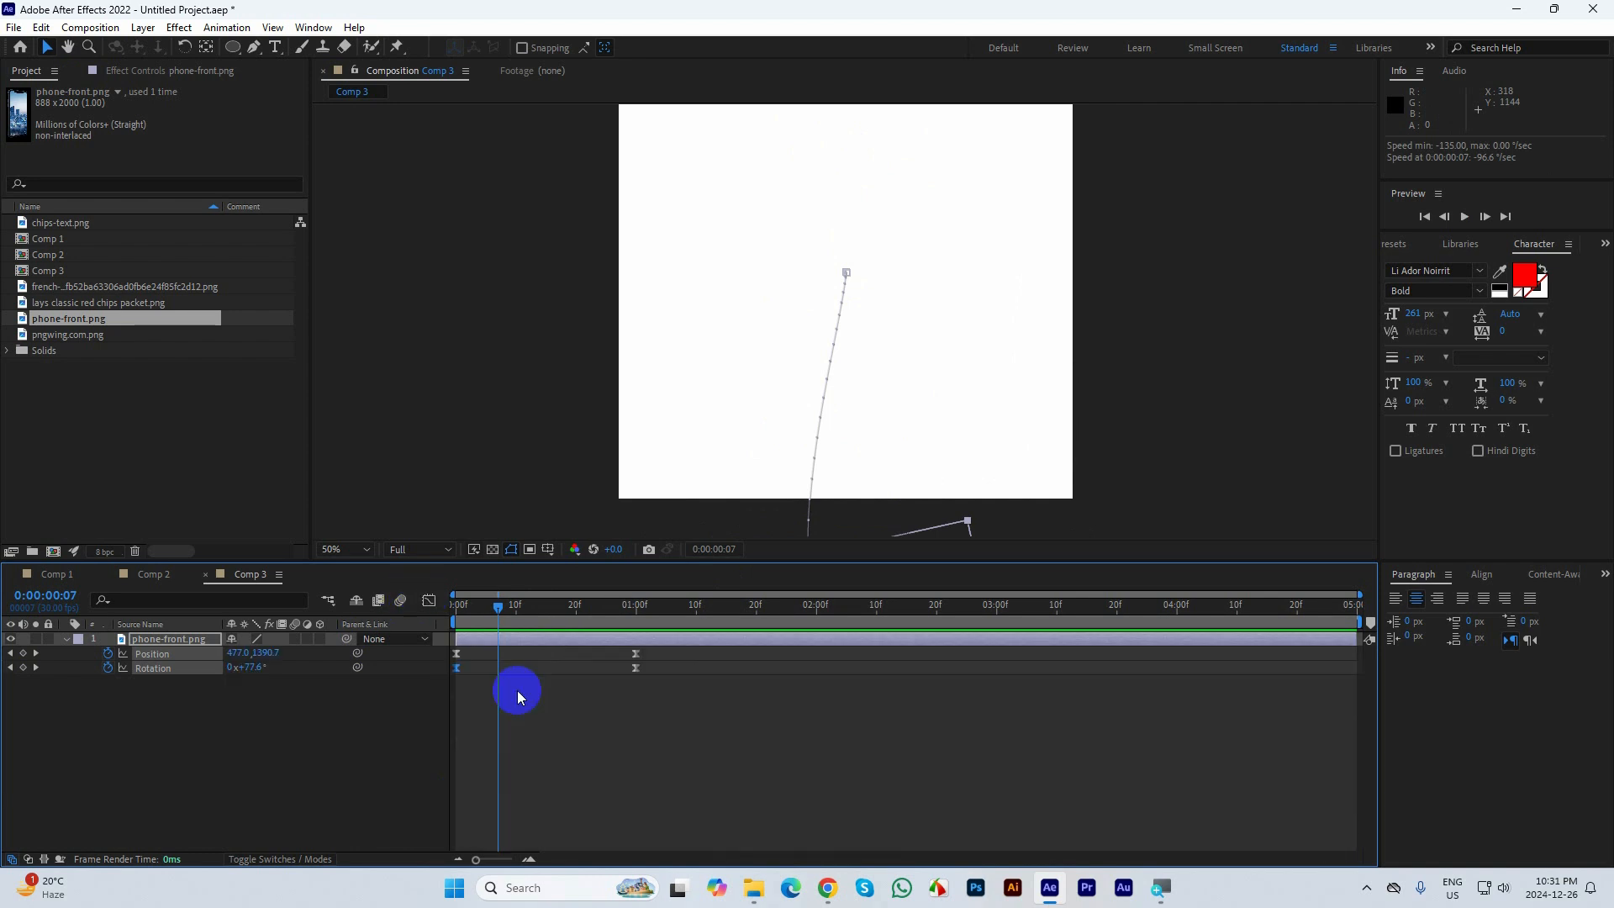
click(429, 600)
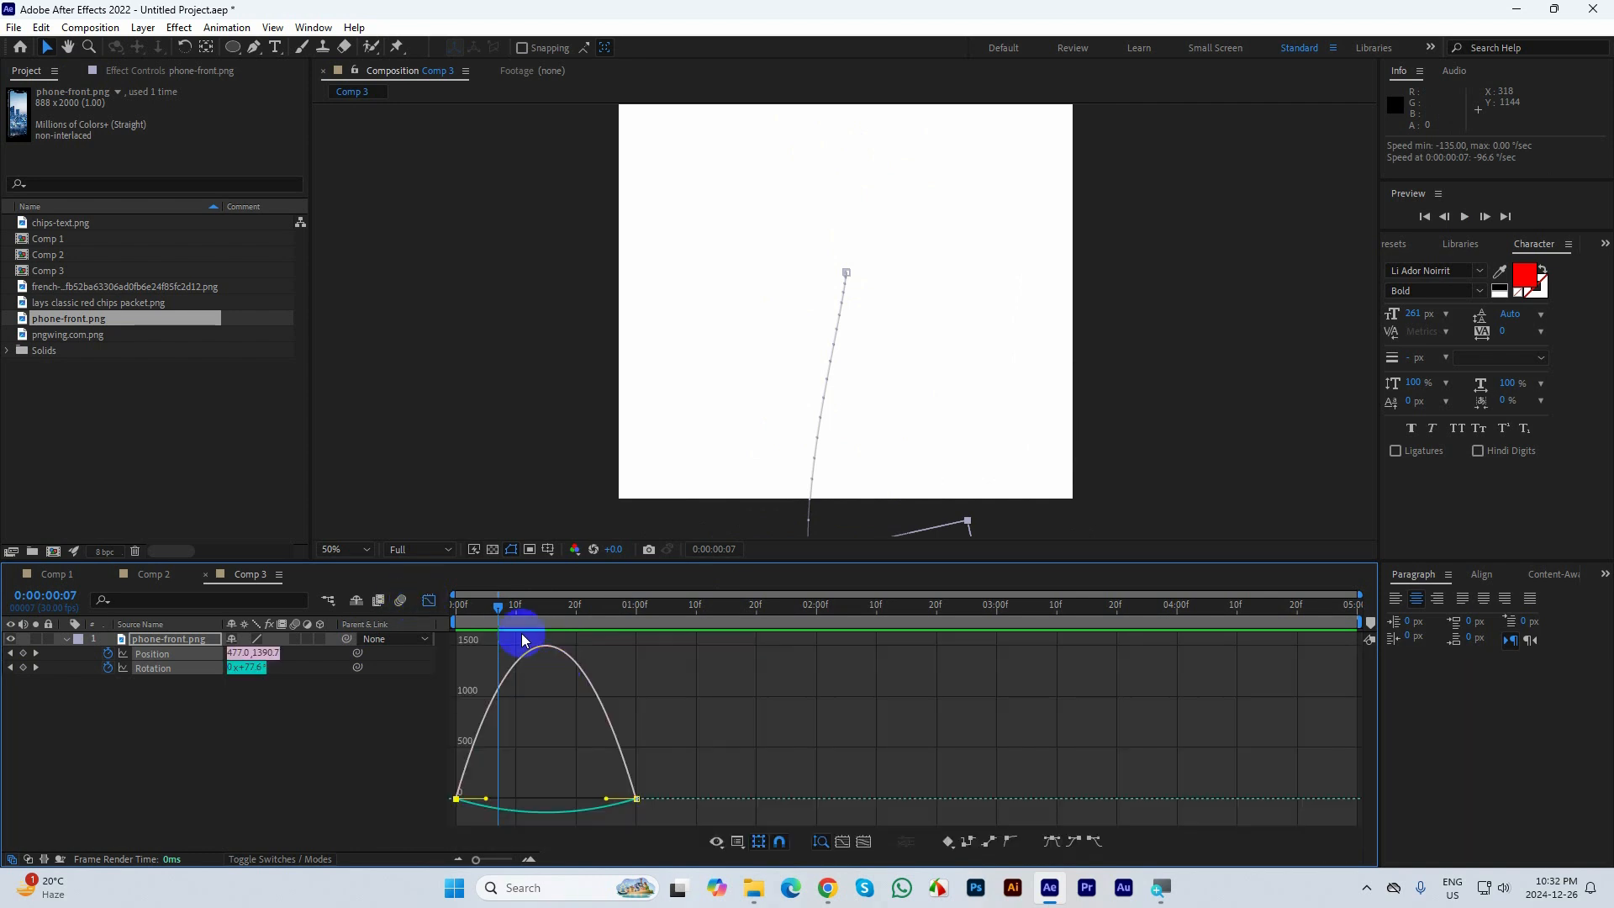
drag(692, 742, 552, 798)
click(618, 803)
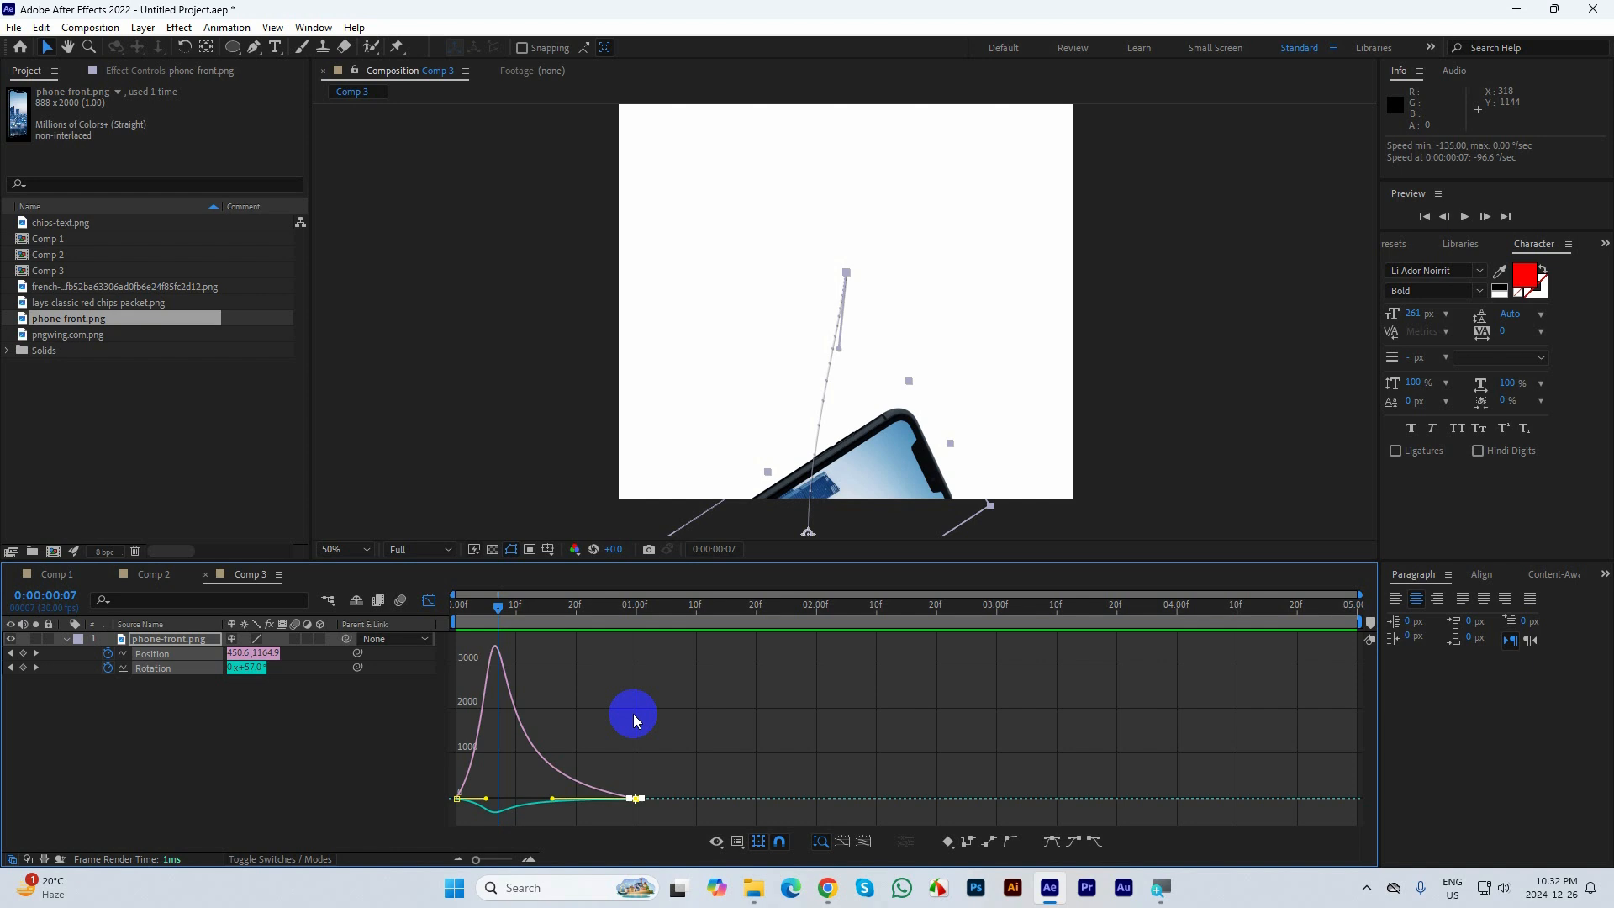
click(431, 602)
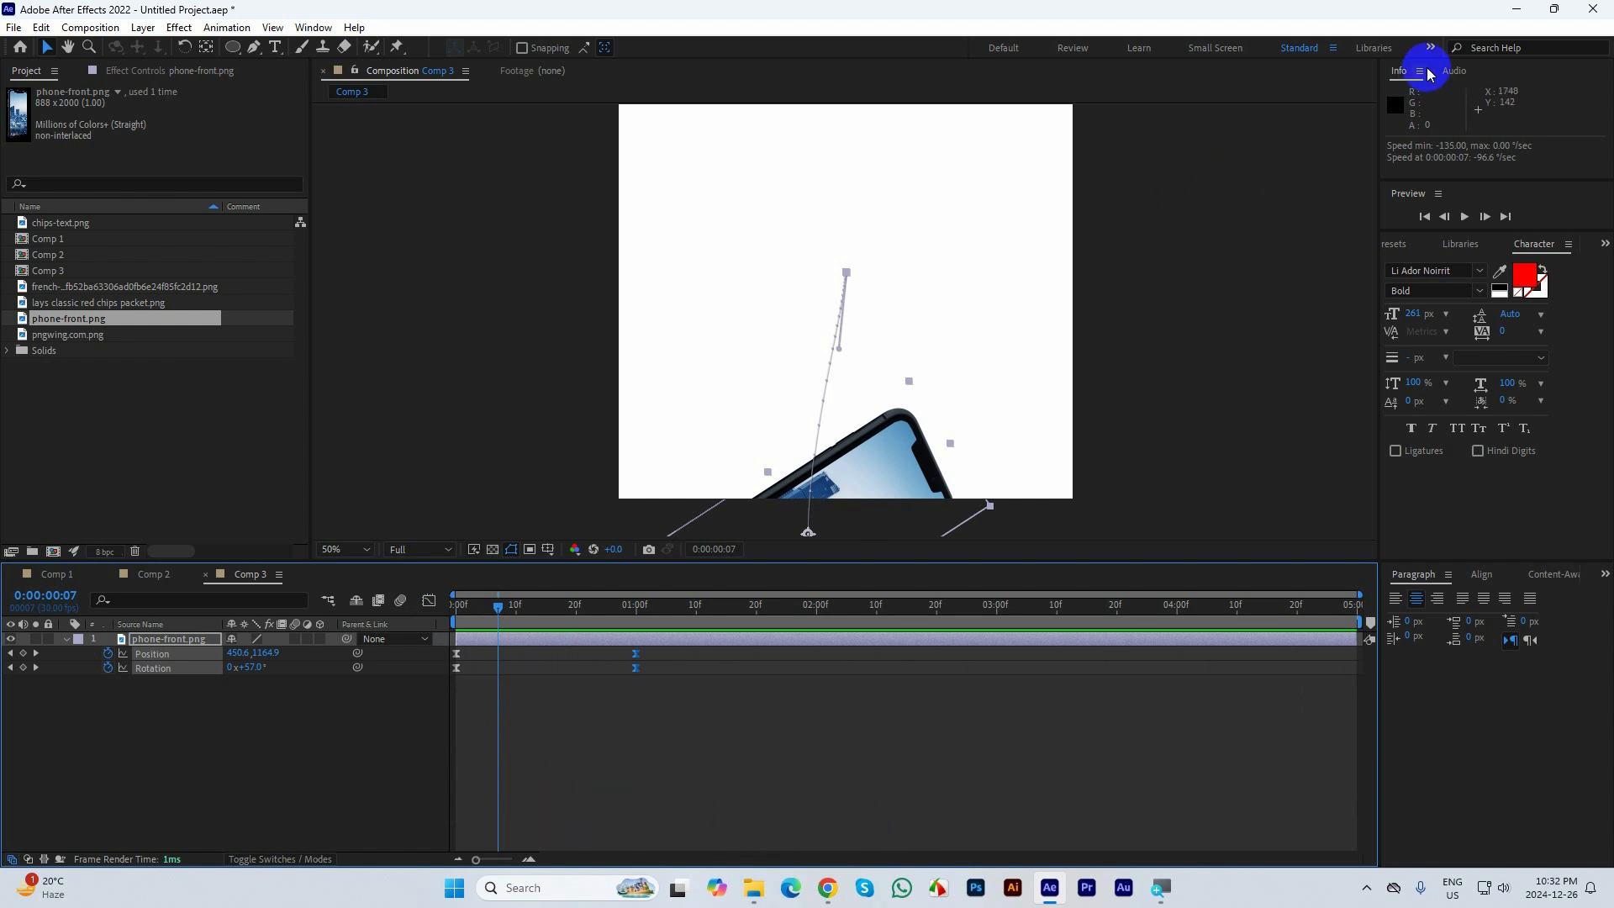
Switch to the Google Meet call, dismiss the call-ending notice, and return to After Effects
click(1516, 9)
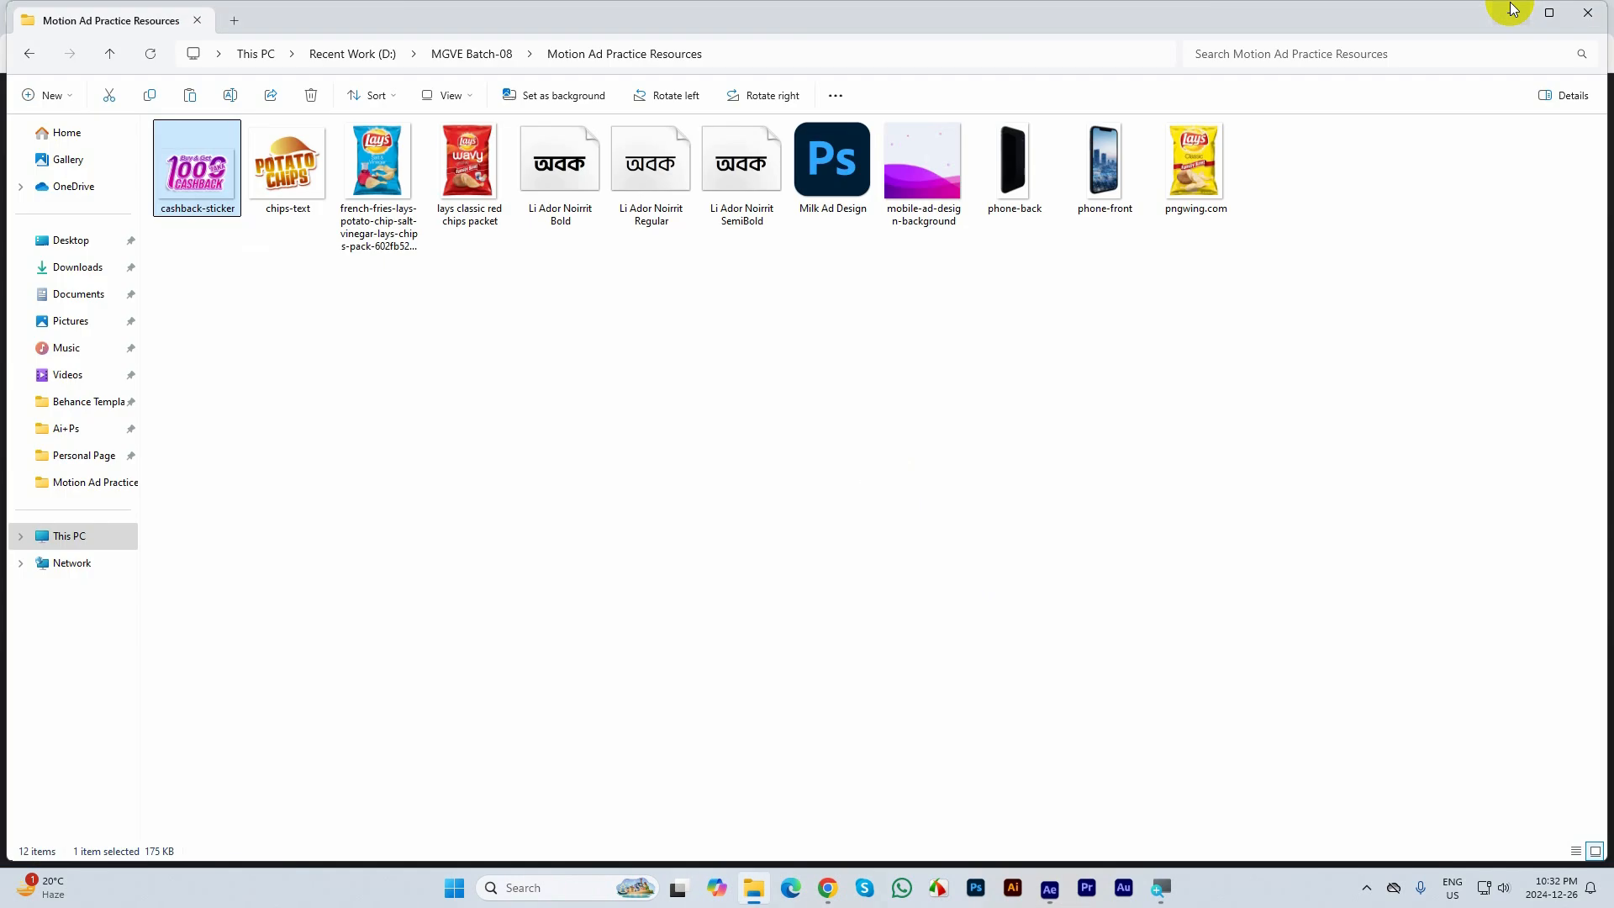
click(1052, 887)
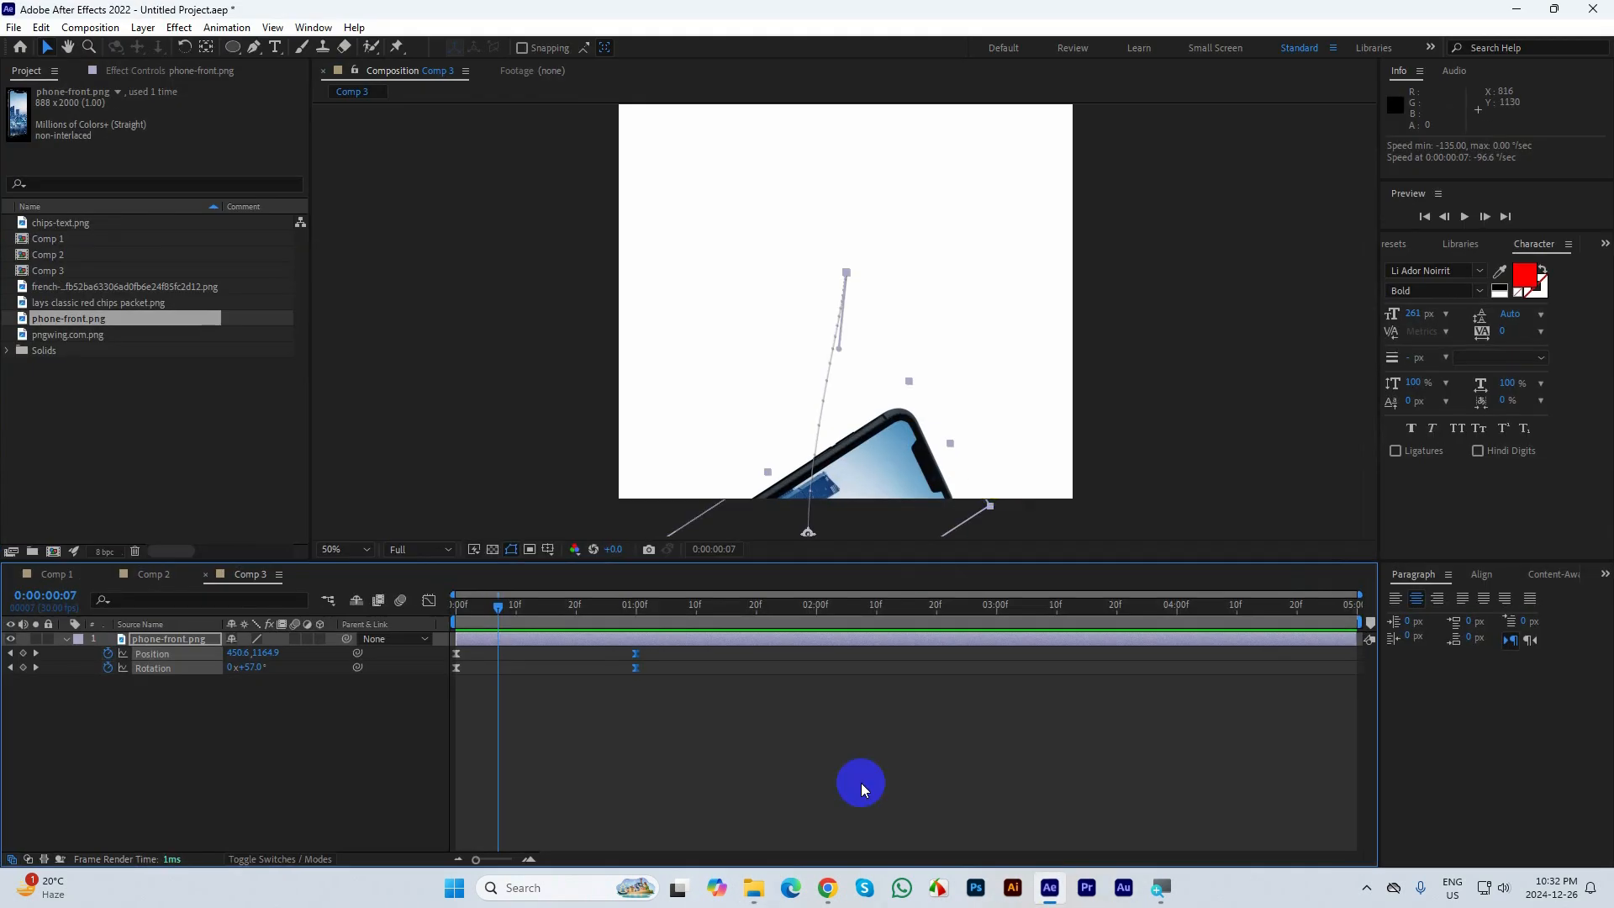
click(829, 887)
click(748, 805)
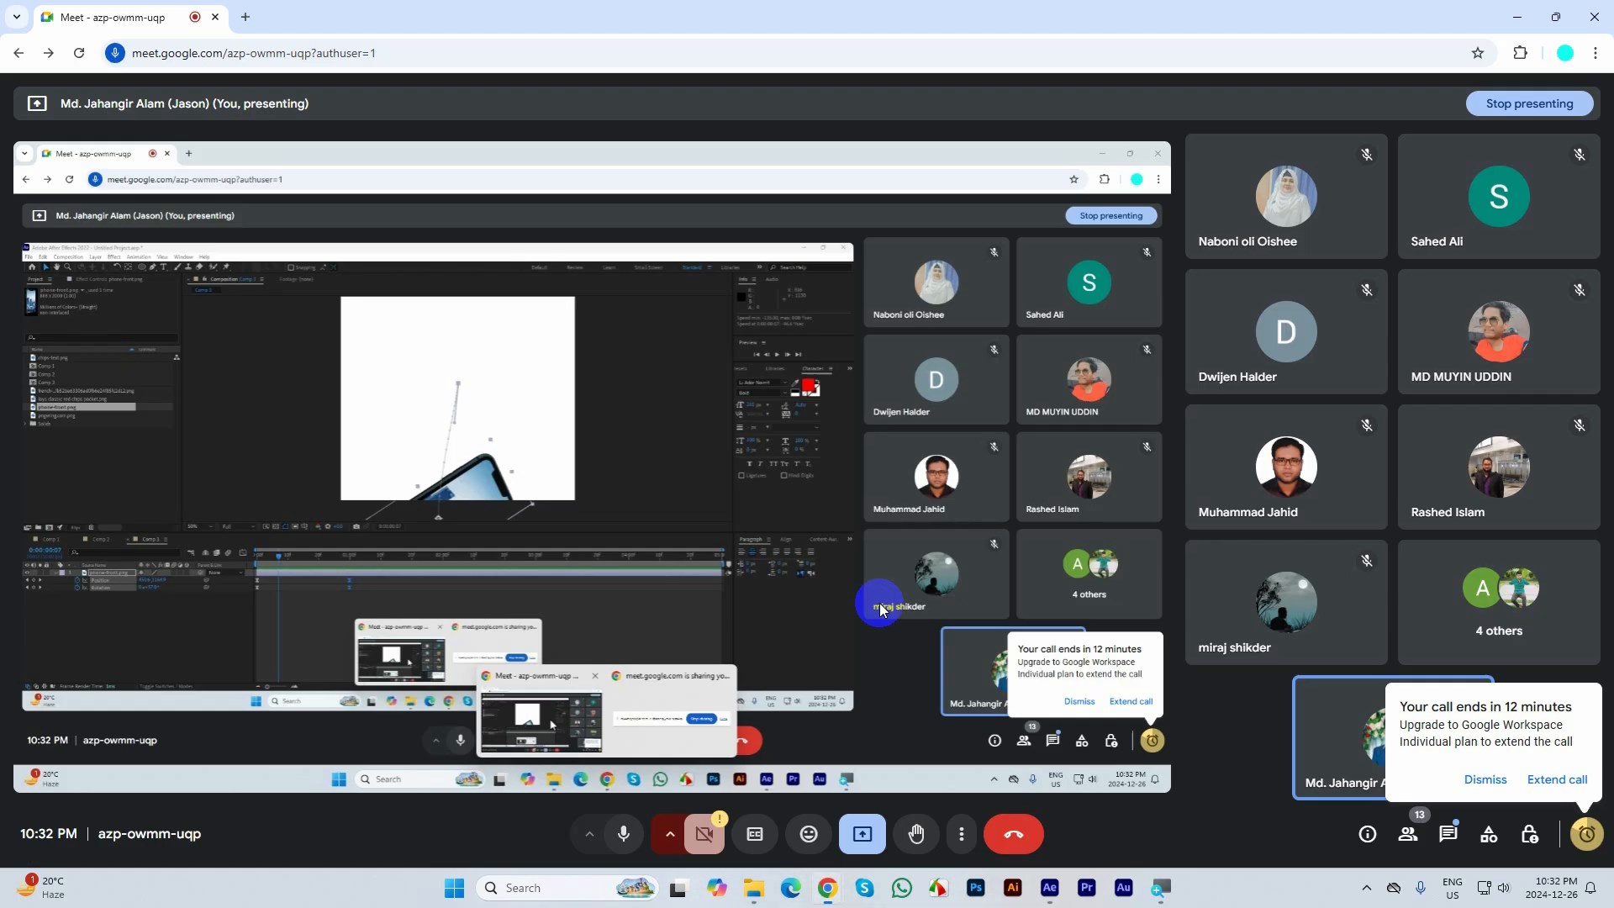
click(1485, 779)
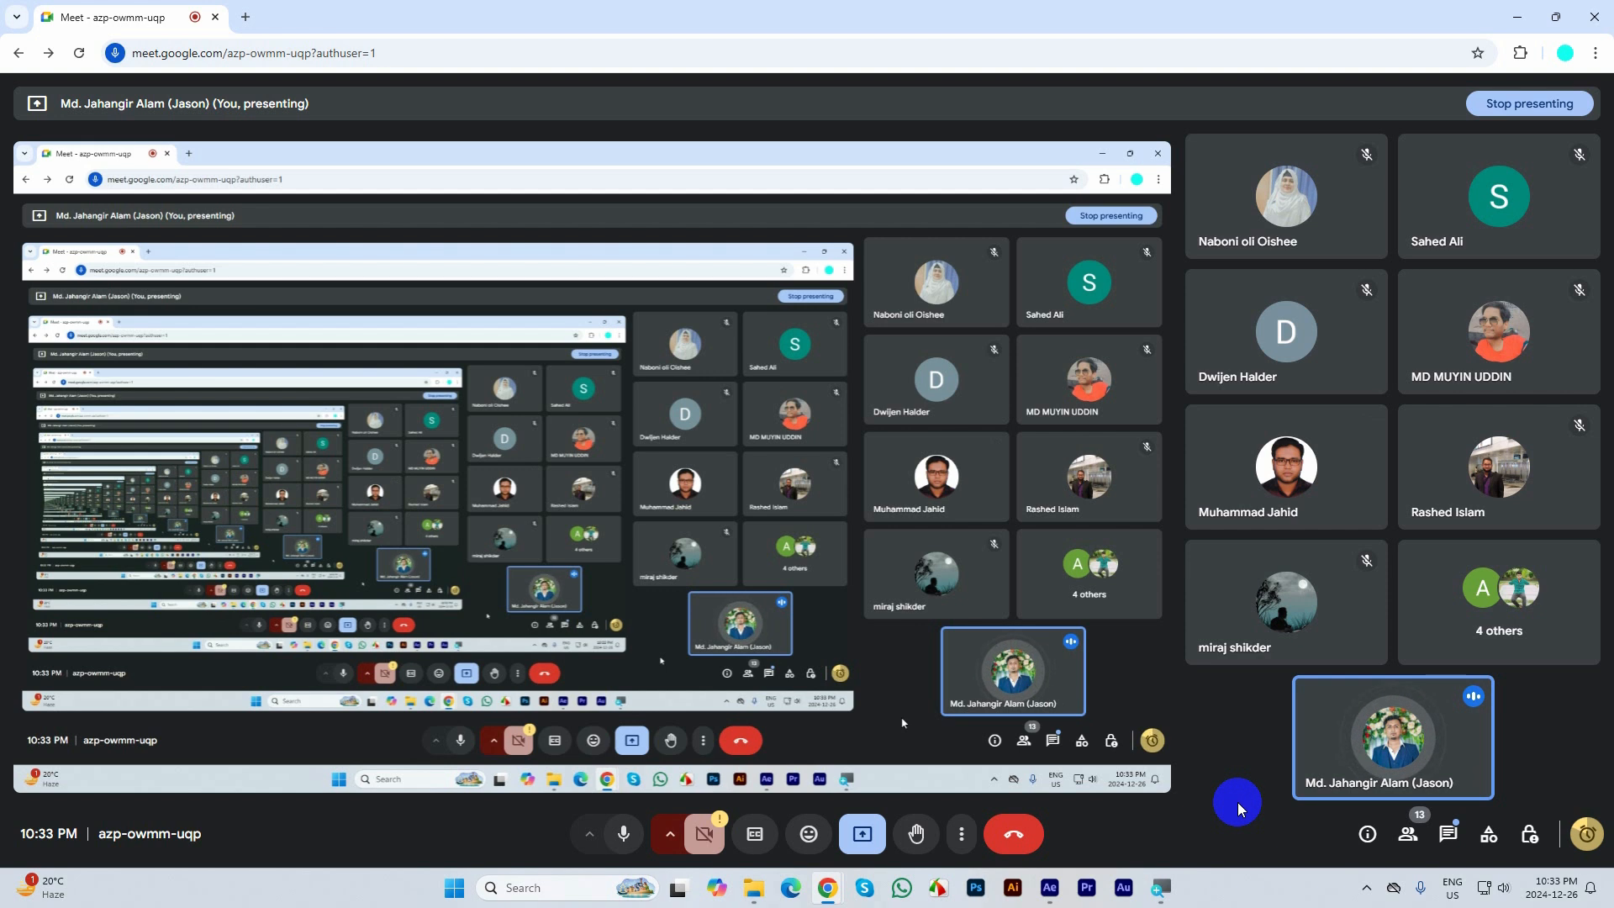
click(1049, 888)
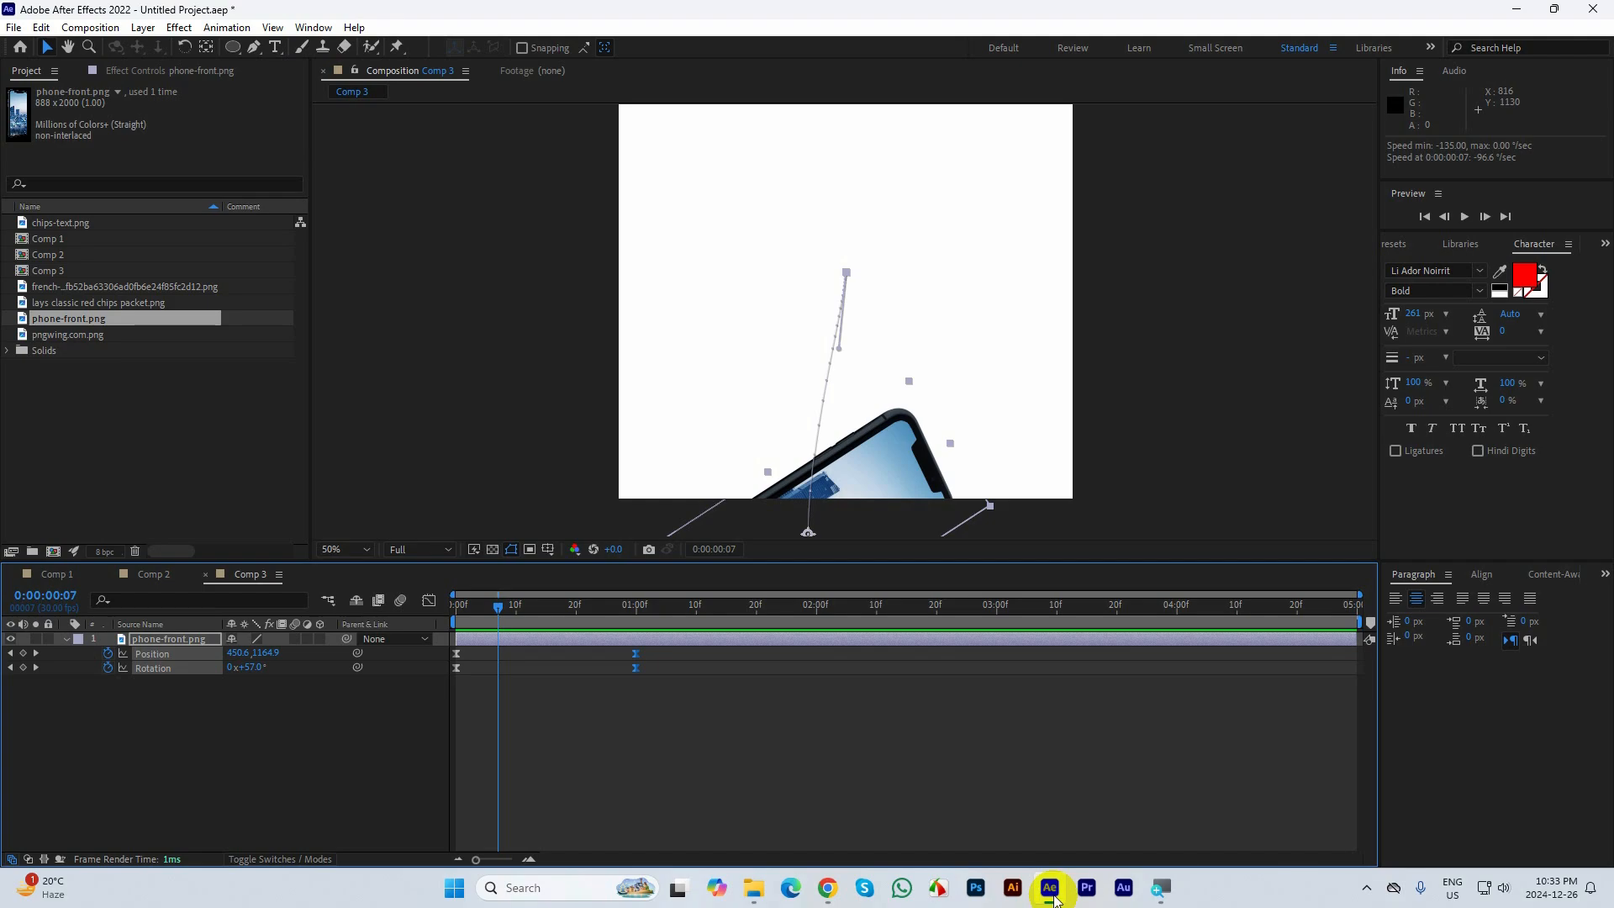
Review the phone keyframes and graph type options in the graph editor, collapse the layer's properties, and close the graph
drag(664, 698, 434, 619)
click(429, 600)
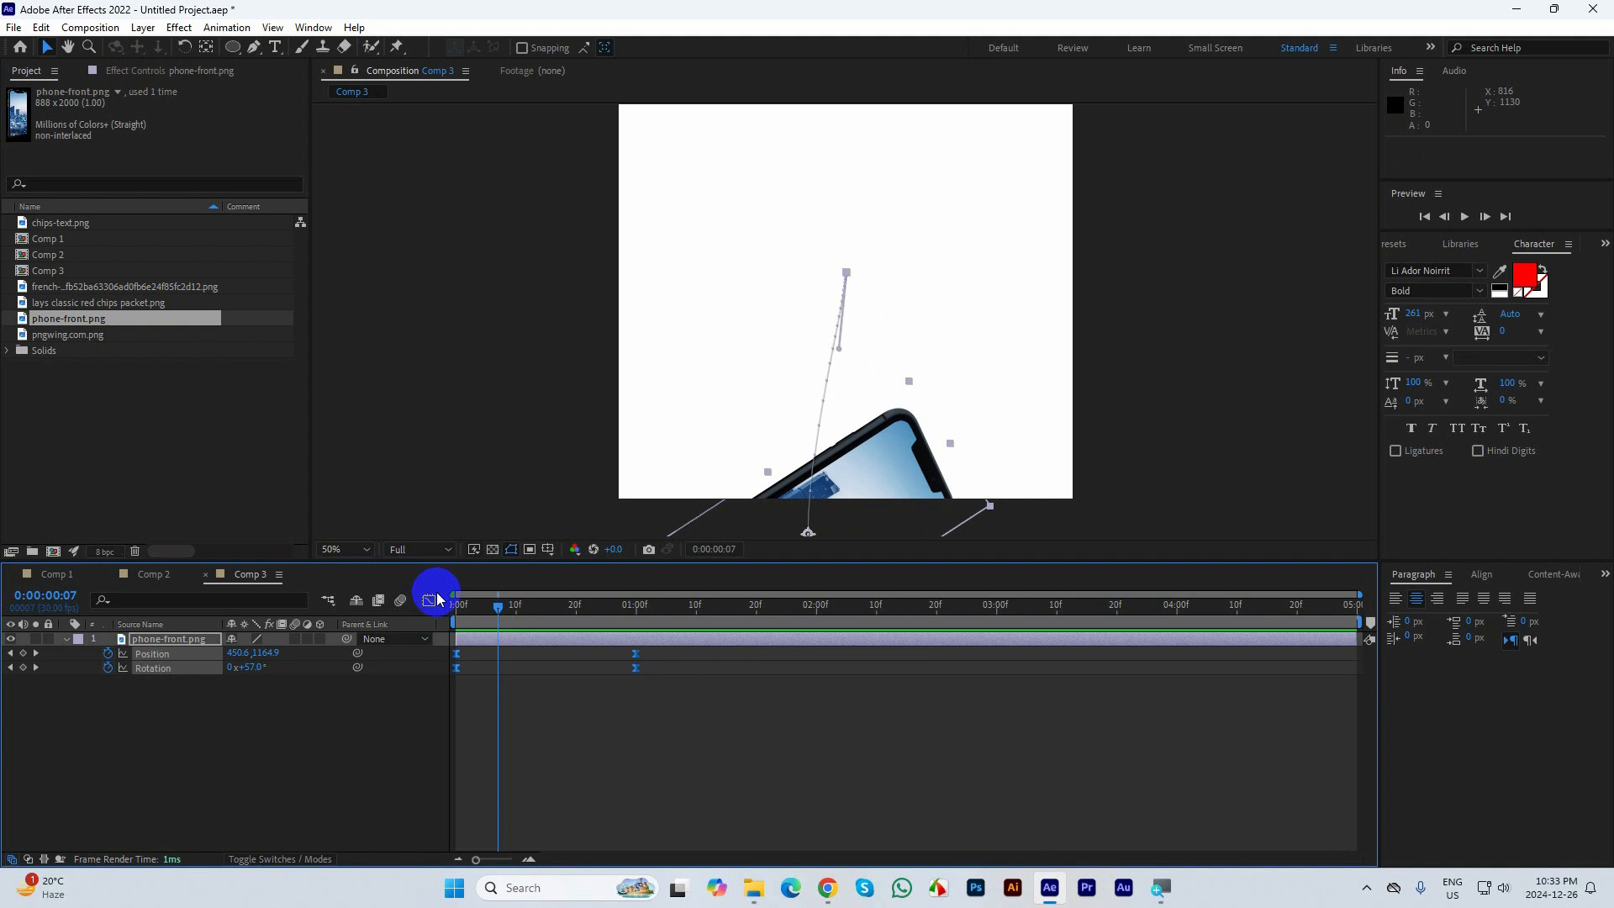
click(751, 837)
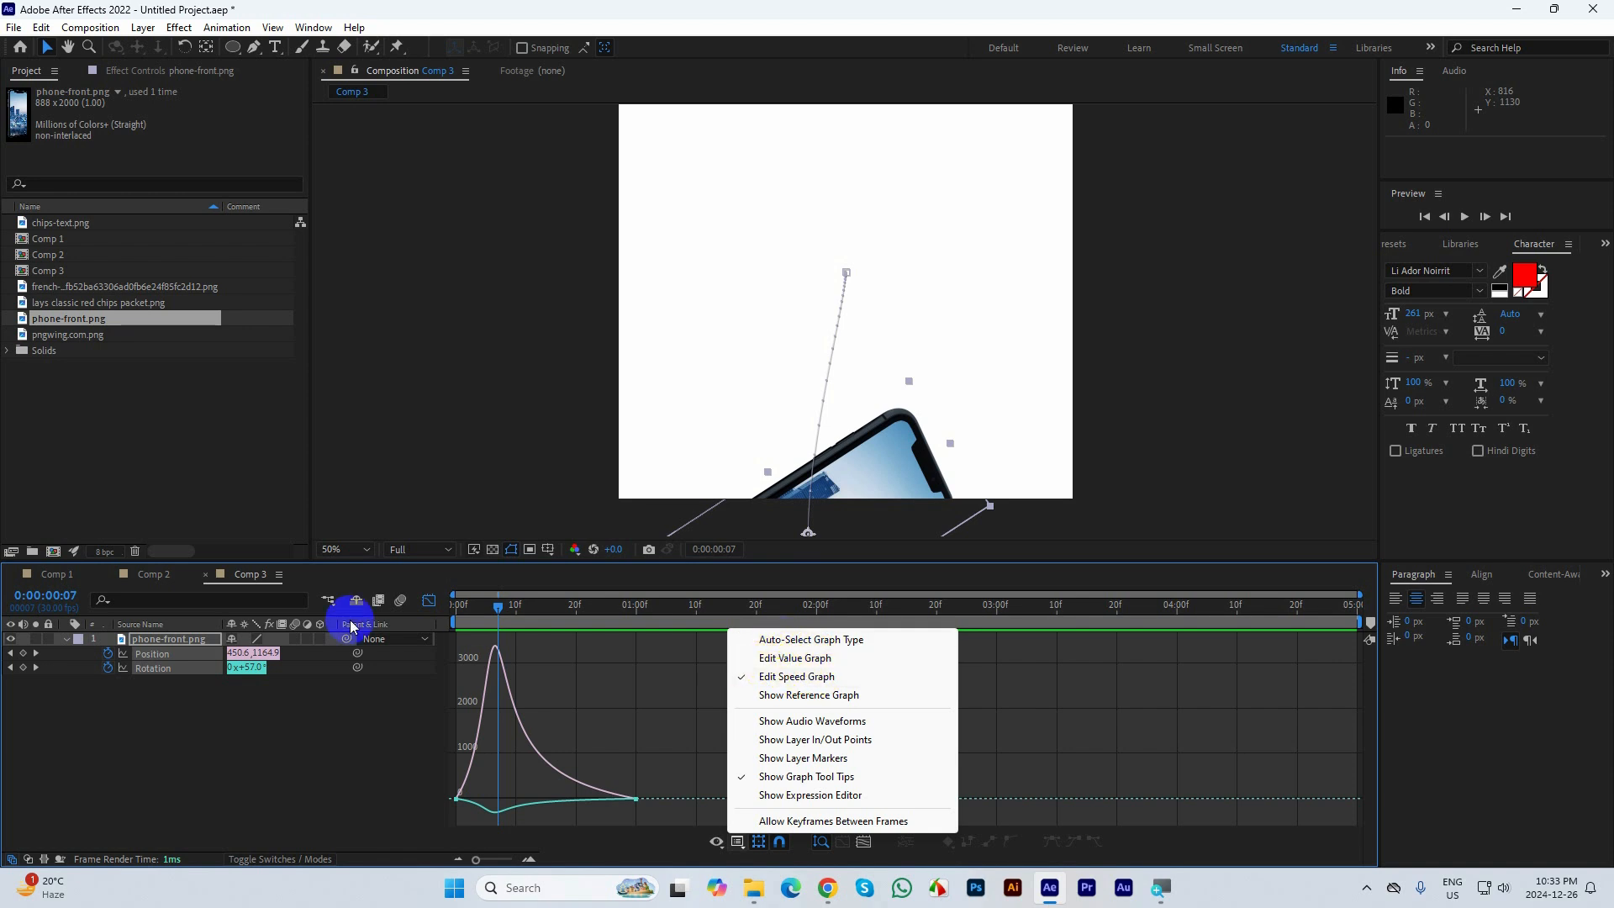
click(68, 642)
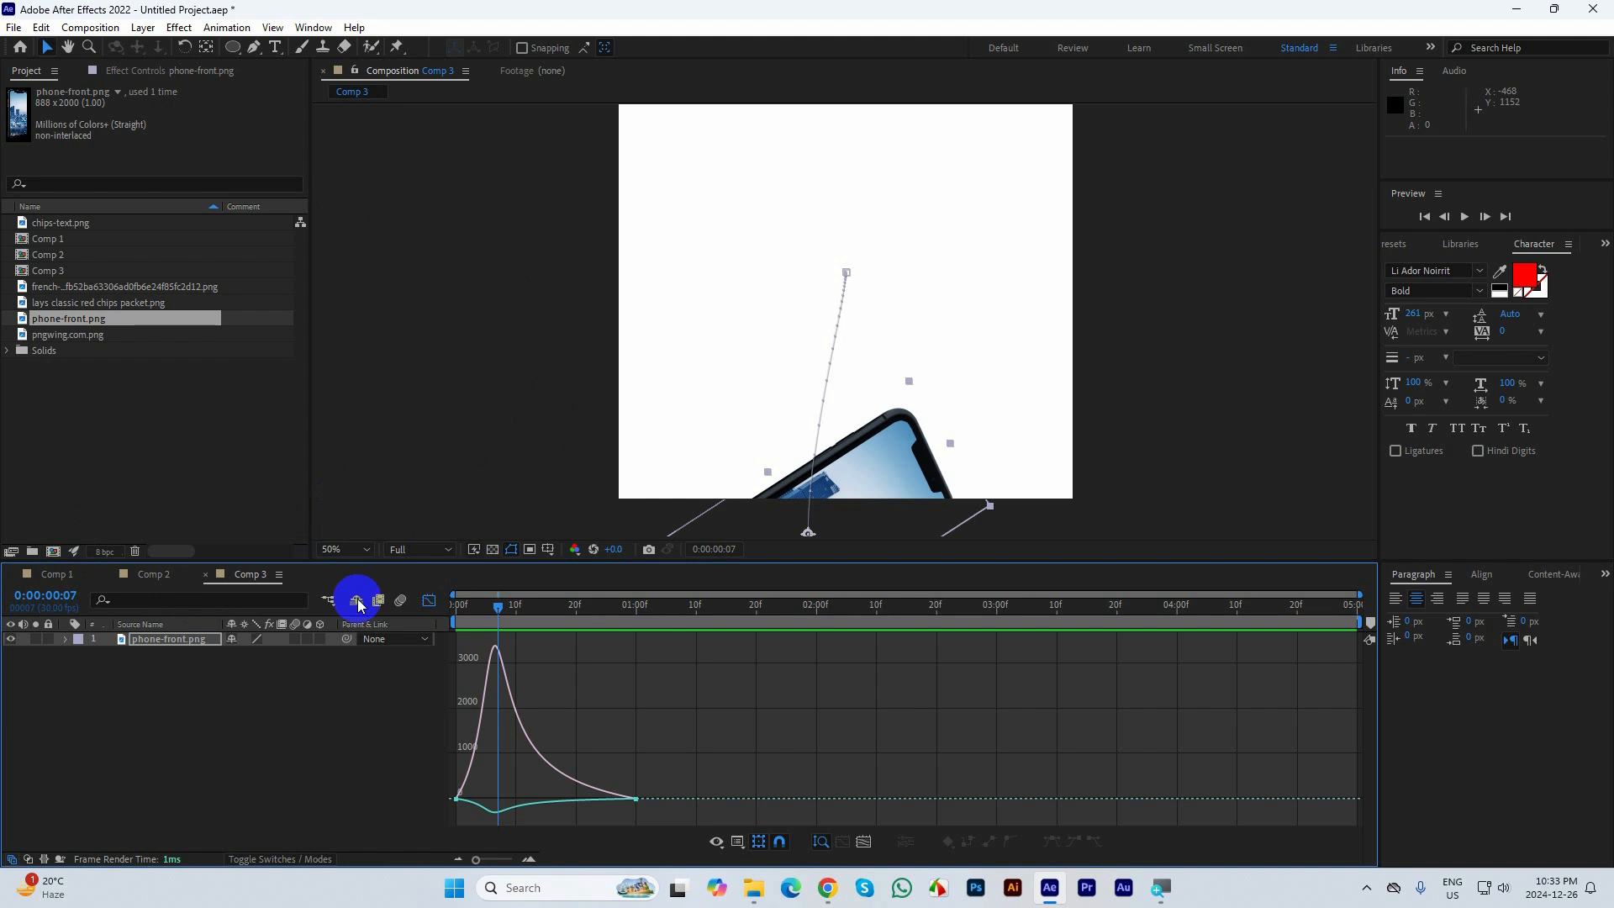
click(429, 600)
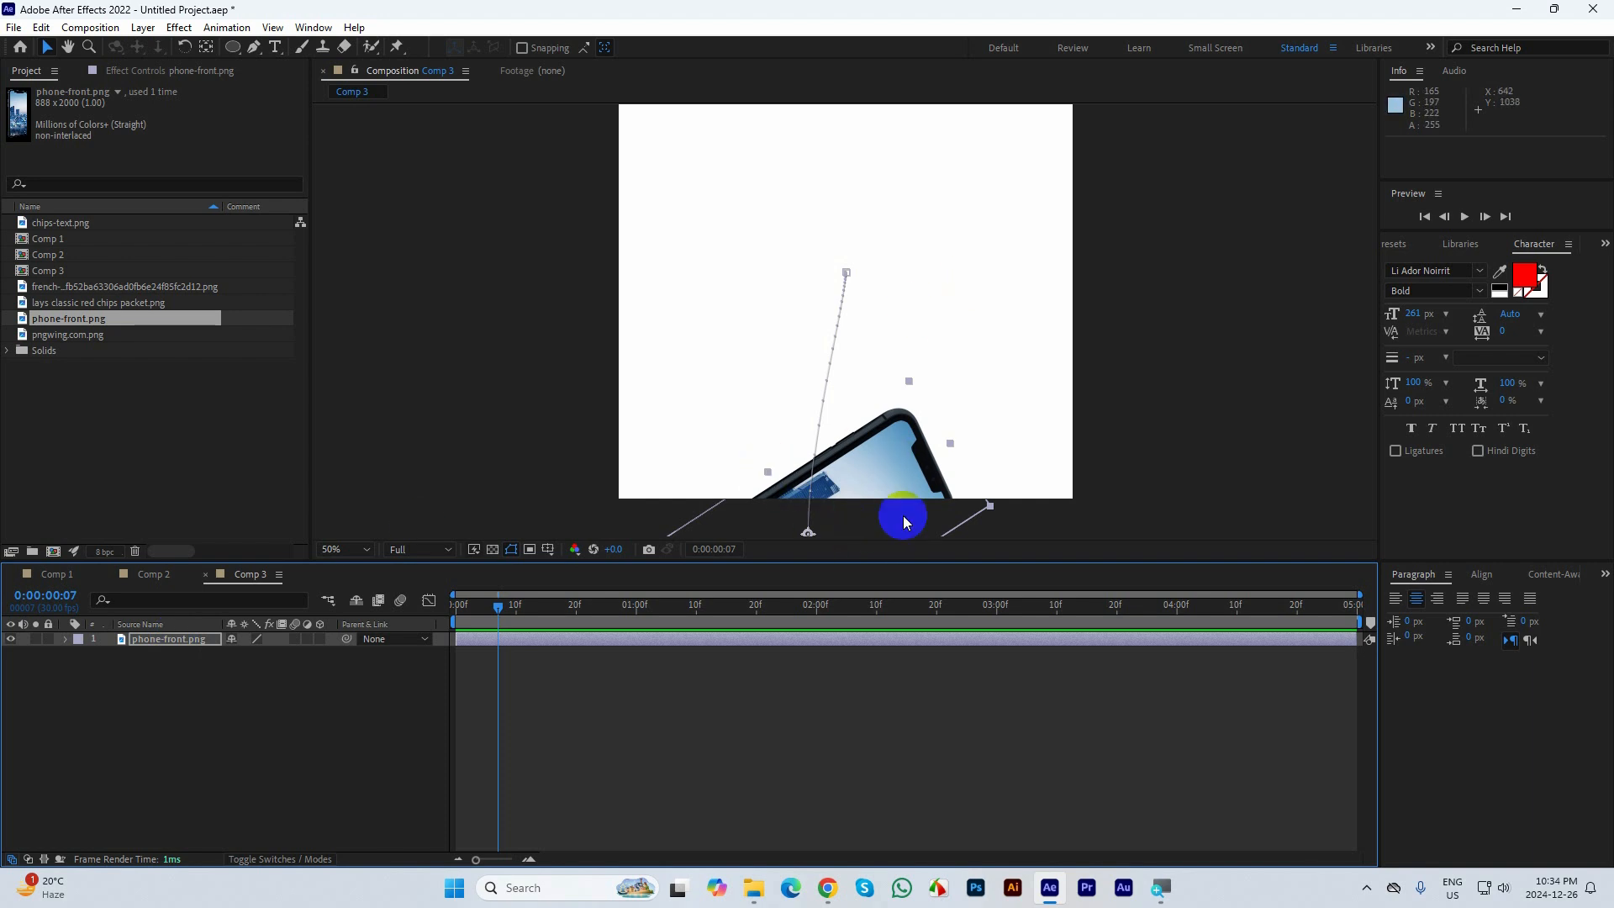
Scrub through the first second of the phone animation to check its motion
click(436, 597)
drag(436, 597, 586, 586)
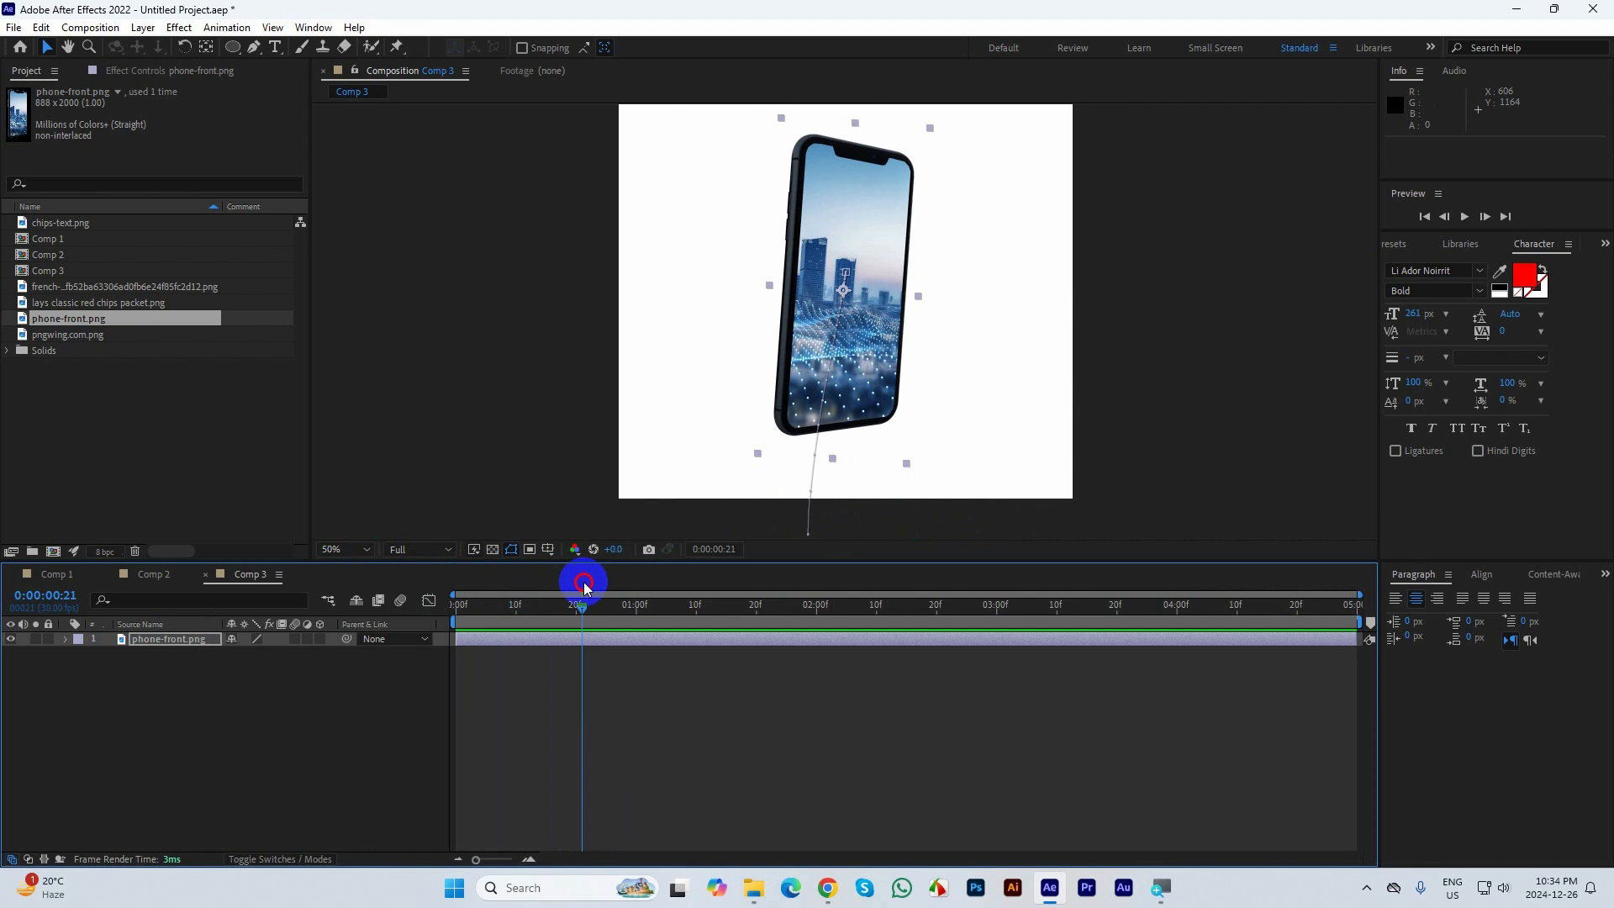
click(236, 418)
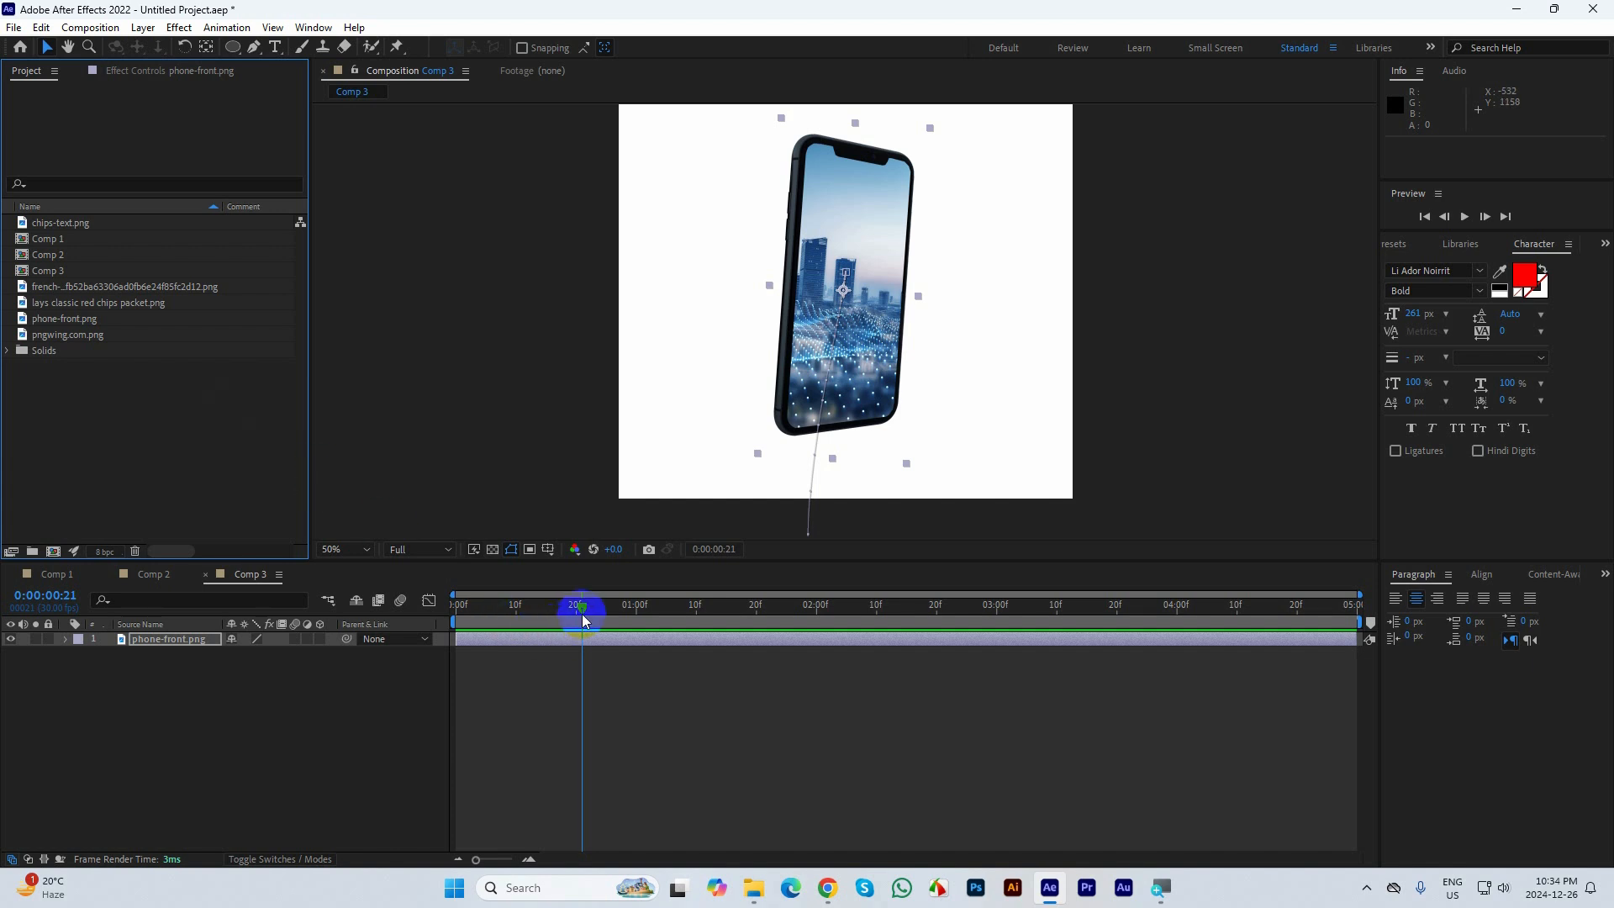
Return the playhead to the first frame and delete the phone-front.png layer from Comp 3
drag(586, 607, 443, 604)
click(379, 601)
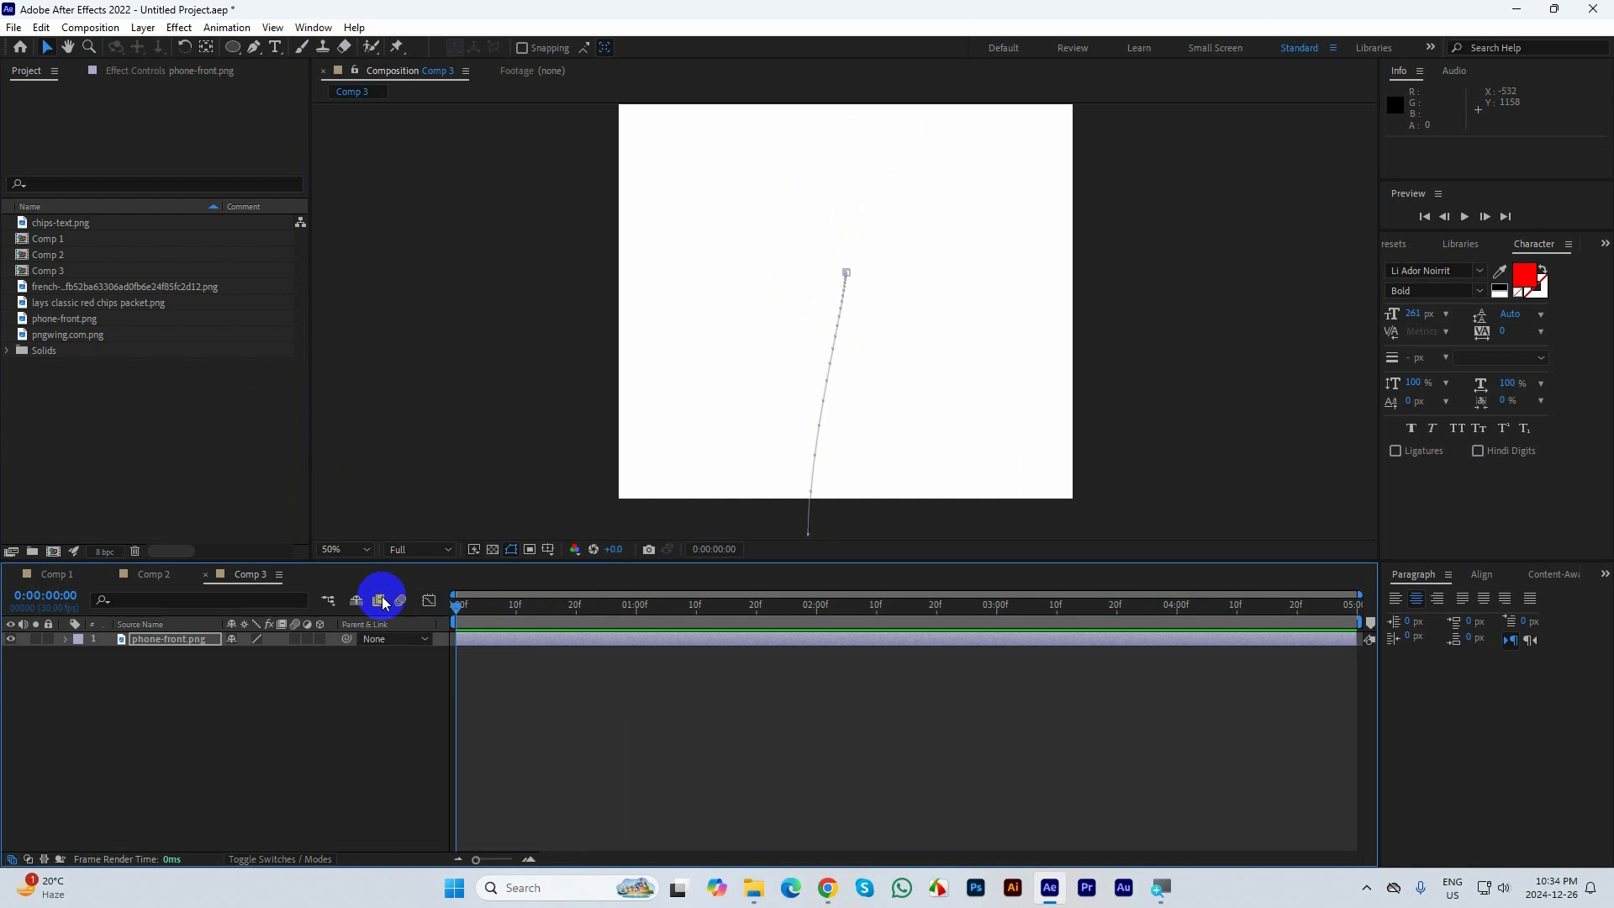
click(205, 706)
click(118, 636)
click(115, 600)
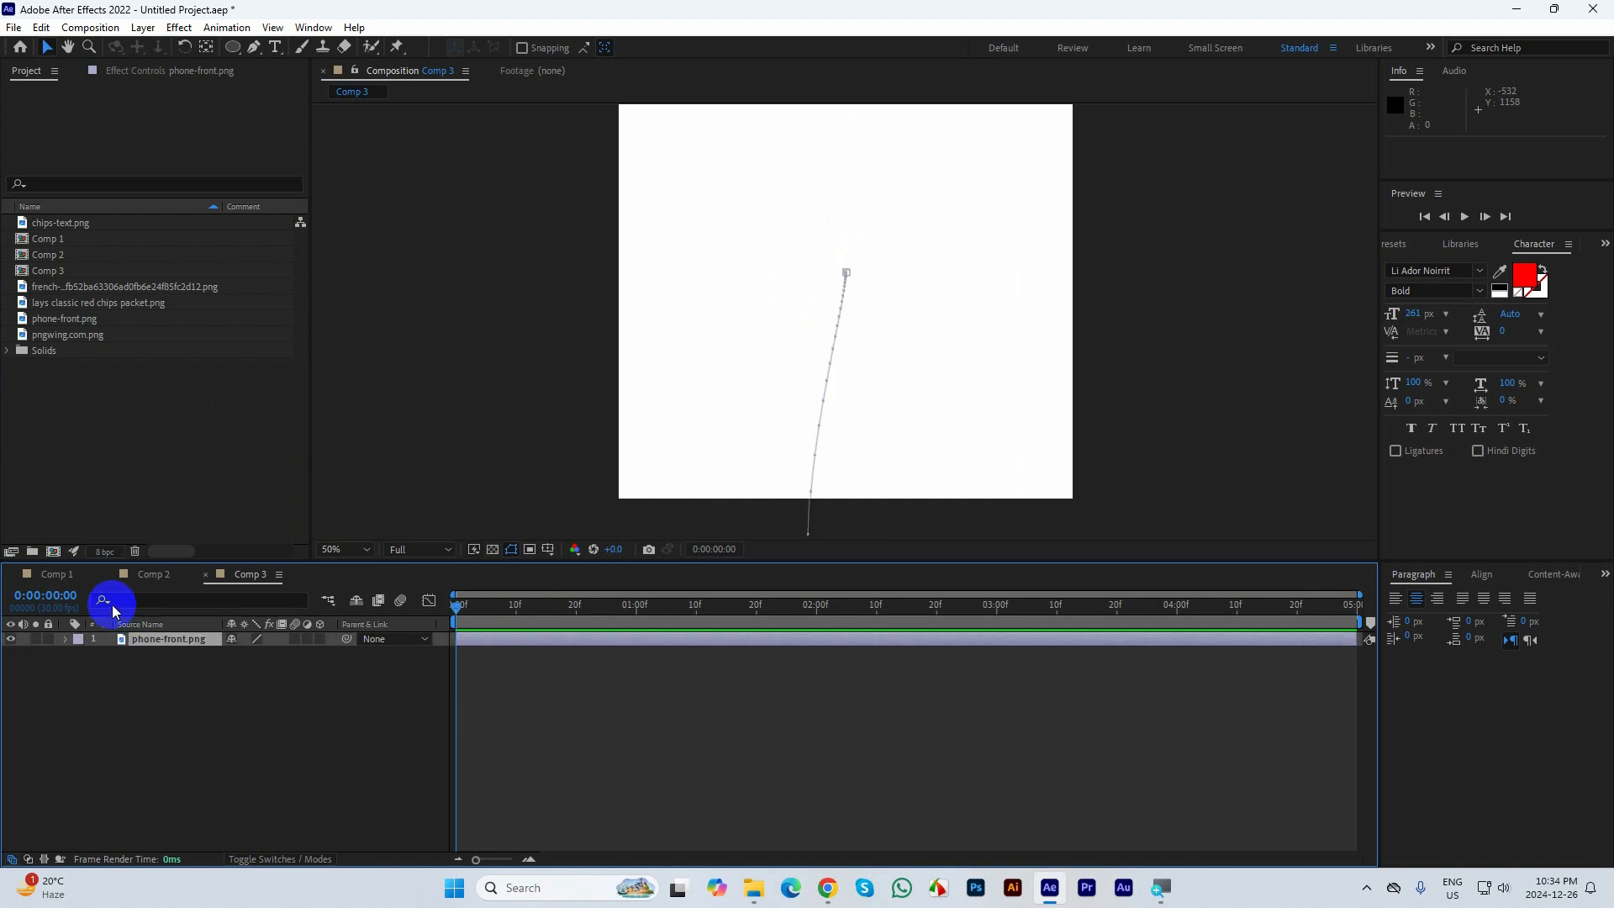
key(Delete)
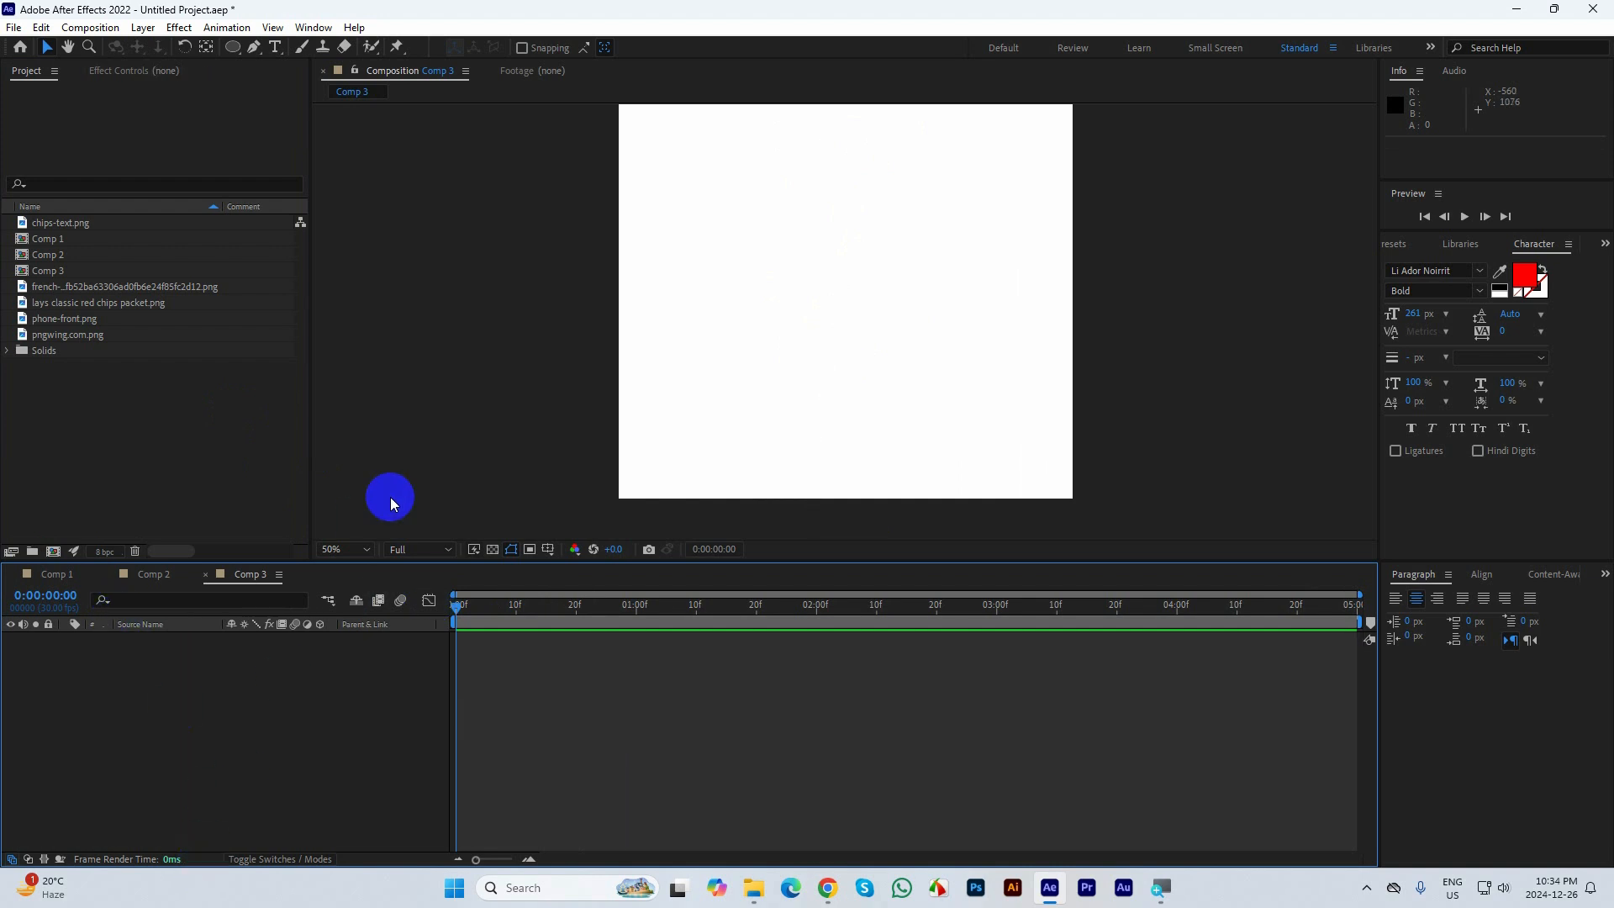
Draw a teal-filled circle near the centre of the composition with the Ellipse tool, and return to the Selection tool
click(235, 49)
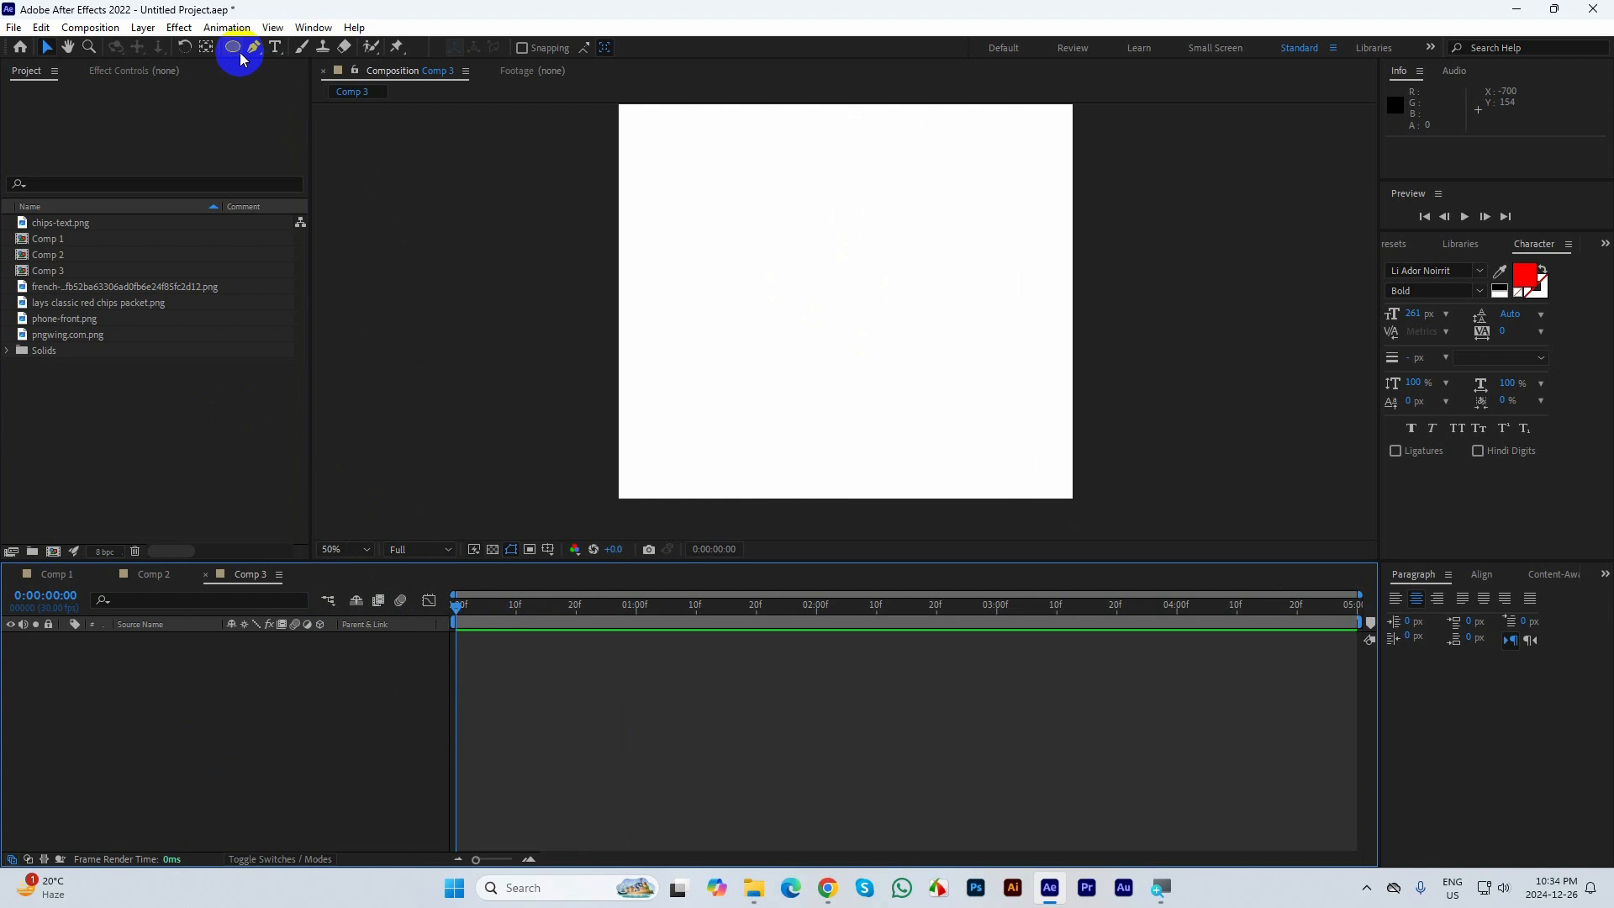
drag(238, 51, 278, 84)
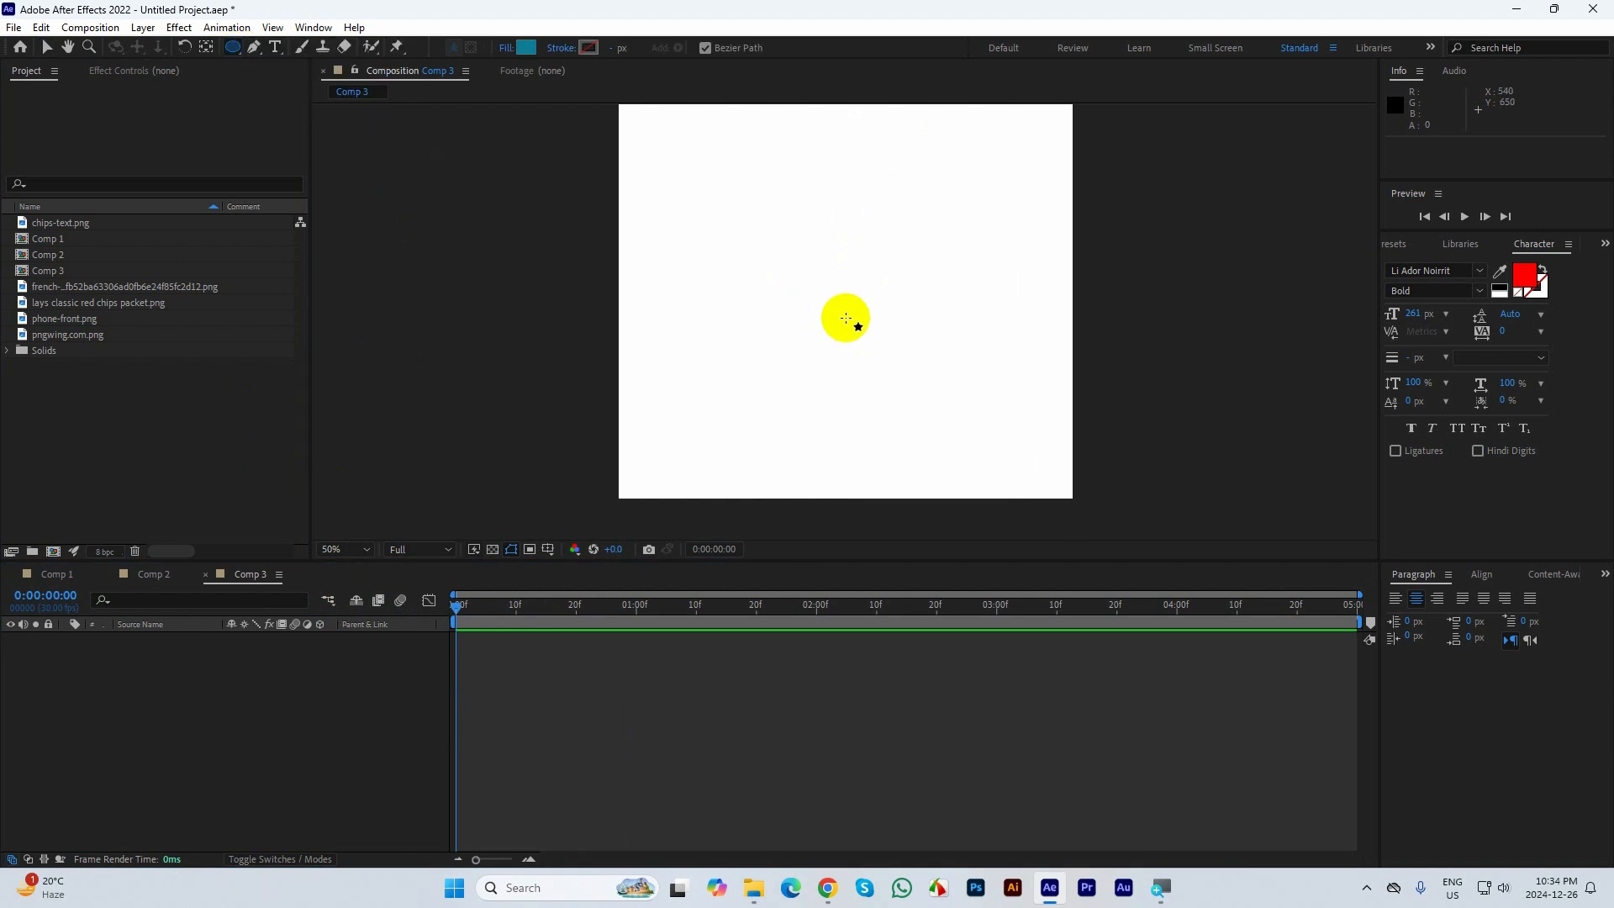
drag(832, 307, 890, 367)
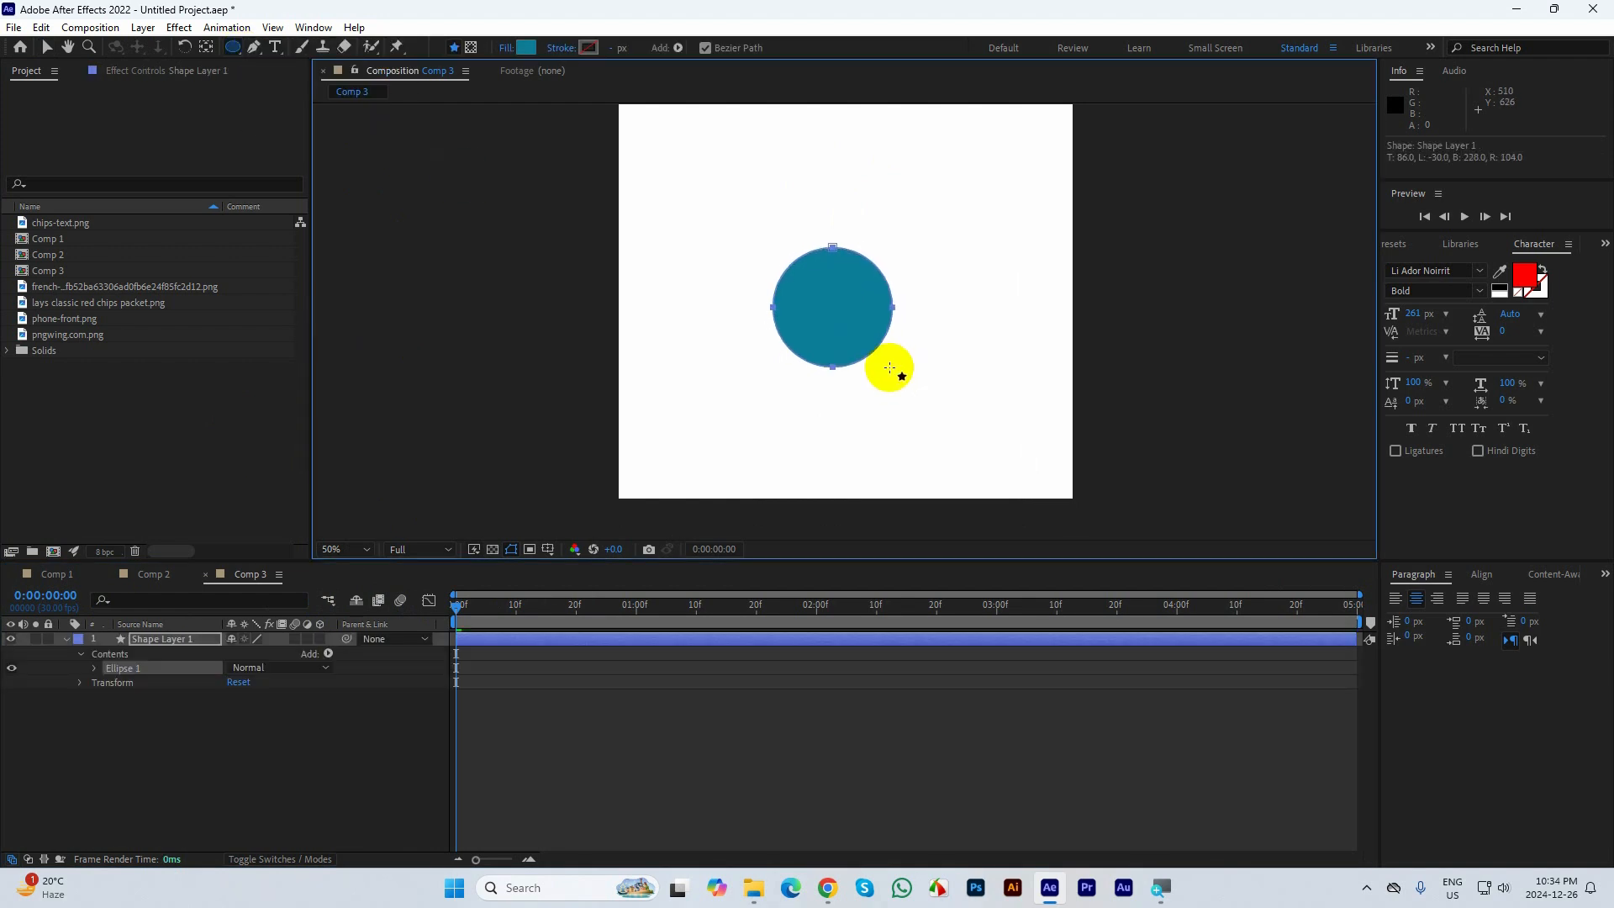
click(48, 47)
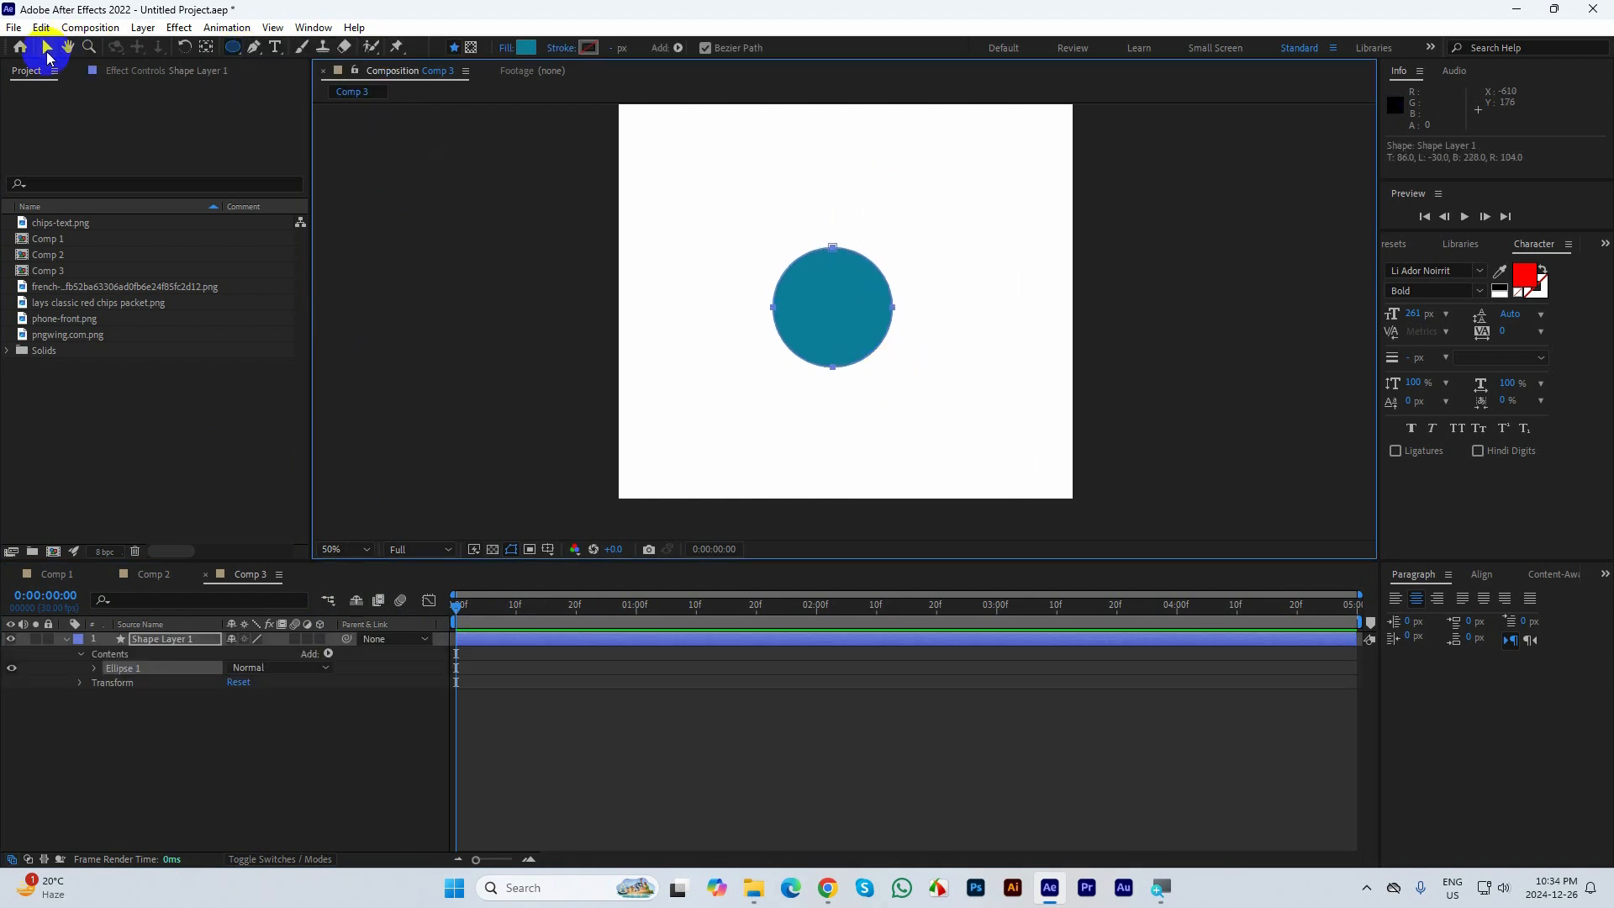
Collapse the circle layer's properties, centre its anchor point on the circle, and return to the Selection tool
click(64, 640)
click(376, 685)
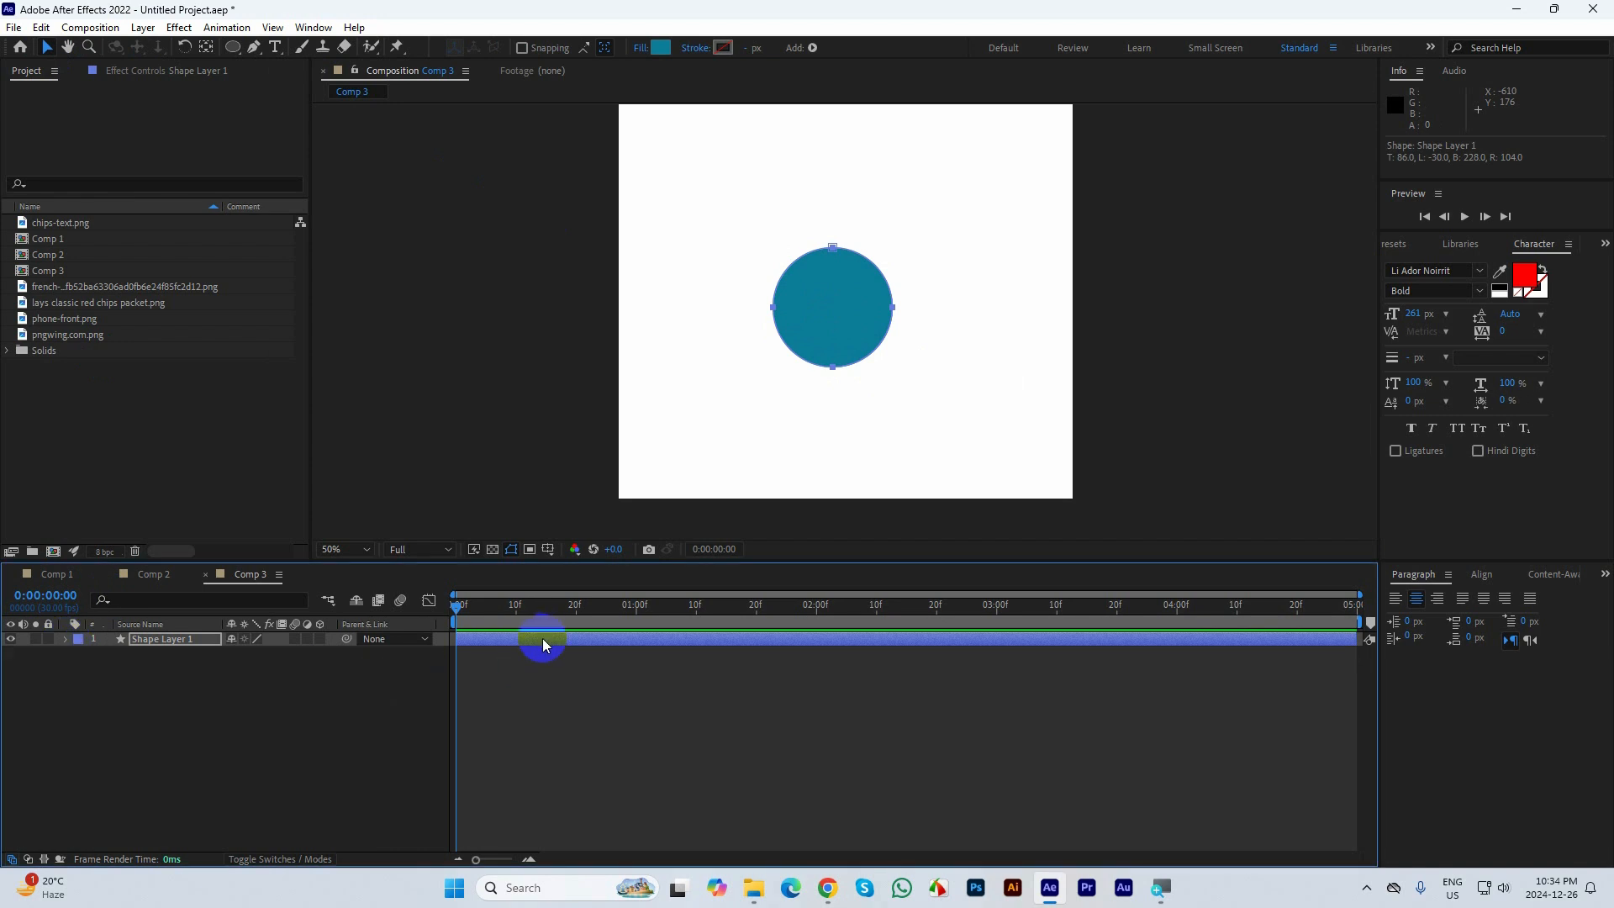
click(558, 692)
click(821, 342)
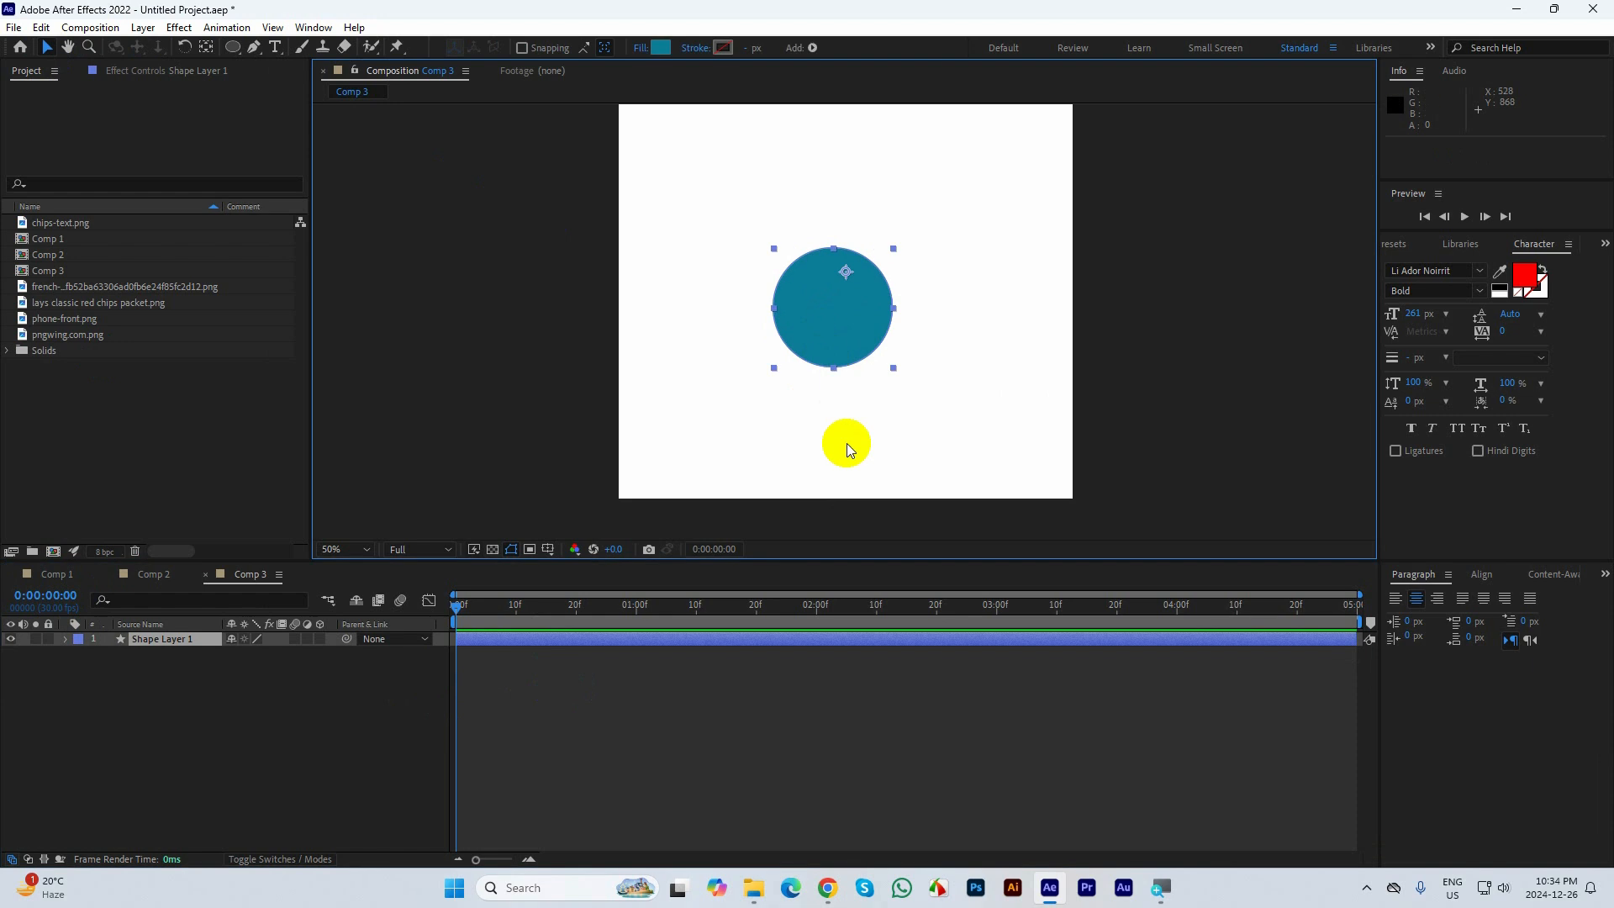
double_click(206, 46)
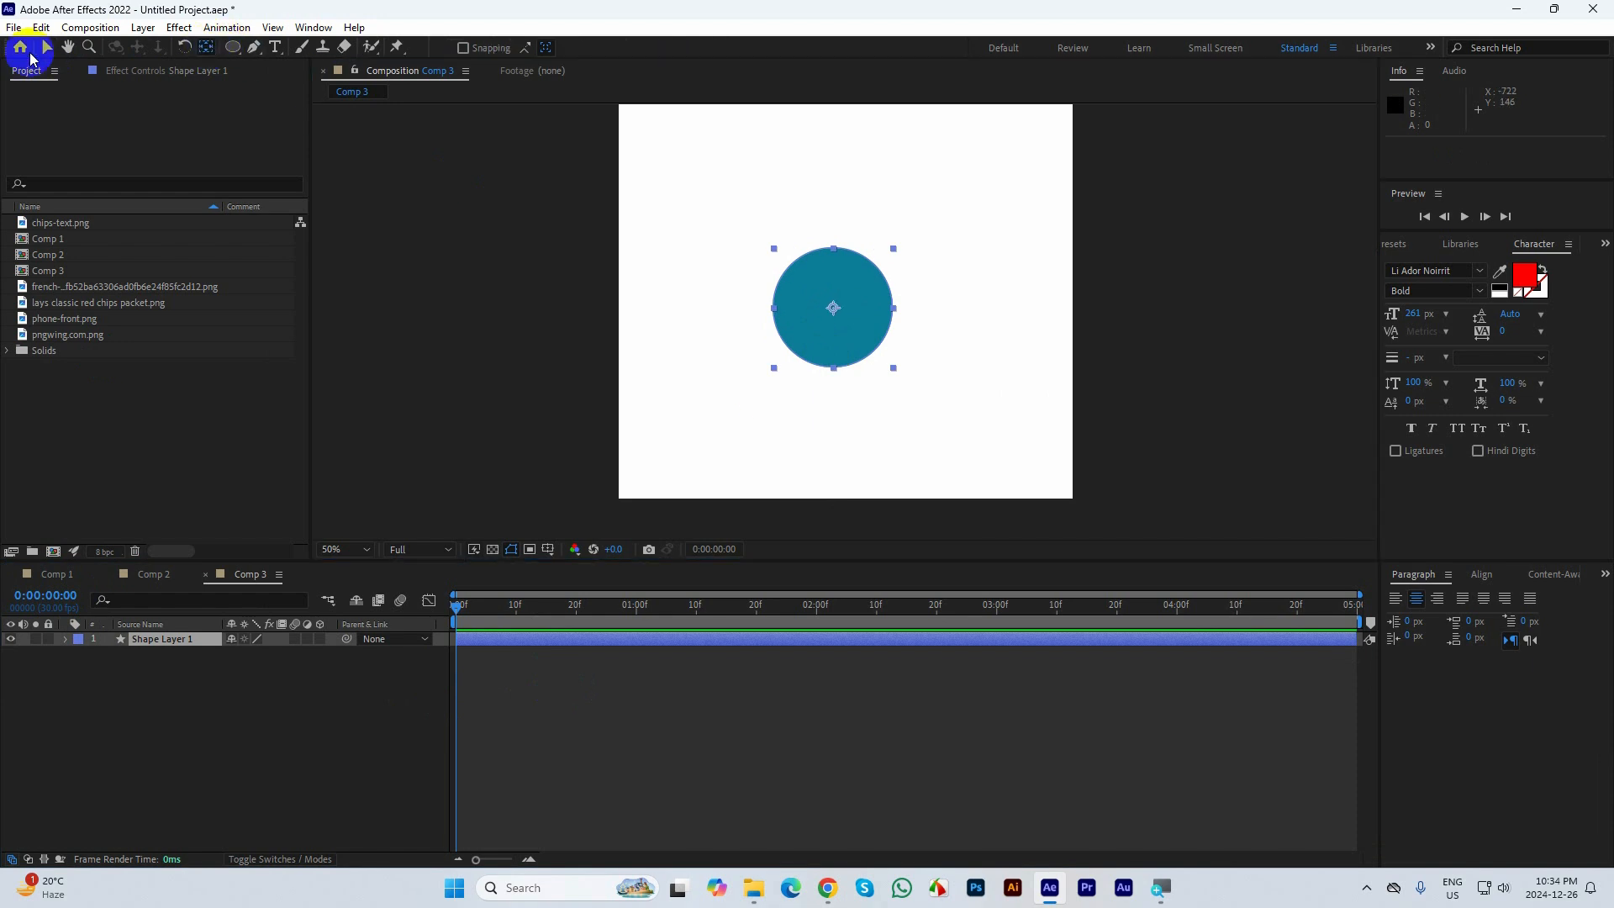
click(47, 47)
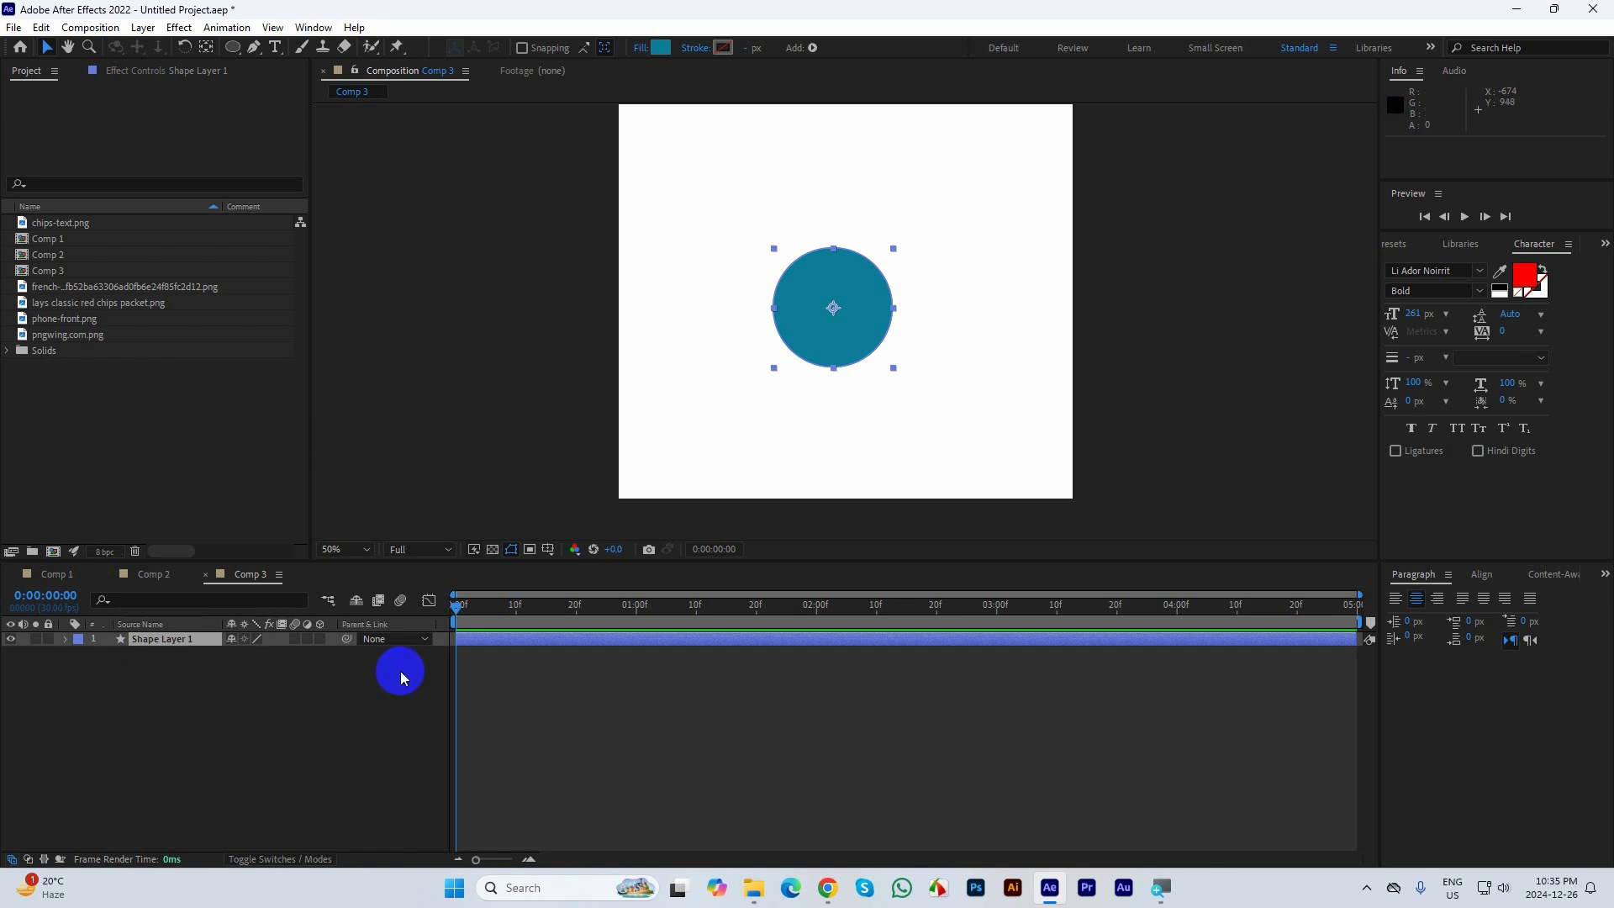
Keyframe the circle's scale at the first frame, and set it to 110% at frame 3
key(s)
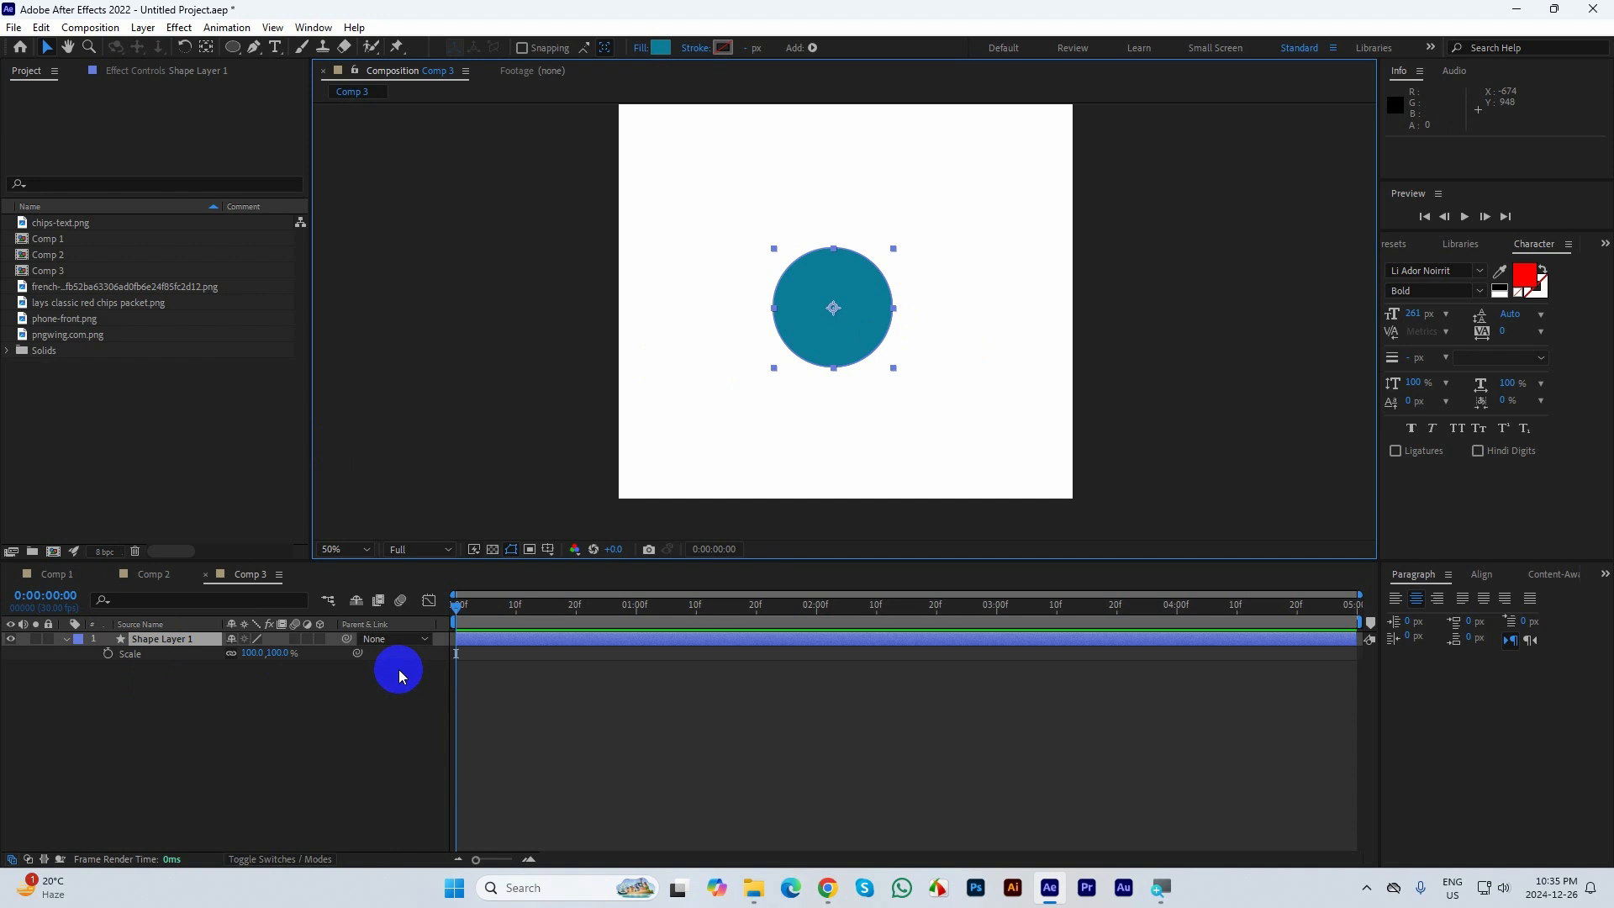
click(108, 654)
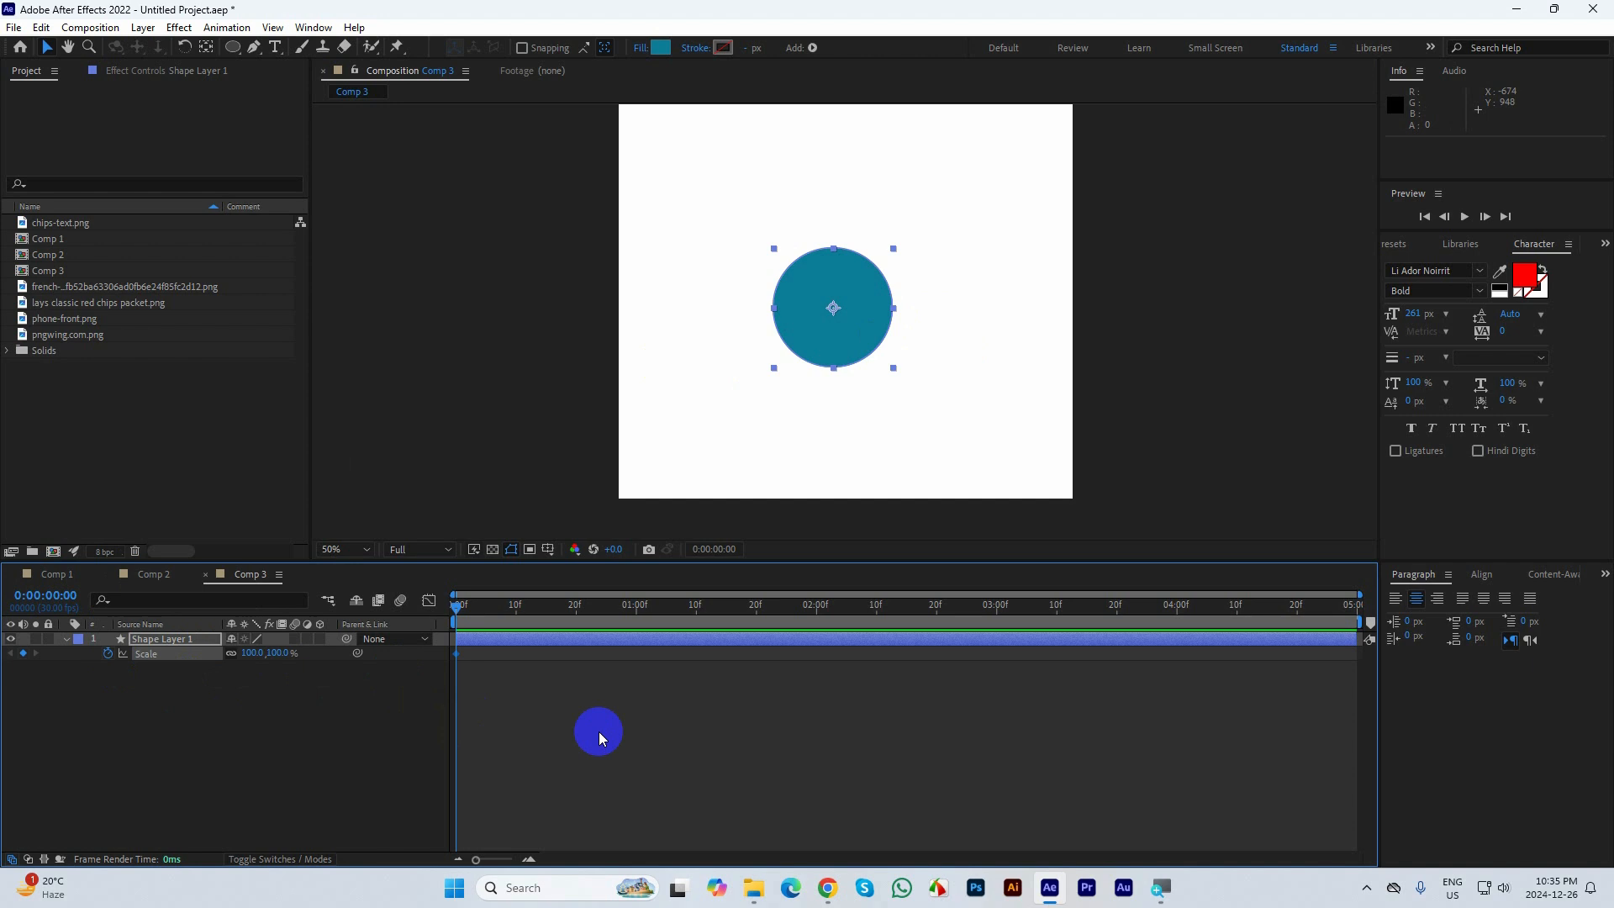
key(Page_Down)
key(Page_Down)
key(Page_Down)
click(248, 654)
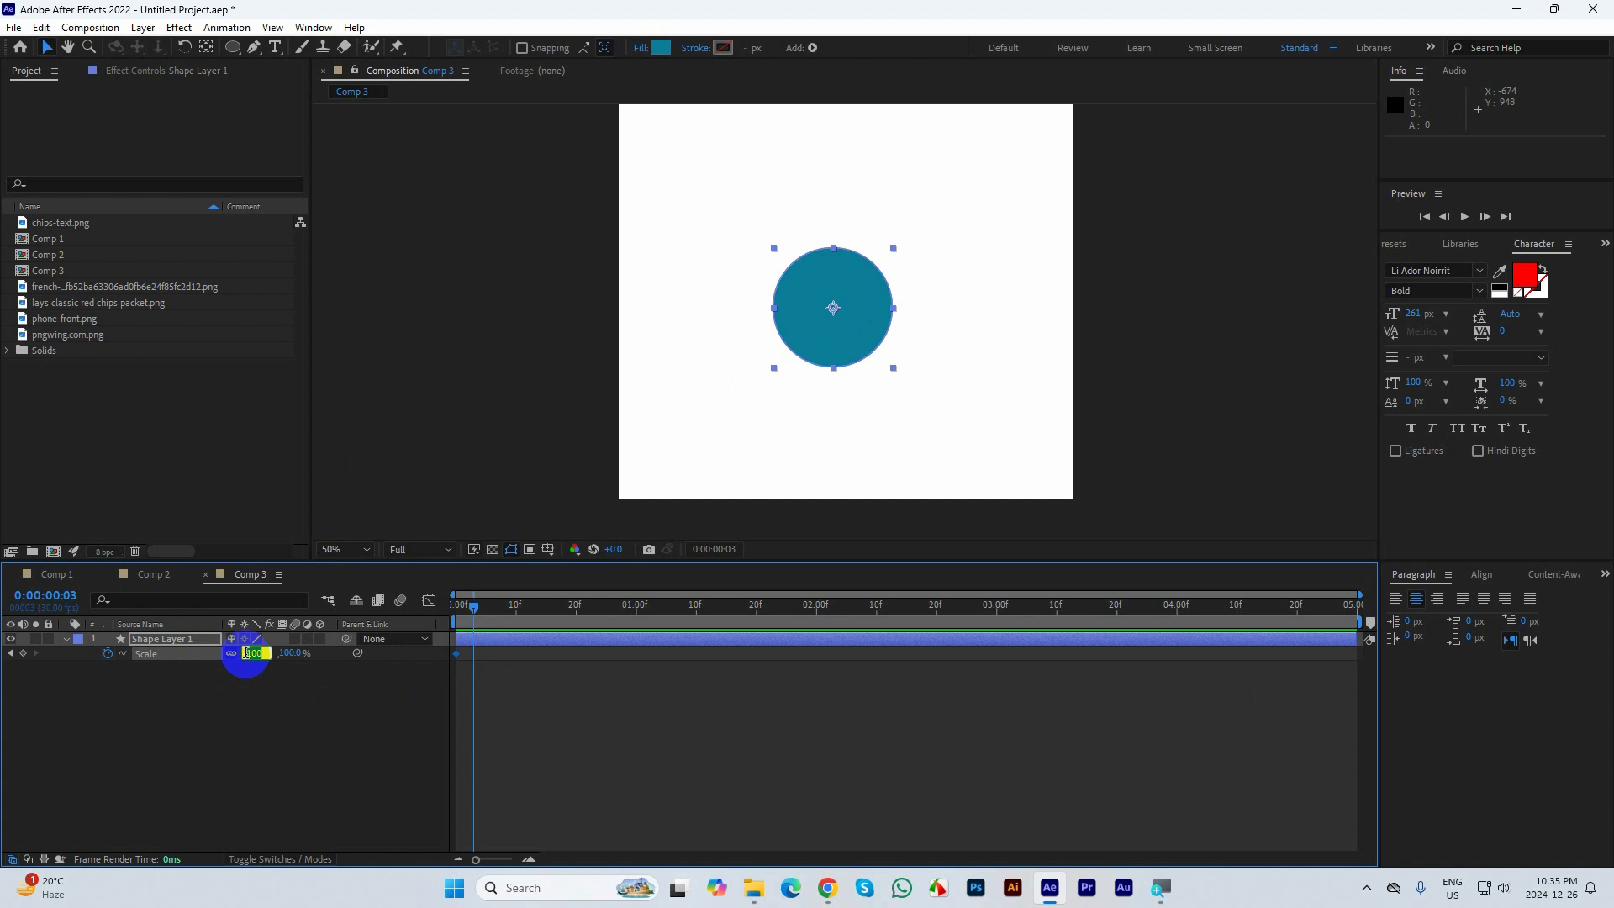
text(110)
key(Return)
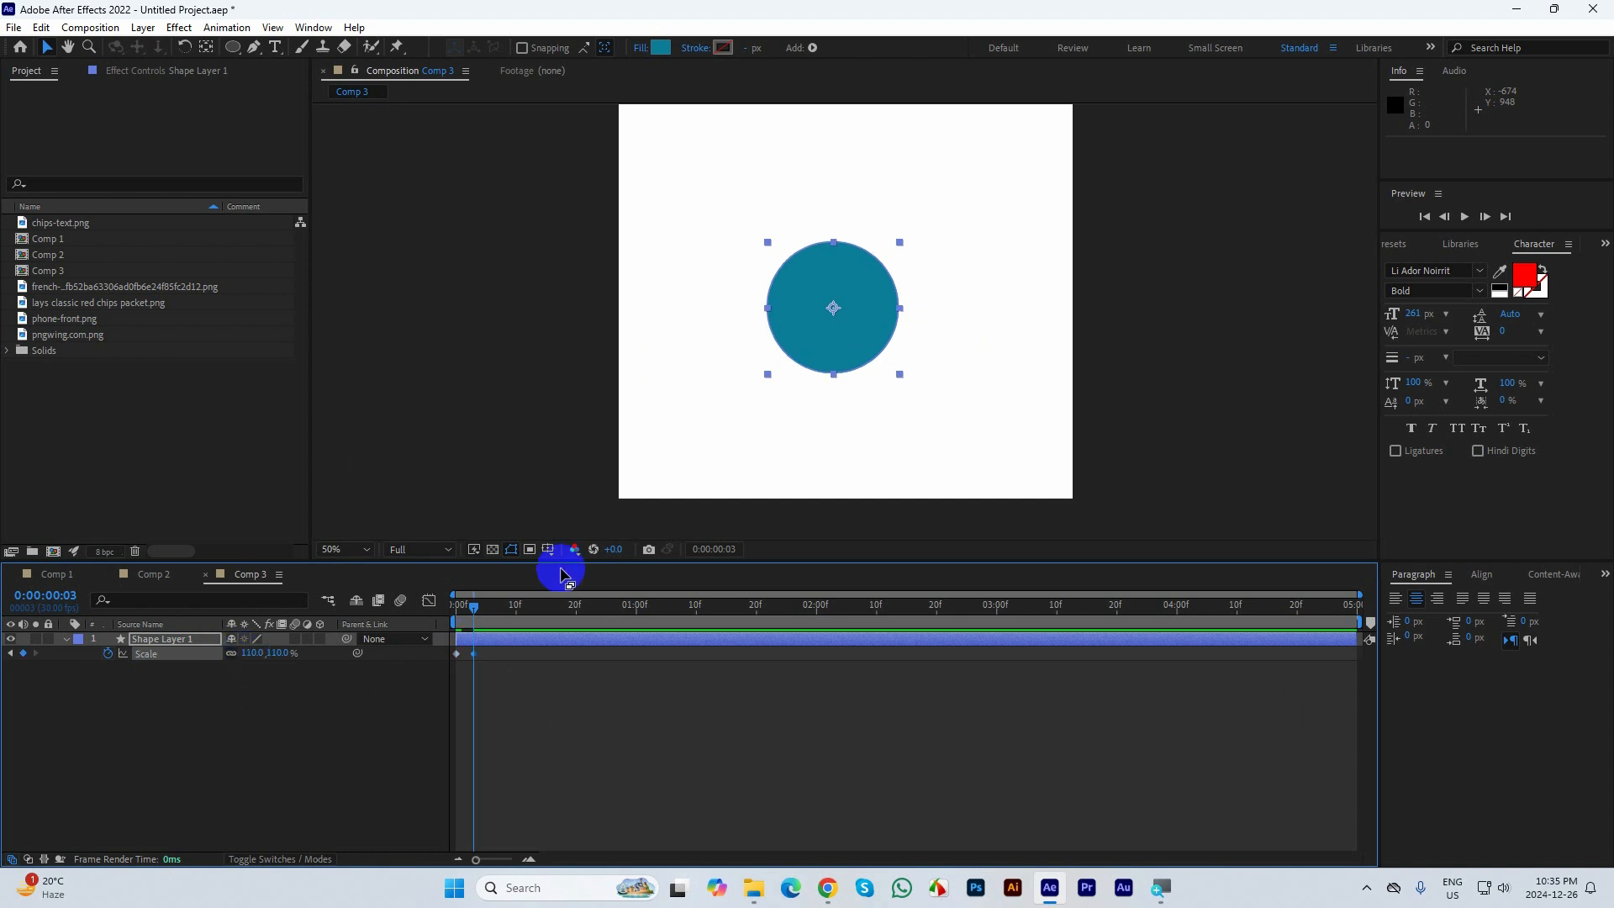
Move the playhead to frame 23 and set the circle's scale to 0%
mouse_move(476, 605)
mouse_down()
mouse_move(443, 619)
mouse_move(471, 622)
mouse_up()
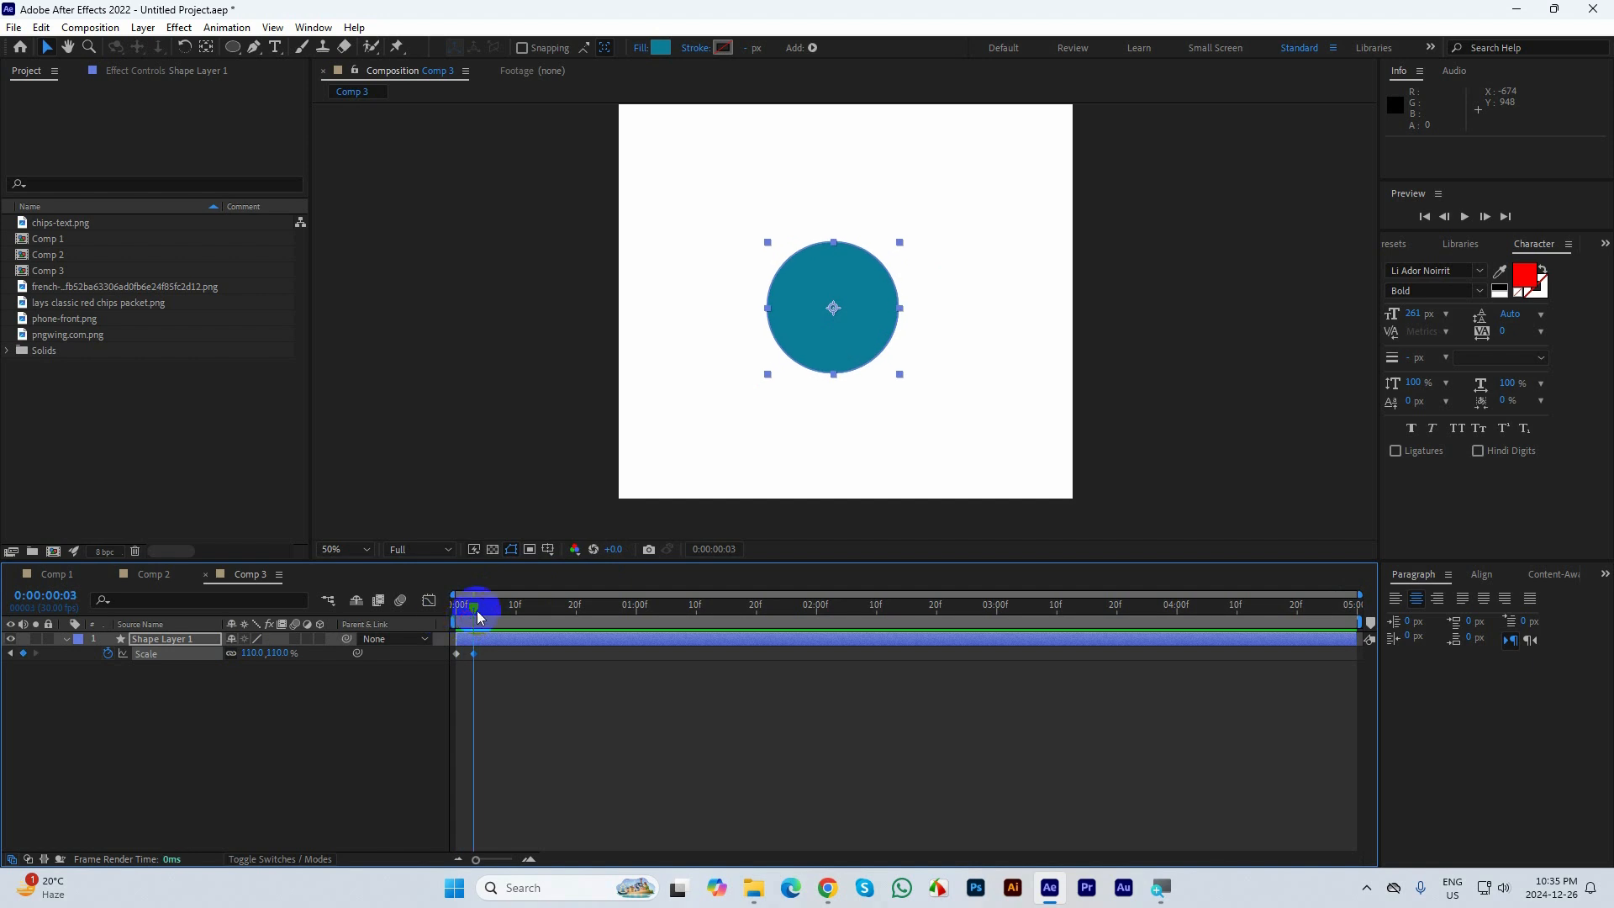
key(space)
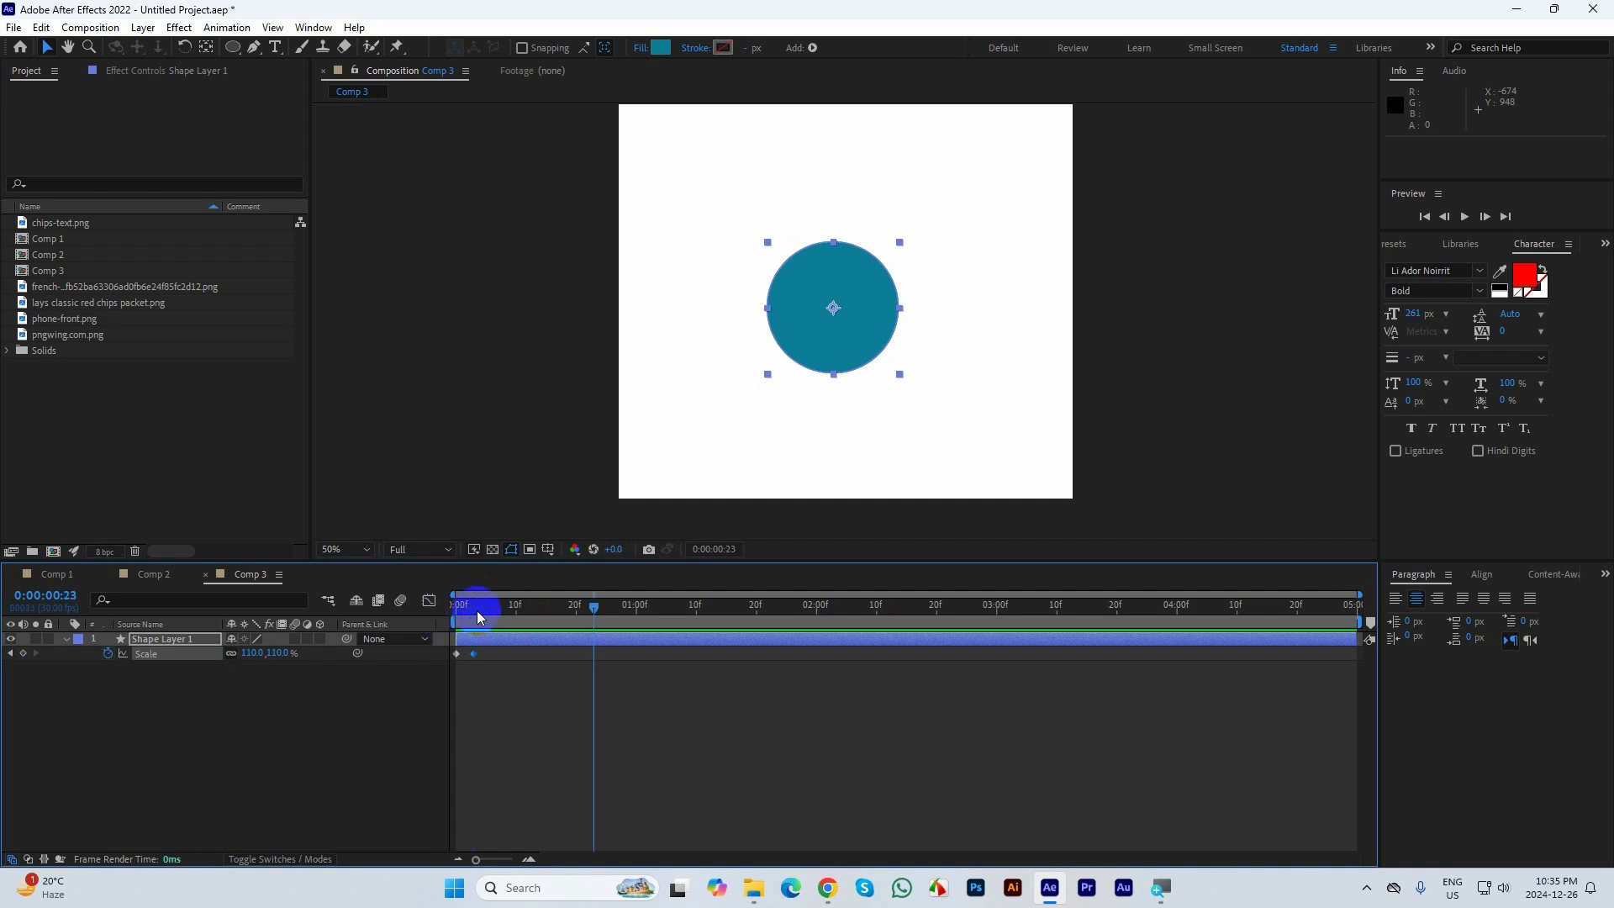
click(253, 654)
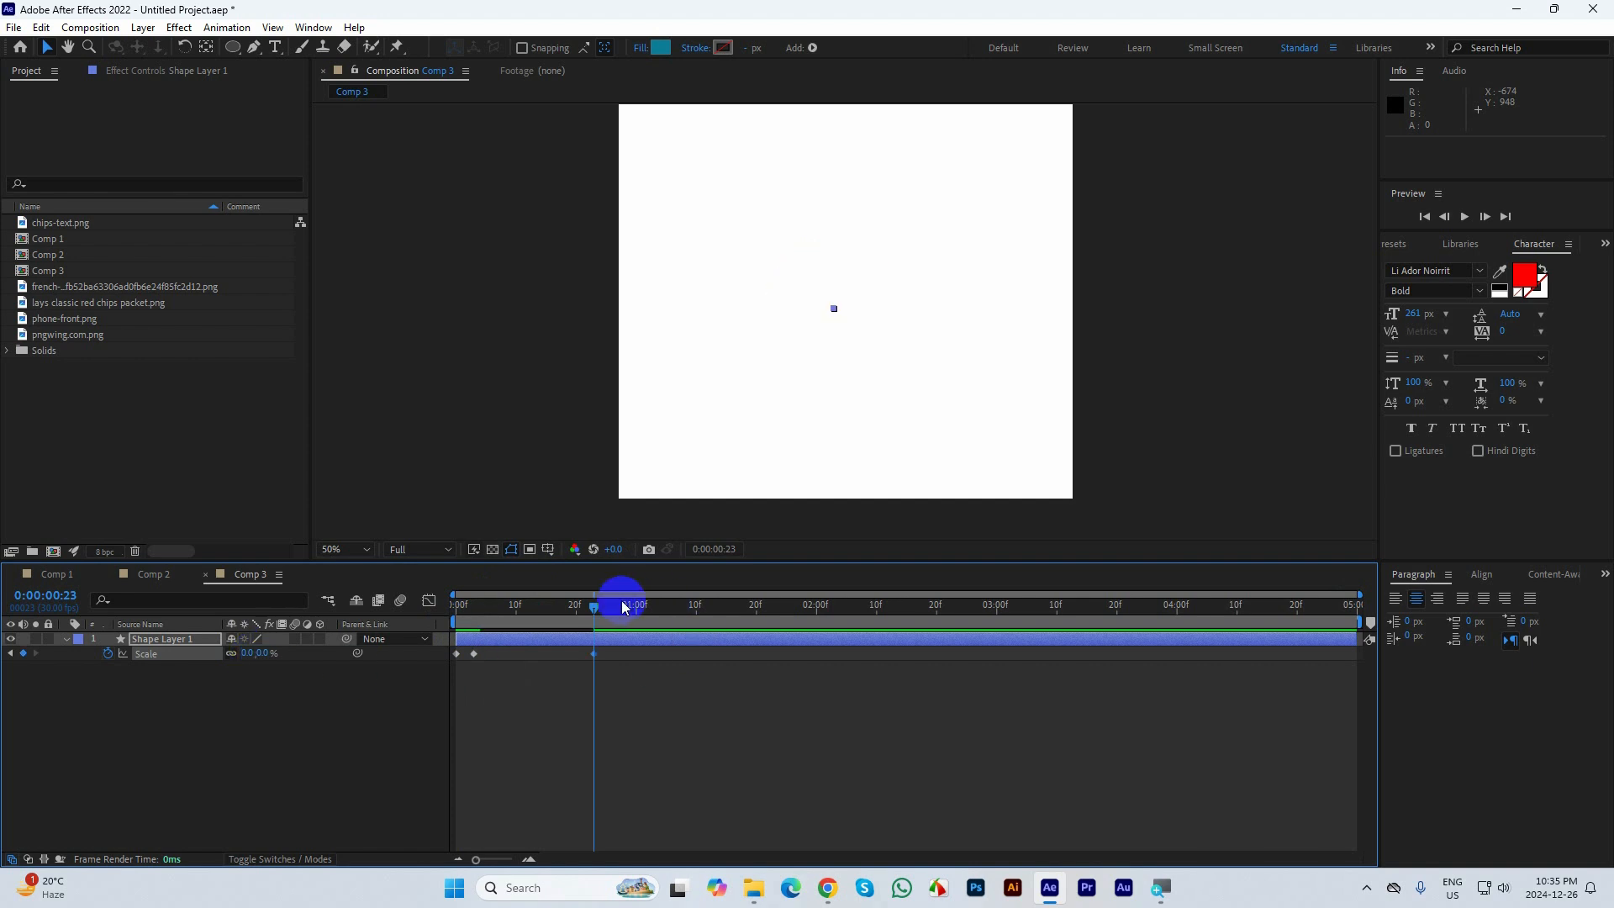
Play and scrub the circle's scale animation from the first frame to check its motion
drag(620, 602, 289, 613)
key(period)
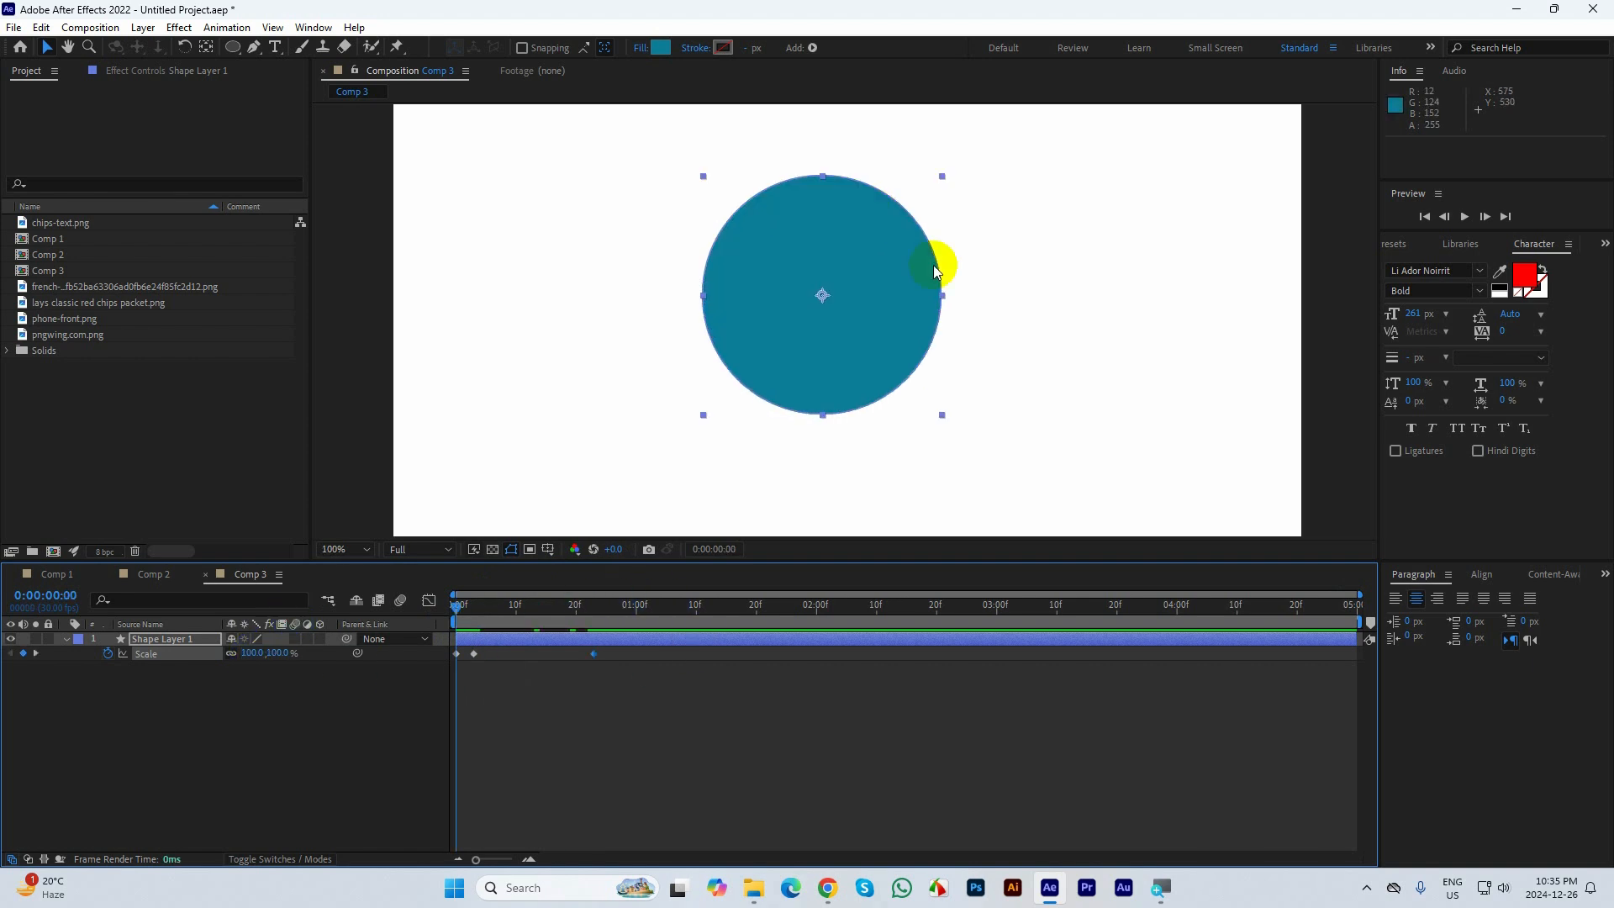
key(space)
click(598, 593)
drag(598, 593, 404, 620)
click(852, 654)
key(space)
click(582, 603)
drag(582, 604, 432, 612)
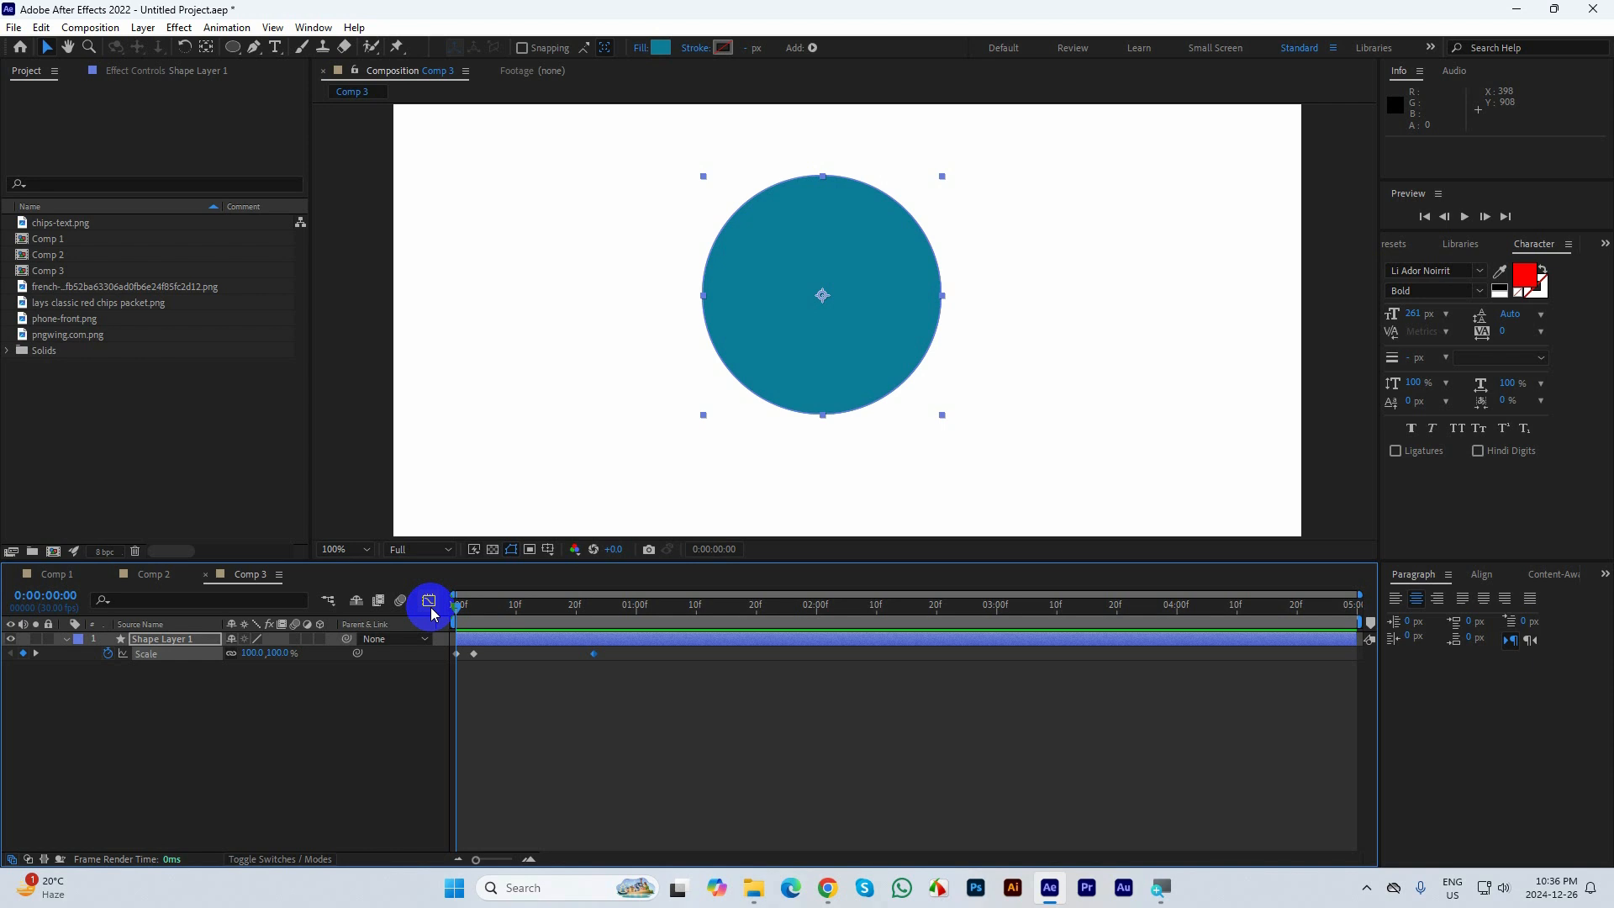
click(470, 620)
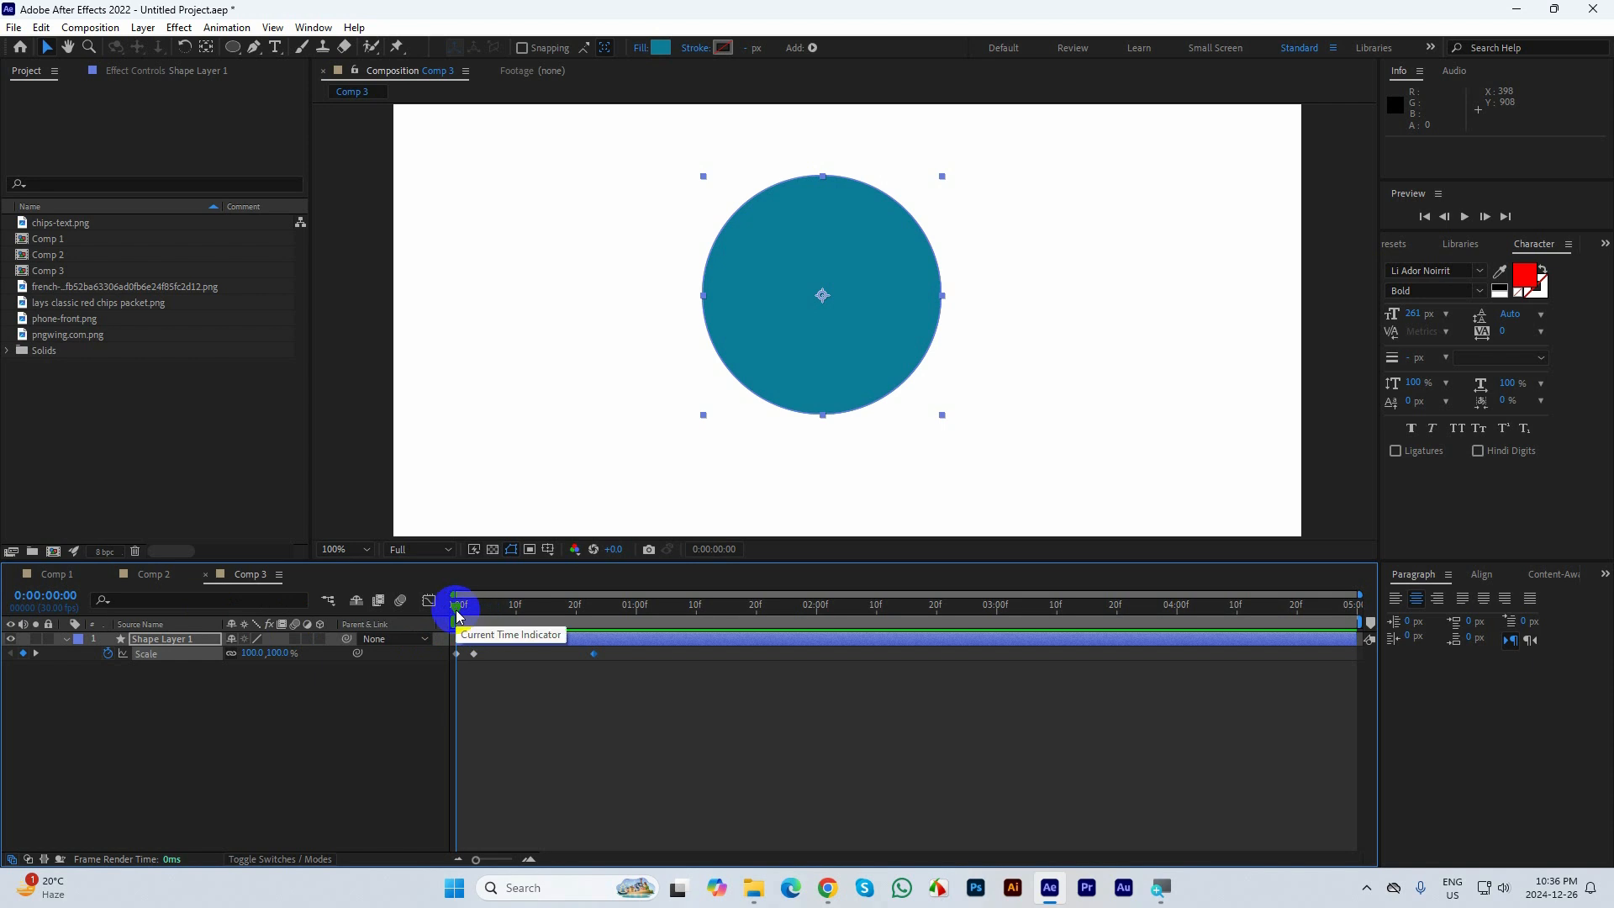
key(space)
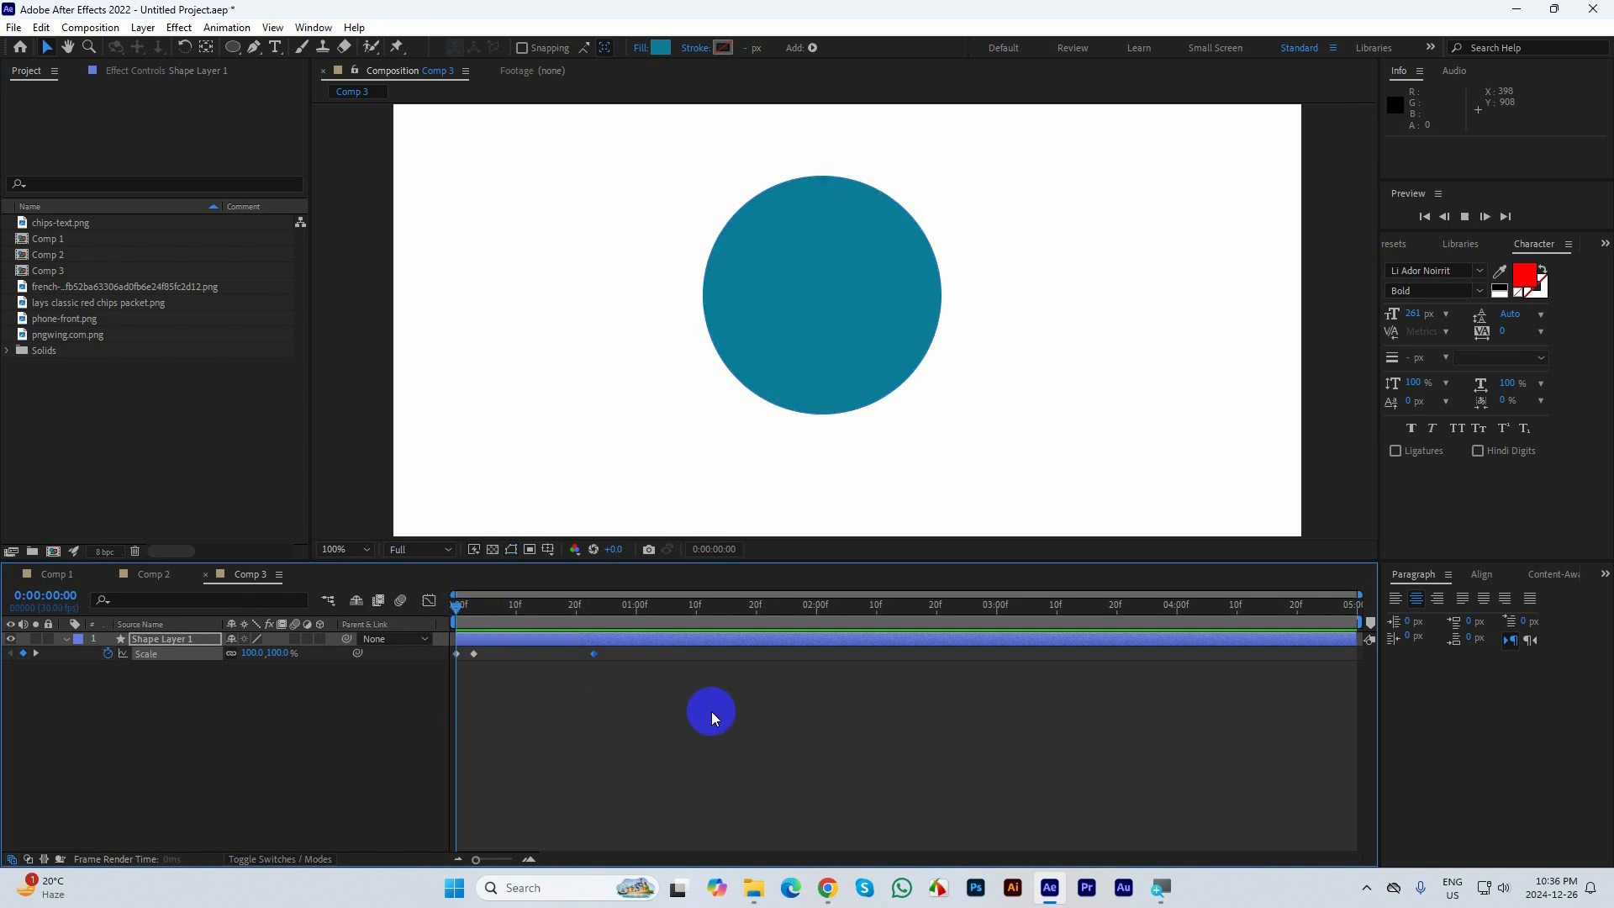
key(space)
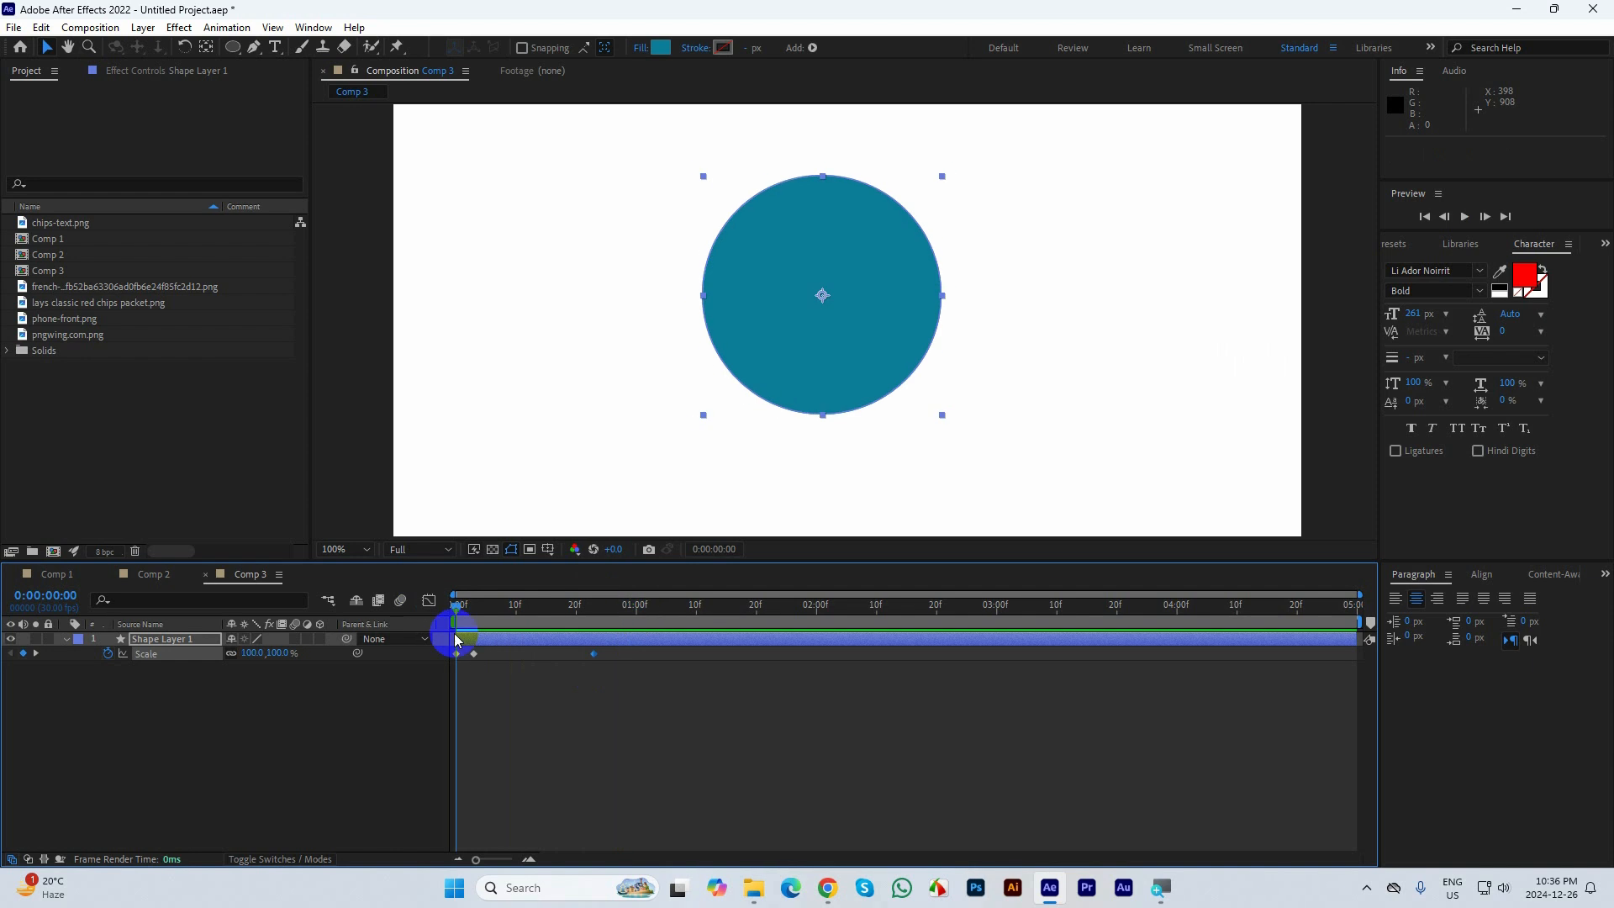
Apply Easy Ease to all three of the circle's scale keyframes and play the animation back
drag(690, 696, 415, 655)
key(F9)
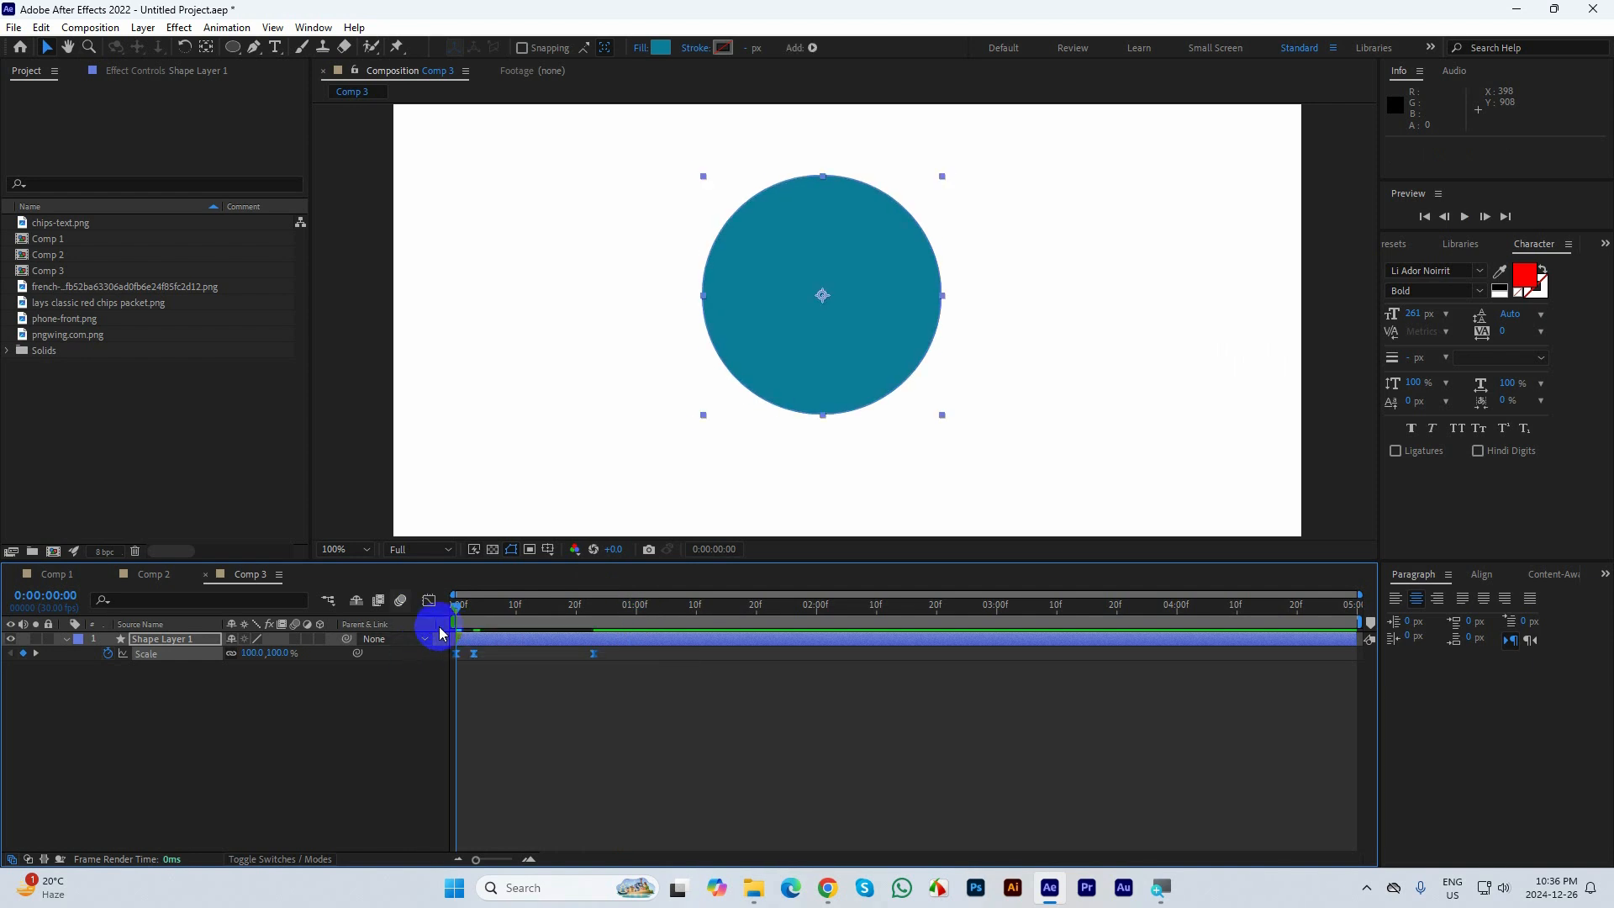
key(space)
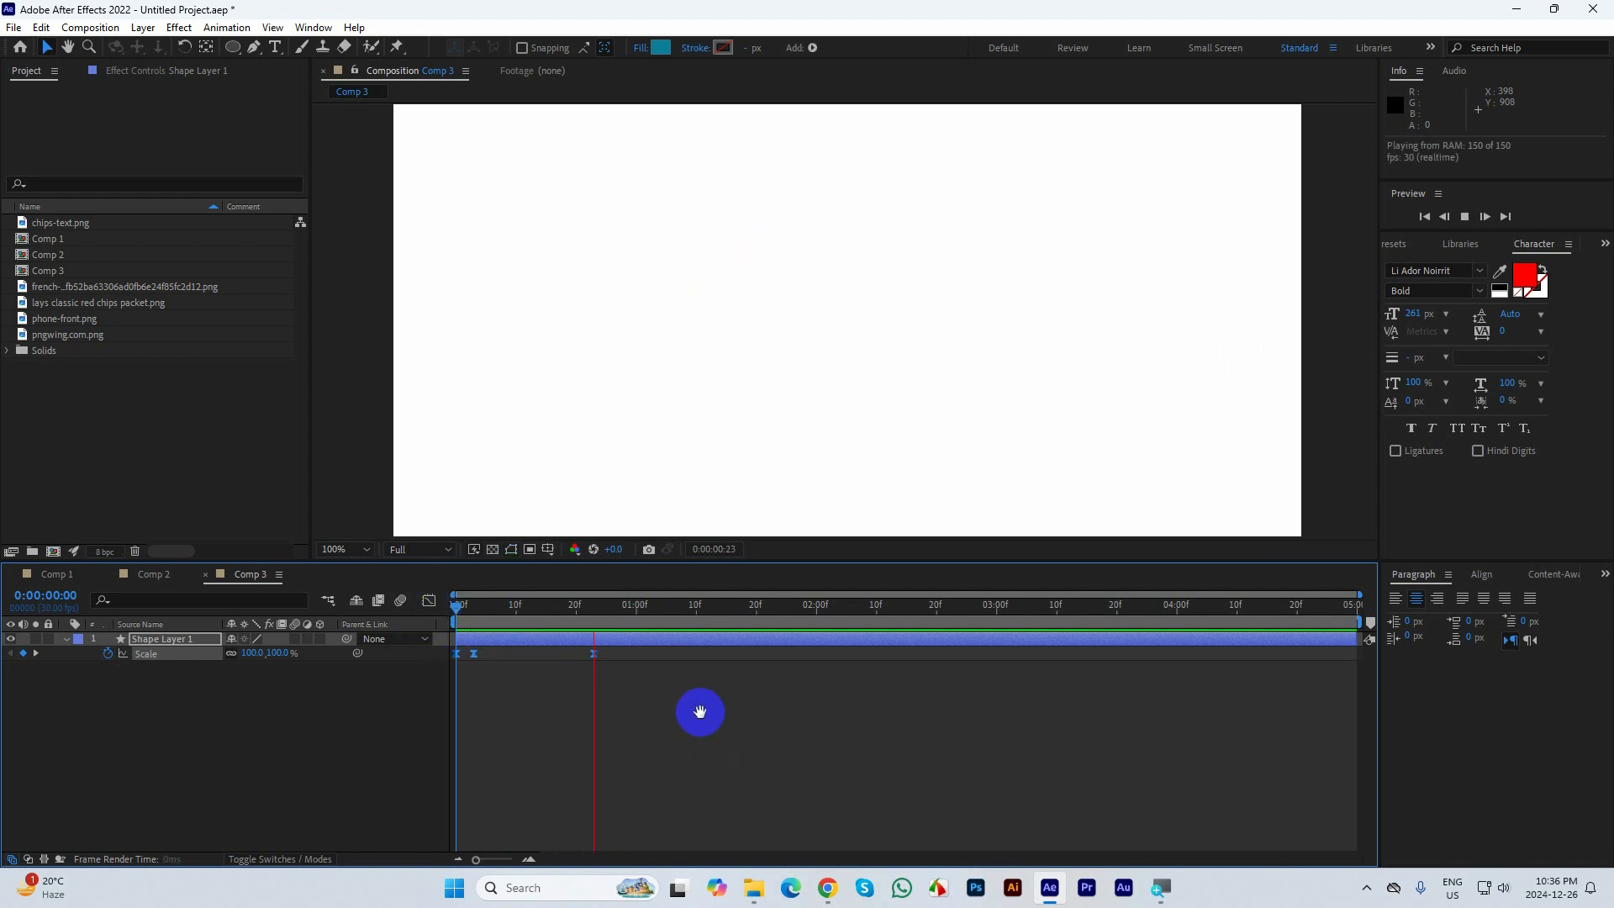
key(space)
click(553, 699)
key(space)
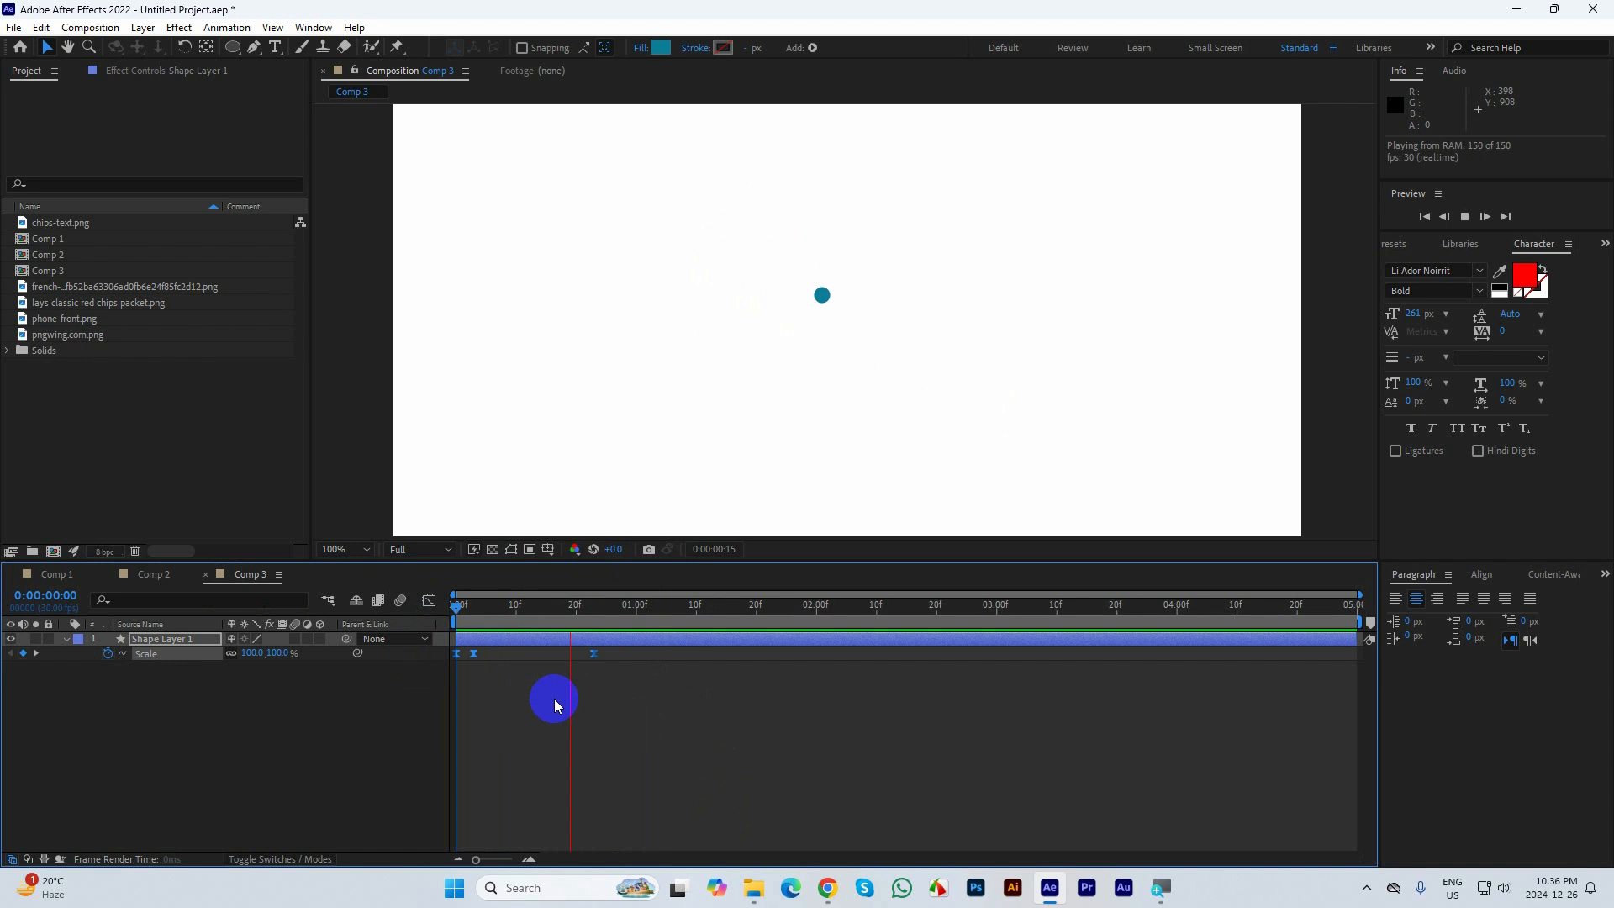
key(space)
click(624, 658)
key(space)
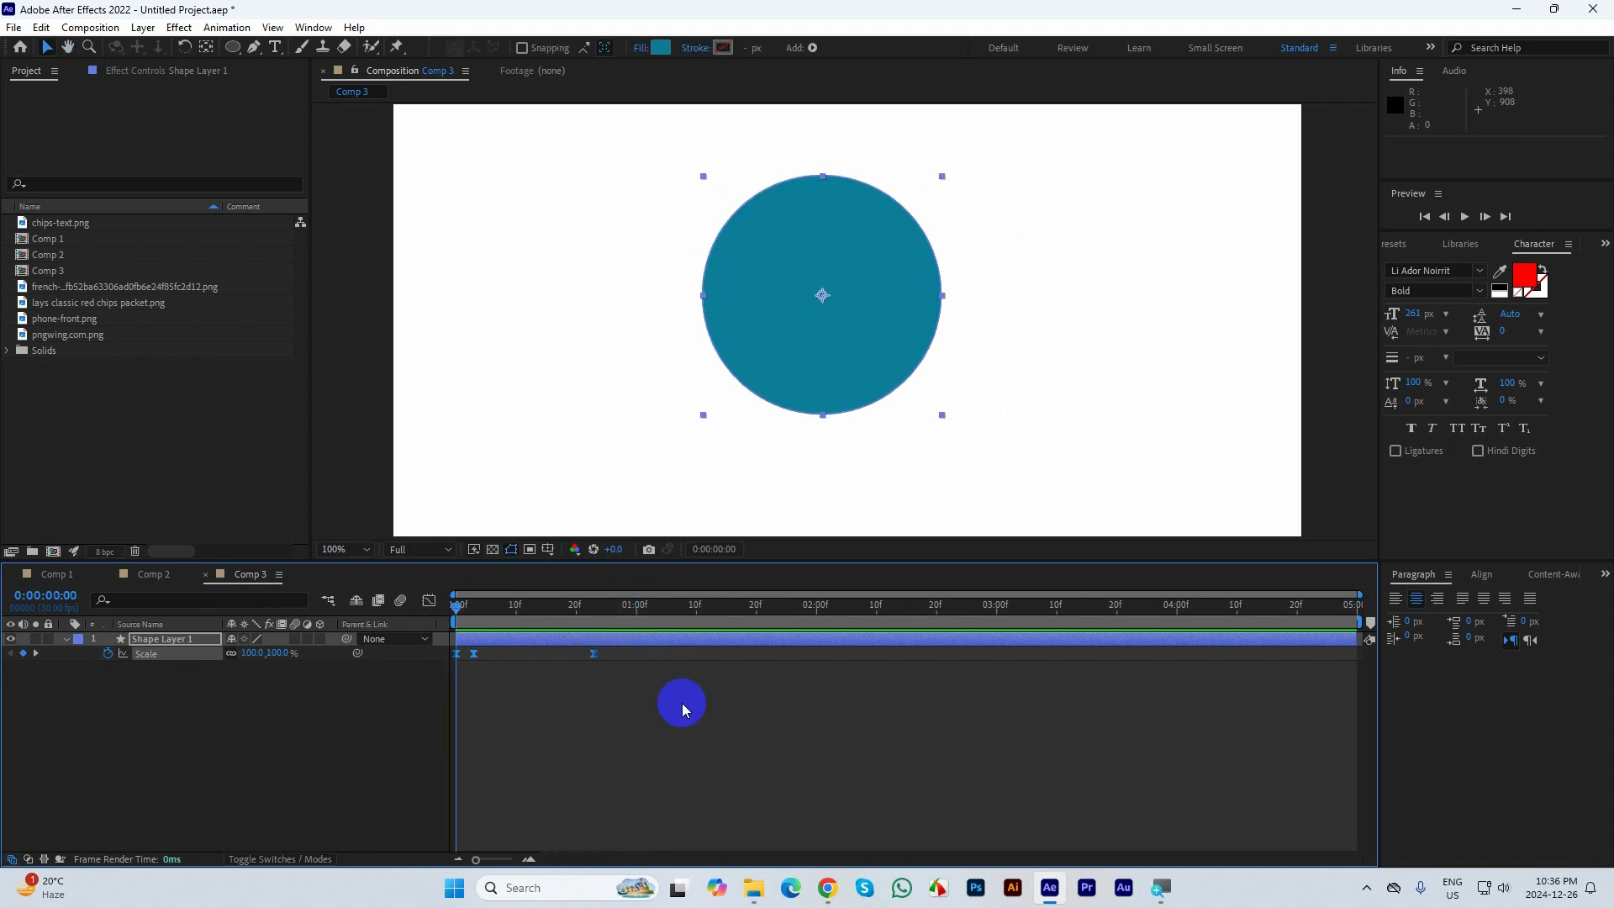
Collapse Shape Layer 1's properties and add pngwing.com.png to Comp 3 beneath it
click(99, 658)
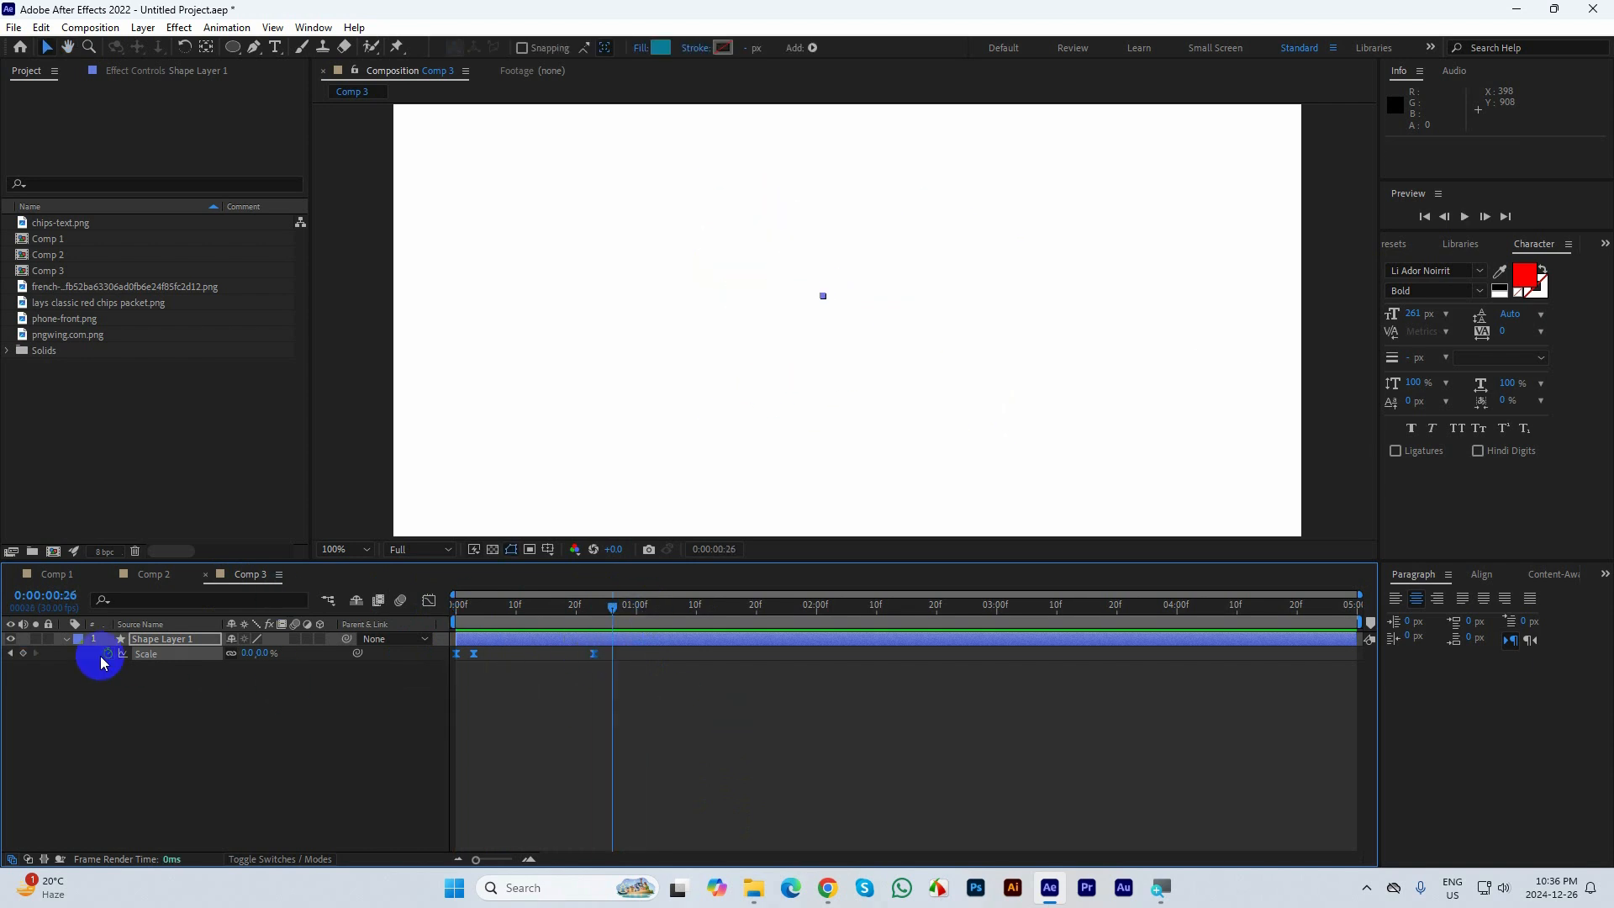
click(67, 638)
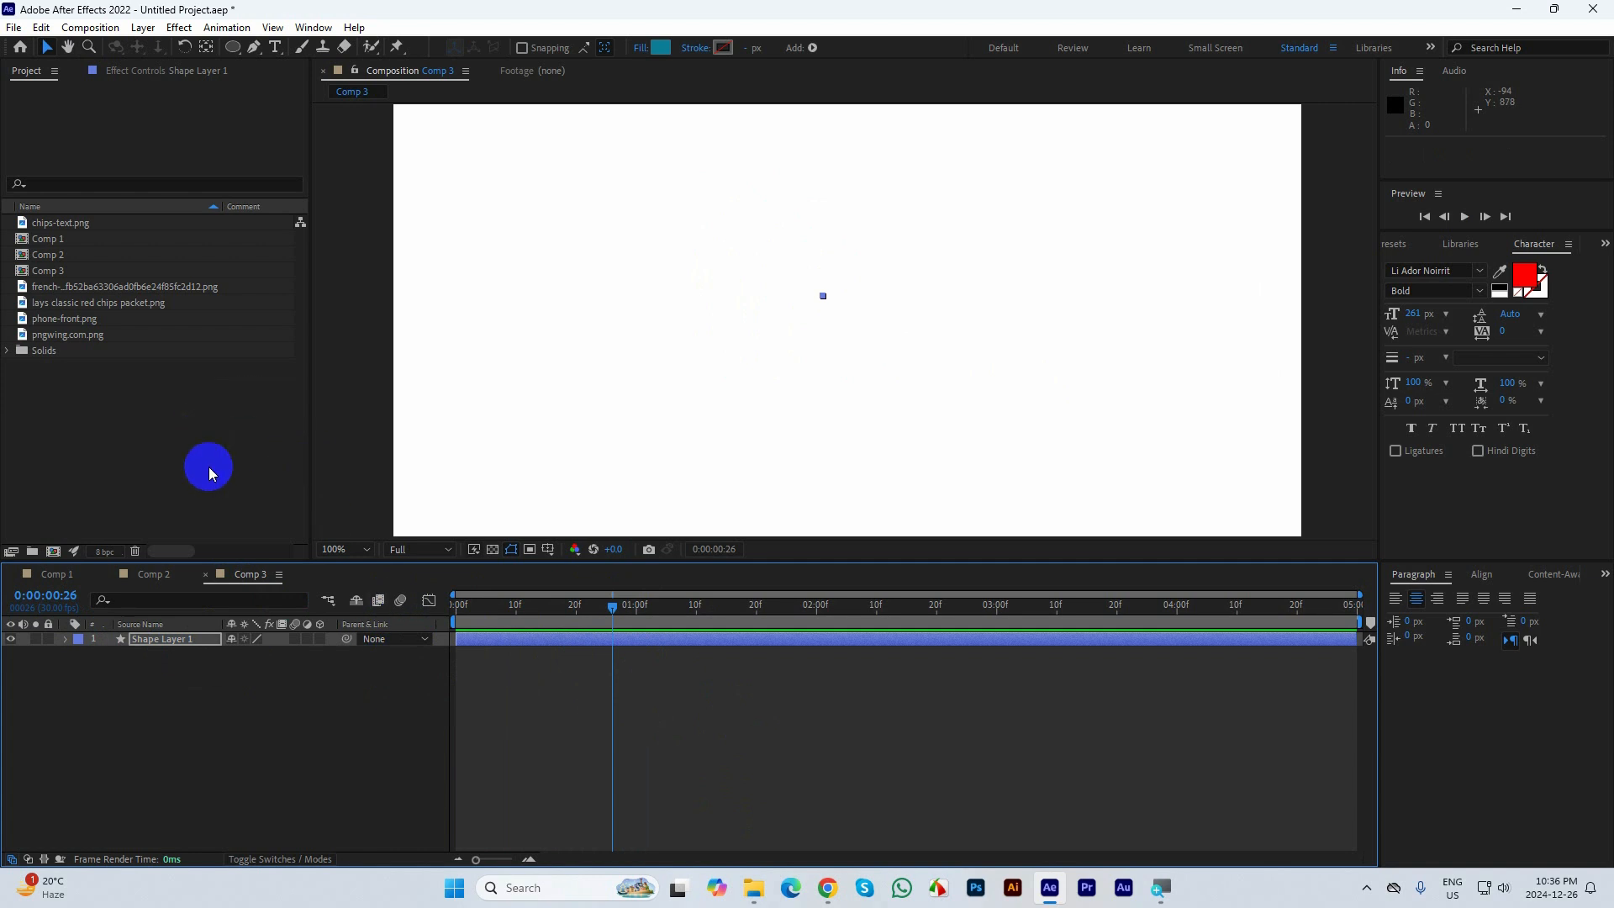
click(48, 336)
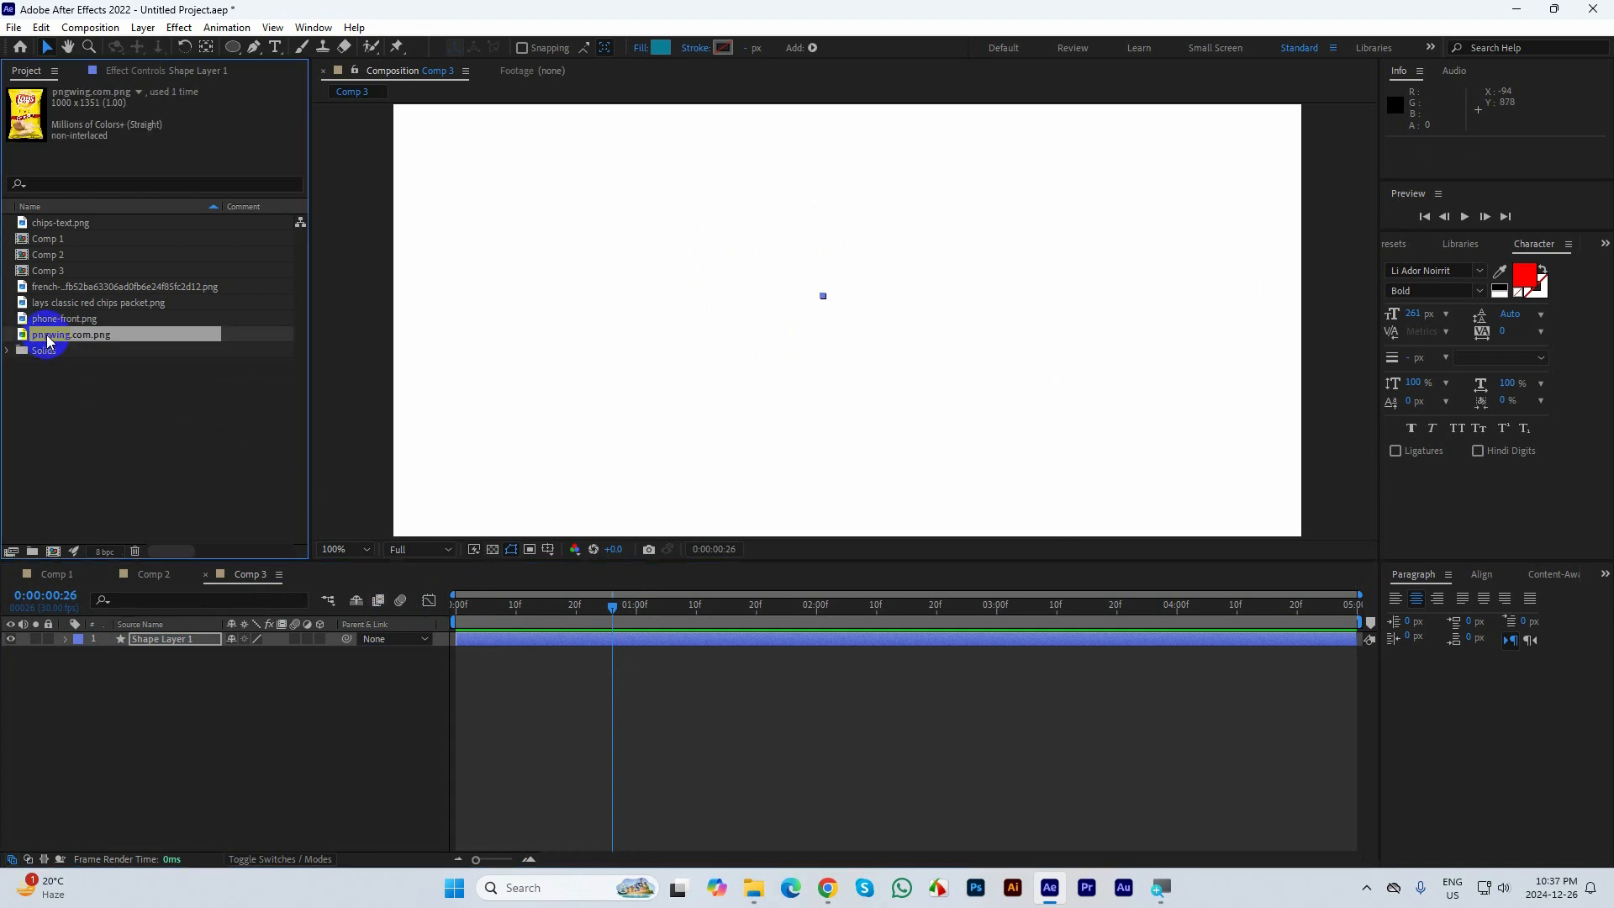
drag(47, 340, 175, 645)
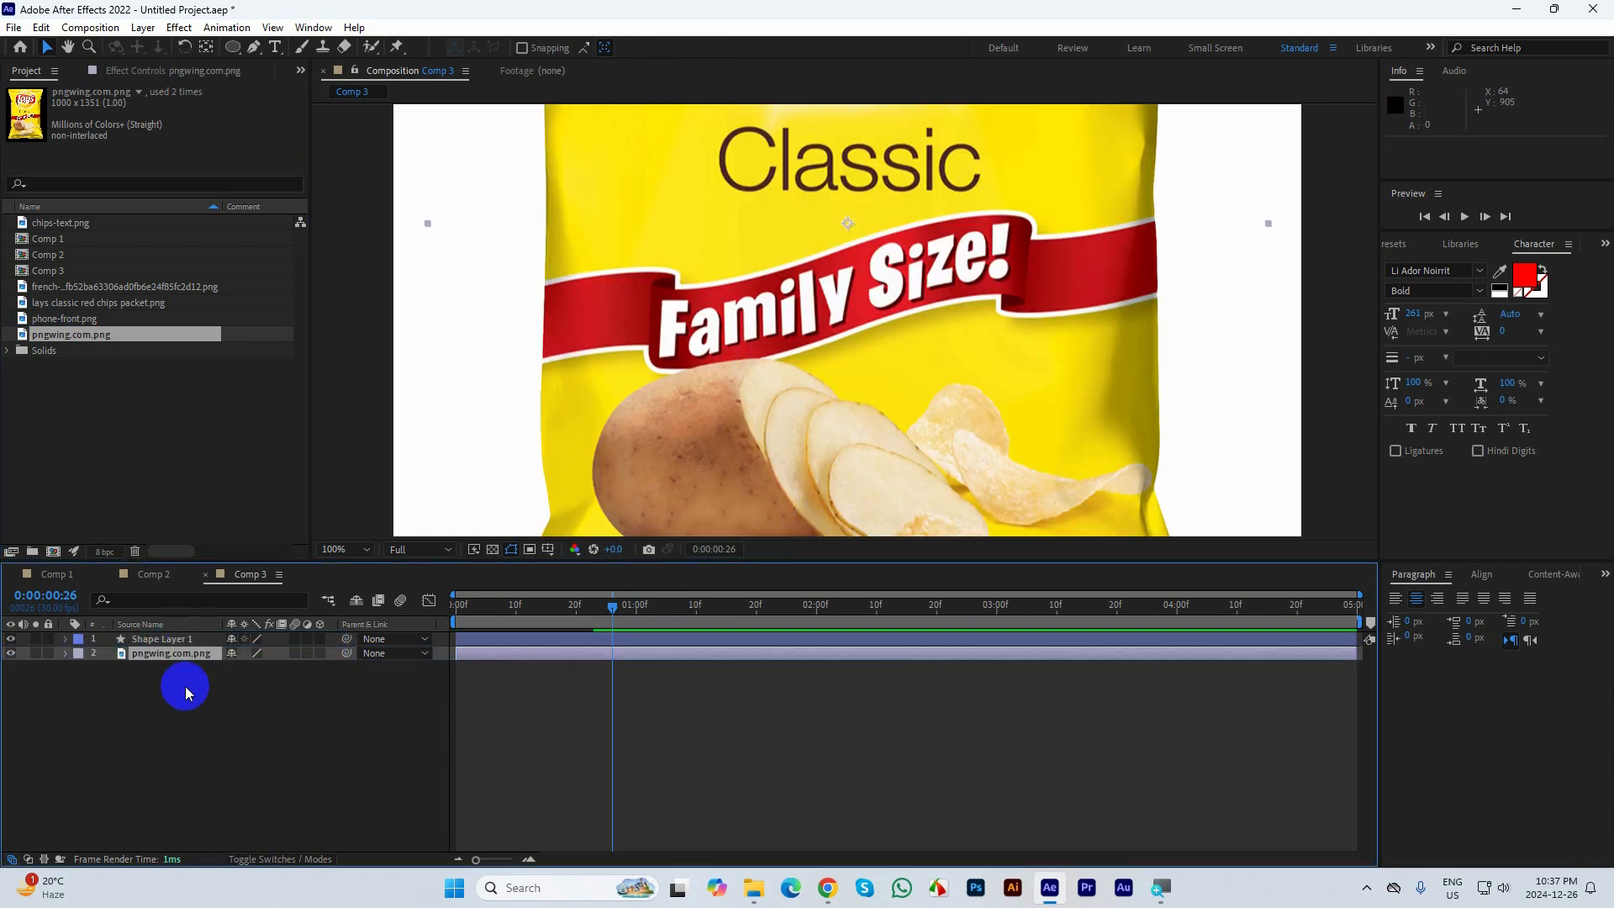
Scale the chips packet to 45% and position it near the composition's centre at about 536, 608
key(s)
drag(247, 666, 209, 680)
scroll(837, 355, down, 2)
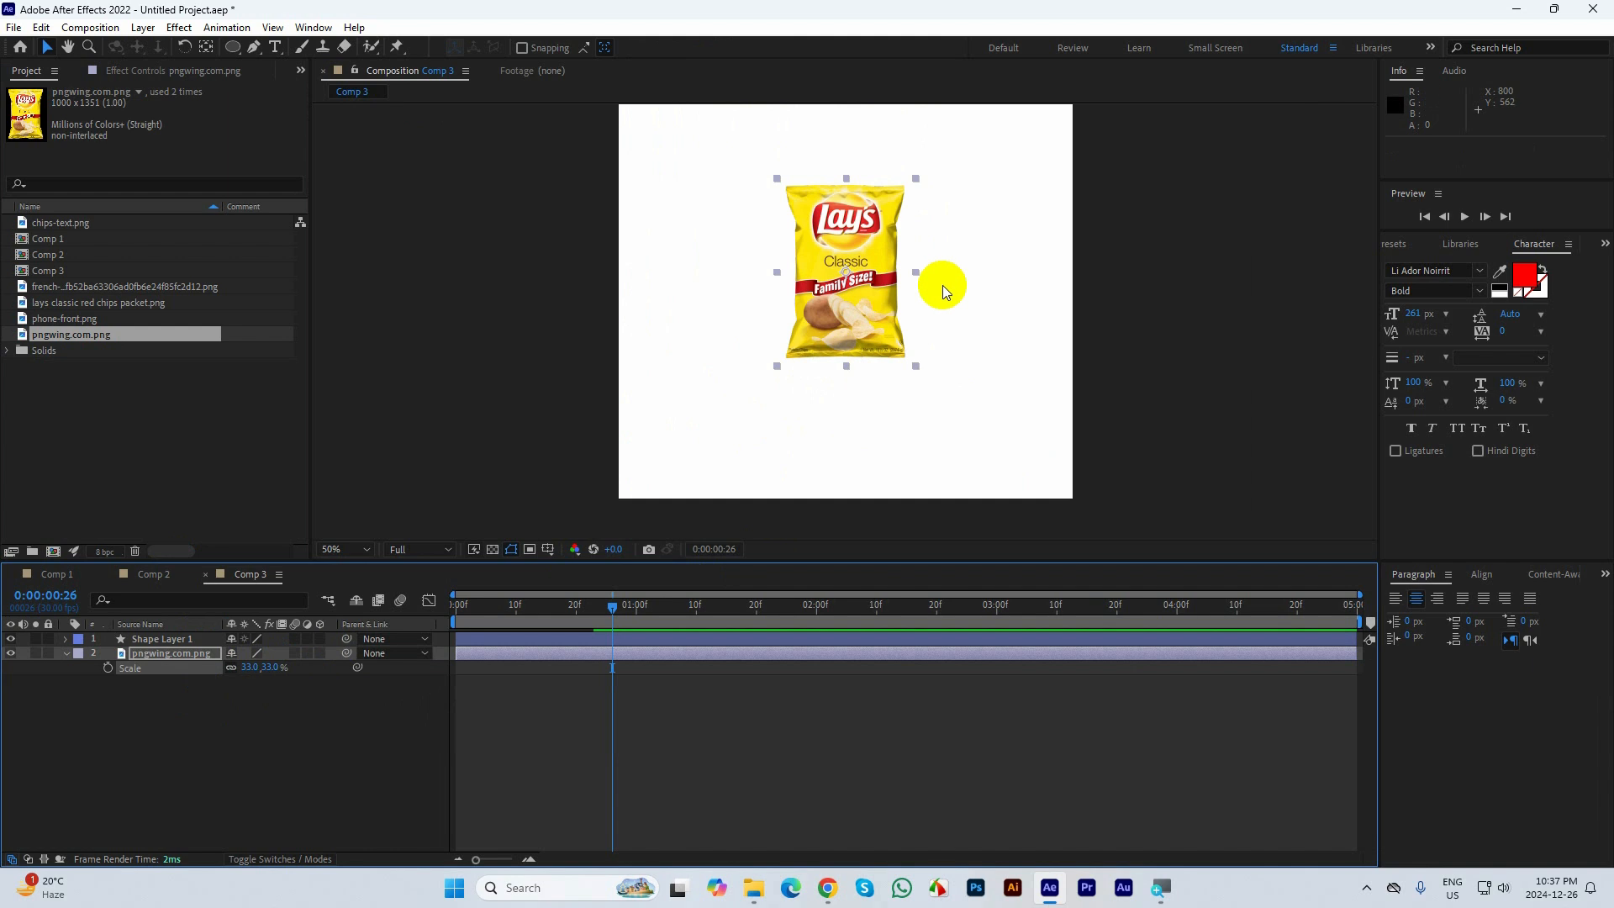
click(249, 668)
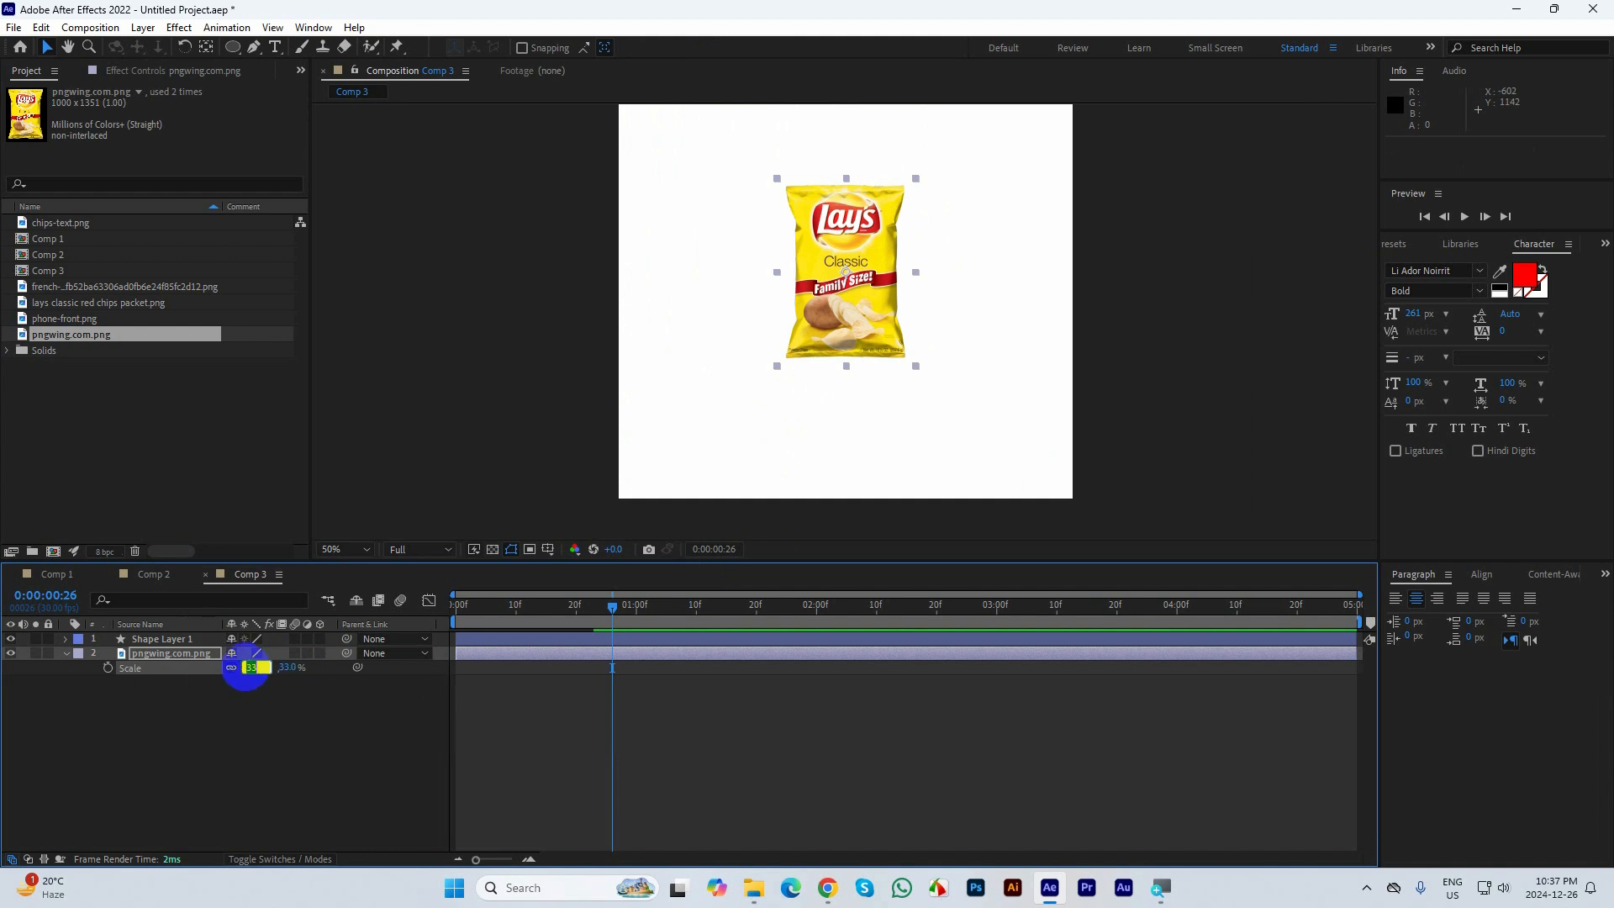
text(0)
key(Return)
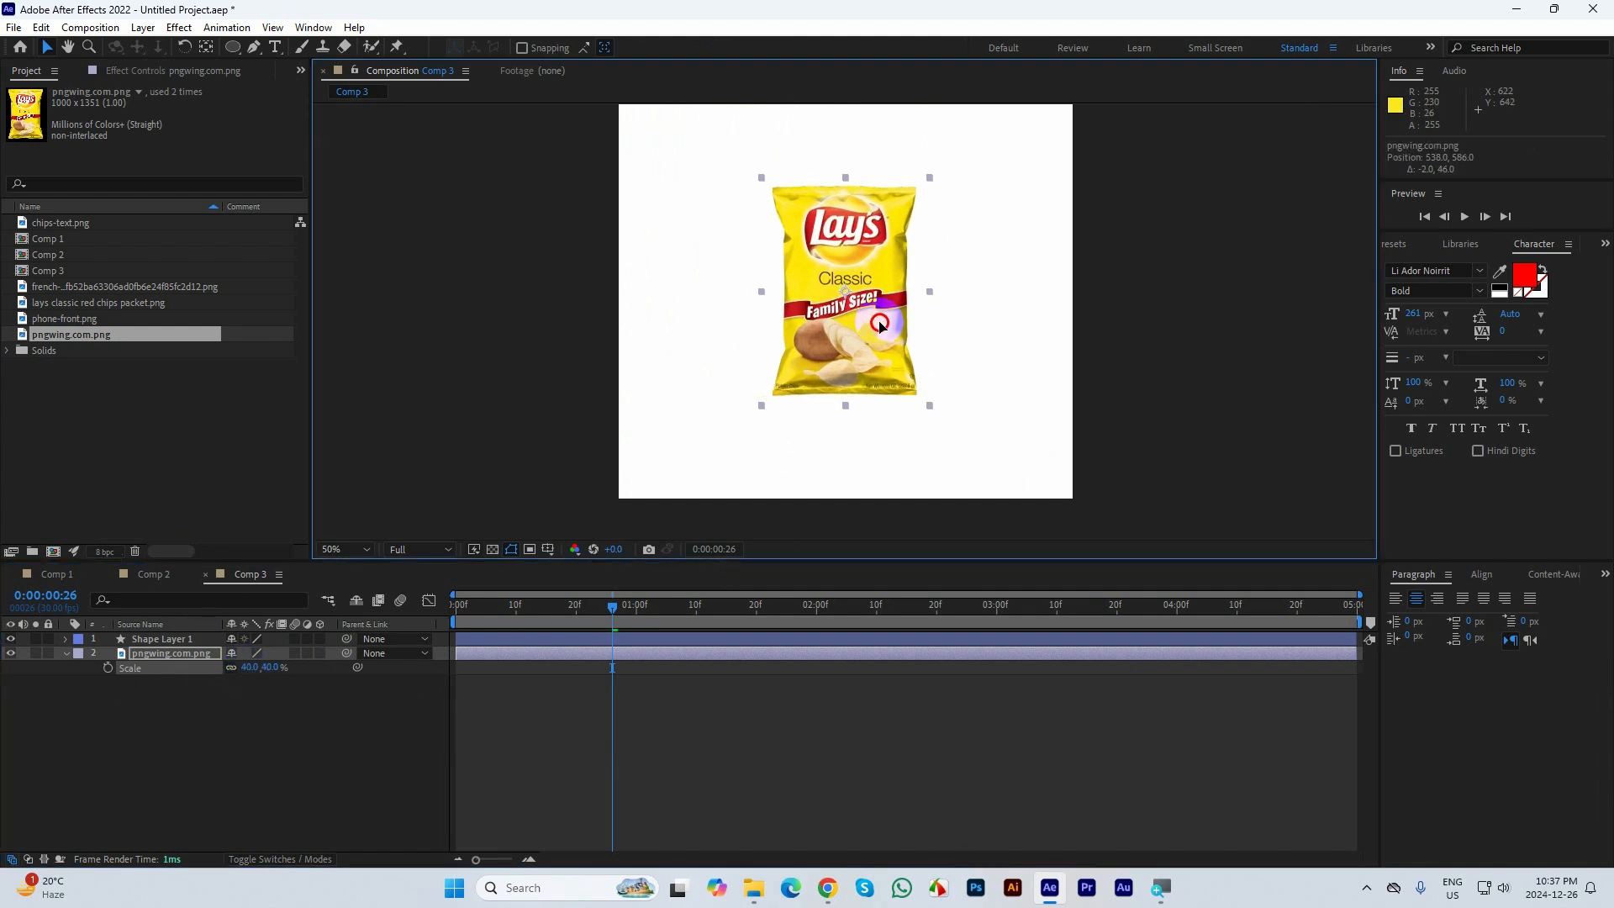
drag(821, 309, 805, 400)
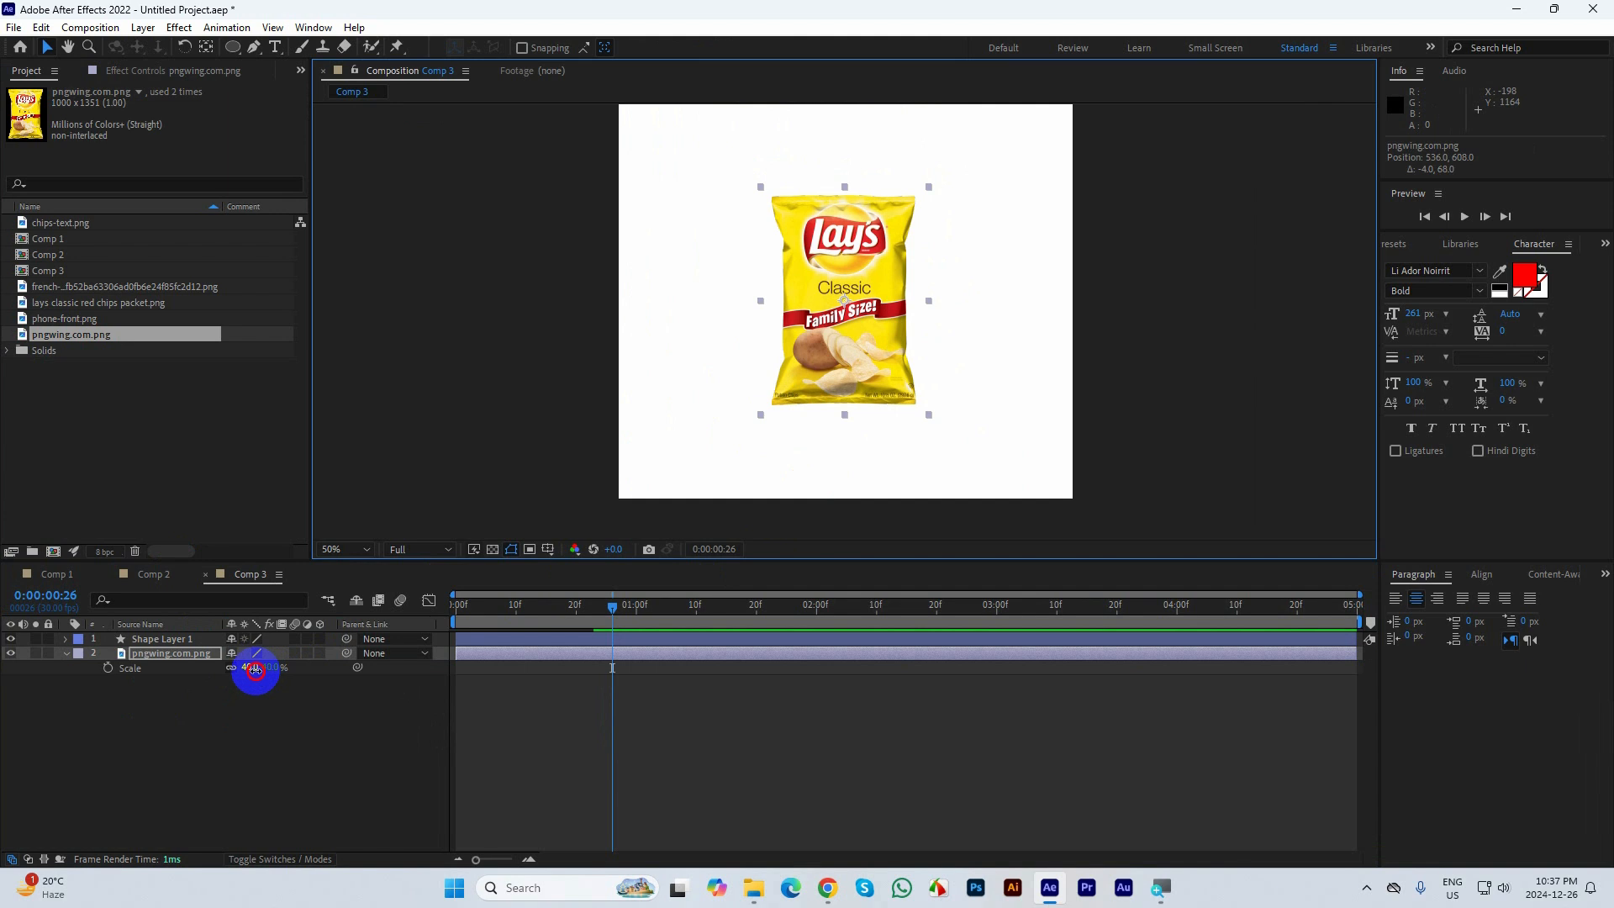
click(252, 667)
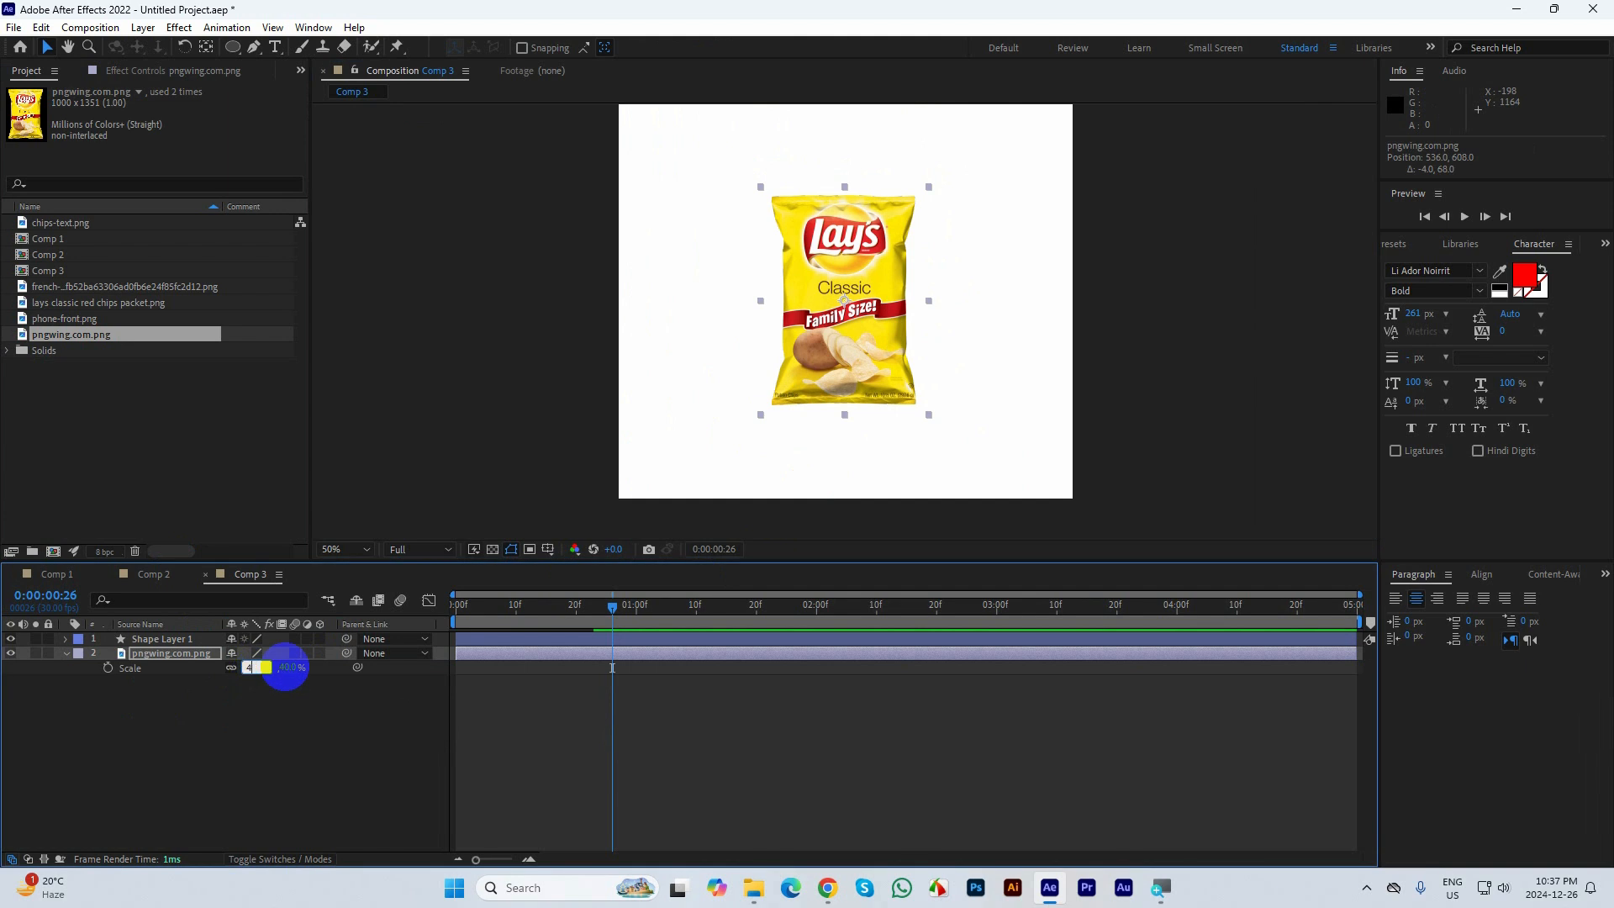
text(45)
key(Return)
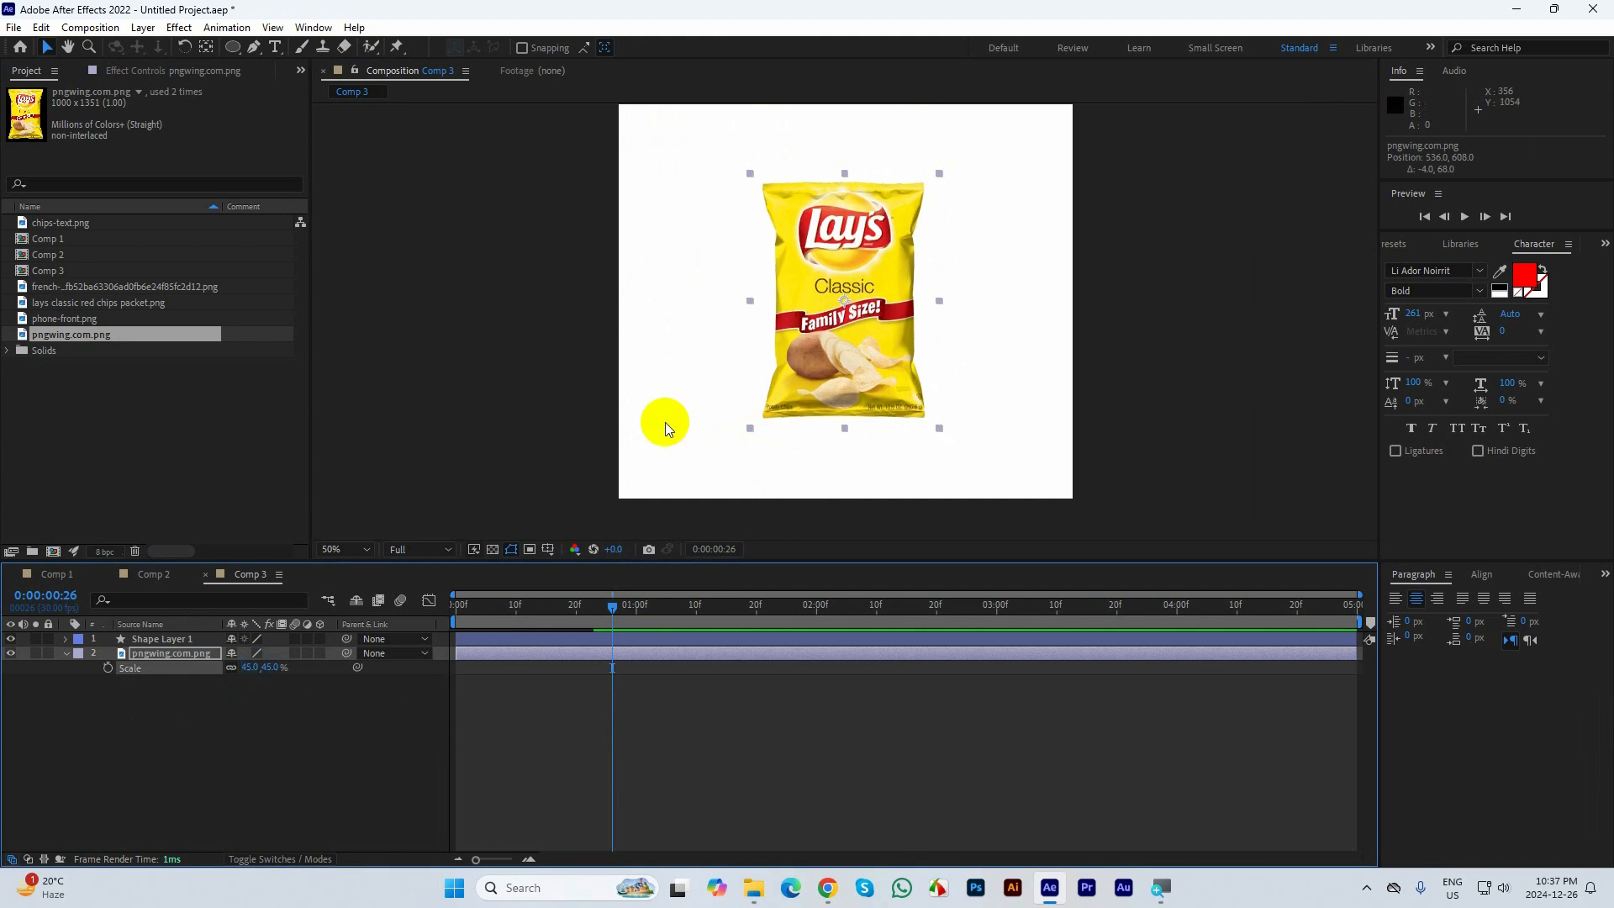
Move the chips packet's anchor point to its lower-right corner with the Pan Behind tool, and return to the Selection tool
click(205, 48)
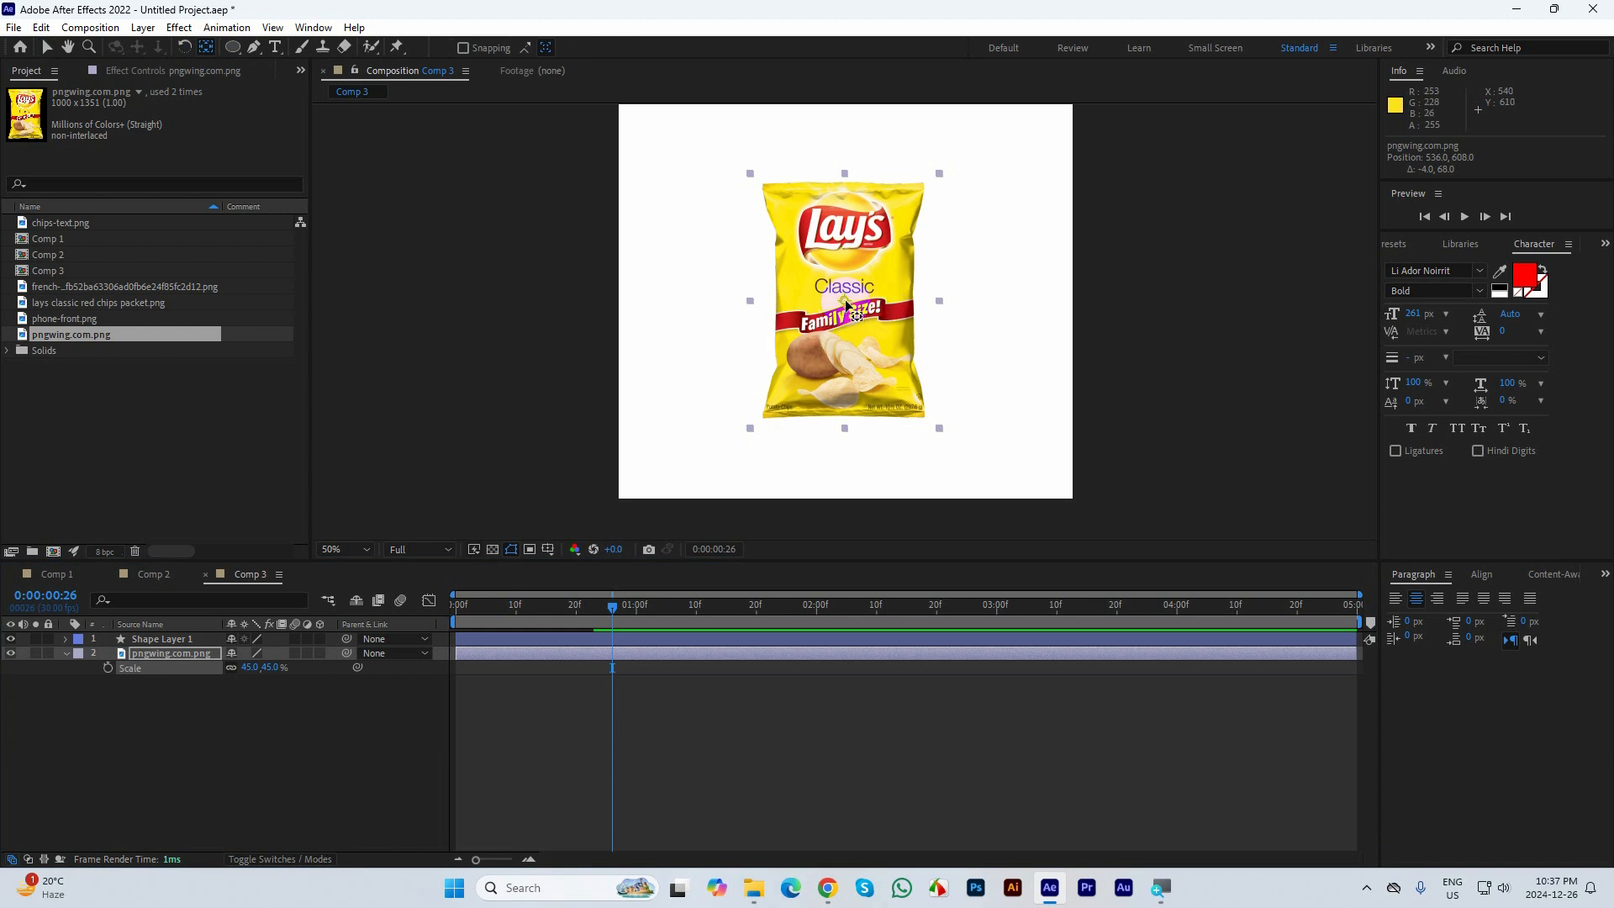
drag(846, 304, 927, 421)
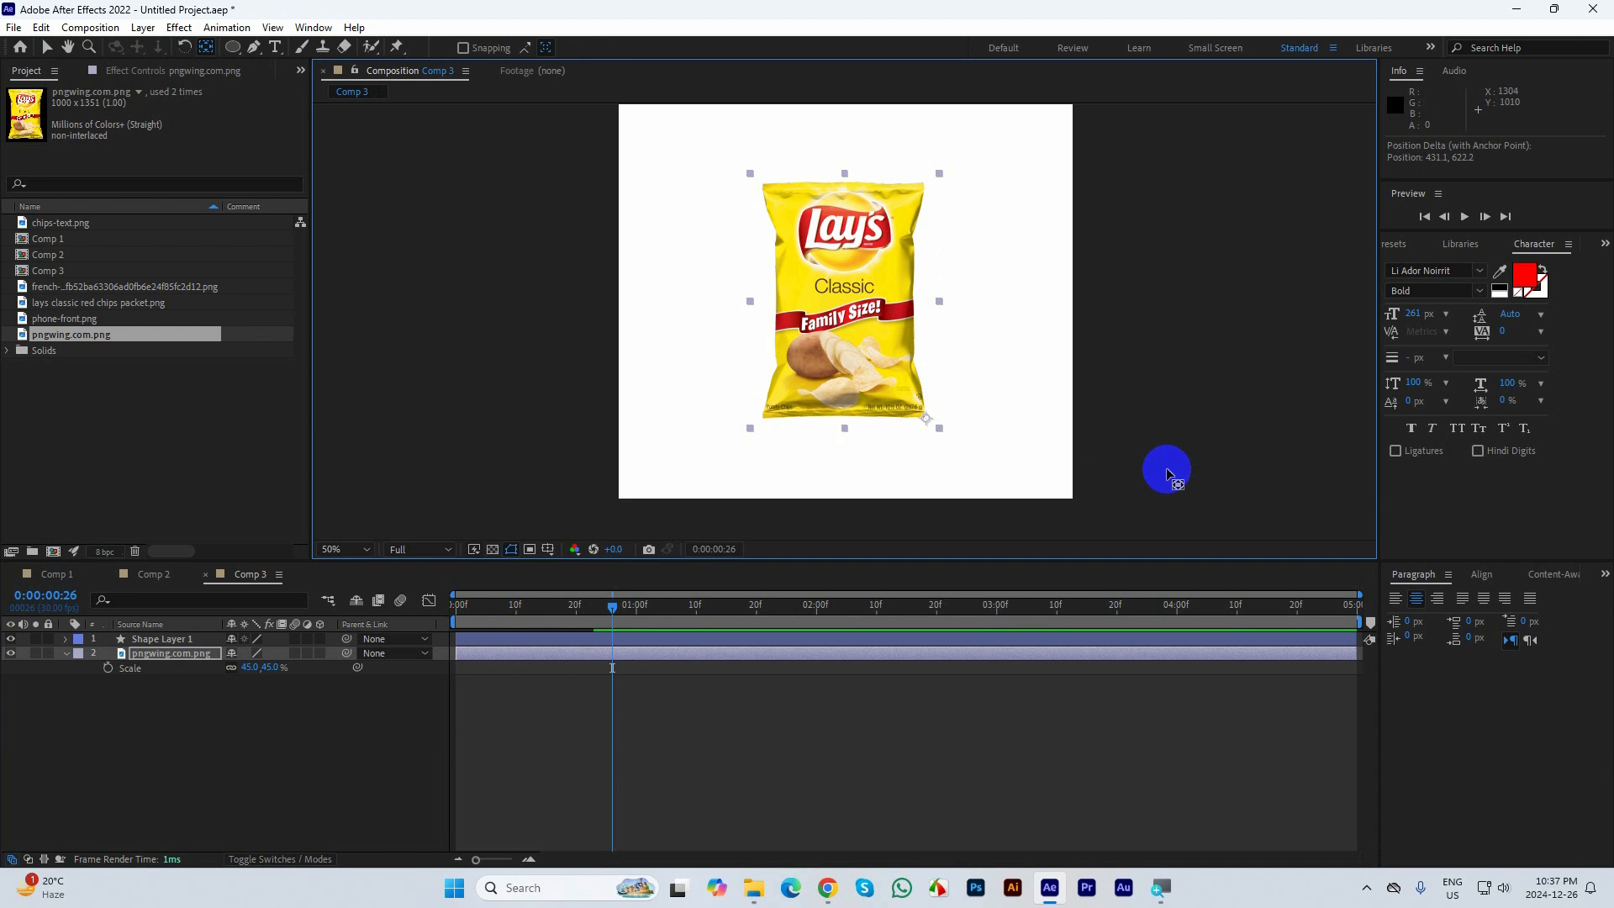
click(44, 49)
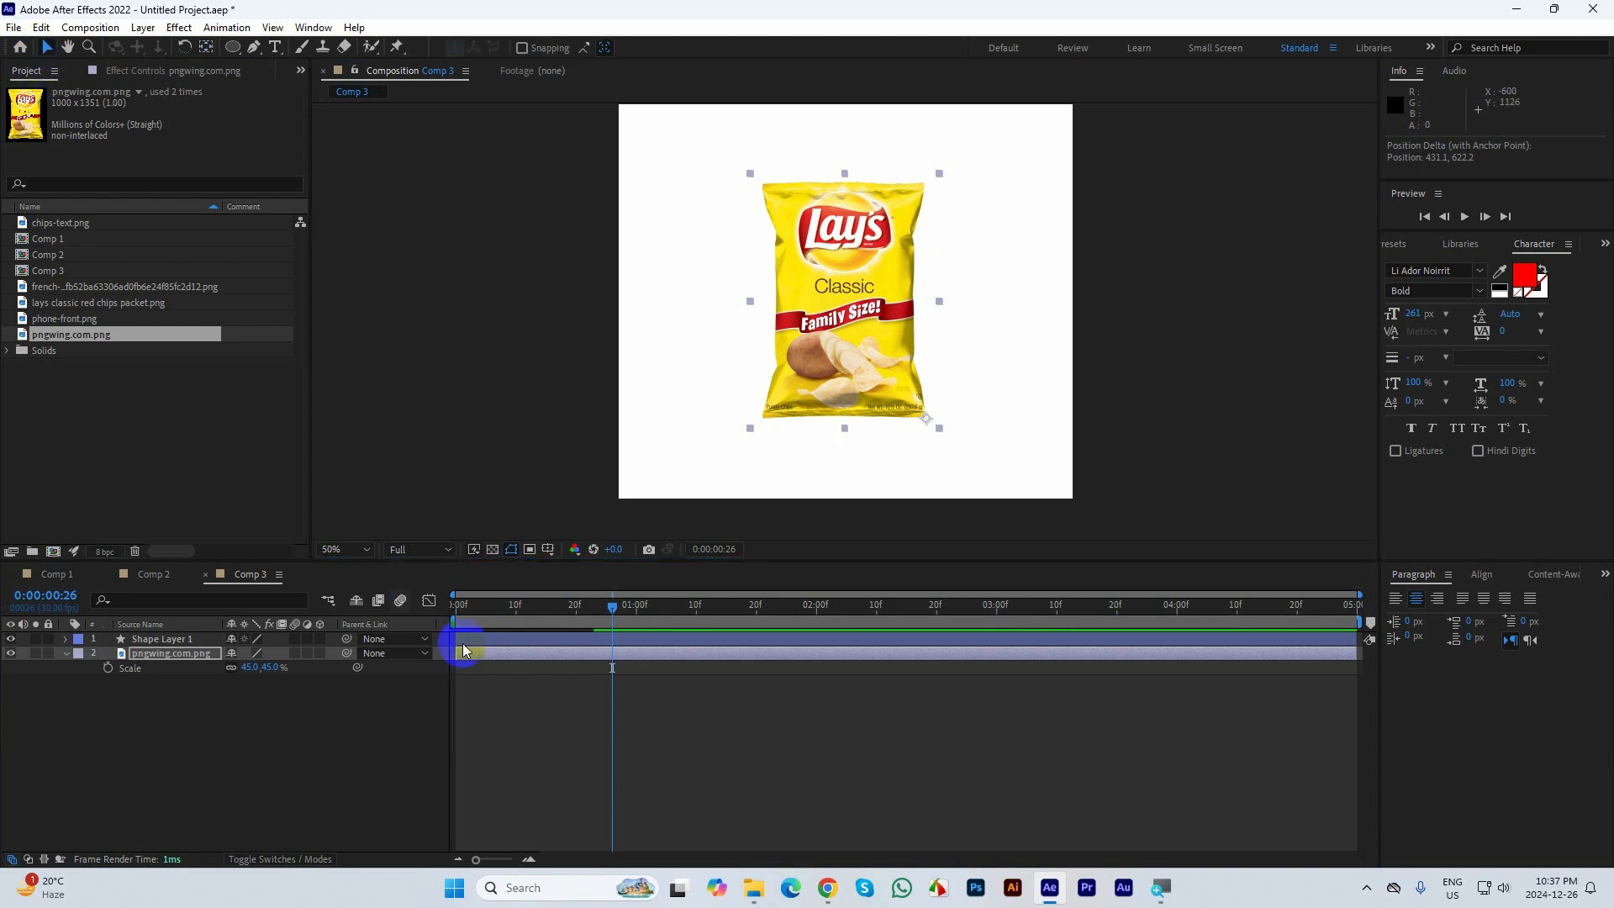
Return the playhead to the first frame and hide Shape Layer 1
key(Home)
click(363, 601)
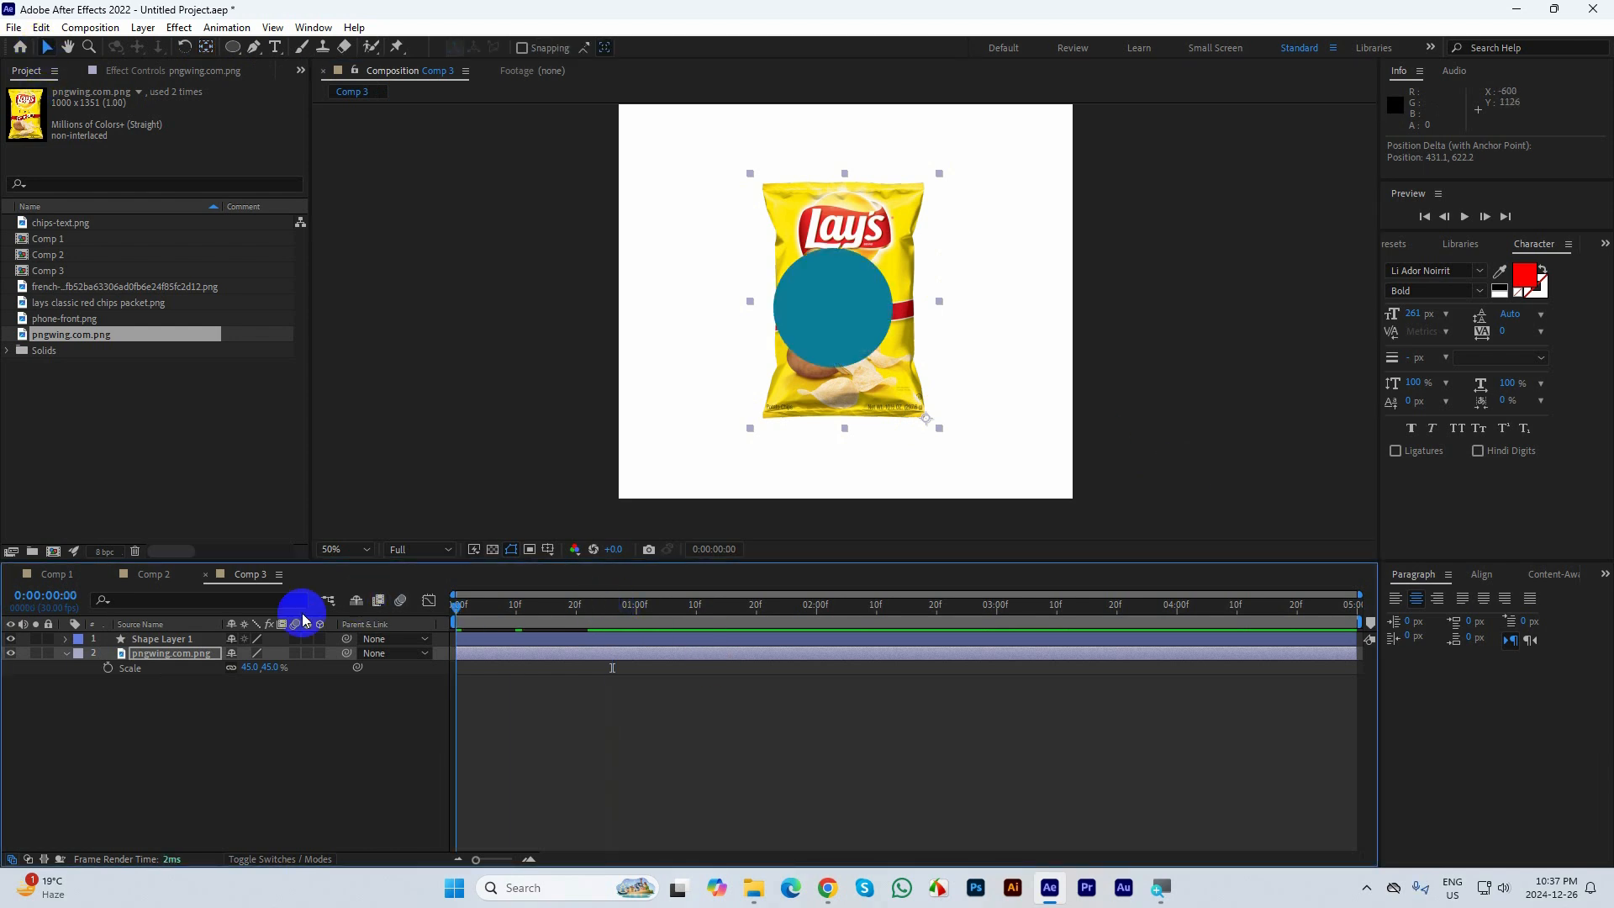
click(140, 639)
click(11, 639)
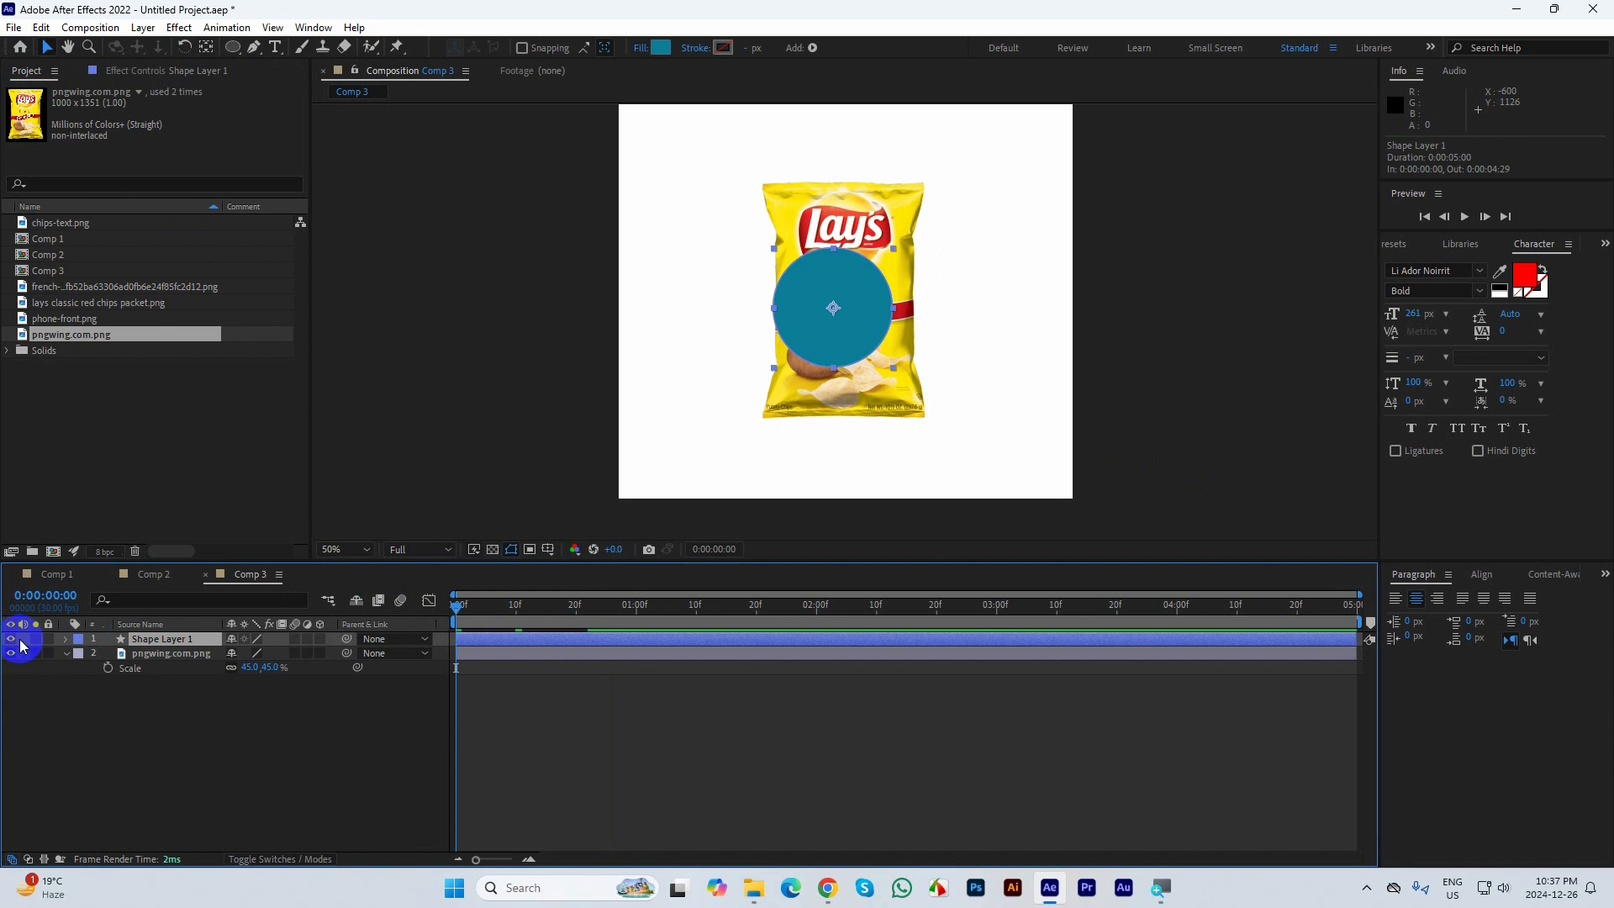
Reveal the chips packet's Position and Rotation properties and add a Position keyframe at the first frame
click(143, 656)
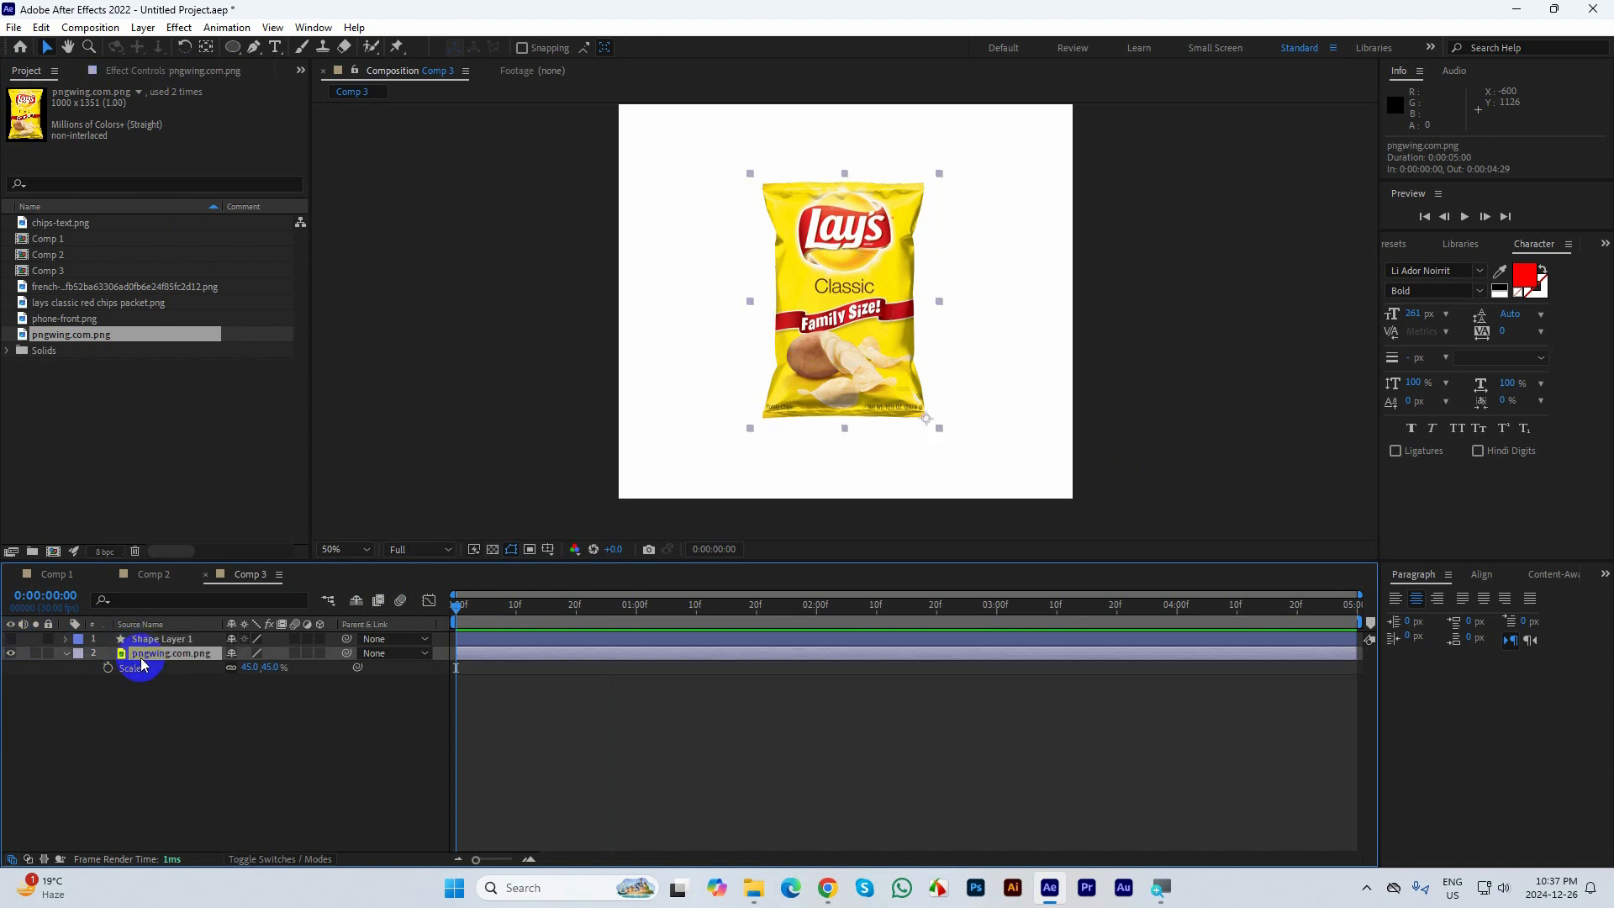
key(p)
key(shift+r)
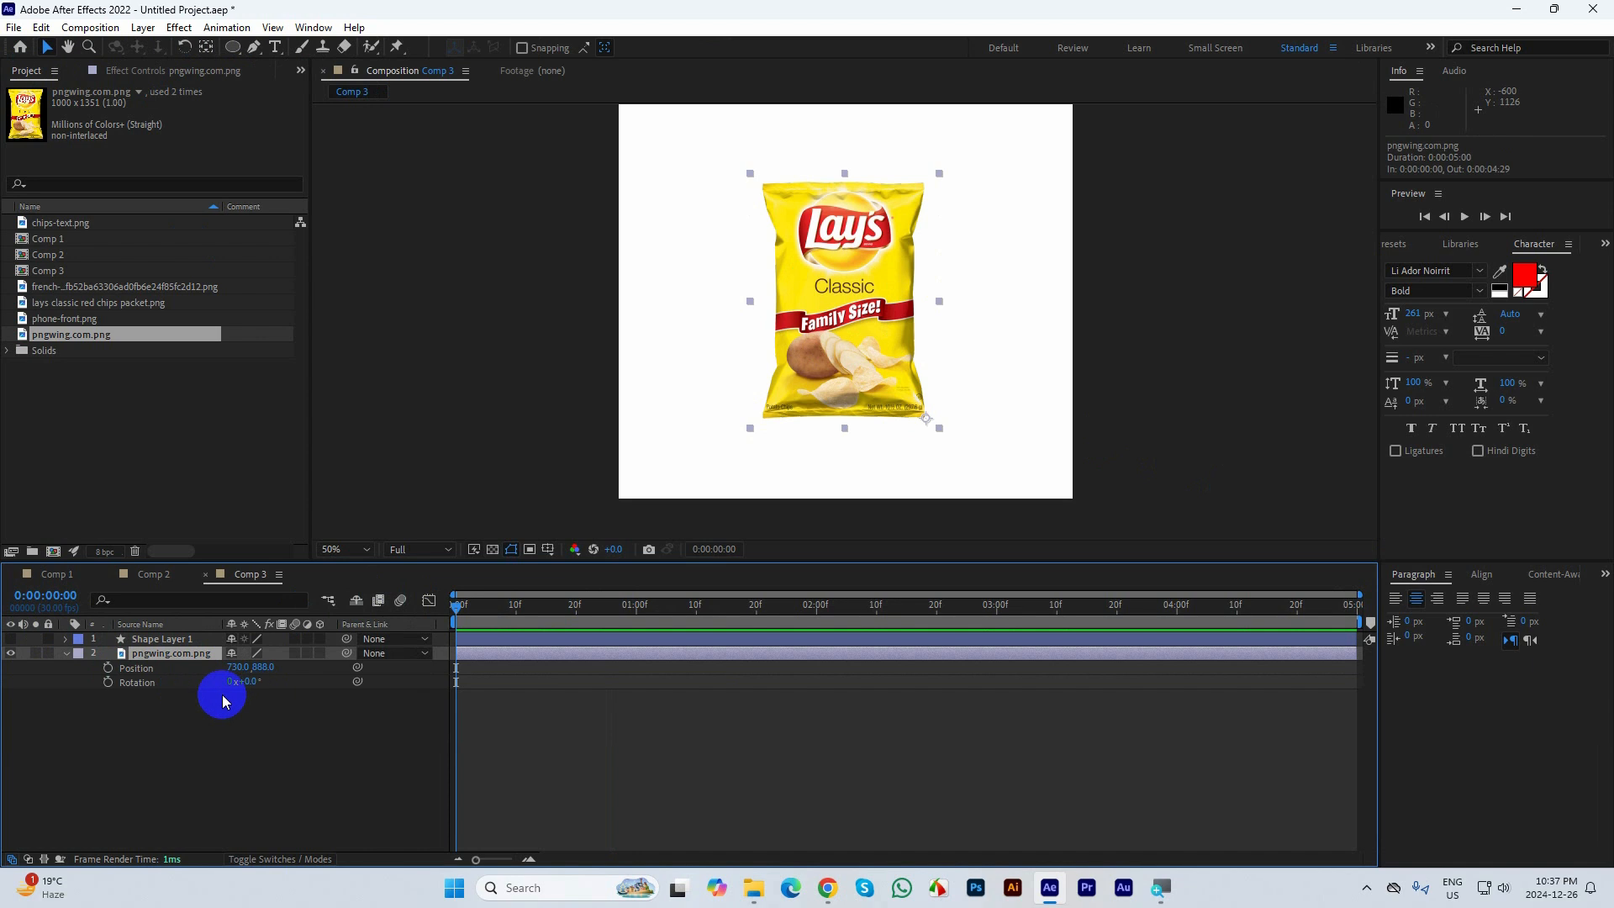
click(108, 668)
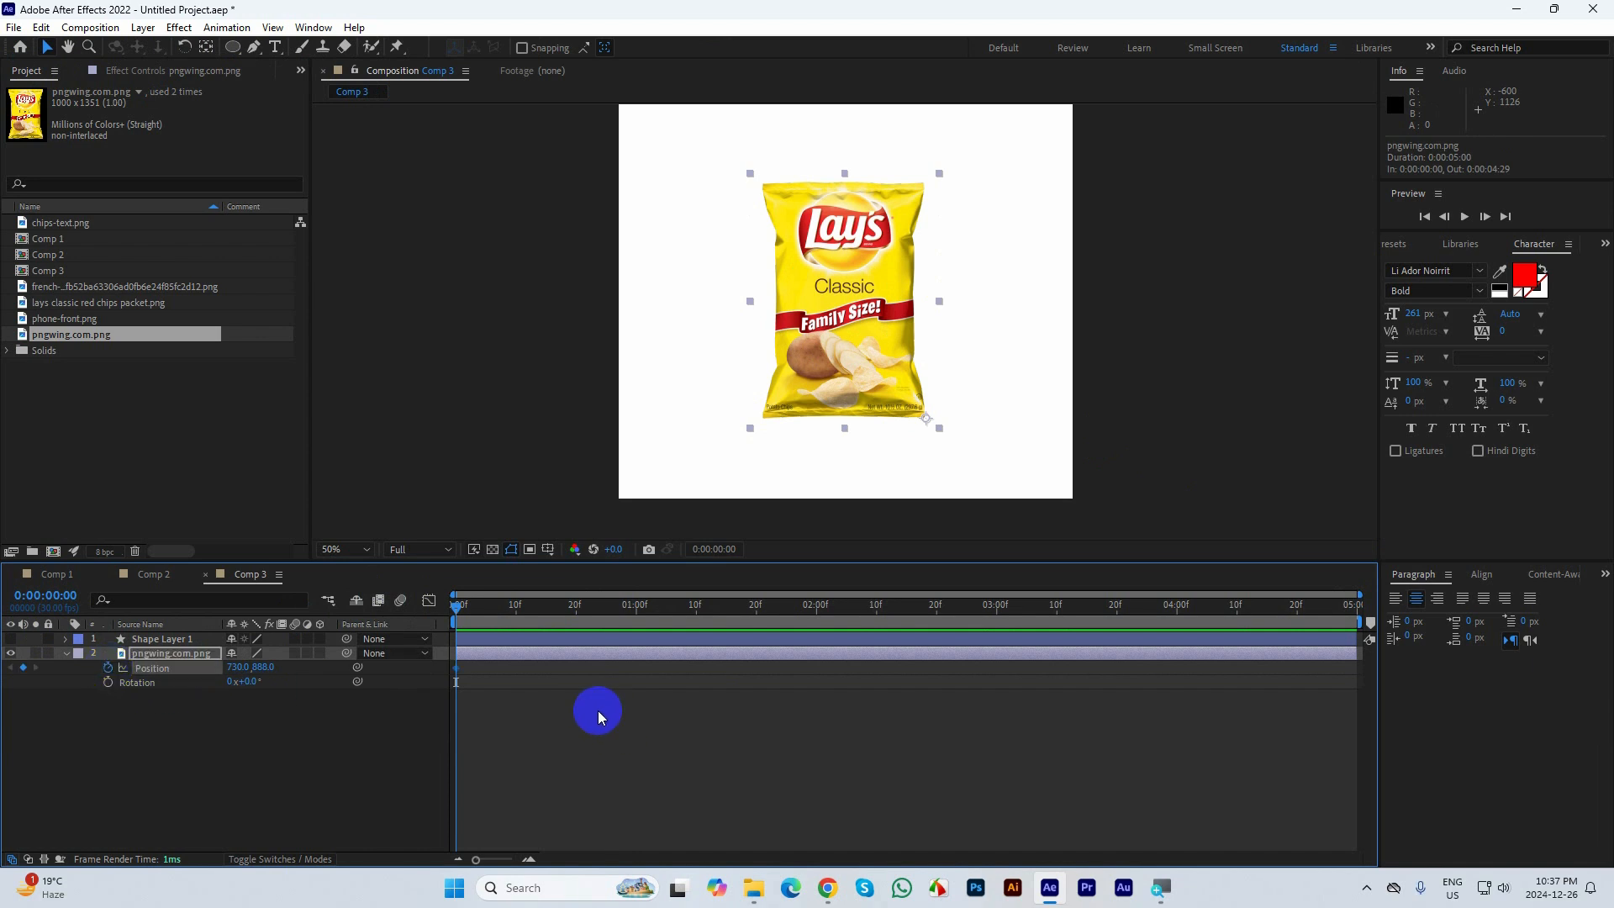
At 0:00:00:03, move the chips packet slightly to the right, to position 758, 888
key(shift+Page_Down)
key(shift+Page_Down)
key(shift+Page_Up)
key(shift+Page_Up)
key(Page_Down)
key(Page_Down)
key(Page_Down)
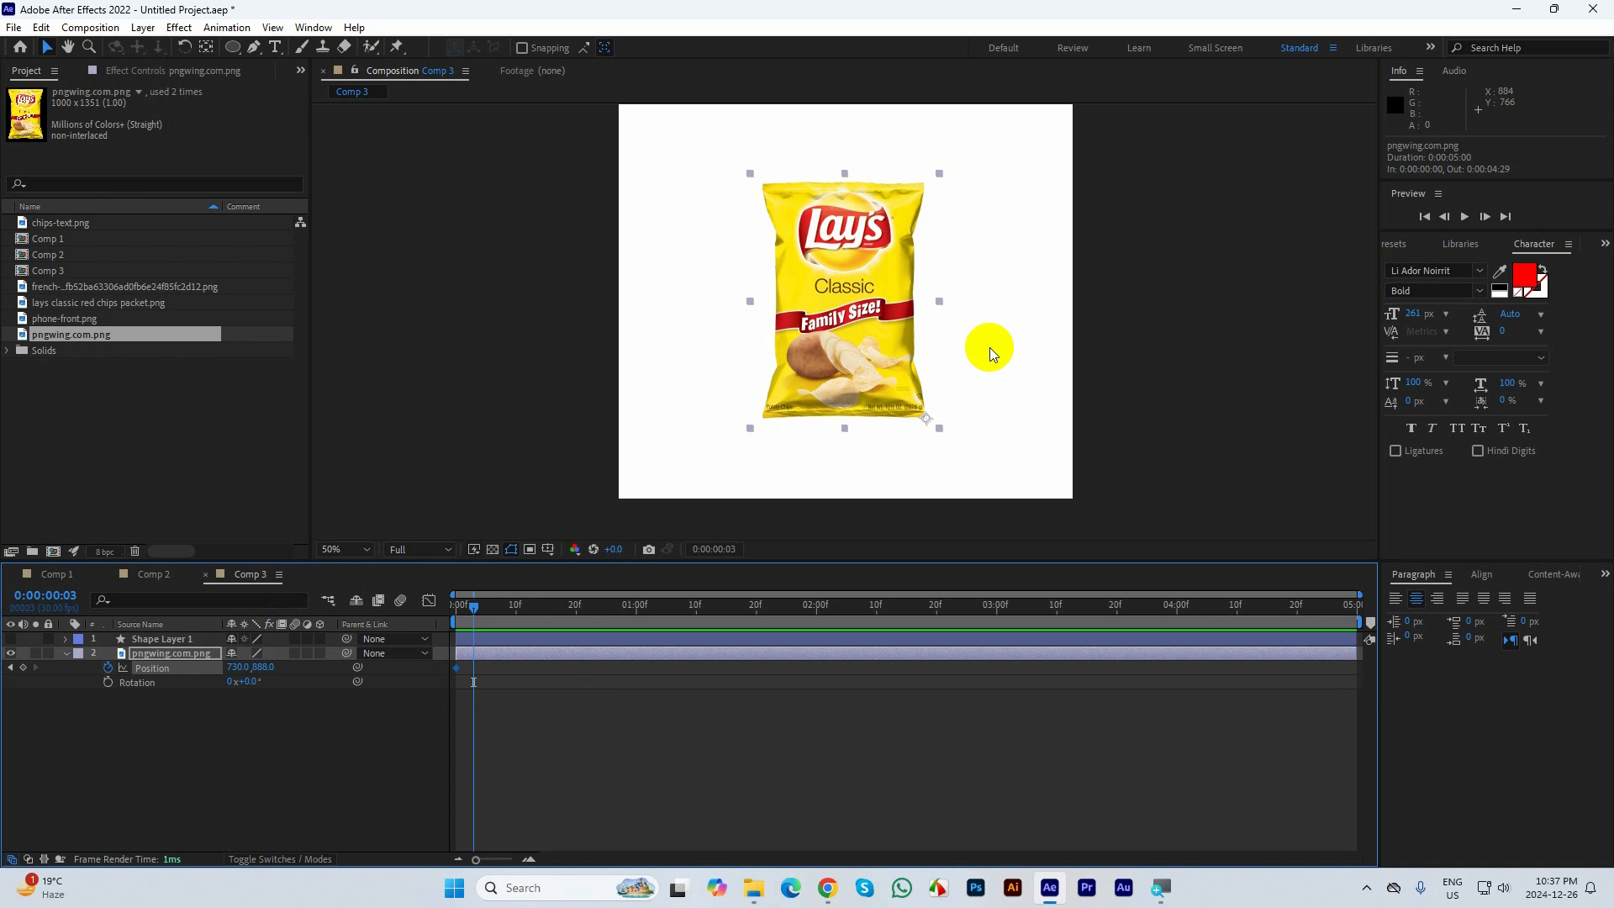
drag(858, 335, 870, 336)
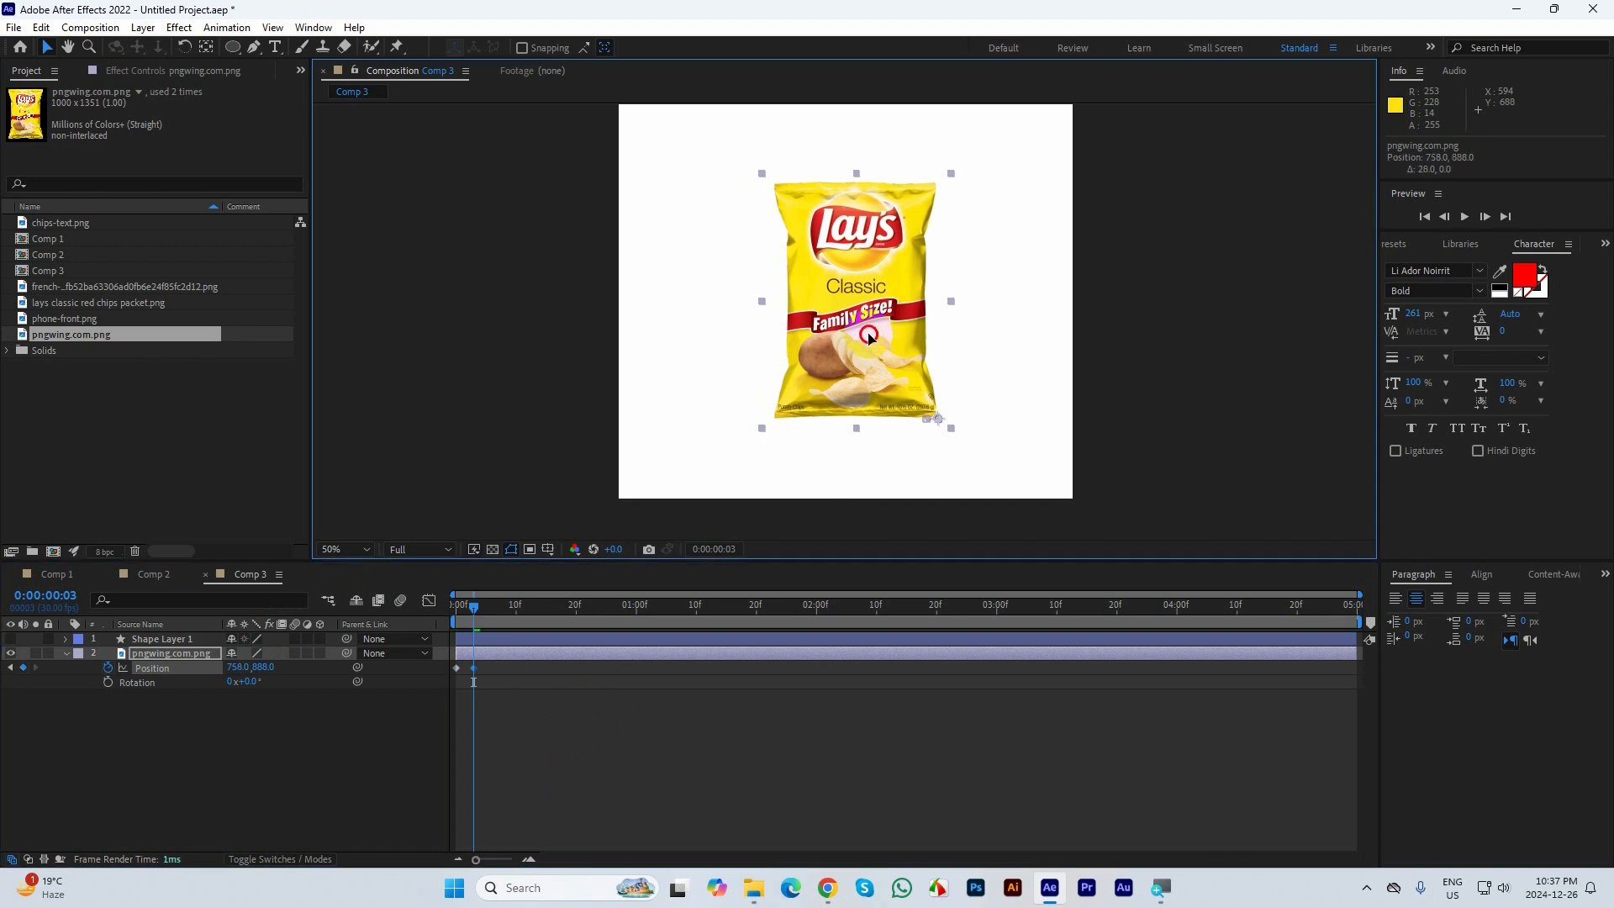
At 0:00:00:23, slide the chips packet horizontally past the composition's left edge to about -38, 888, and preview the movement
key(shift+Page_Down)
key(shift+Page_Down)
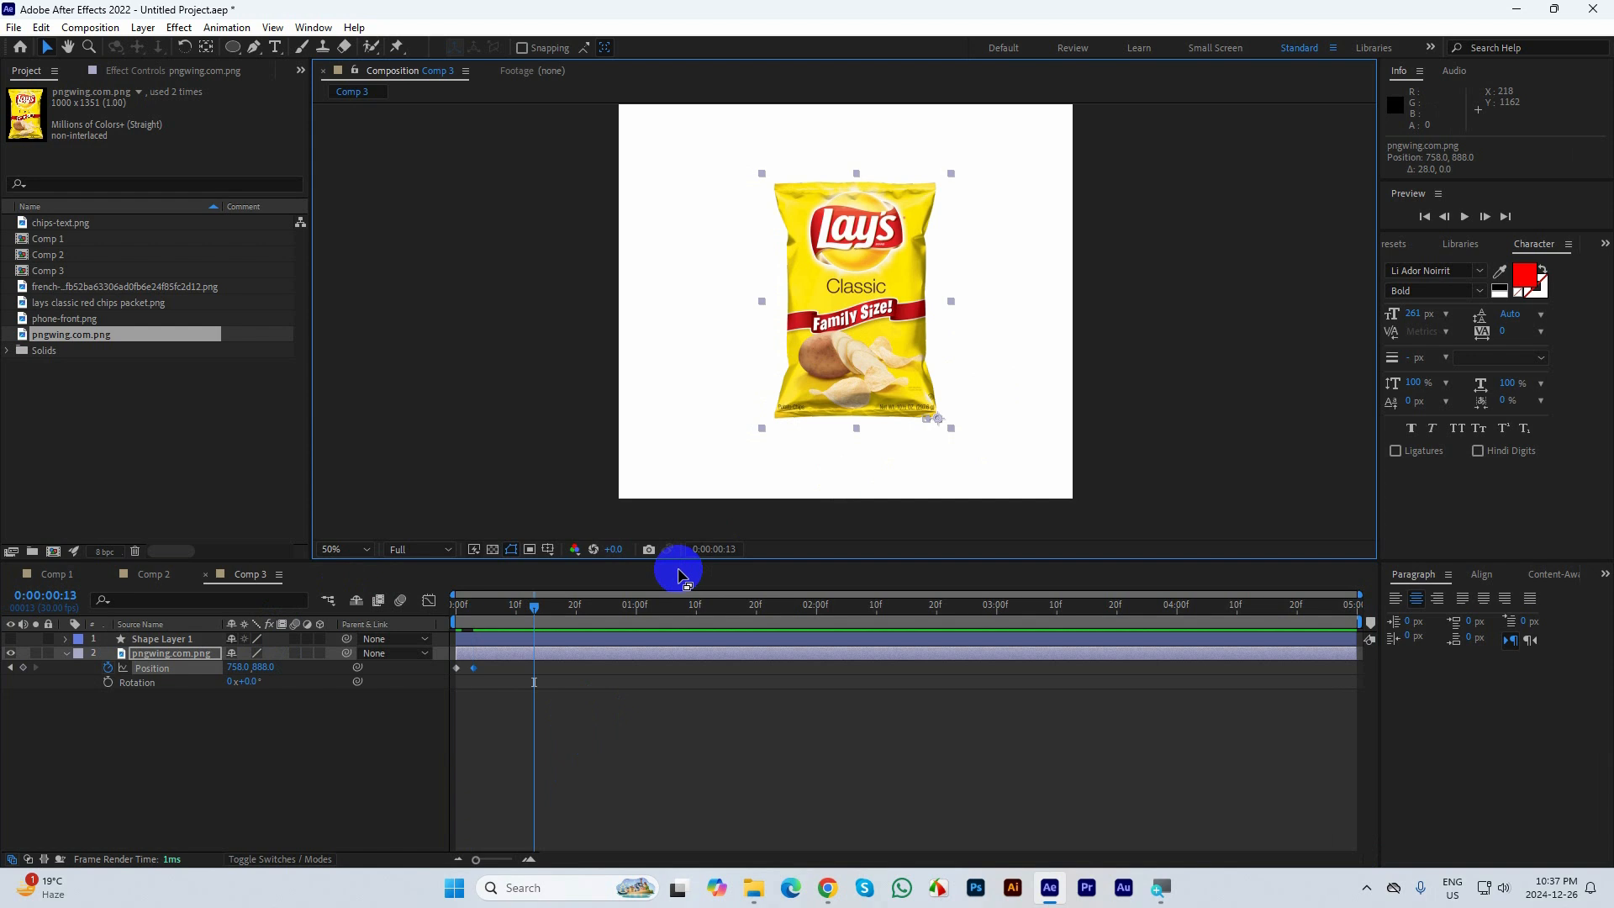
drag(803, 341, 469, 341)
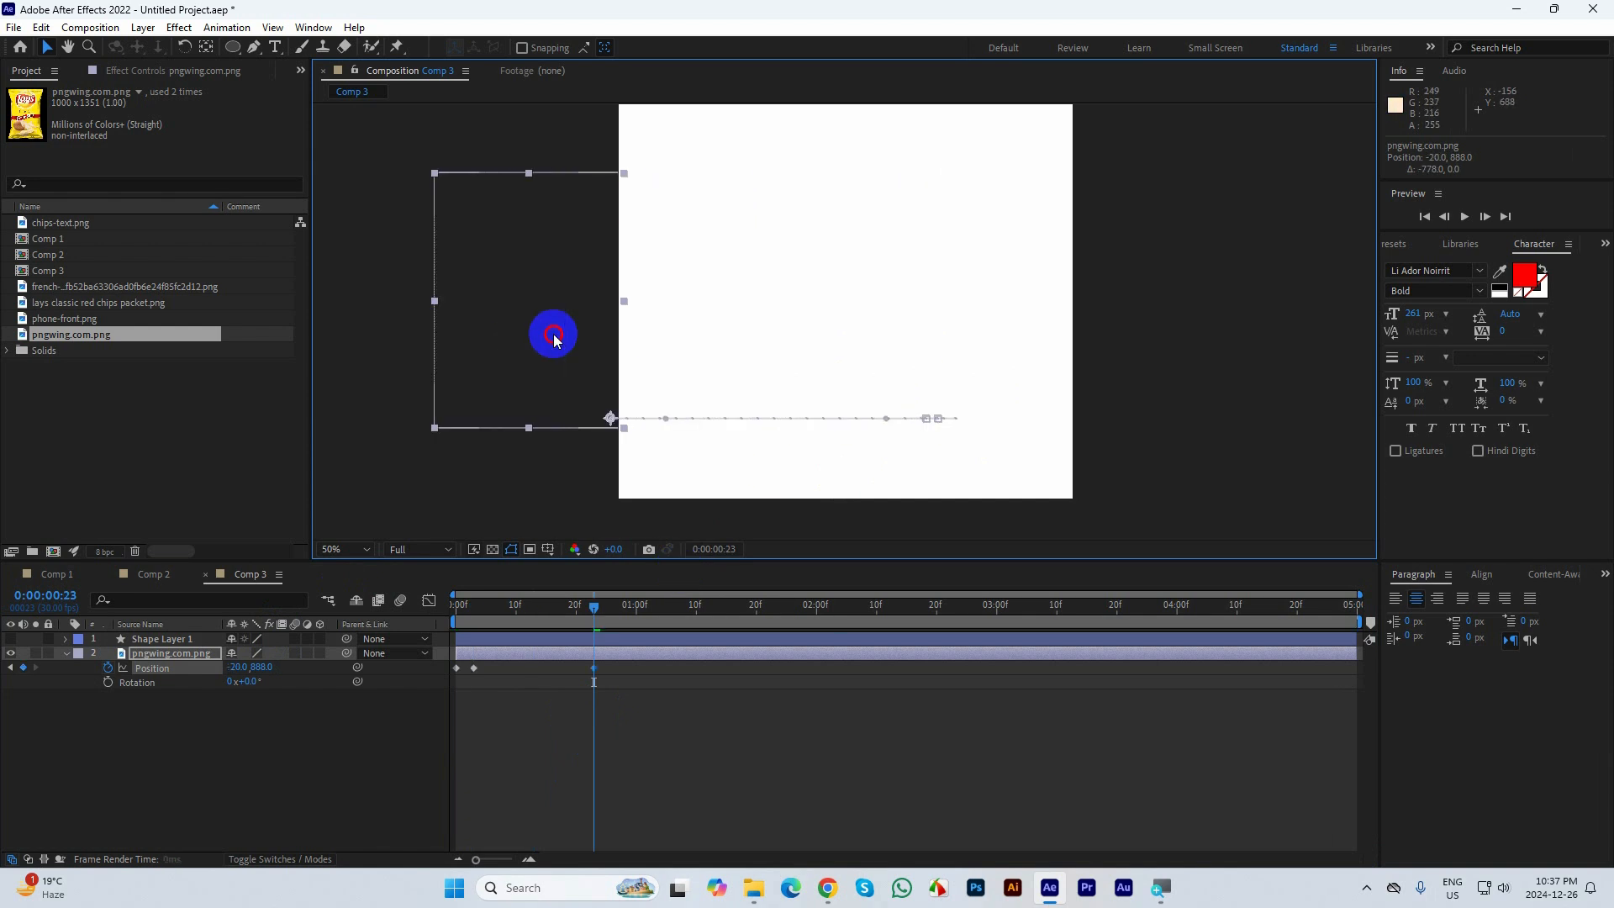
key(space)
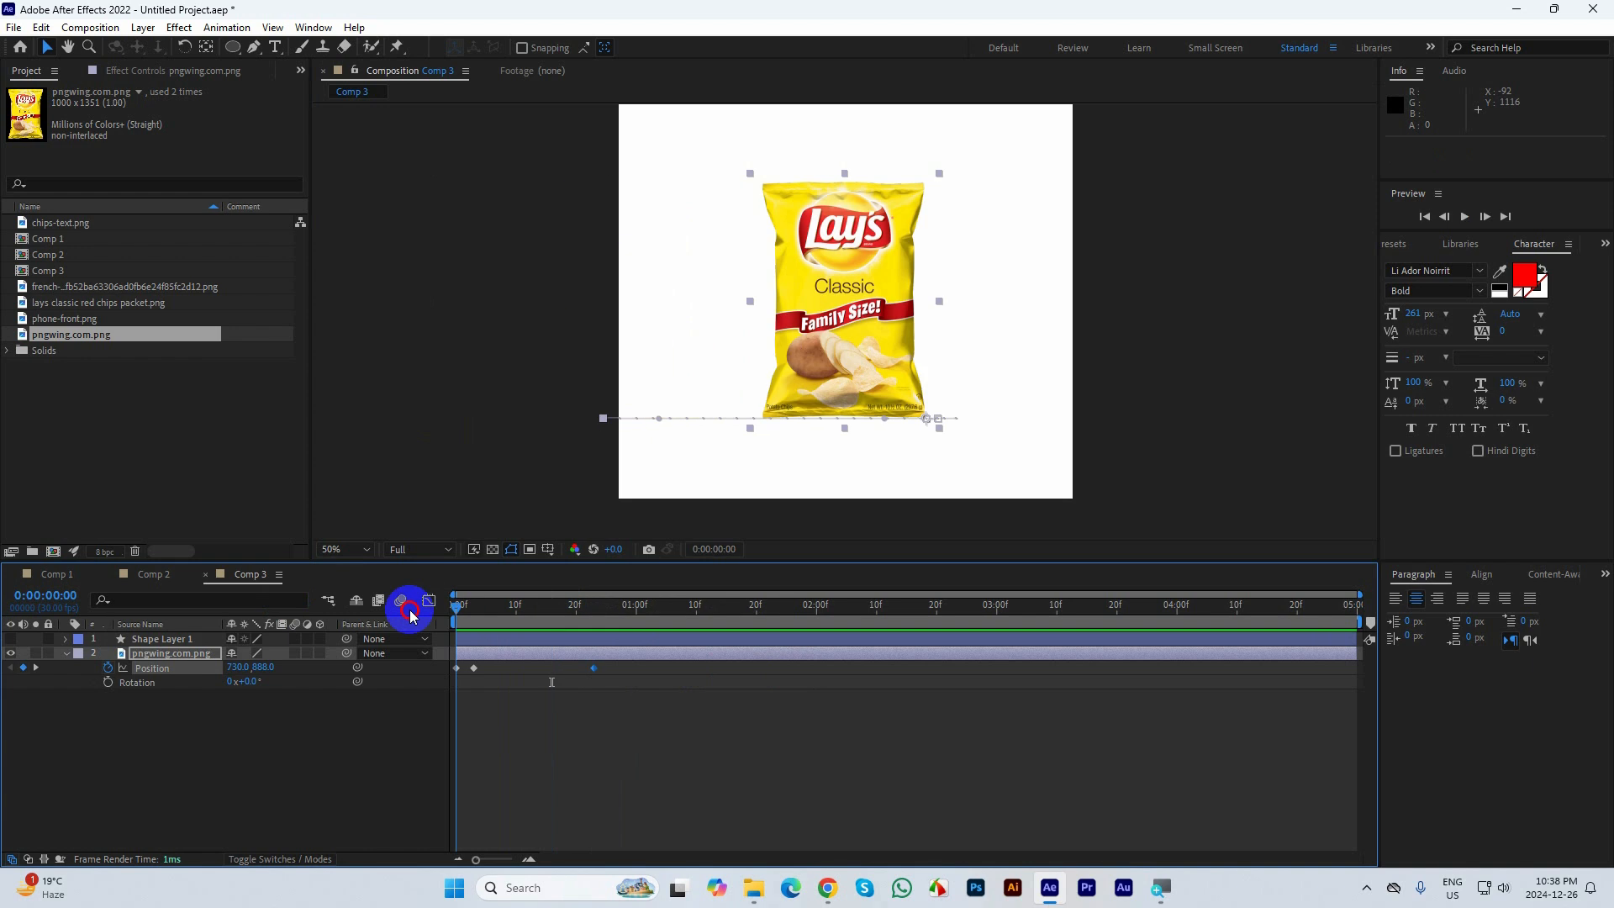
key(space)
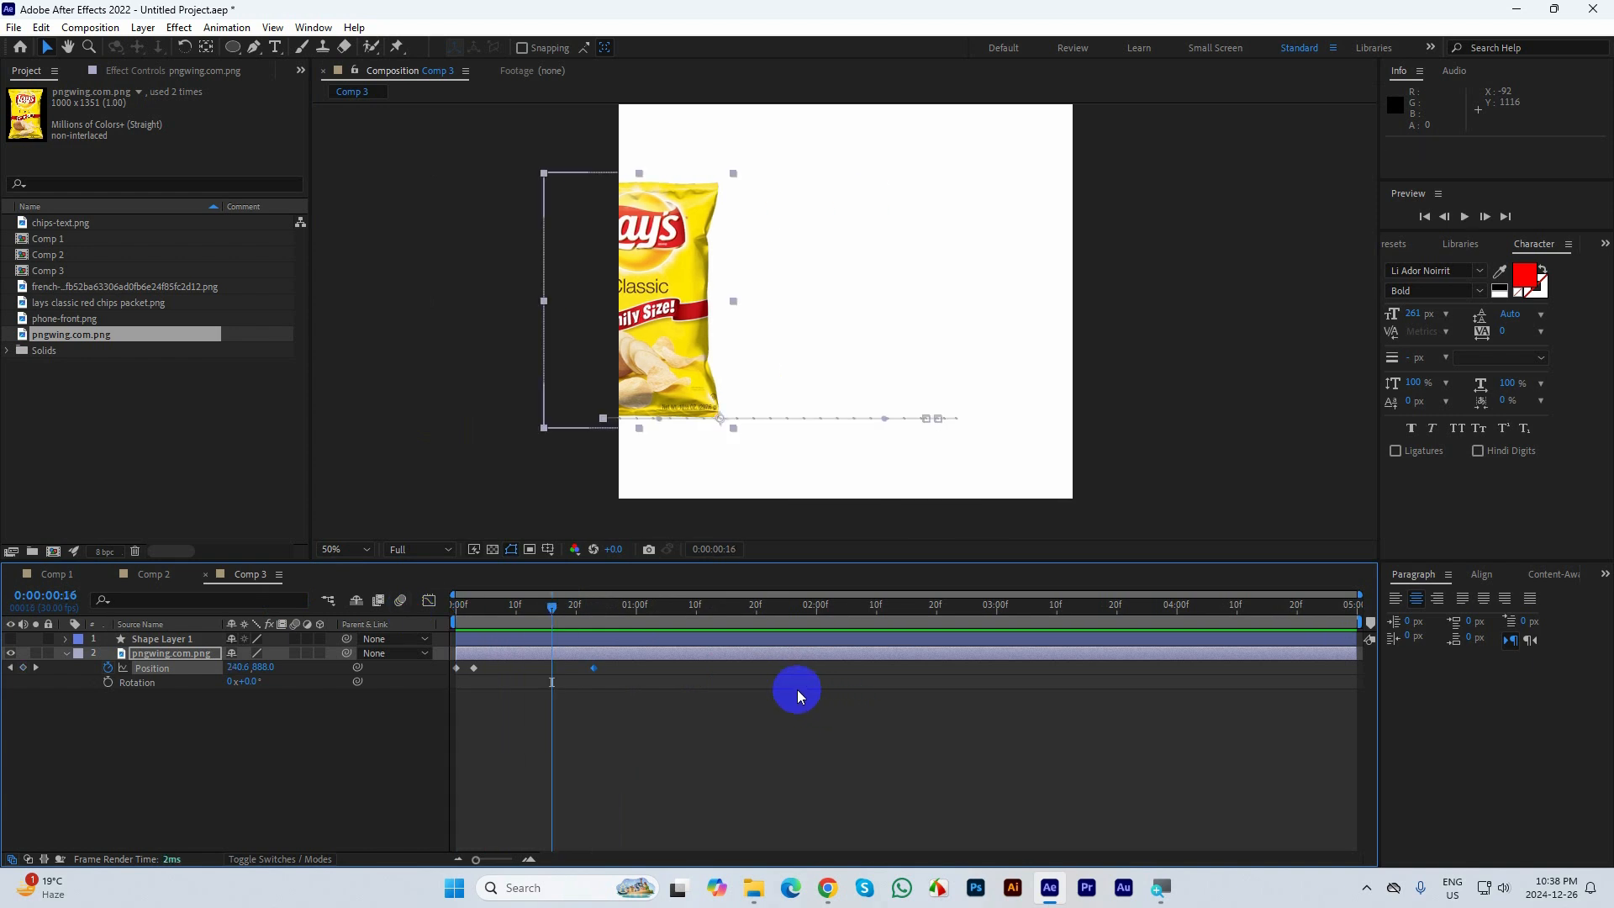
drag(571, 607, 421, 601)
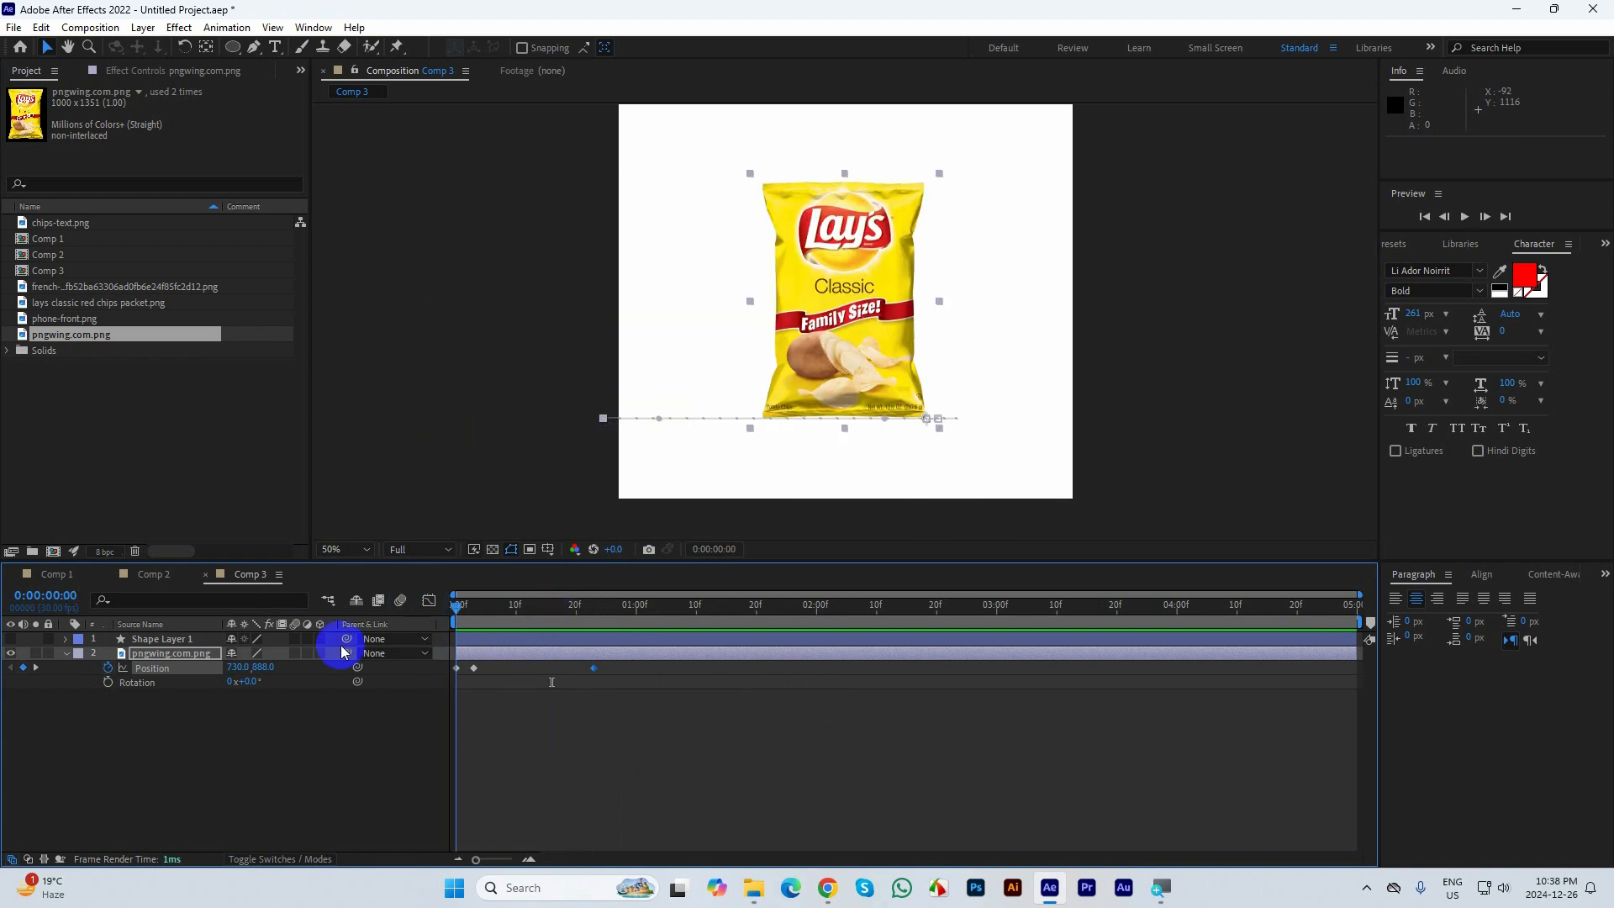
Add a Rotation keyframe at 0° on the first frame and set the packet's rotation to 5° at 0:00:00:03
click(108, 682)
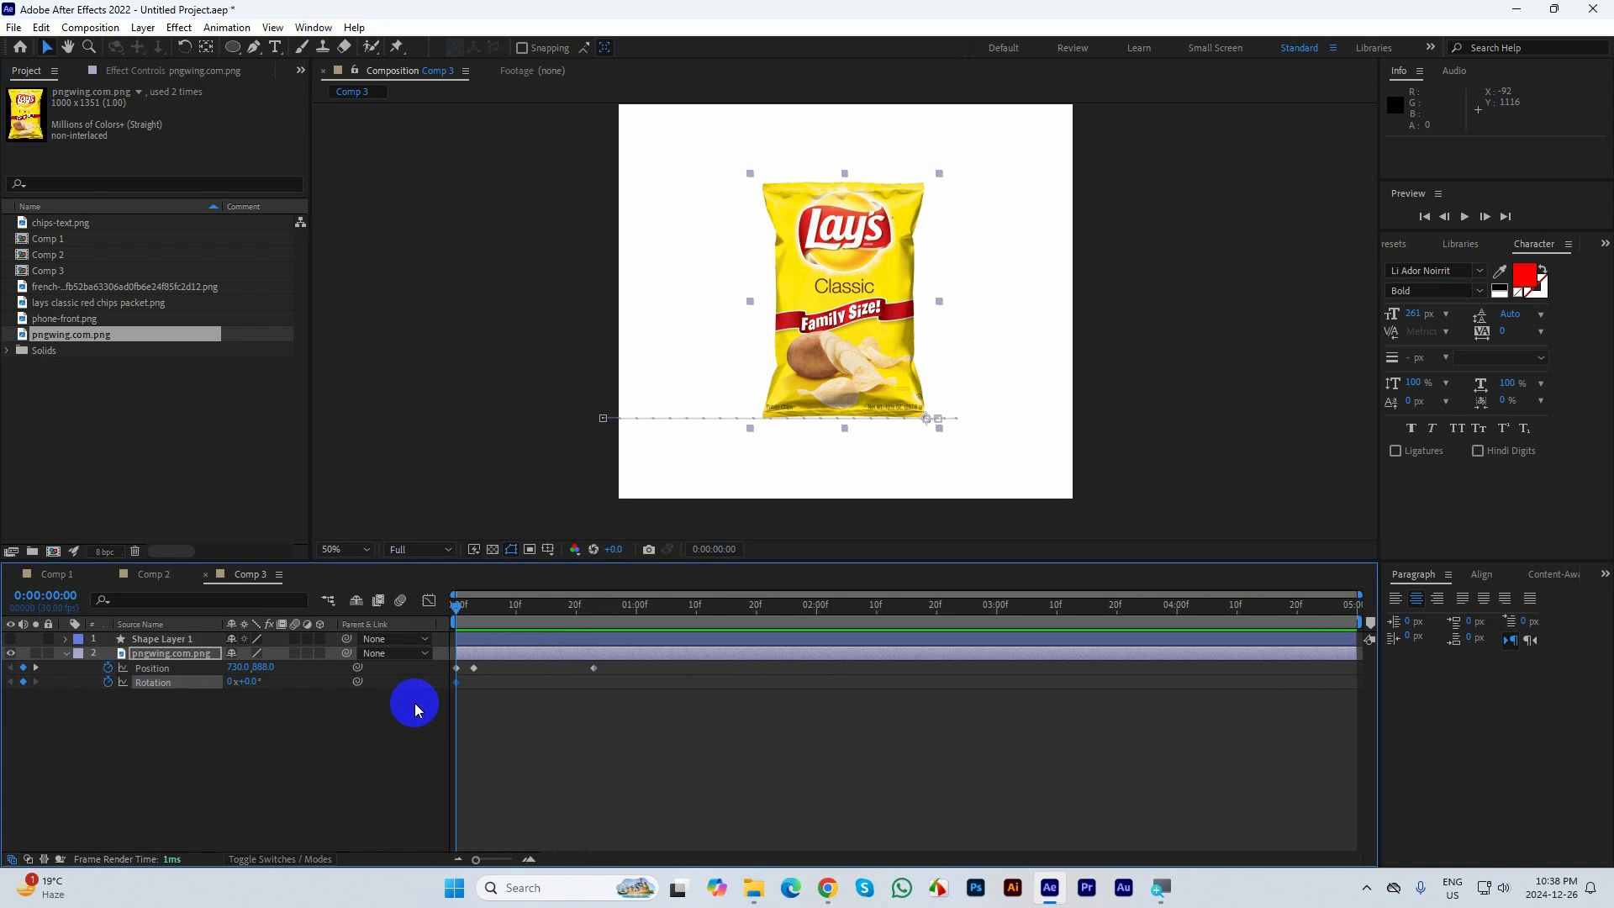
click(247, 682)
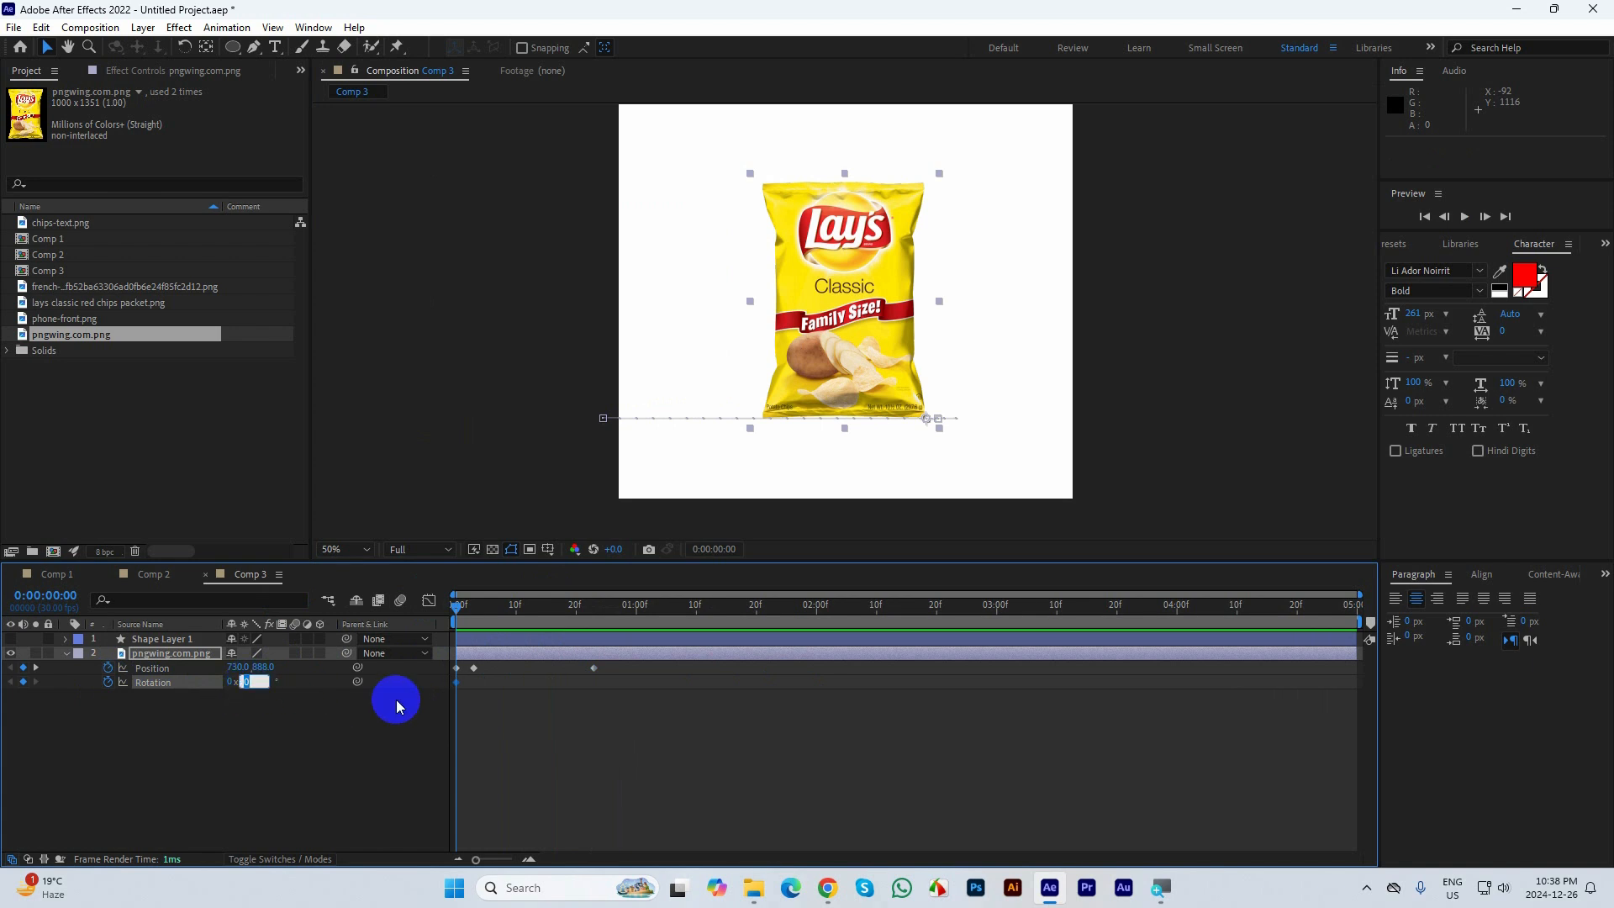
click(464, 724)
click(473, 605)
click(252, 682)
text(5)
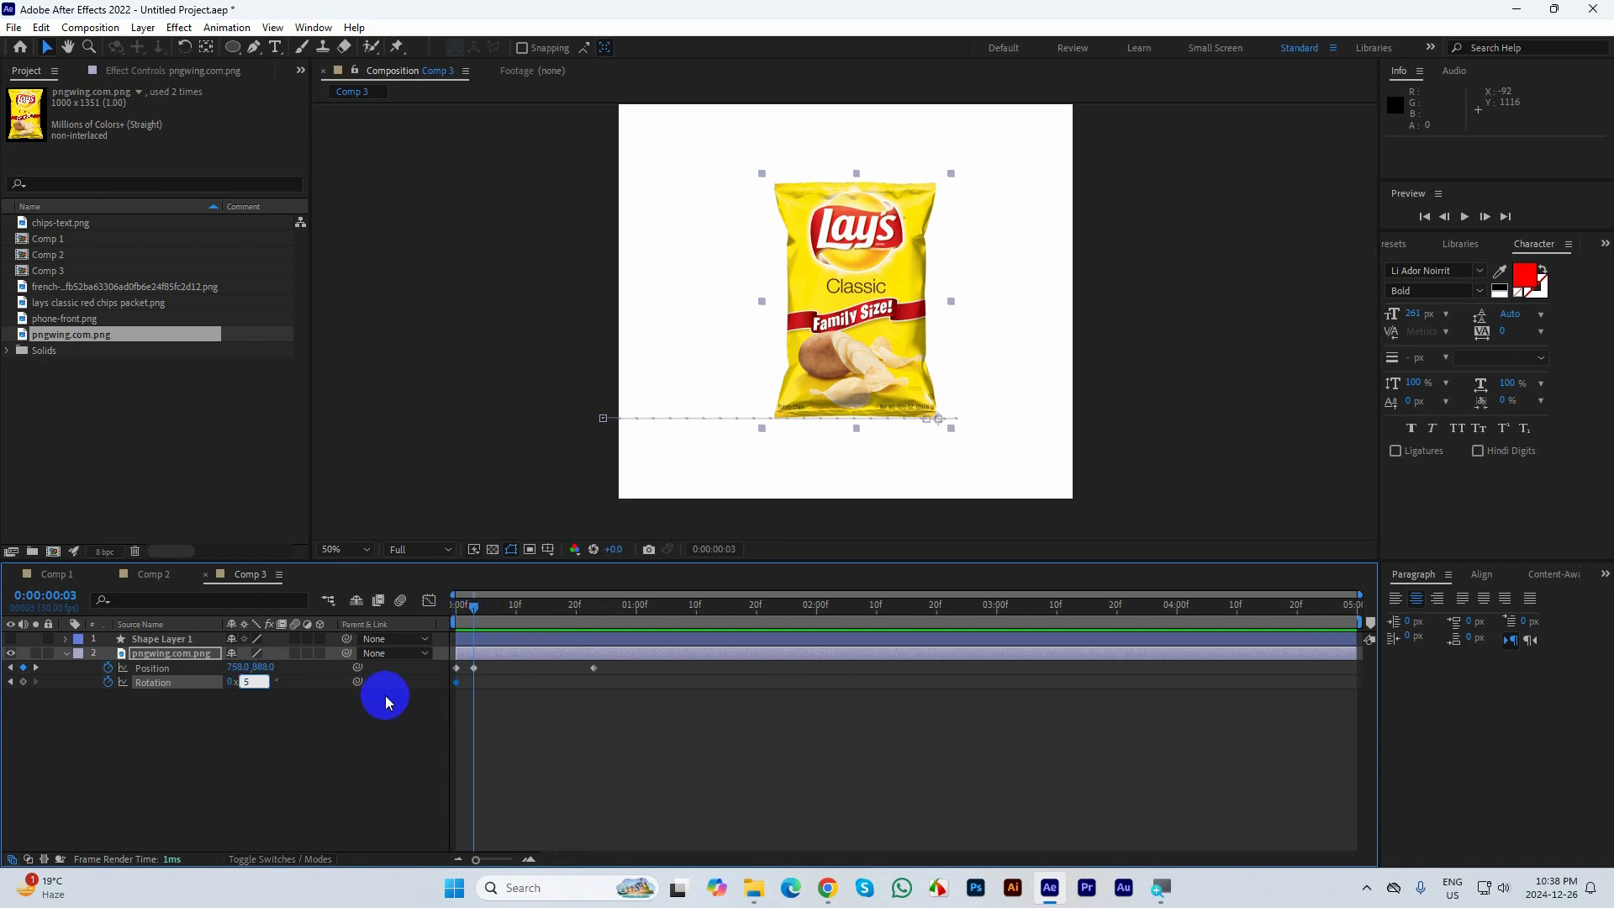
key(Return)
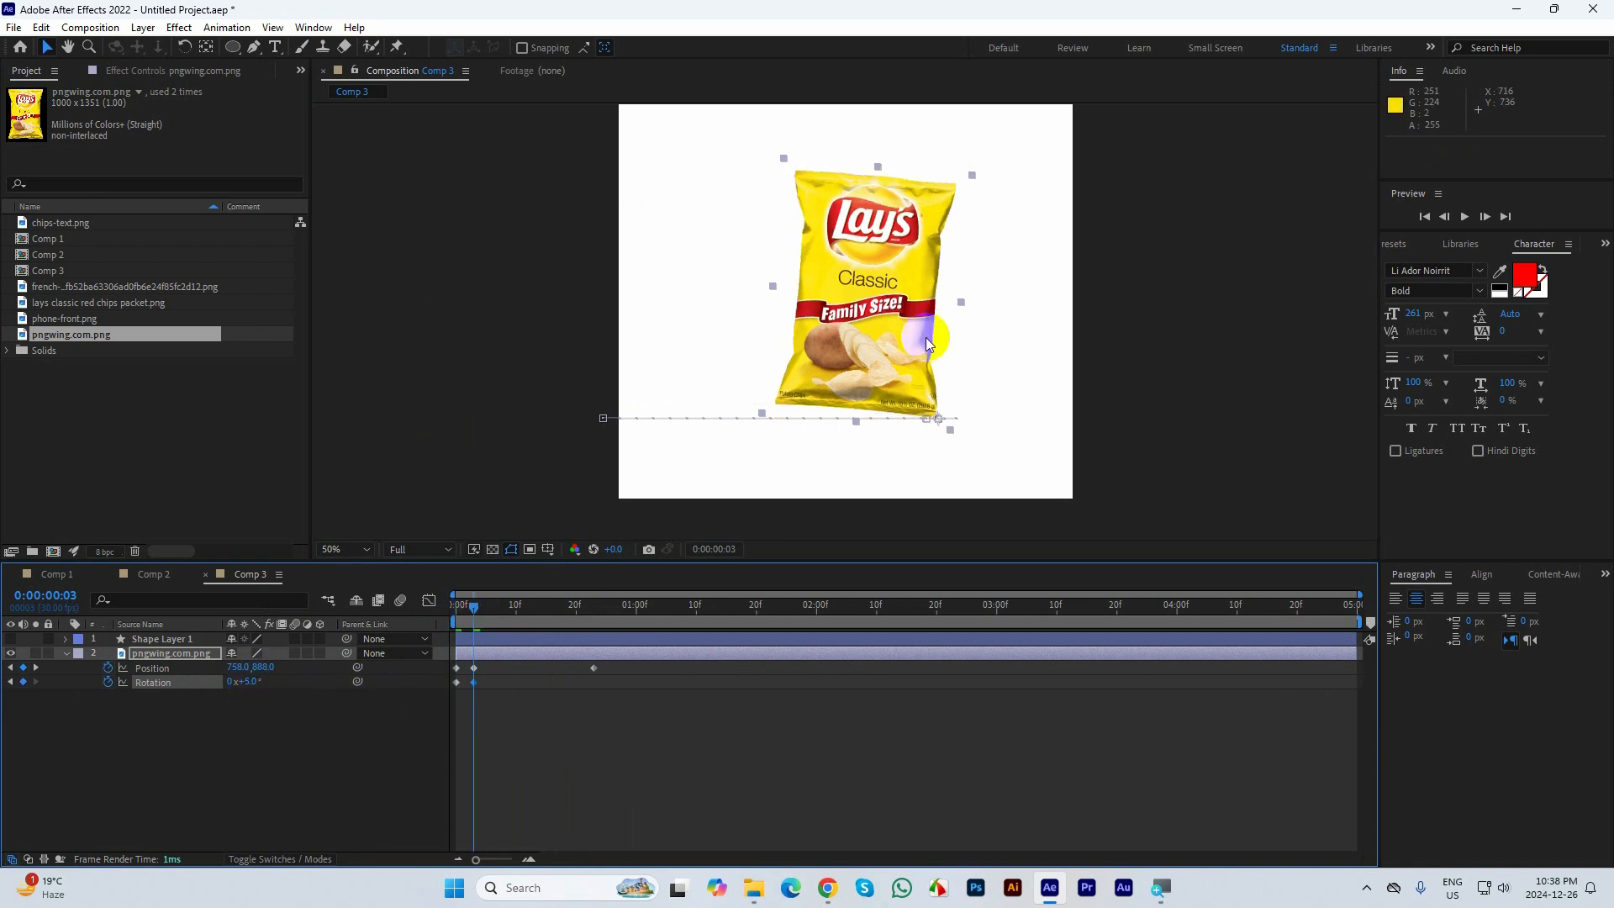
Set the packet's rotation to 10° at 0:00:00:03 and back to 0° at 0:00:00:23
click(249, 682)
text(1)
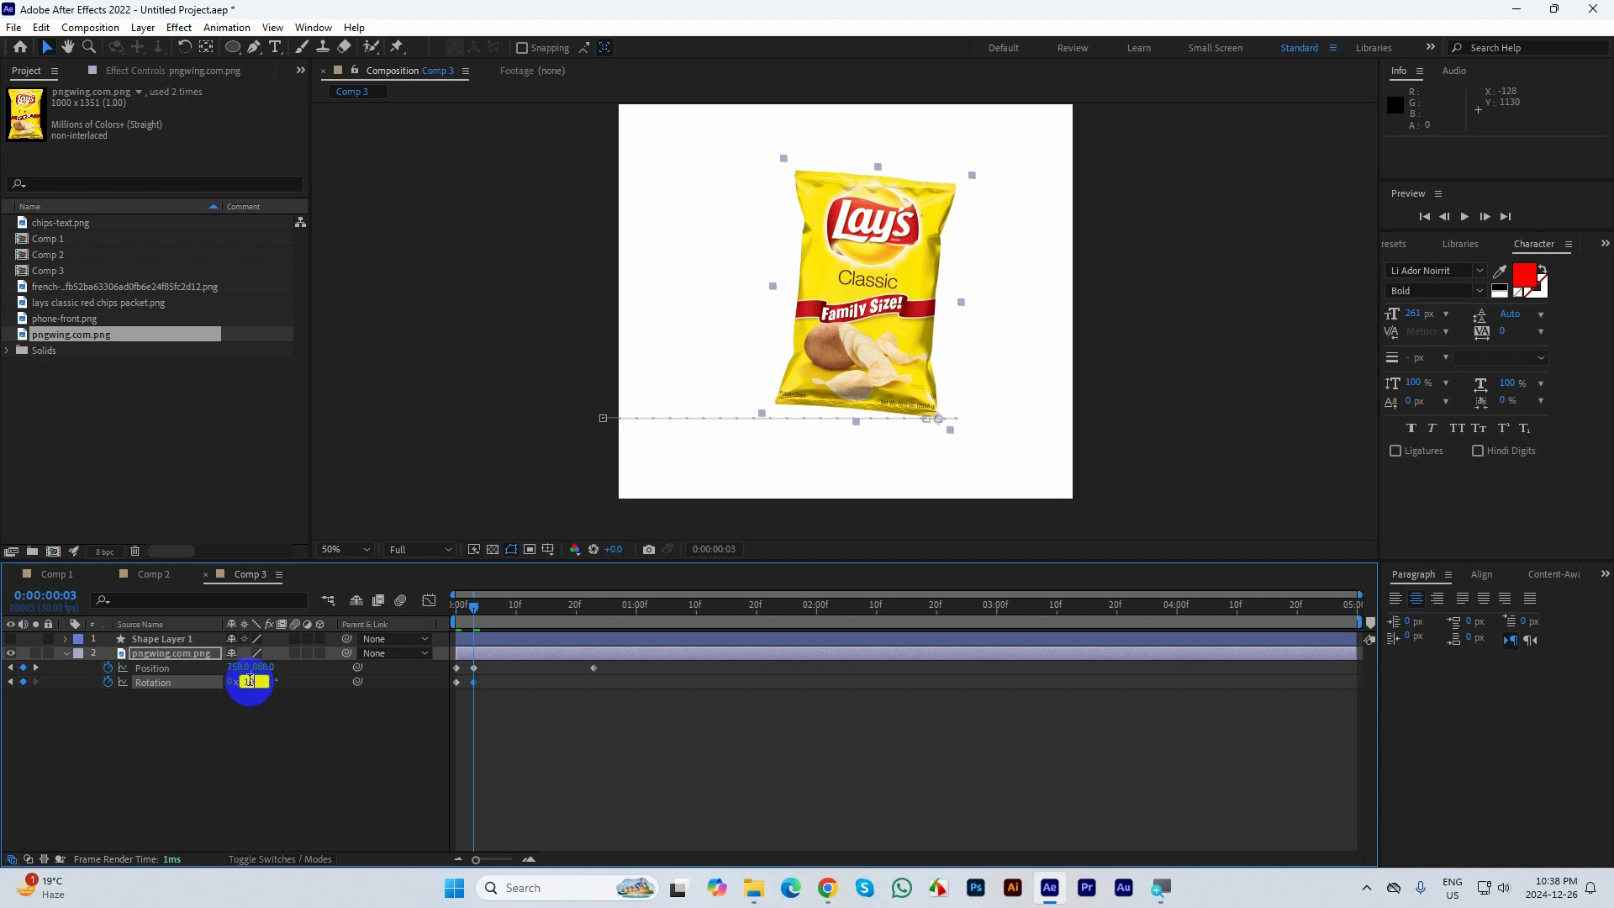
text(0)
key(Return)
drag(471, 607, 595, 614)
click(247, 682)
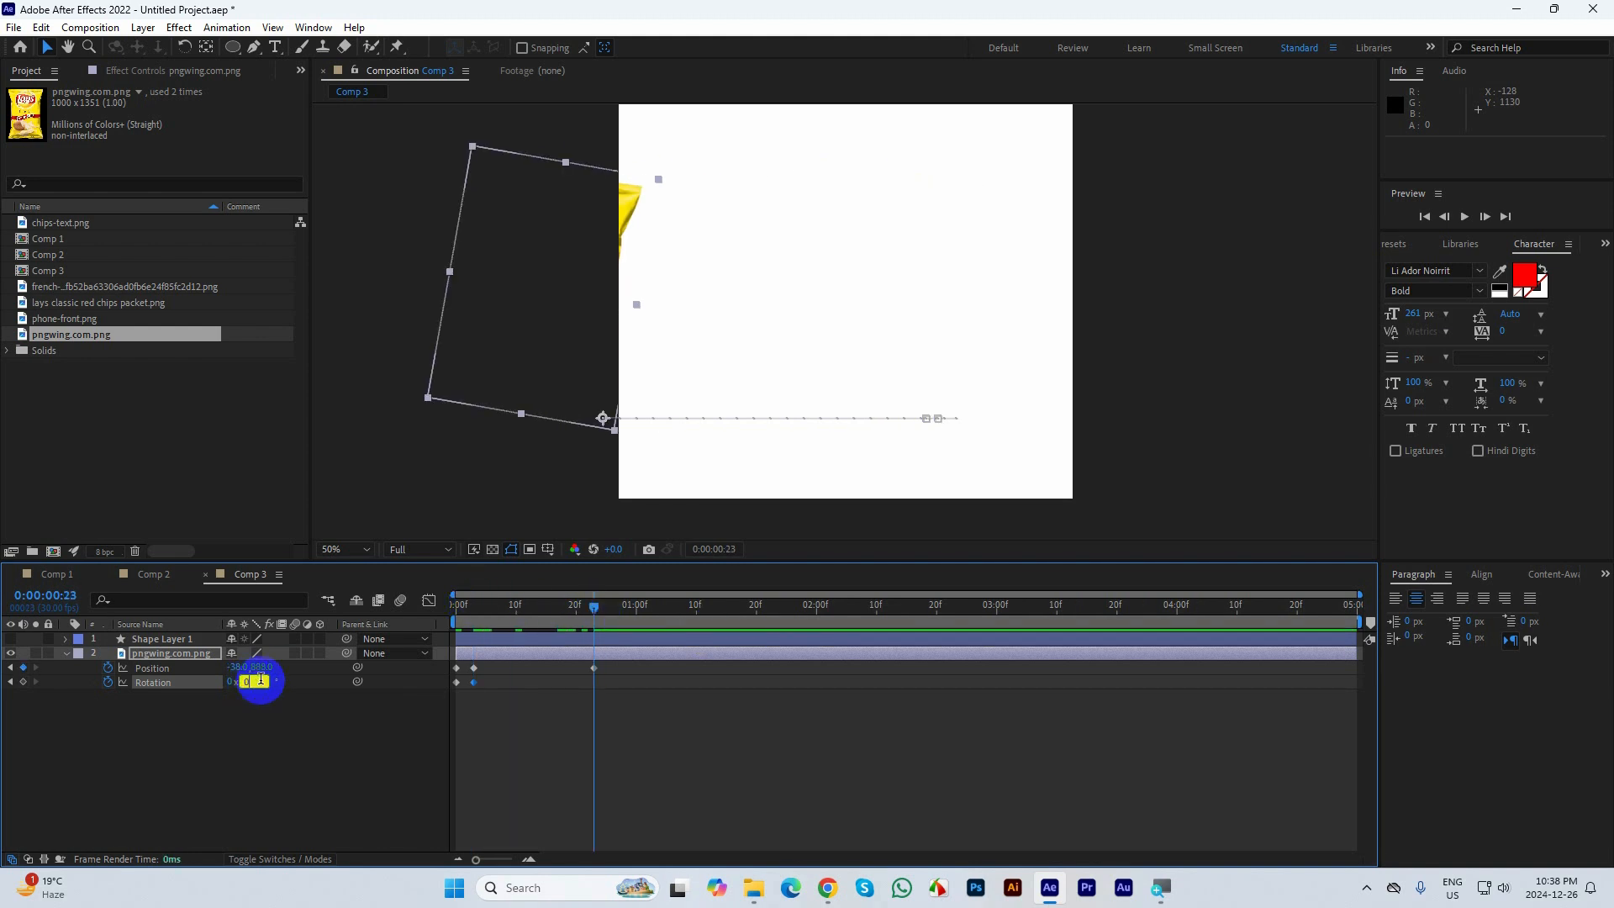
text(0)
key(Return)
Apply Easy Ease to all the packet's keyframes, adjust the last keyframes' easing in the Graph Editor, and preview the animation
drag(720, 768, 431, 668)
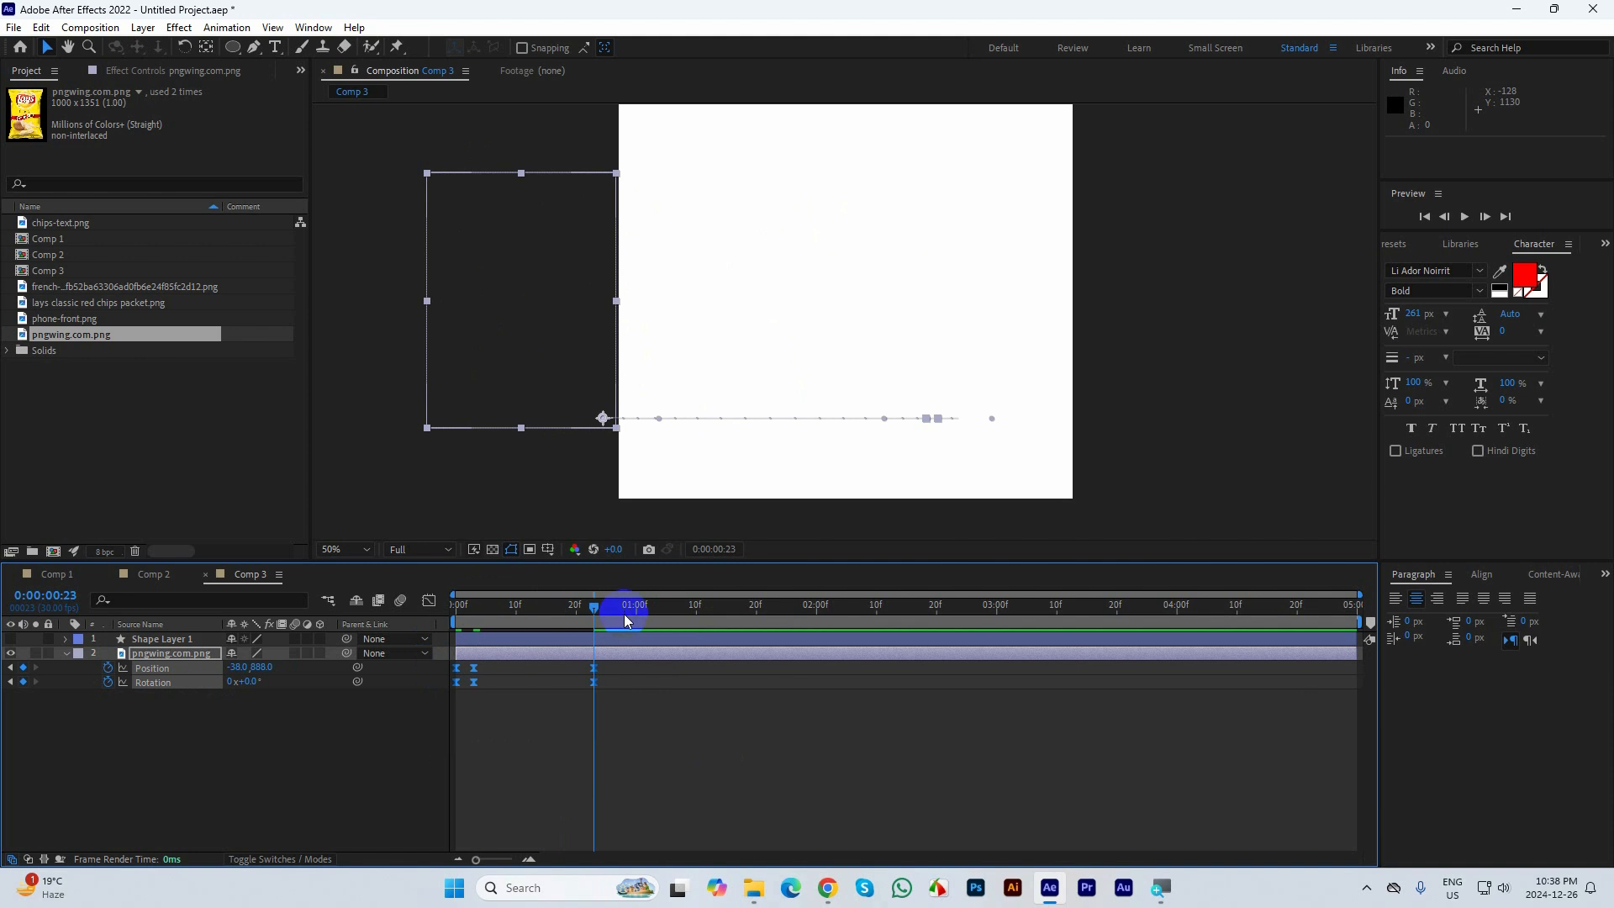
drag(624, 620, 337, 609)
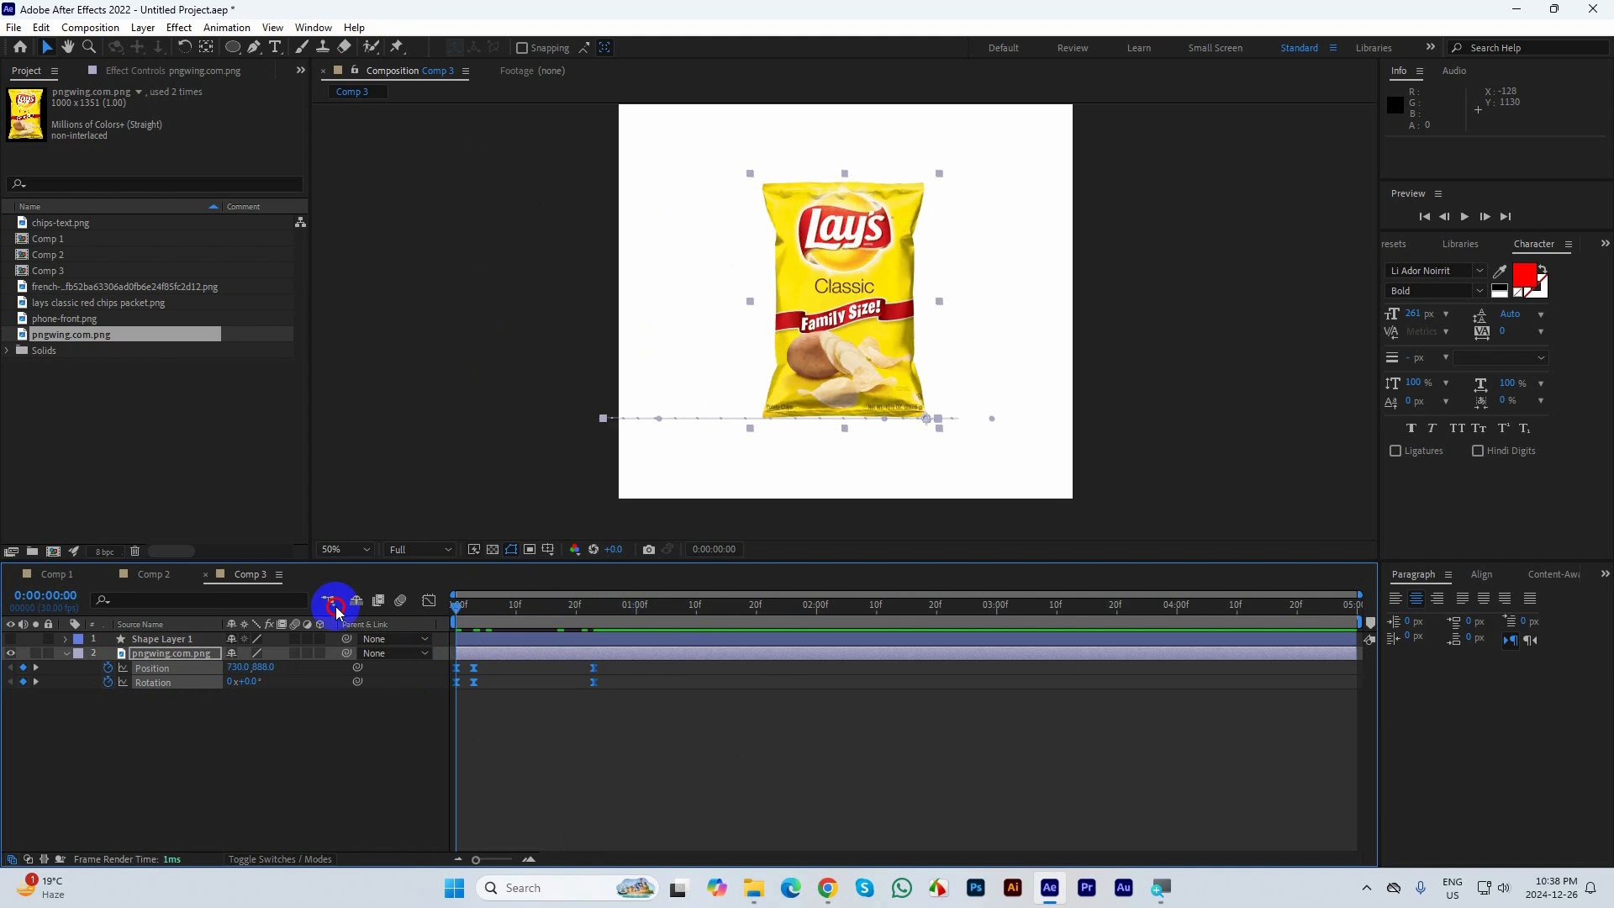
click(428, 600)
drag(590, 813, 559, 807)
click(430, 601)
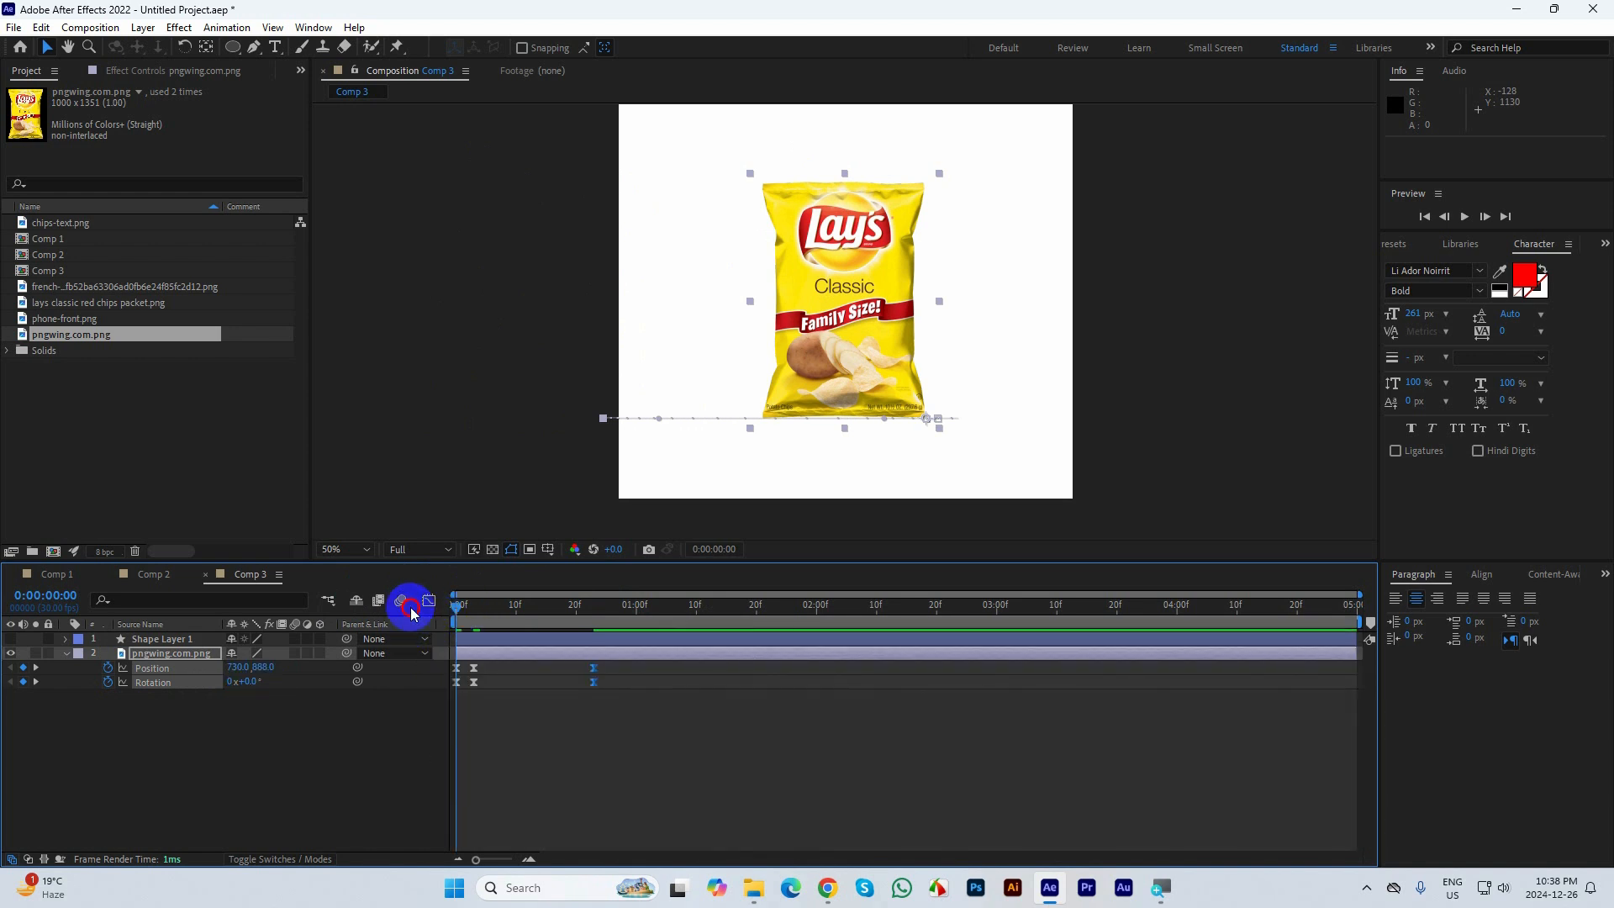
click(943, 797)
key(space)
drag(639, 618, 350, 602)
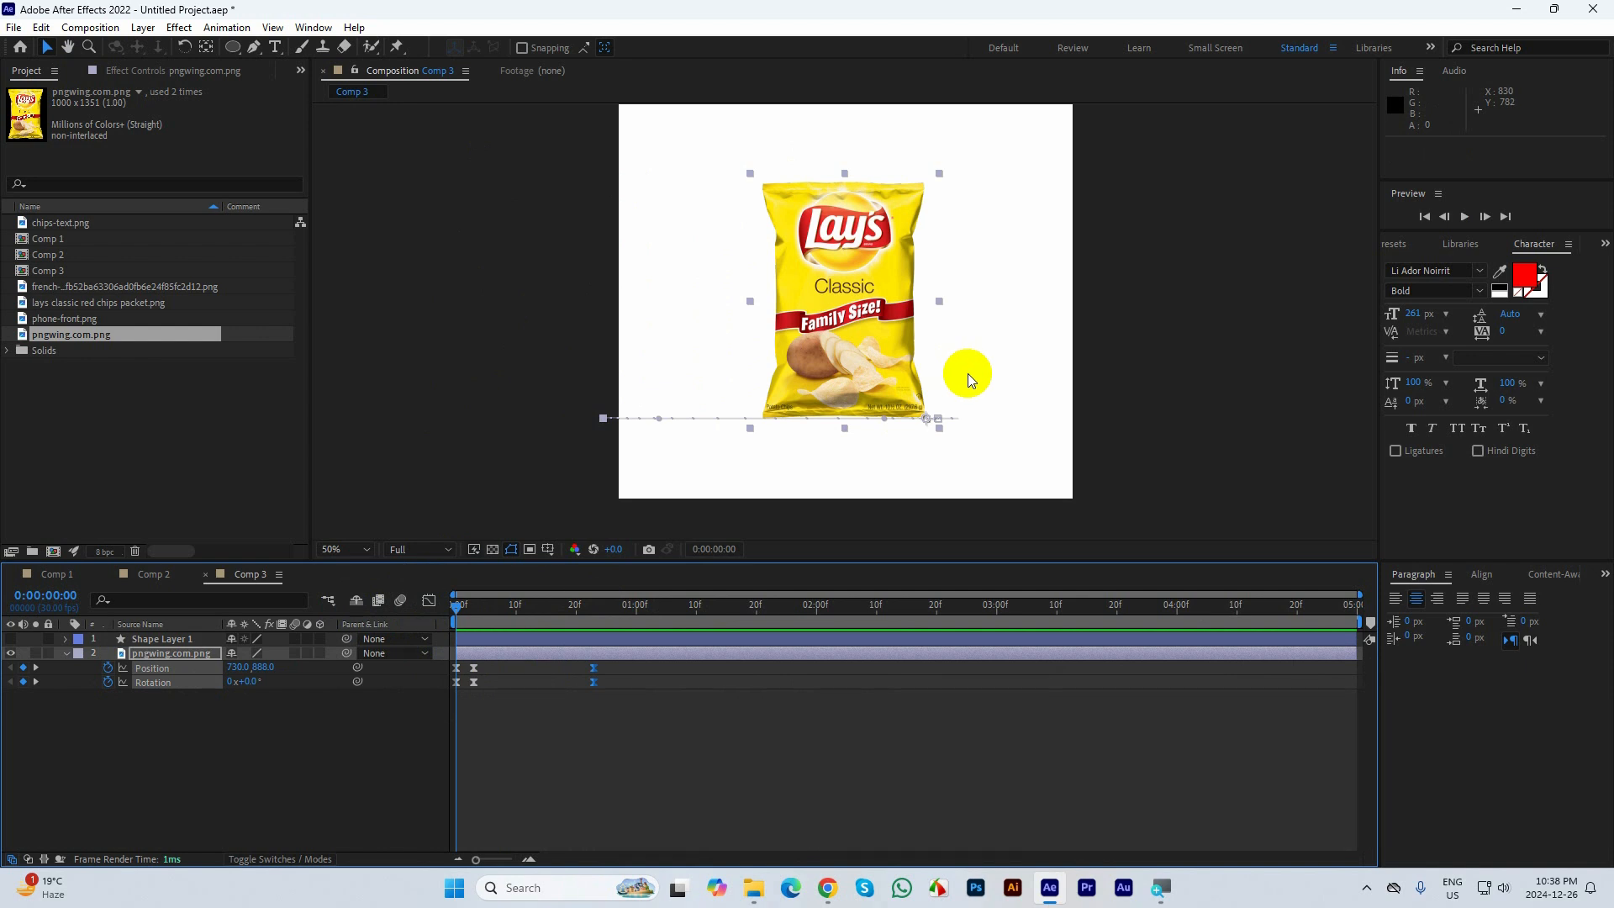
Fit the composition in the viewer, end the work area at 0:00:01:09, and play the animation from the start
click(337, 549)
click(425, 545)
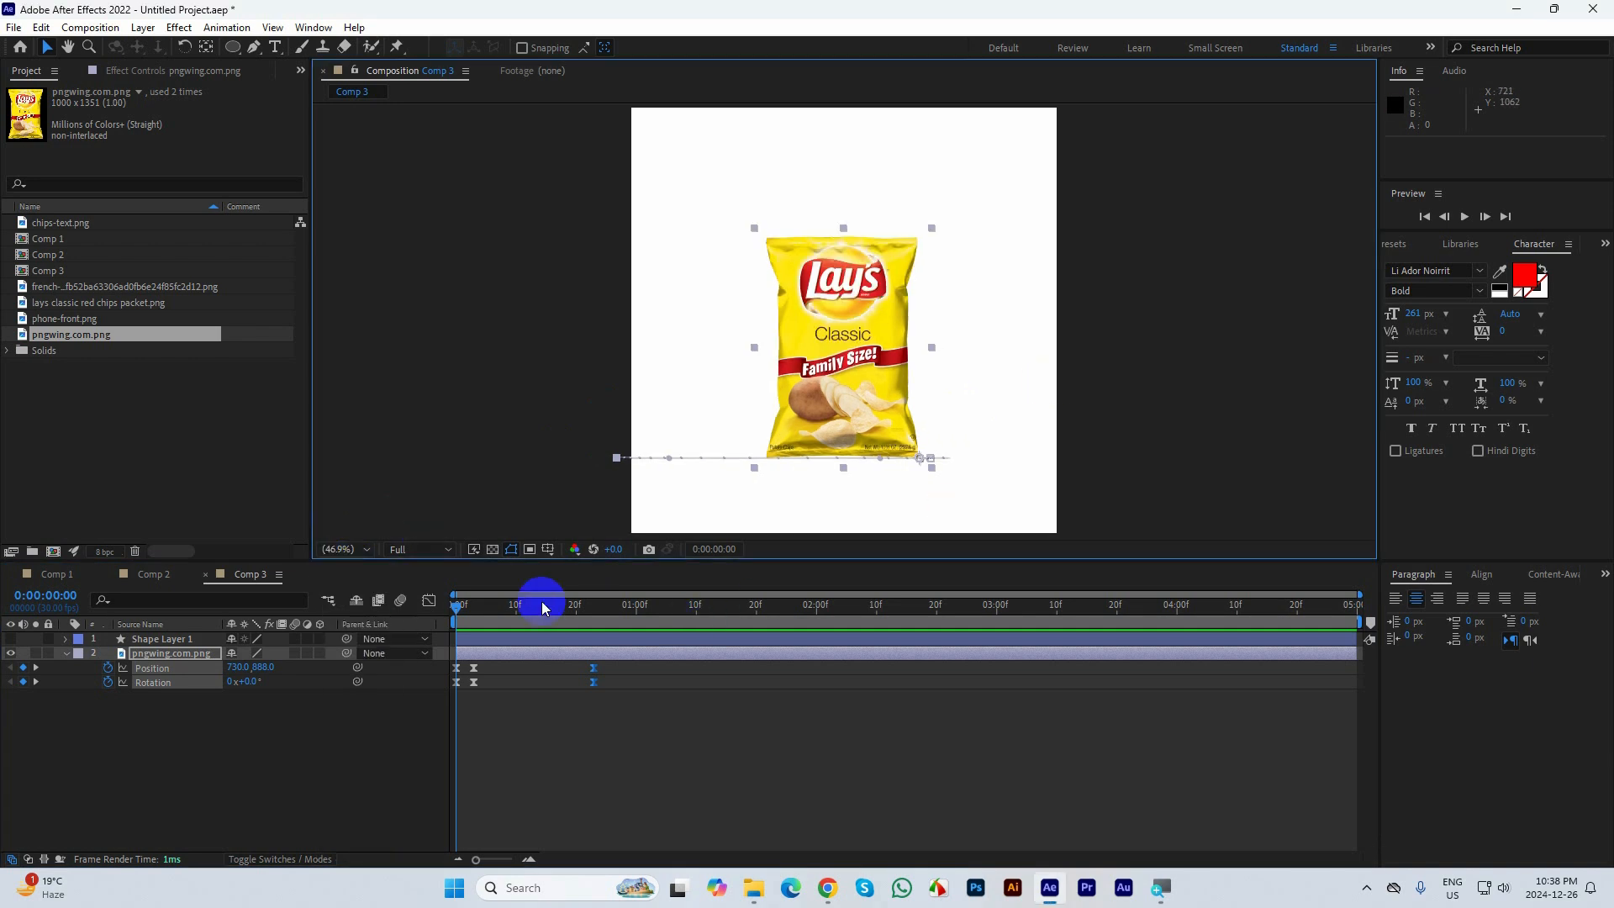
drag(459, 603, 685, 599)
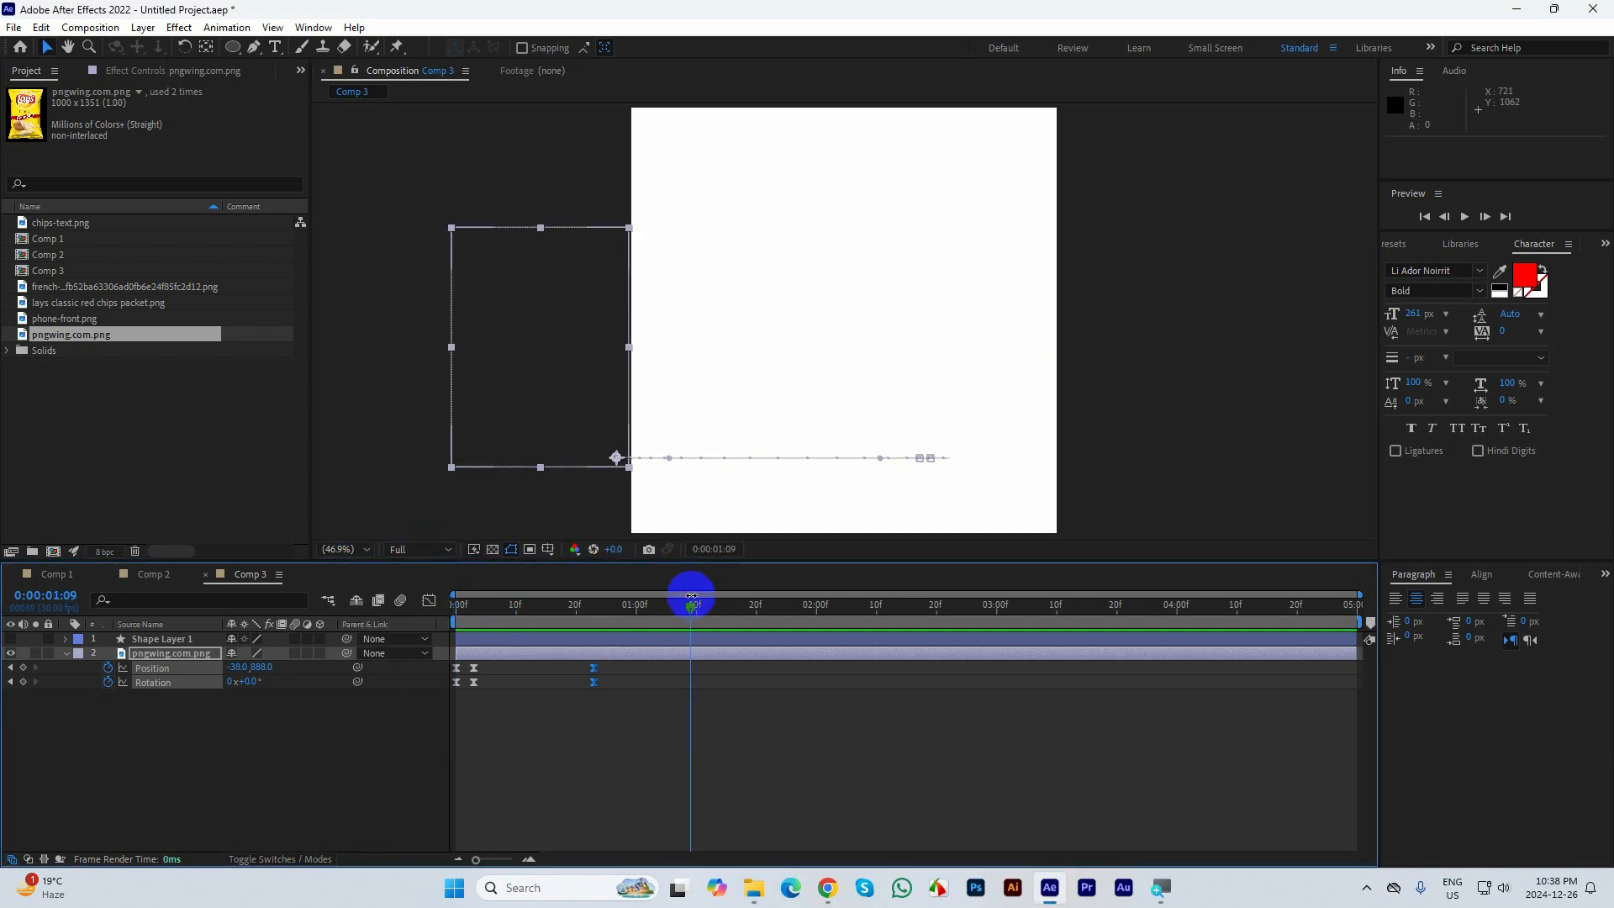
key(n)
key(Home)
key(space)
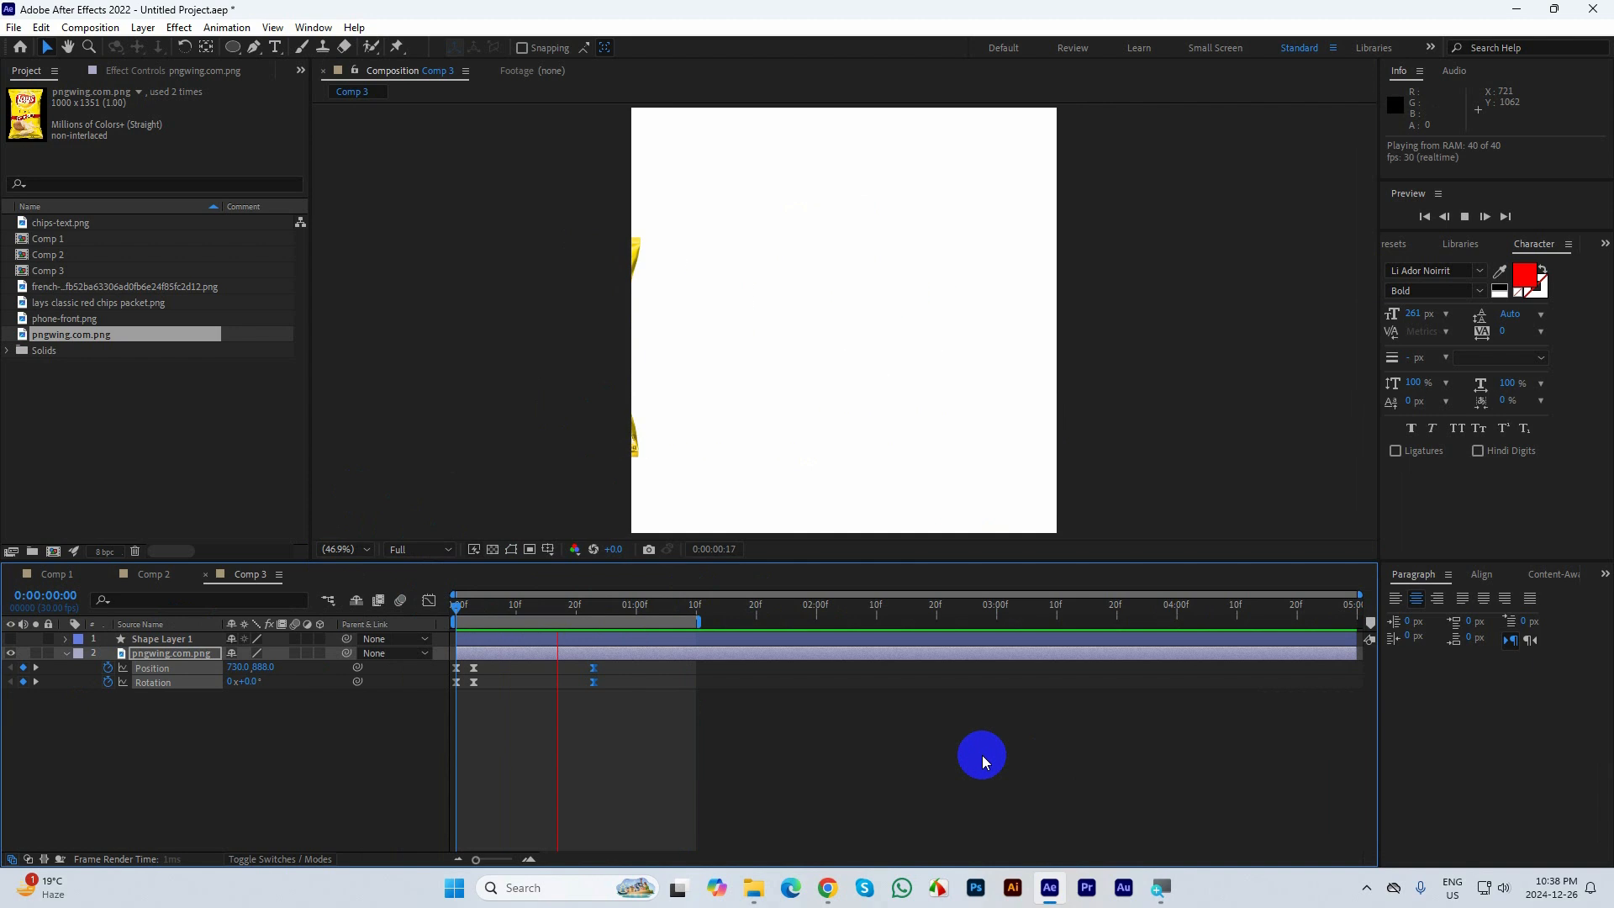
Shift all the packet's Position and Rotation keyframes later so the second pair sits at 0:00:00:08, and preview the animation
click(664, 711)
drag(664, 710, 449, 654)
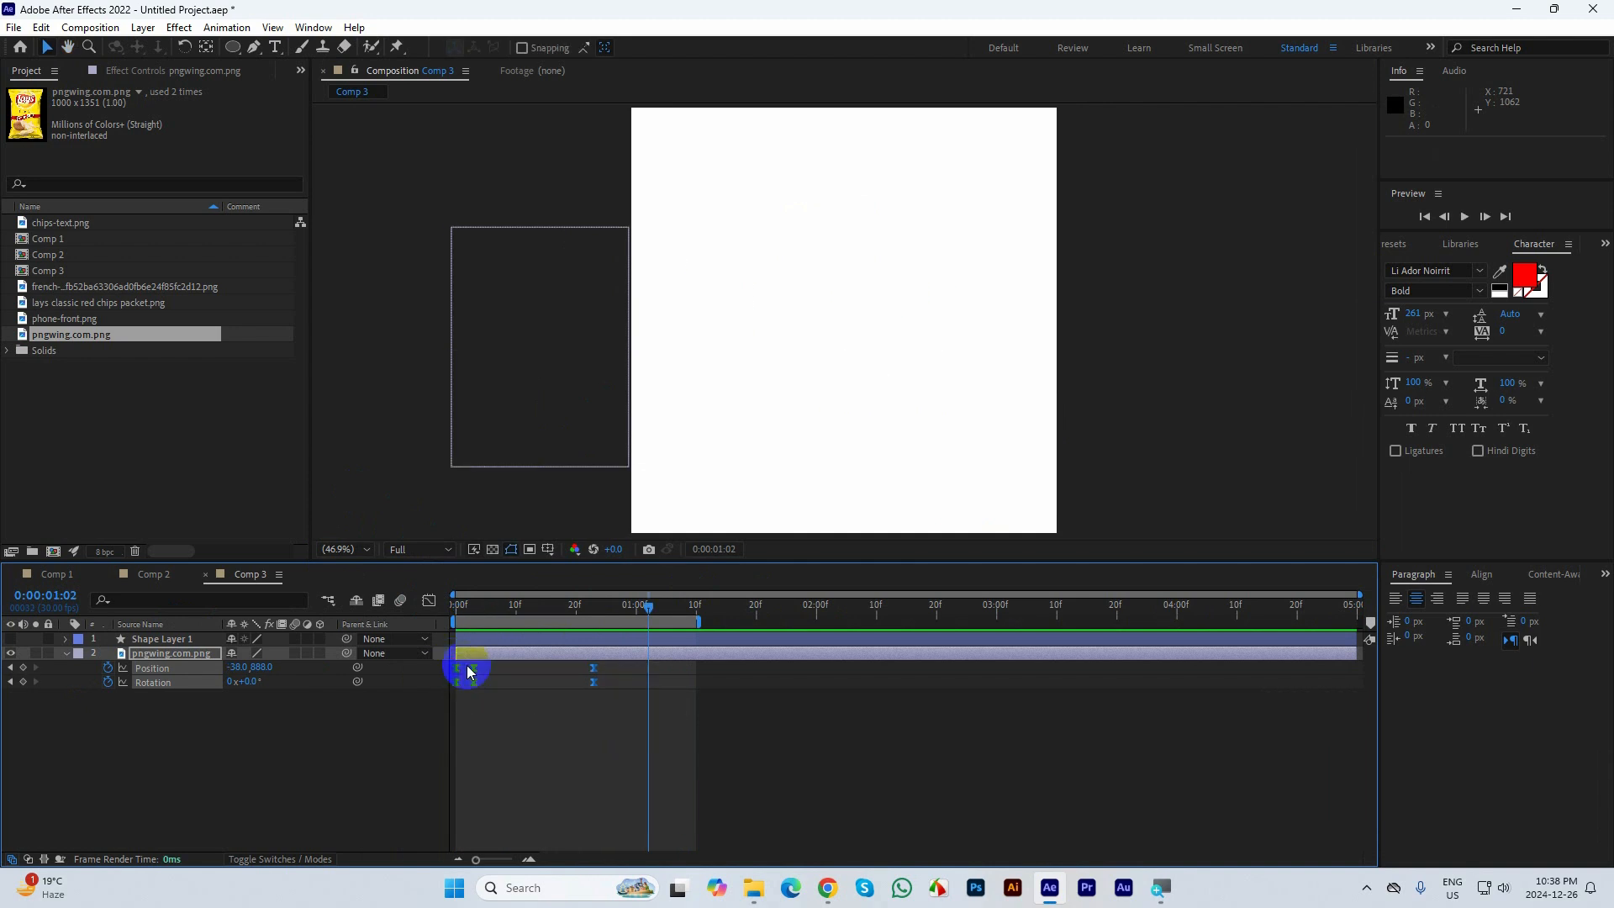
click(474, 667)
drag(630, 710, 505, 668)
drag(684, 612, 331, 587)
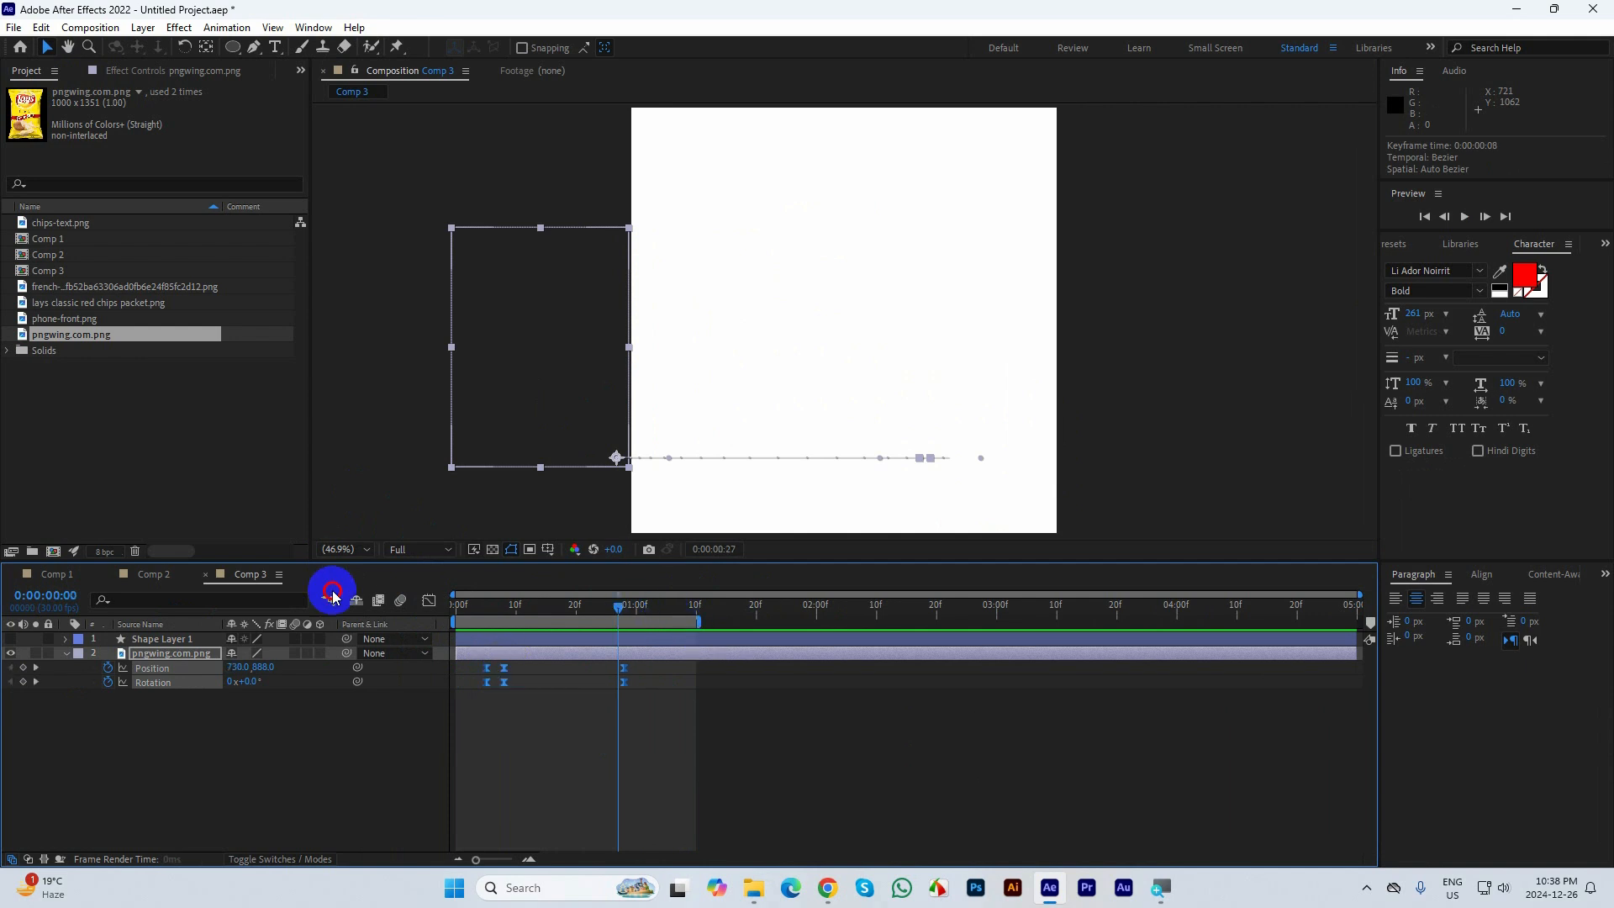
click(886, 769)
key(space)
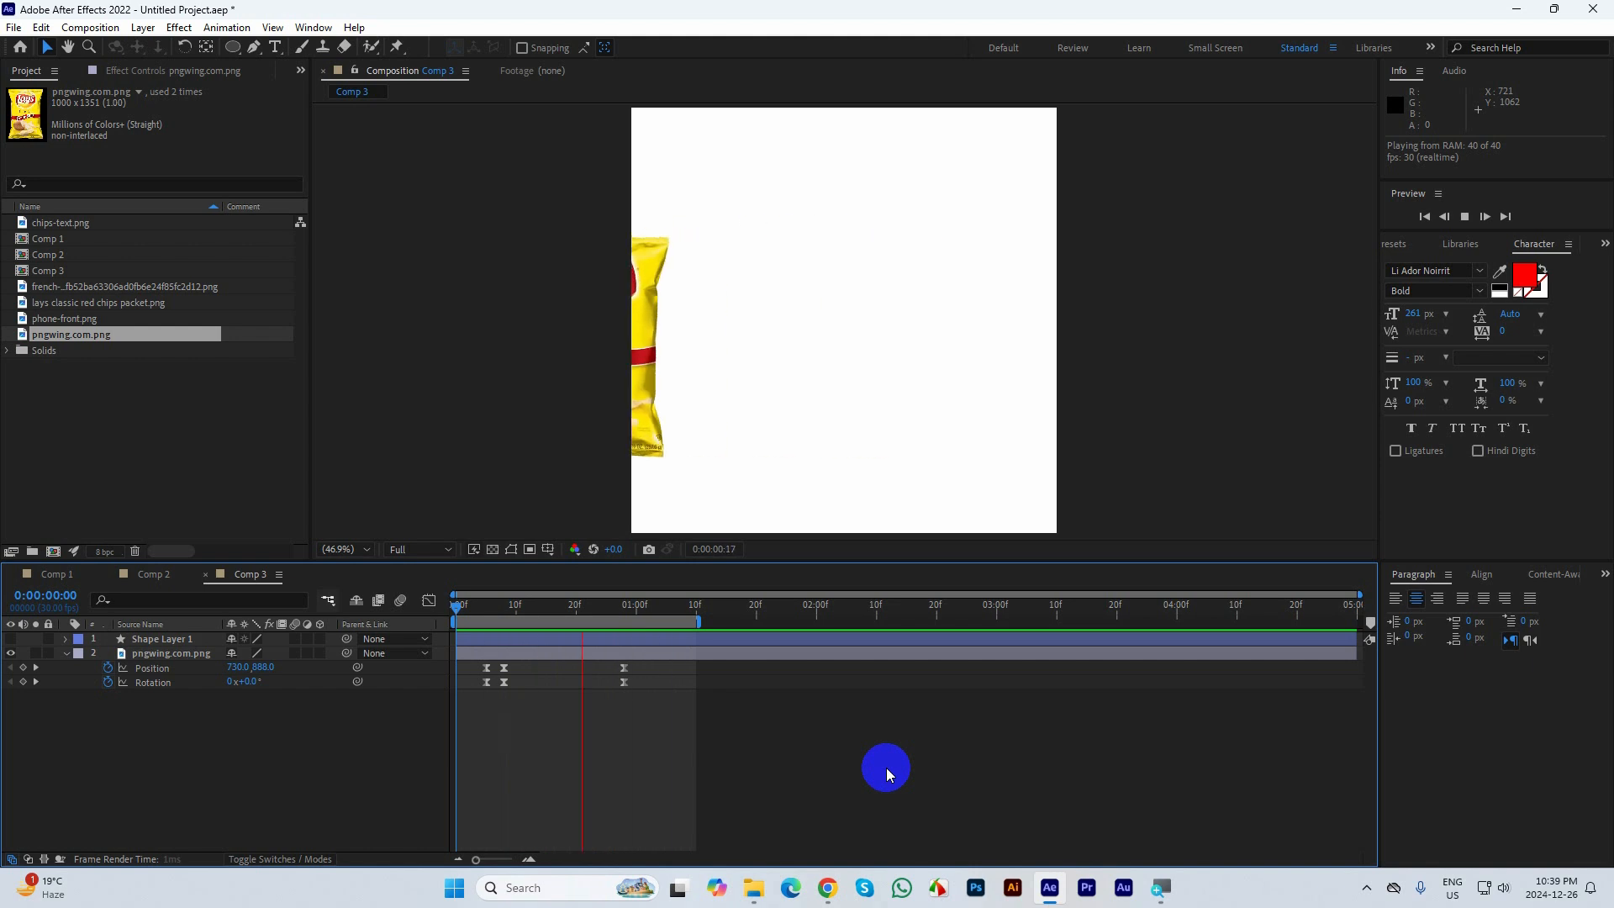
key(space)
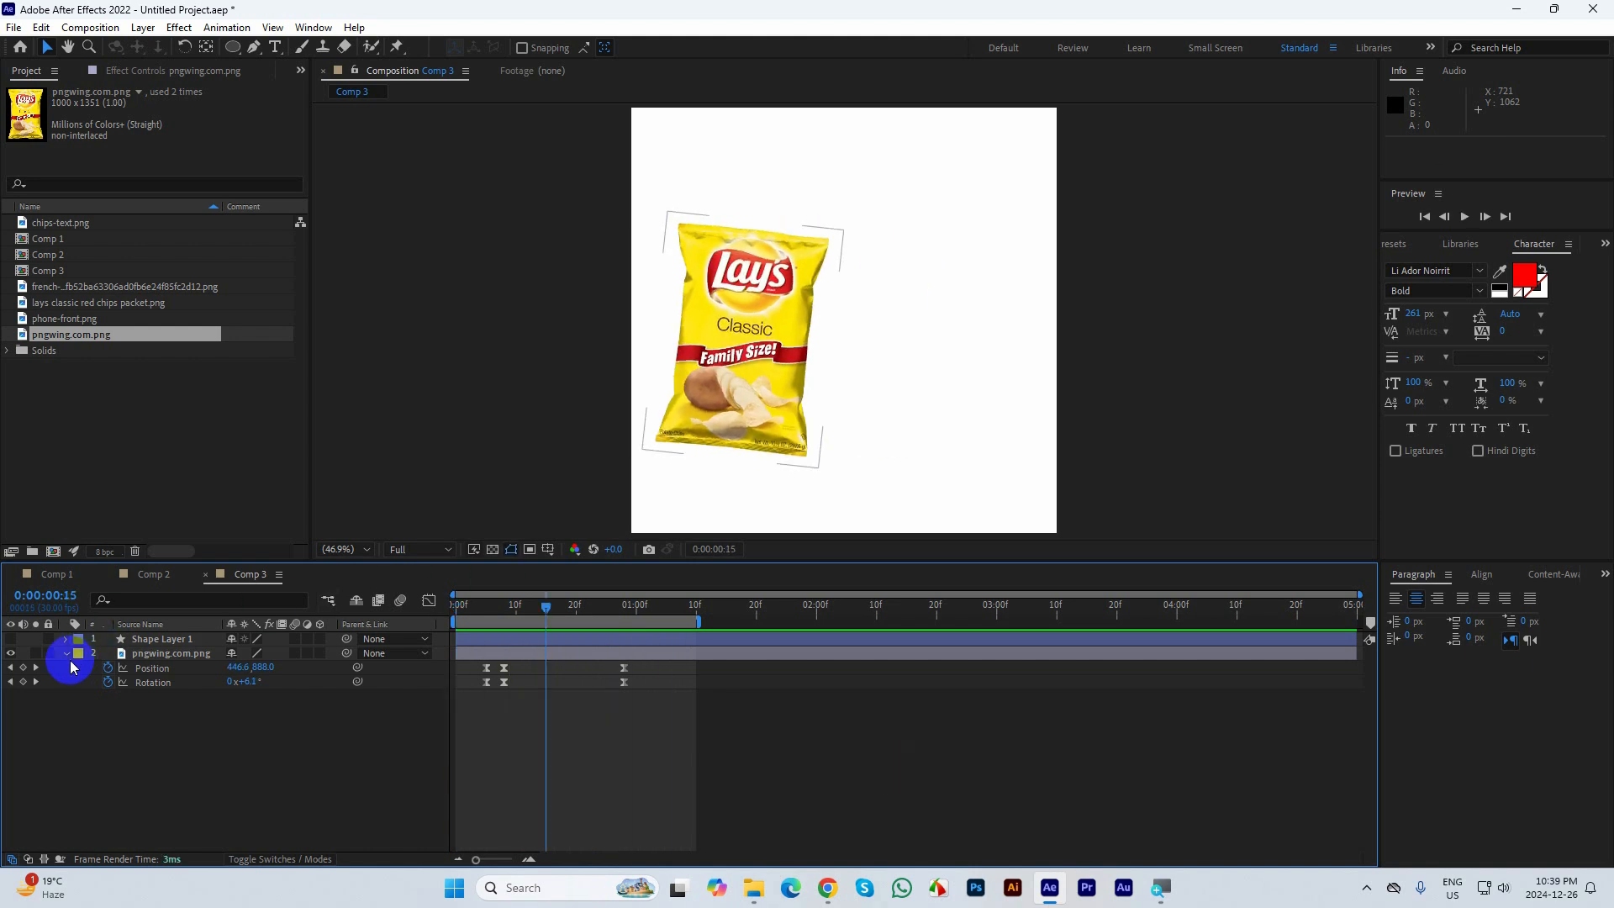
With the chips packet layer collapsed, extend the work area's end to 0:00:02:02 and place the playhead at 0:00:01:10
click(66, 653)
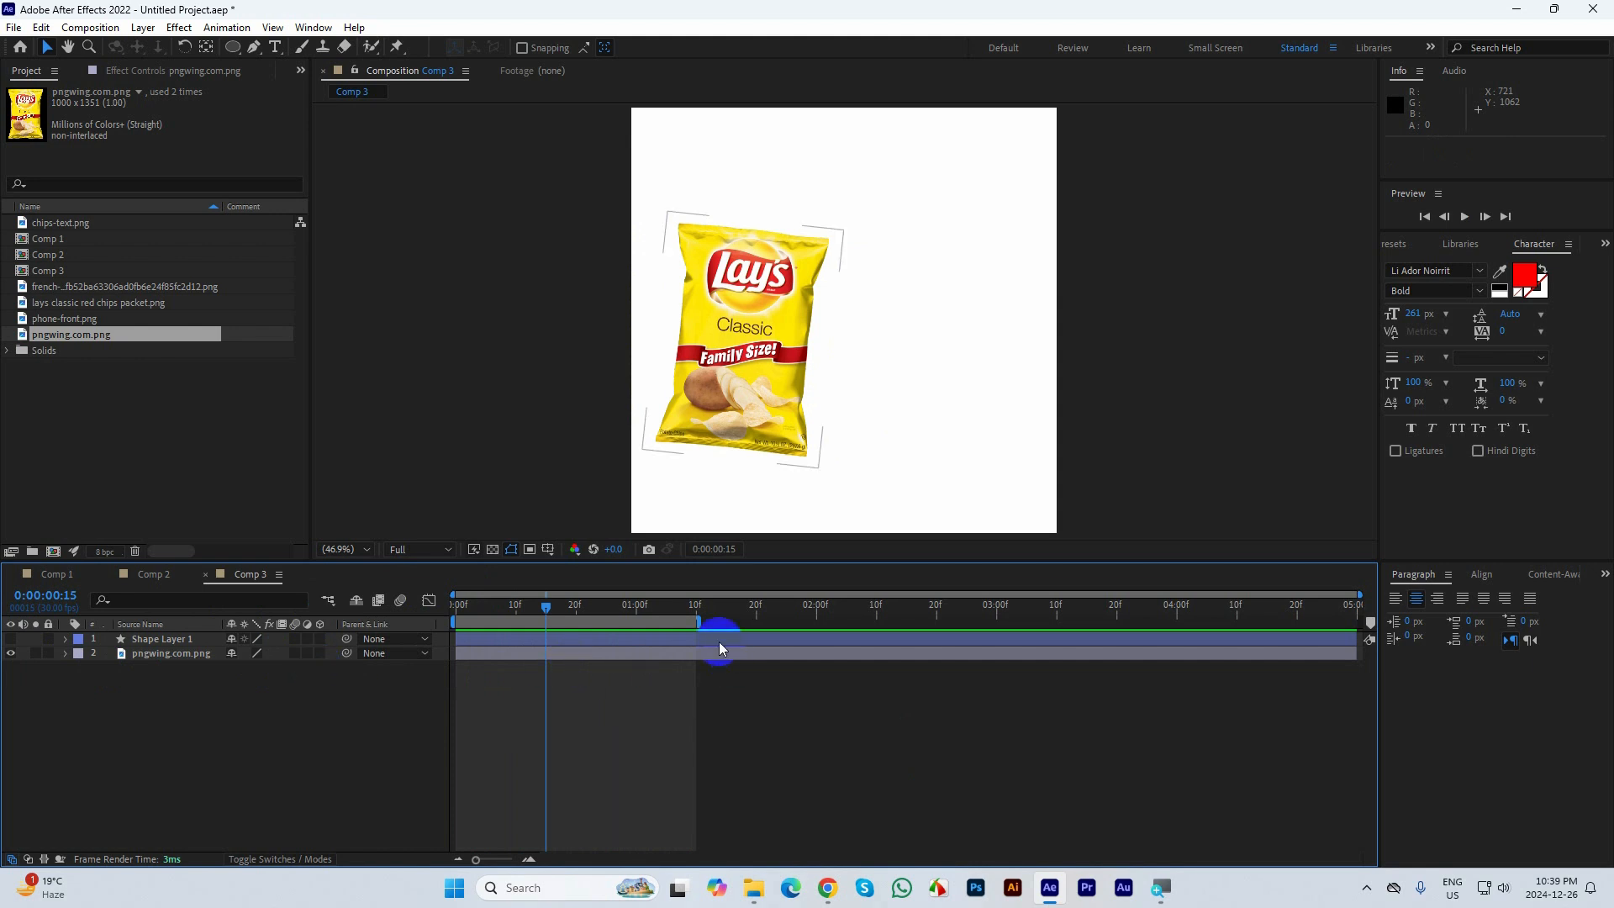
drag(699, 622, 837, 622)
drag(574, 606, 696, 615)
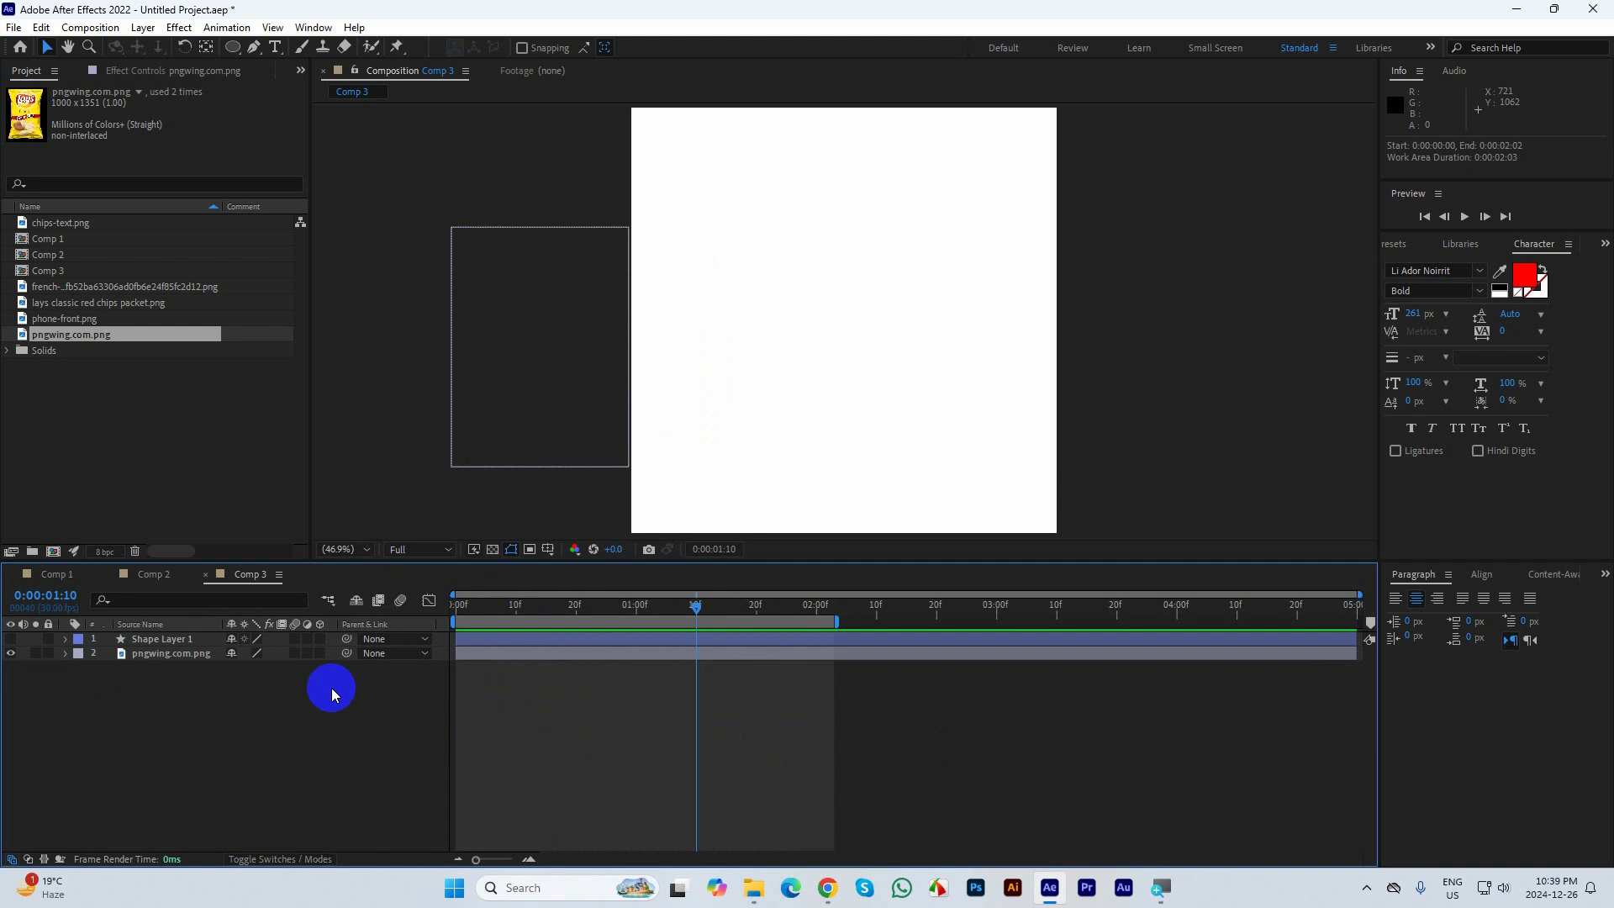
Draw a teal circle near the composition's centre with the Ellipse tool and centre its anchor point
click(232, 53)
mouse_move(829, 333)
mouse_down()
mouse_move(884, 389)
mouse_move(851, 380)
mouse_up()
click(47, 47)
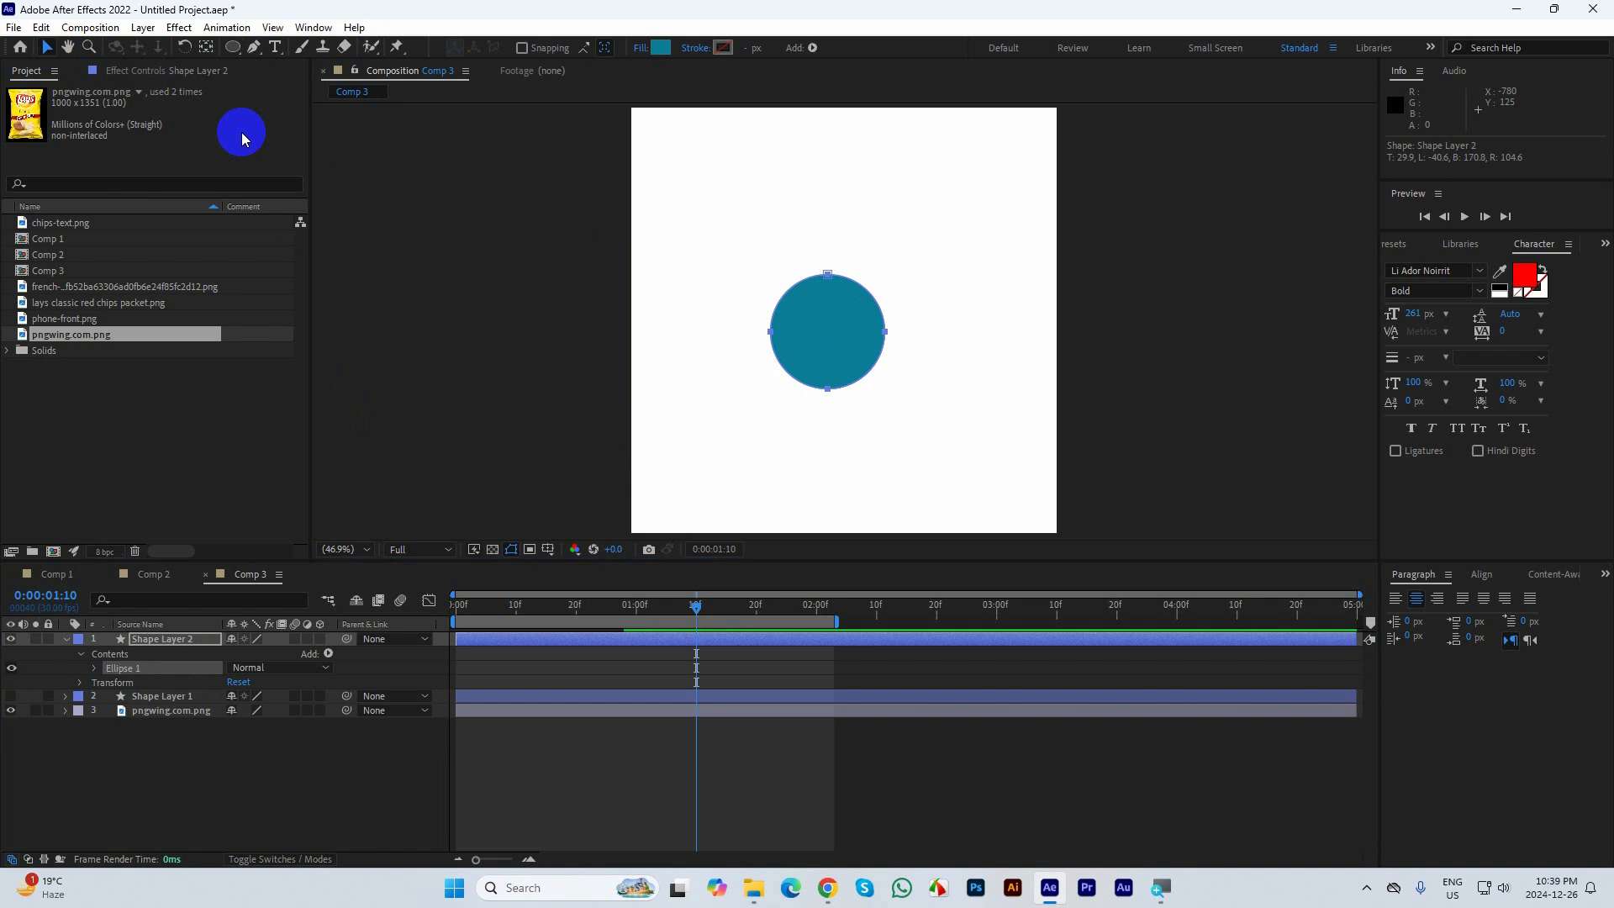
drag(857, 338, 870, 337)
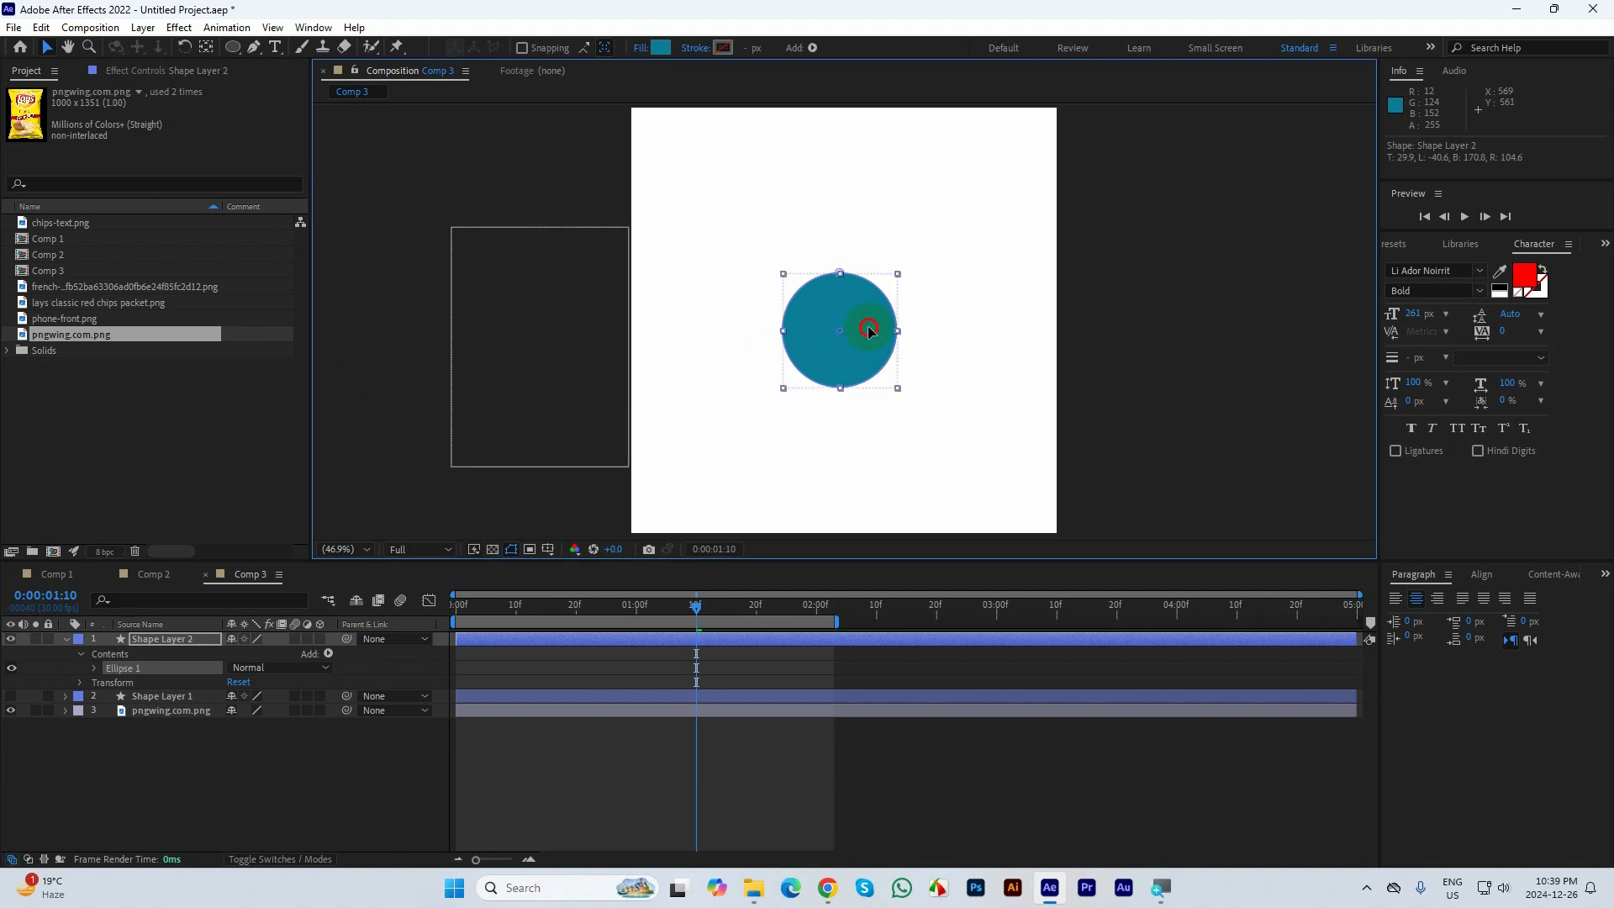
click(360, 82)
click(866, 317)
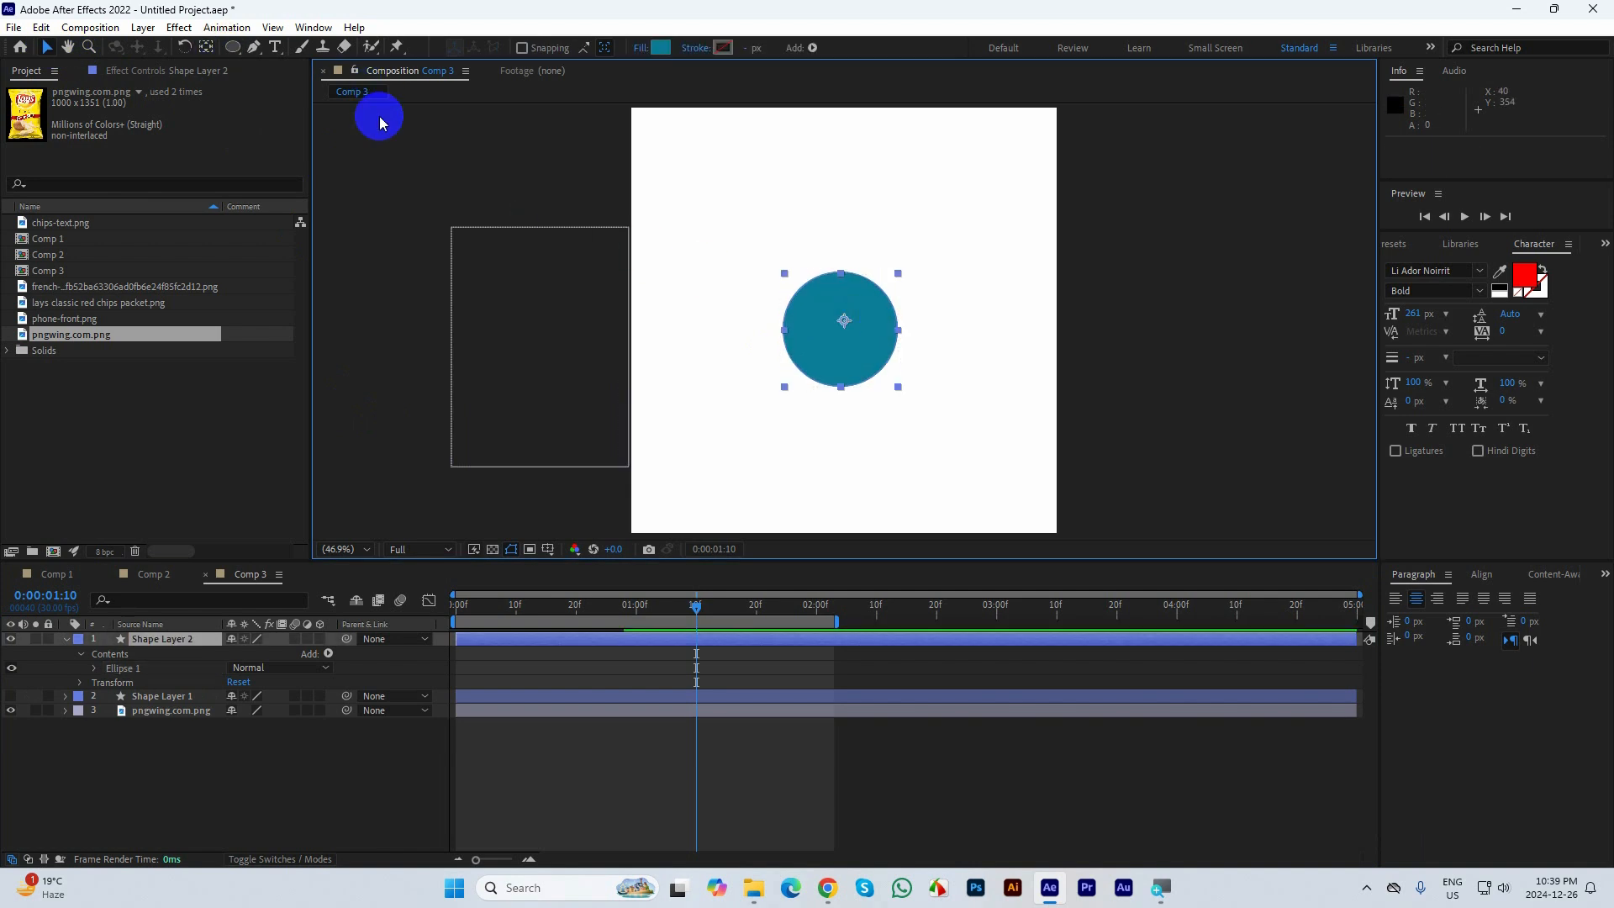
key(ctrl+alt+Home)
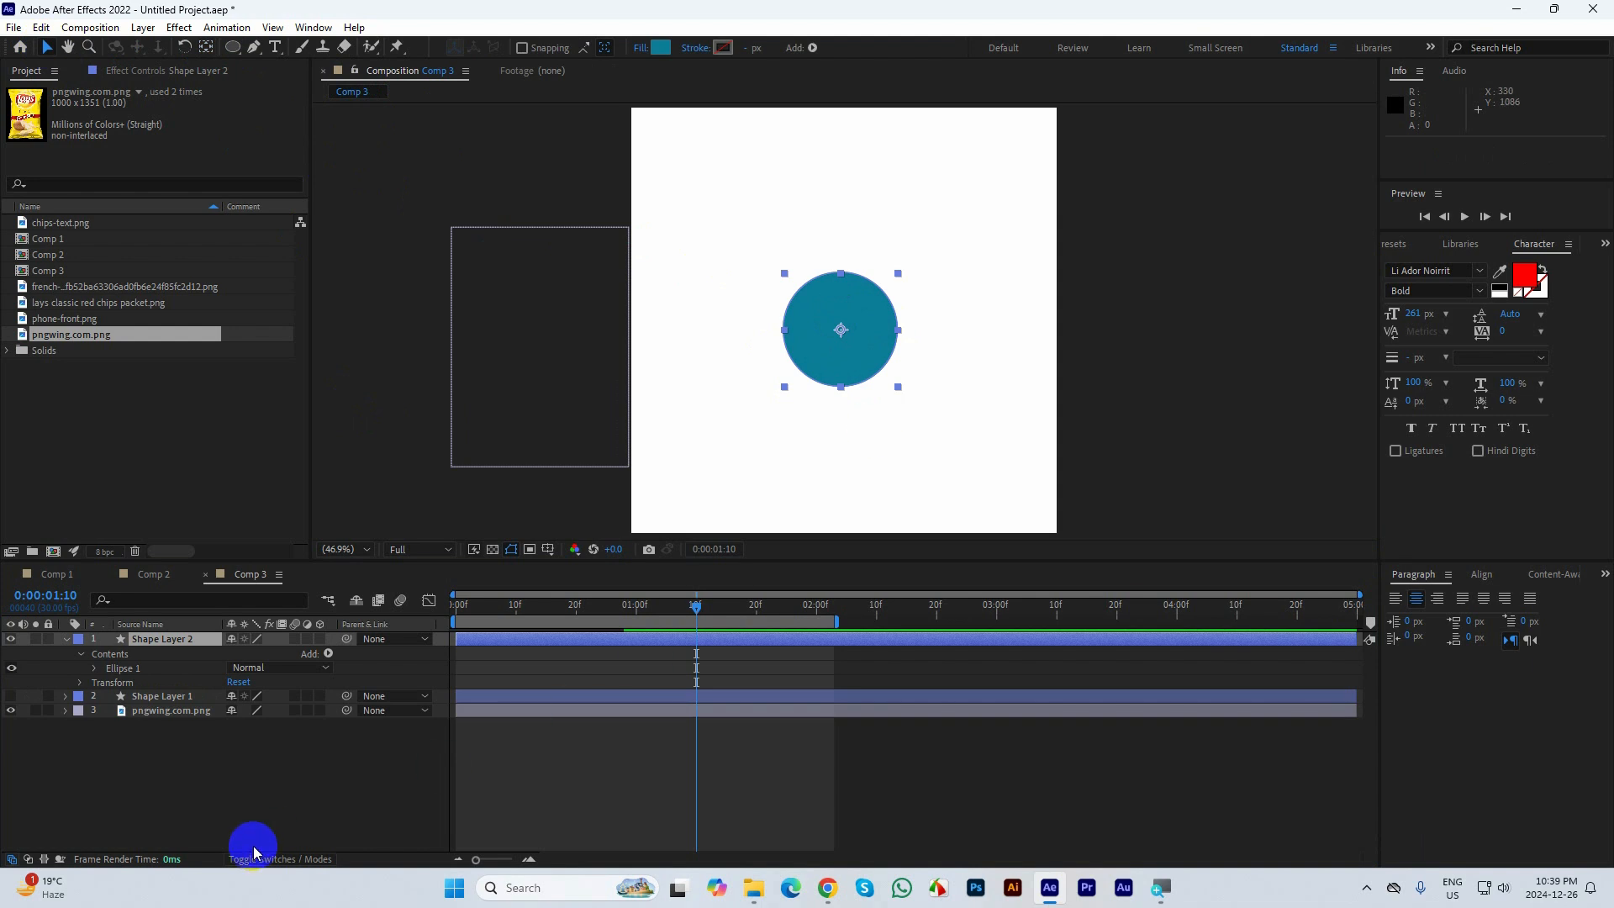
Reveal the circle layer's Scale property, try enlarging the circle with proportions linked, and undo the change
key(s)
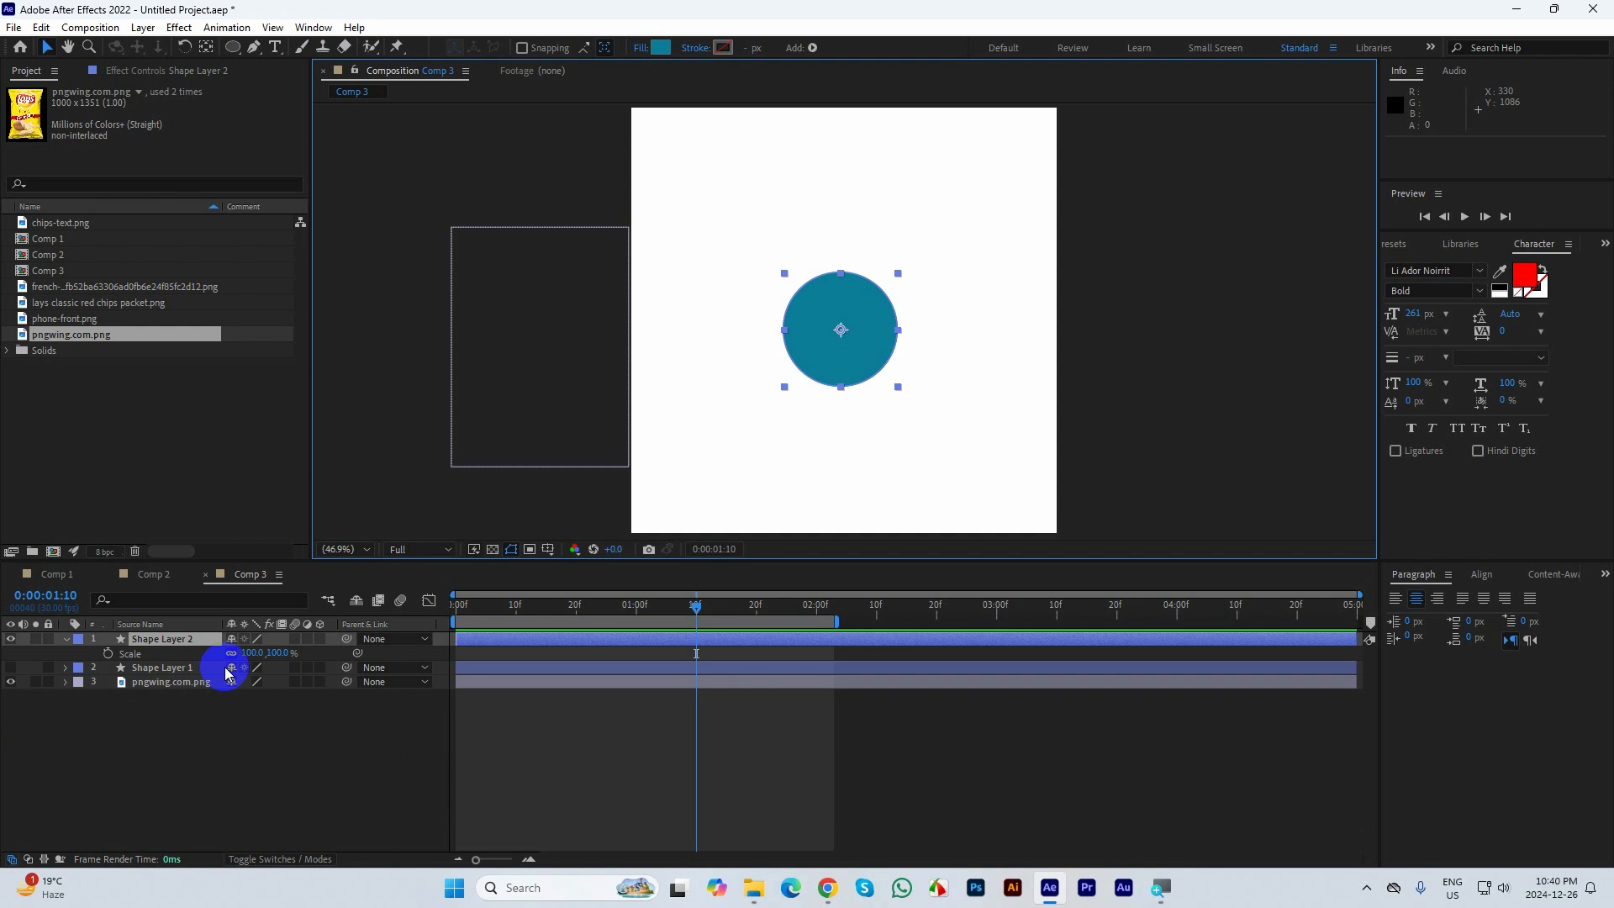
click(246, 653)
drag(246, 653, 270, 652)
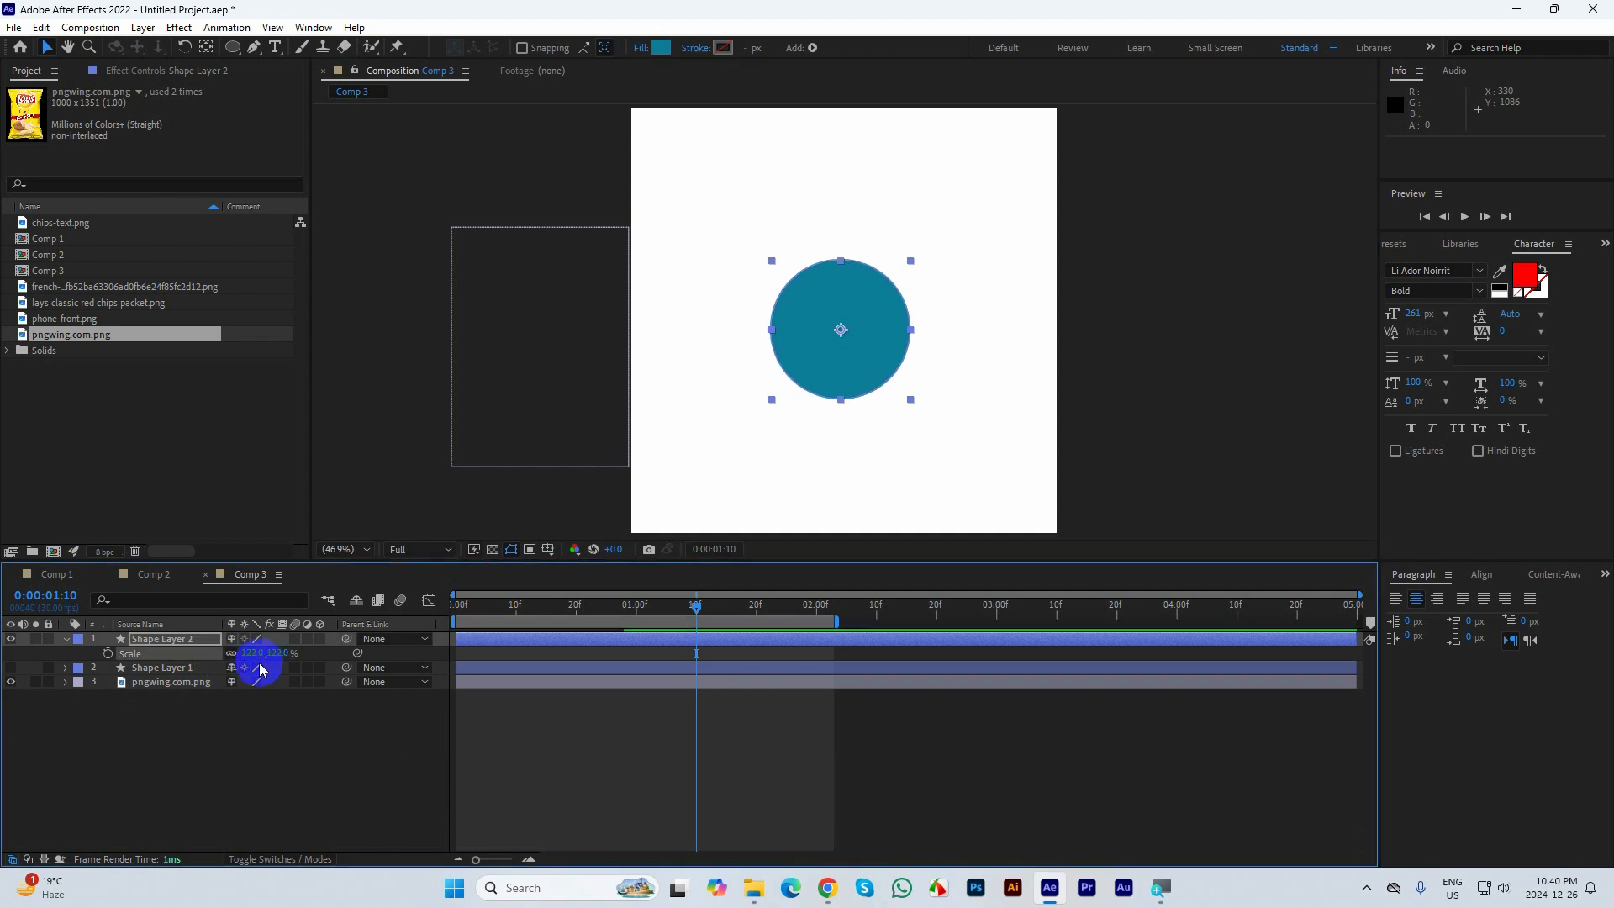
key(ctrl+z)
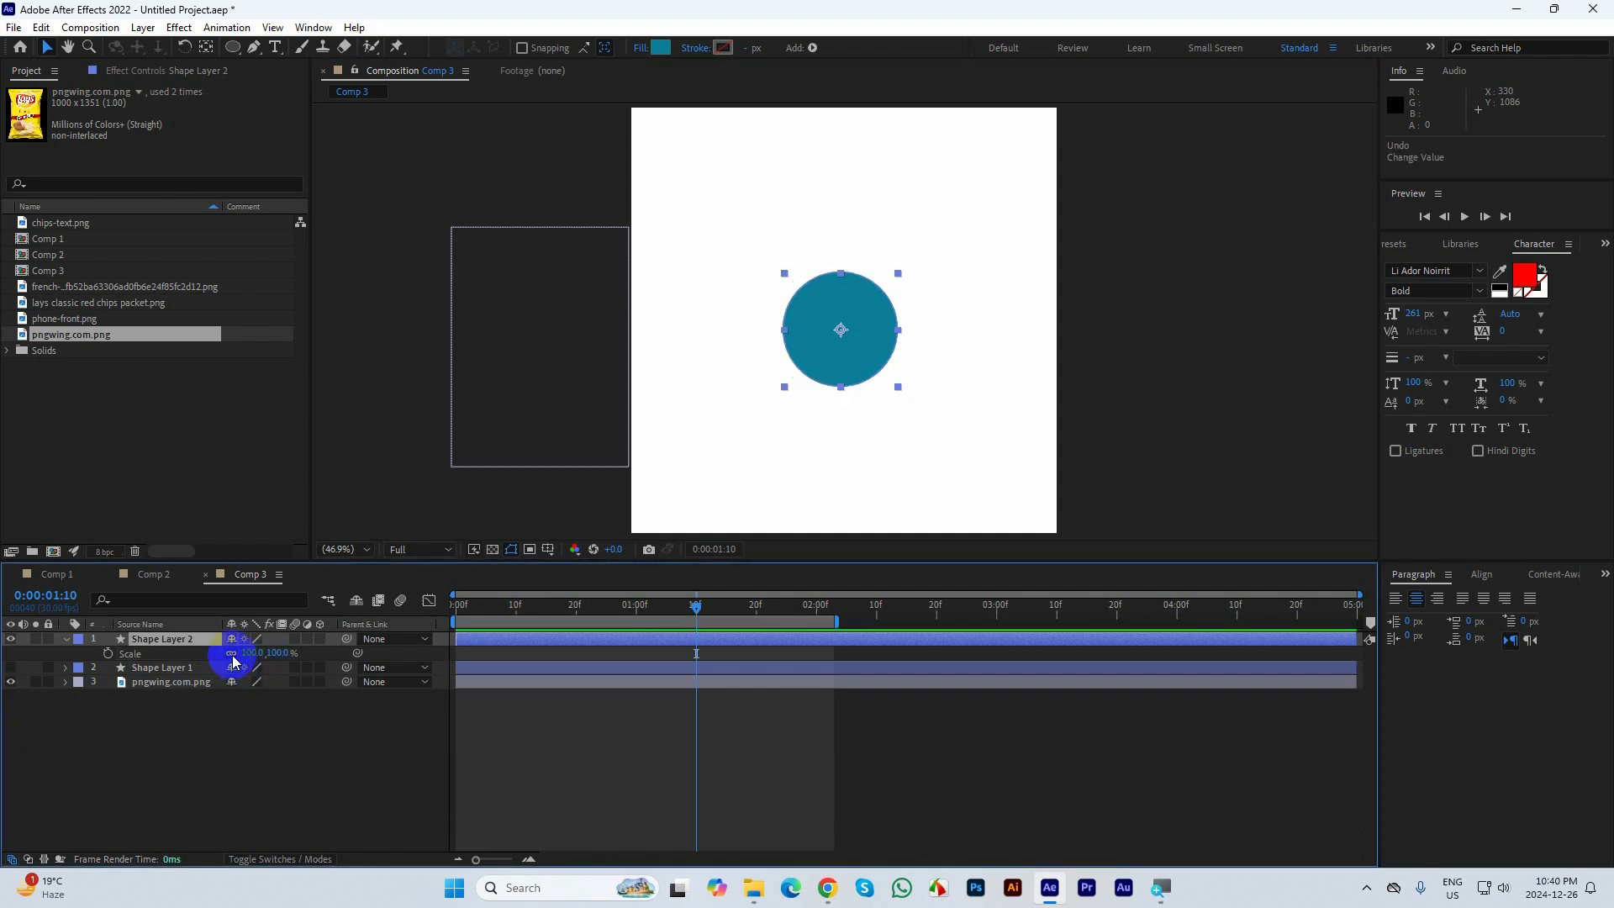
Unlink the circle's Scale proportions, try stretching its width and height independently, and link the proportions again
click(232, 656)
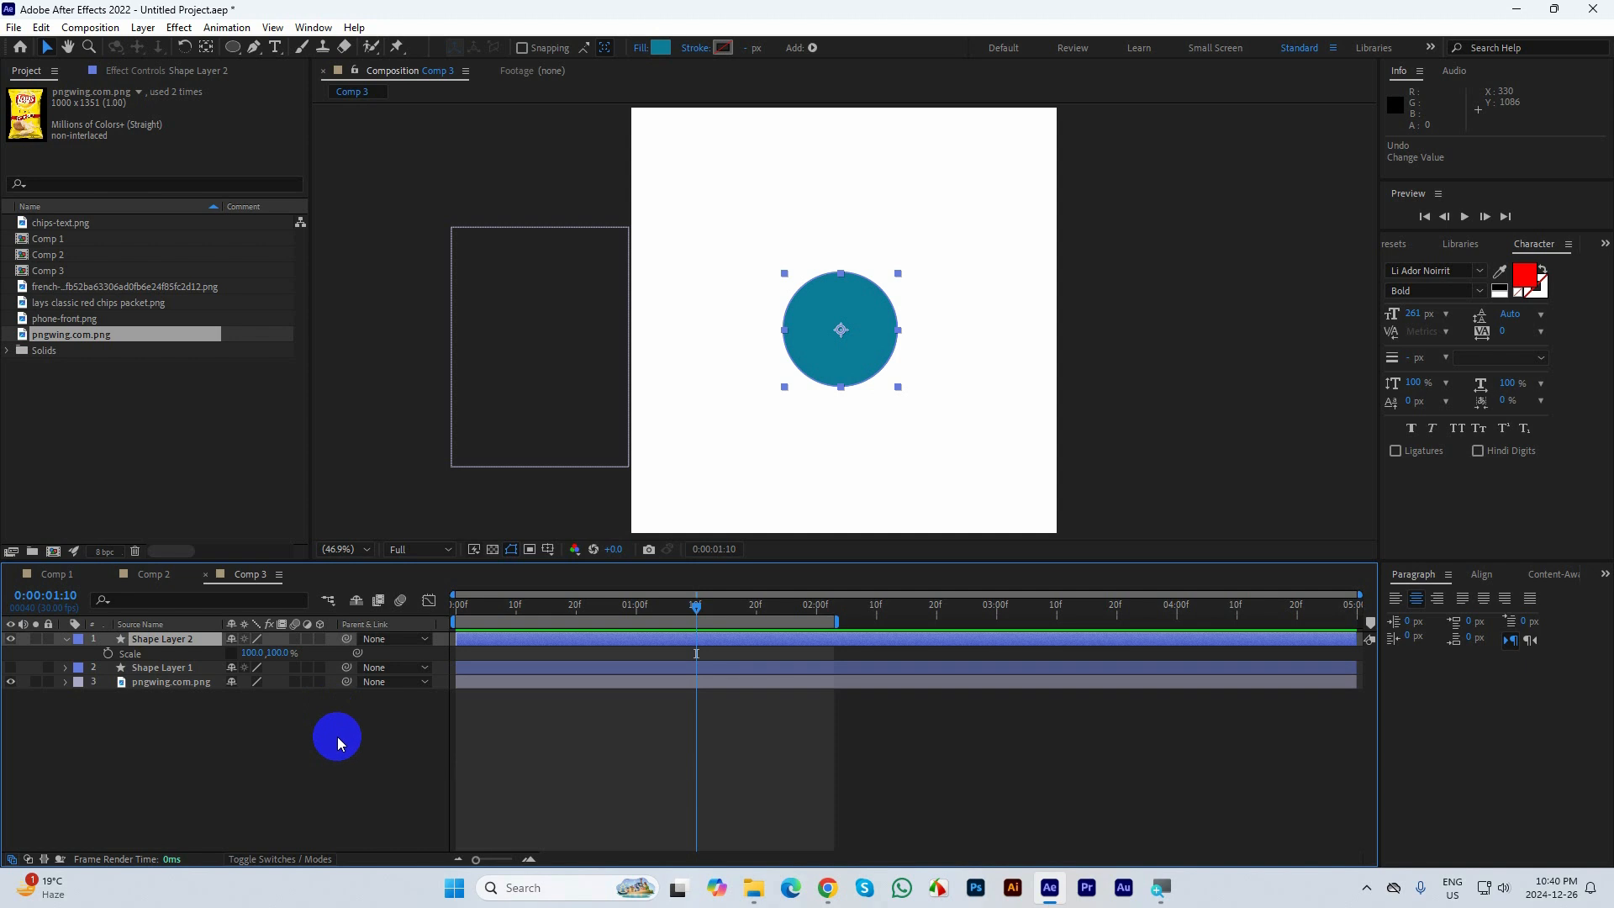
drag(252, 653, 426, 692)
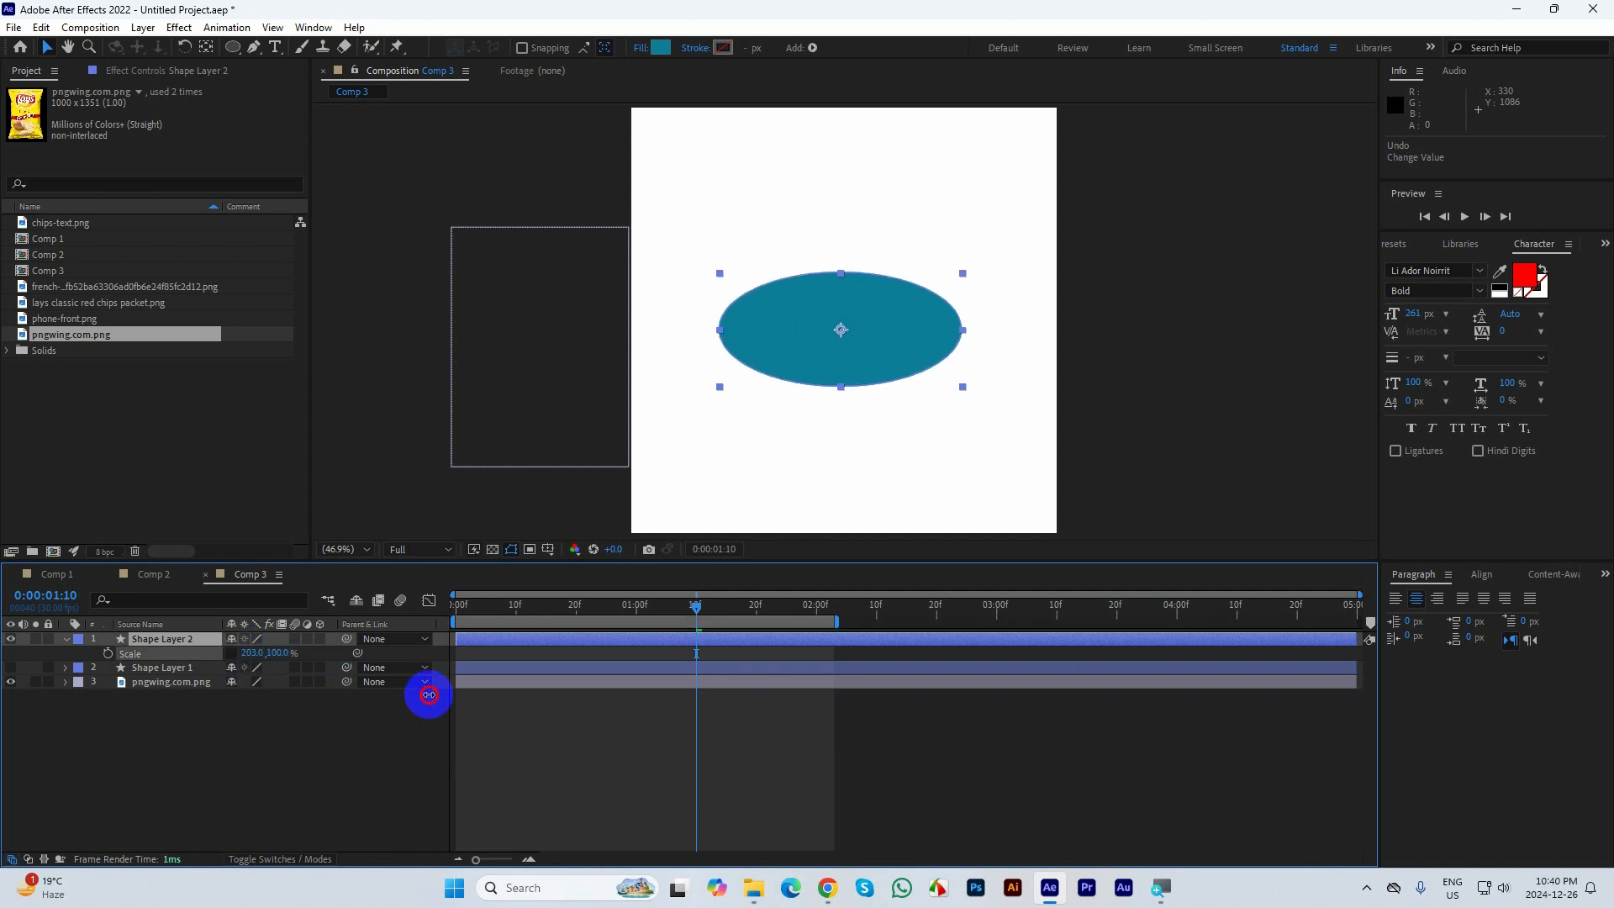
drag(280, 654, 321, 659)
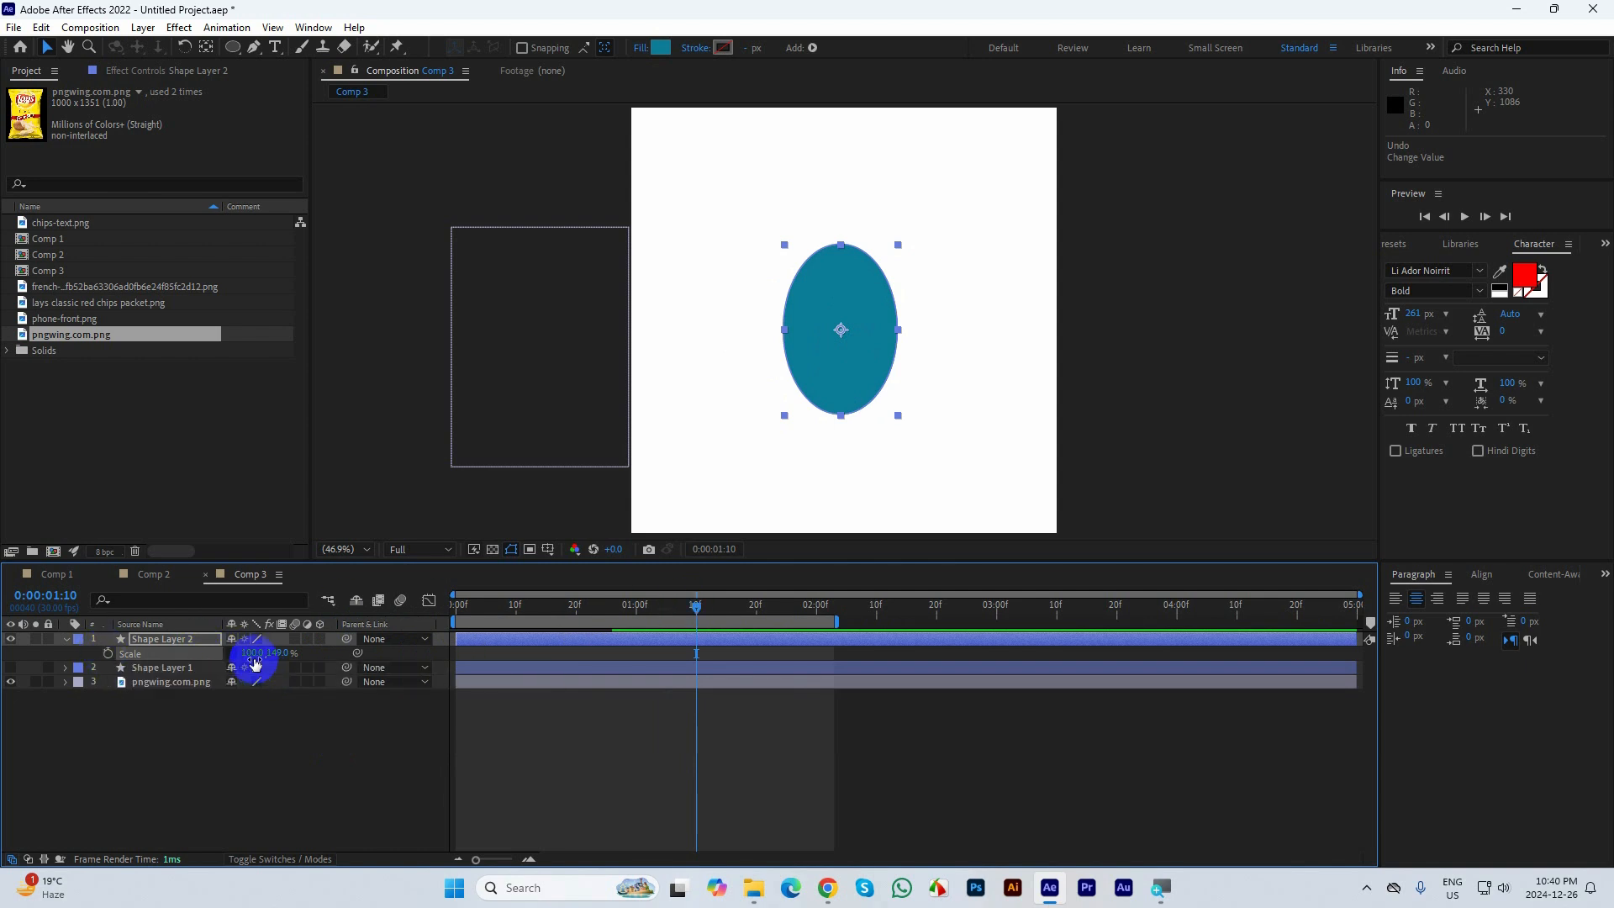
drag(245, 652, 331, 648)
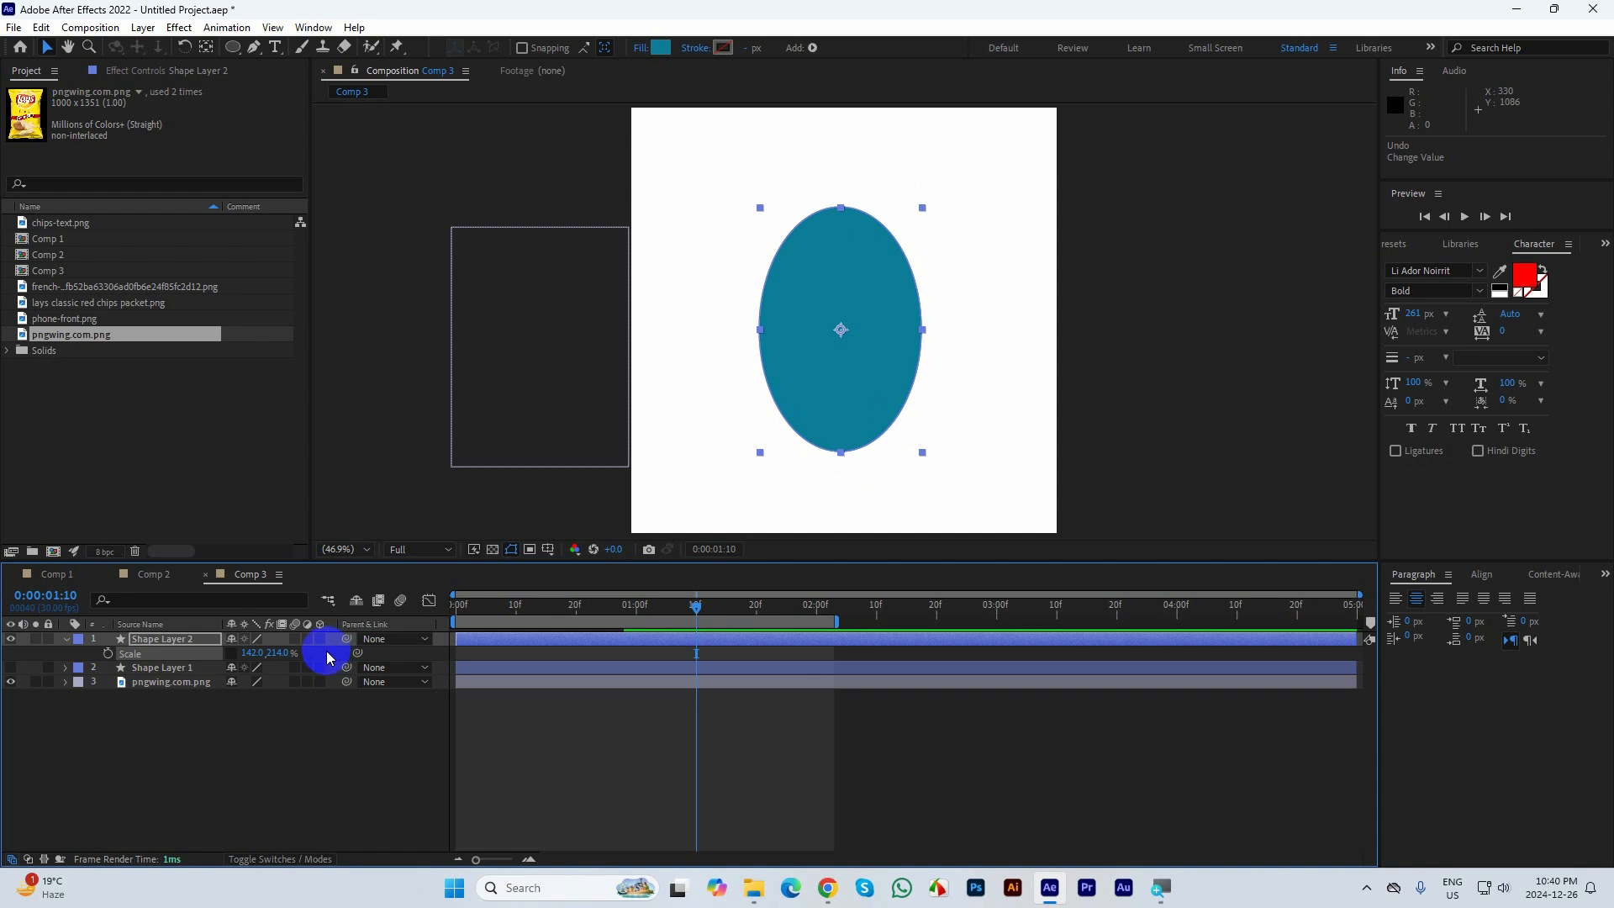
drag(328, 658, 509, 638)
click(252, 653)
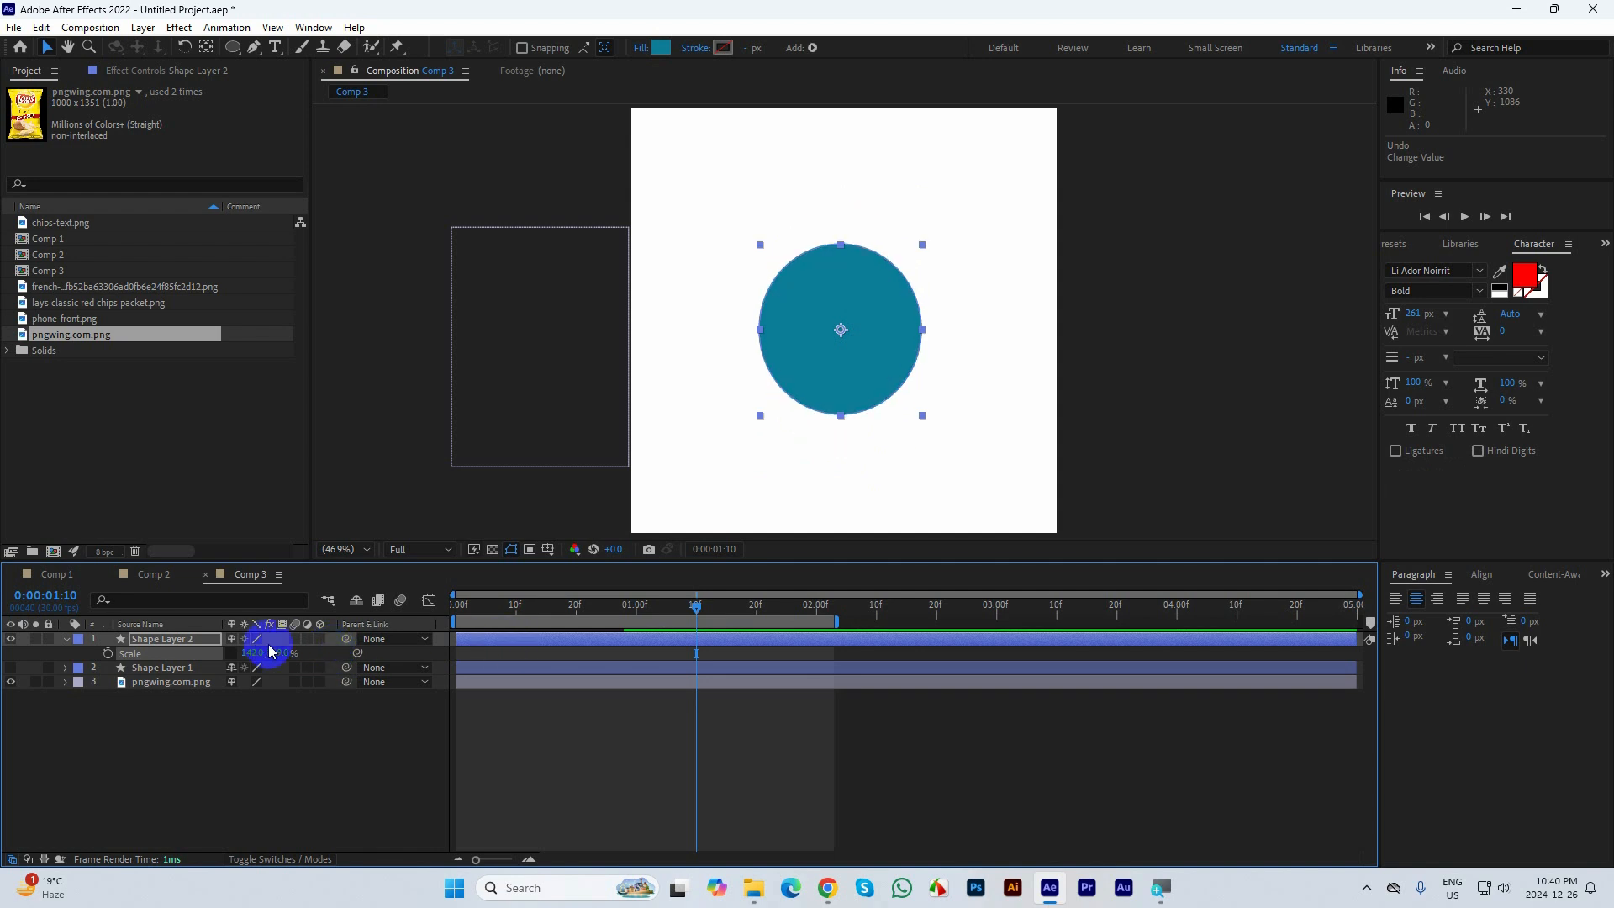
key(Return)
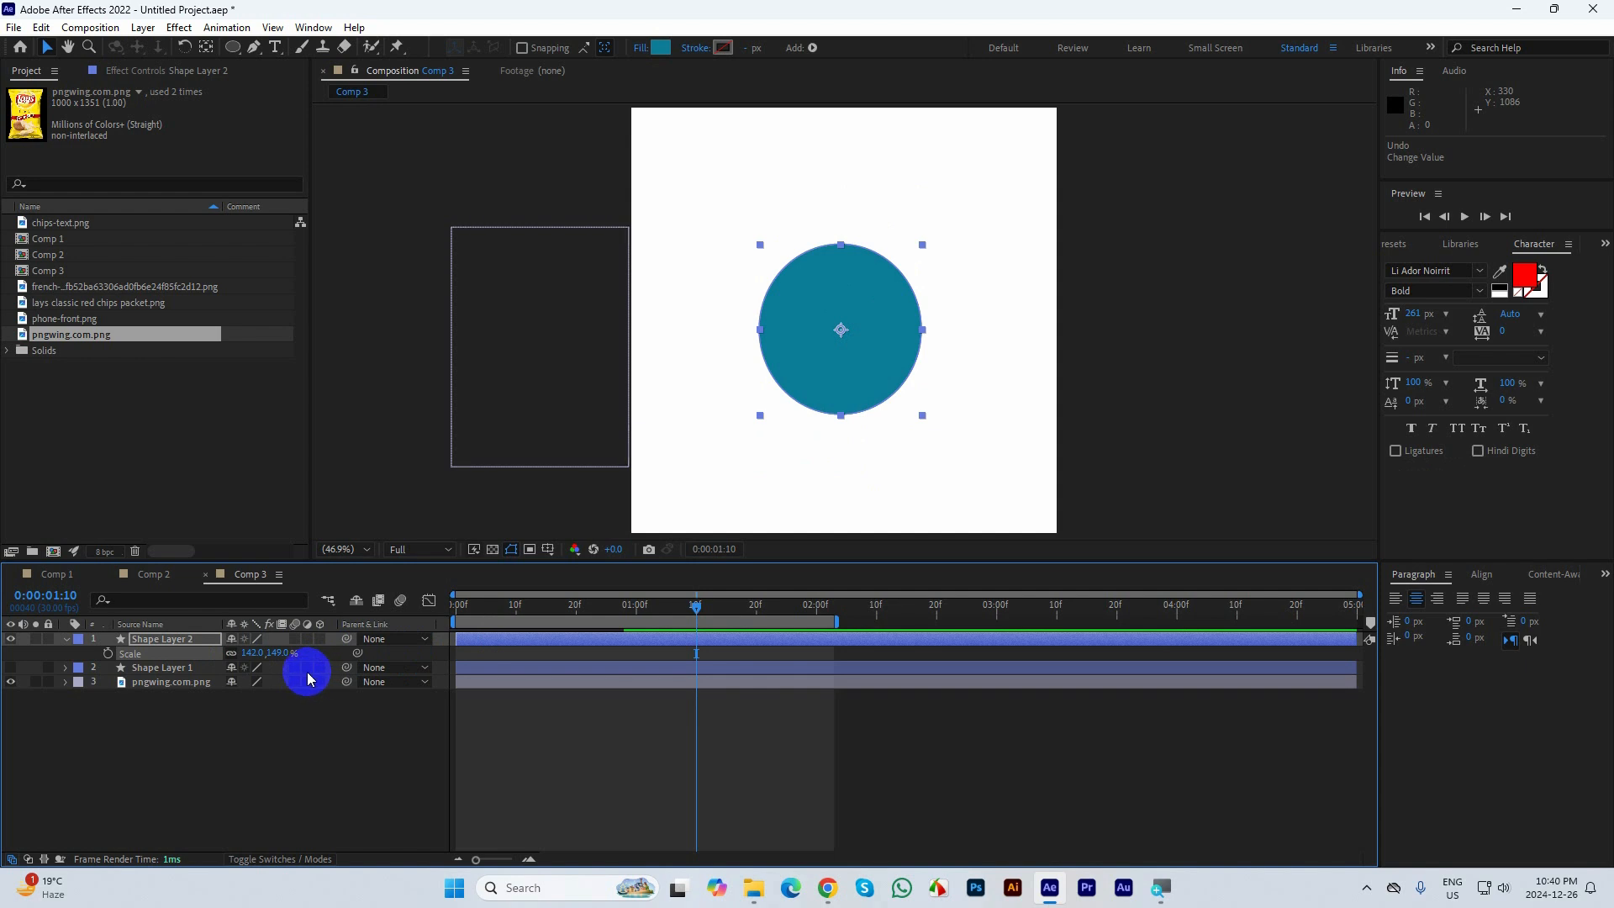
Keyframe the circle's Scale at 0% at 0:00:01:10 and extend the work area's end to 0:00:03:04
click(253, 653)
click(108, 653)
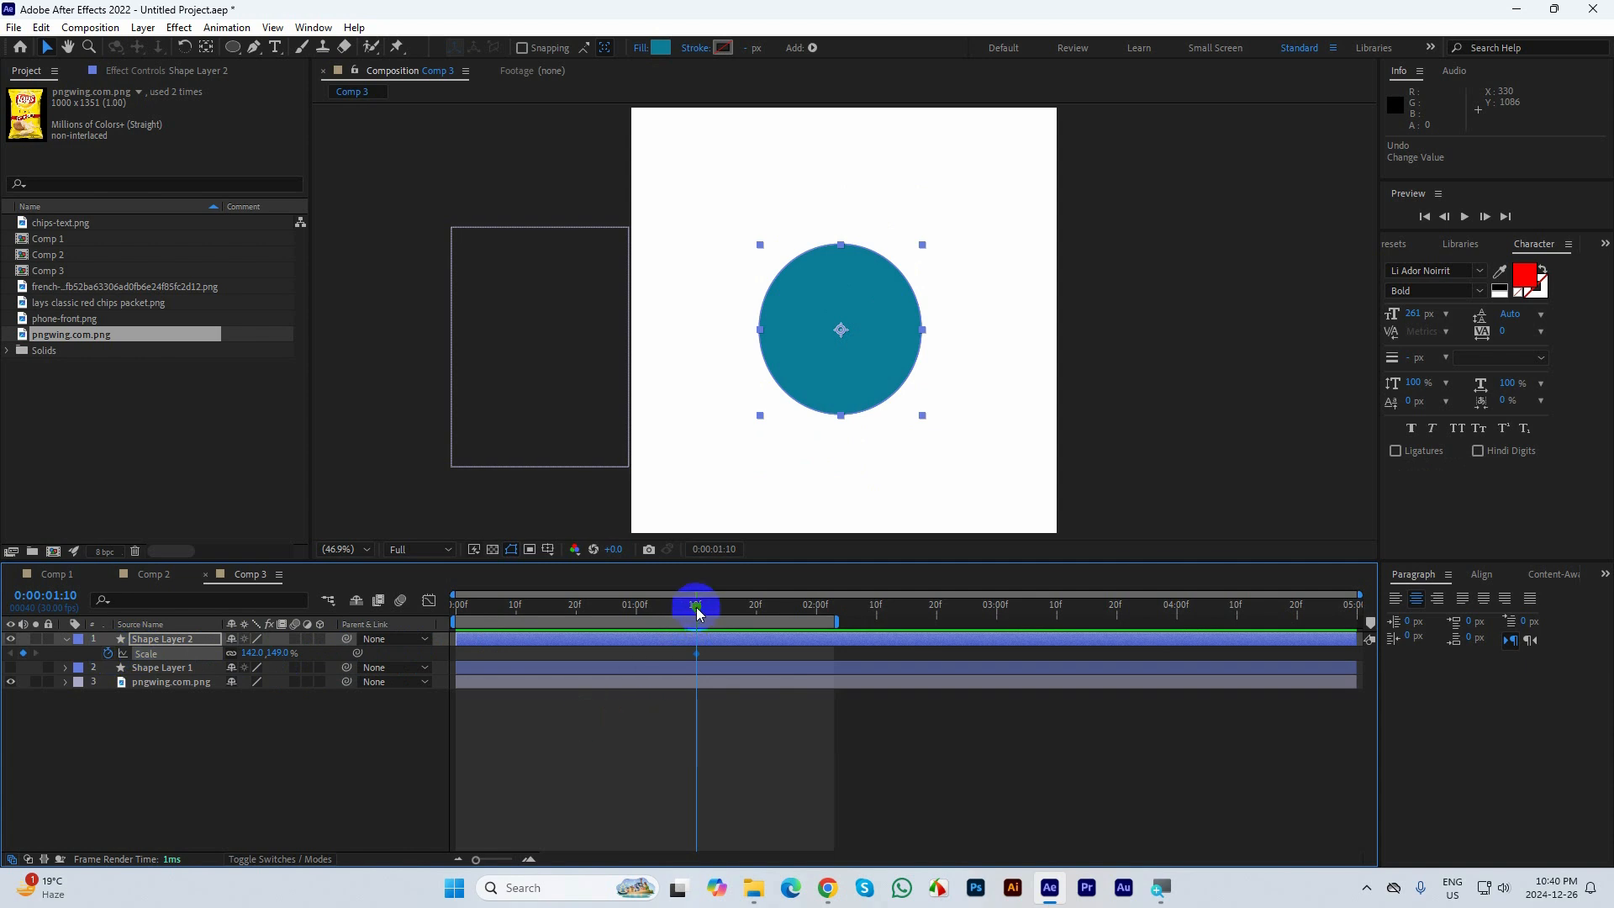
drag(843, 623, 1027, 622)
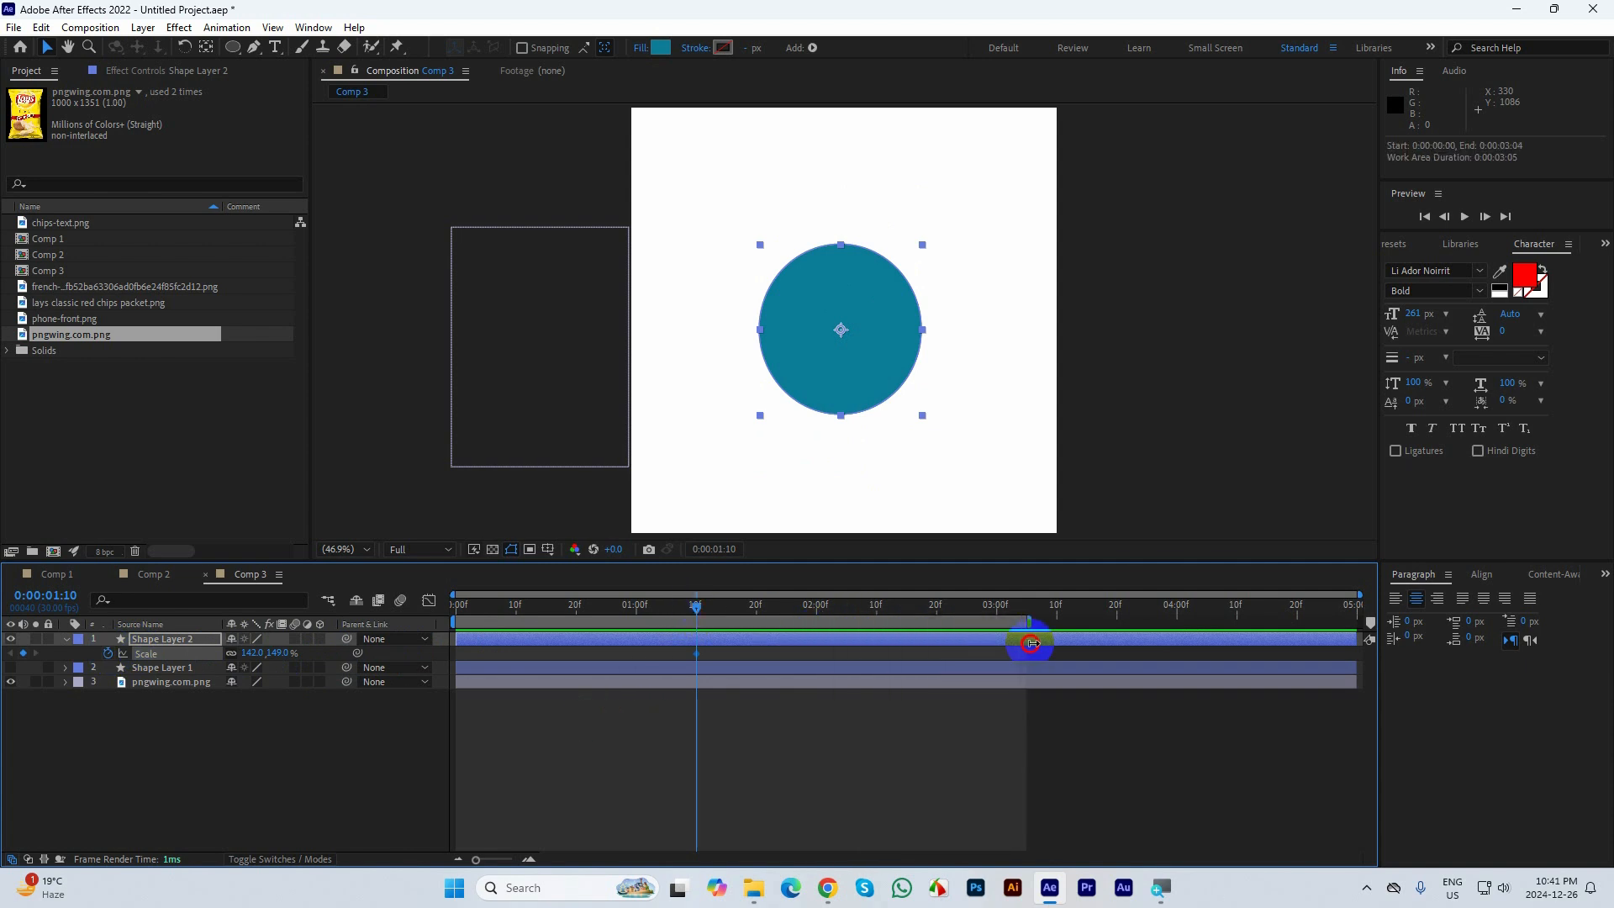
click(252, 653)
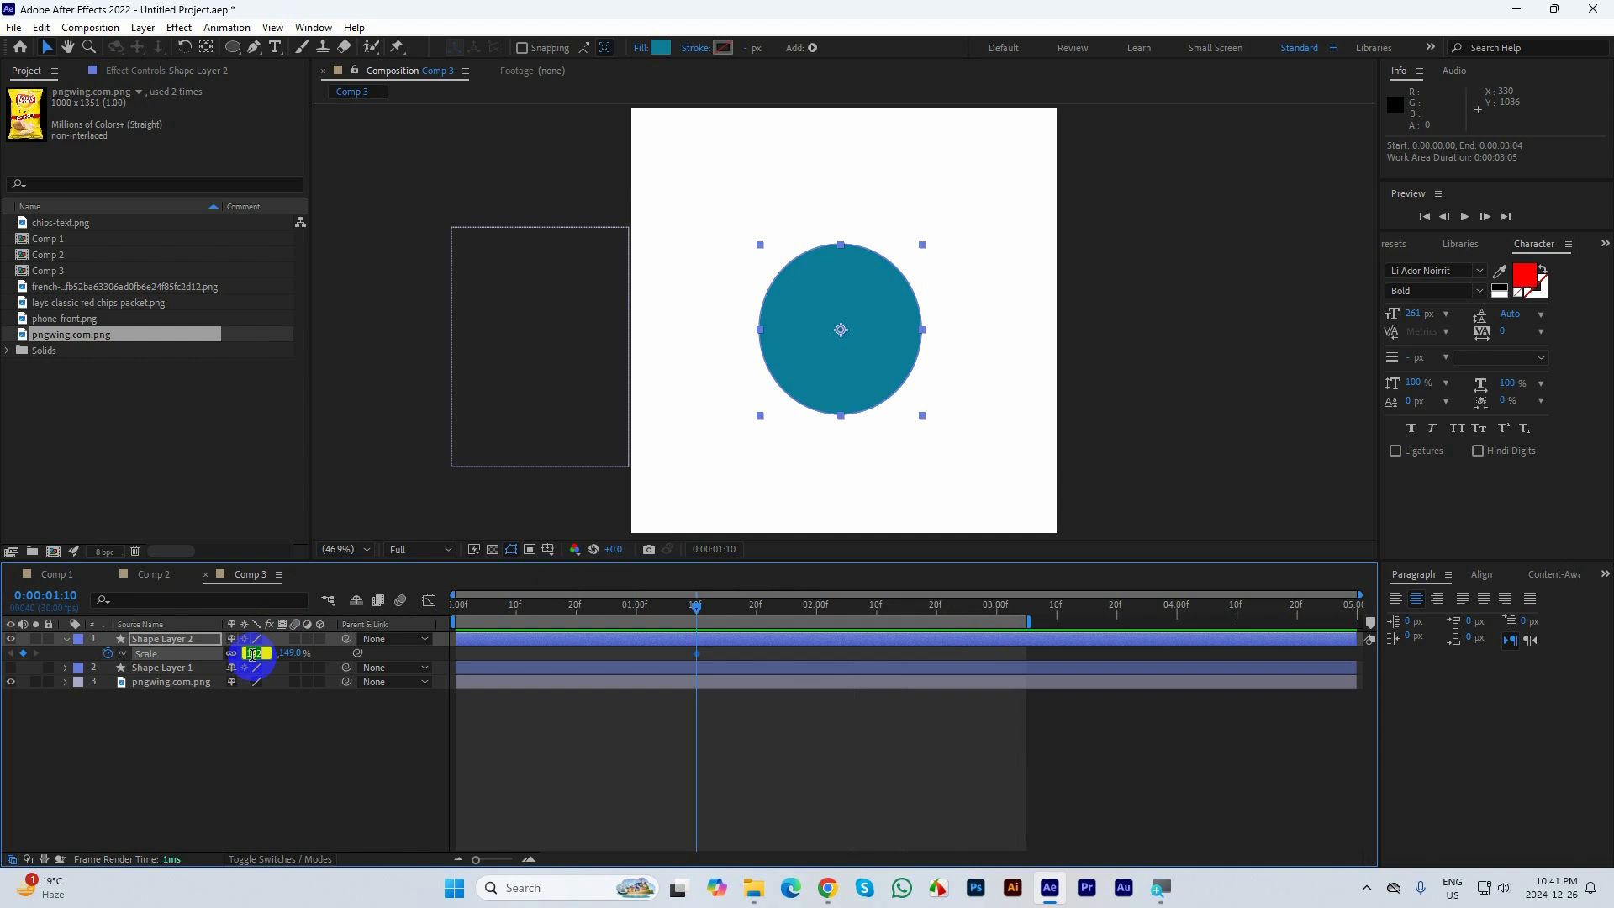
text(0)
click(505, 622)
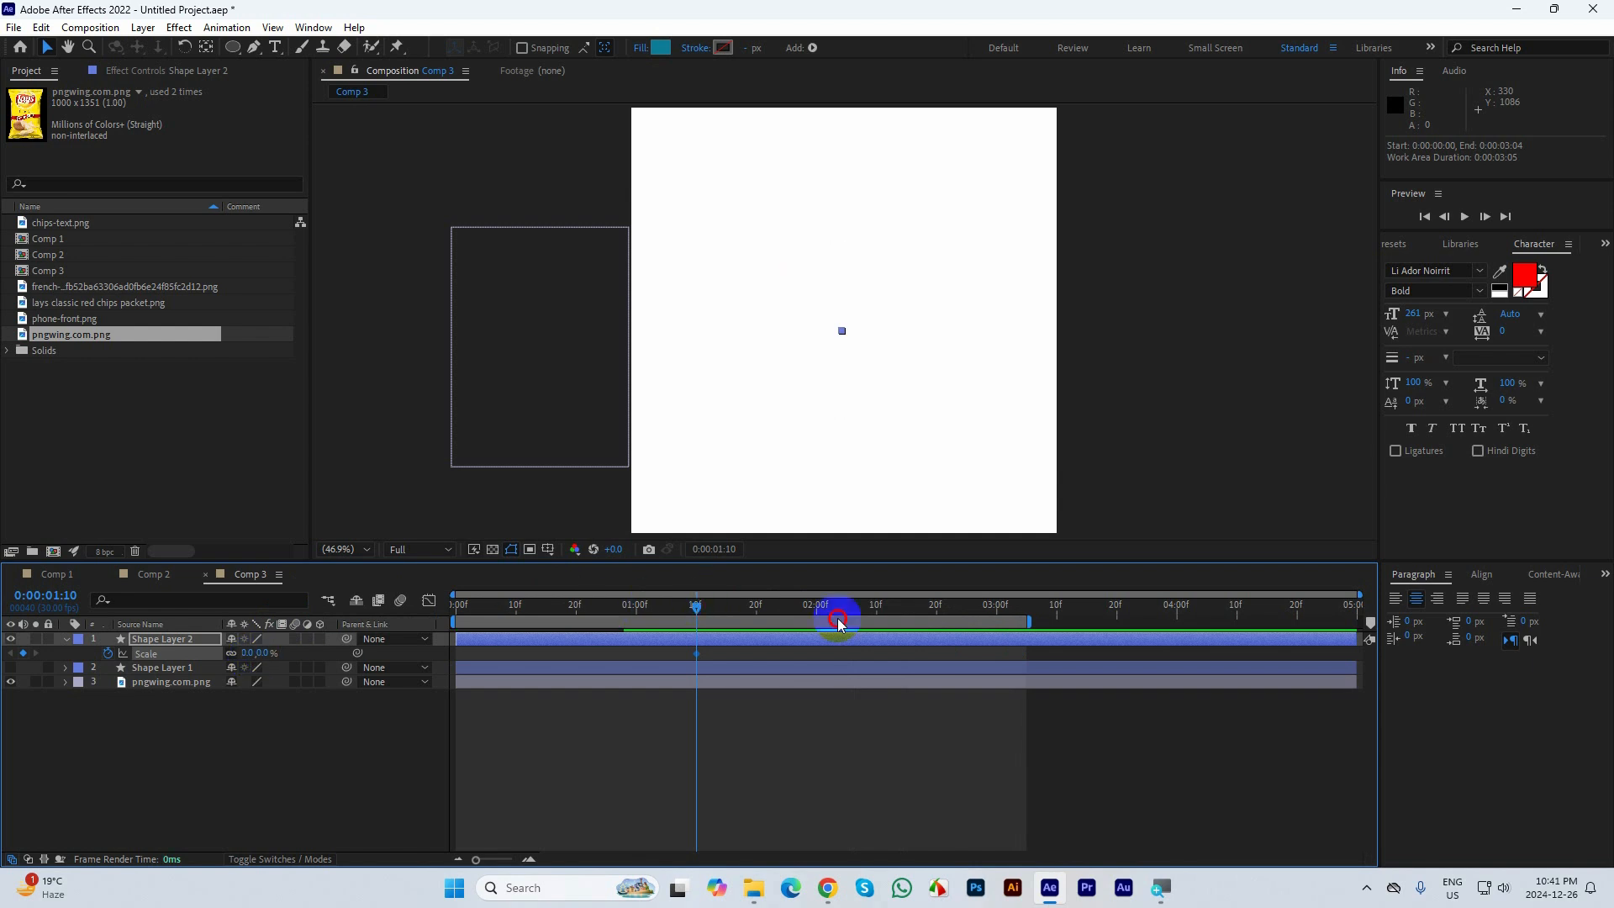
Add a second Scale keyframe of 150% for the circle at 0:00:02:00
click(878, 628)
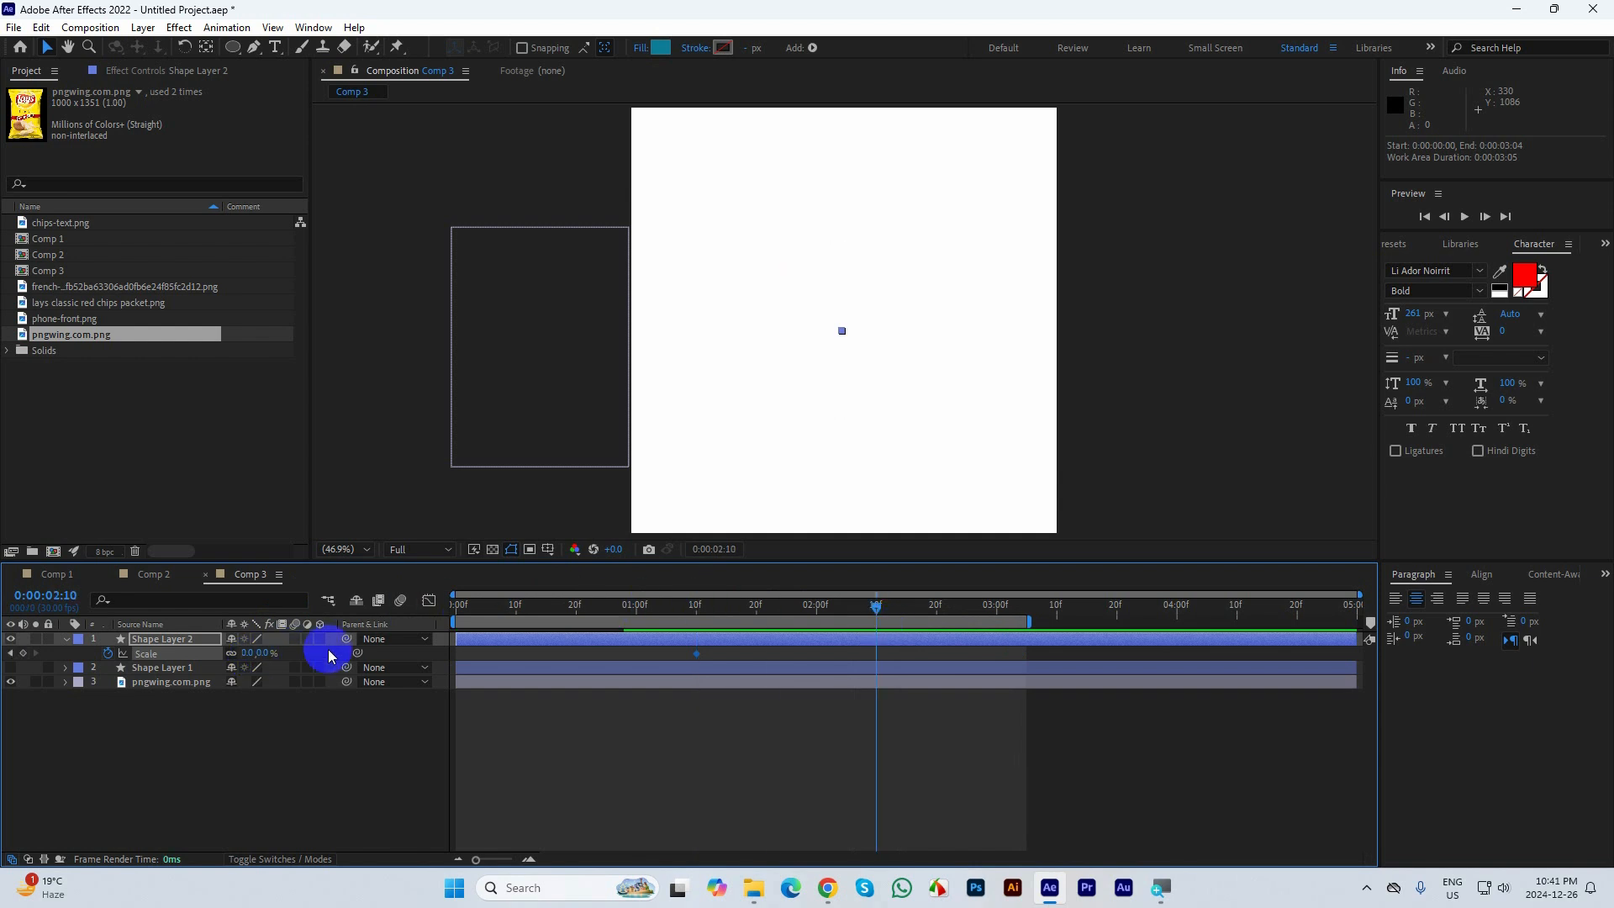
click(875, 607)
drag(875, 607, 816, 607)
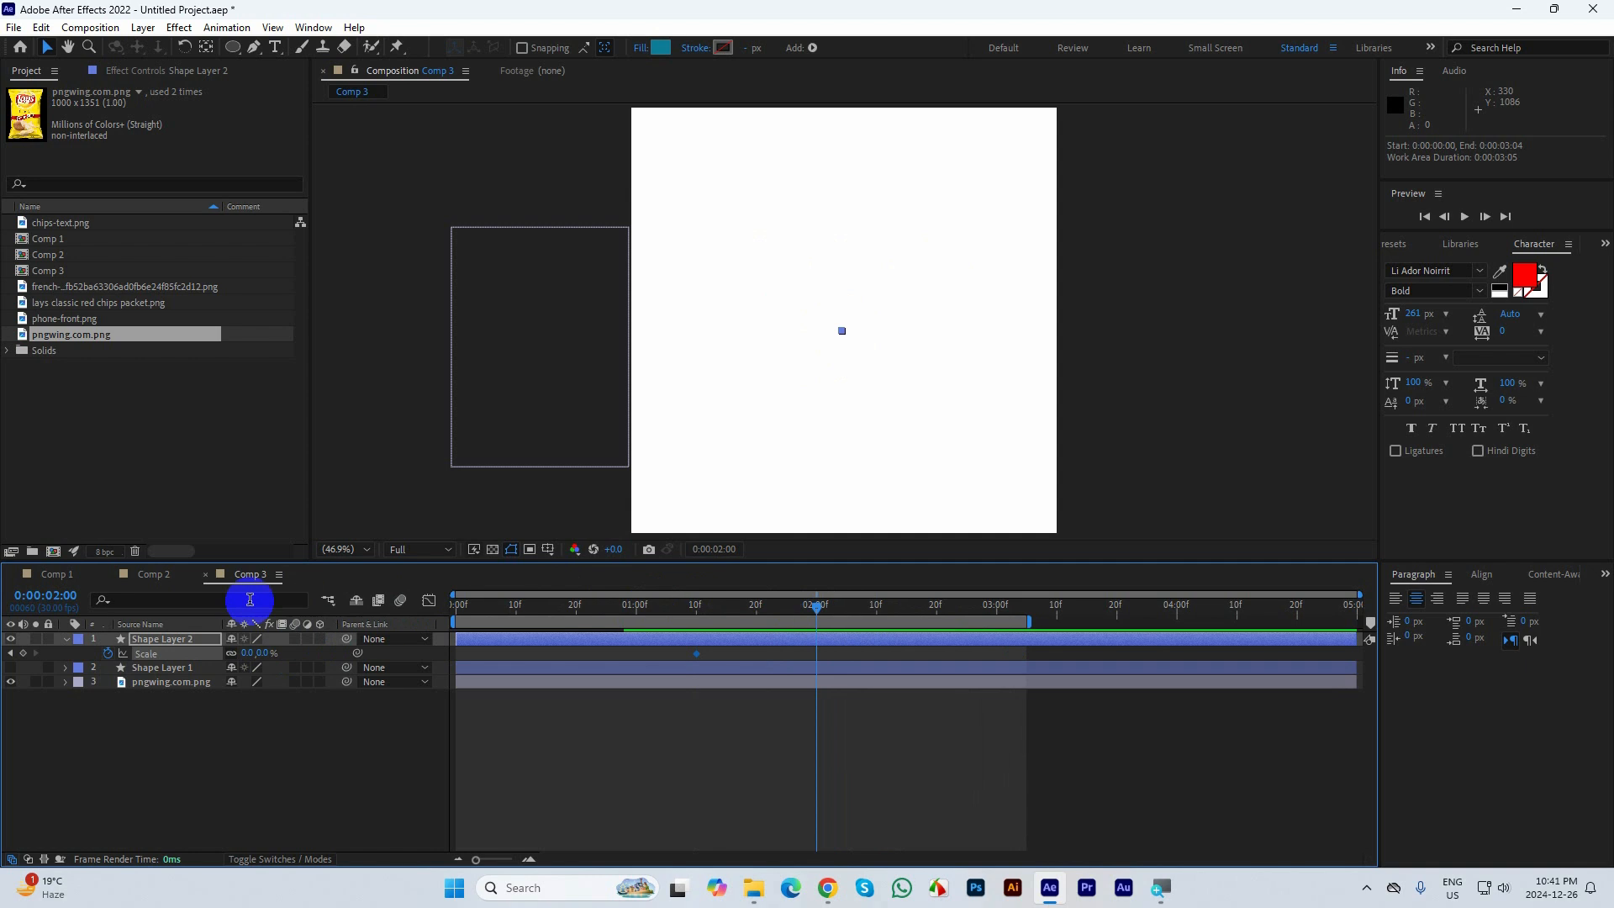
click(244, 651)
text(150)
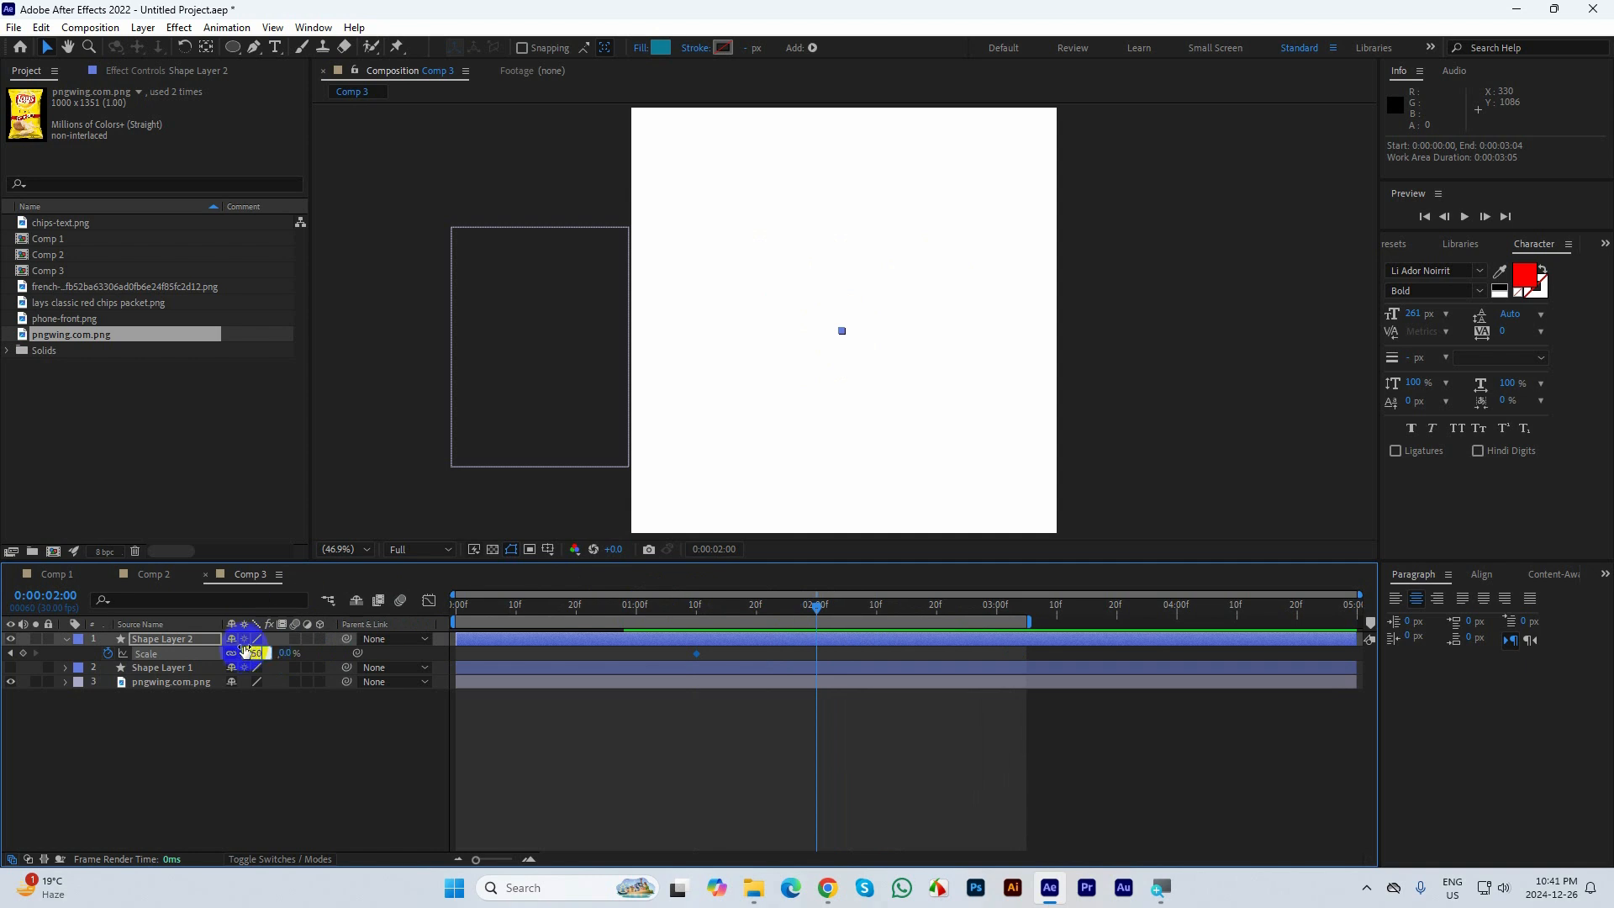
key(Return)
Preview the circle's scale-up from 0:00:01:08 and return the playhead to the second keyframe at 0:00:02:00
drag(840, 613, 686, 639)
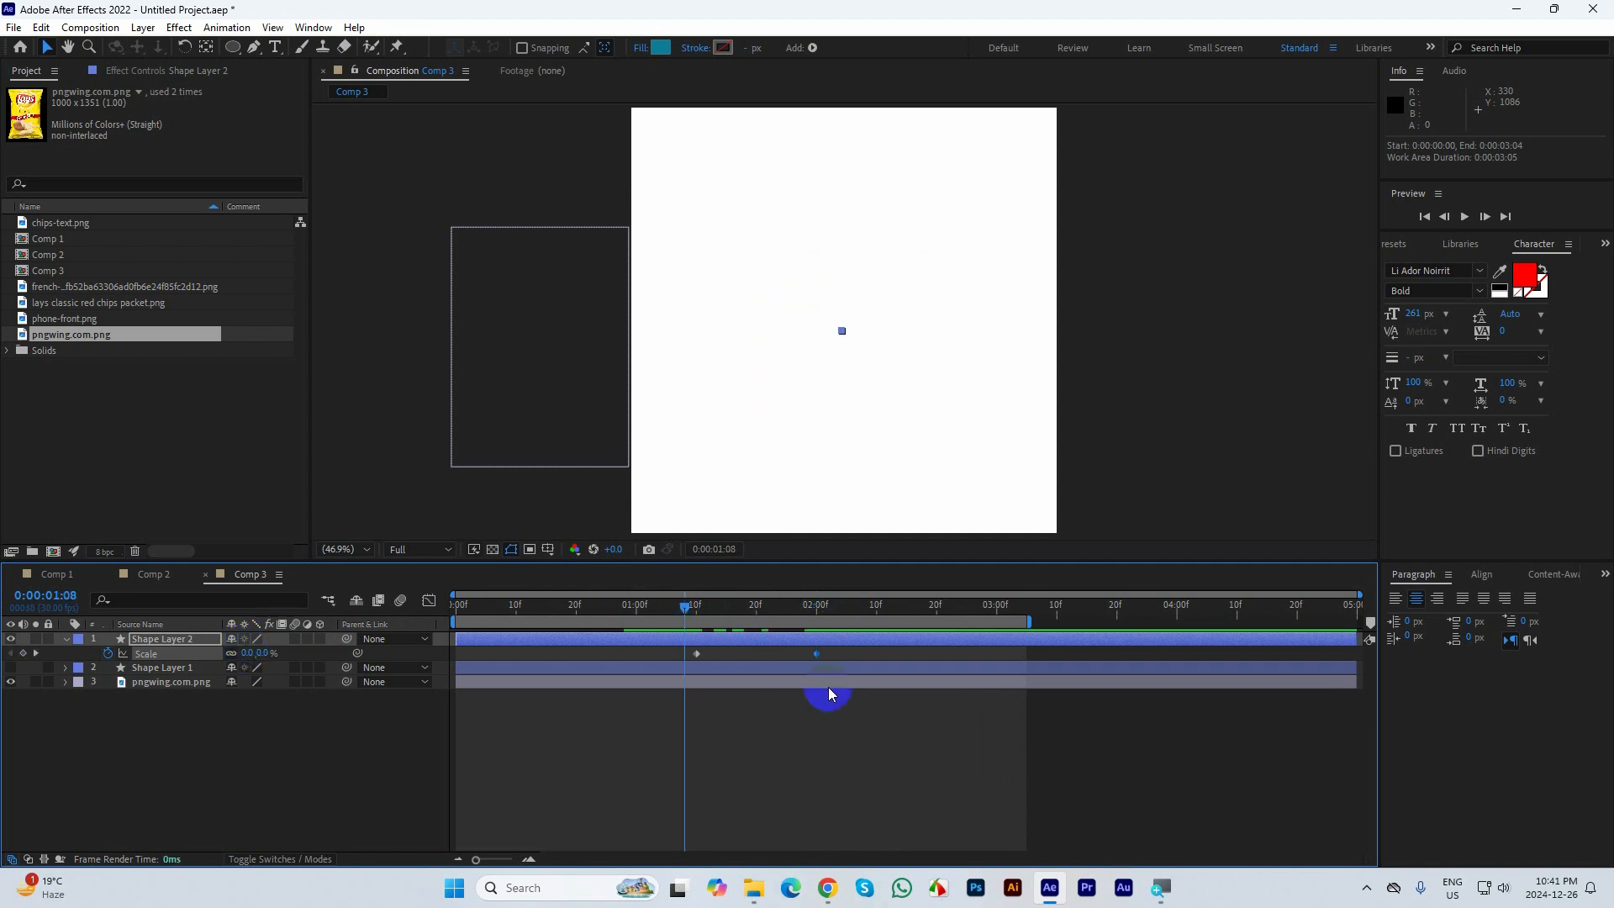
key(space)
click(851, 607)
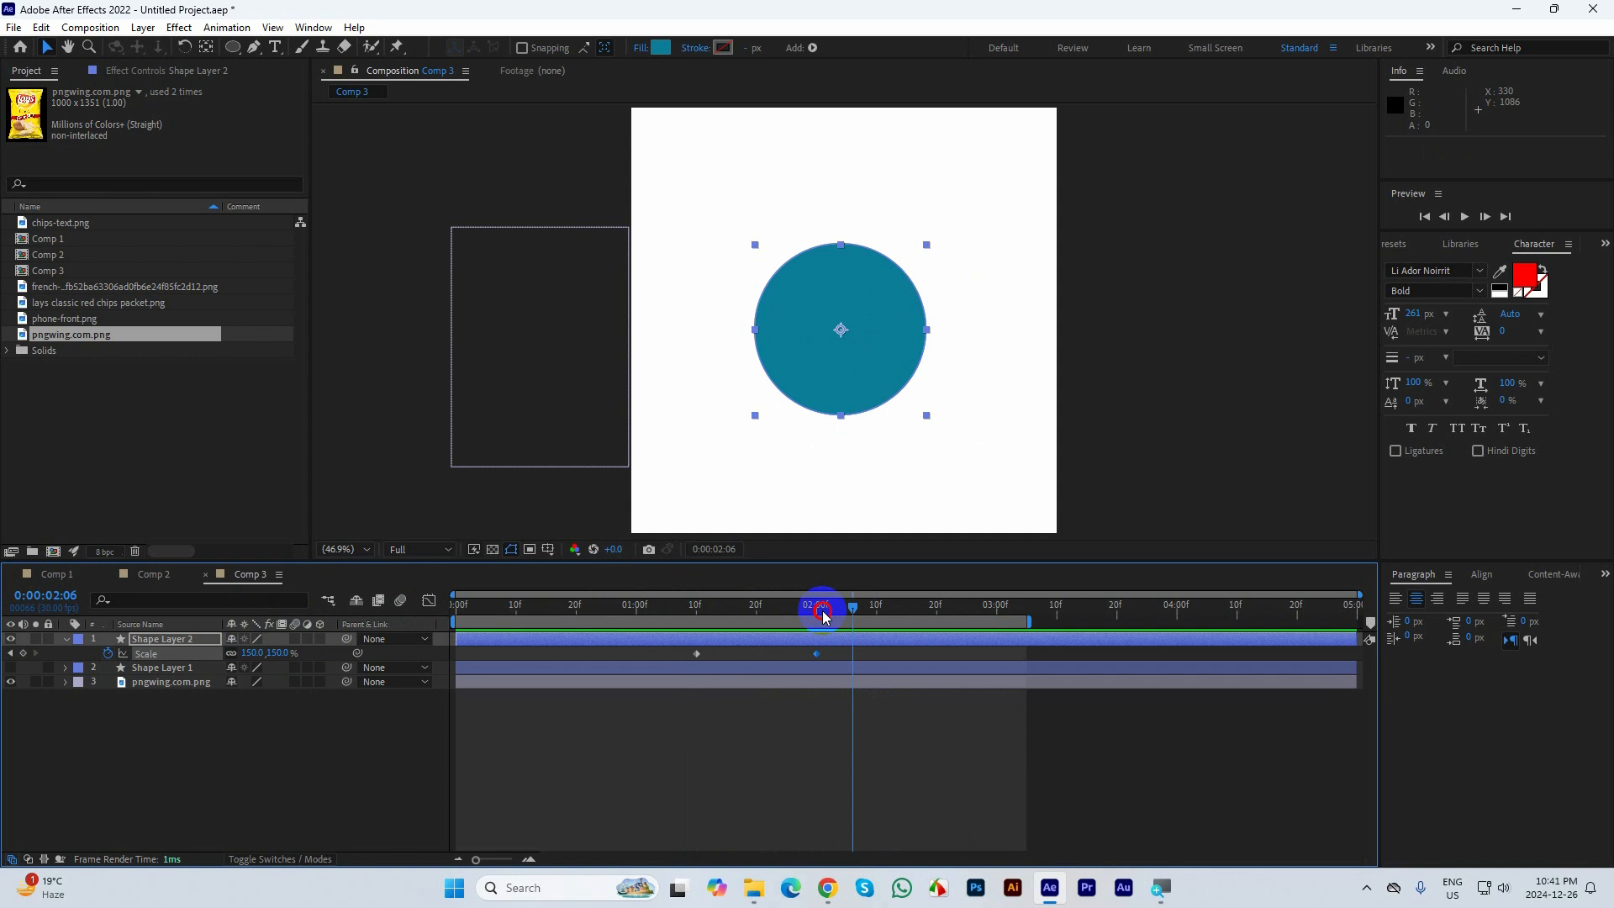
mouse_move(839, 613)
mouse_down()
mouse_move(684, 620)
mouse_move(814, 628)
mouse_up()
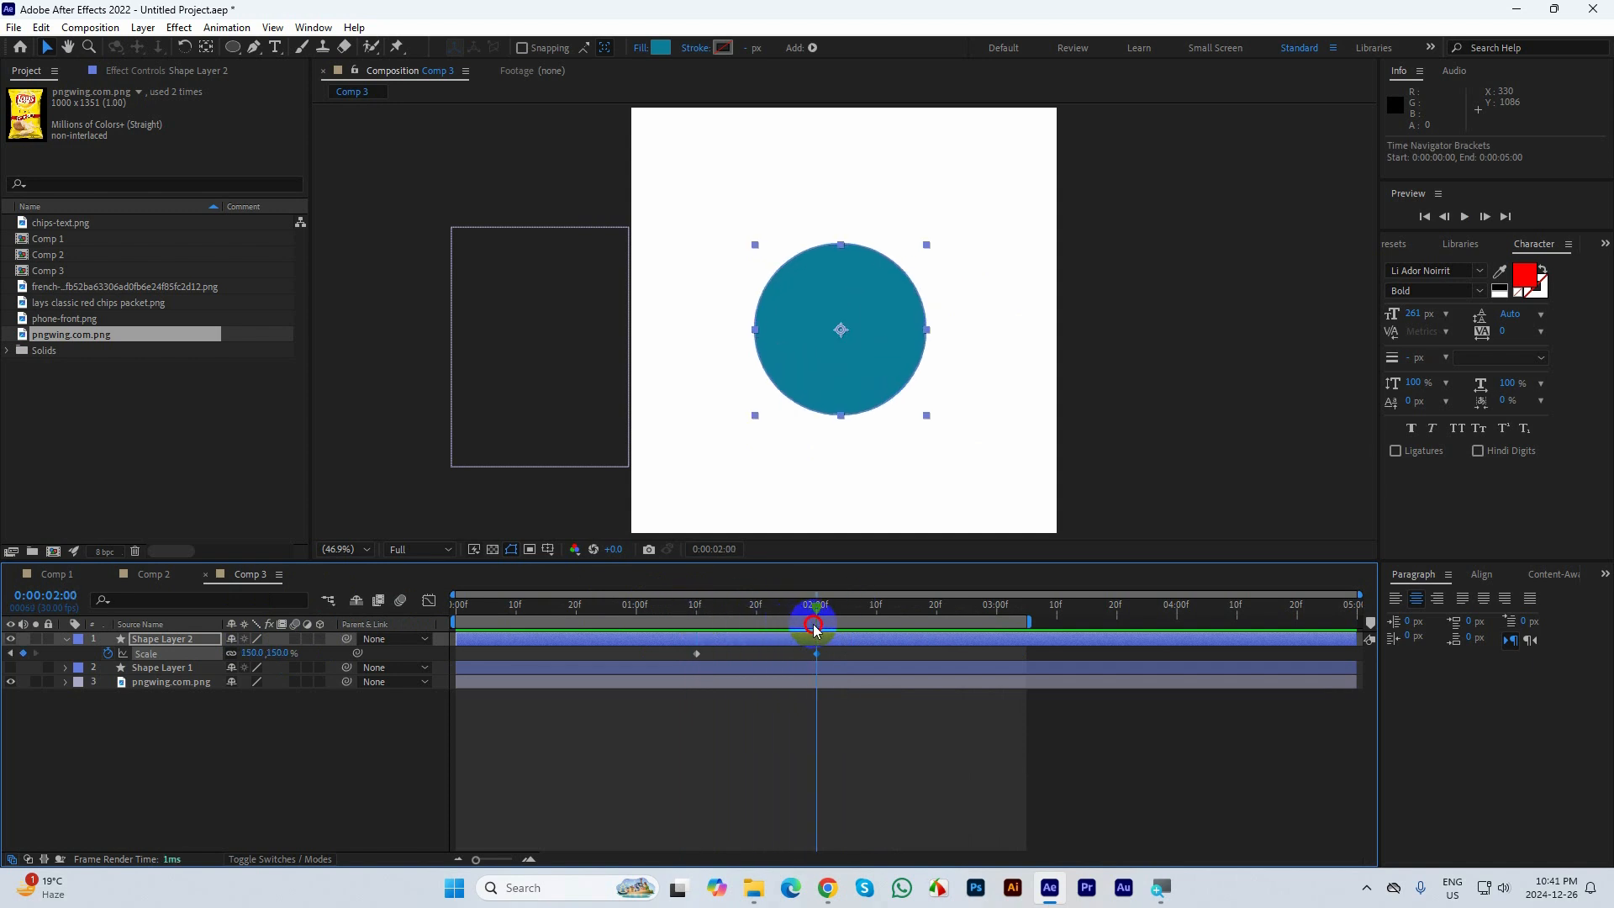
Open the Expression Word document from the MGVE Batch-08 folder and enable editing
click(754, 888)
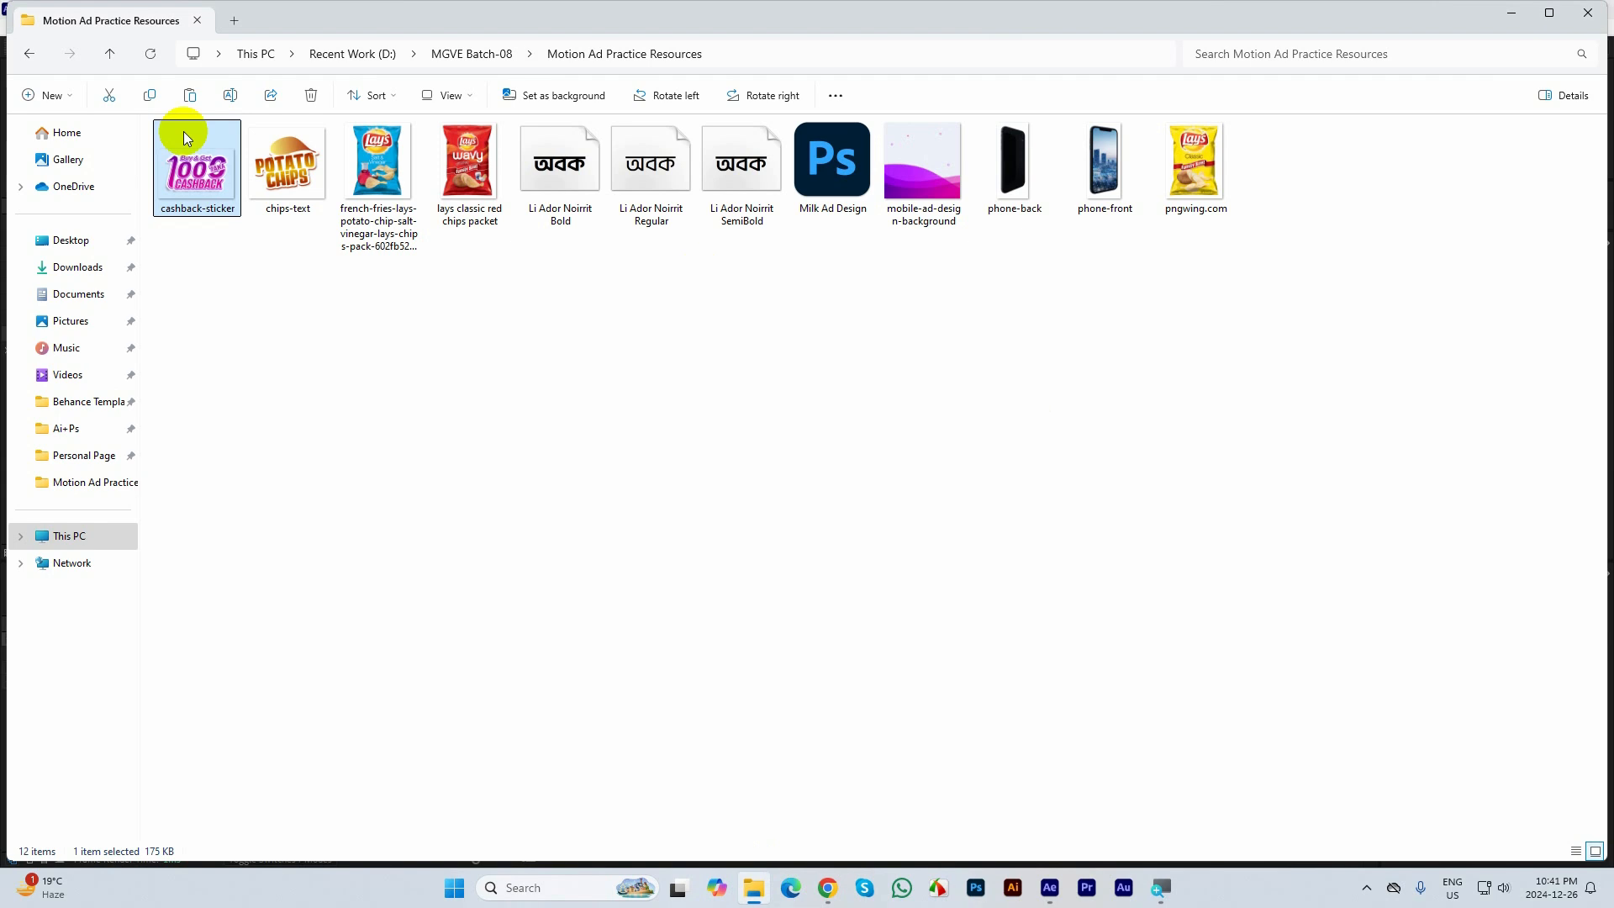
click(109, 54)
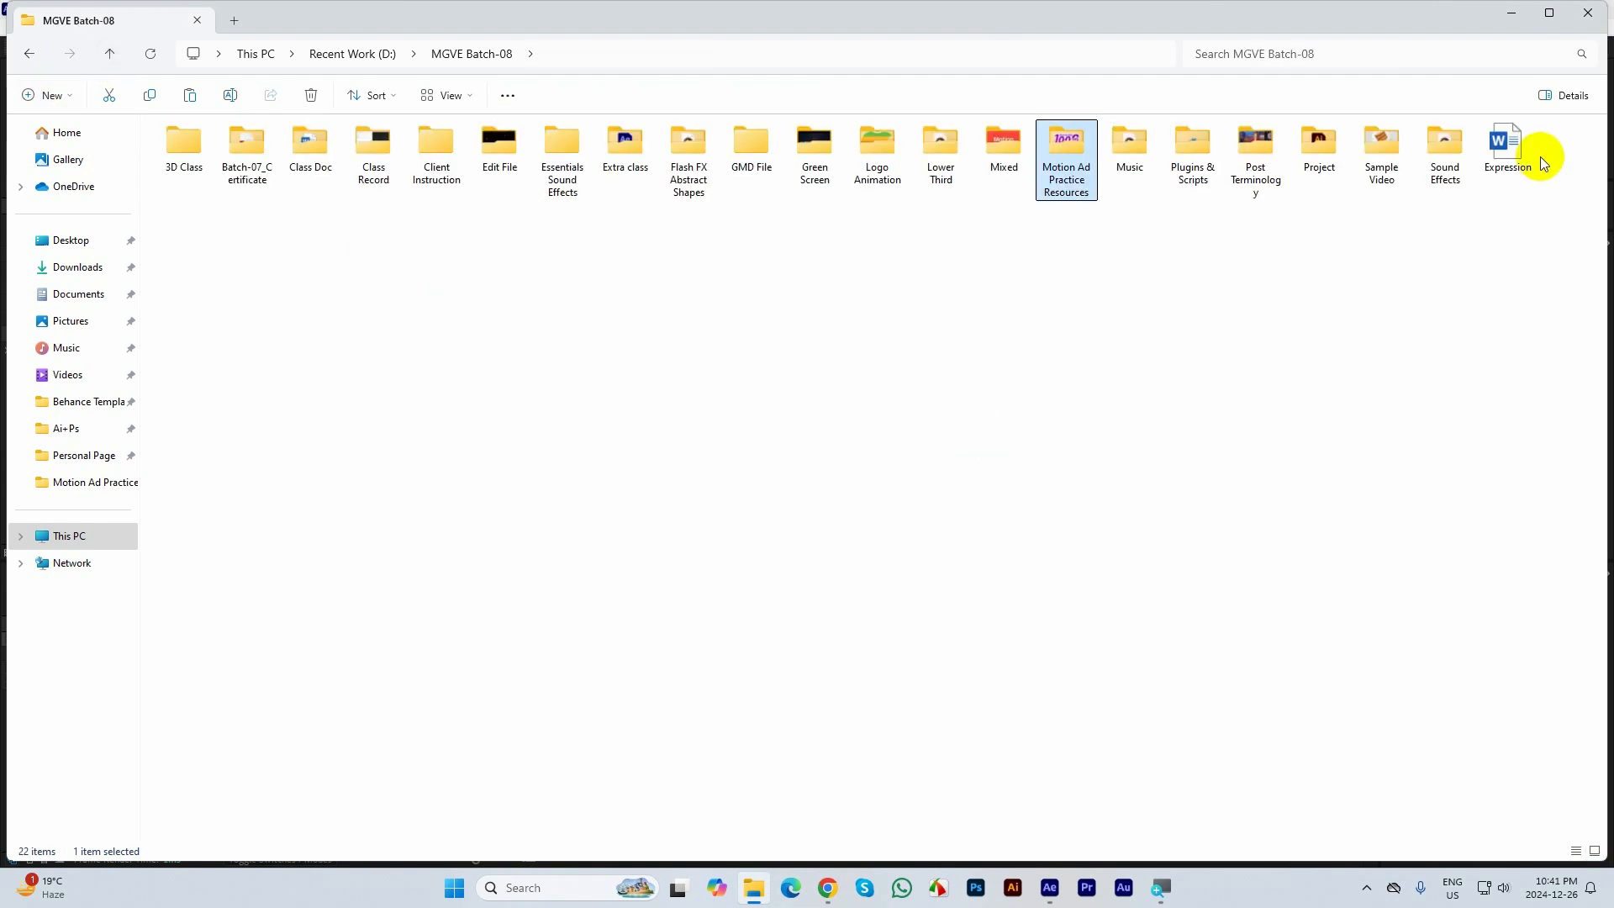
double_click(1517, 143)
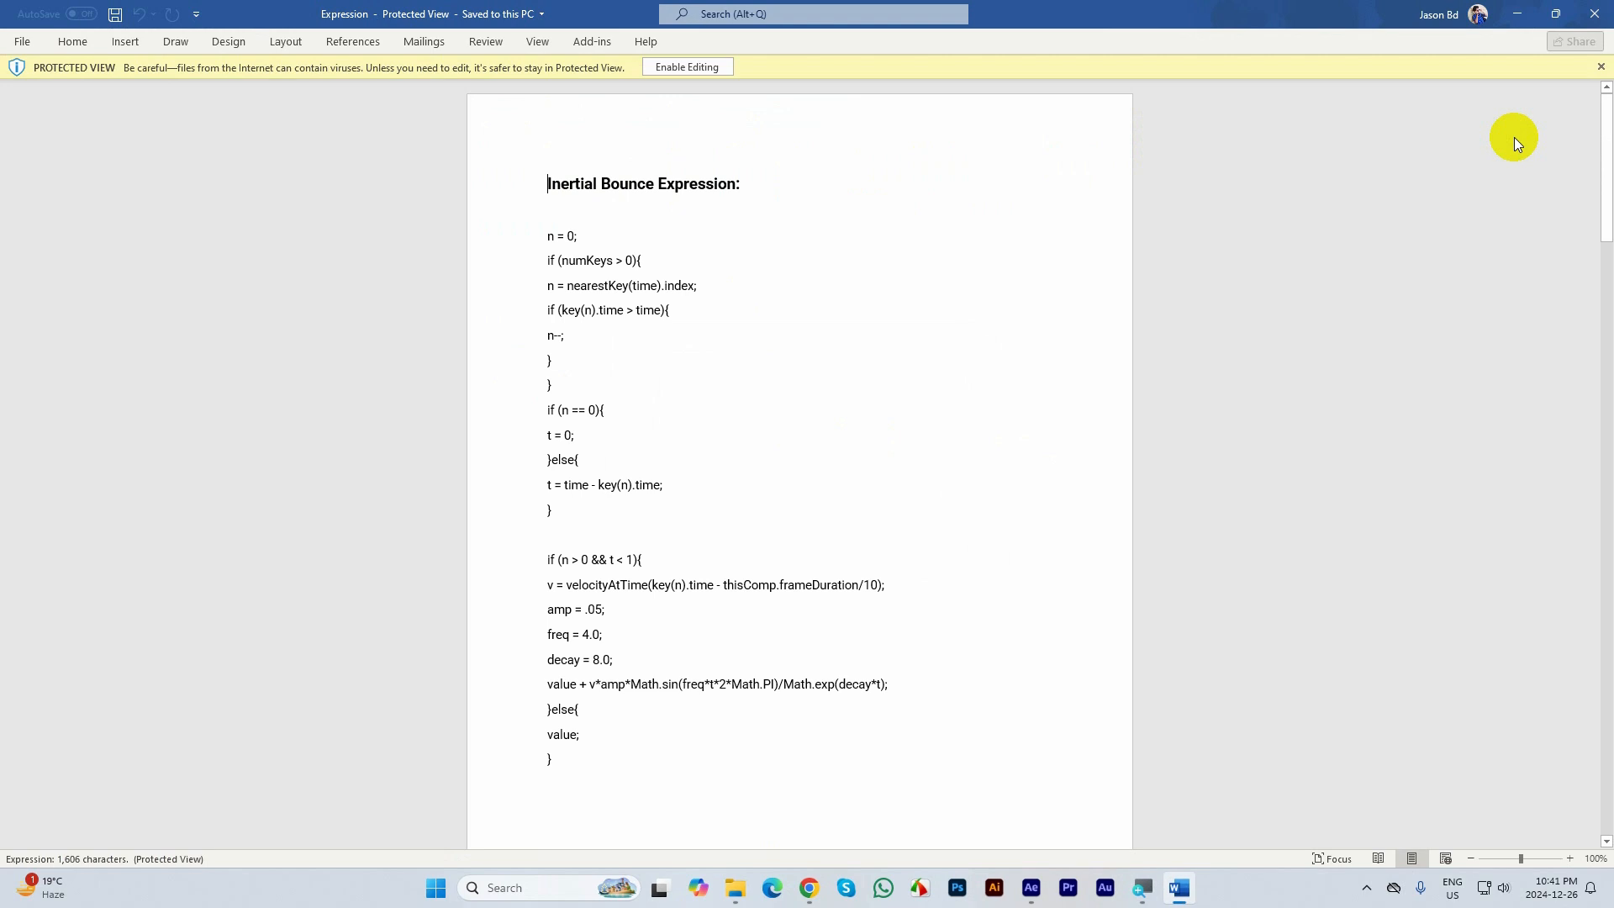
click(703, 68)
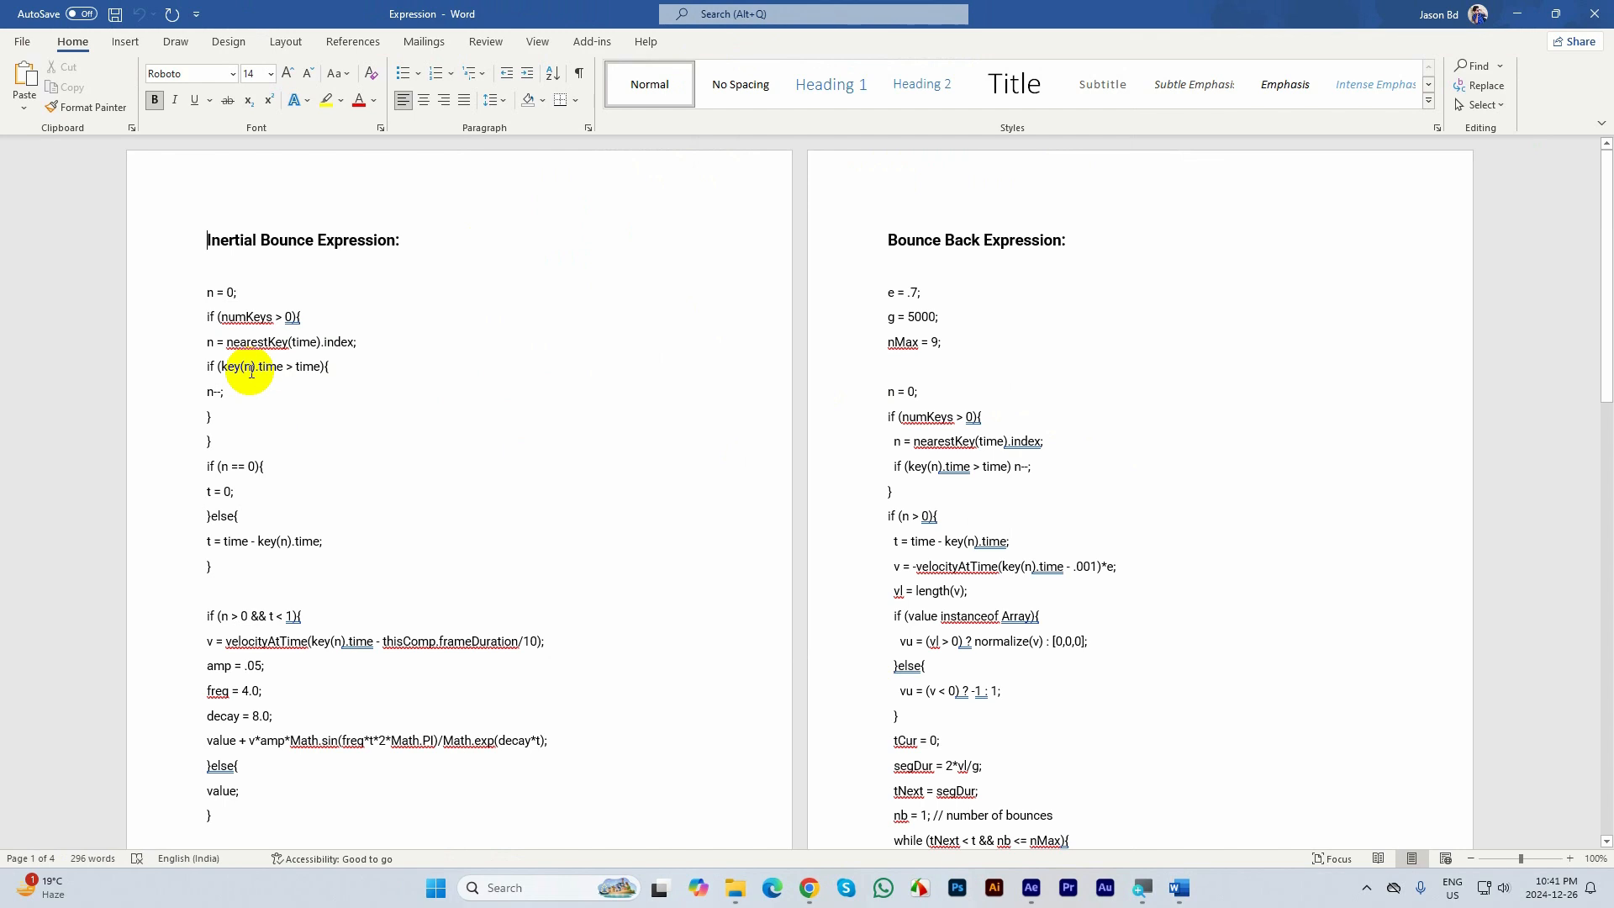
Copy the complete Inertial Bounce Expression code, from "n = 0;" to its final closing brace, without the heading
scroll(264, 387, down, 1)
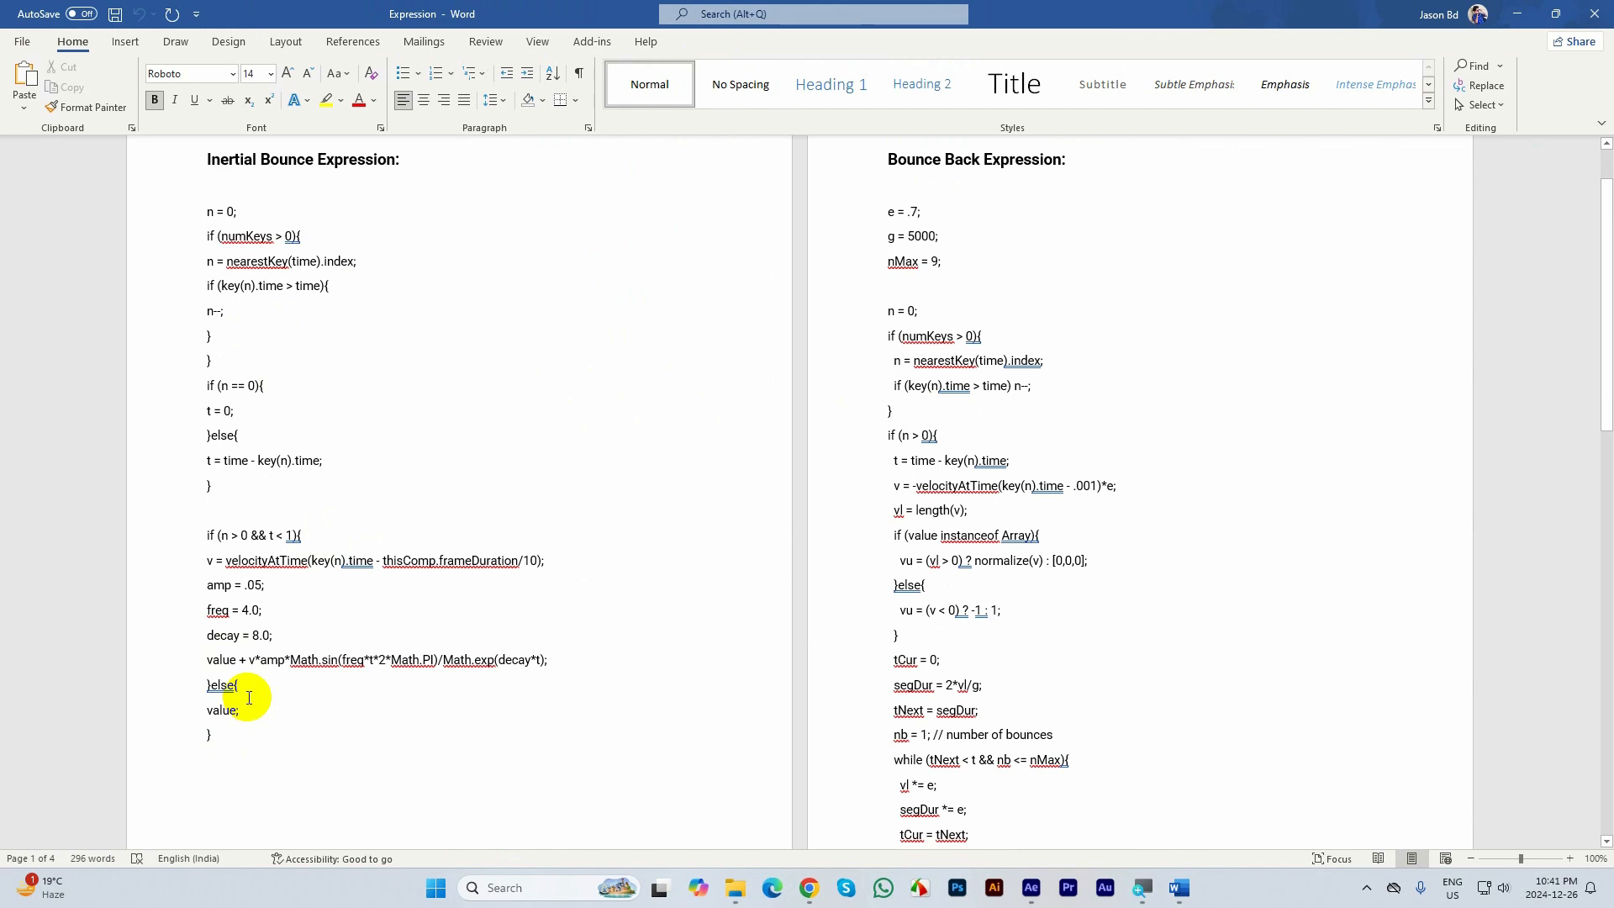
scroll(245, 696, down, 1)
scroll(228, 470, up, 1)
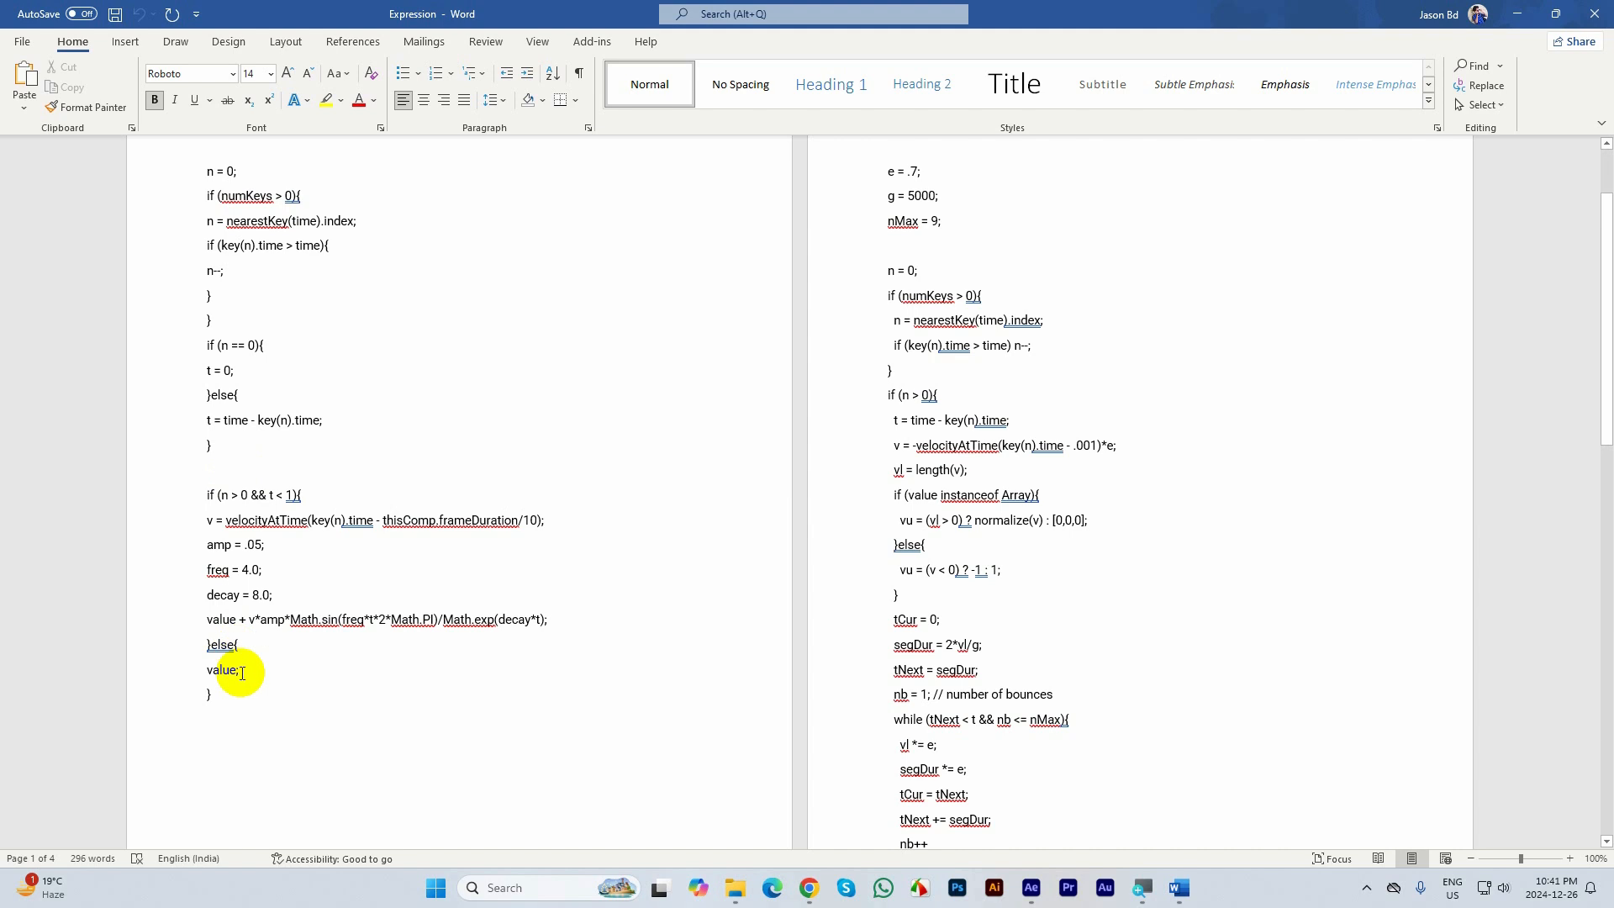
click(215, 700)
drag(215, 699, 206, 172)
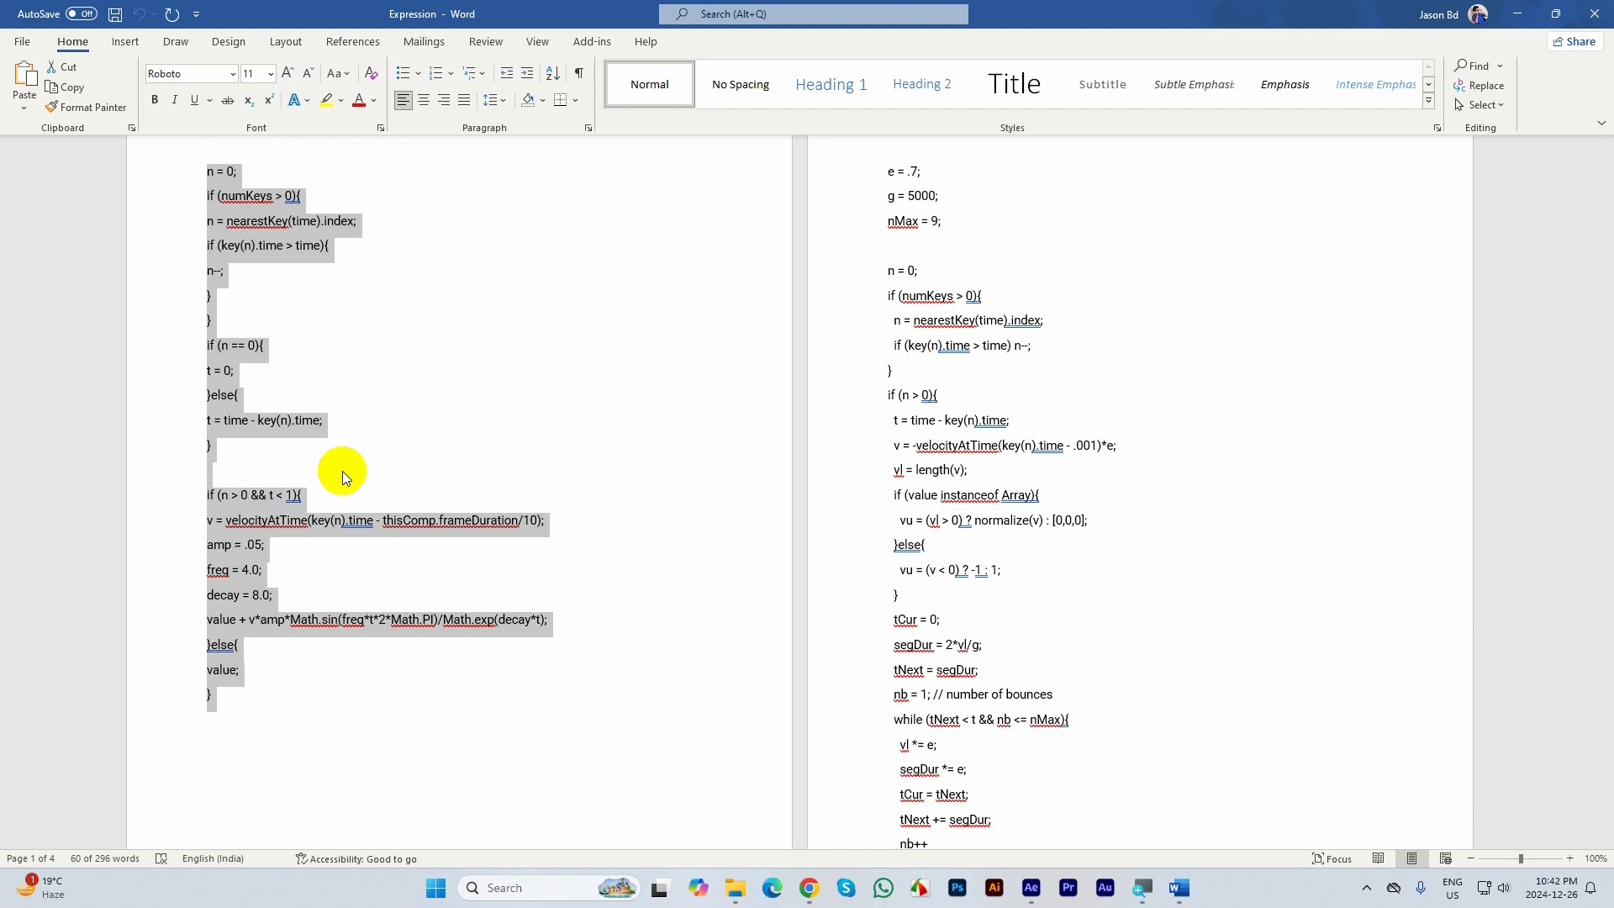
click(1517, 13)
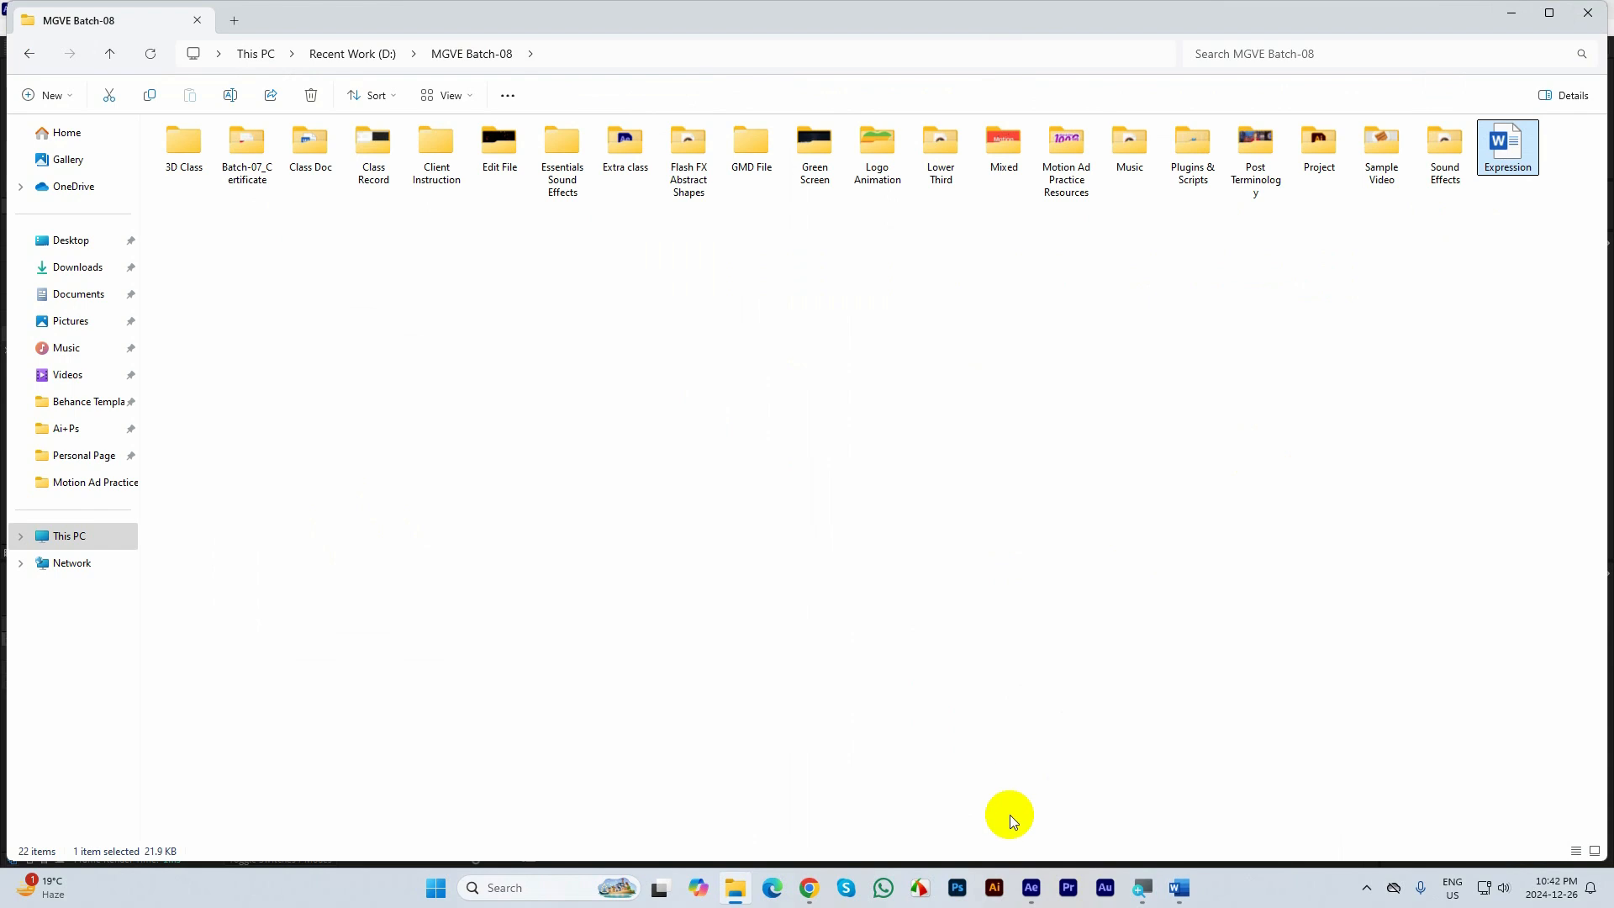
click(1030, 888)
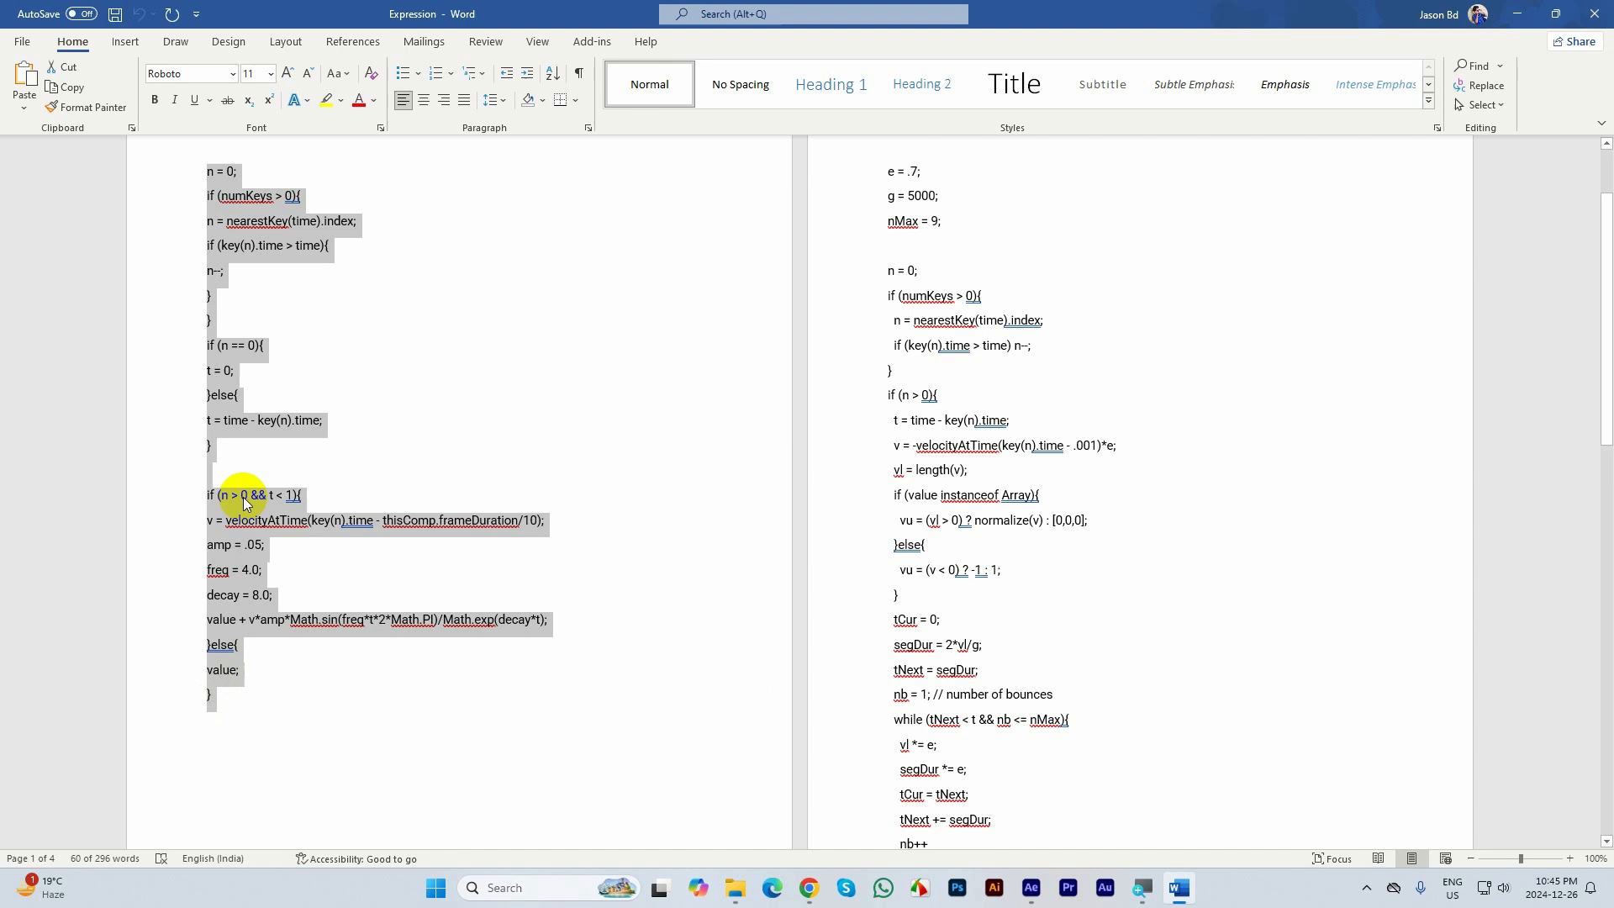
right_click(252, 503)
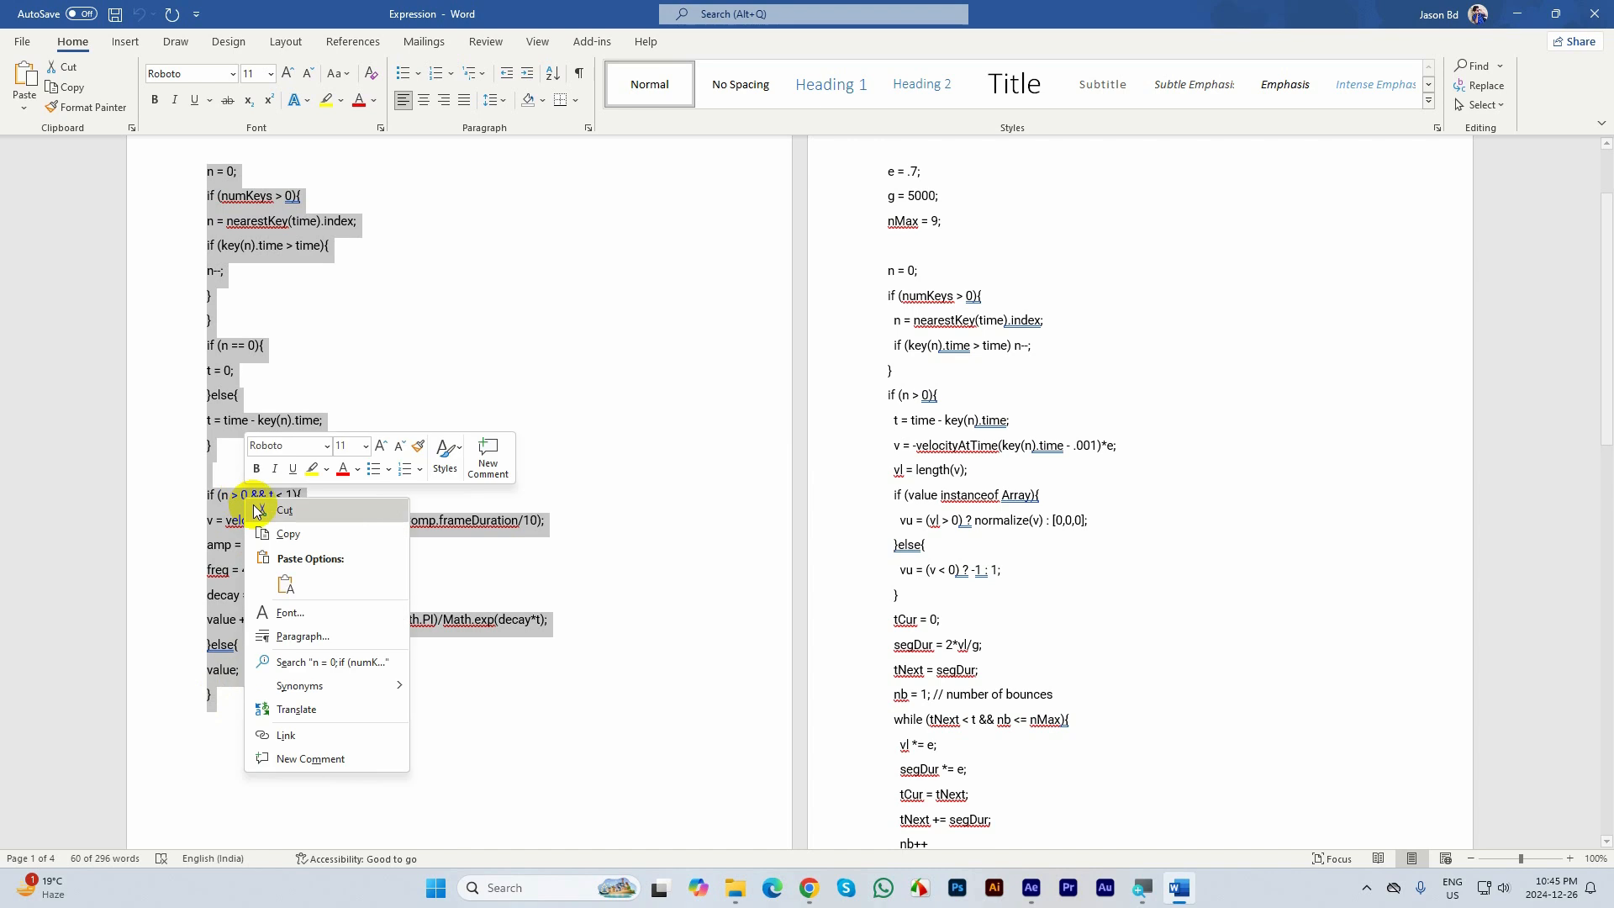
click(289, 533)
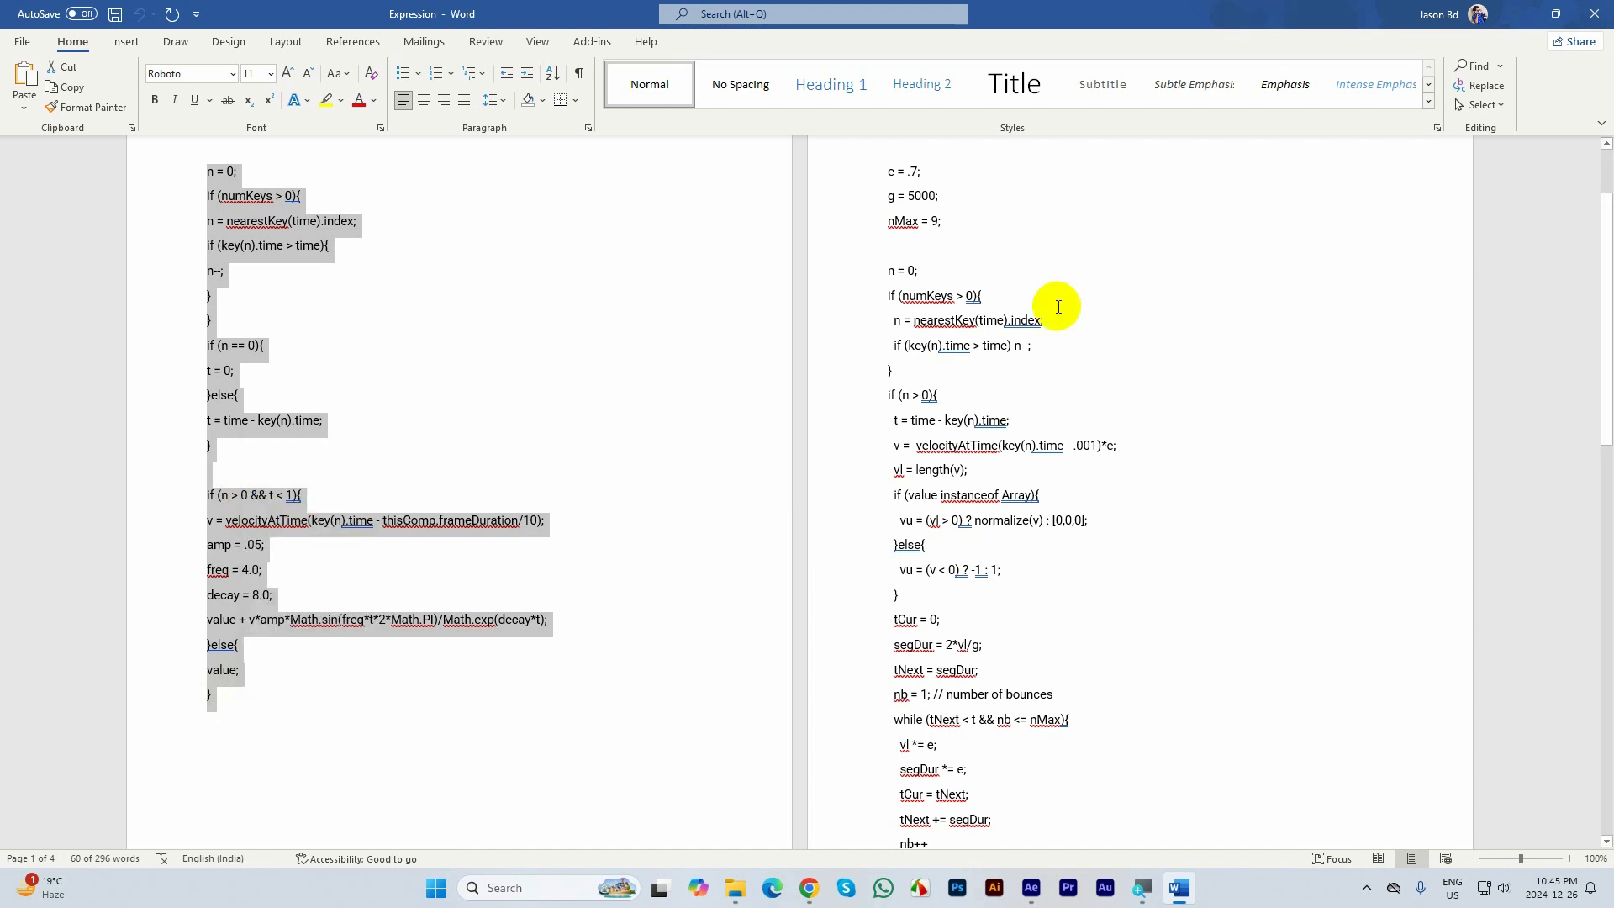
Return to After Effects, show Shape Layer 2's Transform properties, and paste the copied Inertial Bounce code as an expression on Scale
click(1524, 16)
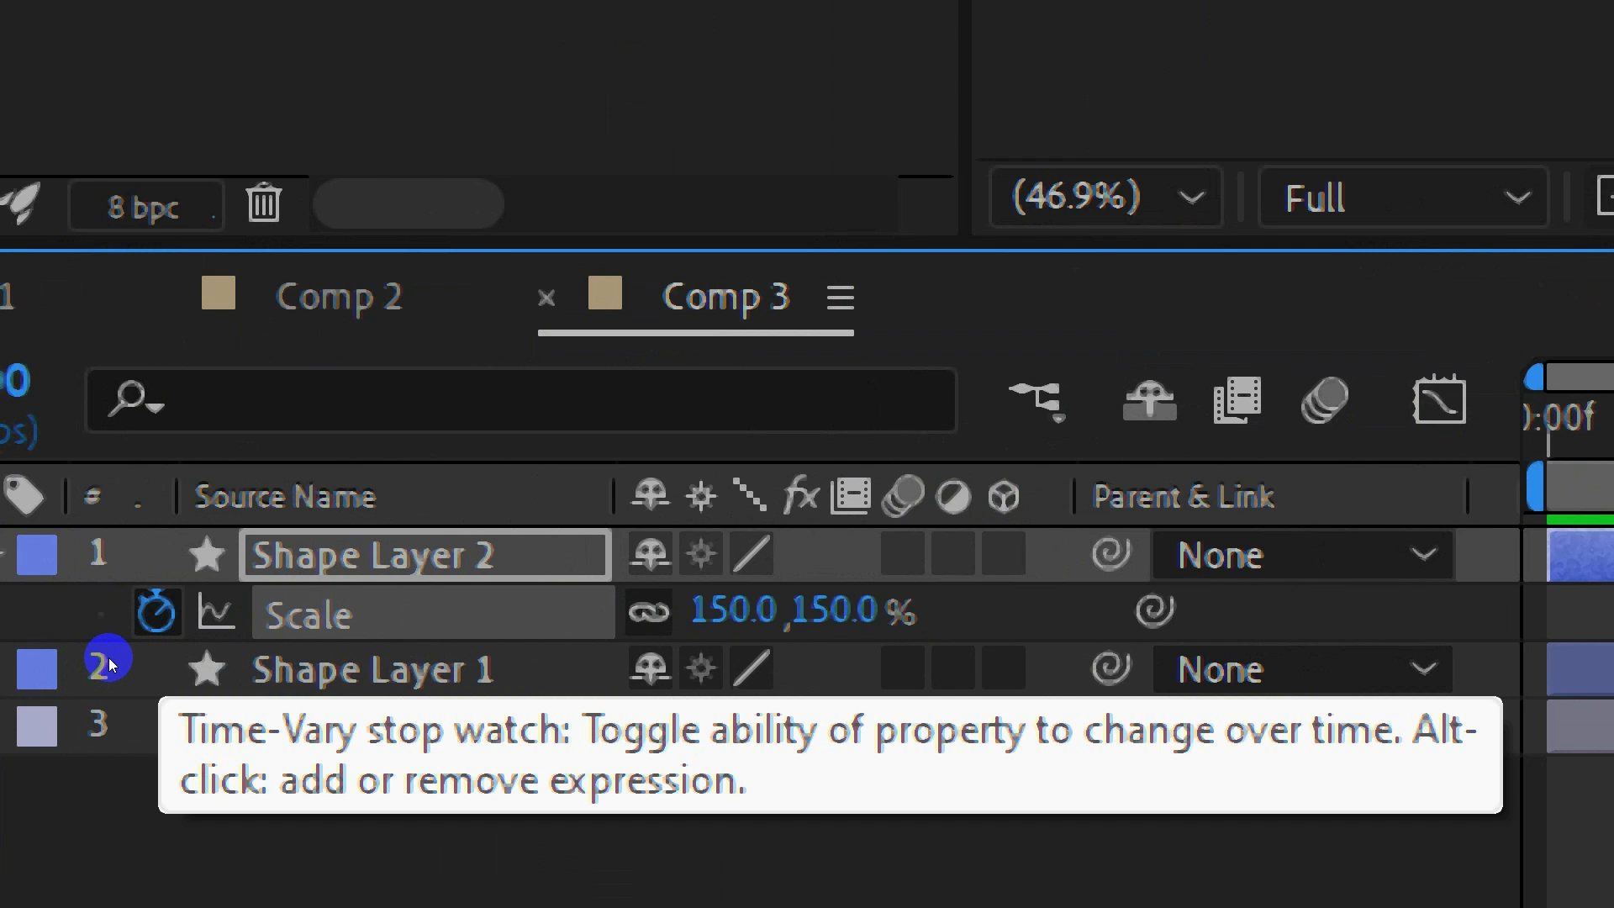
key(s)
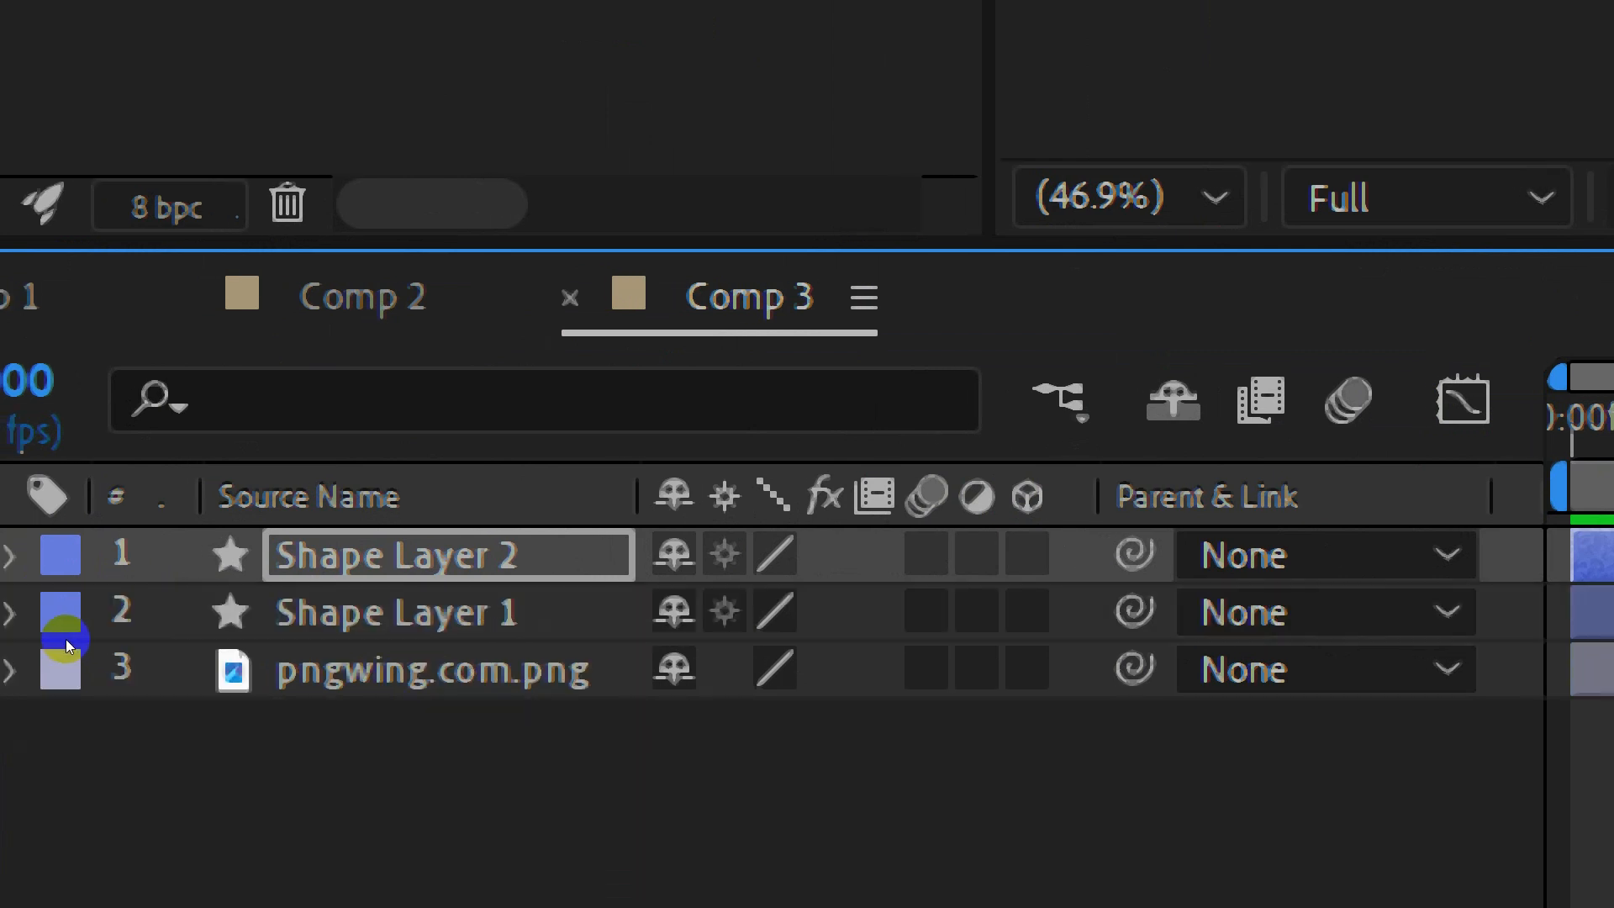
key(ctrl+Right)
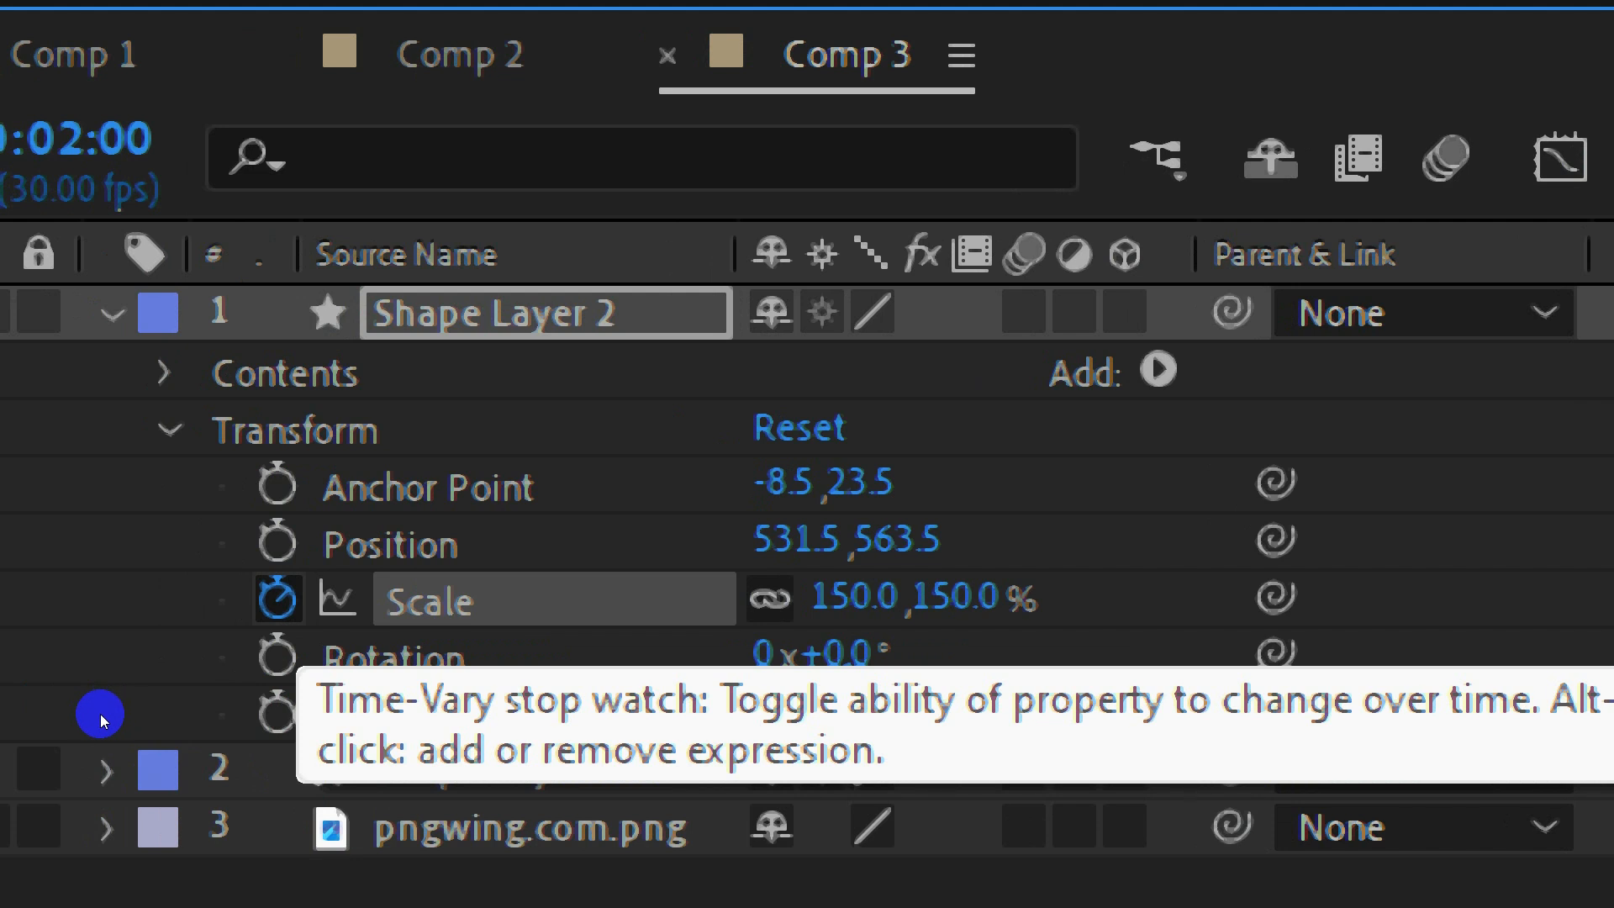
key(alt+shift+equal)
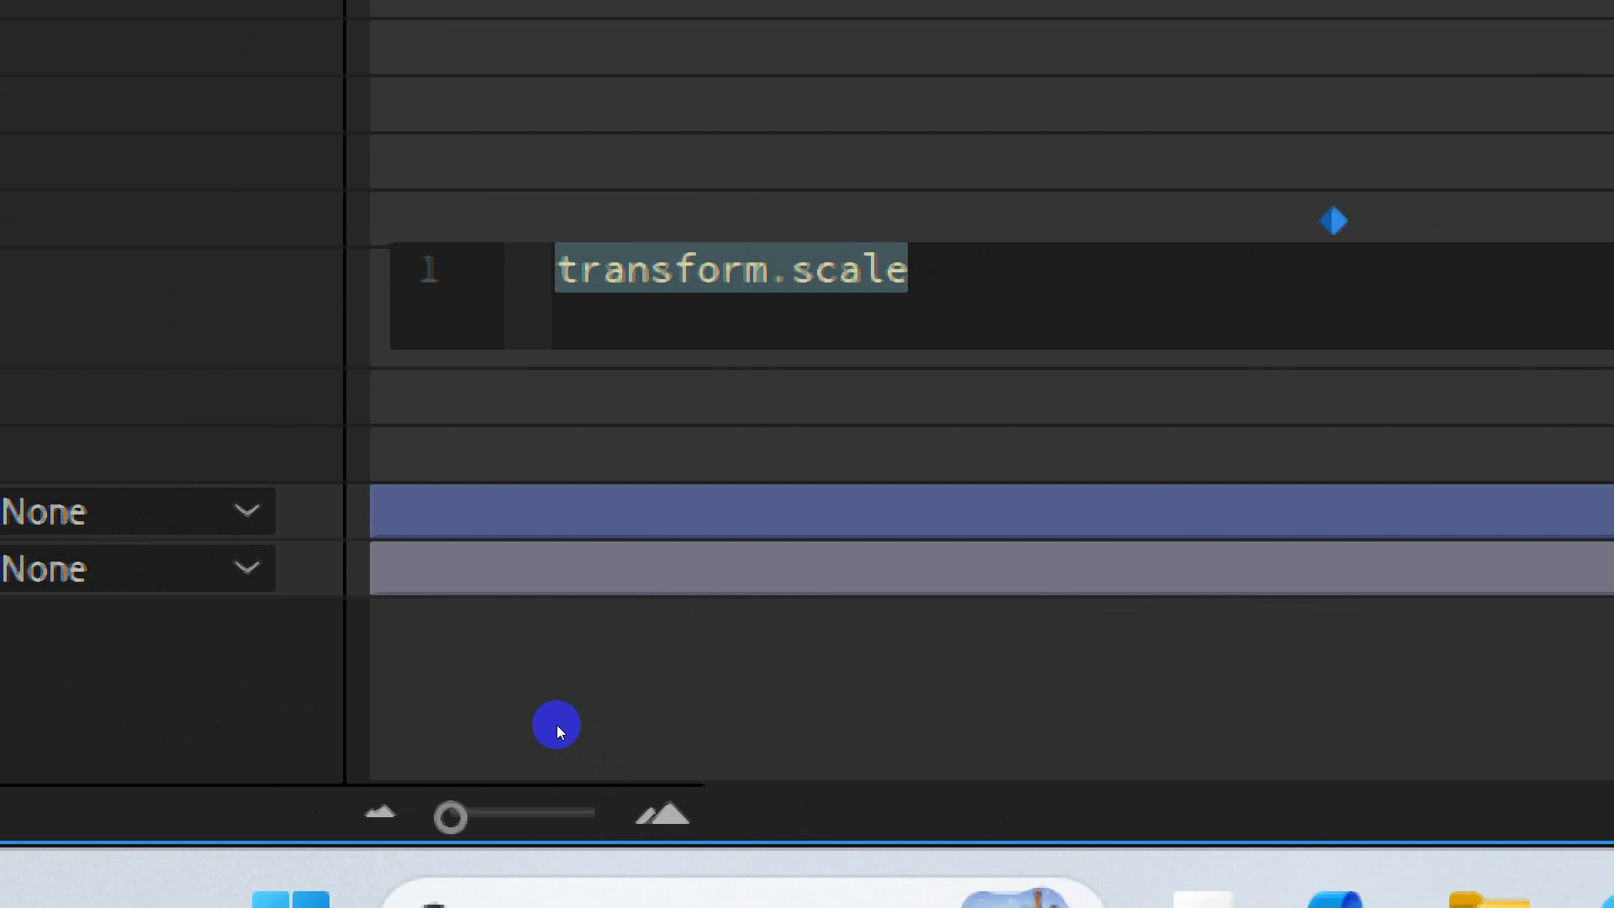
key(ctrl+v)
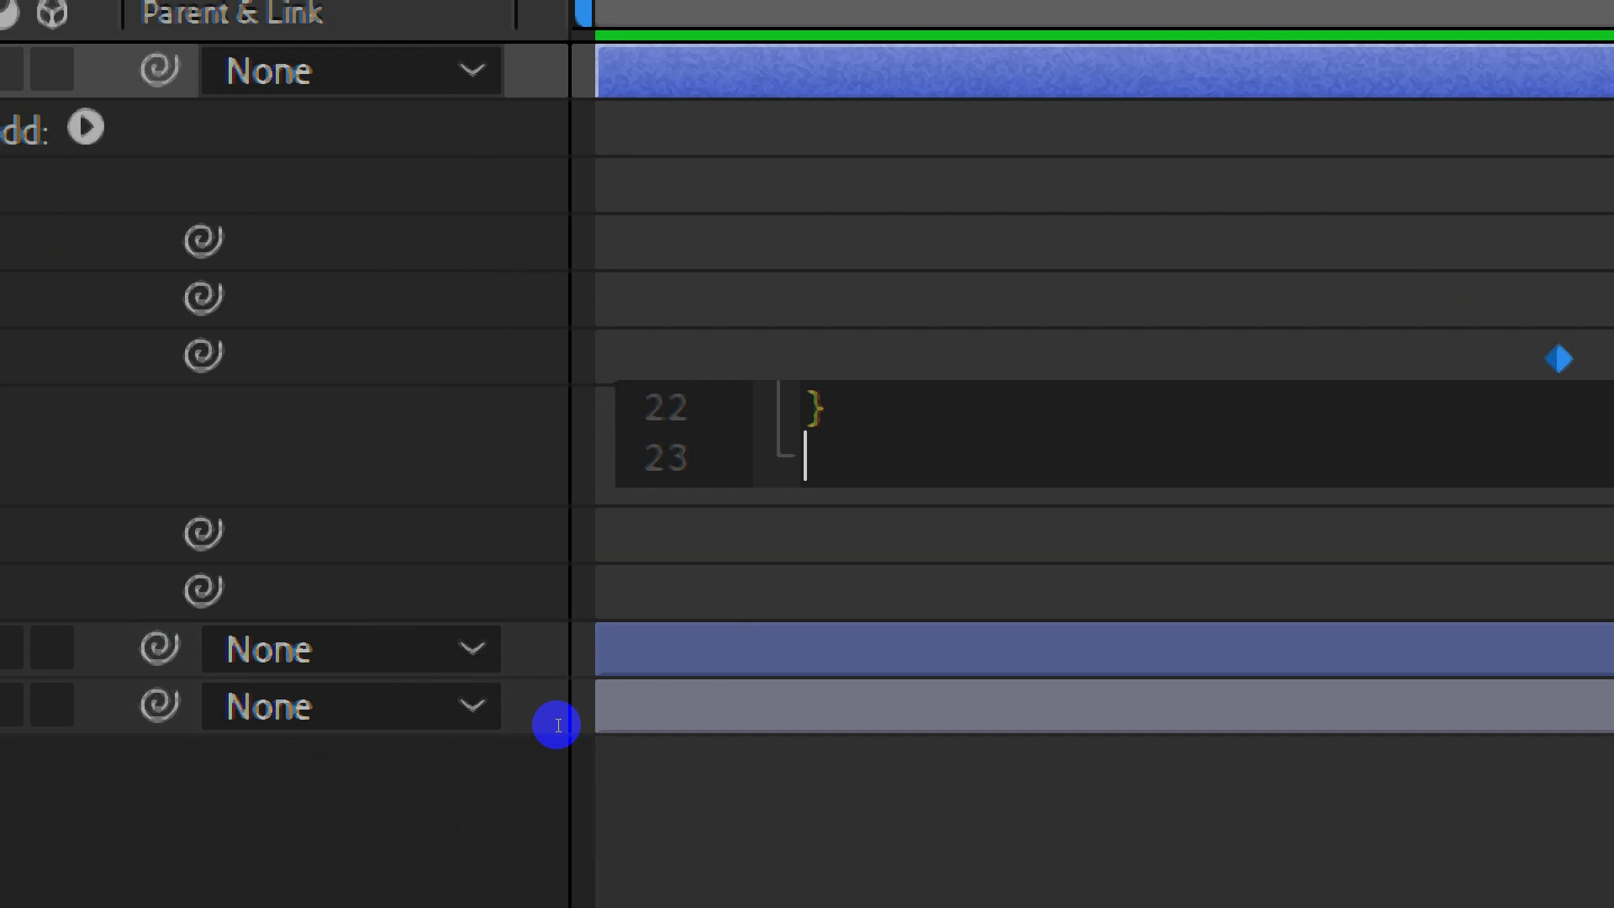
Commit the Scale expression and review the amp, freq and decay lines of the Inertial Bounce code in the Word document
click(538, 694)
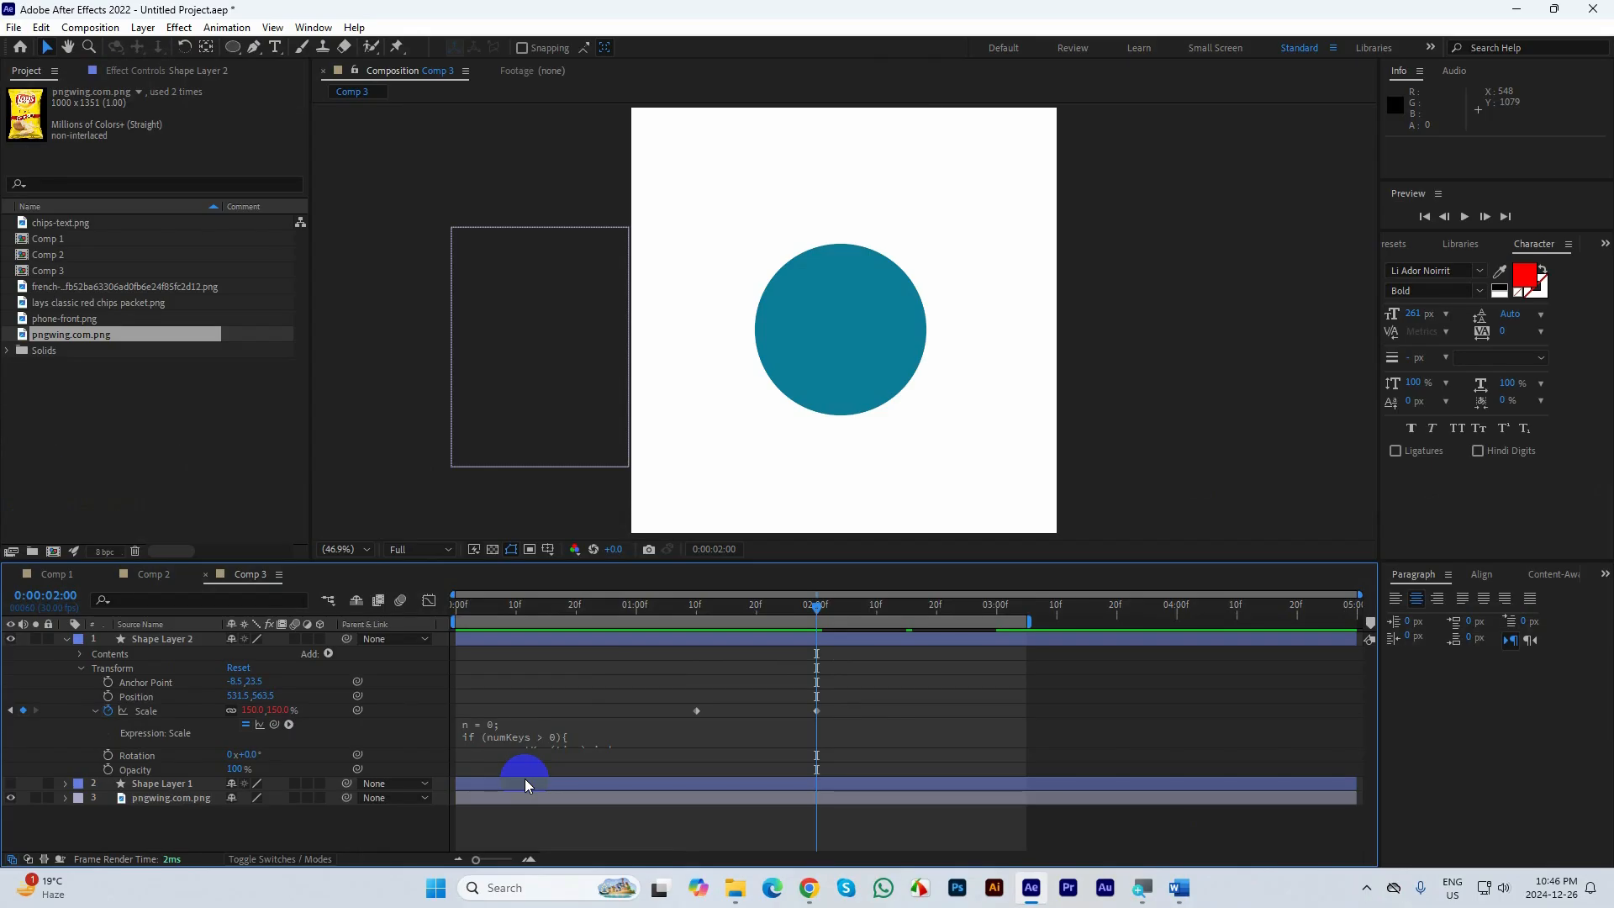
click(1178, 888)
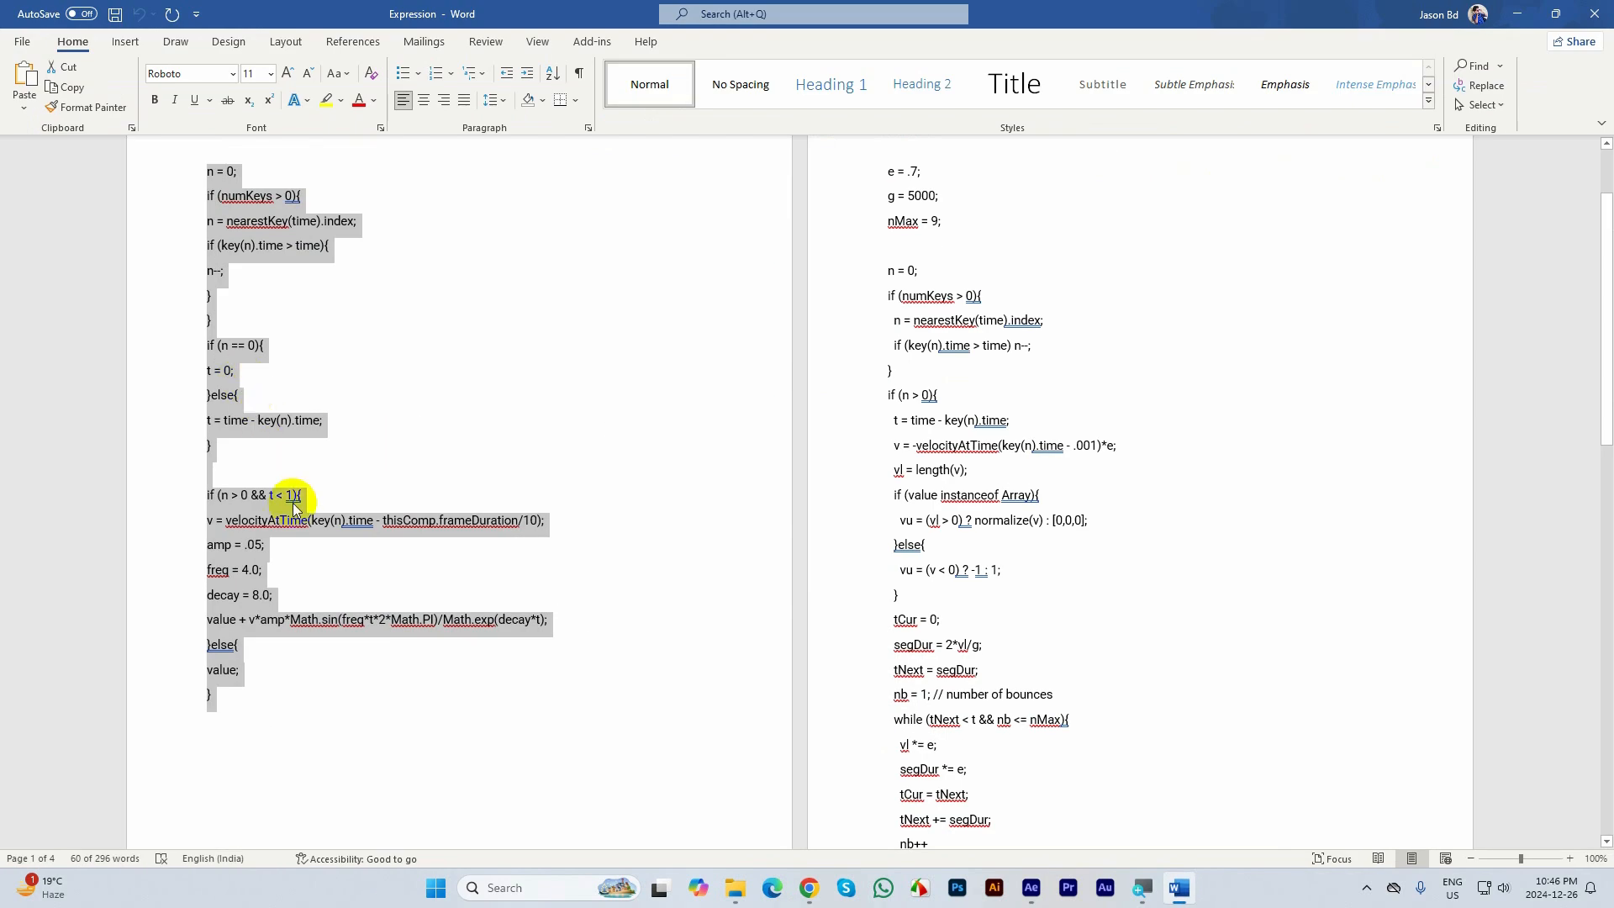
scroll(293, 503, up, 1)
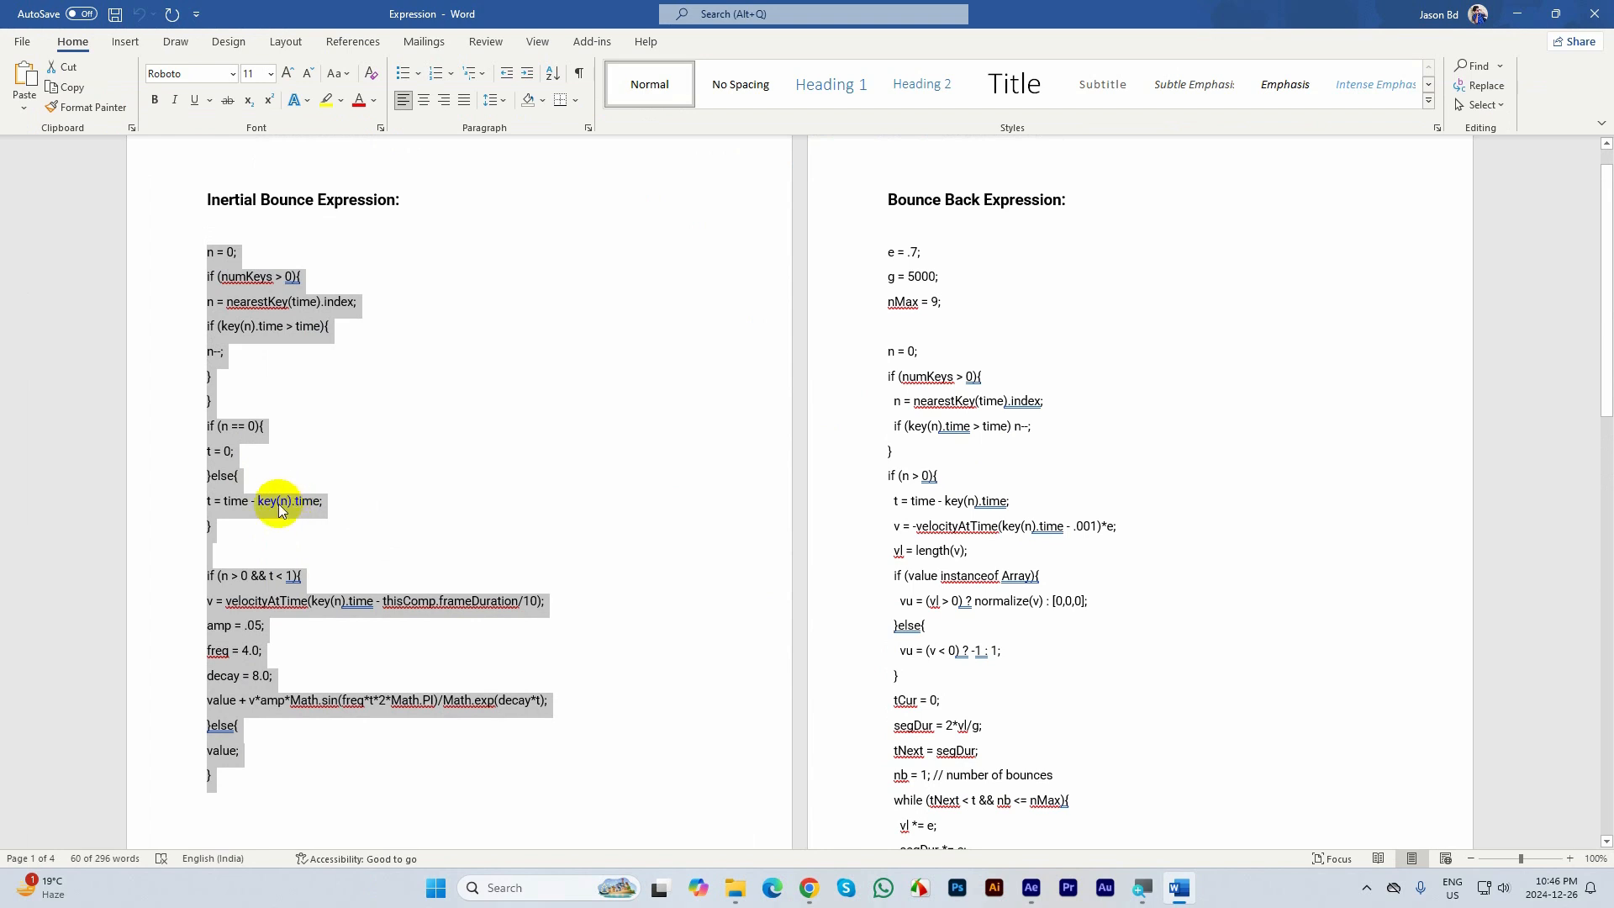
click(232, 649)
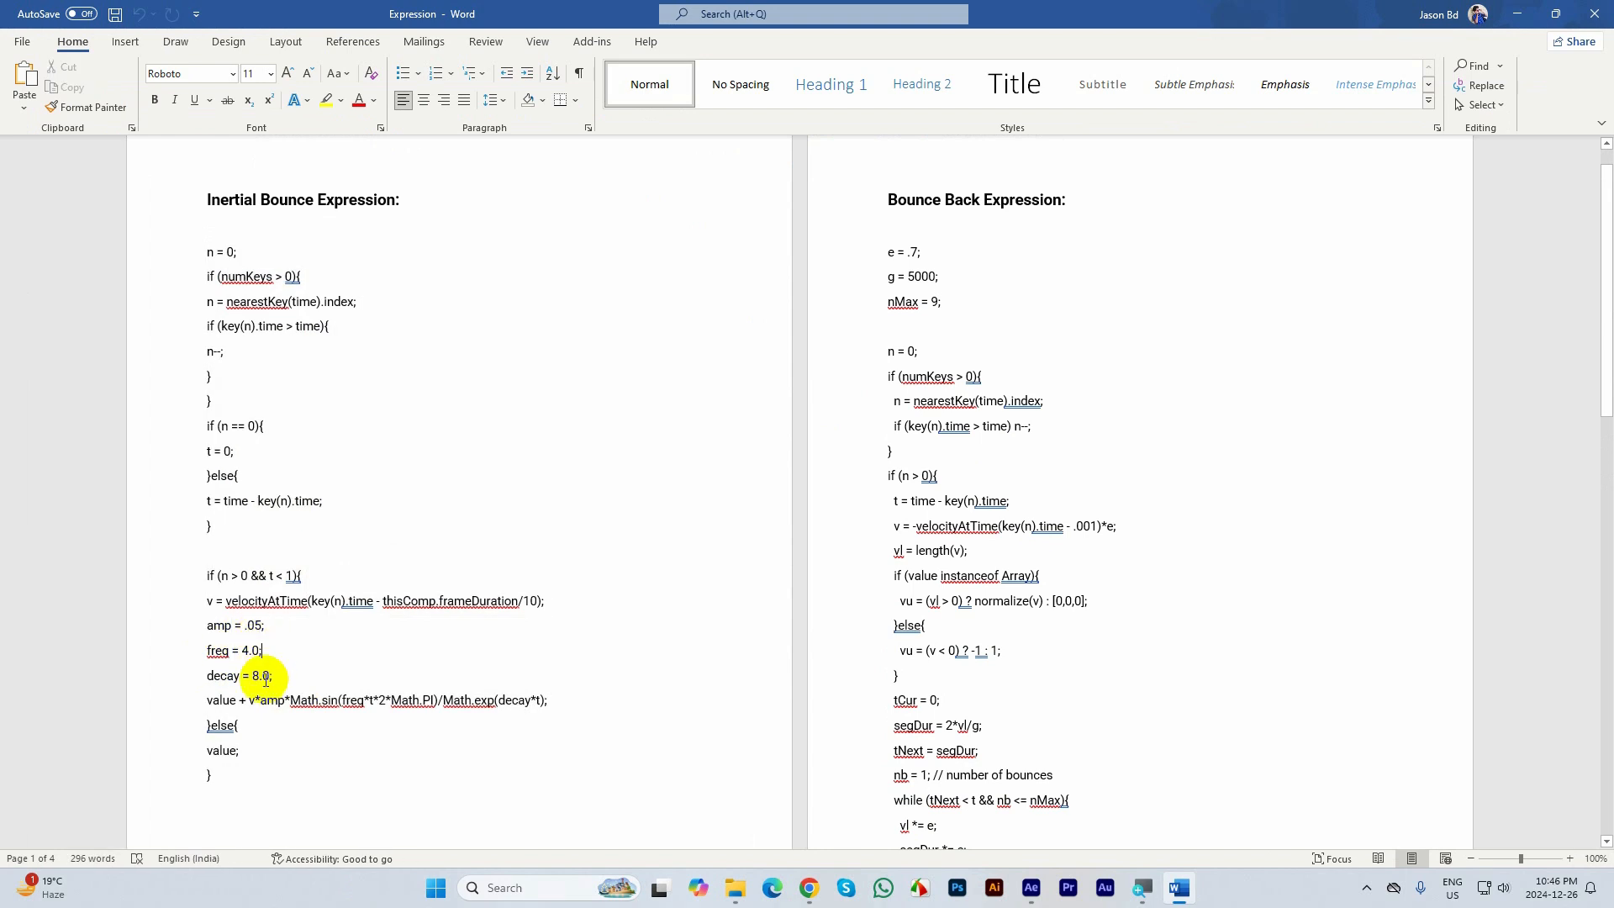
drag(284, 675, 196, 620)
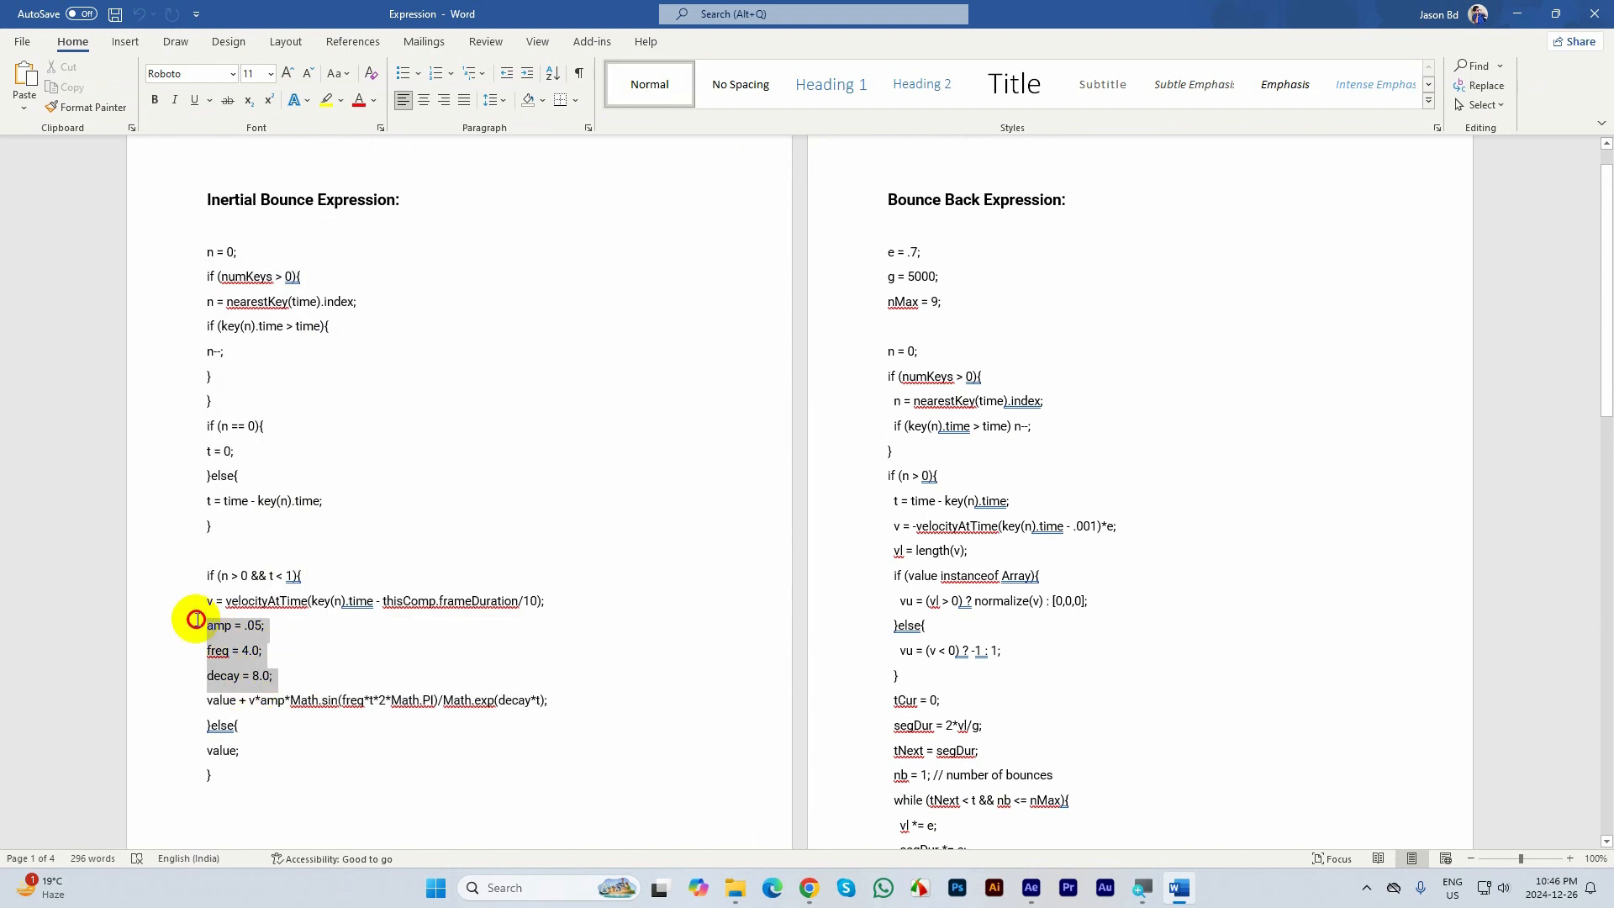
click(266, 650)
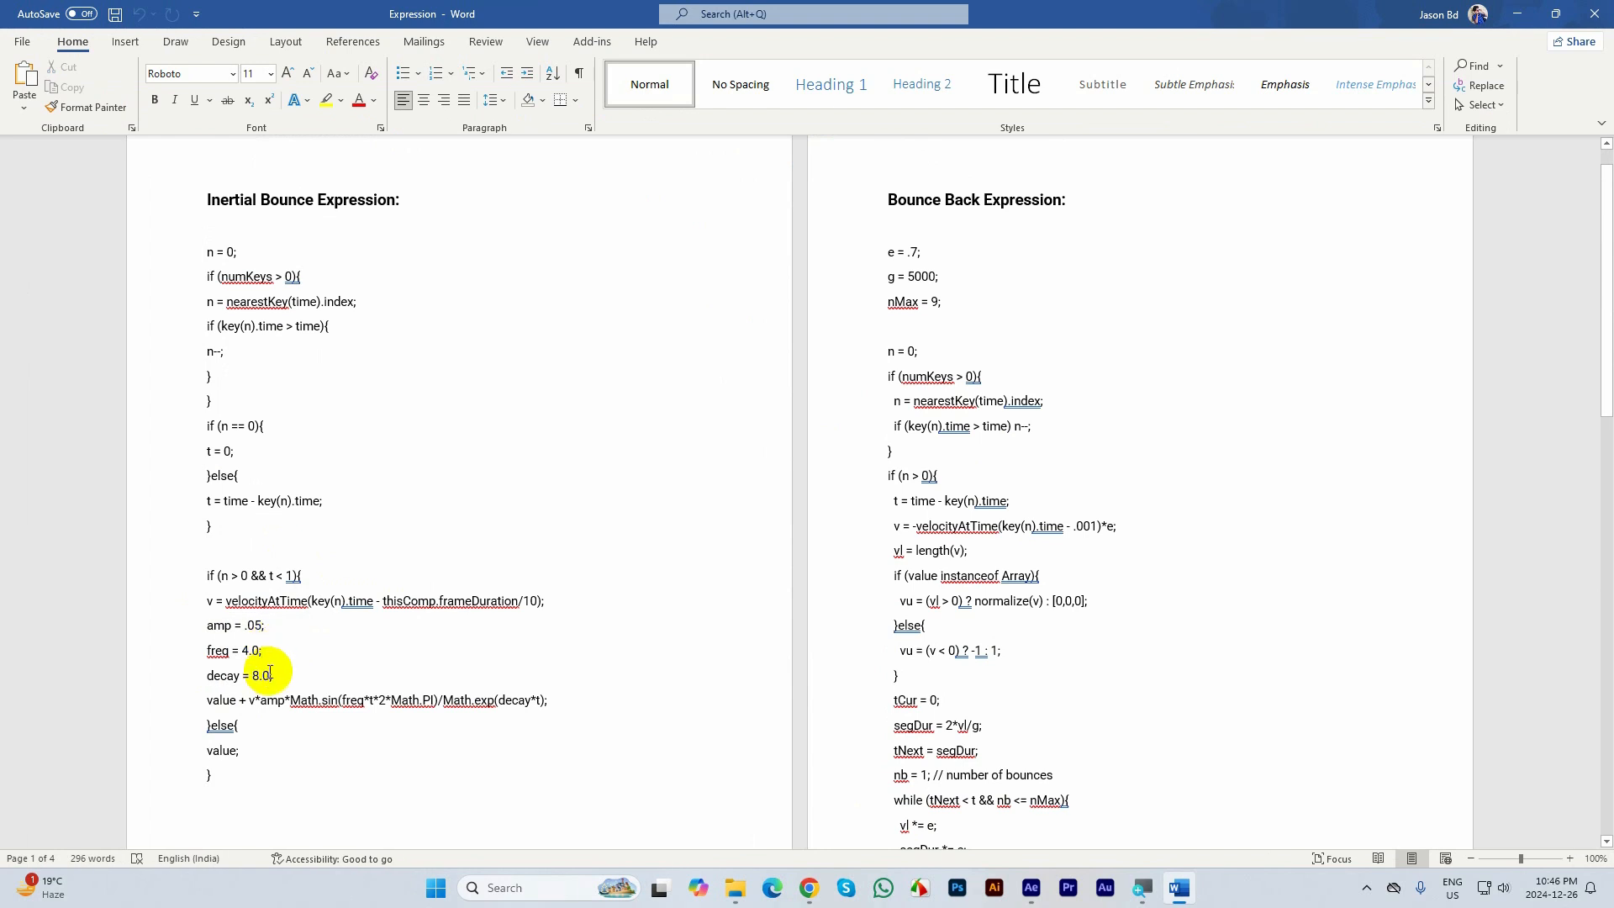
drag(288, 673, 100, 634)
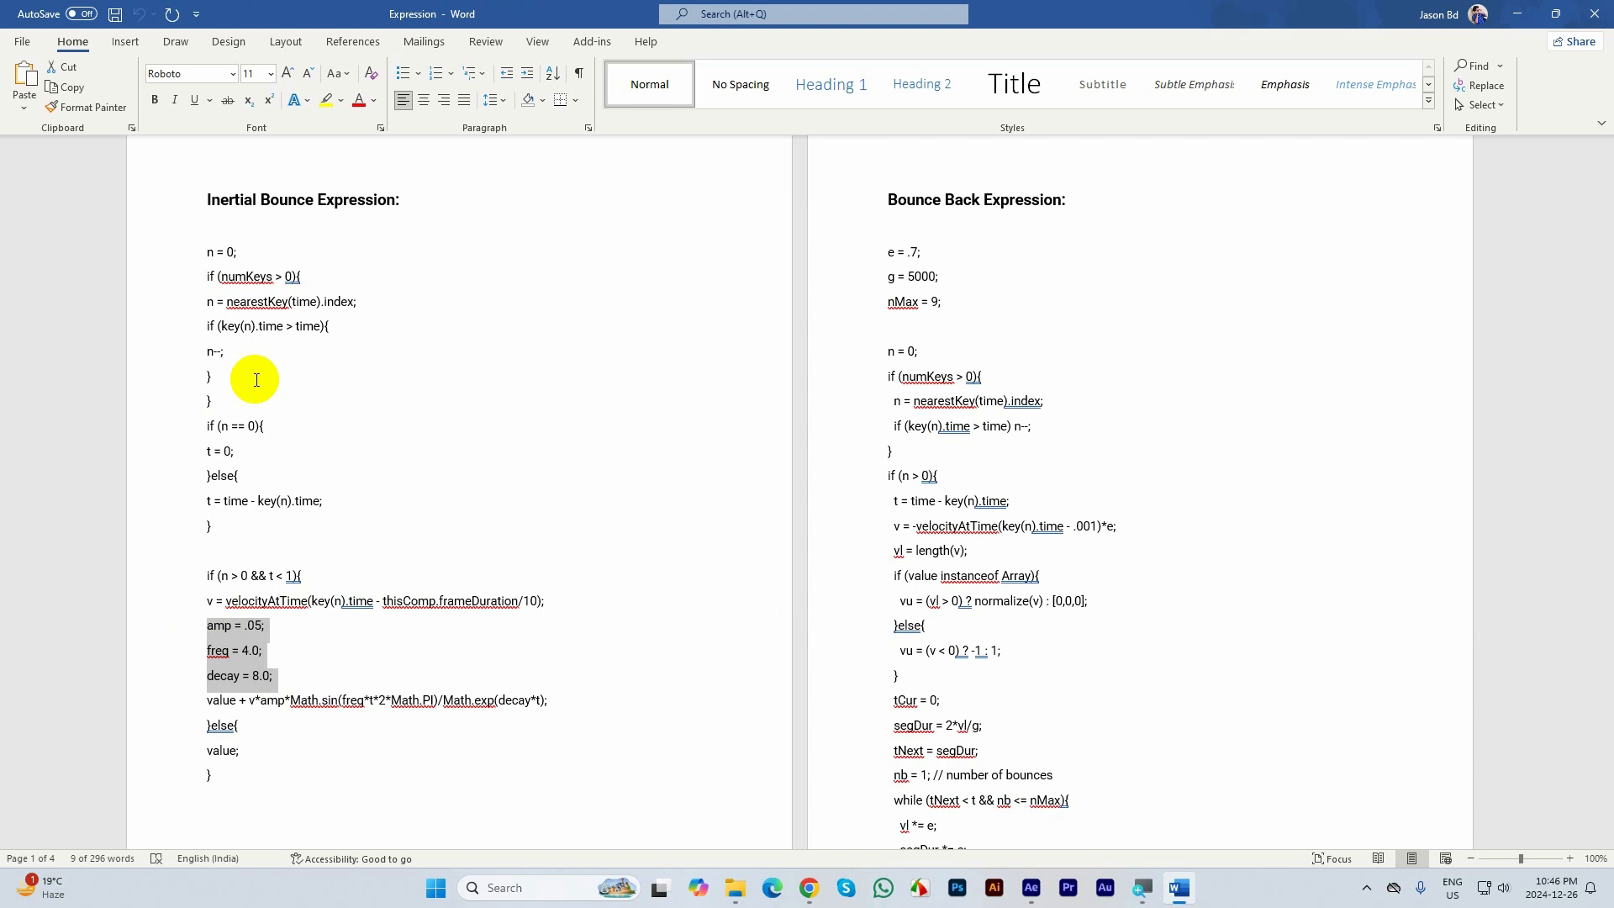
Return to After Effects and preview the circle's scale bounce from 0:00:01:04
click(1520, 19)
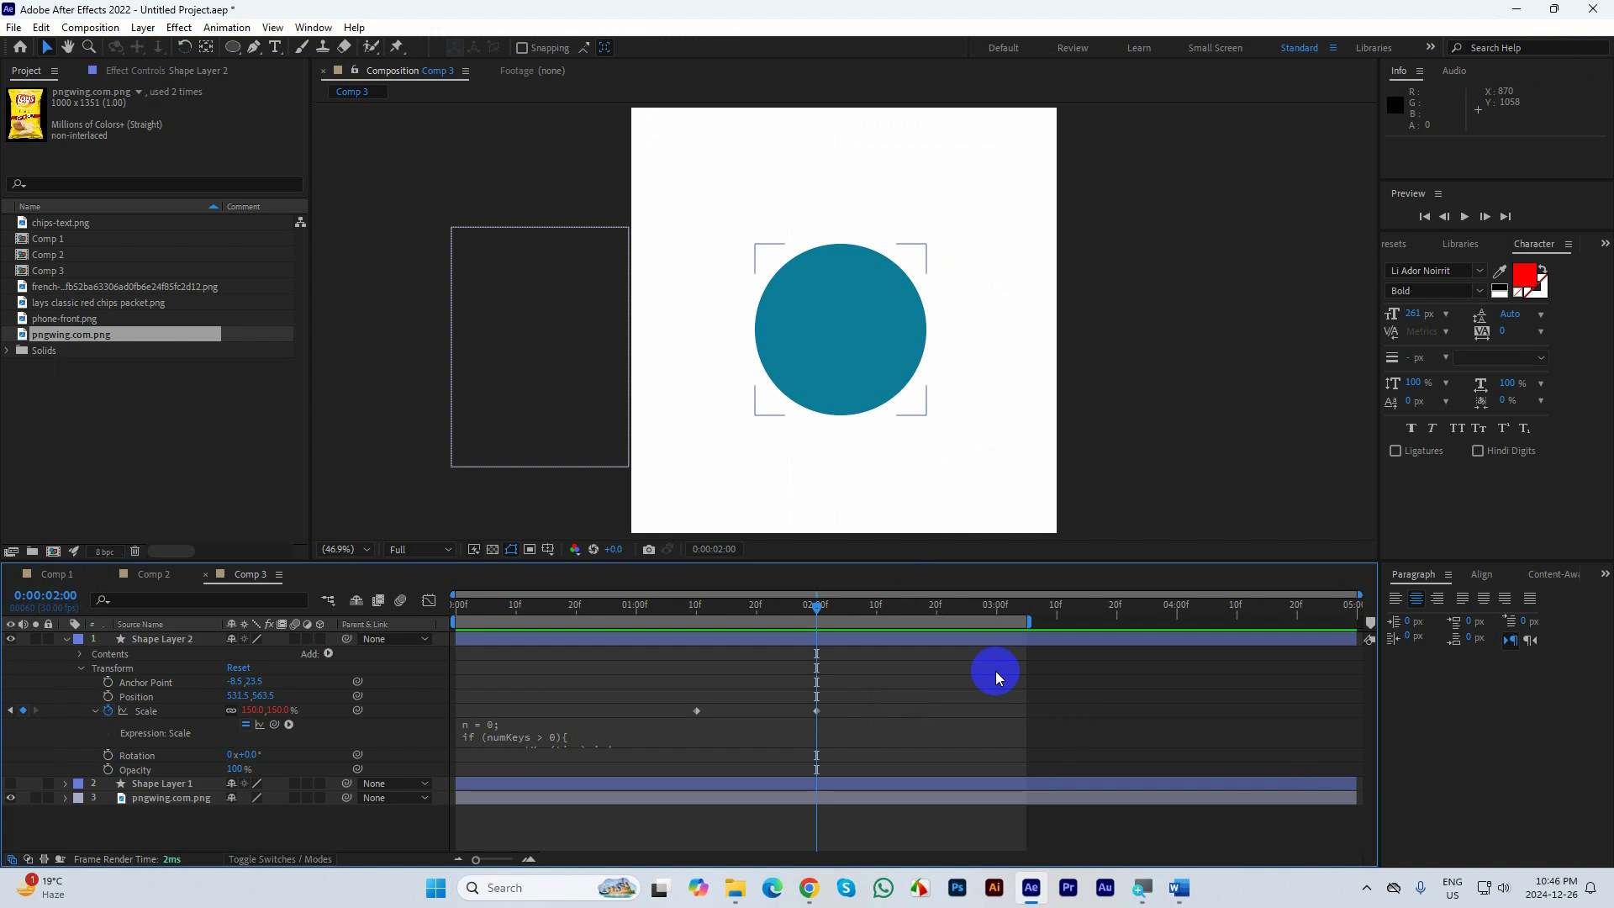
drag(814, 605, 659, 607)
key(space)
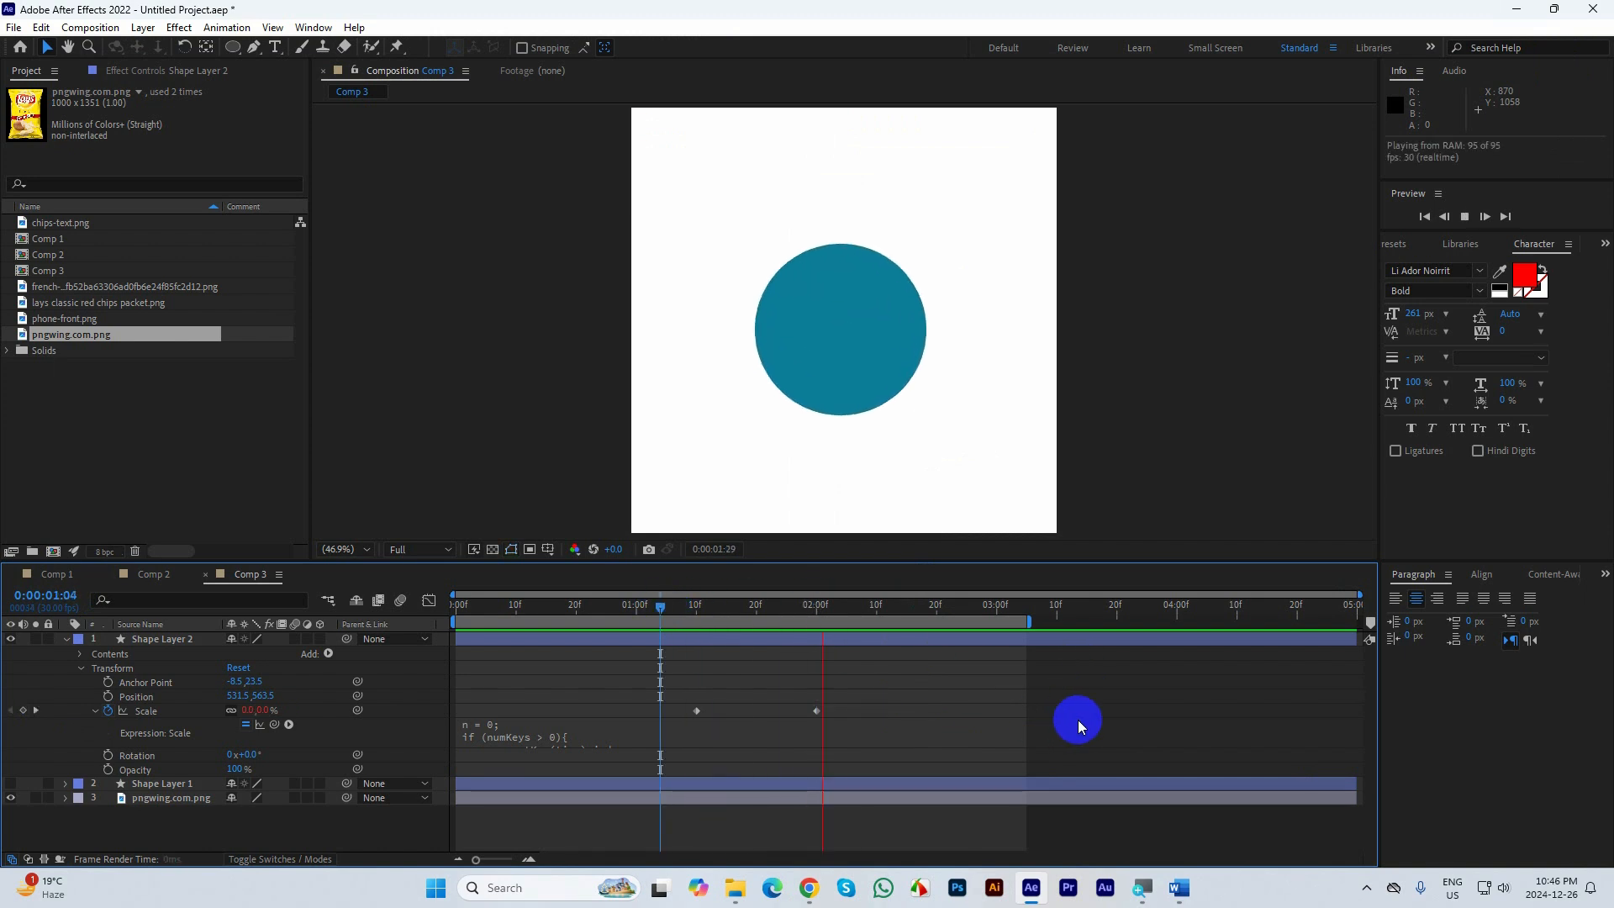
key(space)
Enlarge the composition view to 100% and preview the bounce from 0:00:01:08, bringing the playhead back to that frame
drag(883, 561, 883, 627)
scroll(865, 406, up, 3)
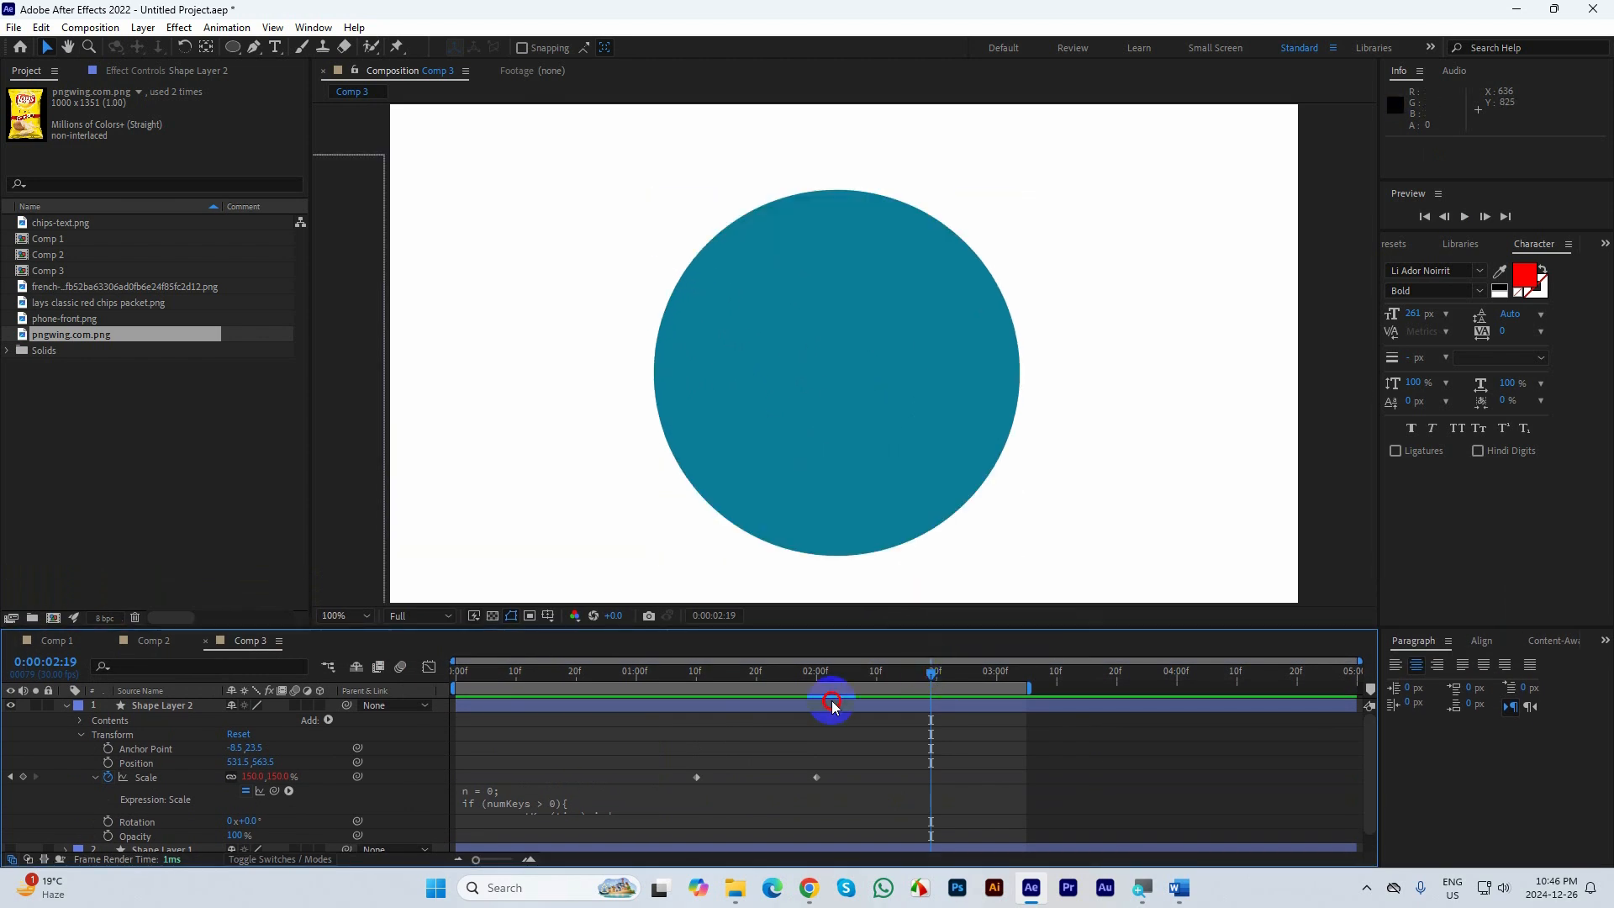
drag(832, 704, 685, 707)
key(space)
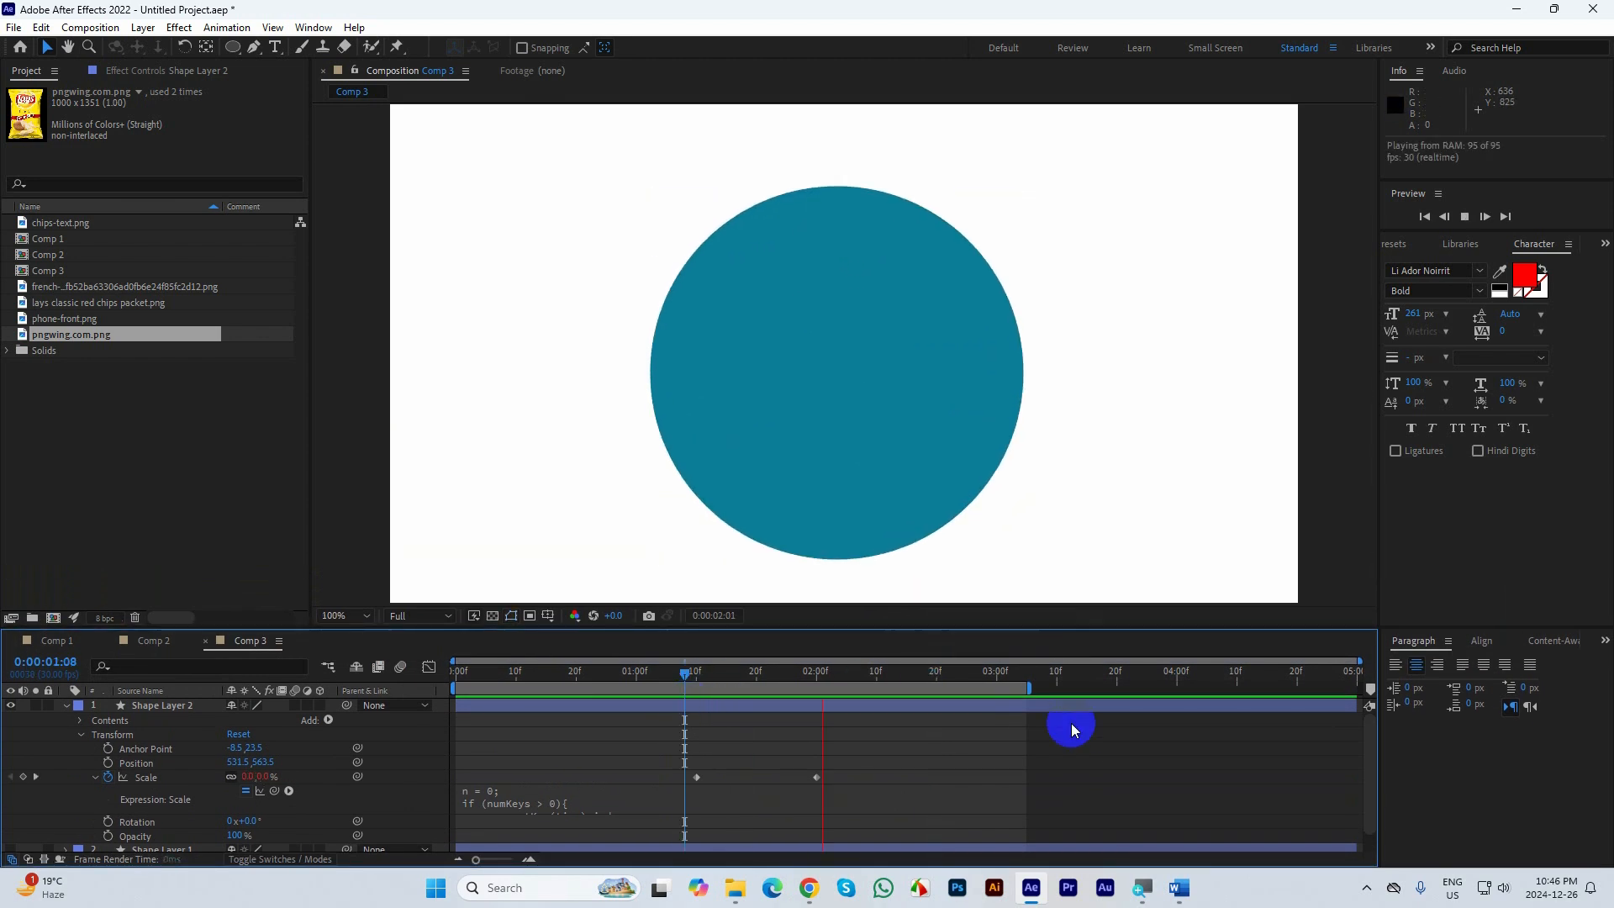
drag(933, 672, 684, 673)
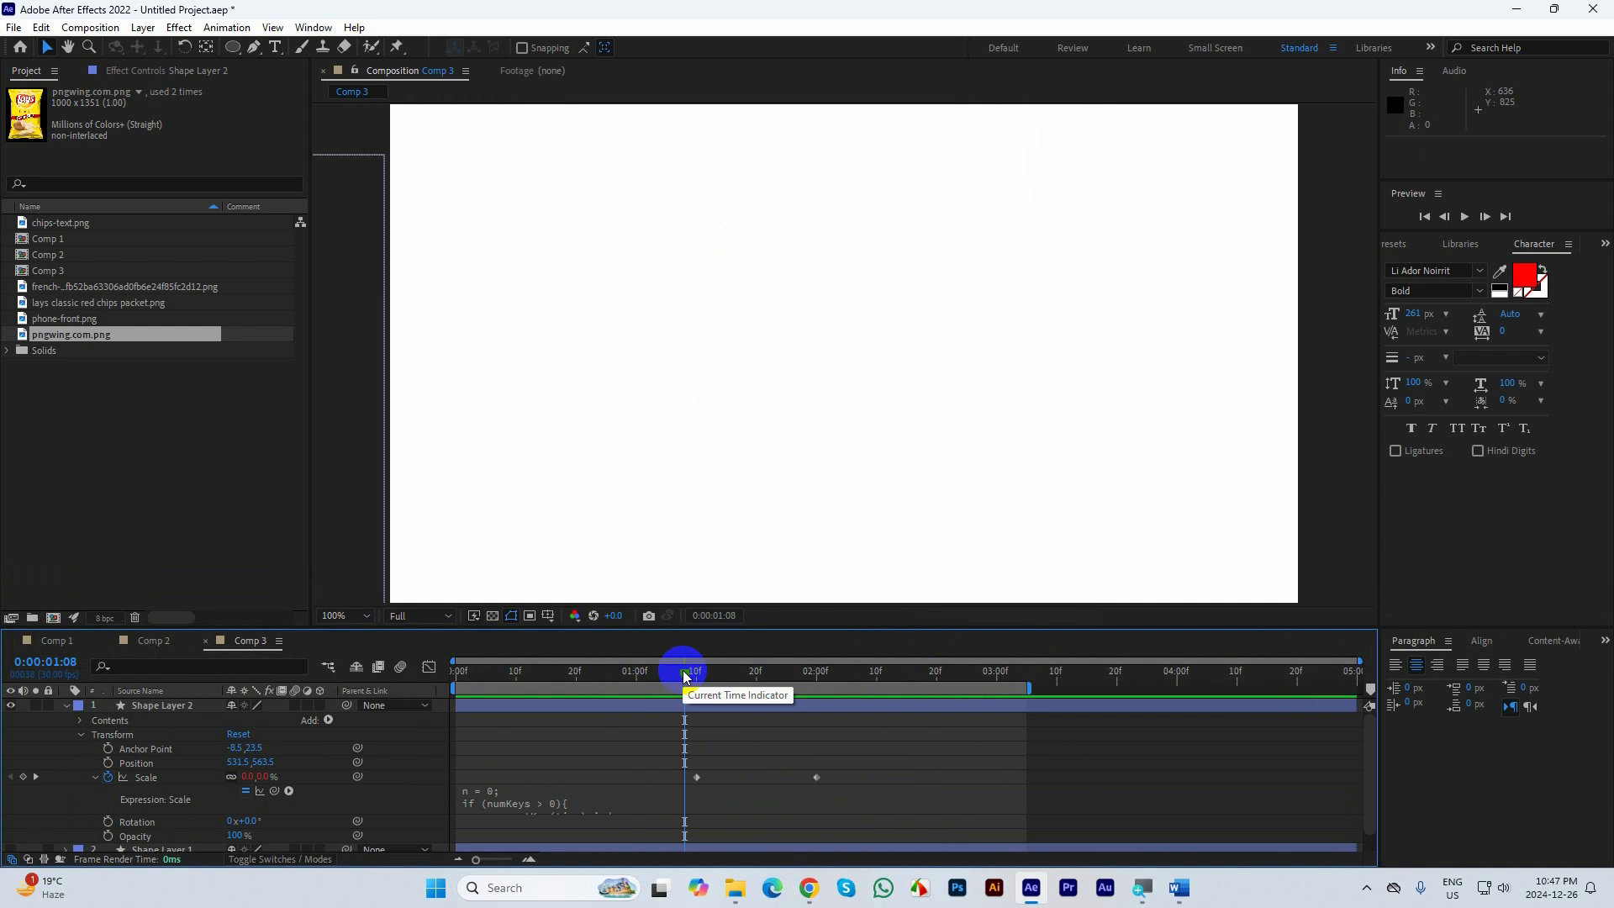
Move Shape Layer 2's second Scale keyframe earlier to 0:00:01:20 and start a preview
click(819, 779)
drag(818, 784, 755, 769)
key(space)
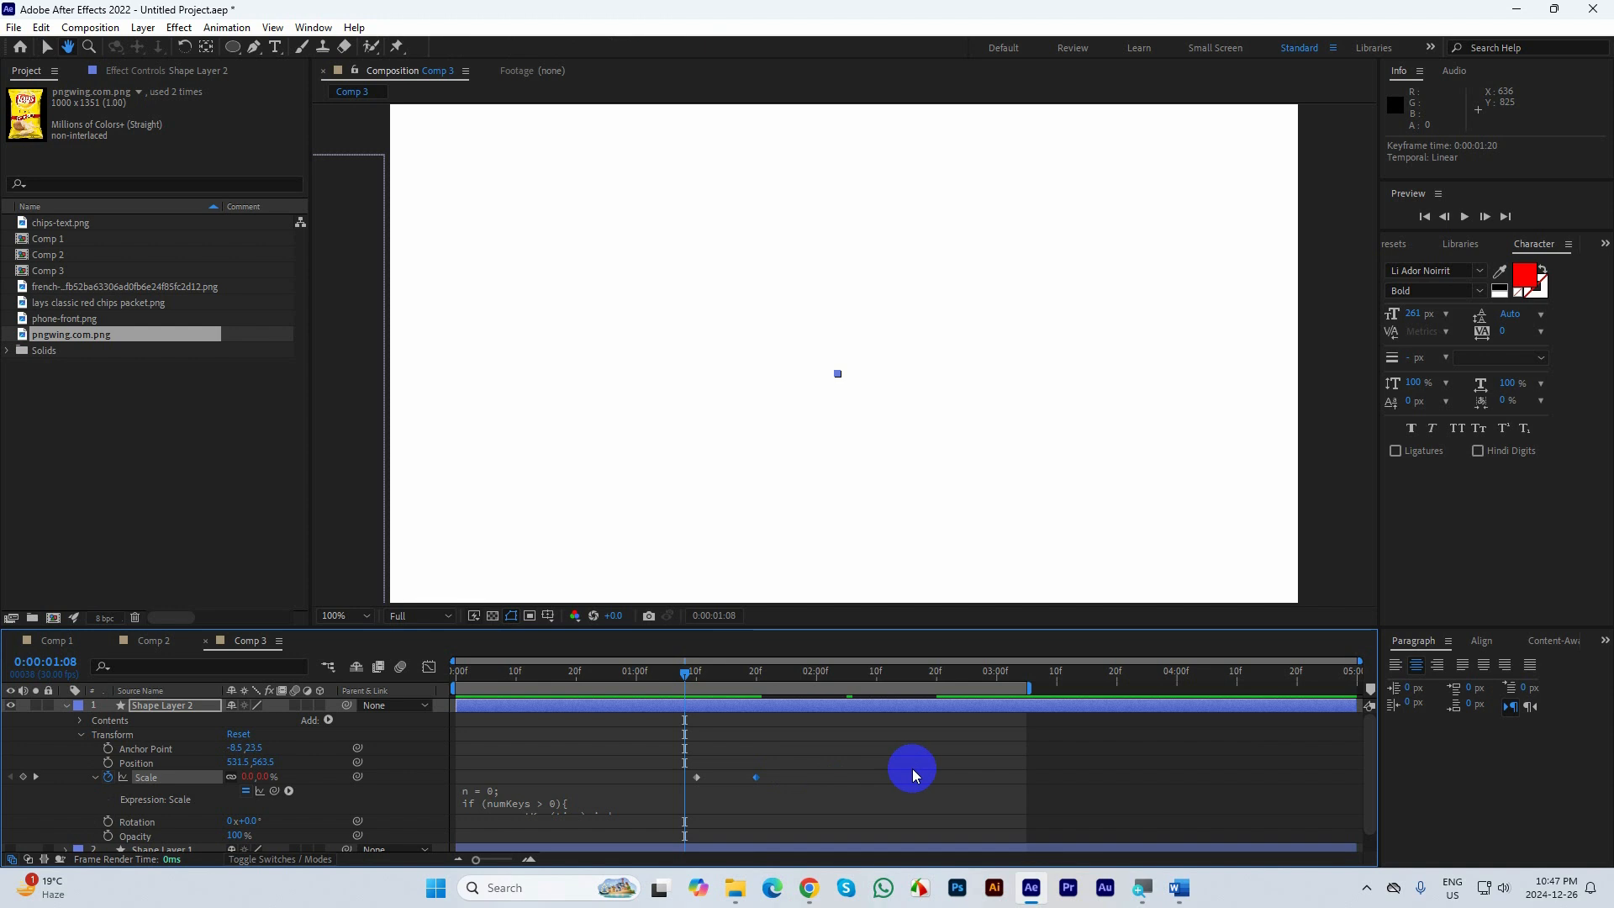
Preview the faster bounce from 0:00:01:05 and once more from 0:00:00:26
click(898, 685)
drag(898, 685, 668, 685)
key(space)
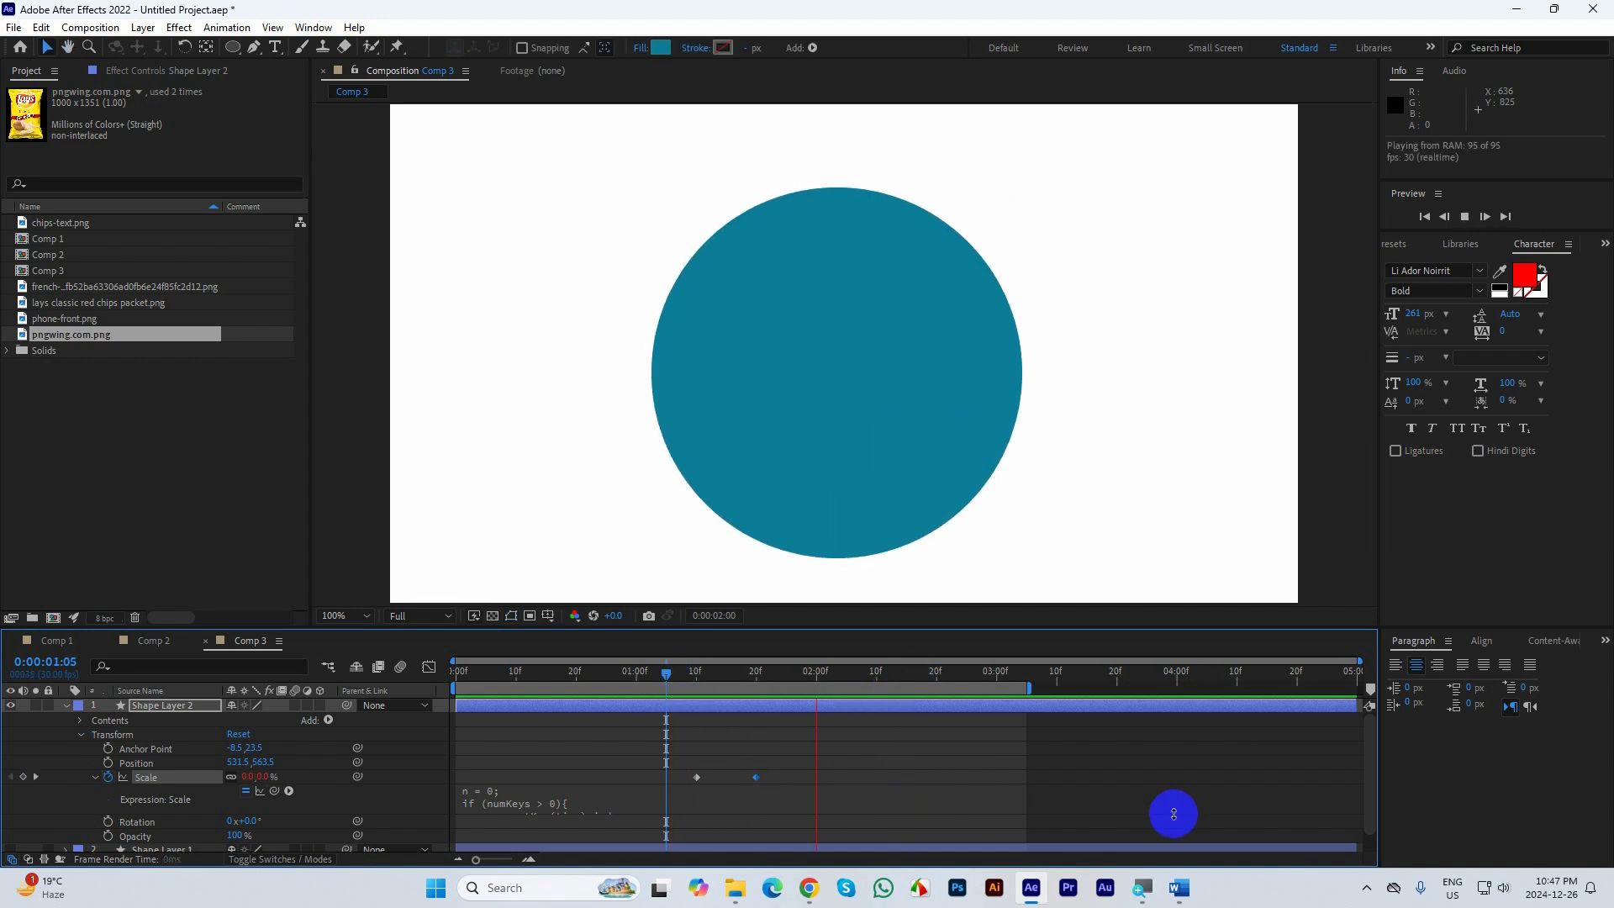
key(space)
drag(928, 685, 597, 691)
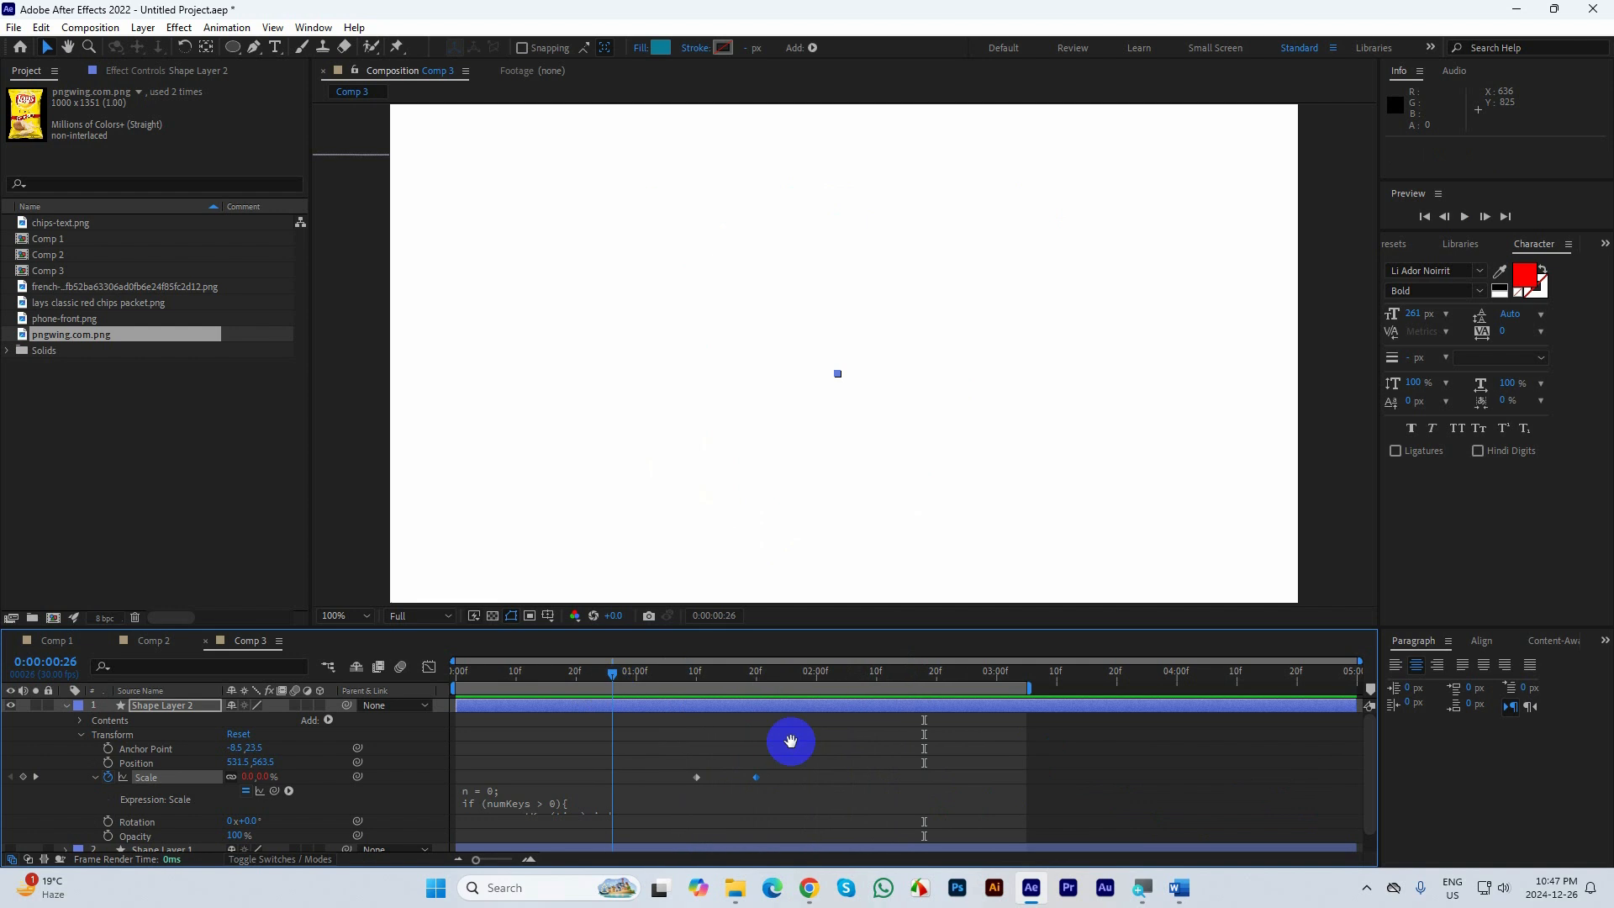
key(space)
key(space)
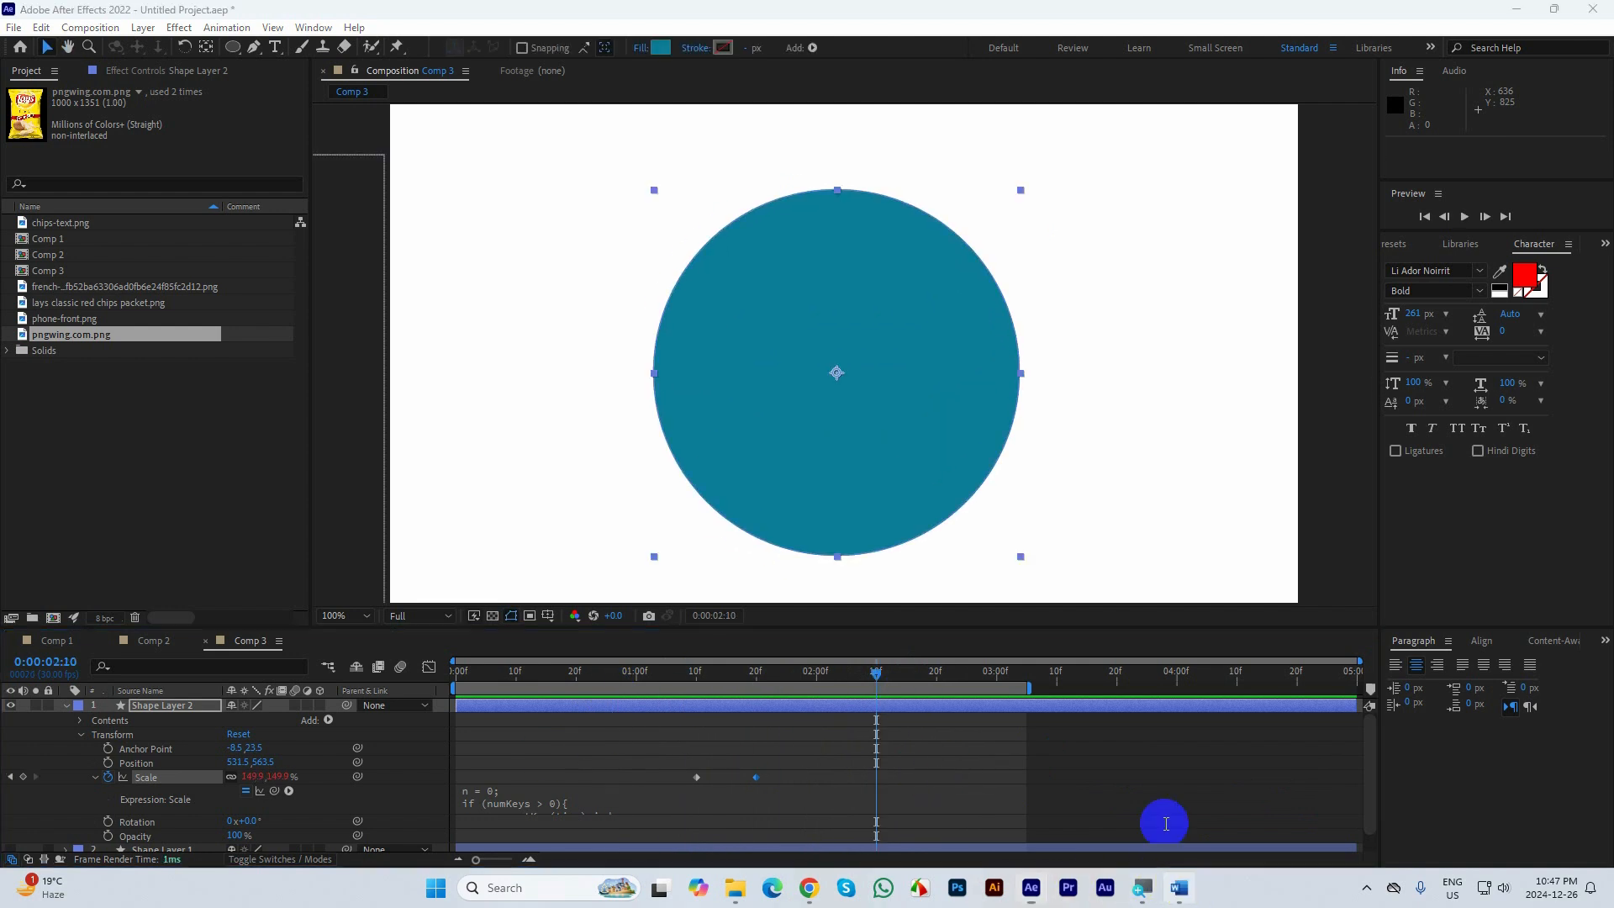
Switch to the Expression Word document and look through its bounce, loop, time, wiggle, squash and motion tail expressions
click(1160, 821)
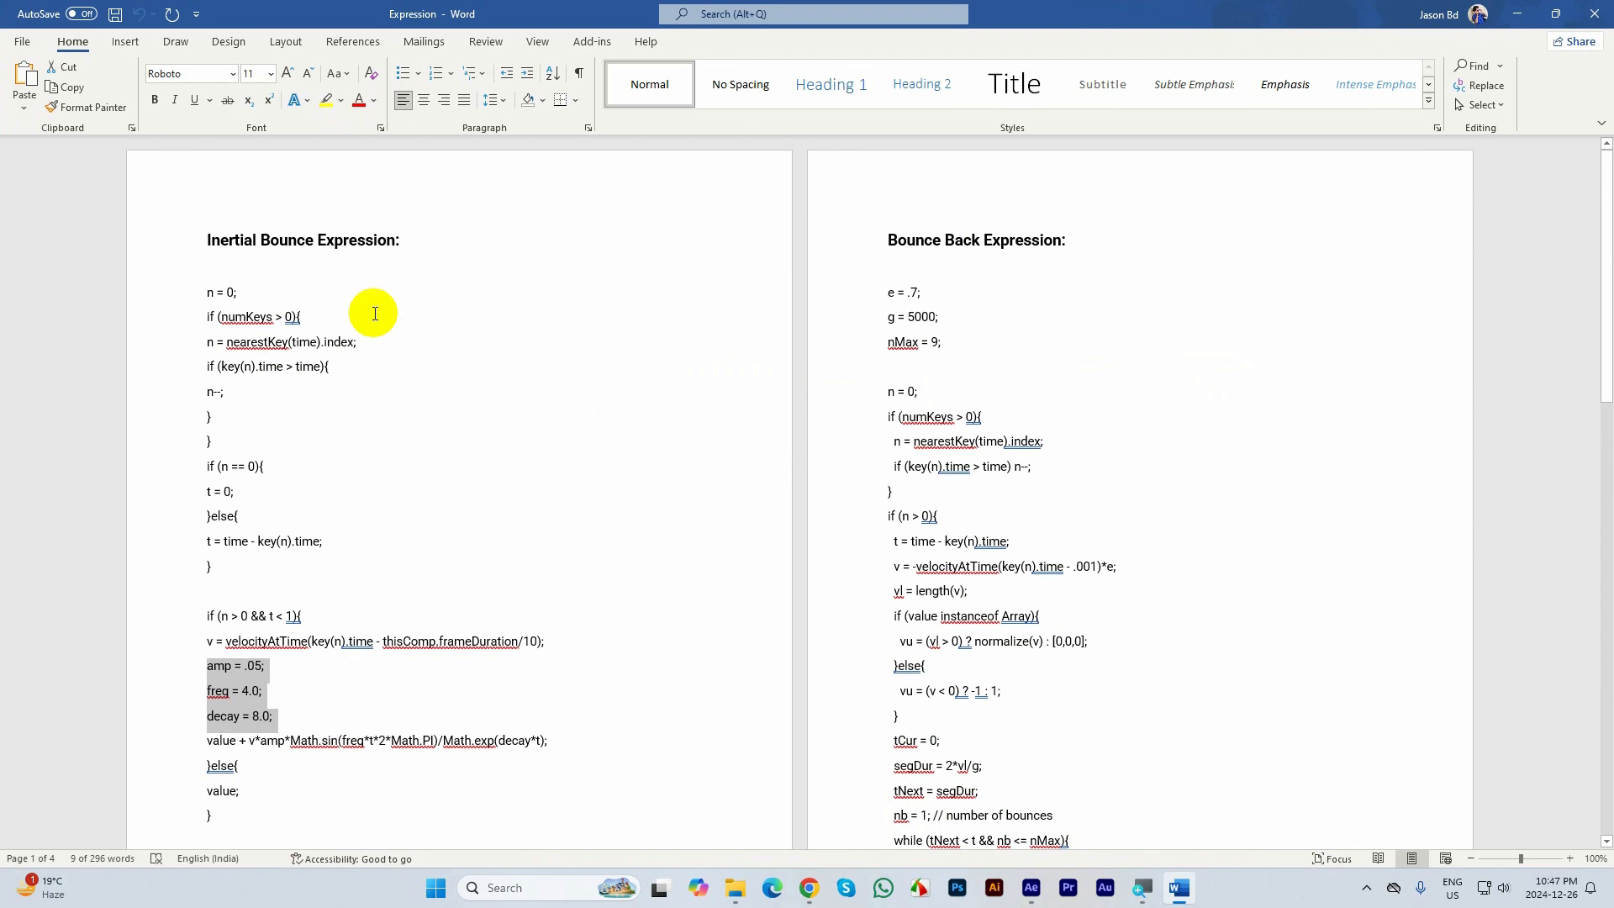
scroll(425, 577, down, 5)
scroll(442, 592, down, 6)
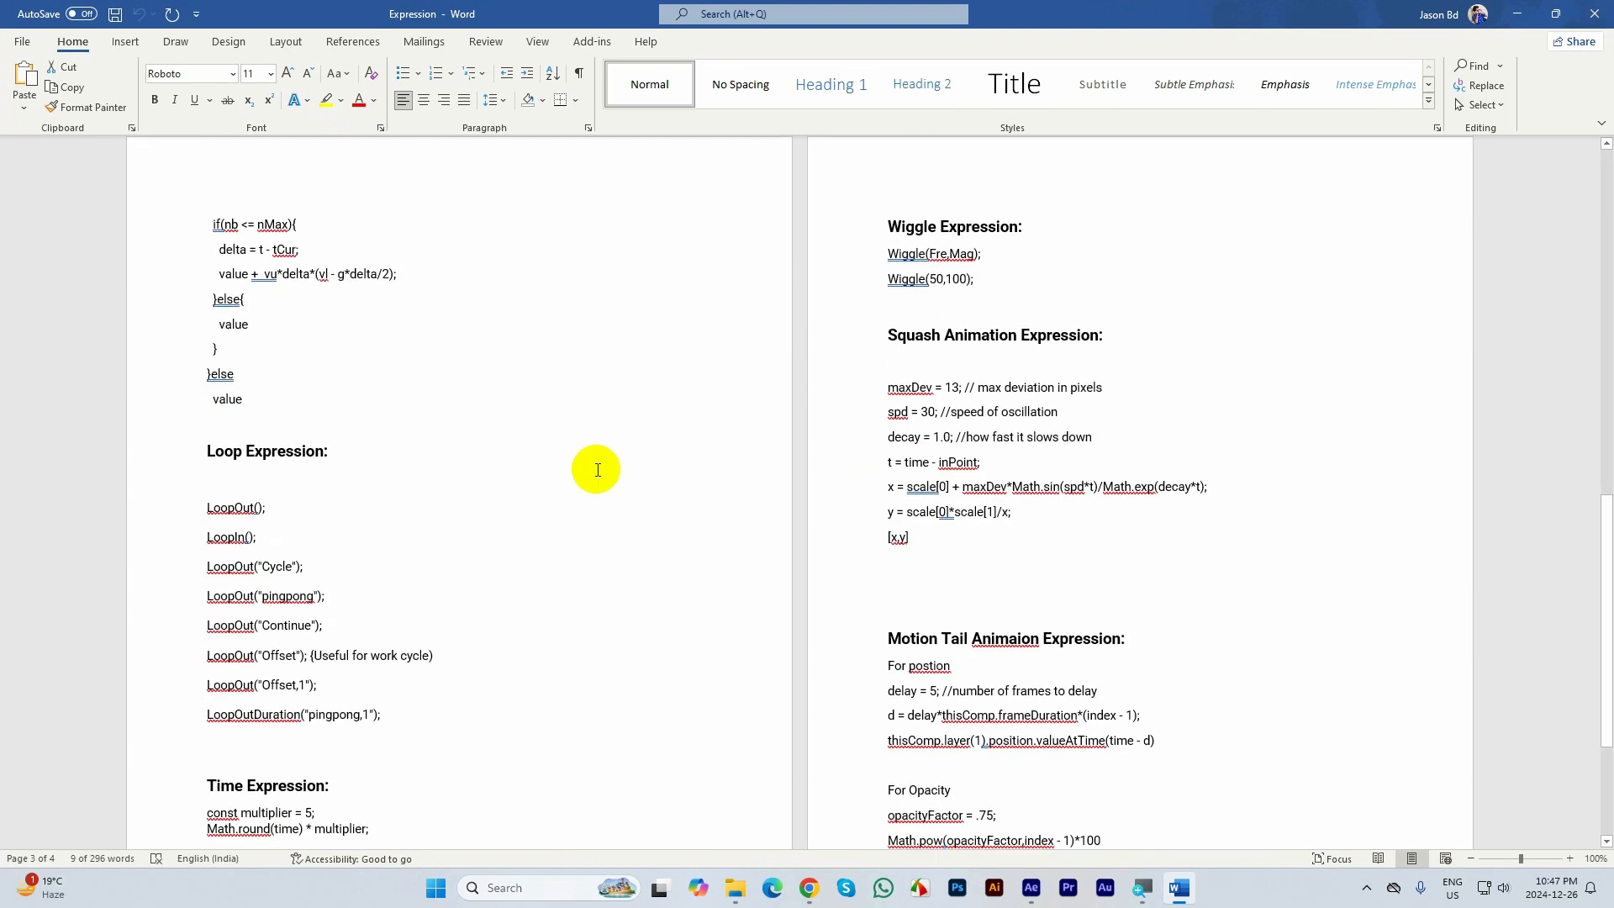
scroll(594, 461, down, 2)
scroll(1338, 716, up, 2)
scroll(1339, 715, up, 7)
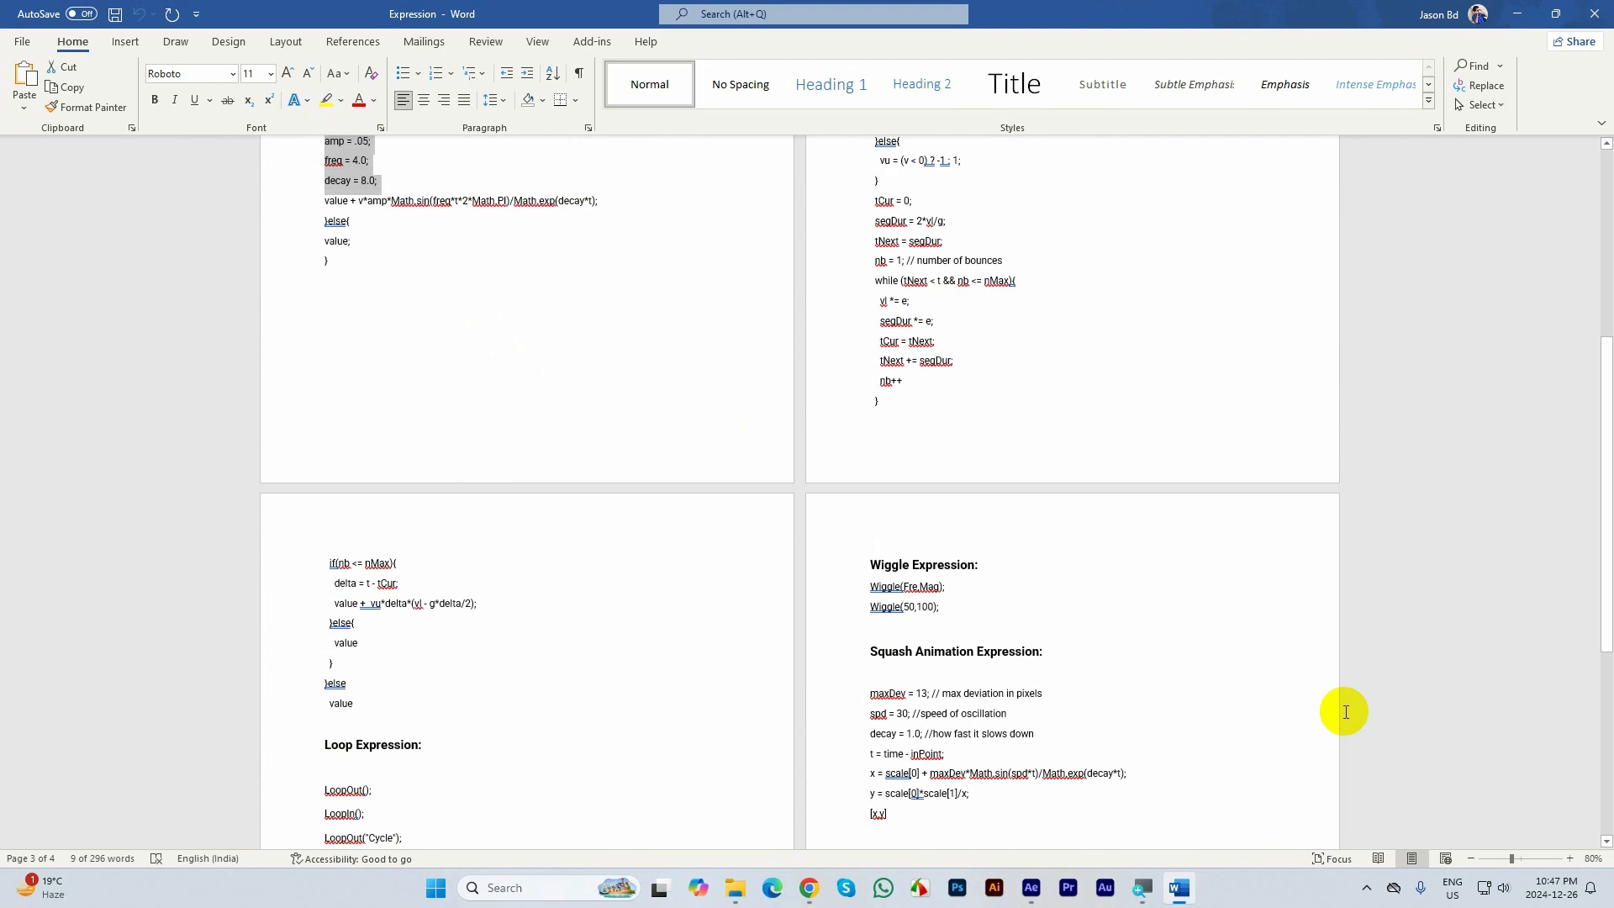
scroll(911, 462, down, 2)
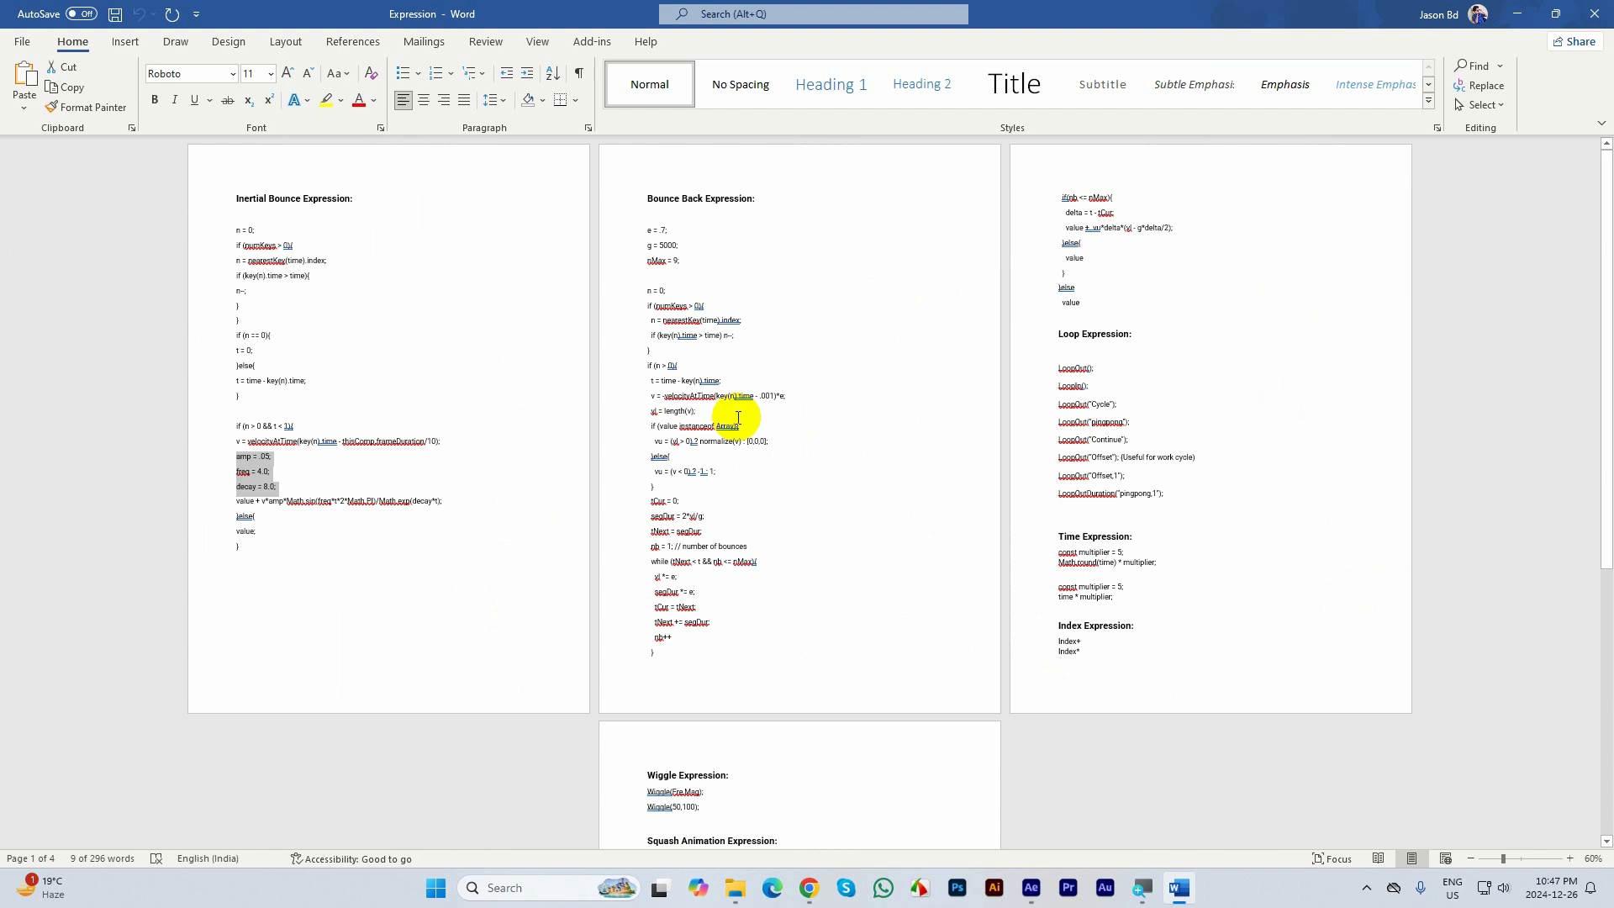
scroll(728, 408, down, 3)
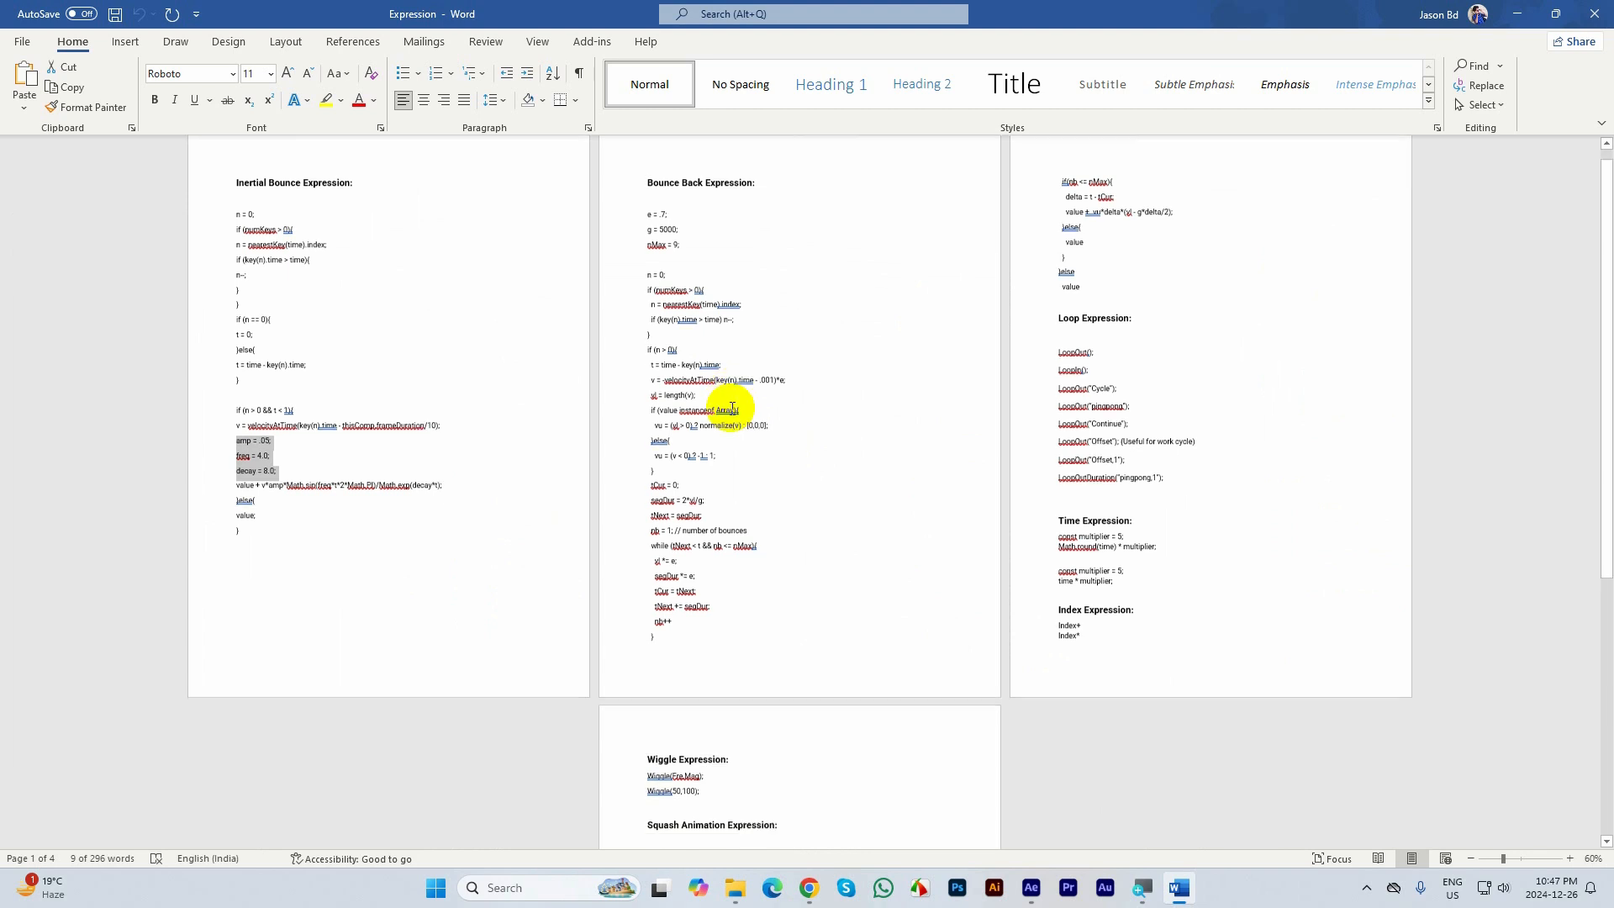
scroll(744, 583, down, 1)
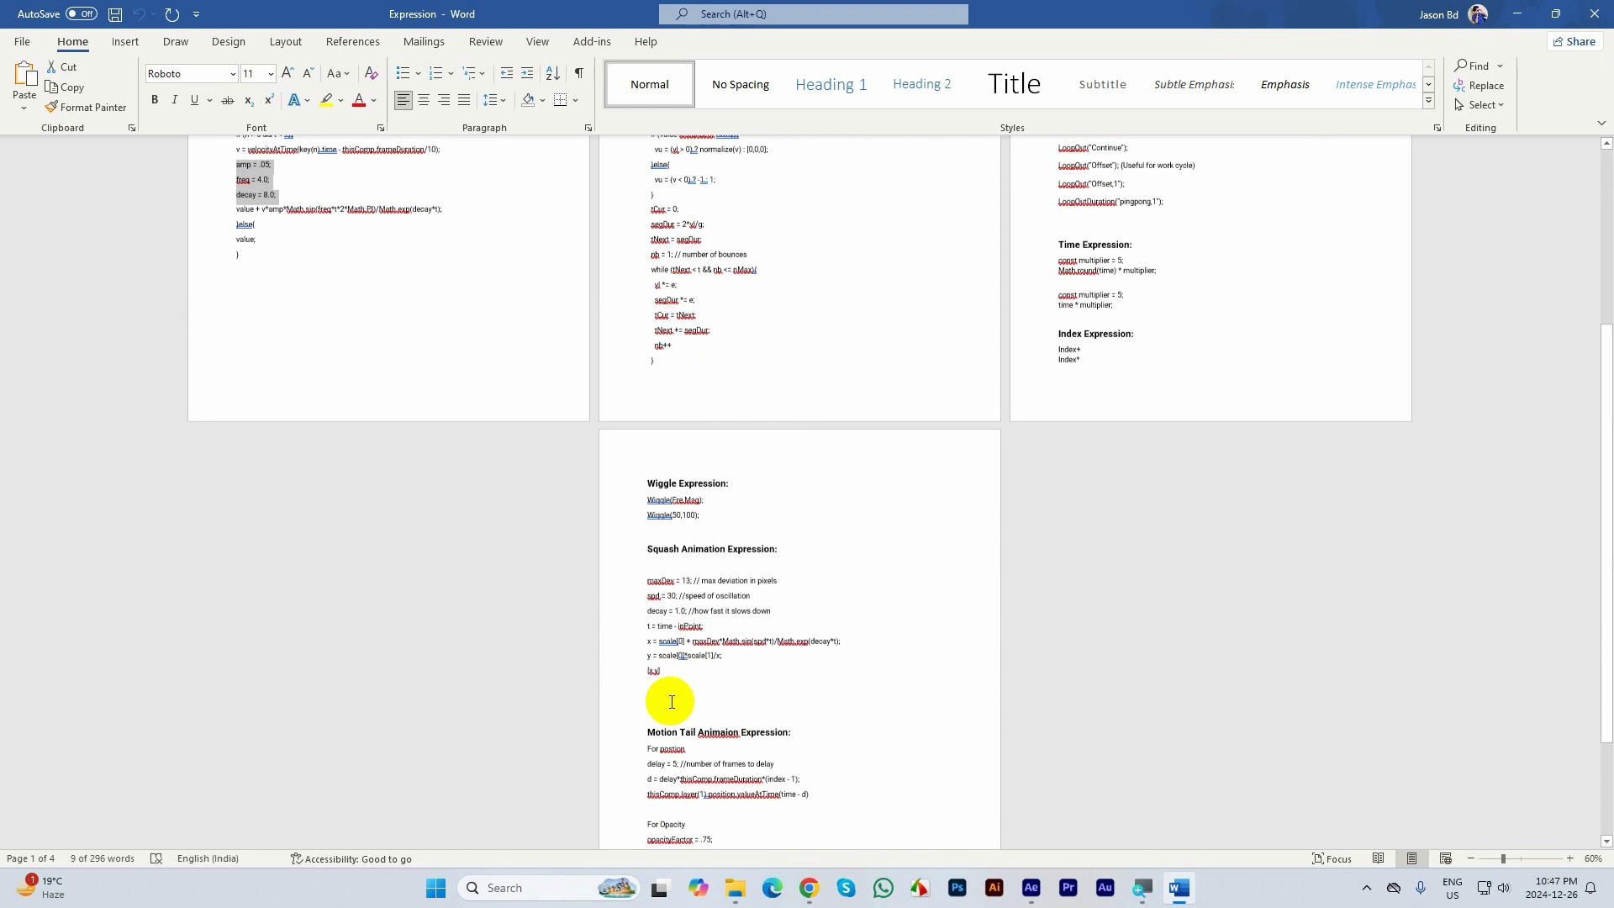
scroll(828, 702, up, 5)
scroll(849, 673, down, 4)
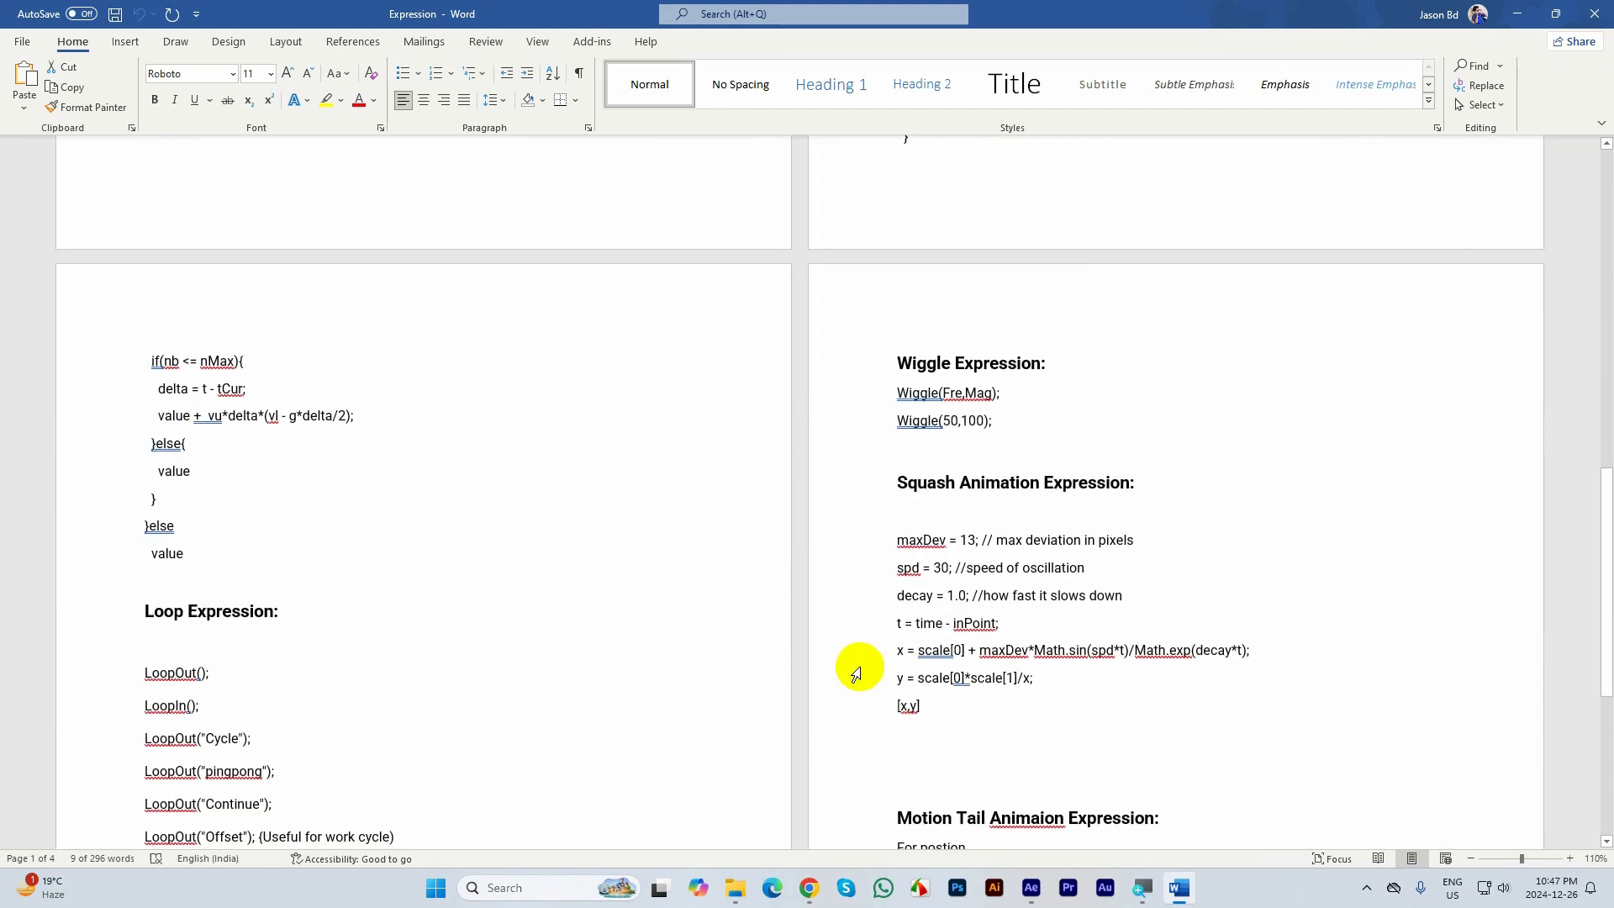
scroll(749, 606, down, 2)
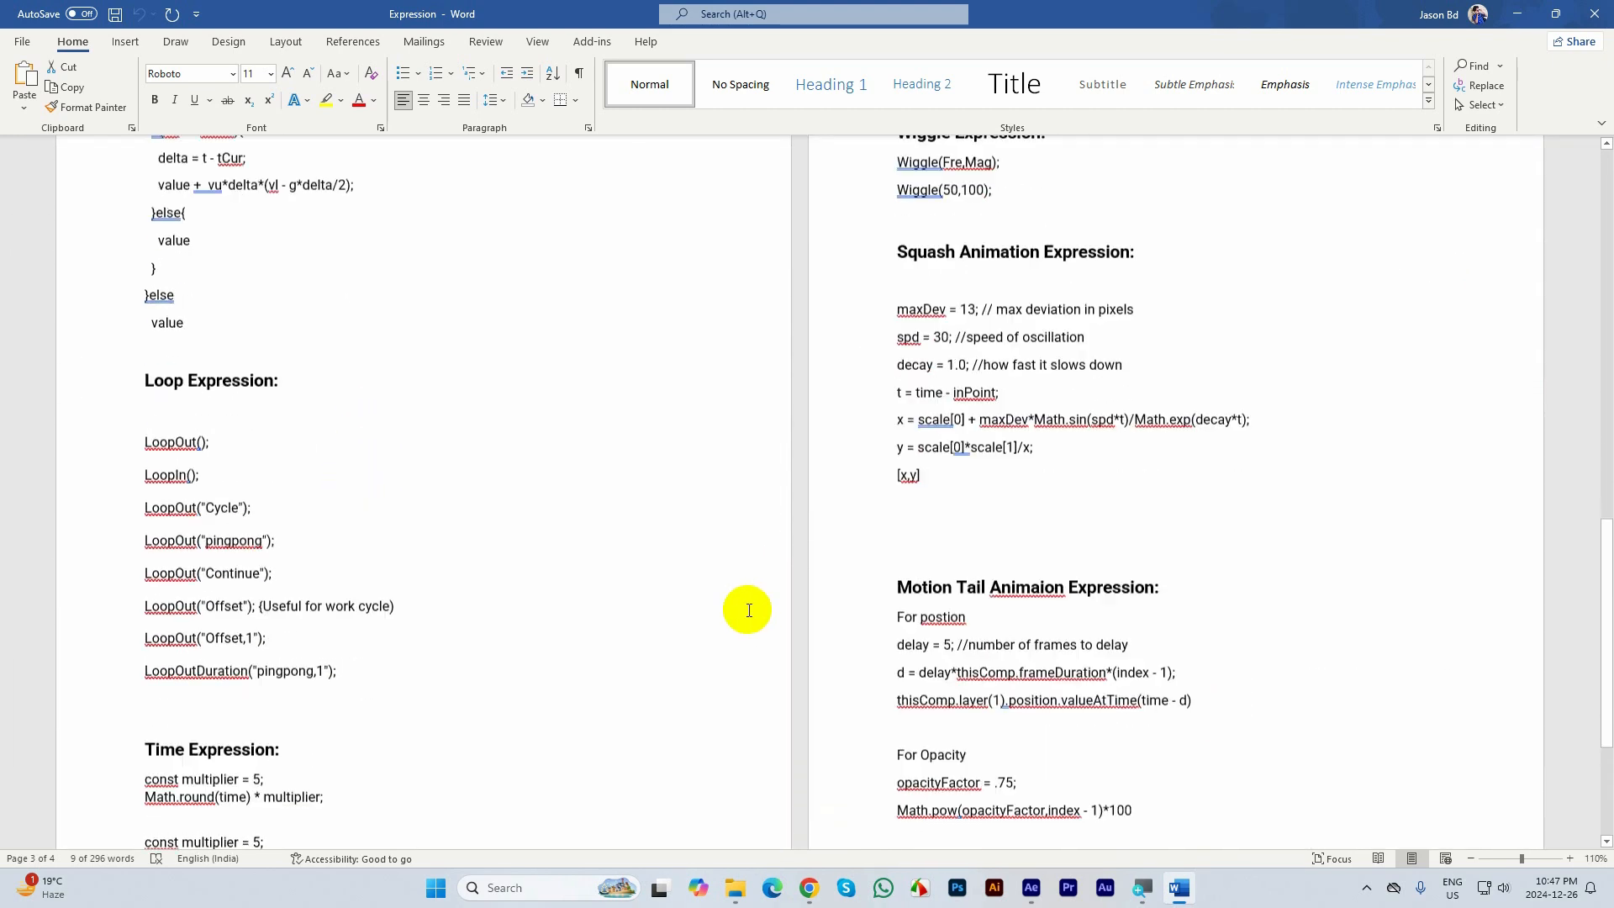
scroll(1013, 498, up, 6)
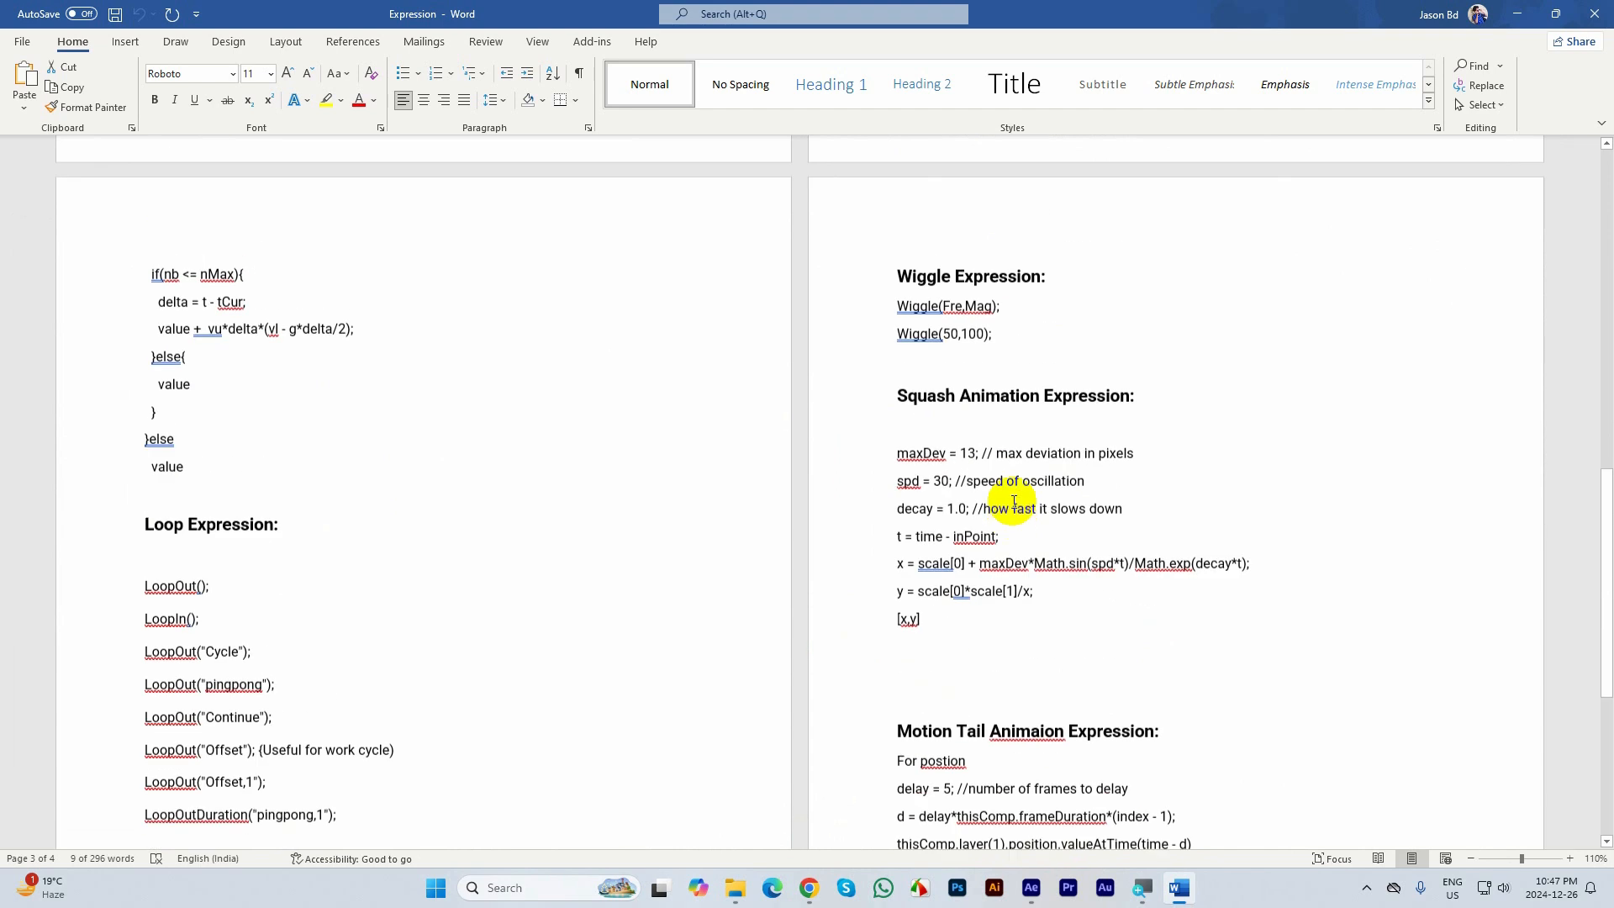
scroll(1022, 495, down, 4)
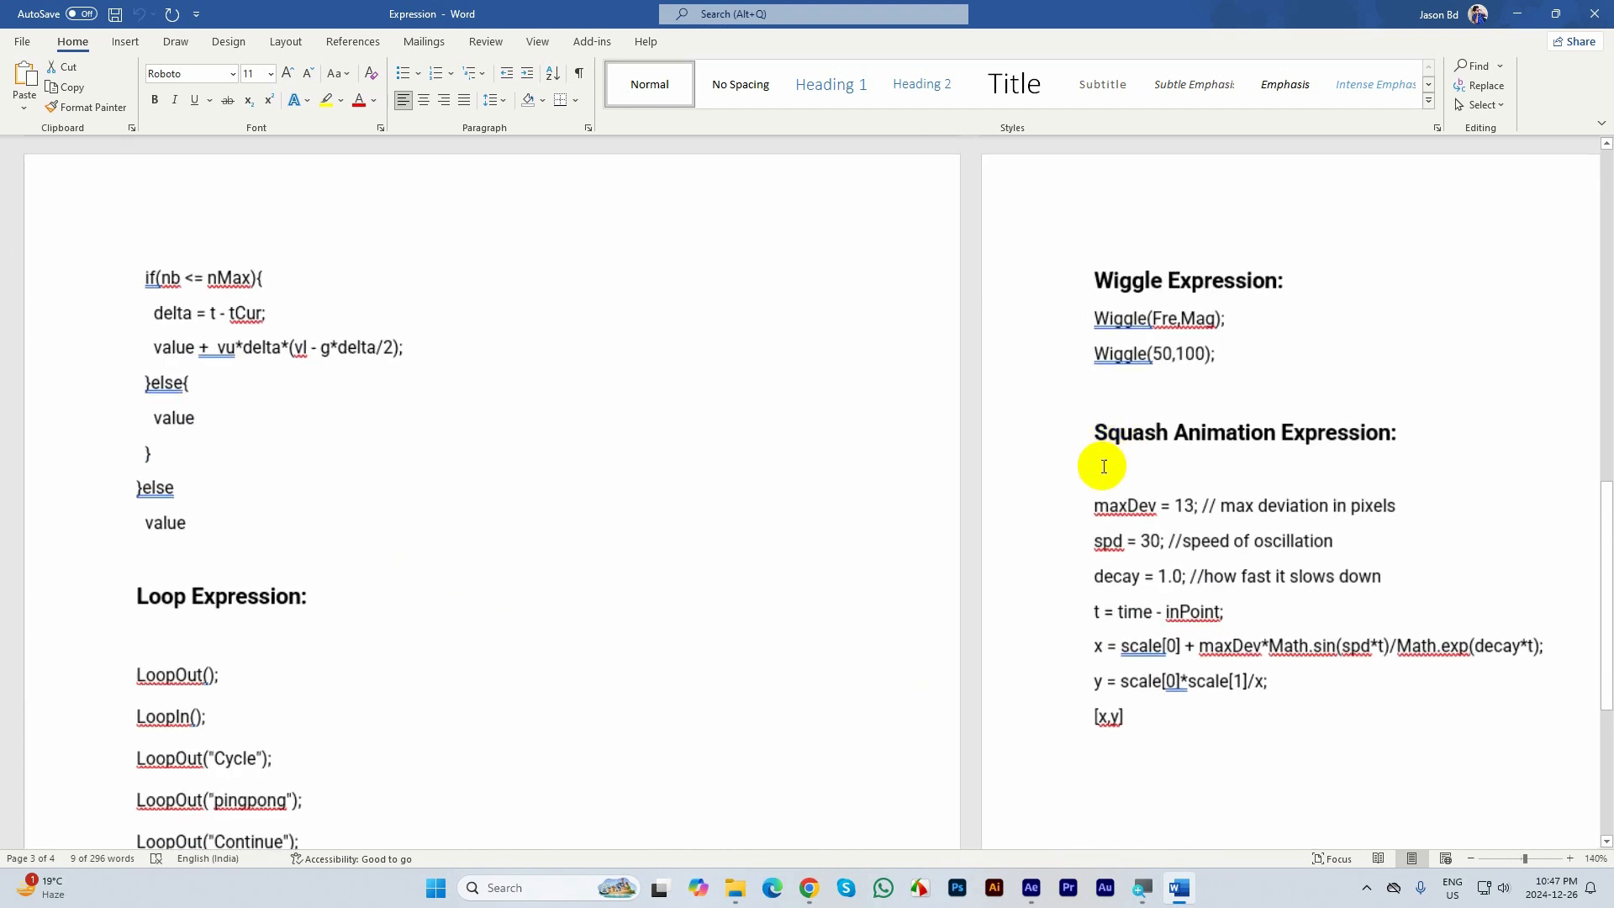
scroll(1107, 457, up, 2)
scroll(566, 462, down, 3)
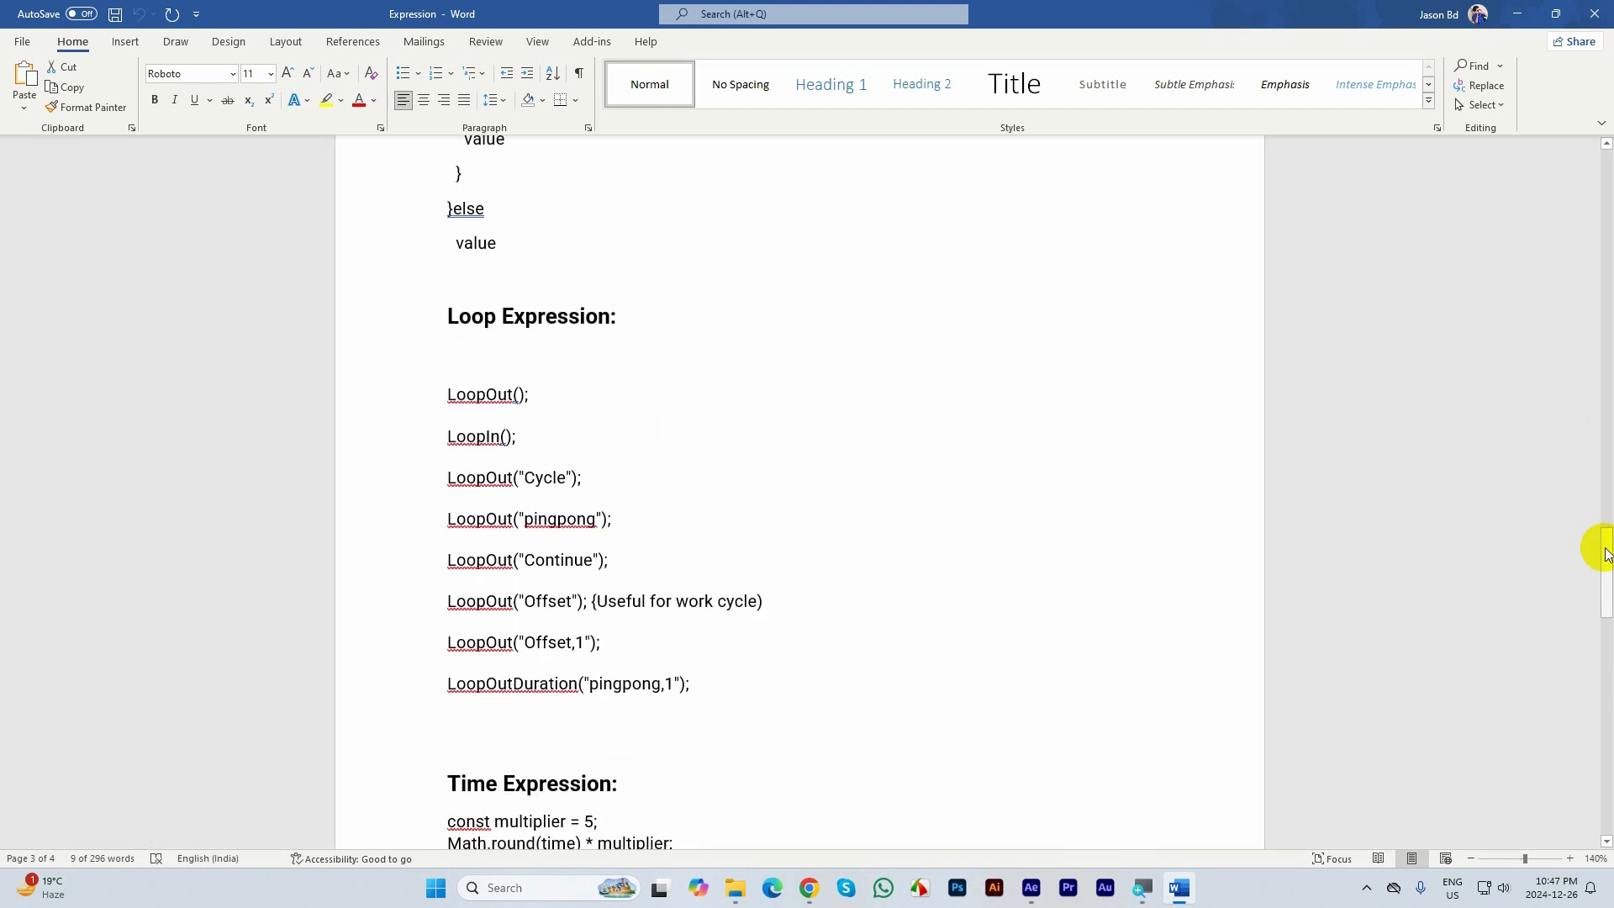
Copy the complete Squash Animation Expression code, from "maxDev = 13;" to "[x,y]", without the heading
drag(1601, 544, 1607, 706)
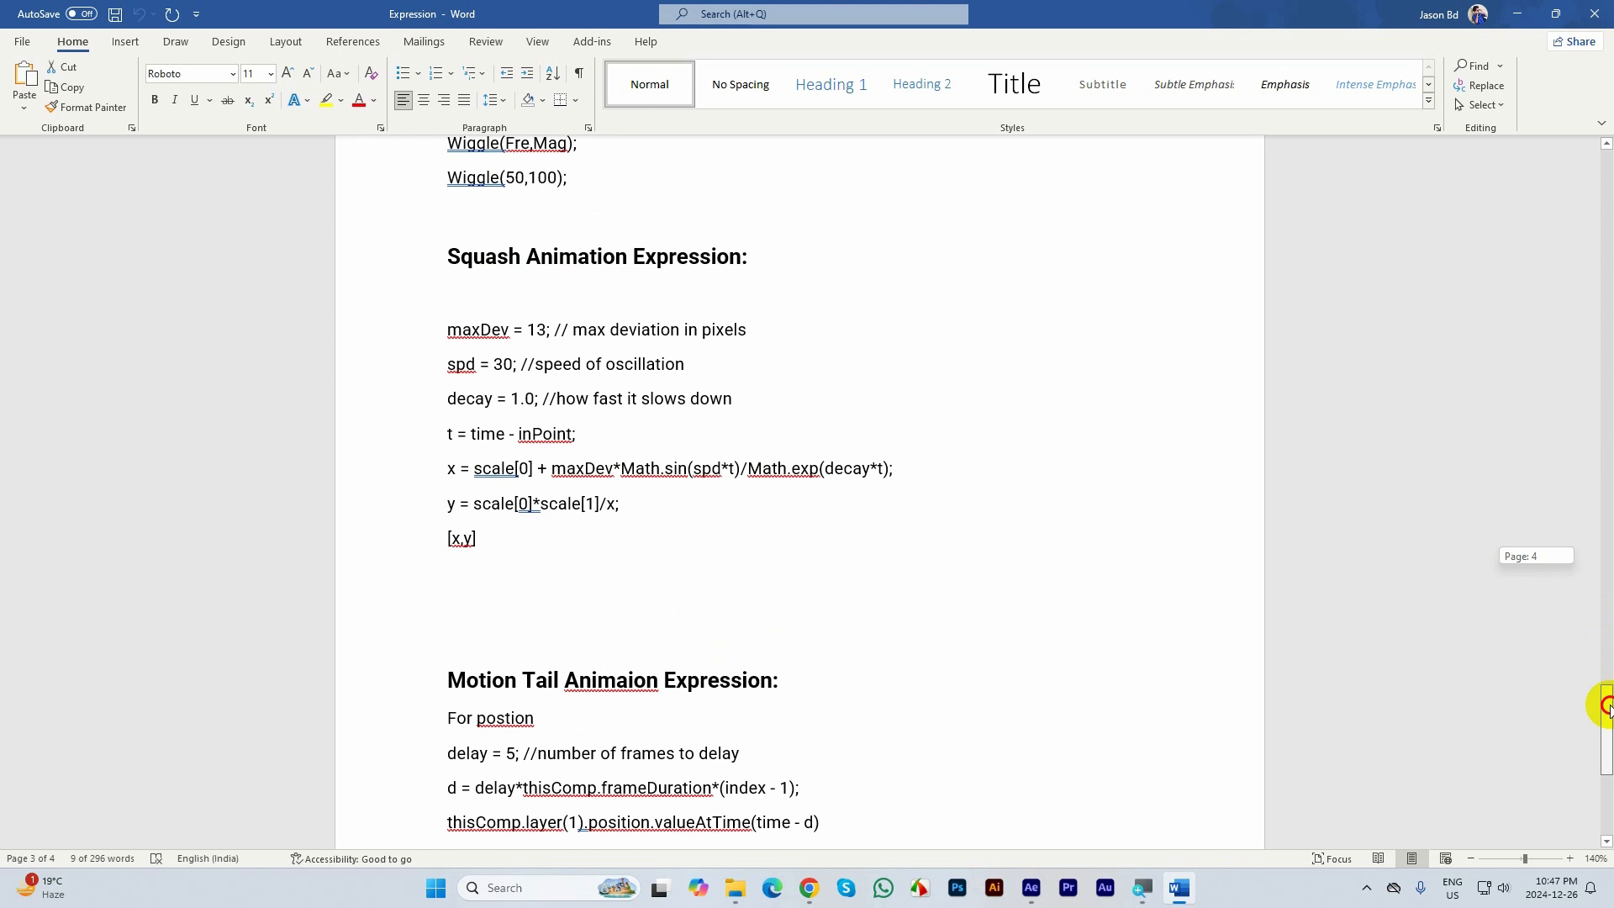
scroll(450, 586, up, 1)
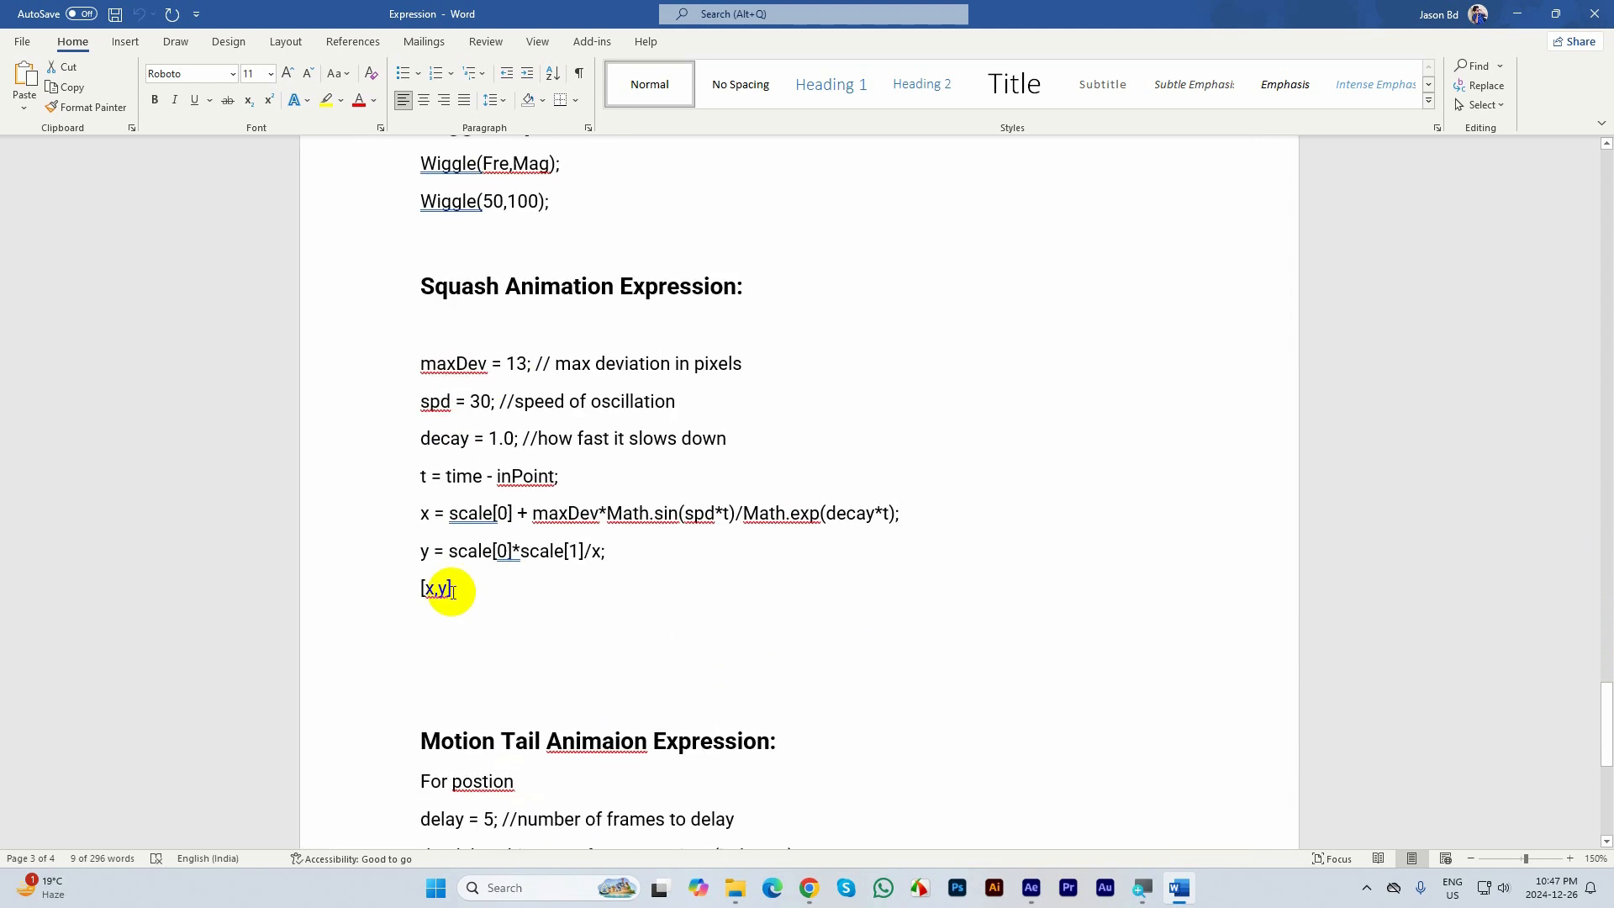
drag(445, 587, 416, 374)
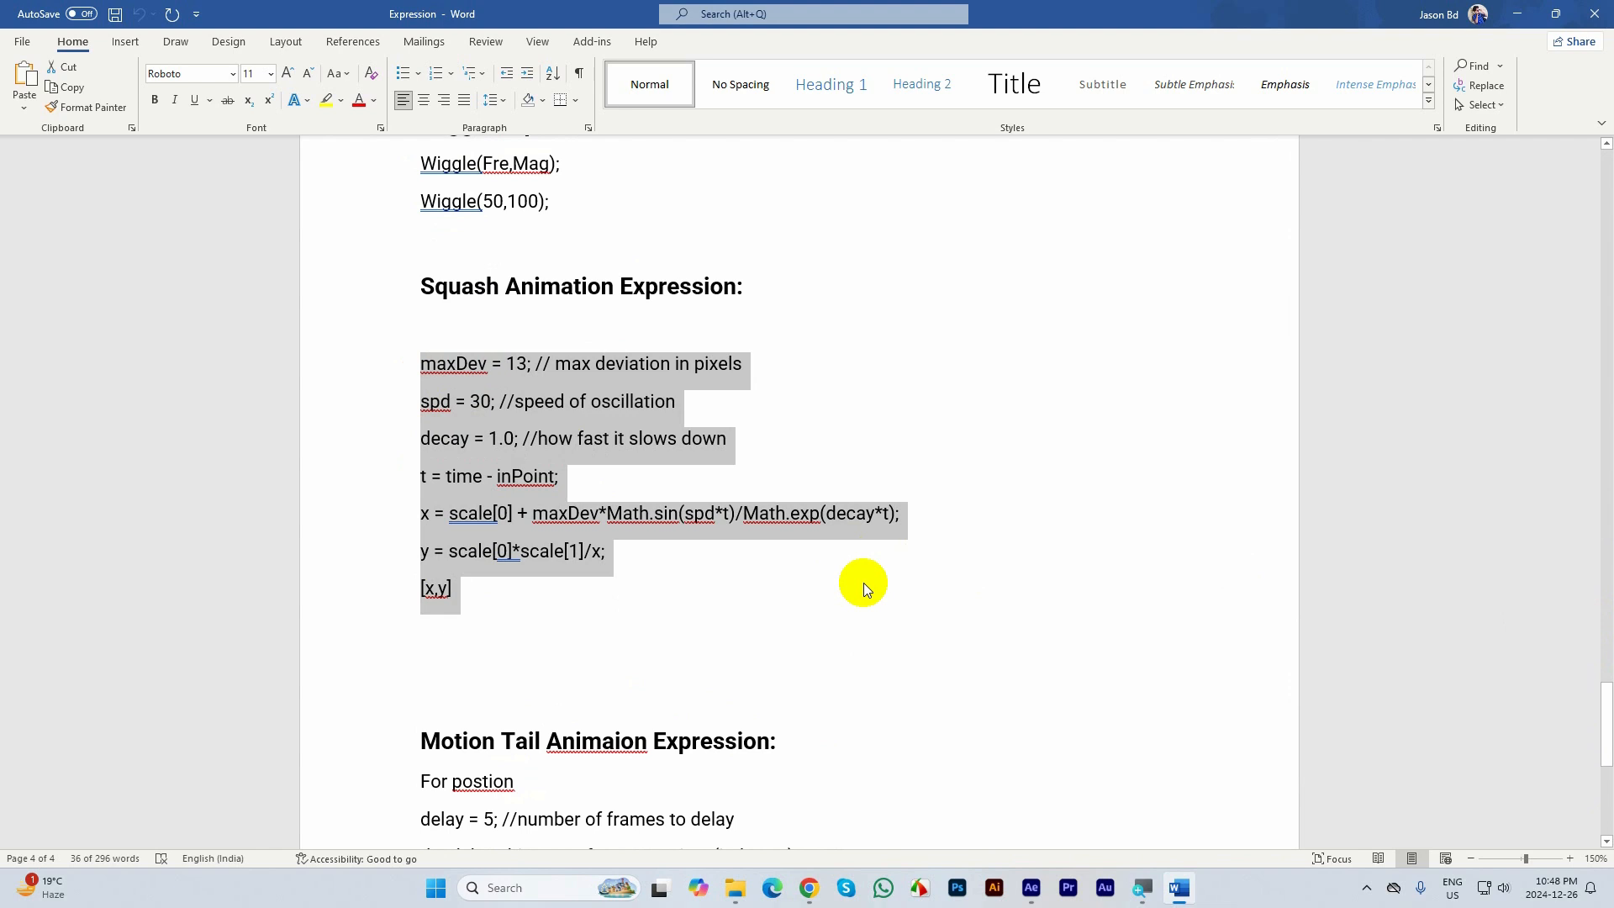
Return to After Effects and replace Shape Layer 2's entire Scale expression with the copied Squash Animation code
click(1031, 887)
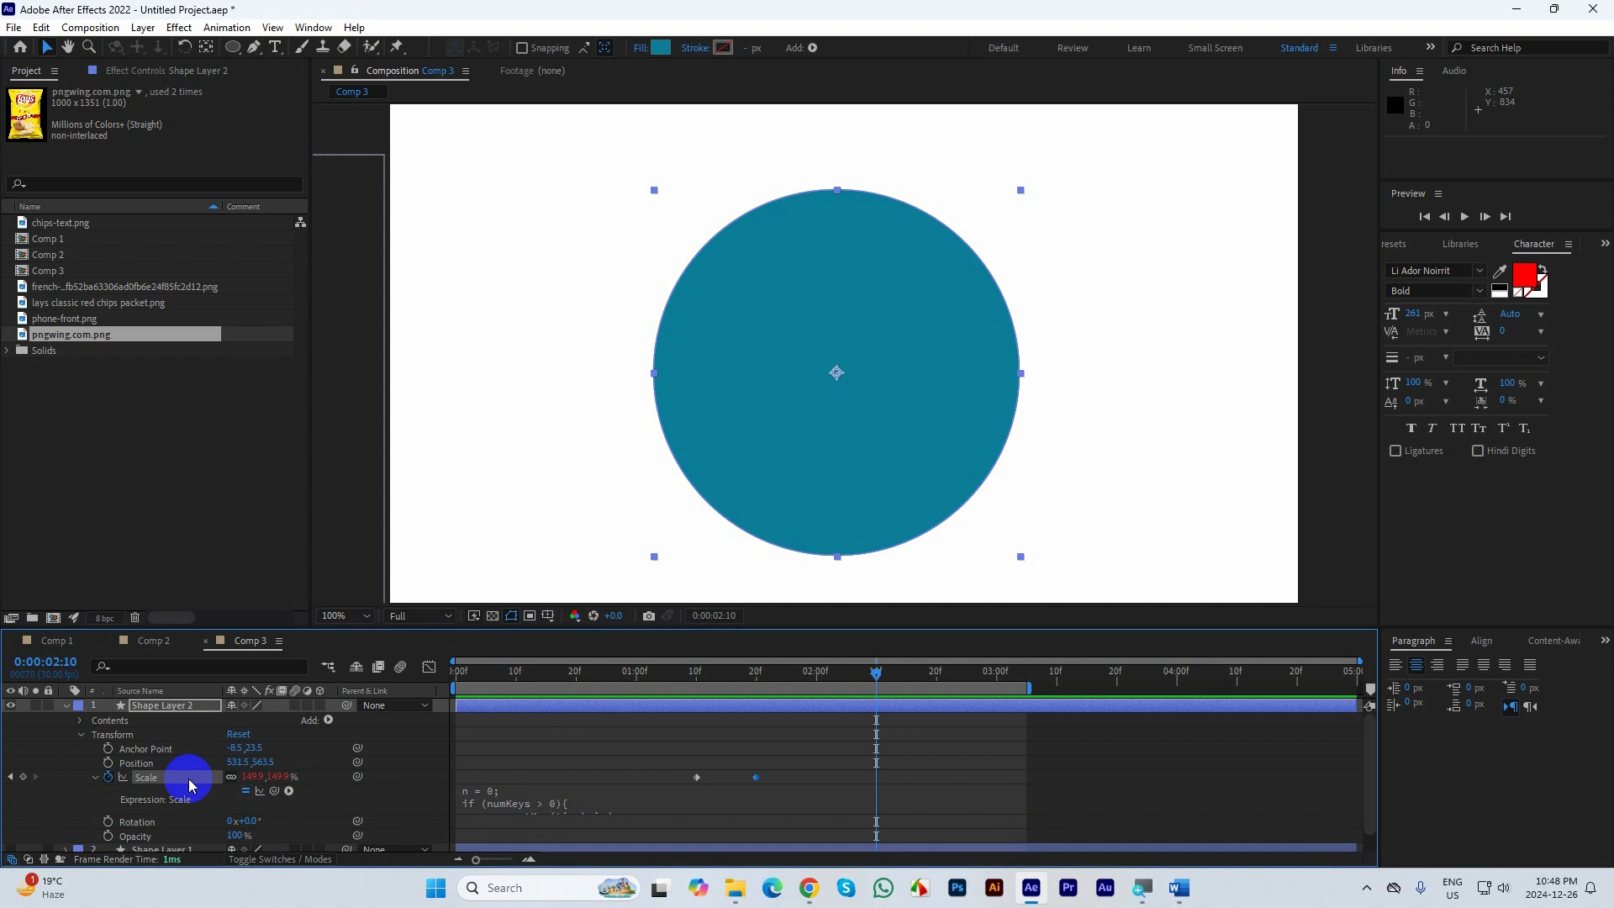
click(551, 800)
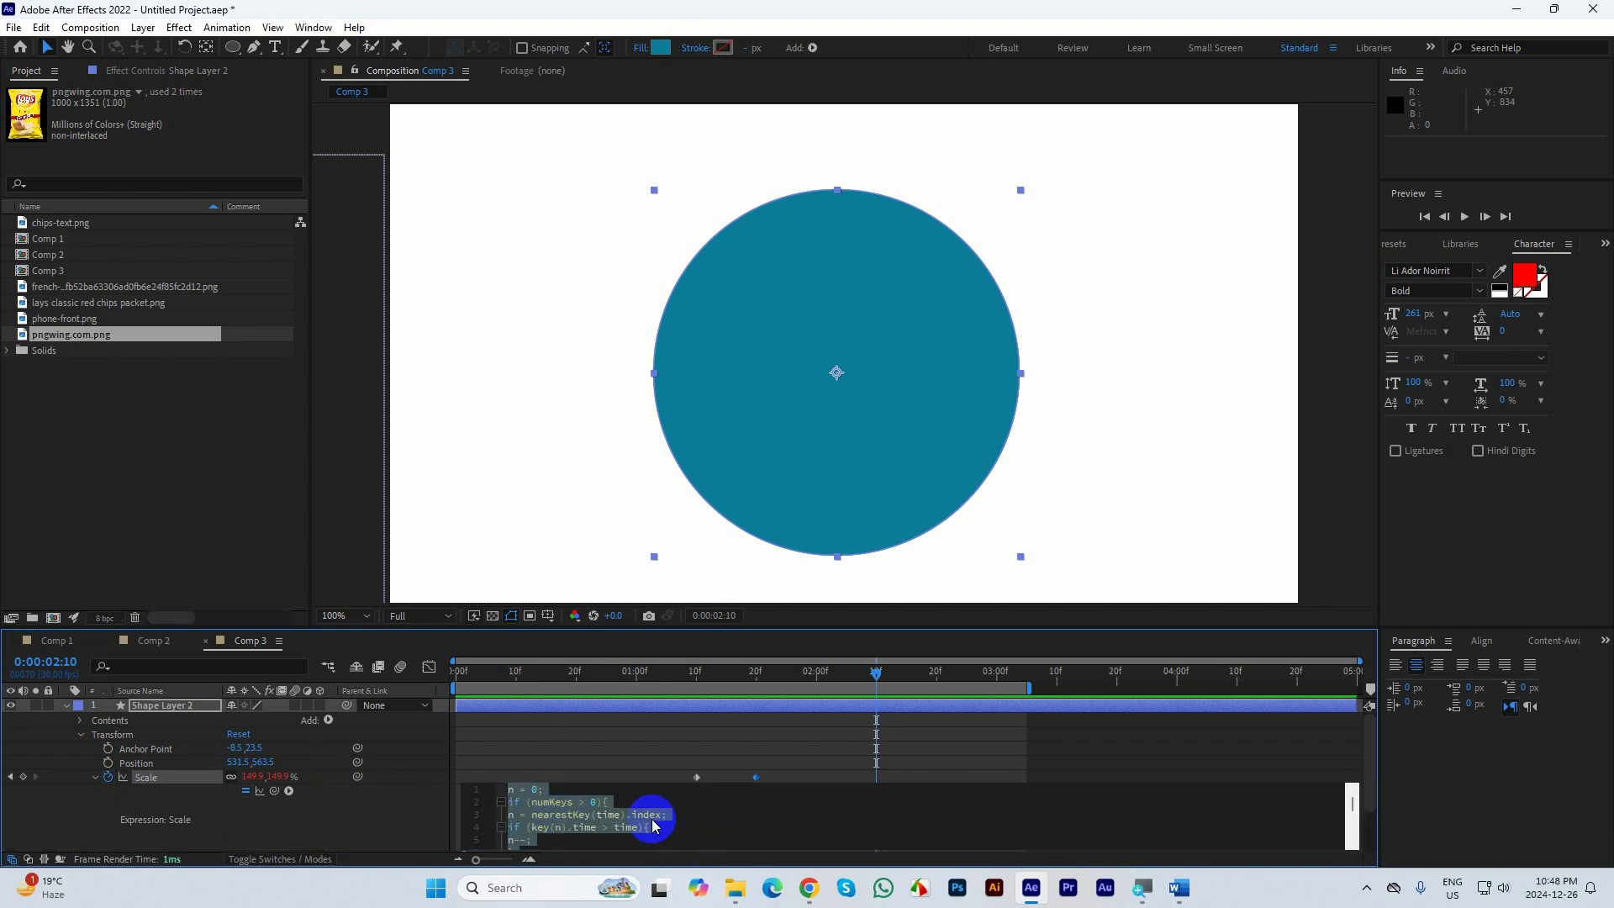
key(BackSpace)
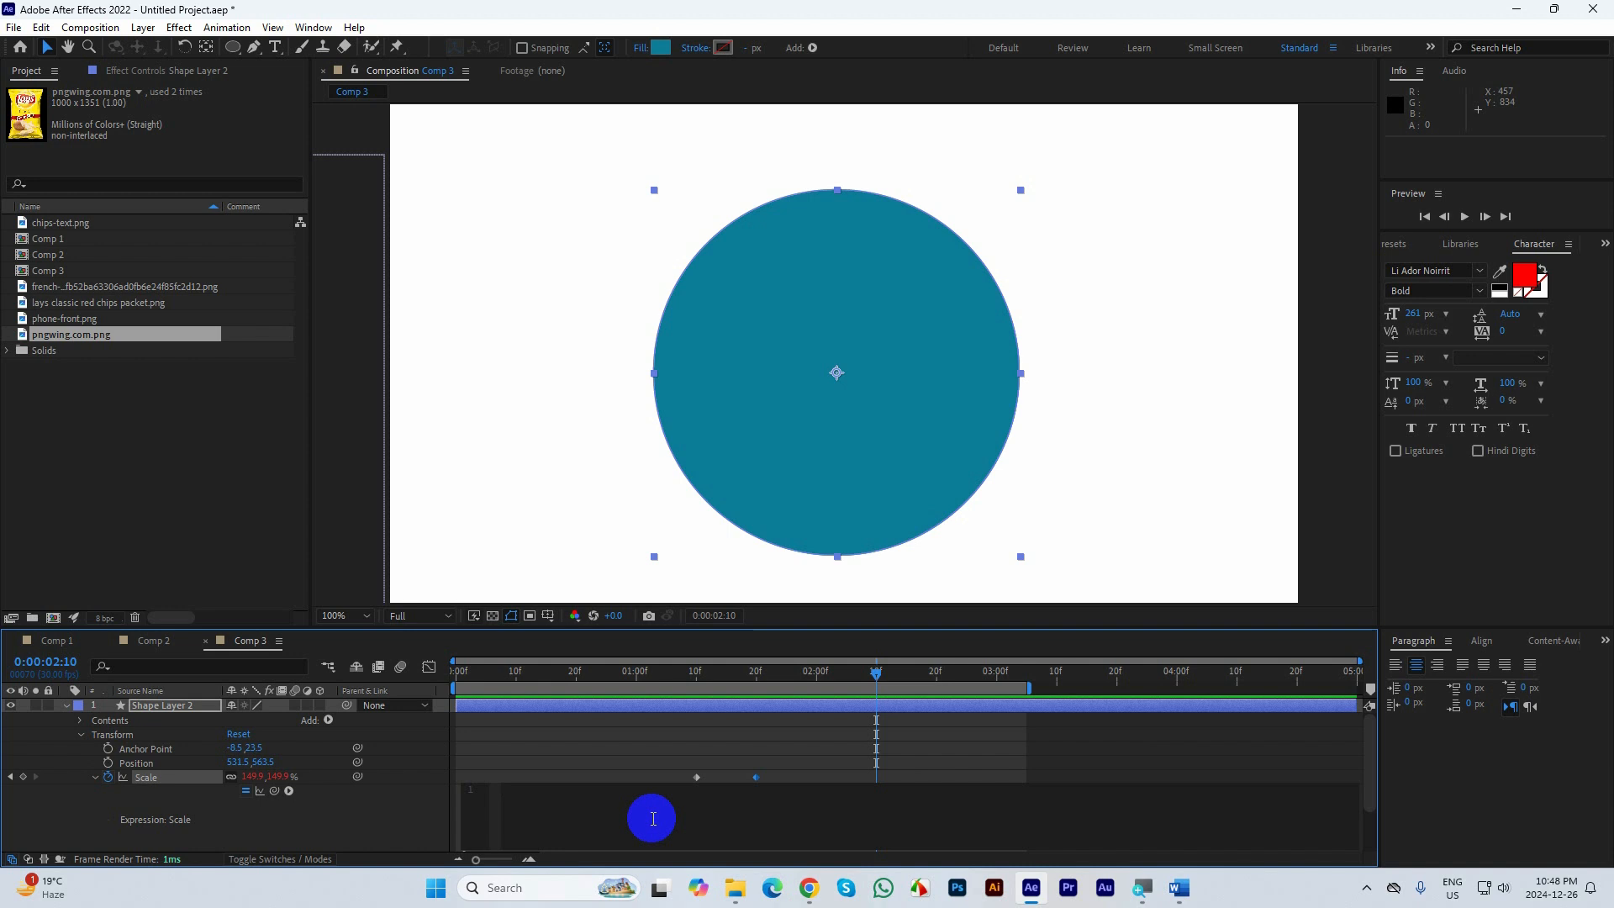
key(ctrl+v)
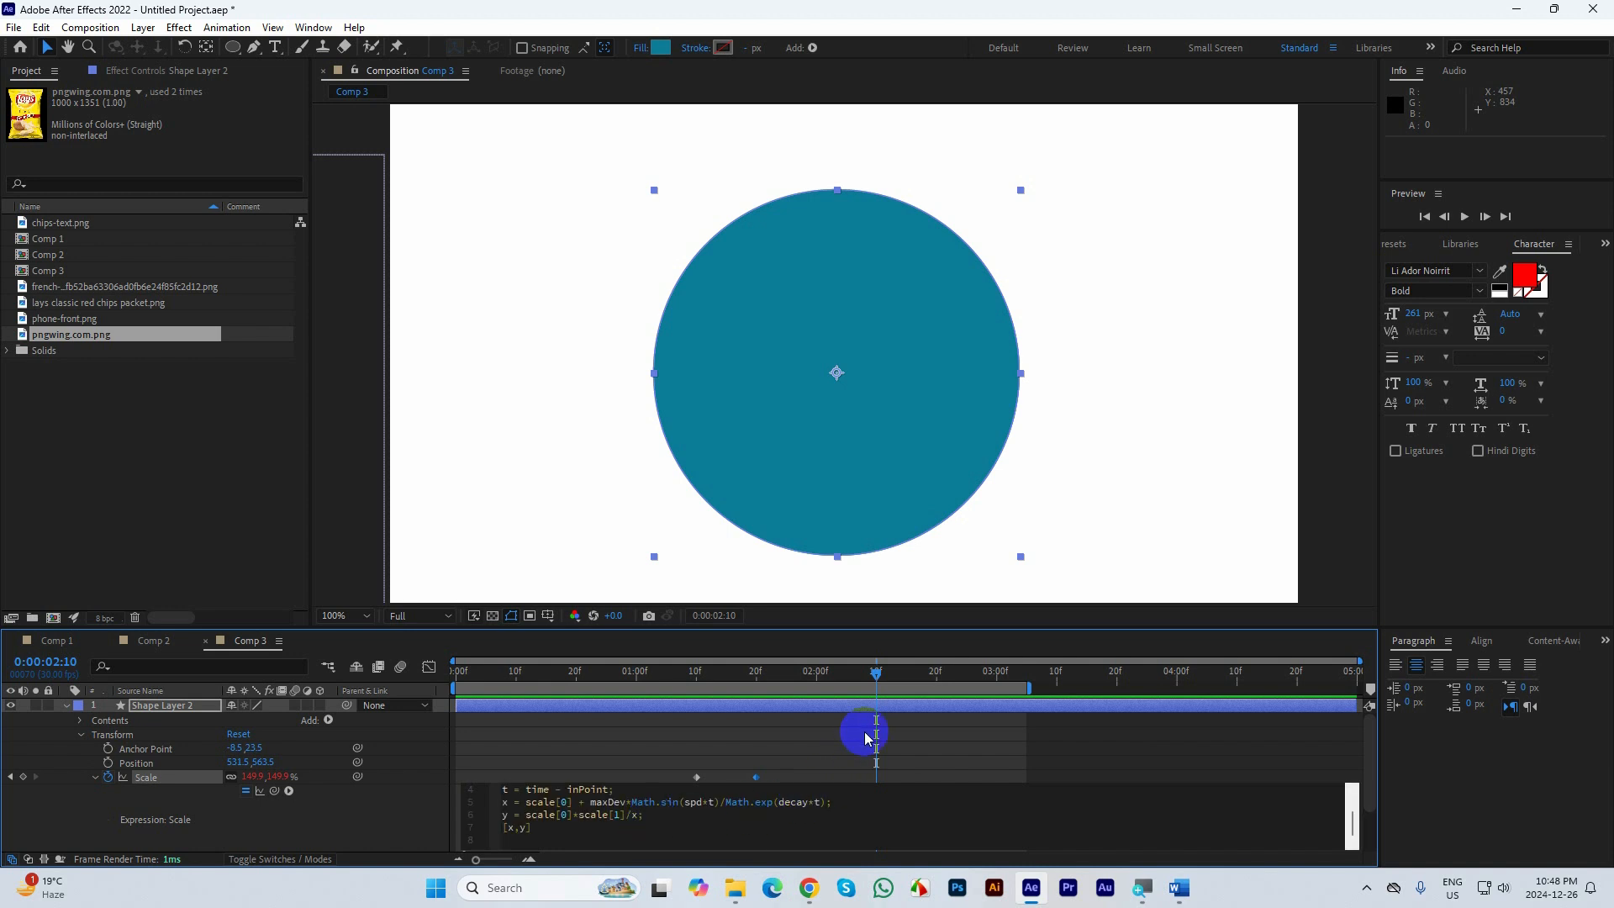
Preview the circle's squash animation from 0:00:01:04 and once more from 0:00:01:09
drag(884, 677, 660, 672)
key(space)
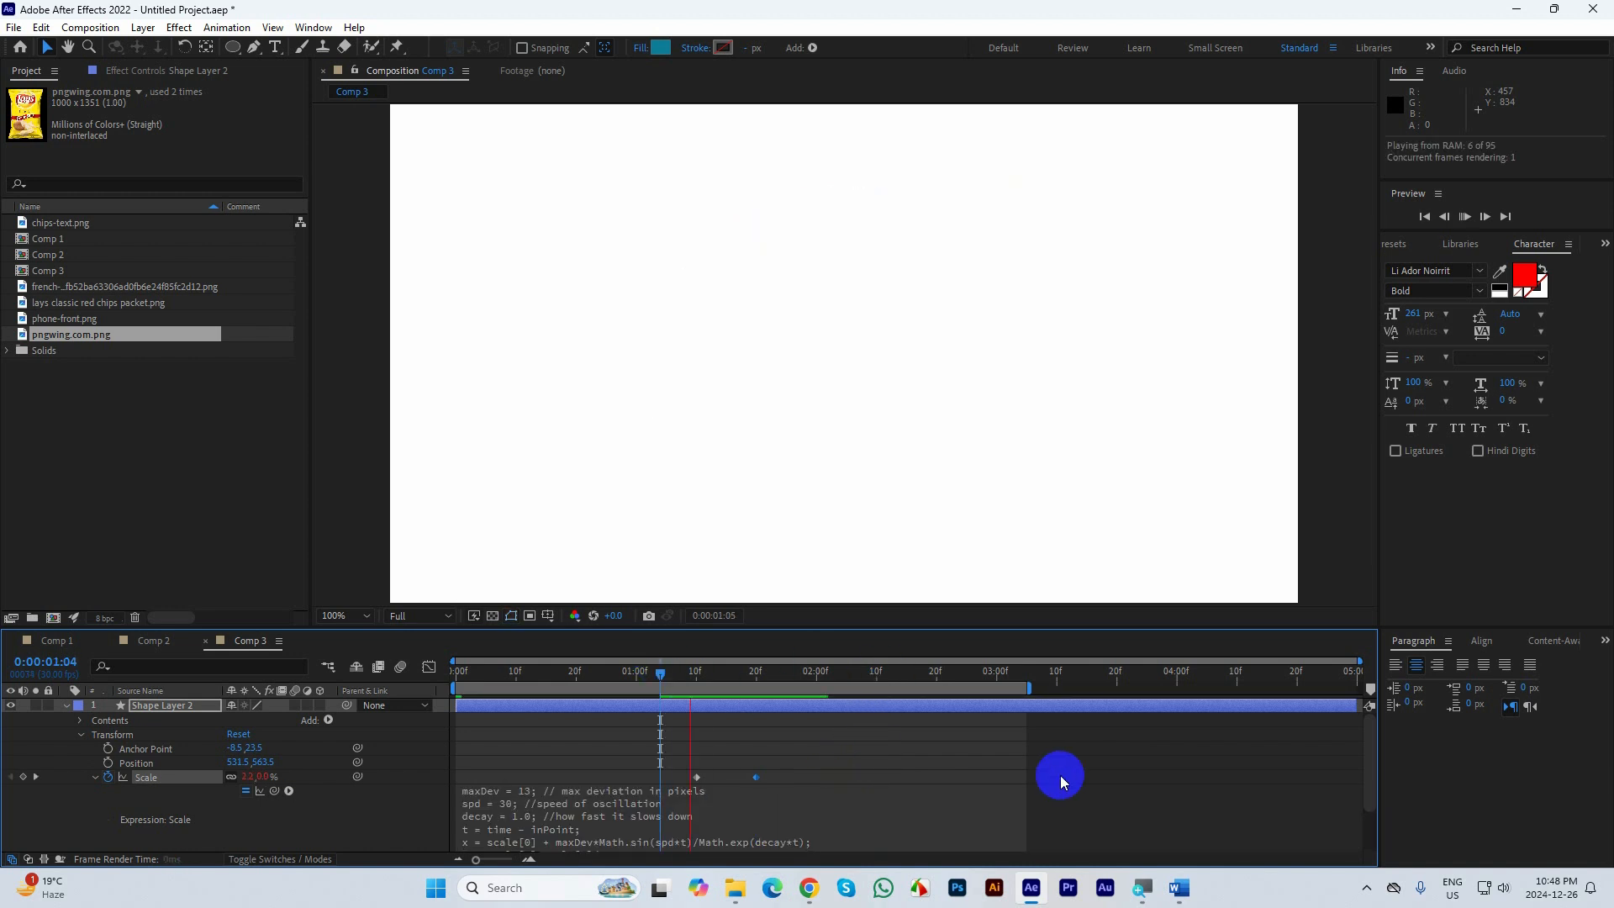
drag(894, 673, 690, 677)
key(space)
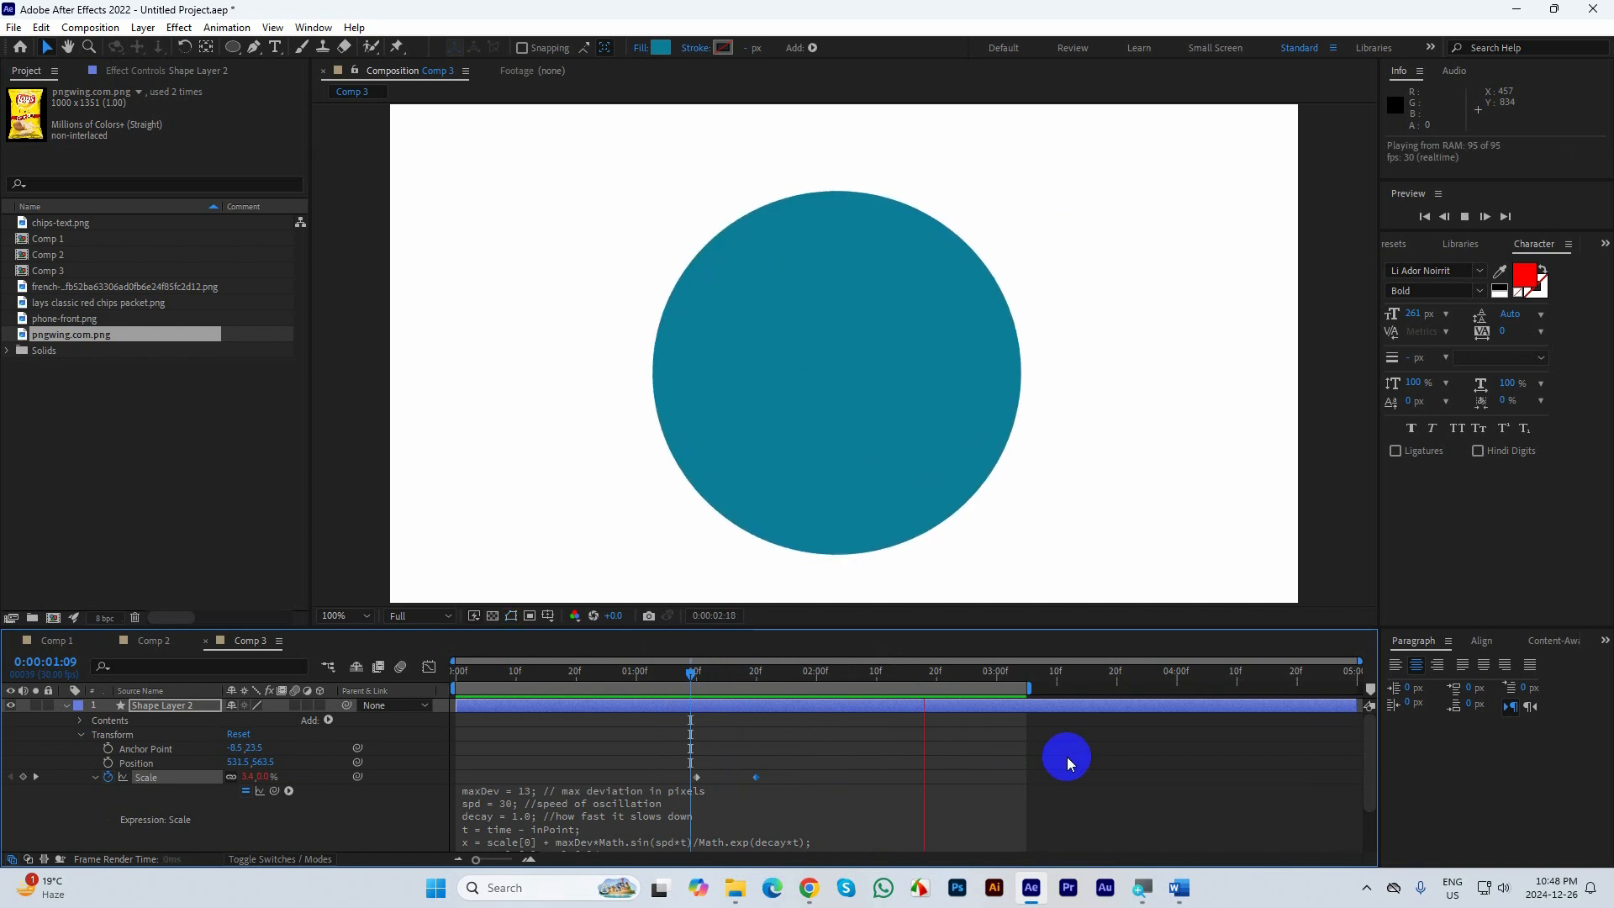
click(1062, 755)
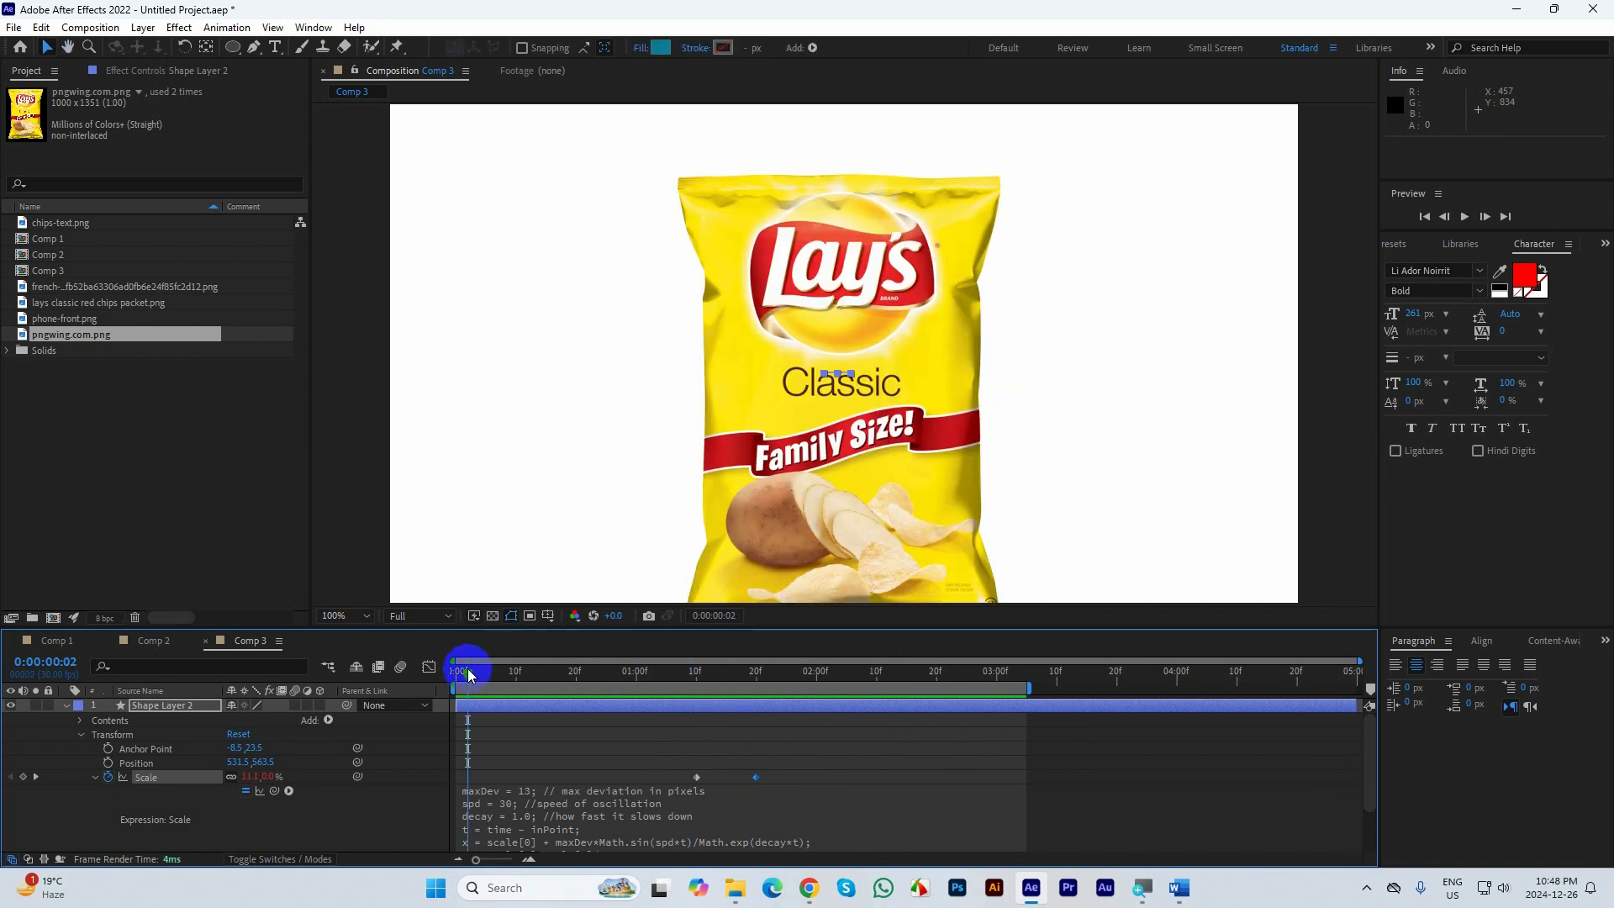
Move Shape Layer 2's second Scale keyframe earlier to about 0:00:01:16 and preview the quicker squash from 0:00:01:08 and 0:00:01:06
click(685, 698)
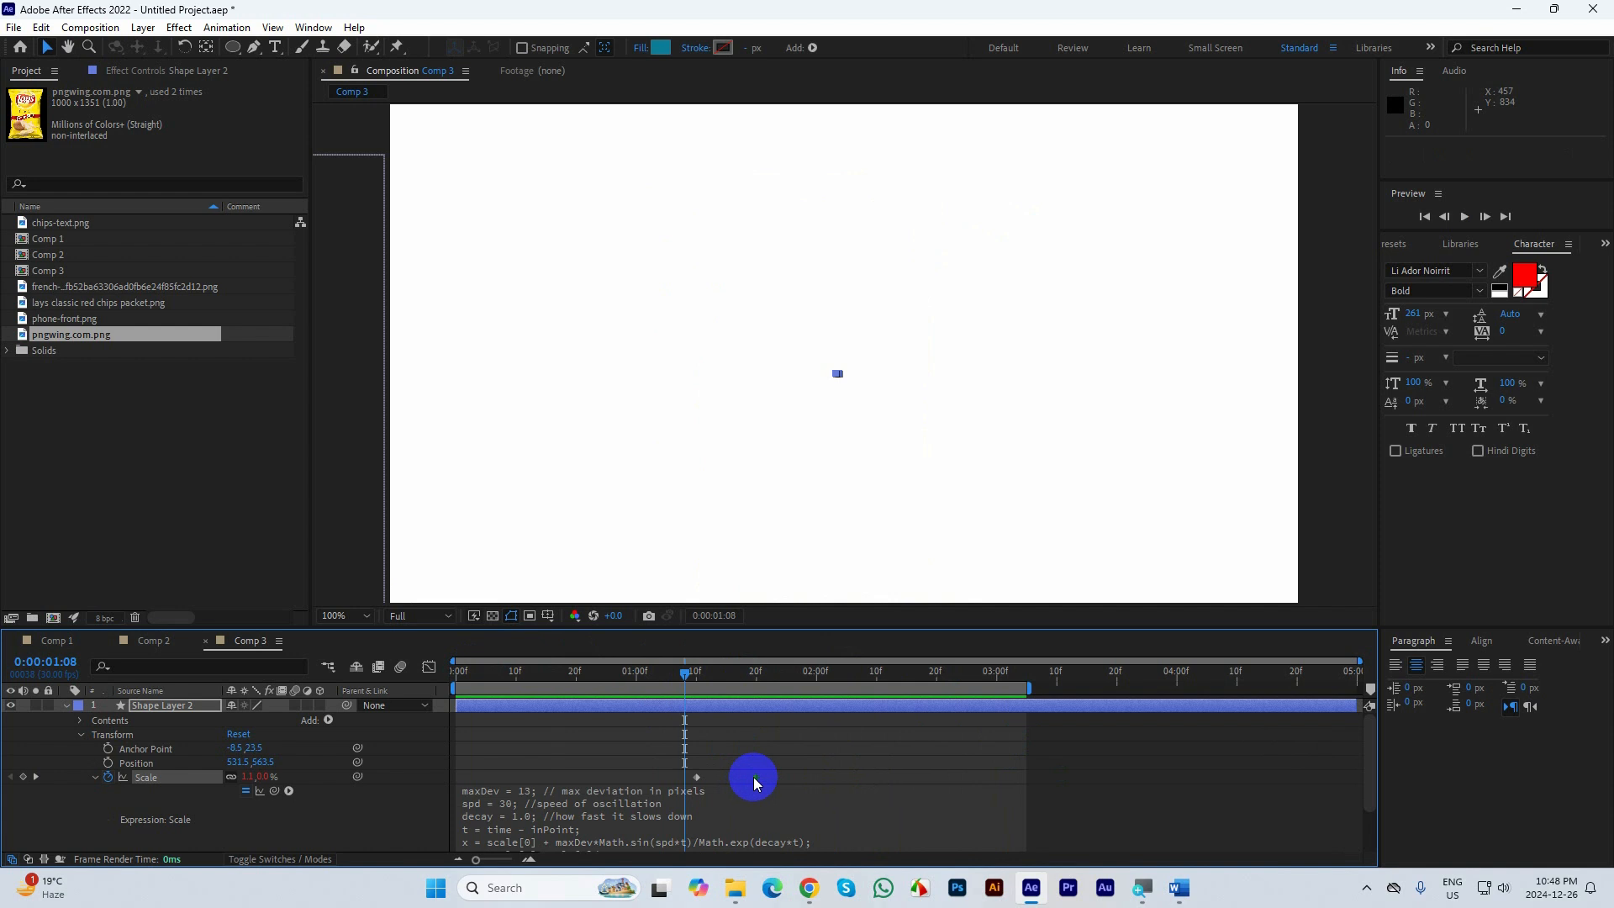
key(space)
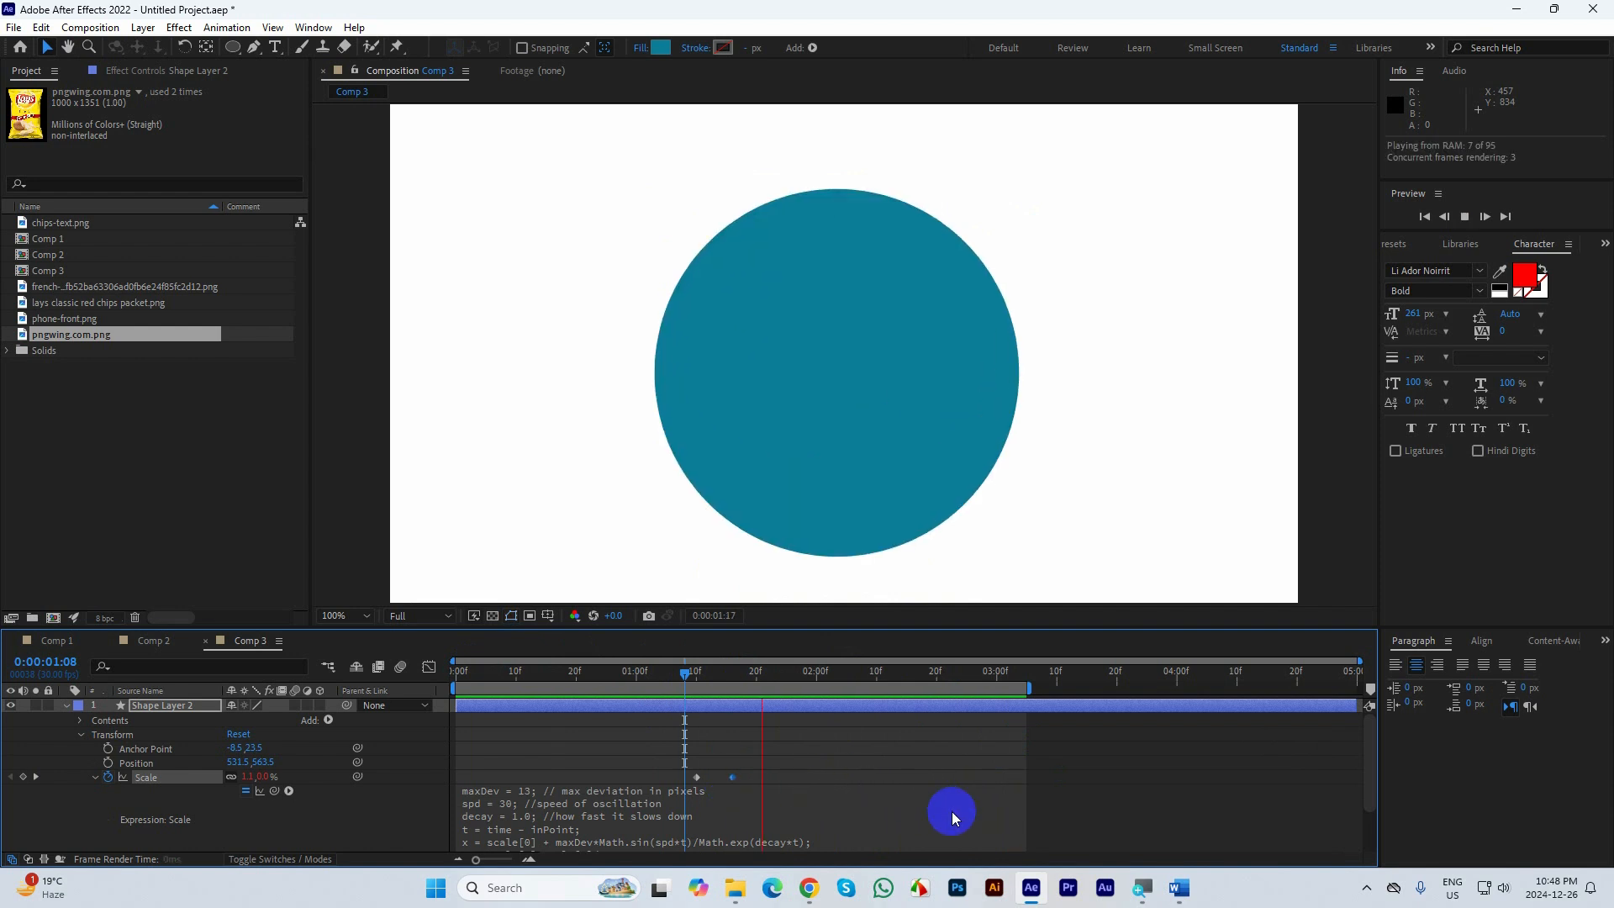
drag(872, 668, 673, 717)
key(space)
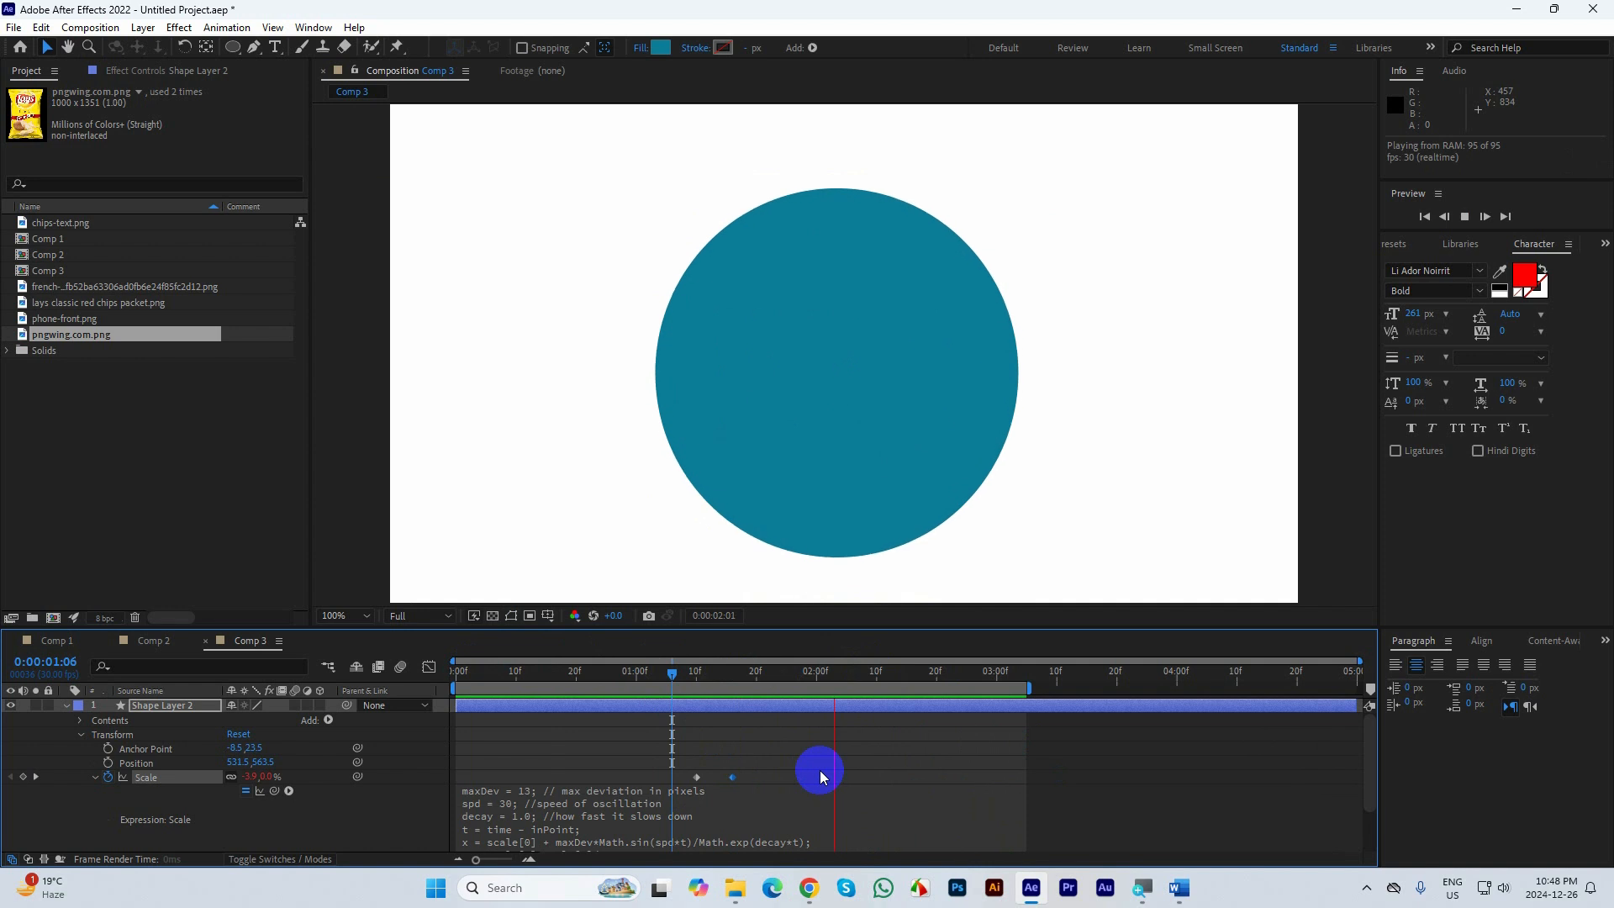
click(757, 710)
Change the Scale expression's values to maxDev = 20, spd = 50 and decay = 3.0
scroll(542, 774, down, 1)
click(553, 800)
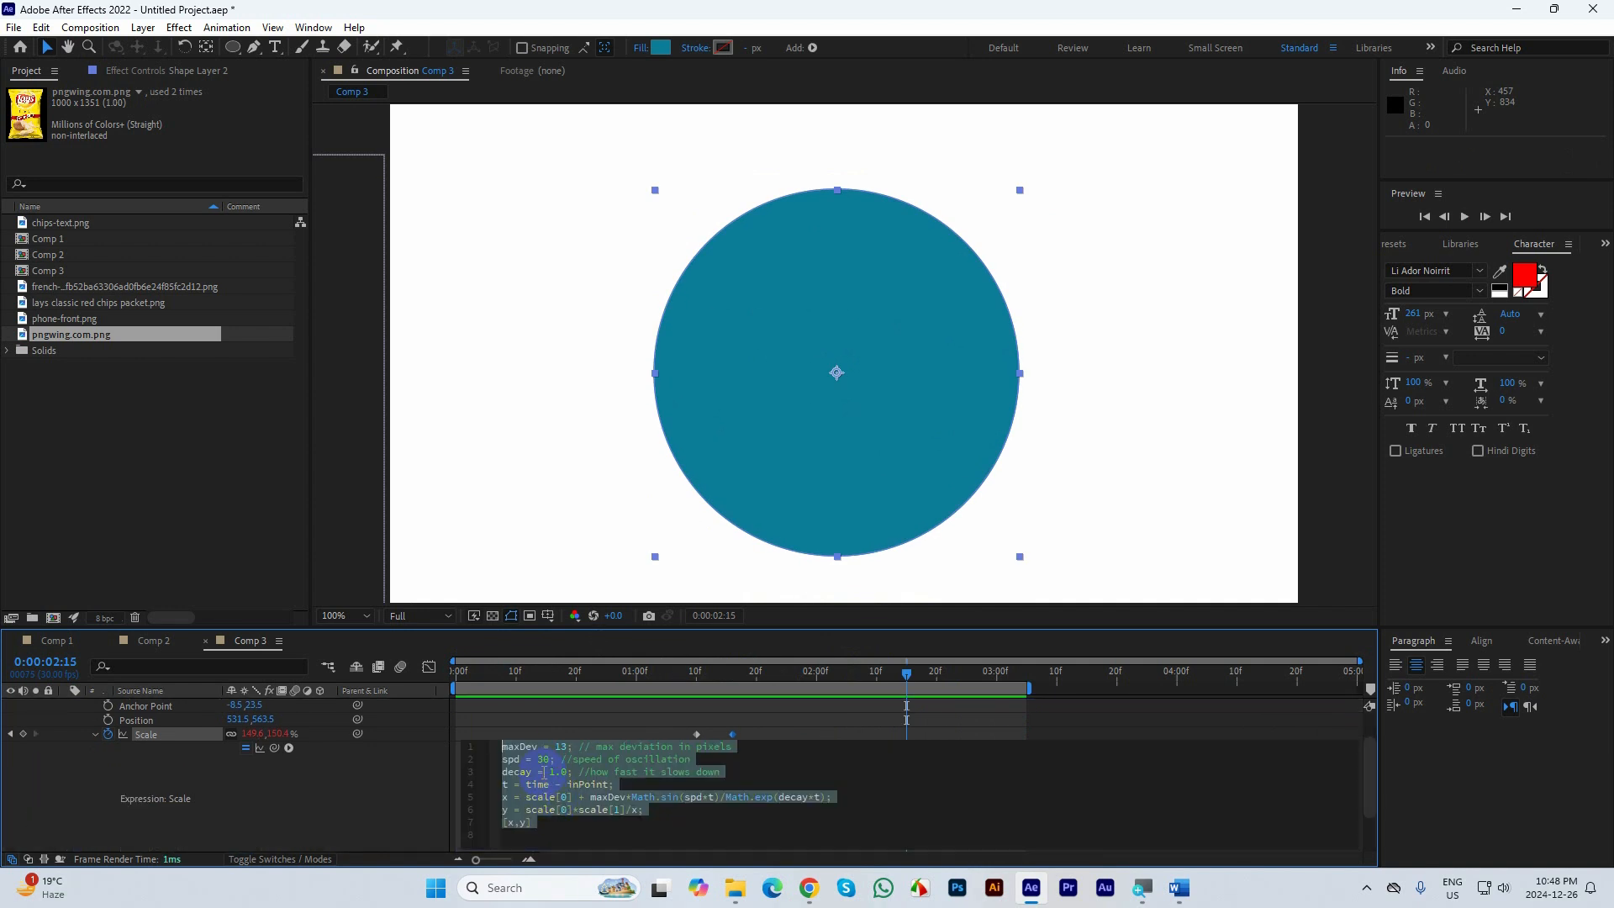
click(539, 746)
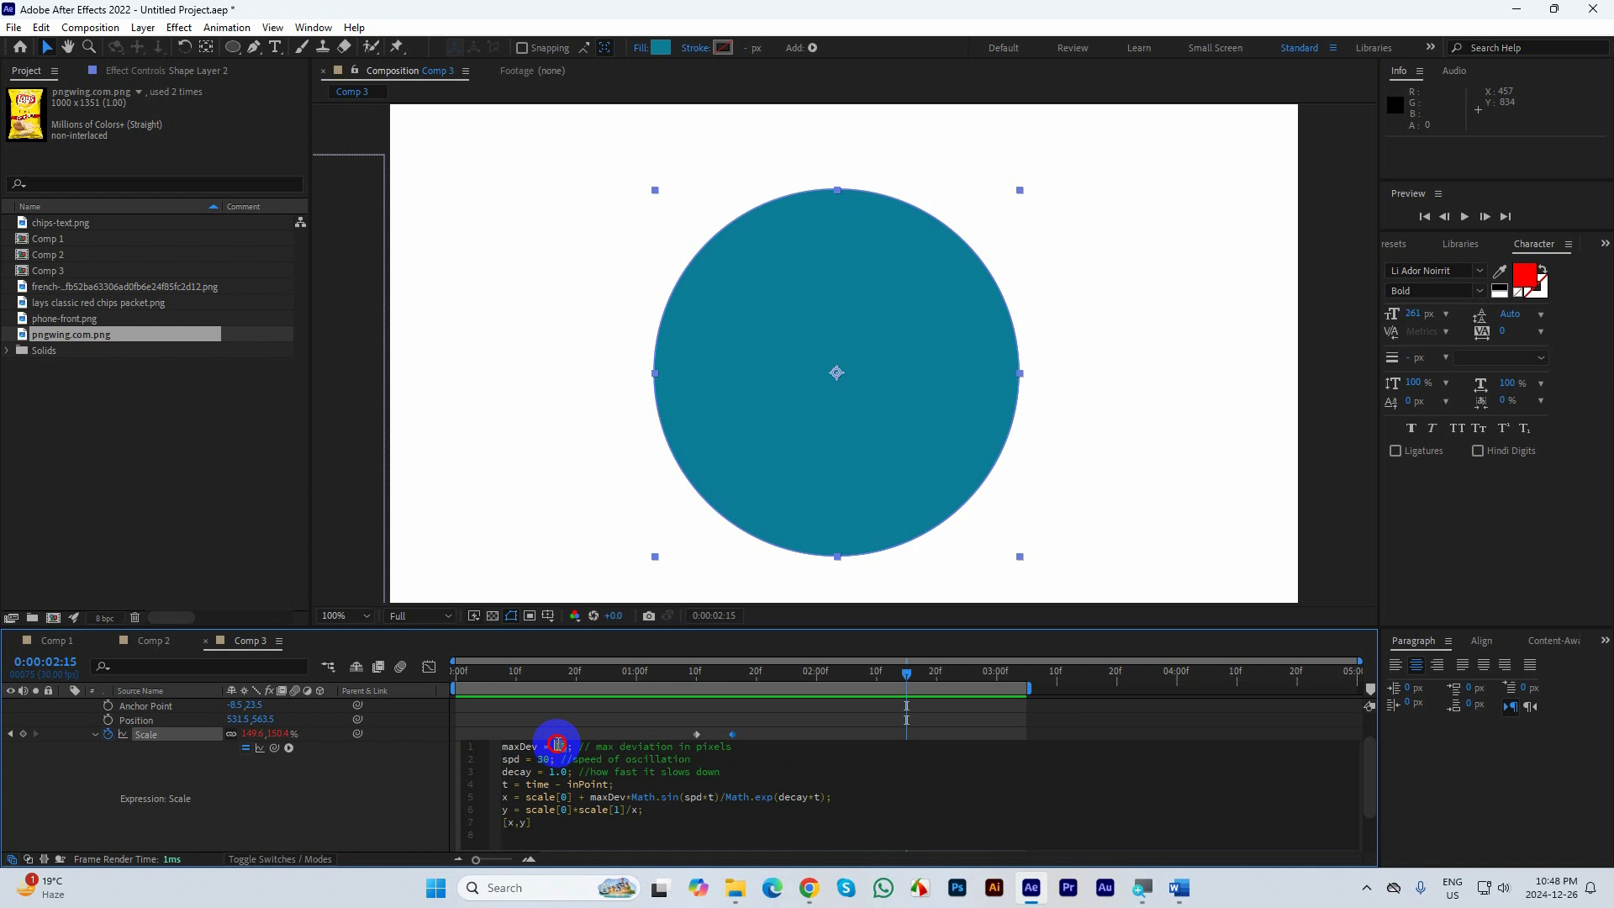
click(561, 747)
key(Return)
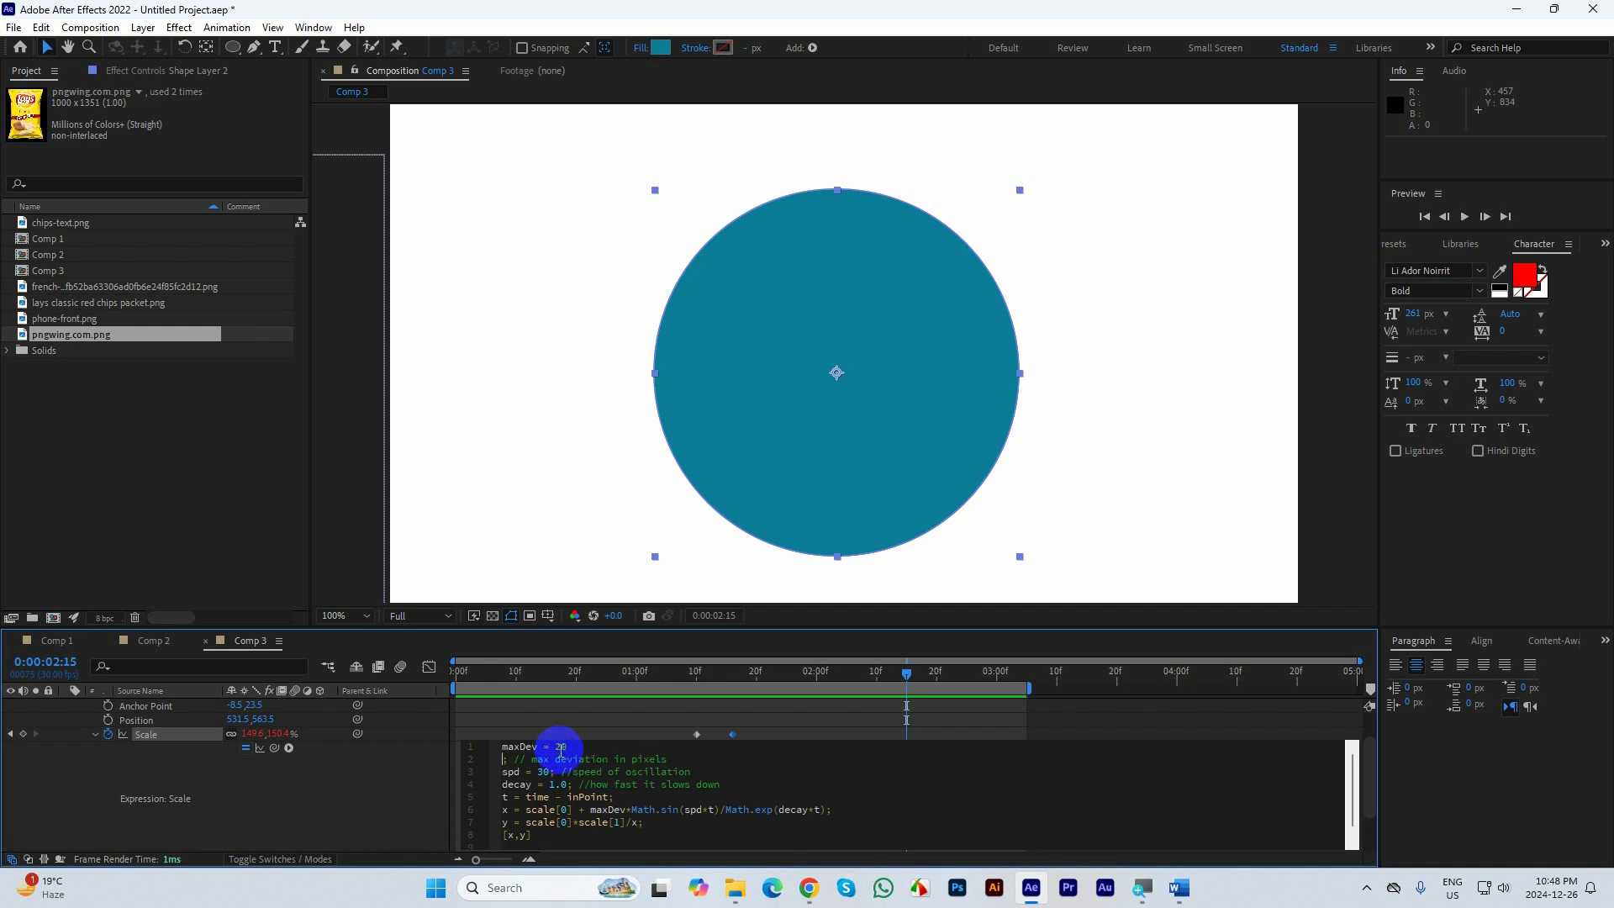
key(BackSpace)
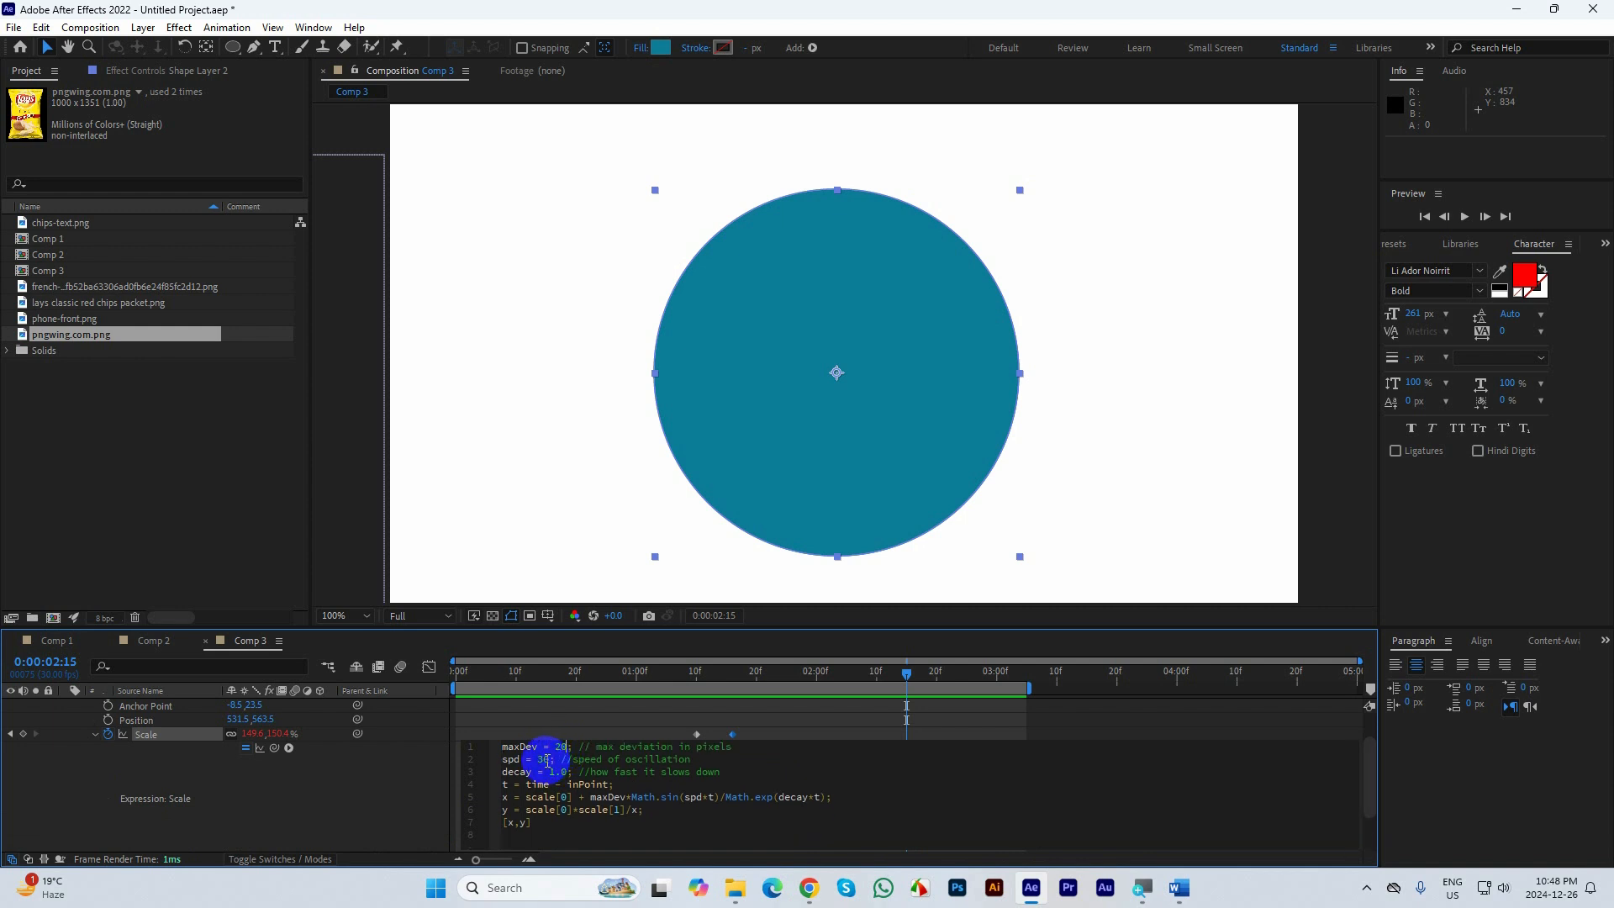
click(541, 759)
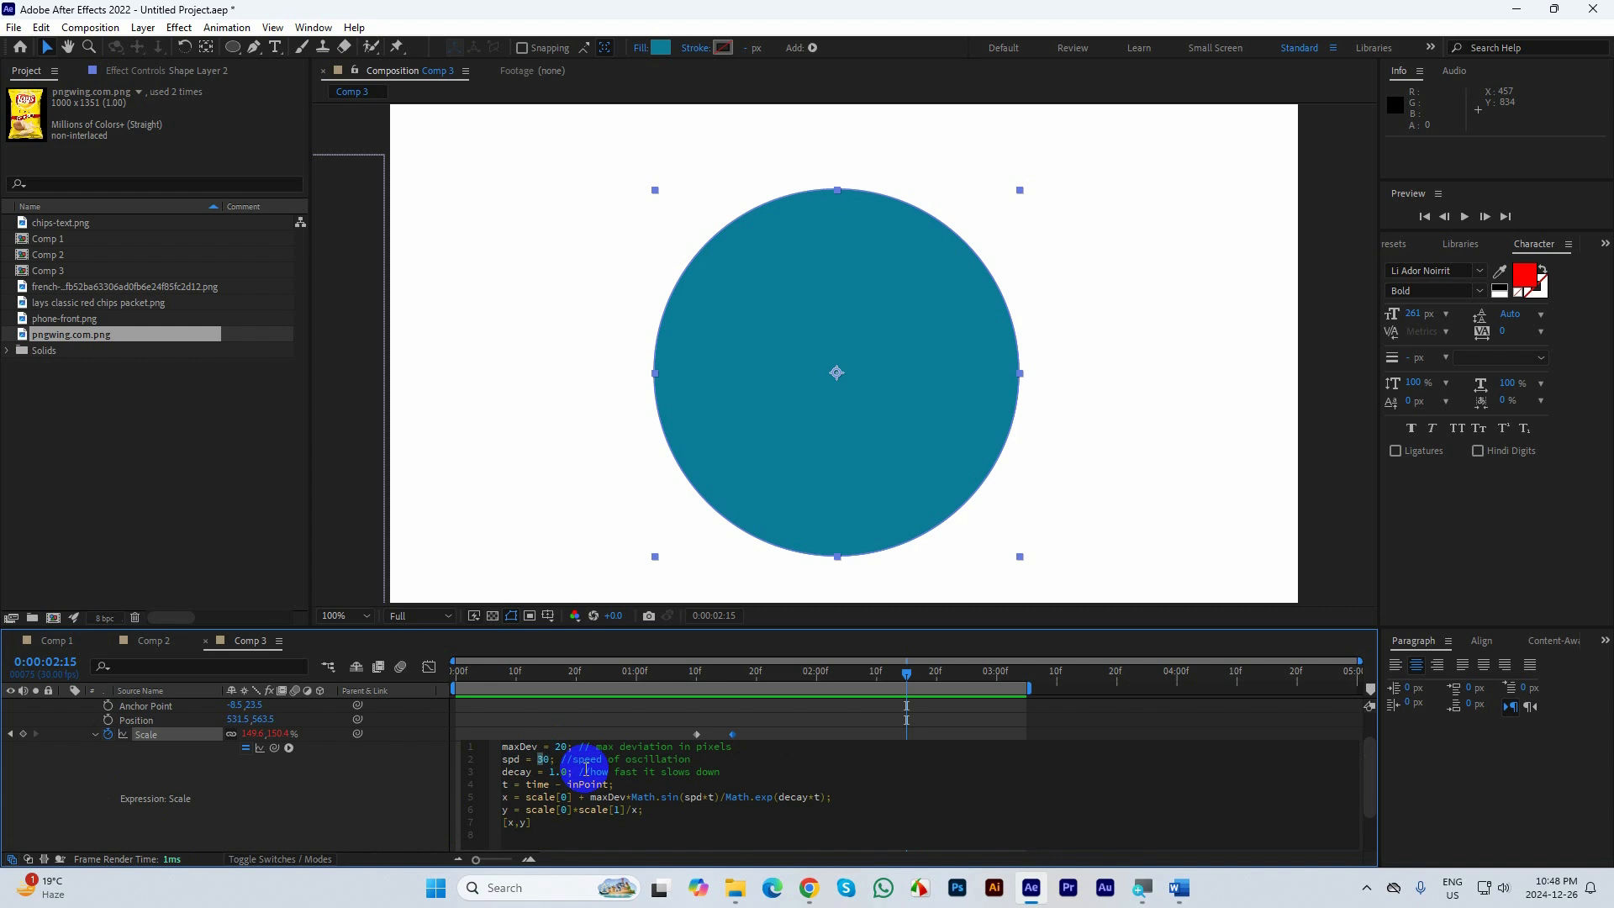
text(5)
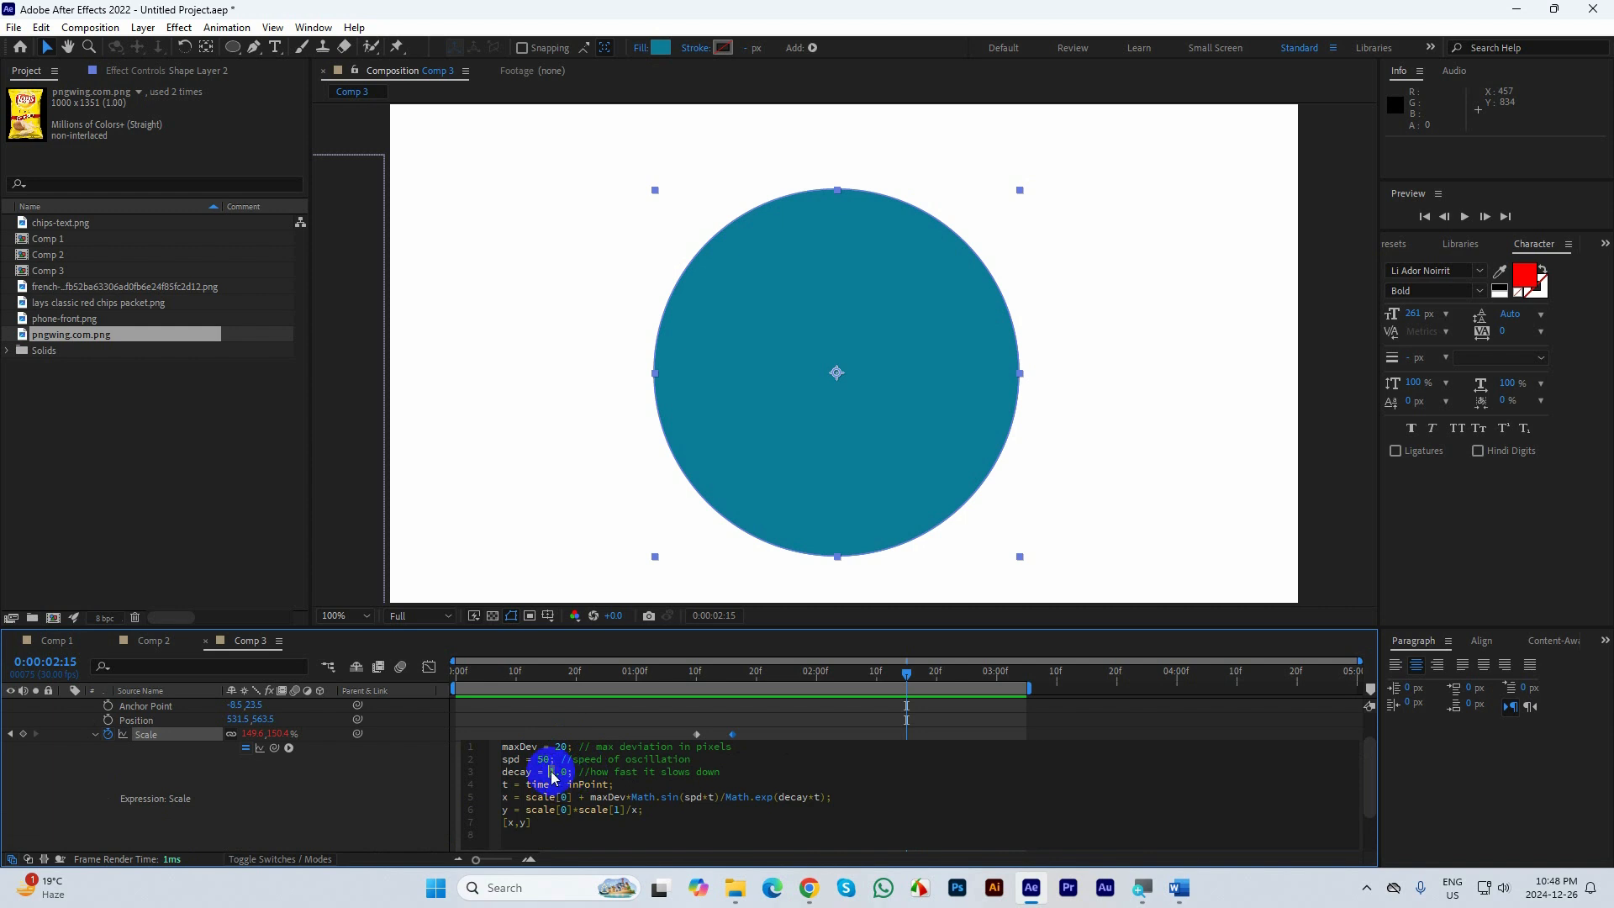
Preview the circle's scale animation with the stronger, faster squash values from 0:00:01:05
drag(905, 671, 664, 712)
key(space)
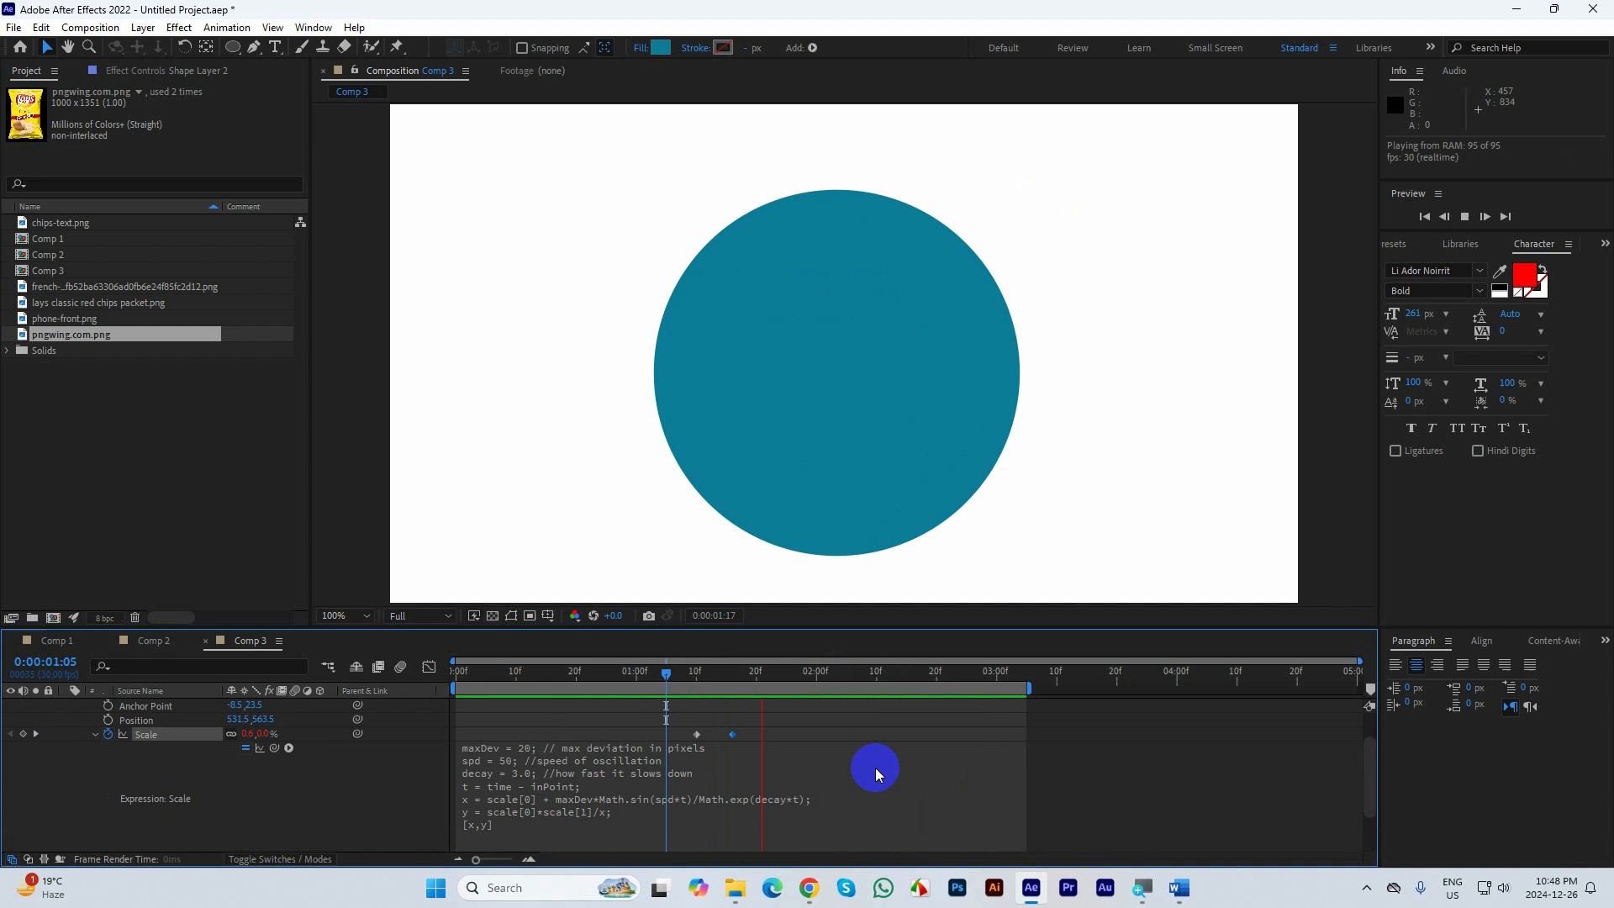
click(837, 679)
key(space)
Try the second Scale keyframe at about 0:00:02:11, preview from 0:00:01:05, and undo the keyframe move
drag(733, 736, 883, 735)
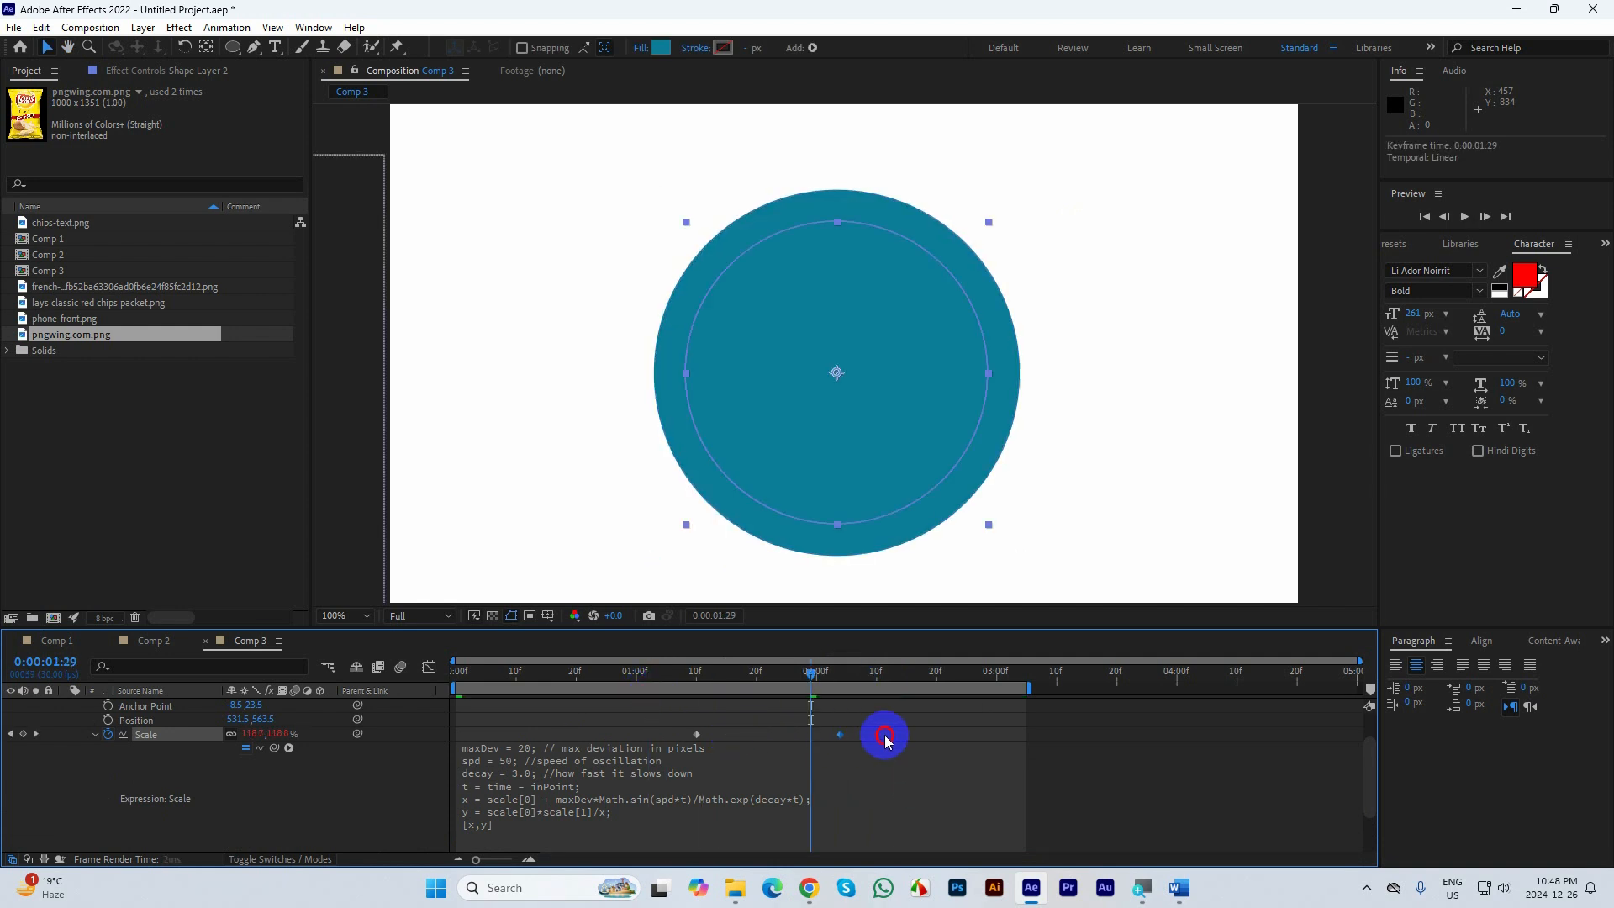
drag(813, 672, 664, 713)
key(space)
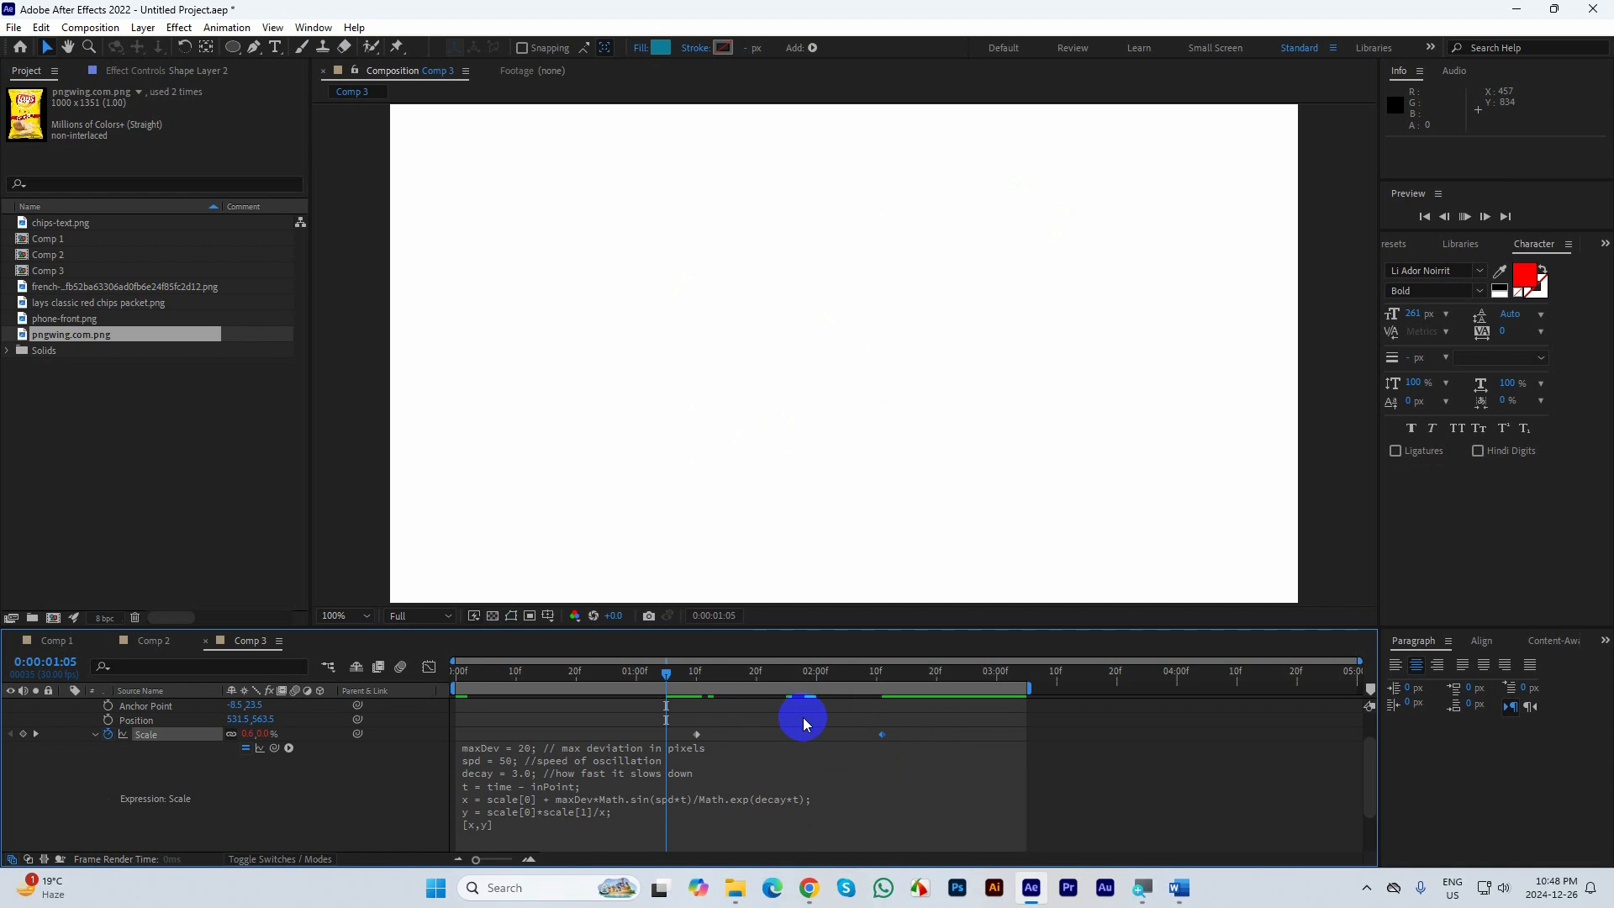
key(ctrl+z)
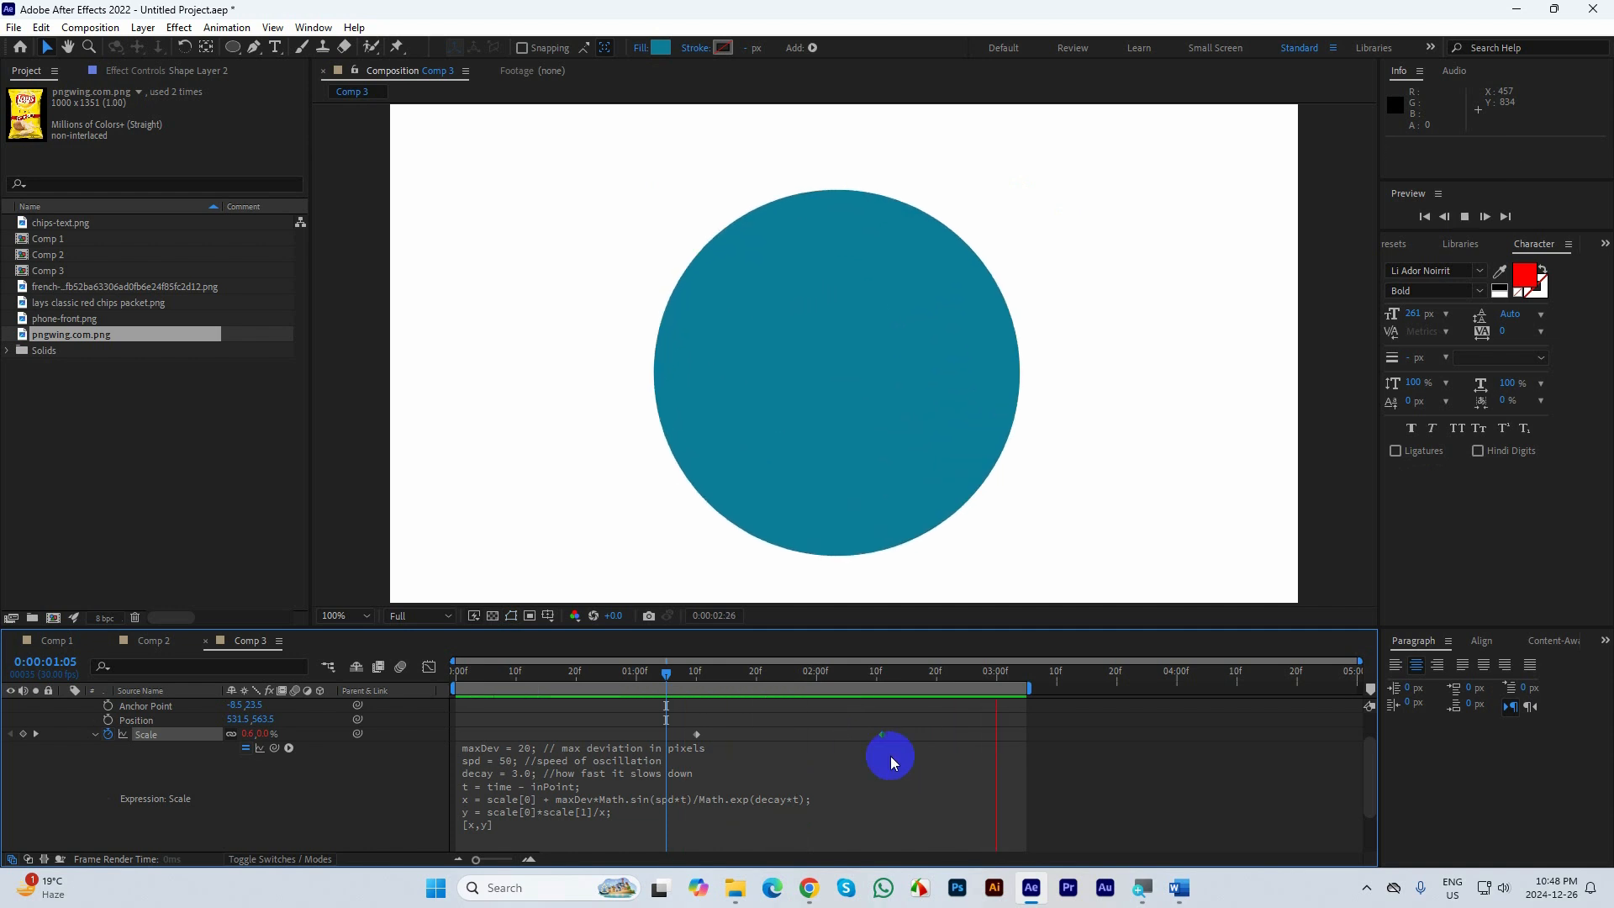
Change the Scale expression's values to maxDev = 5, spd = 15 and decay = 1.0
click(538, 759)
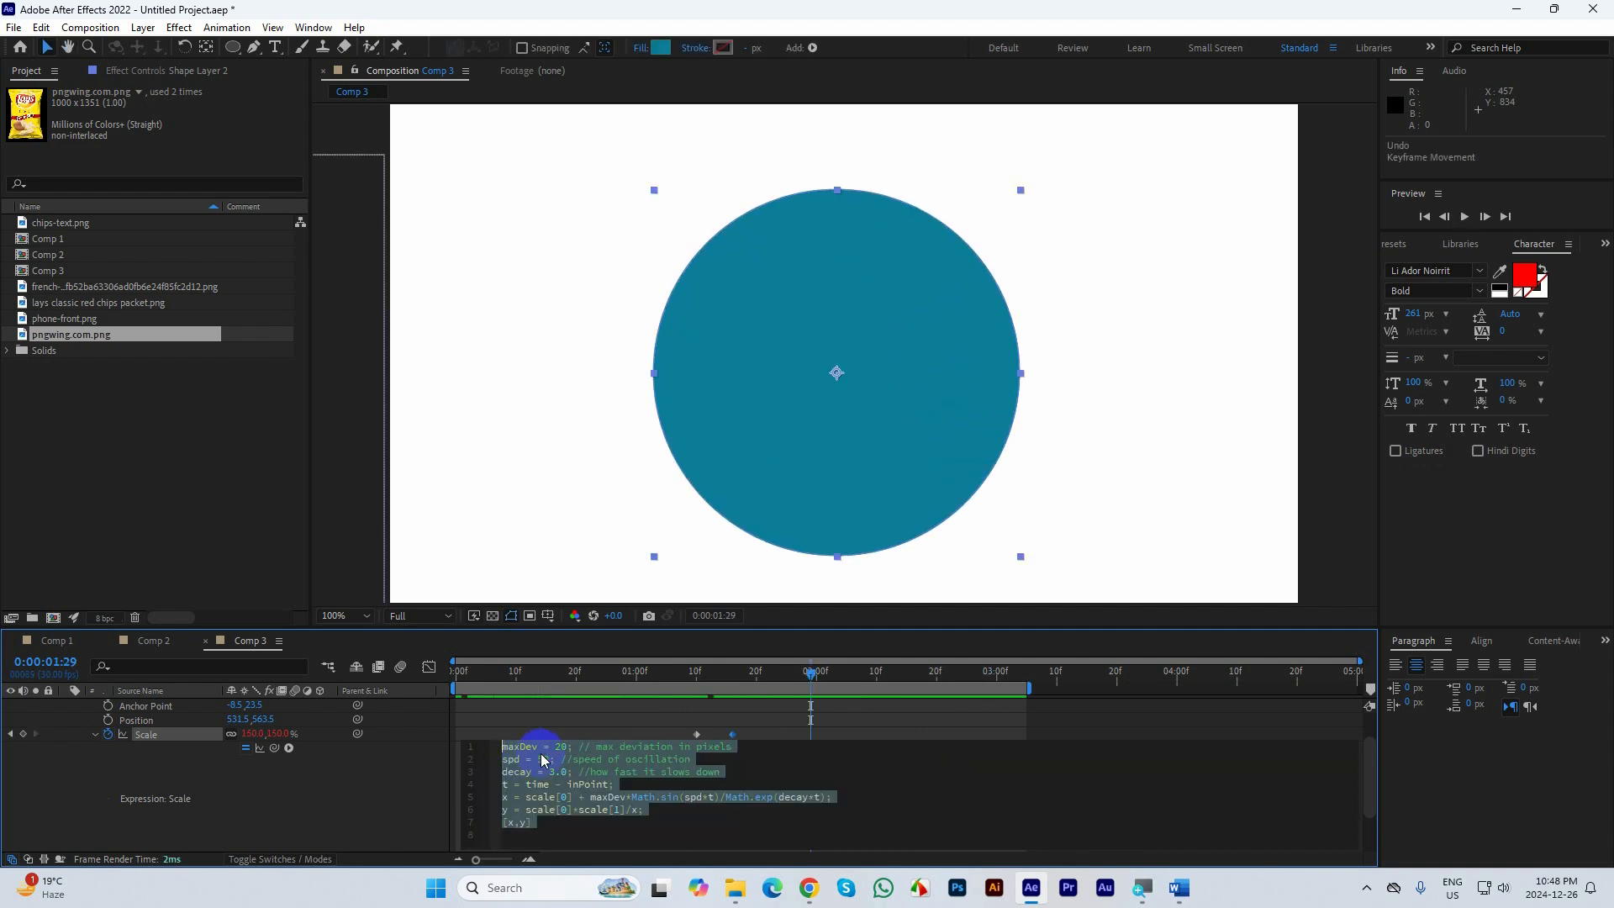
double_click(560, 747)
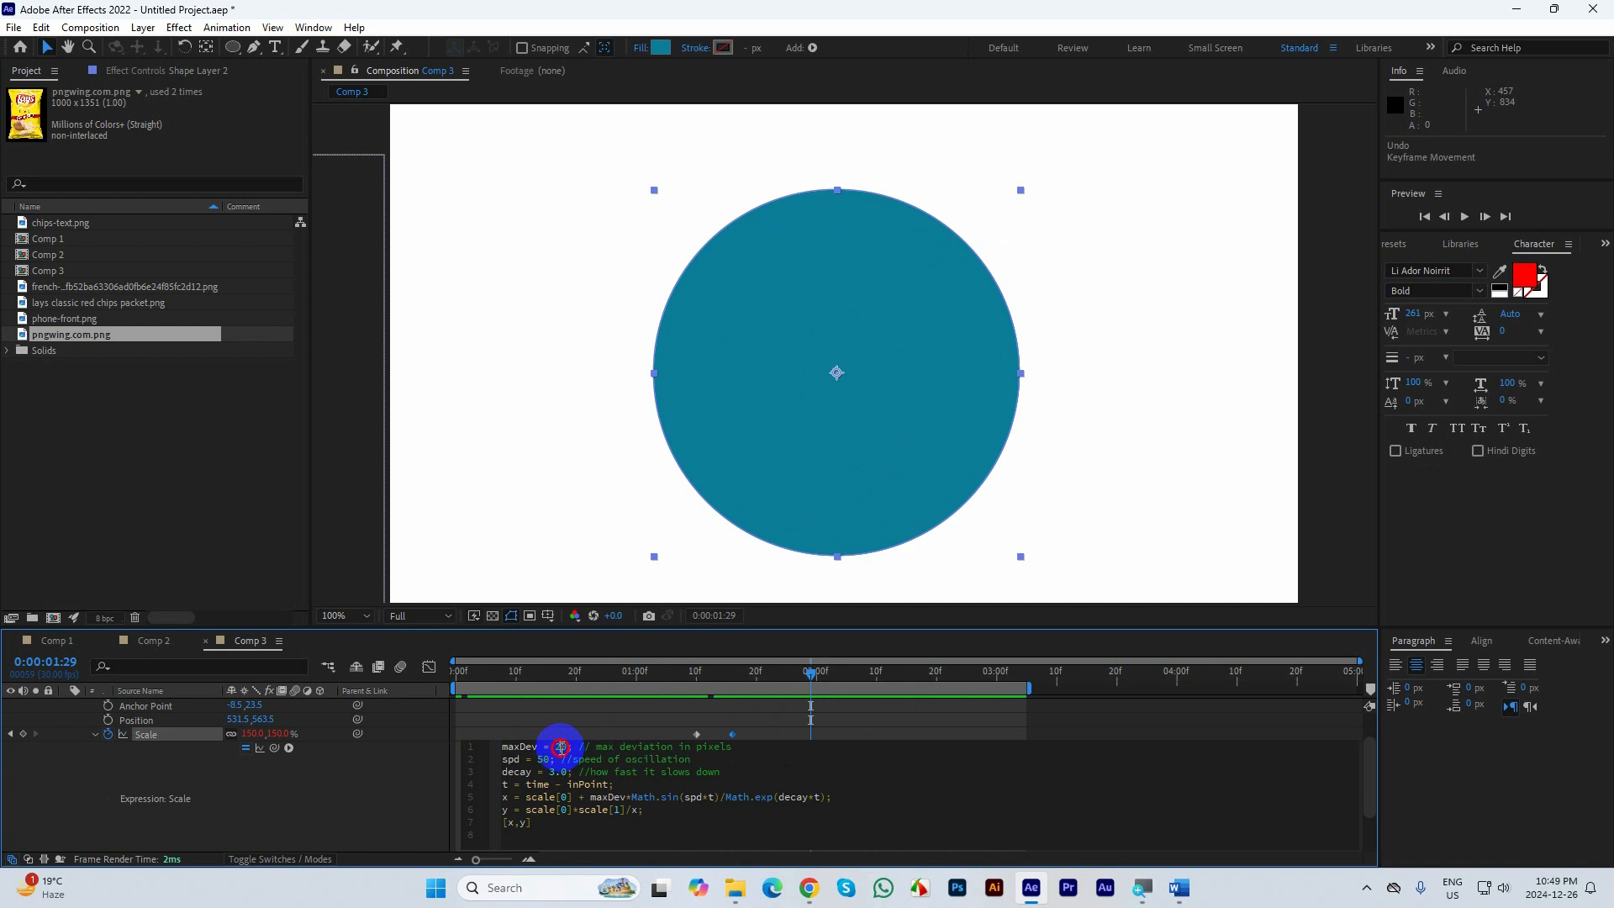
drag(564, 746, 556, 745)
text(5)
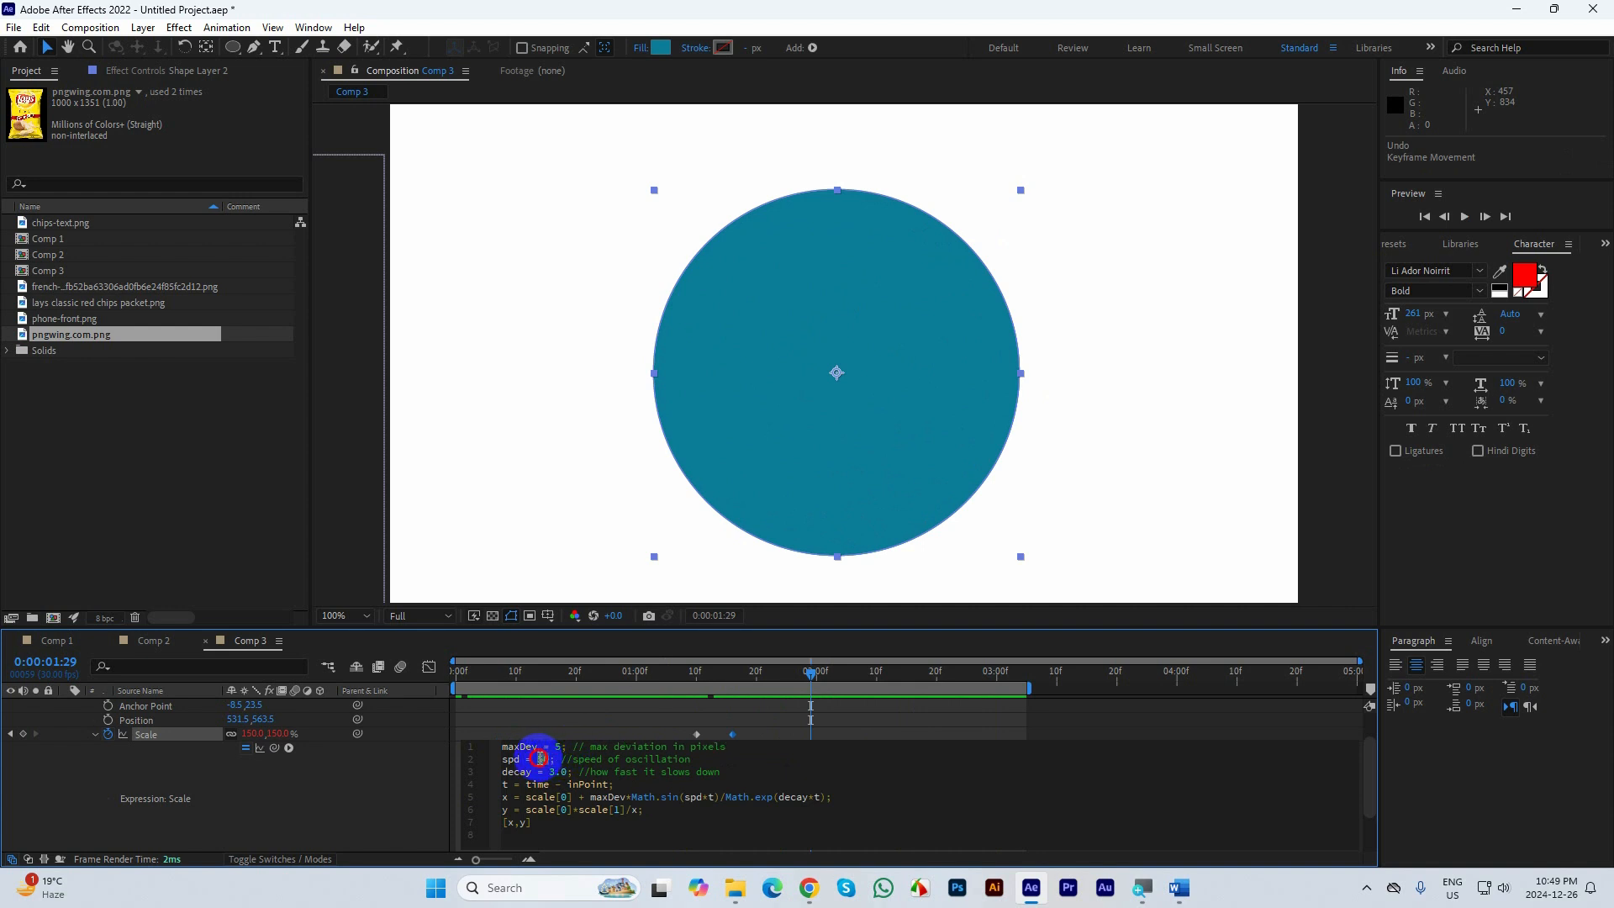
text(5)
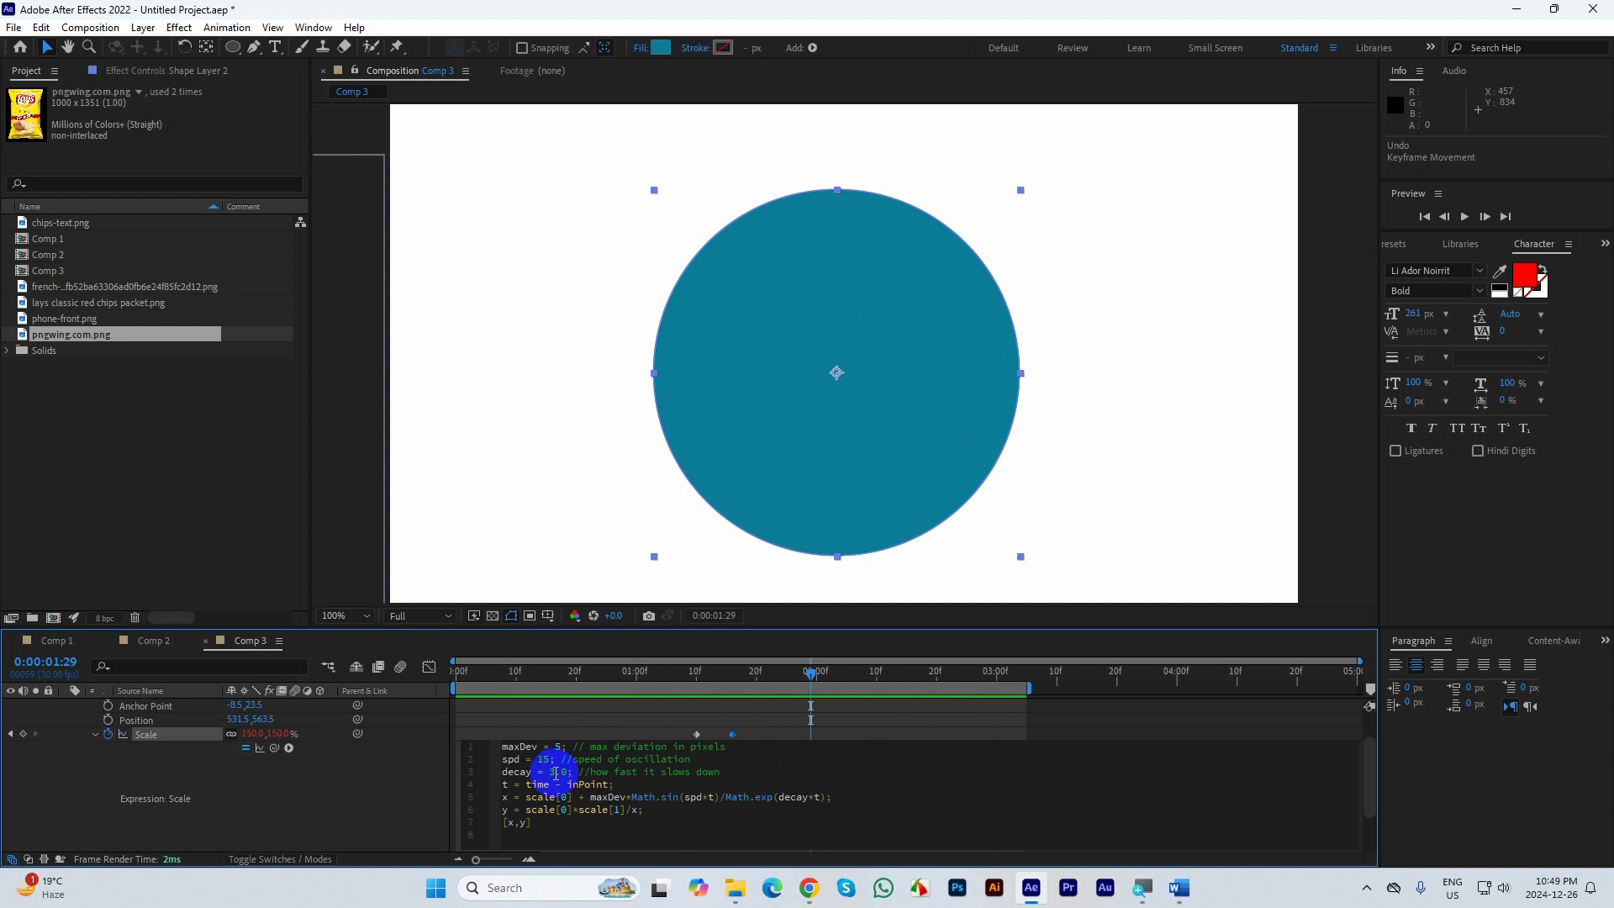
Preview the gentler squash from 0:00:01:07 and again from 0:00:01:05
drag(807, 677, 678, 681)
key(space)
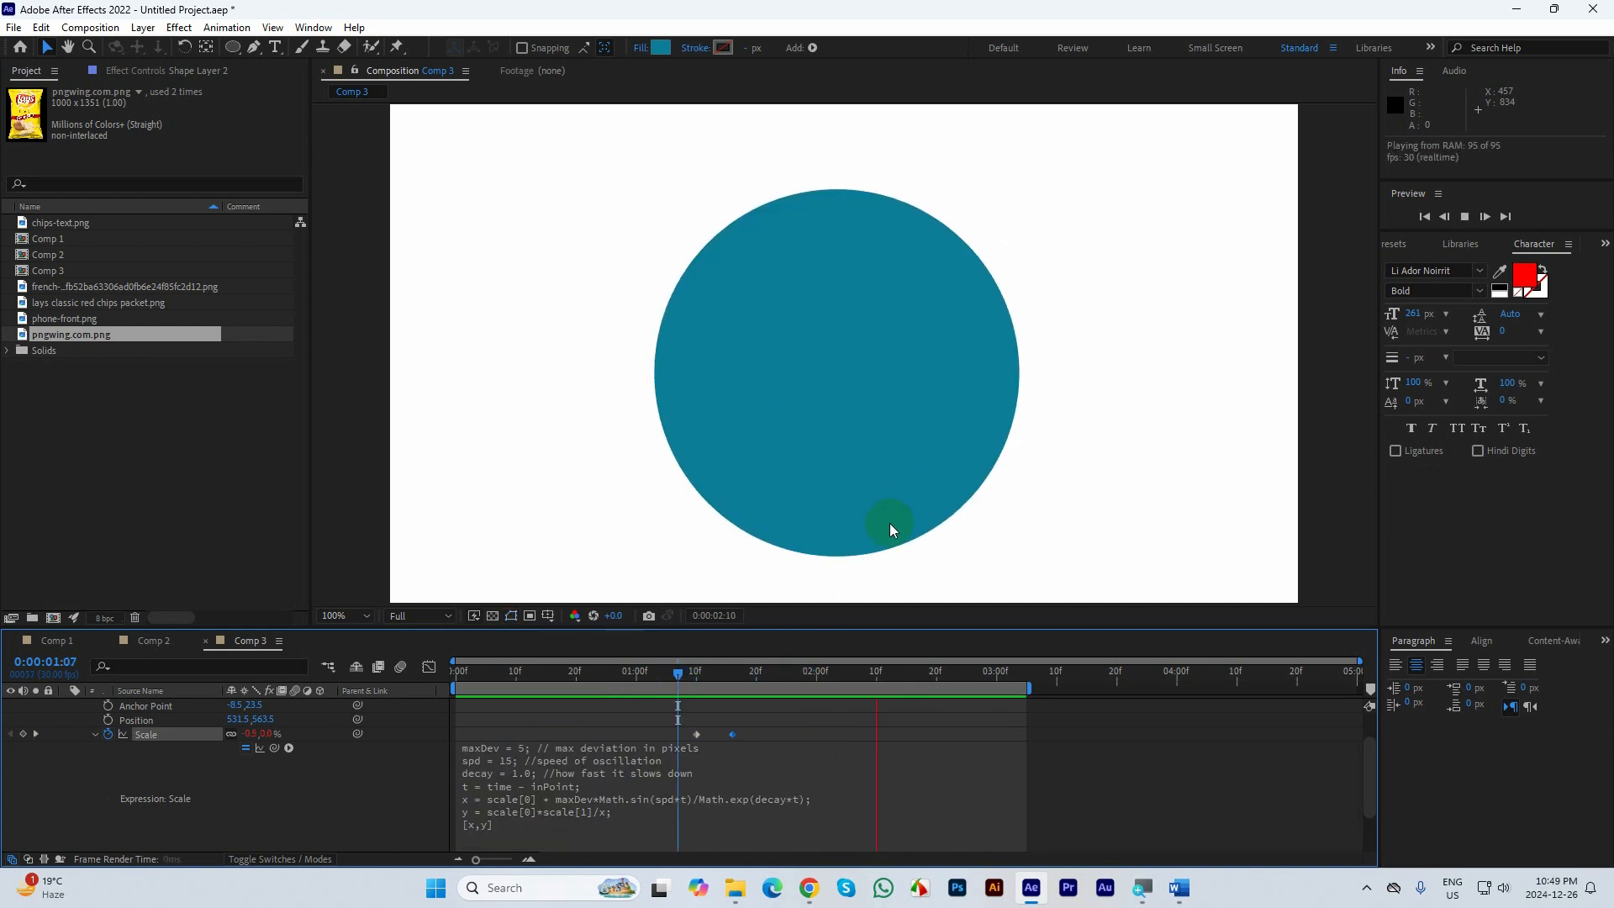
click(925, 492)
drag(894, 672, 675, 710)
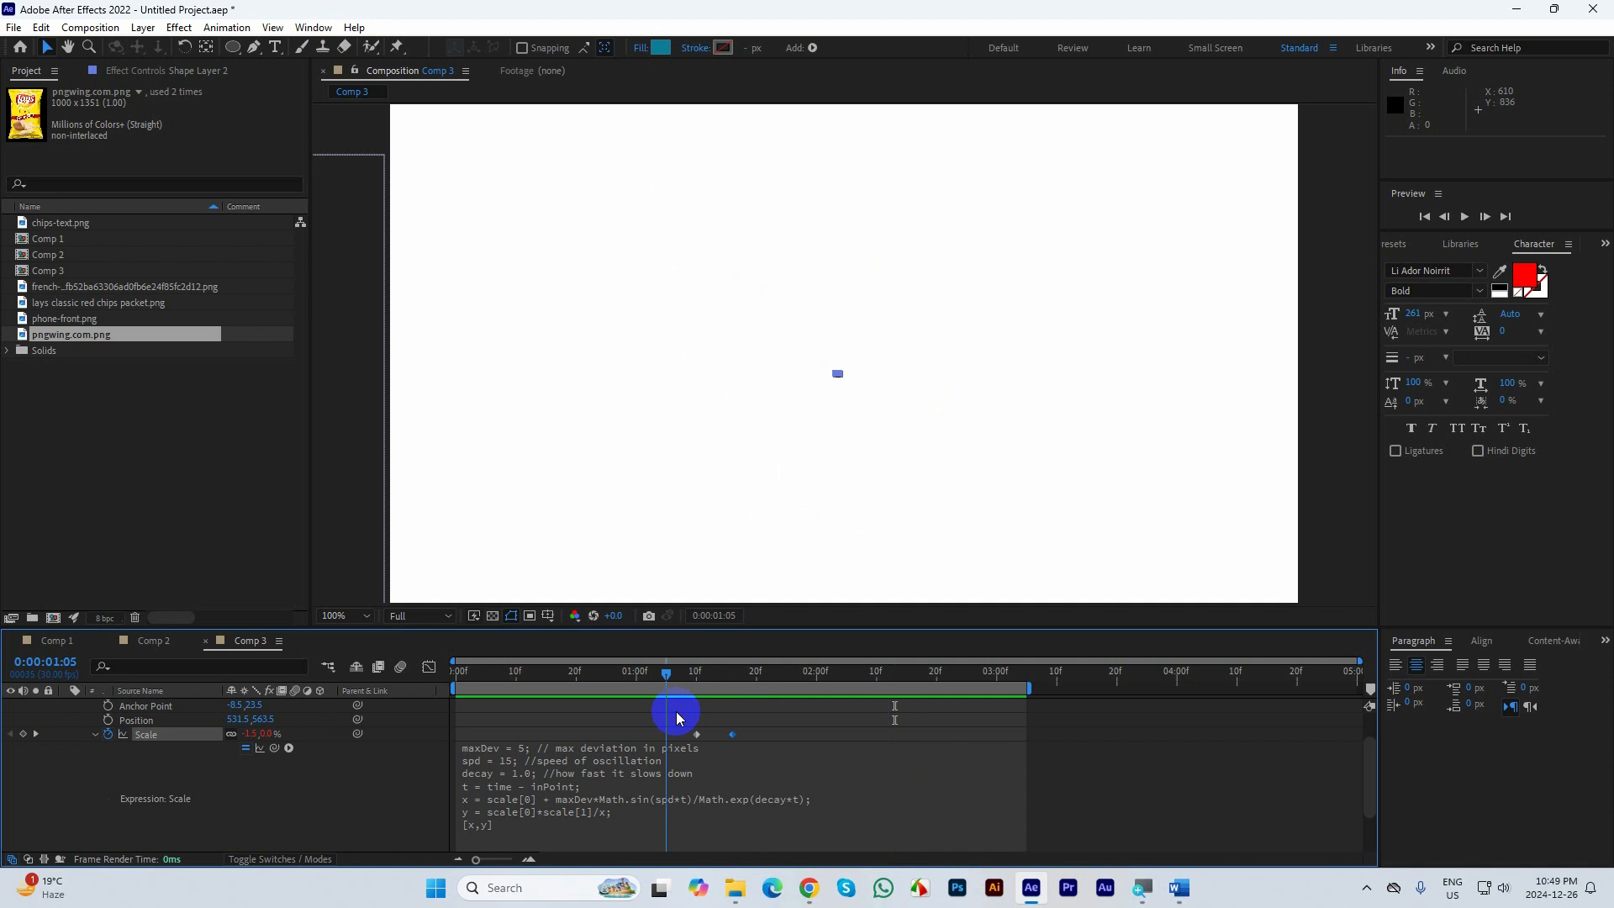
key(space)
key(space)
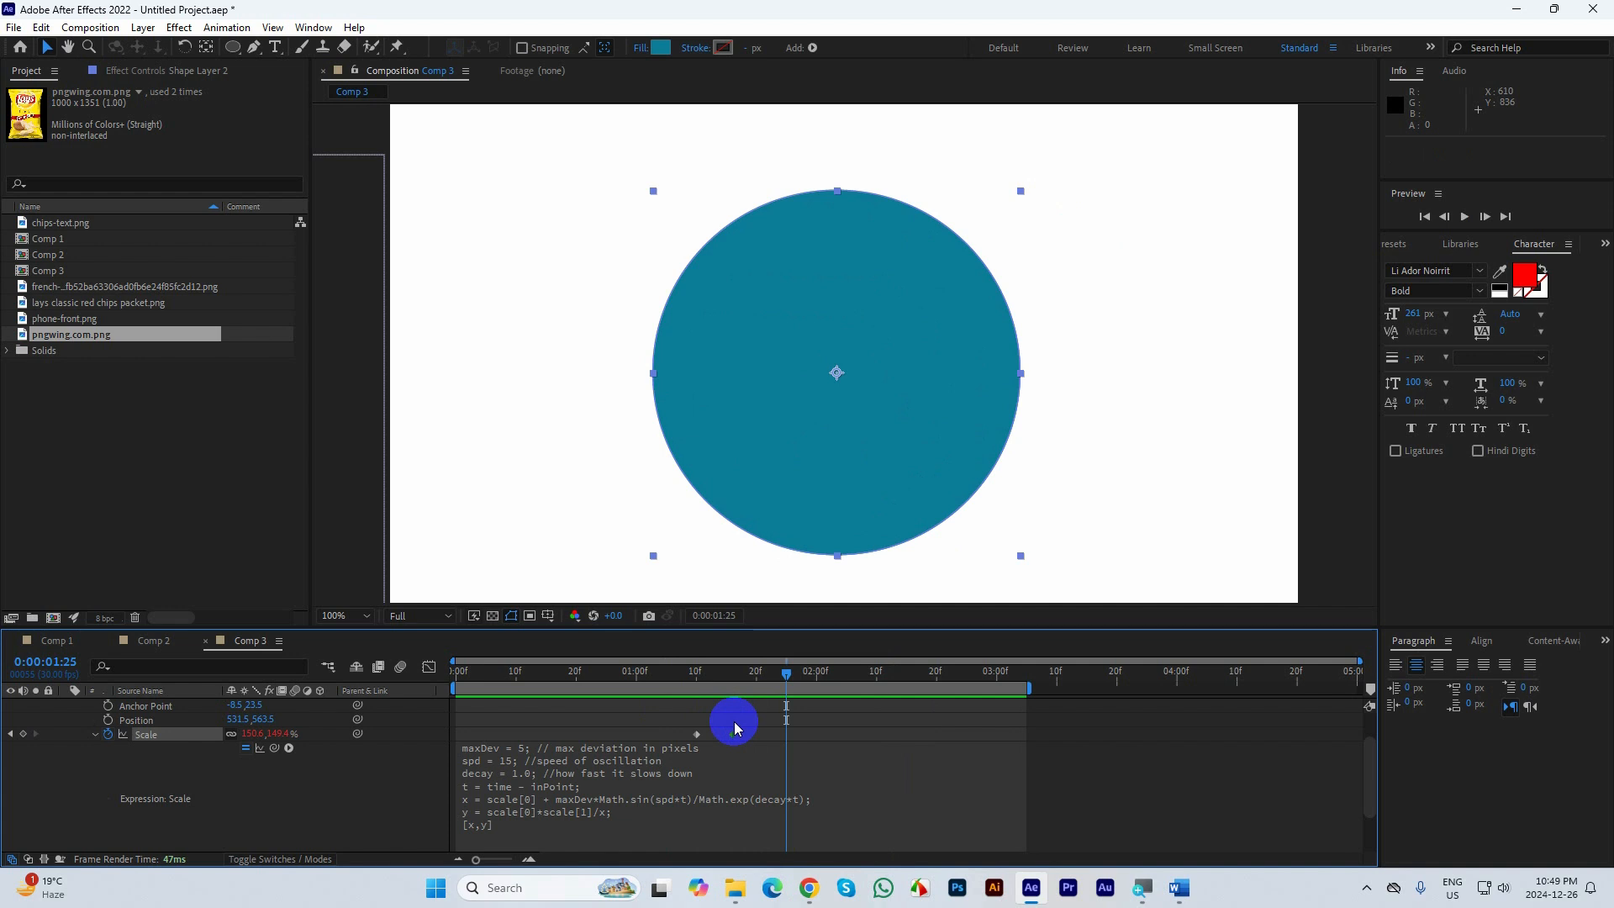
Undo the Scale expression edits and the second keyframe's move, back to the originally pasted Squash Animation values
key(ctrl+z)
key(ctrl+z)
key(ctrl+z)
key(ctrl+z)
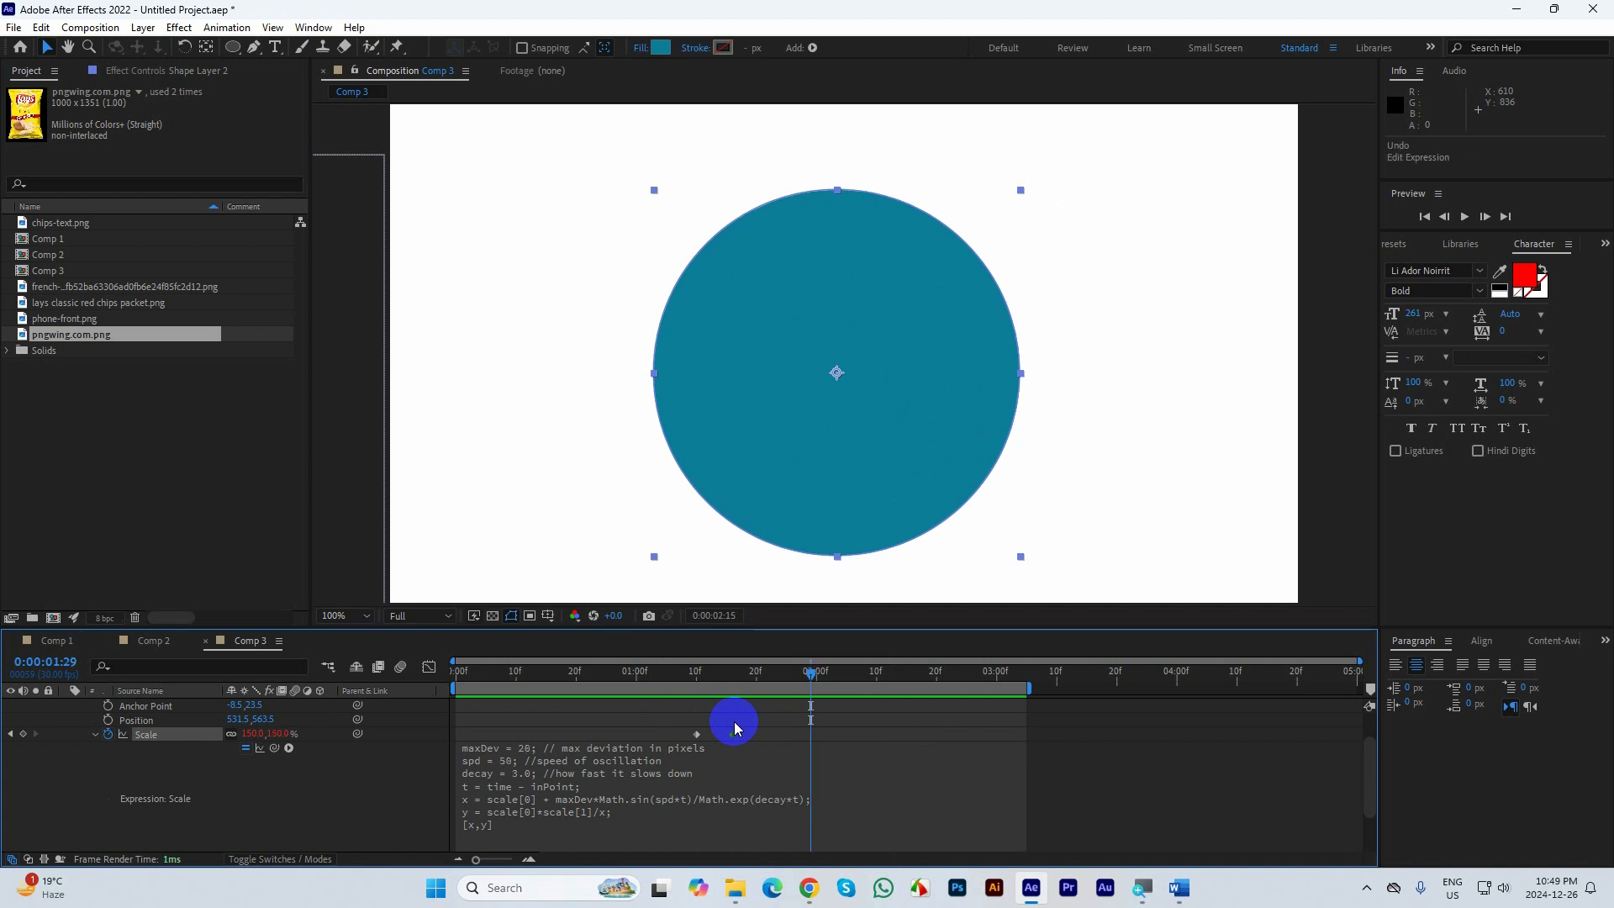
Preview the restored squash animation from 0:00:01:05
key(space)
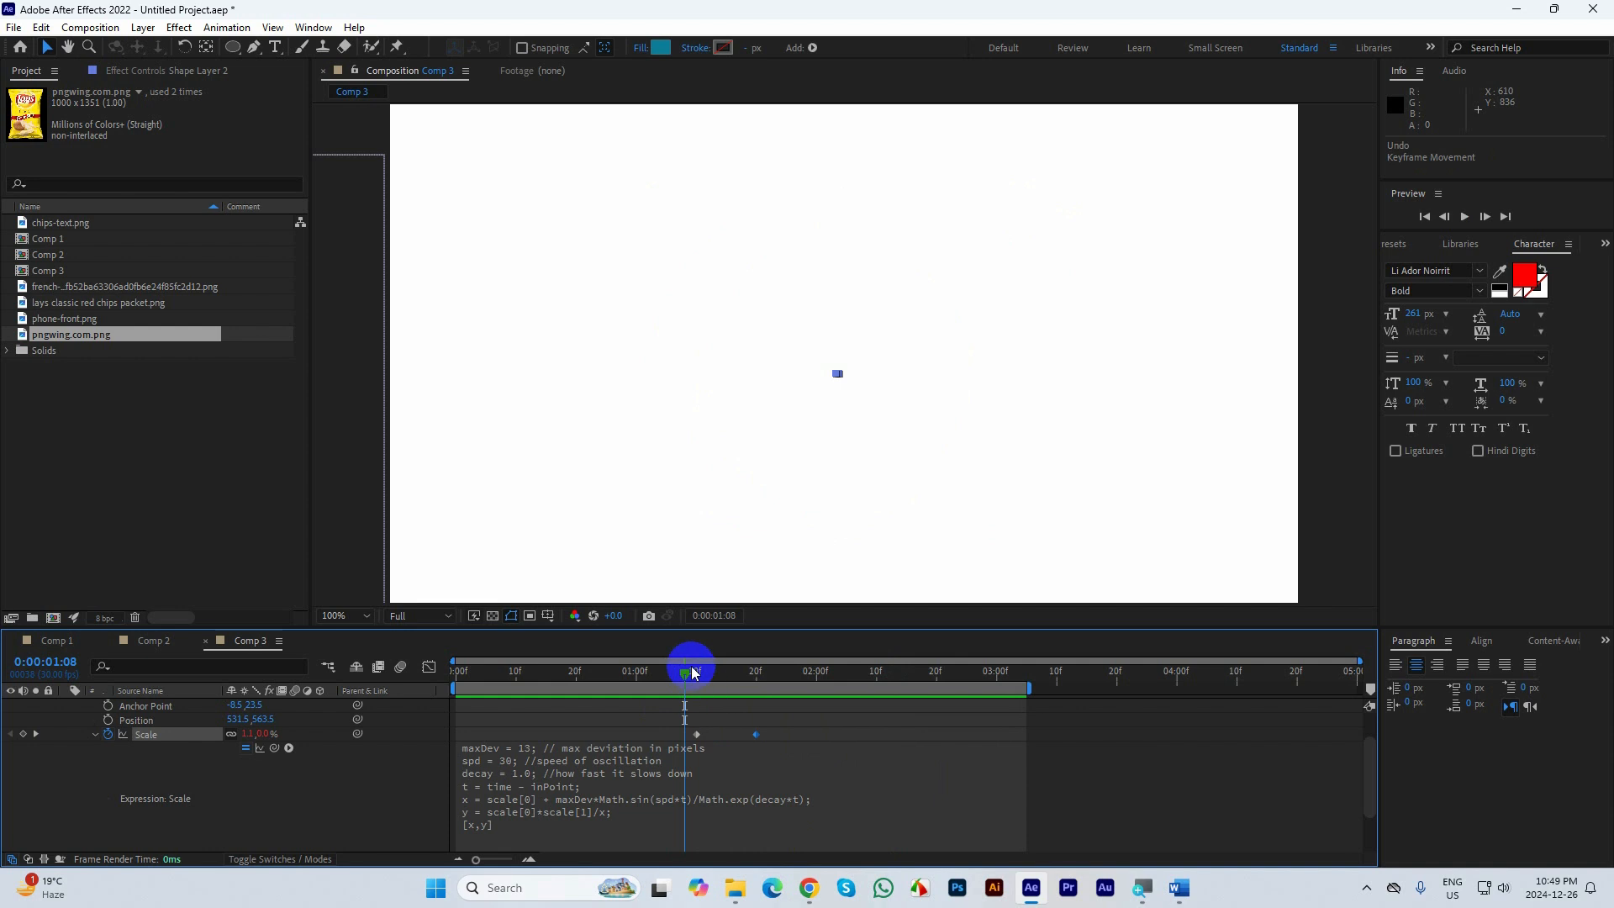
click(666, 669)
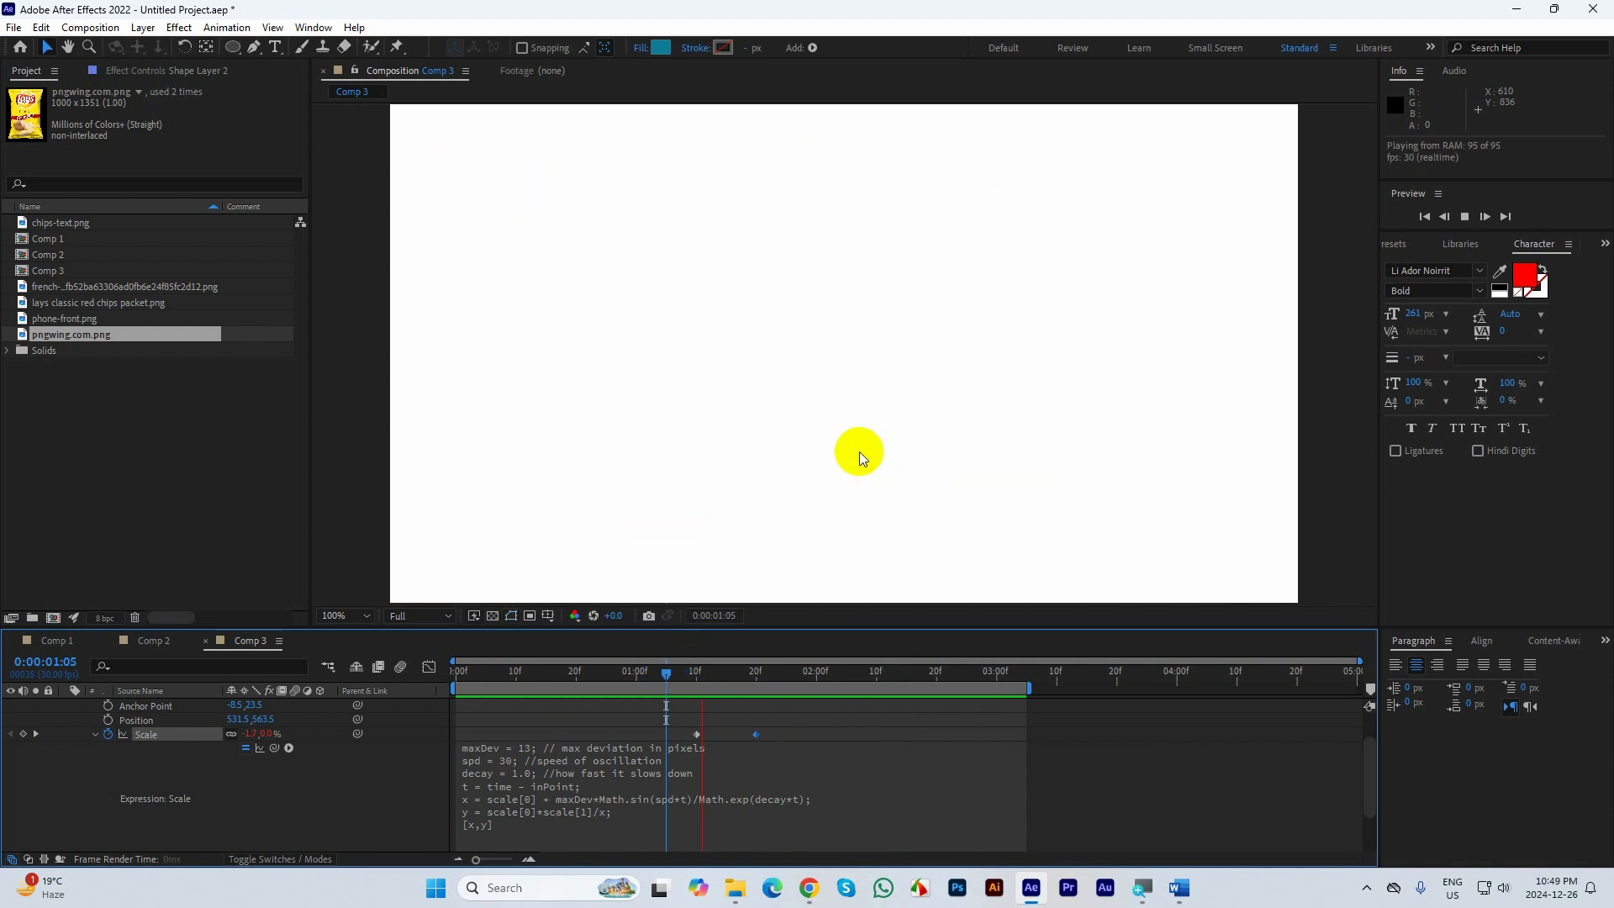
click(859, 451)
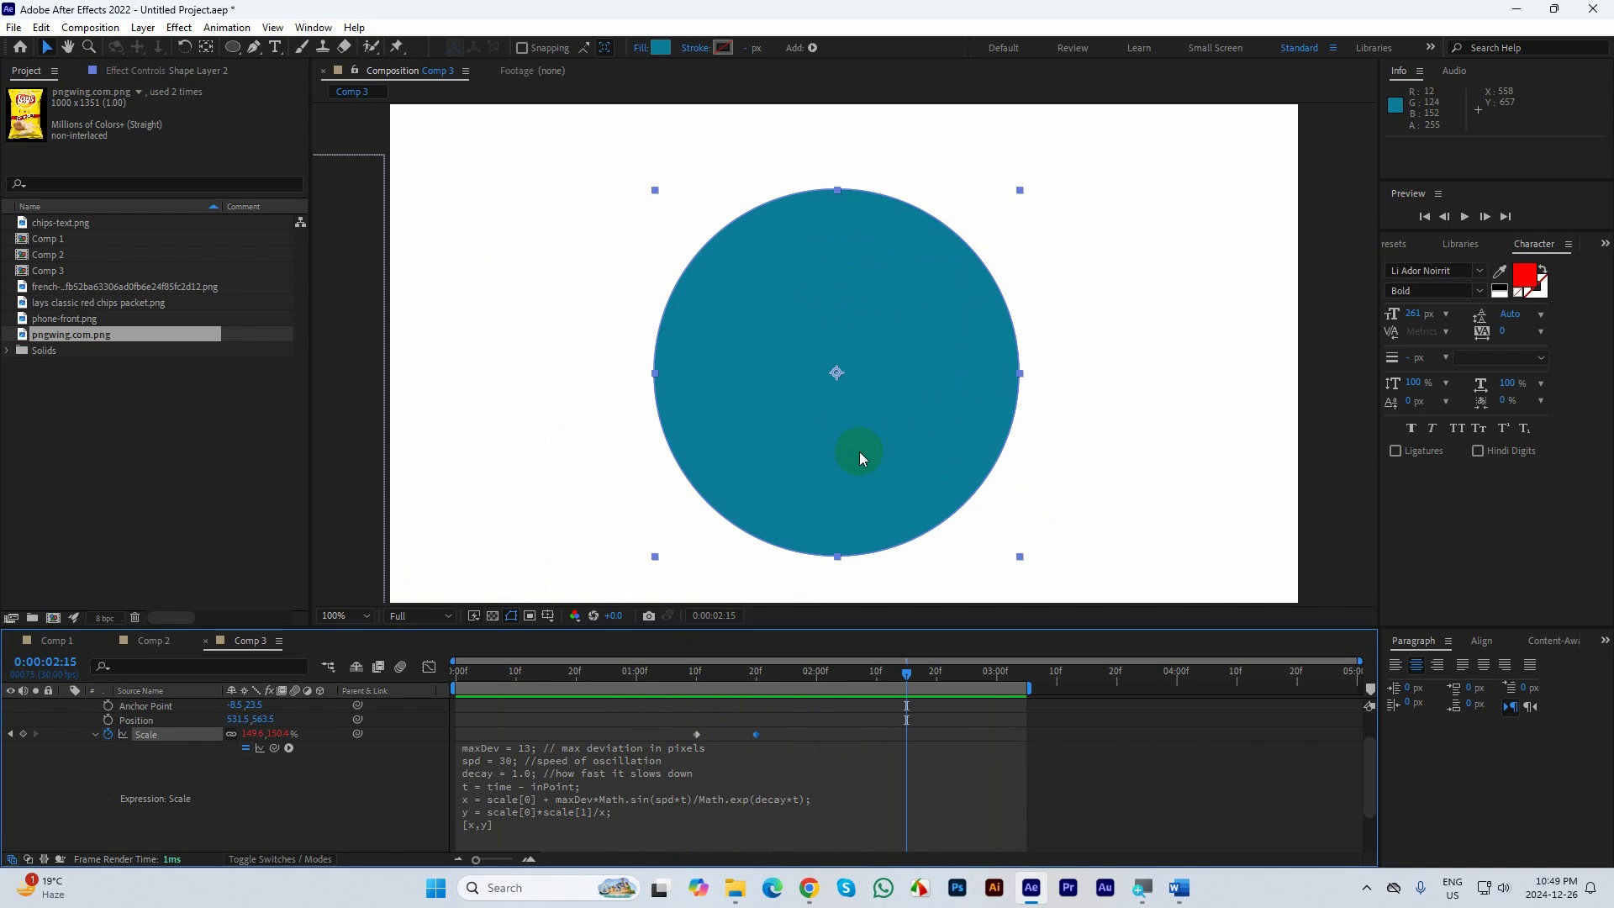
Collapse the Transform properties and the rest of Shape Layer 2 in Comp 3
scroll(96, 739, up, 2)
click(80, 734)
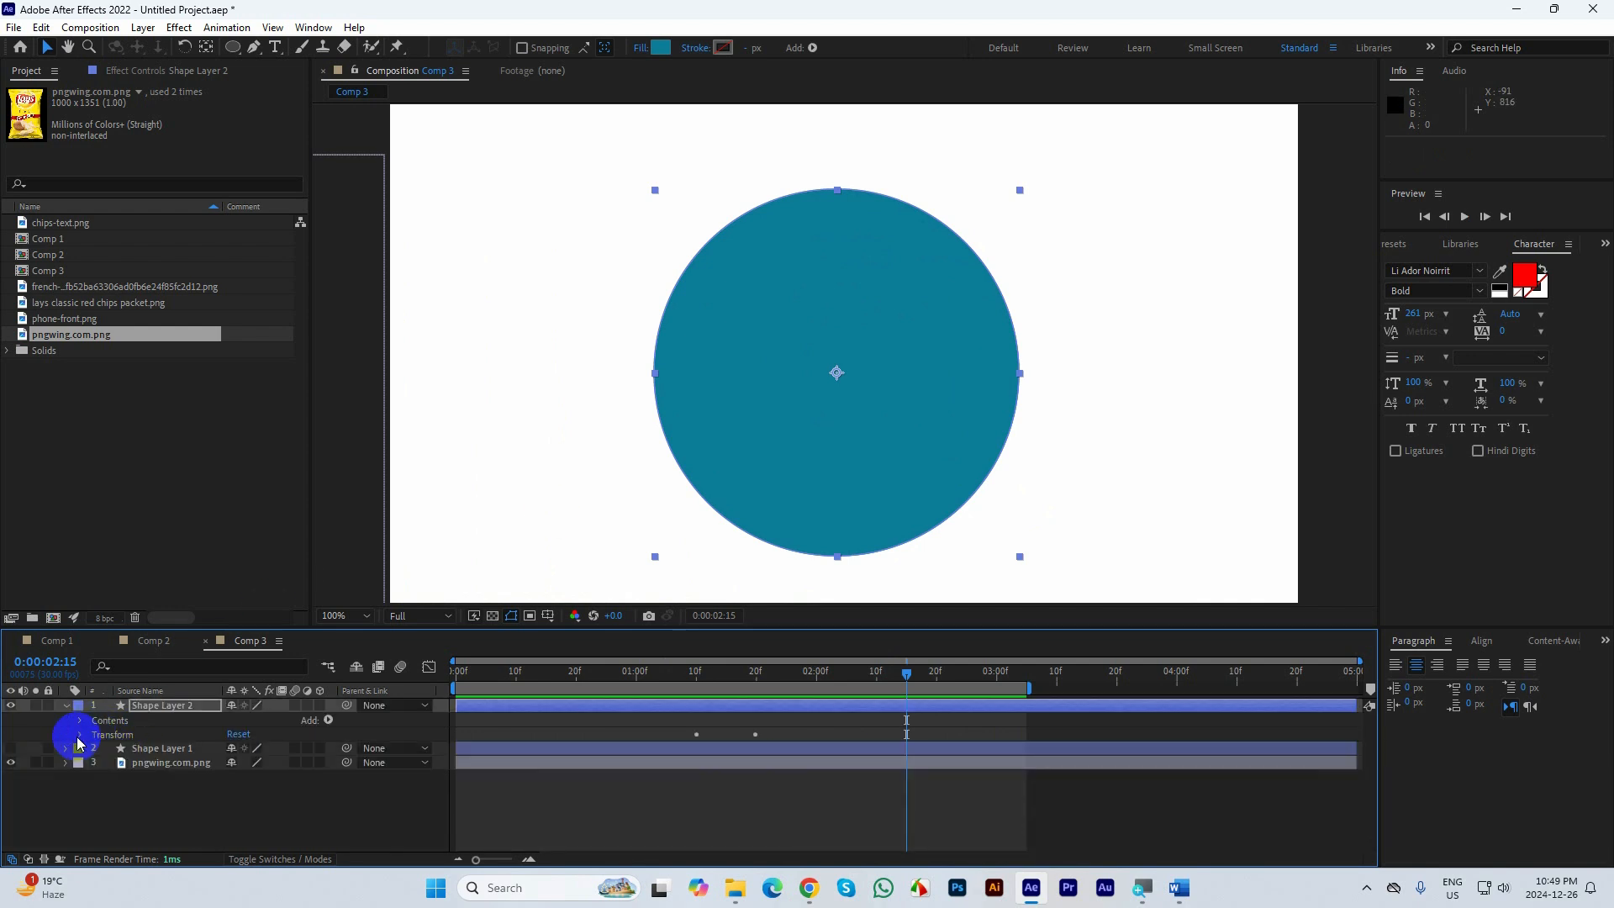
click(66, 705)
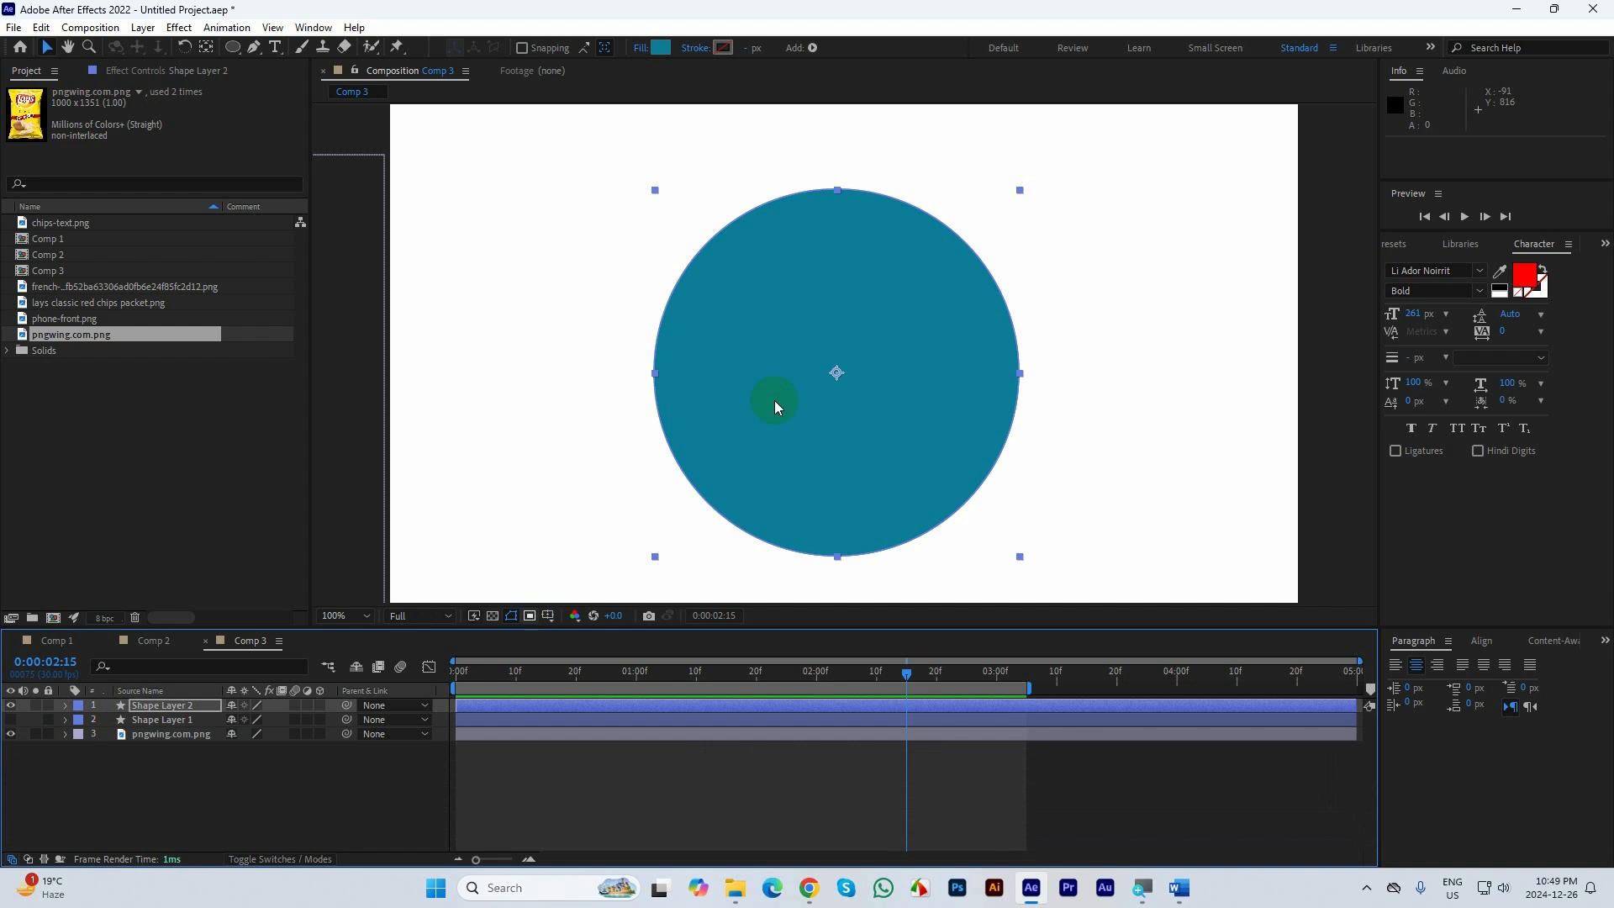
key(comma)
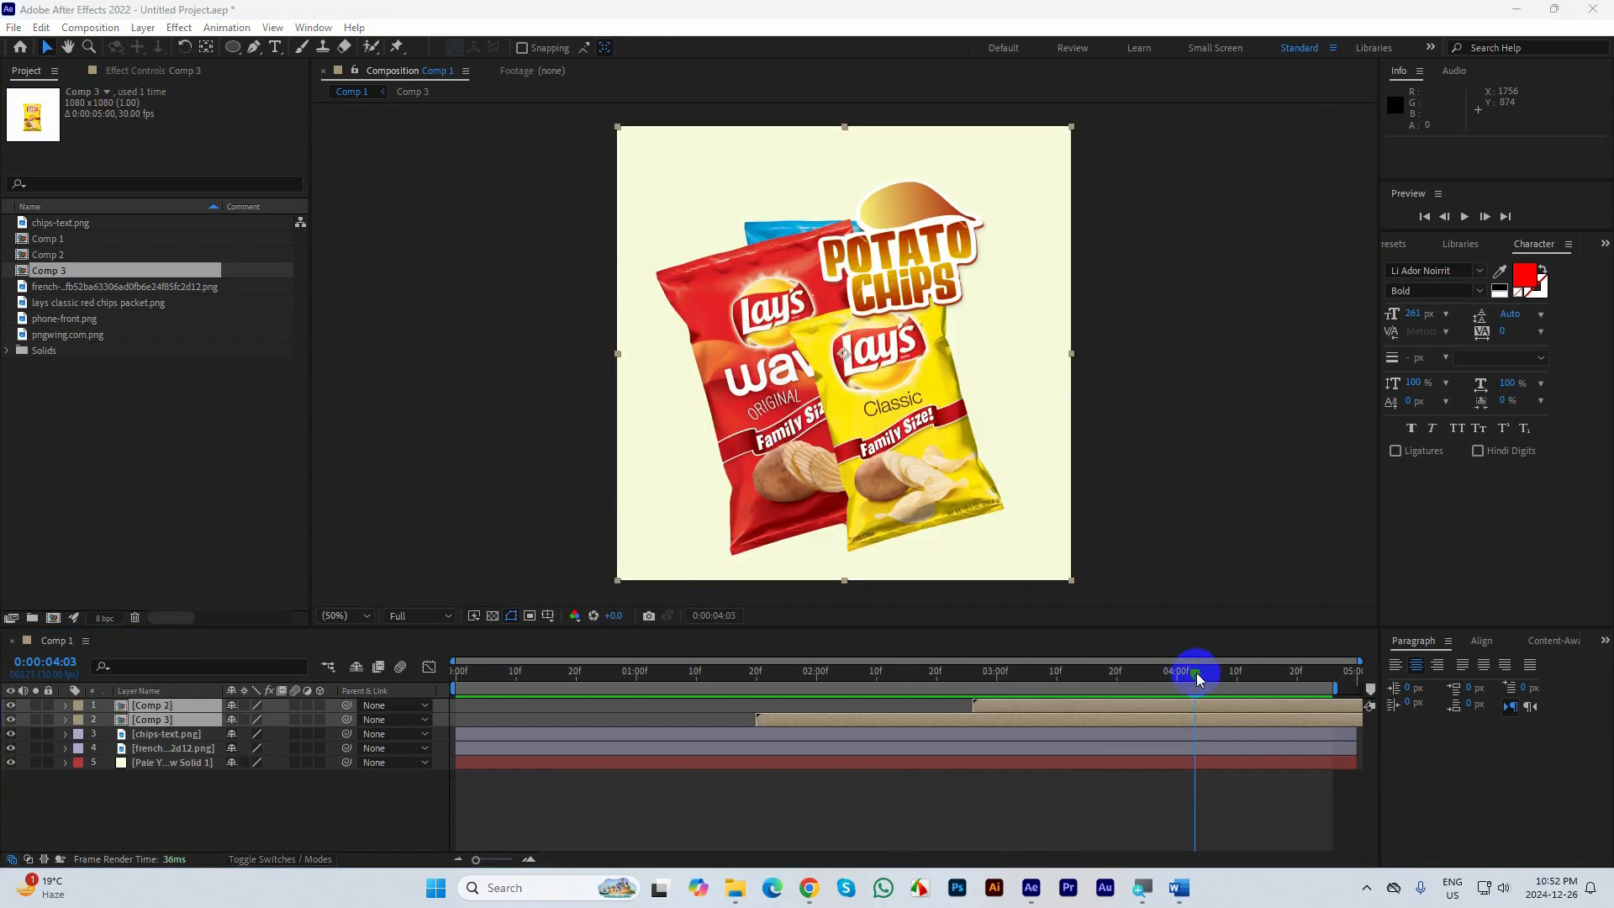
Scrub through Comp 1's chips packet animation from the beginning to about 0:00:02:03
click(343, 585)
drag(591, 670, 462, 669)
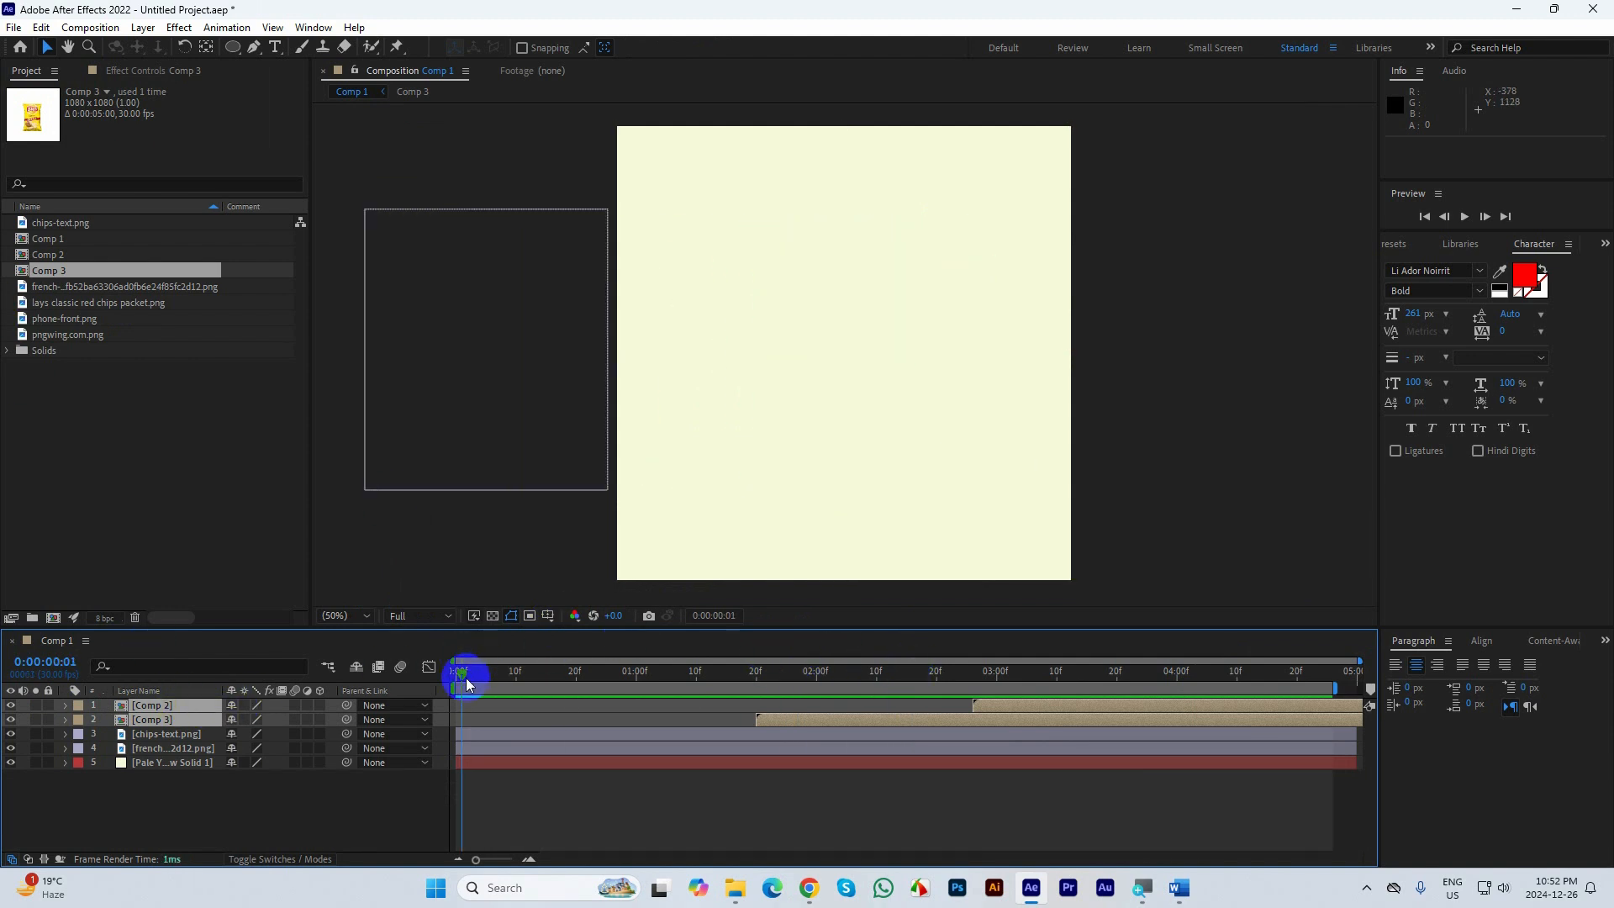
drag(463, 673, 835, 670)
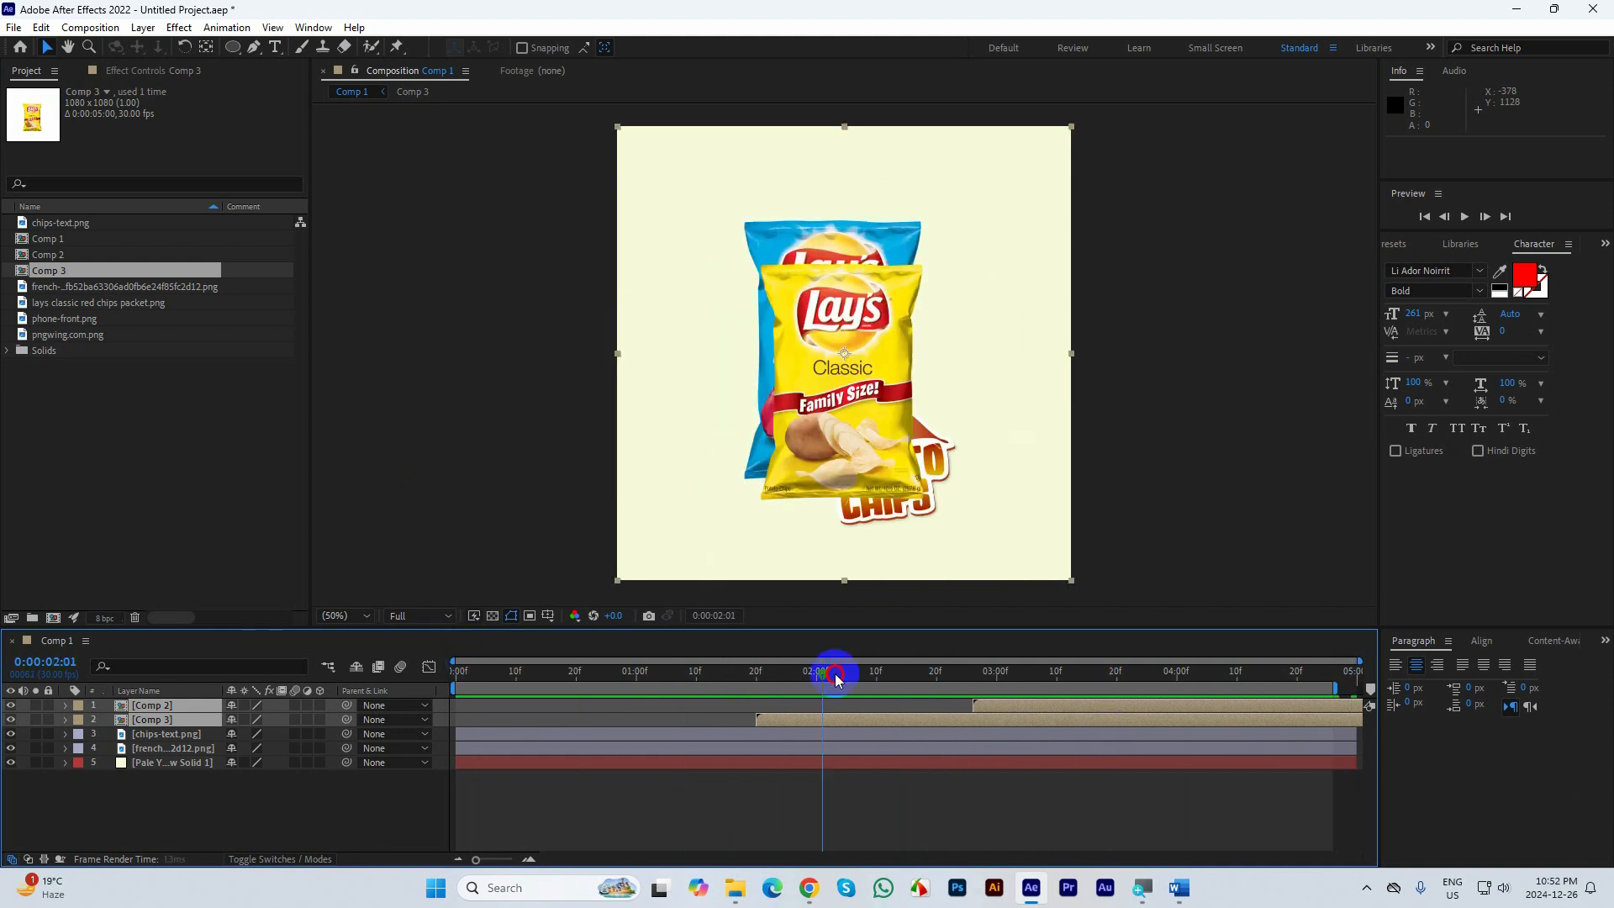
Delete all five layers from Comp 1, including the nested comps, chips images and background solid
drag(199, 782, 147, 709)
key(Delete)
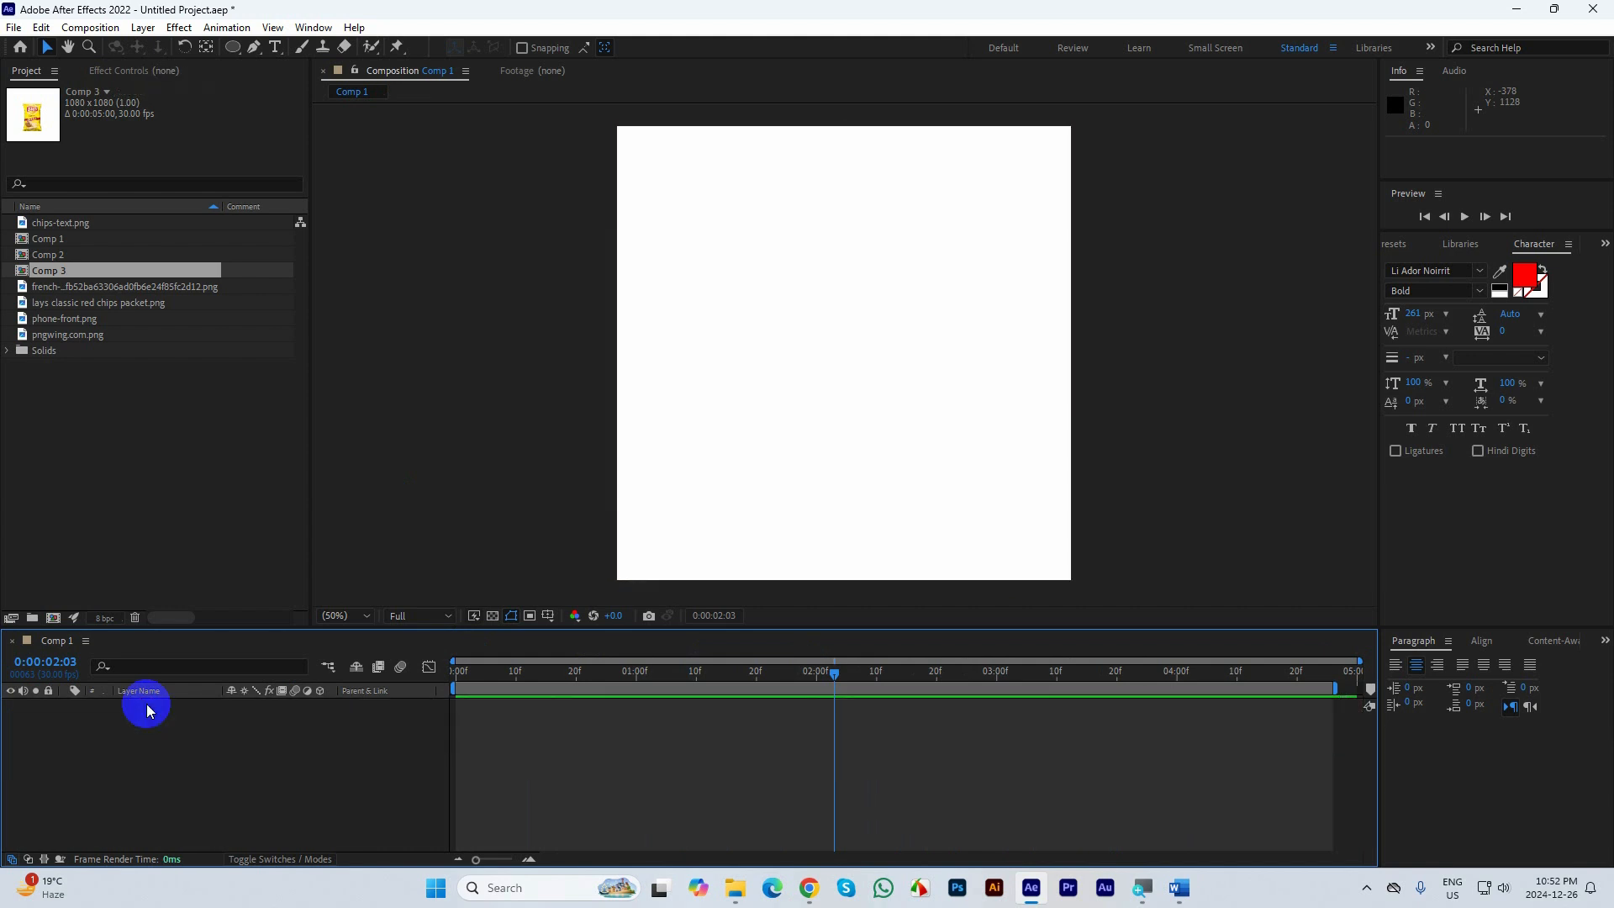
Import the bird vector file as a composition with footage dimensions set to Layer Size
double_click(138, 436)
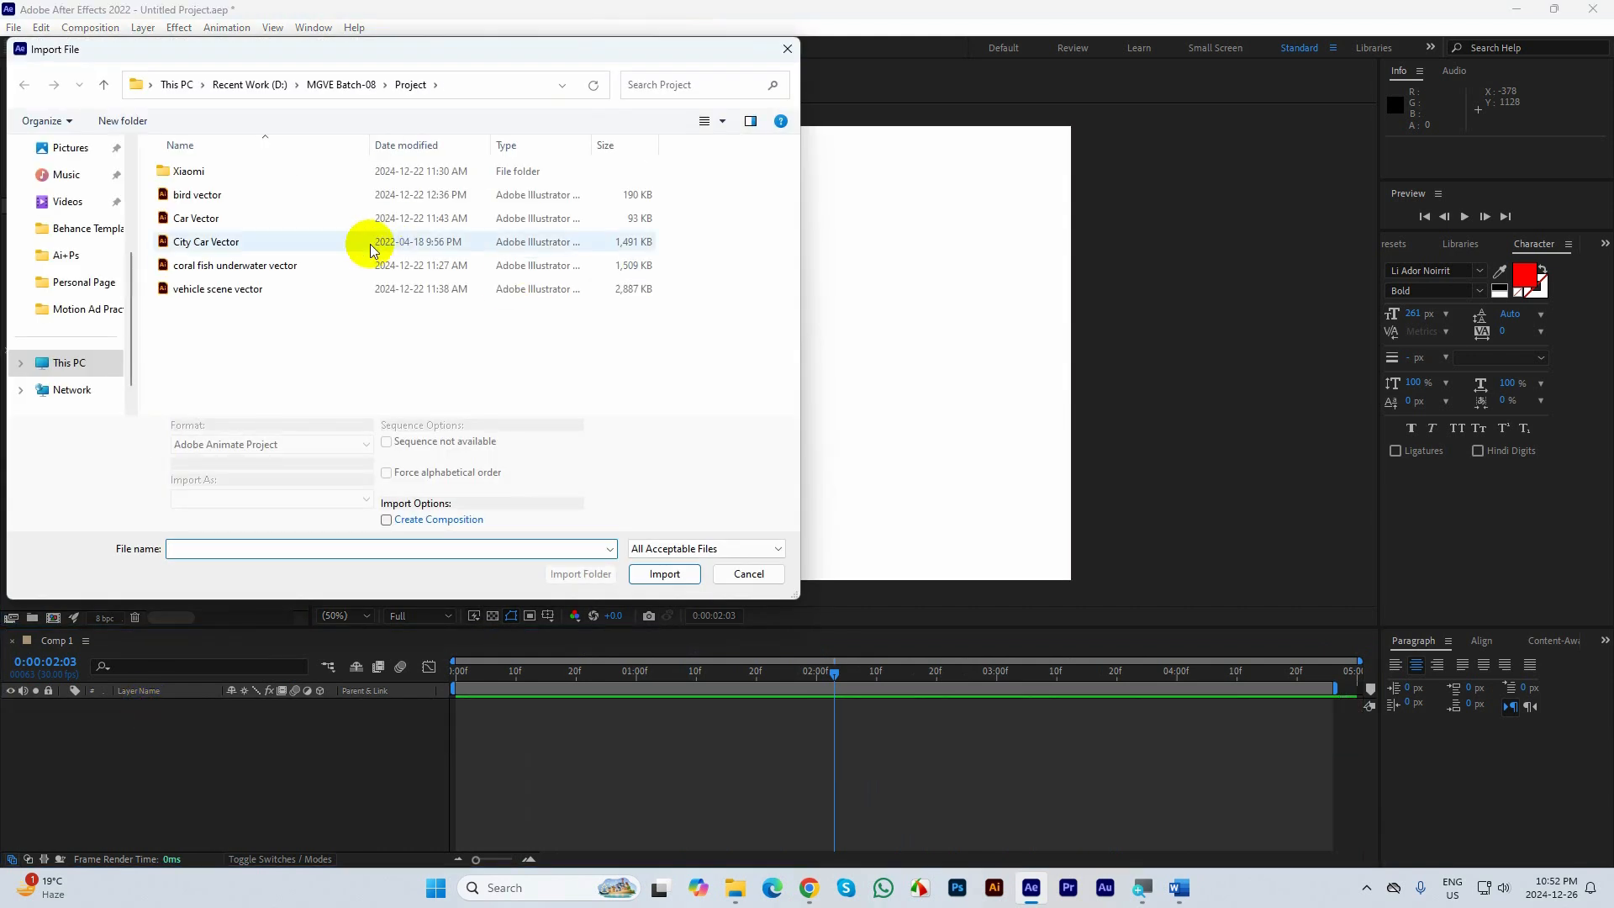
click(192, 197)
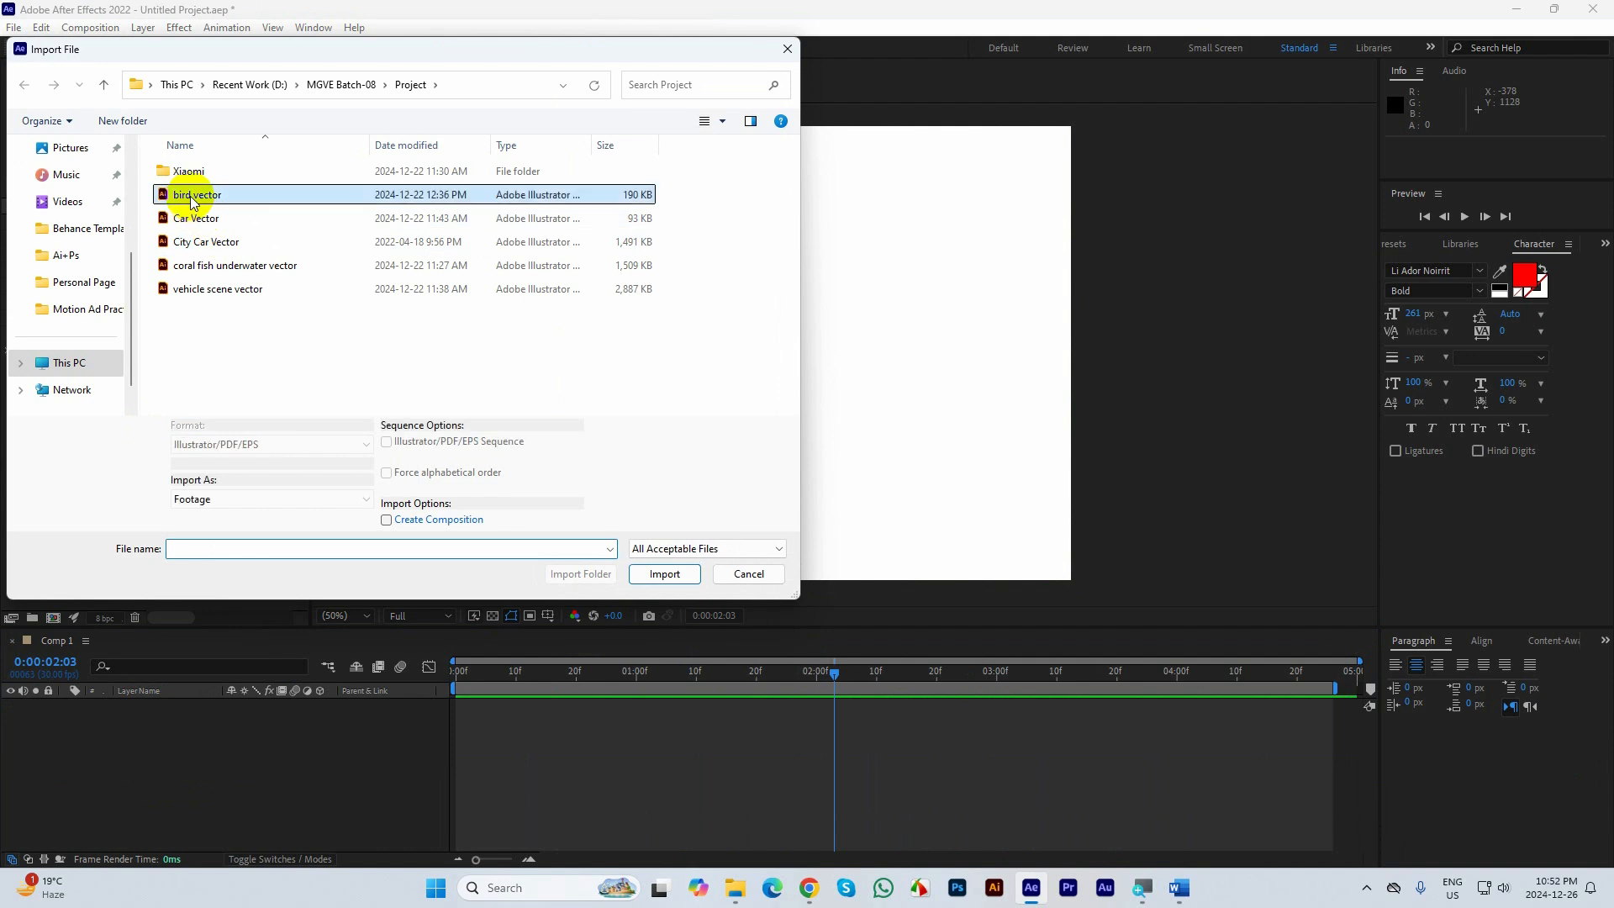
click(664, 574)
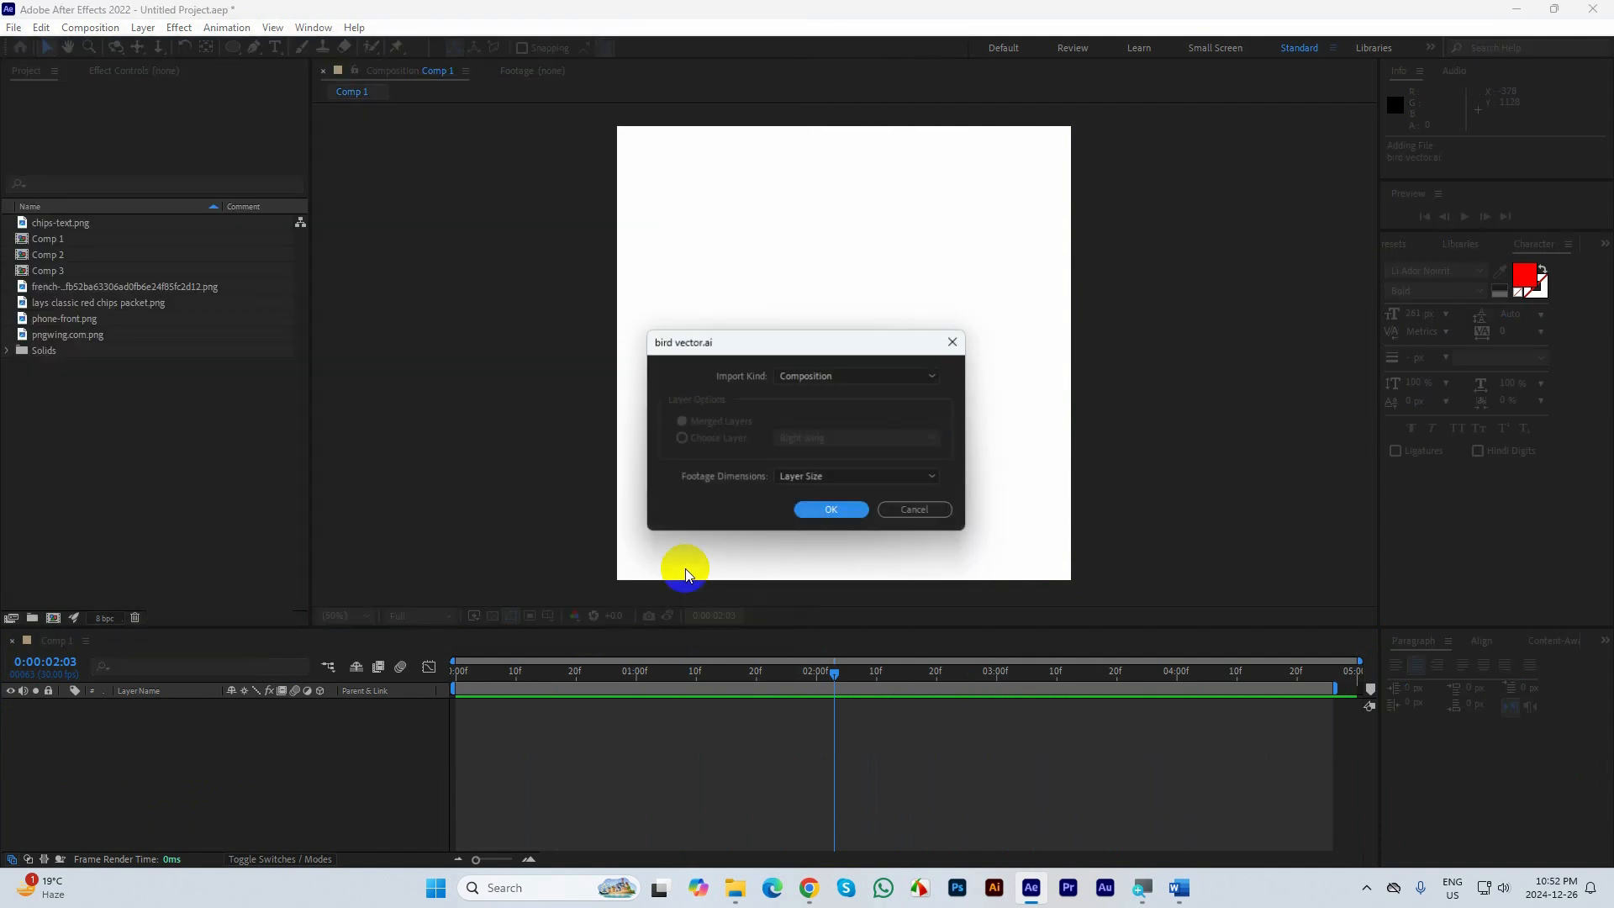
click(835, 378)
click(822, 405)
click(835, 512)
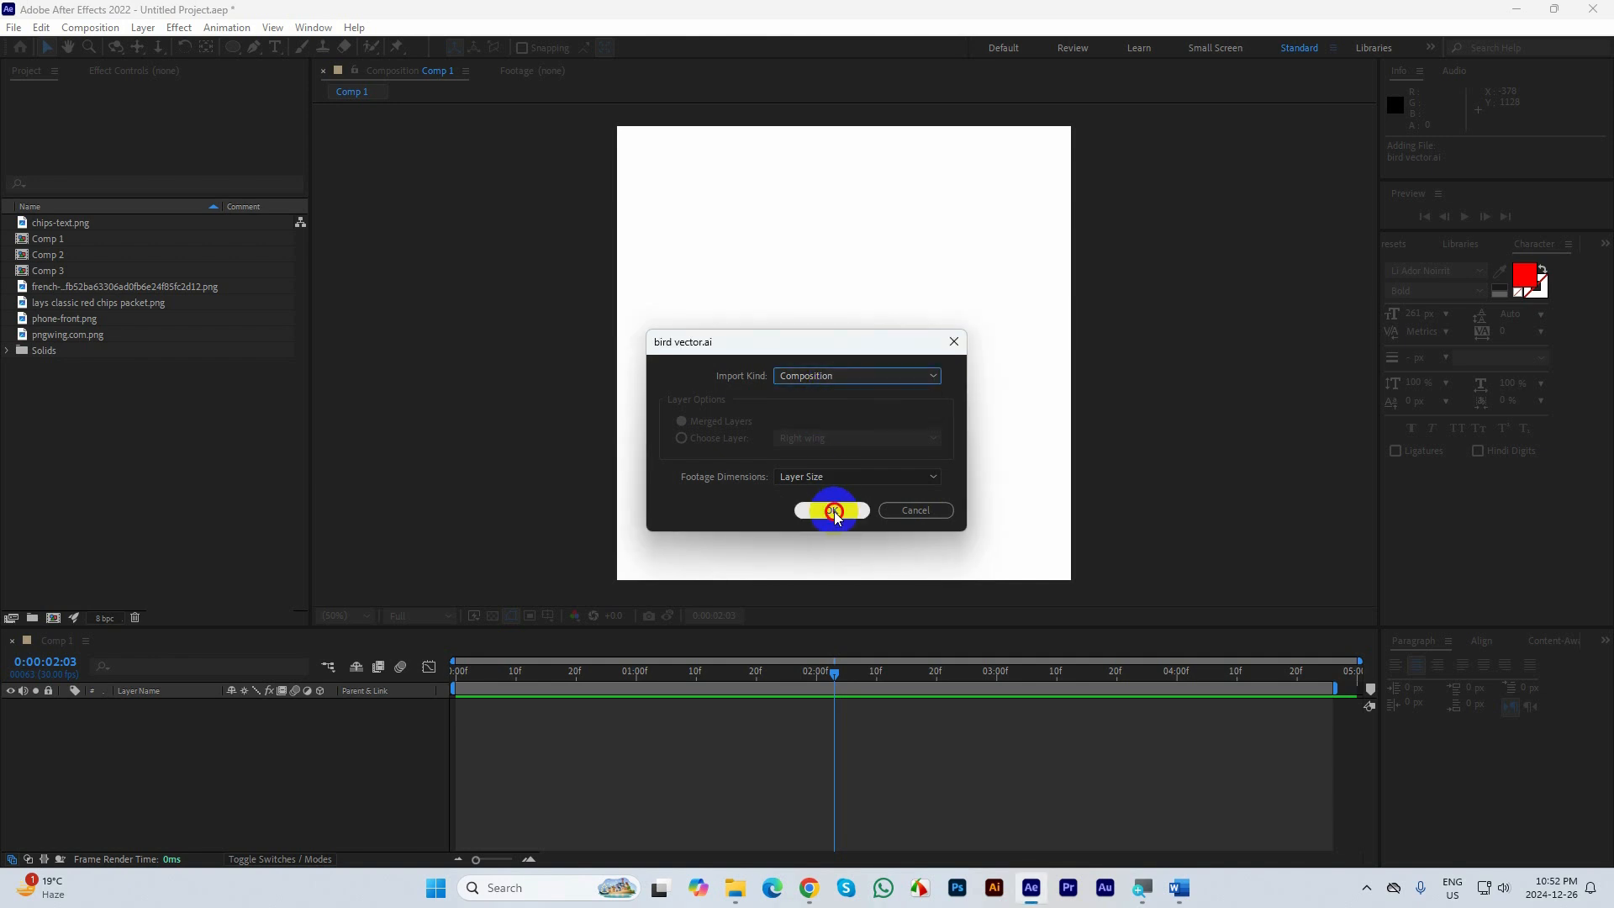
Open the bird vector composition and close the Comp 1 timeline
drag(834, 511, 42, 244)
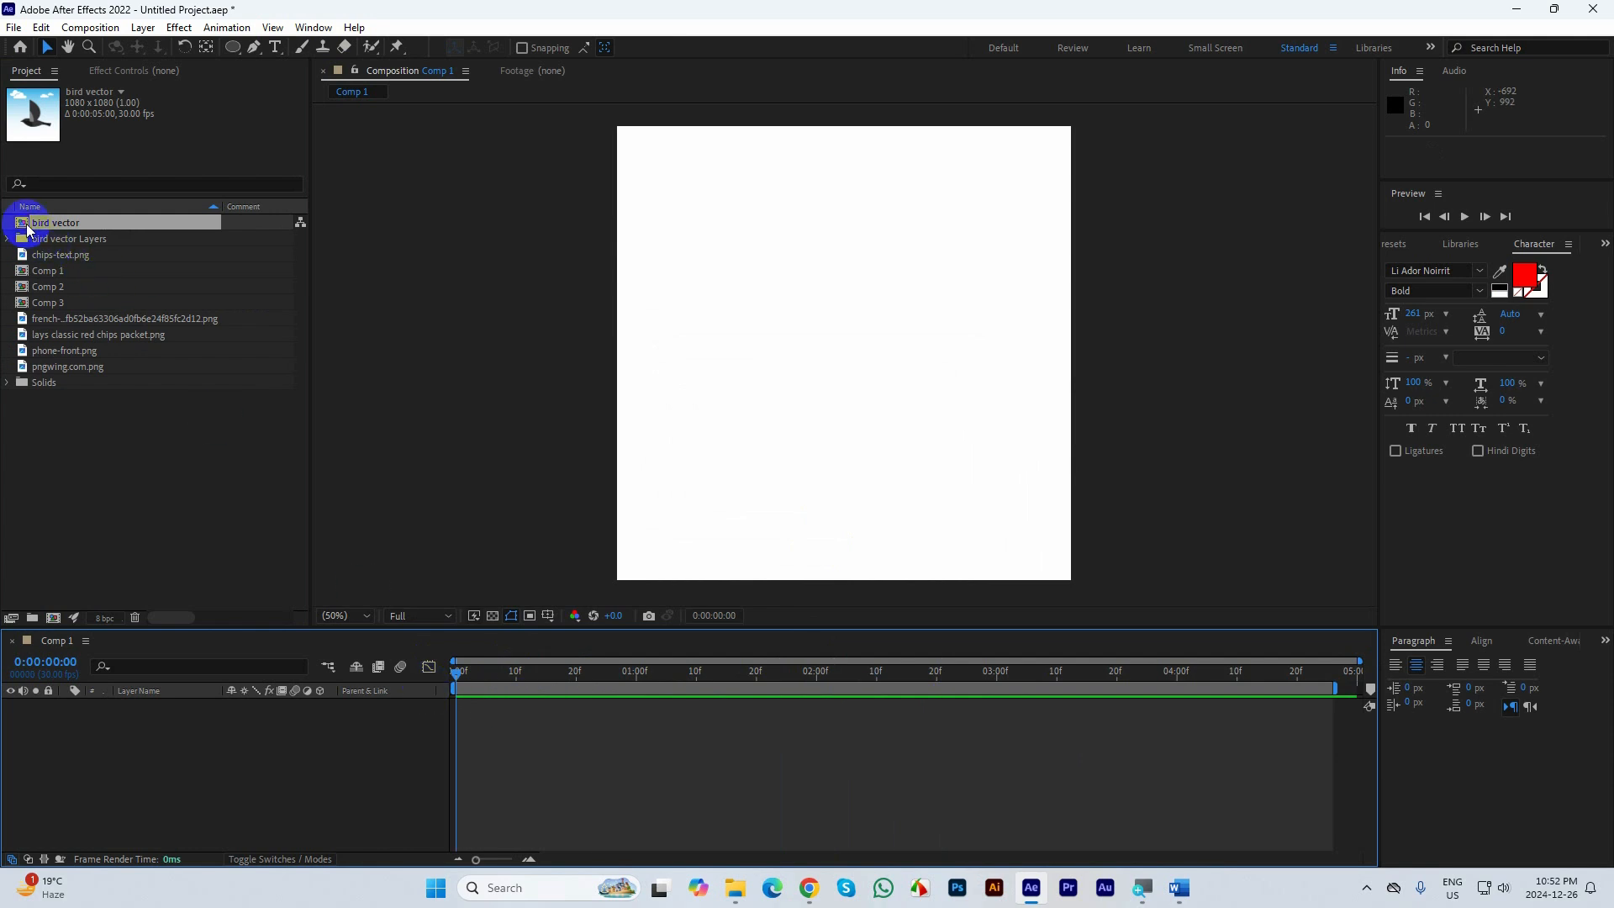
double_click(28, 225)
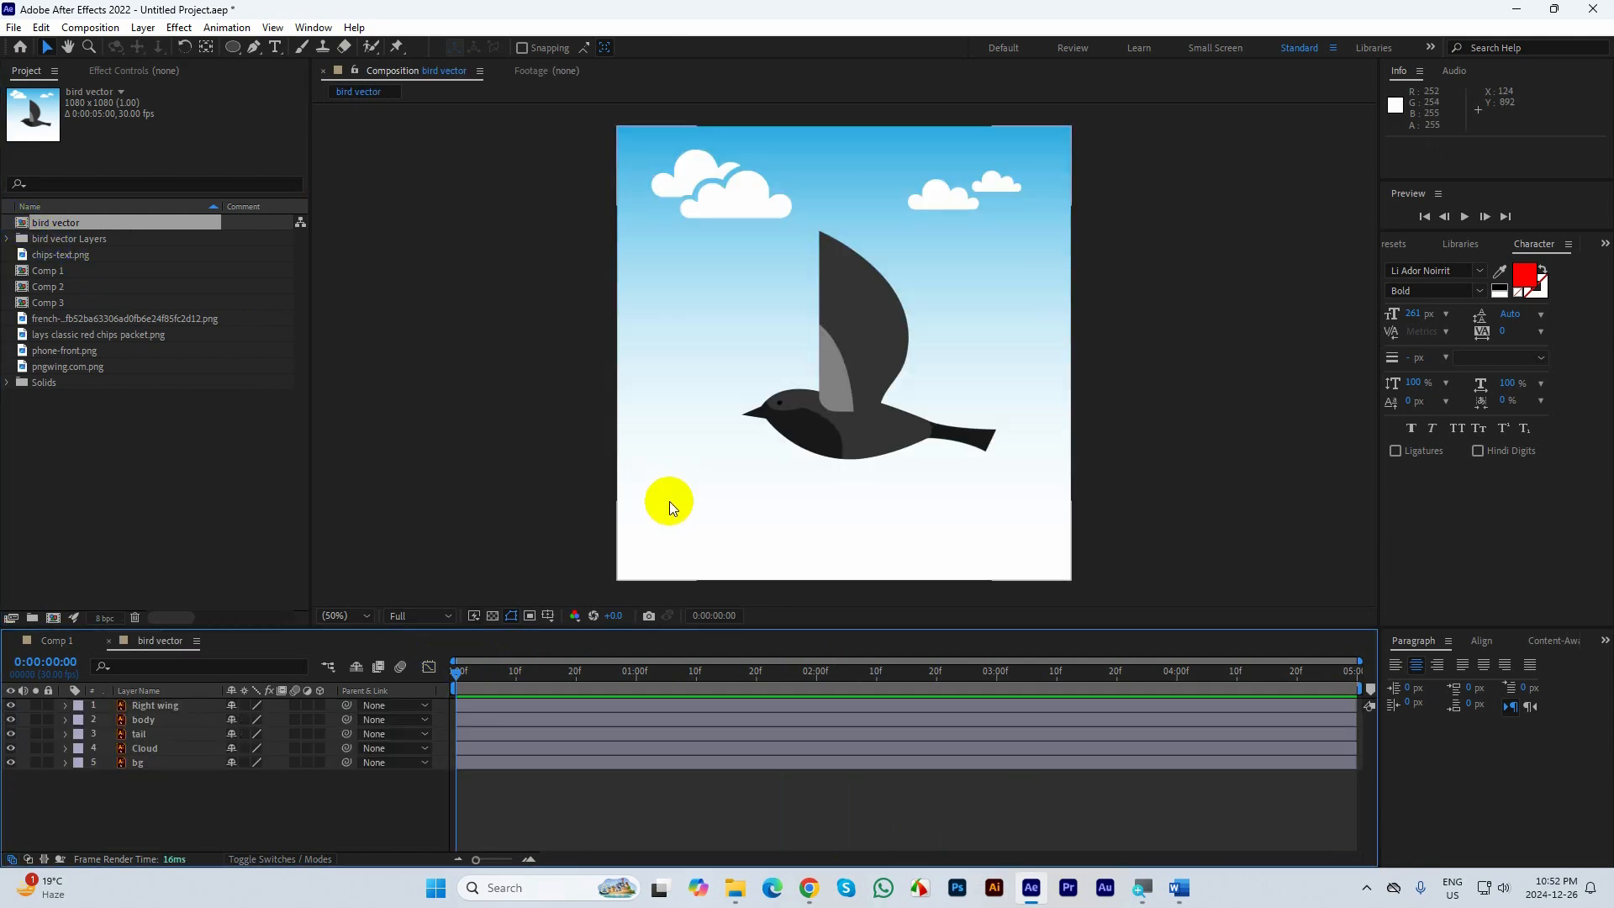
click(13, 643)
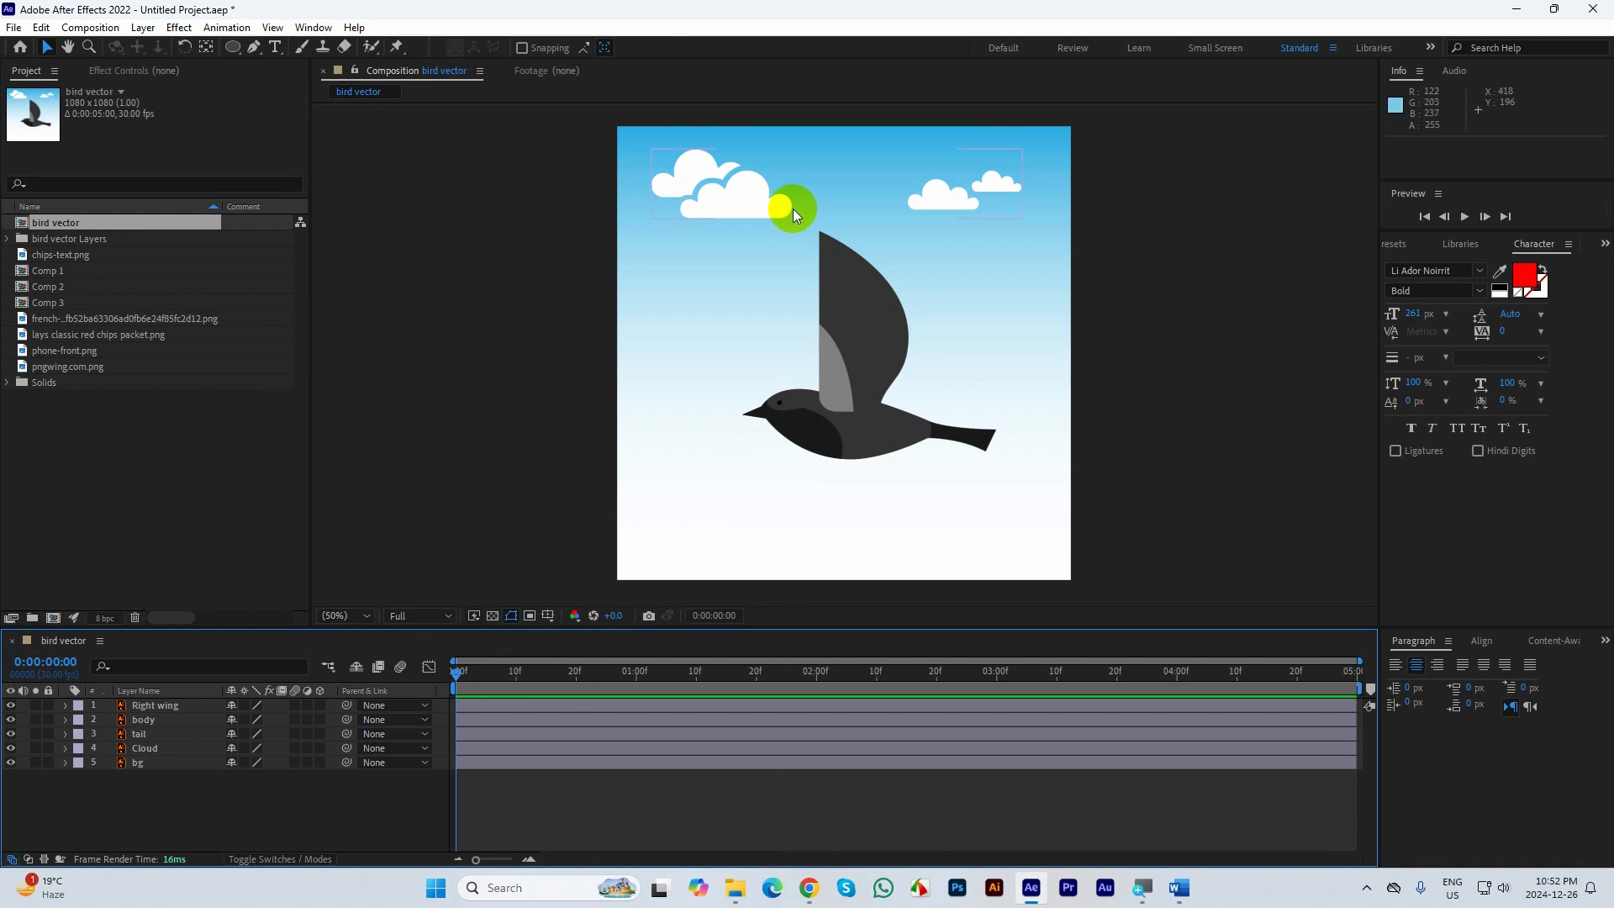
Move the Right wing layer's anchor point down to the wing's base, where it joins the body
click(841, 310)
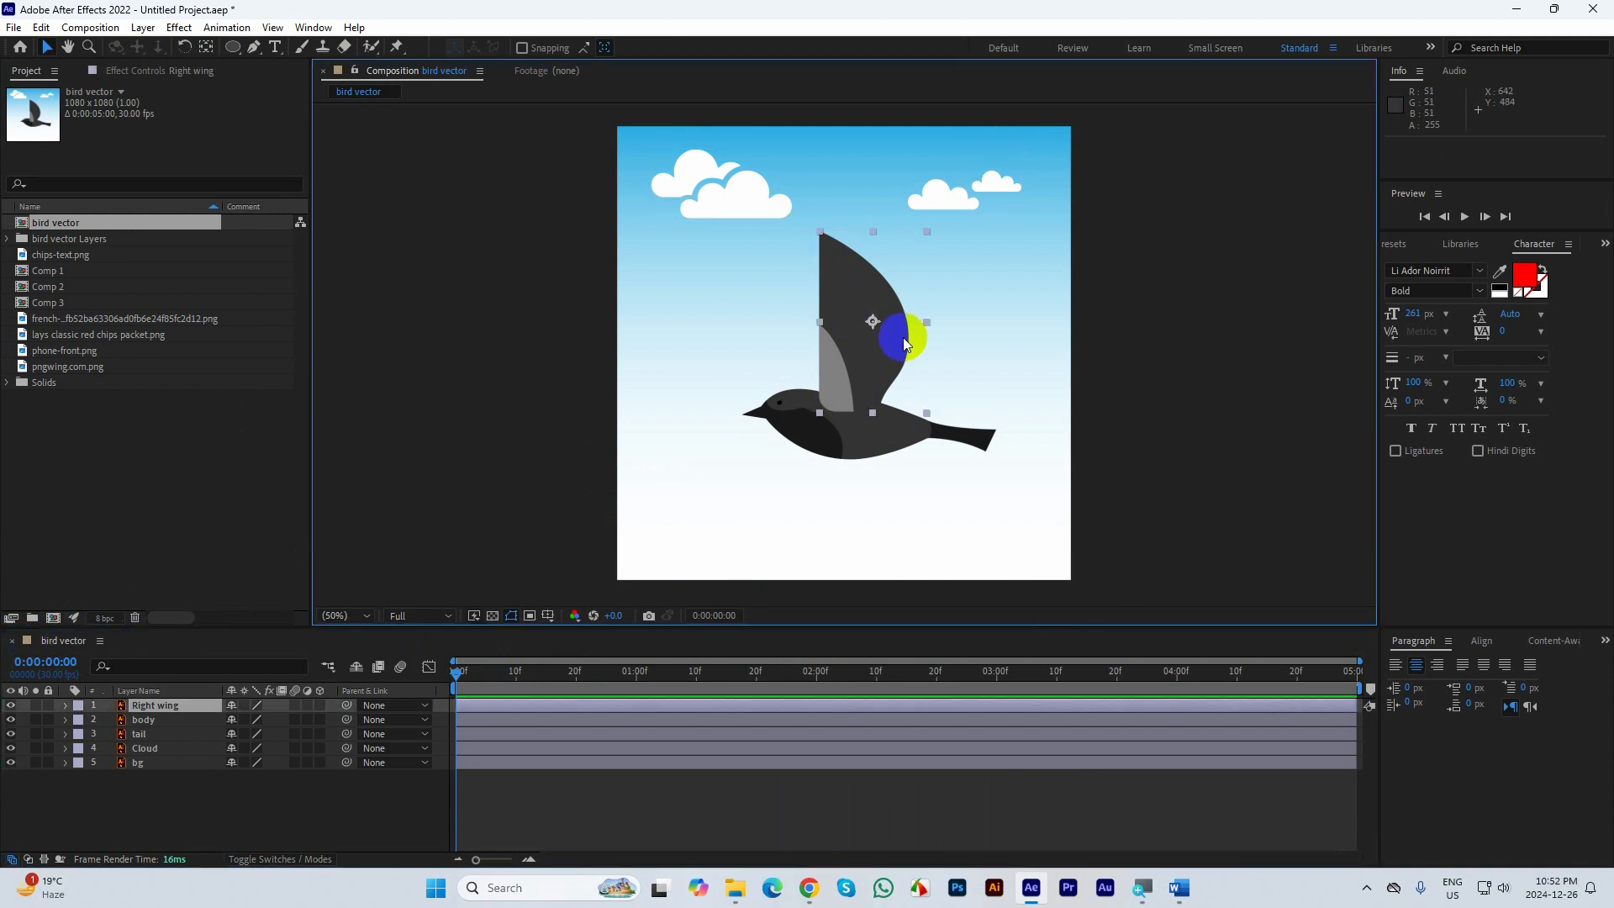
click(852, 439)
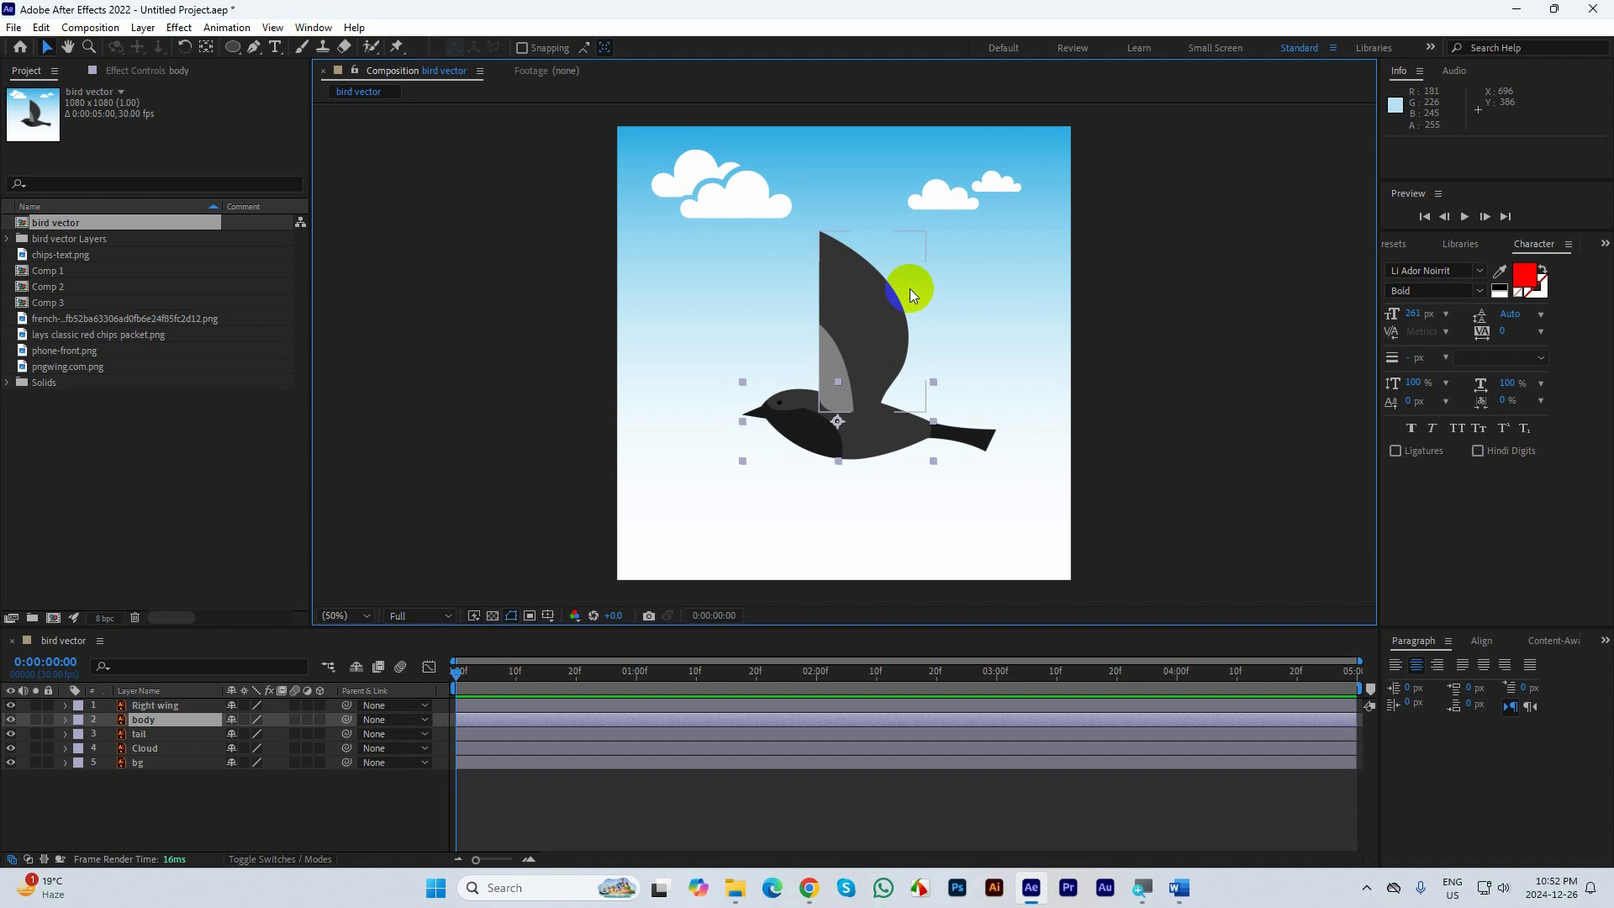
click(838, 303)
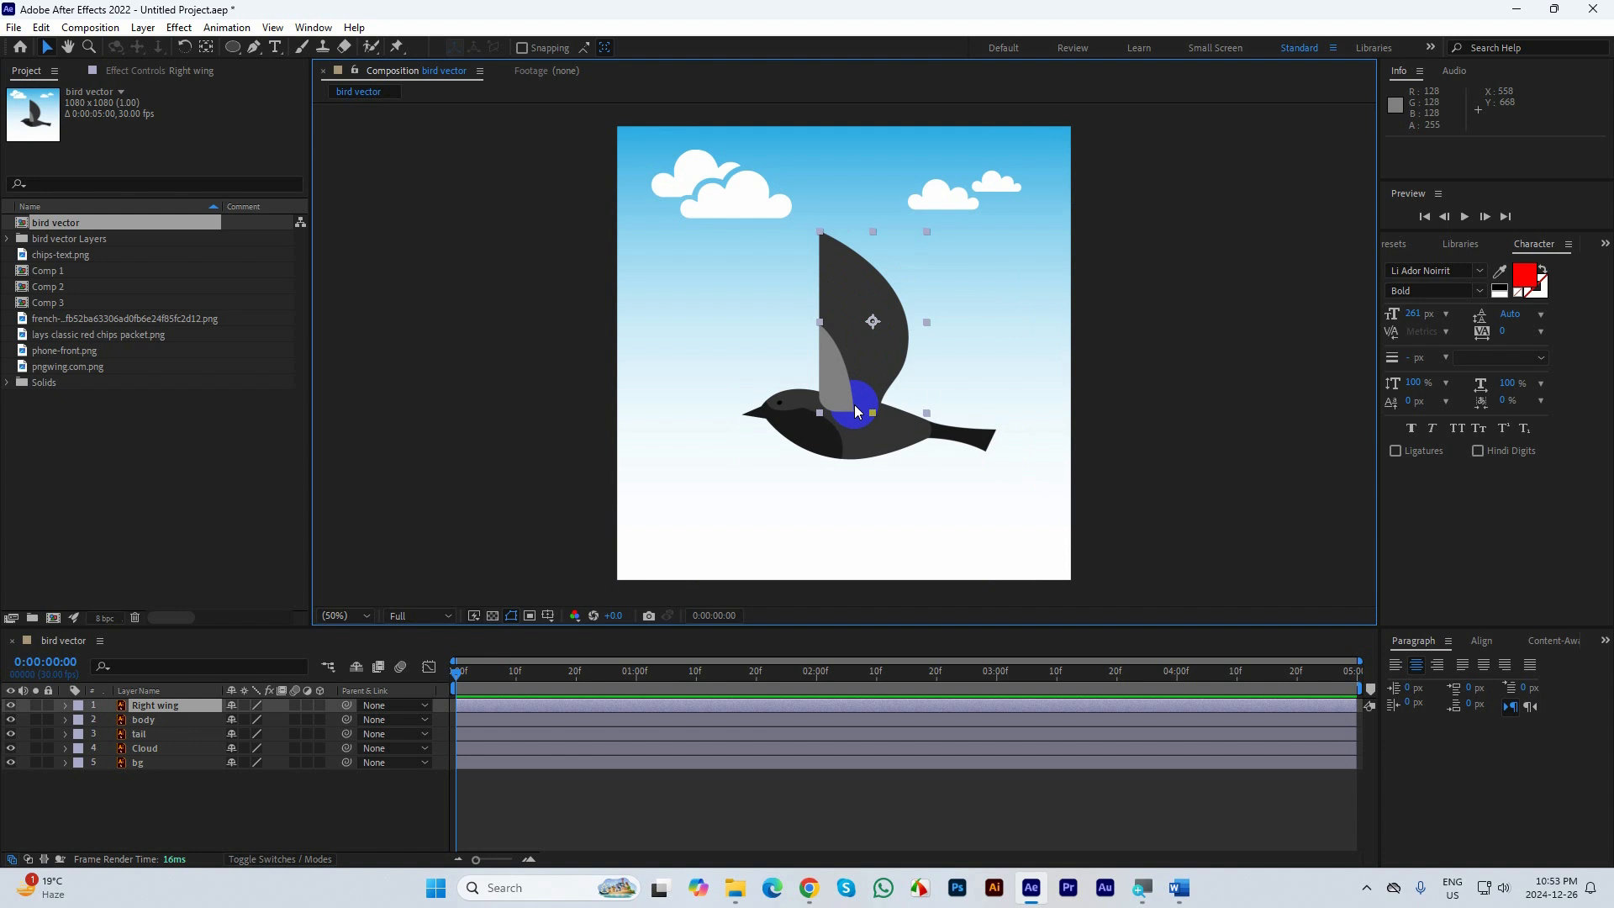
click(206, 46)
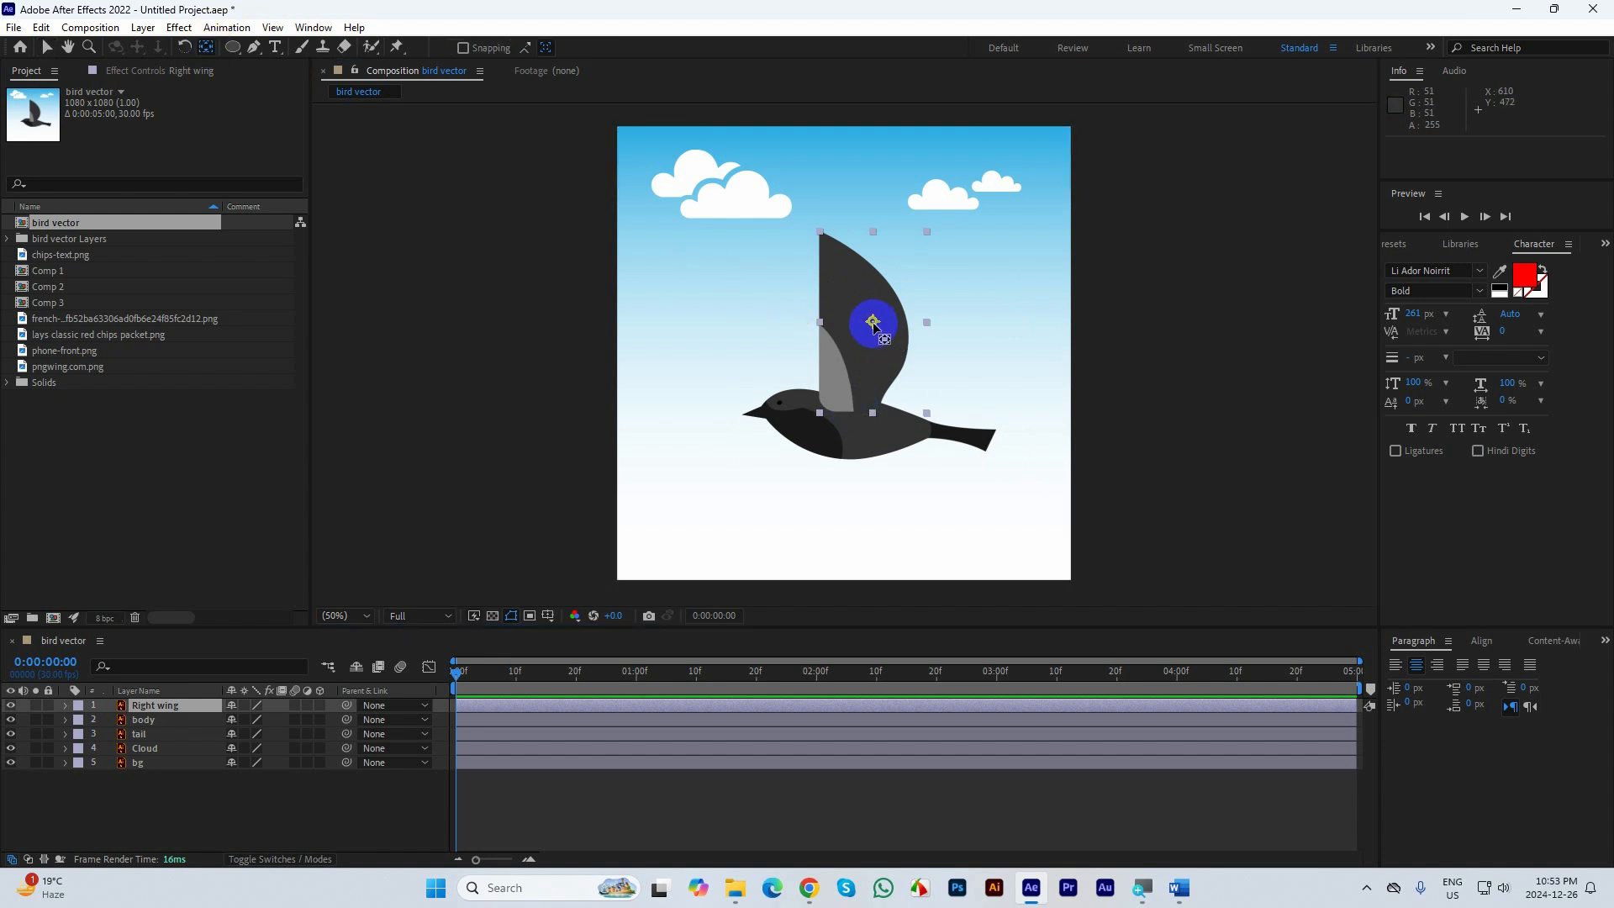
drag(872, 323, 853, 411)
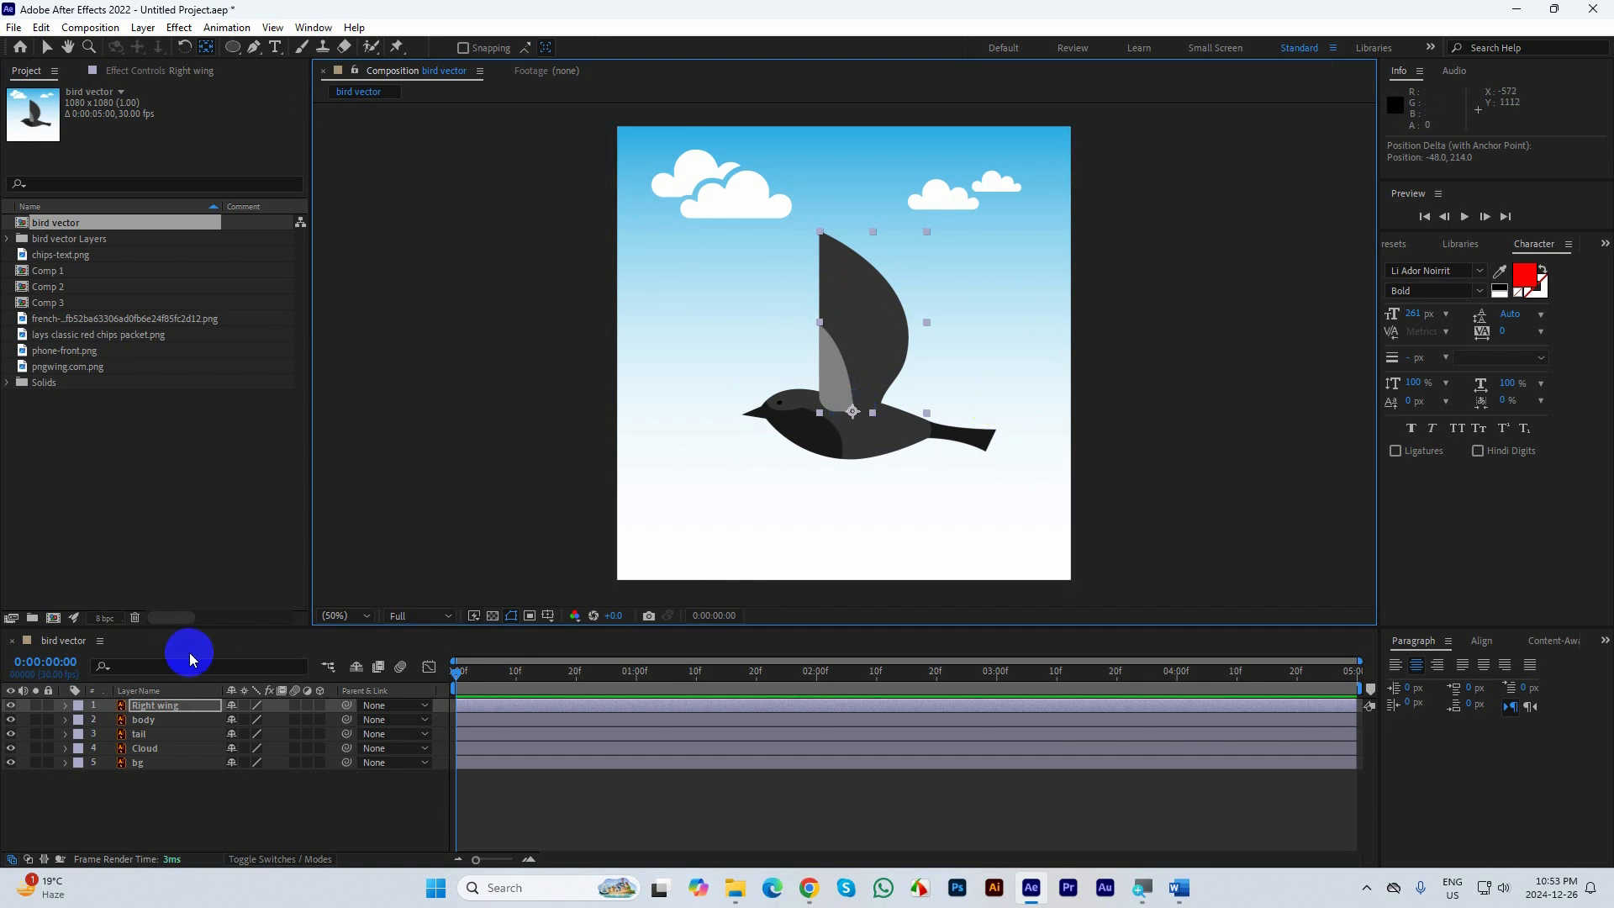
Reveal the Right wing layer's Scale, unlink its proportions, and keyframe it at 100% at 0:00:00:00
key(s)
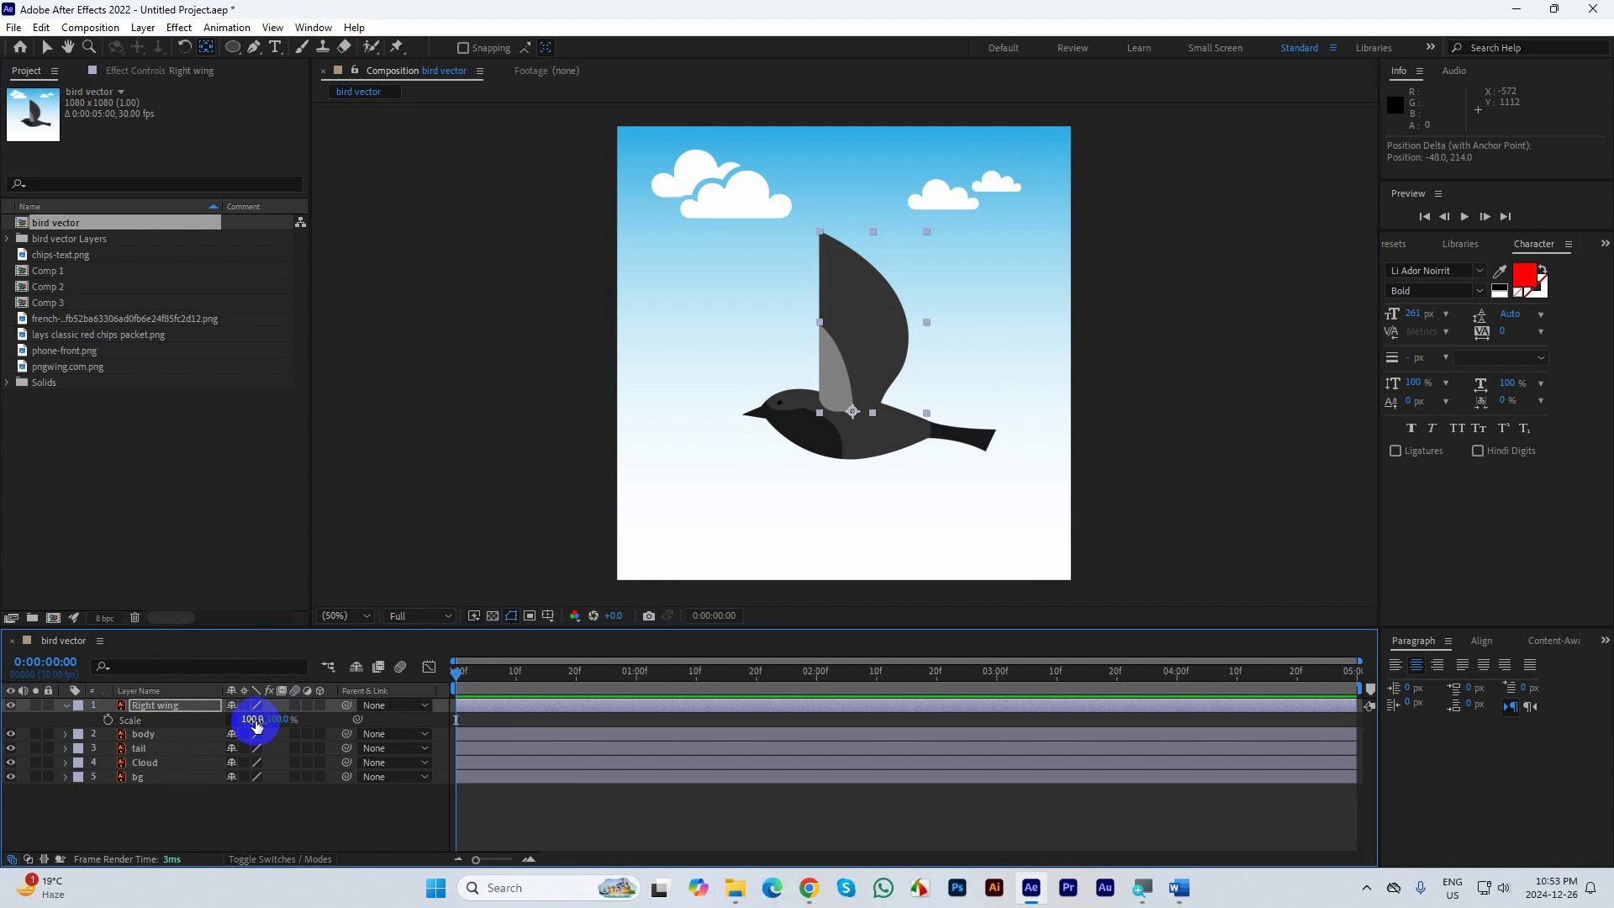
mouse_move(260, 723)
mouse_down()
mouse_move(224, 732)
mouse_move(300, 711)
mouse_move(260, 749)
mouse_move(274, 724)
mouse_move(317, 717)
mouse_move(210, 730)
mouse_move(271, 719)
mouse_move(245, 710)
mouse_move(108, 745)
mouse_move(331, 720)
mouse_move(117, 765)
mouse_move(307, 719)
mouse_move(165, 749)
mouse_move(266, 712)
mouse_up()
key(ctrl+z)
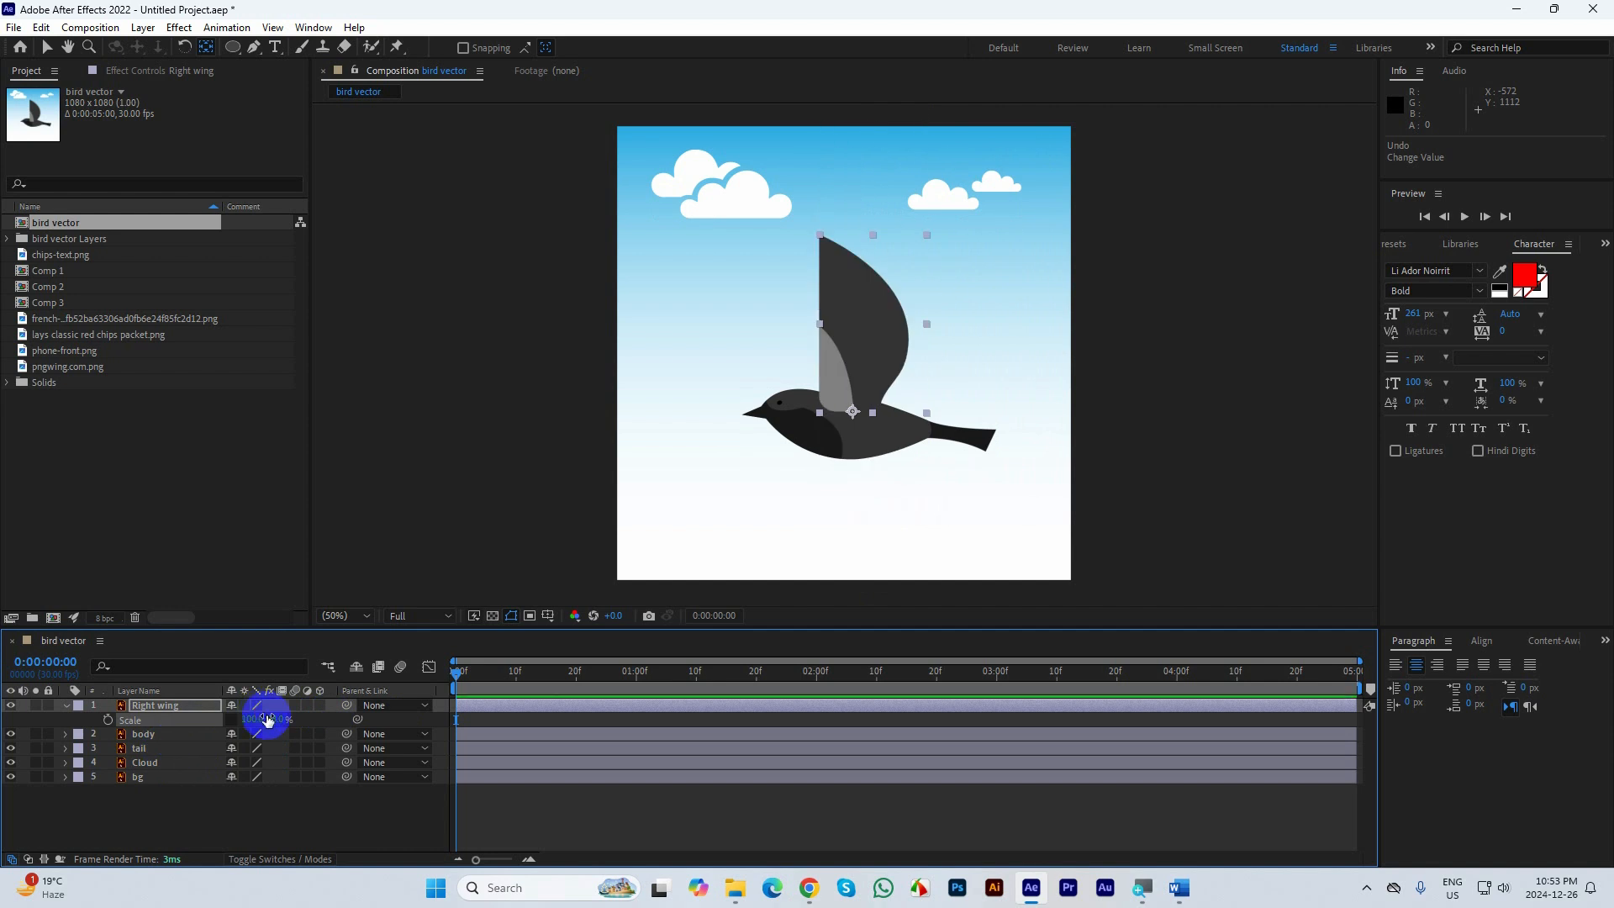
text(100)
key(Return)
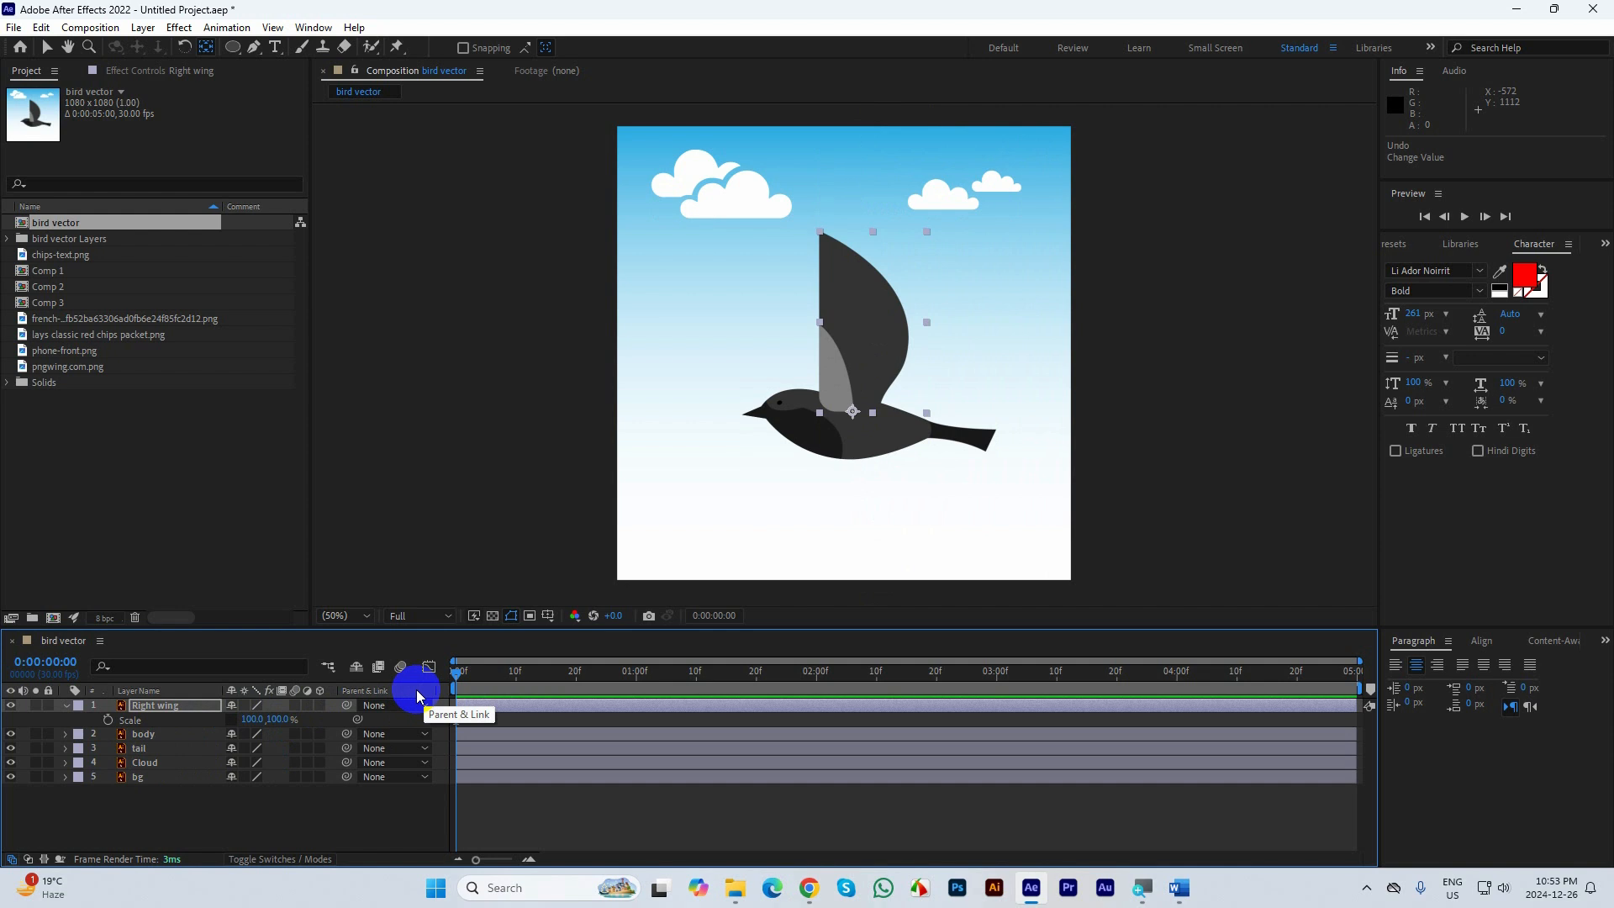
click(108, 719)
click(474, 763)
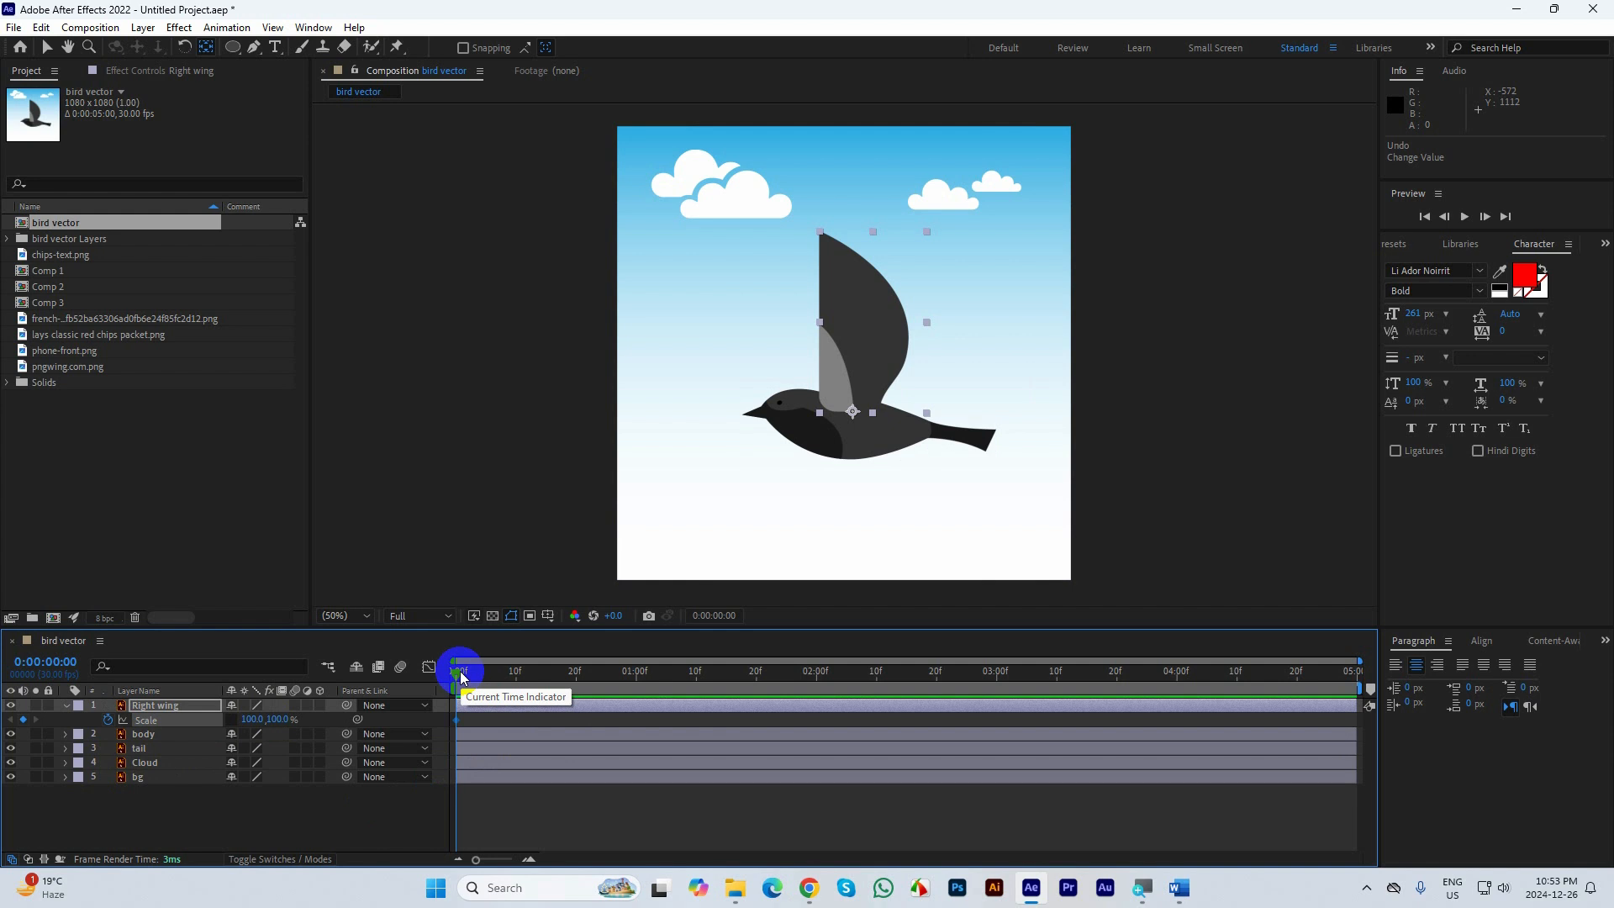
Set the Right wing's vertical scale to -100% at 0:00:00:20 and preview the downstroke from the beginning
key(shift+Page_Down)
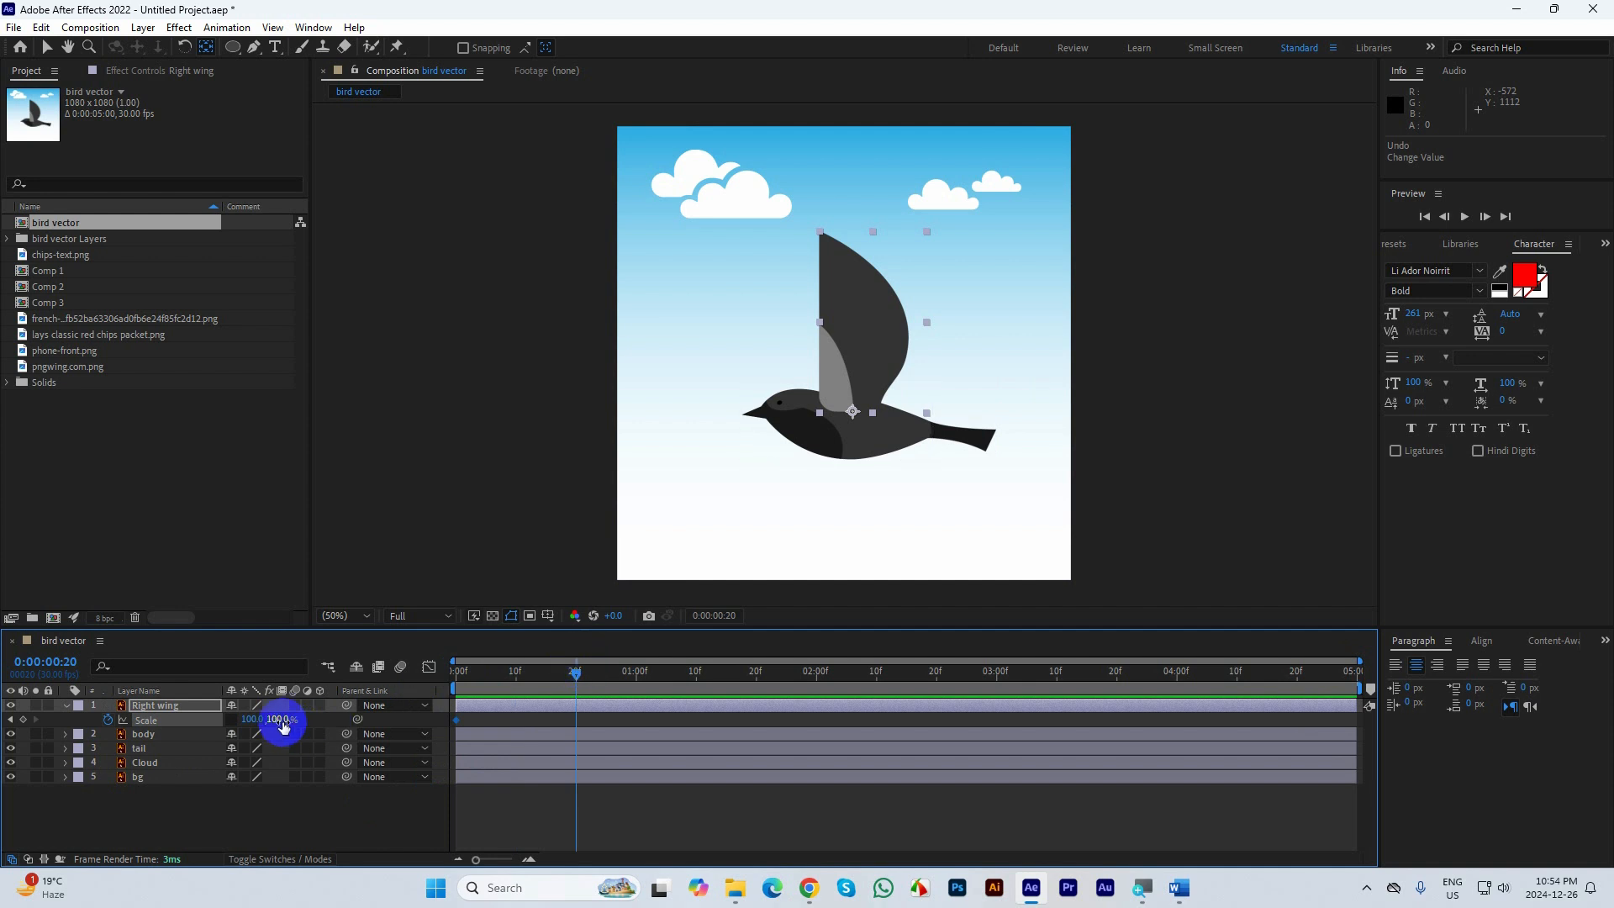
drag(282, 720, 188, 759)
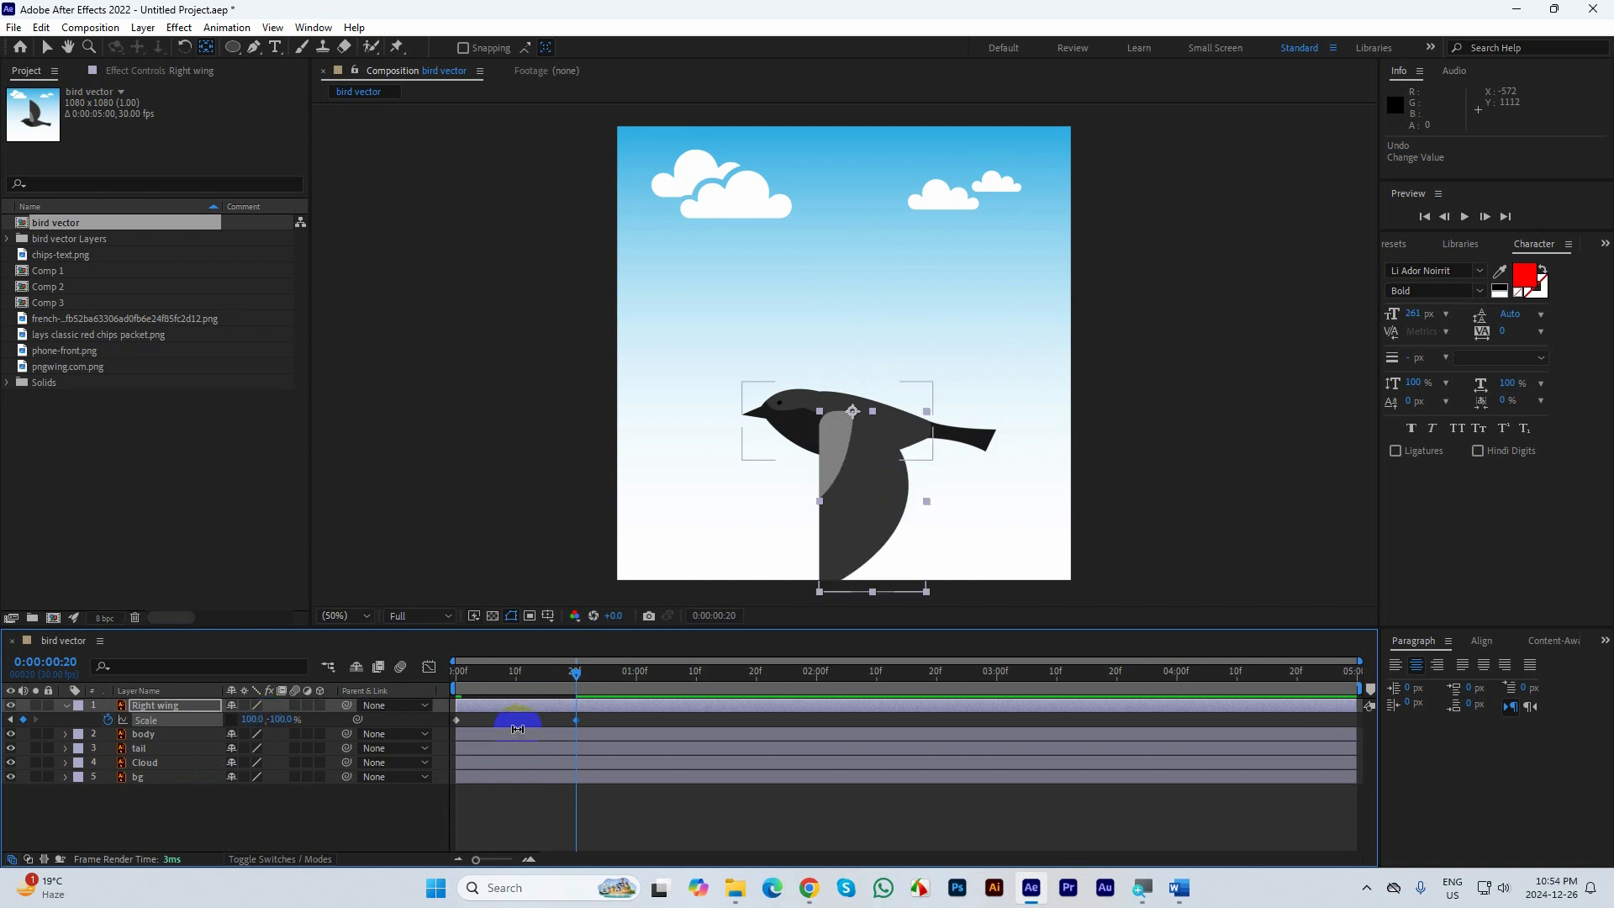
drag(577, 672, 300, 677)
click(718, 724)
key(space)
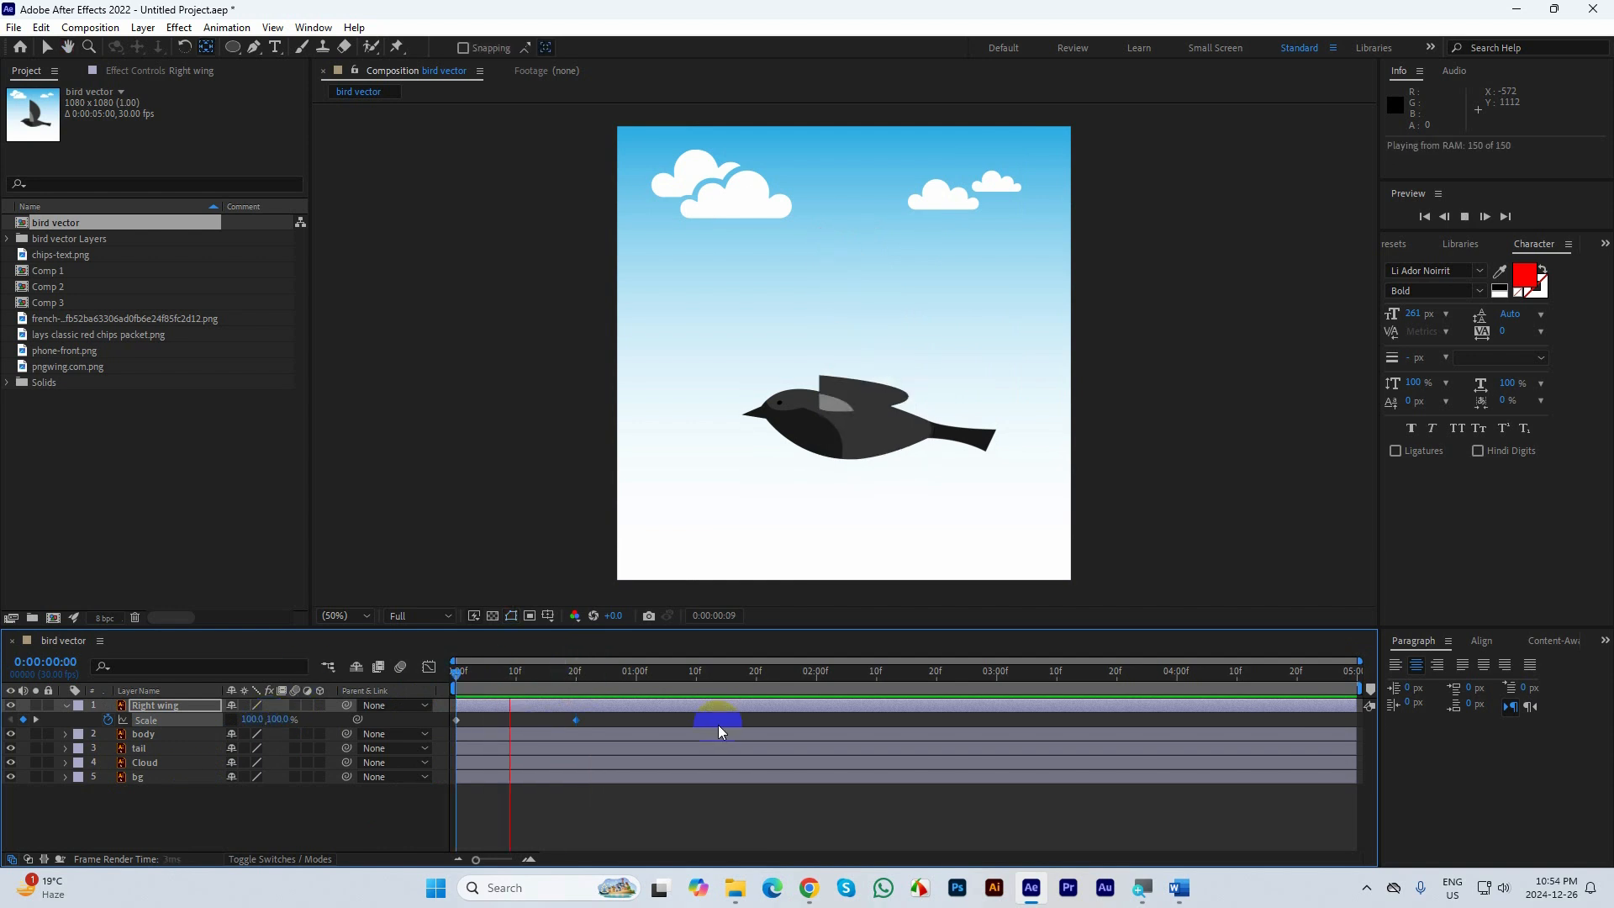
Set the Right wing's vertical scale back to 100% at 0:00:01:10
drag(737, 672, 703, 687)
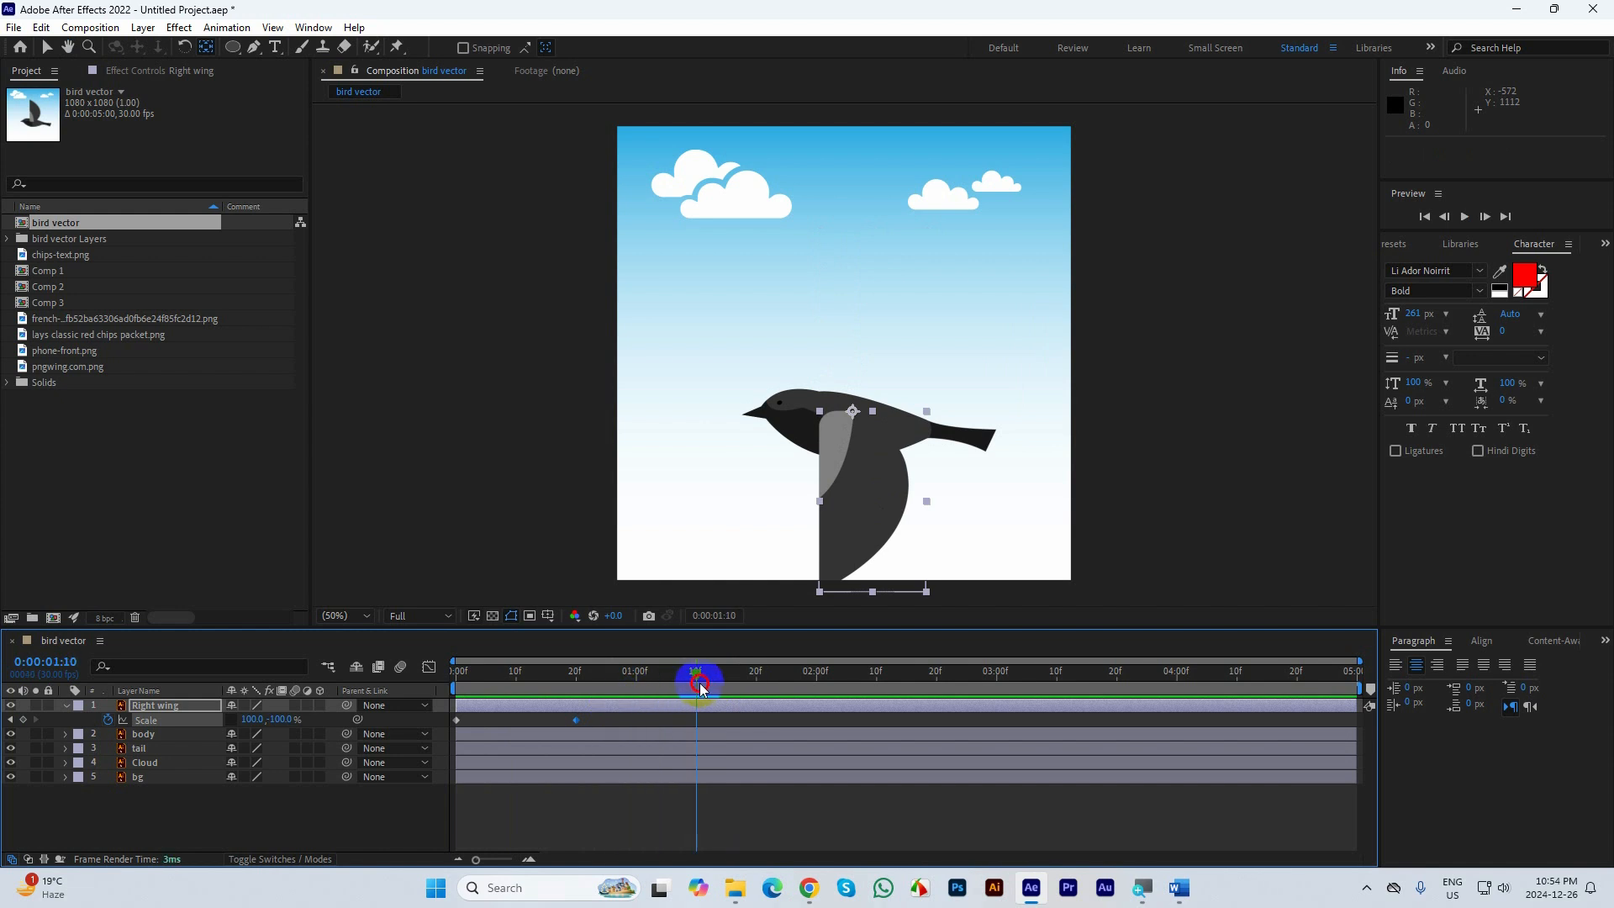
click(279, 721)
text(1)
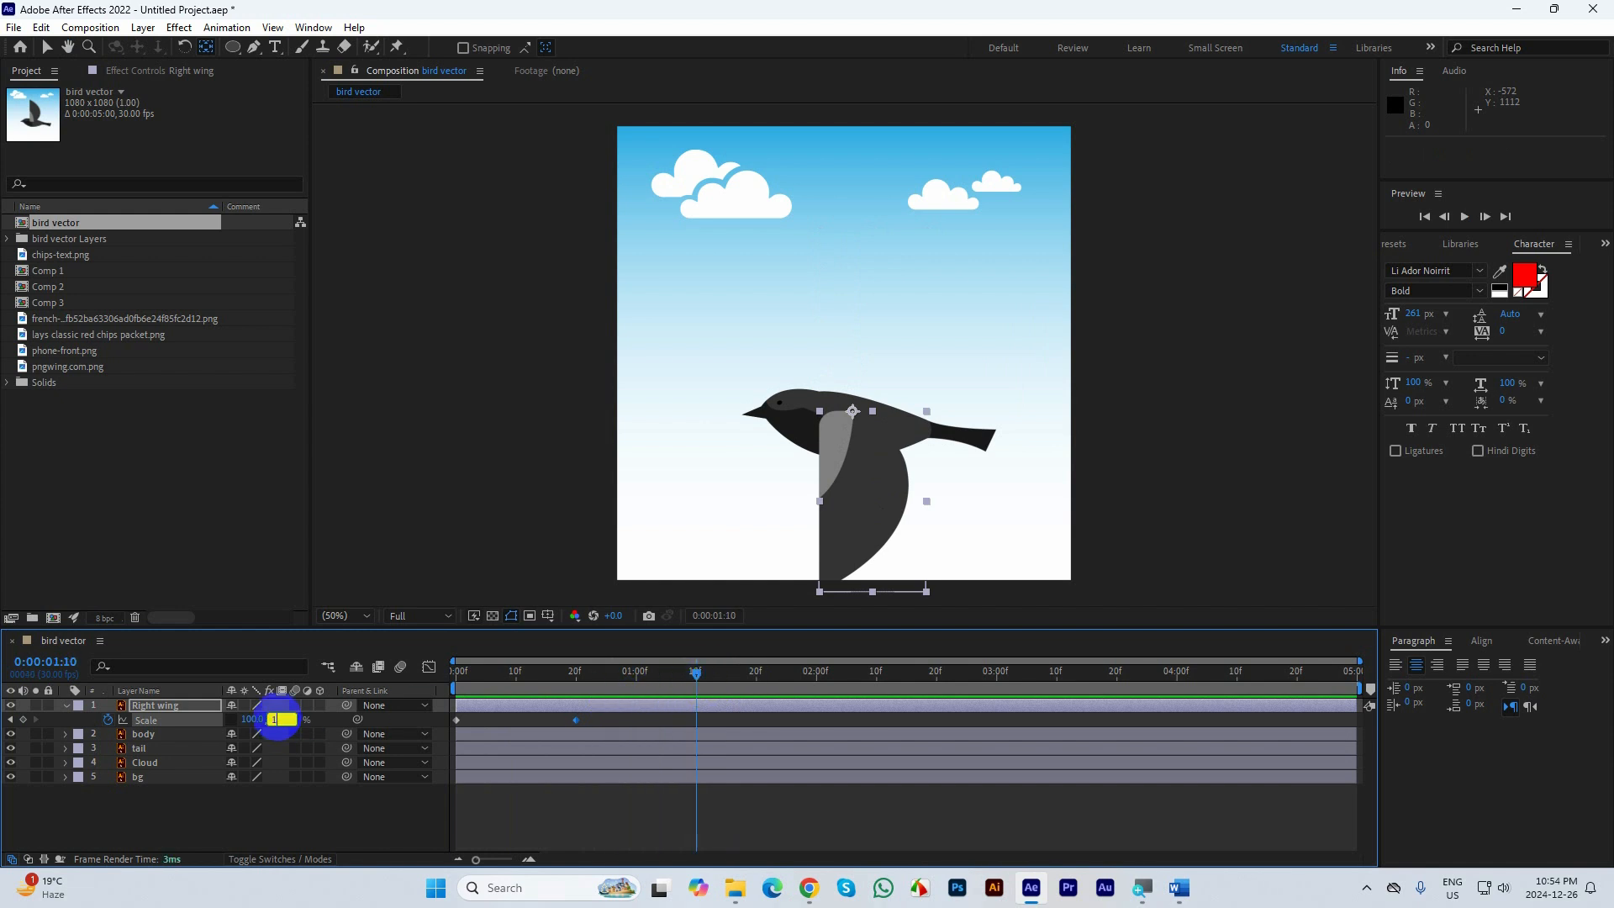
text(00)
key(Return)
Preview the wing flap from the beginning, scrub to 0:00:03:02 and return to 0:00:00:00
drag(702, 670, 581, 698)
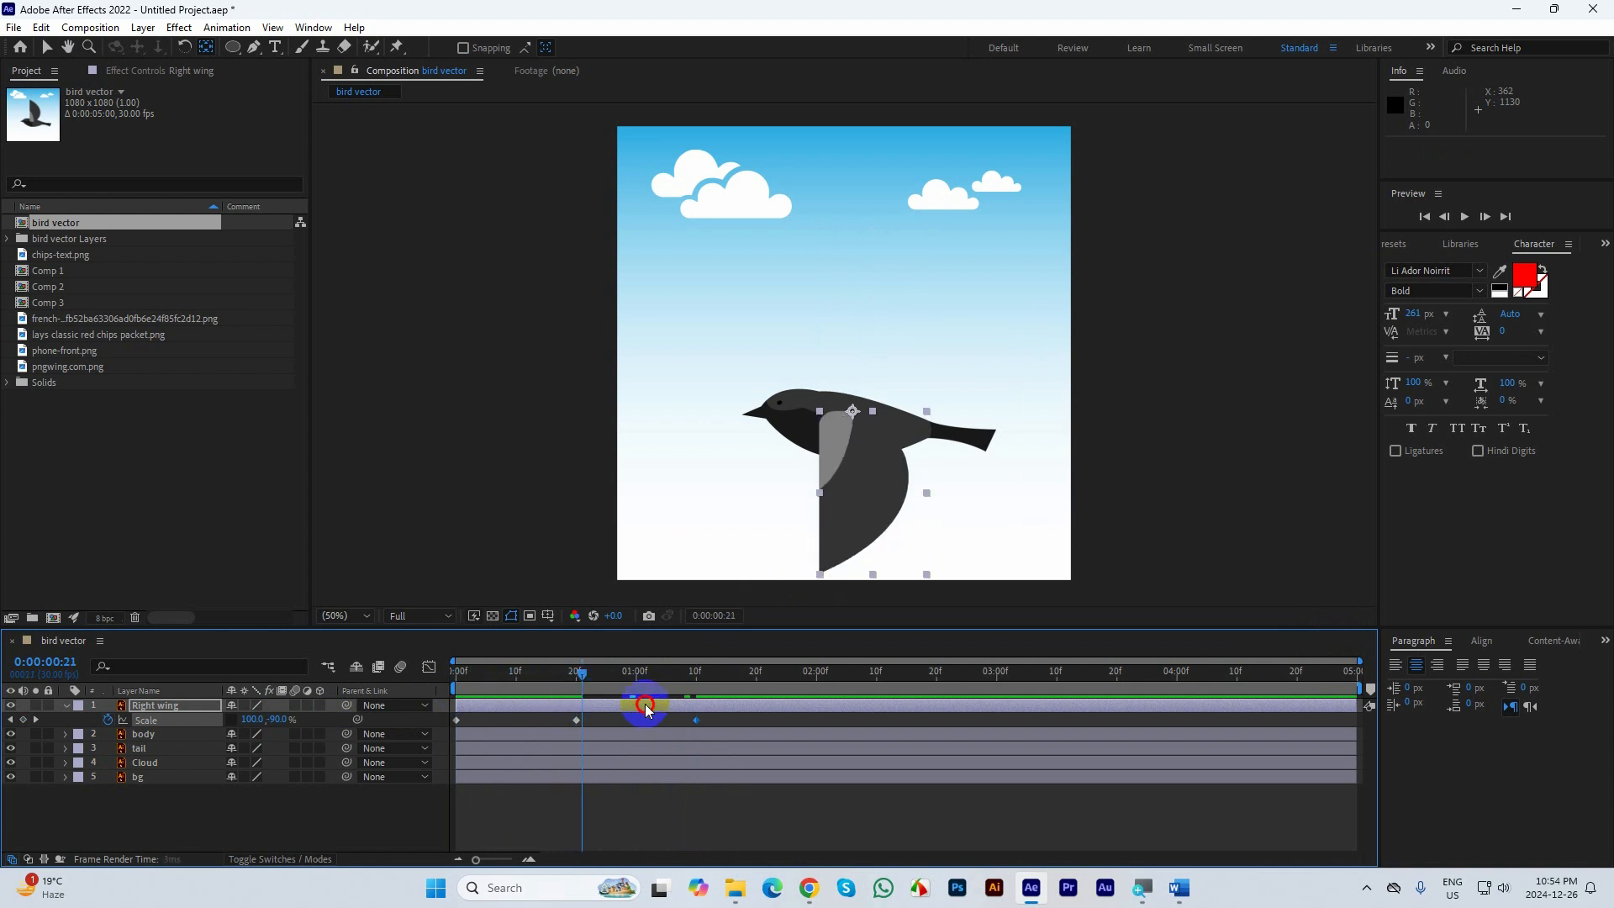
key(Home)
click(378, 706)
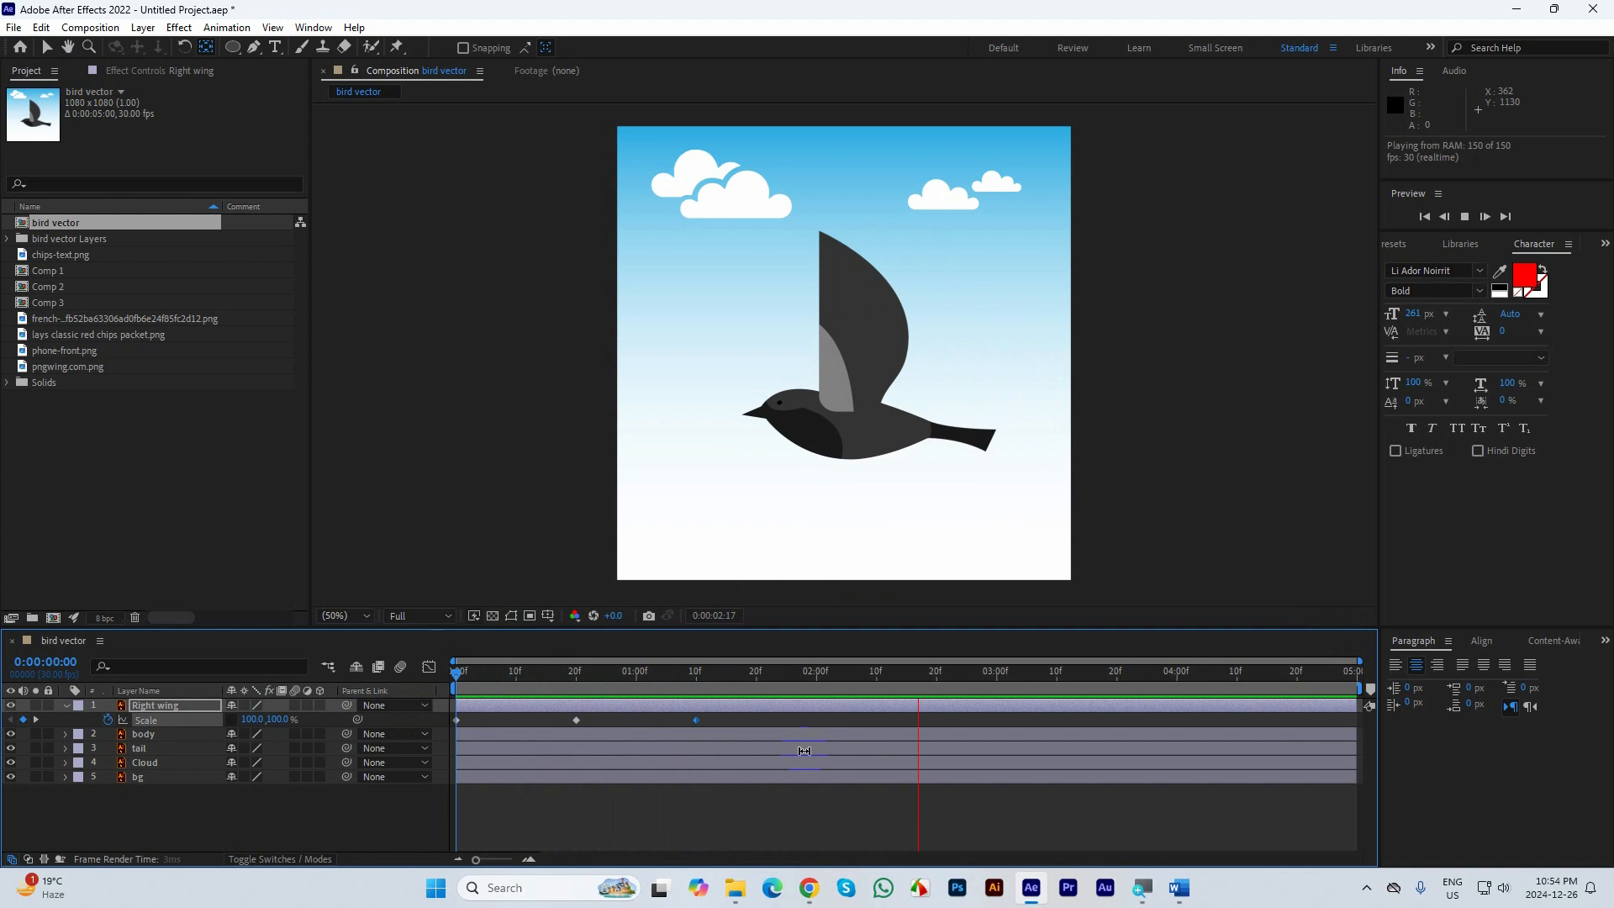
key(space)
drag(886, 679, 1005, 670)
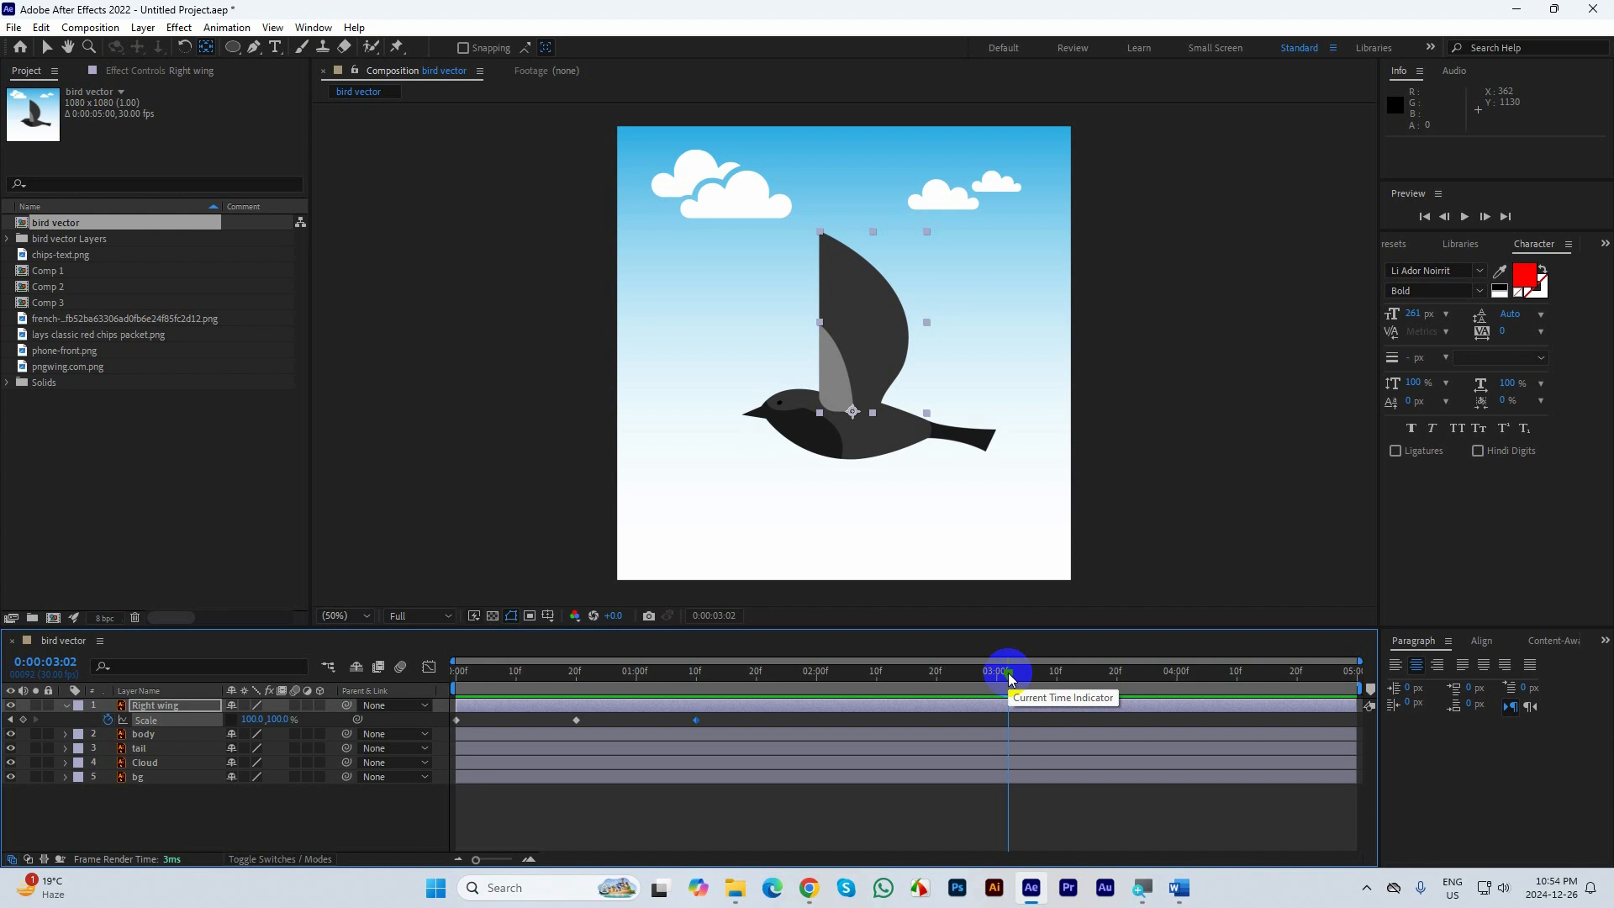
drag(1009, 679, 448, 713)
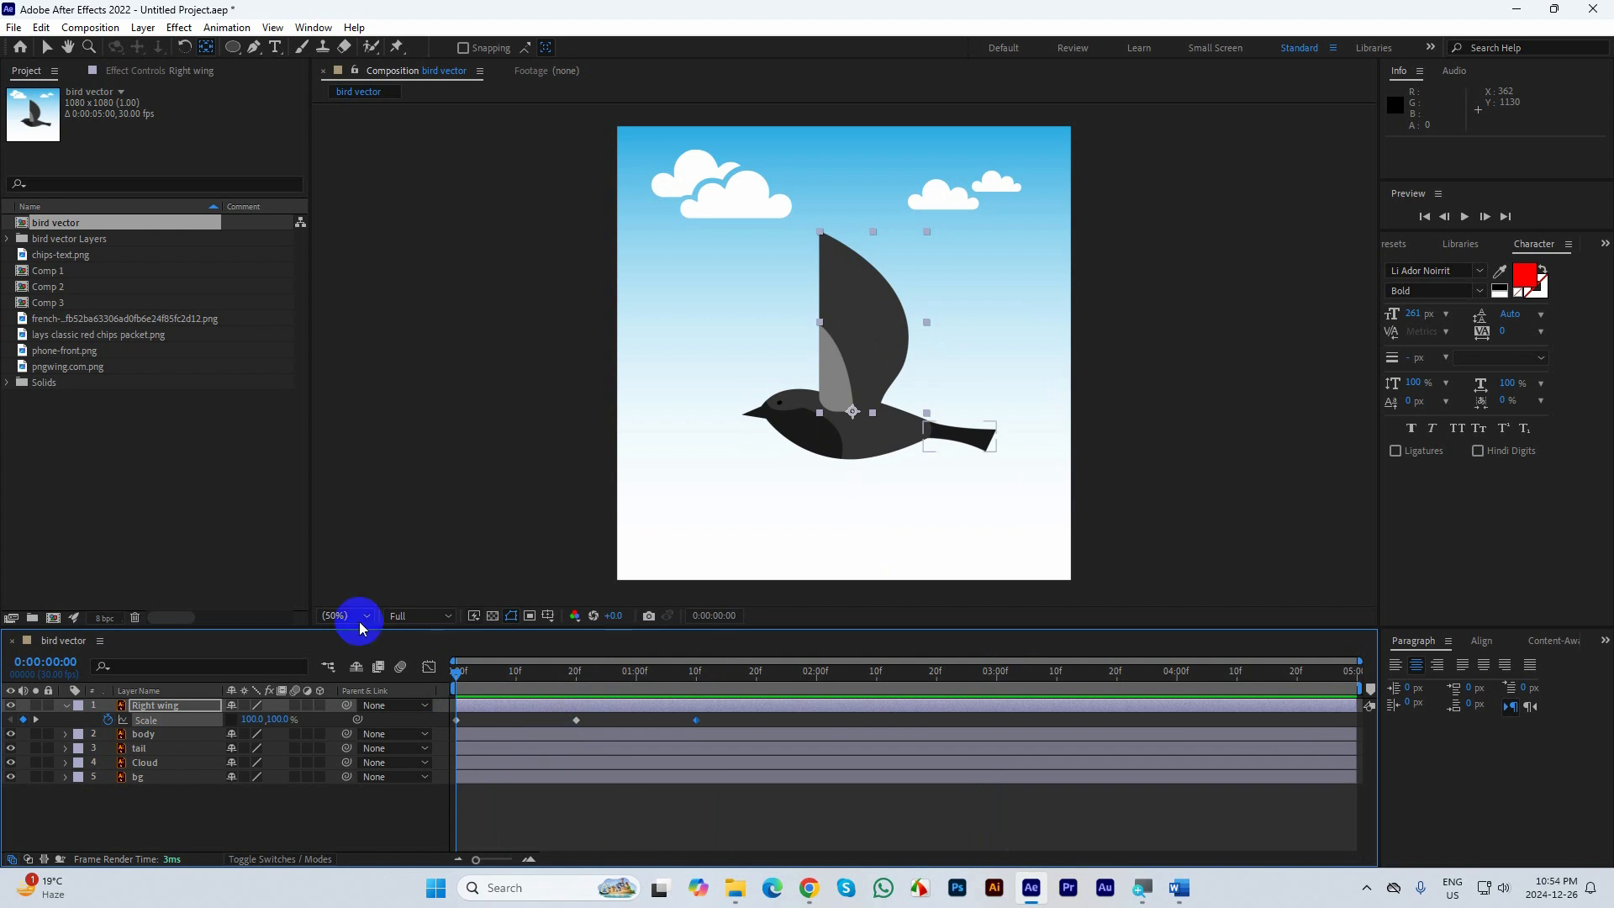
Apply Easy Ease to all three Scale keyframes of the Right wing and preview the flap from the beginning
click(47, 48)
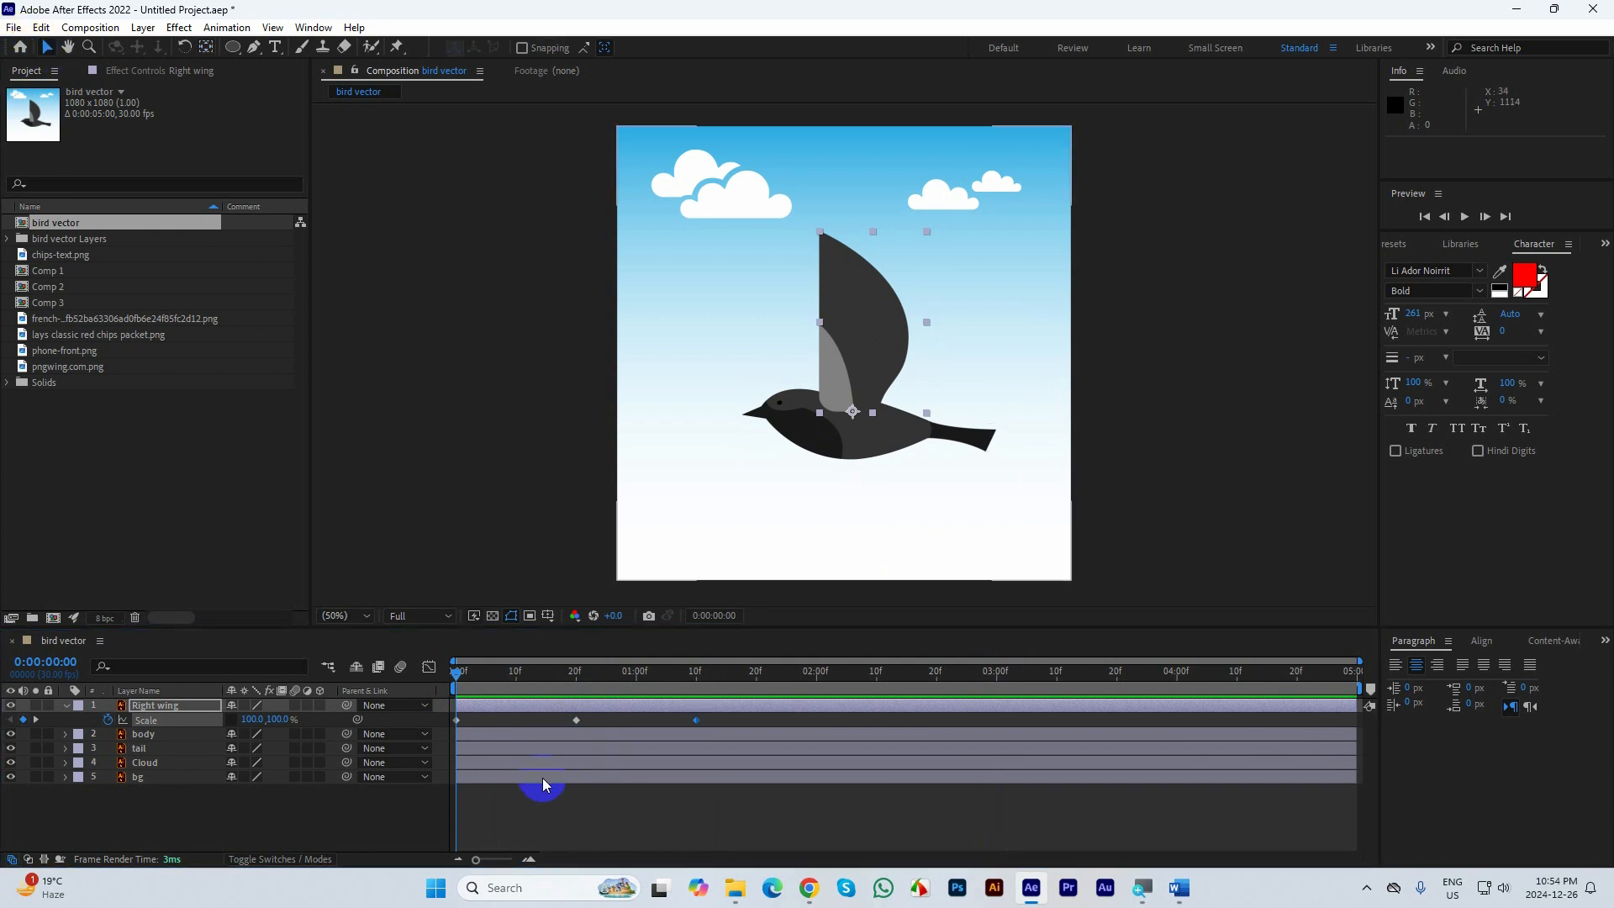
drag(462, 677, 414, 720)
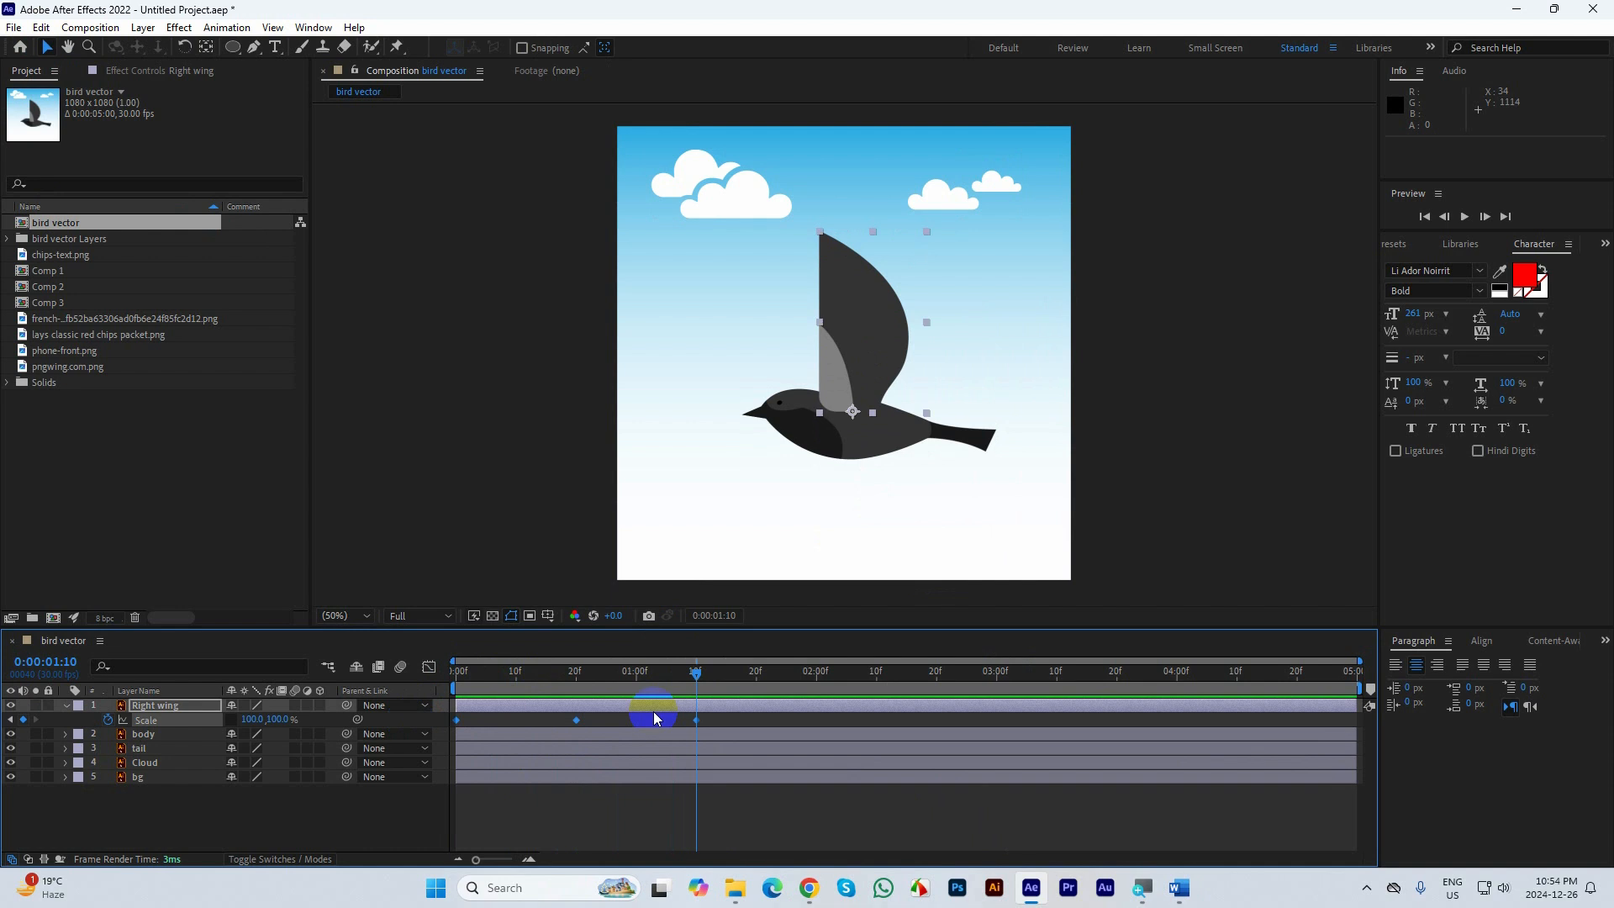
key(F9)
drag(691, 677, 358, 668)
key(space)
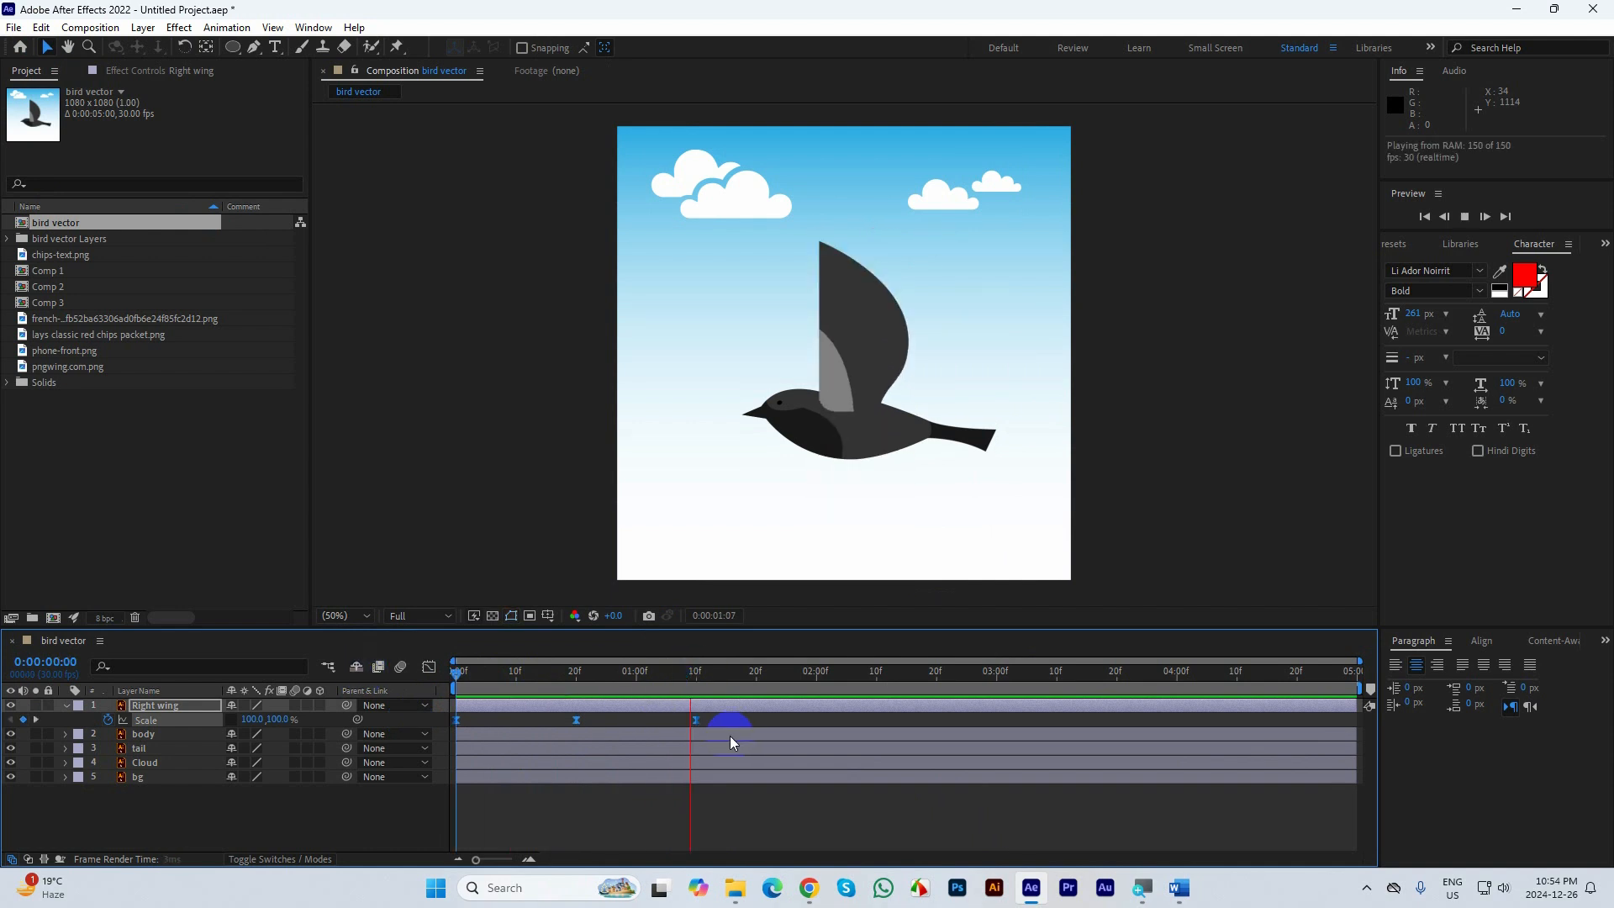
key(space)
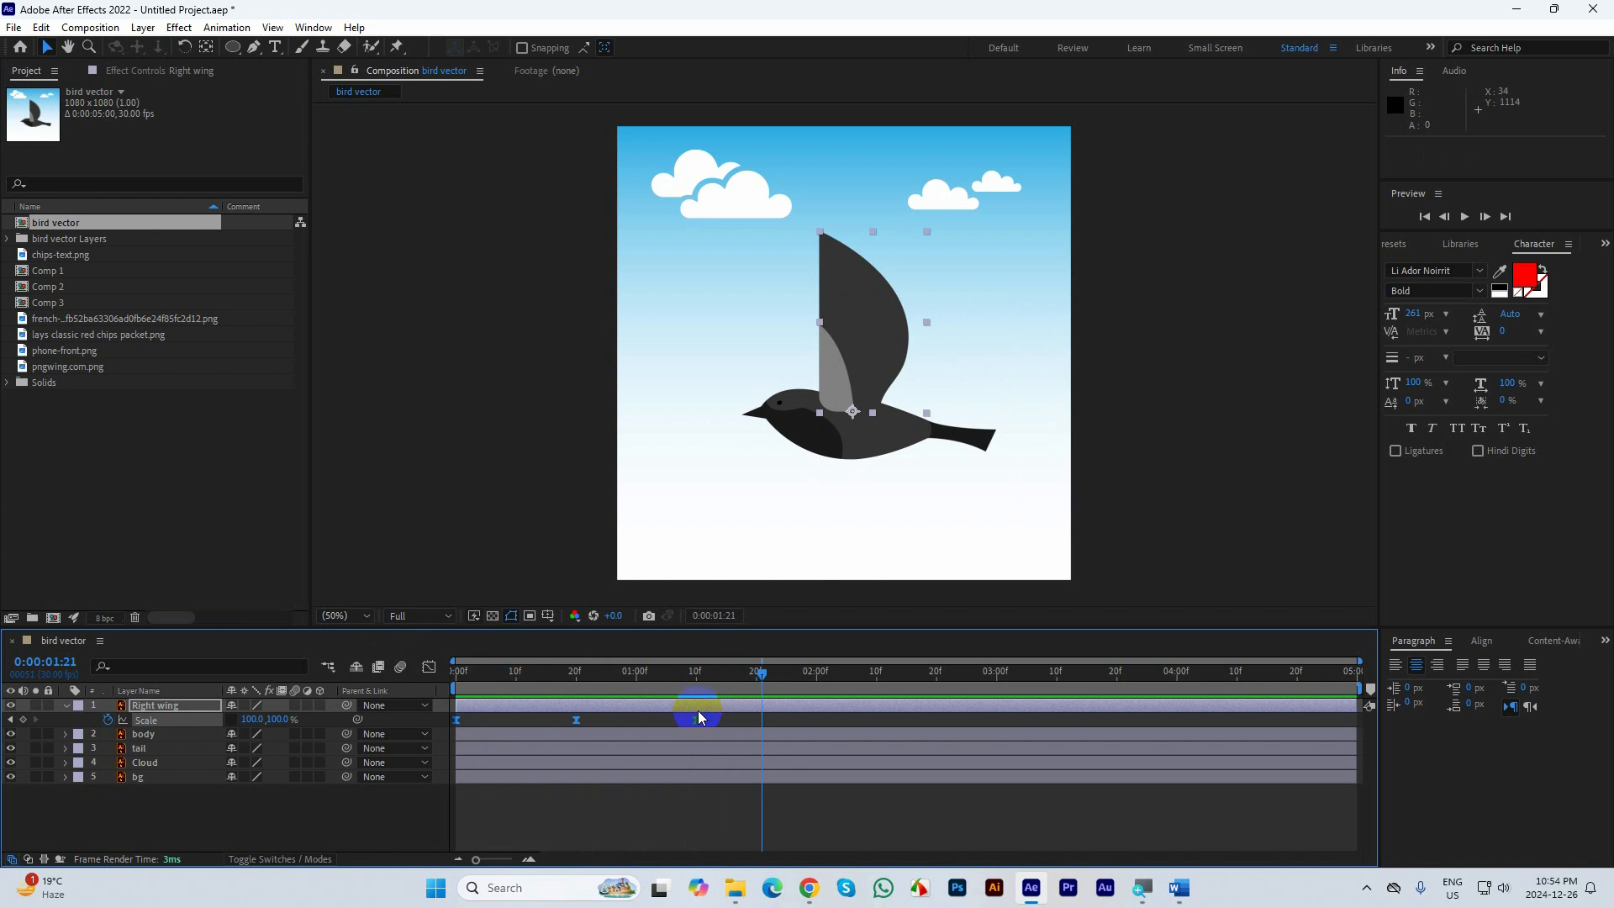
drag(723, 719, 439, 730)
drag(702, 719, 623, 727)
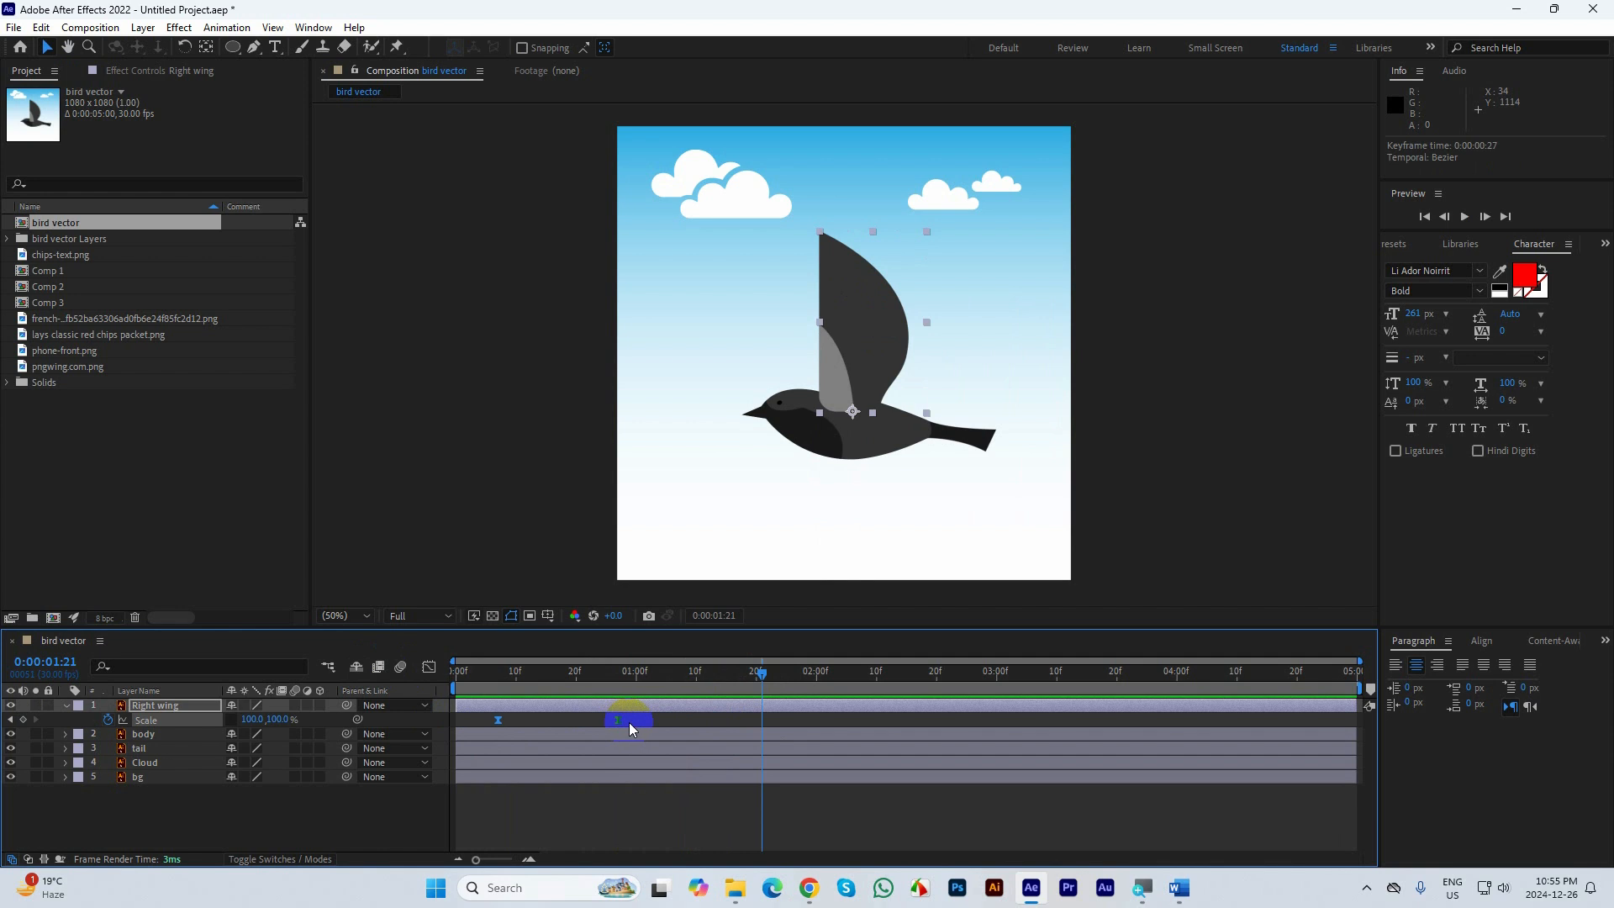
key(ctrl+z)
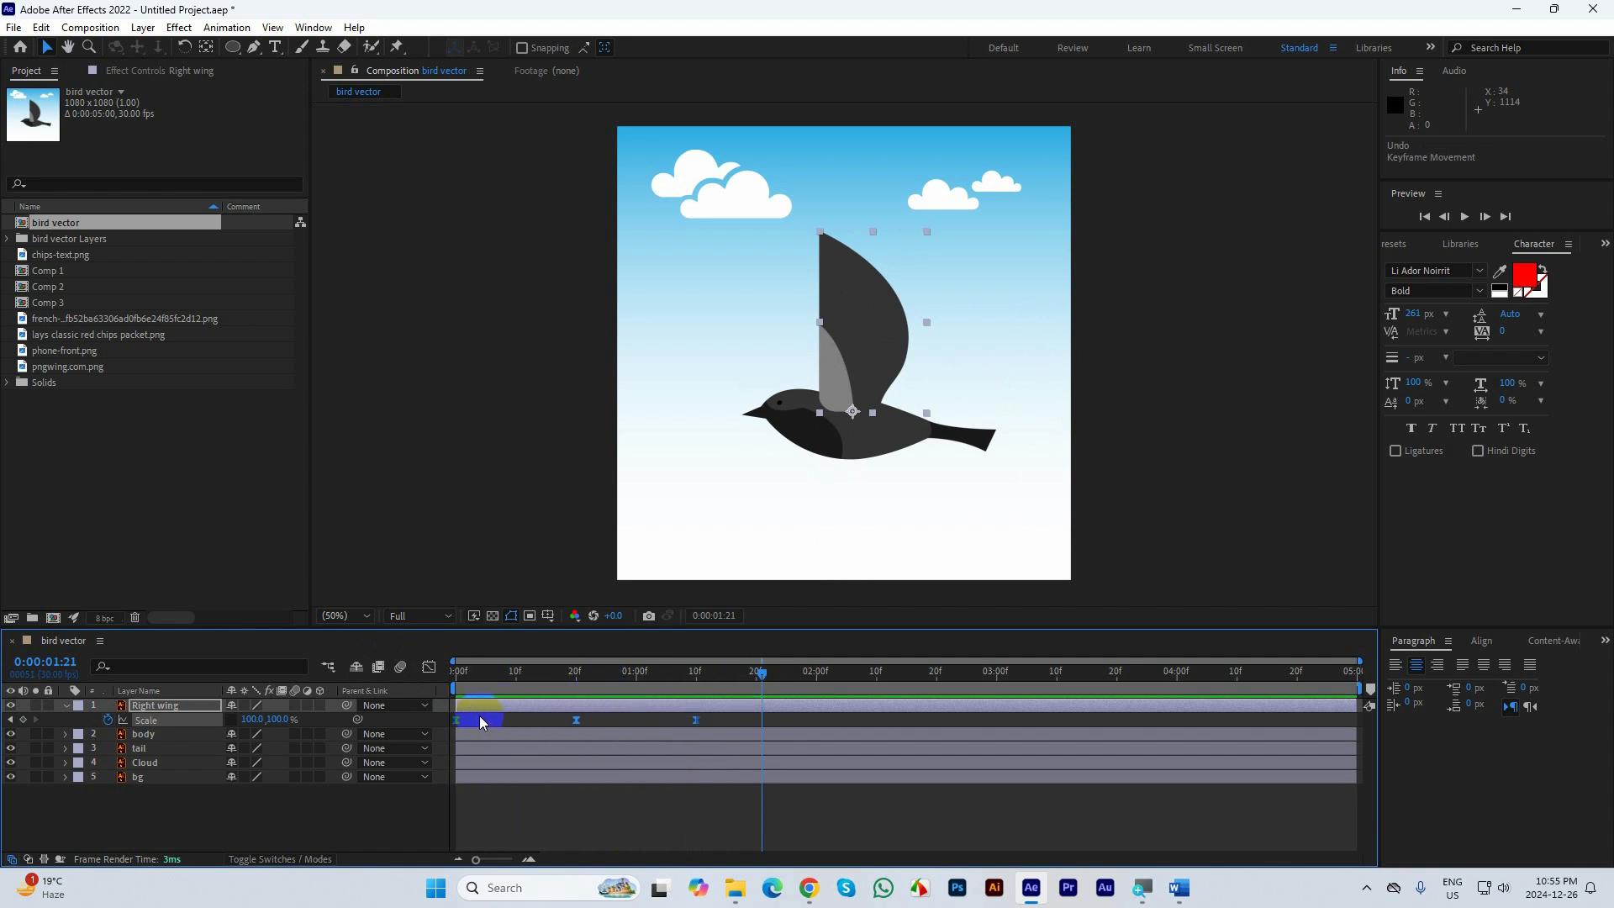
Compress the three Scale keyframes proportionally so the last falls at 0:00:00:20, and preview the faster flap from the start
drag(553, 722, 642, 737)
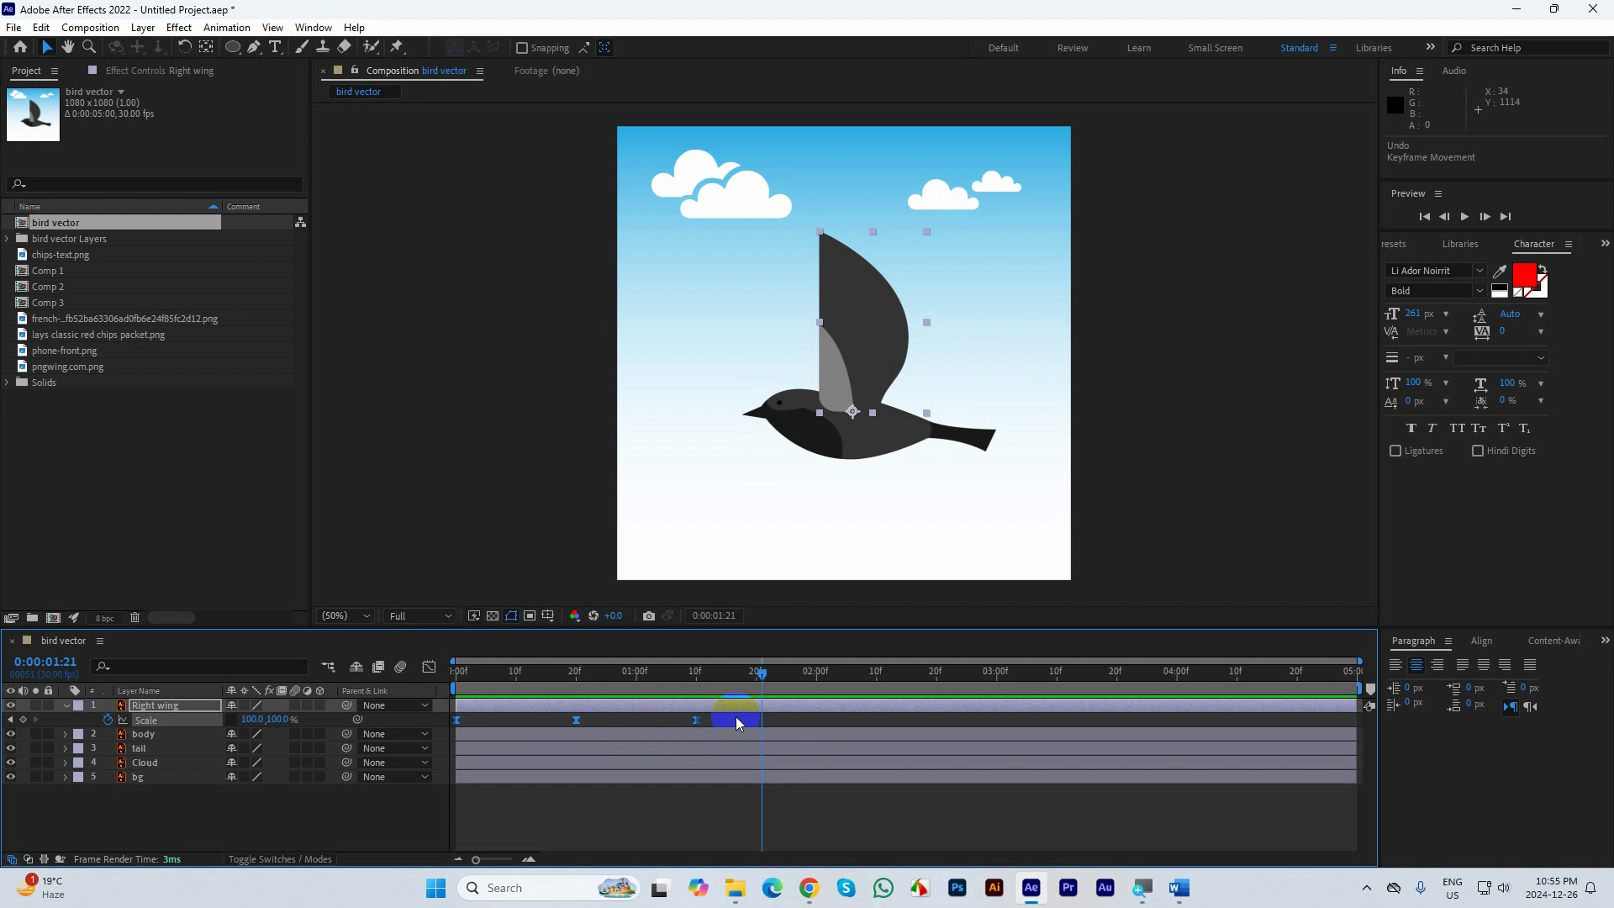
drag(735, 716, 577, 728)
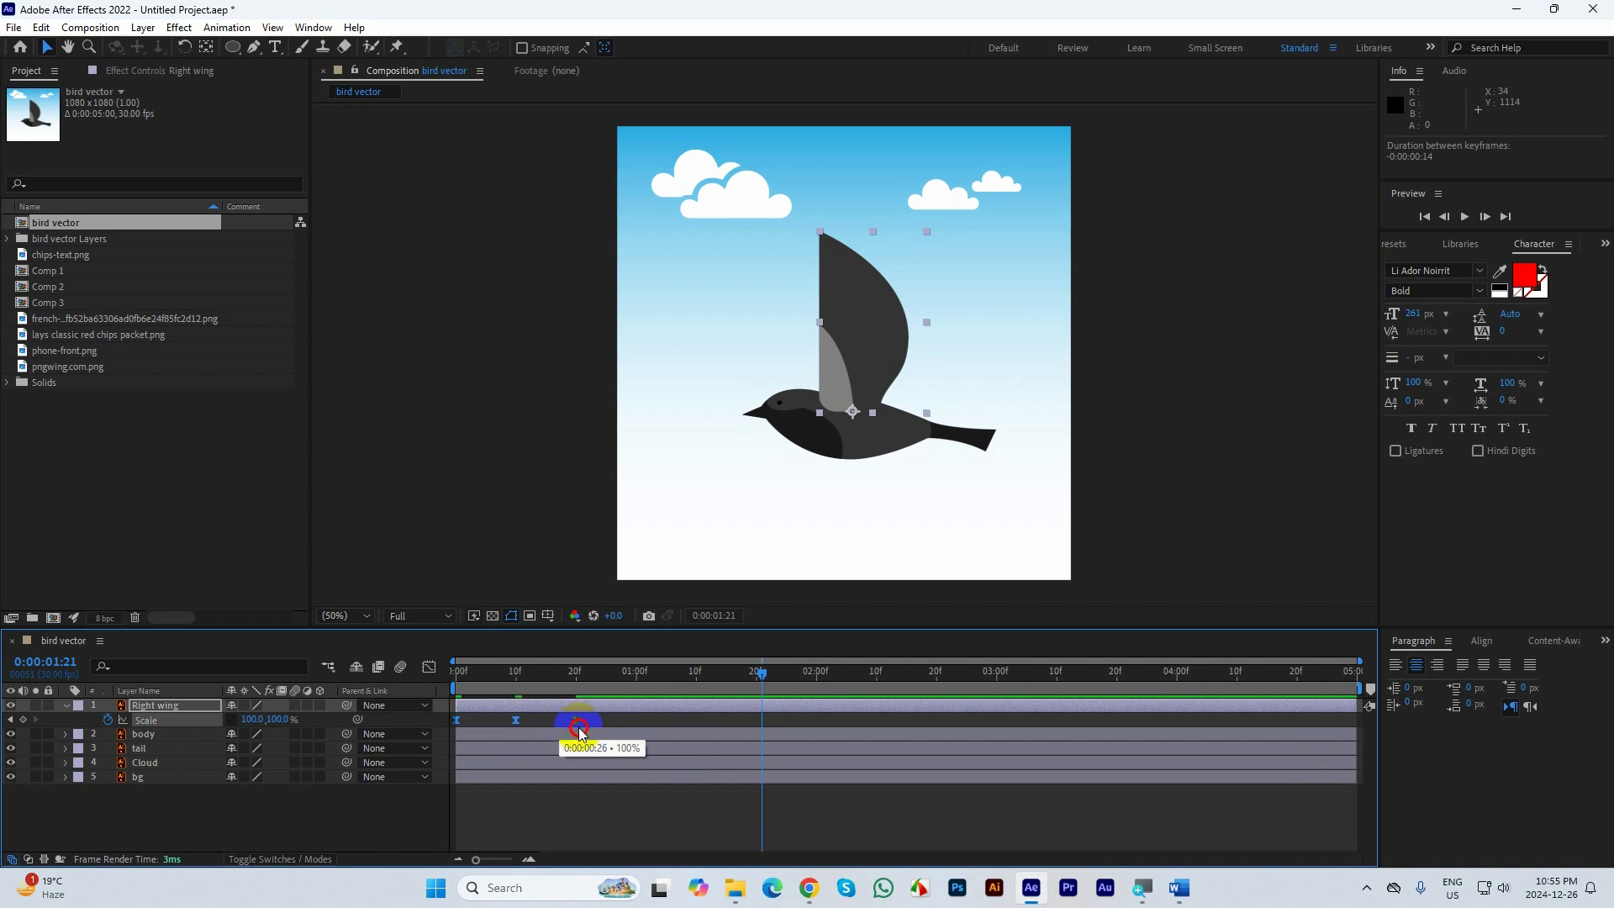
drag(761, 673, 498, 673)
key(space)
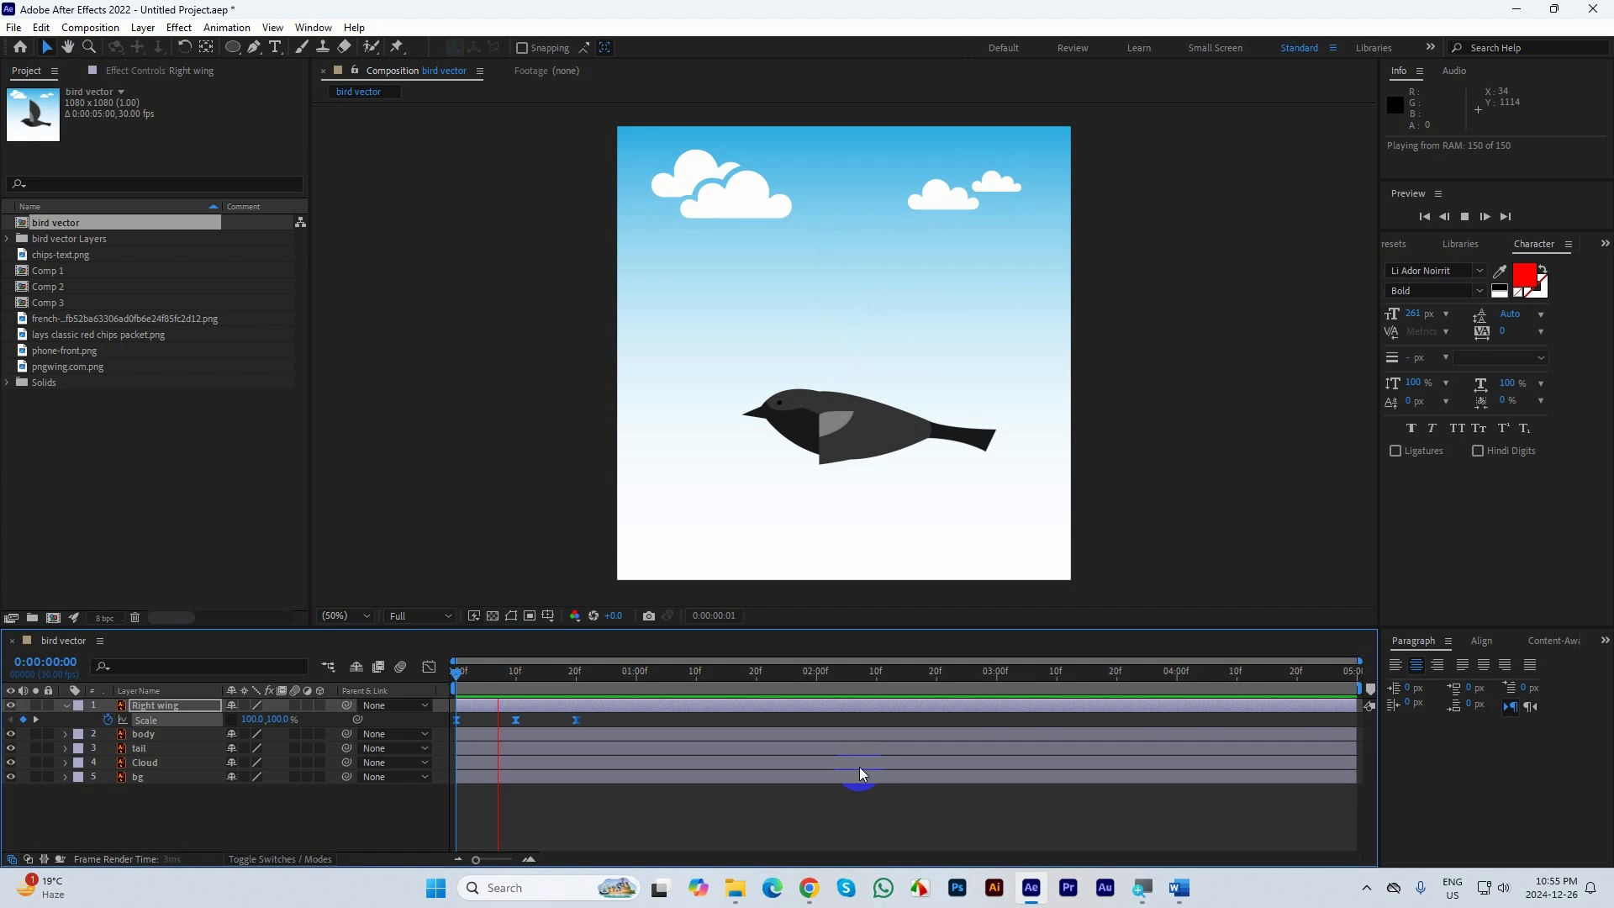
key(space)
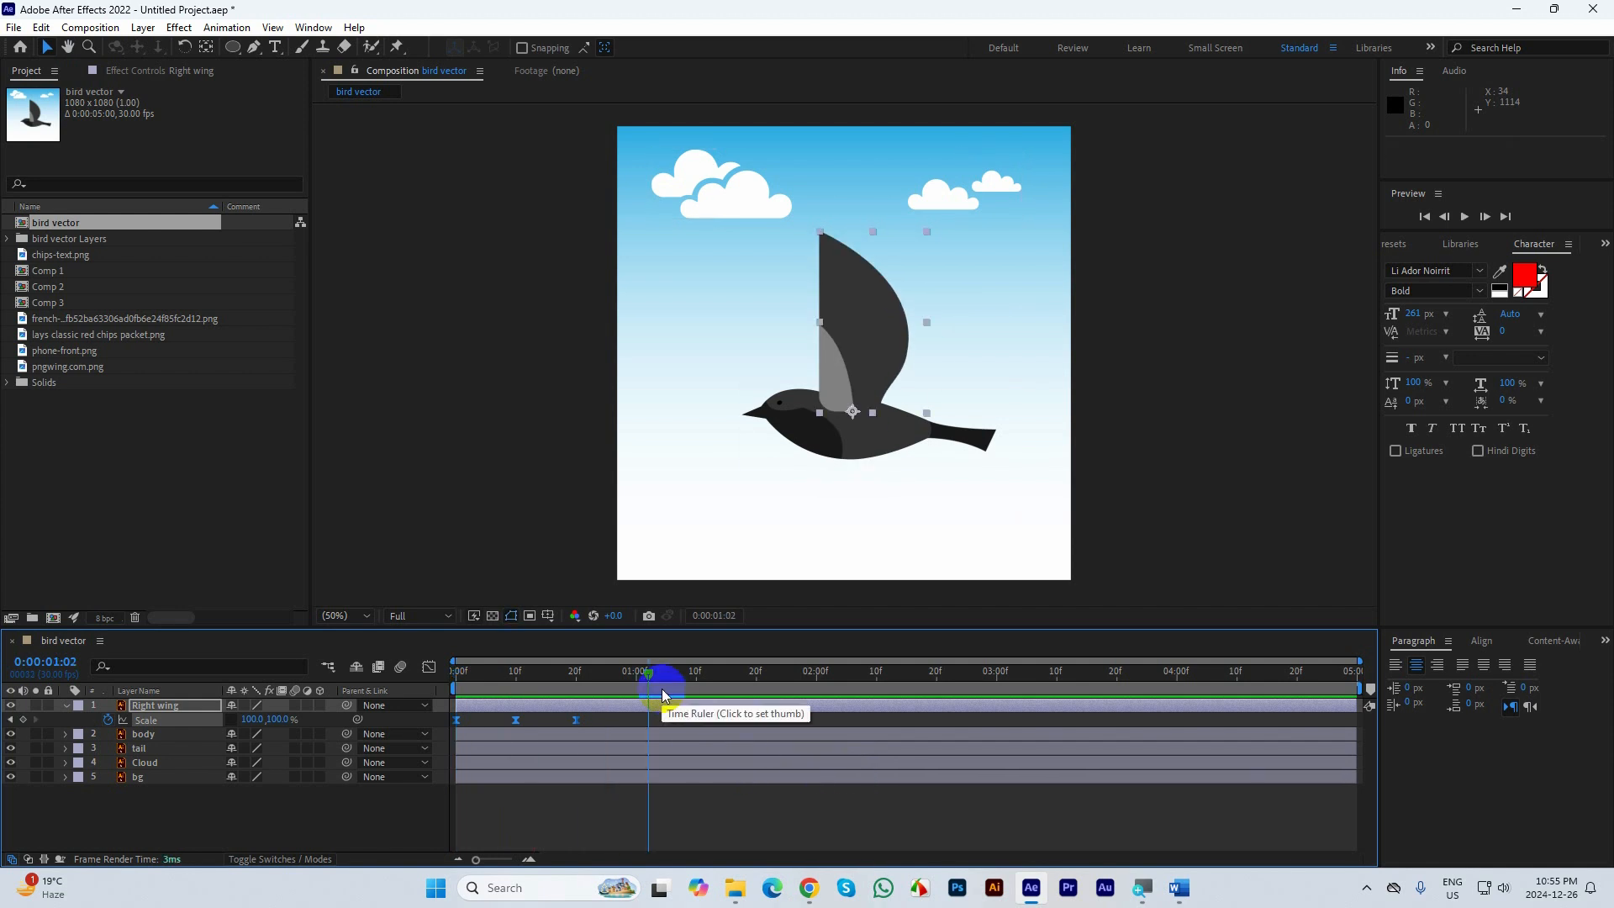
Try copying the Right wing's three Scale keyframes and pasting them at 0:00:01:00, and undo the paste
drag(662, 694, 385, 660)
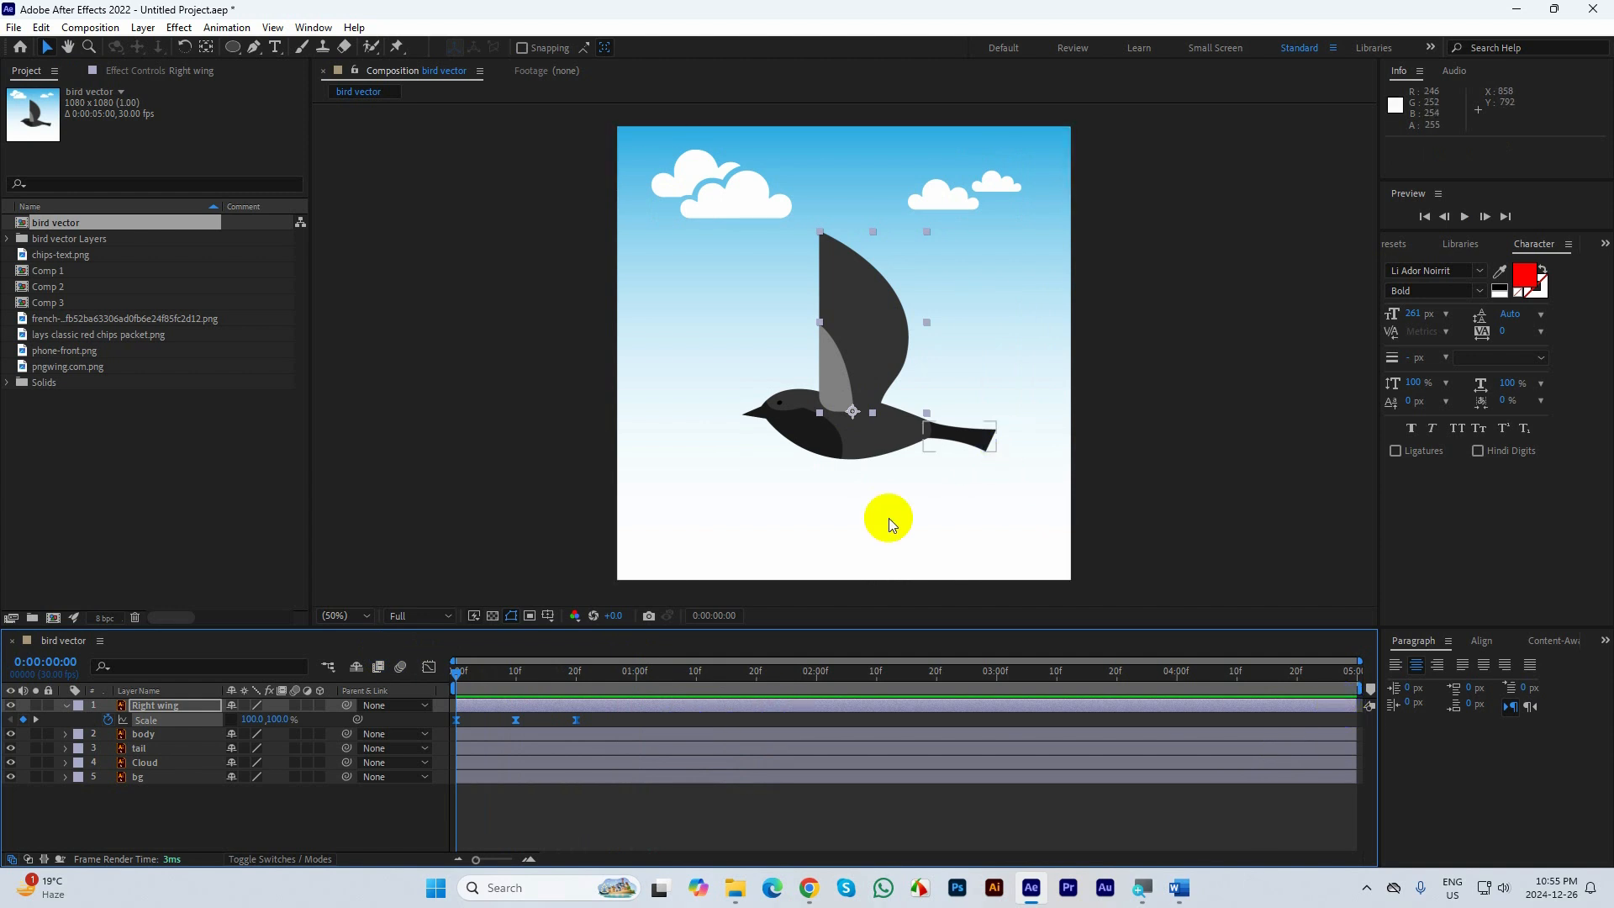
click(642, 679)
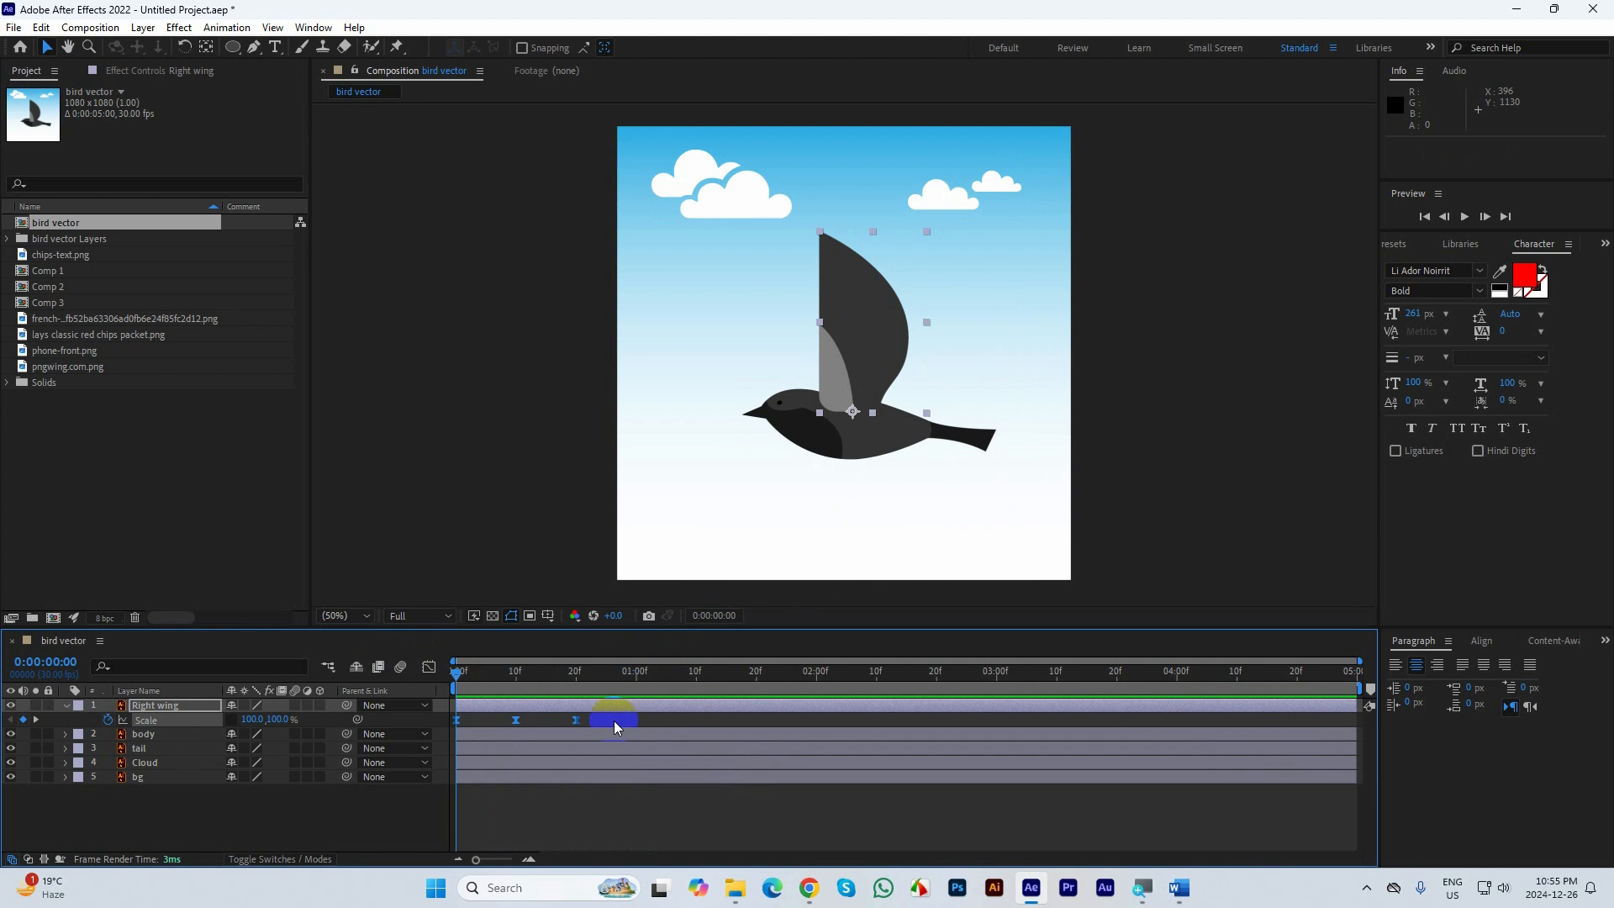
drag(614, 723, 417, 731)
key(ctrl+c)
drag(522, 667, 637, 701)
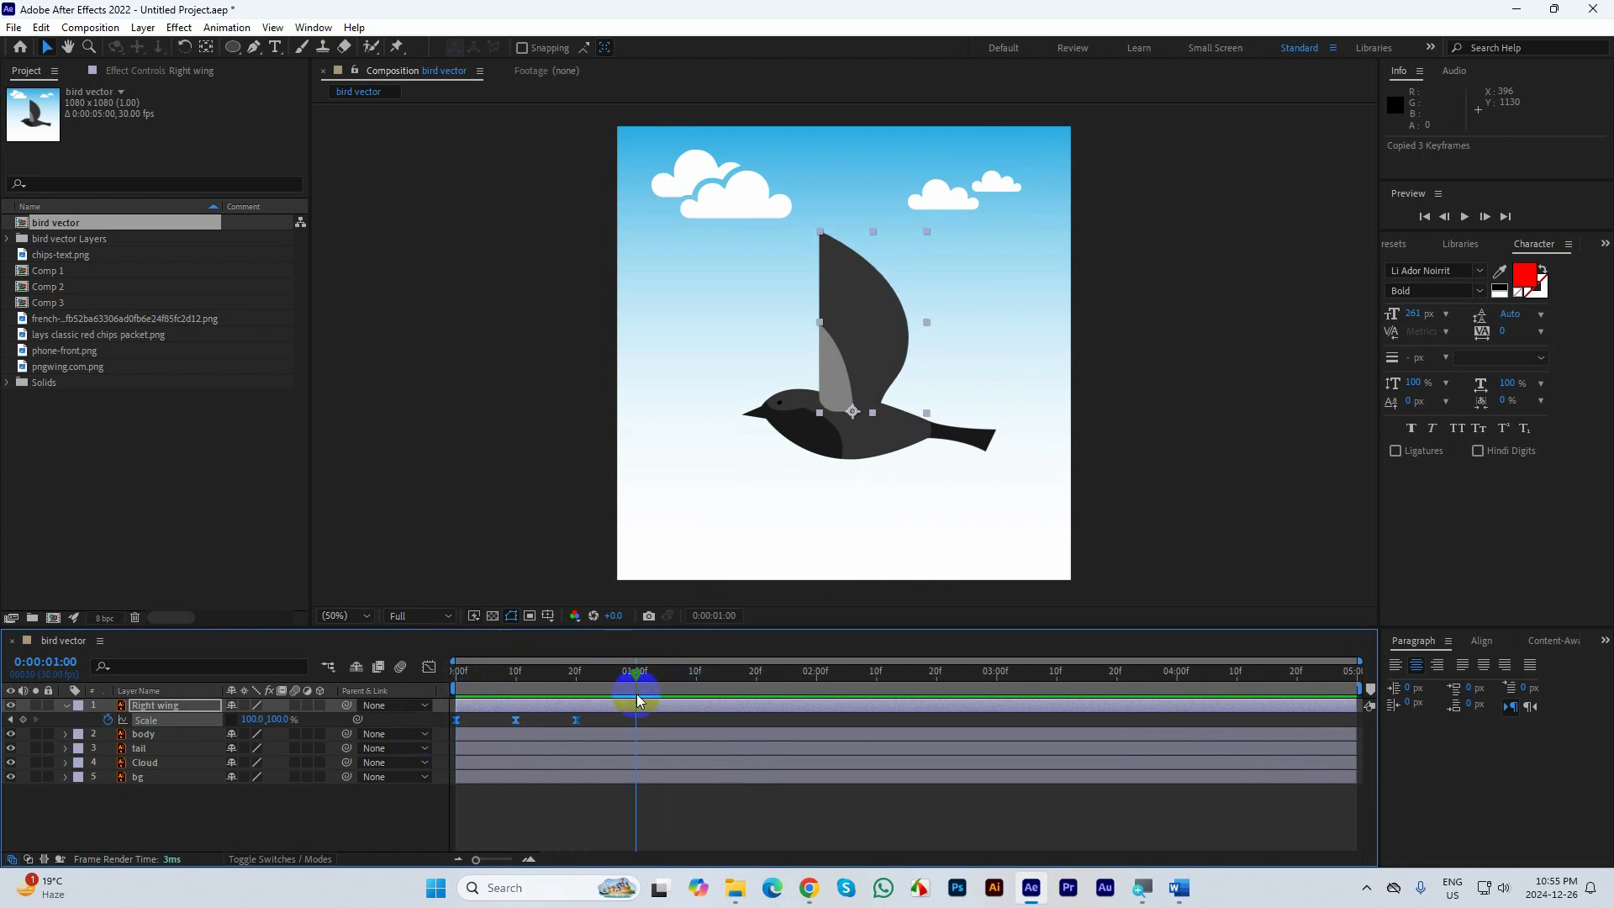
key(ctrl+v)
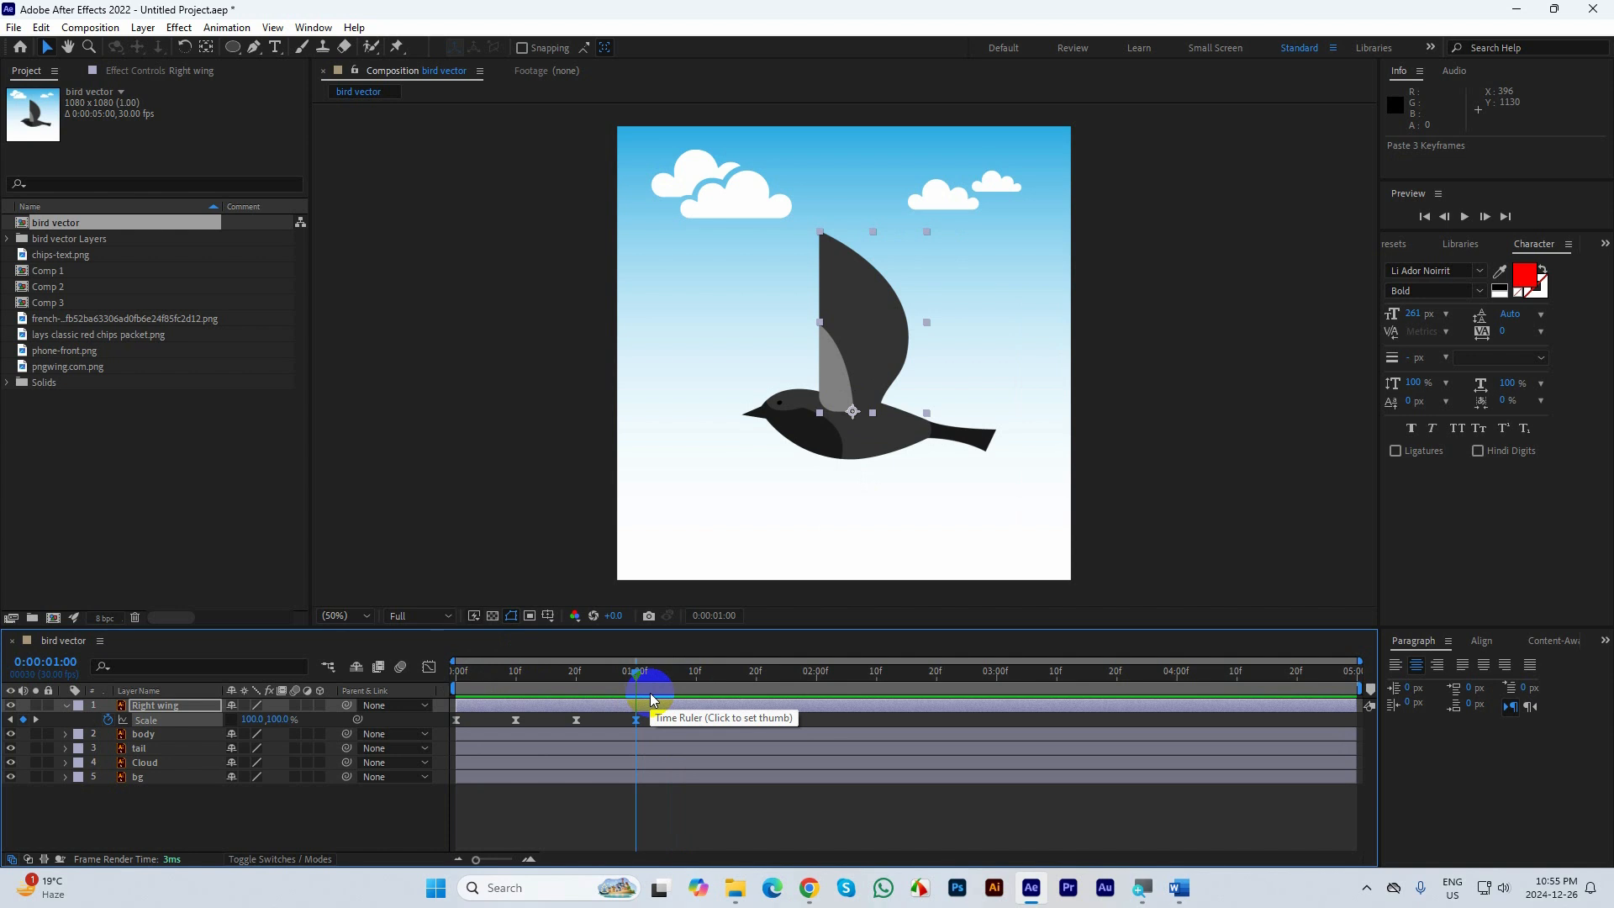
key(ctrl+z)
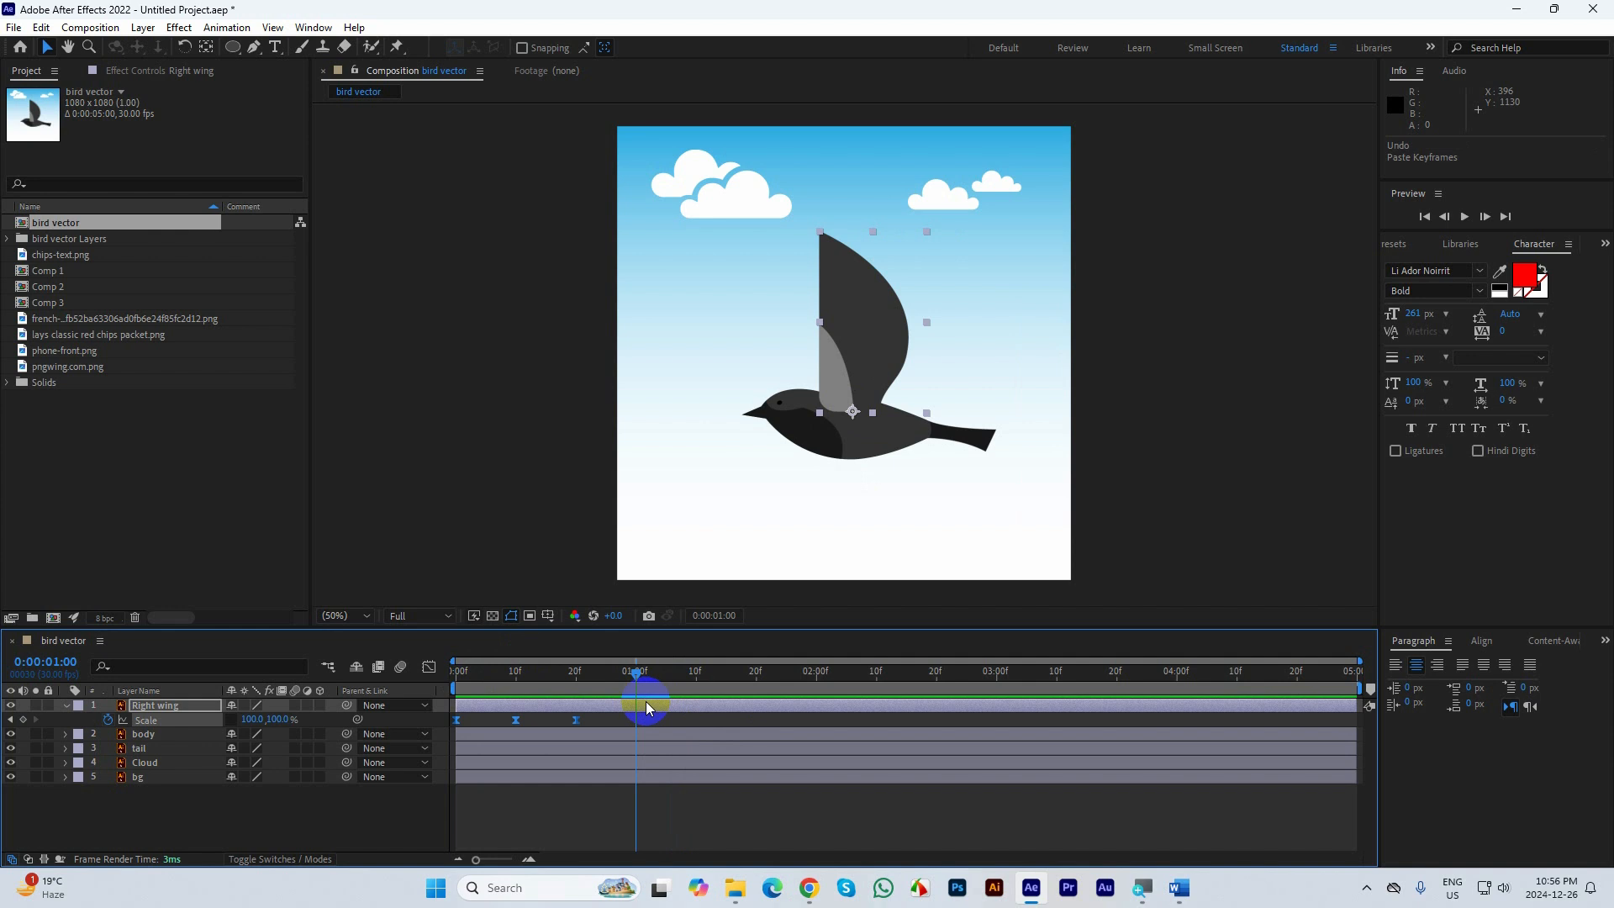
Enable an expression on the Right wing's Scale property and enter loop as its text
alt+click(108, 721)
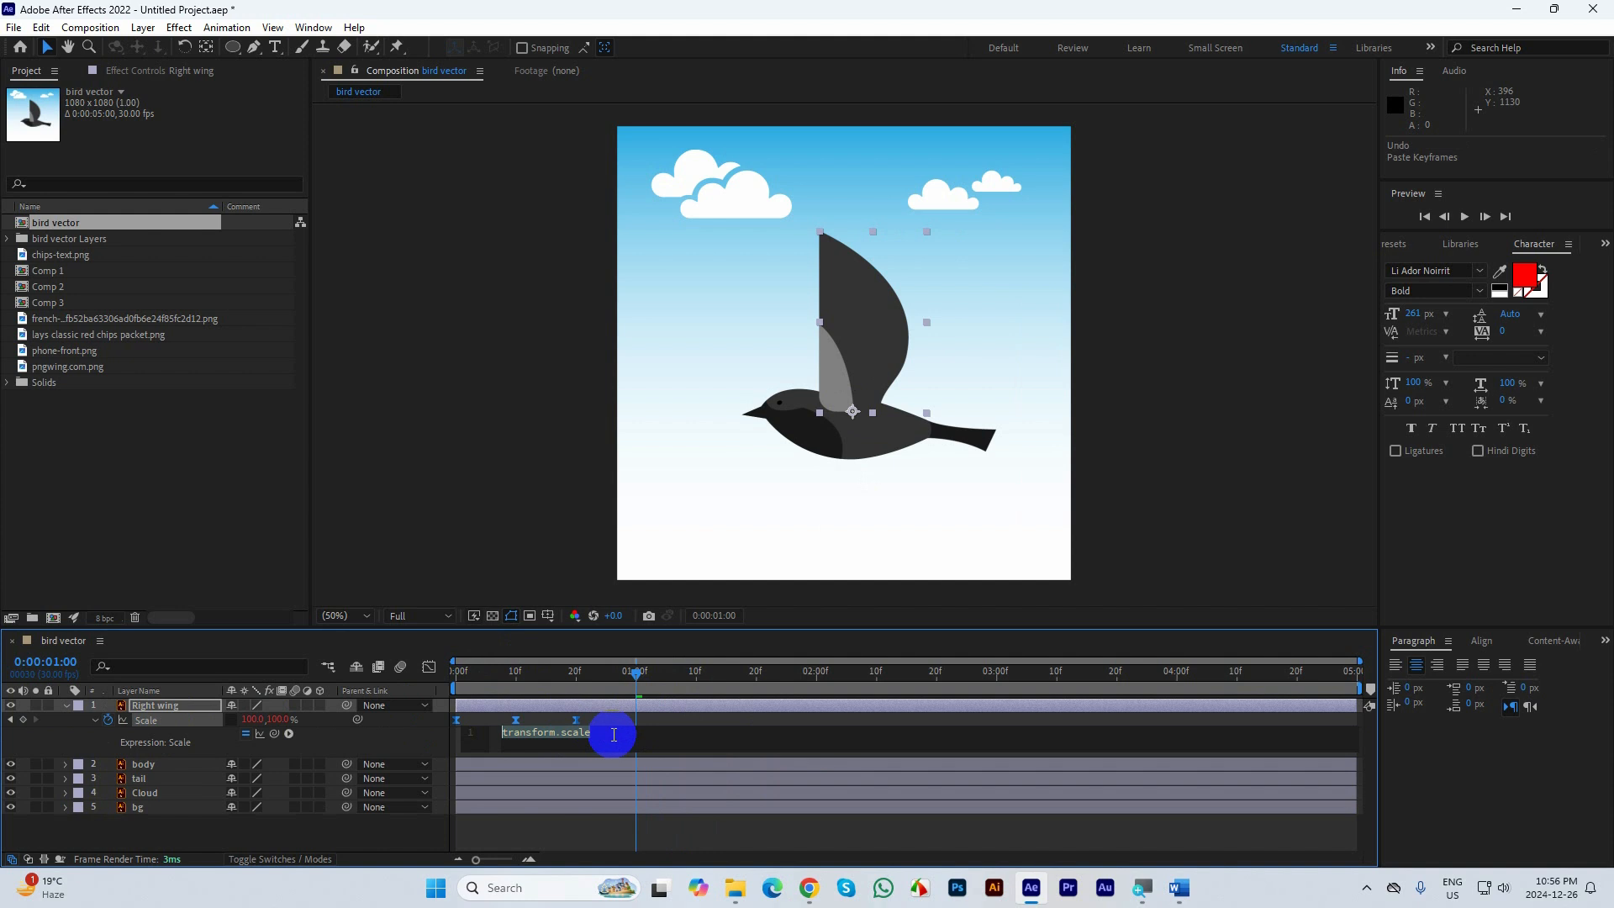
text(loo)
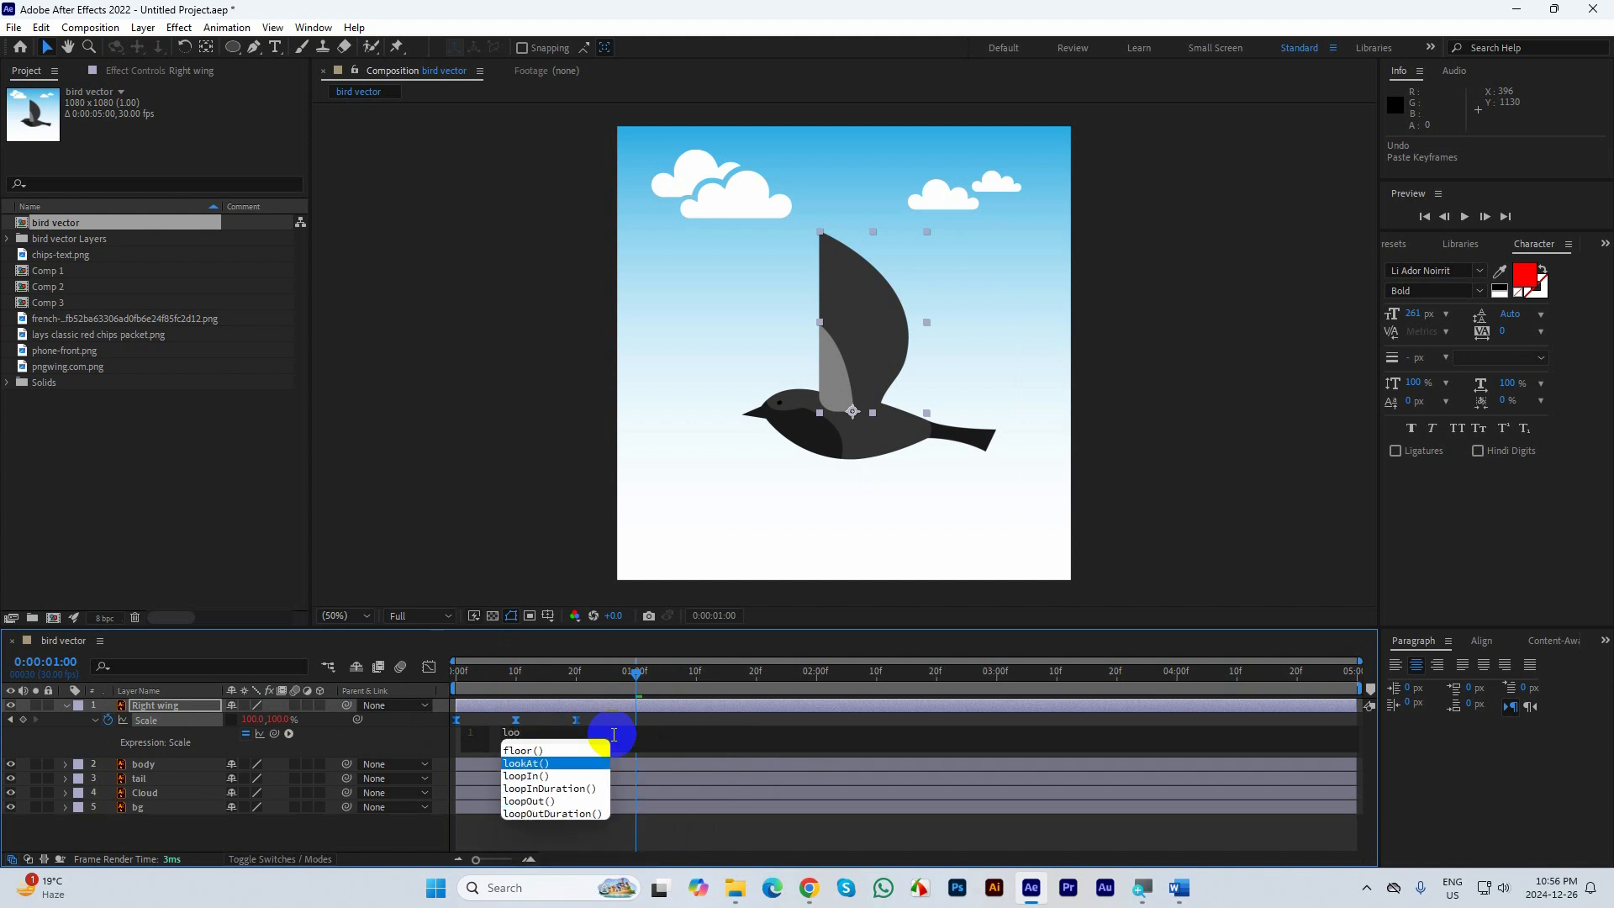
text(p)
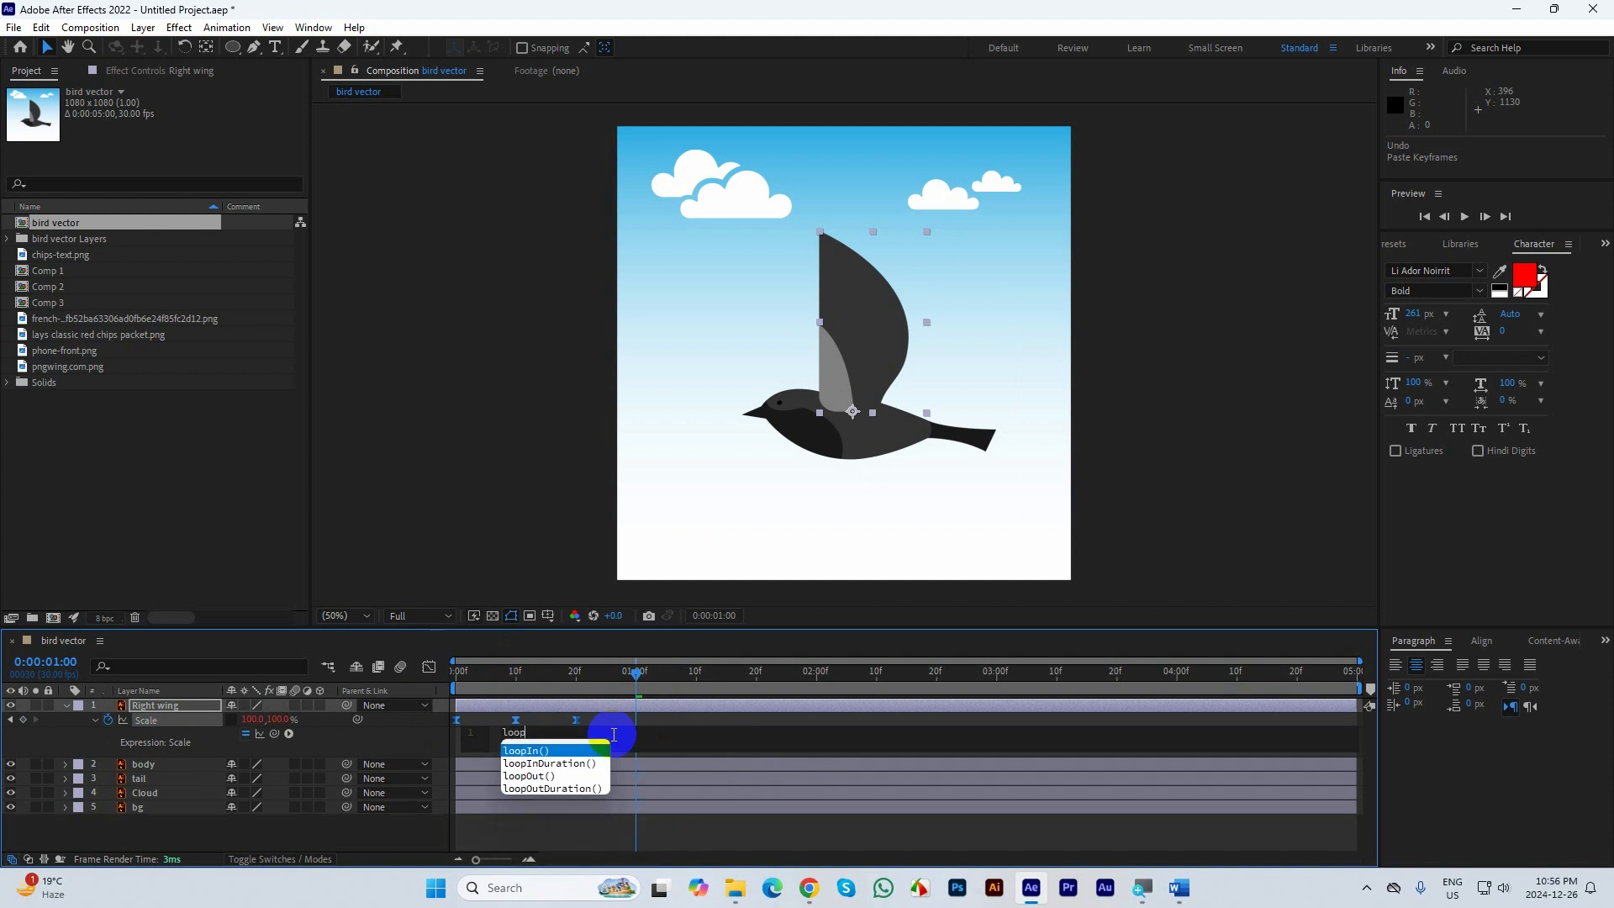
click(535, 778)
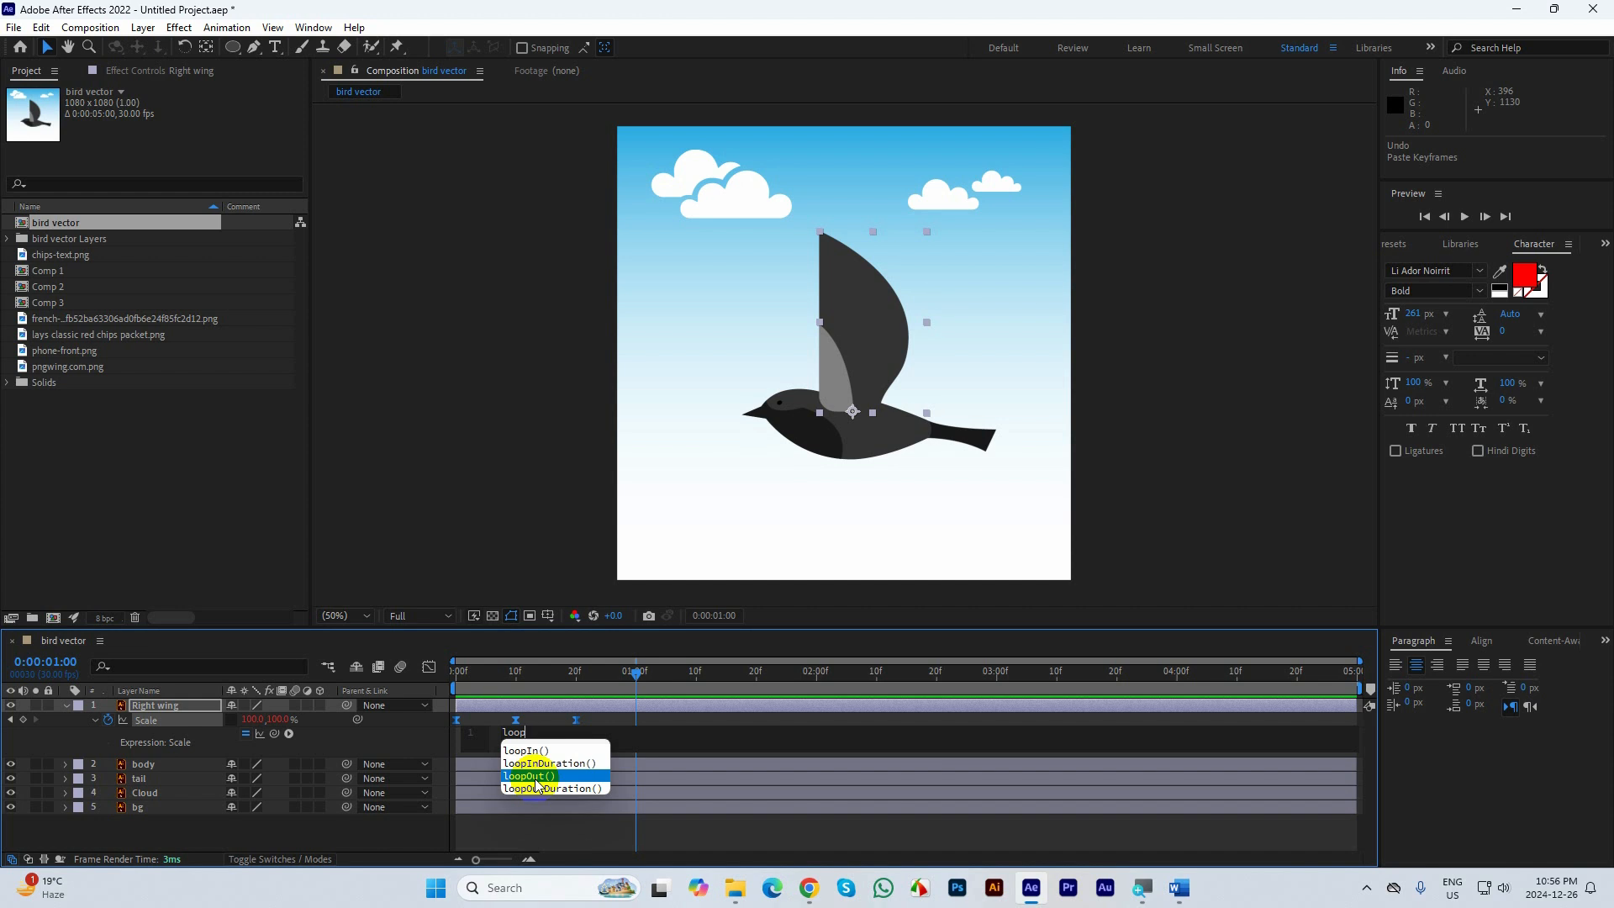
click(641, 720)
Try moving the three Scale keyframes so the first falls at 0:00:03:11, preview from the start, and undo the move
drag(611, 717, 1067, 785)
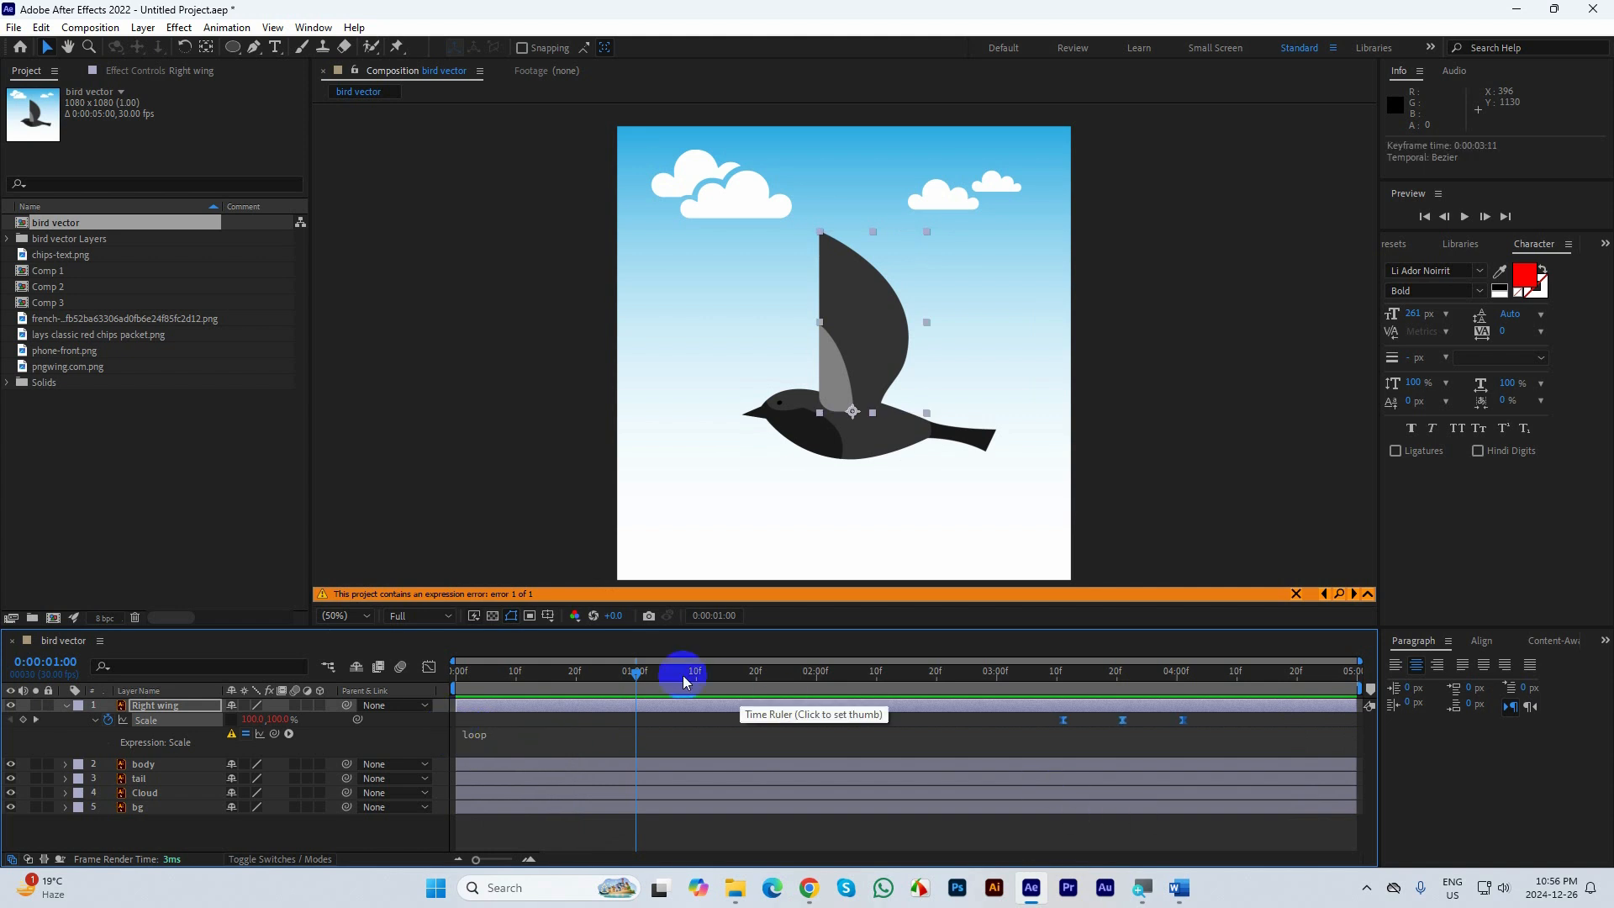
key(space)
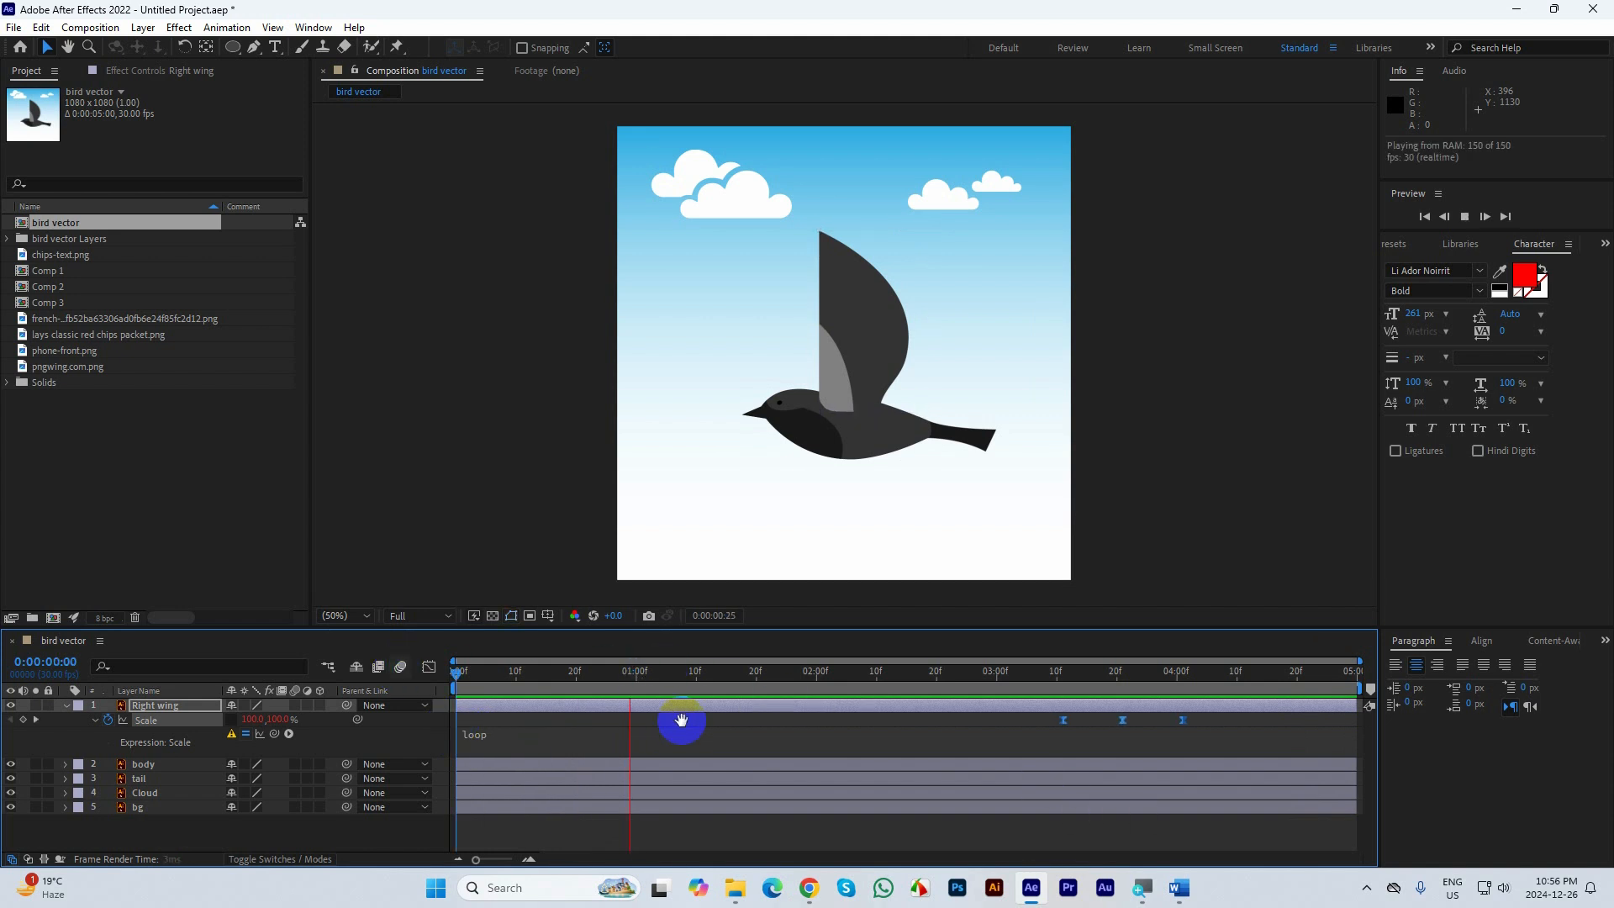
click(547, 711)
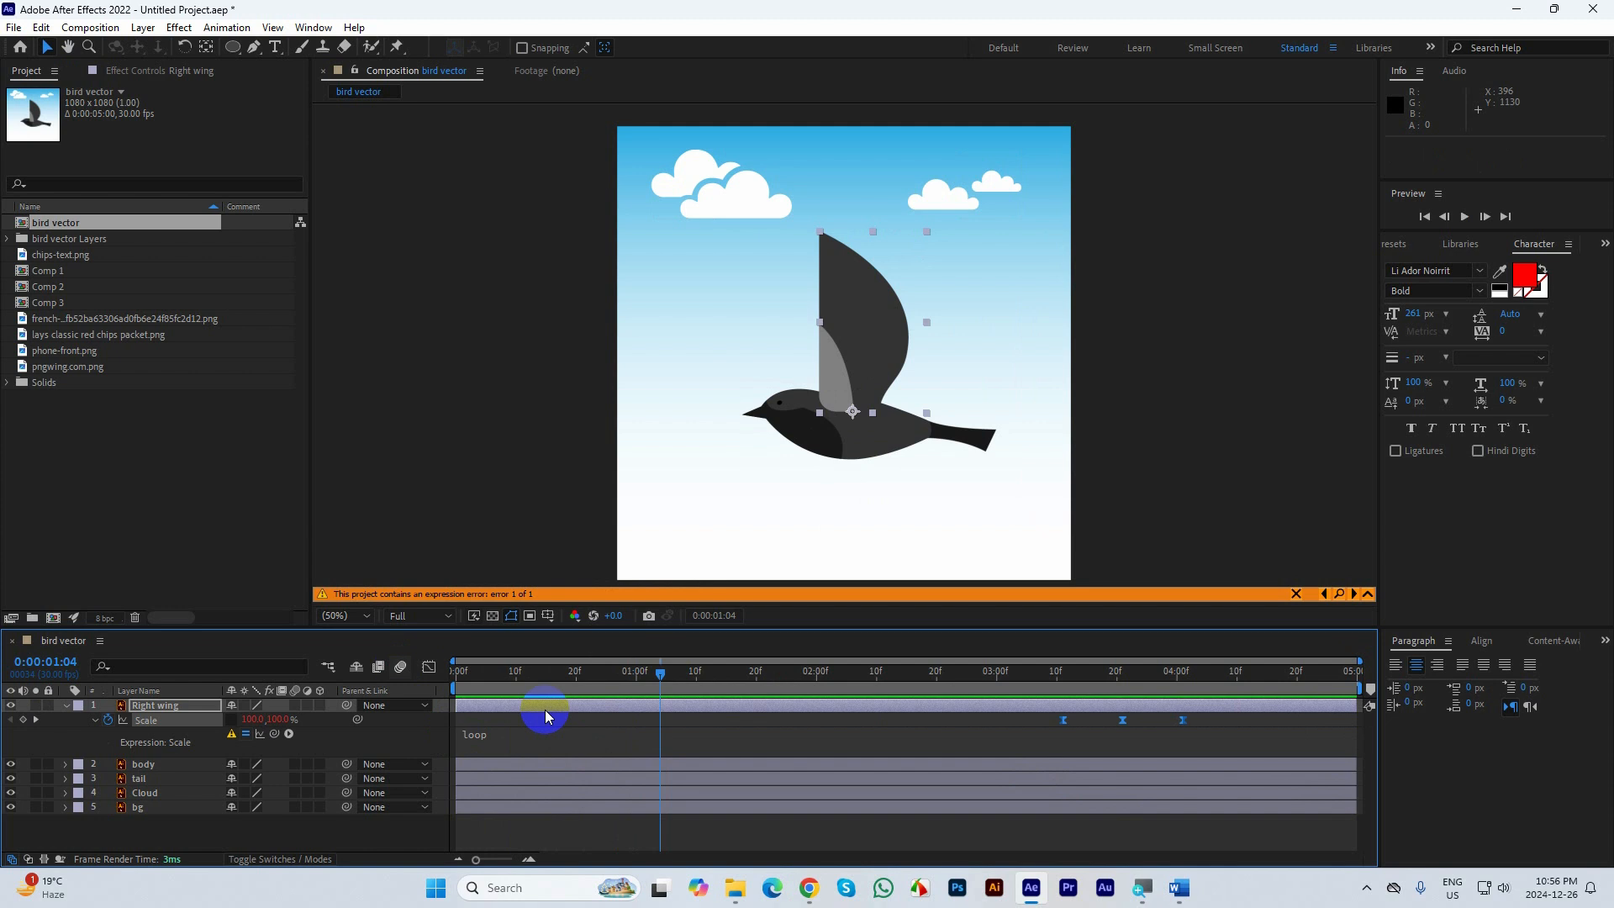
key(ctrl+z)
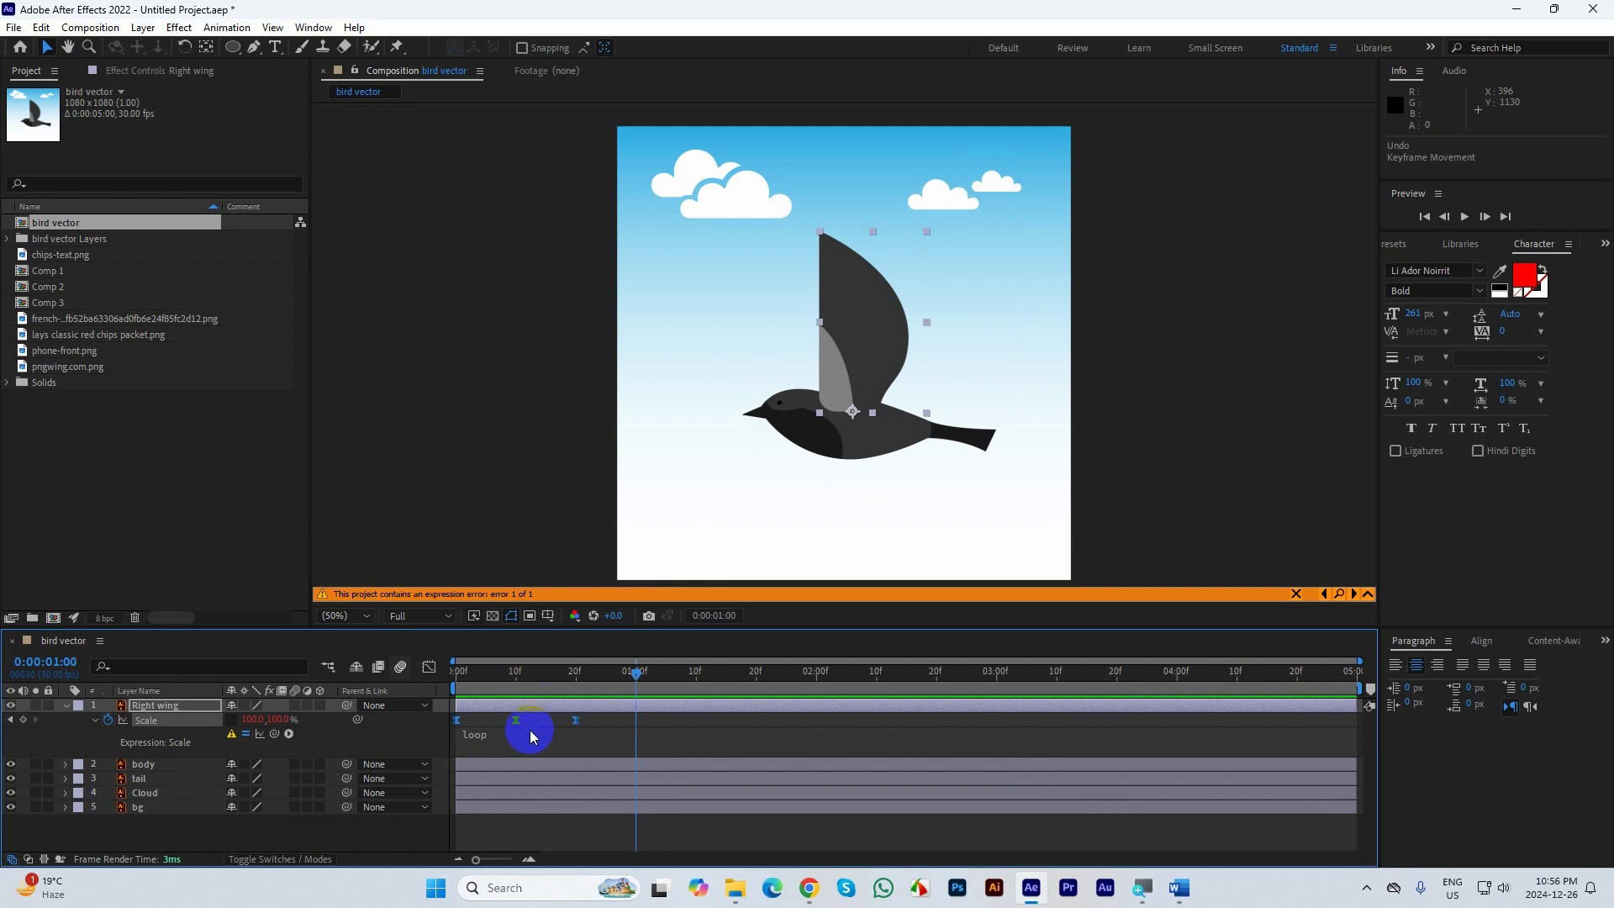
Complete the Right wing's Scale expression as loopOut() and commit it
click(517, 733)
text(loop)
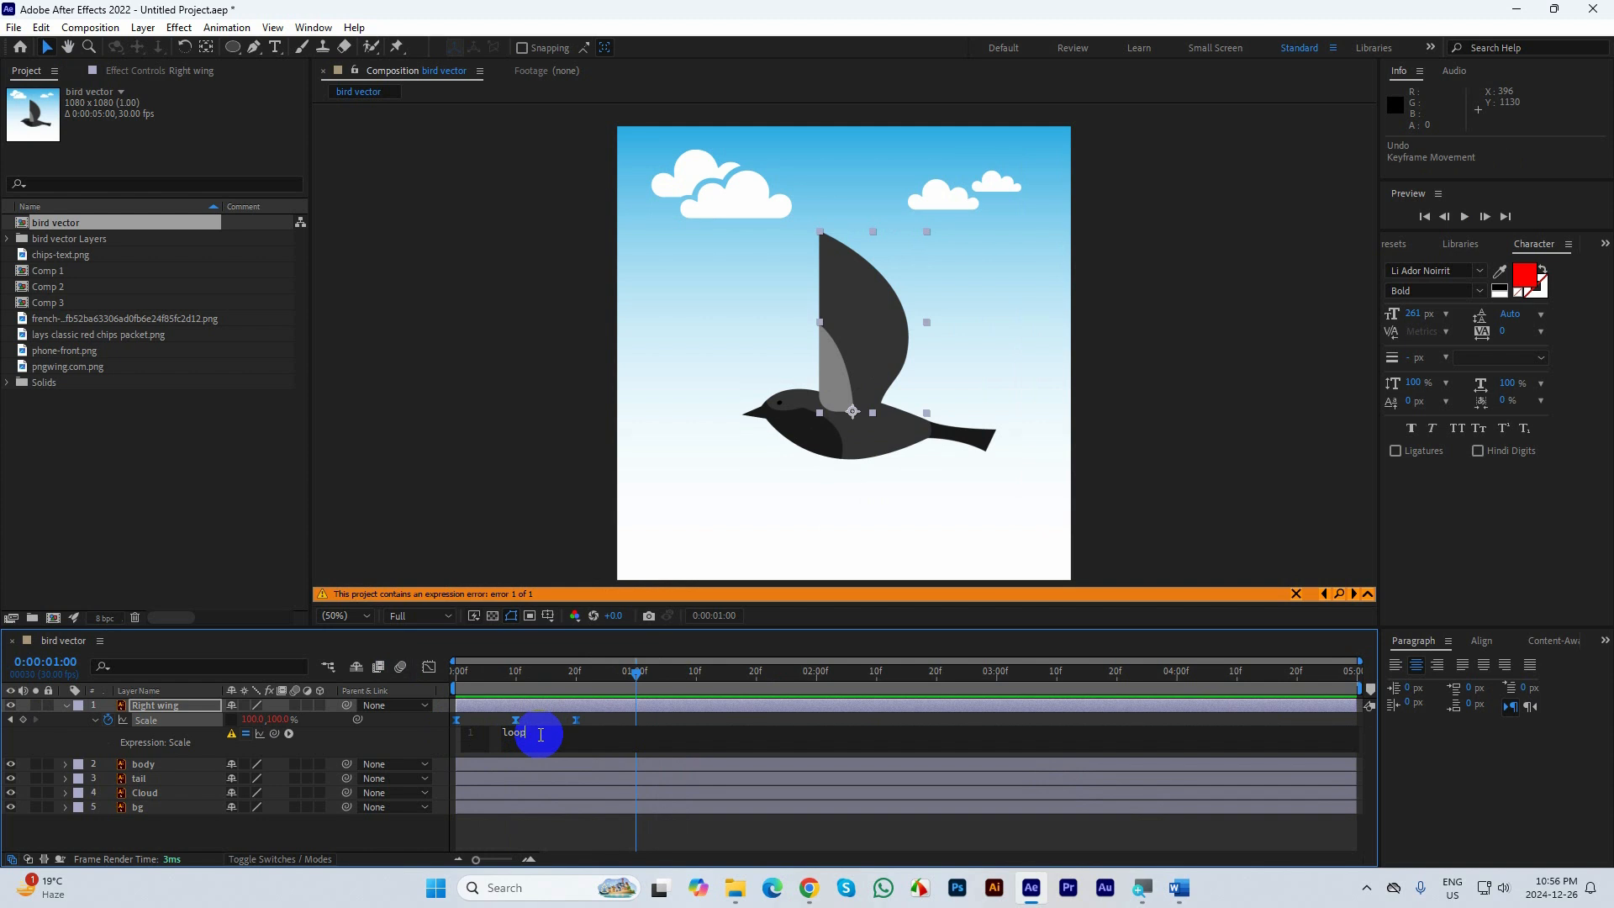
click(577, 725)
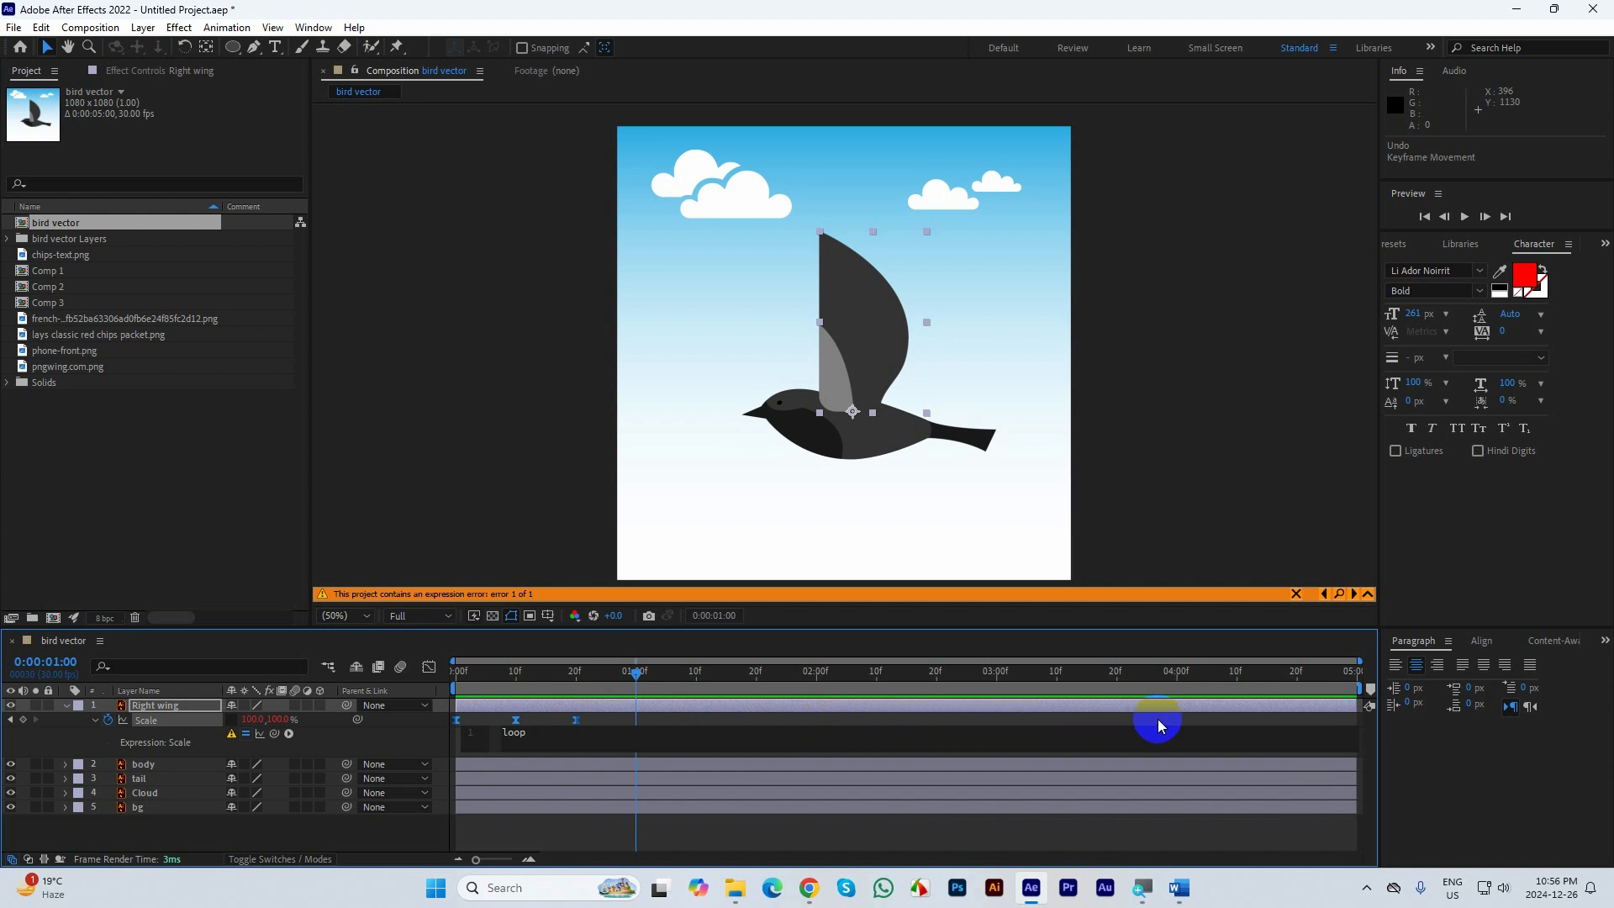
click(437, 733)
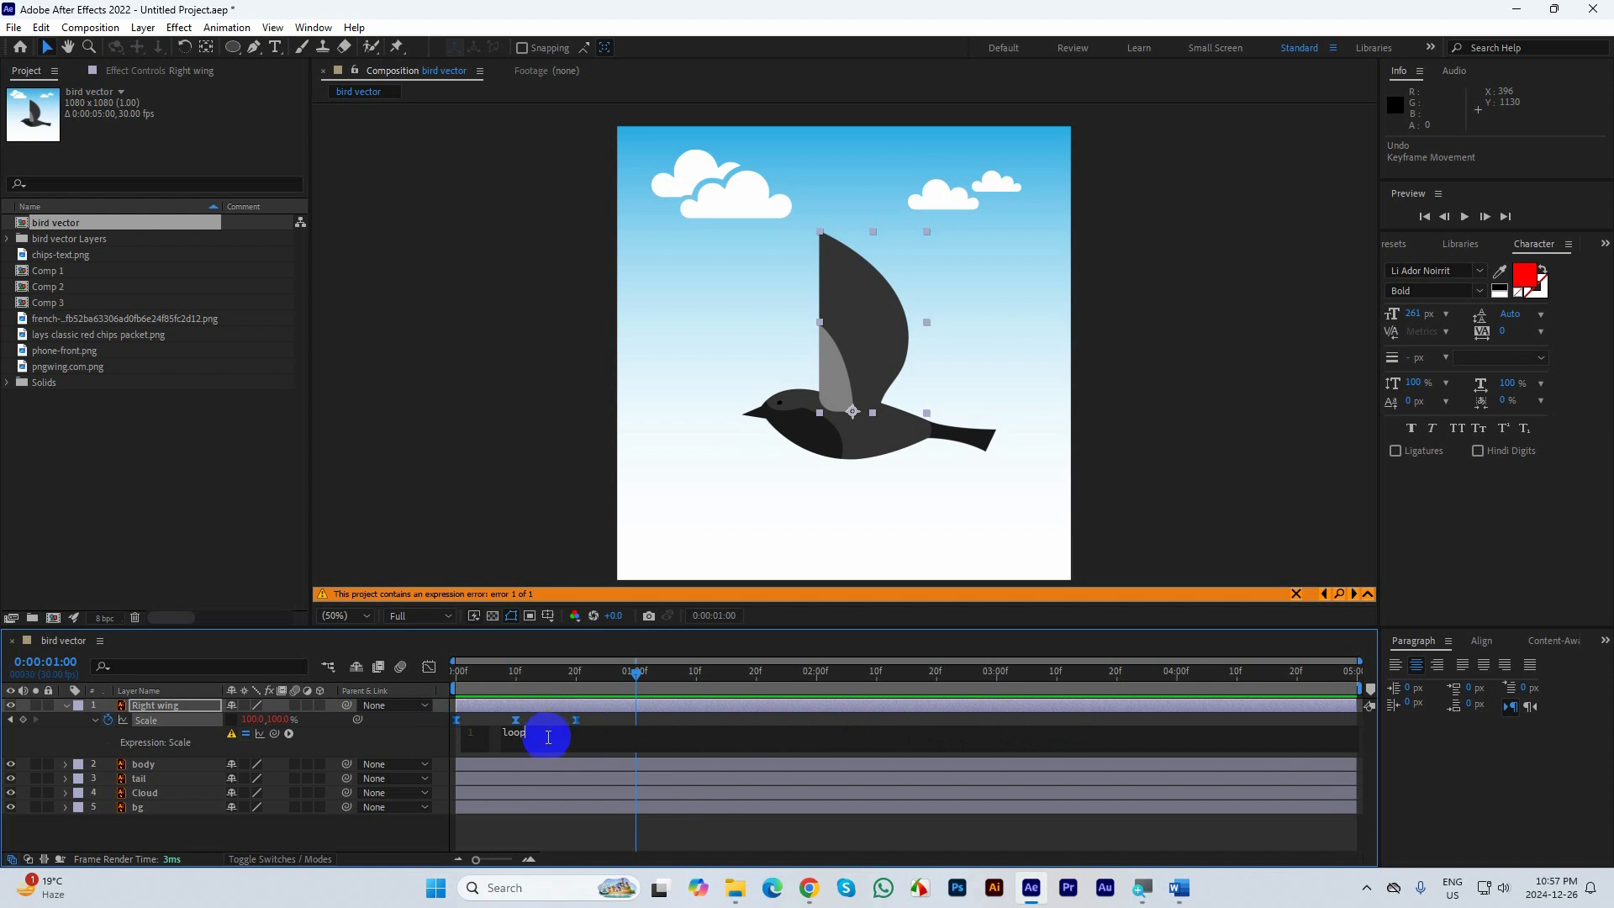
text(O)
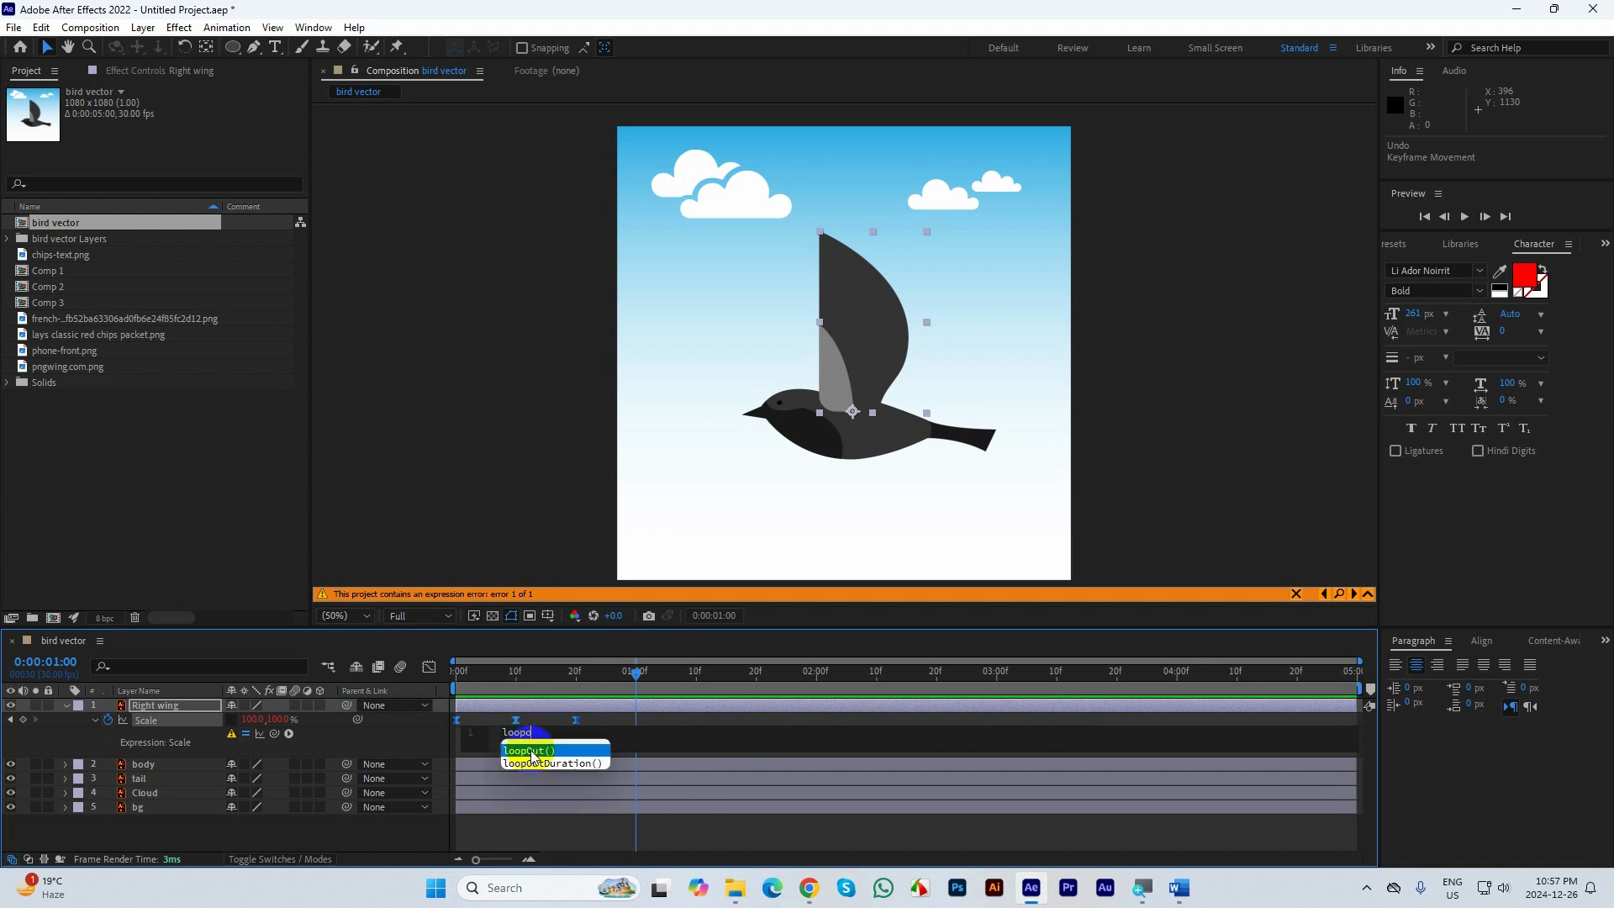
click(548, 747)
Preview the looping wing flap from 0:00:00:00
drag(645, 673, 455, 671)
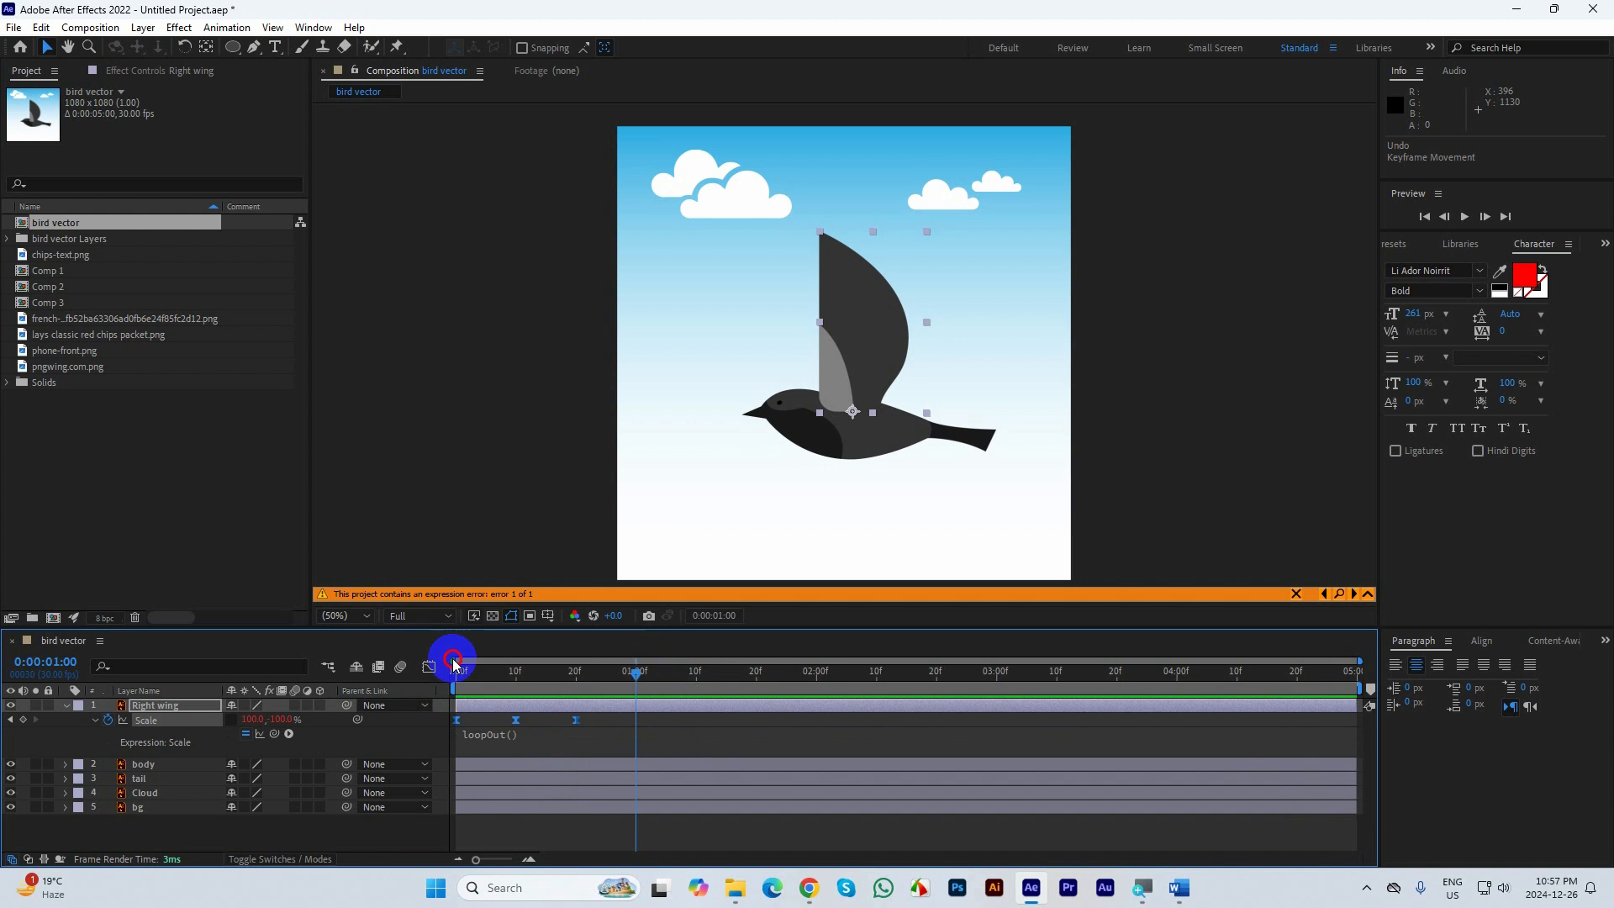
click(1138, 515)
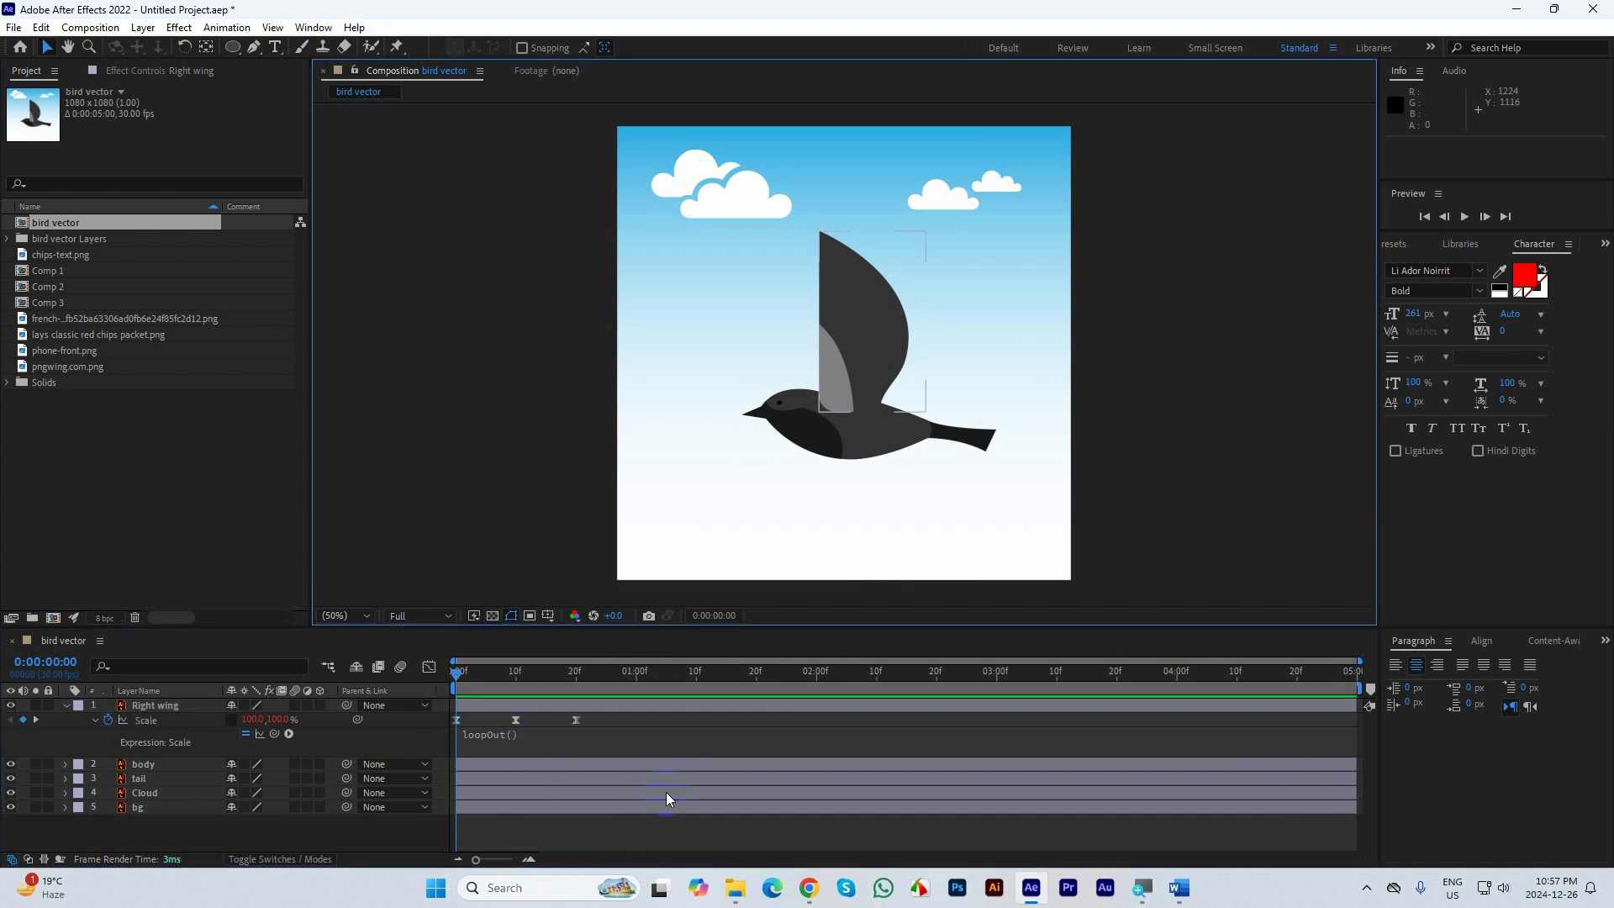
key(space)
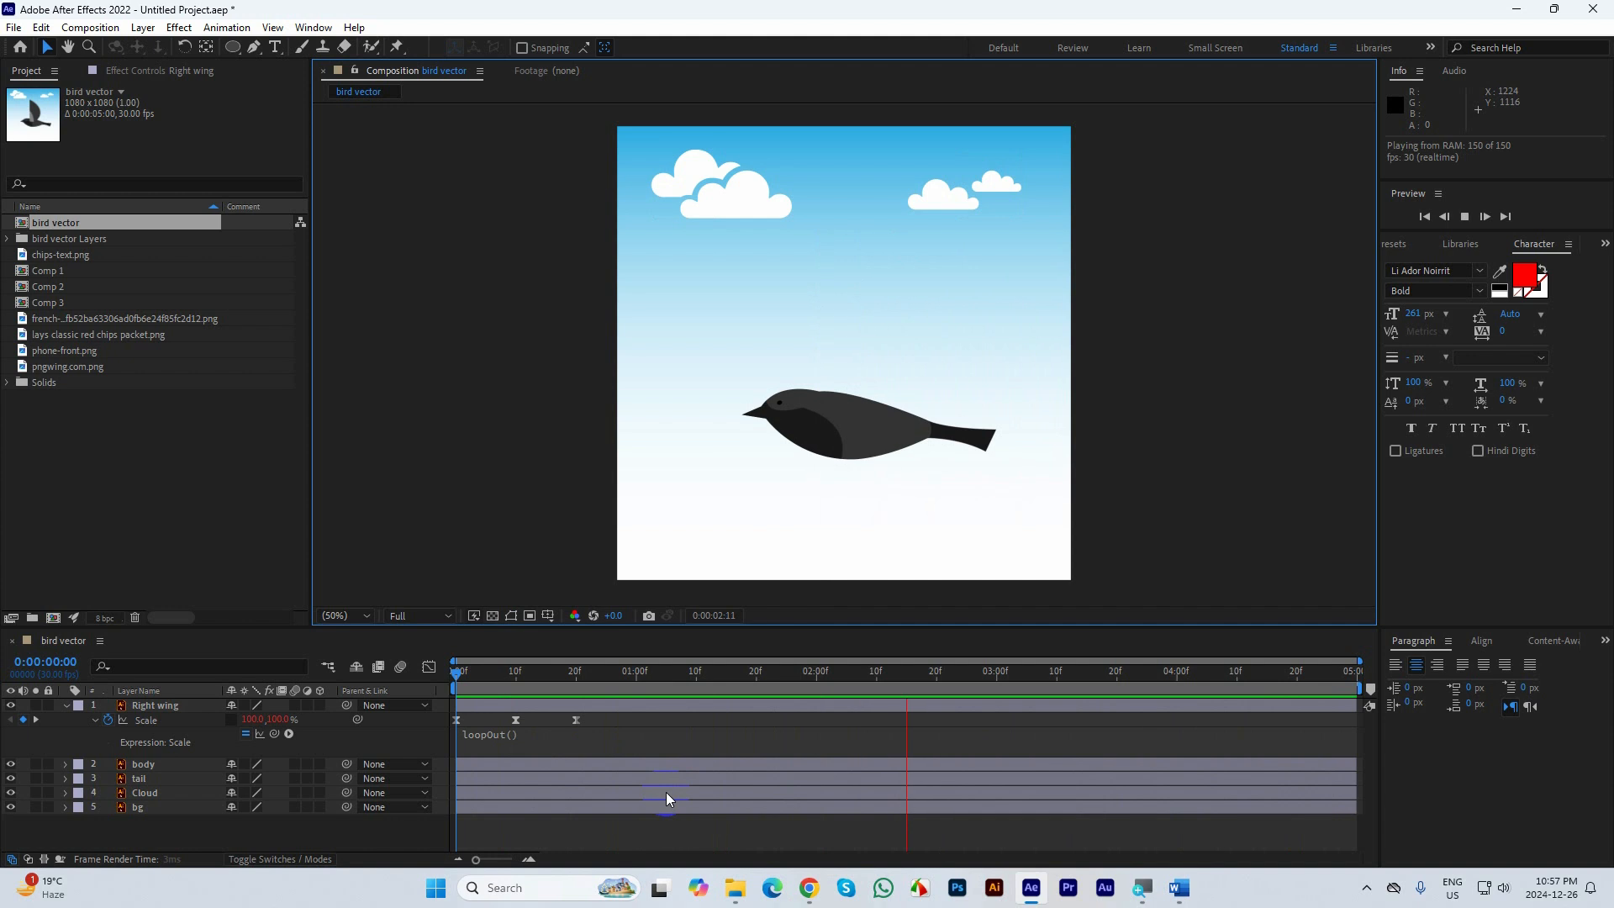
key(space)
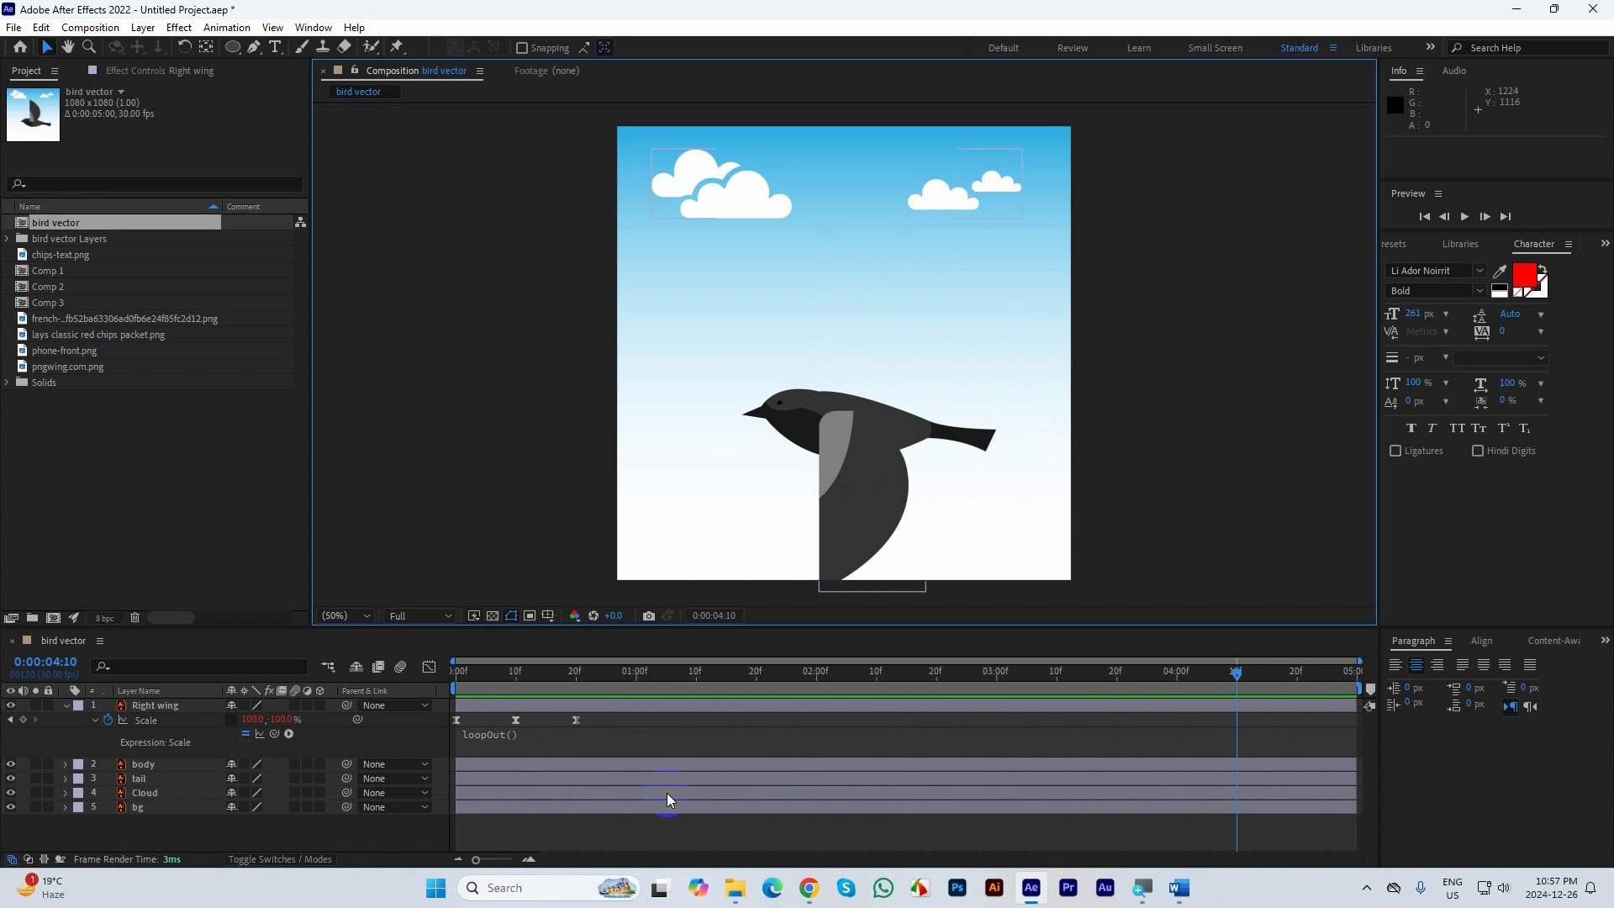
Move the three Scale keyframes so the first falls at 0:00:03:10, and preview the loopOut() animation from the start
click(602, 720)
drag(616, 724, 460, 720)
drag(561, 722, 1057, 739)
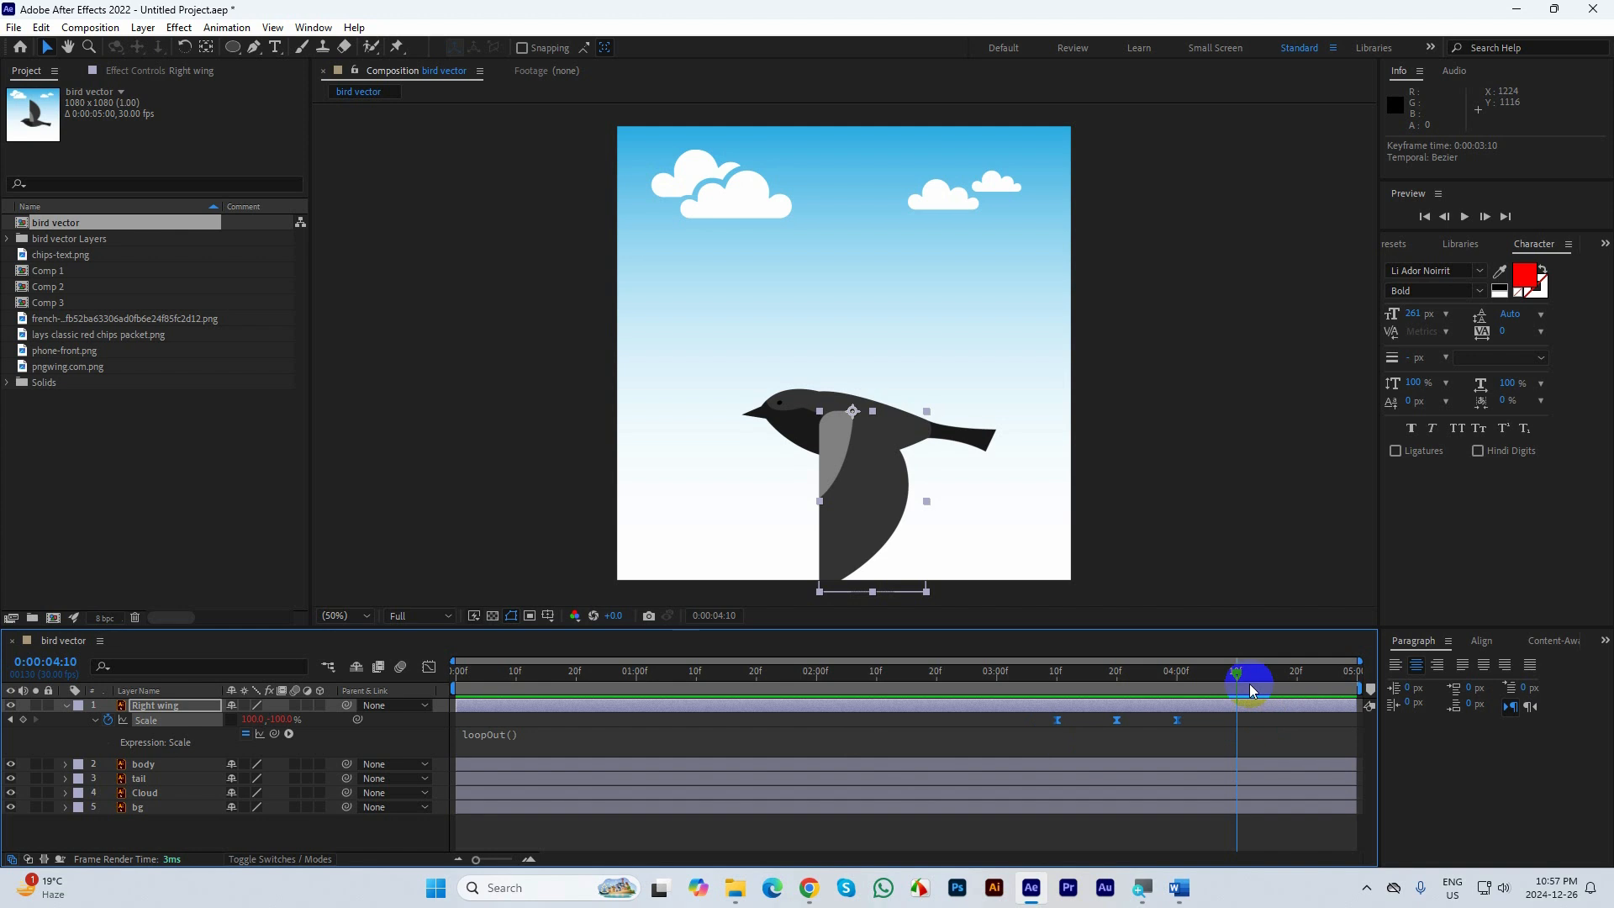
key(Home)
key(space)
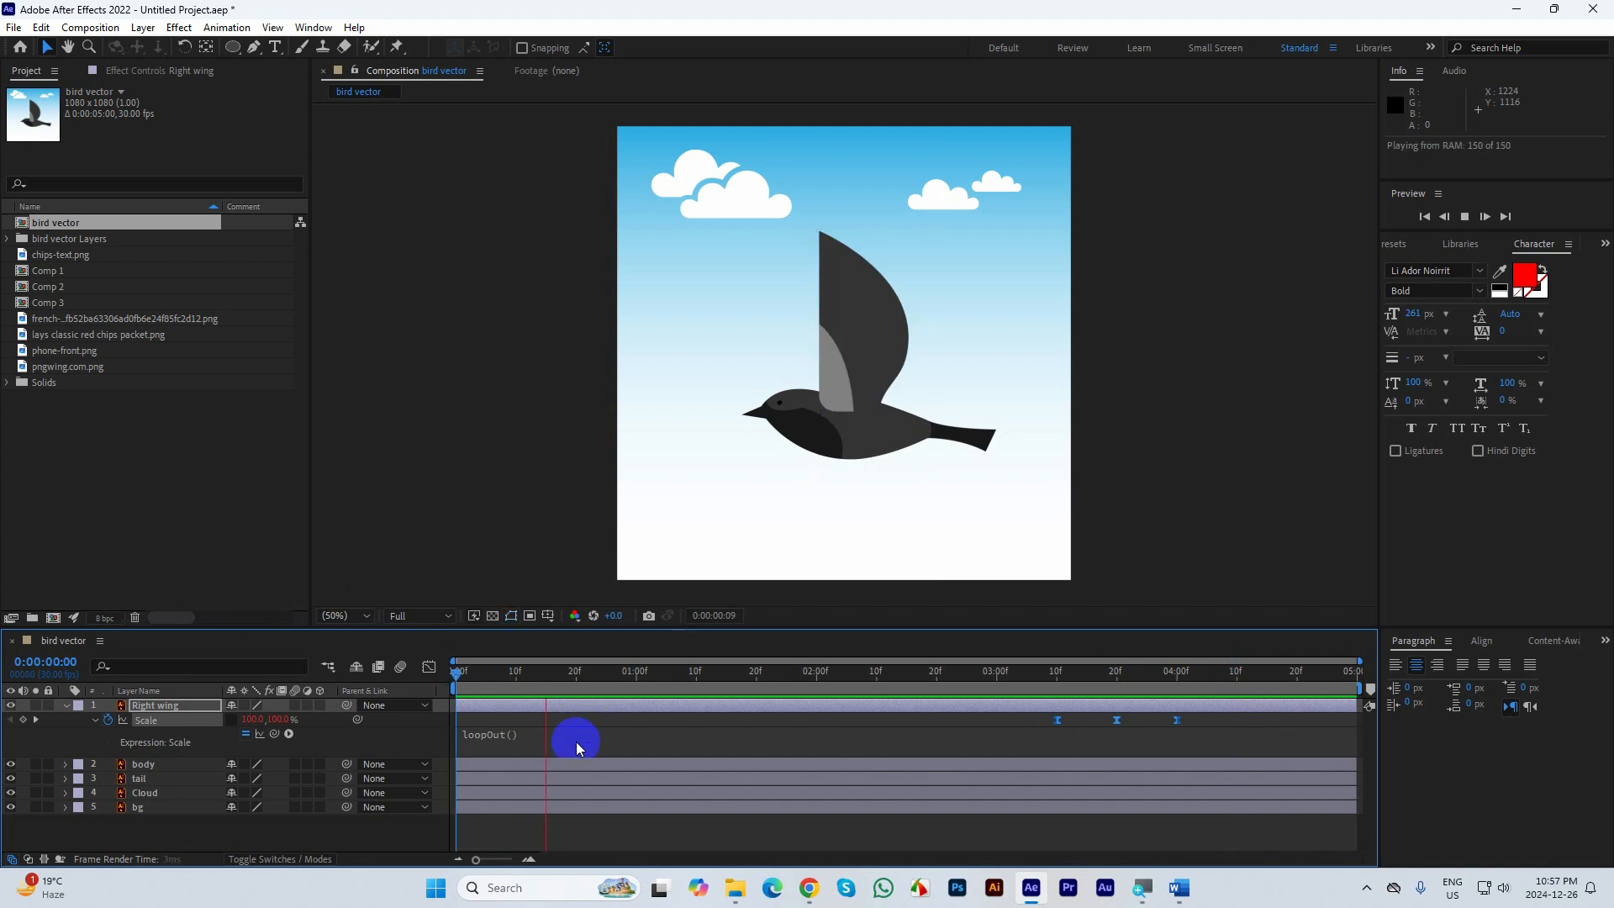
key(space)
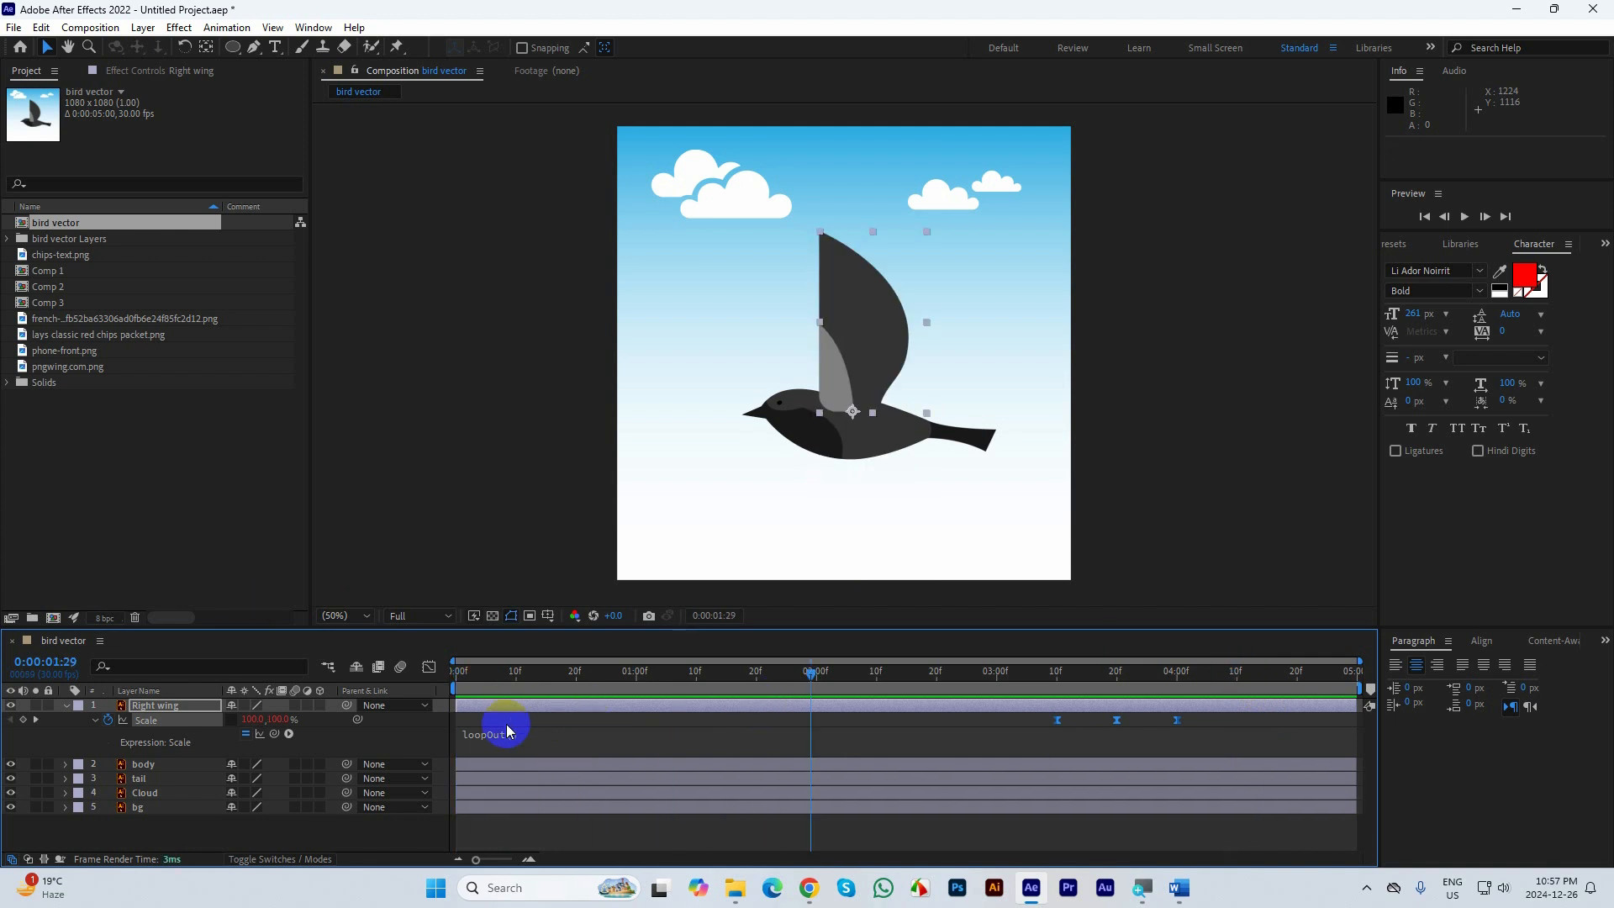
Change the Right wing's Scale expression to loopIn() and preview the flap from the start
click(514, 738)
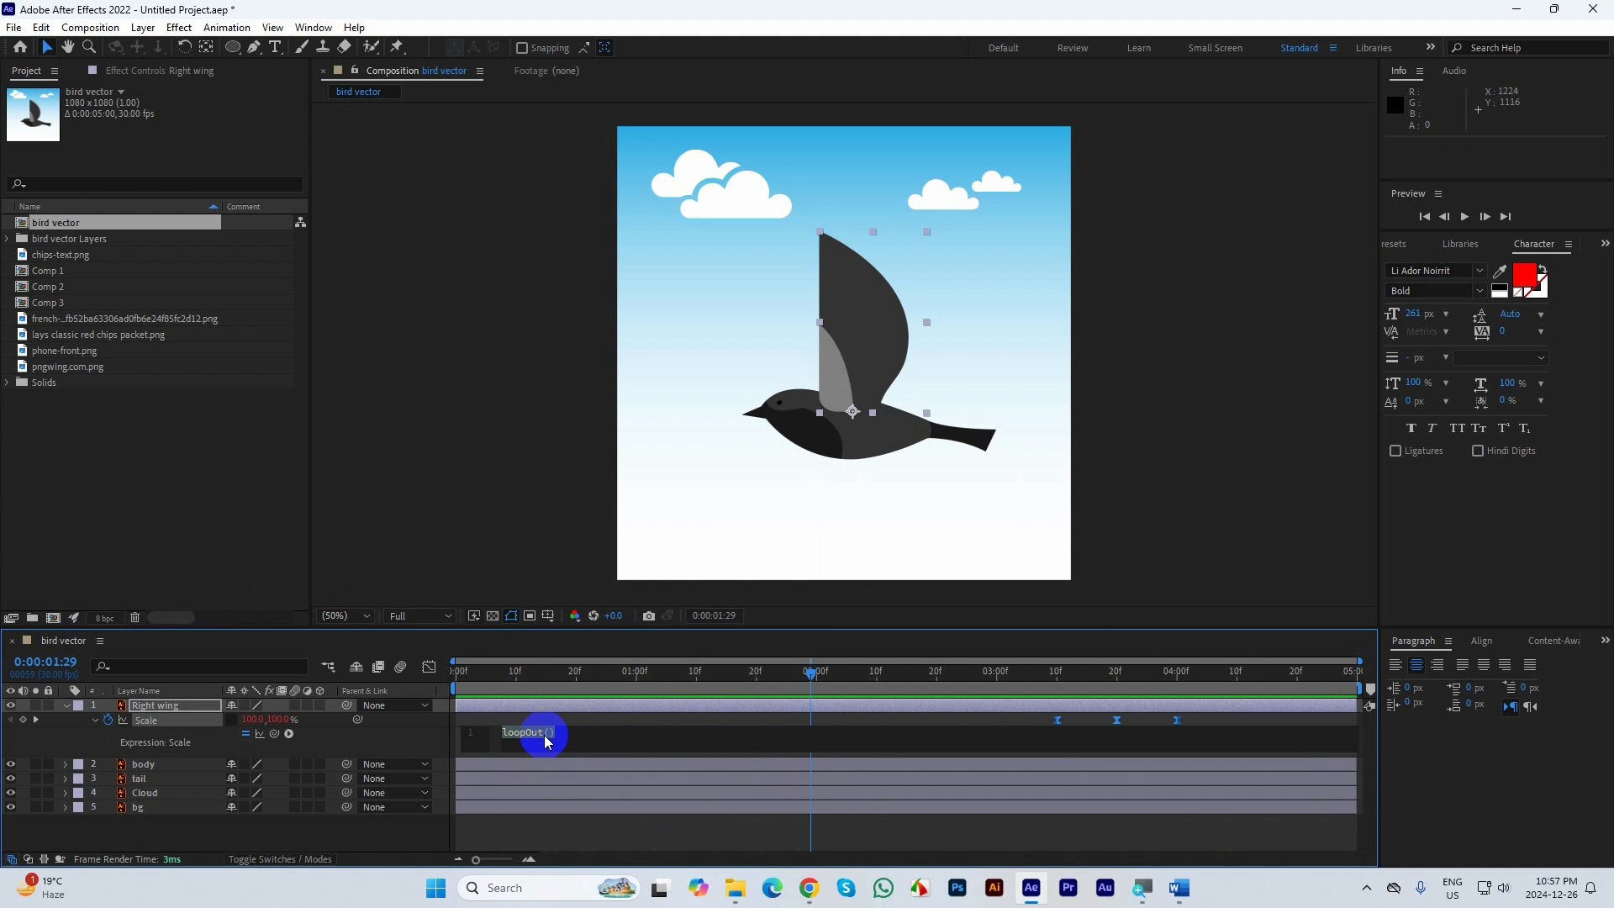
key(BackSpace)
key(BackSpace)
key(BackSpace)
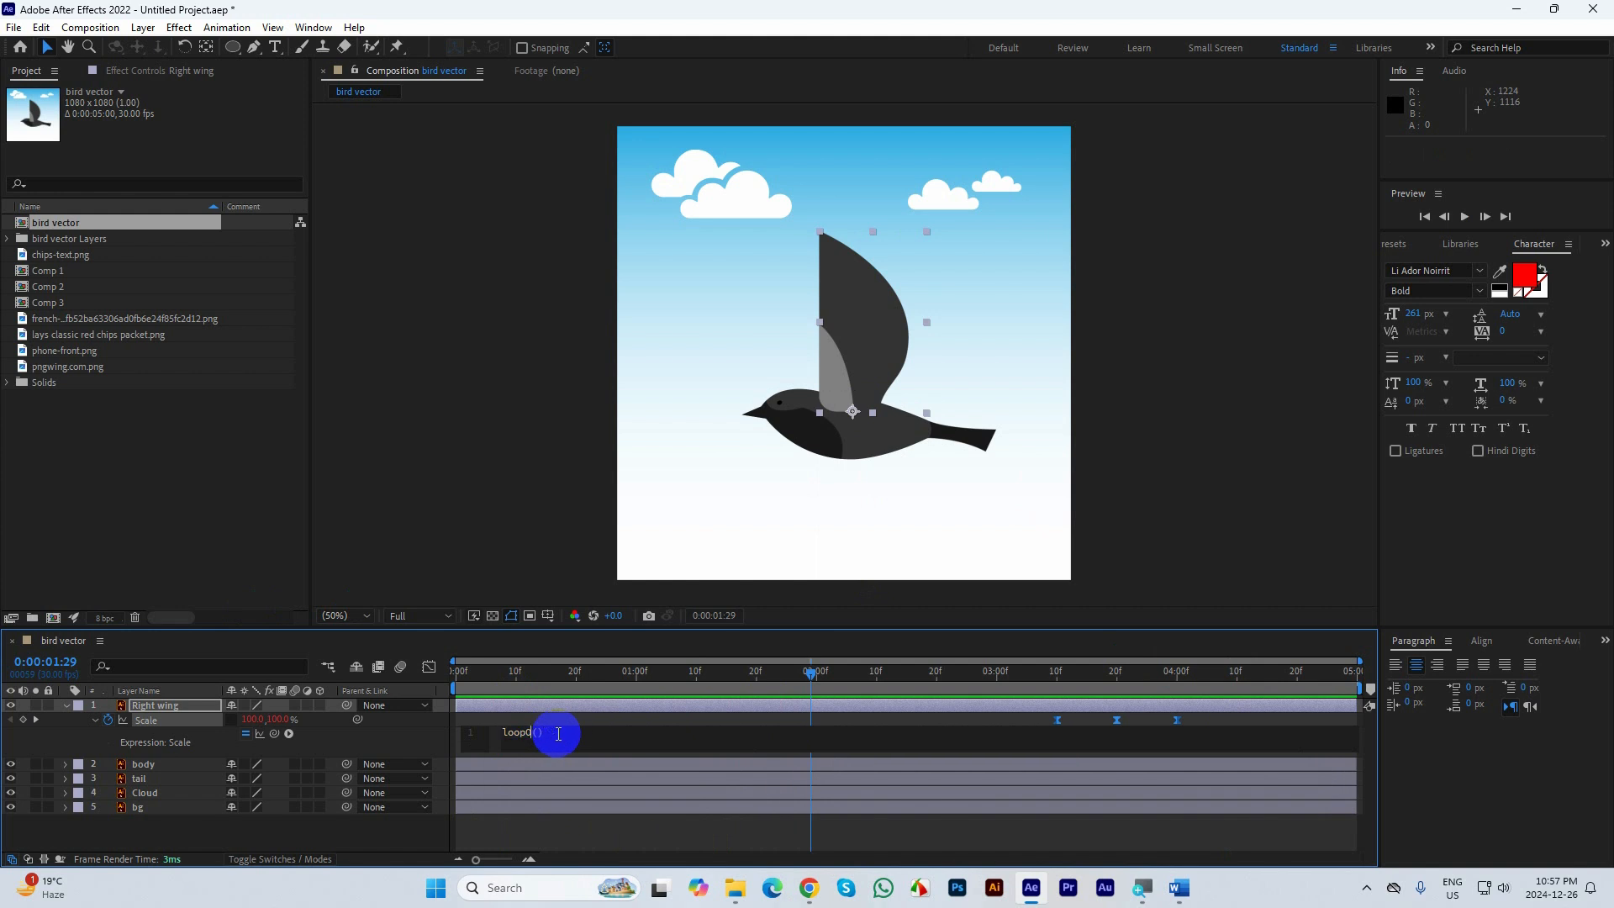
text(In)
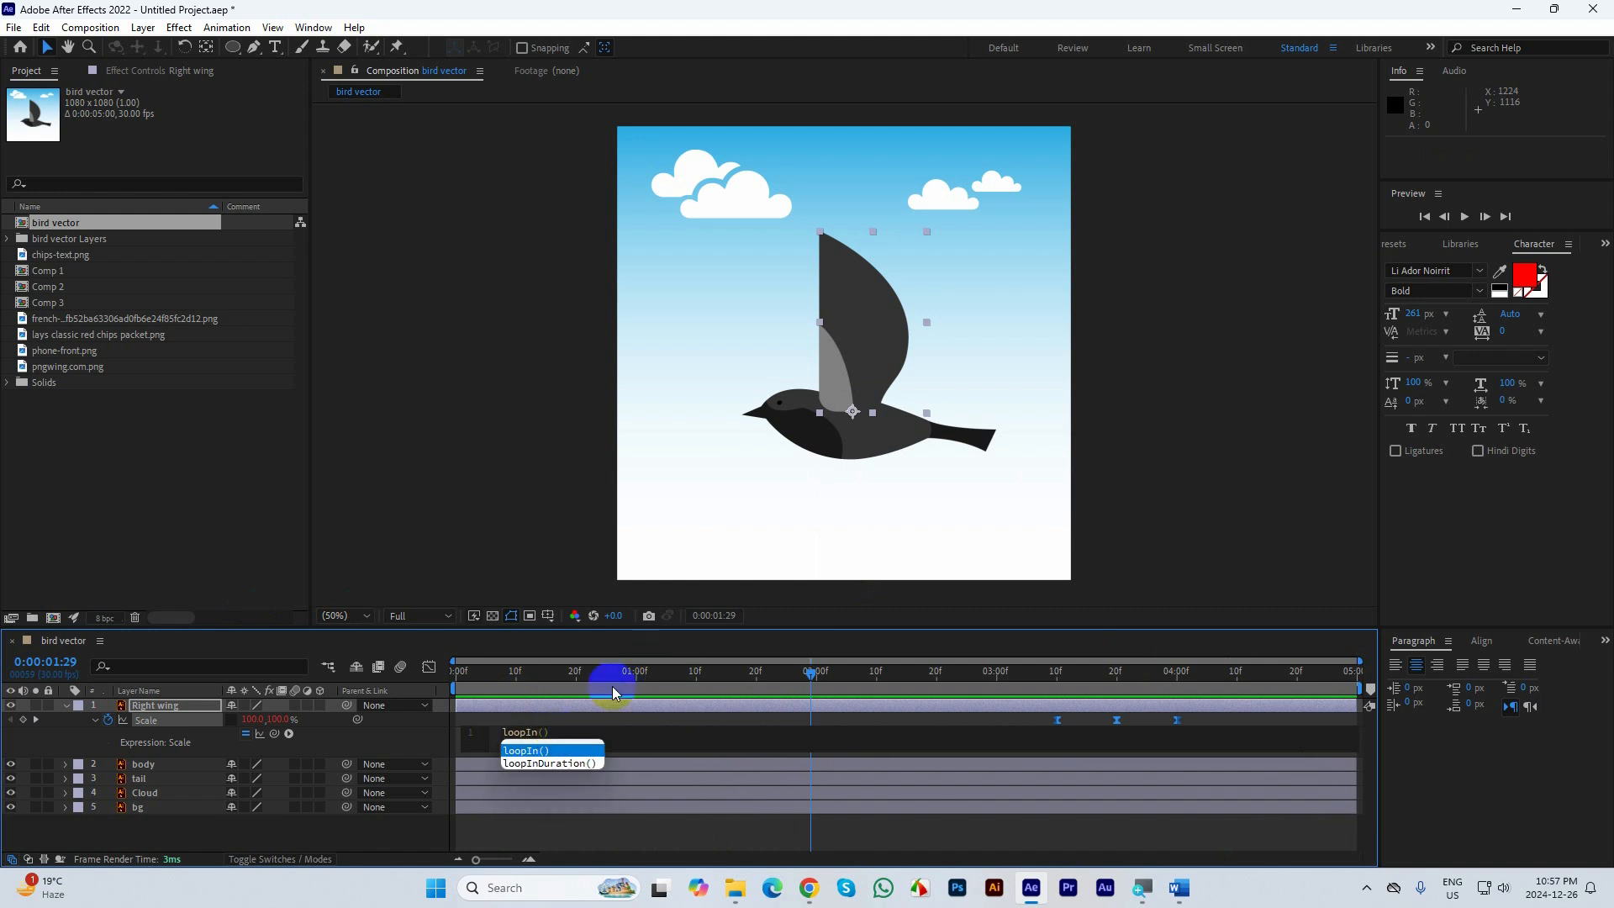
click(604, 706)
drag(828, 681, 379, 664)
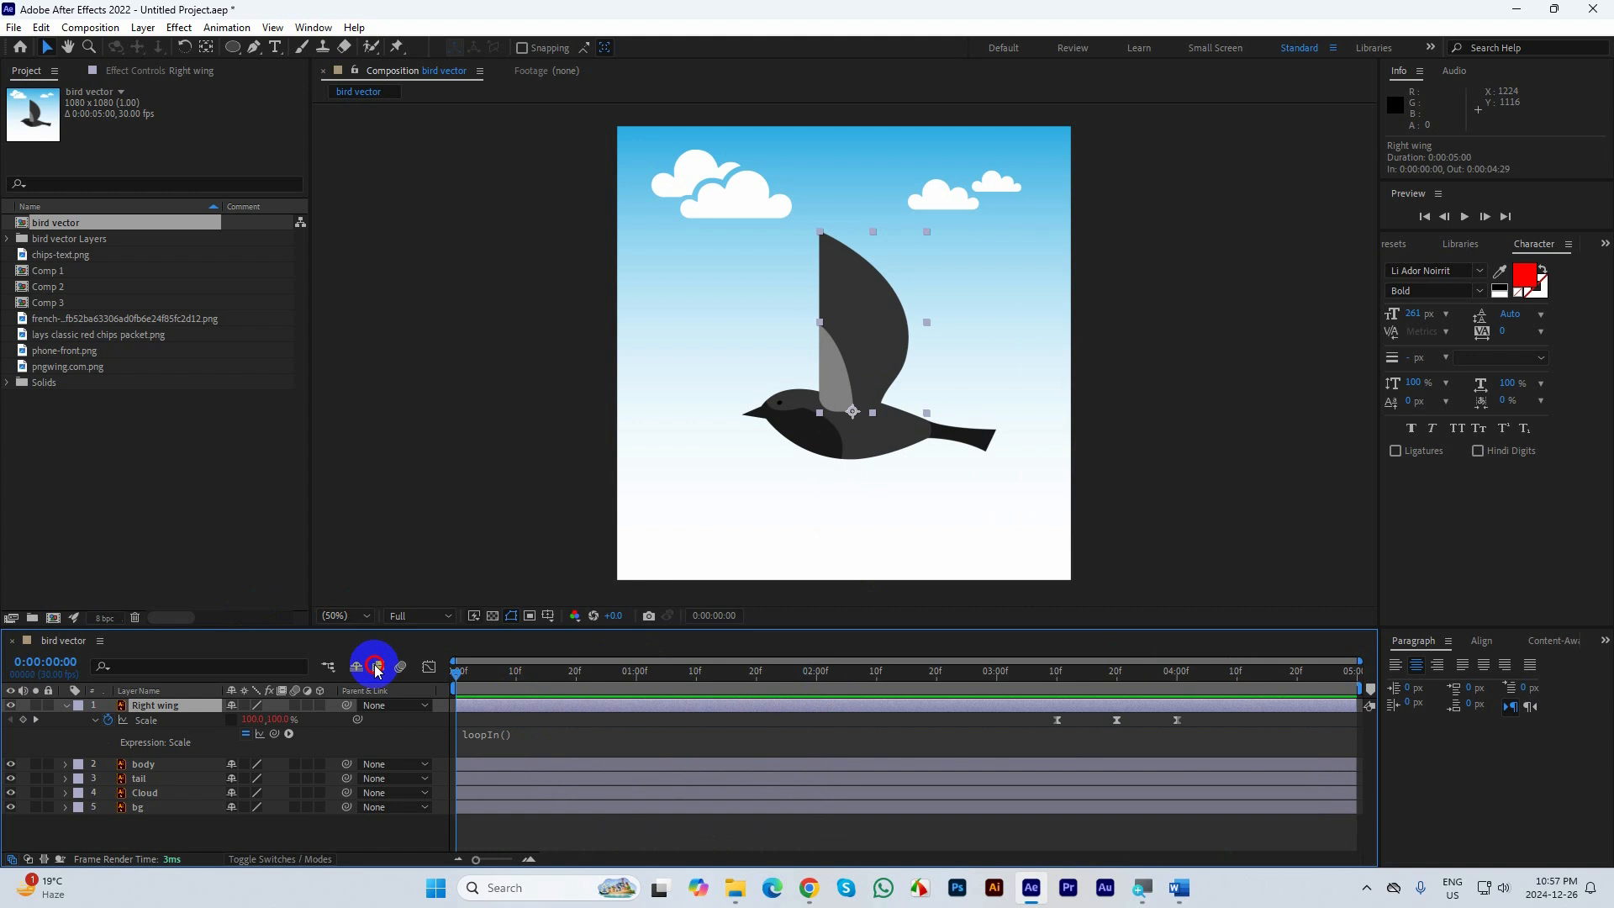
key(space)
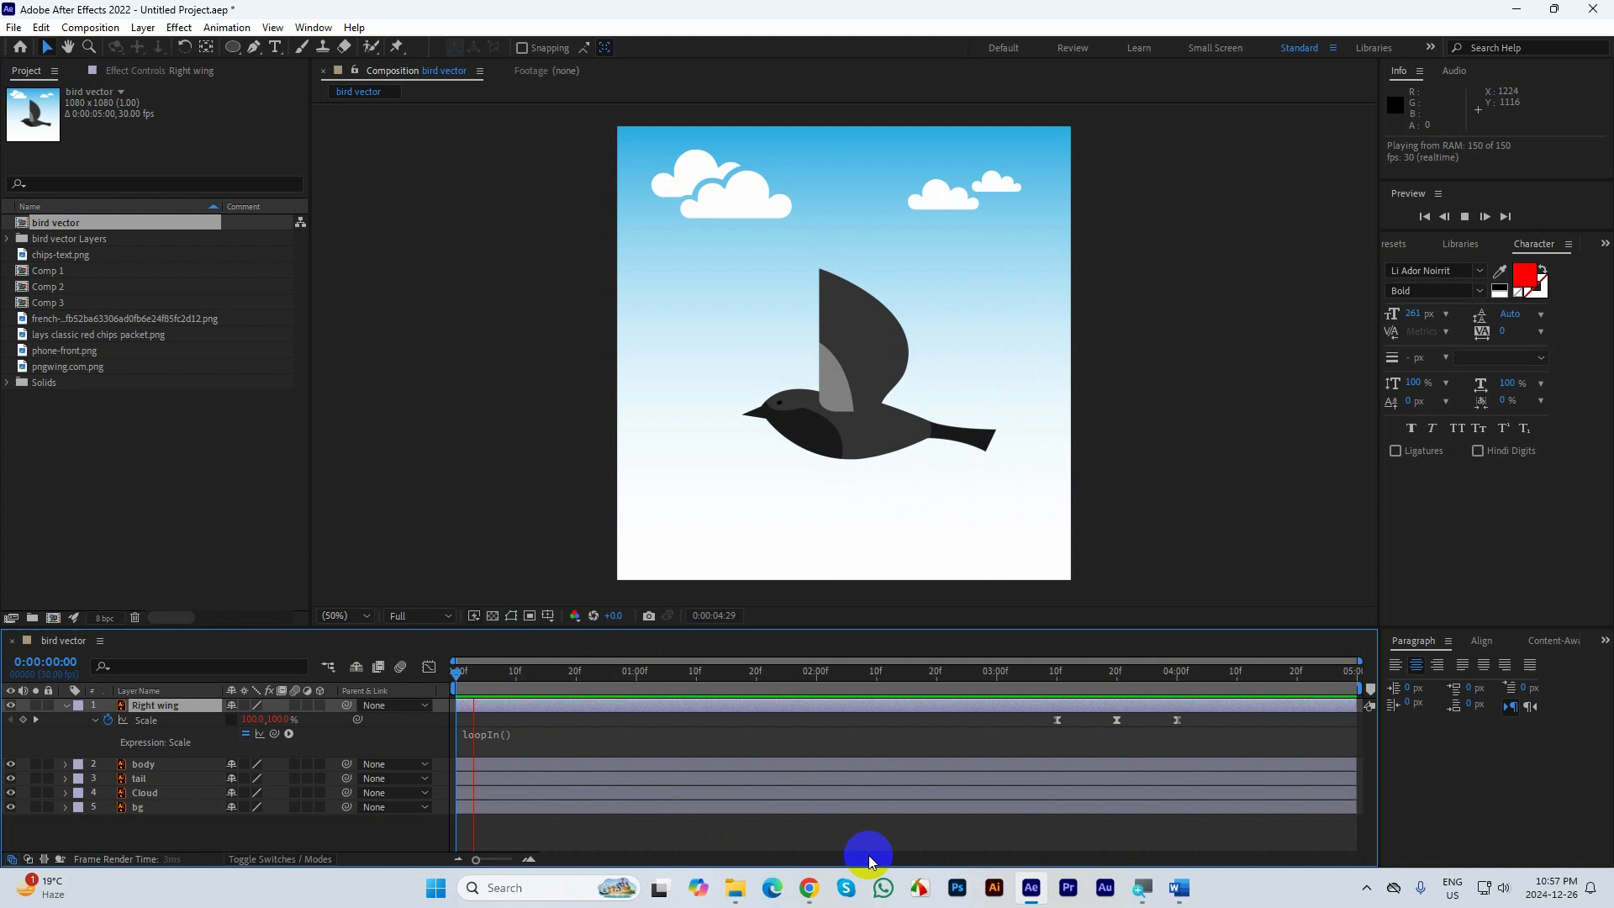
key(space)
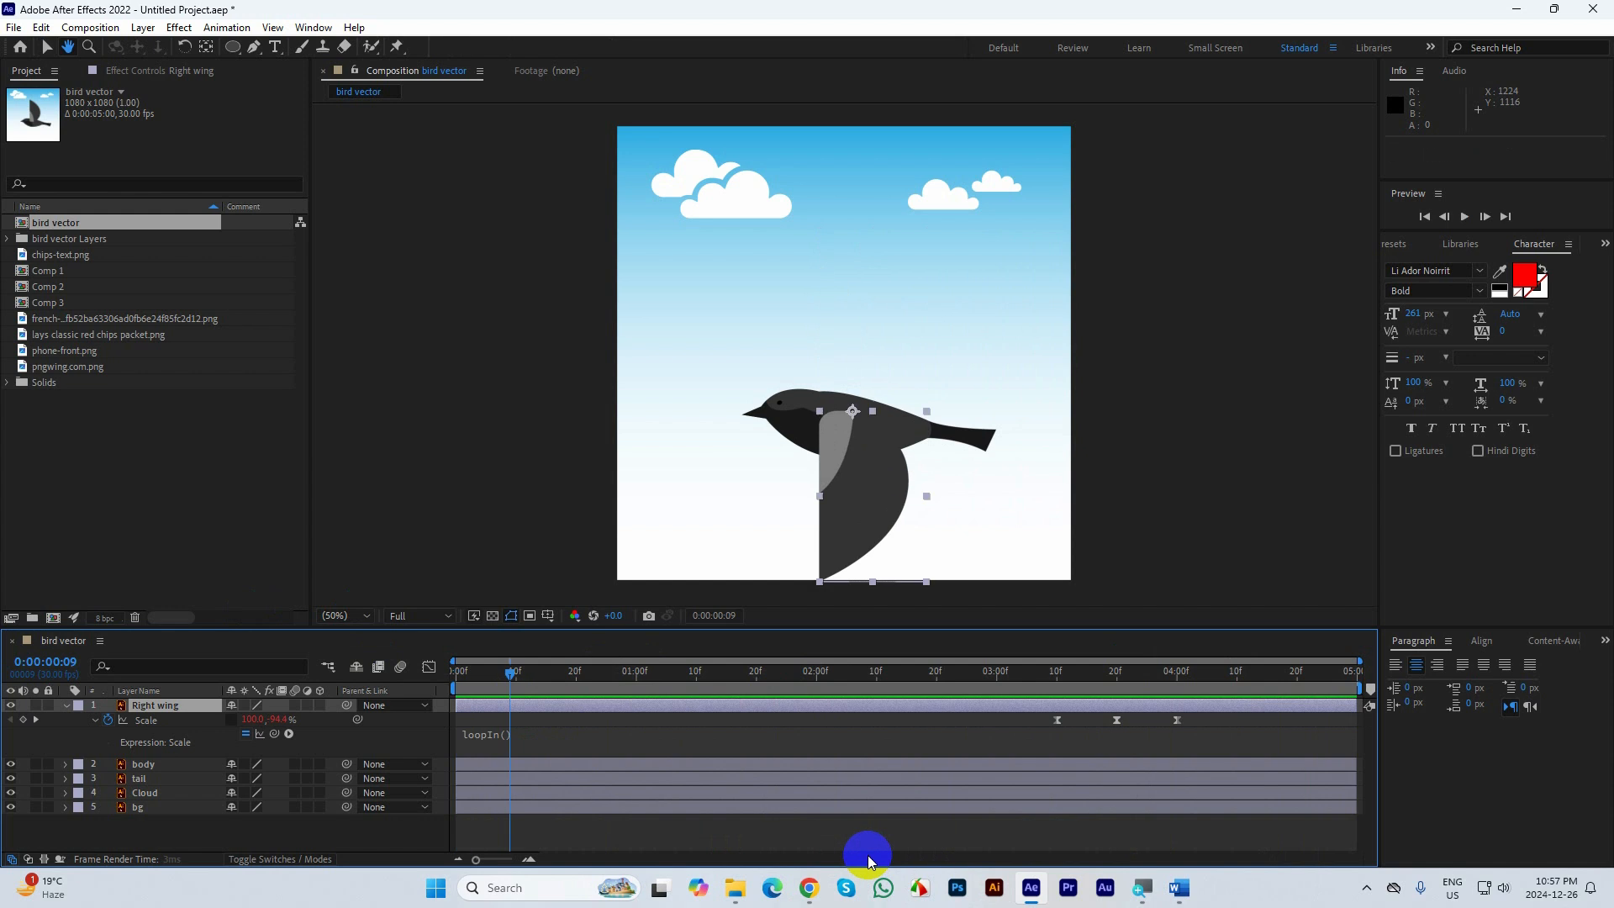
Undo the loopIn() edit and the Scale keyframe move, and scrub the wing flap to 0:00:00:08
key(ctrl+z)
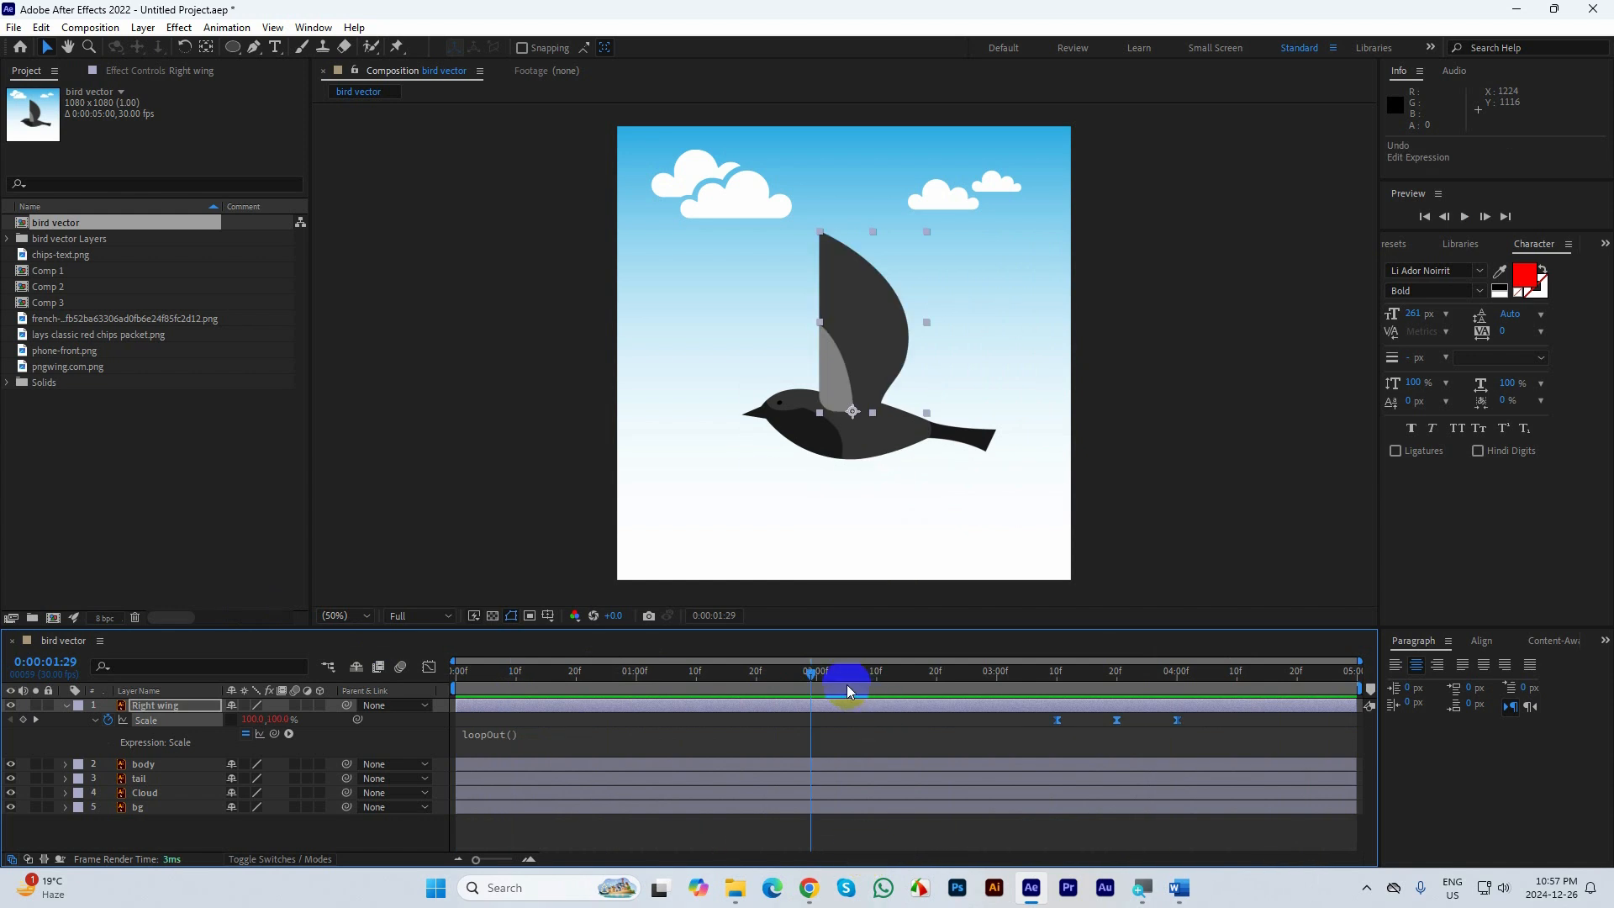
key(ctrl+z)
drag(801, 674, 1177, 672)
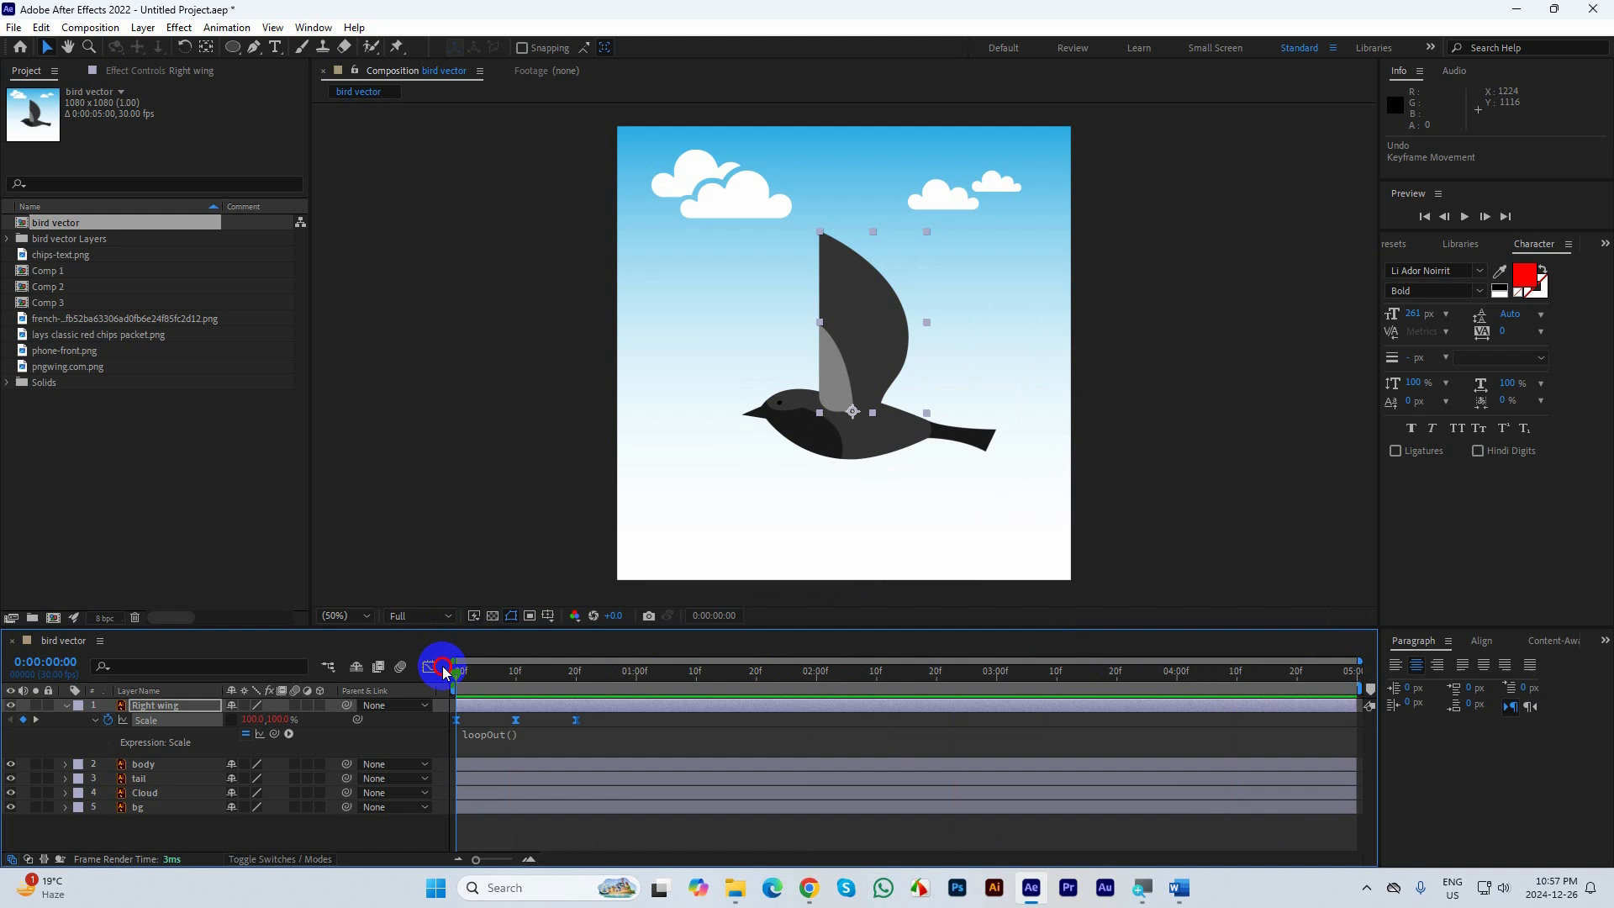
click(490, 673)
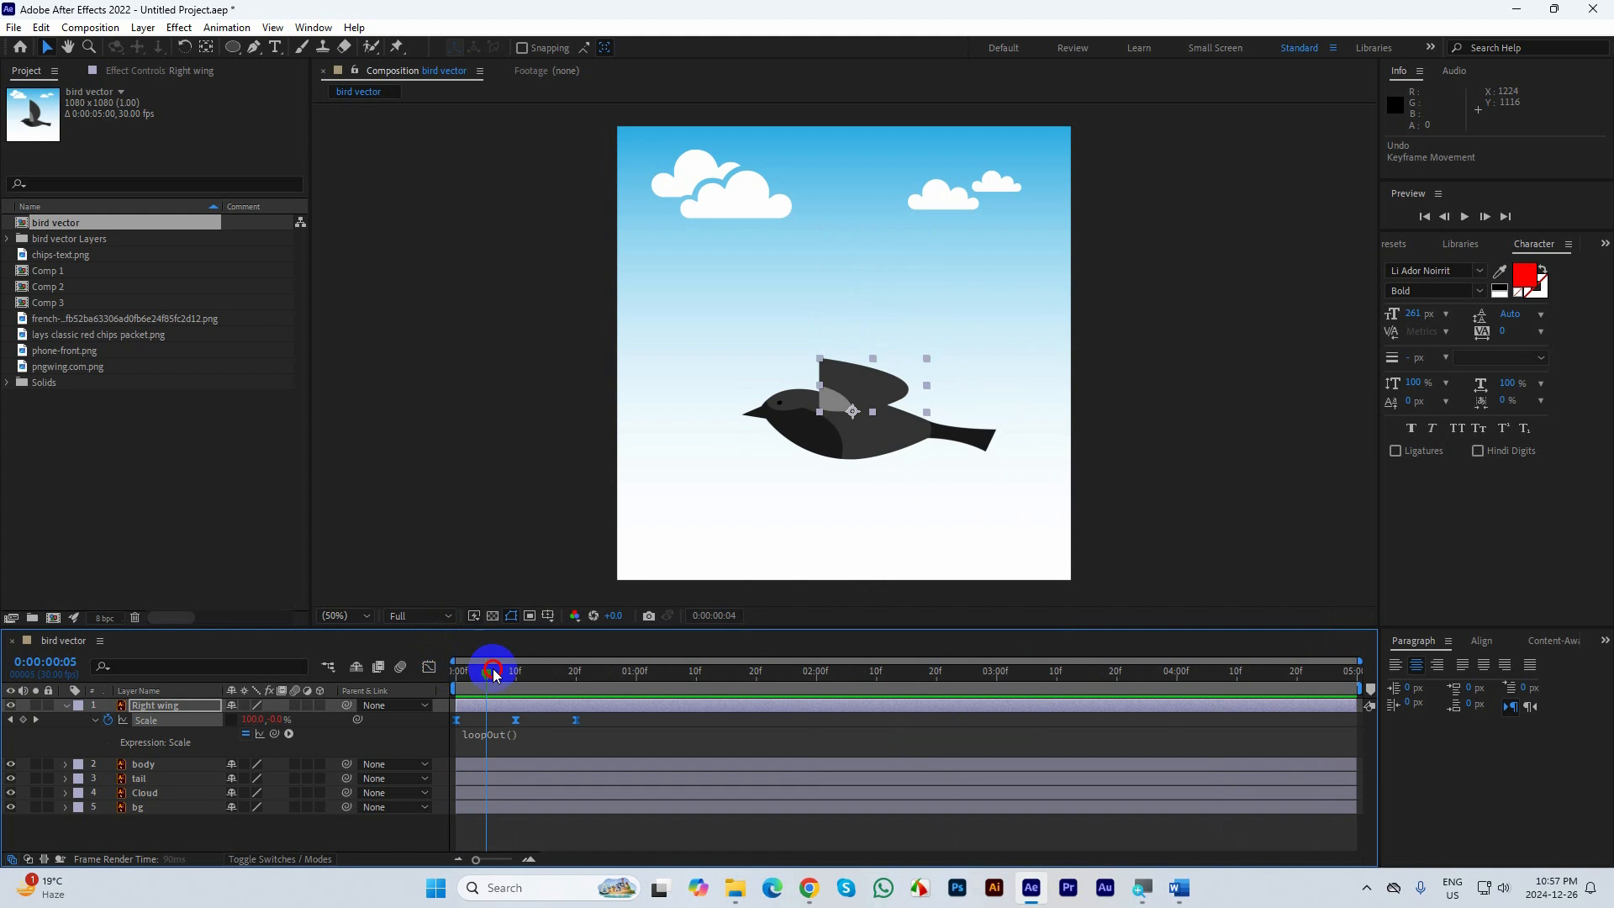
mouse_move(495, 675)
mouse_down()
mouse_move(533, 673)
mouse_move(471, 673)
mouse_move(500, 668)
mouse_up()
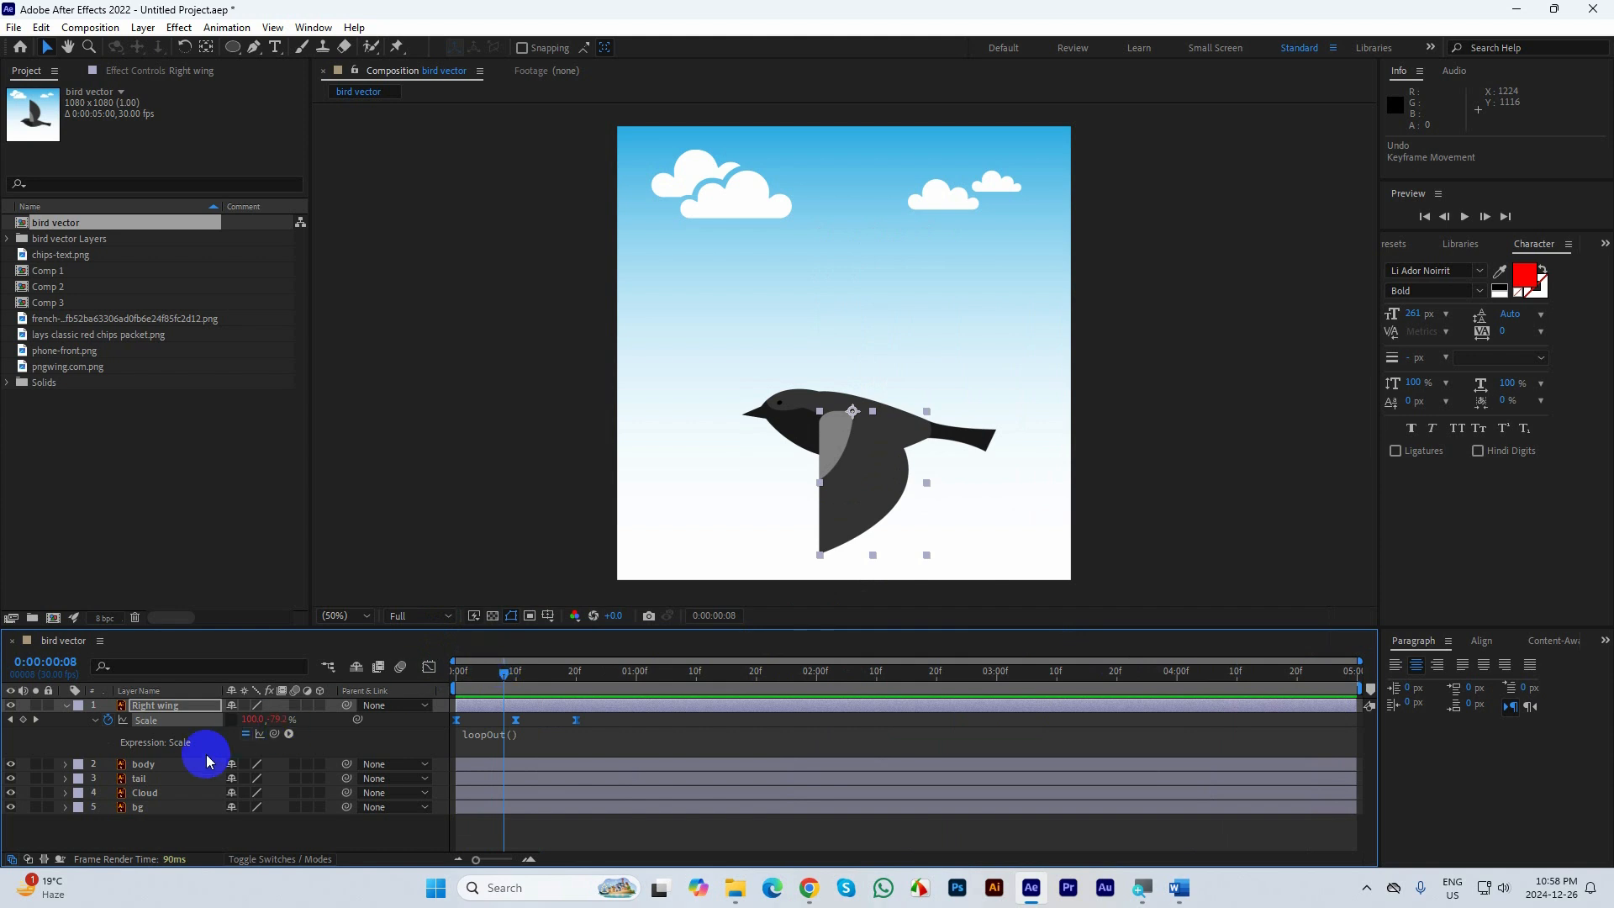
Parent the Right wing and tail layers to the body layer
click(160, 763)
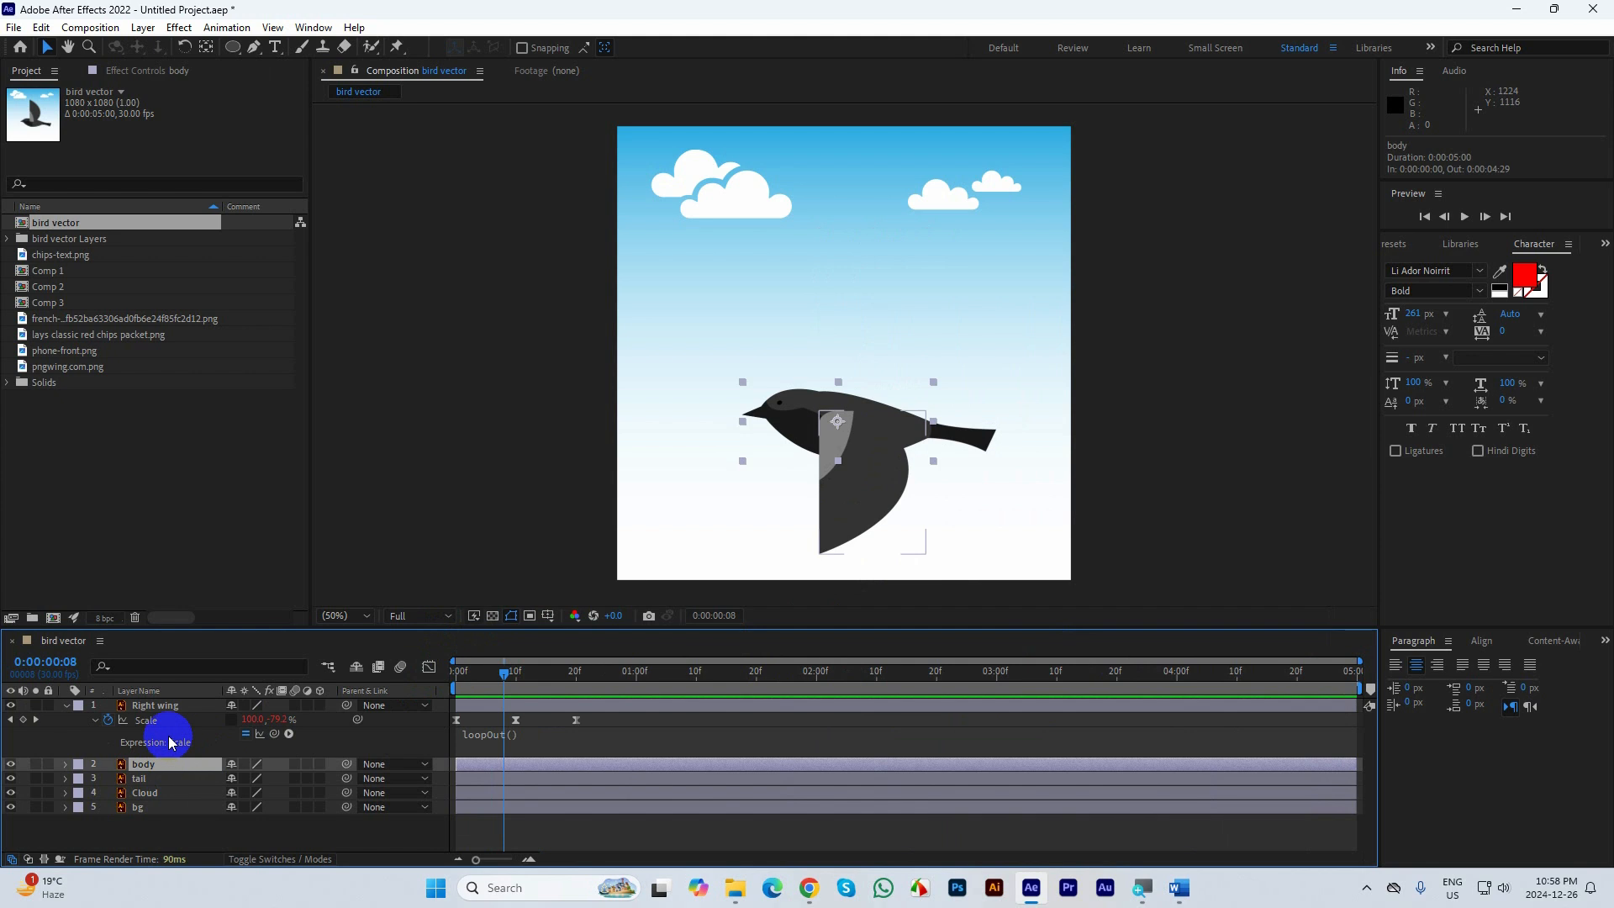
click(160, 705)
ctrl+click(205, 778)
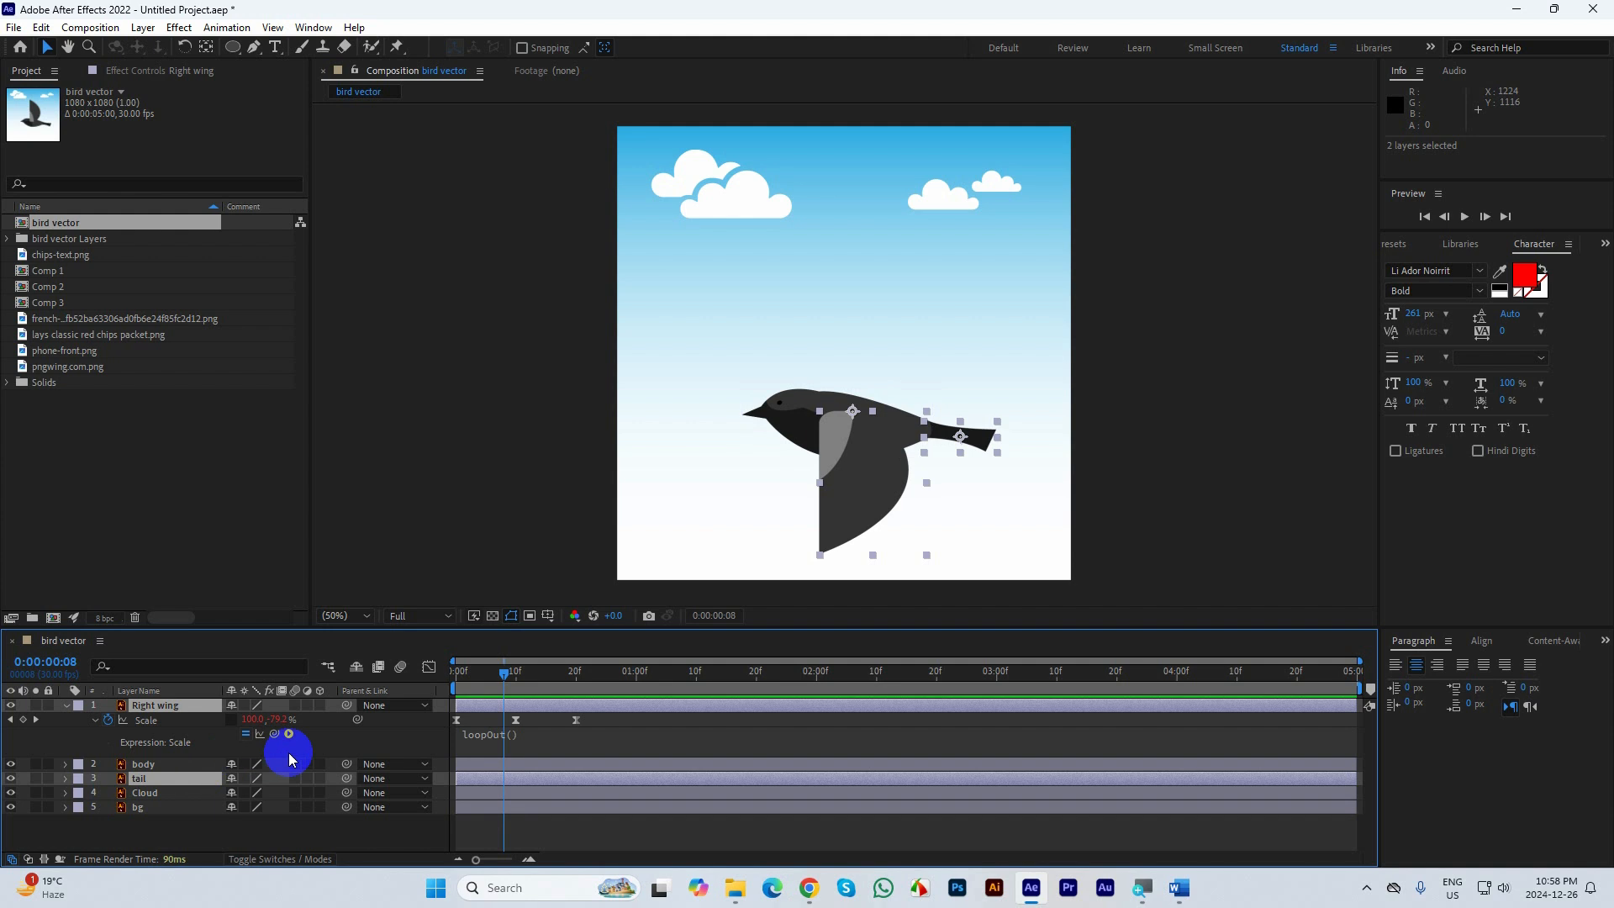
drag(347, 785, 145, 763)
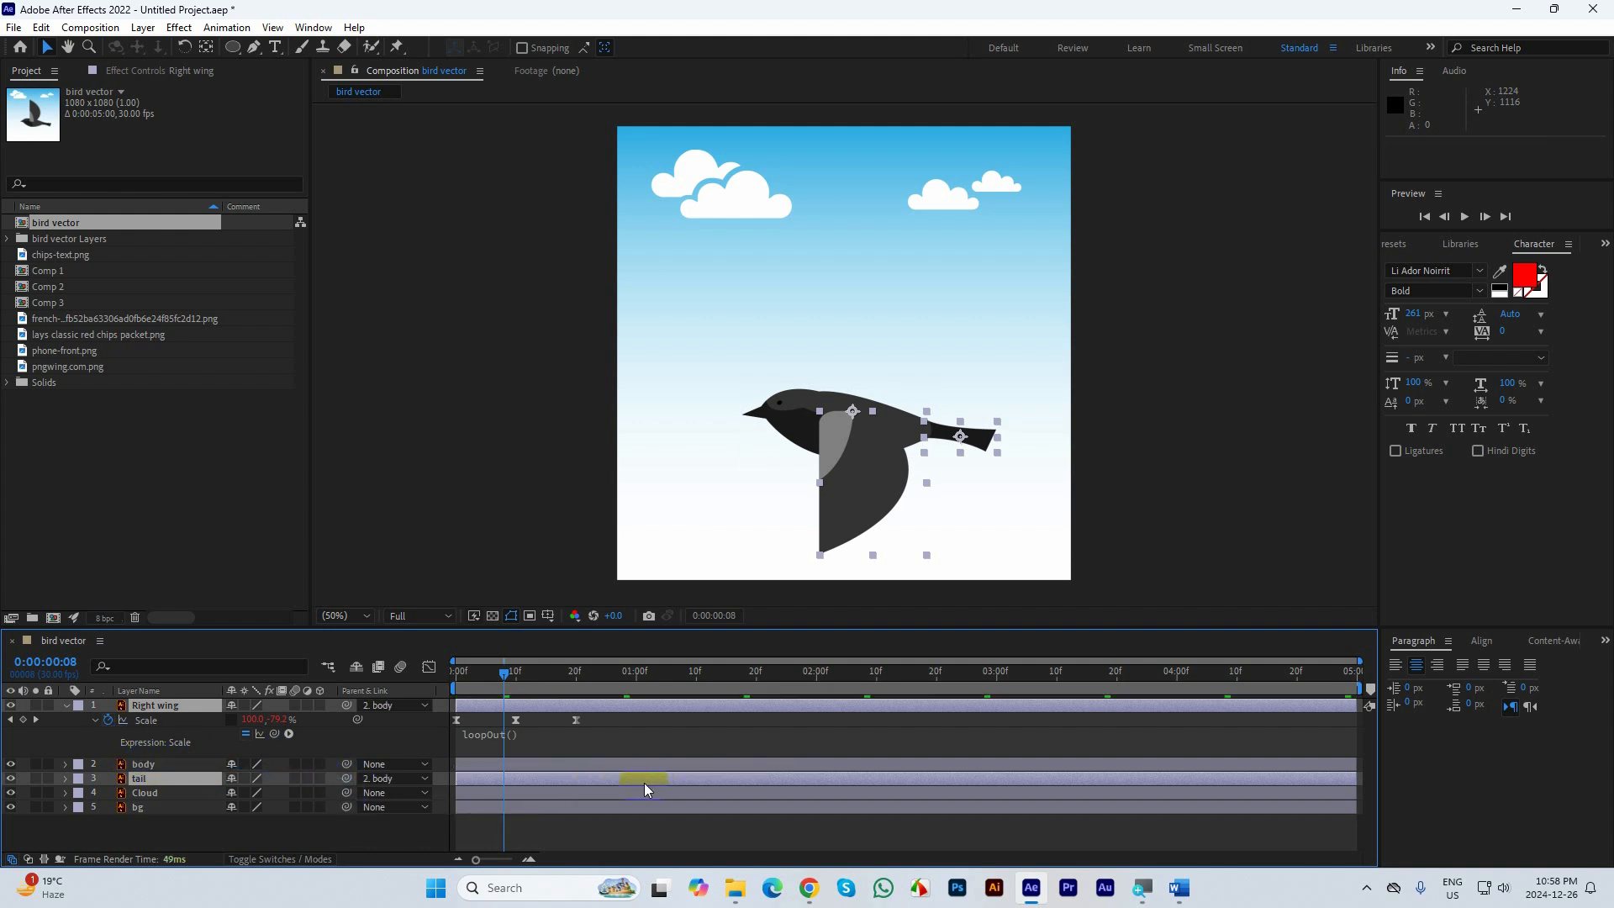
Start animating the body layer's Position with a keyframe at 0:00:00:00, leaving its coordinates at 524.2, 701.0
click(155, 764)
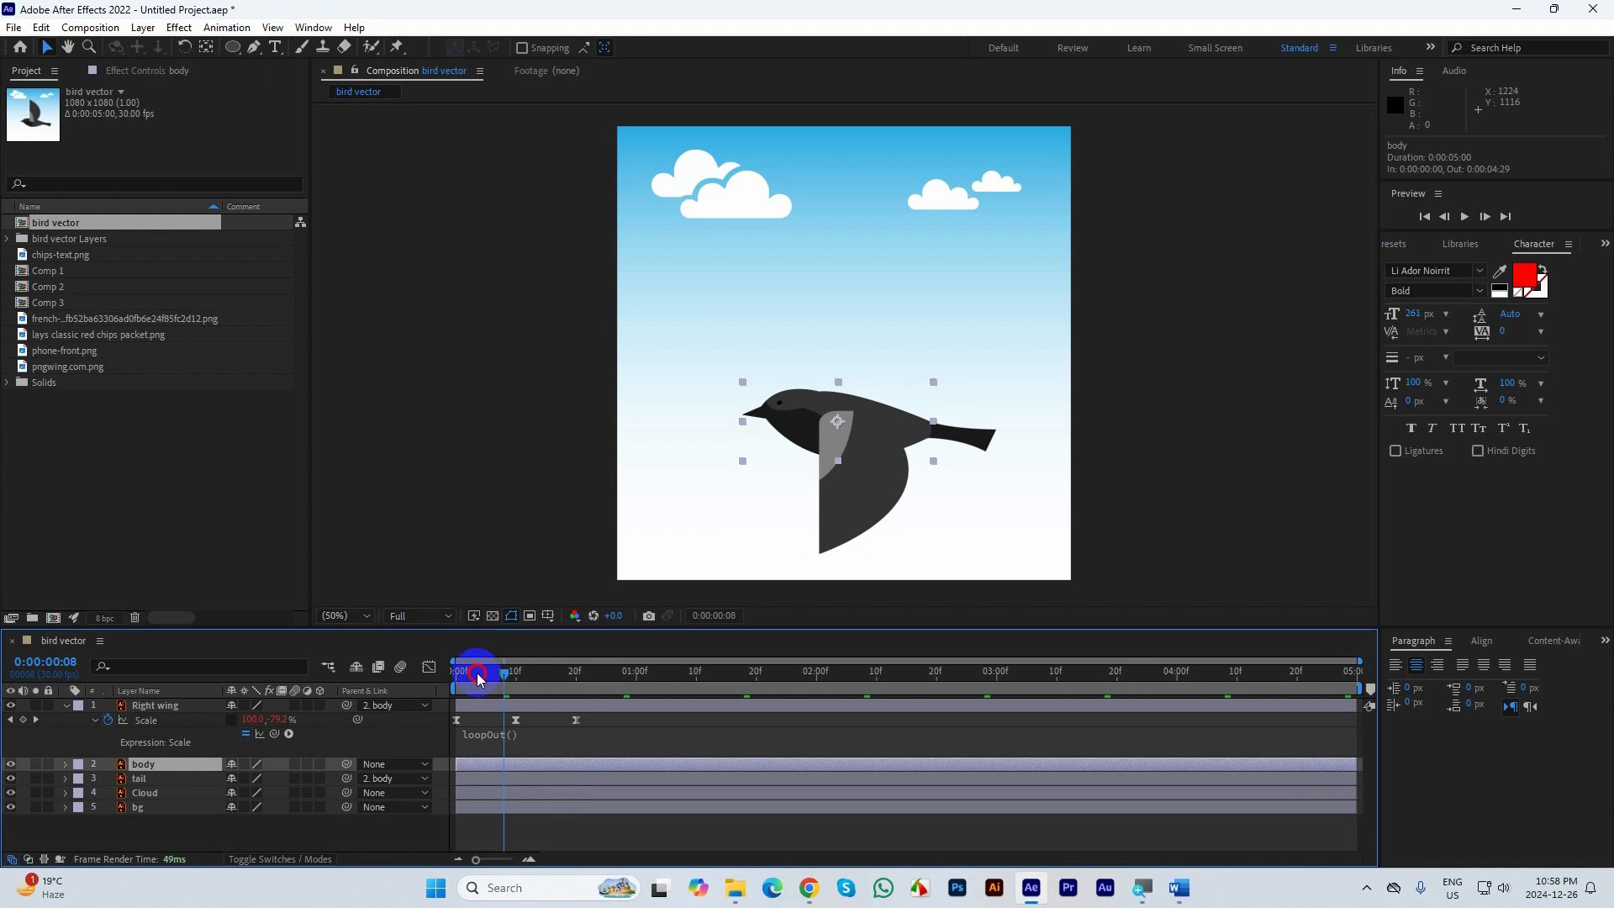
drag(477, 678, 449, 738)
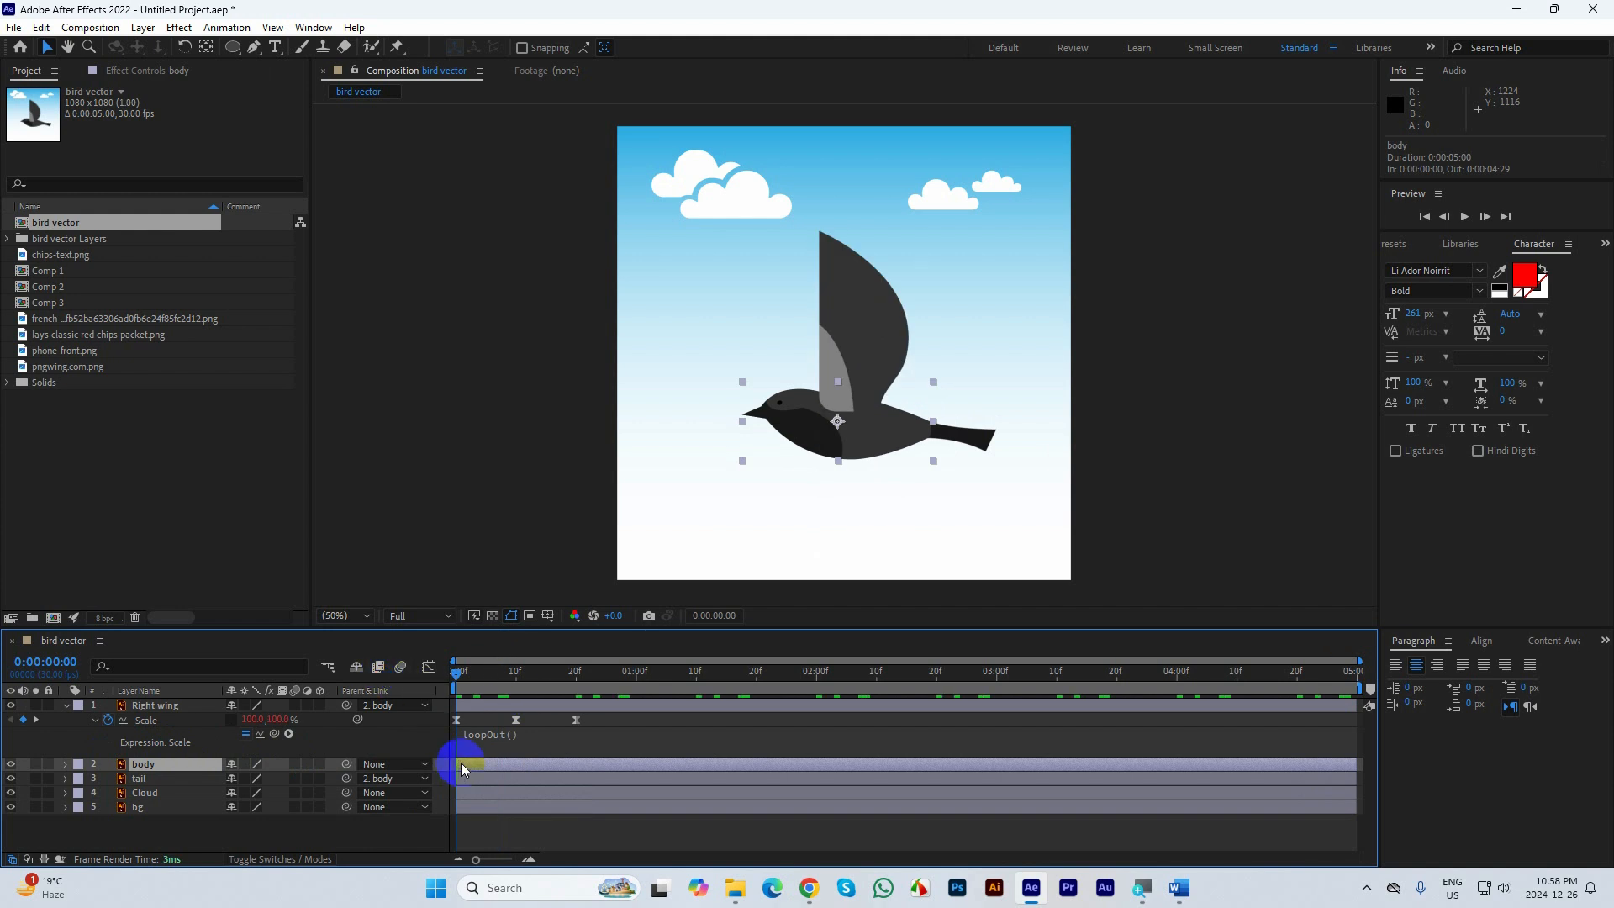
key(p)
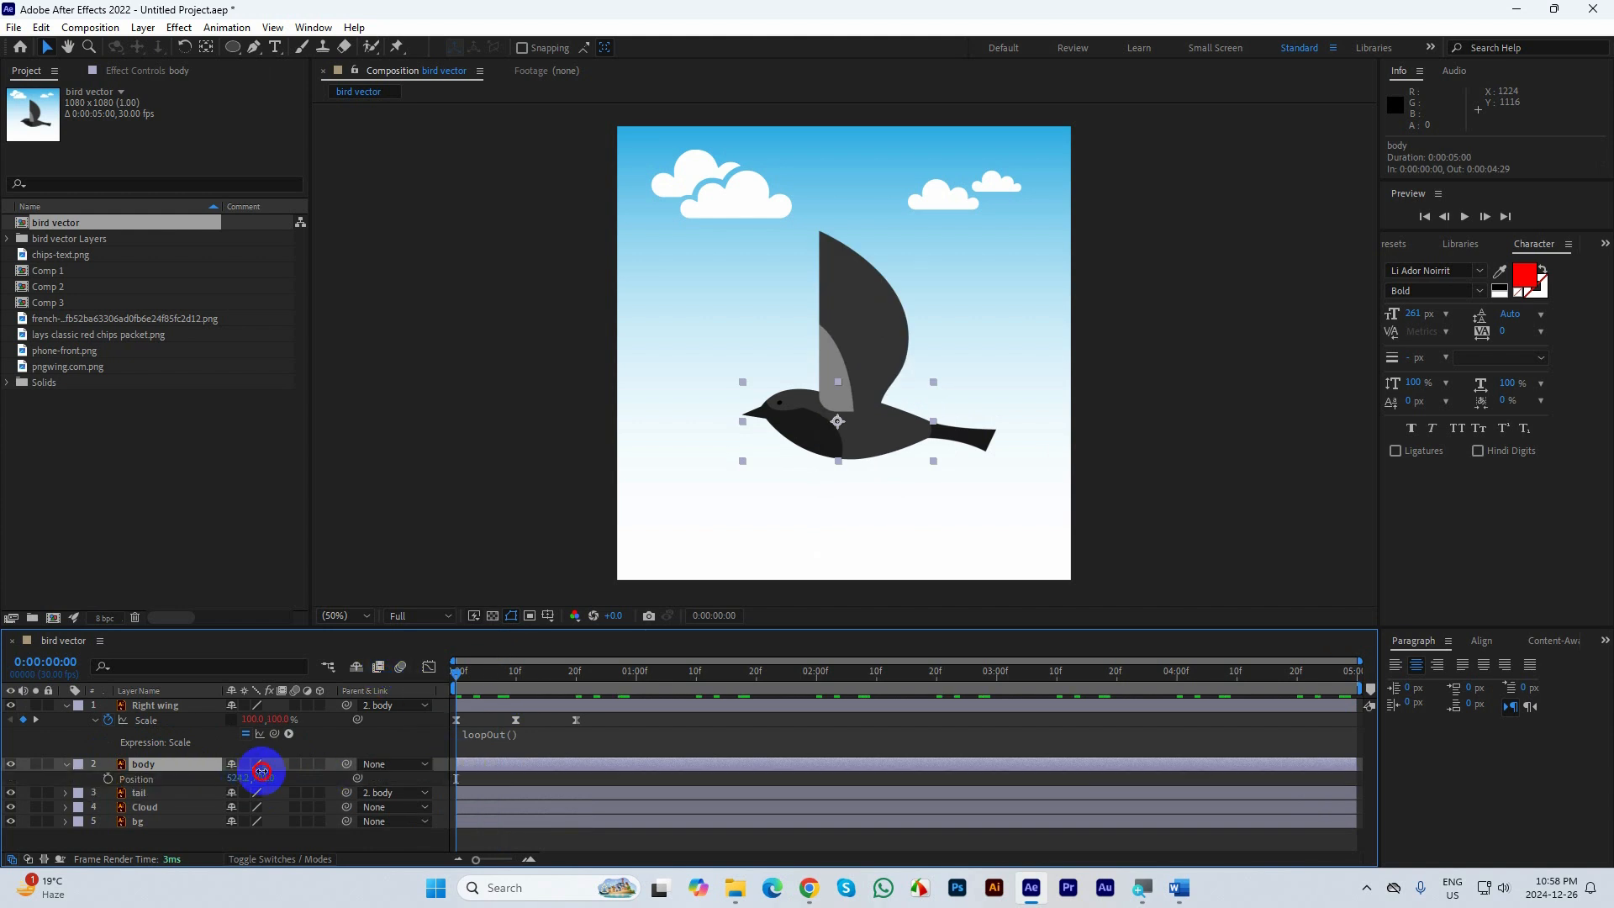
drag(244, 777, 306, 749)
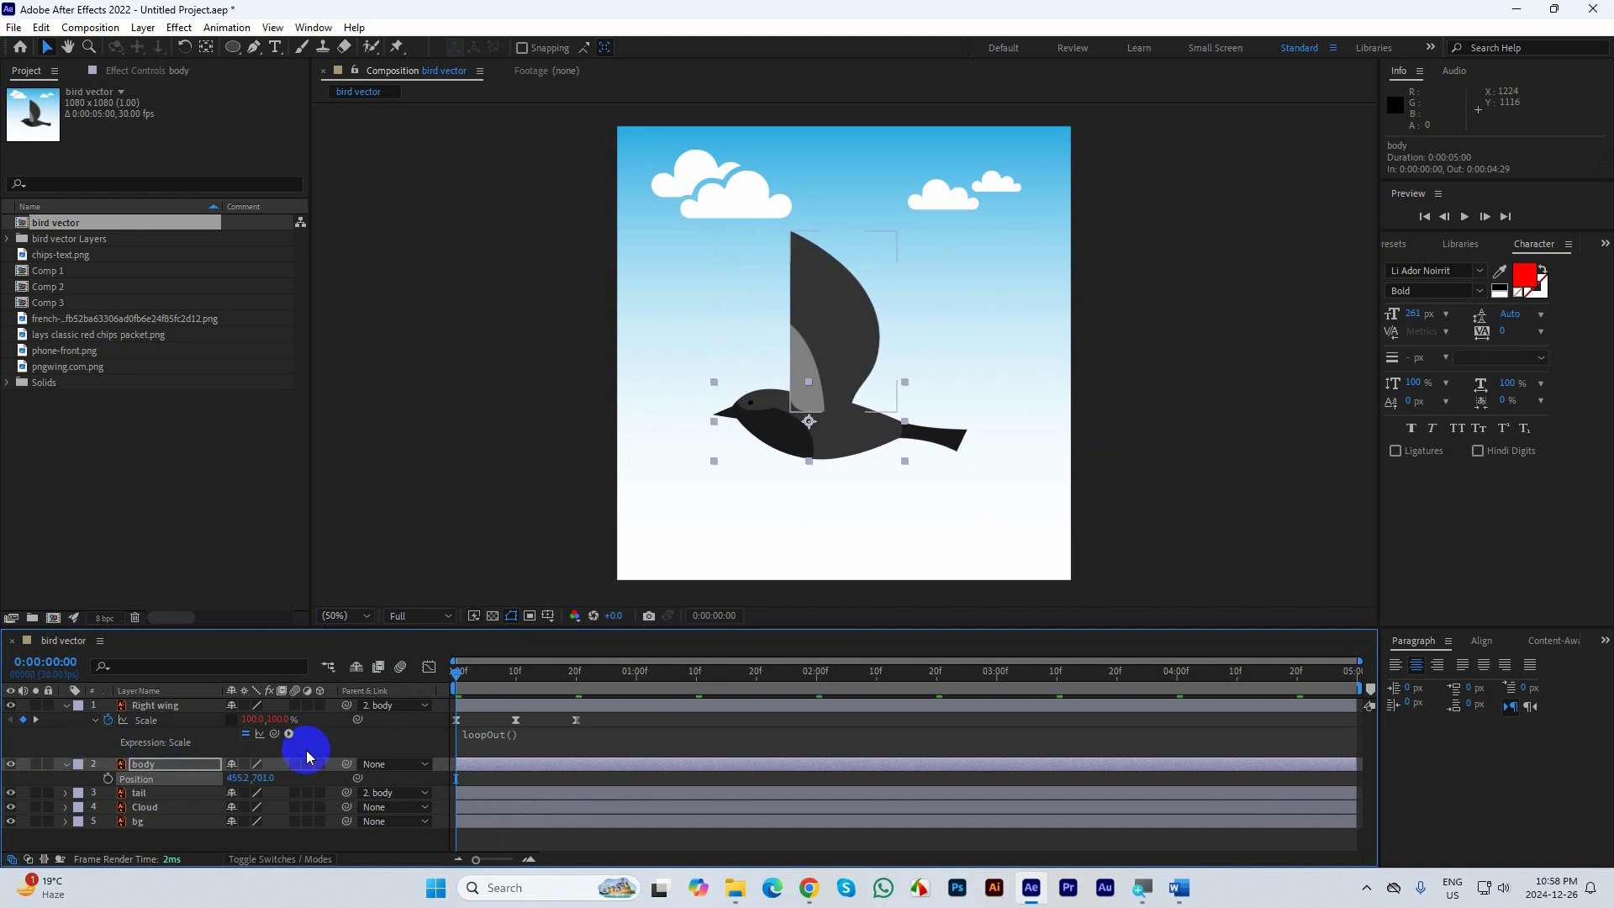
key(ctrl+z)
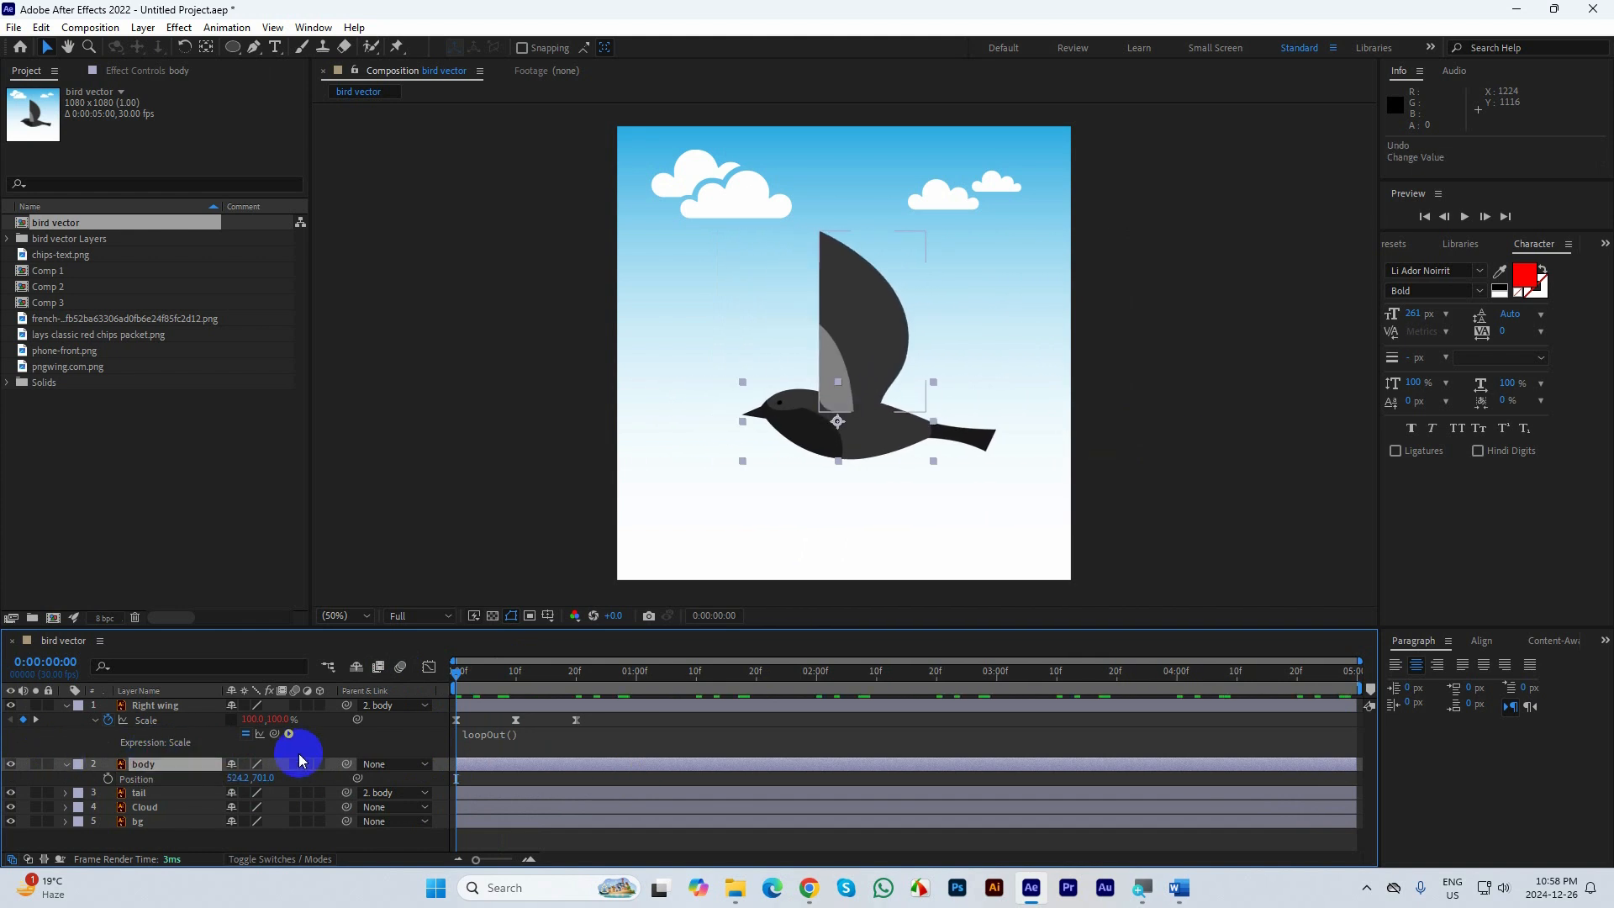
click(107, 779)
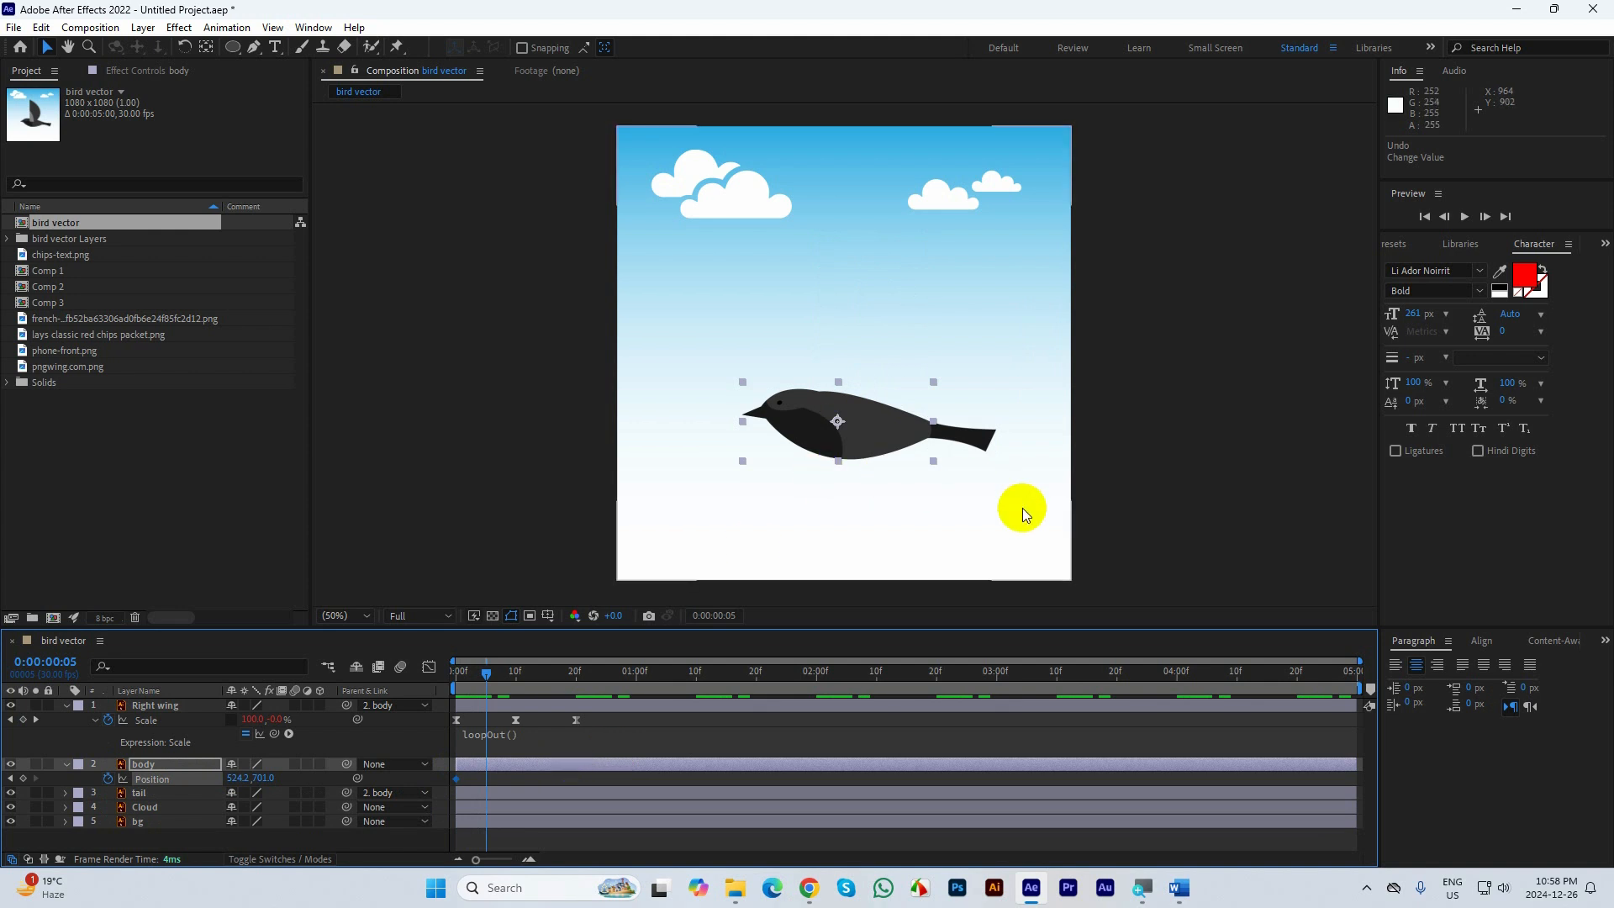
Nudge the body upward at 0:00:00:05 to Position 524.2, 681.0, adding a second keyframe
key(Up)
key(Up)
key(Up)
key(Up)
key(Up)
key(Up)
key(Up)
key(Up)
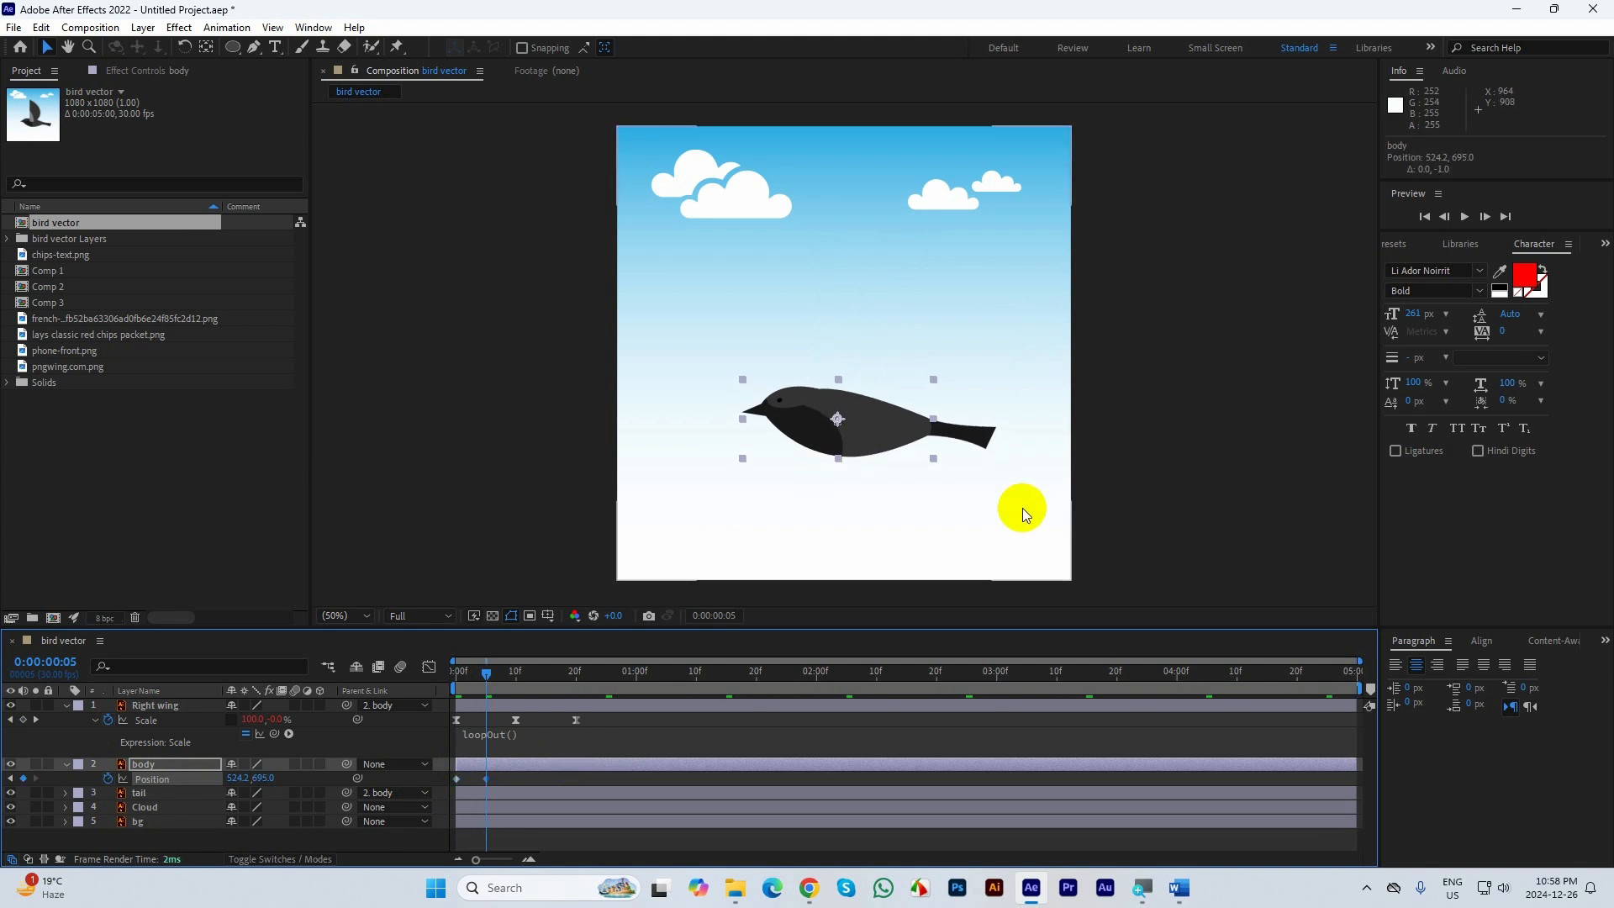
key(Up)
key(Up)
key(Up)
key(Up)
key(Up)
key(Up)
key(Up)
key(Up)
key(Up)
key(Up)
key(Up)
key(Up)
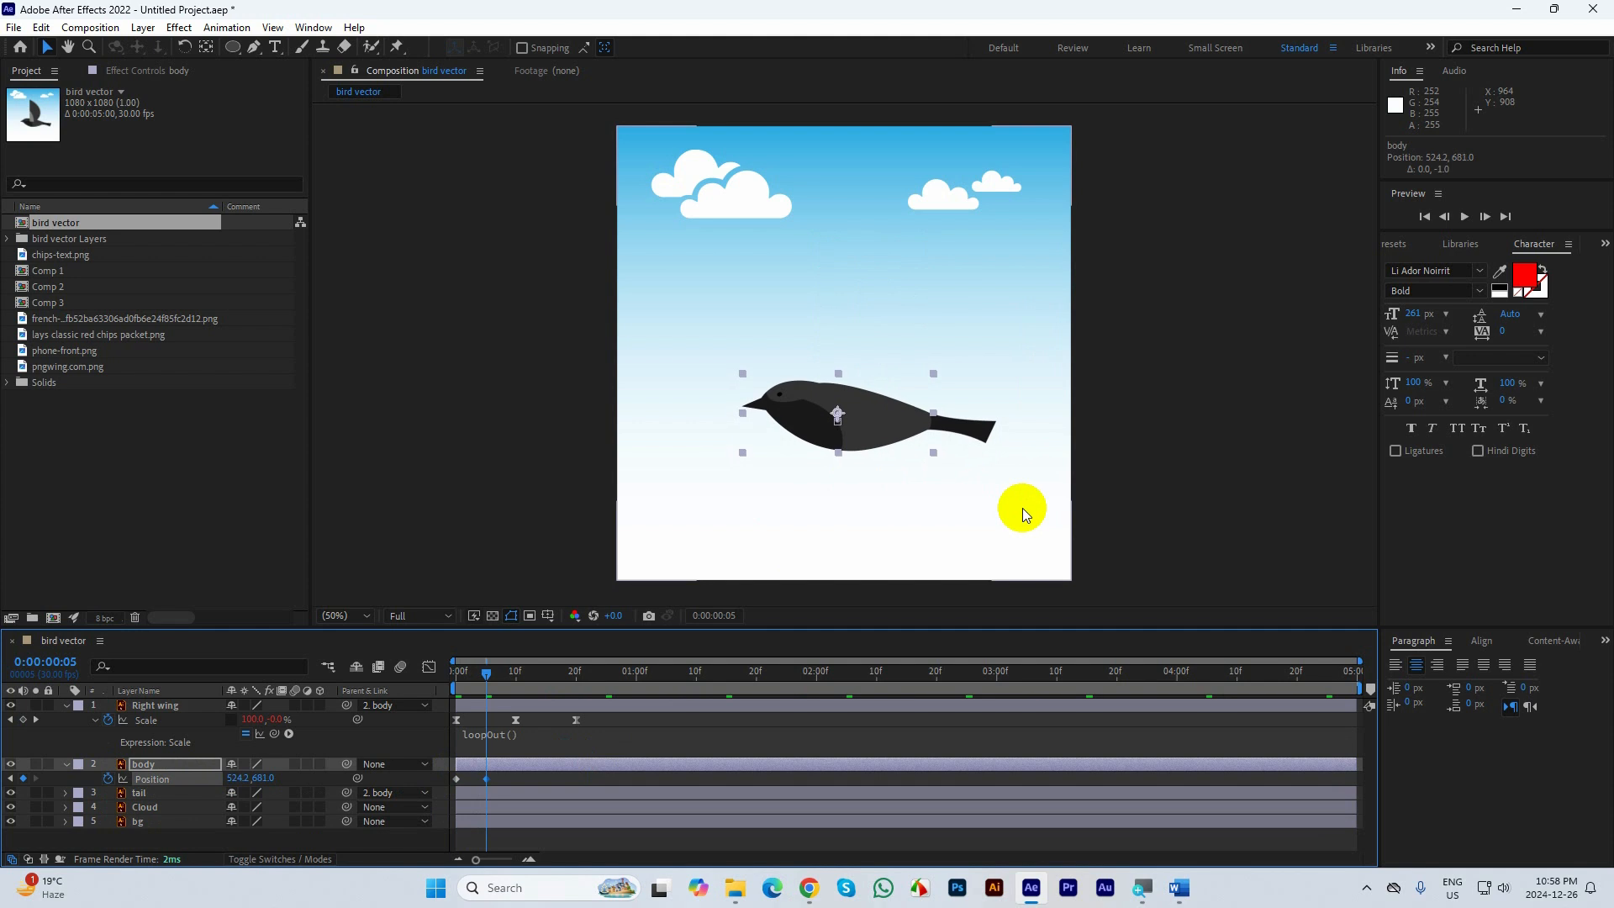
Copy the body's first Position keyframe to 0:00:00:10, in line with the wing's second Scale keyframe
click(513, 691)
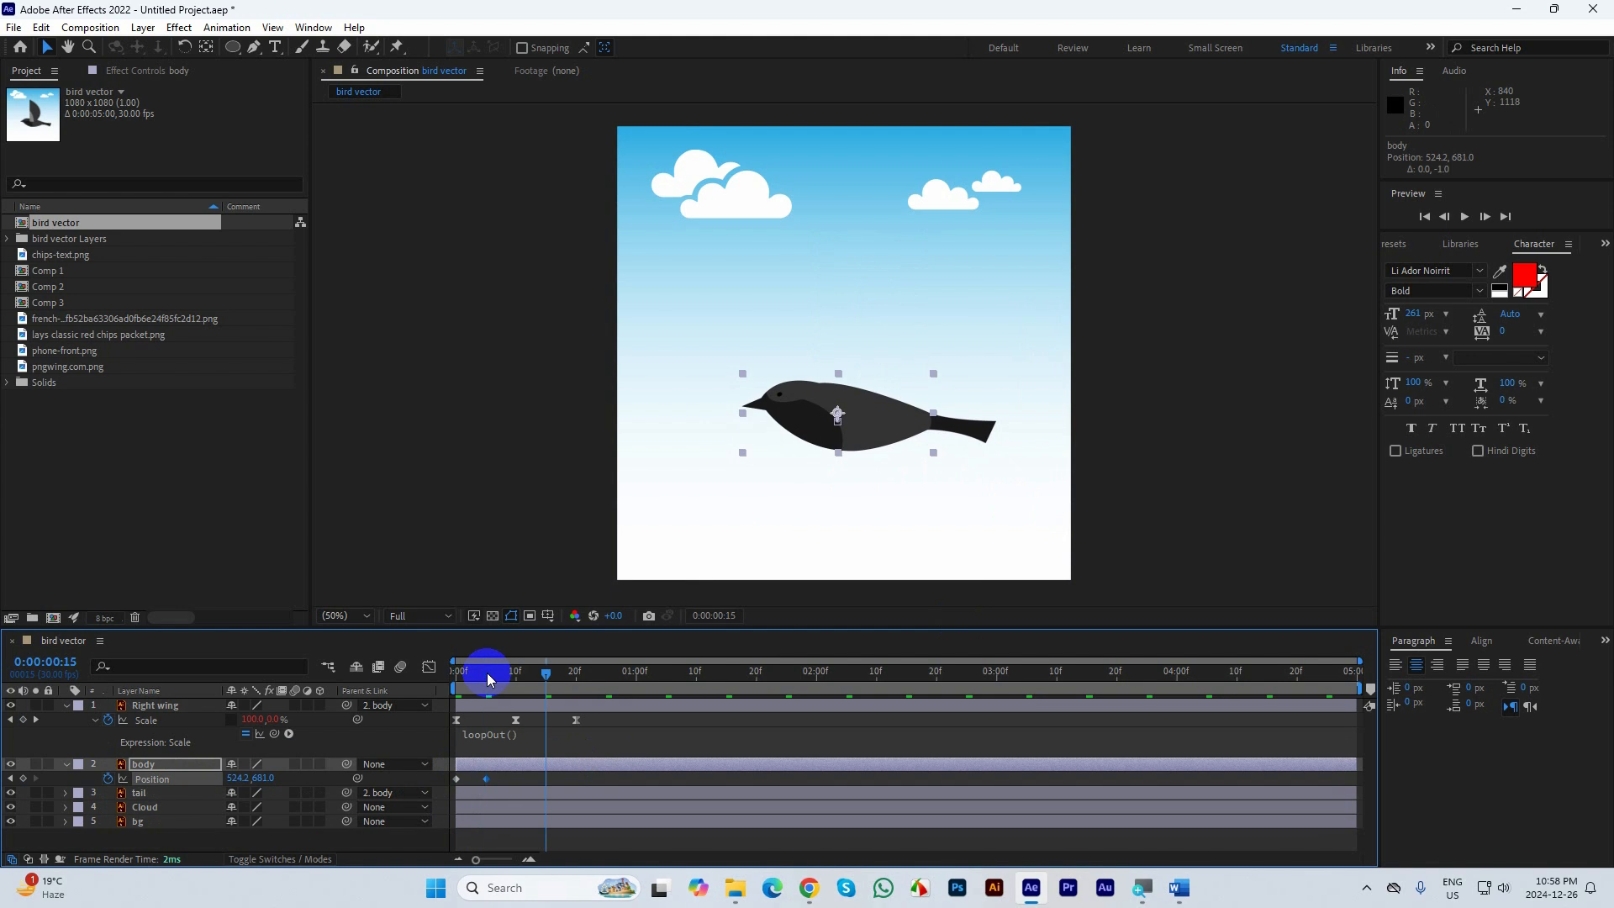
mouse_move(488, 681)
mouse_down()
mouse_move(468, 675)
mouse_move(491, 679)
mouse_up()
key(space)
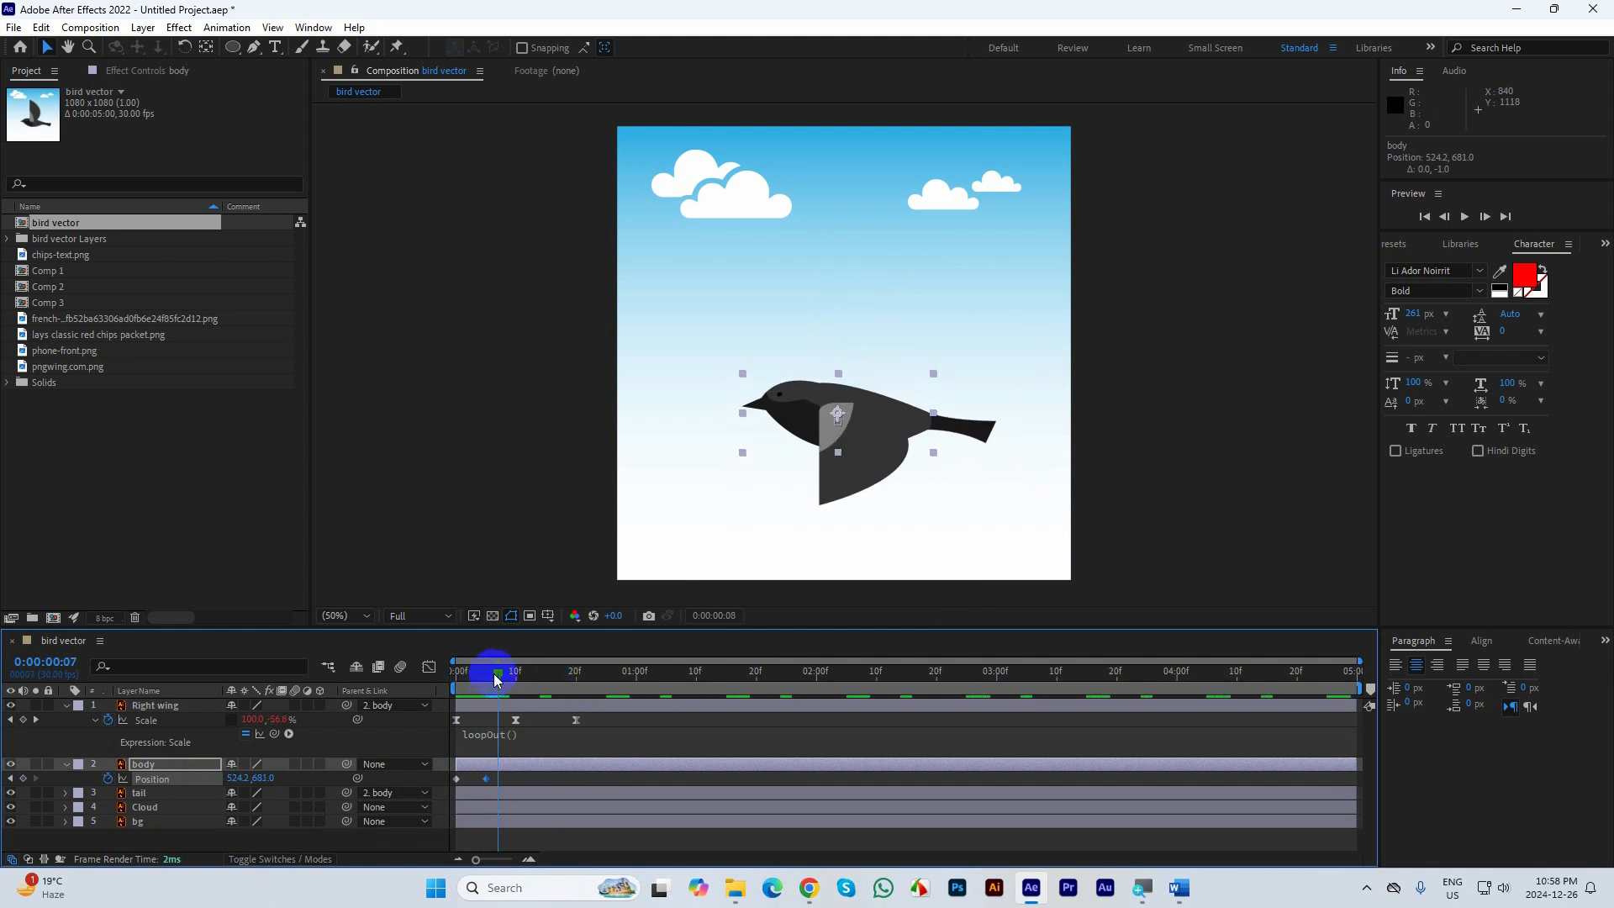
click(516, 721)
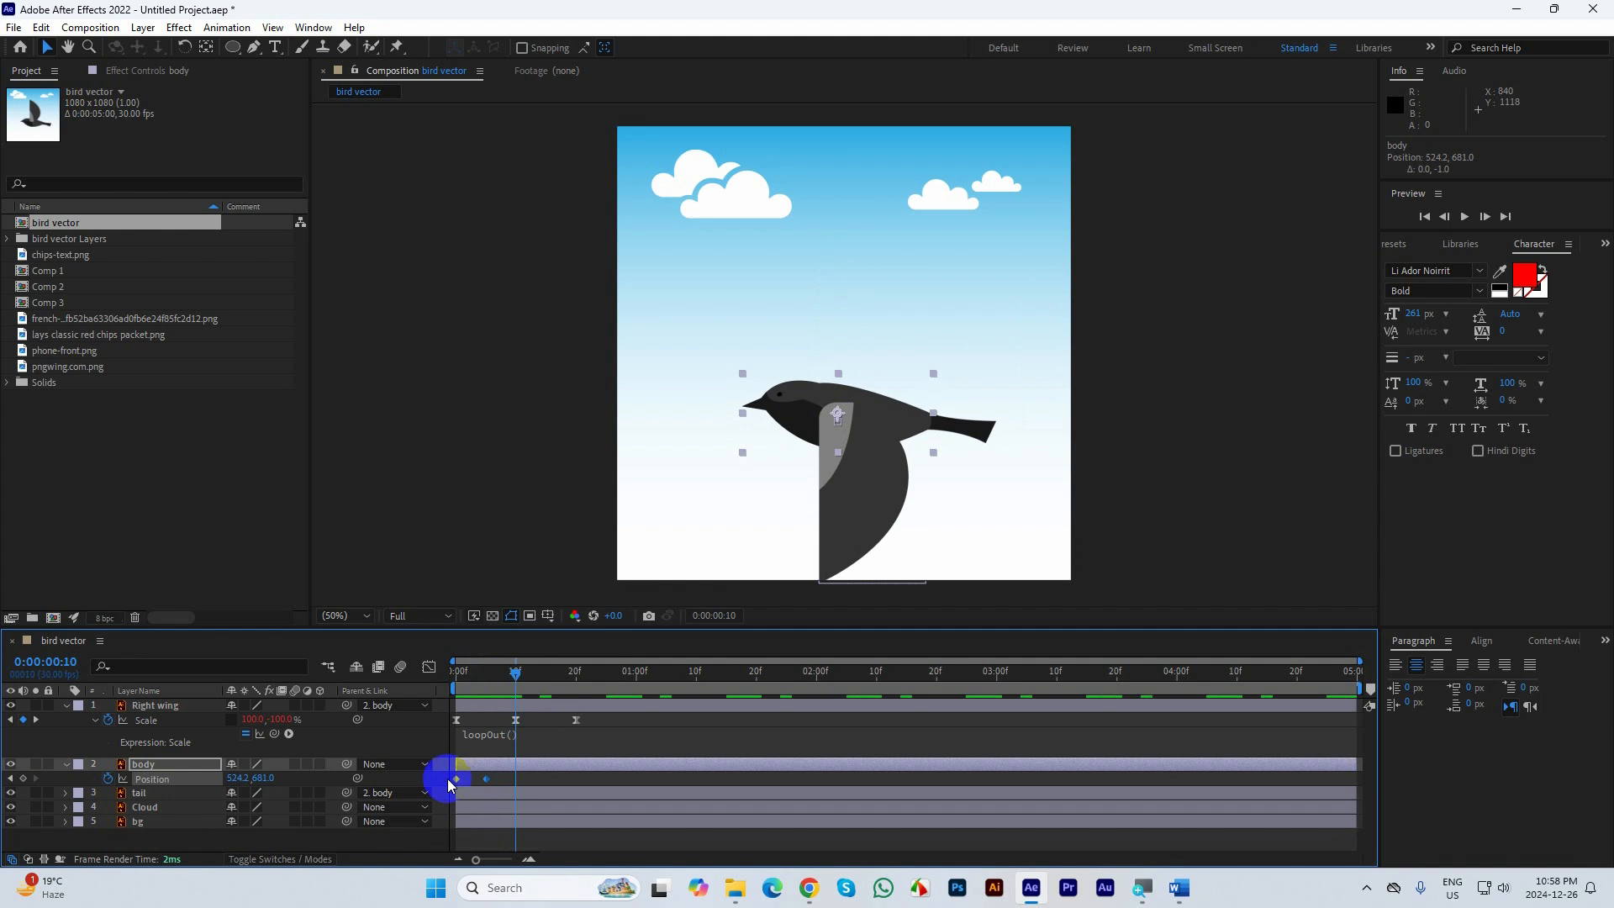
key(ctrl+c)
key(ctrl+v)
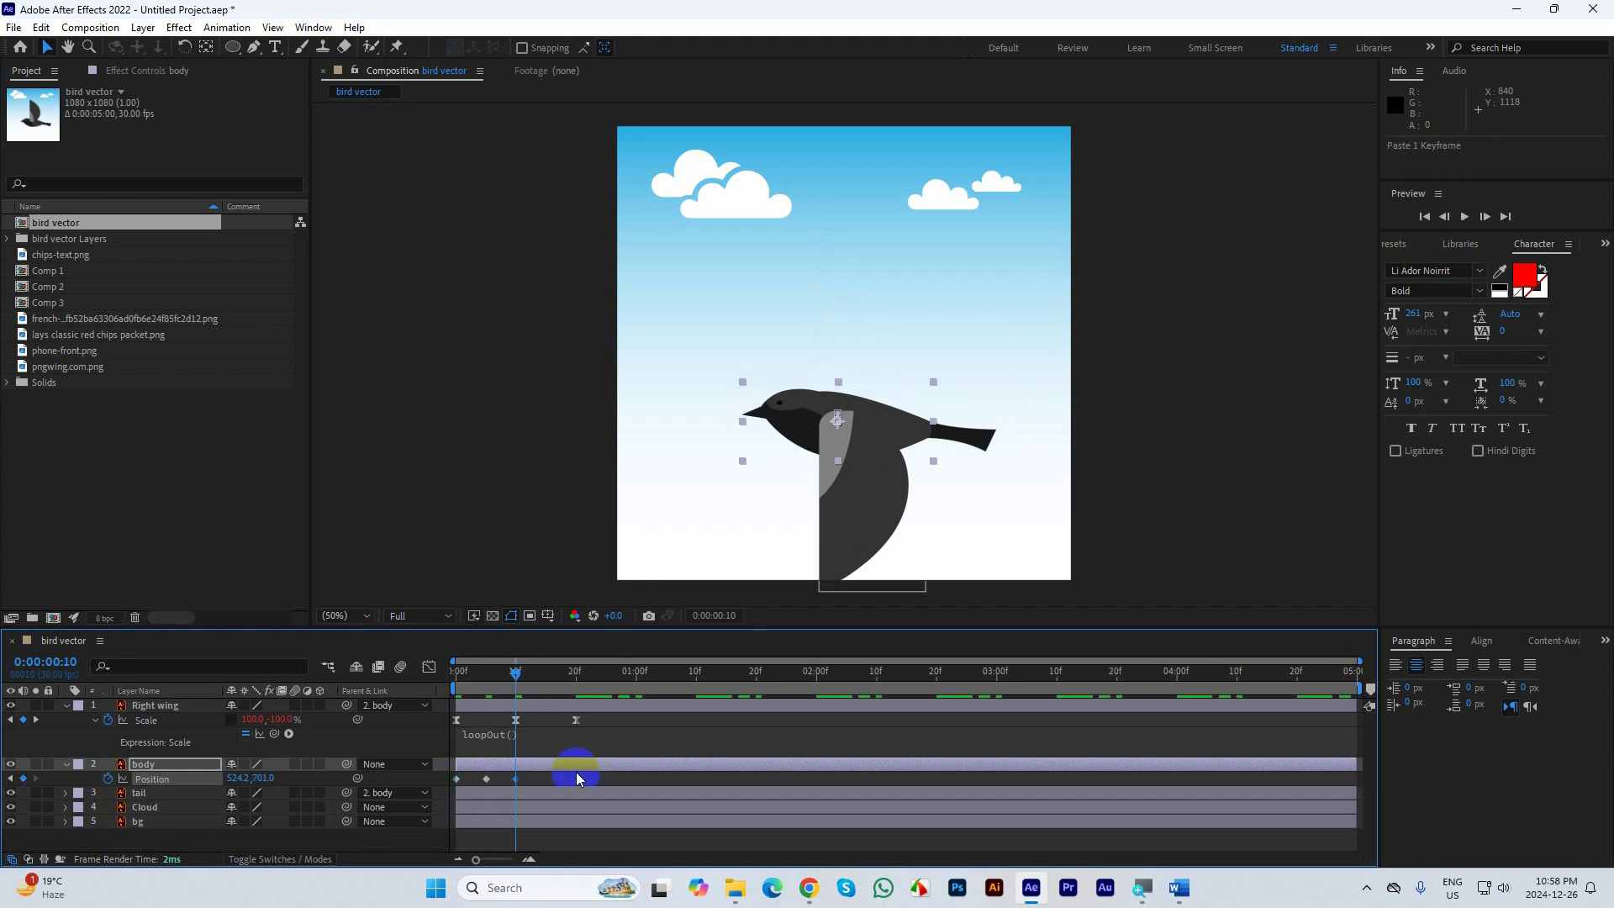
Add a loopOut() expression to the body's Position and preview the animation from the start
drag(526, 674, 492, 695)
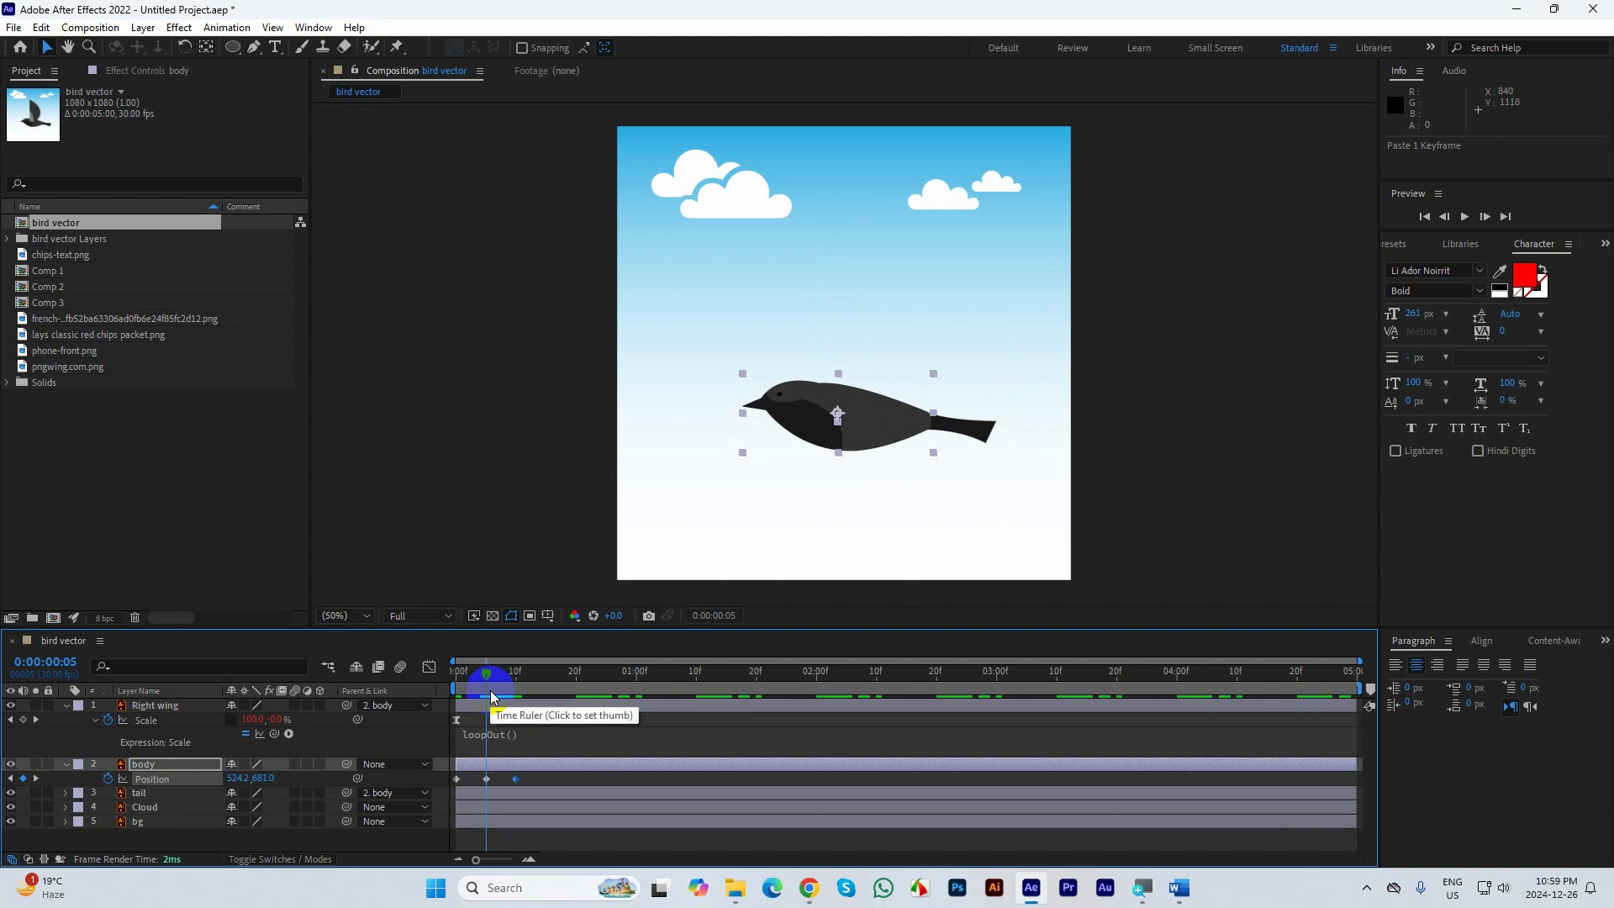
mouse_move(486, 683)
mouse_down()
mouse_move(452, 673)
mouse_move(486, 684)
mouse_up()
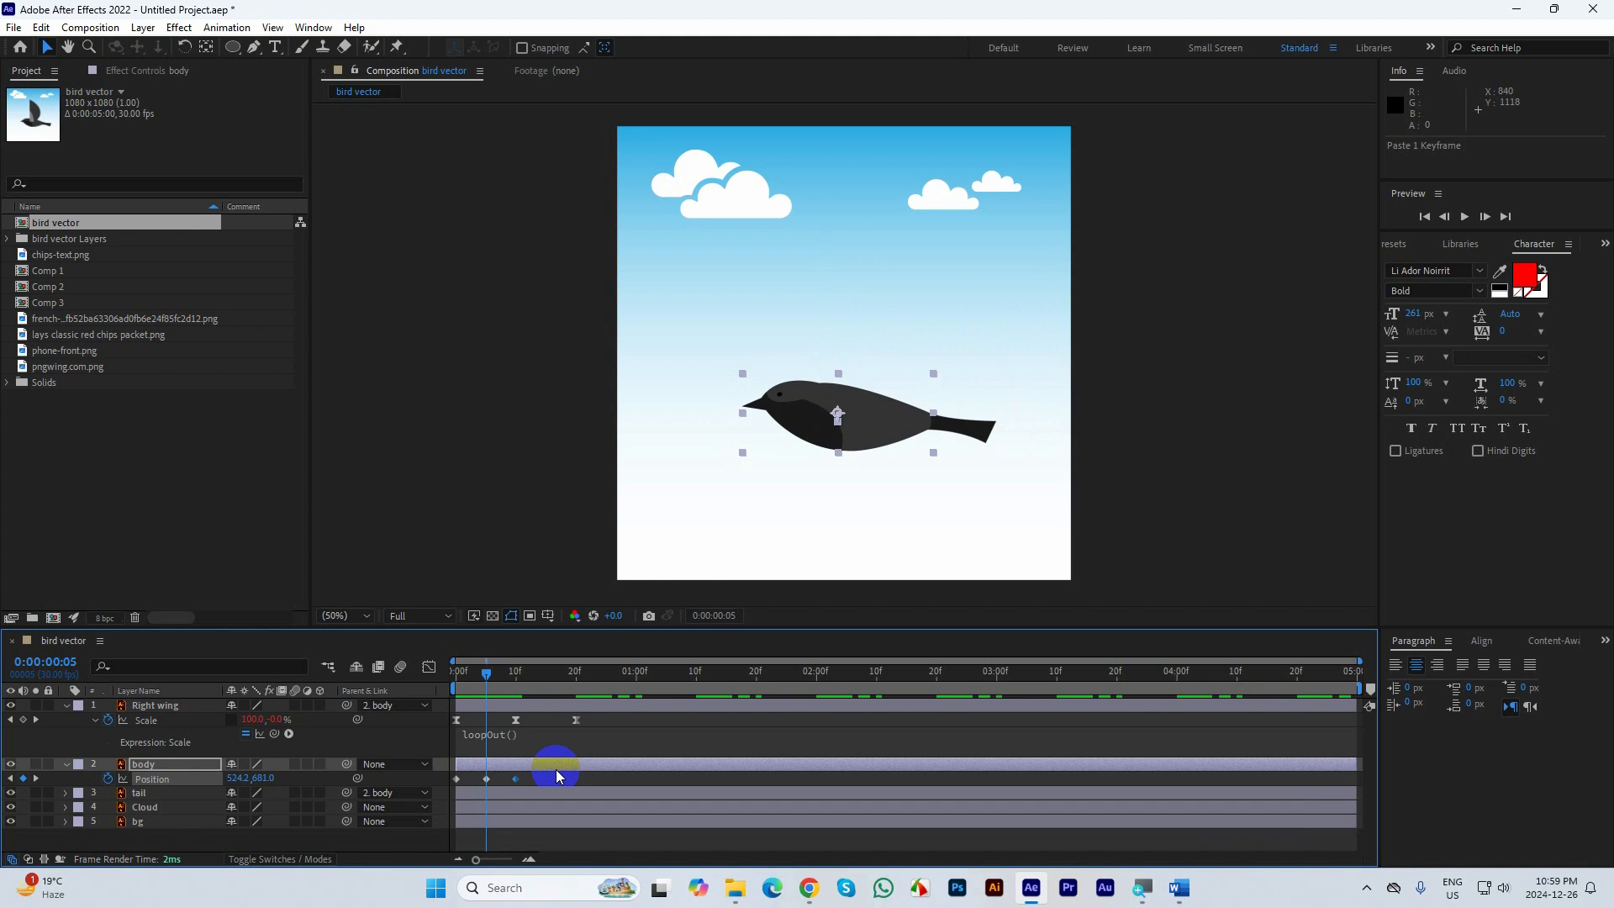
alt+click(107, 778)
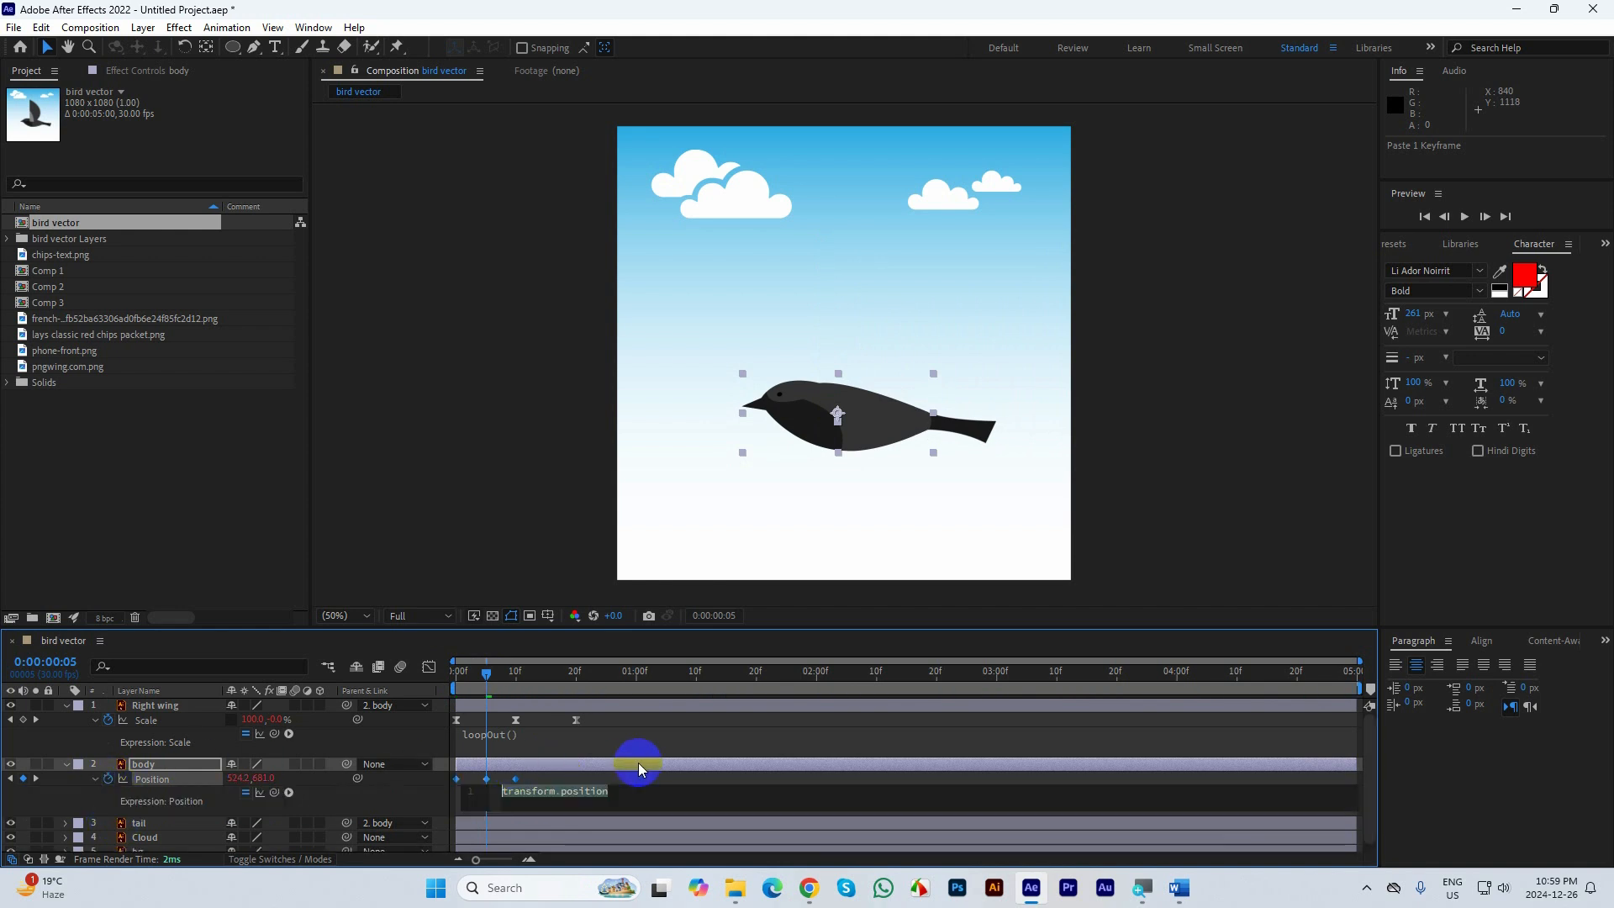
text(loo)
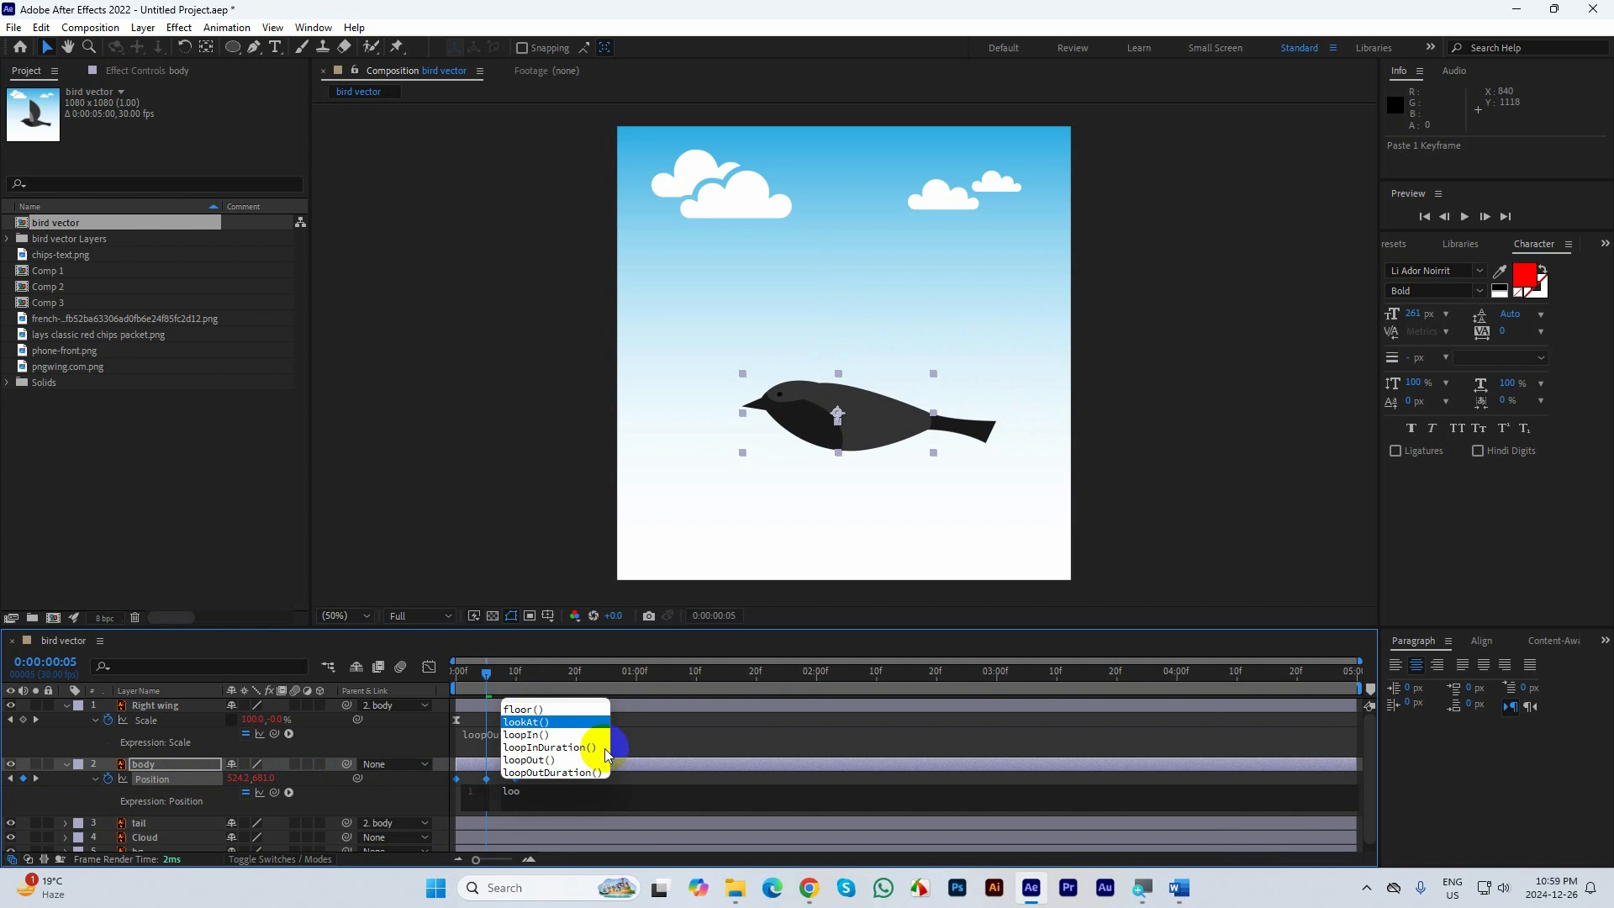
click(530, 760)
click(620, 737)
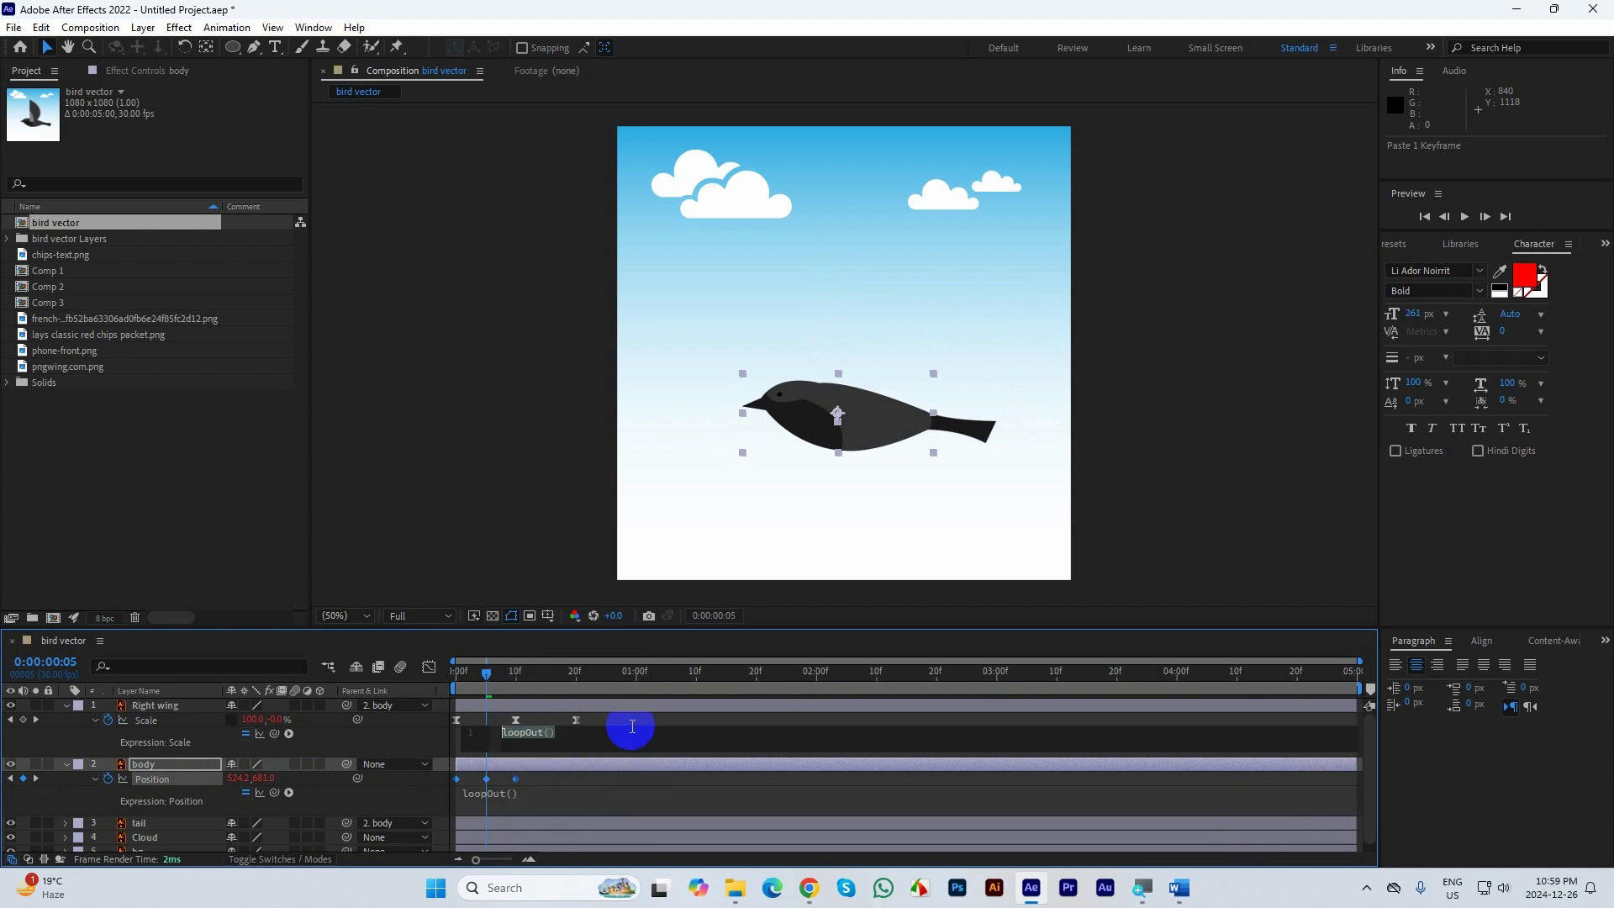
click(929, 551)
drag(501, 681, 403, 681)
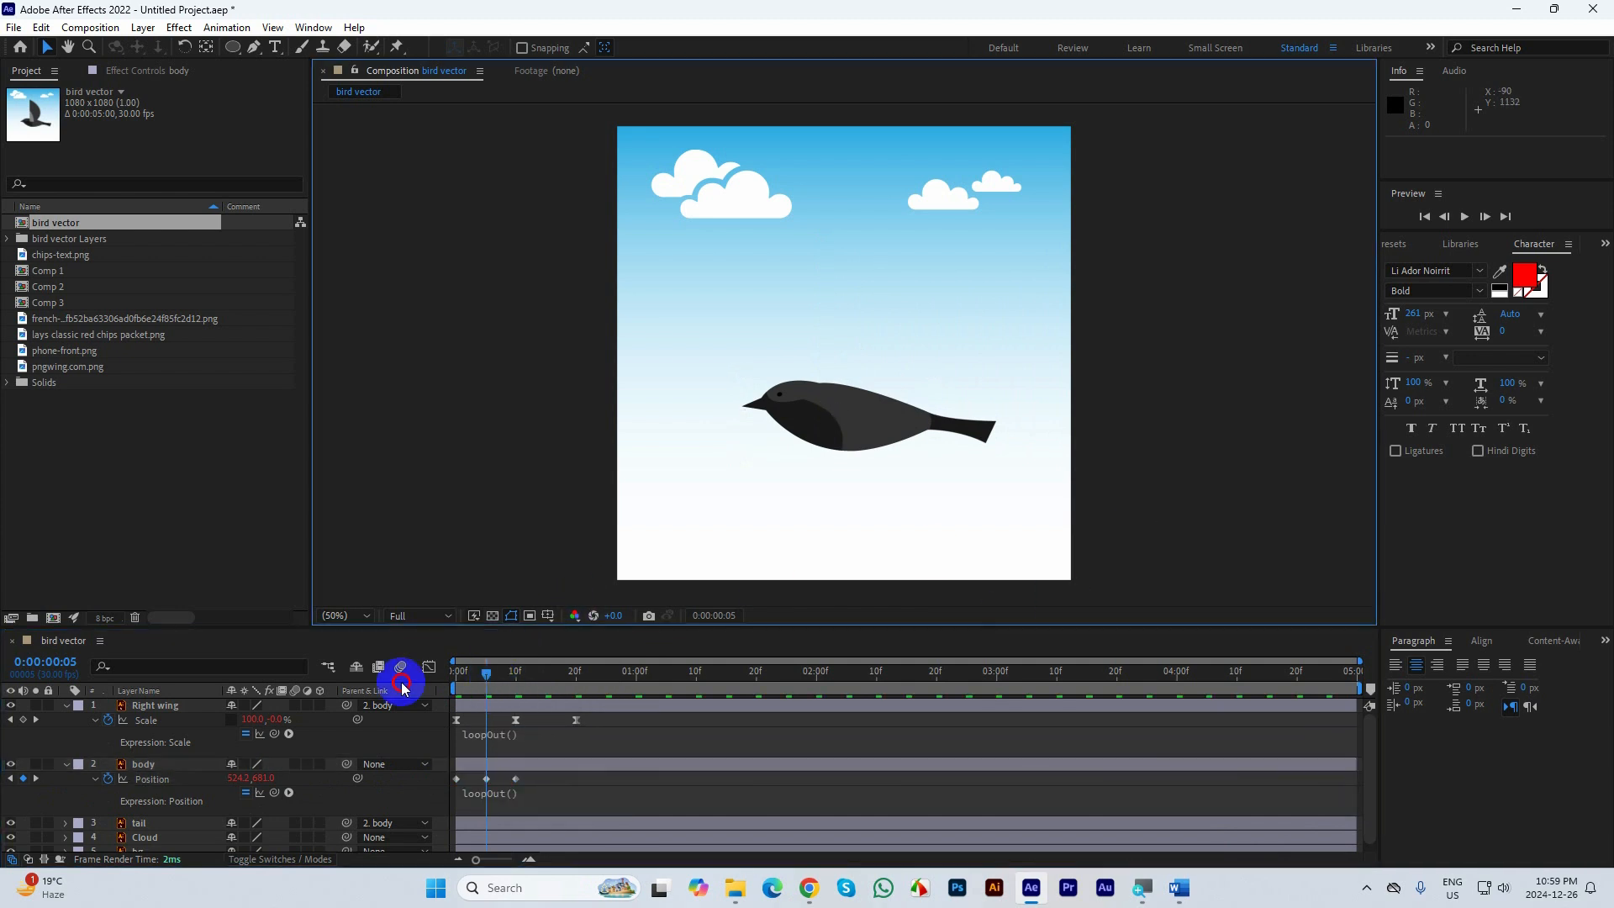
key(space)
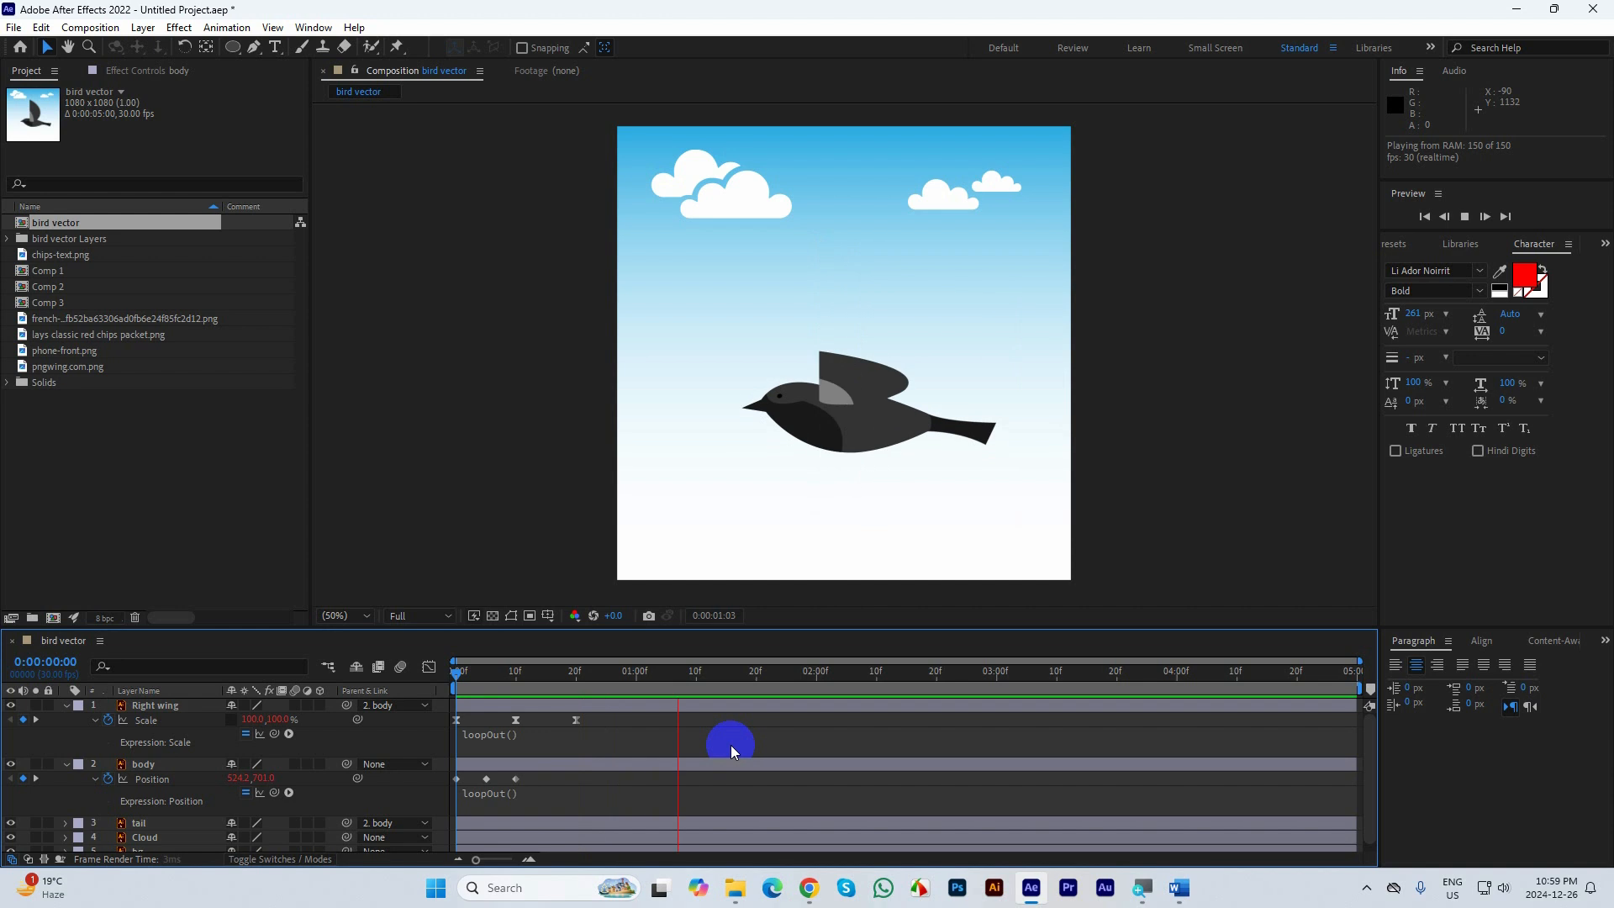
Lower the body's middle Position keyframe at 0:00:00:05 to 524.2, 691.0
drag(941, 673, 488, 740)
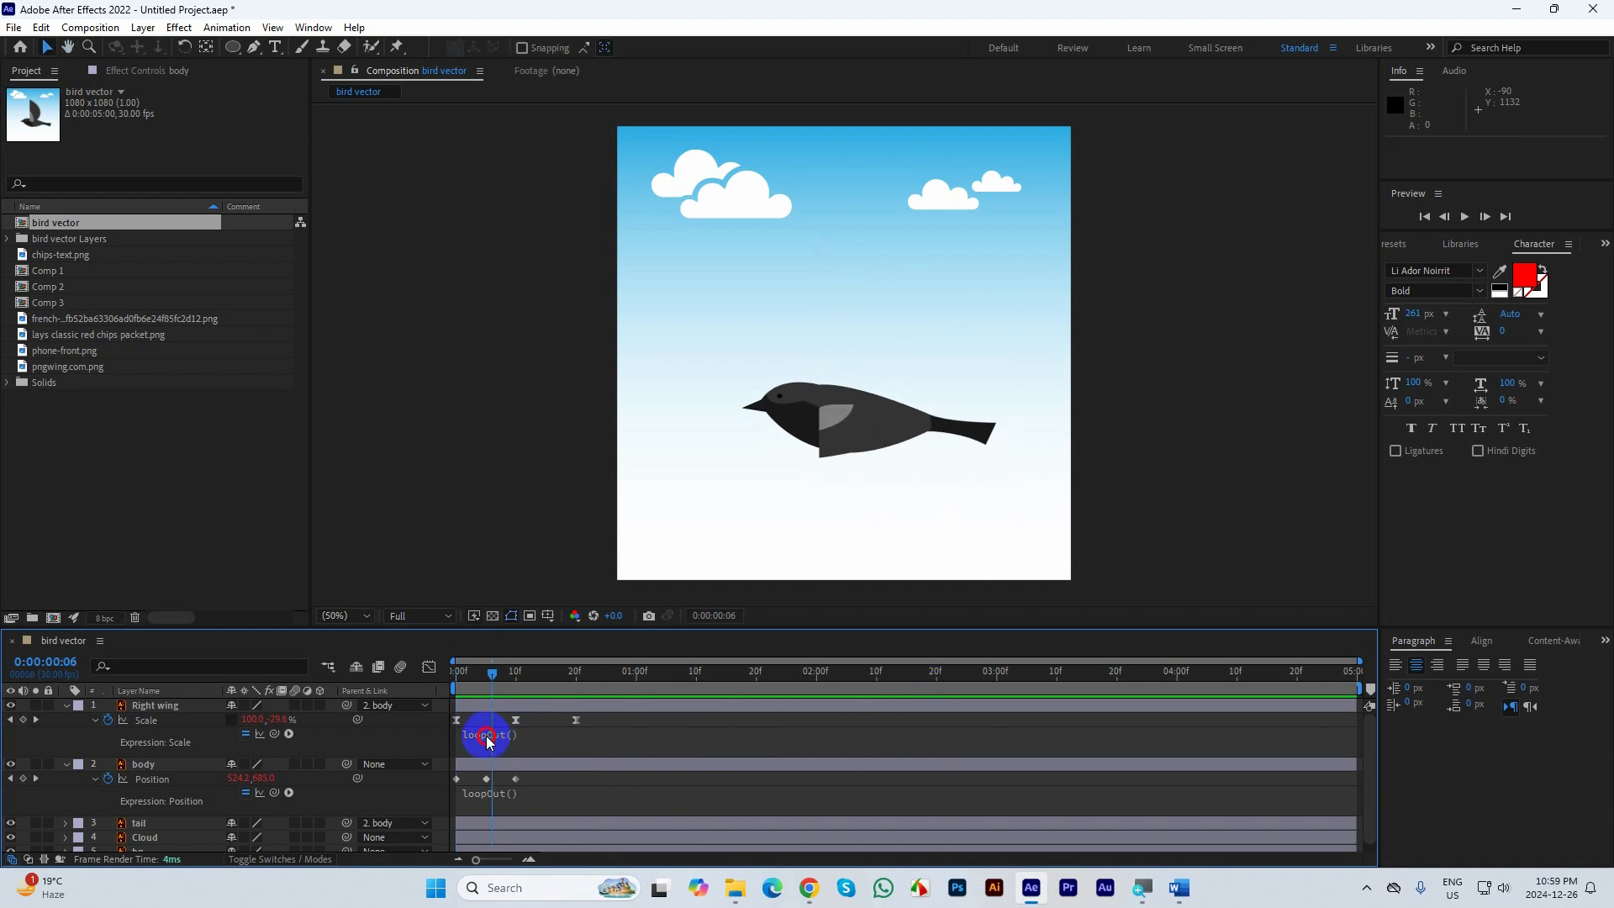
click(486, 780)
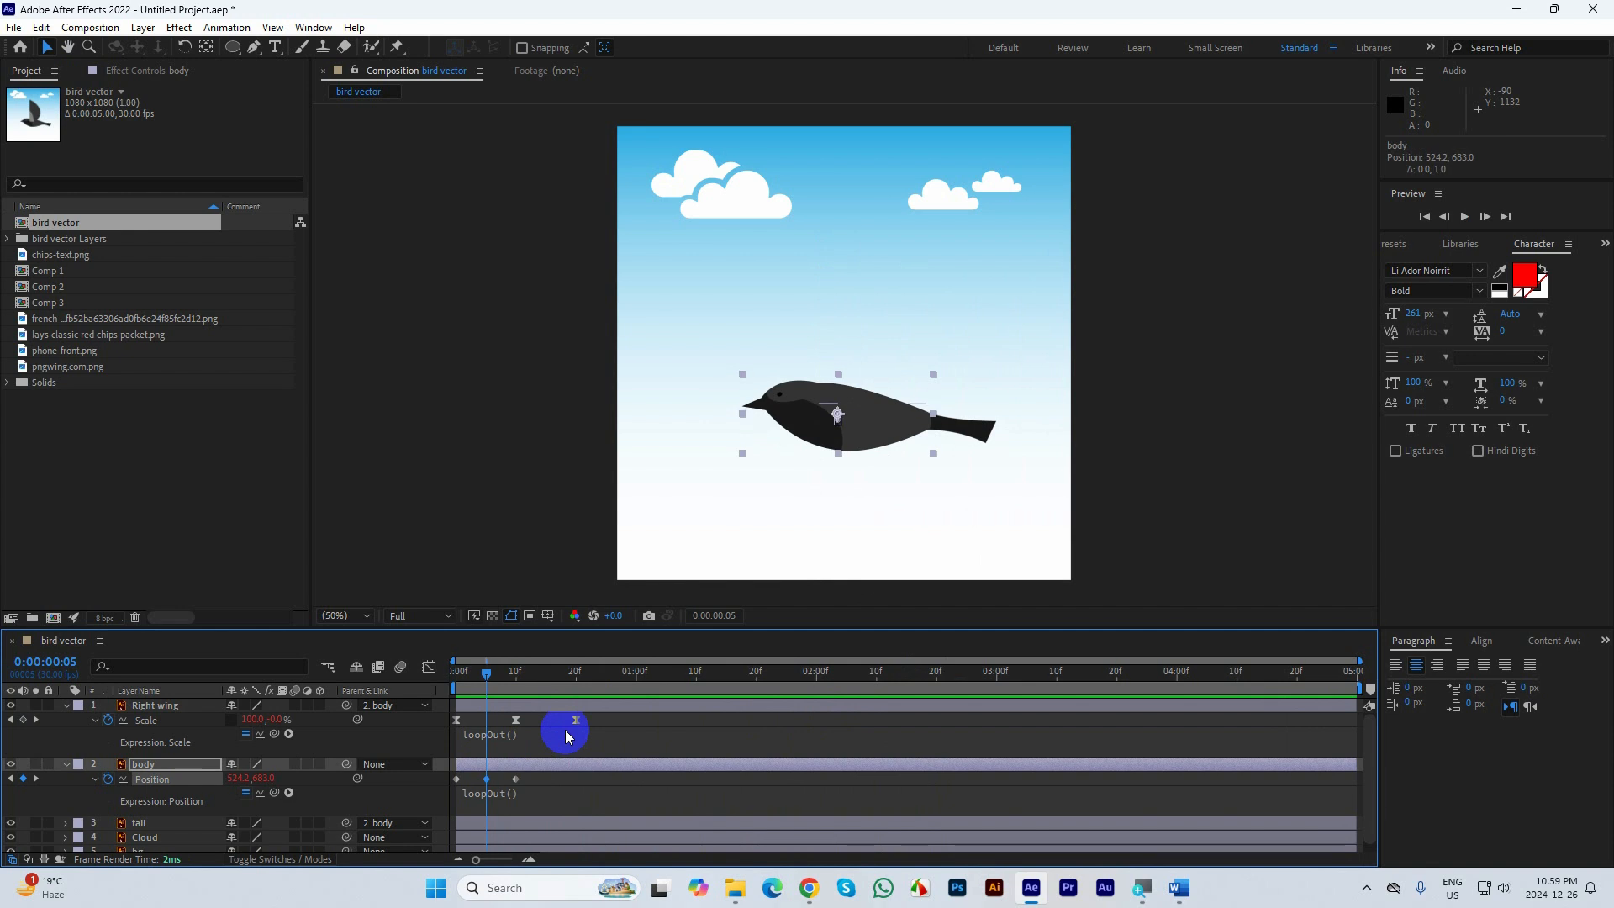
key(Down)
key(Down)
key(Down)
key(Down)
key(Down)
key(Down)
key(Down)
key(Down)
key(Down)
key(Down)
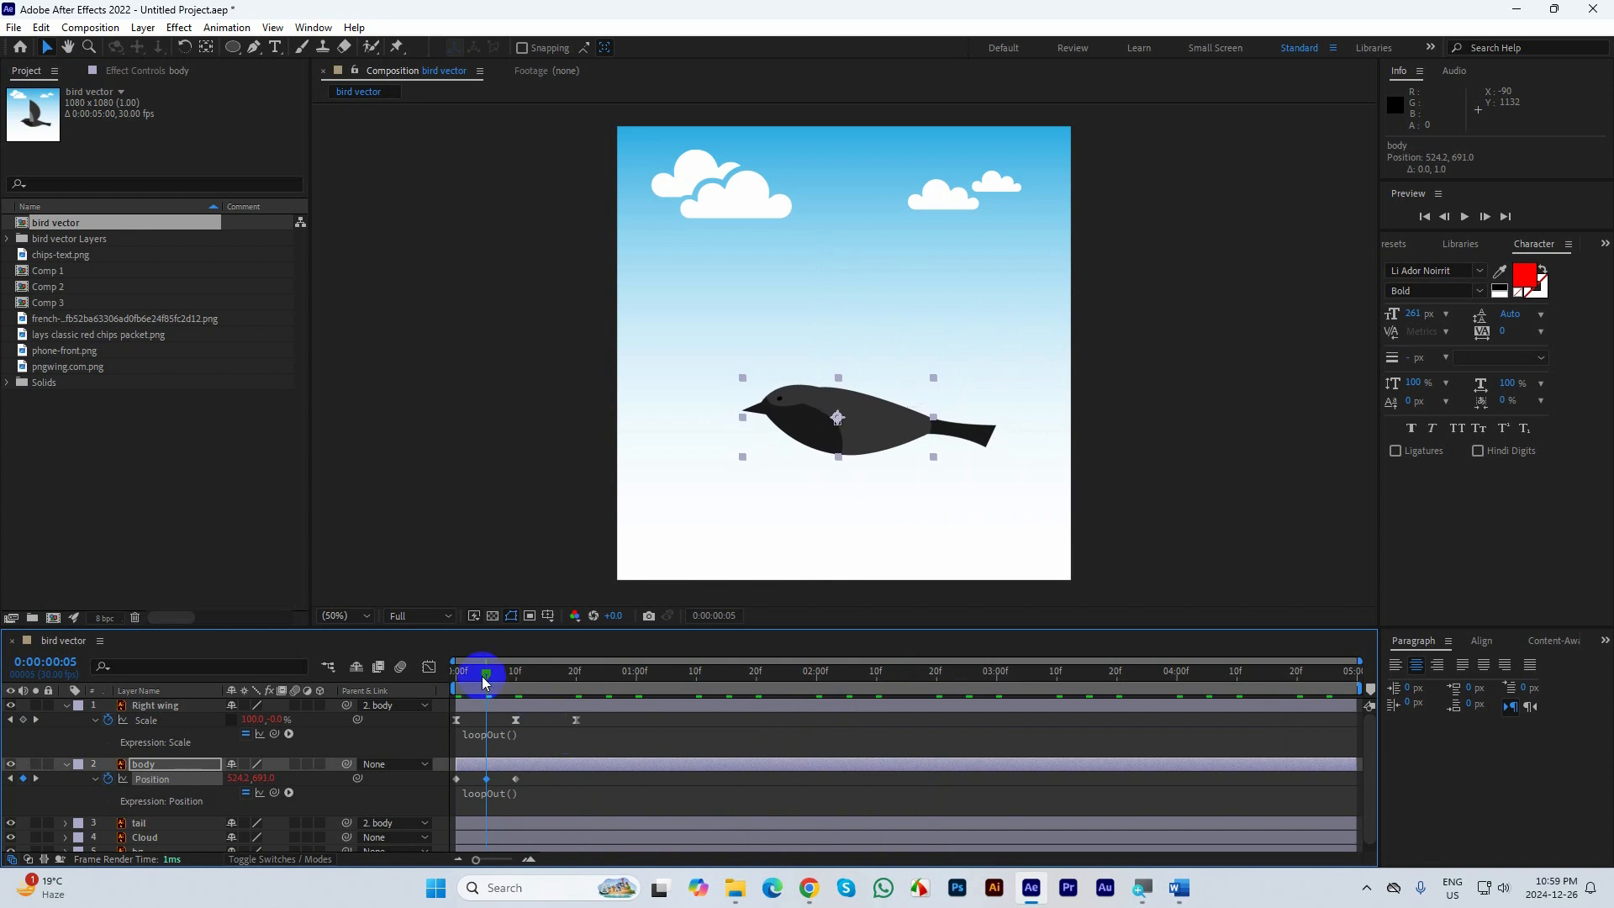
Preview the reduced up-and-down body motion from 0:00:00:00
drag(480, 673, 370, 684)
key(space)
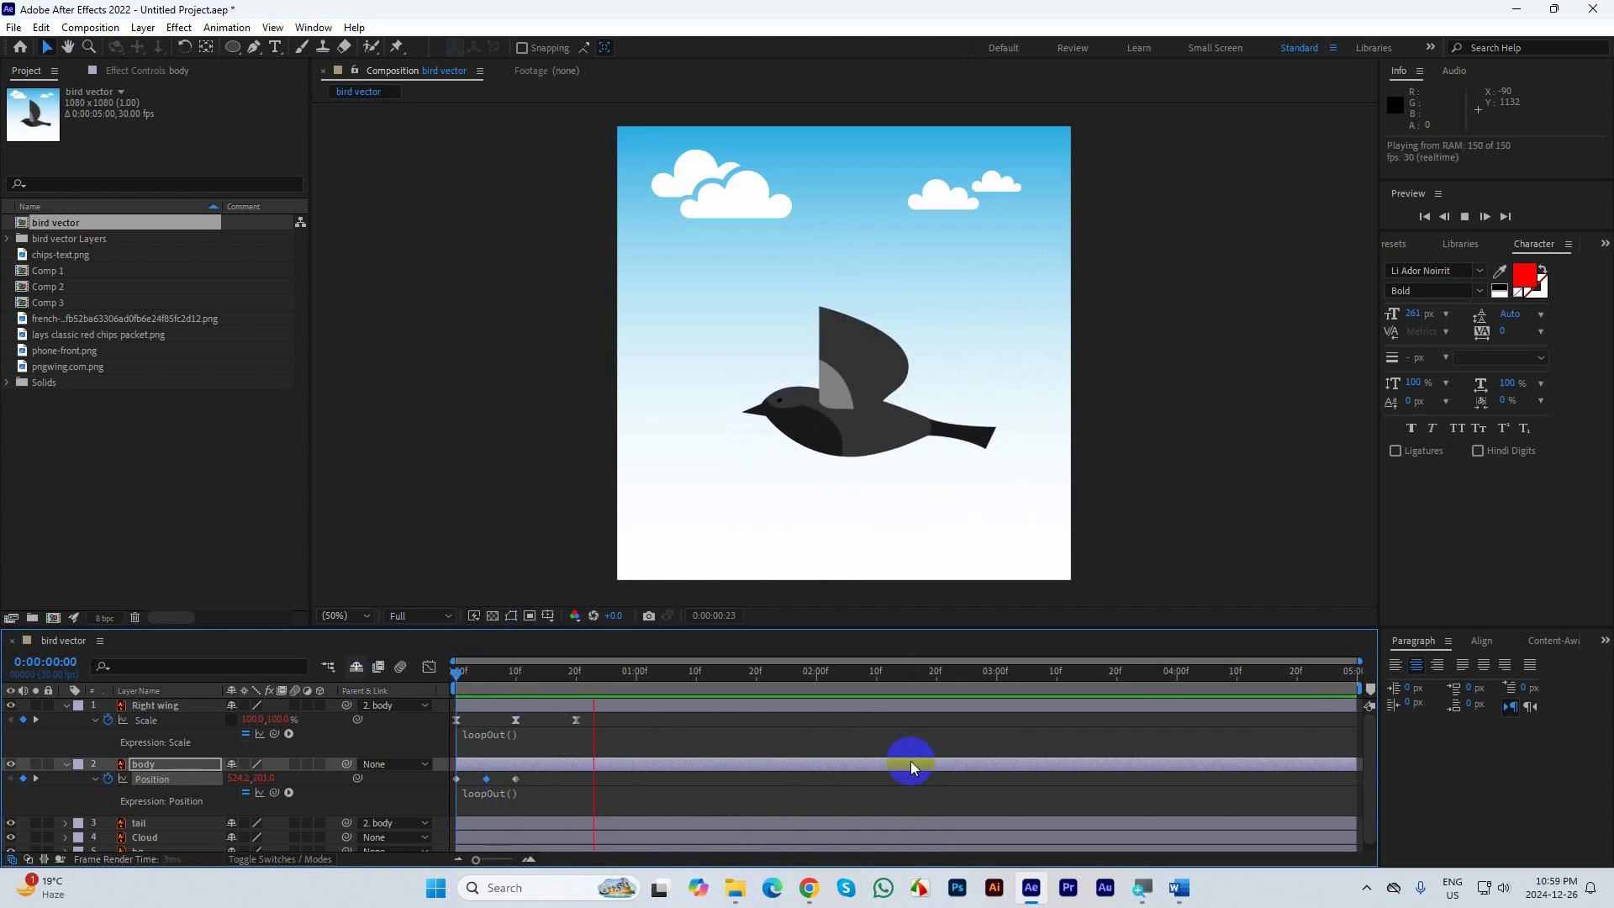
key(space)
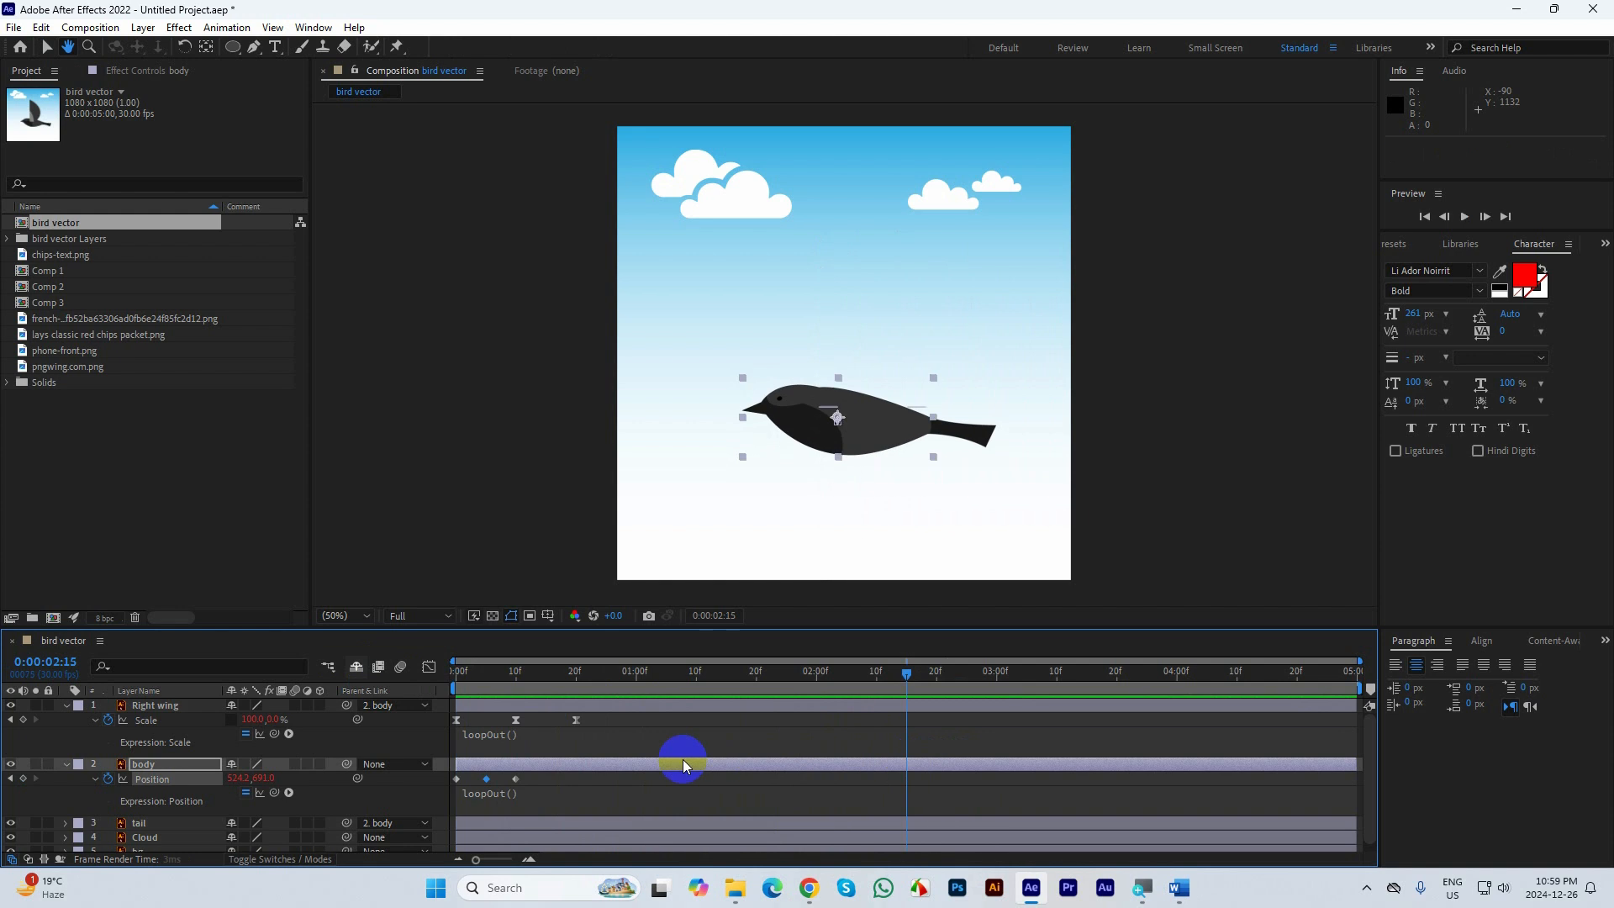
Stretch the body's Position keyframes to 0:00:00:10 and 0:00:00:20, and apply Easy Ease to all three
drag(517, 784, 577, 773)
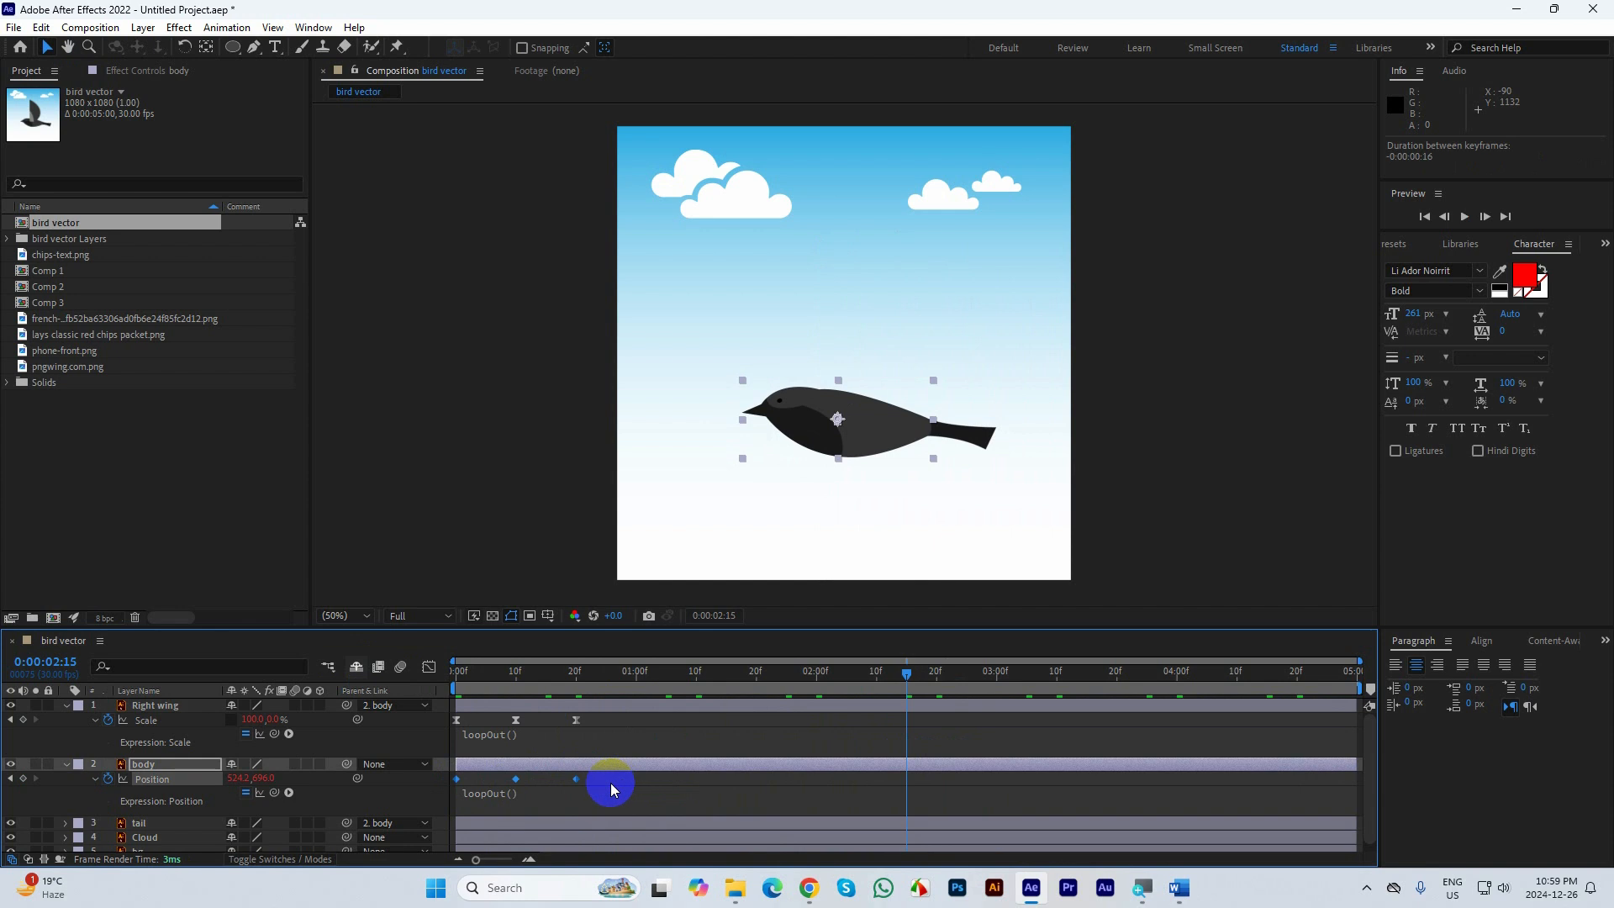
click(618, 783)
click(461, 777)
key(F9)
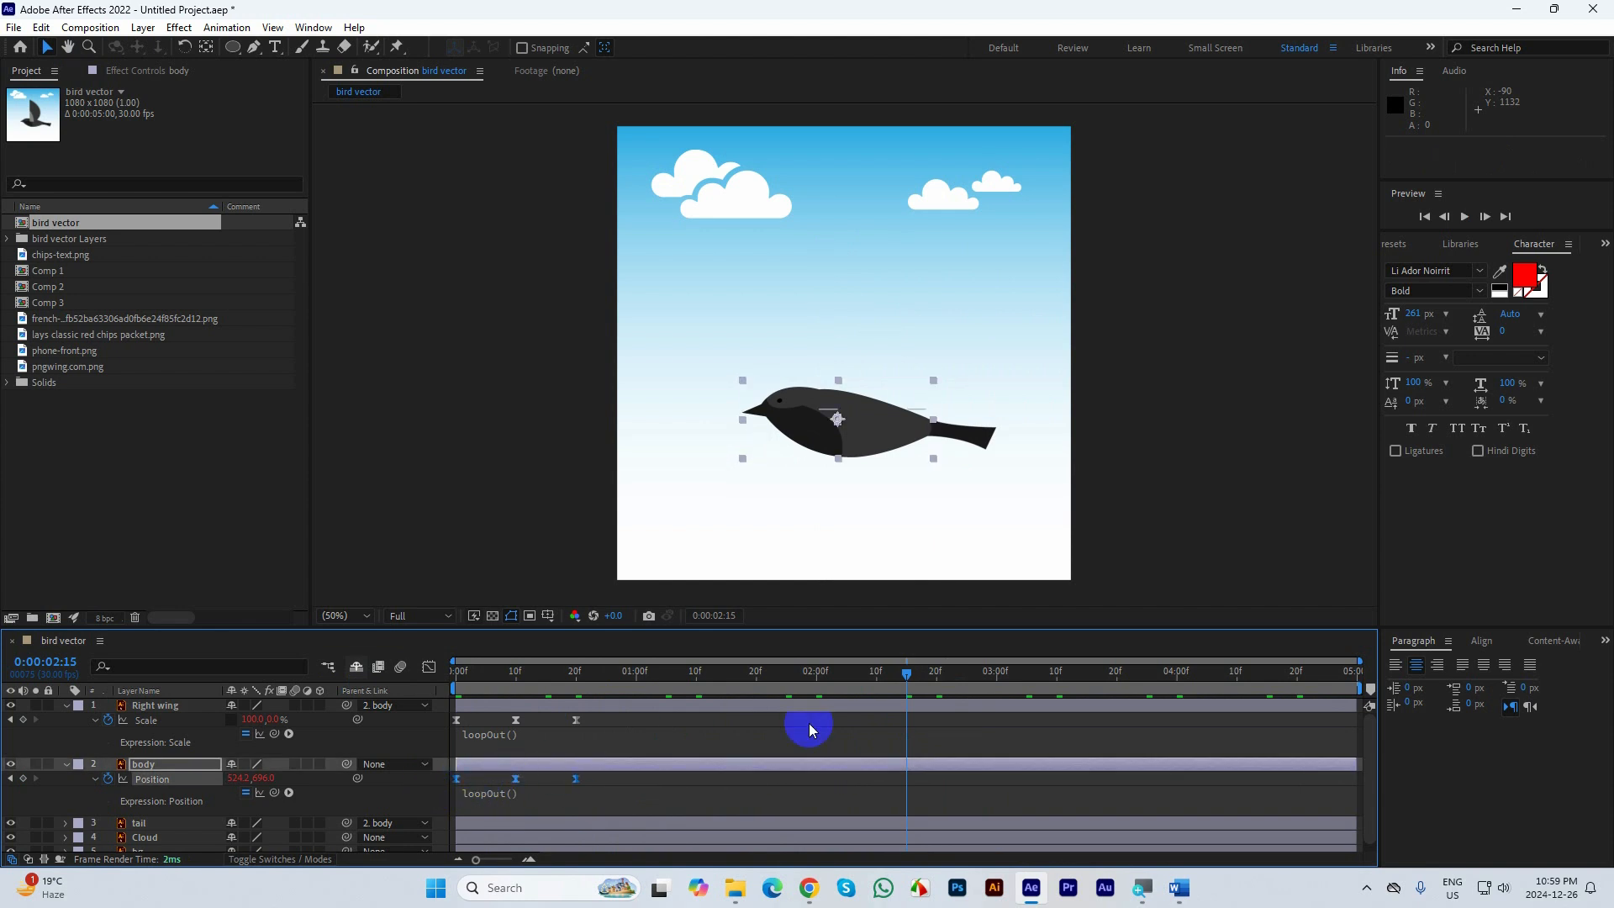
Preview the eased body motion together with the wing flap from the start
drag(906, 673, 252, 655)
key(space)
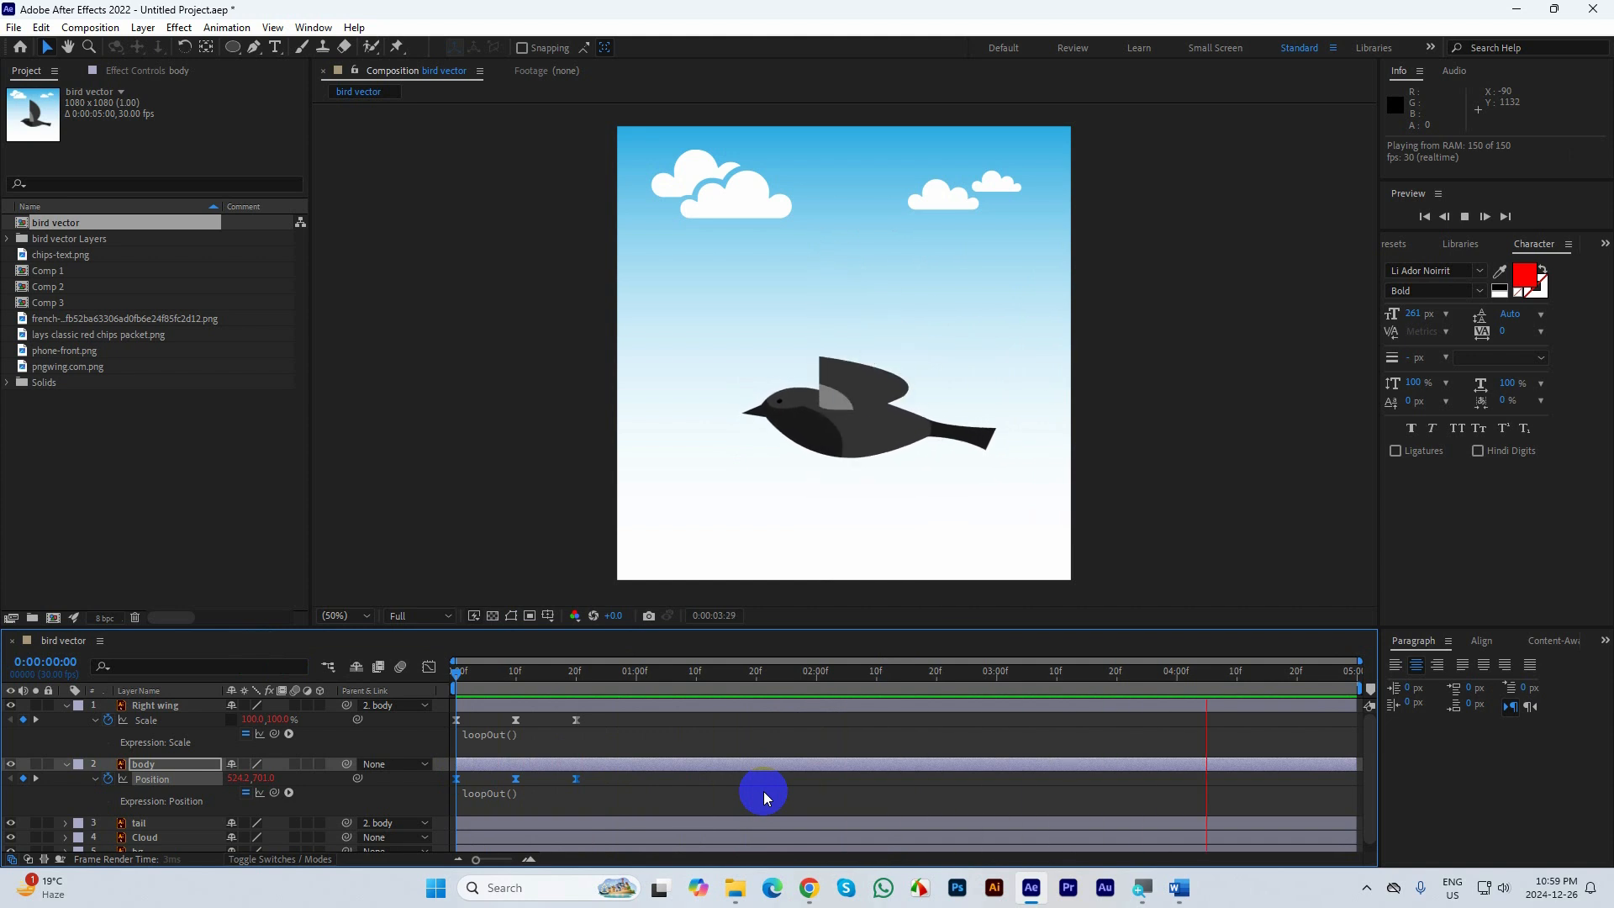
key(space)
Move the tail layer's anchor point to where the tail joins the body
scroll(151, 782, down, 1)
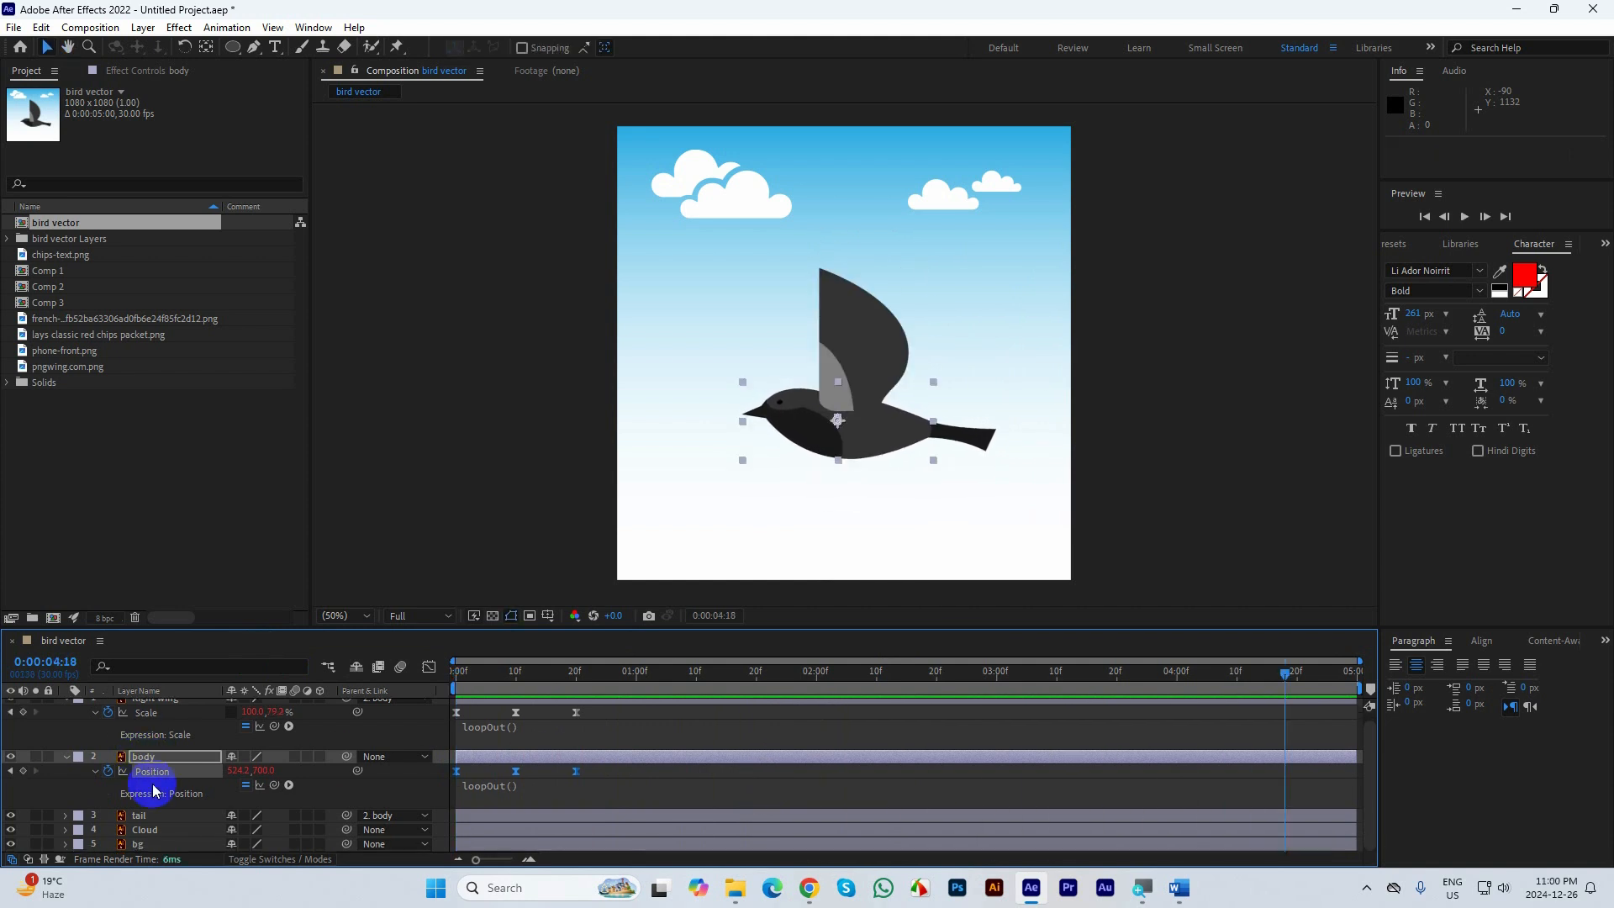
click(459, 809)
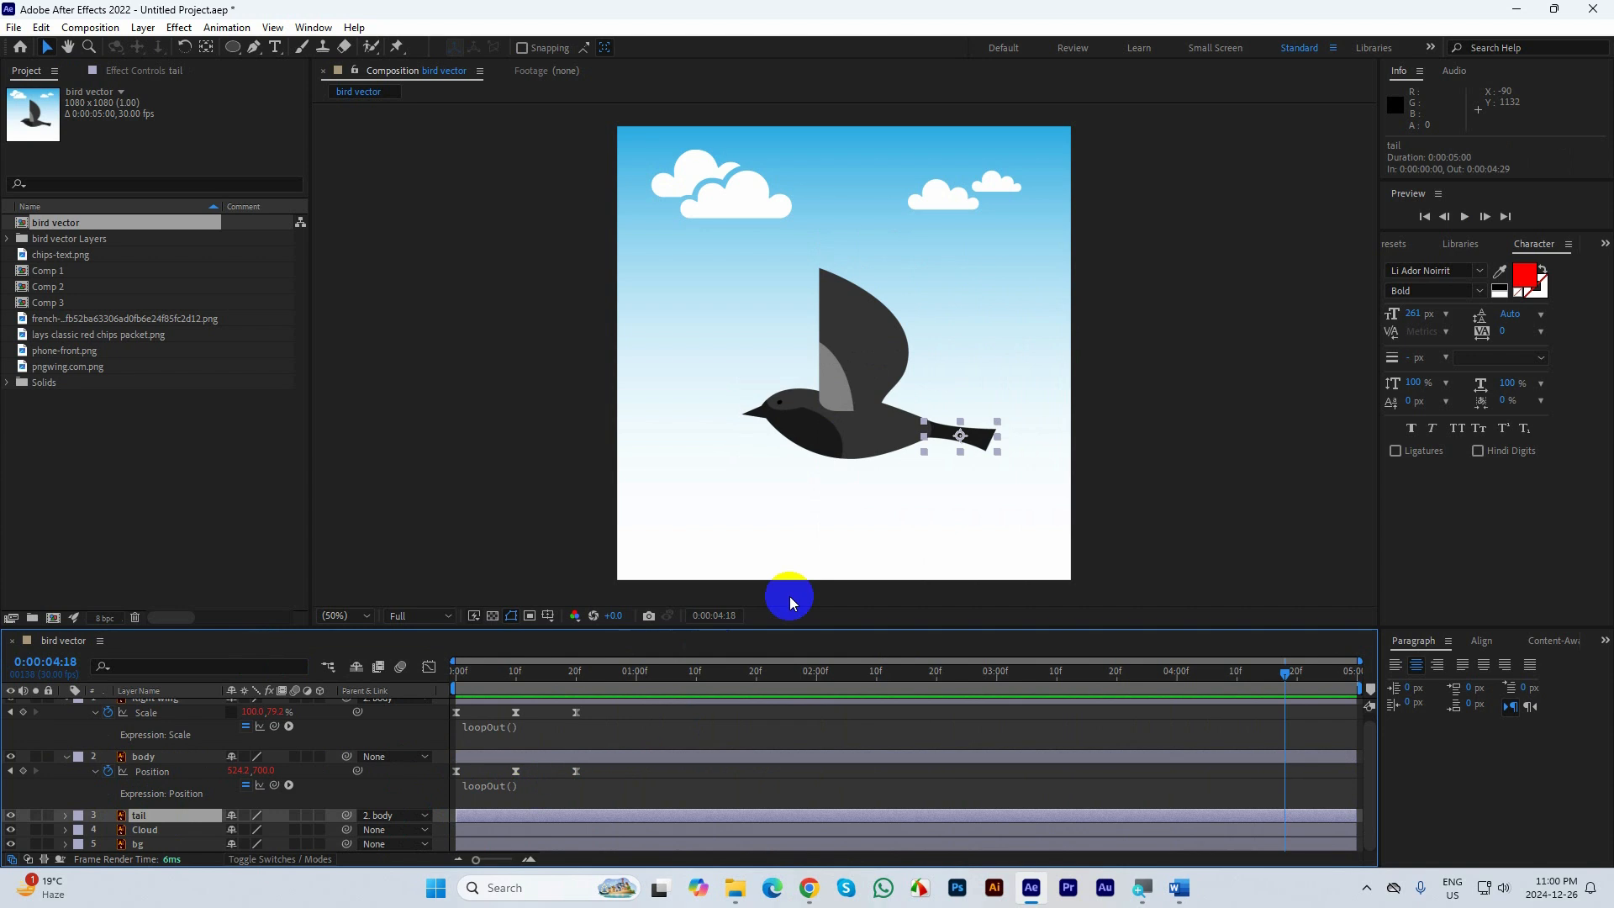
scroll(961, 422, up, 2)
drag(902, 411, 777, 342)
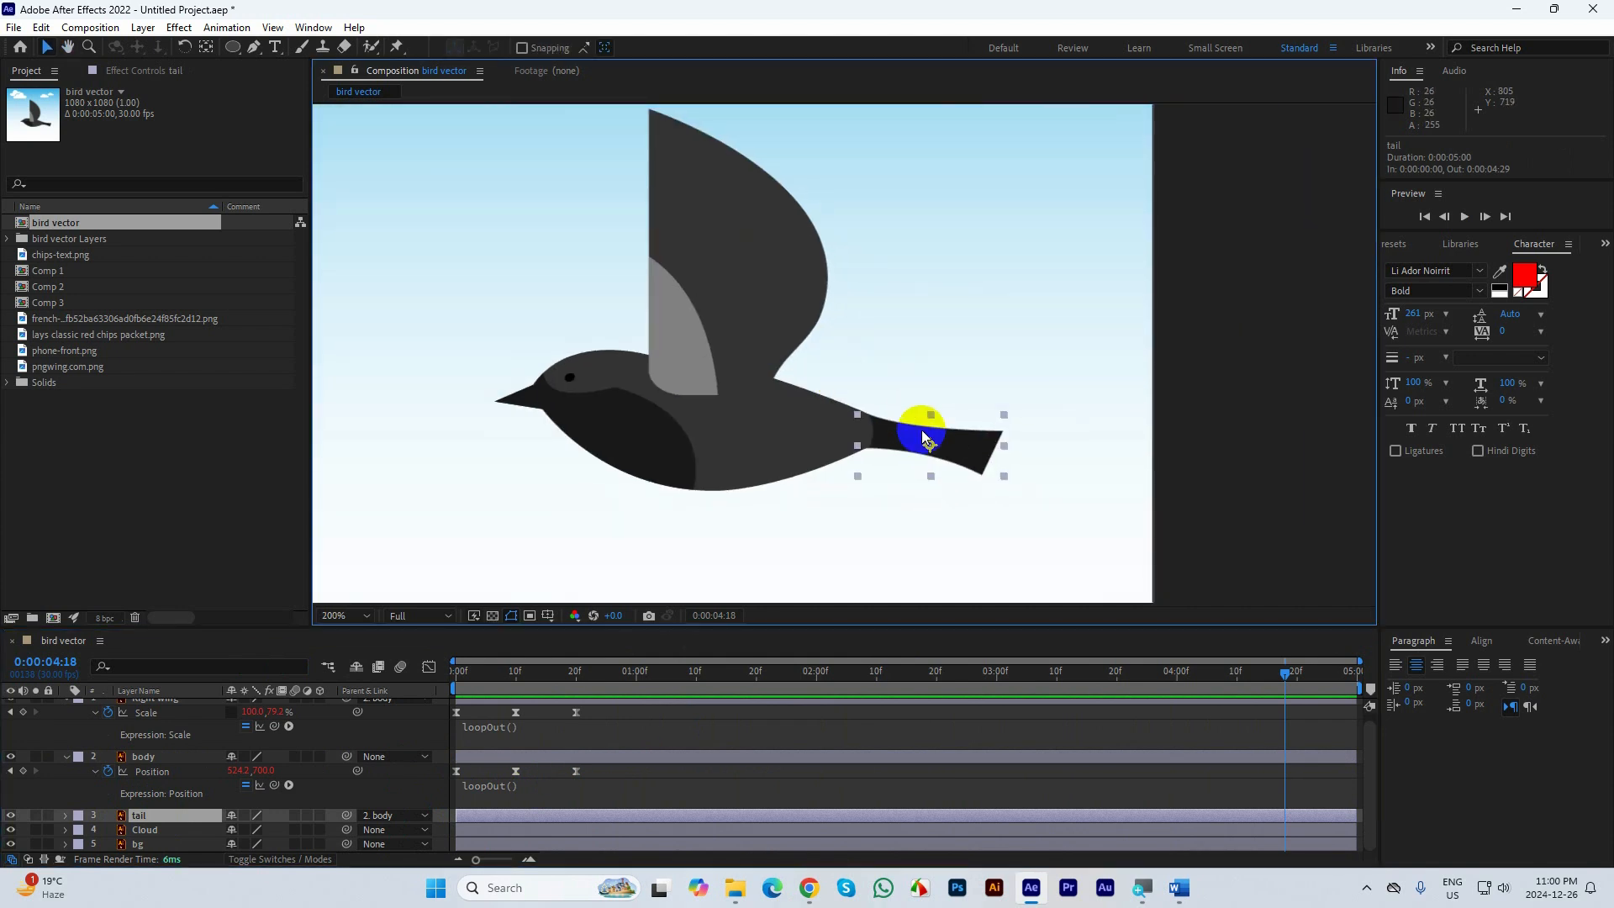
scroll(921, 430, up, 2)
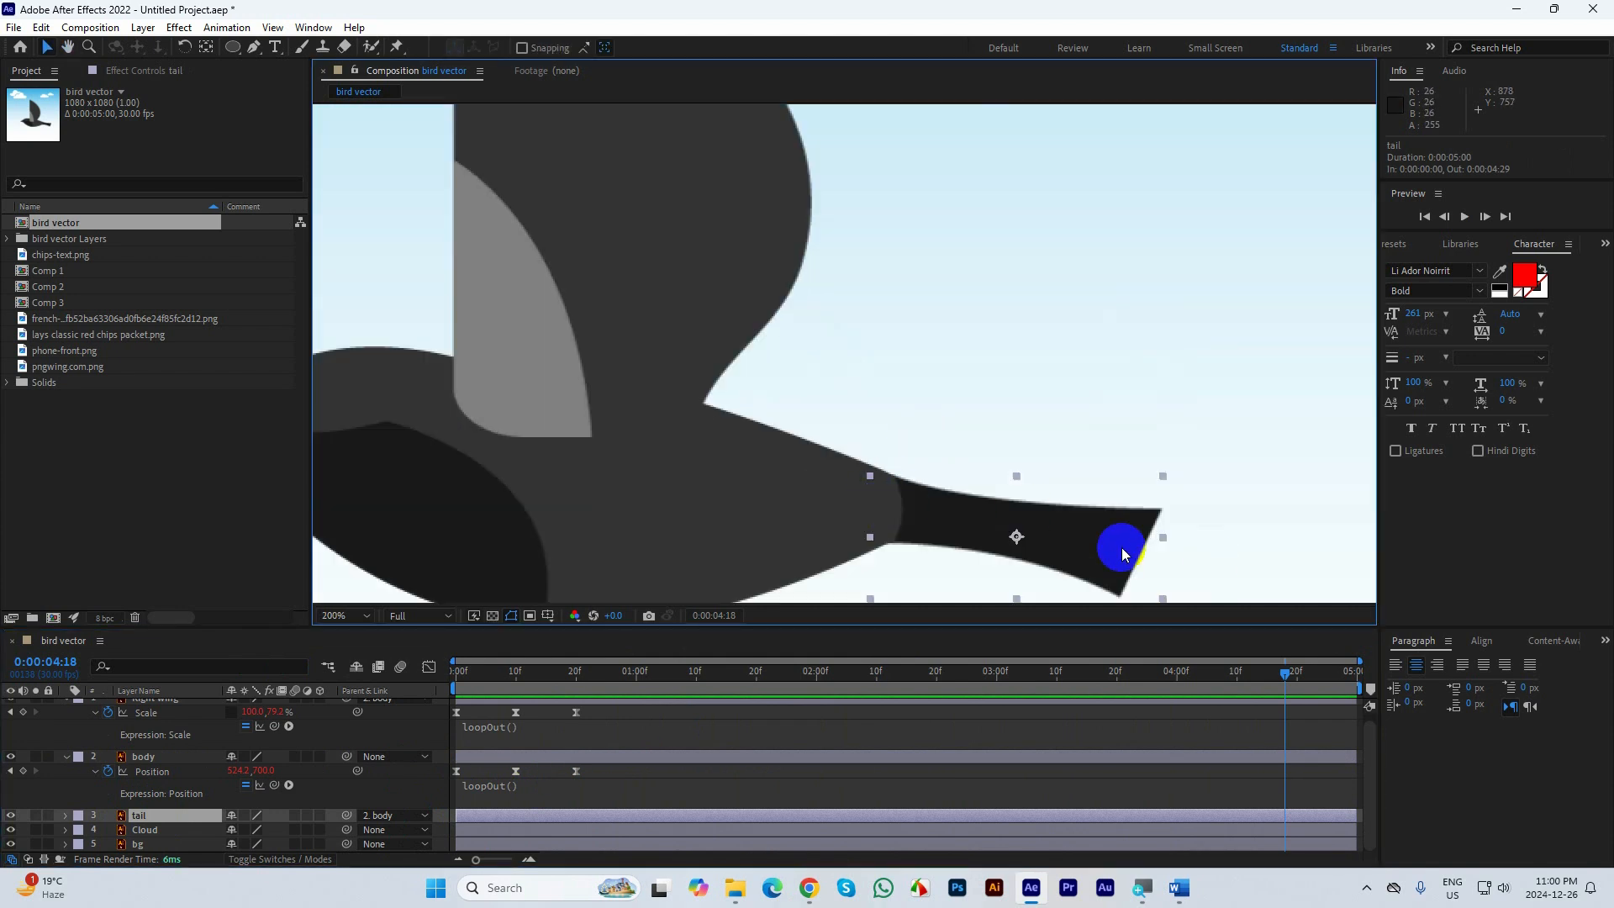
click(208, 48)
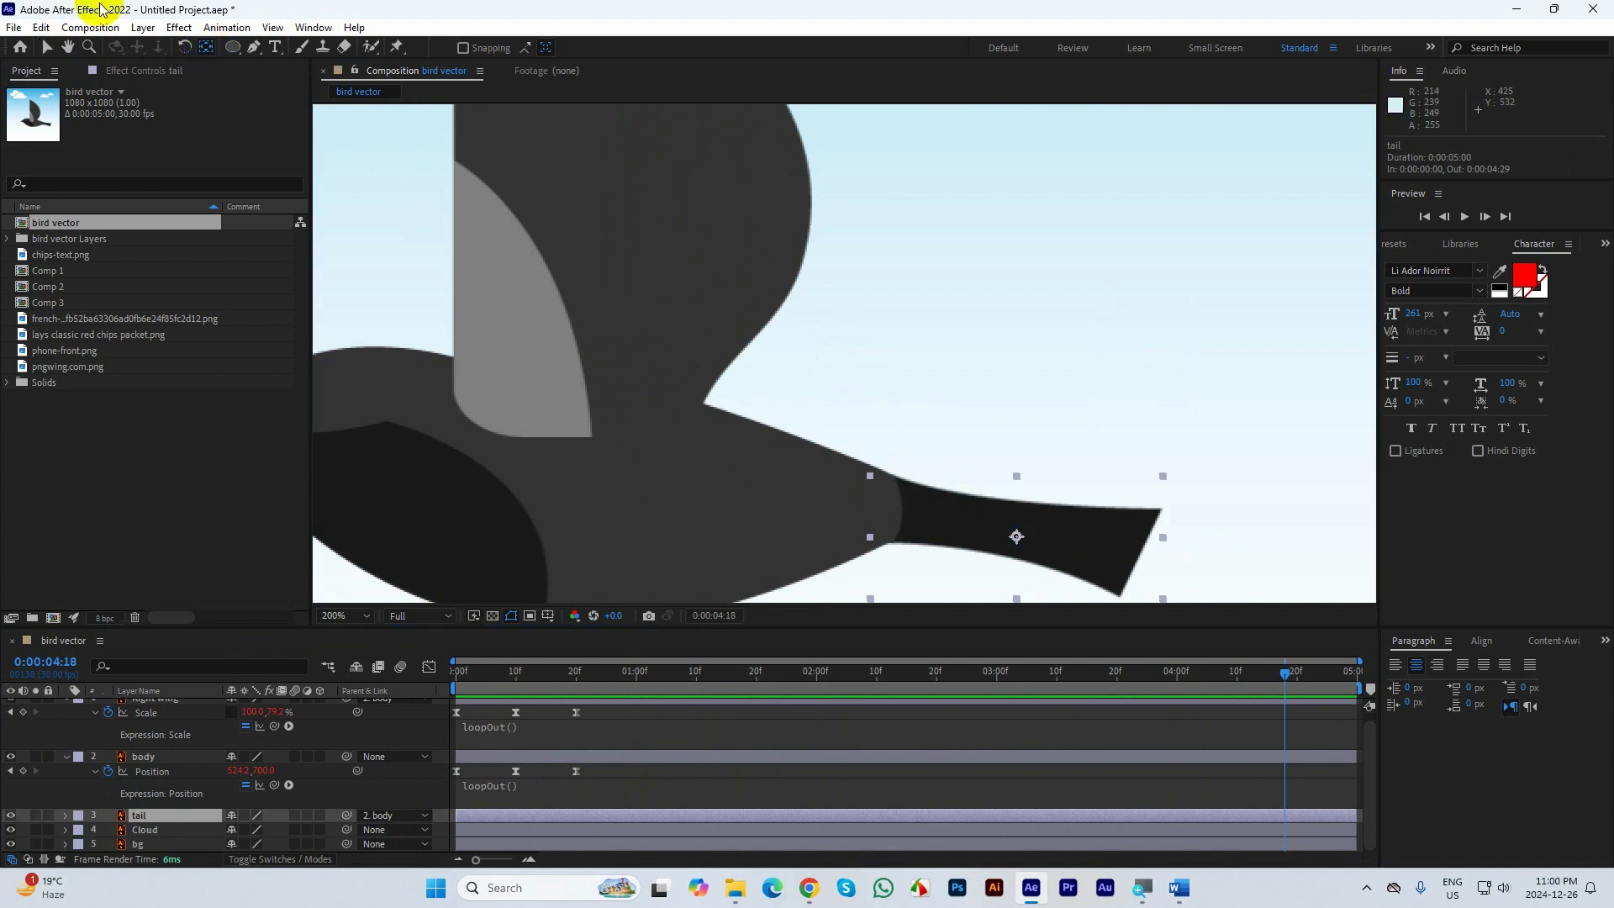
drag(994, 536, 877, 515)
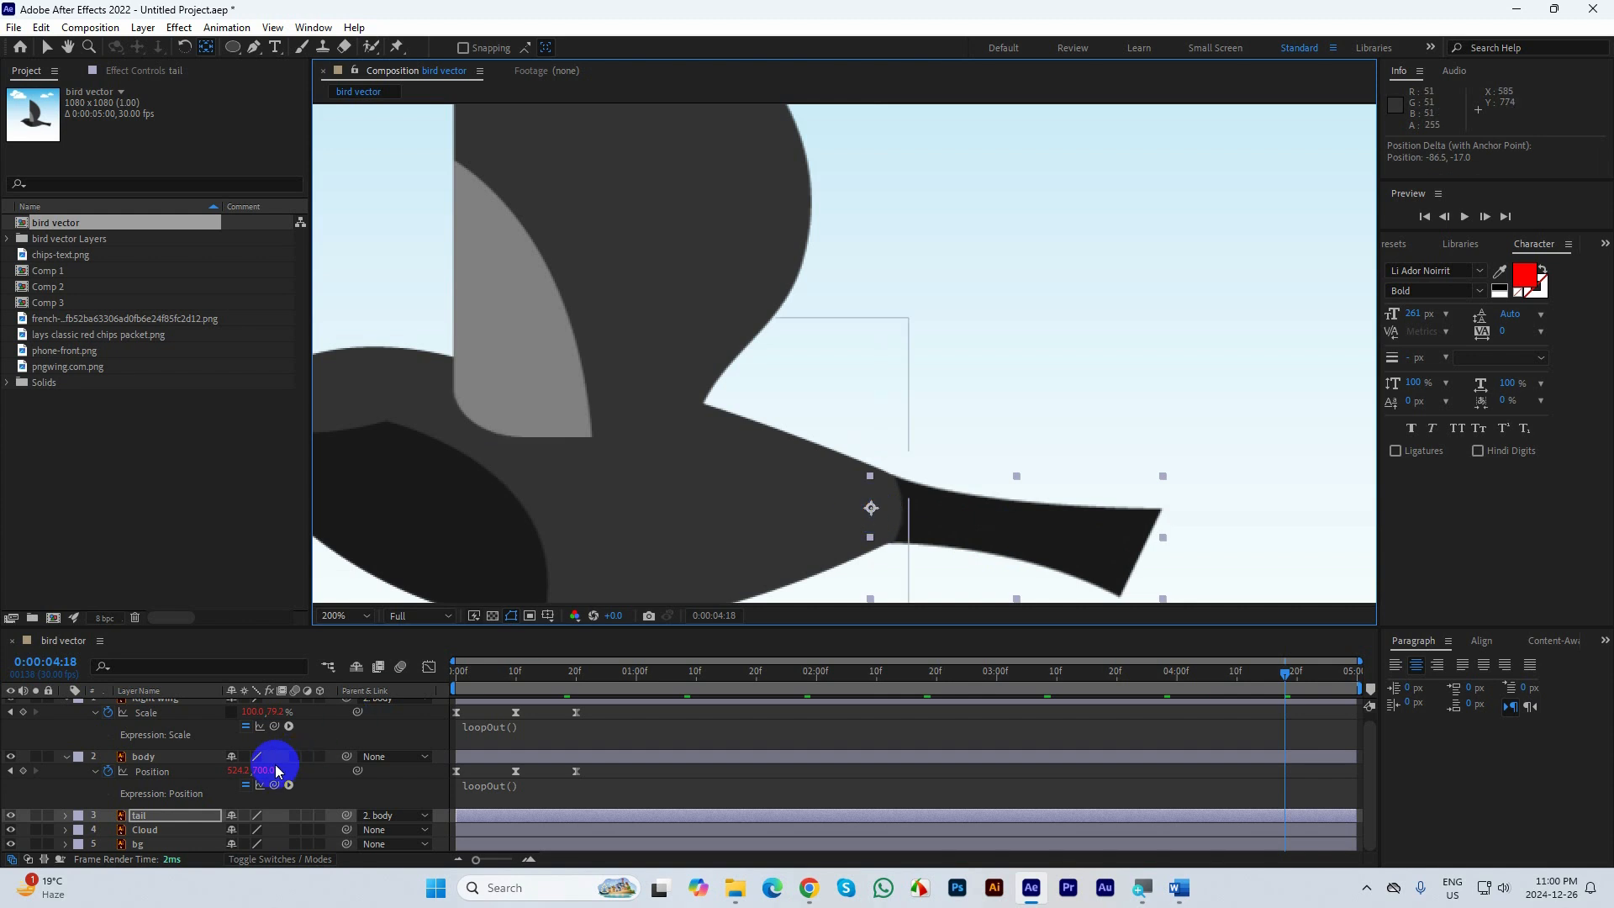
Test the tail's Rotation at 11° around its new pivot, and undo the change
key(r)
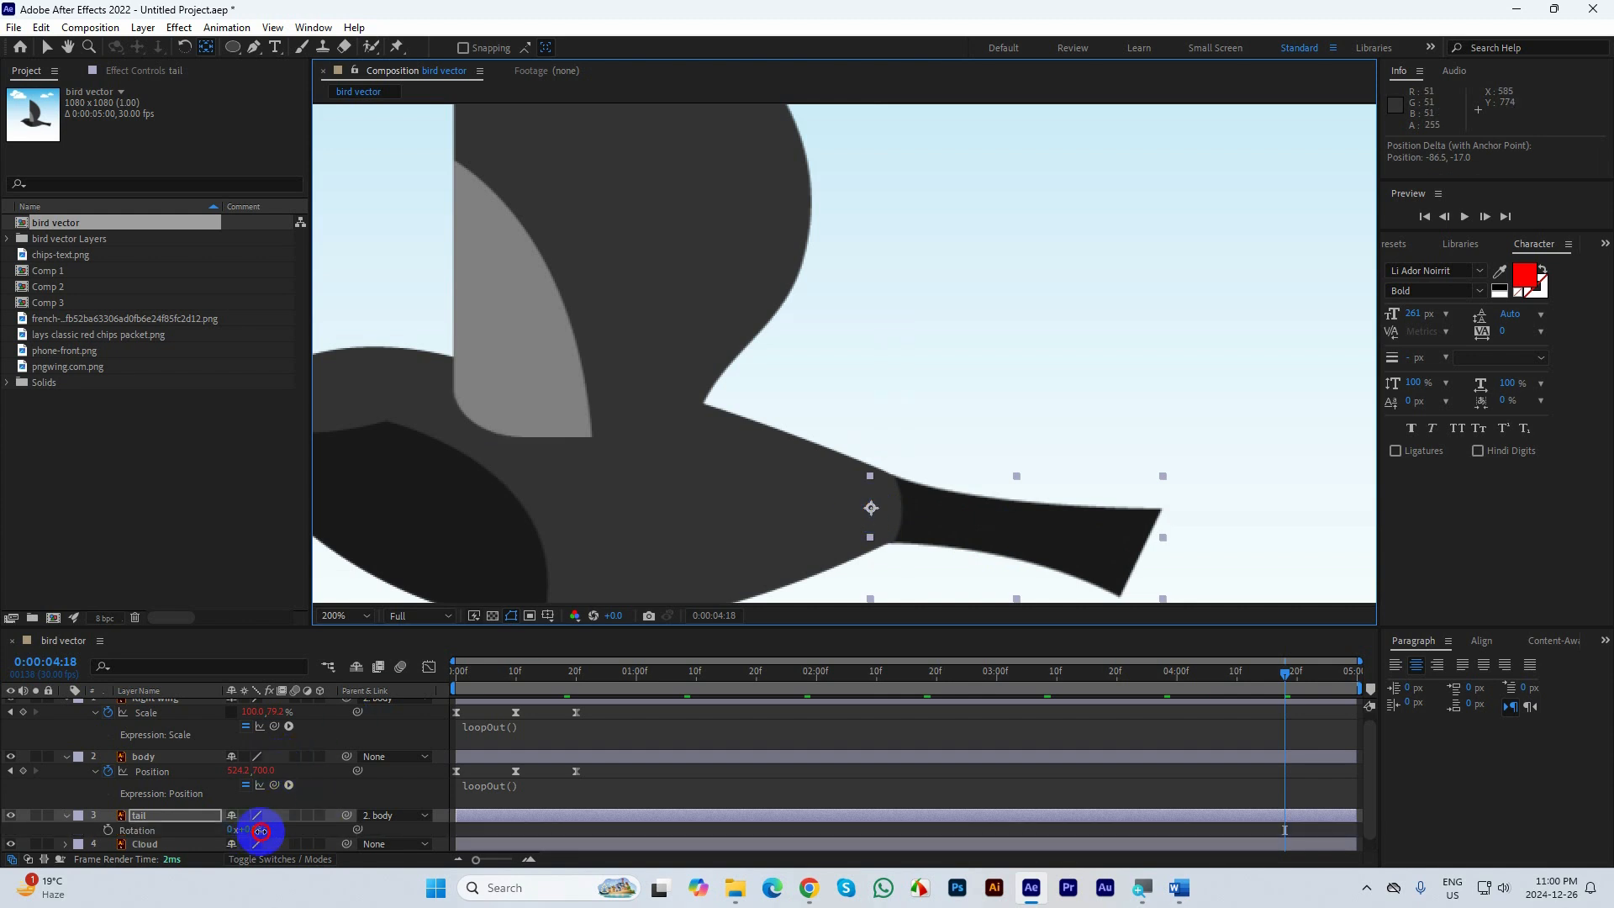
drag(260, 831, 246, 820)
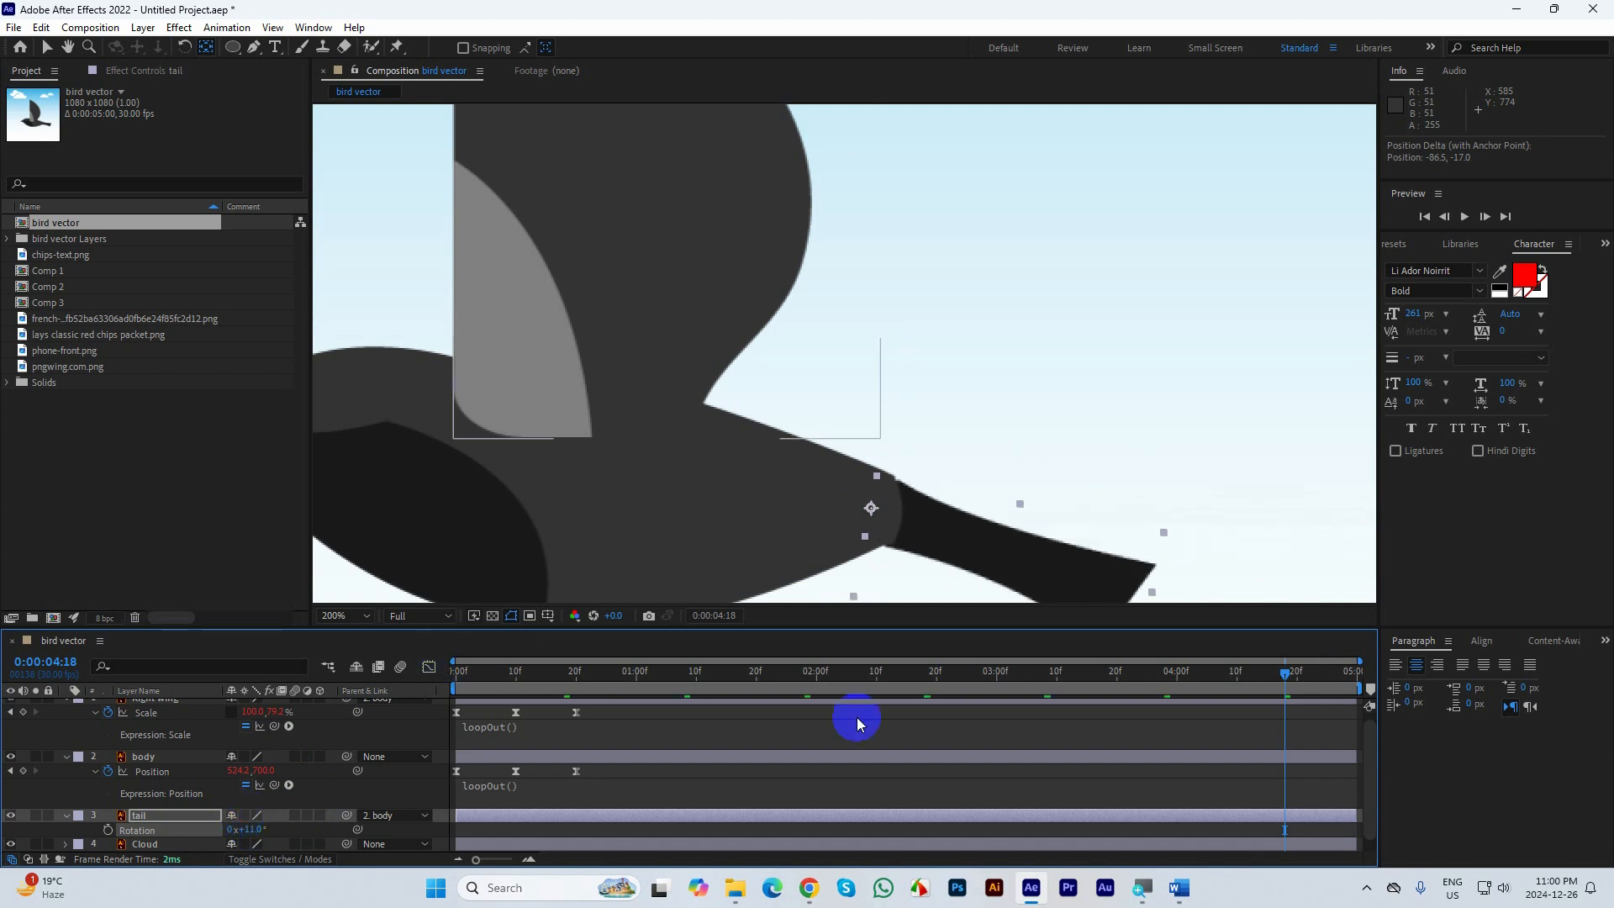
key(ctrl+z)
Keyframe the tail's Rotation at 0° on 0:00:00:00 and at -10° on 0:00:00:10
drag(1281, 673, 404, 670)
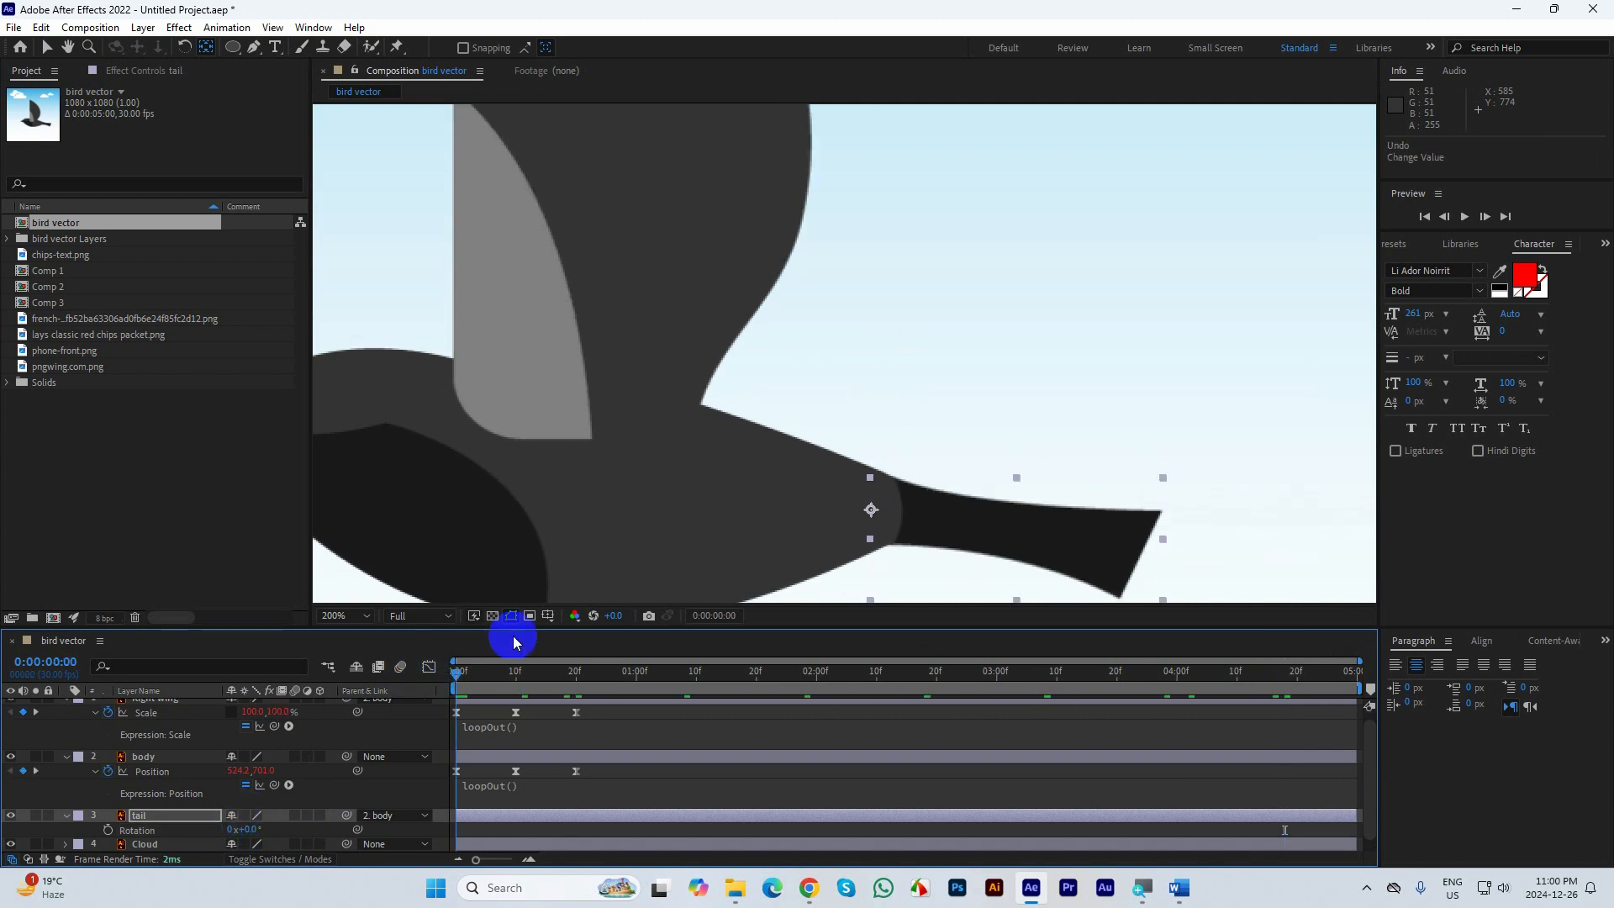
click(46, 47)
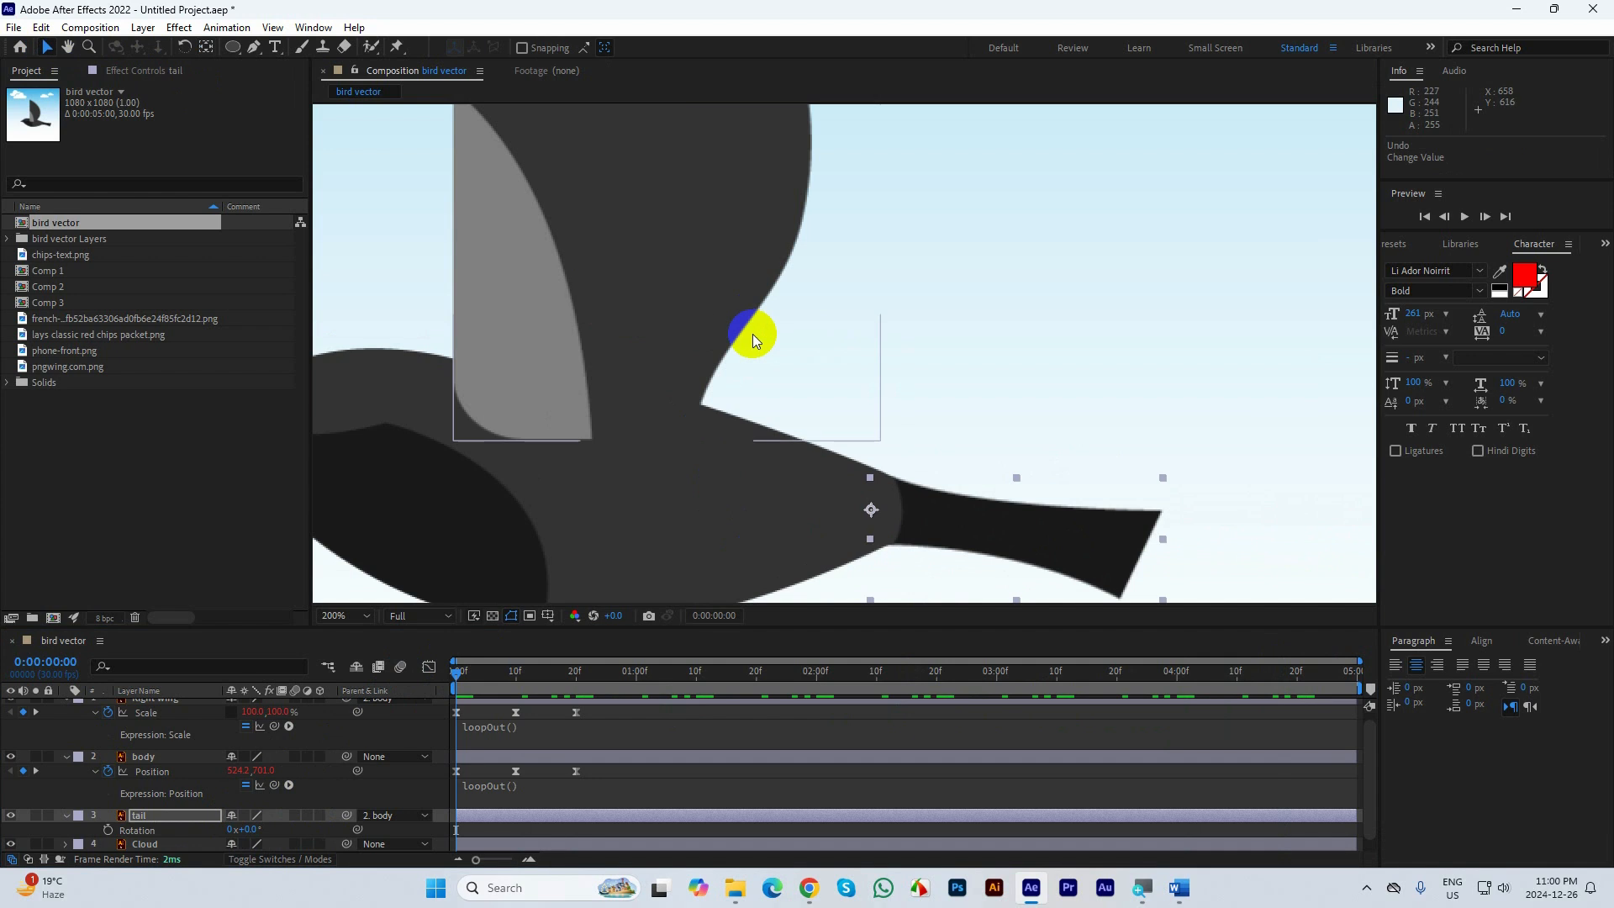
key(comma)
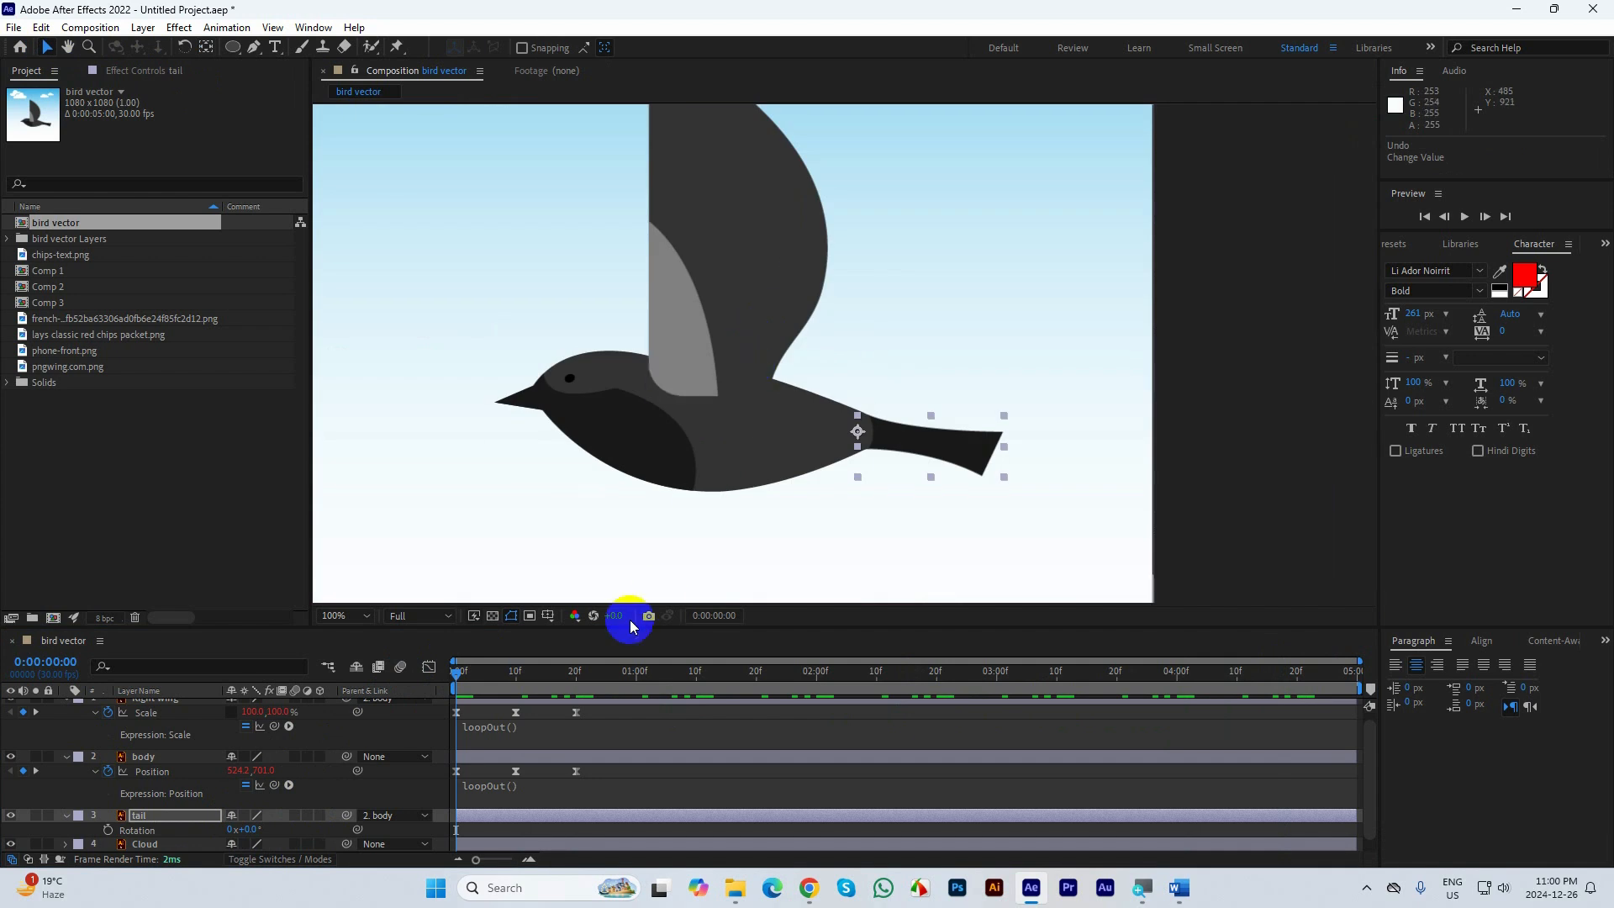
click(108, 830)
drag(455, 672, 516, 678)
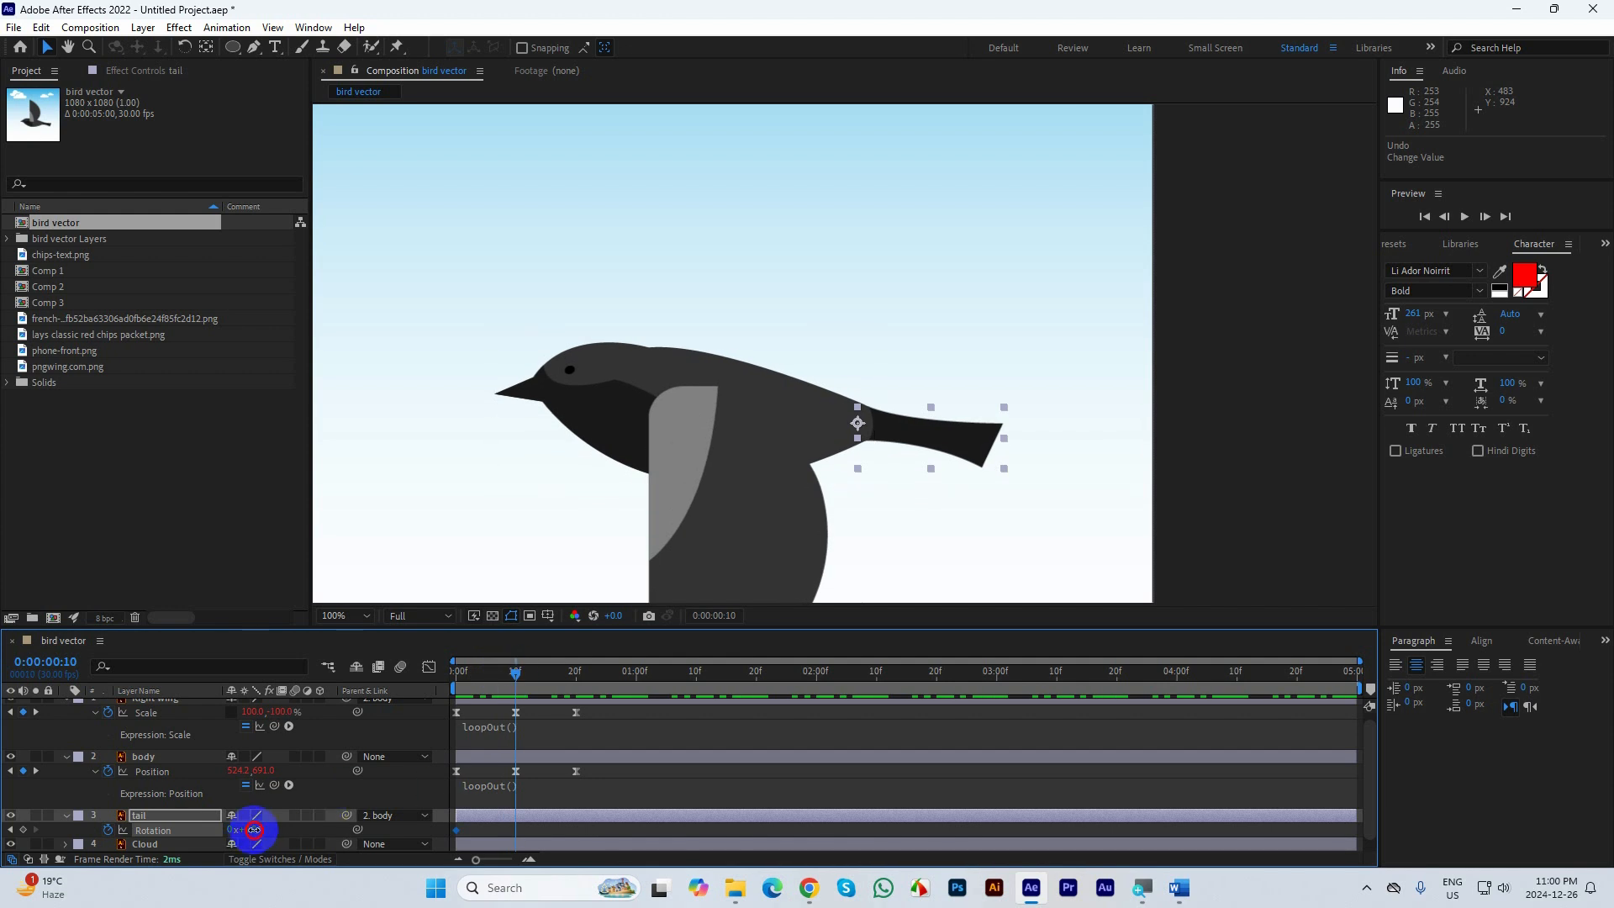
drag(251, 830, 245, 832)
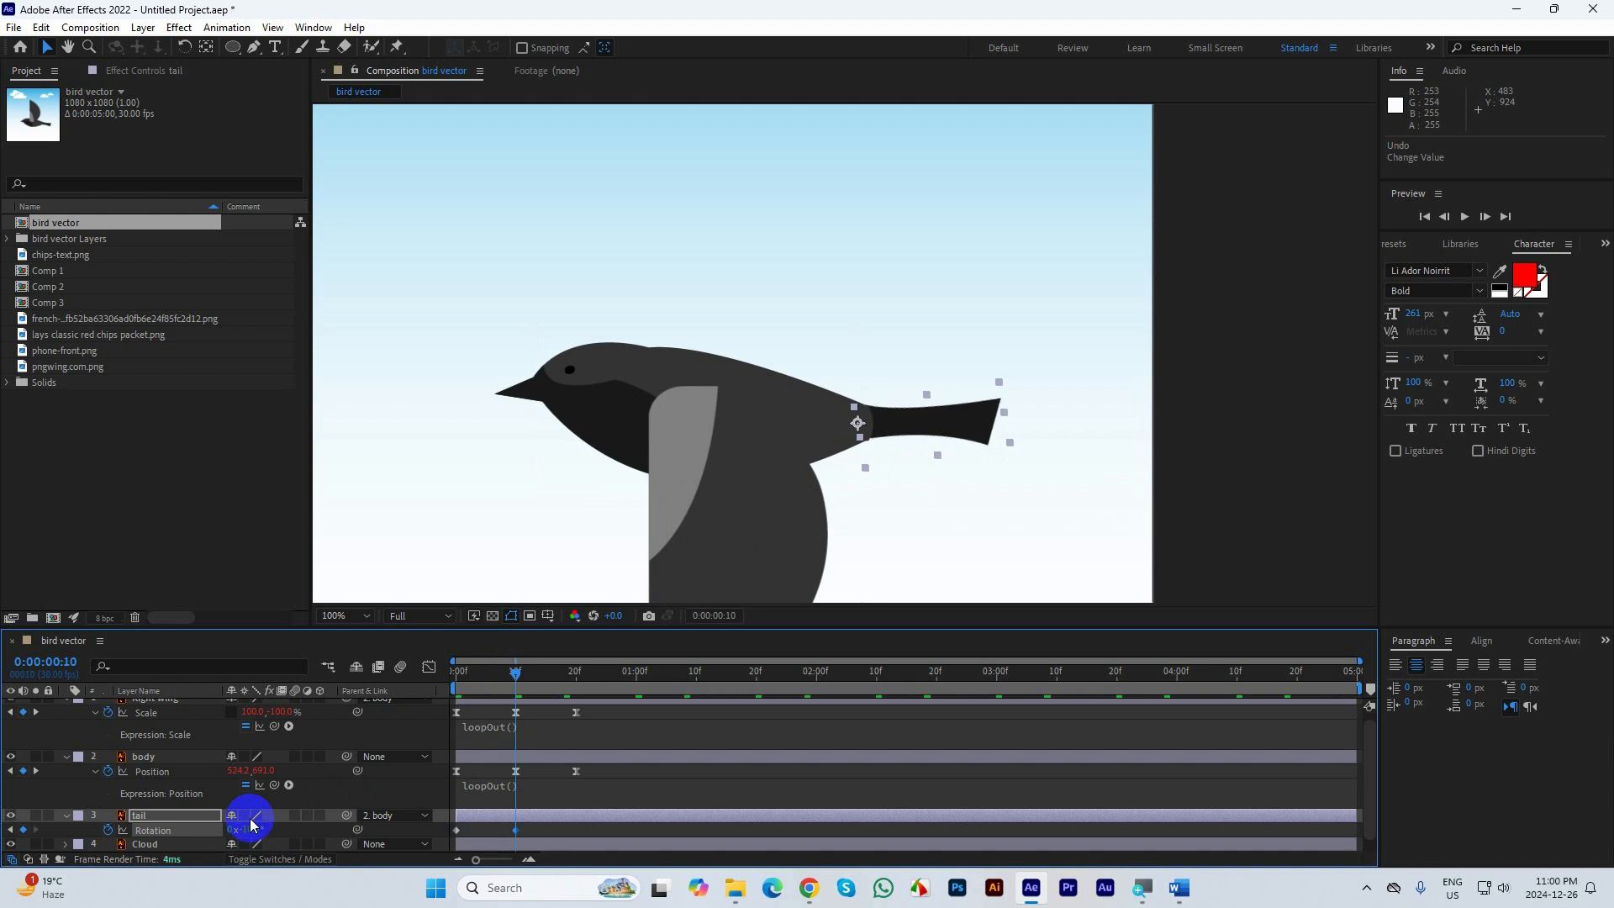
Set the tail's Rotation to 0° at 0:00:00:20, and apply Easy Ease to all three Rotation keyframes
click(518, 668)
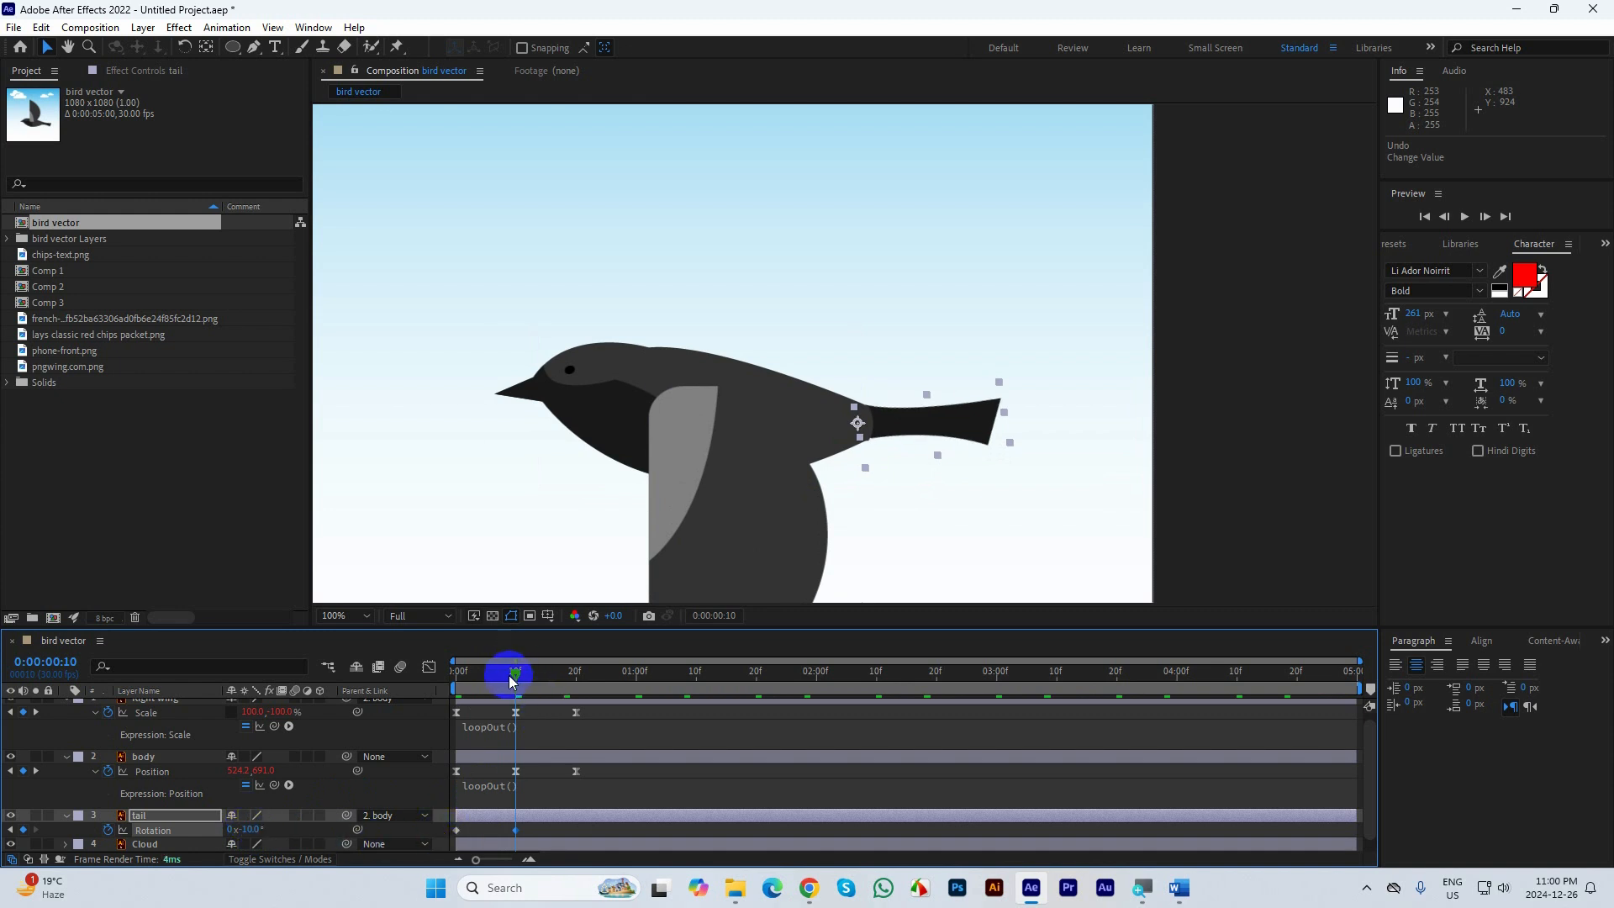
drag(513, 681, 576, 674)
click(616, 815)
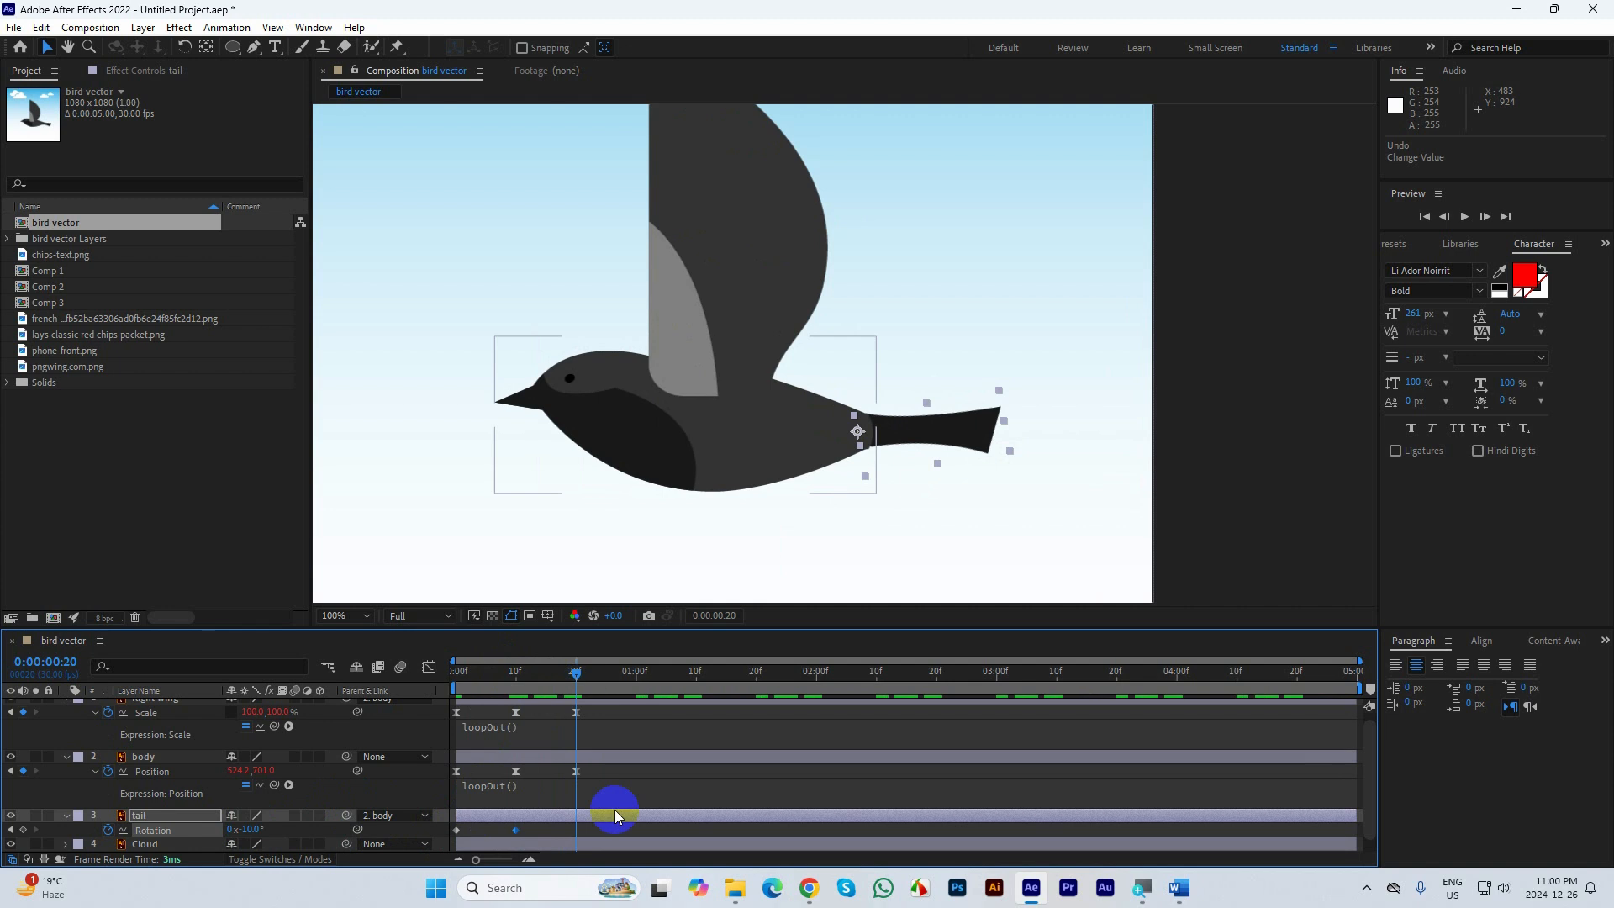
click(249, 831)
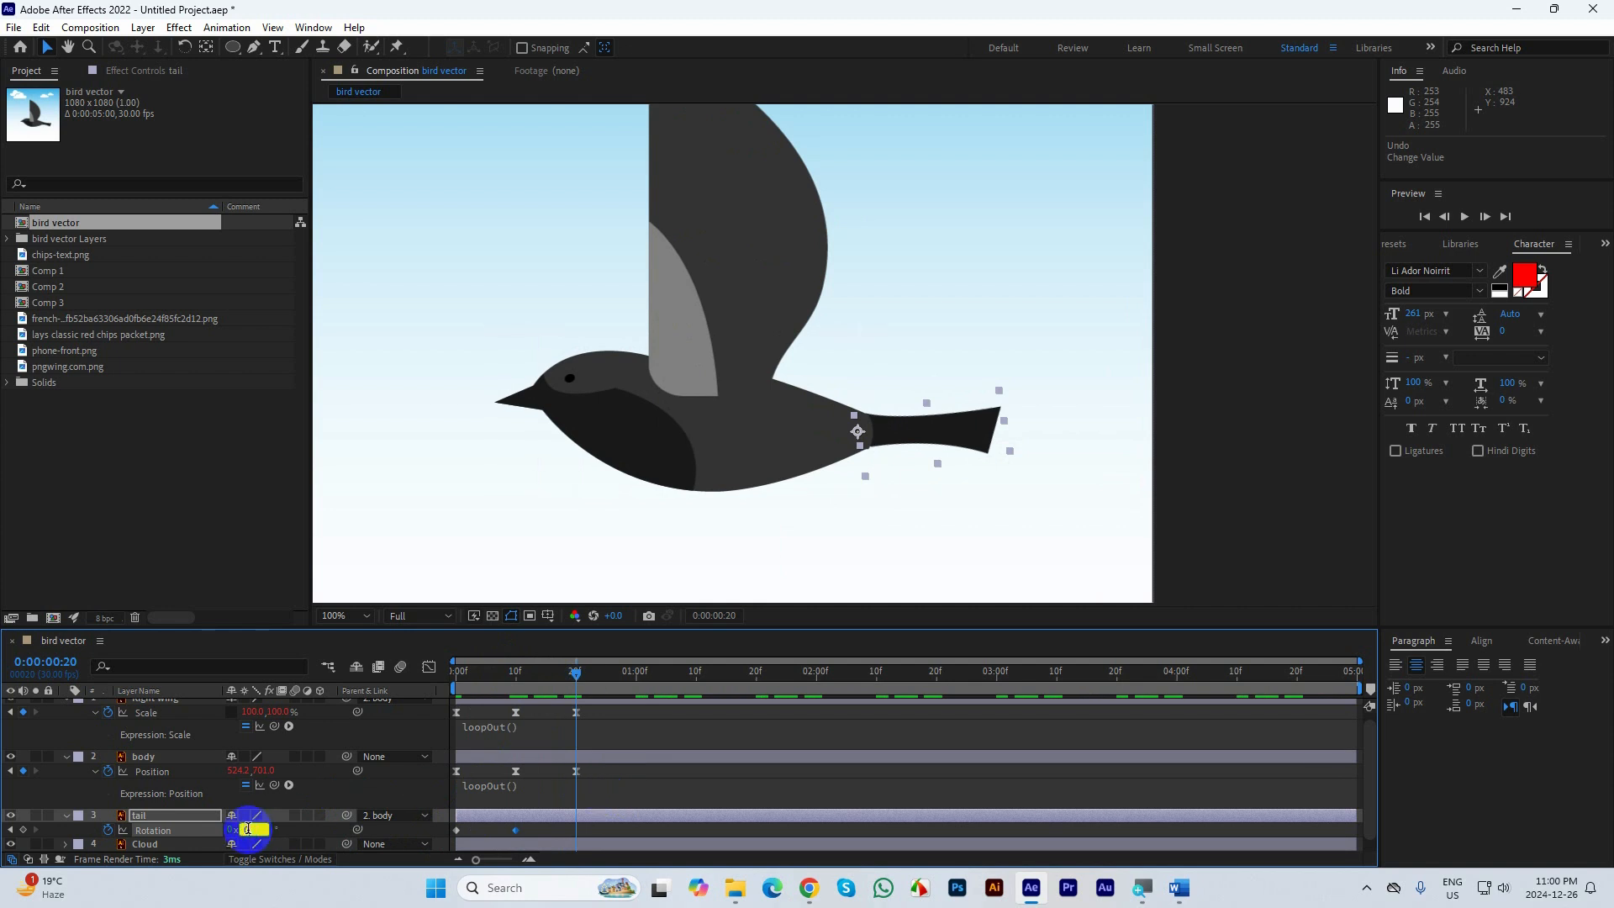
text(0)
key(Return)
drag(593, 827, 434, 842)
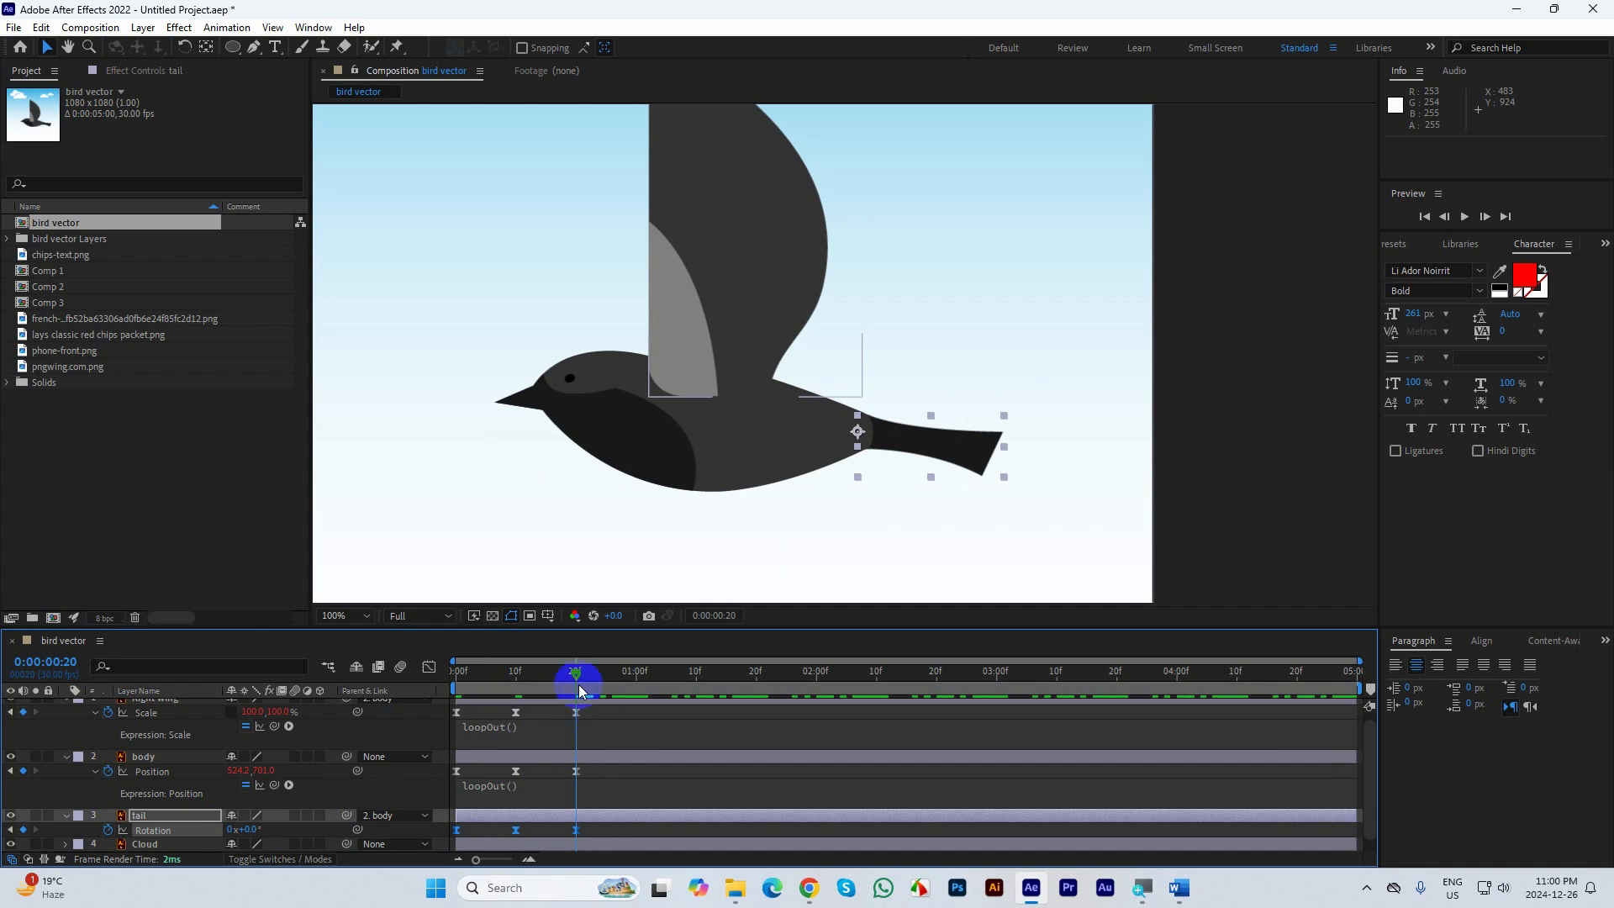
Add a loopOut() expression to the tail's Rotation
mouse_move(577, 673)
mouse_down()
mouse_move(476, 673)
mouse_move(551, 685)
mouse_up()
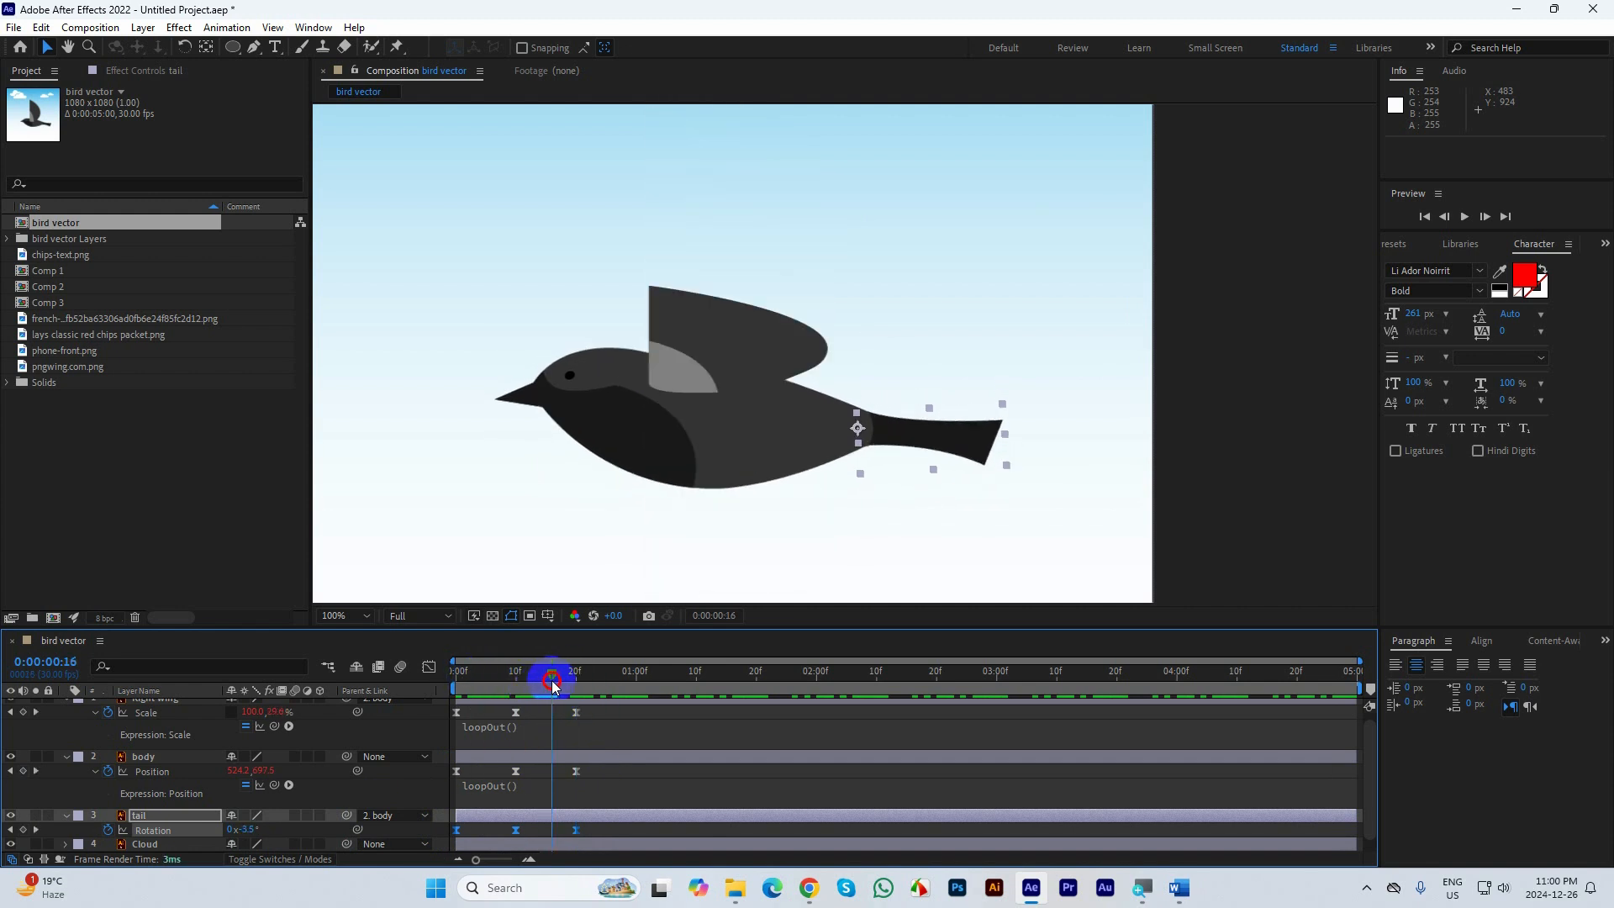
alt+click(109, 834)
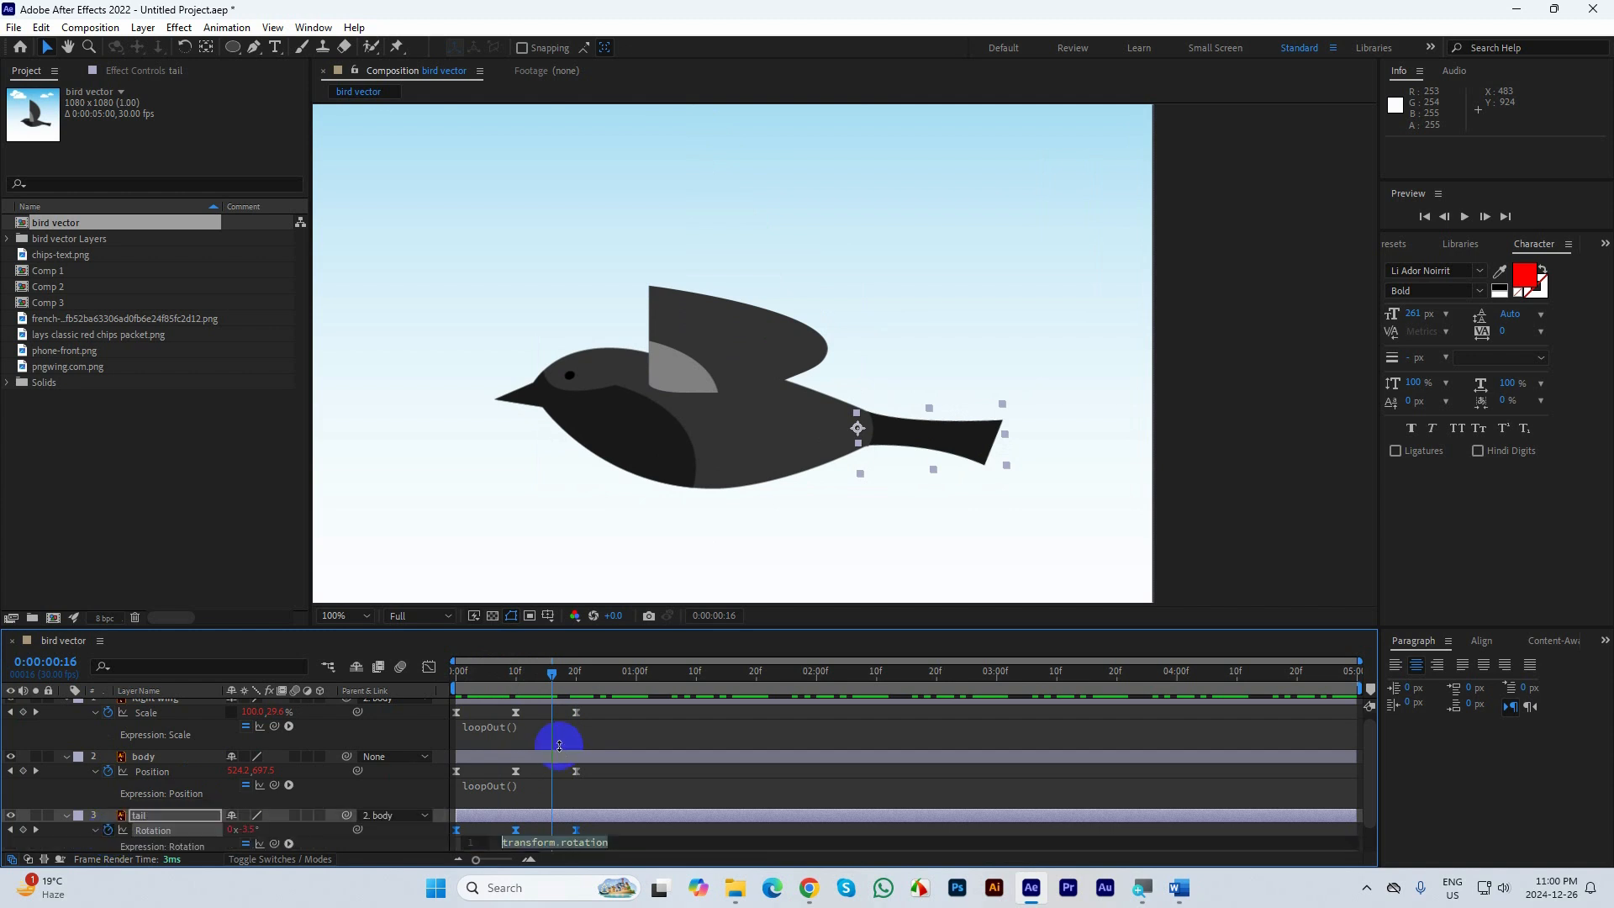
text(loo)
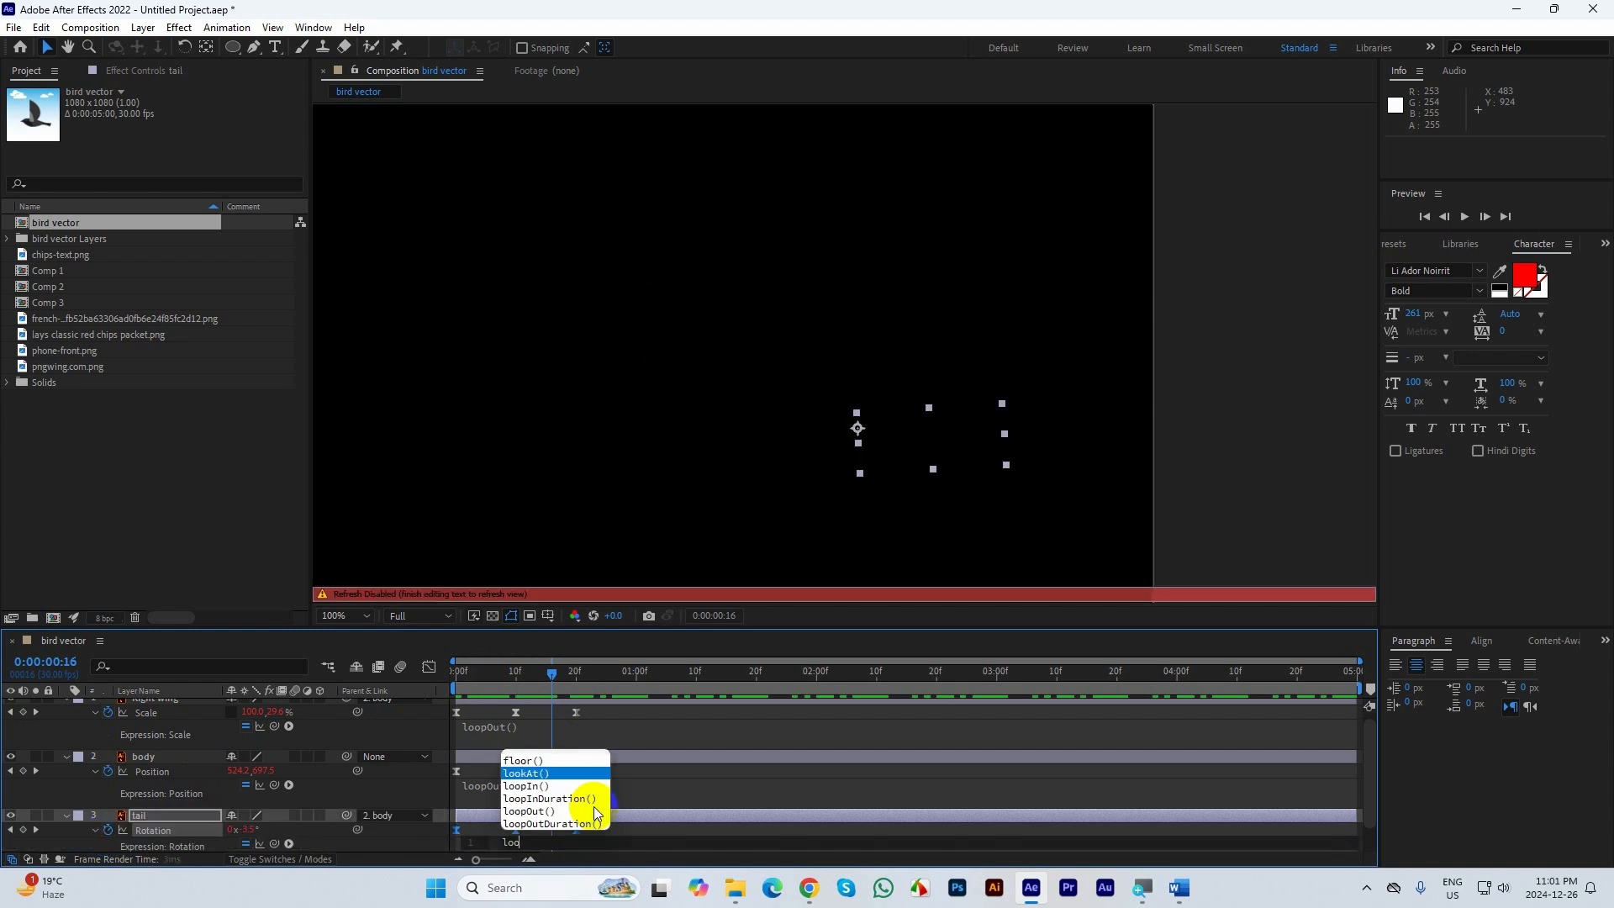
click(586, 826)
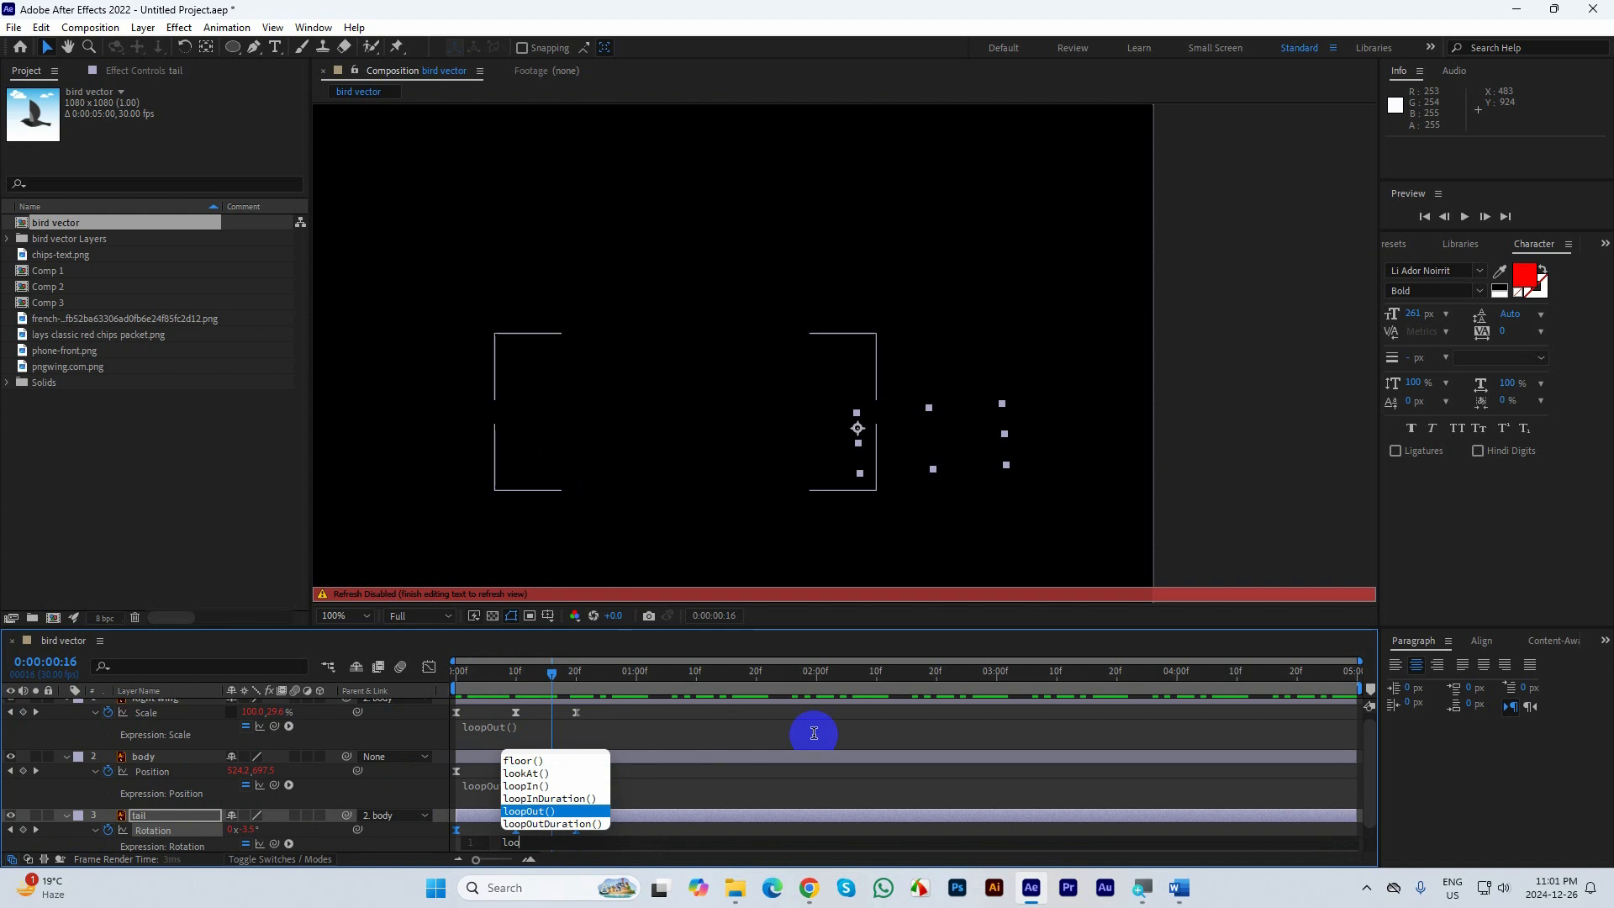
click(1245, 455)
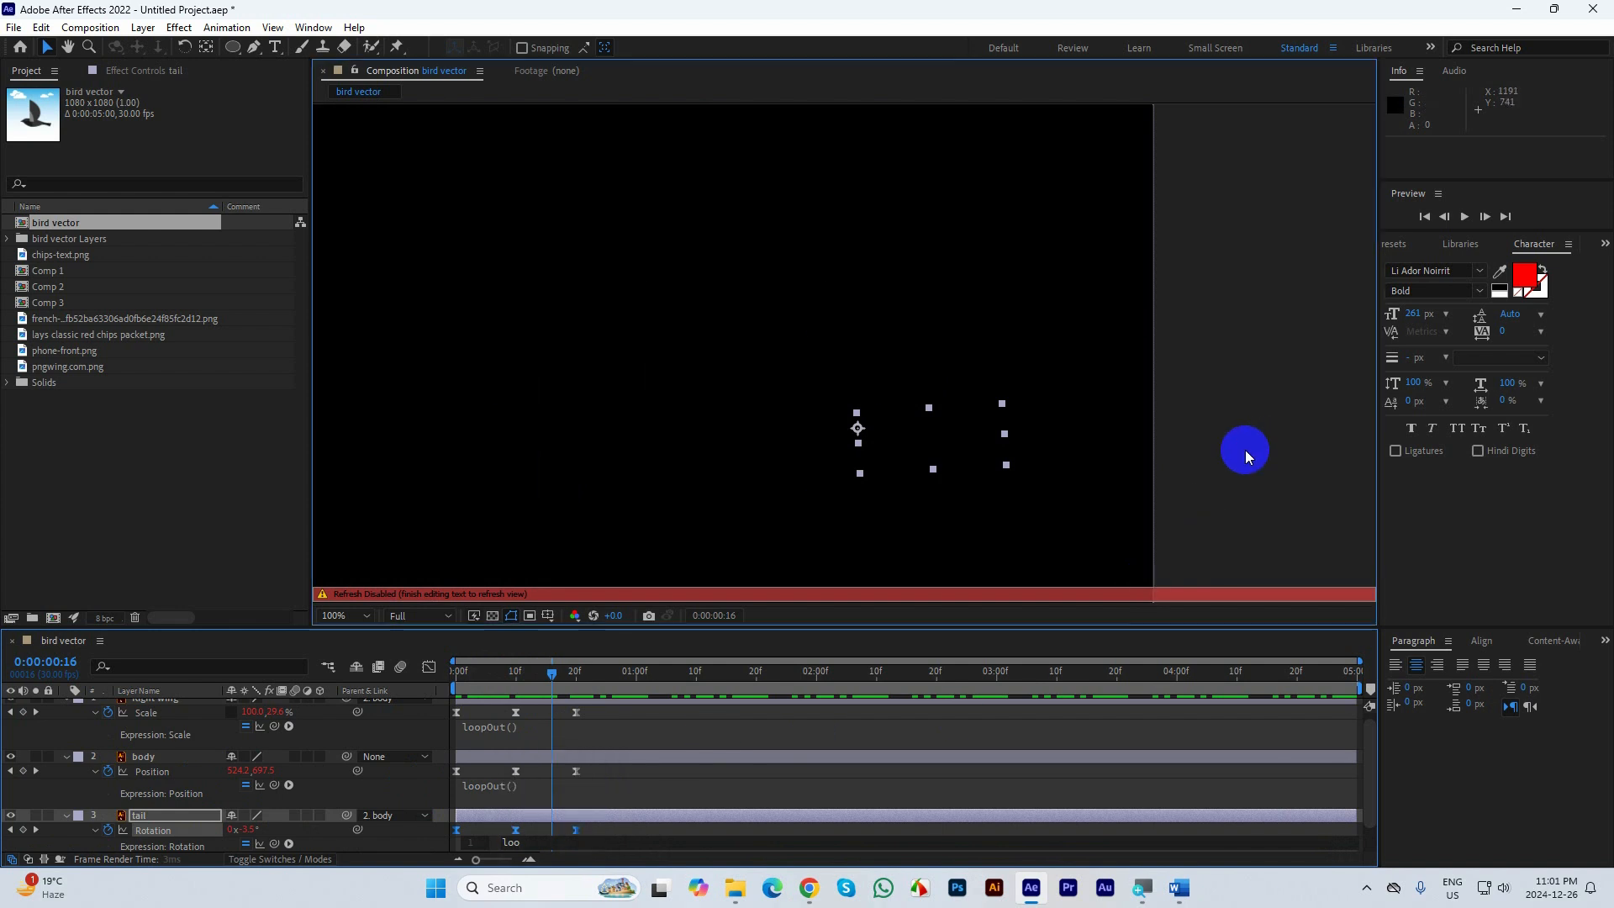
click(526, 690)
drag(525, 689, 454, 706)
click(494, 843)
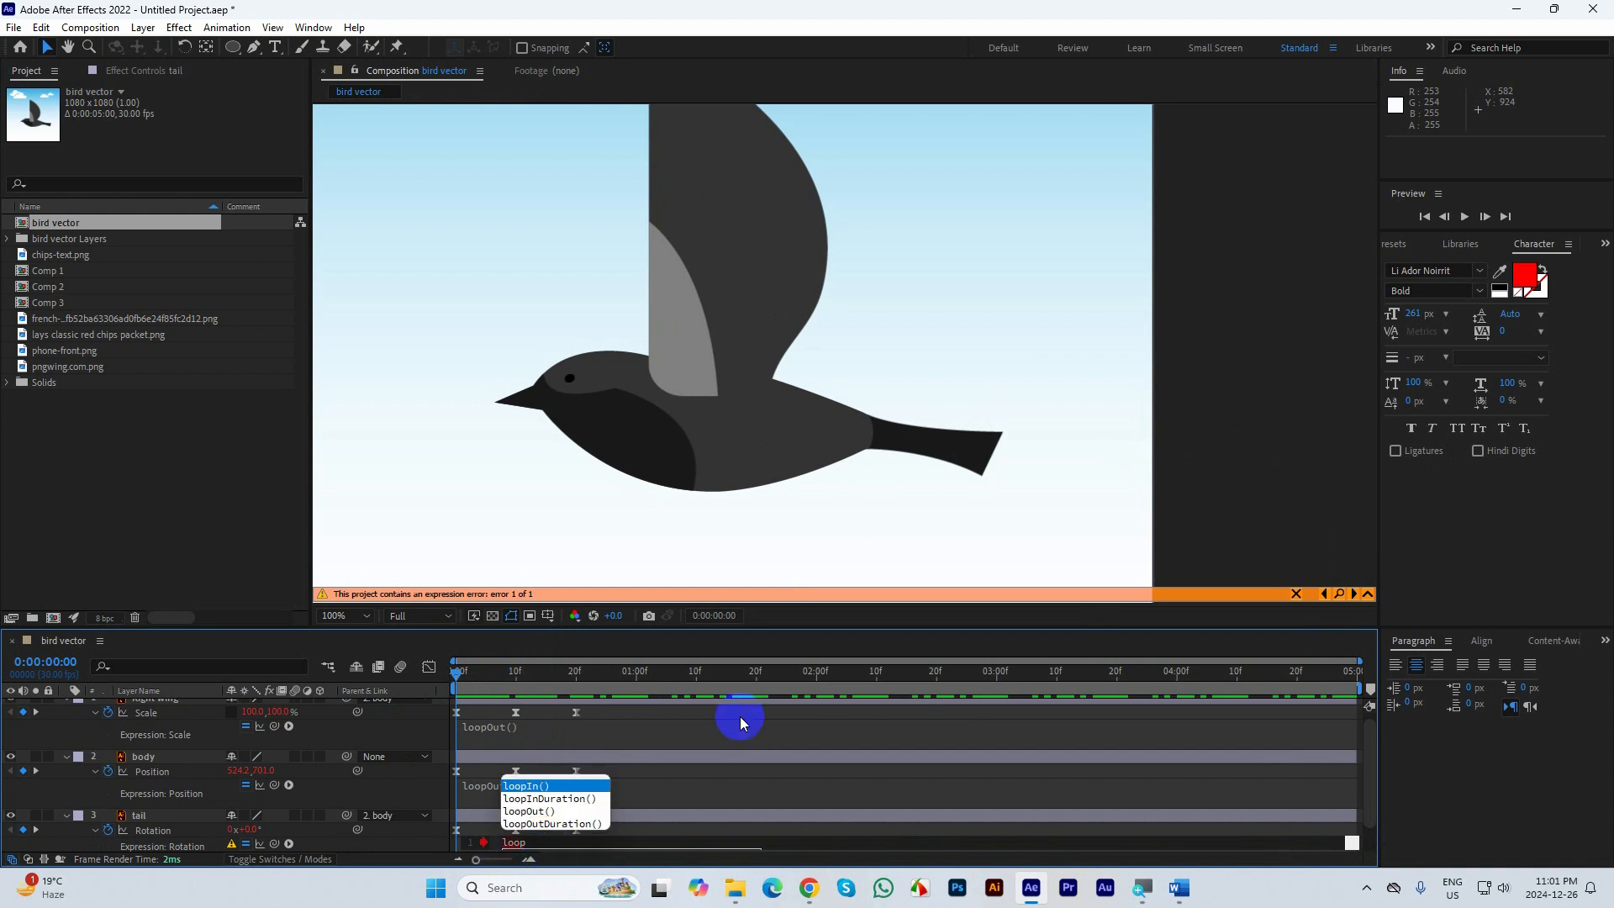
click(548, 812)
click(639, 796)
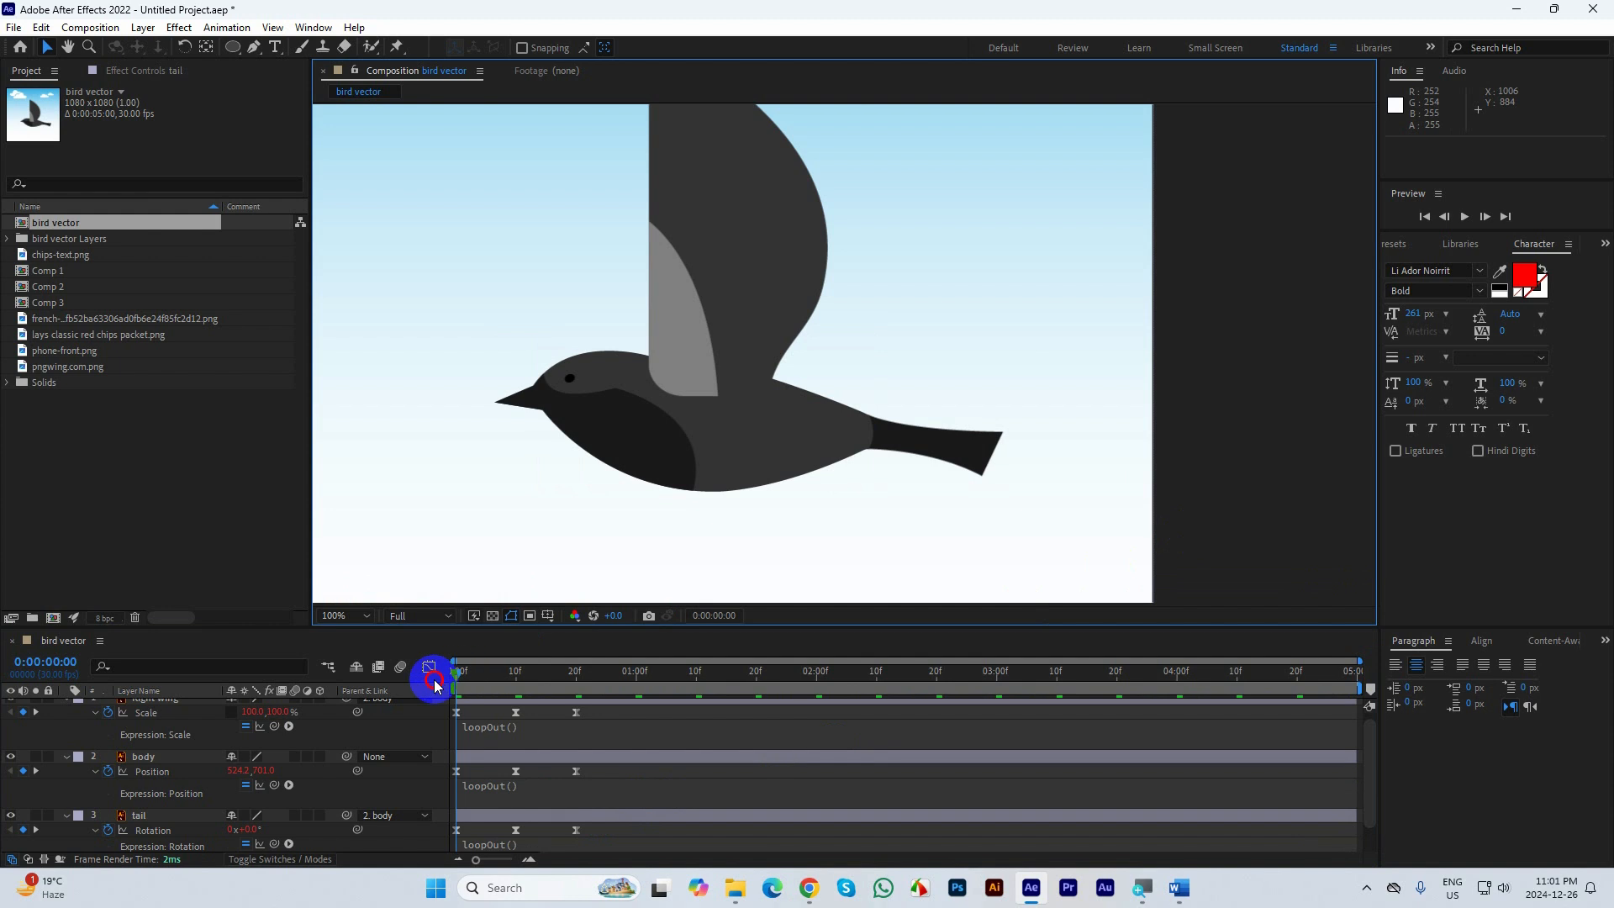
Preview the whole bird animation from the start with the composition fitted and maximized, and restore the workspace layout
click(454, 672)
click(340, 617)
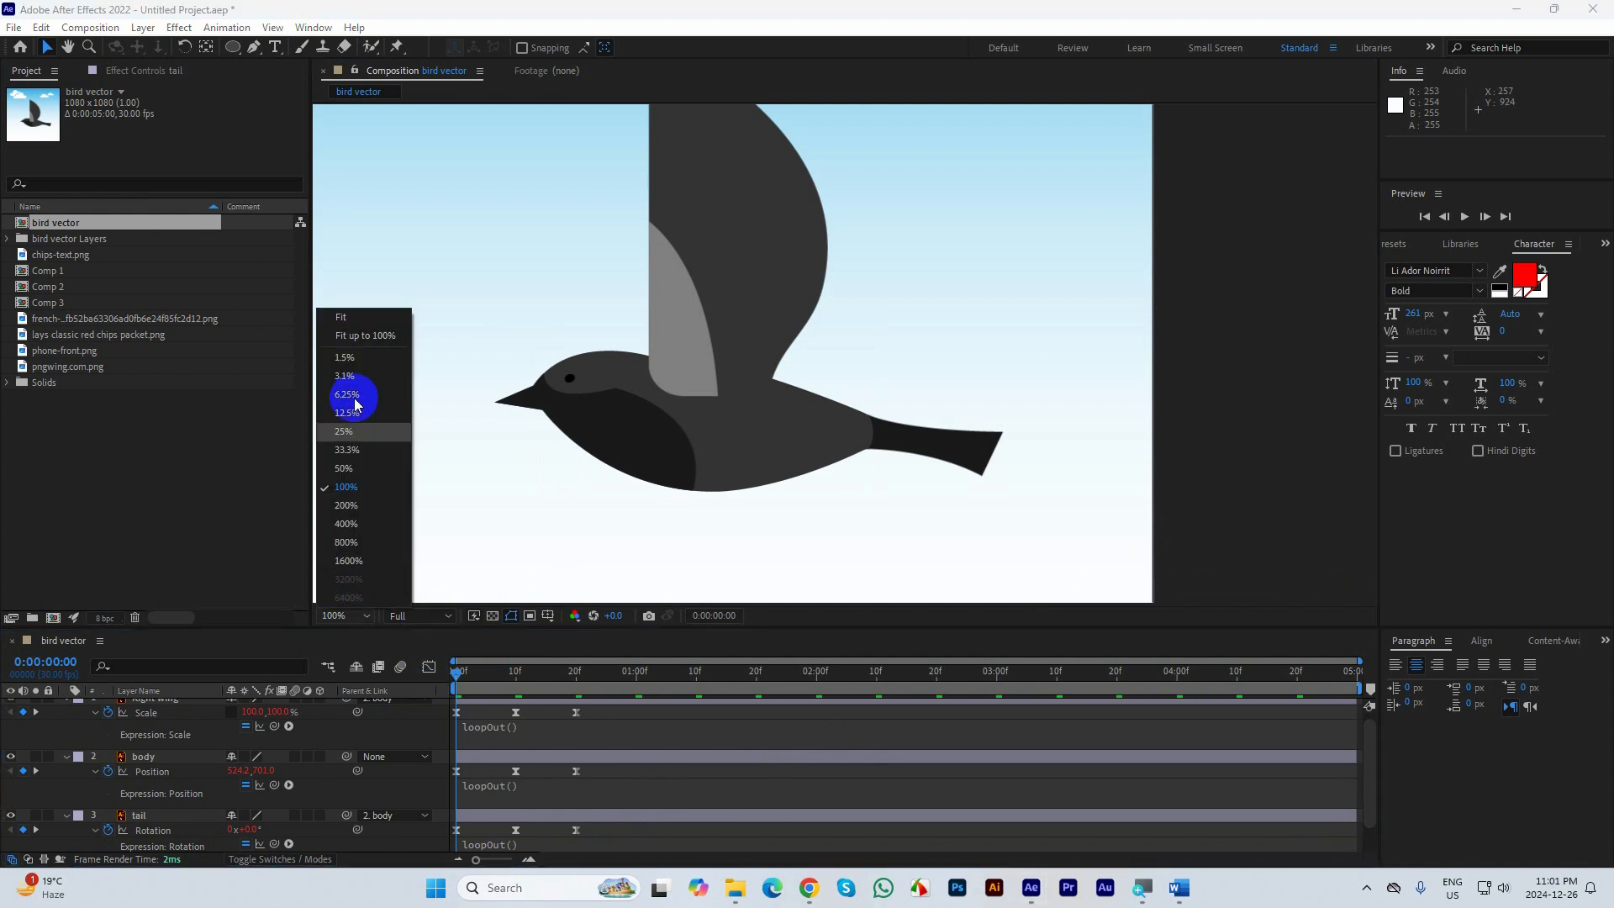
click(343, 326)
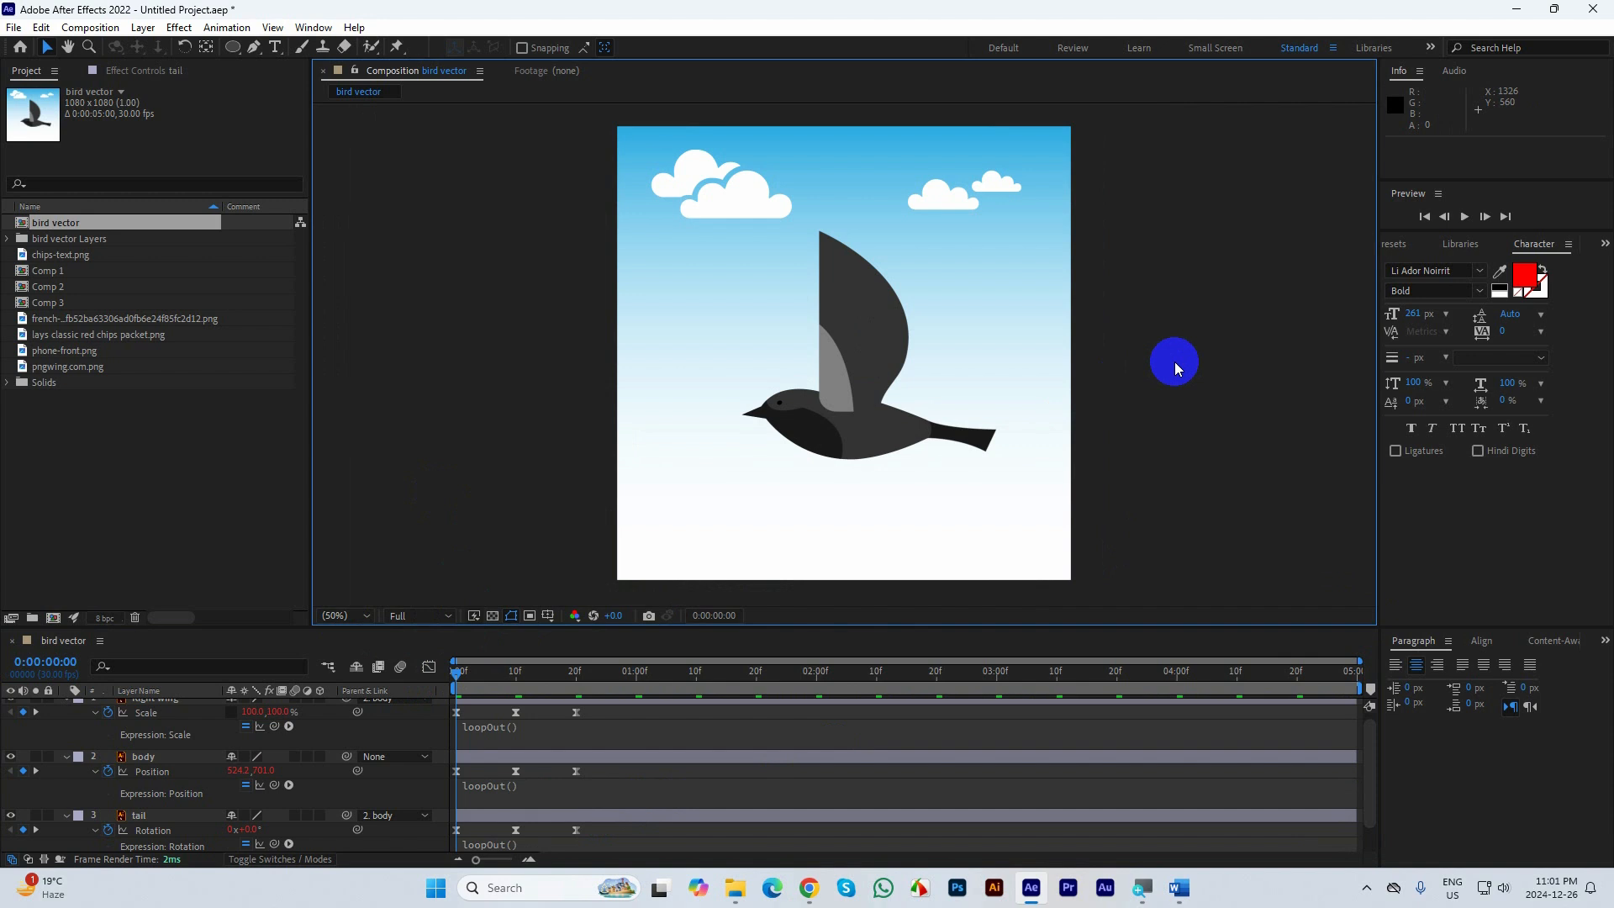
key(grave)
key(Page_Down)
key(space)
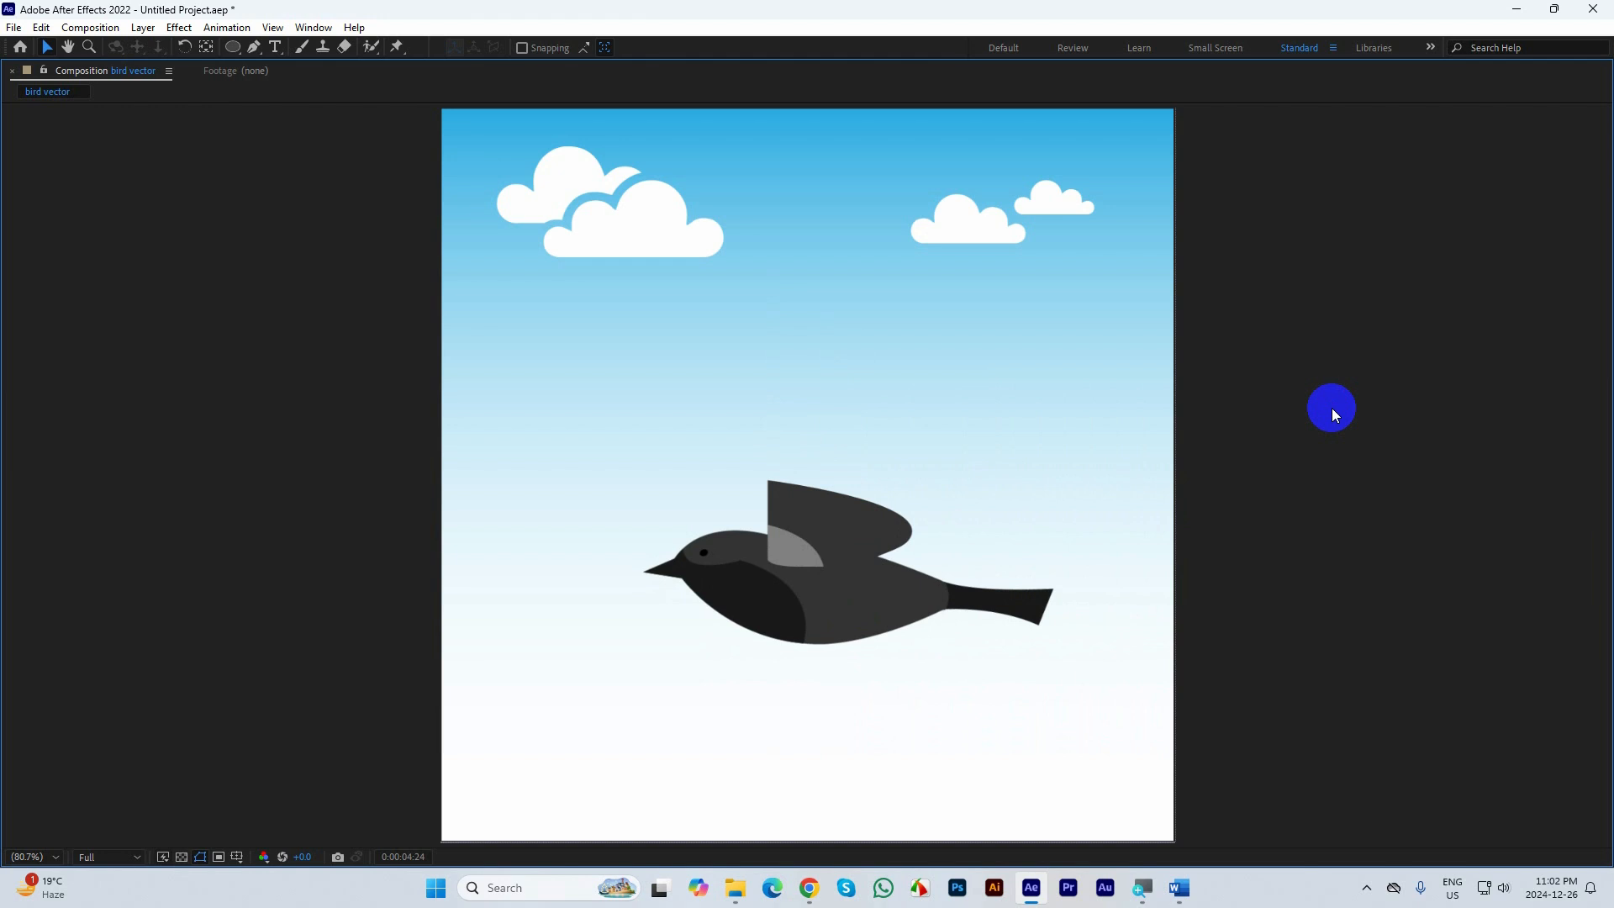
key(grave)
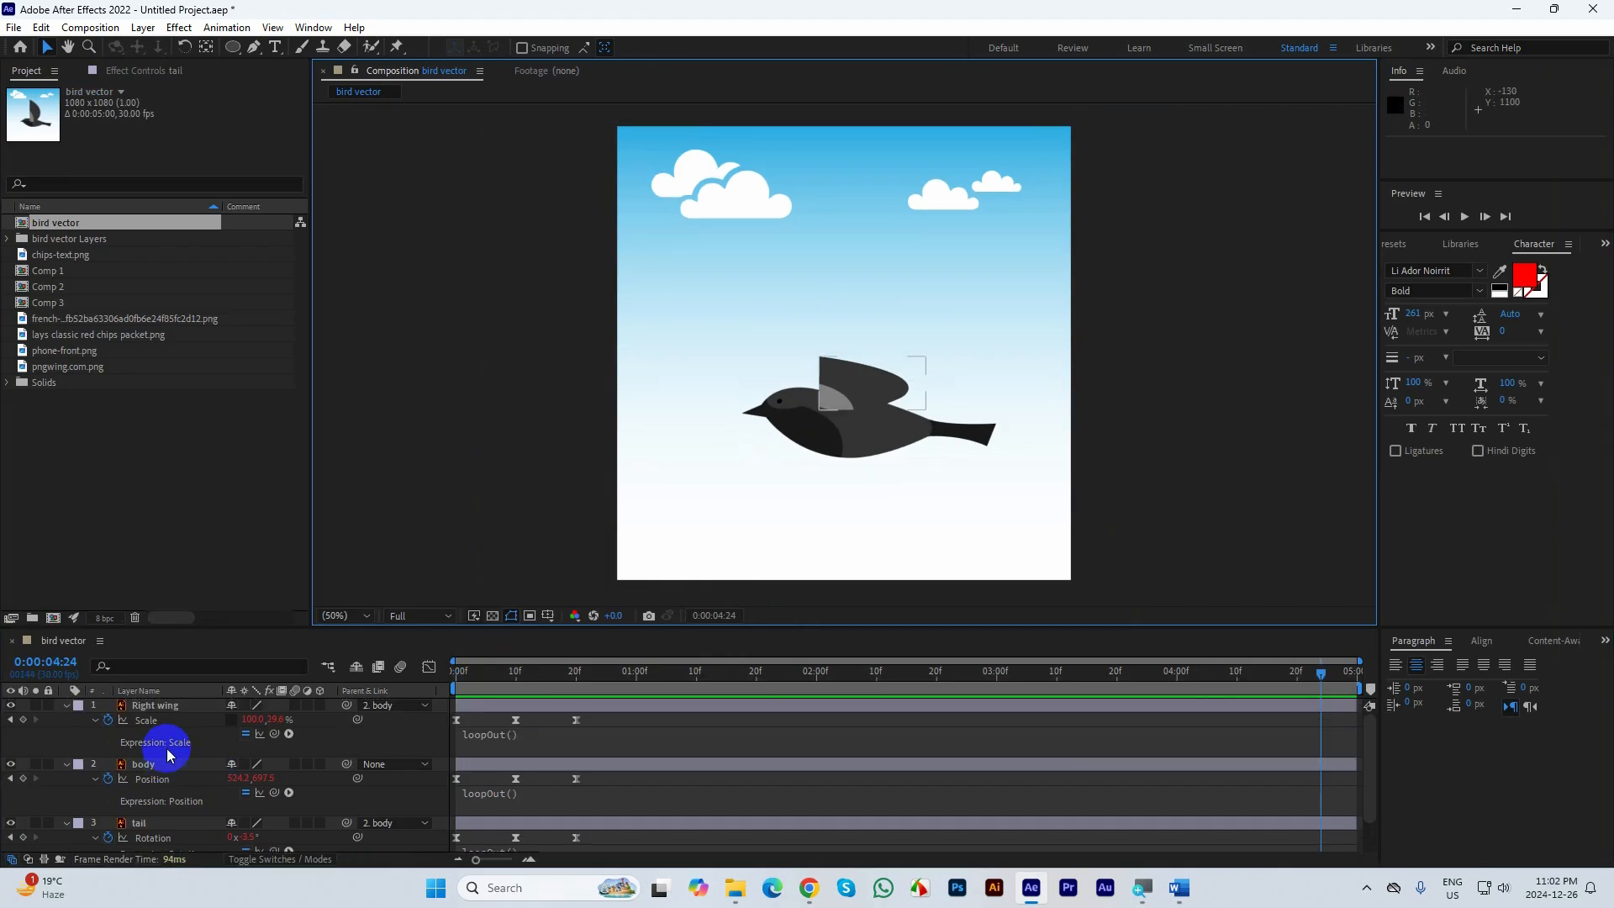
Keyframe the Cloud layer's Position from 88.2, 136.6 at 0:00:00:00 to 1118.2, 136.6 at 0:00:00:20
scroll(154, 740, down, 2)
click(167, 829)
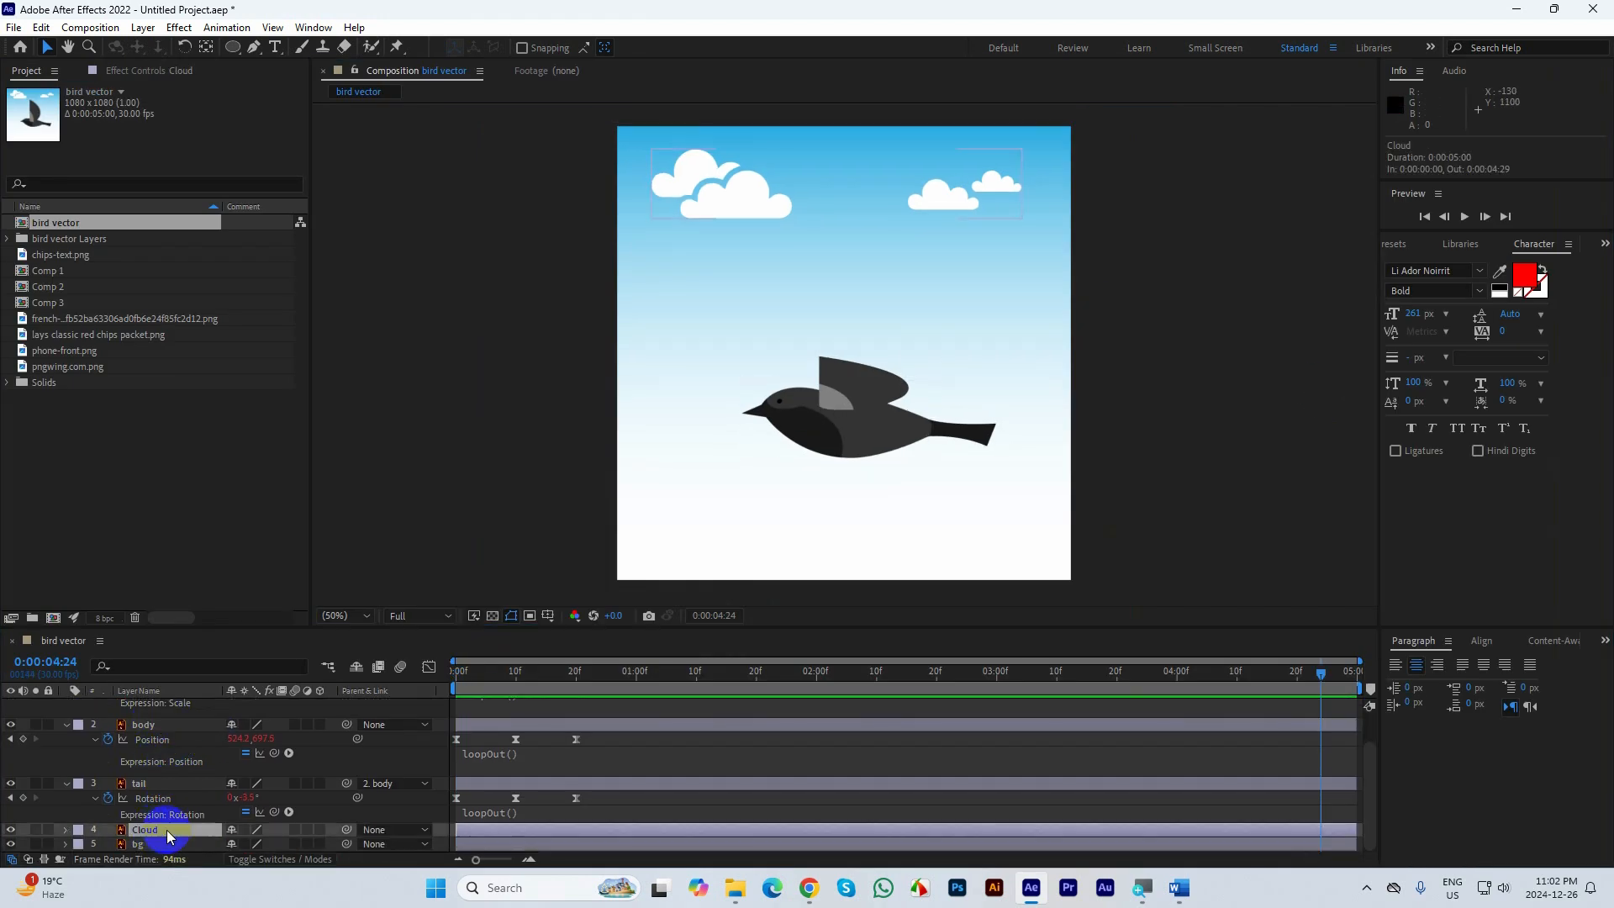
key(Home)
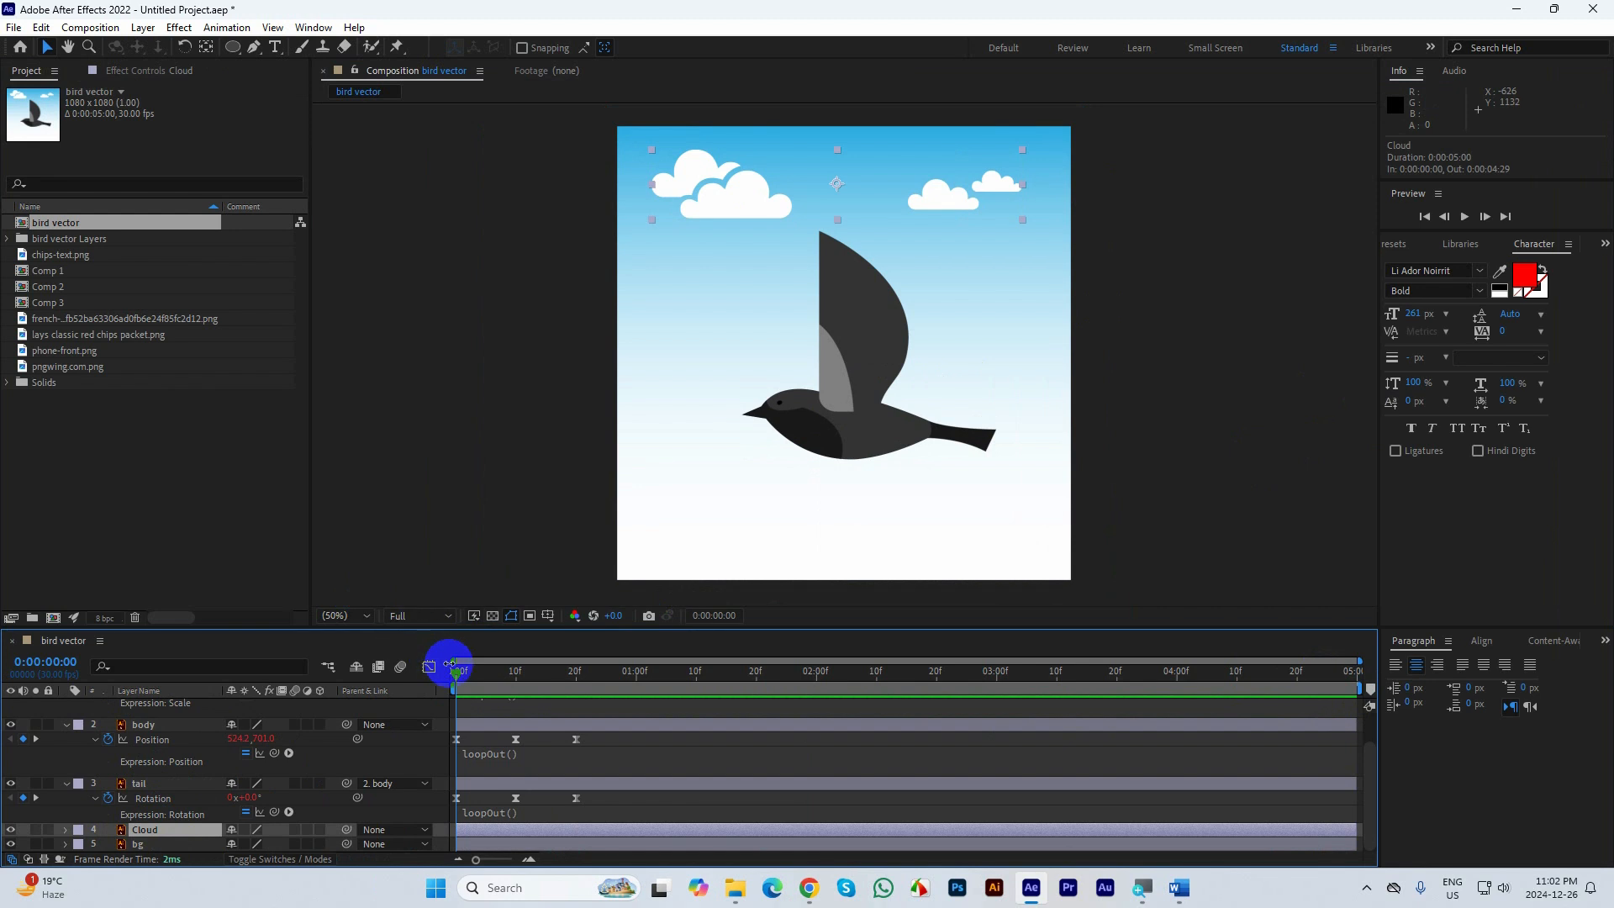
key(p)
scroll(114, 834, down, 1)
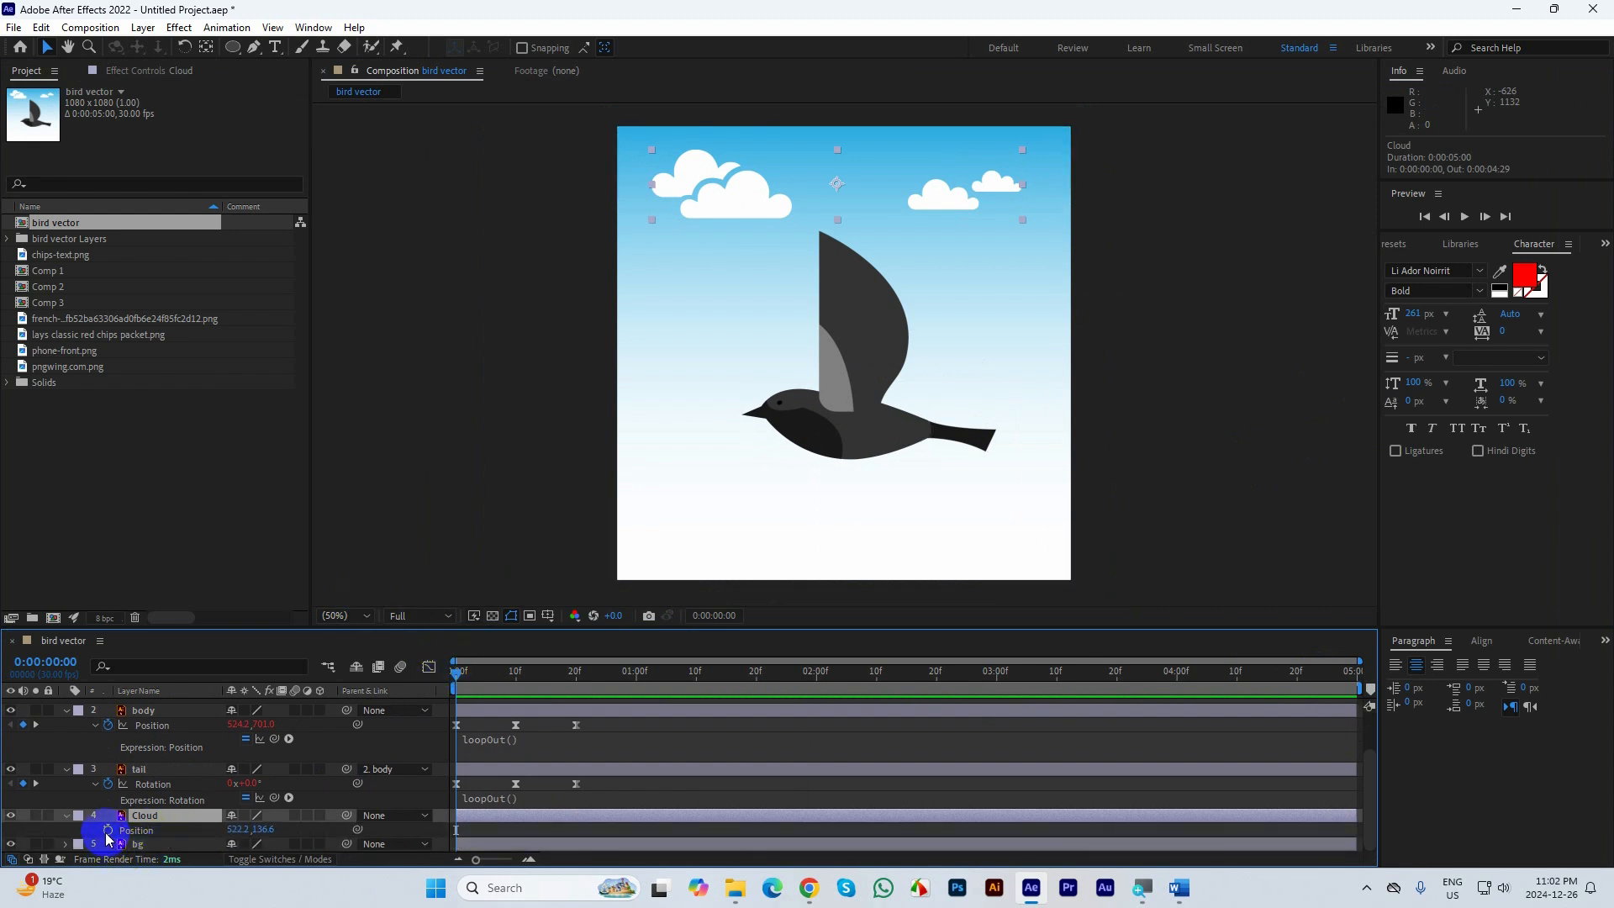
click(108, 830)
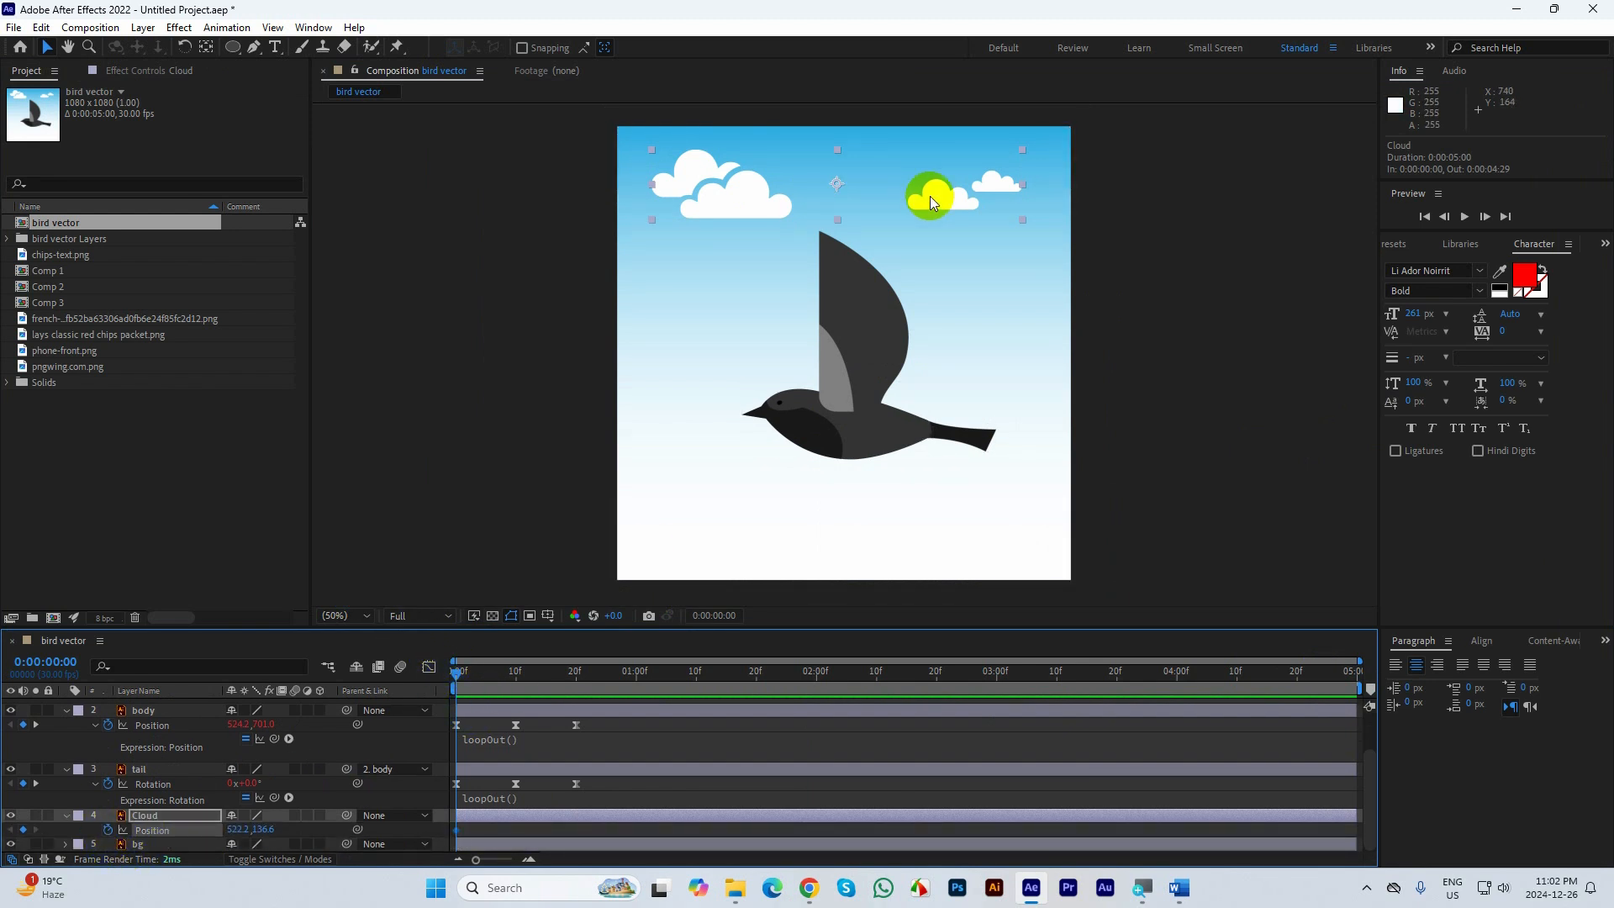
drag(930, 198, 744, 205)
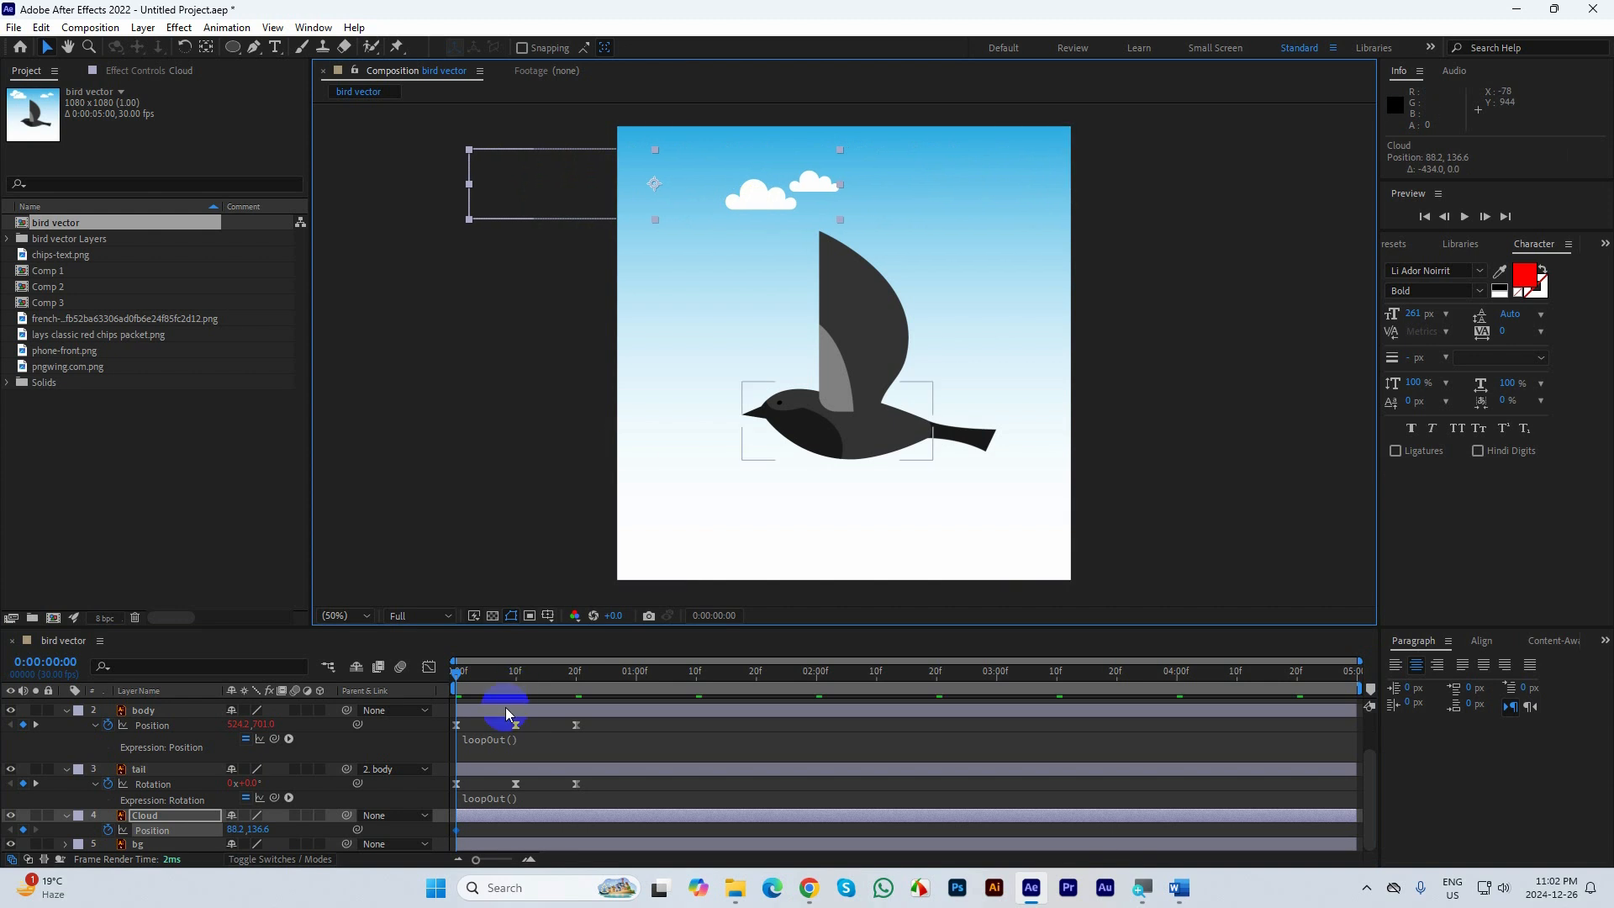
drag(453, 675, 574, 688)
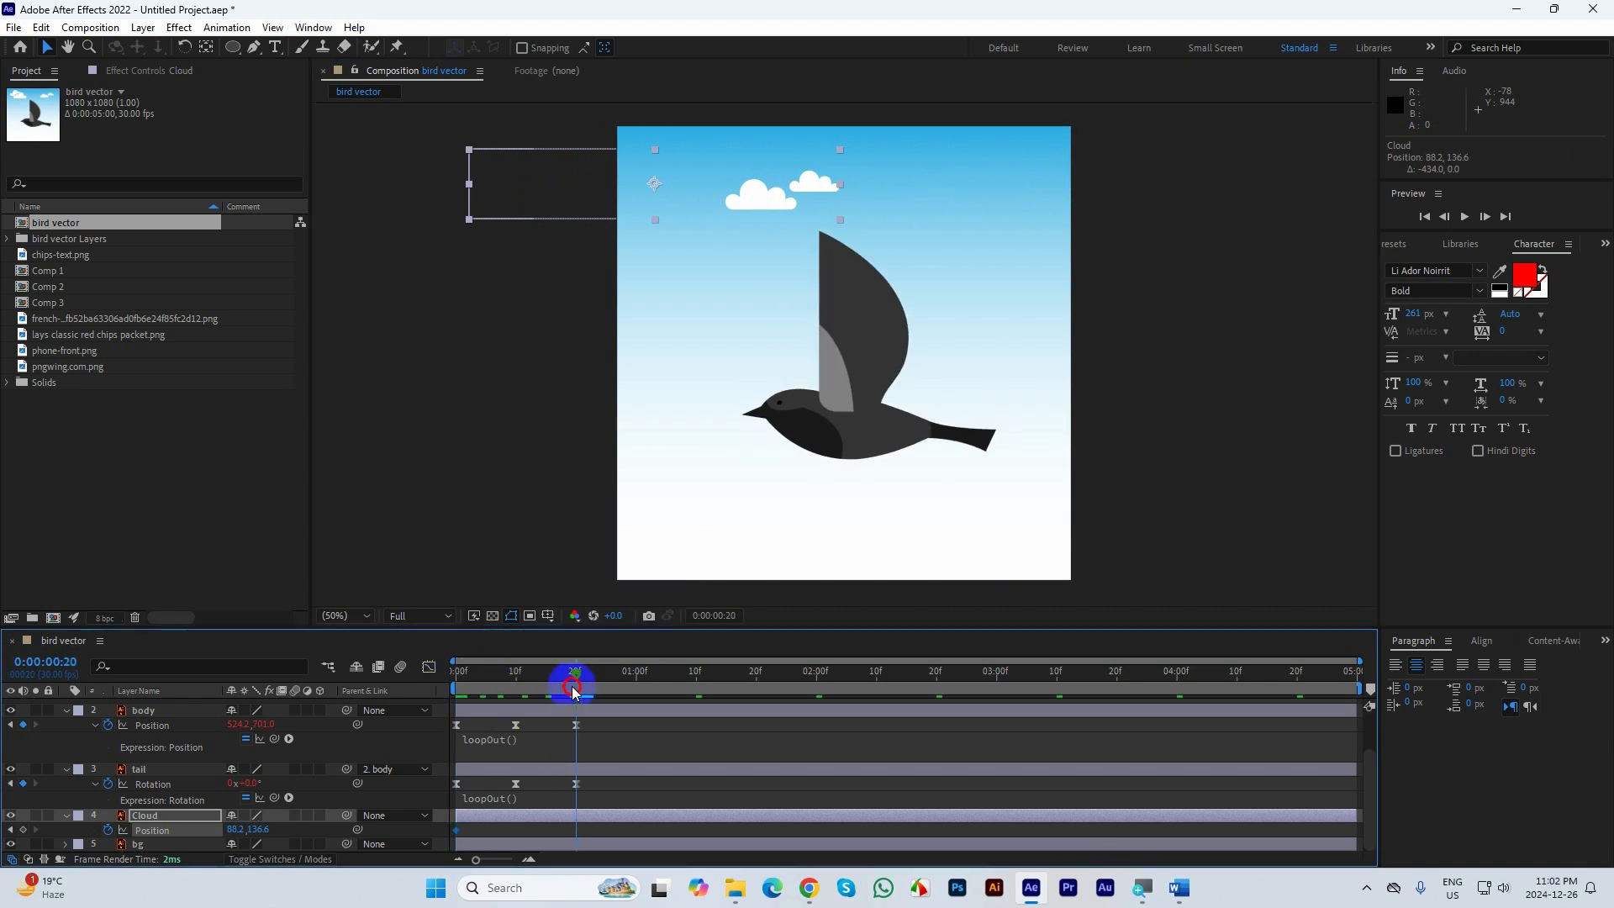
drag(751, 210, 1191, 202)
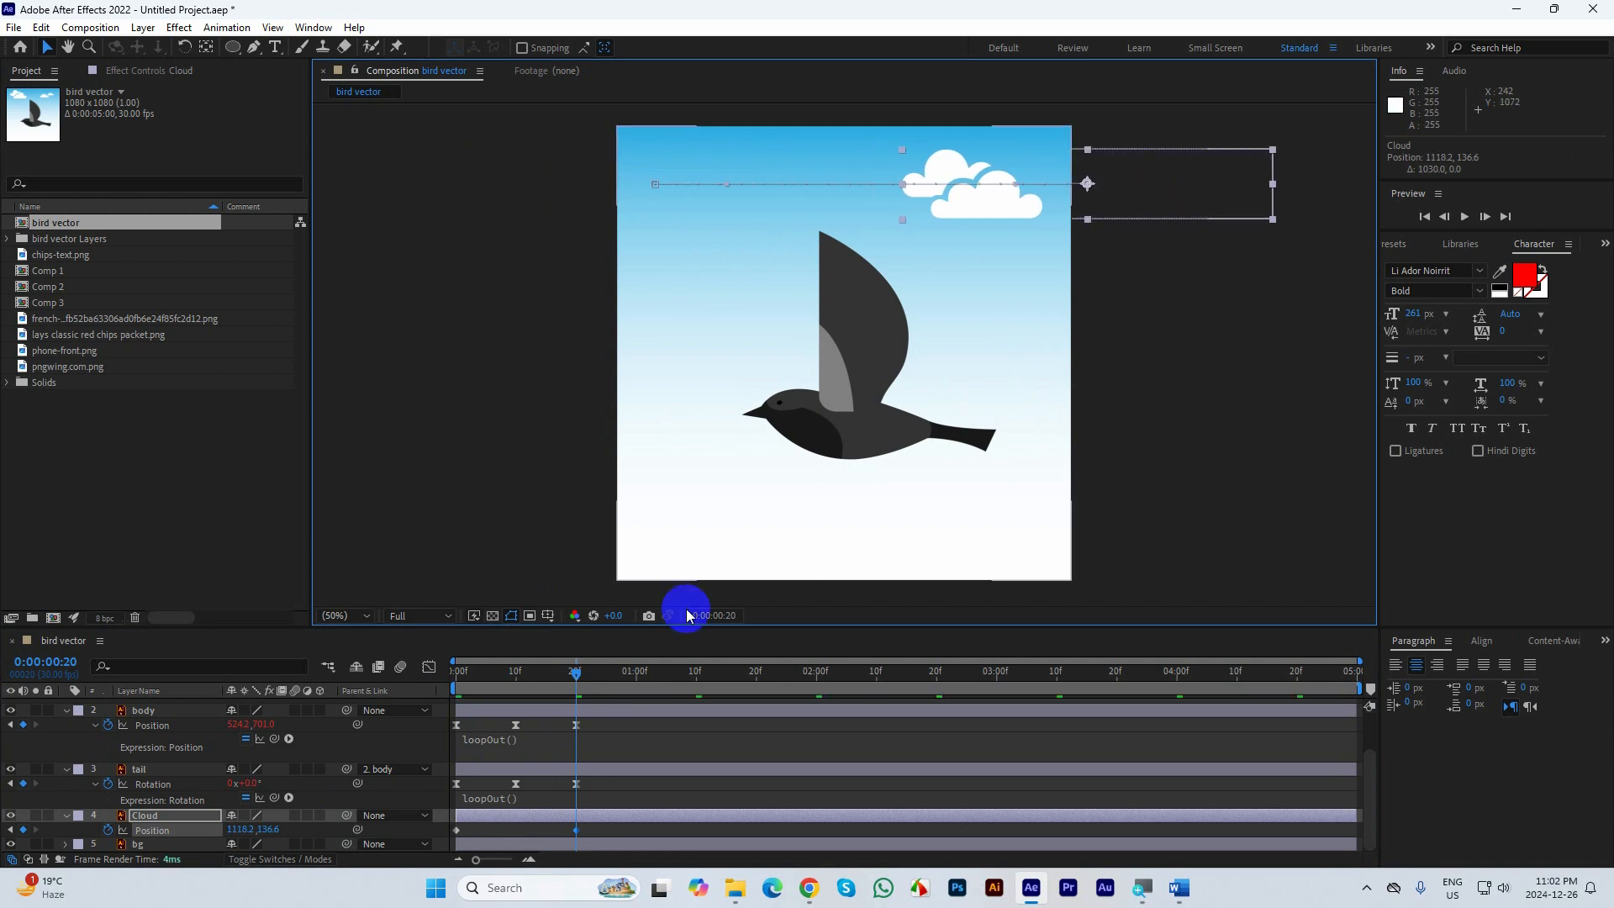
Apply Easy Ease to both Cloud Position keyframes, and add a loopOut() expression to the Cloud's Position
drag(595, 836, 439, 837)
key(F9)
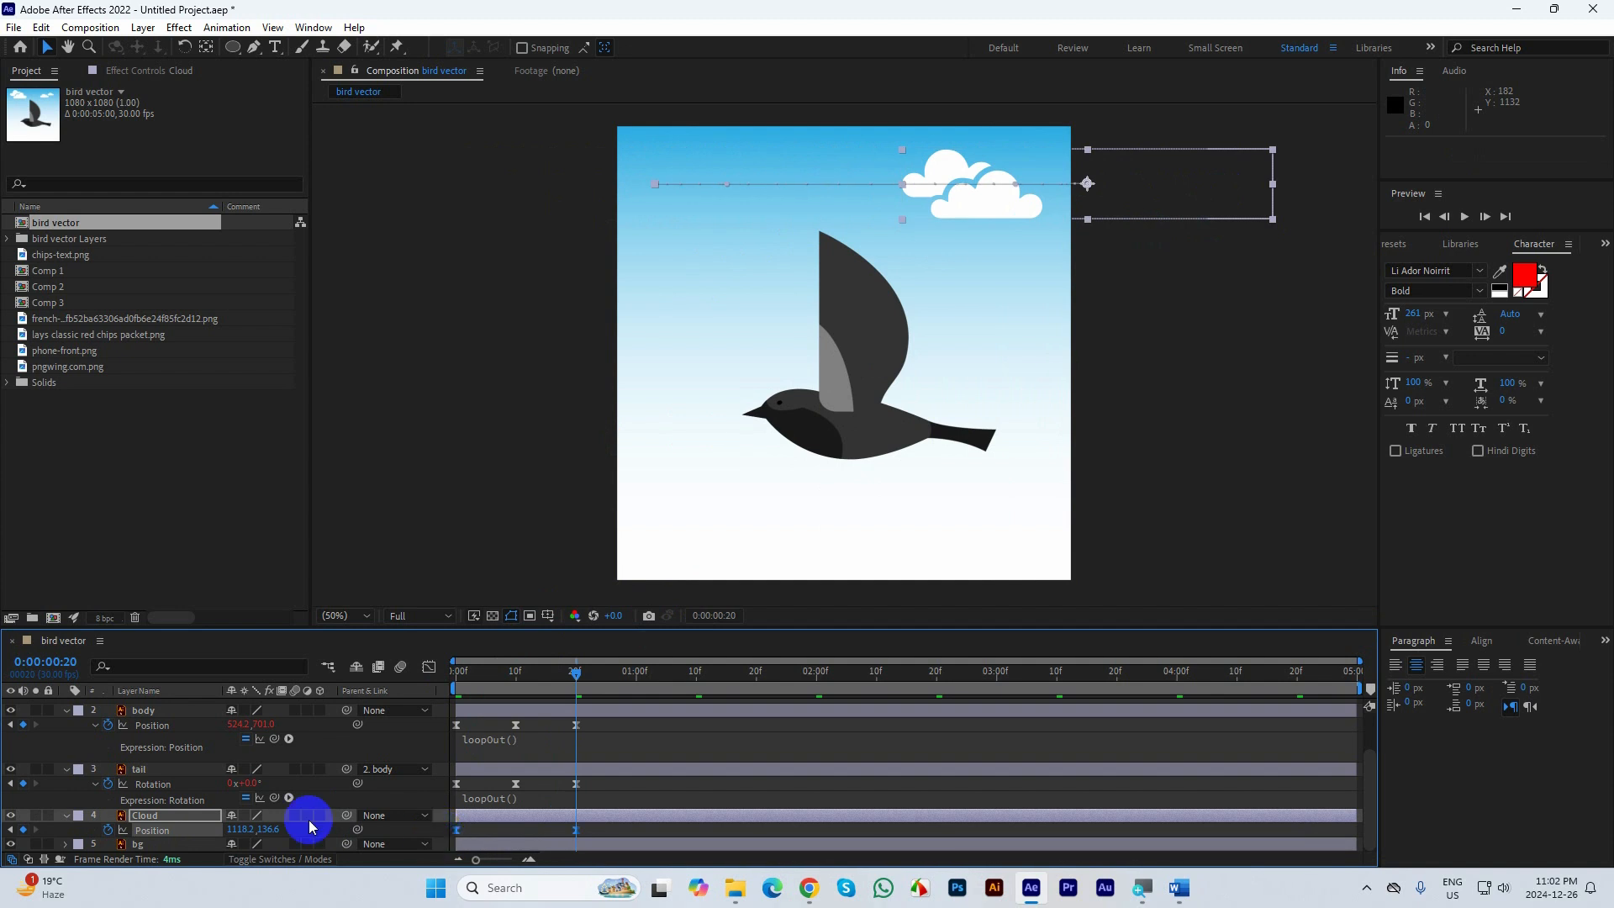
alt+click(108, 831)
text(loo)
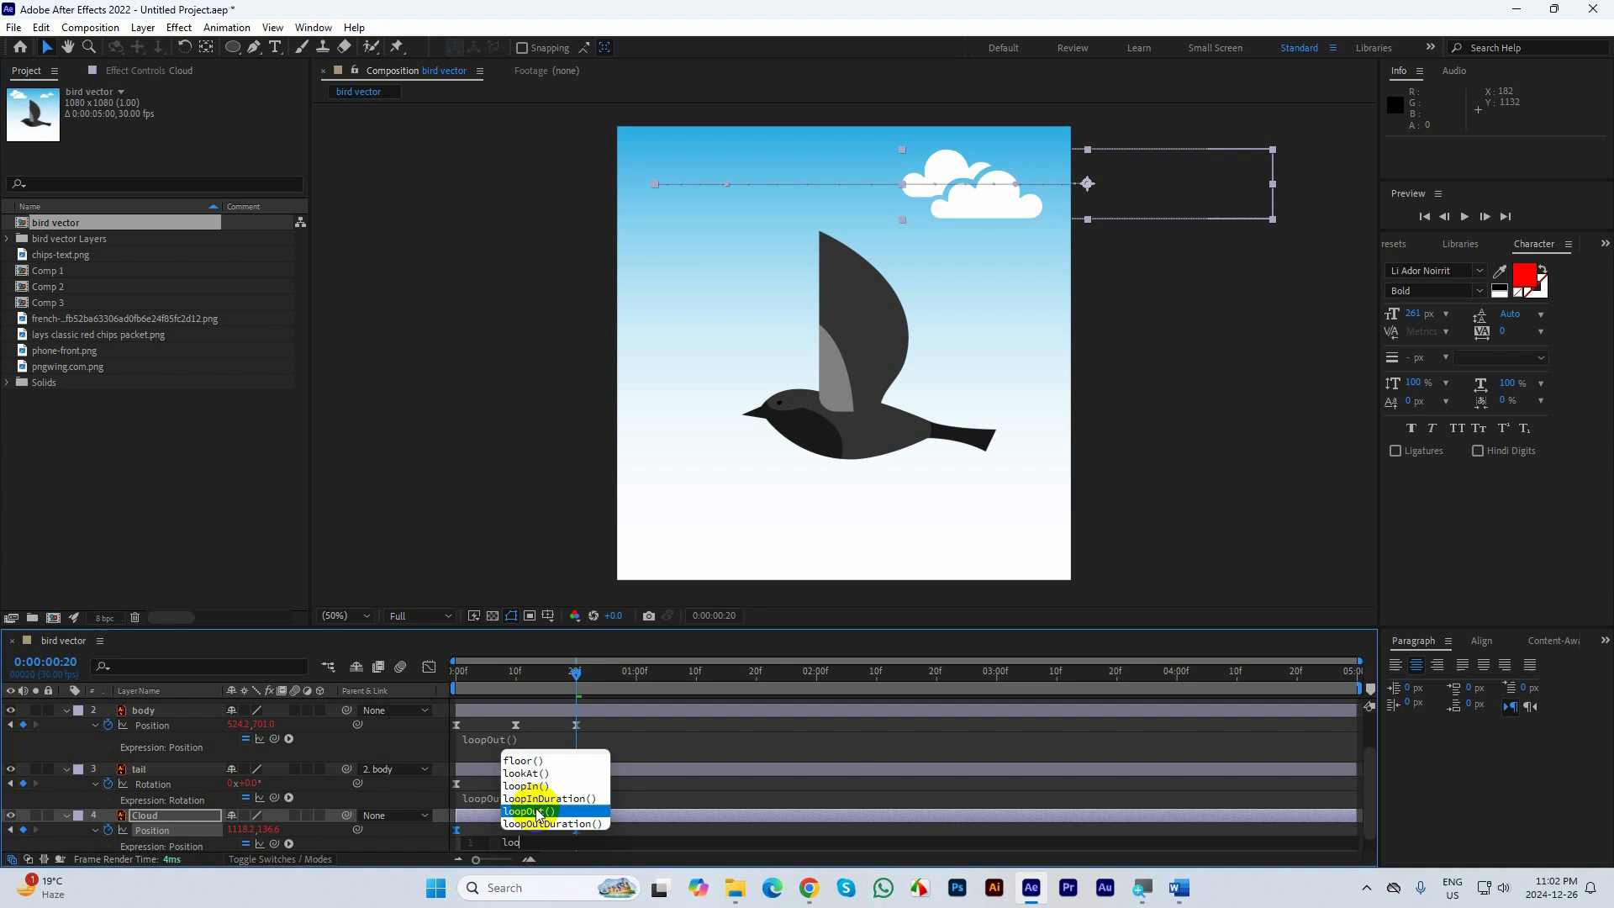
click(538, 812)
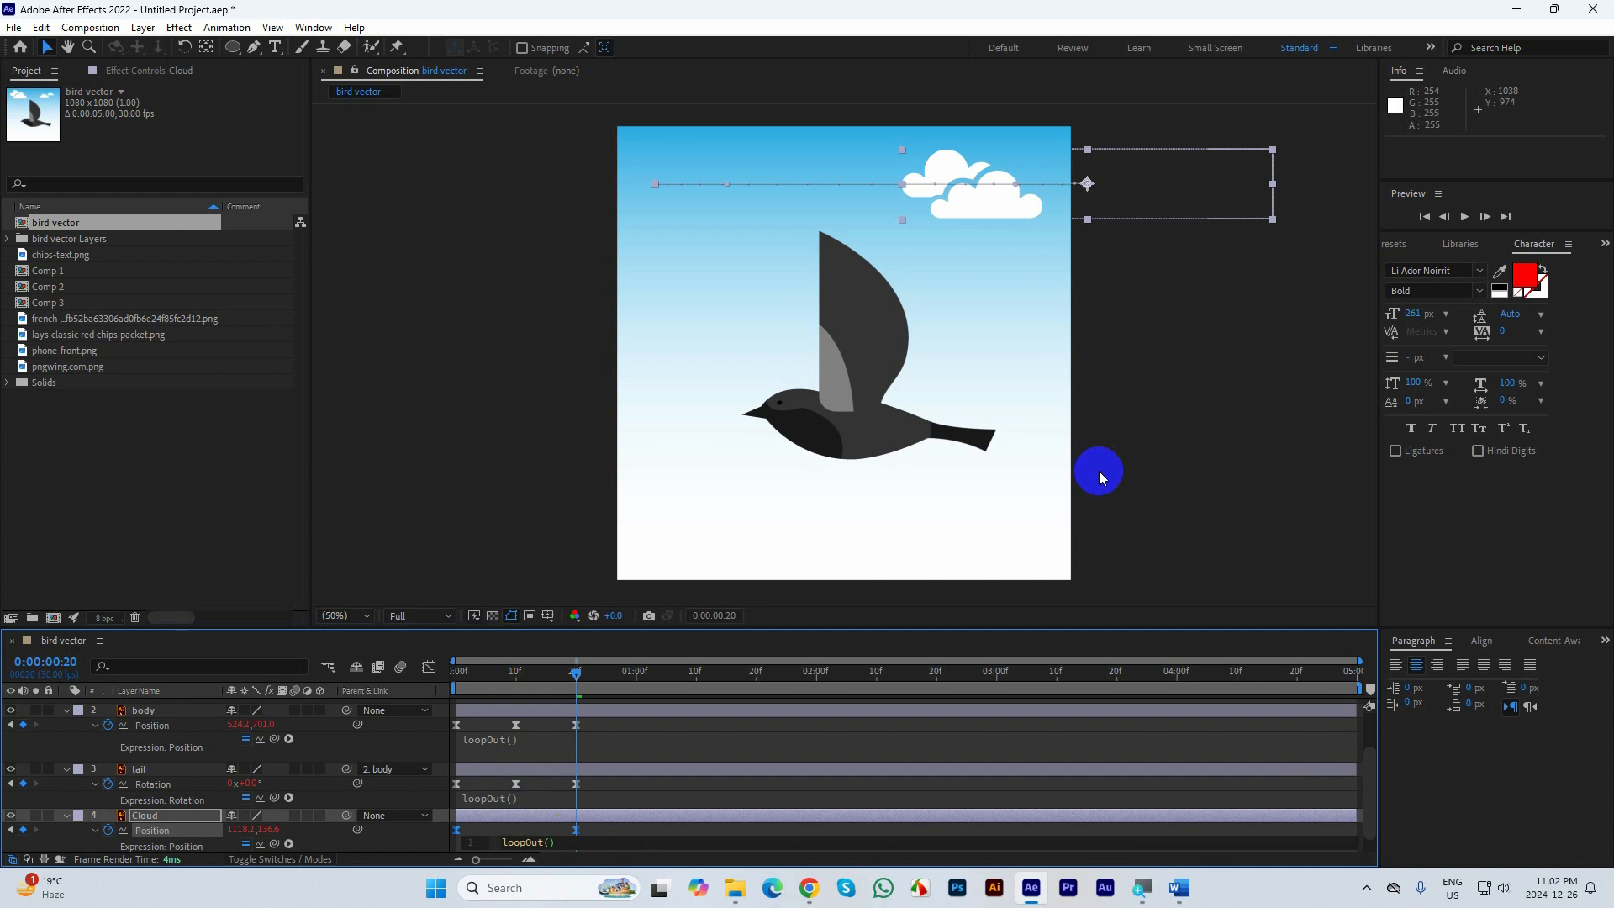
Preview the looping cloud motion in the maximized composition view, and restore the workspace layout
click(1118, 454)
key(grave)
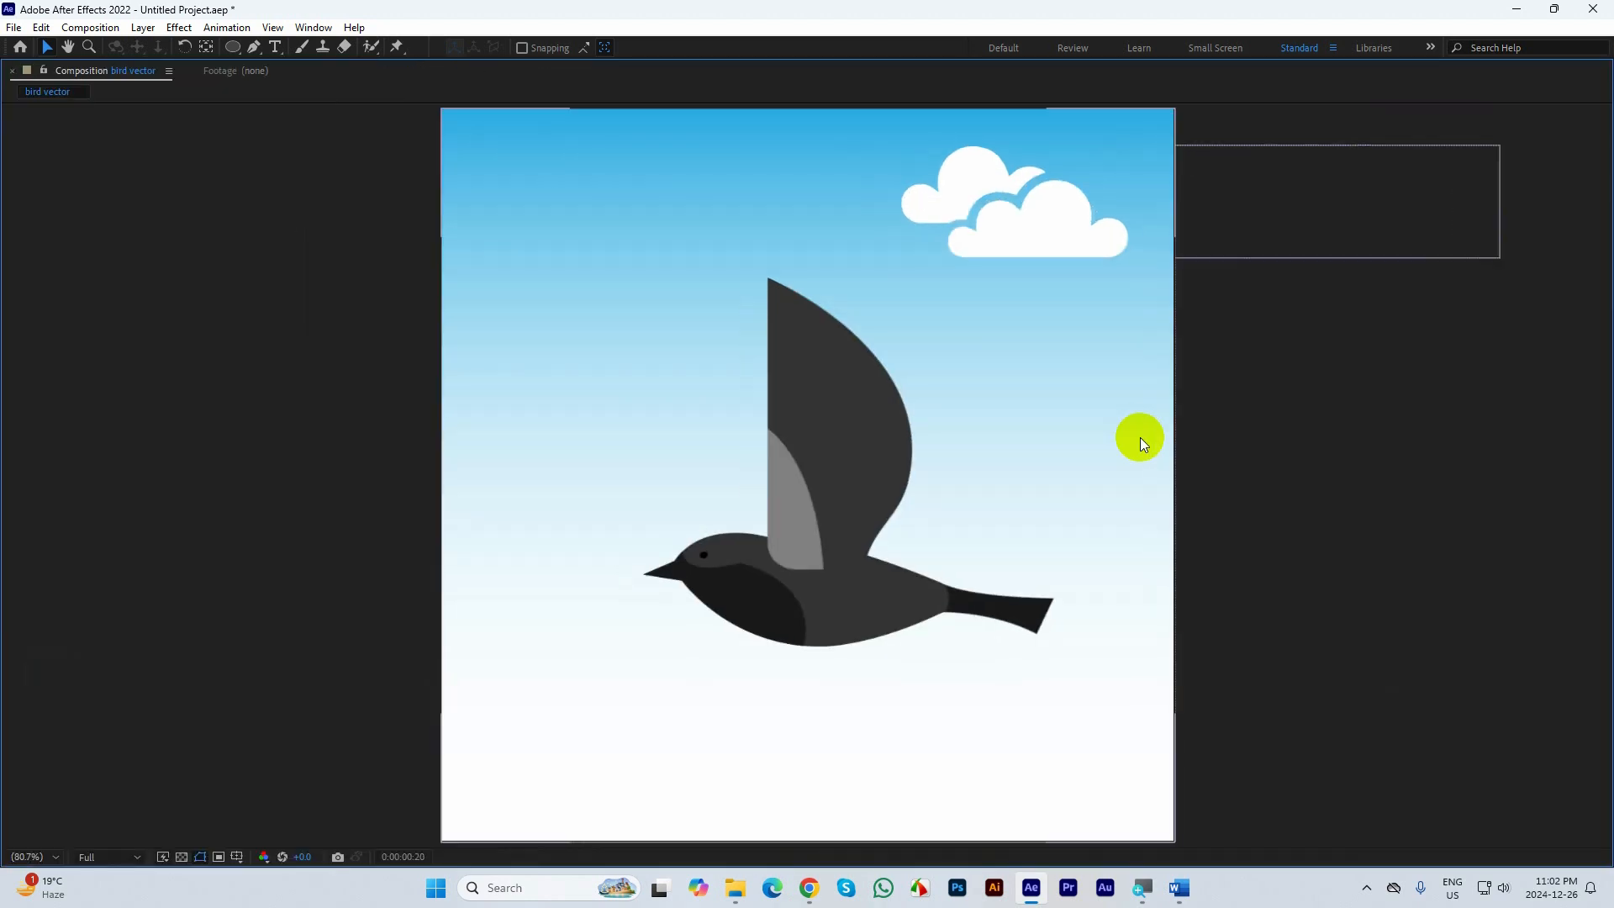
key(space)
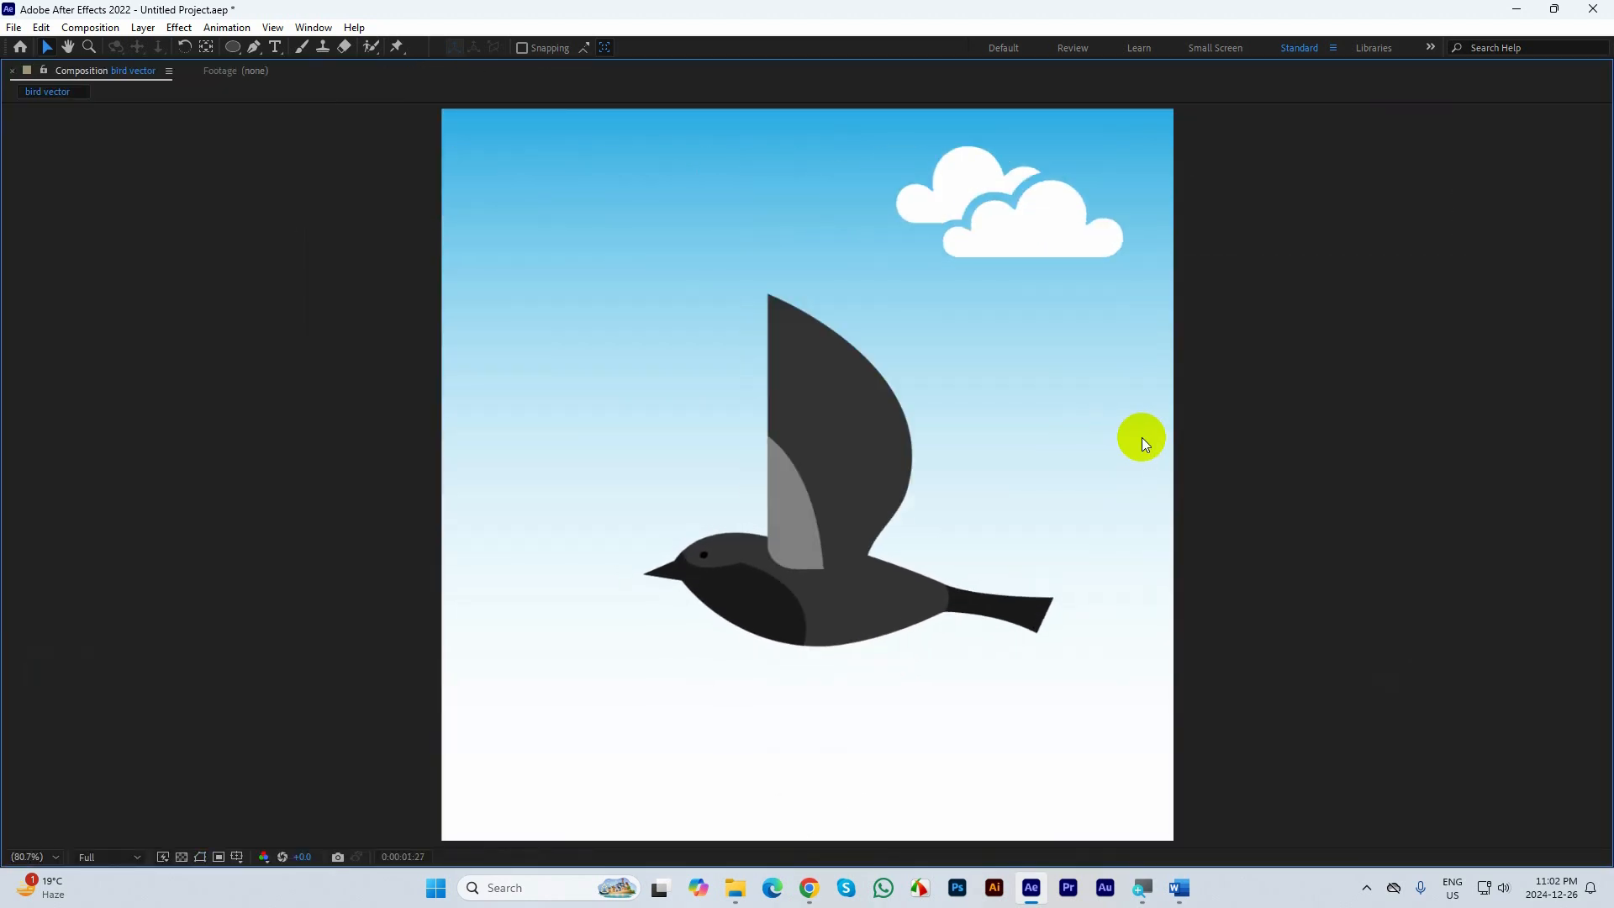
key(grave)
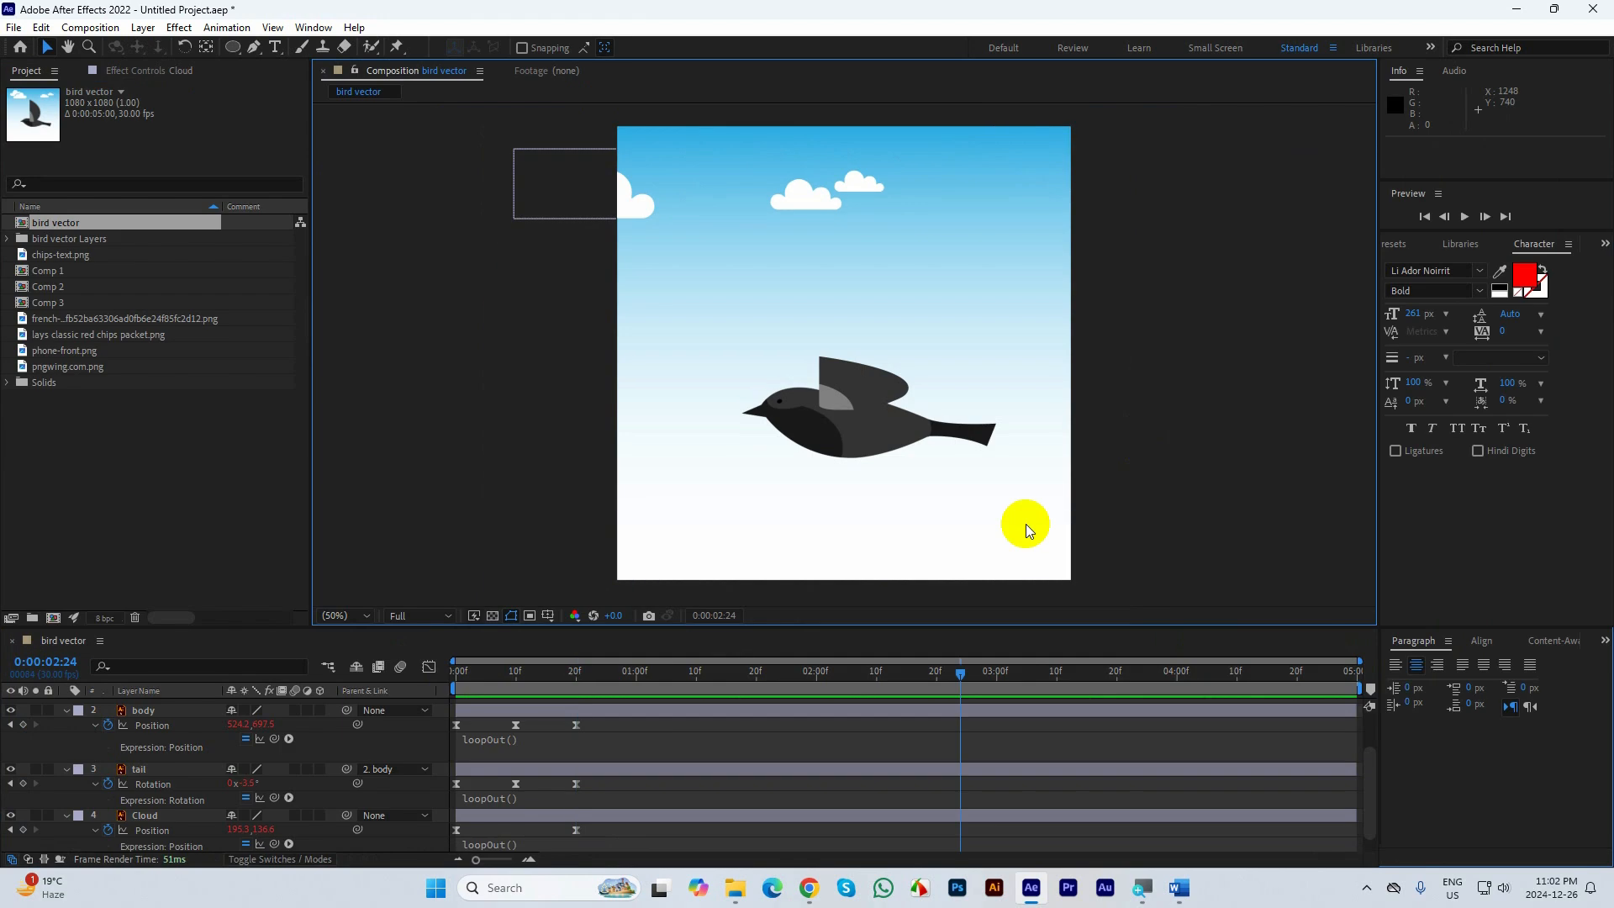
Move the Cloud's second Position keyframe to just past 0:00:02:00 and preview the slower drift from the start
drag(578, 837, 857, 830)
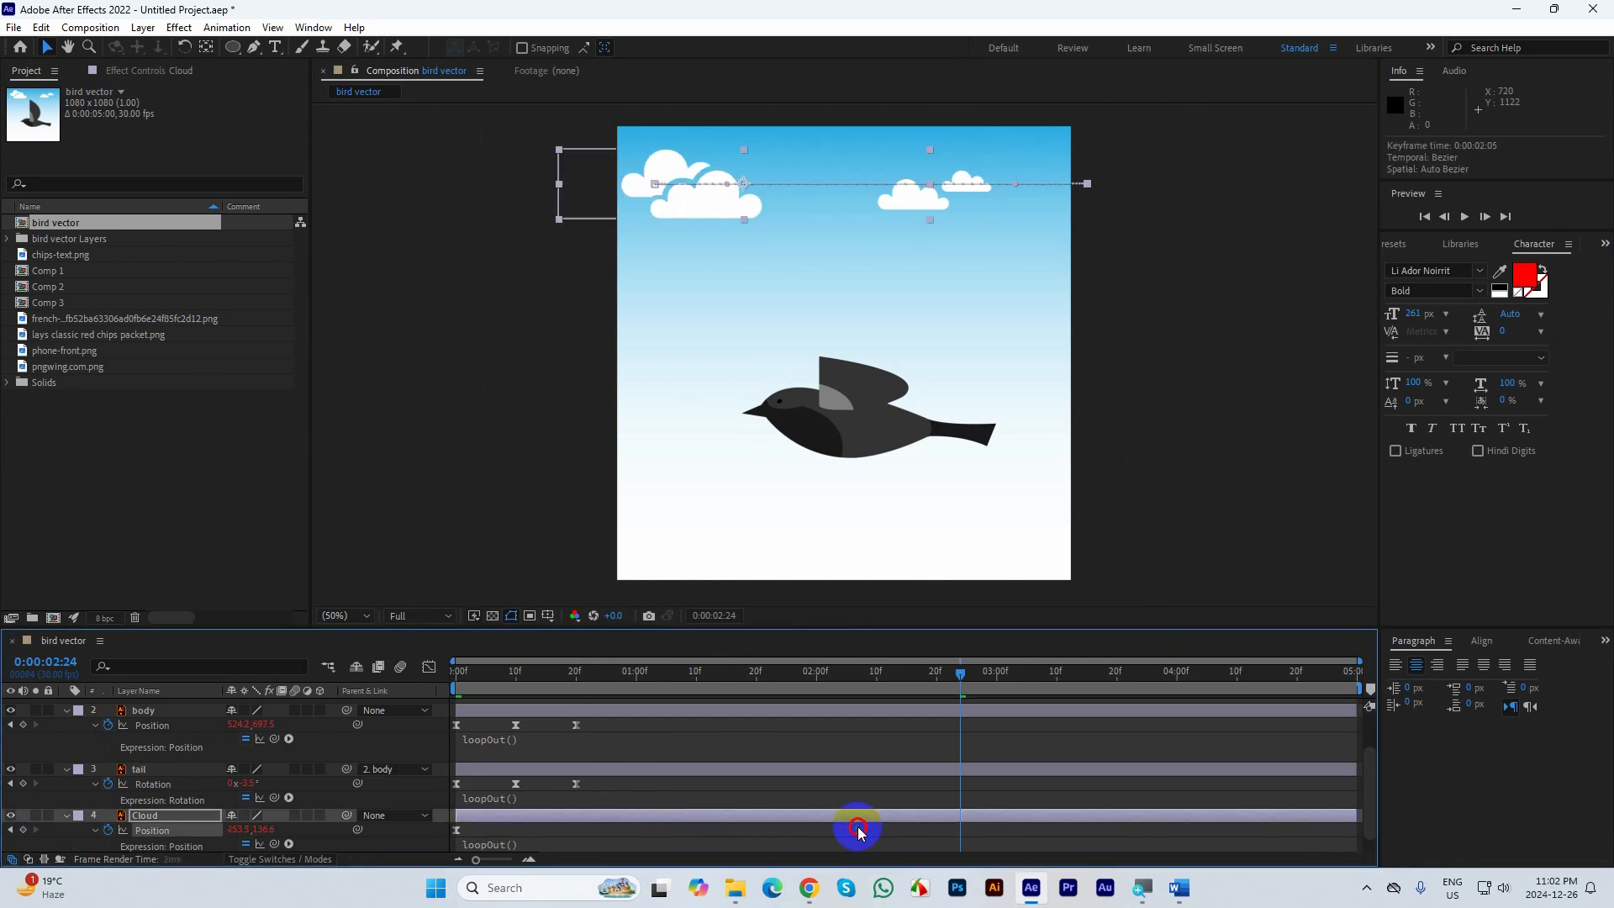
drag(961, 673, 822, 673)
key(space)
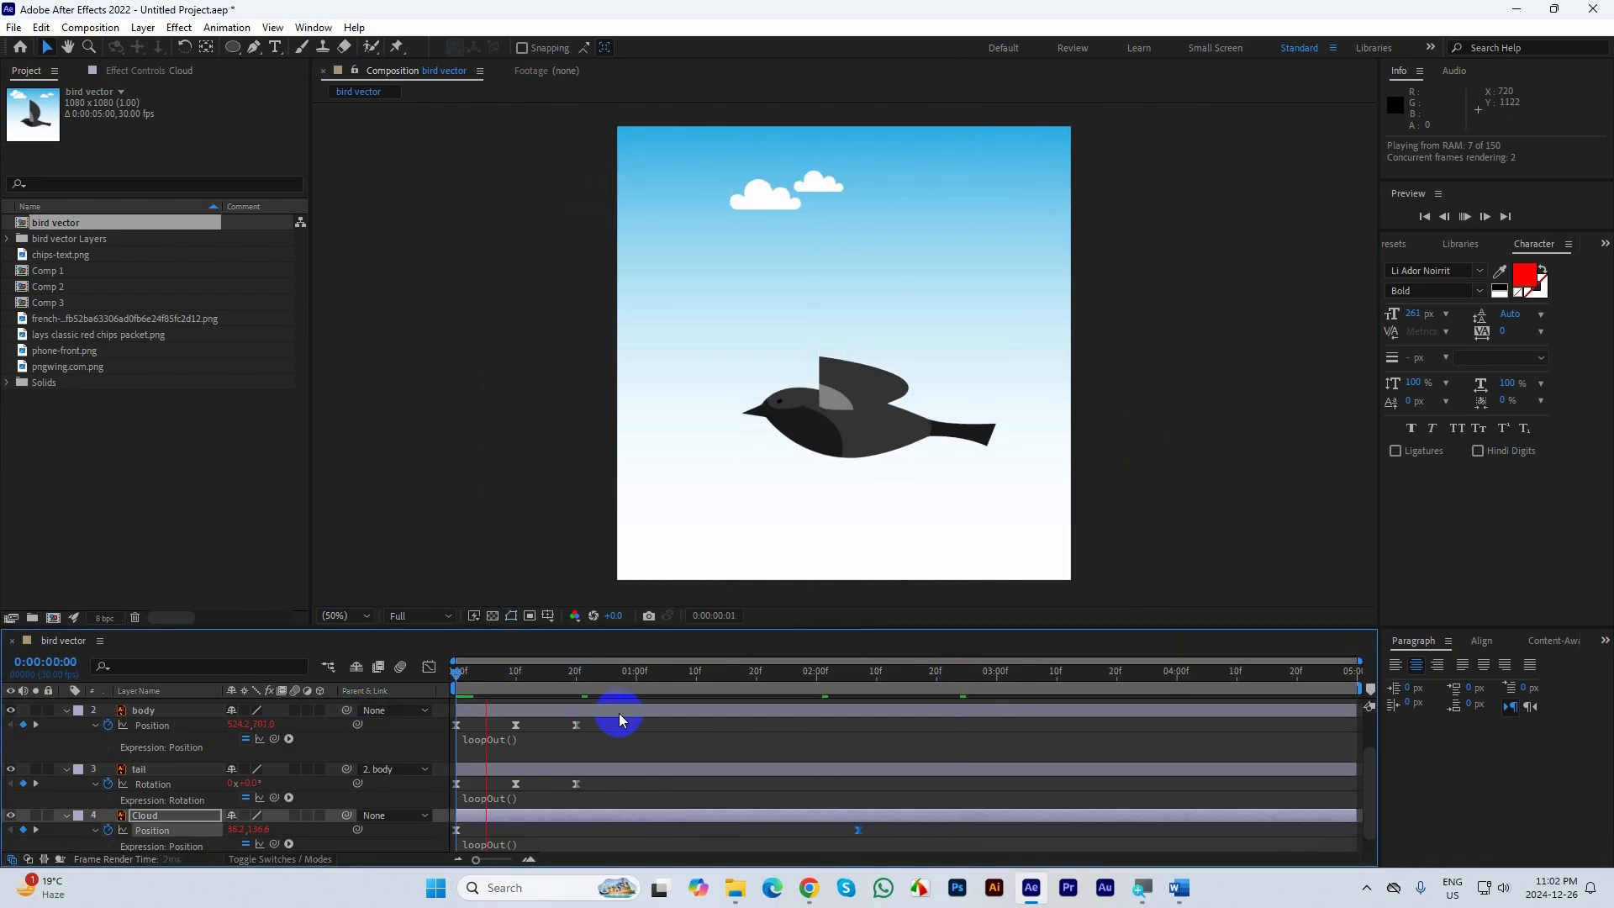
key(space)
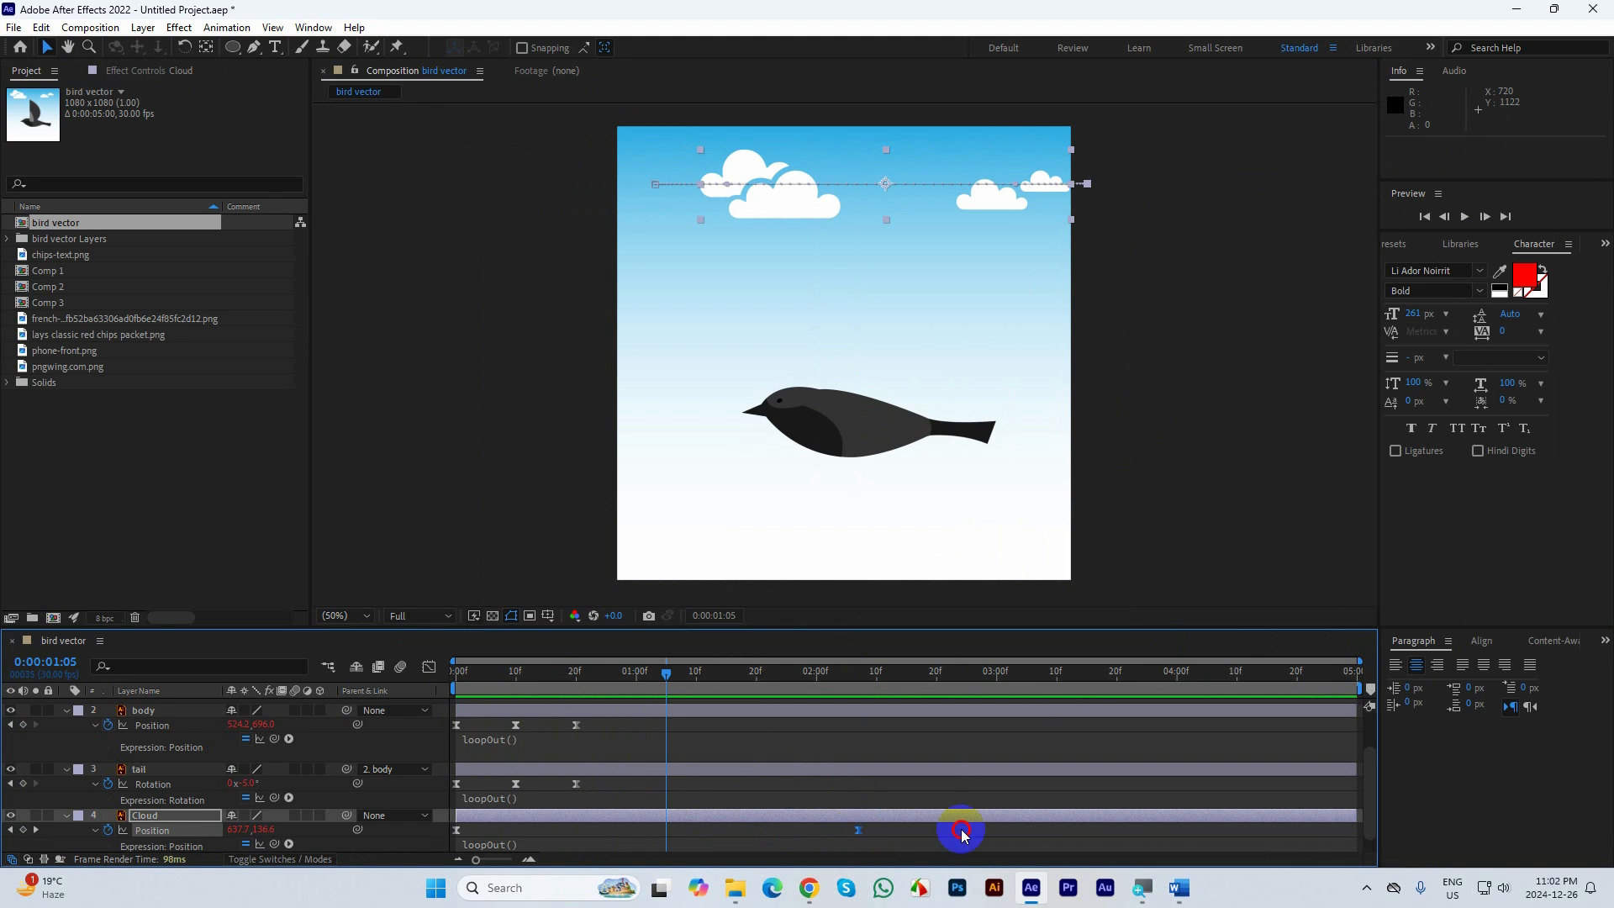
Move the Cloud's second Position keyframe to 0:00:03:10 and preview the motion from the start
drag(963, 832, 1056, 830)
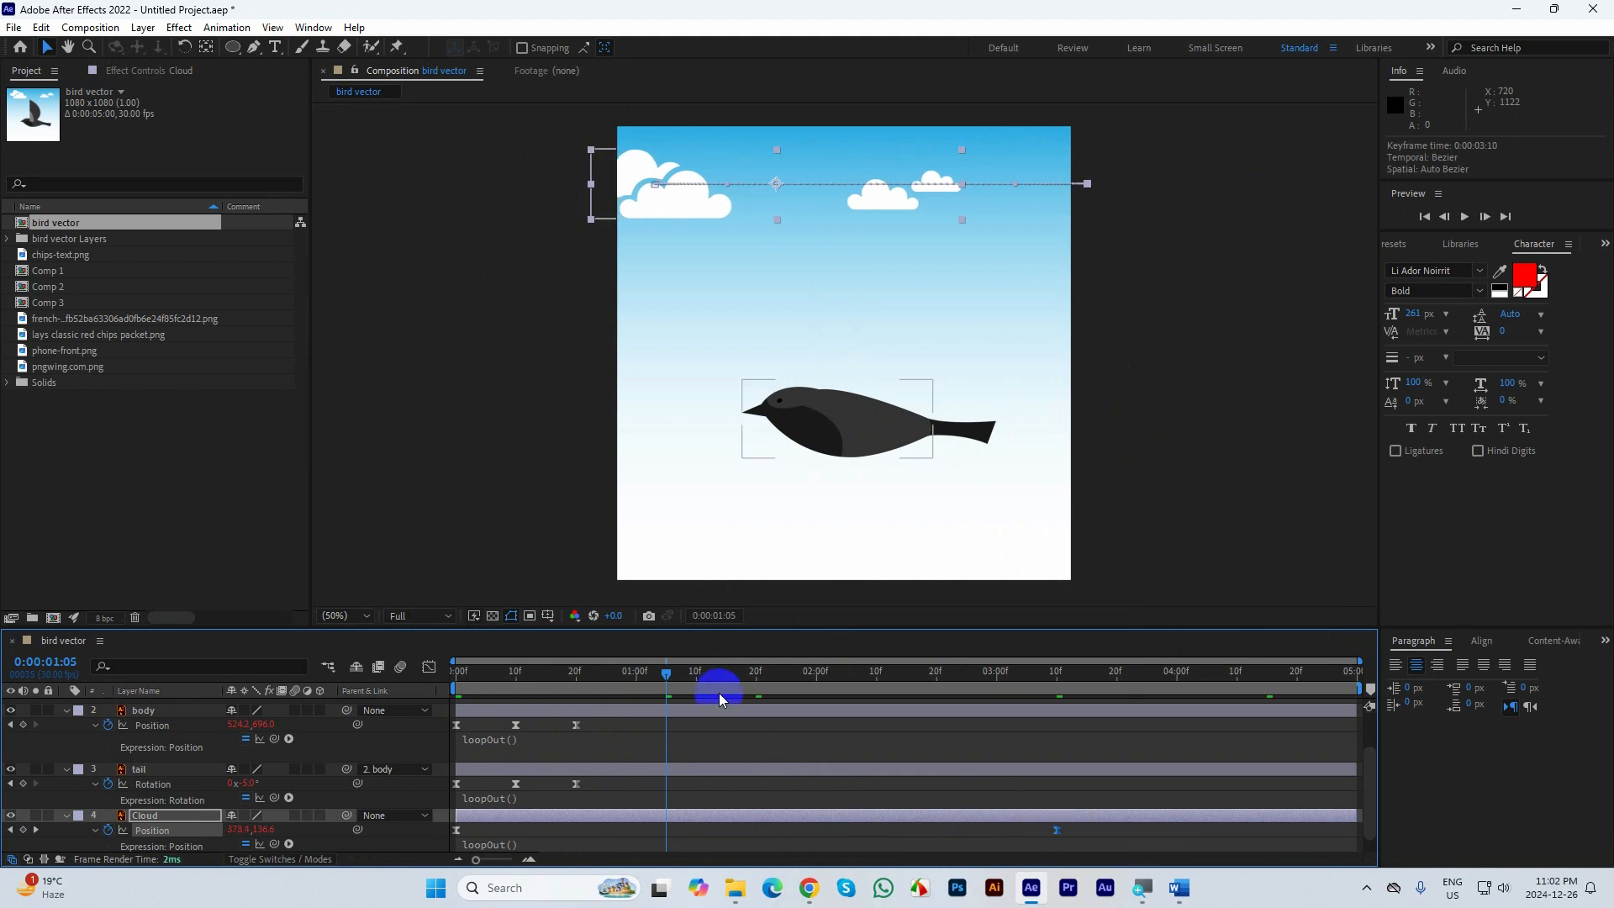
drag(627, 673, 508, 687)
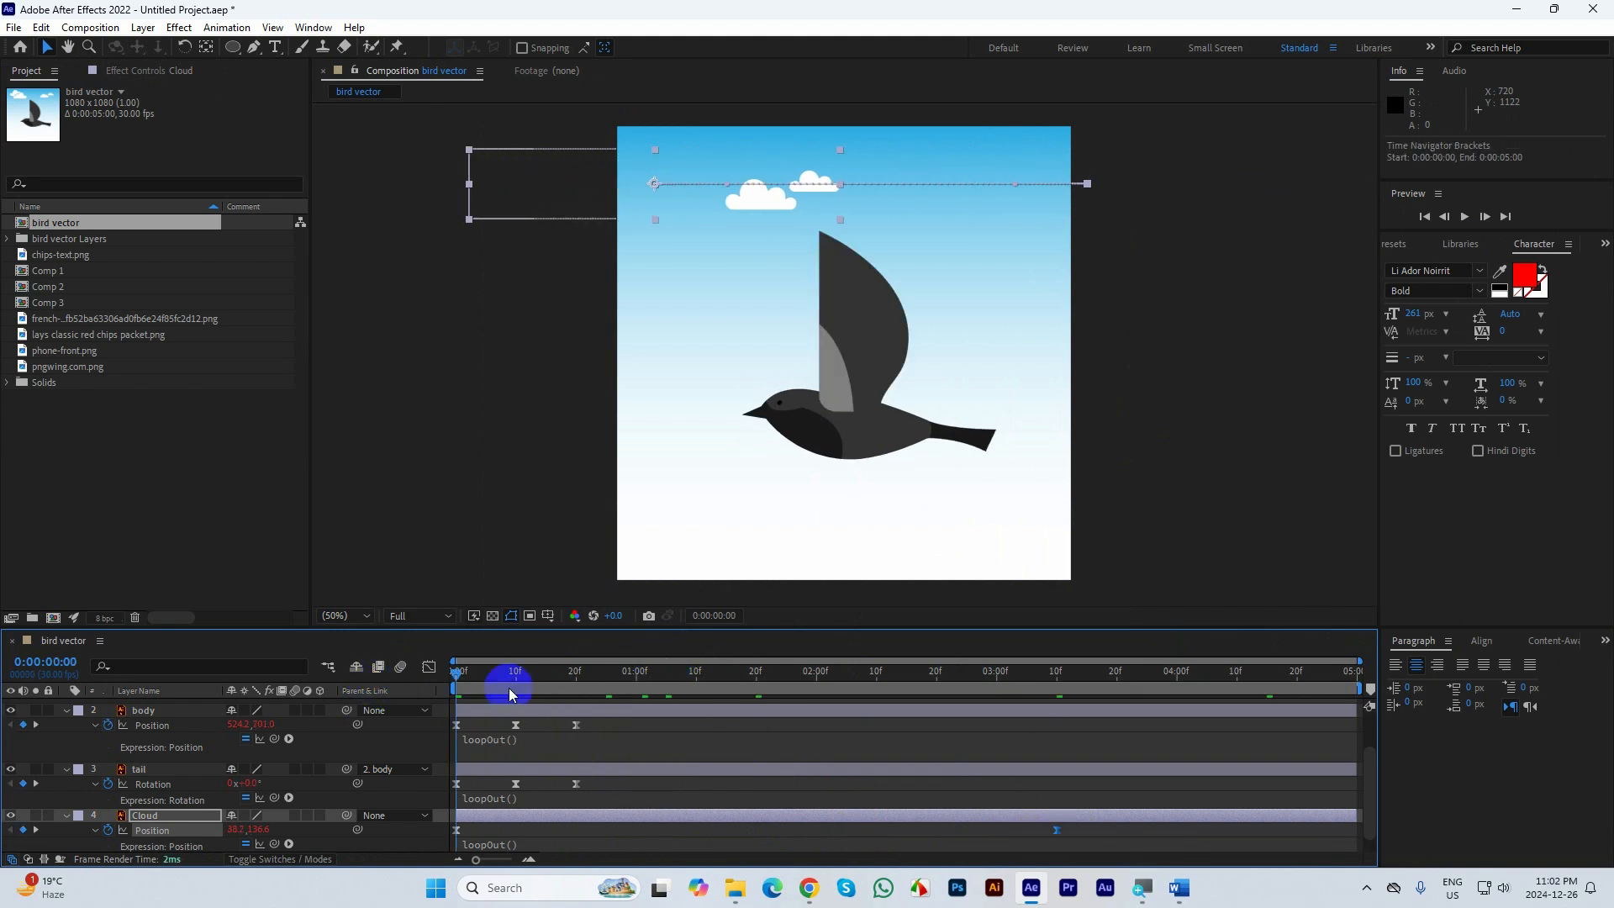
key(space)
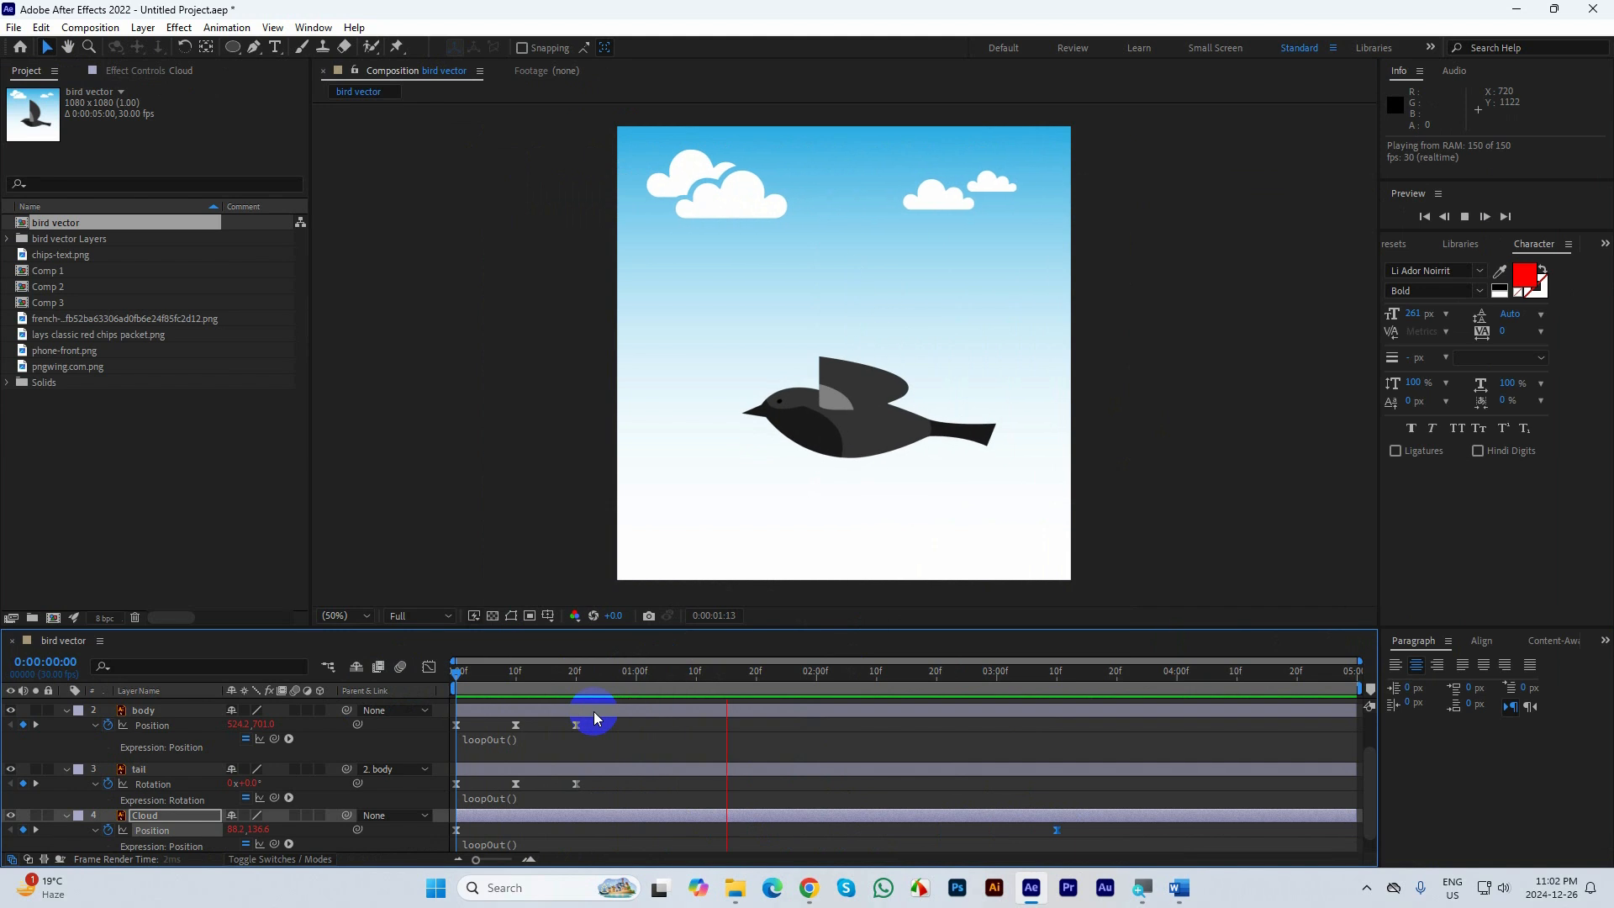
key(space)
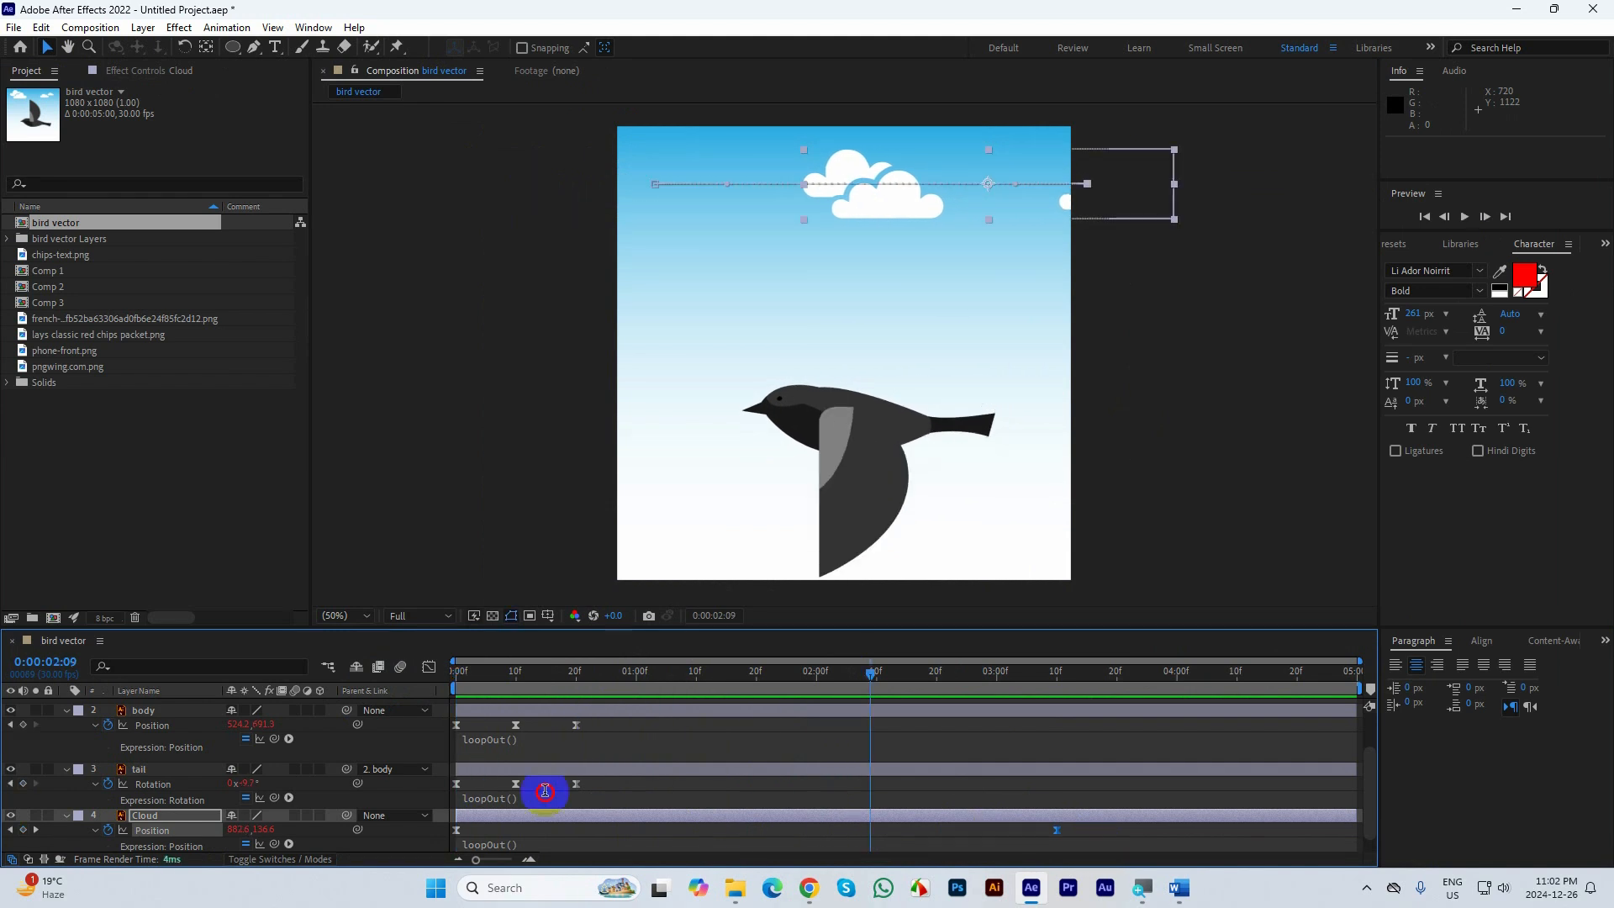
Convert both Cloud Position keyframes from Easy Ease to linear interpolation, and preview the drift from the start
click(453, 830)
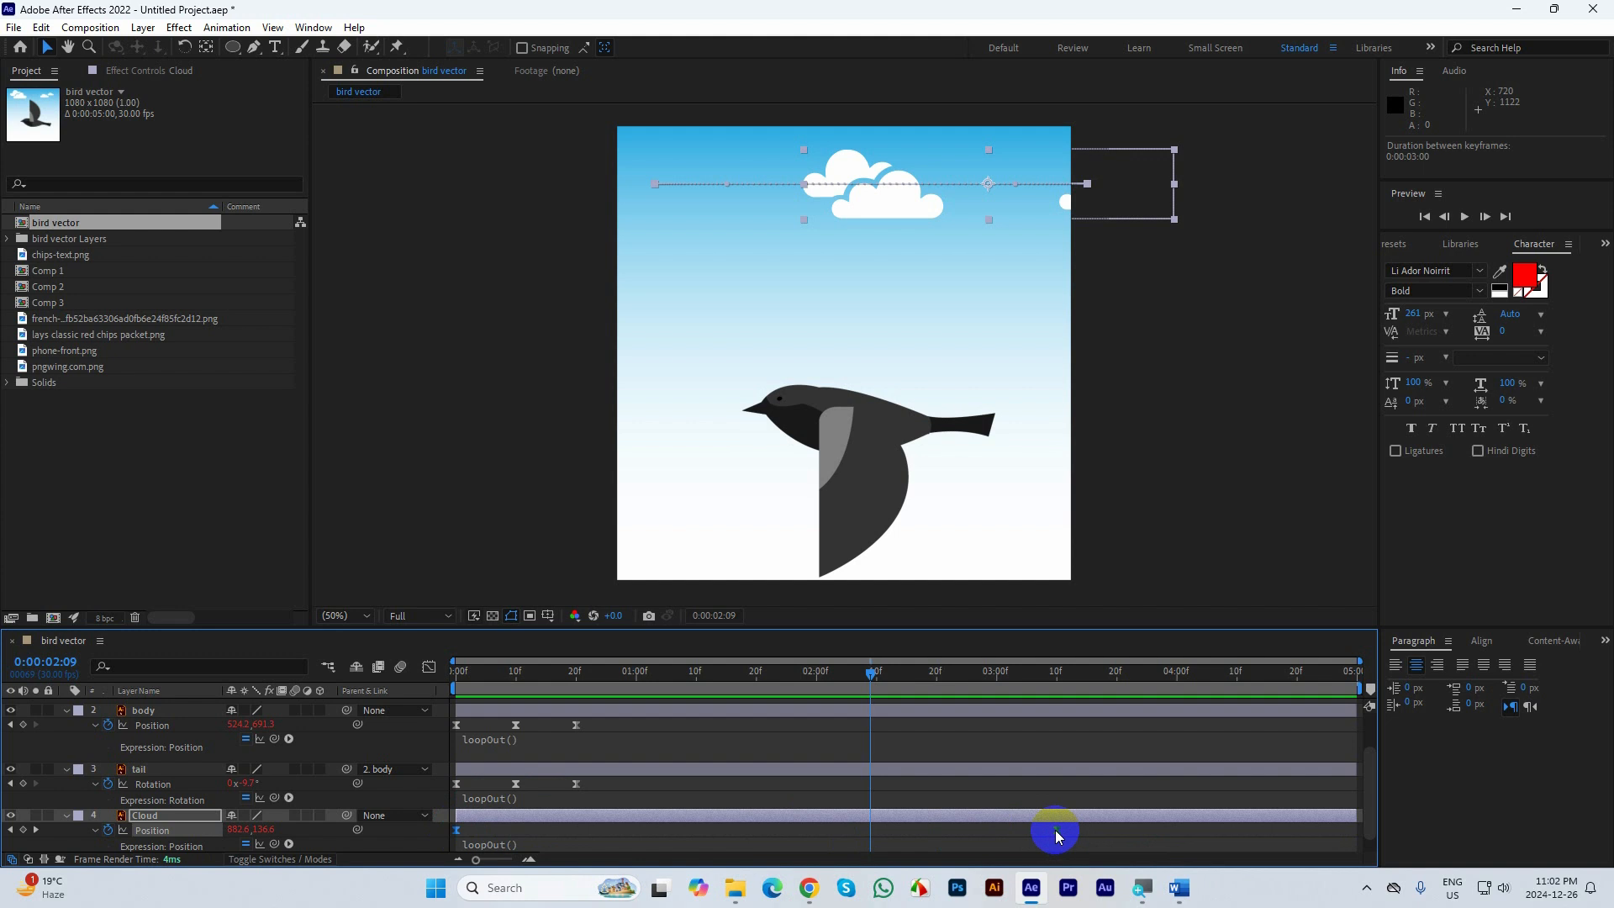
ctrl+click(1055, 829)
drag(873, 672, 7, 692)
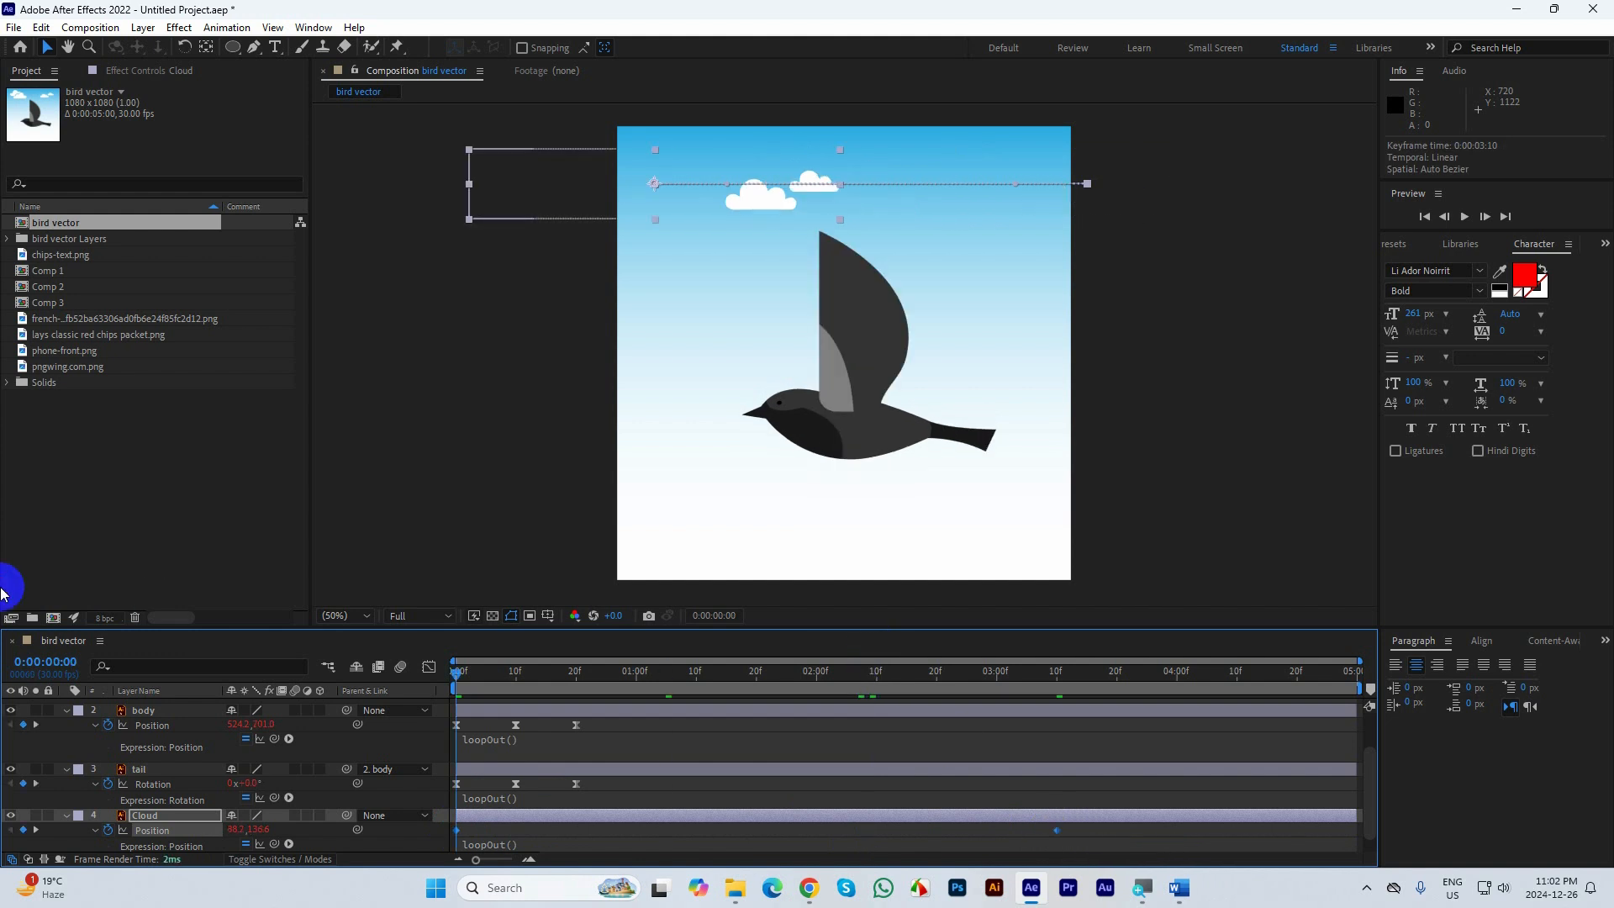
key(space)
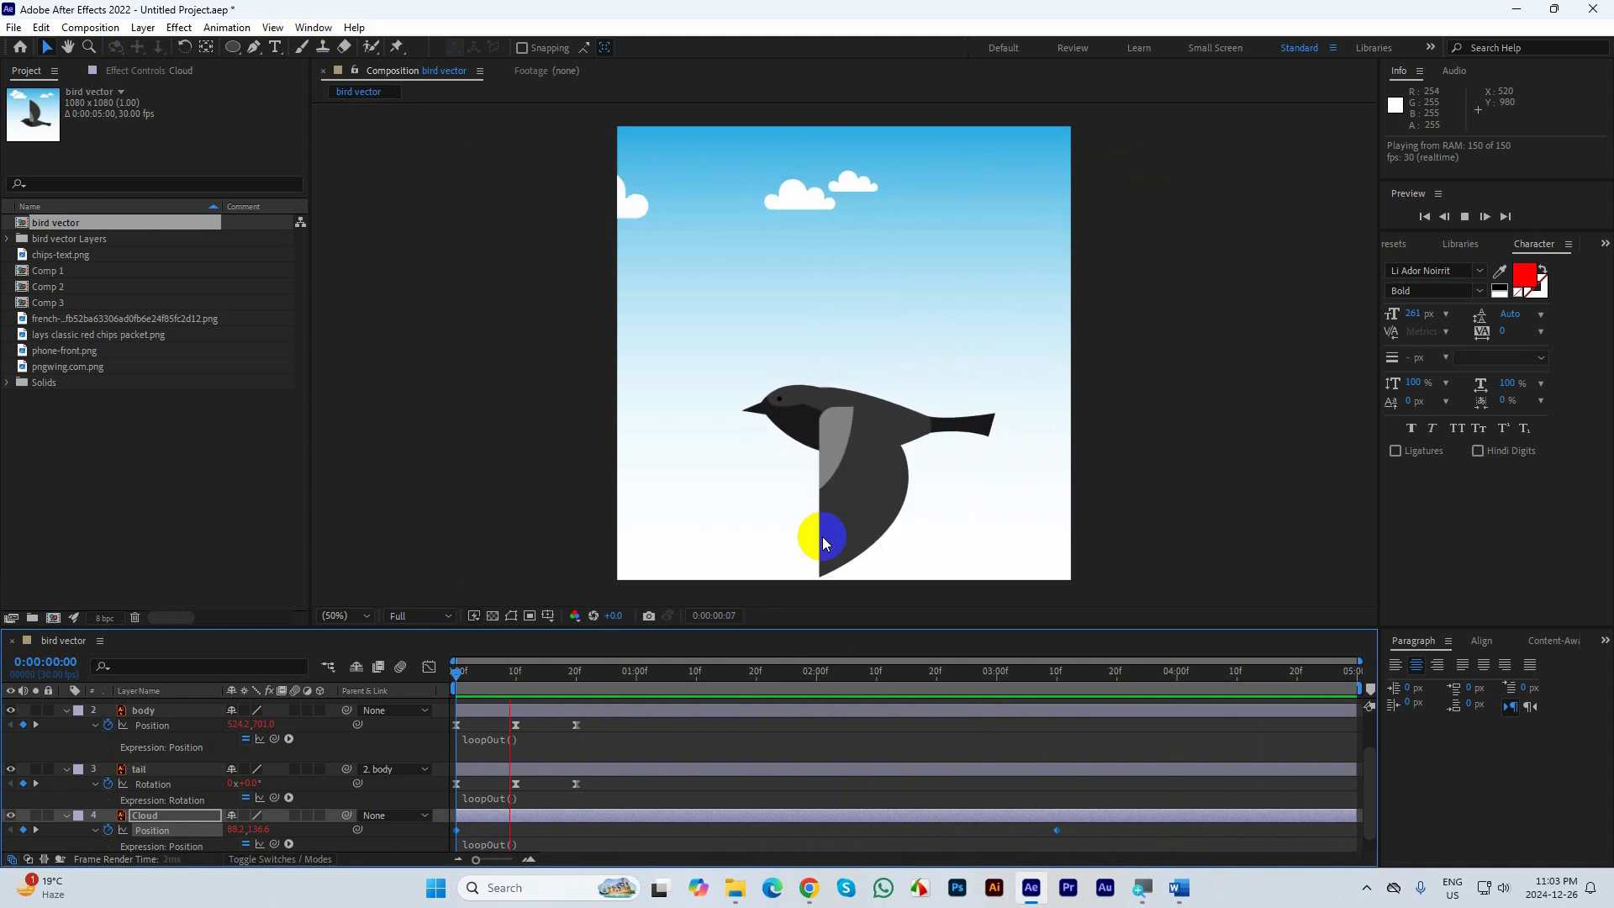
key(space)
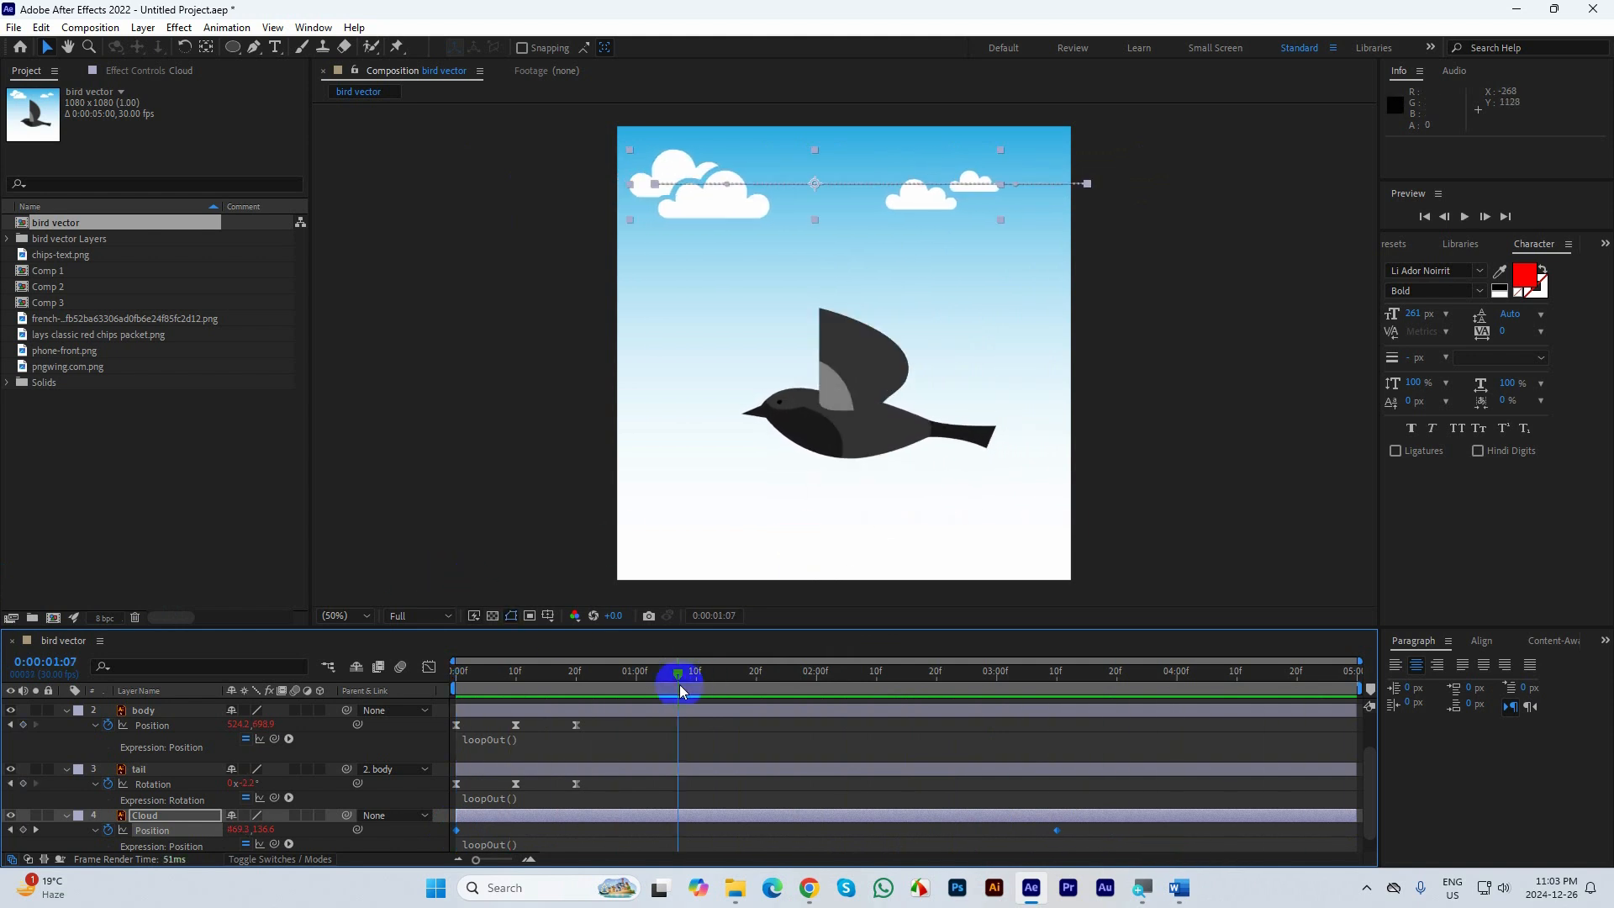
Scrub through the cloud drift, preview the full animation in the maximized composition view, and restore the workspace layout
drag(717, 671, 1002, 709)
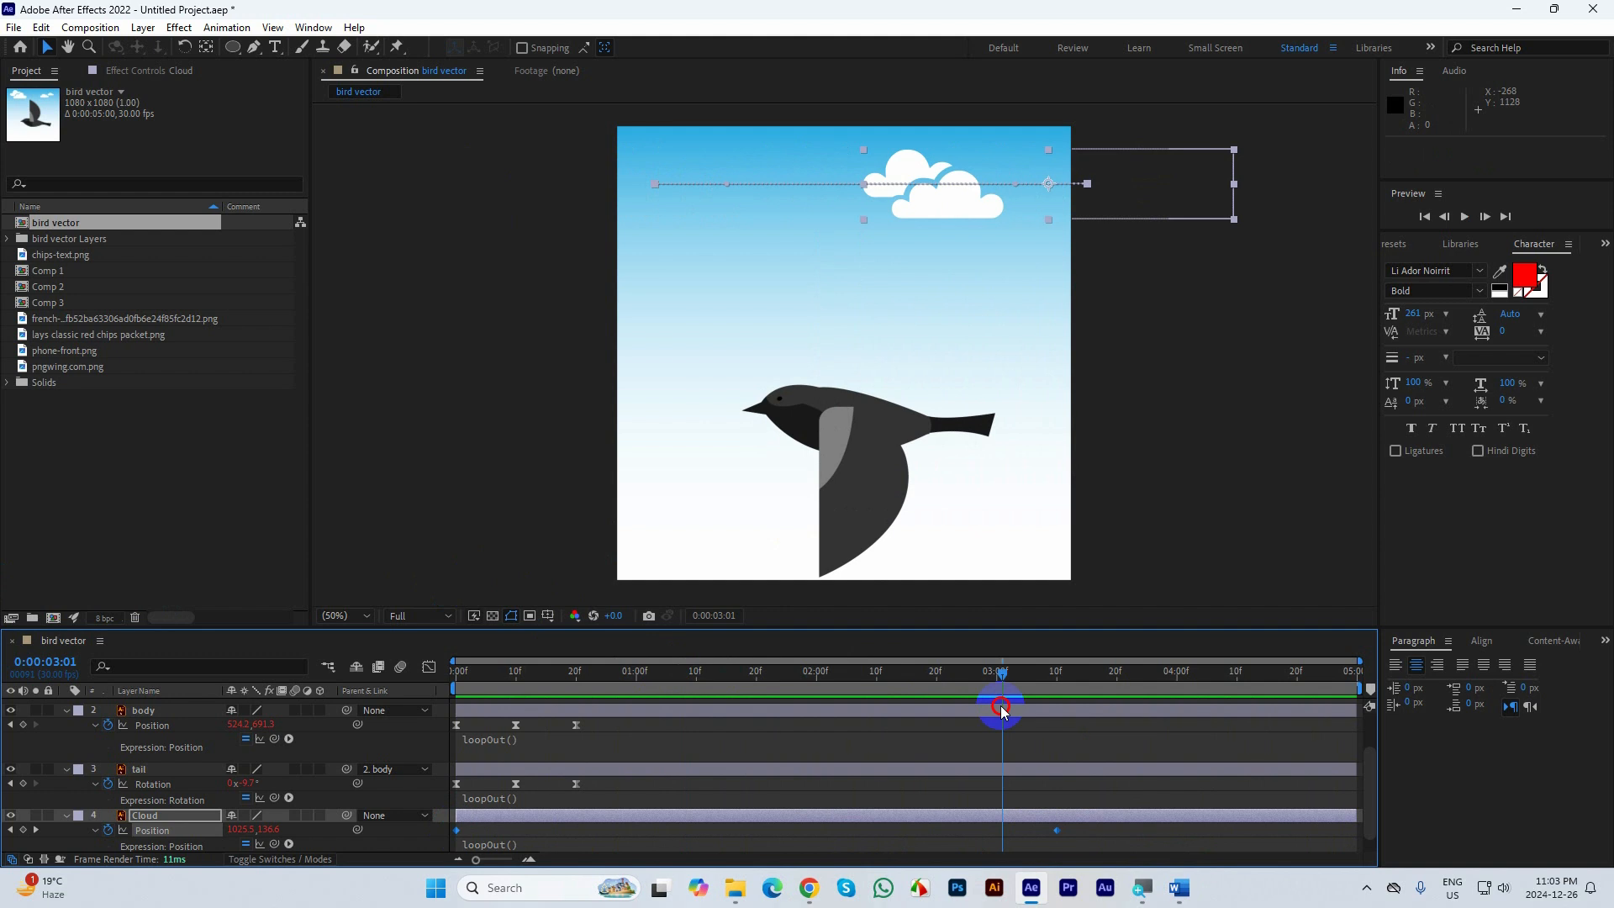
drag(1002, 708, 1200, 763)
key(space)
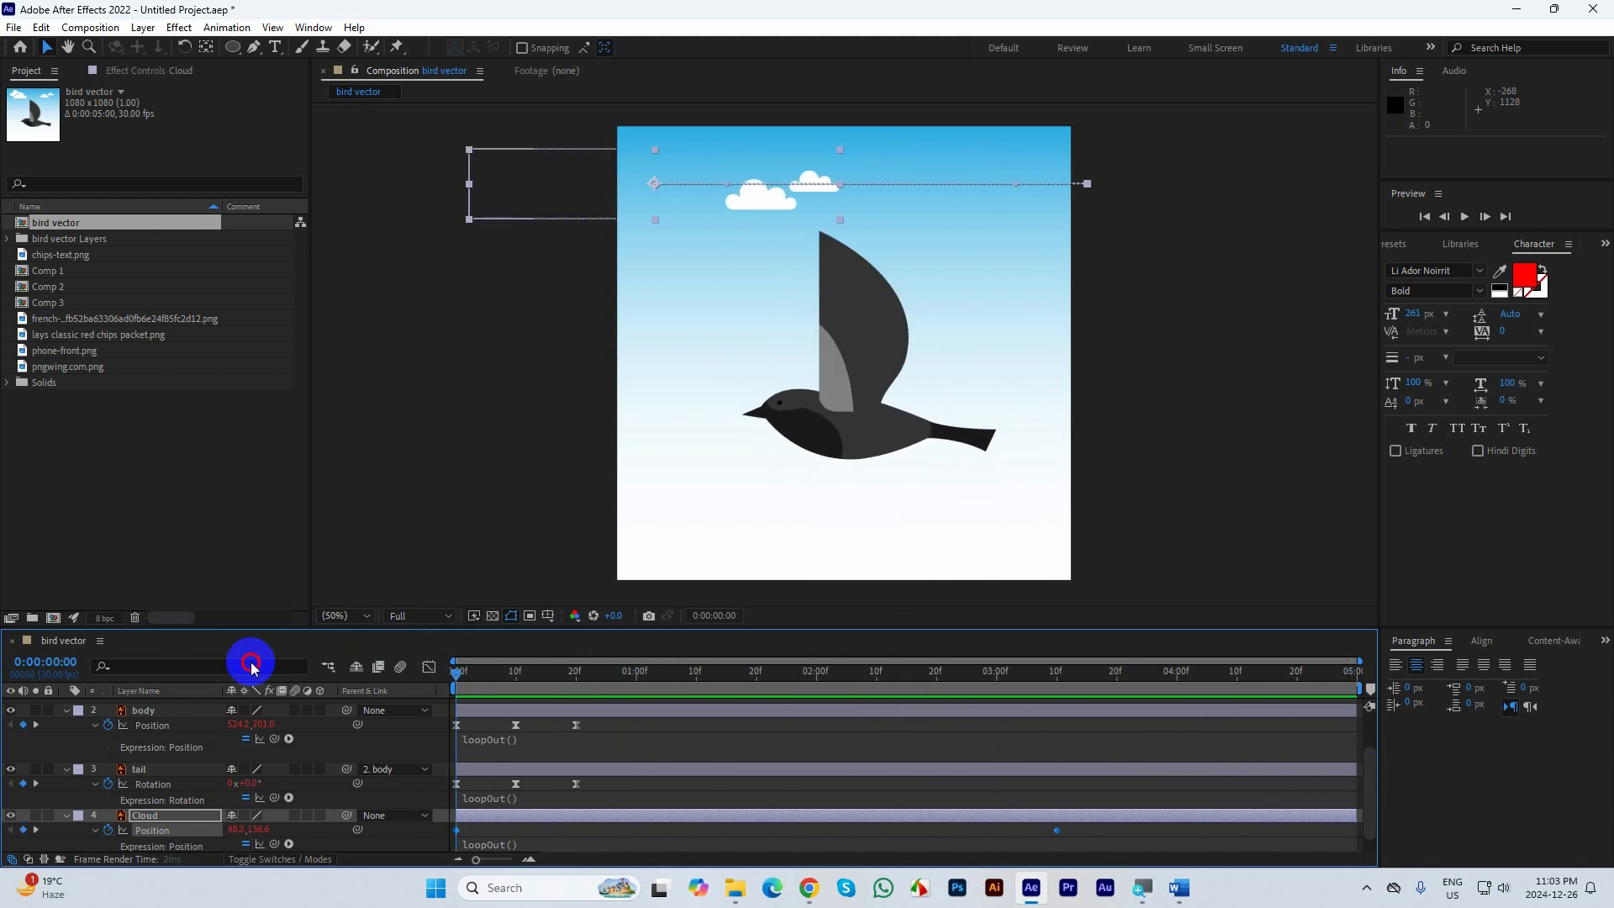
key(grave)
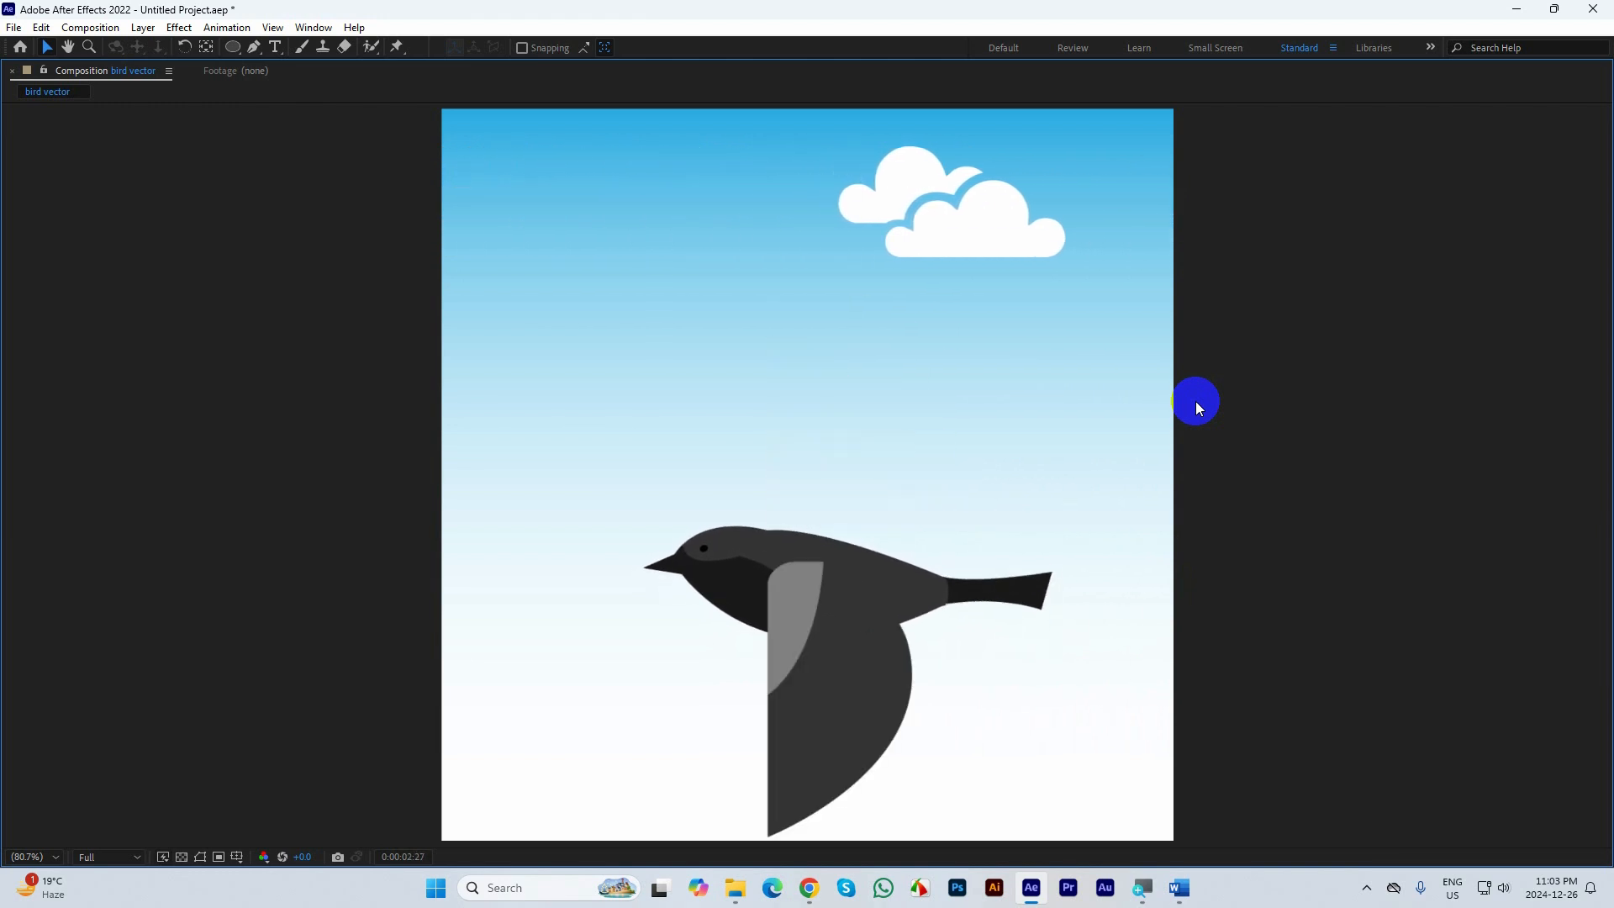
key(grave)
key(space)
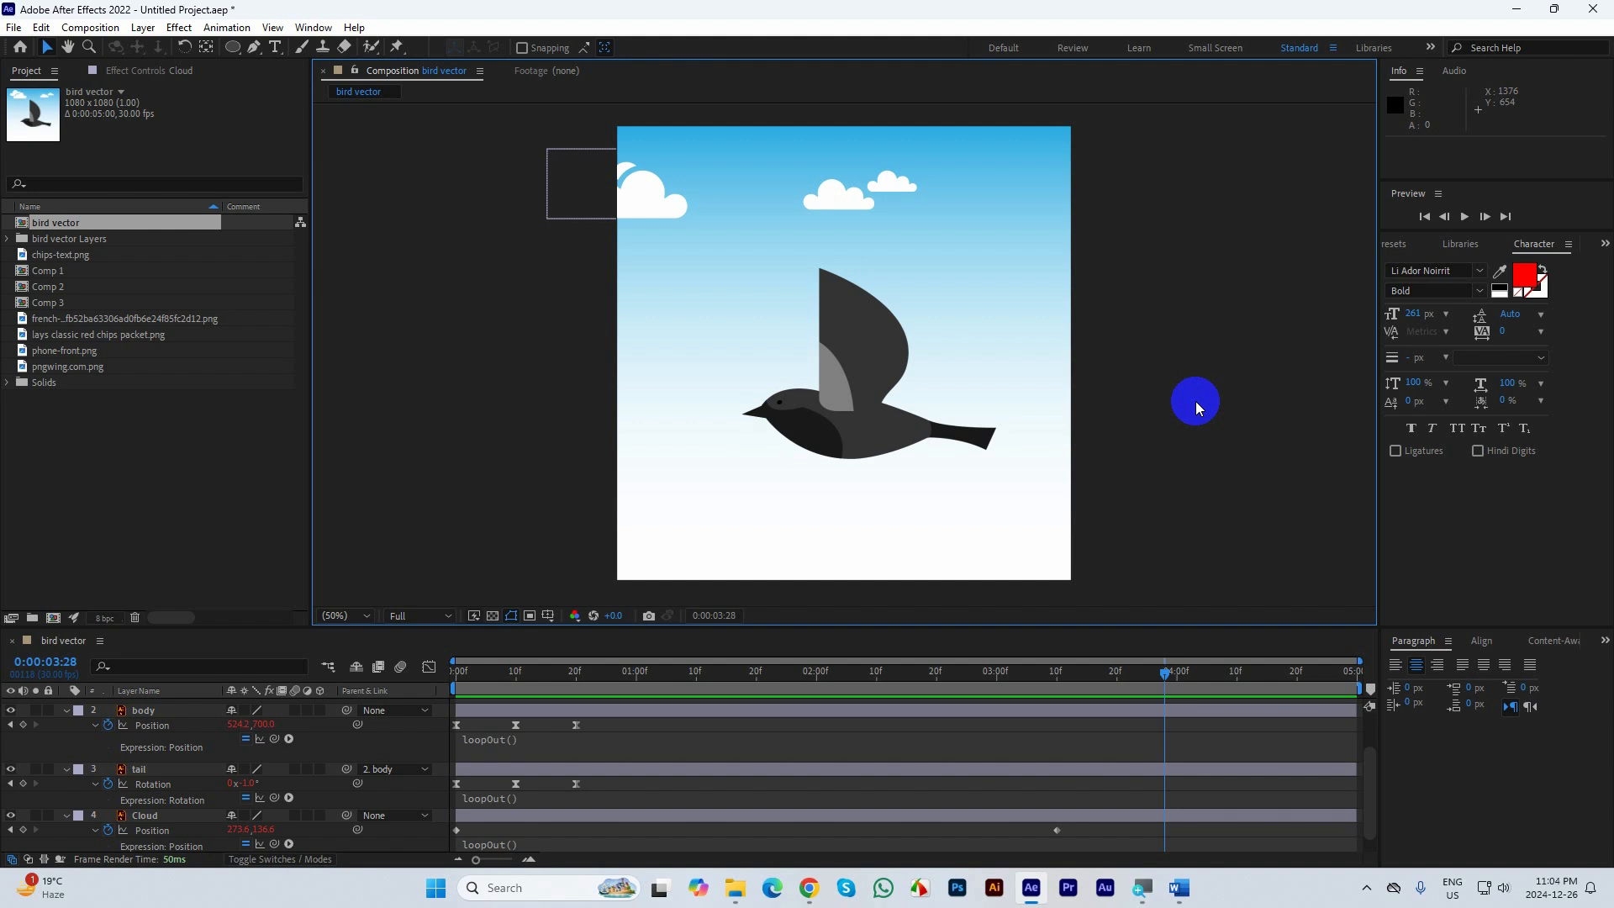
Reduce the body layer's Scale to 71% to shrink the whole bird
click(126, 769)
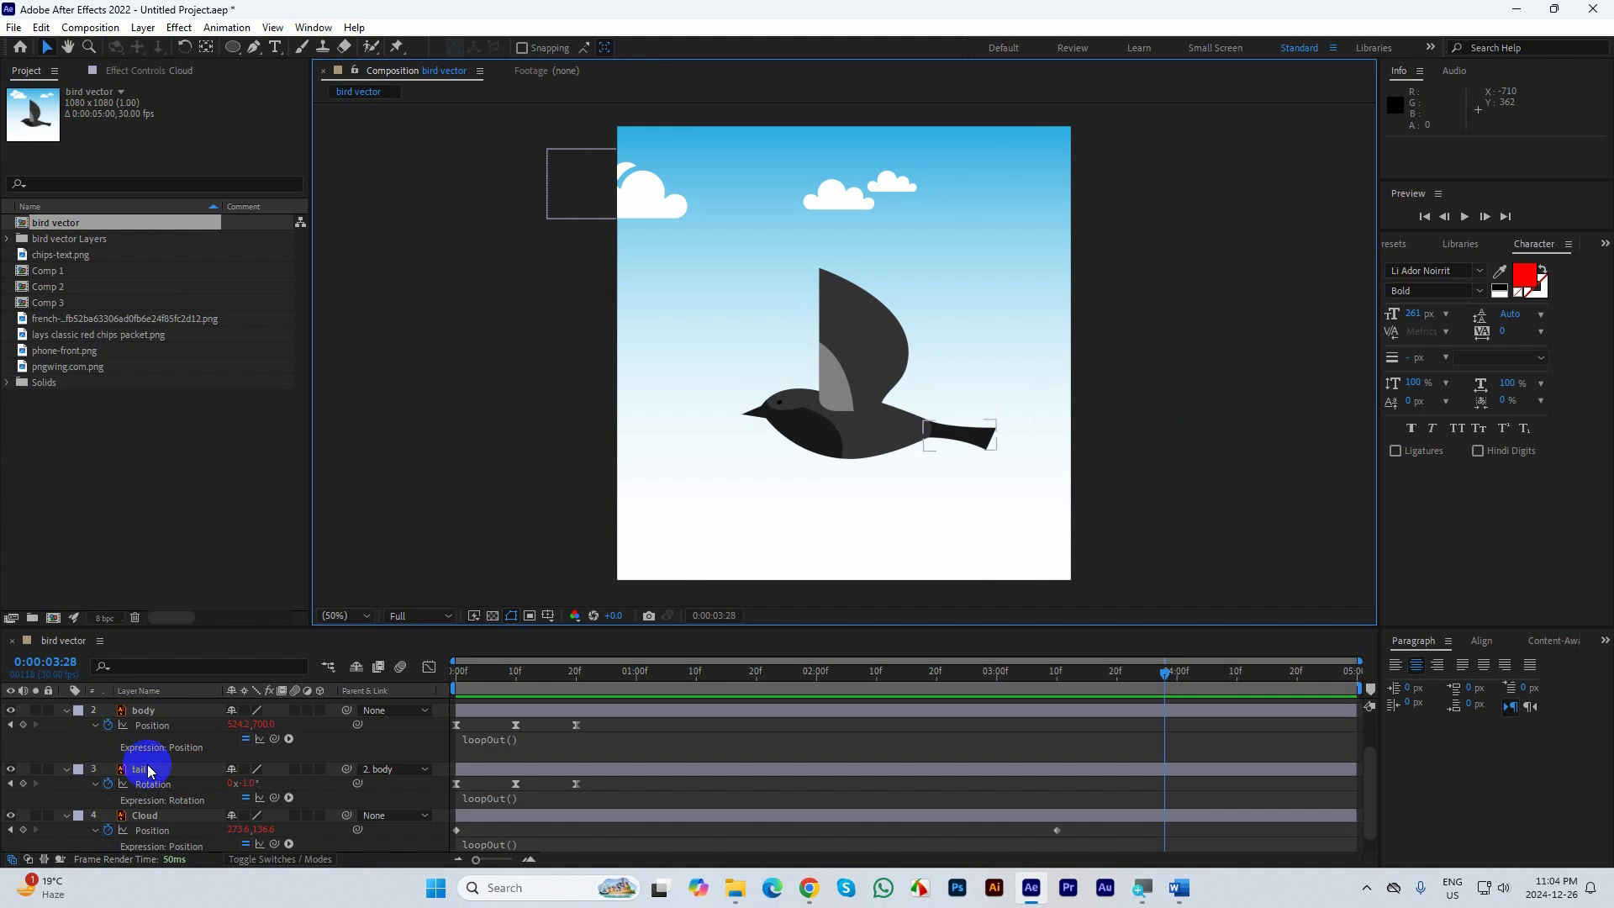
click(150, 771)
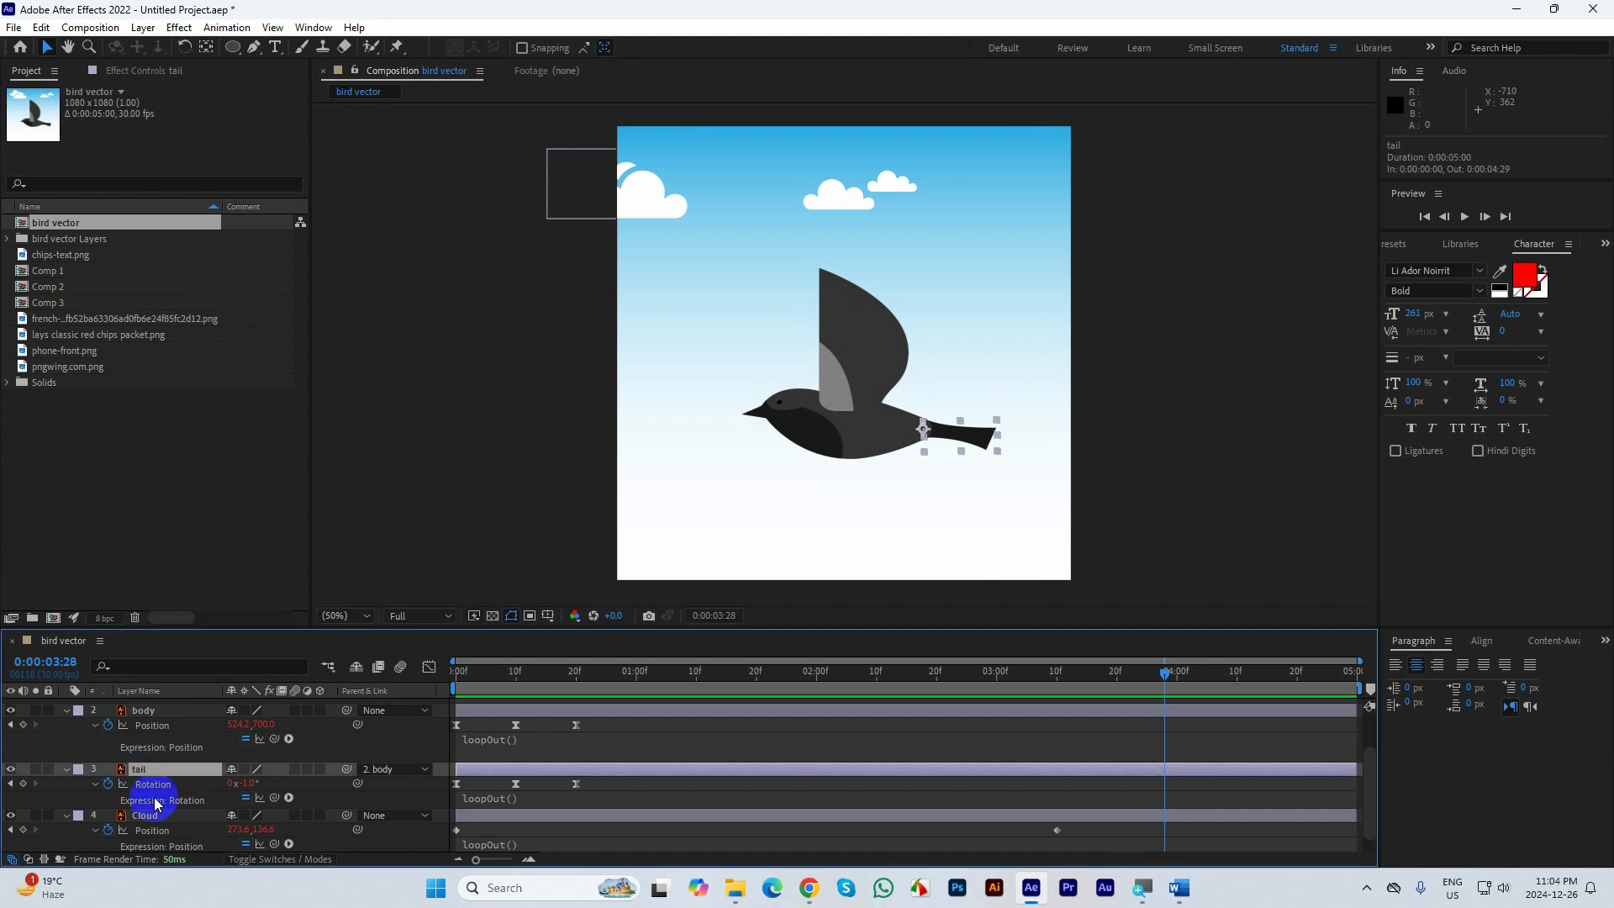
scroll(156, 803, up, 1)
click(154, 757)
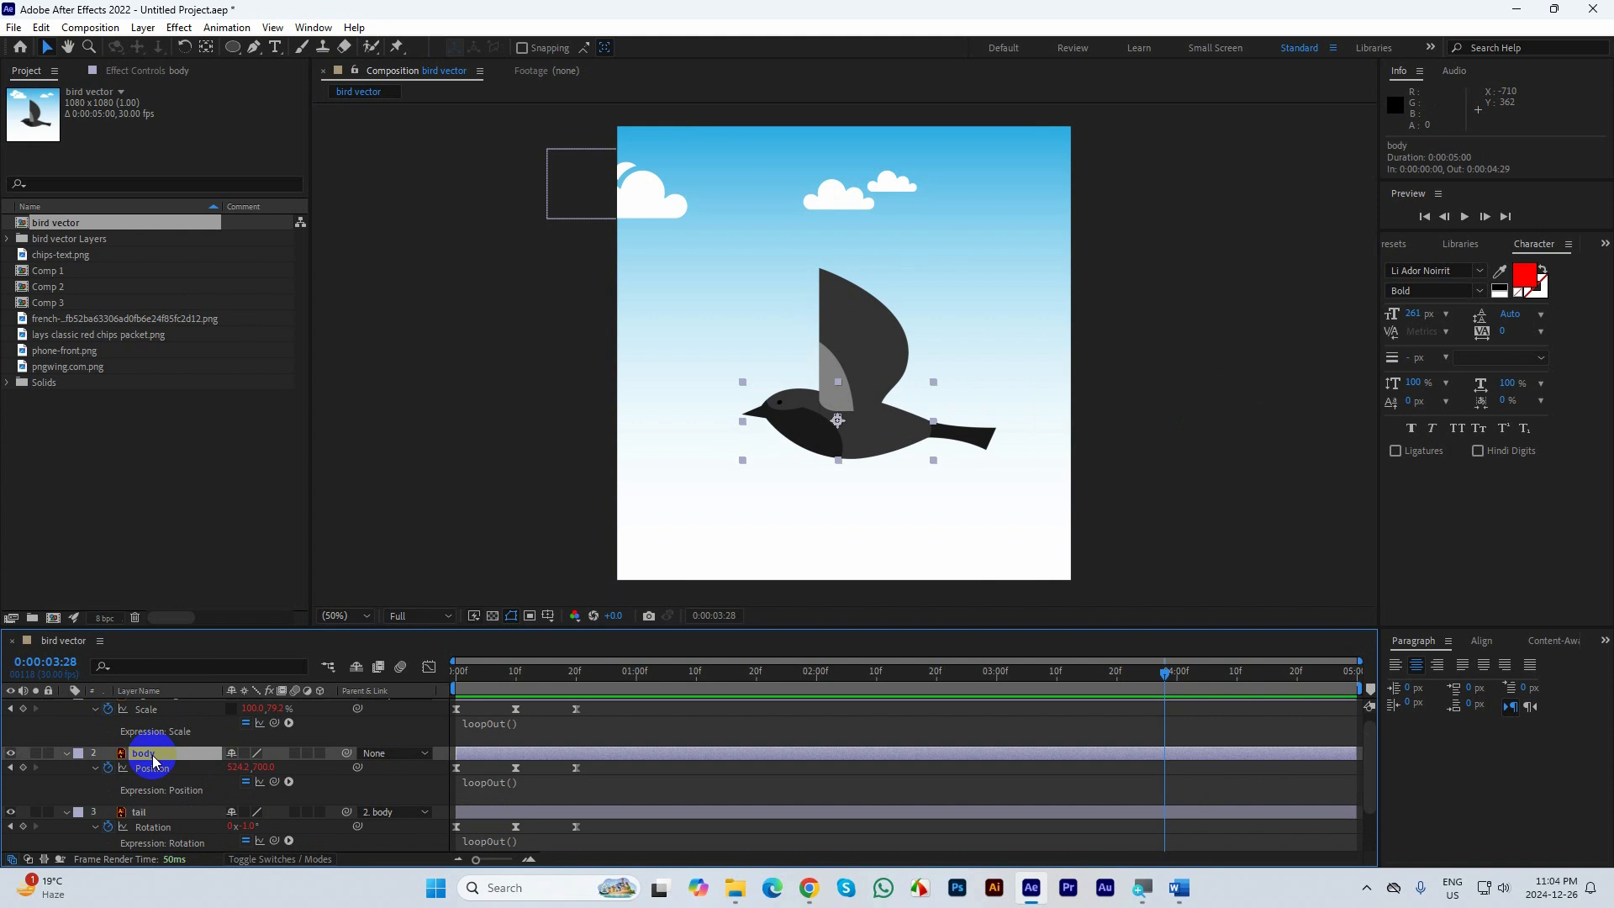
key(s)
drag(233, 767, 214, 774)
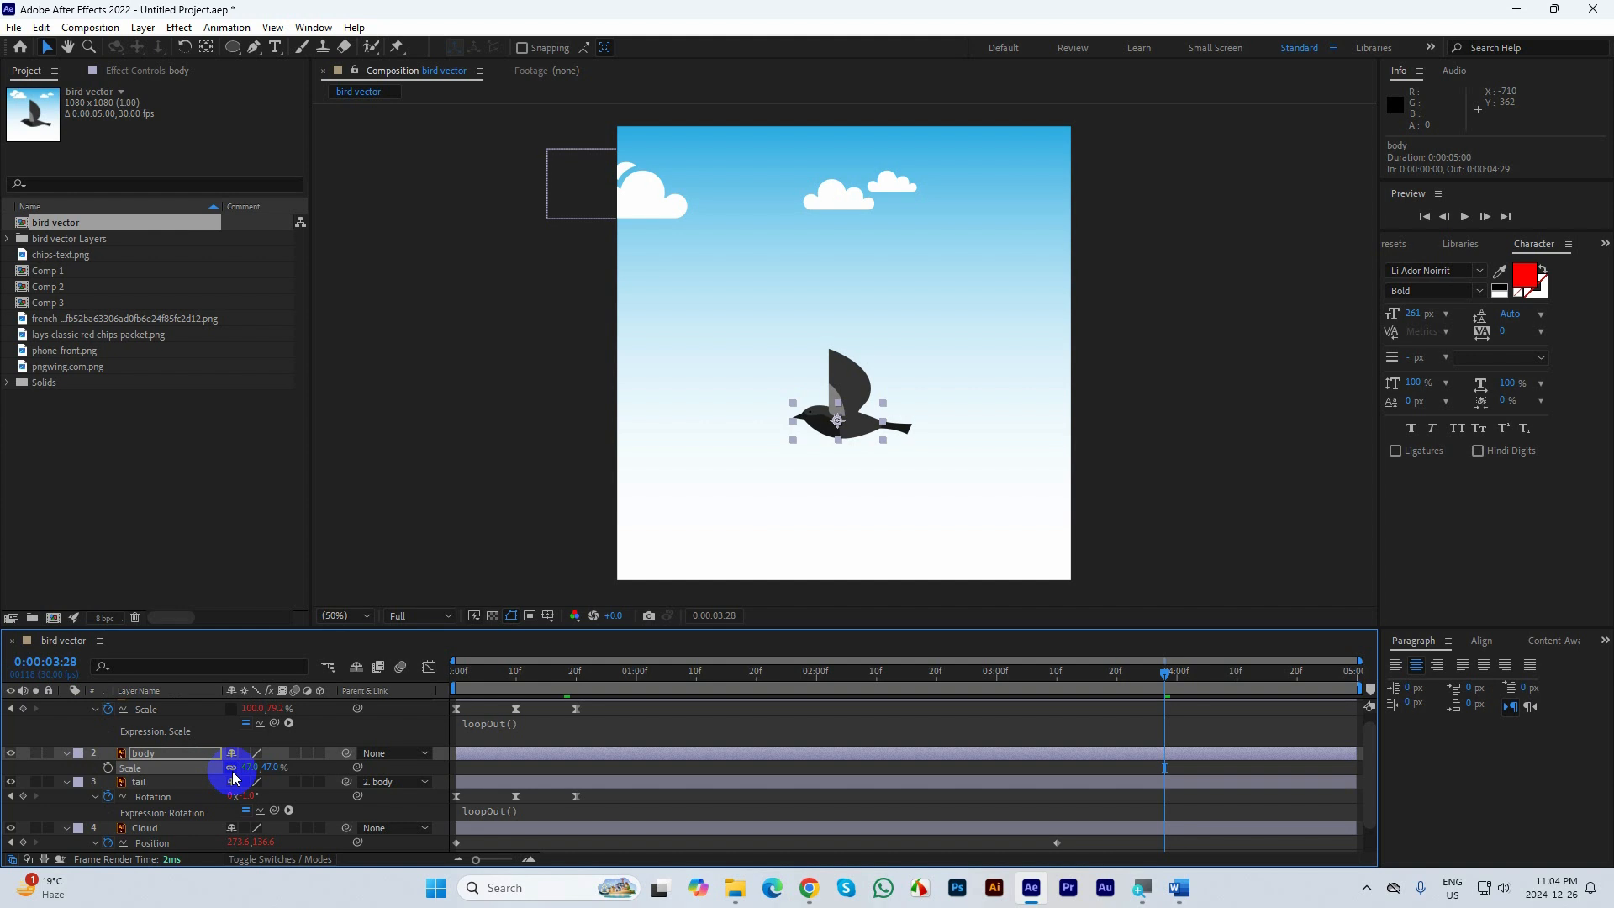
drag(249, 763, 257, 760)
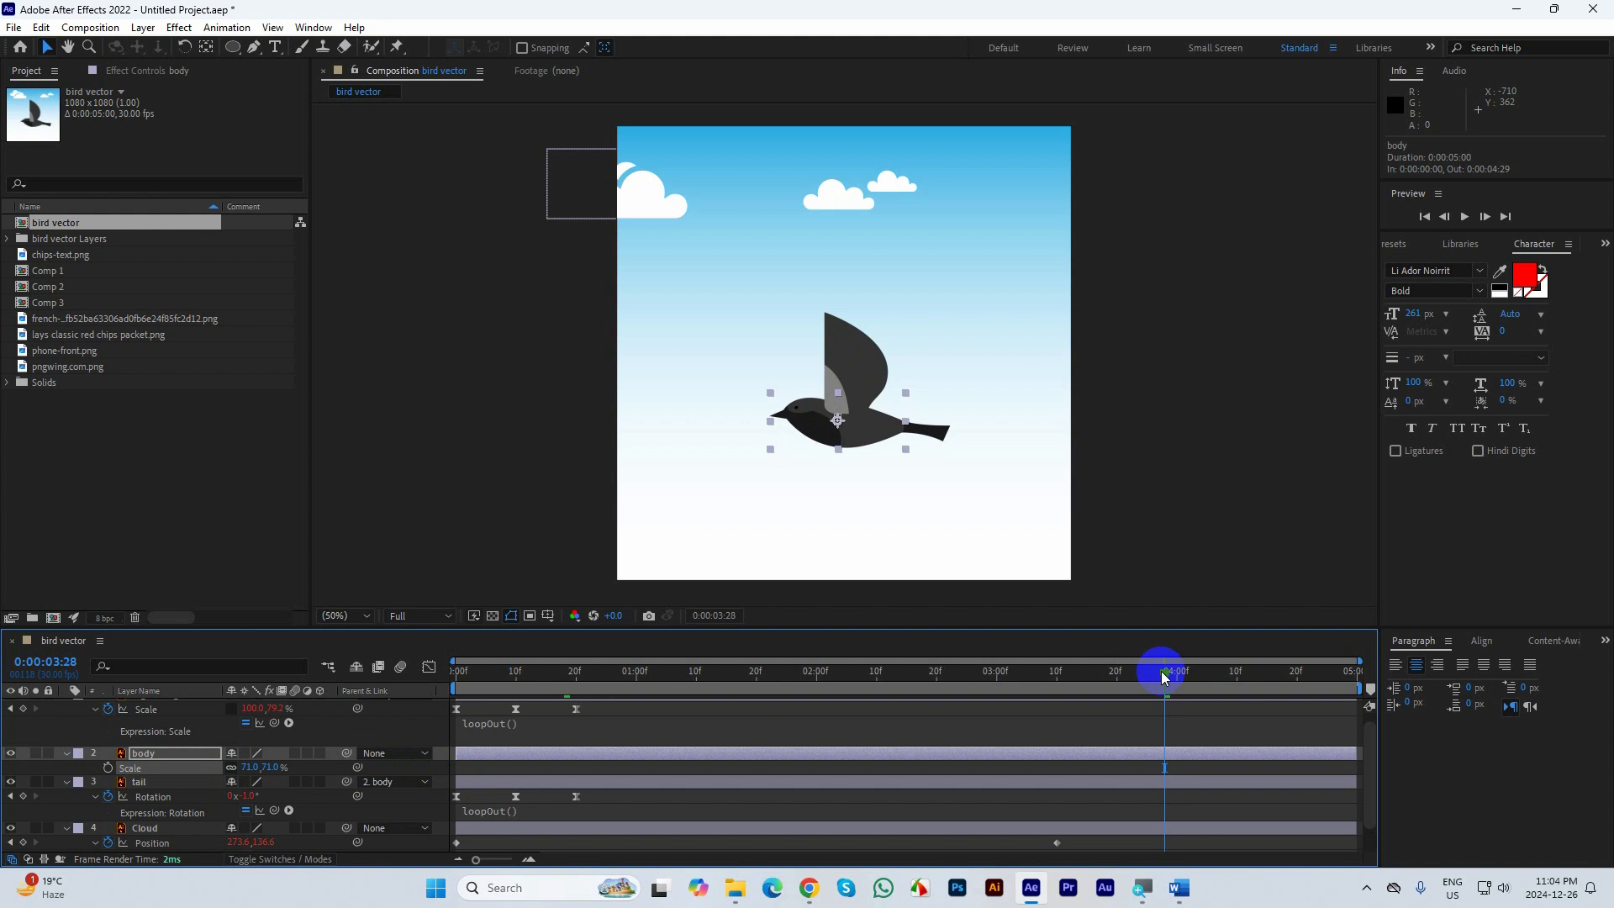
Preview the animation with the smaller bird from 0:00:00:00 and replay it from the start
drag(1162, 671, 378, 641)
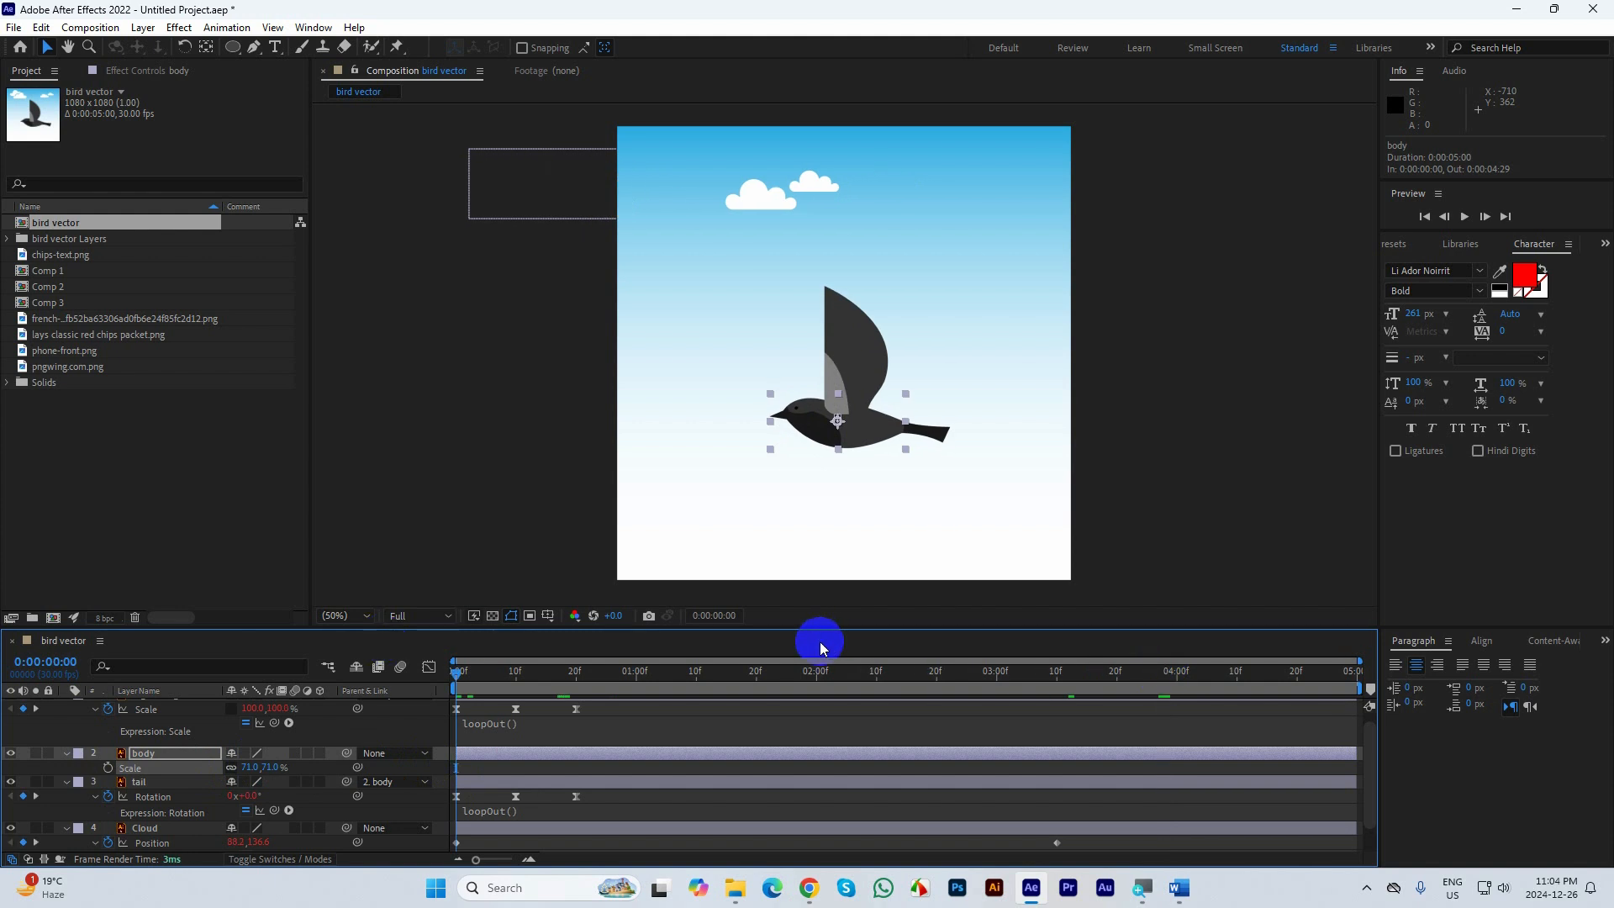
key(space)
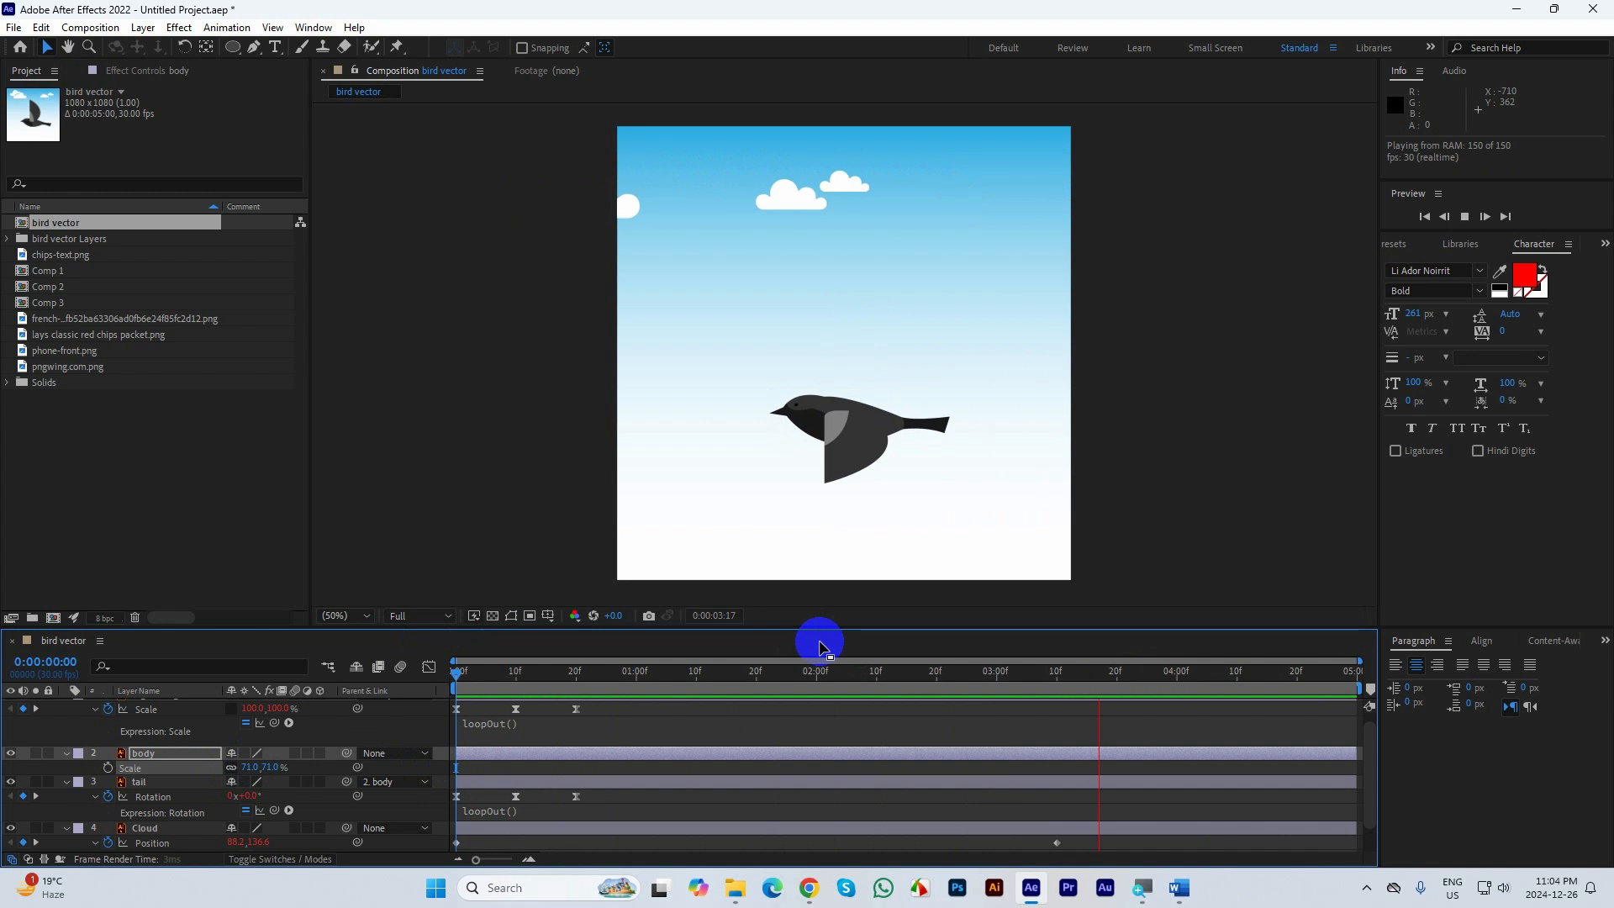
key(space)
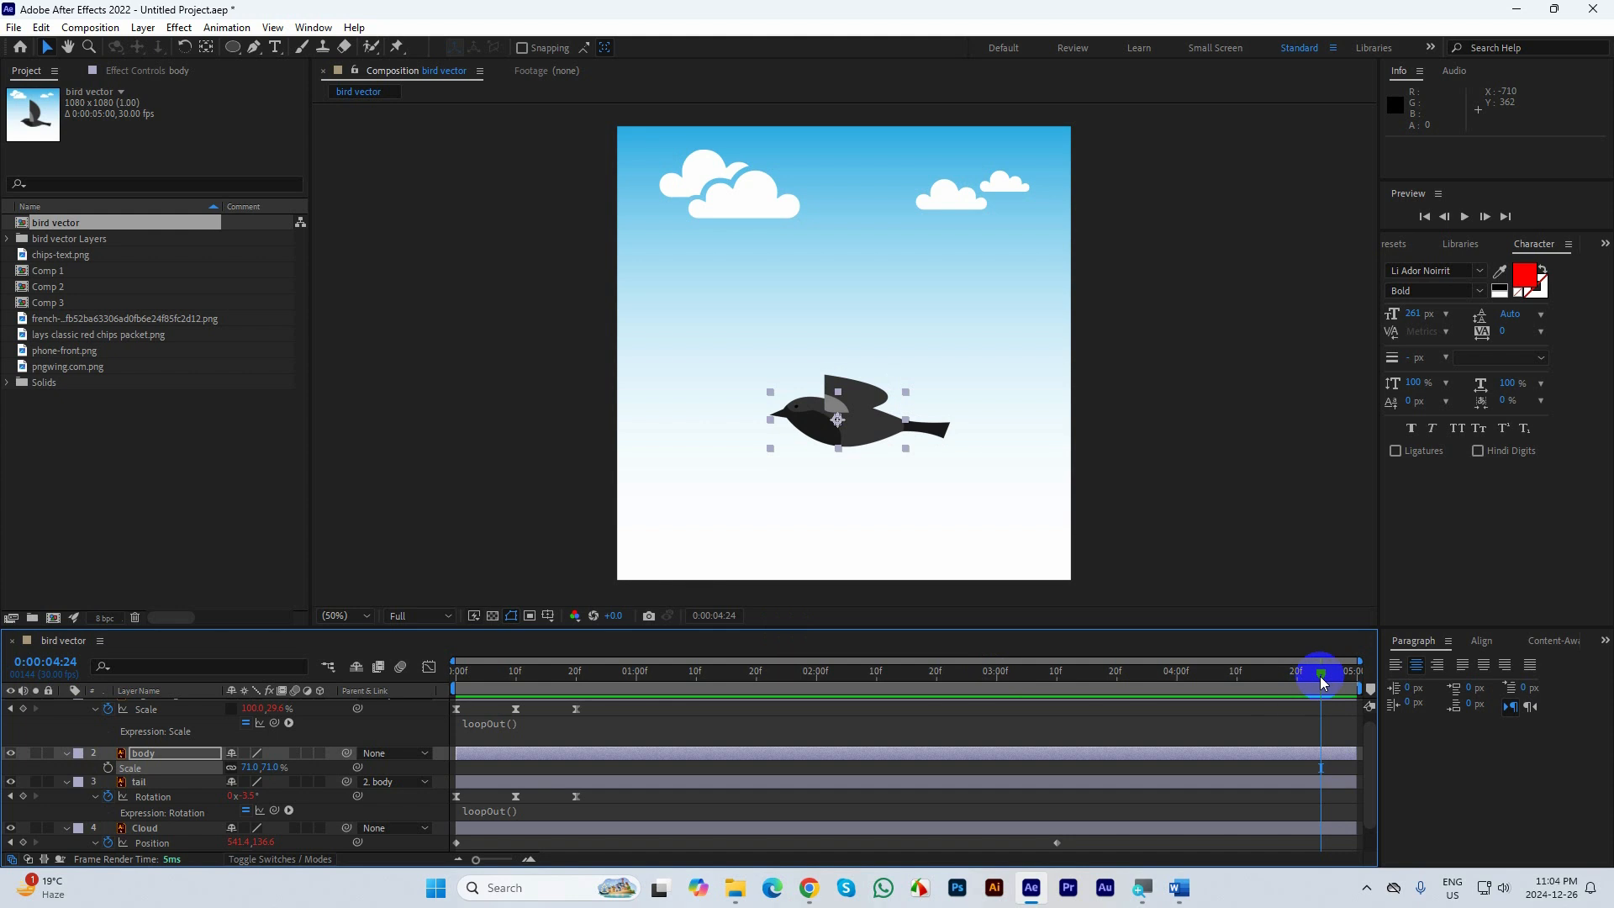
drag(790, 672, 422, 664)
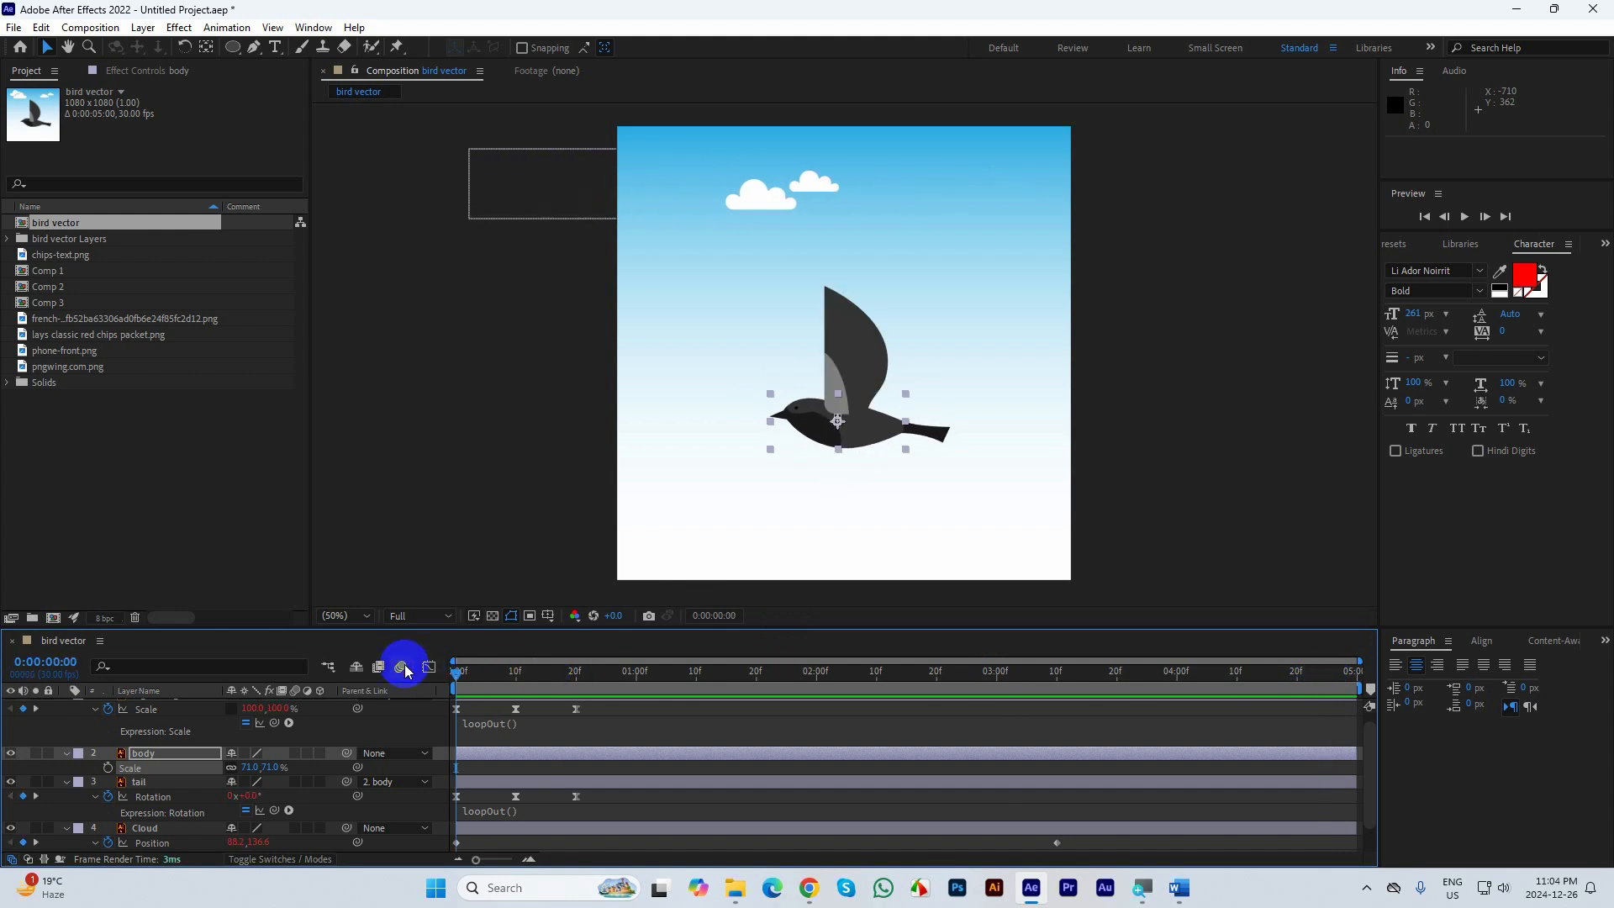
key(space)
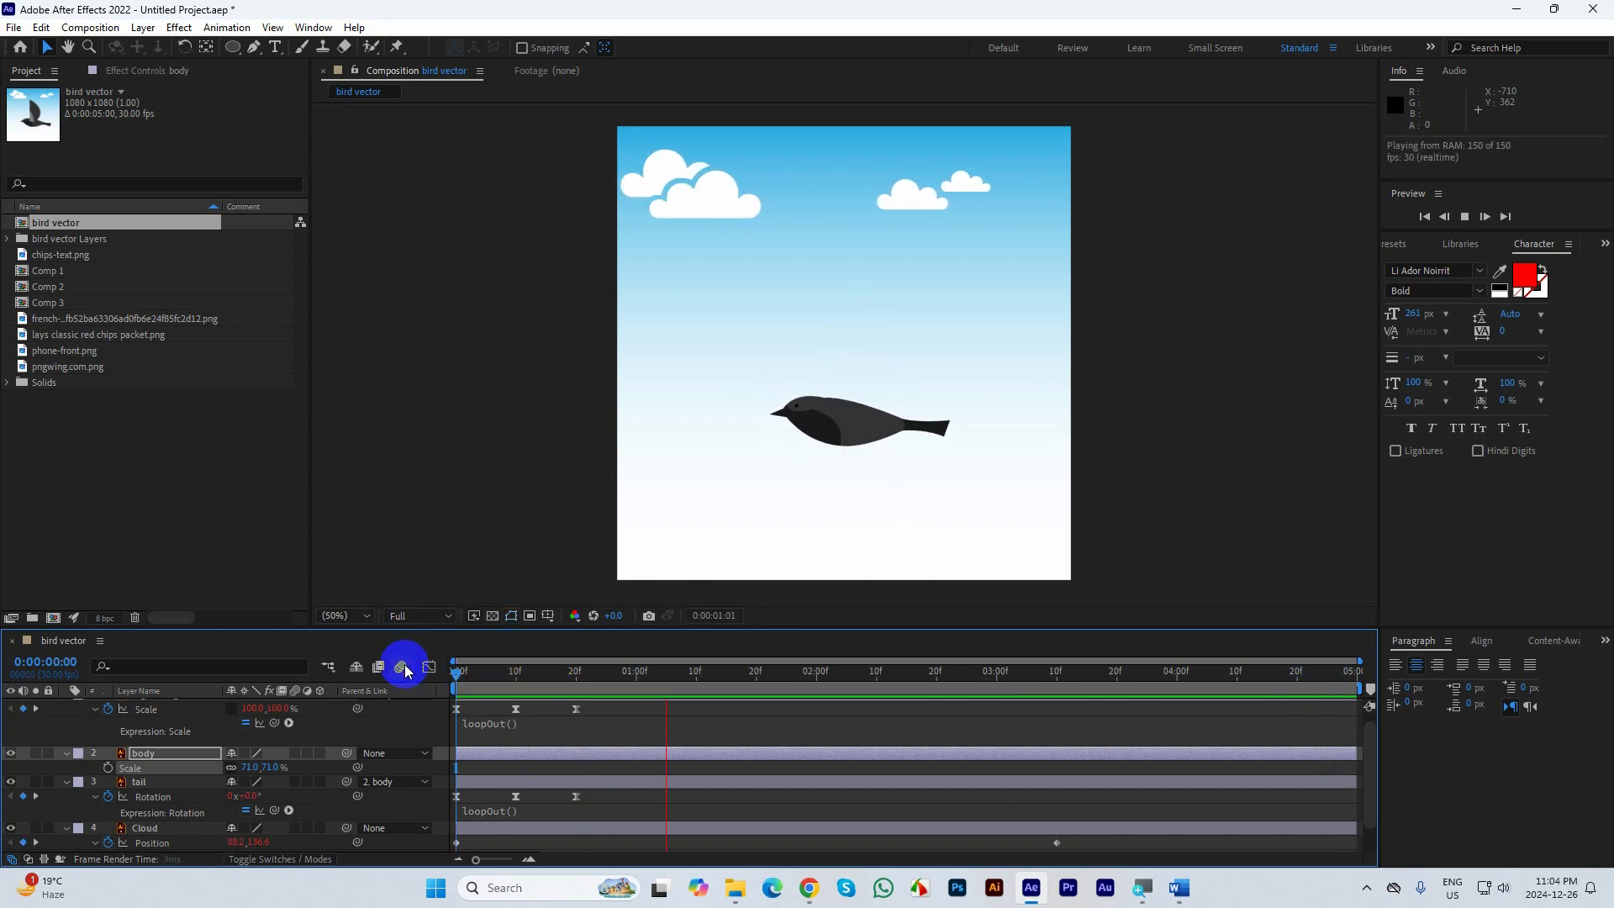